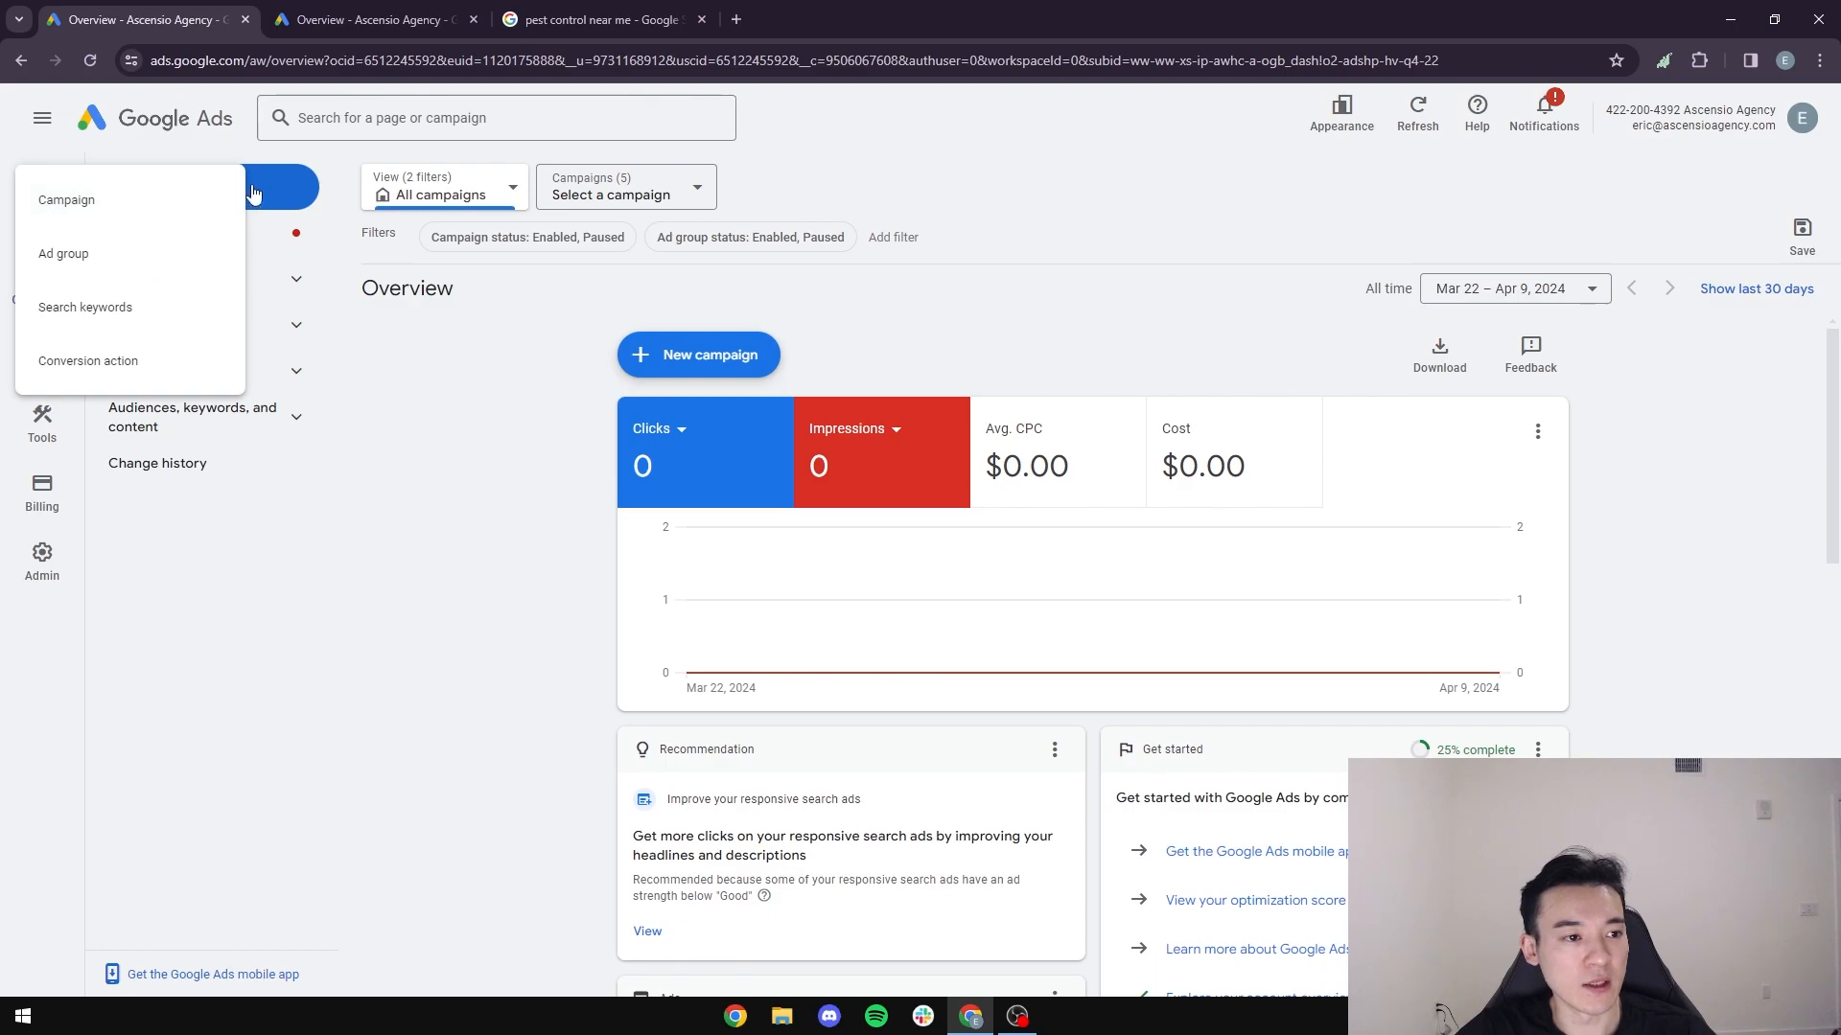
- Start a new campaign with the Leads objective and continue with the account-default lead form conversion goals
{"action": "left_click", "coordinate": [119, 211]}
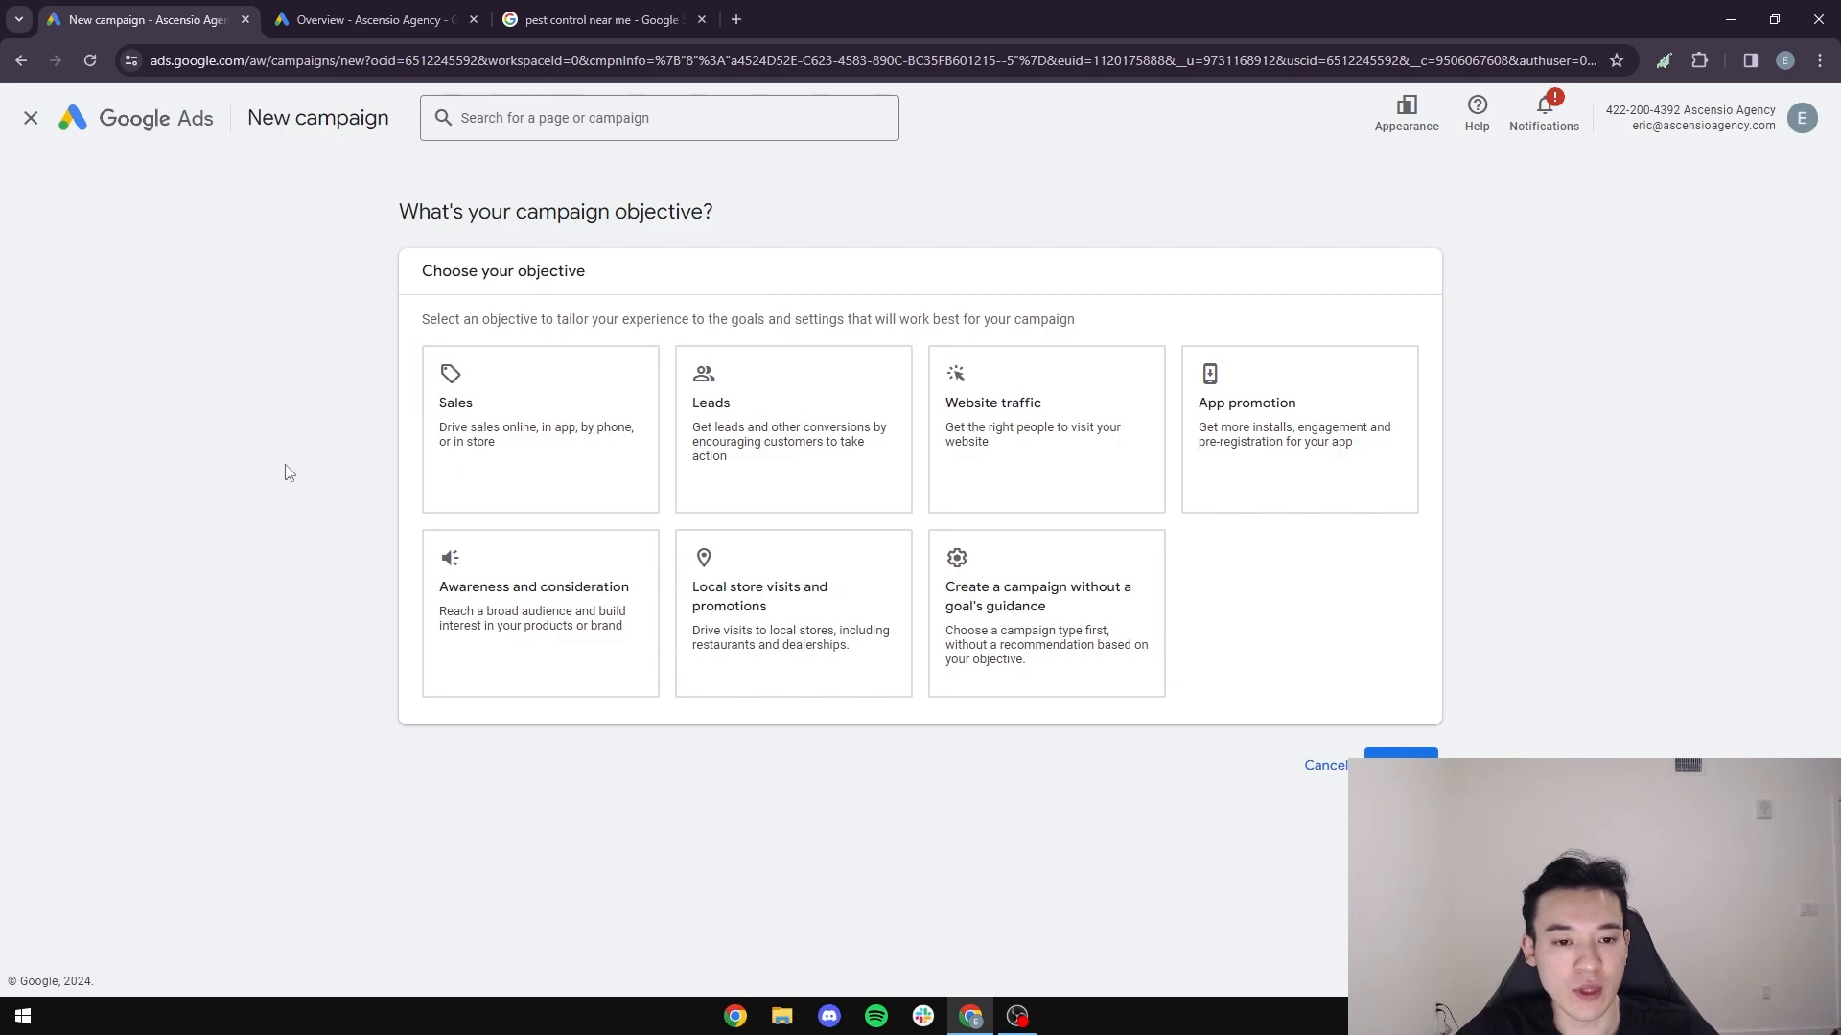
{"action": "left_click", "coordinate": [794, 473]}
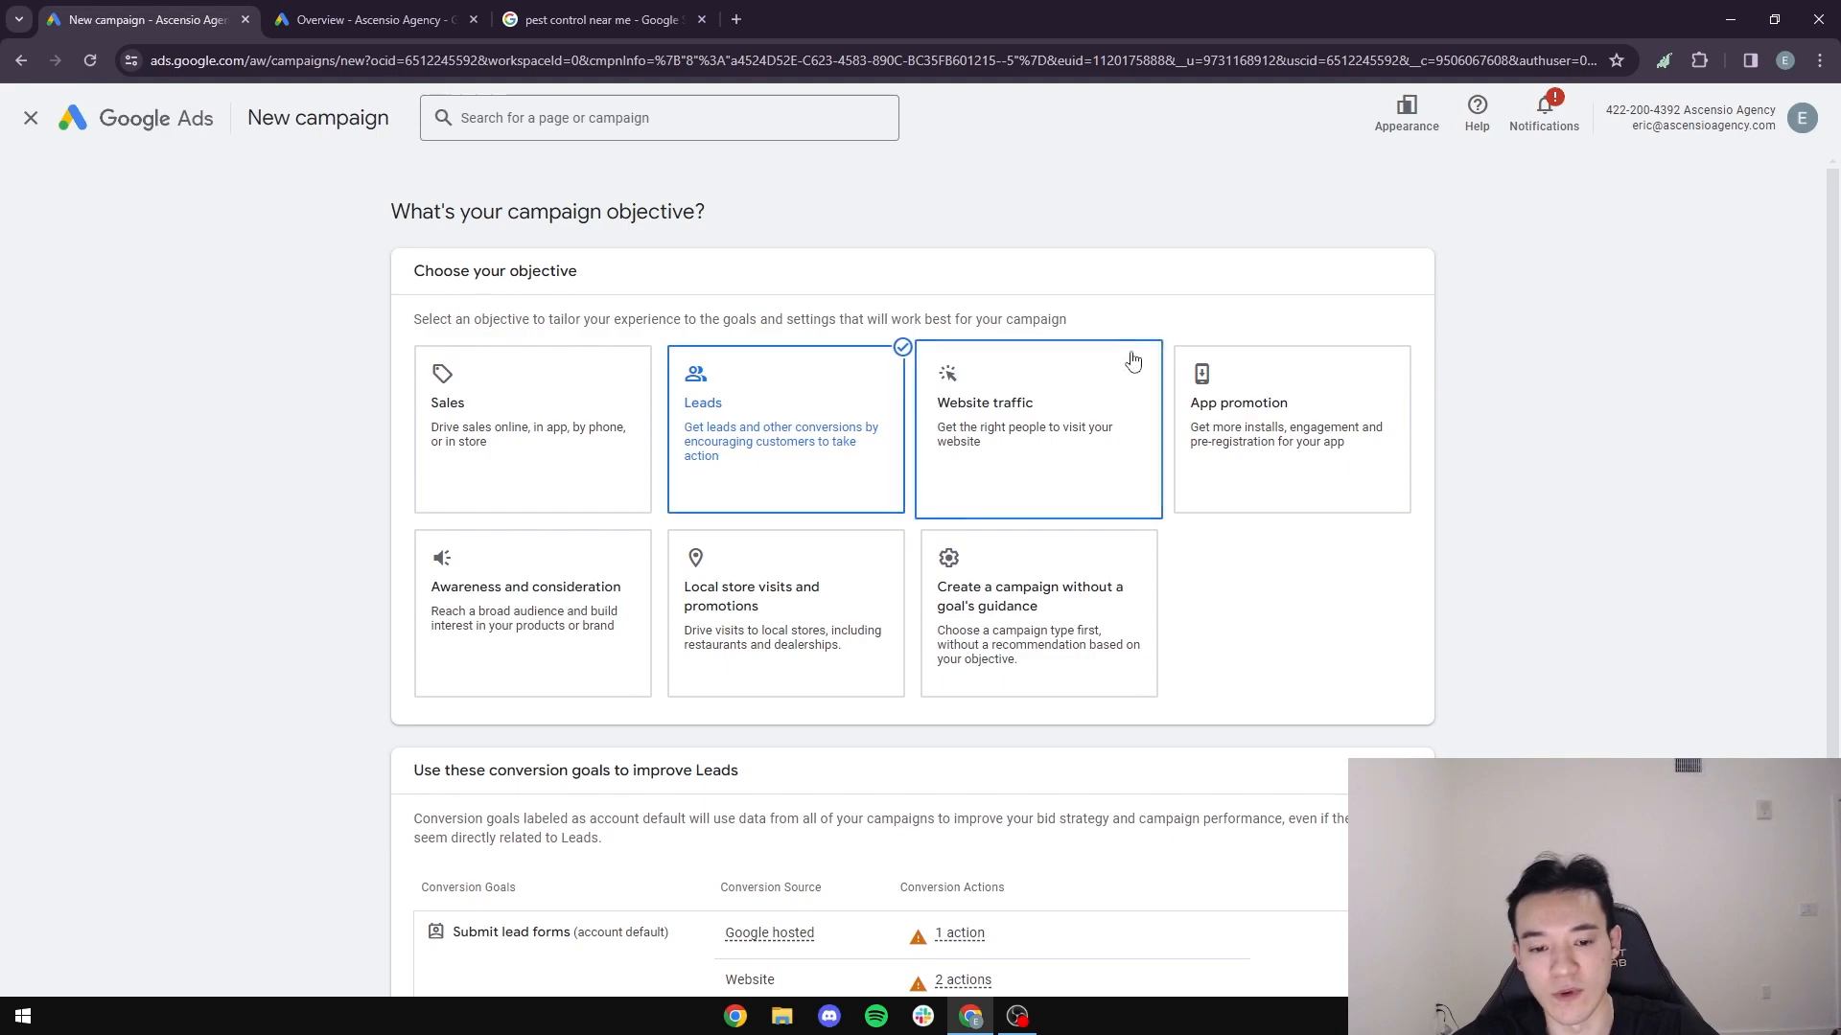
{"action": "scroll", "coordinate": [841, 428], "scroll_direction": "down", "scroll_amount": 2}
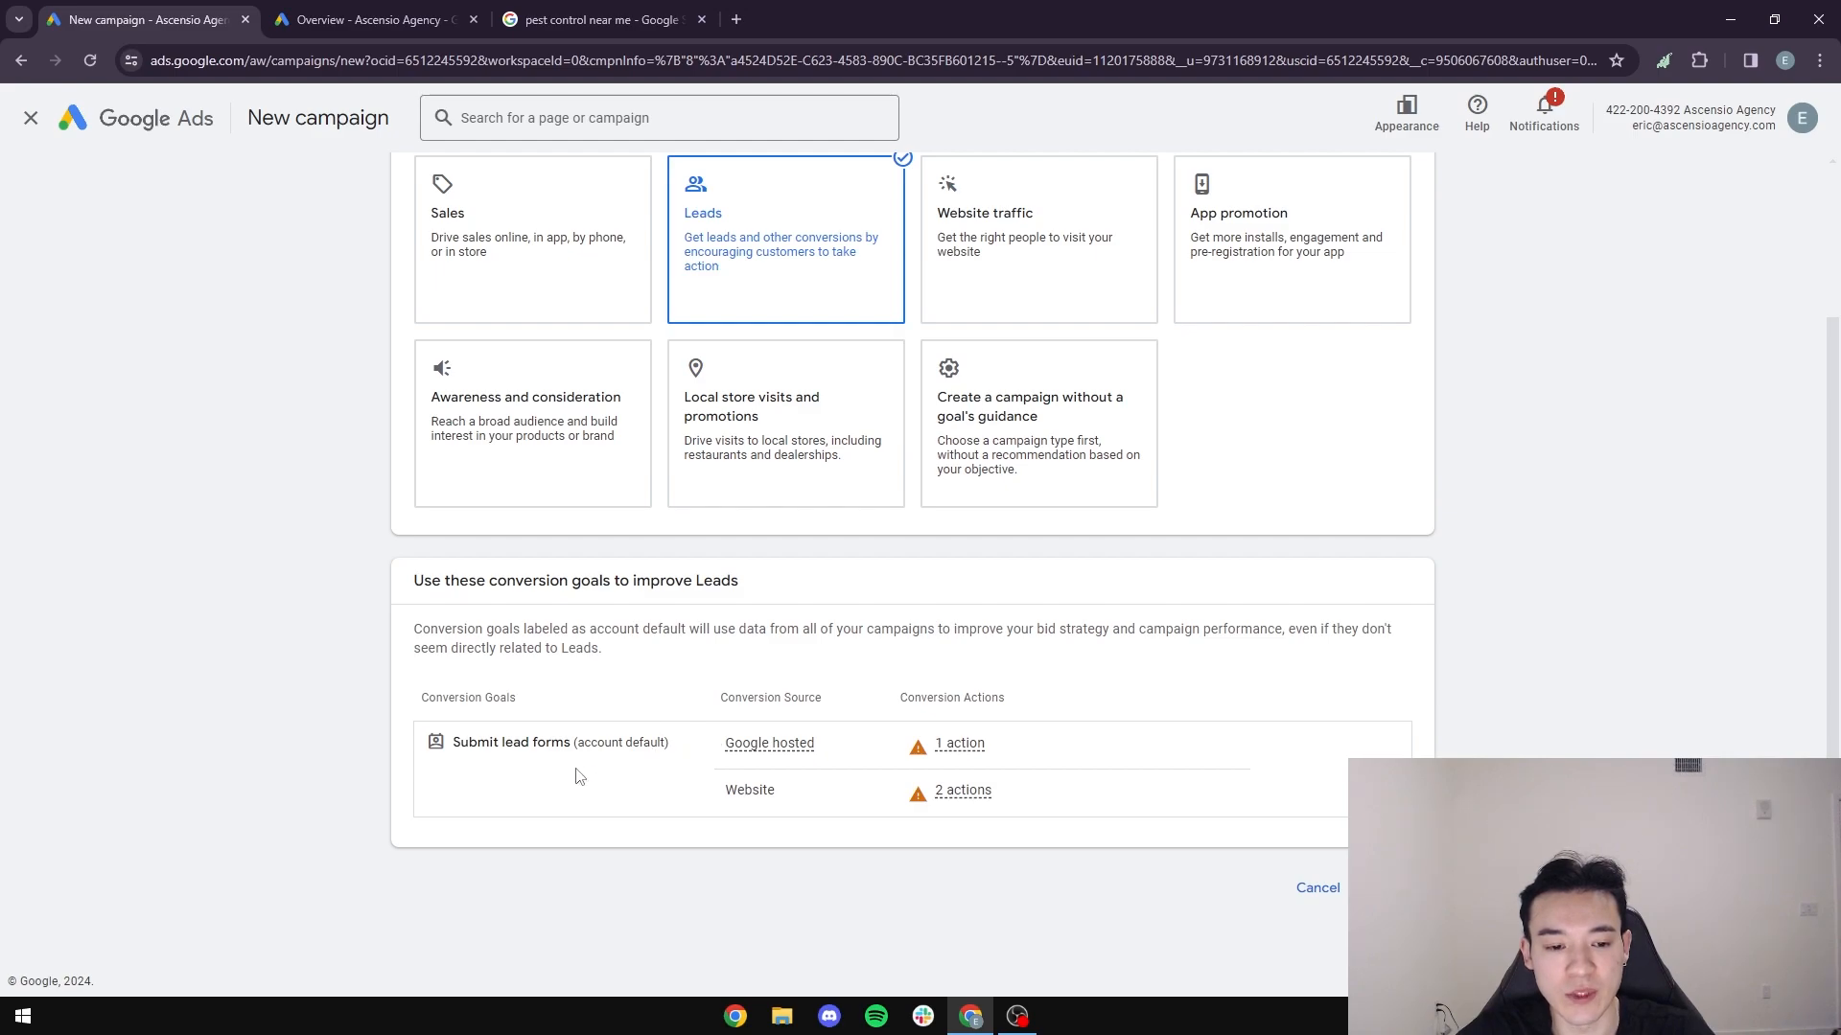
{"action": "left_click", "coordinate": [959, 746]}
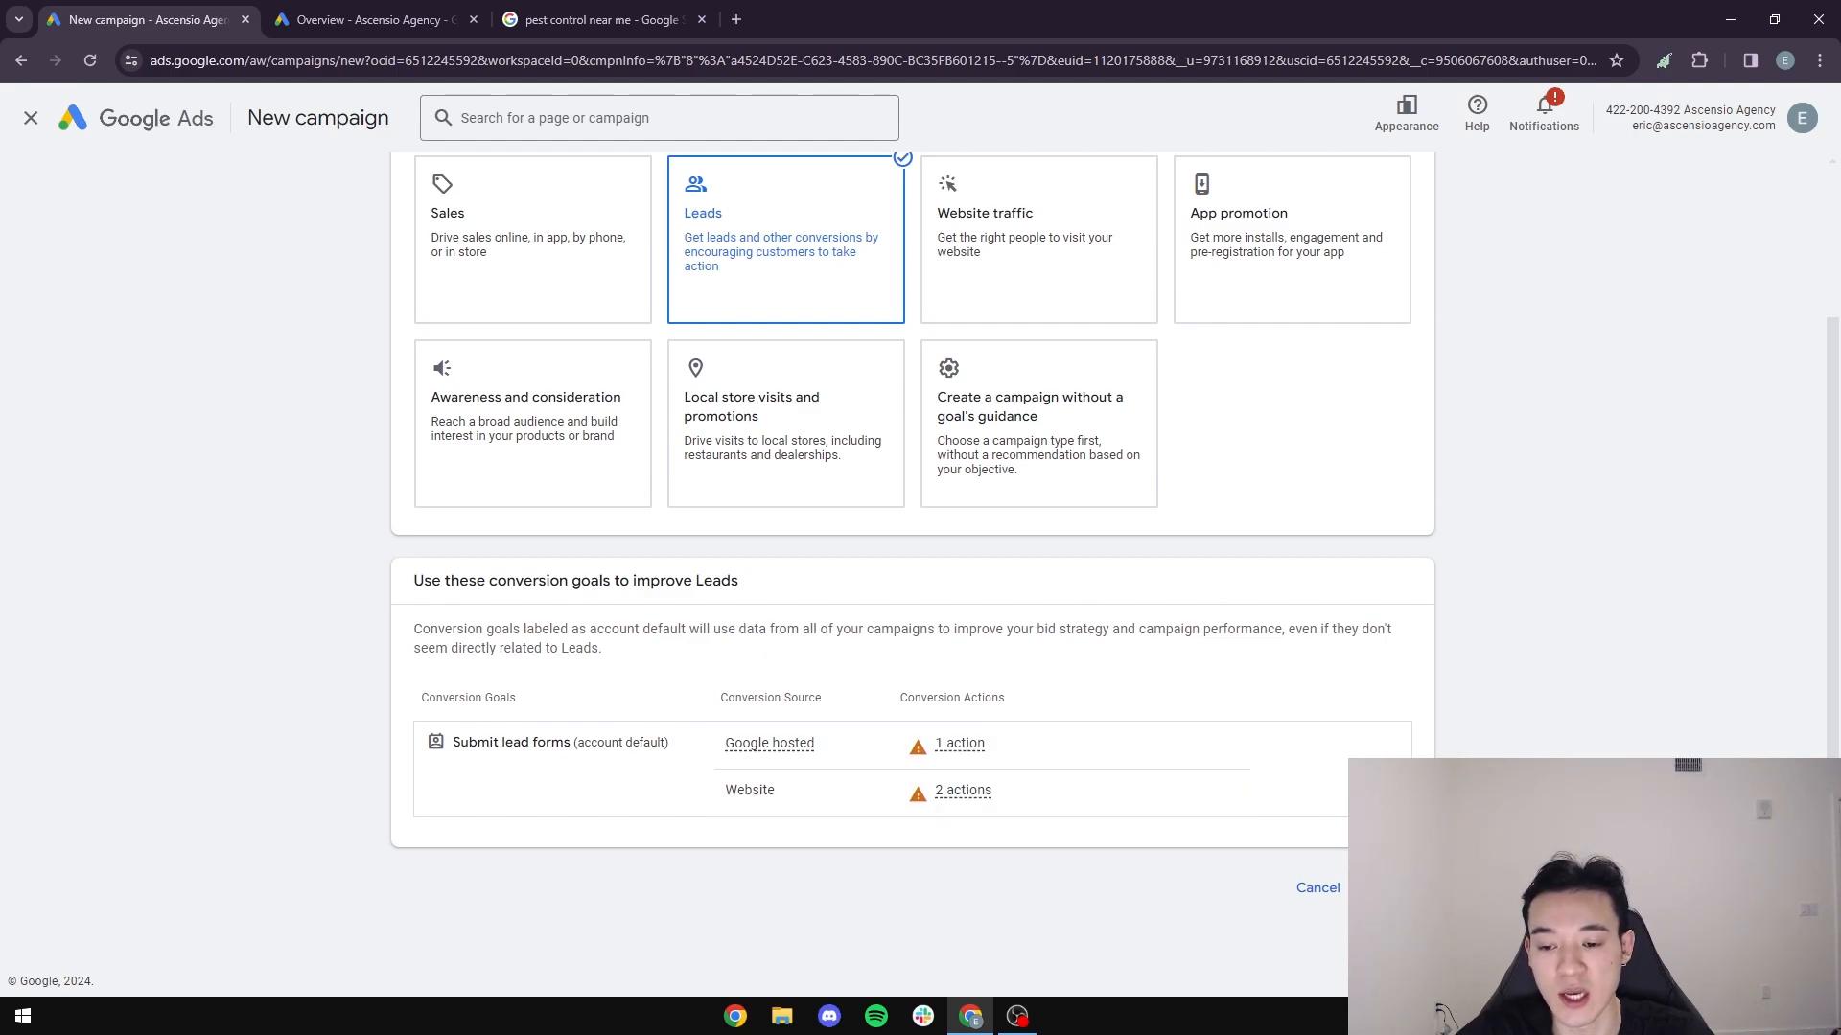
{"action": "left_click", "coordinate": [1390, 888]}
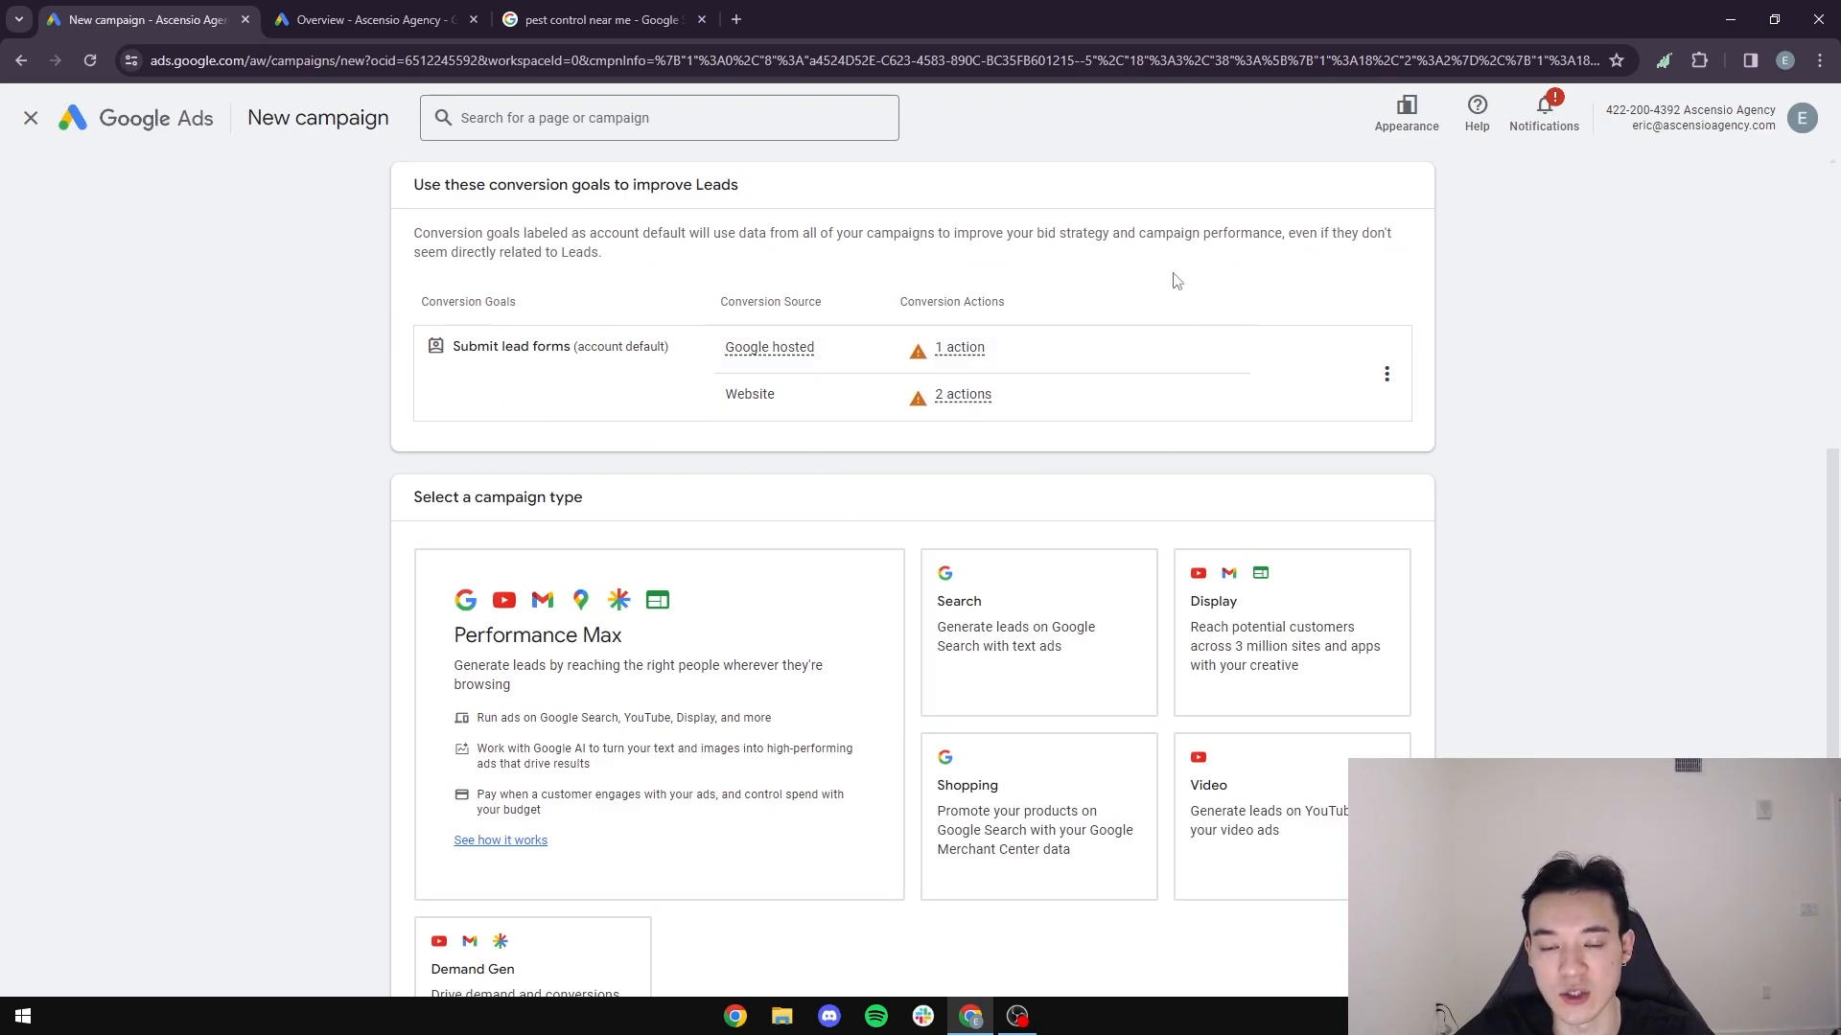
- Choose Search as the campaign type
{"action": "scroll", "coordinate": [958, 527], "scroll_direction": "down", "scroll_amount": 3}
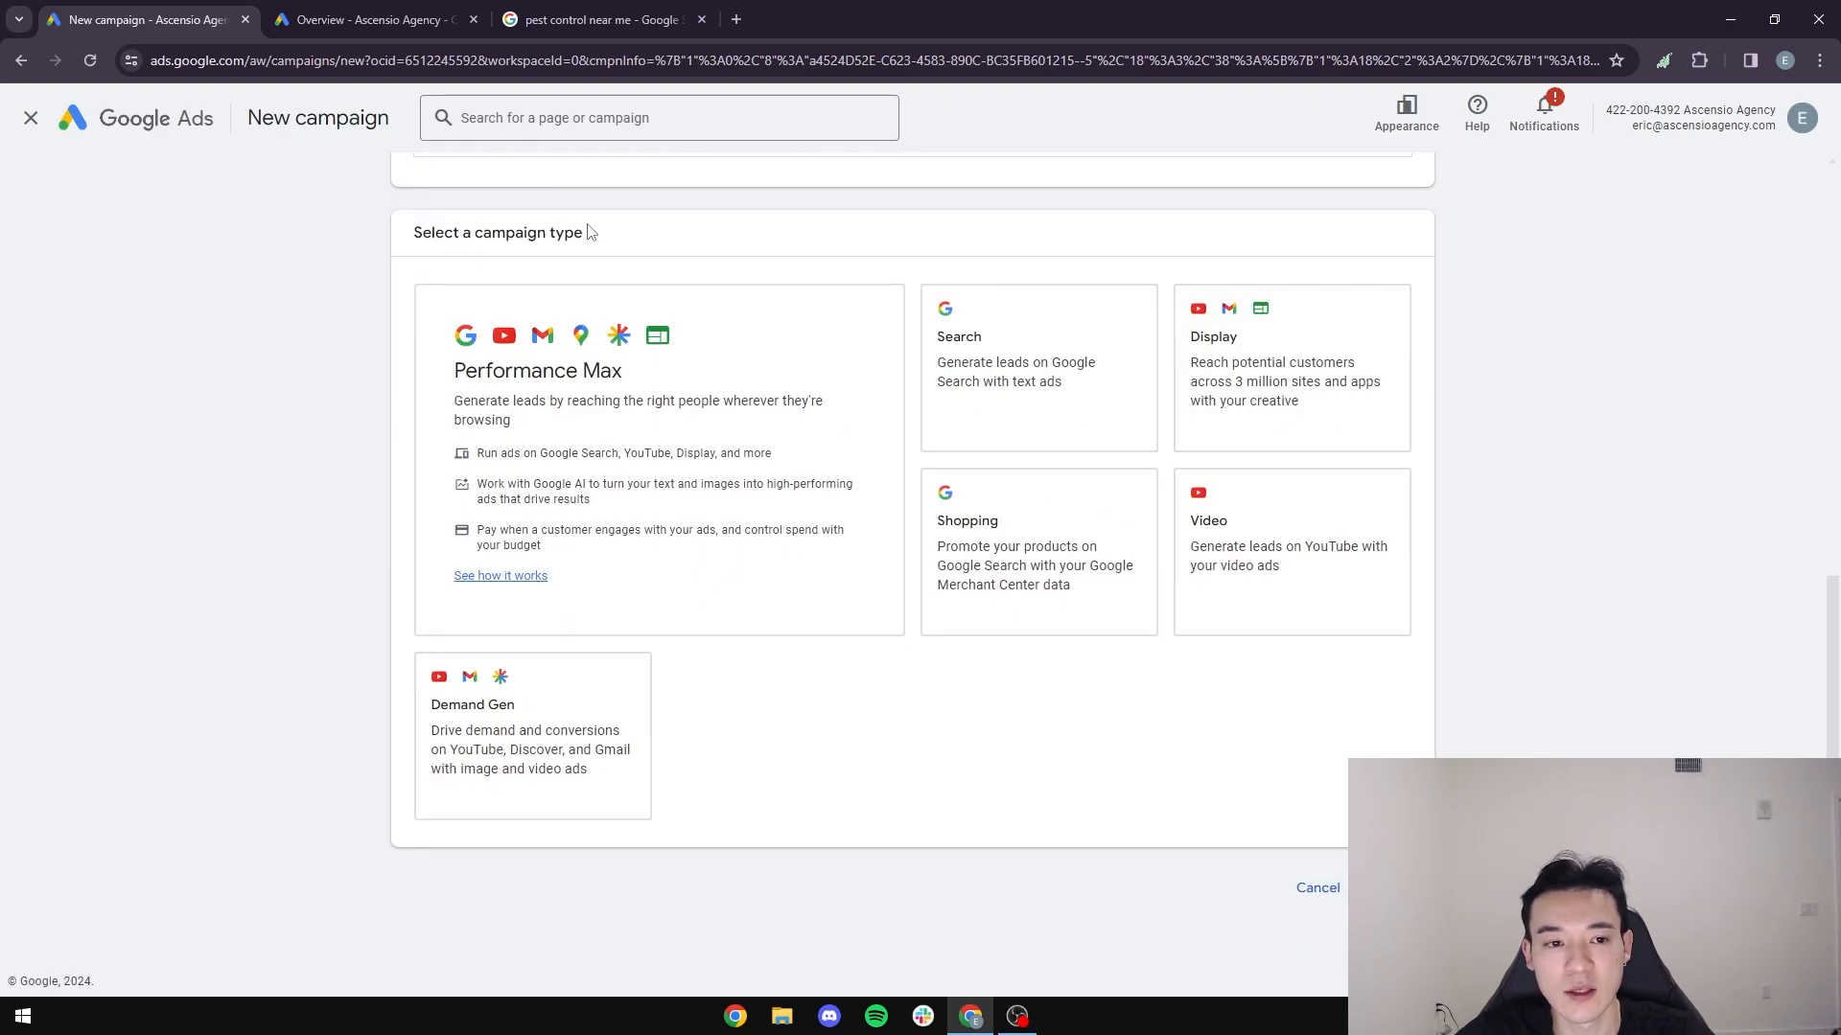
{"action": "left_click_drag", "start_coordinate": [623, 242], "coordinate": [390, 247]}
{"action": "left_click", "coordinate": [268, 308]}
{"action": "left_click", "coordinate": [1292, 644]}
{"action": "left_click", "coordinate": [1065, 374]}
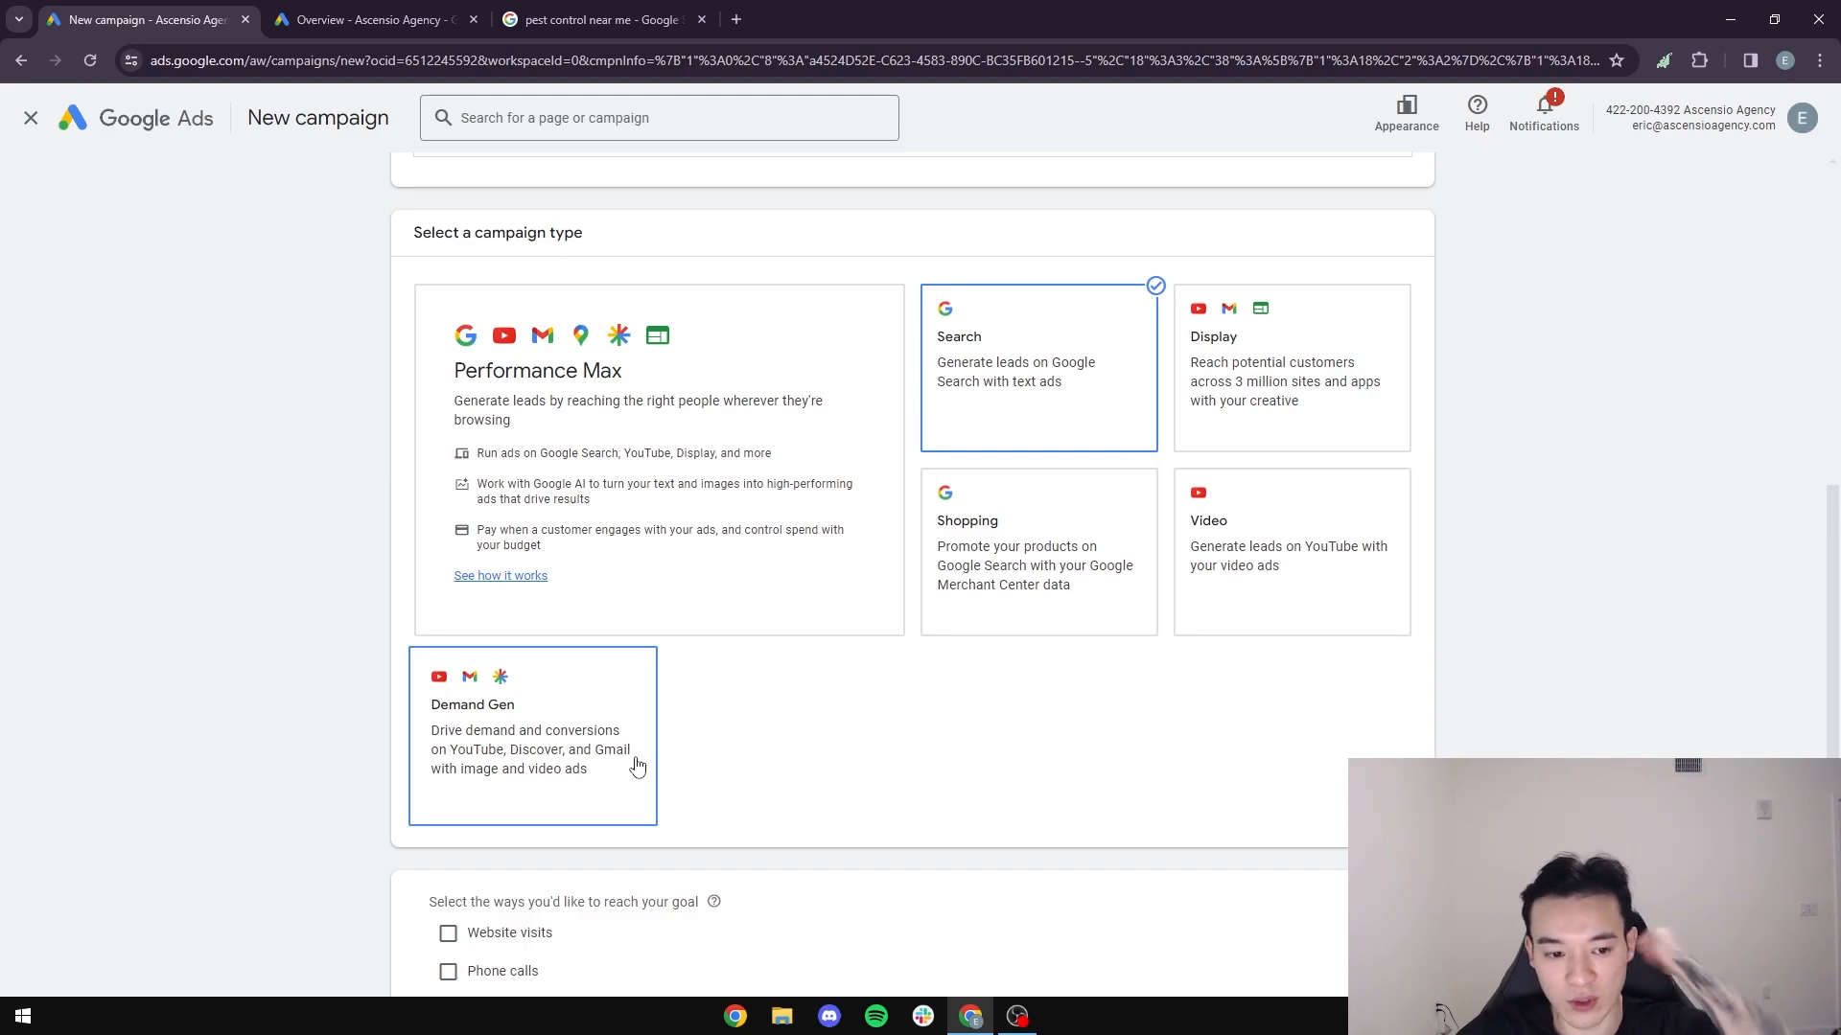
- Enable website visits and phone calls as the ways to reach the campaign goal
{"action": "scroll", "coordinate": [714, 673], "scroll_direction": "down", "scroll_amount": 1}
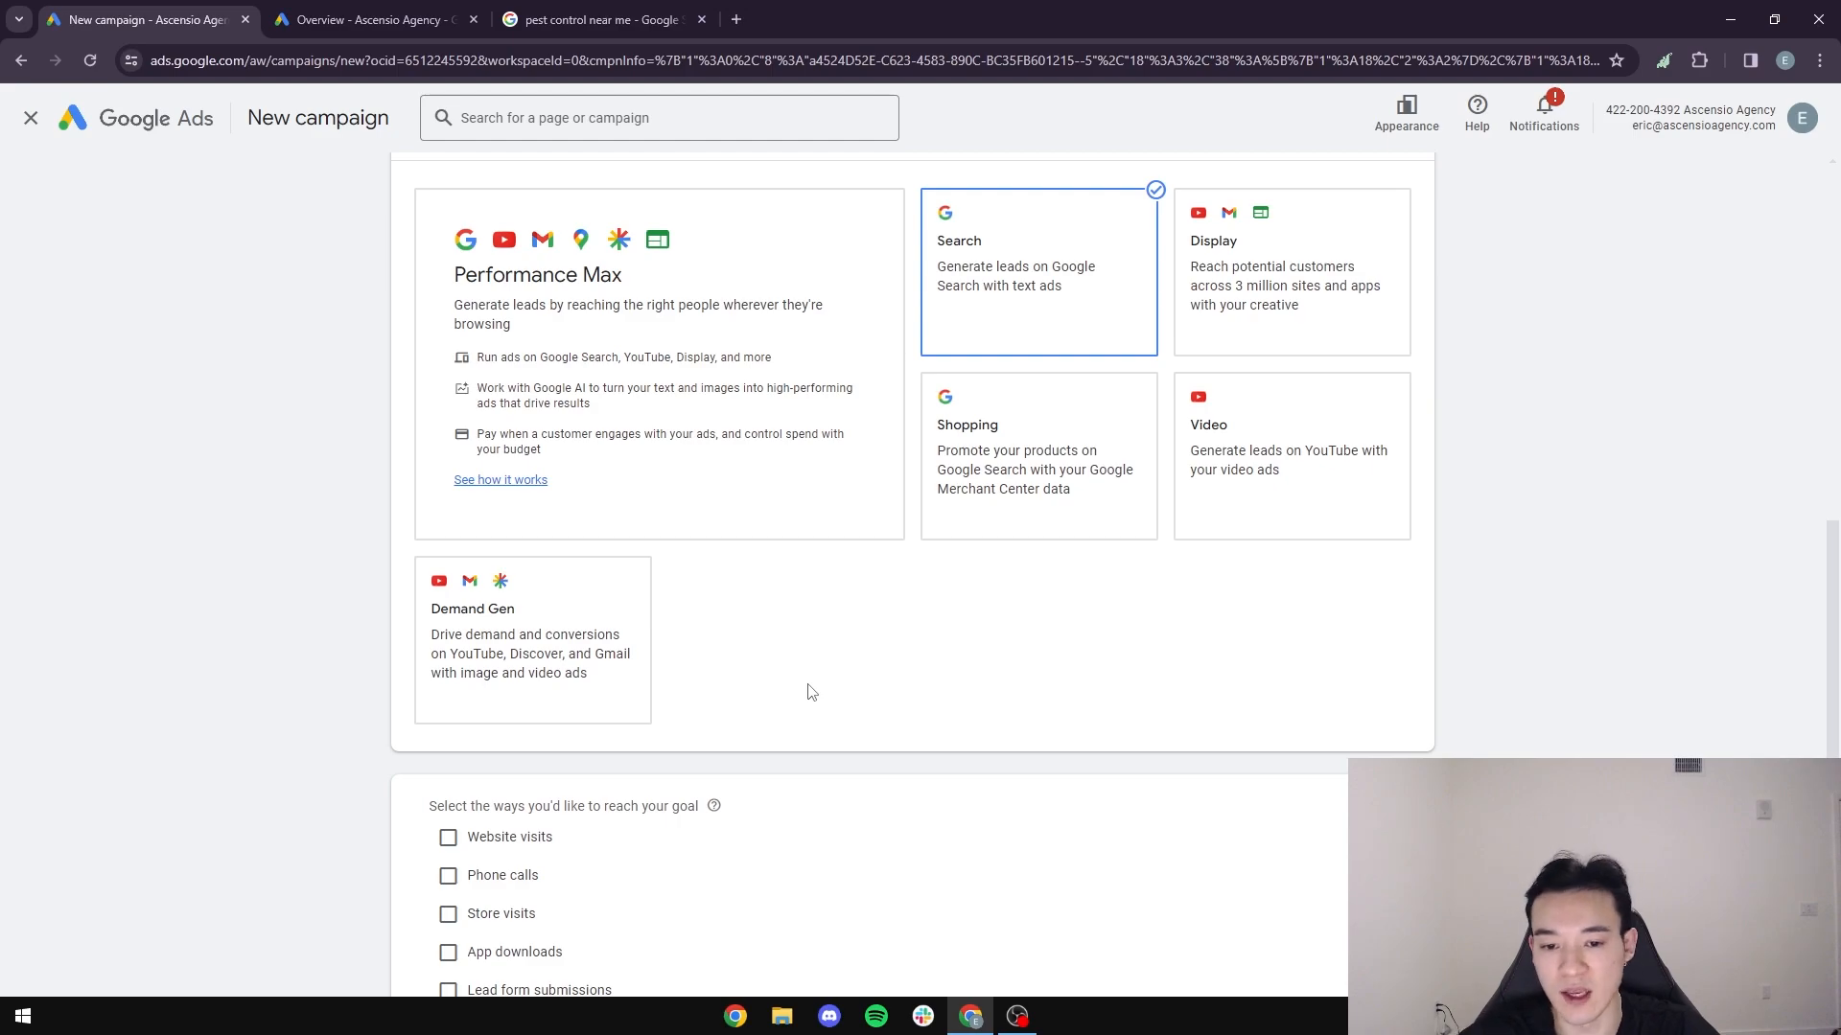
{"action": "scroll", "coordinate": [810, 692], "scroll_direction": "down", "scroll_amount": 3}
{"action": "scroll", "coordinate": [830, 584], "scroll_direction": "up", "scroll_amount": 4}
{"action": "scroll", "coordinate": [1016, 424], "scroll_direction": "down", "scroll_amount": 1}
{"action": "scroll", "coordinate": [422, 692], "scroll_direction": "down", "scroll_amount": 4}
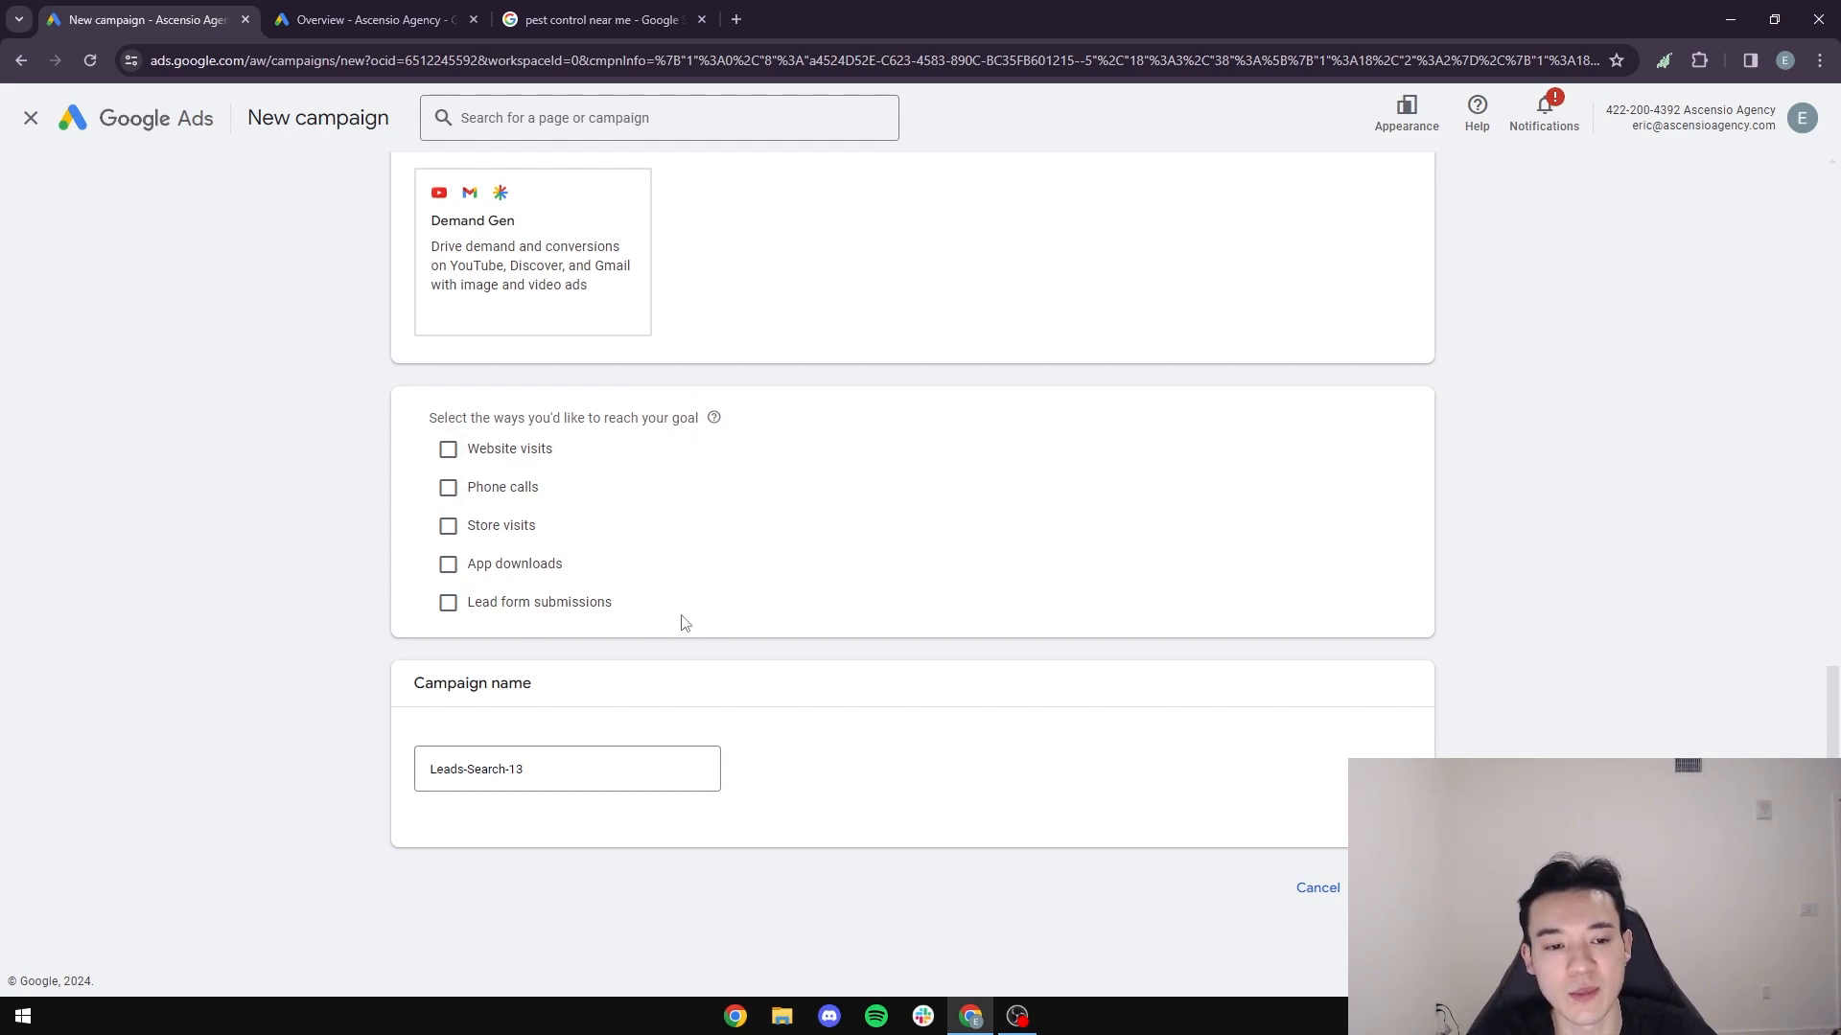
{"action": "left_click", "coordinate": [530, 458]}
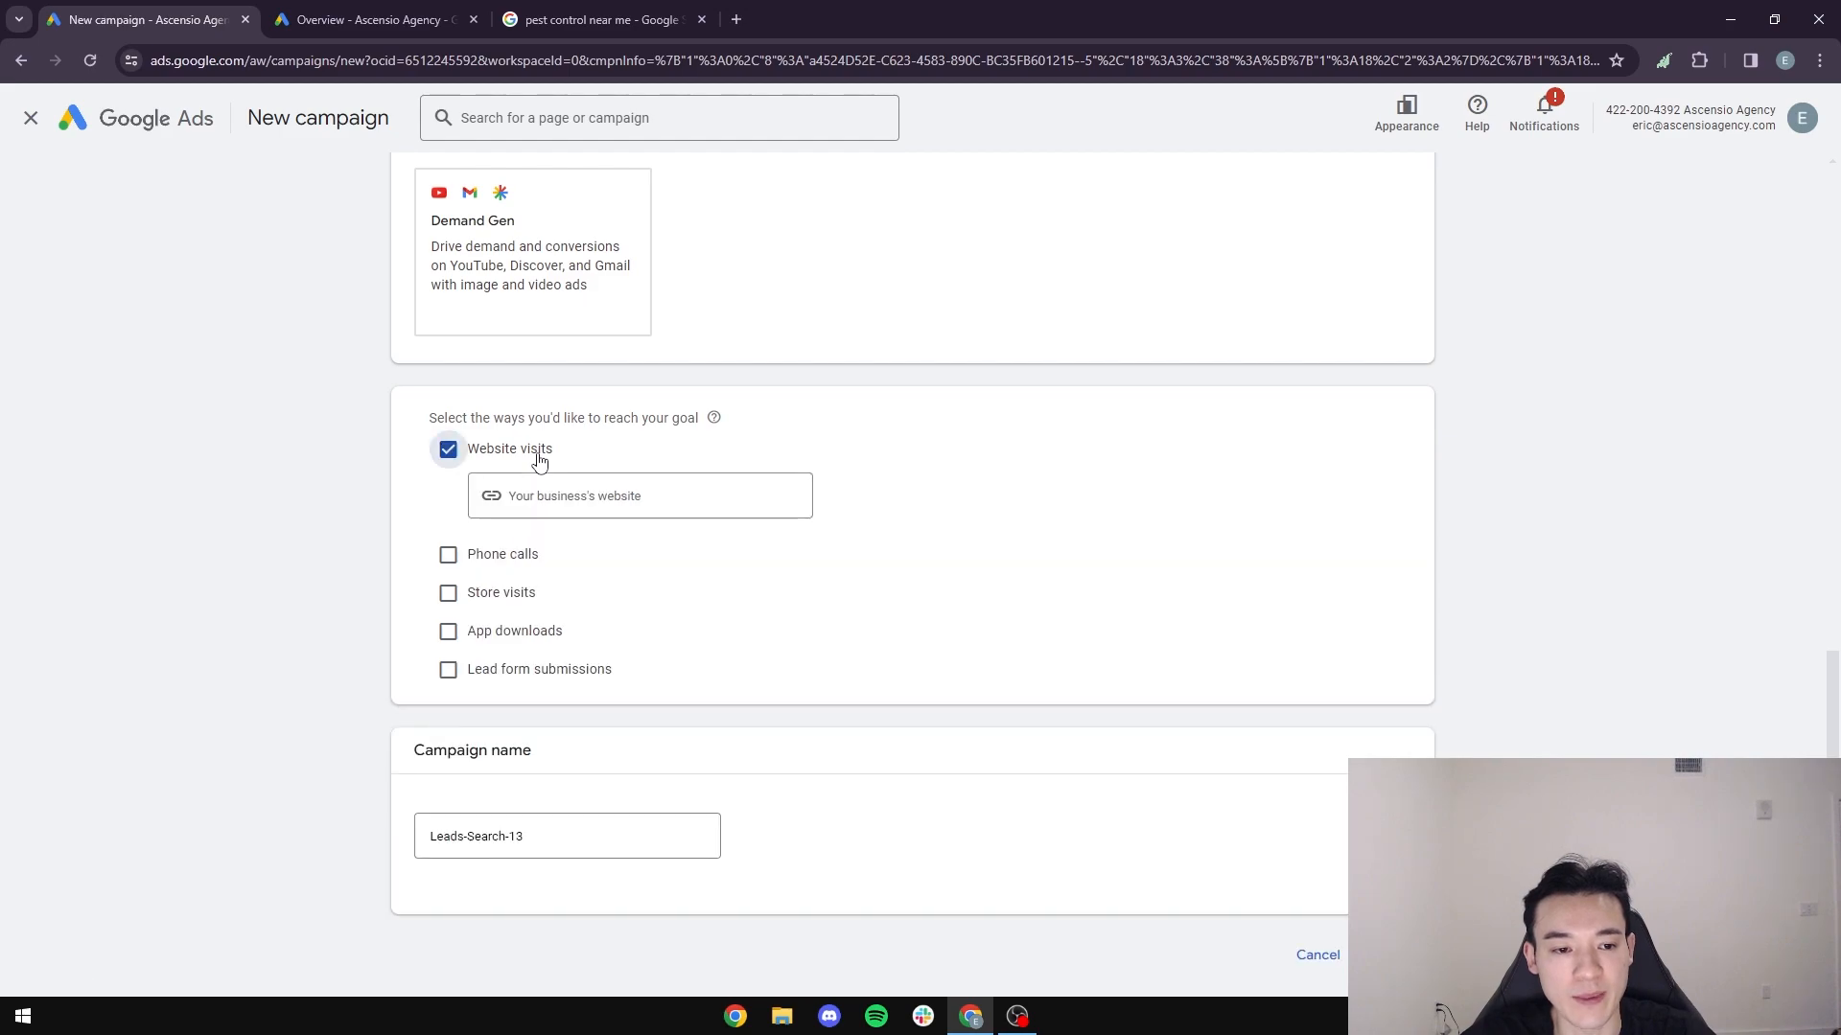
{"action": "left_click", "coordinate": [505, 565]}
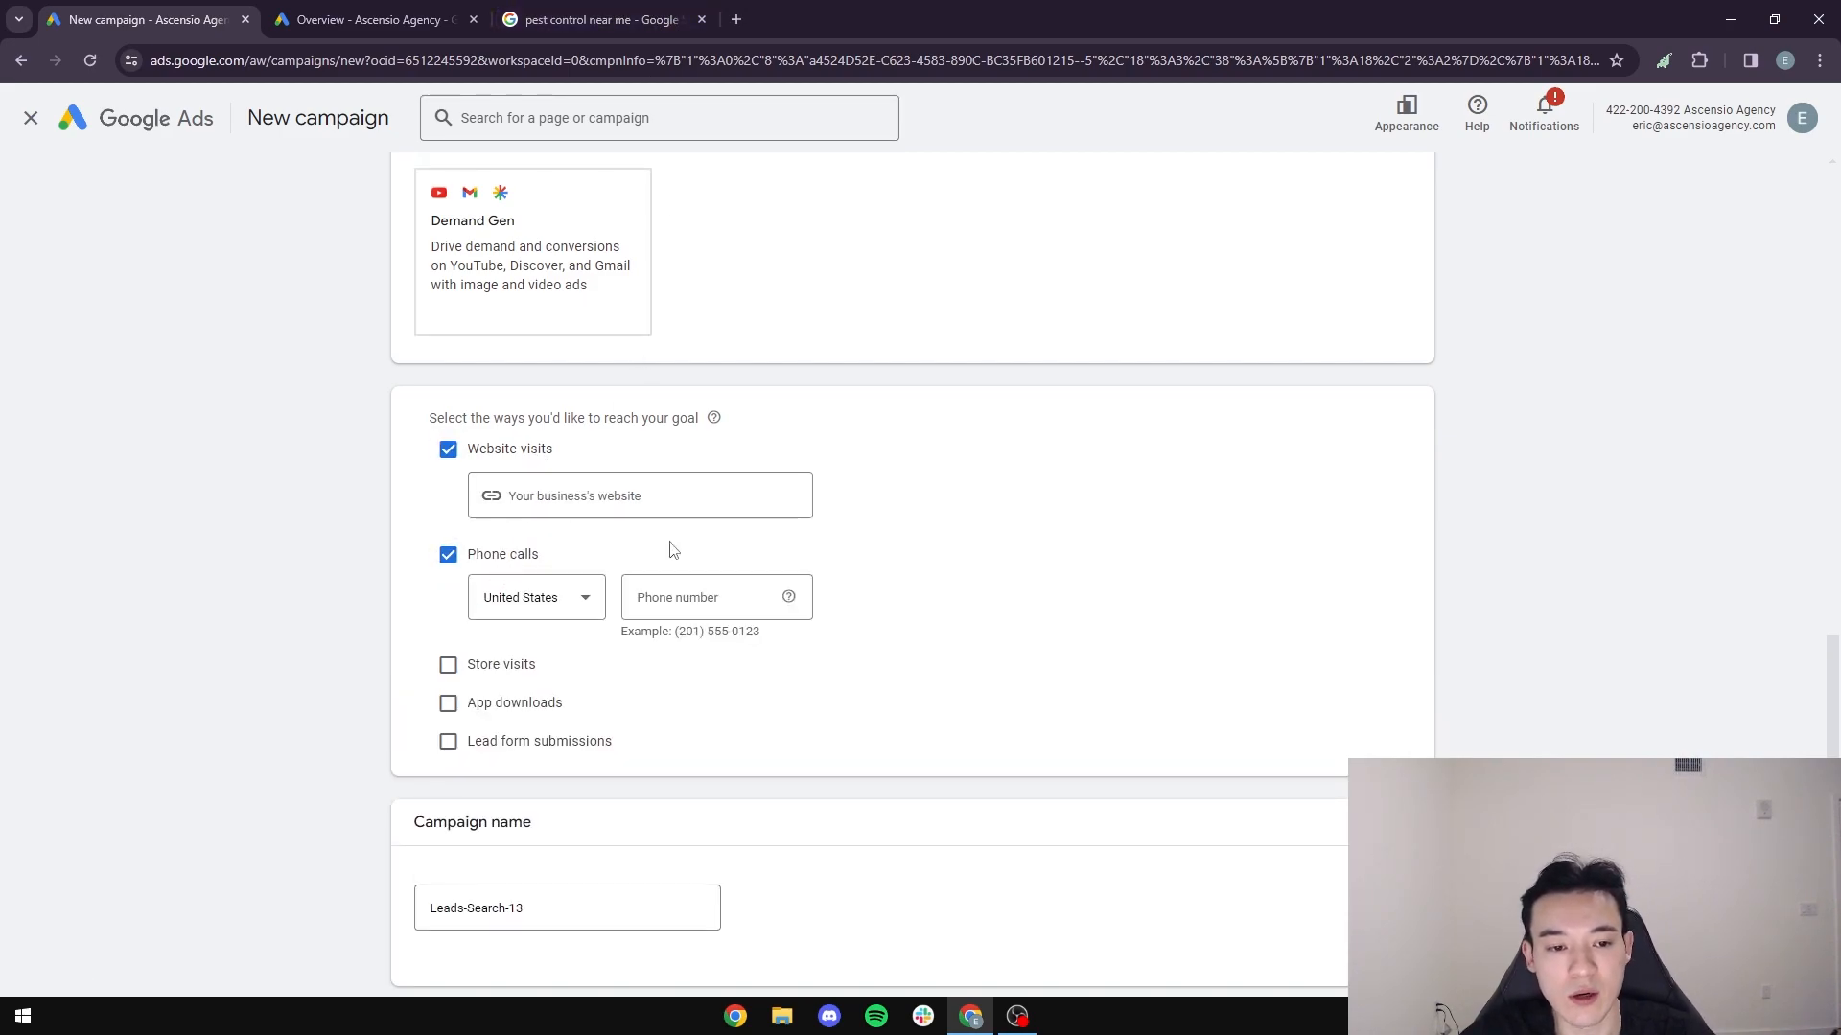
- Look through the "pest control near me" search results and open Dewey Pest Control's Santa Monica page
{"action": "left_click", "coordinate": [608, 21]}
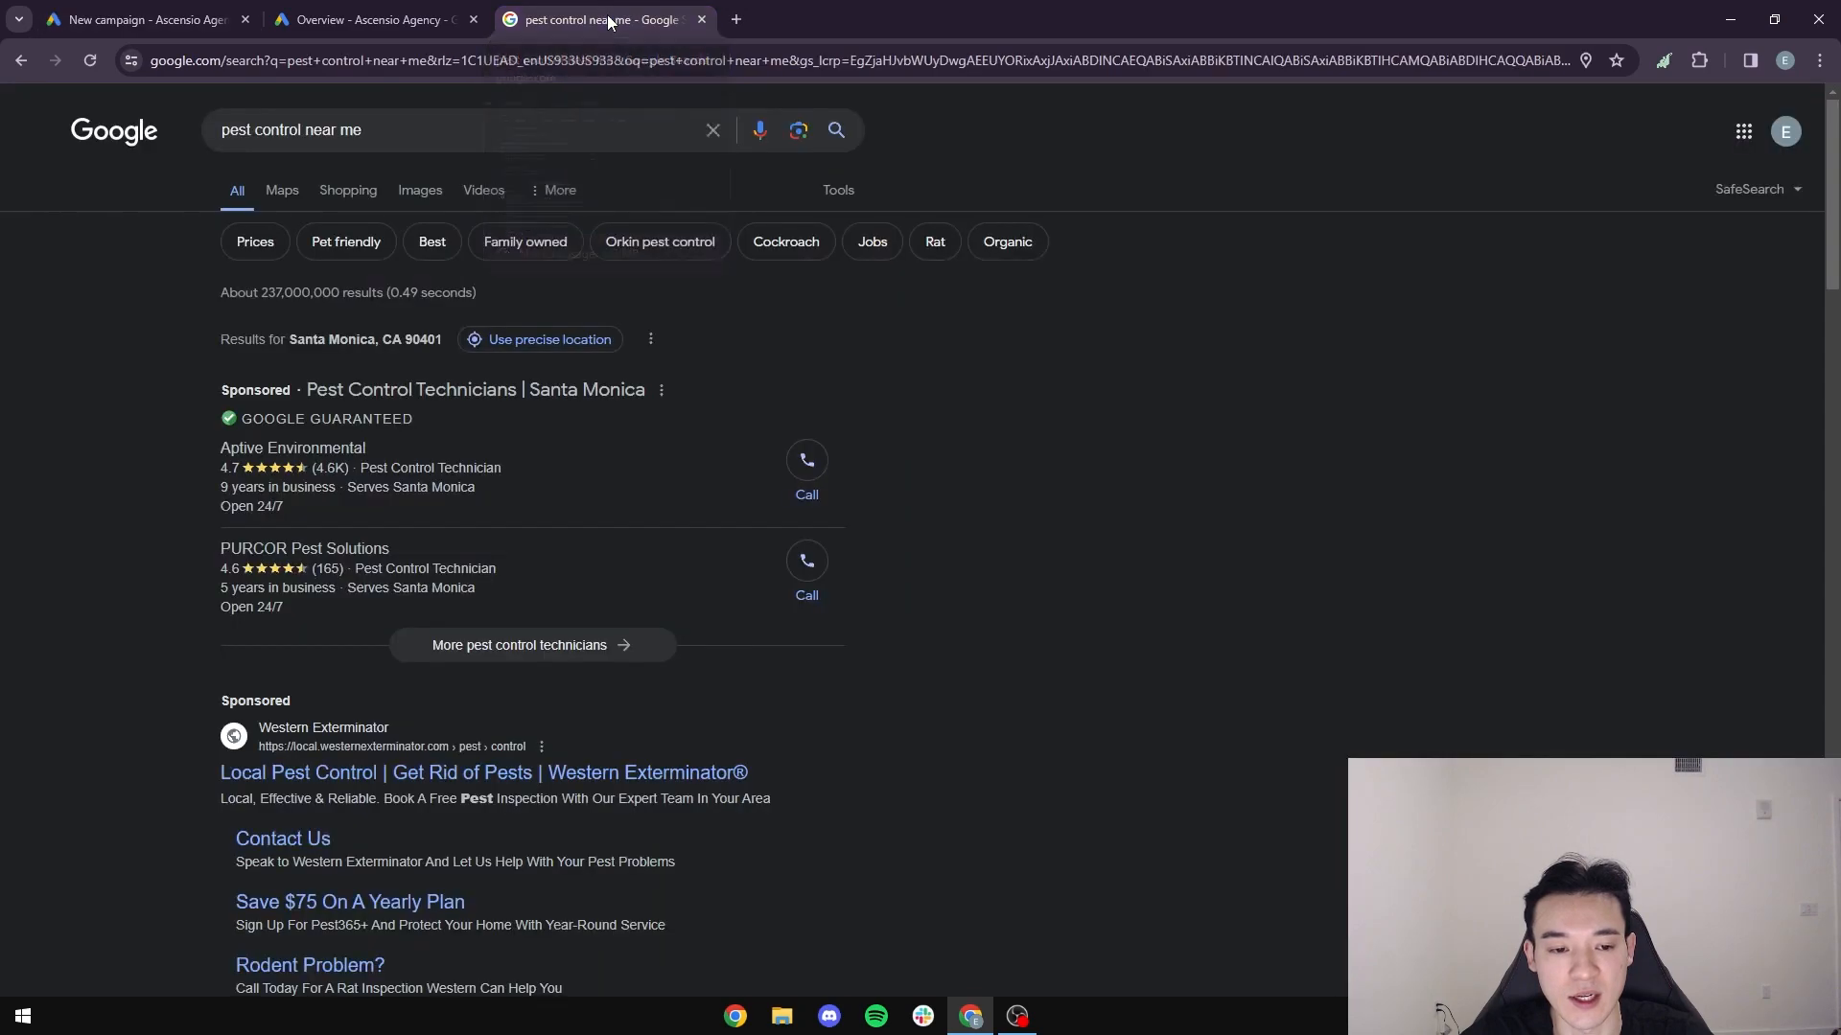
{"action": "scroll", "coordinate": [391, 359], "scroll_direction": "down", "scroll_amount": 5}
{"action": "scroll", "coordinate": [846, 452], "scroll_direction": "down", "scroll_amount": 2}
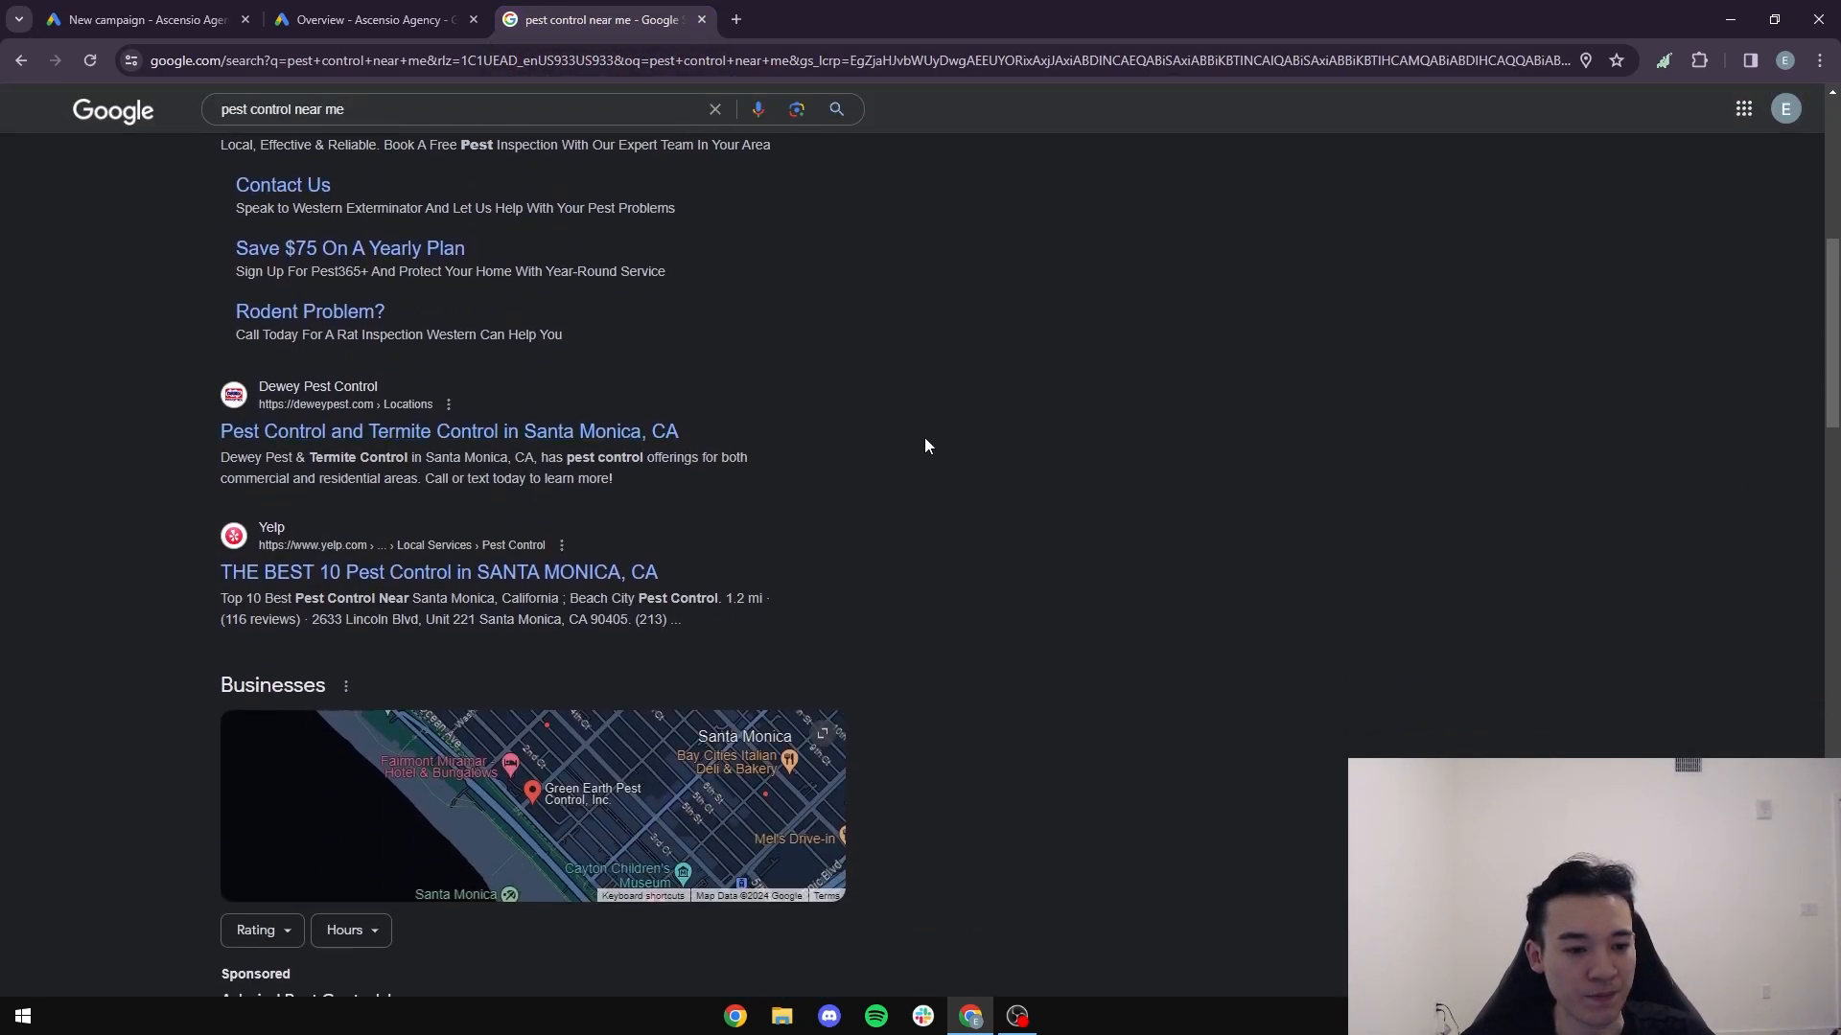
{"action": "scroll", "coordinate": [190, 466], "scroll_direction": "up", "scroll_amount": 3}
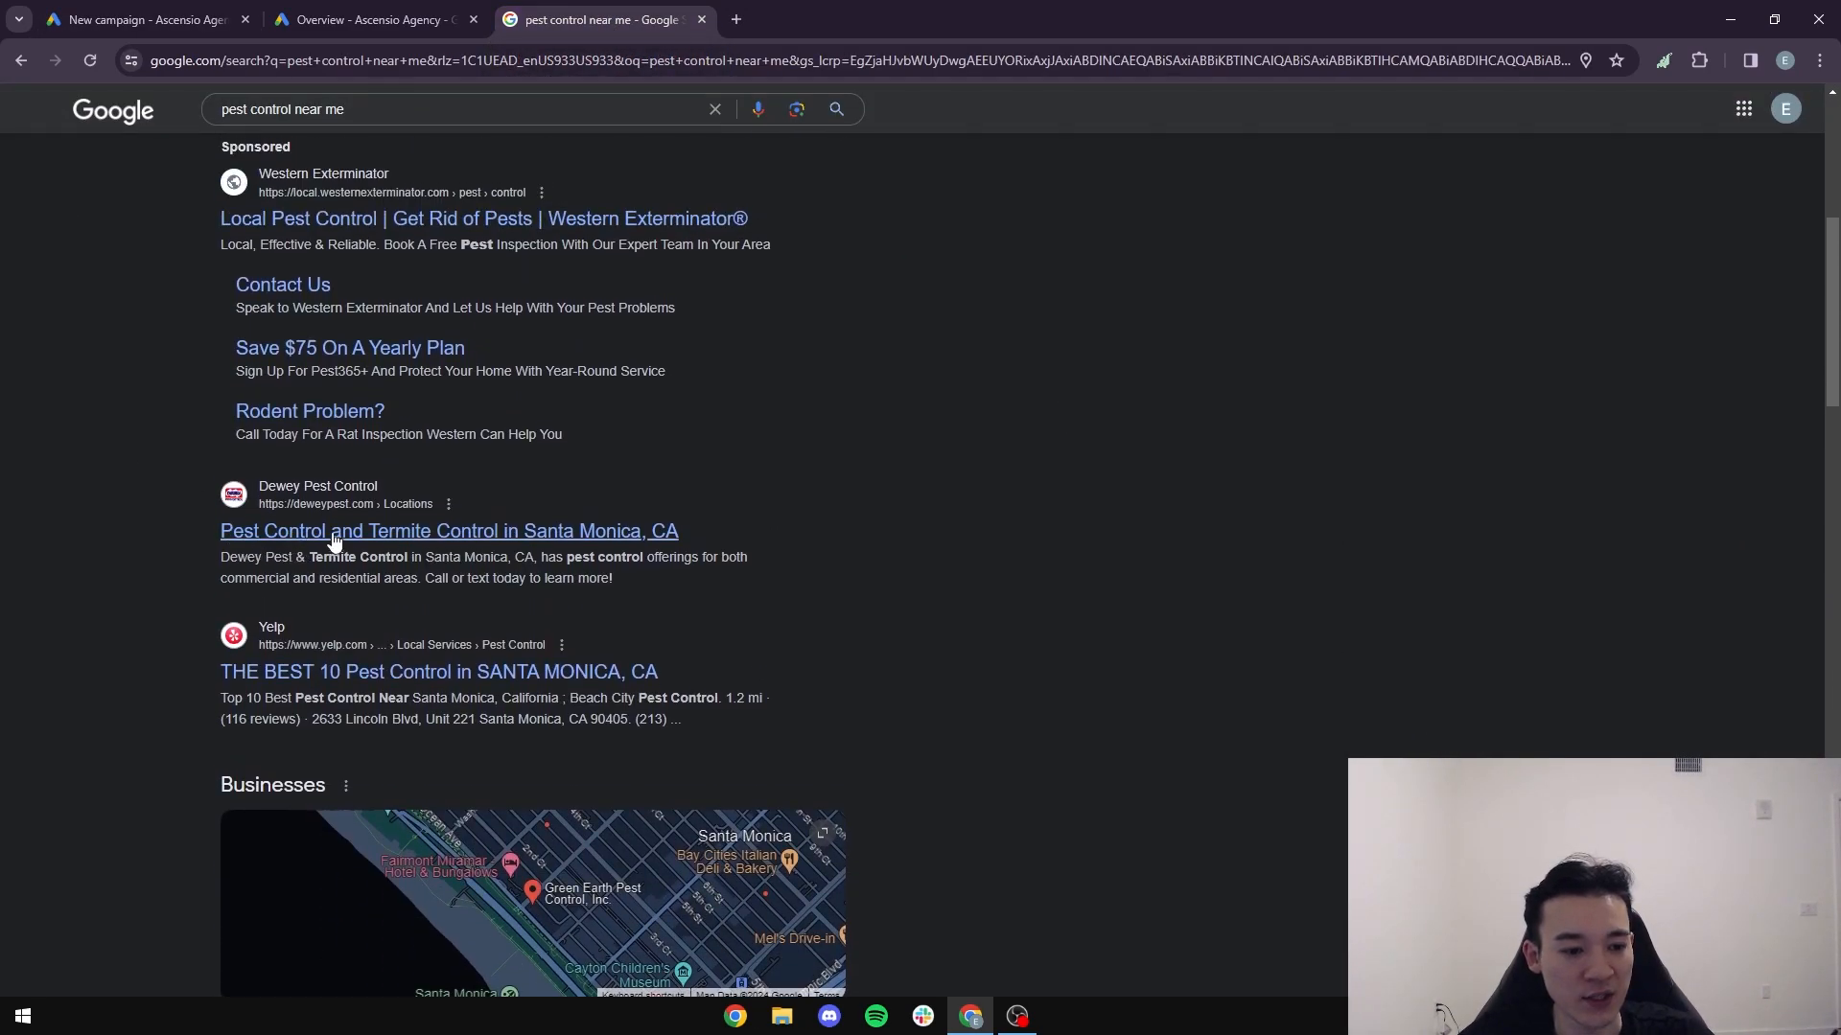
{"action": "scroll", "coordinate": [288, 383], "scroll_direction": "up", "scroll_amount": 5}
{"action": "scroll", "coordinate": [489, 510], "scroll_direction": "down", "scroll_amount": 5}
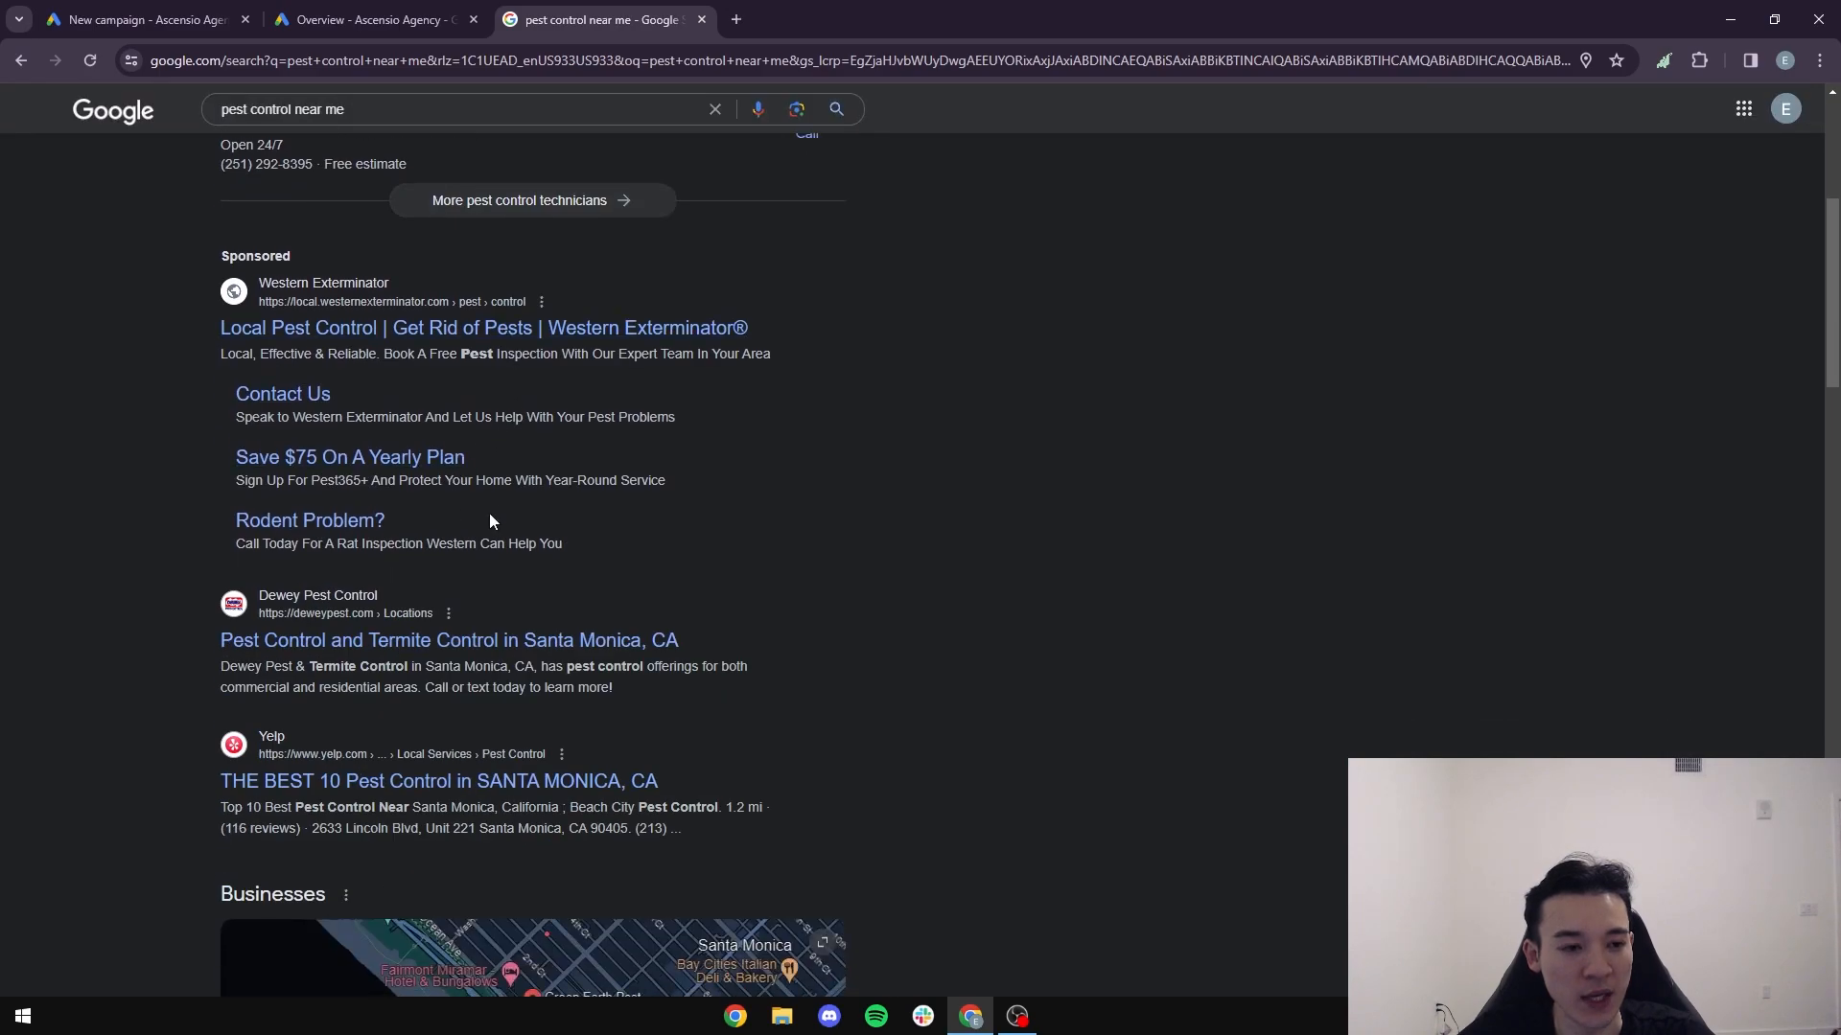
{"action": "scroll", "coordinate": [206, 512], "scroll_direction": "up", "scroll_amount": 2}
{"action": "scroll", "coordinate": [423, 474], "scroll_direction": "down", "scroll_amount": 1}
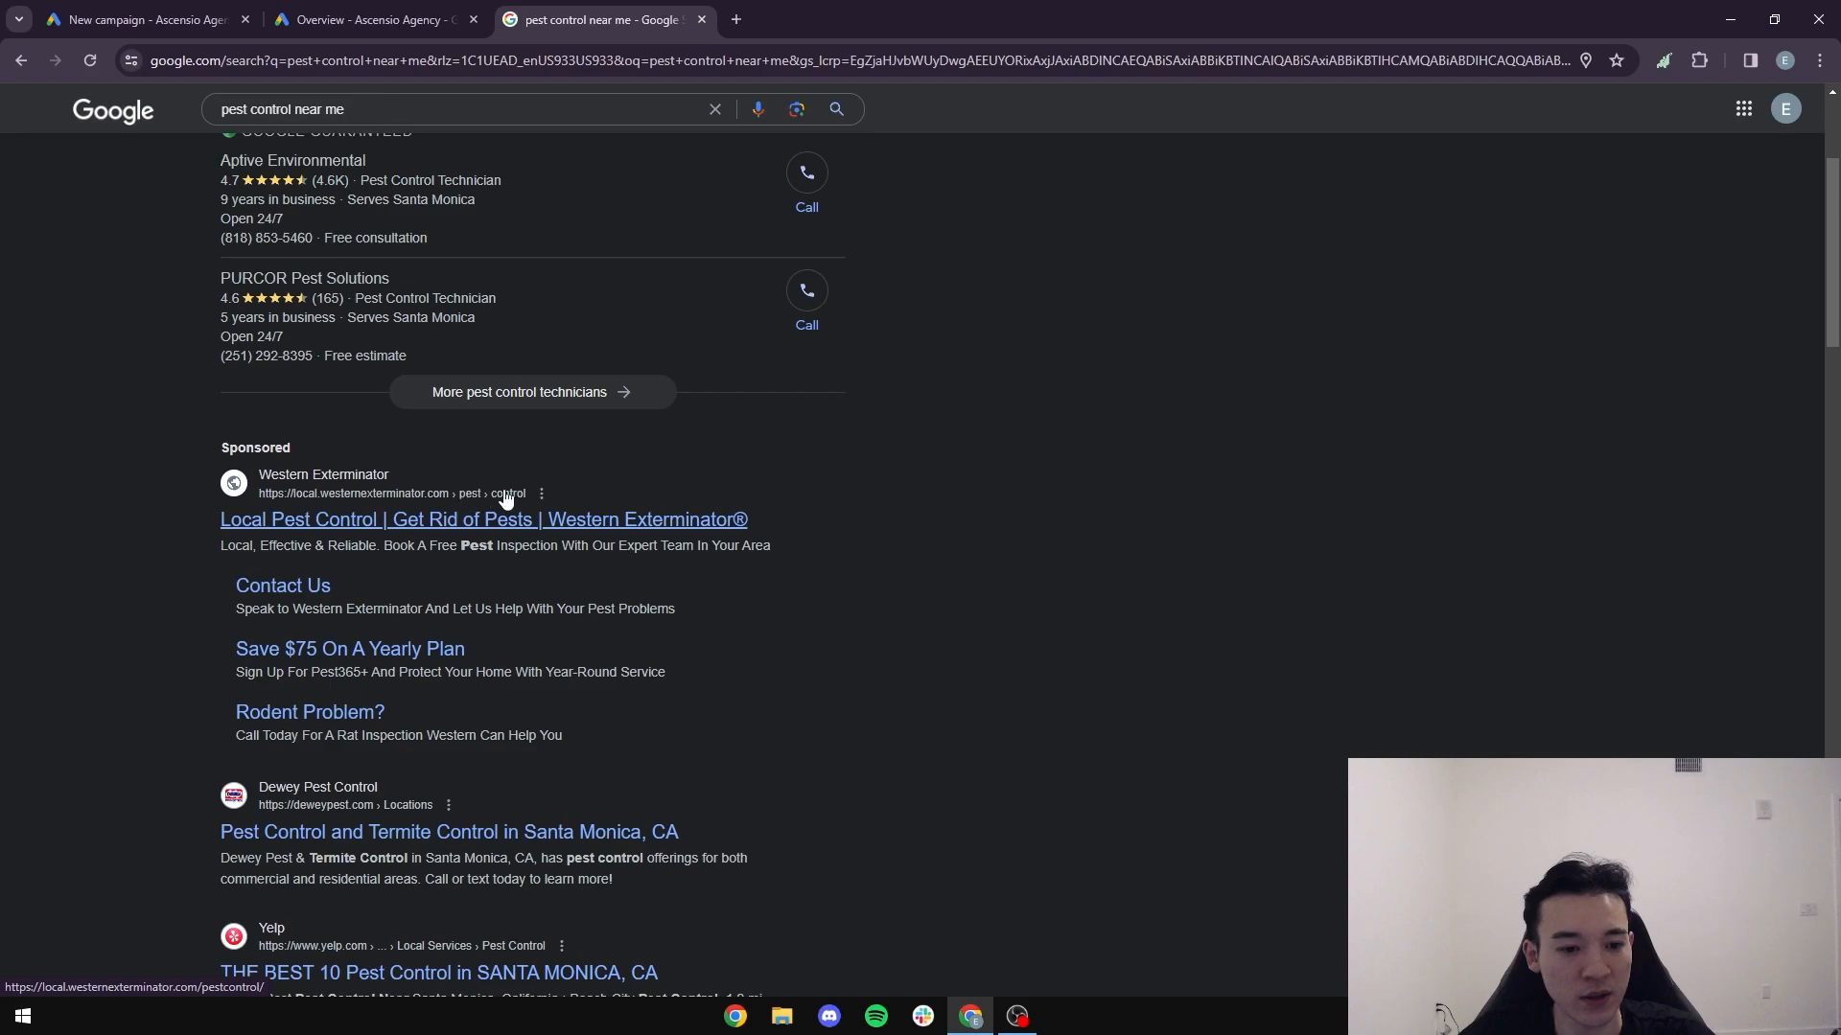
{"action": "scroll", "coordinate": [668, 671], "scroll_direction": "down", "scroll_amount": 2}
{"action": "left_click", "coordinate": [374, 642]}
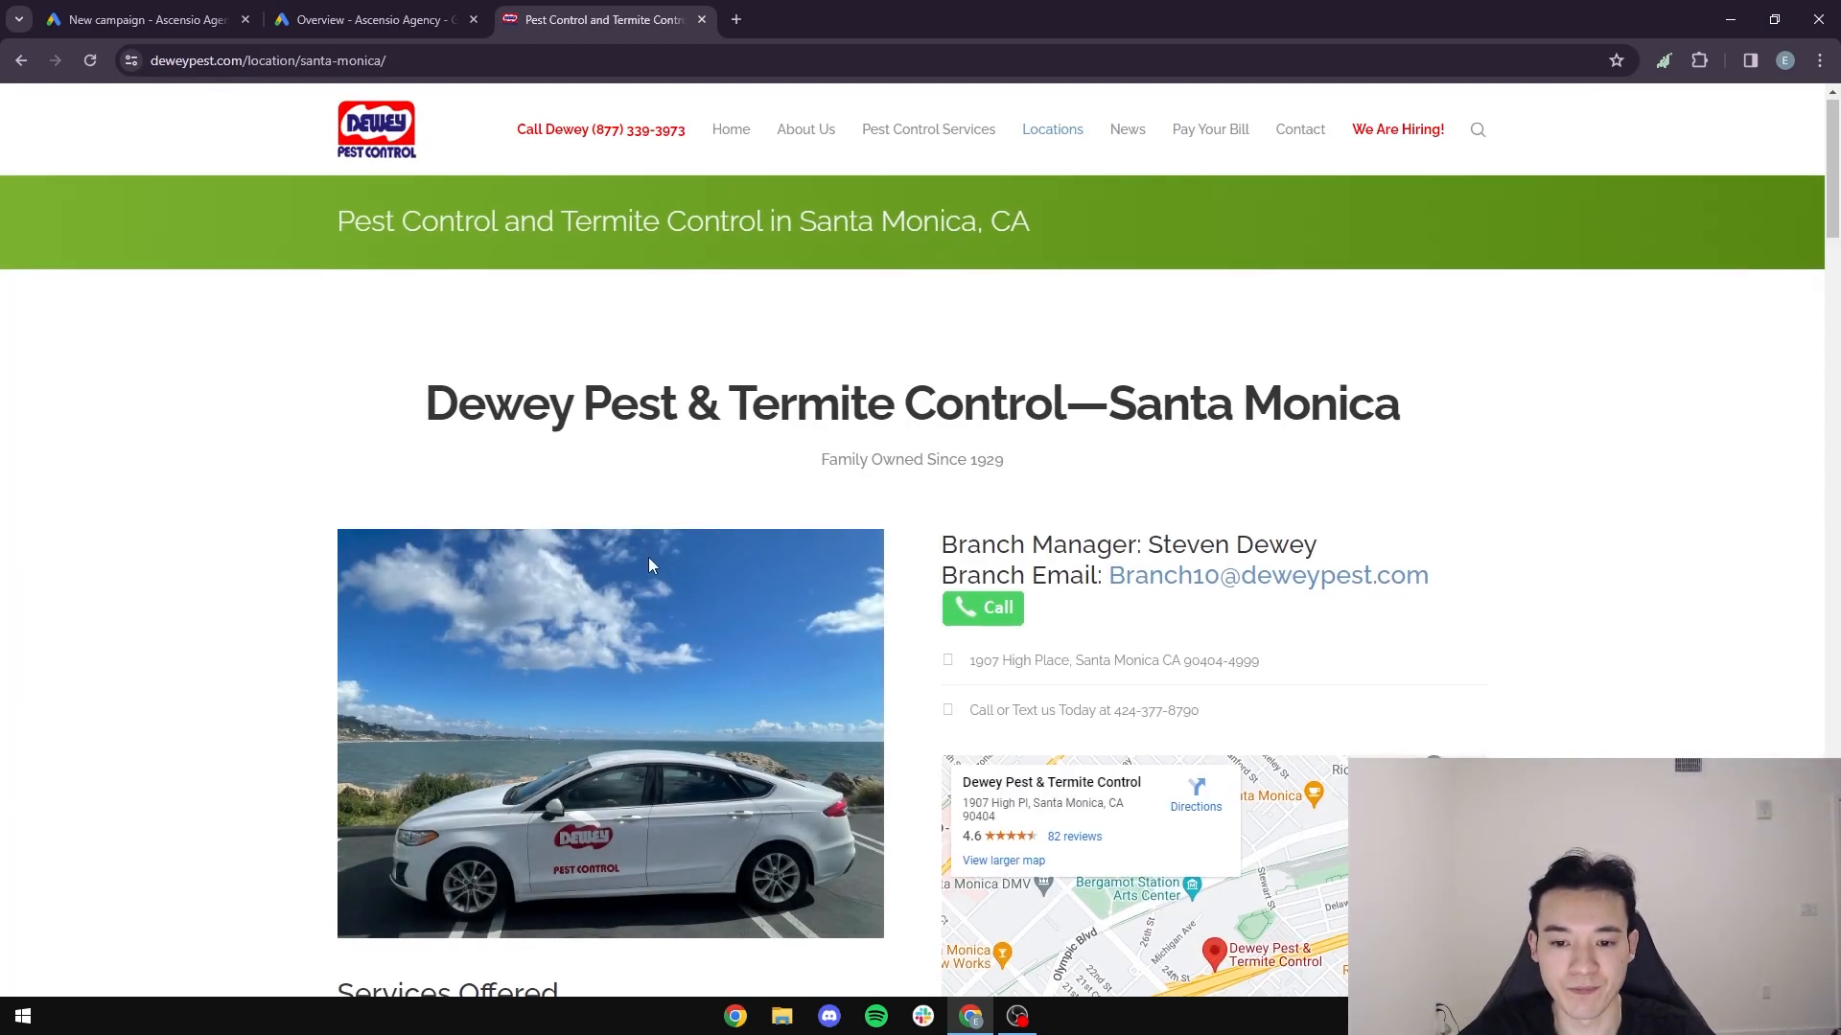
- Copy the Dewey Pest Santa Monica page address, deweypest.com/location/santa-monica/, into the campaign's business website field
{"action": "scroll", "coordinate": [648, 556], "scroll_direction": "down", "scroll_amount": 1}
{"action": "scroll", "coordinate": [1124, 493], "scroll_direction": "up", "scroll_amount": 1}
{"action": "left_click", "coordinate": [426, 60]}
{"action": "key", "text": "ctrl+c"}
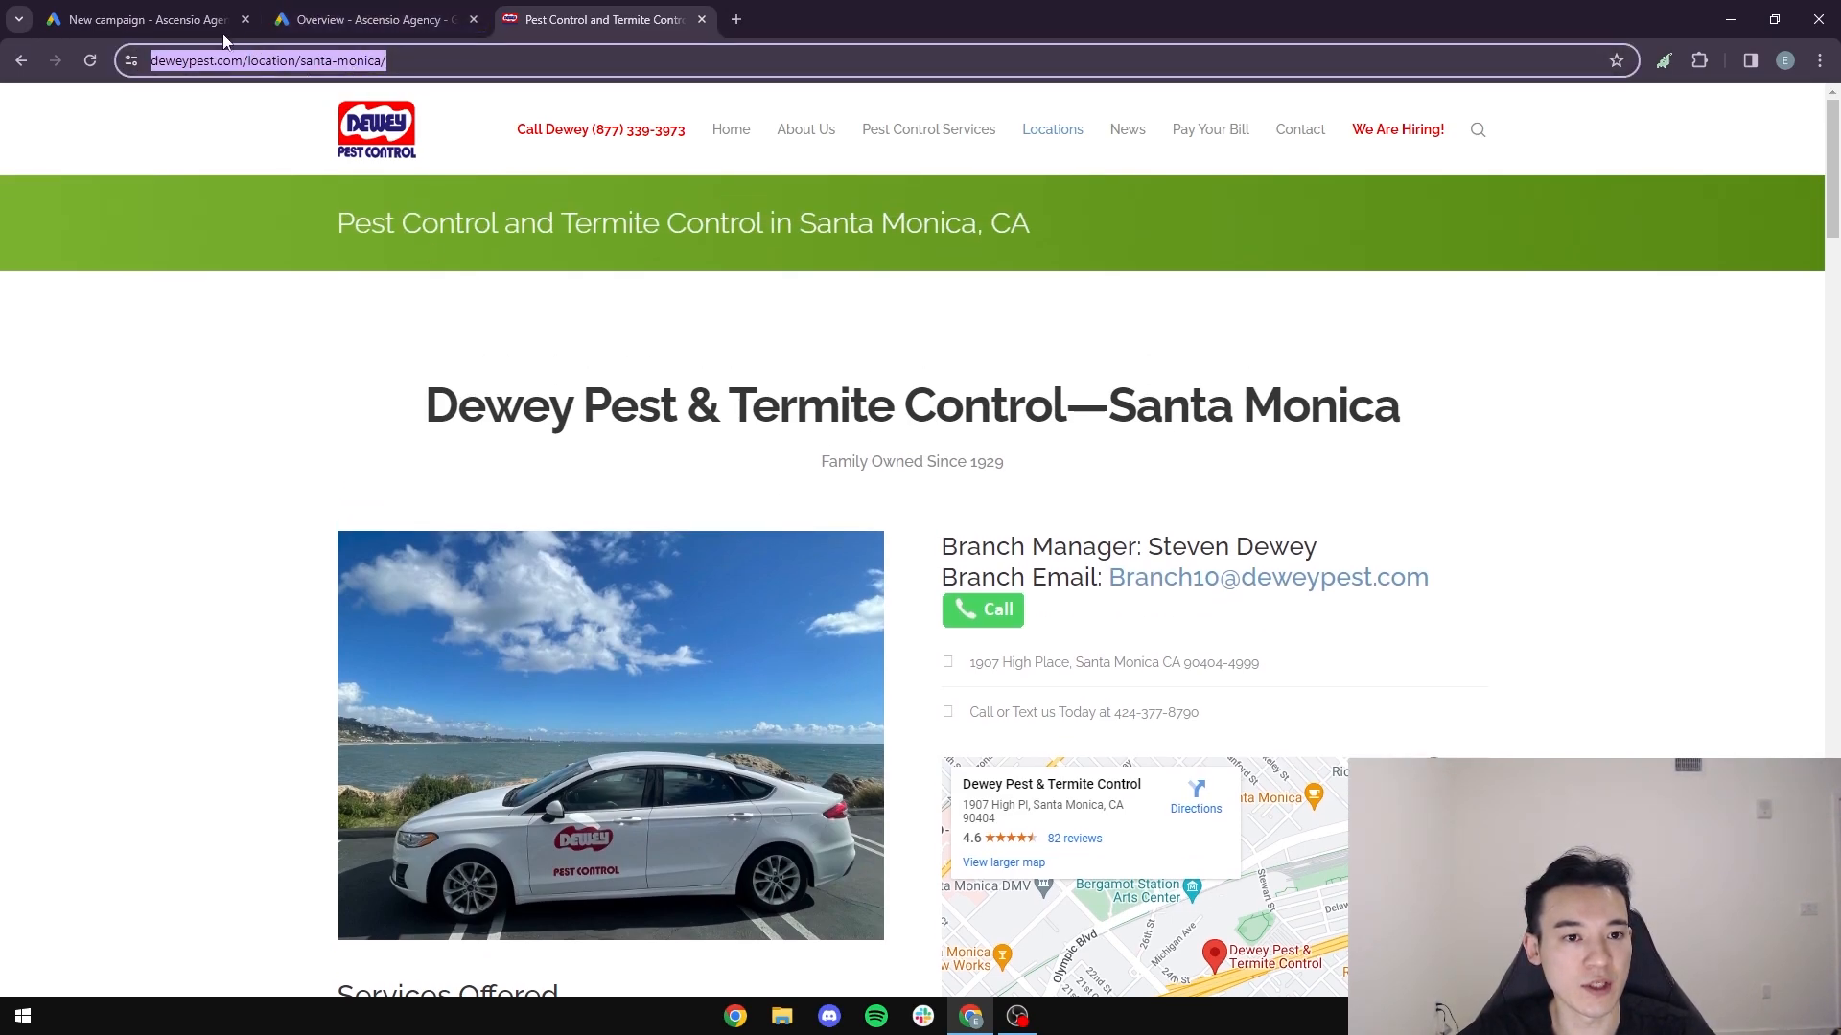
{"action": "left_click", "coordinate": [149, 19]}
{"action": "left_click", "coordinate": [661, 496]}
{"action": "key", "text": "ctrl+v"}
- Copy the branch phone number from the bottom of the Dewey Pest page into the campaign's phone calls field
{"action": "key", "text": "ctrl+shift+Tab"}
{"action": "scroll", "coordinate": [652, 537], "scroll_direction": "down", "scroll_amount": 15}
{"action": "scroll", "coordinate": [676, 601], "scroll_direction": "down", "scroll_amount": 20}
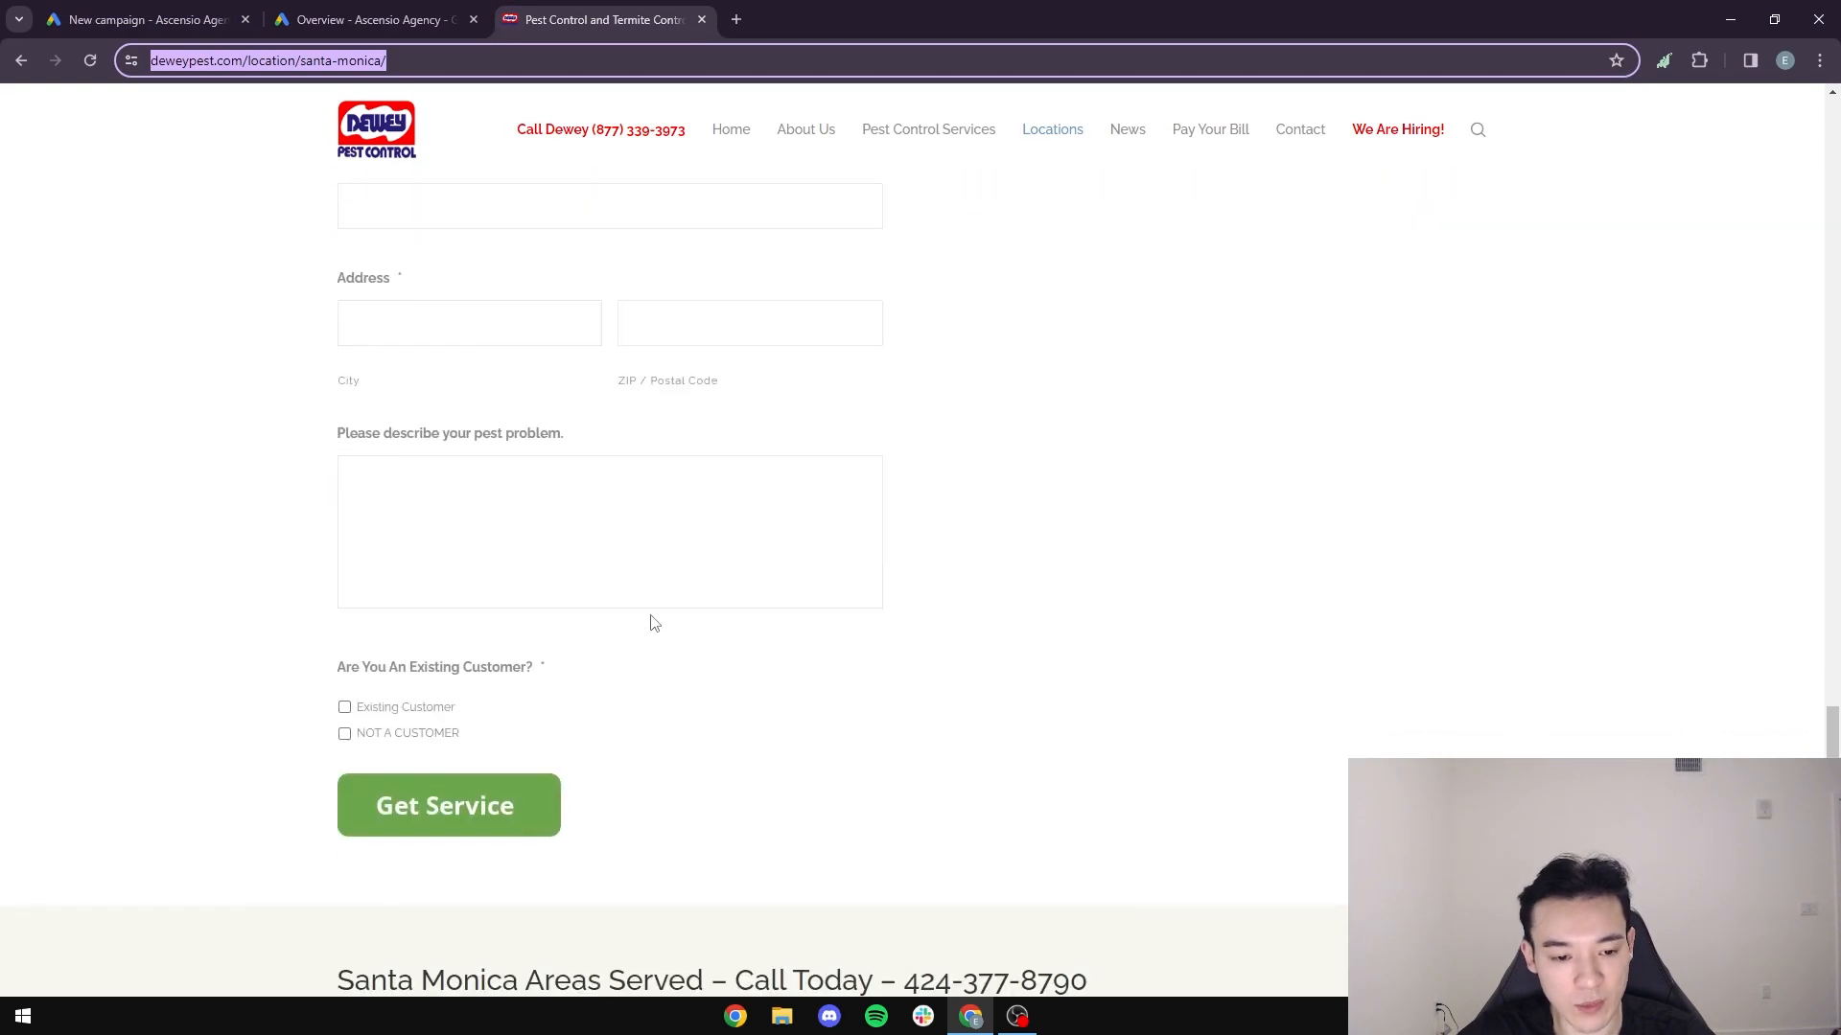
{"action": "left_click_drag", "start_coordinate": [779, 639], "coordinate": [520, 648]}
{"action": "key", "text": "ctrl+c"}
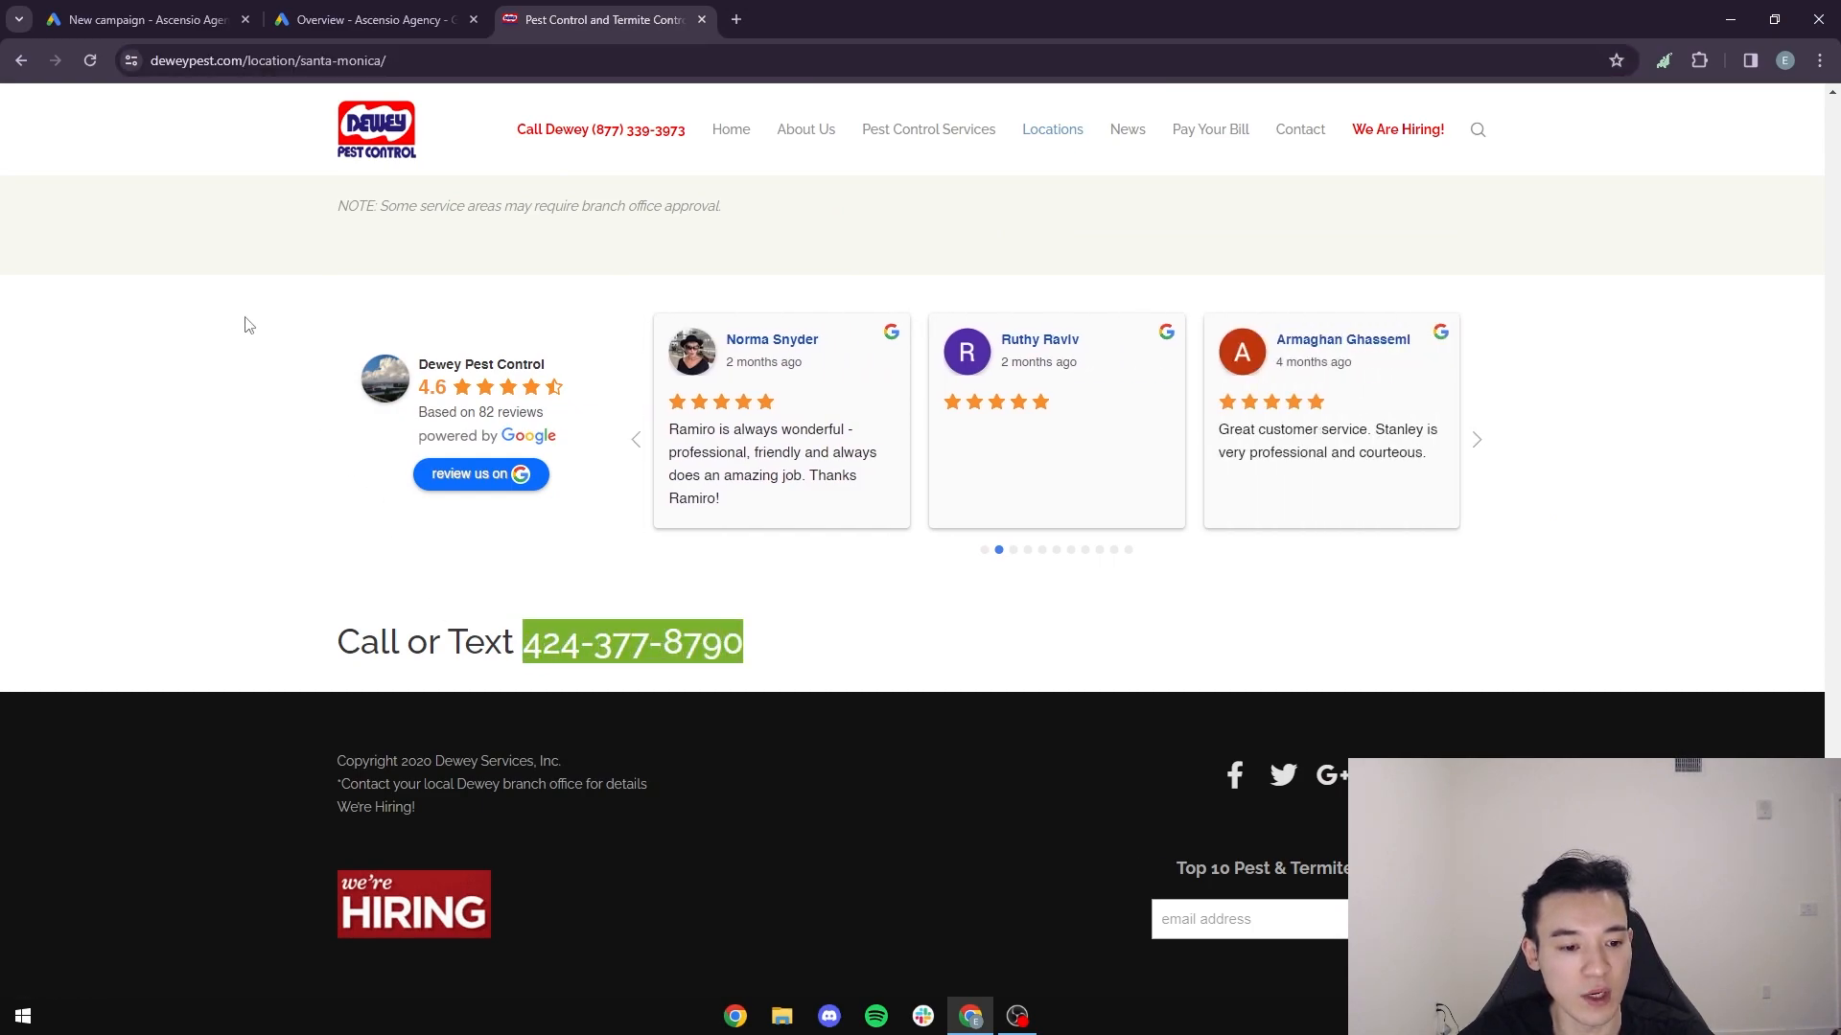
{"action": "left_click", "coordinate": [134, 13]}
{"action": "left_click", "coordinate": [694, 594]}
{"action": "key", "text": "ctrl+v"}
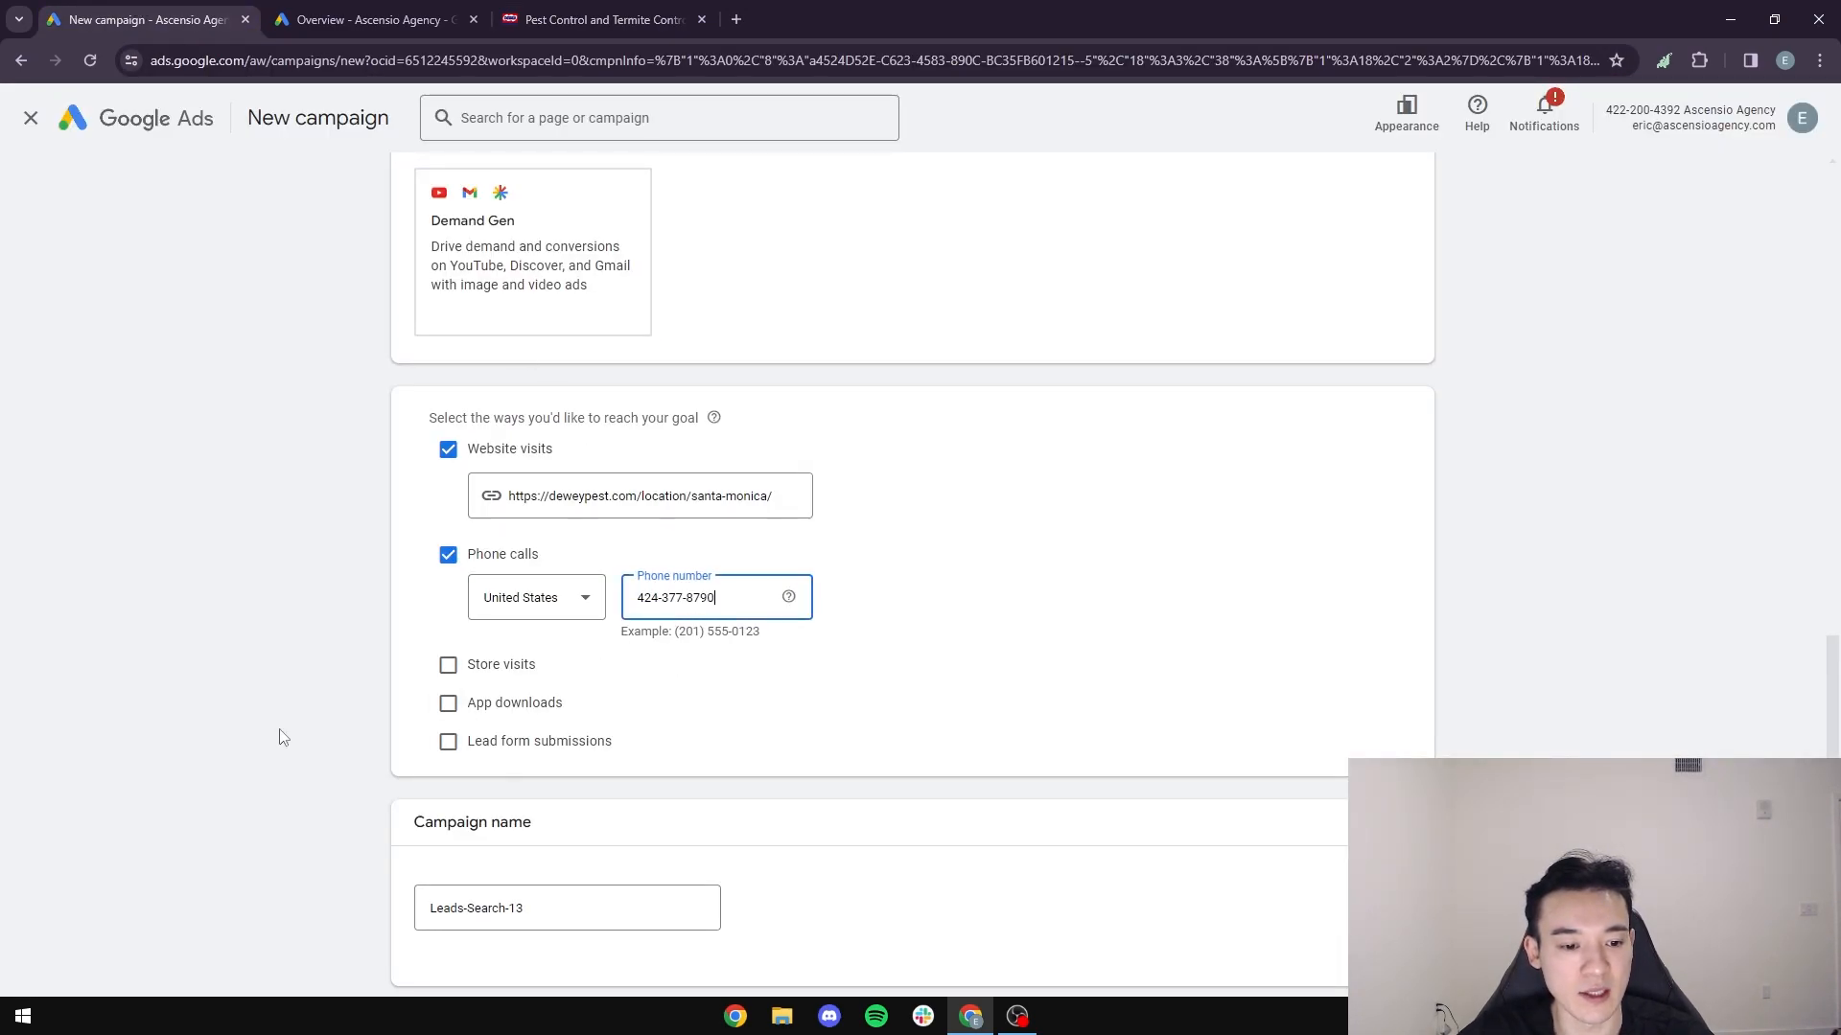
- Rename the campaign as "Dewey Pest - Santa Monica, CA"
{"action": "scroll", "coordinate": [287, 739], "scroll_direction": "down", "scroll_amount": 1}
{"action": "triple_click", "coordinate": [607, 770]}
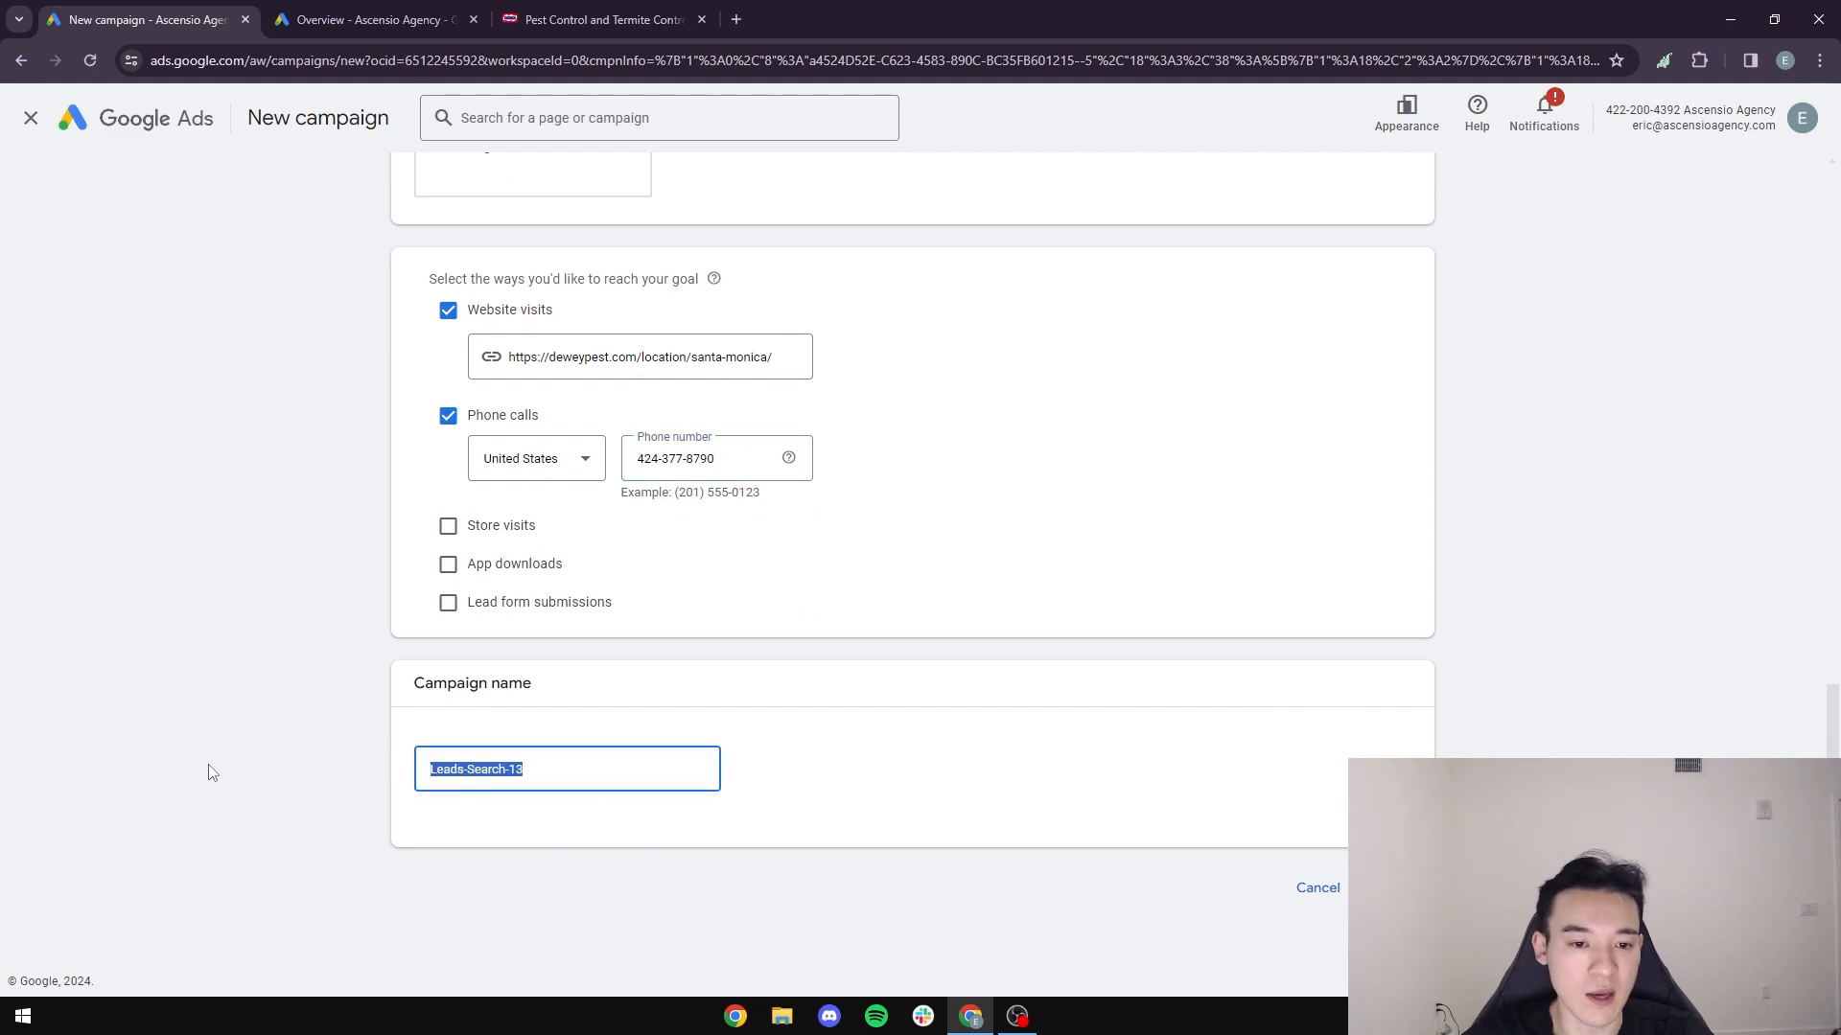
{"action": "key", "text": "BackSpace"}
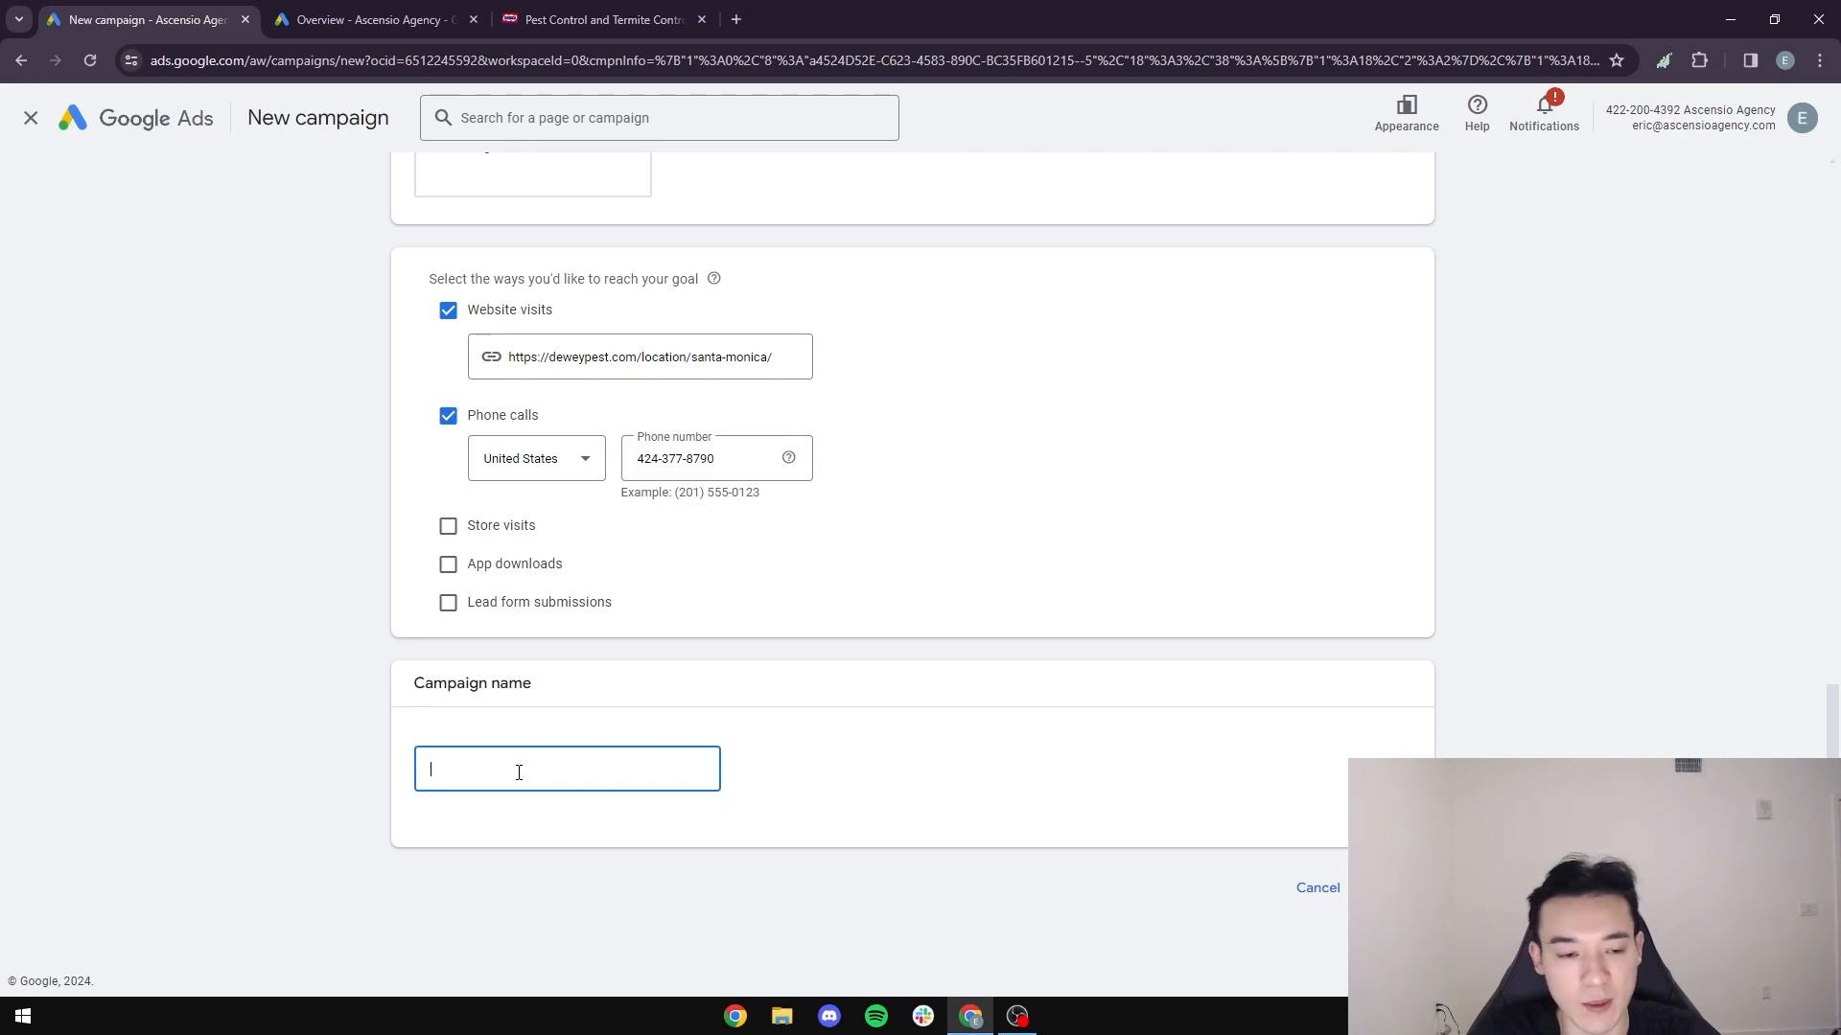
{"action": "type", "text": "Dewey Pest"}
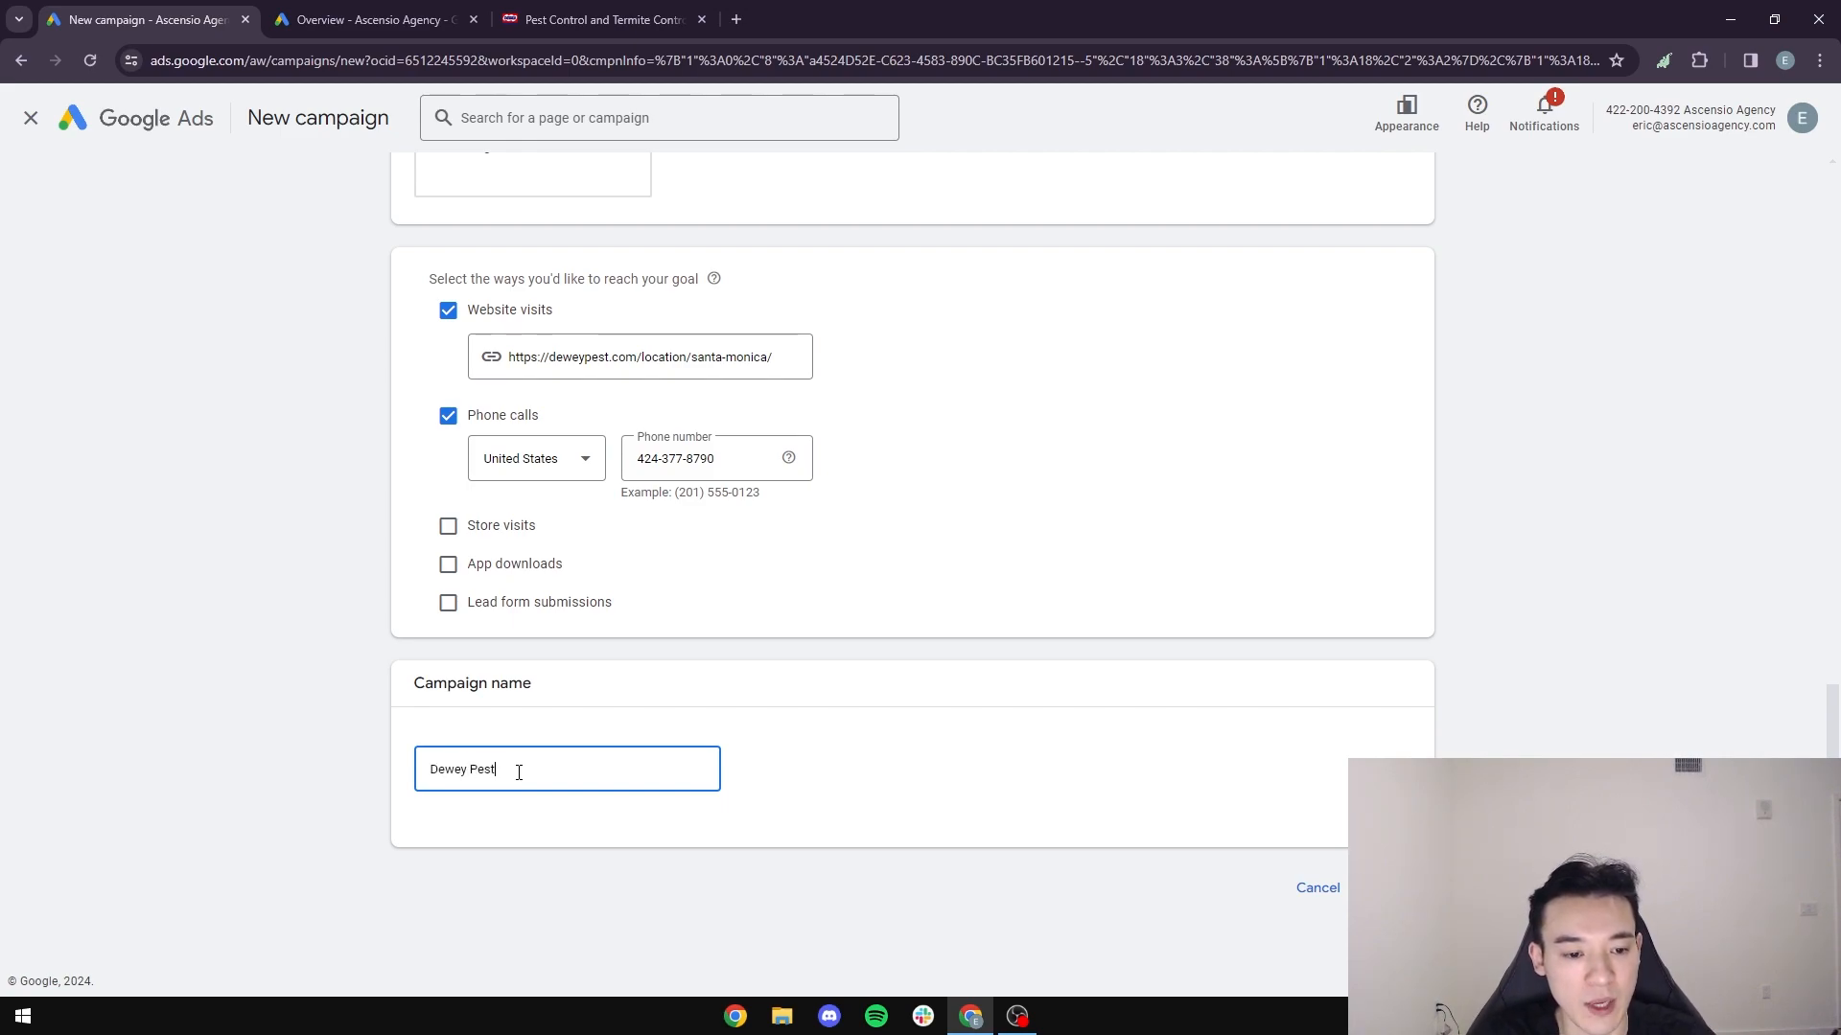
{"action": "type", "text": " - Santa Monica, CA"}
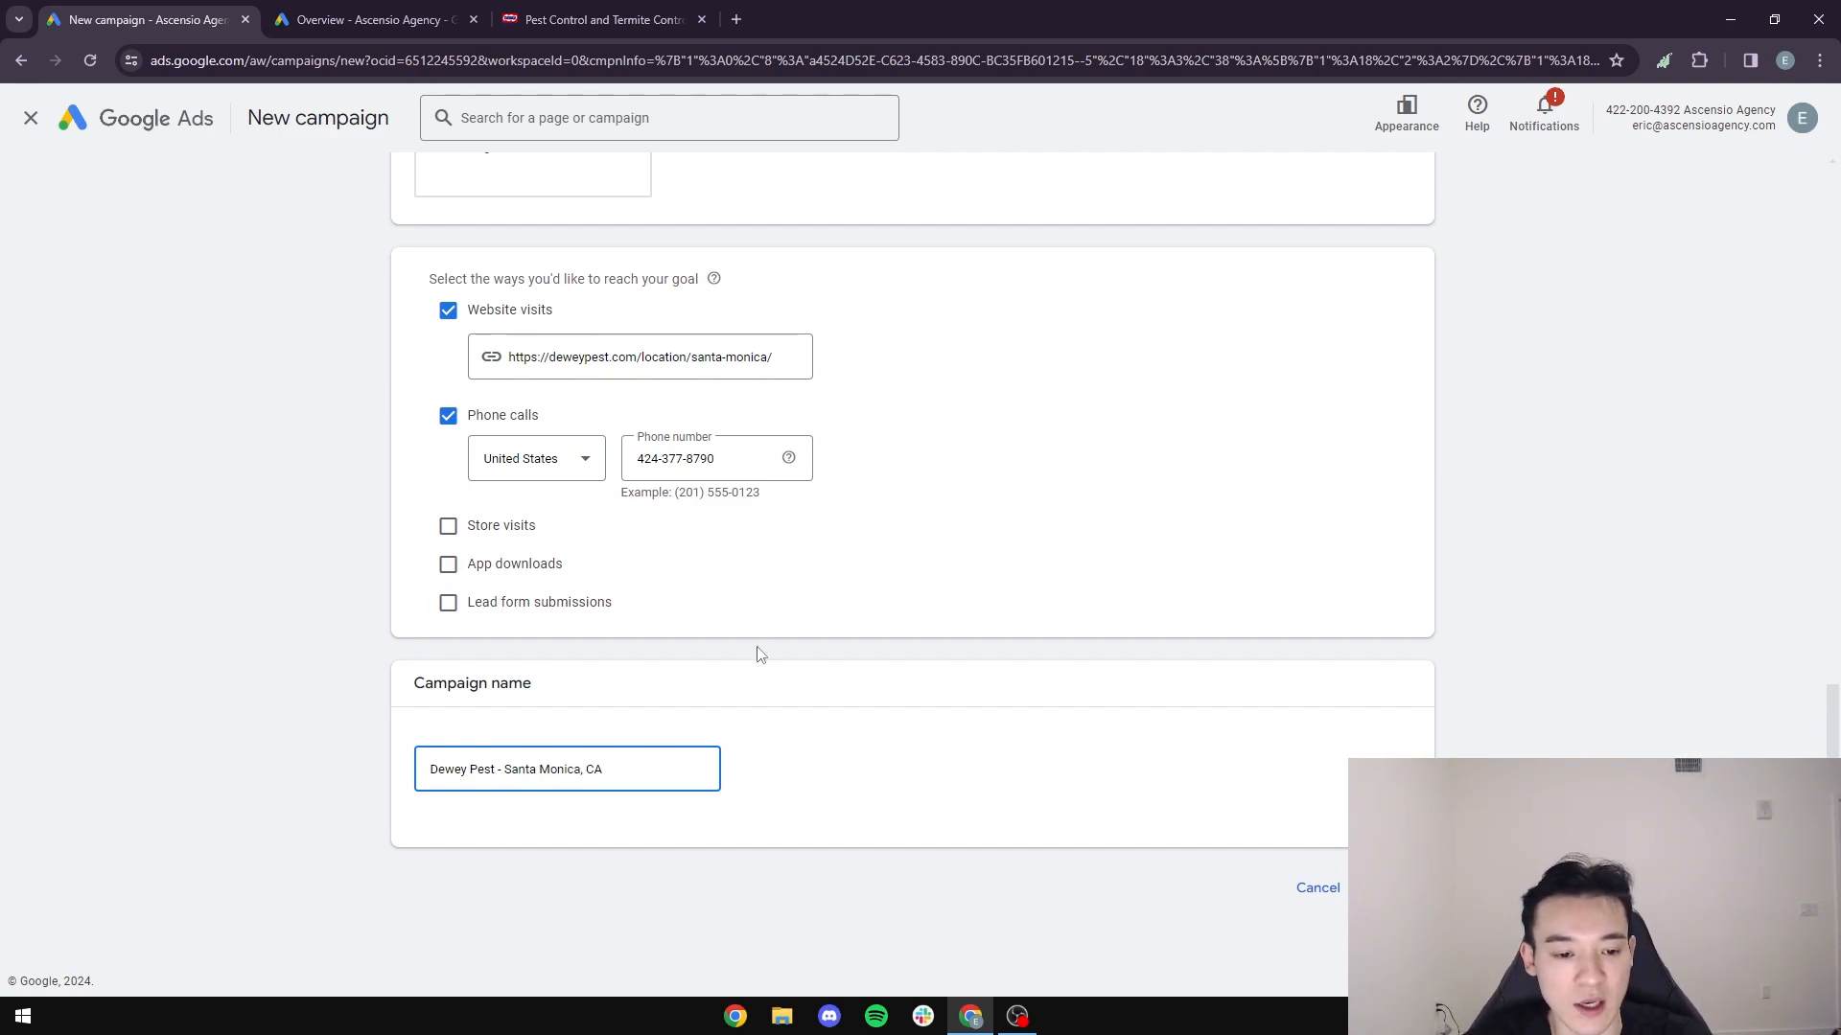
- Check the list of branch locations on the Dewey Pest website, and return to the campaign name in Google Ads
{"action": "left_click_drag", "start_coordinate": [671, 767], "coordinate": [379, 765]}
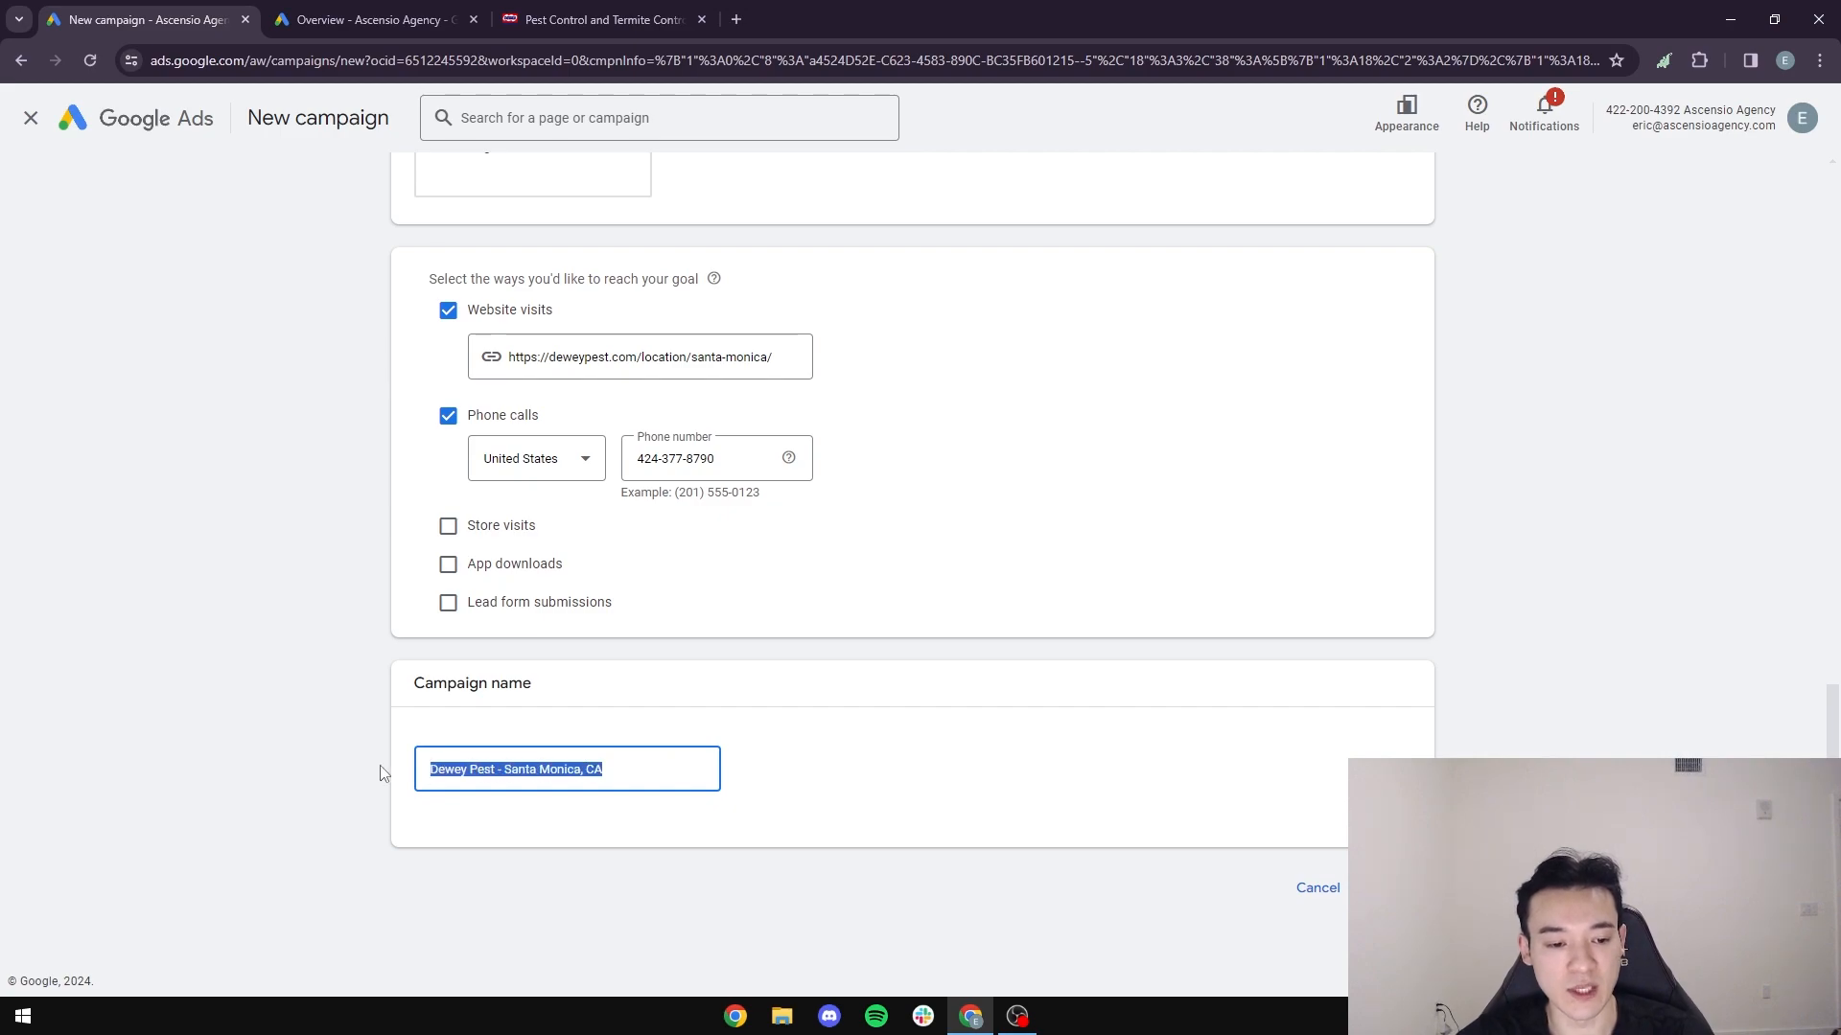
{"action": "left_click", "coordinate": [599, 19]}
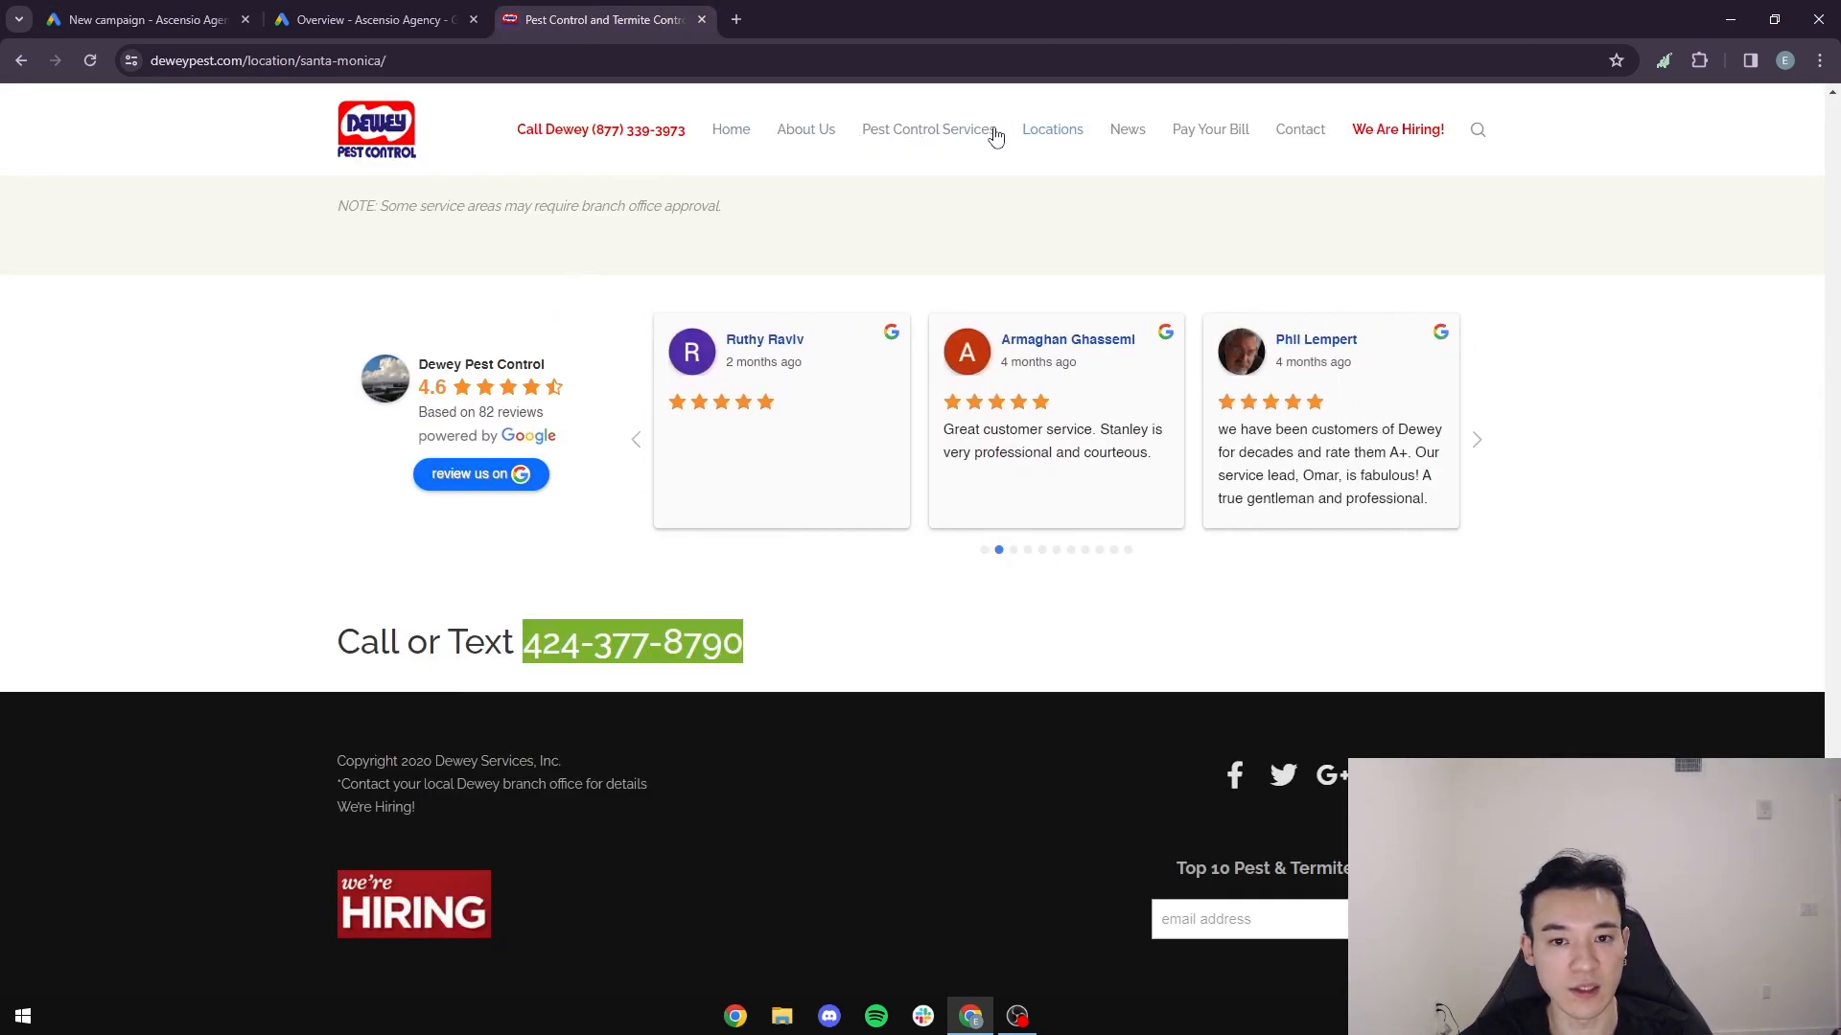
{"action": "mouse_move", "coordinate": [1053, 133]}
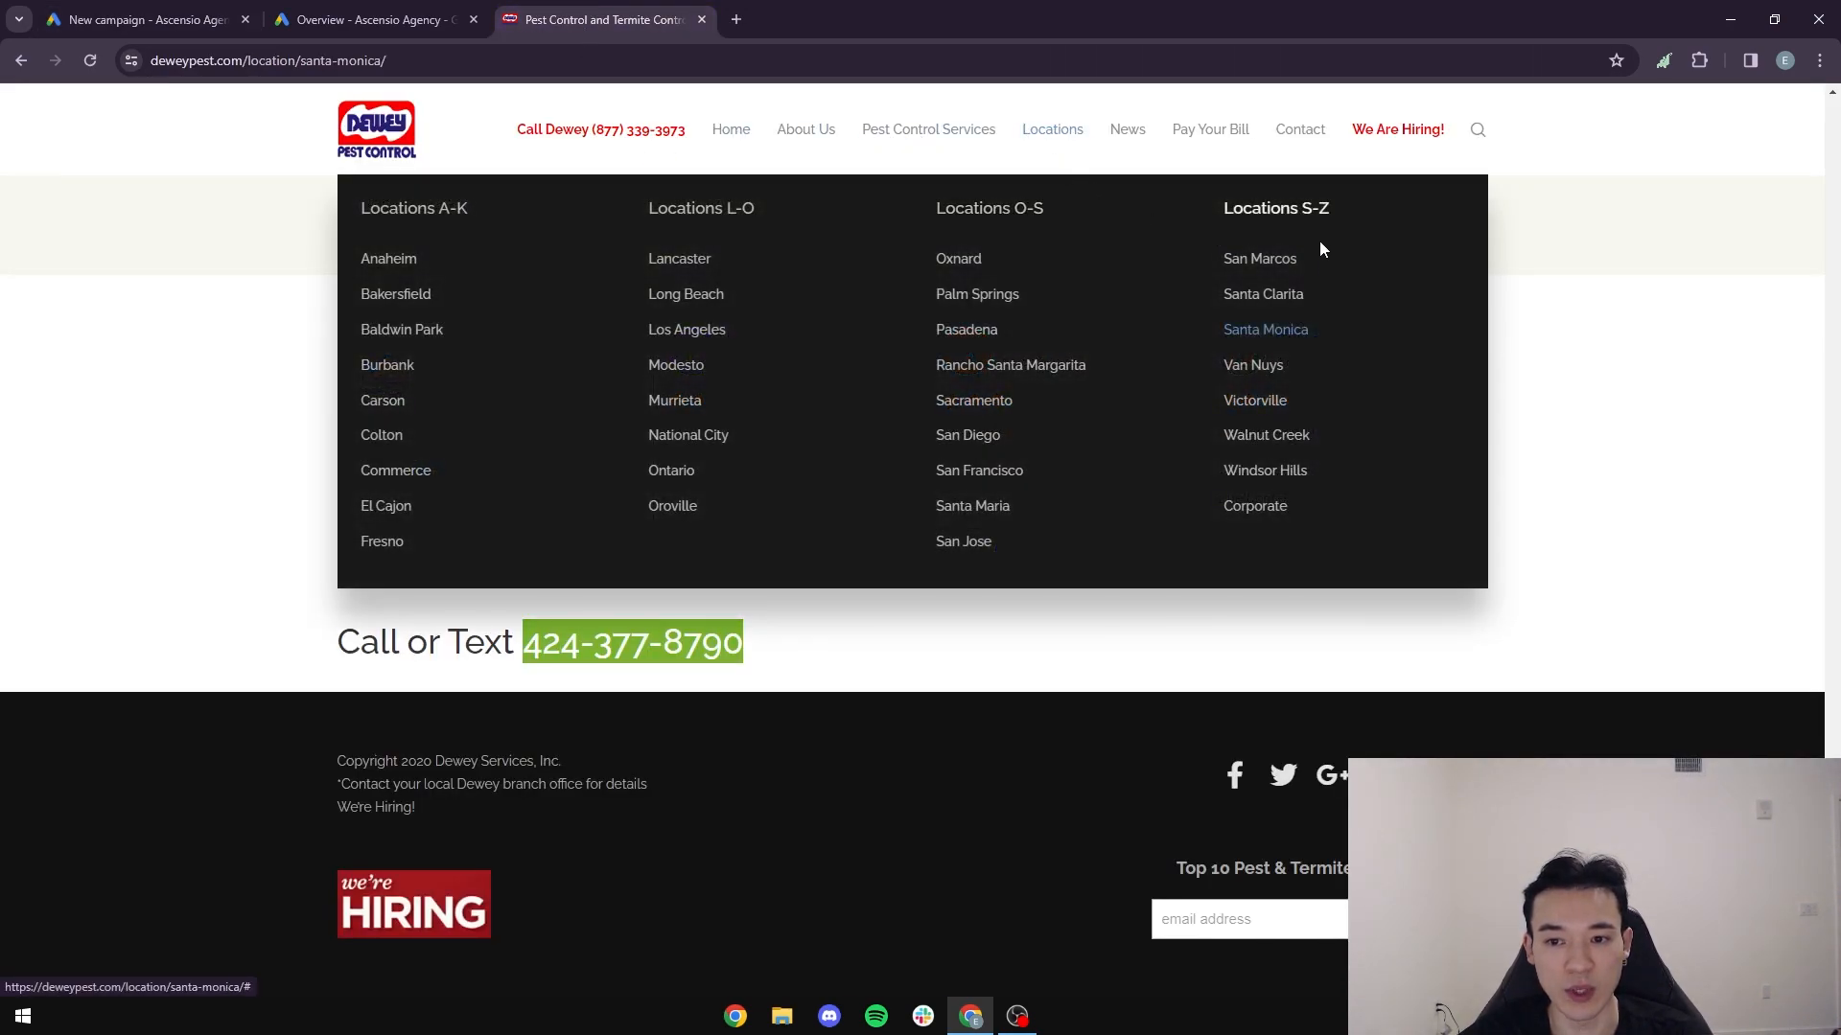
{"action": "left_click", "coordinate": [192, 11]}
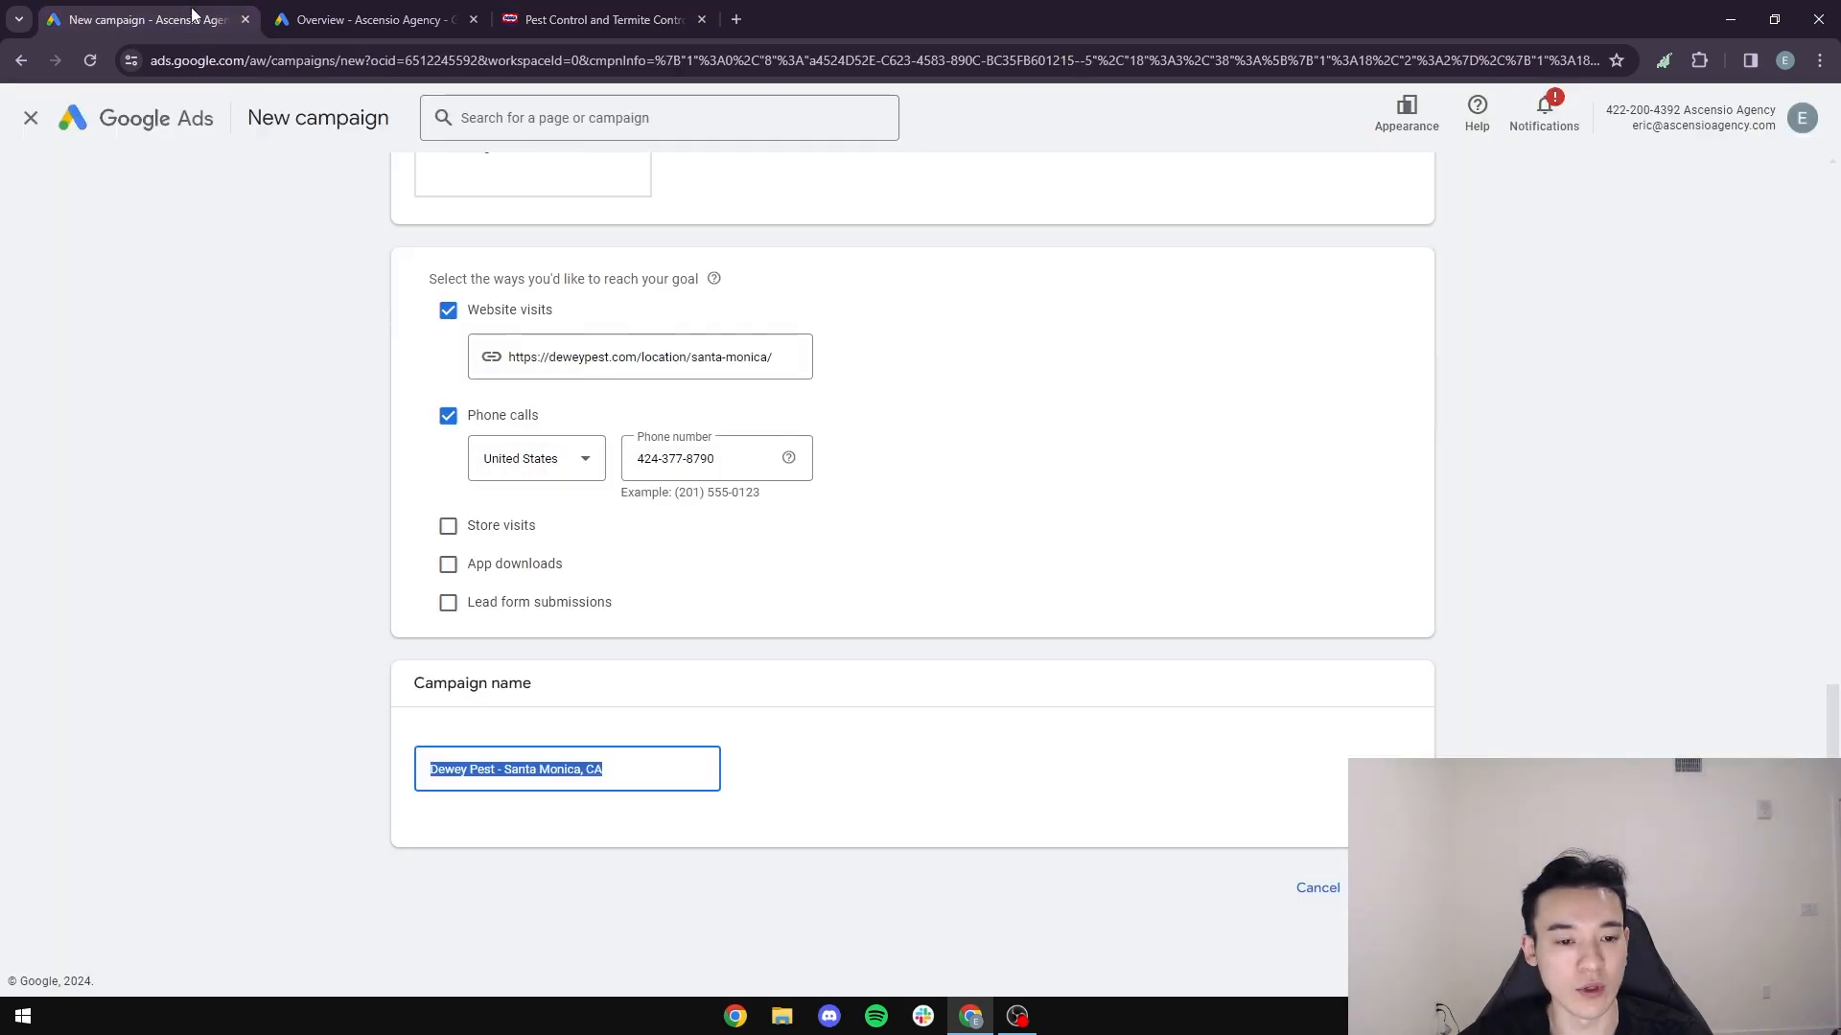
{"action": "left_click", "coordinate": [659, 770]}
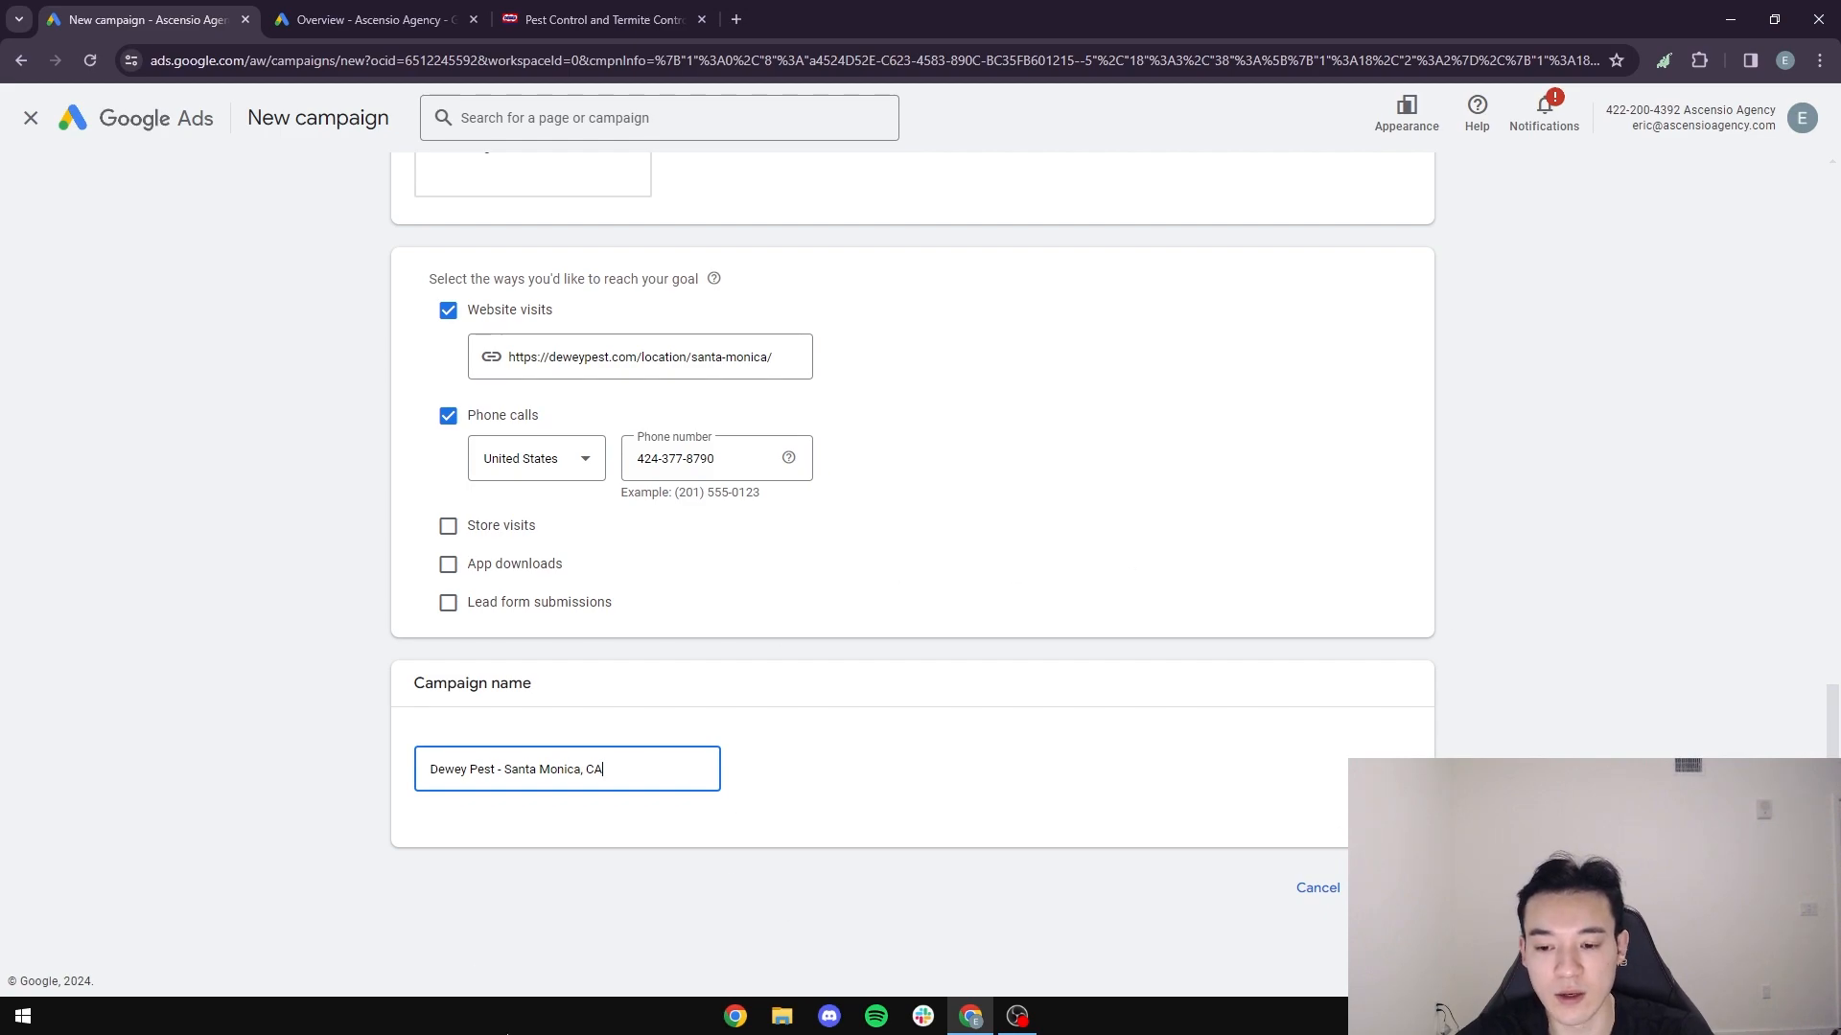
- Continue with a new campaign instead of a saved draft, and keep Conversions as the bidding focus
{"action": "left_click", "coordinate": [1392, 888]}
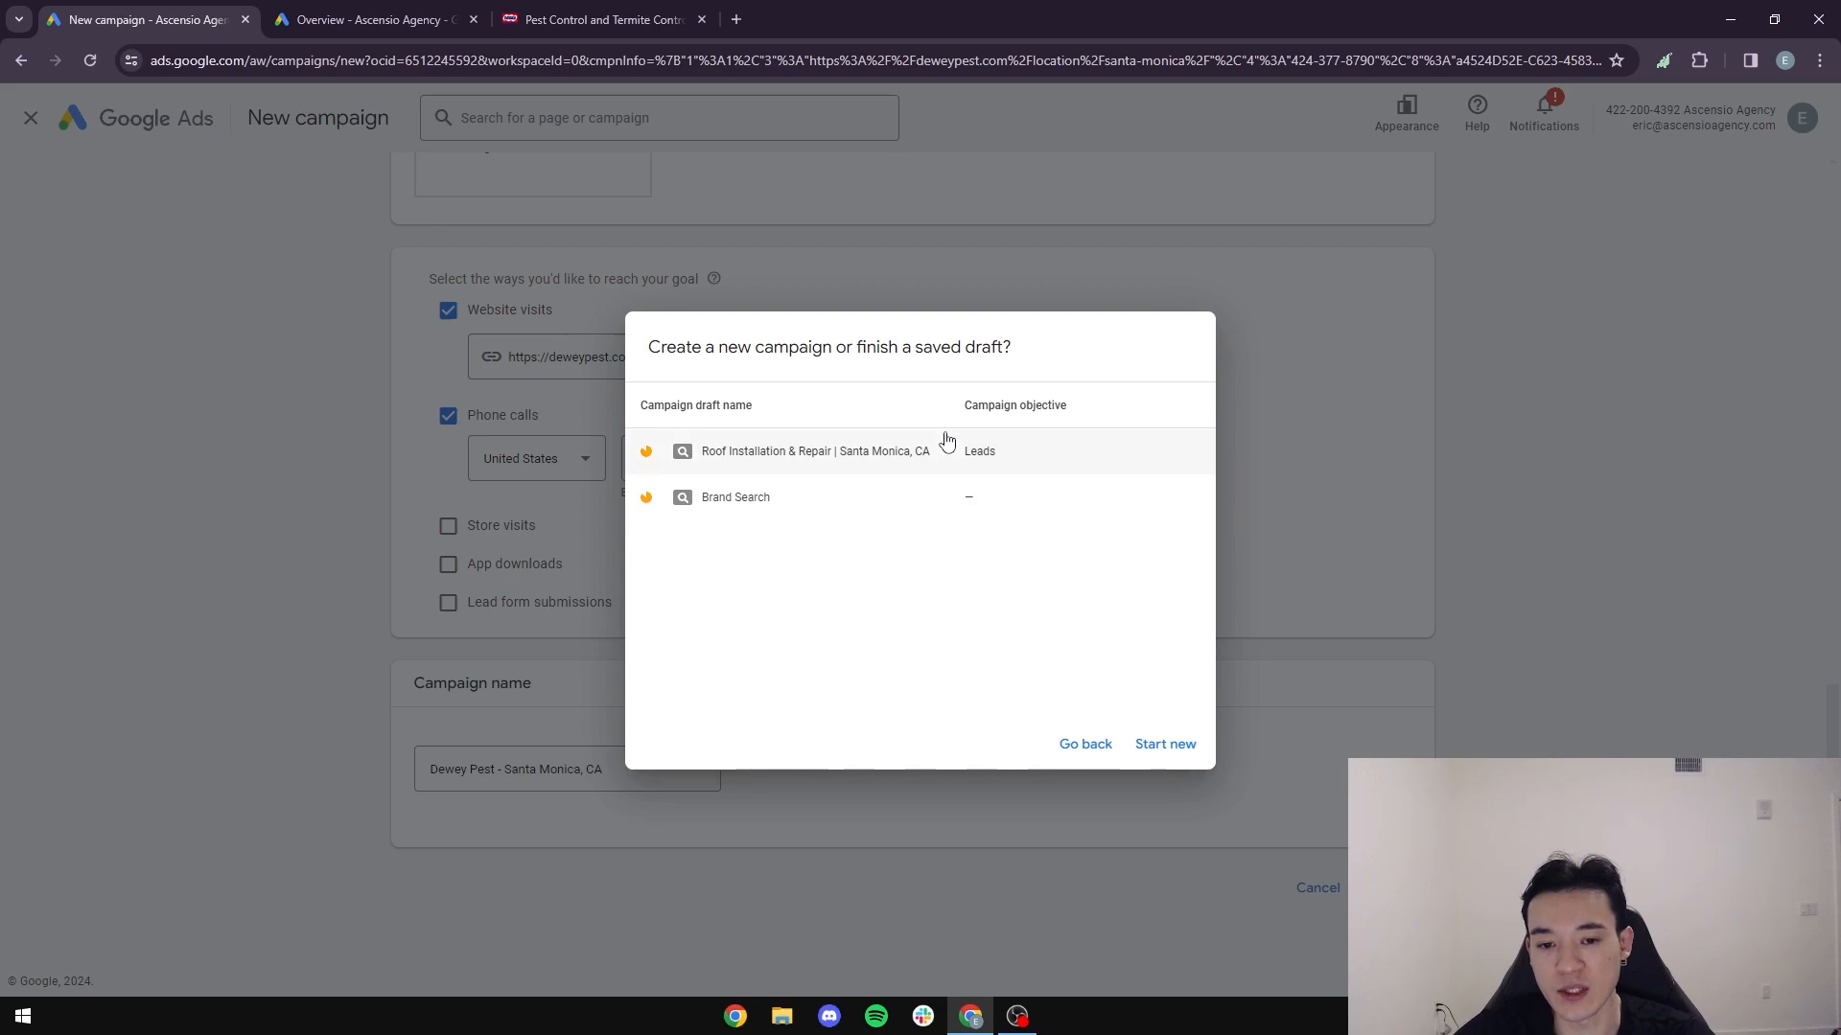
{"action": "left_click", "coordinate": [1179, 757]}
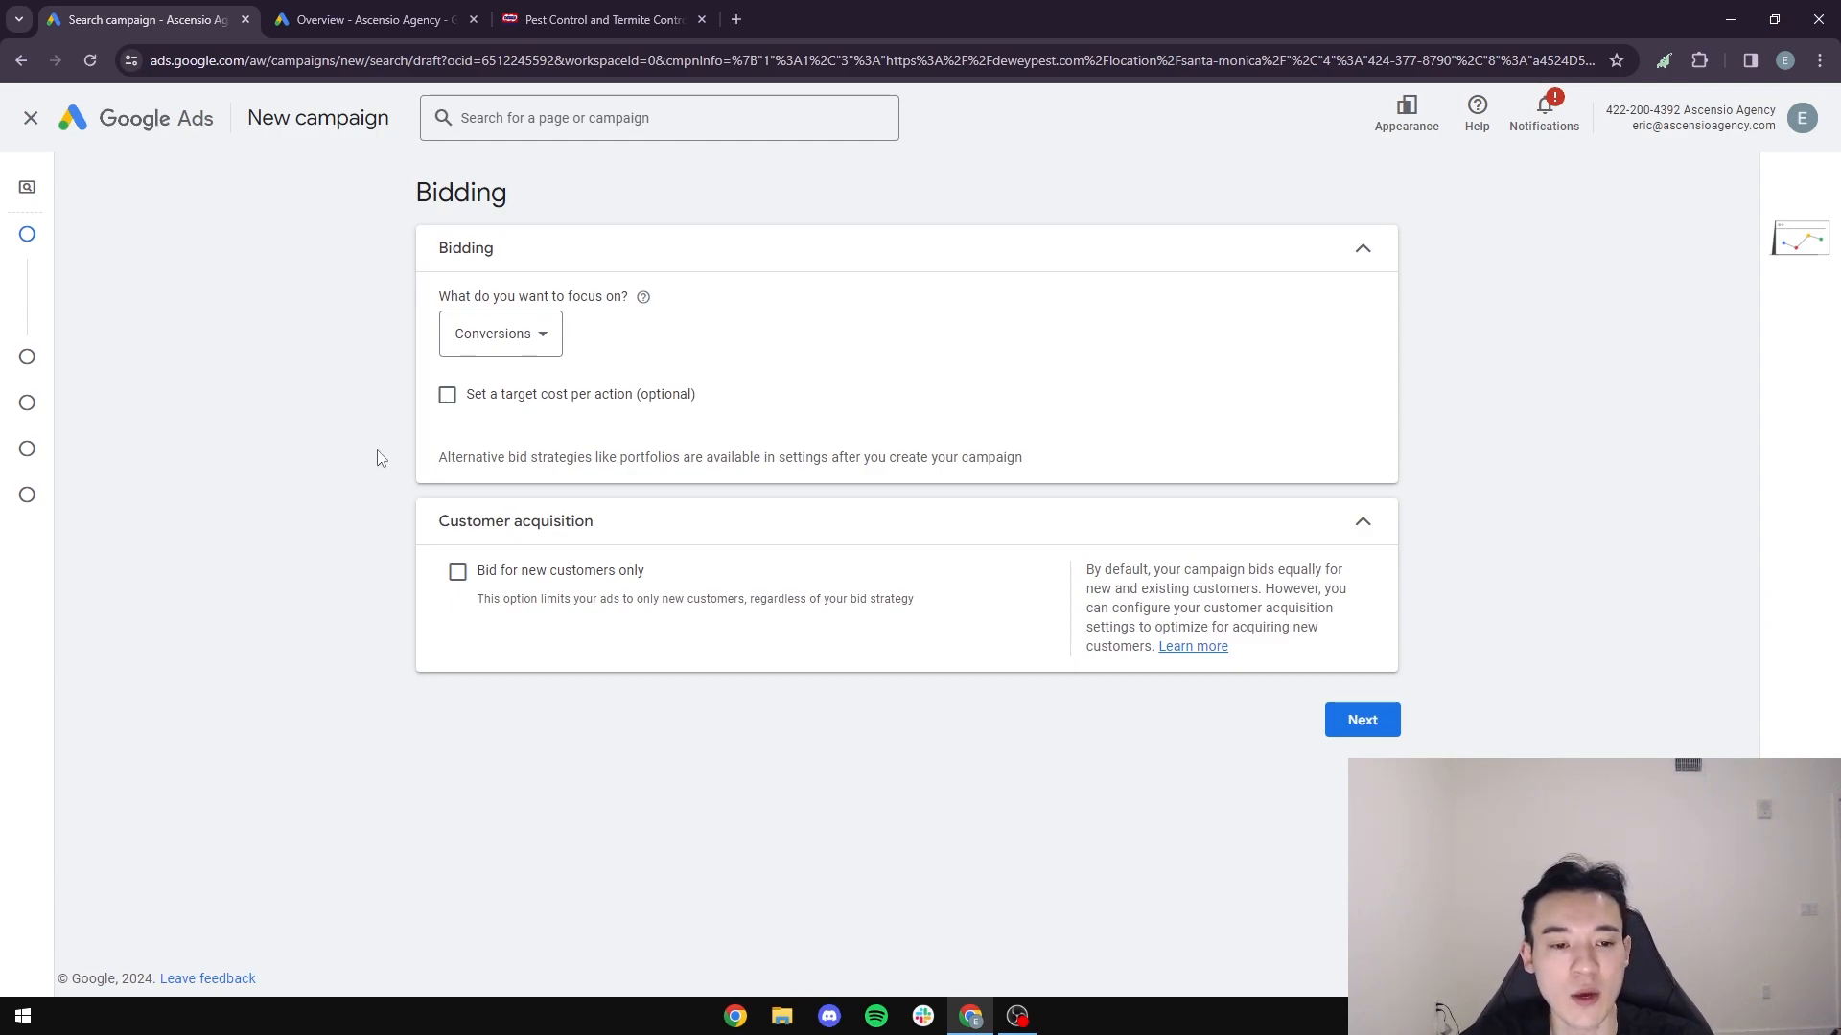
{"action": "left_click", "coordinate": [556, 343]}
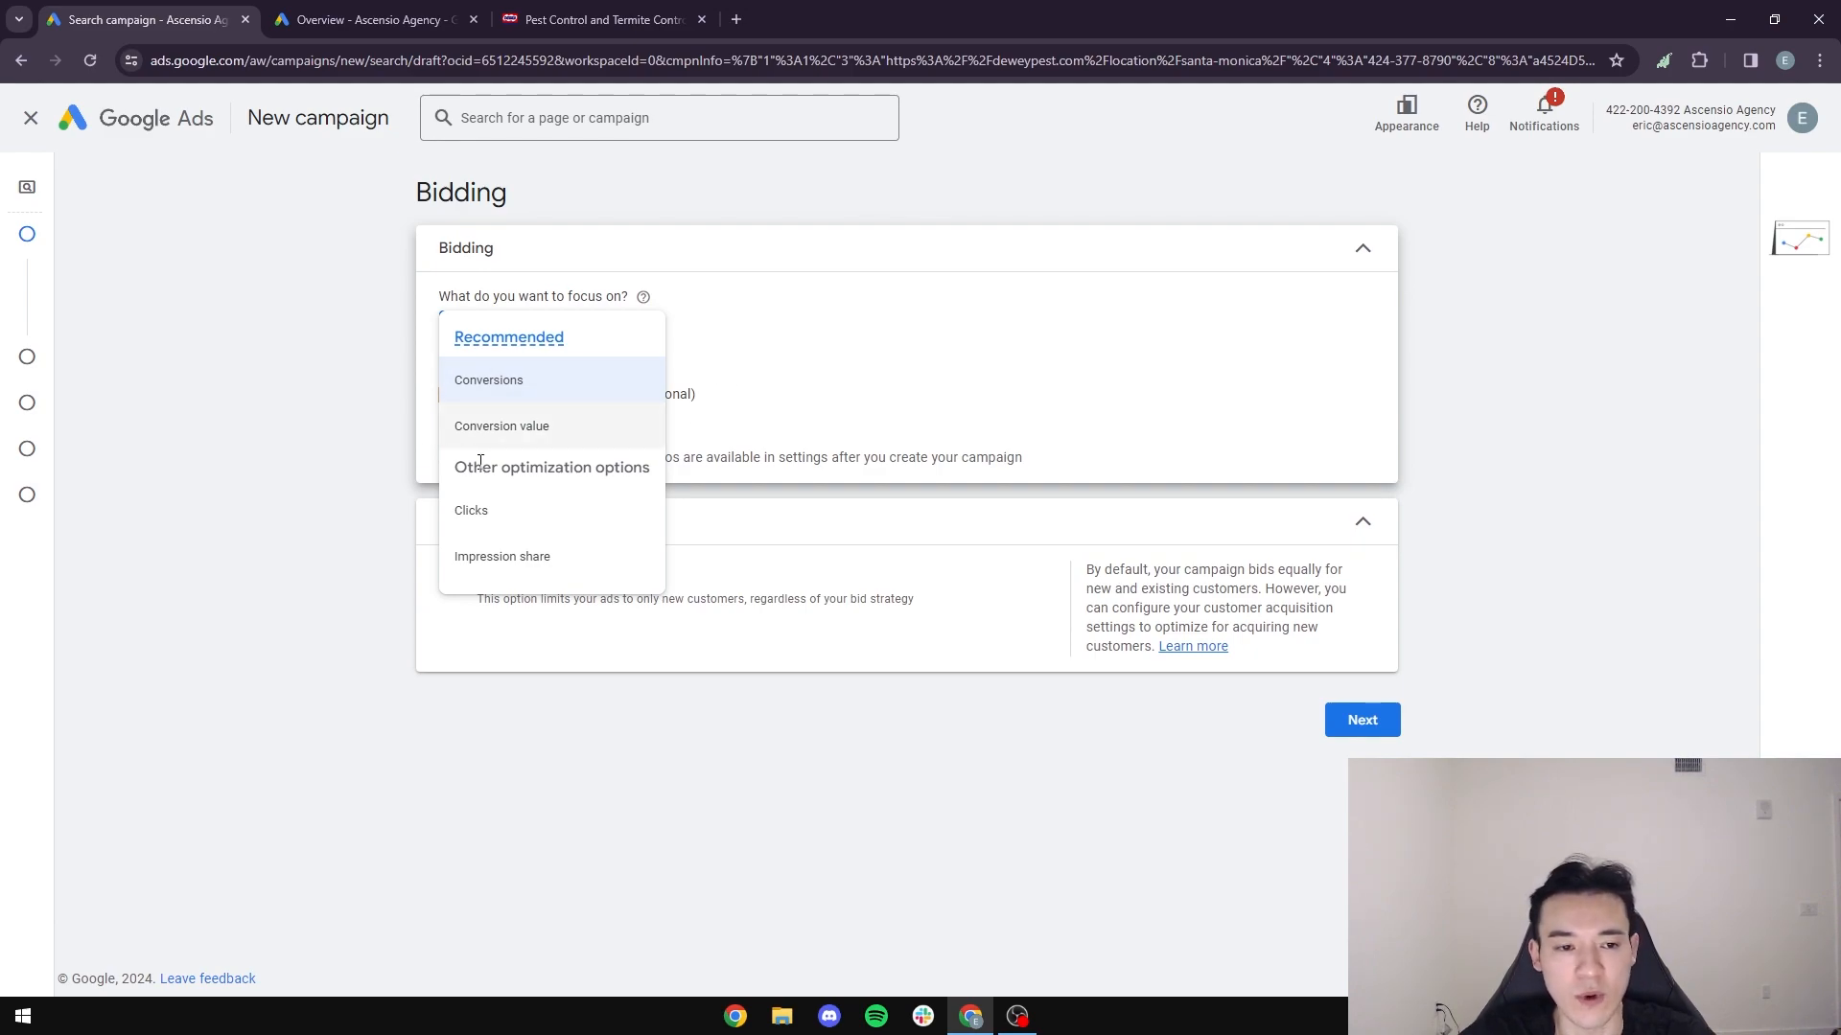
{"action": "left_click", "coordinate": [478, 389]}
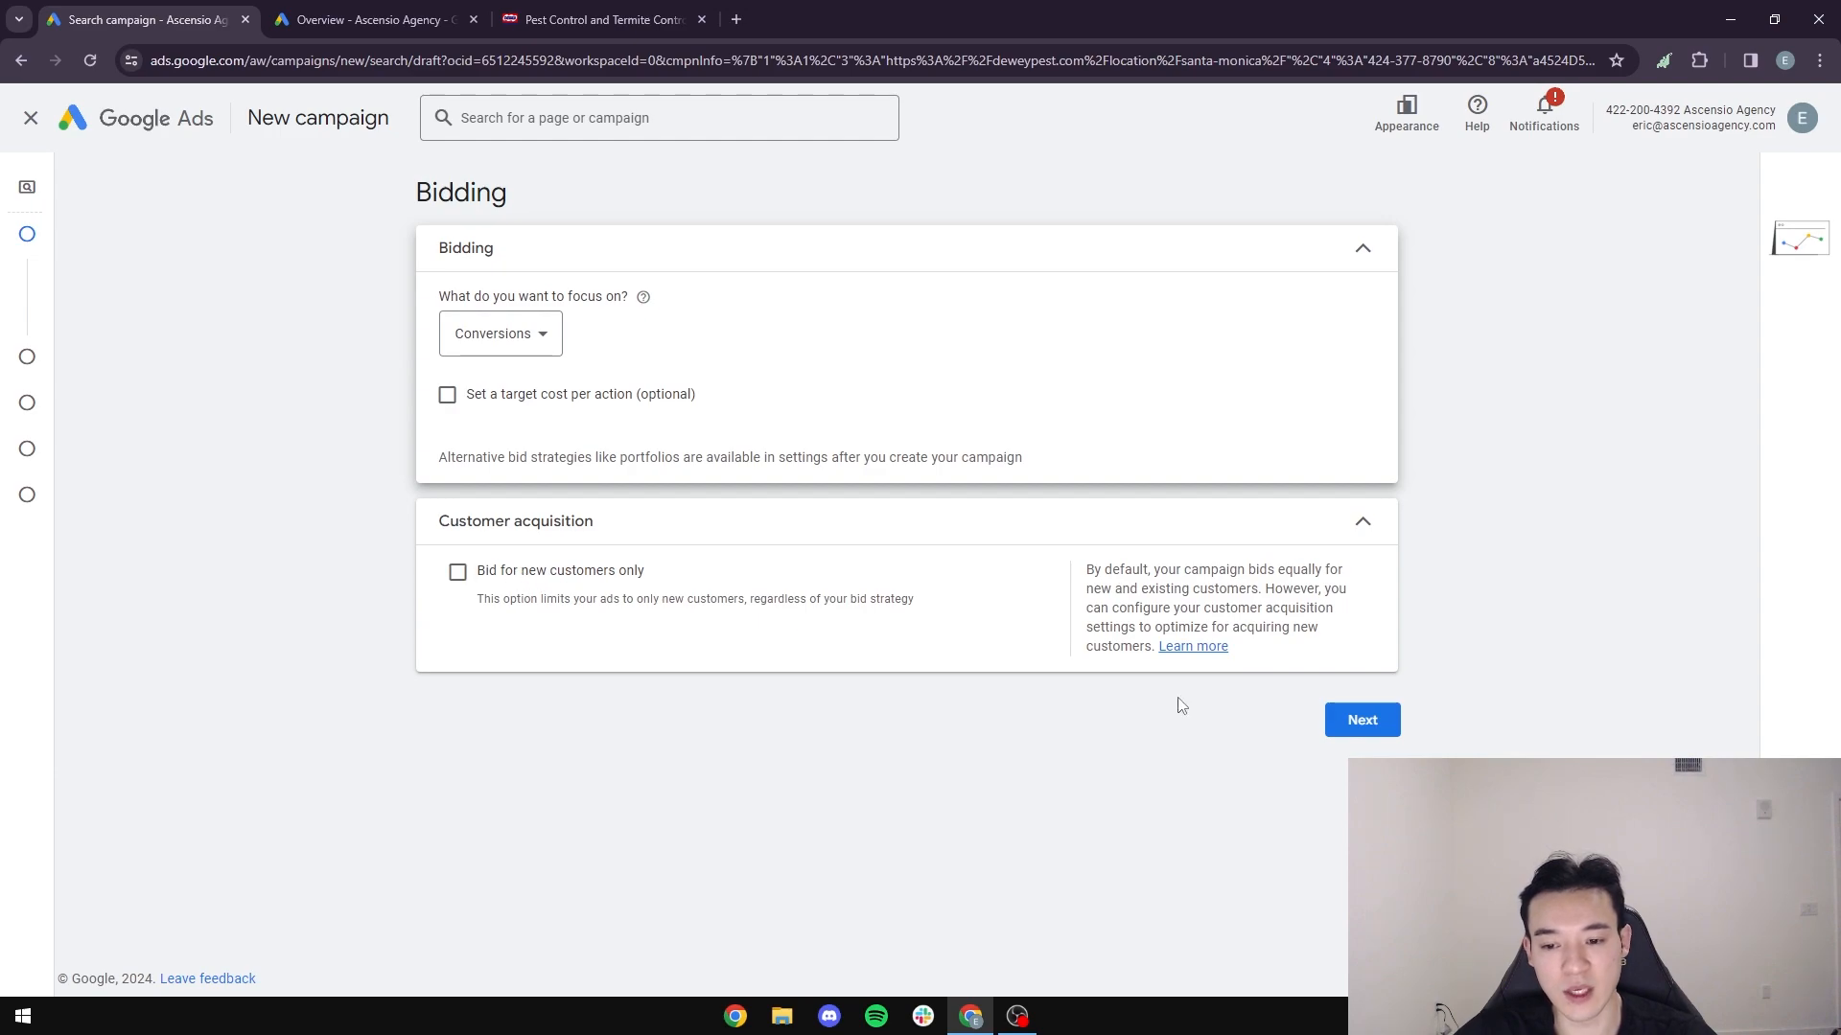
{"action": "left_click", "coordinate": [1365, 732]}
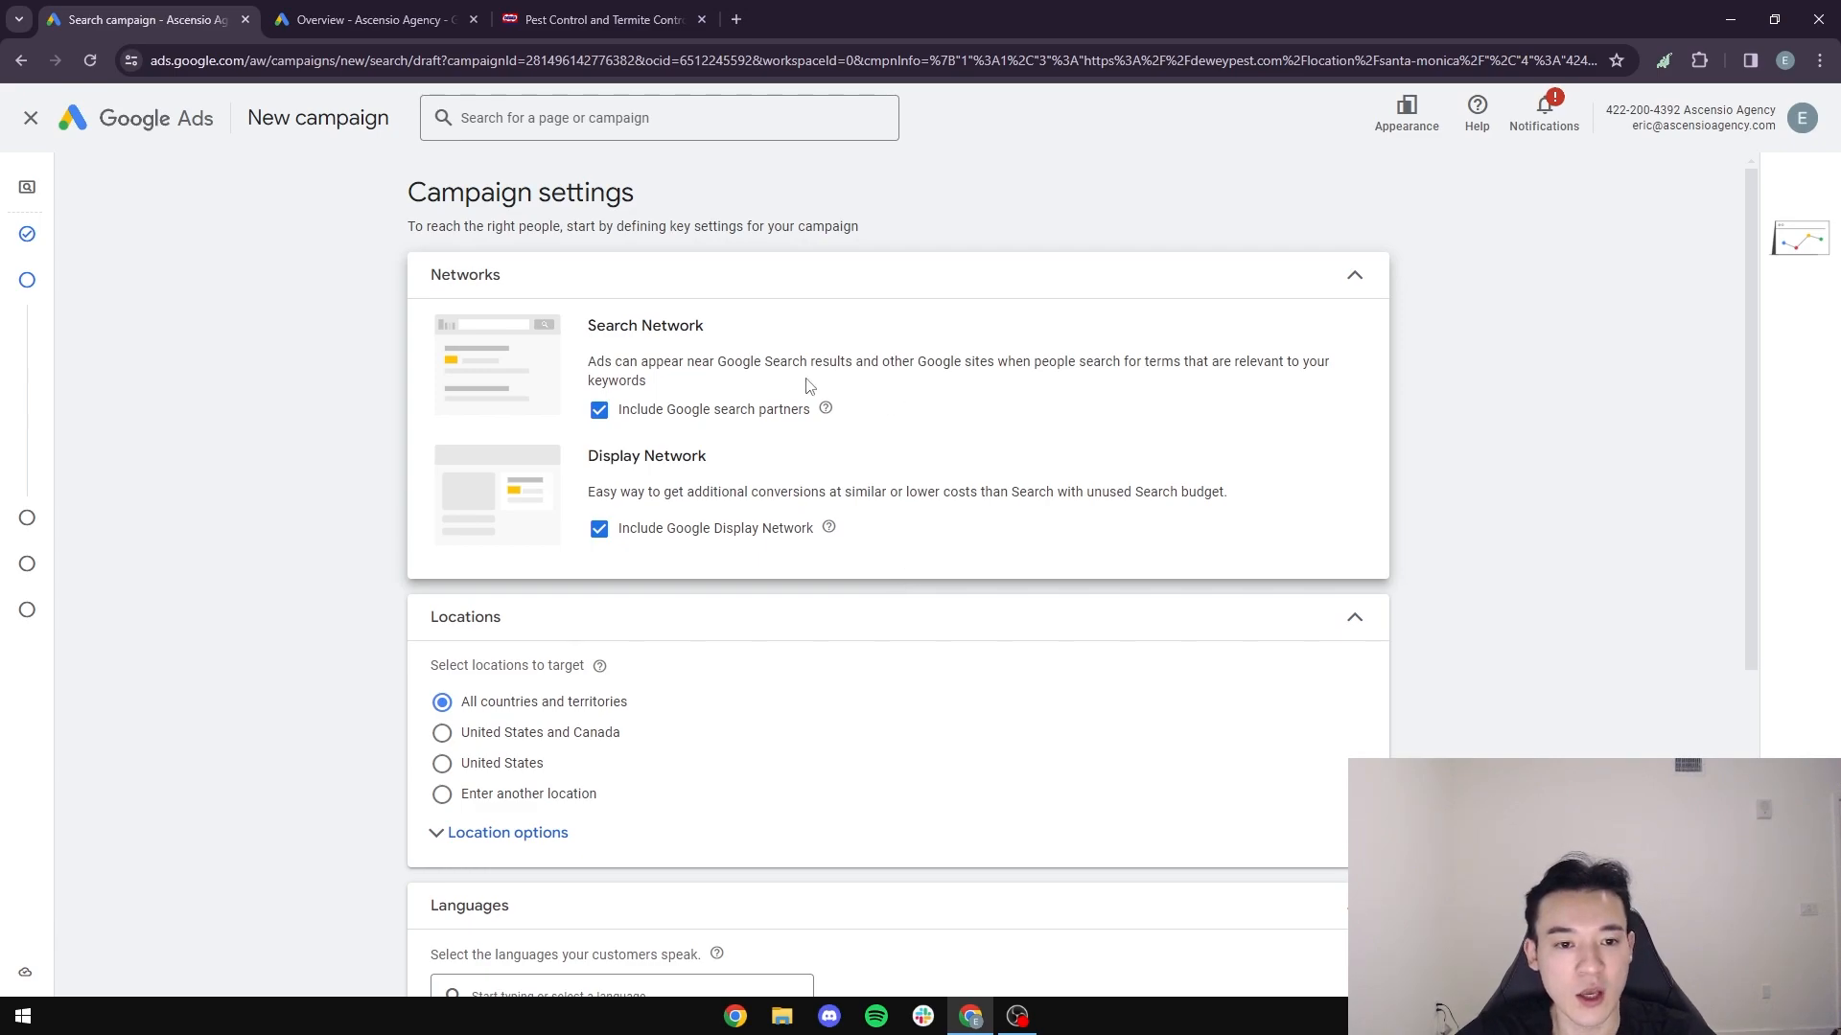
- Exclude Google search partners and the Google Display Network from the campaign's networks
{"action": "left_click", "coordinate": [601, 413]}
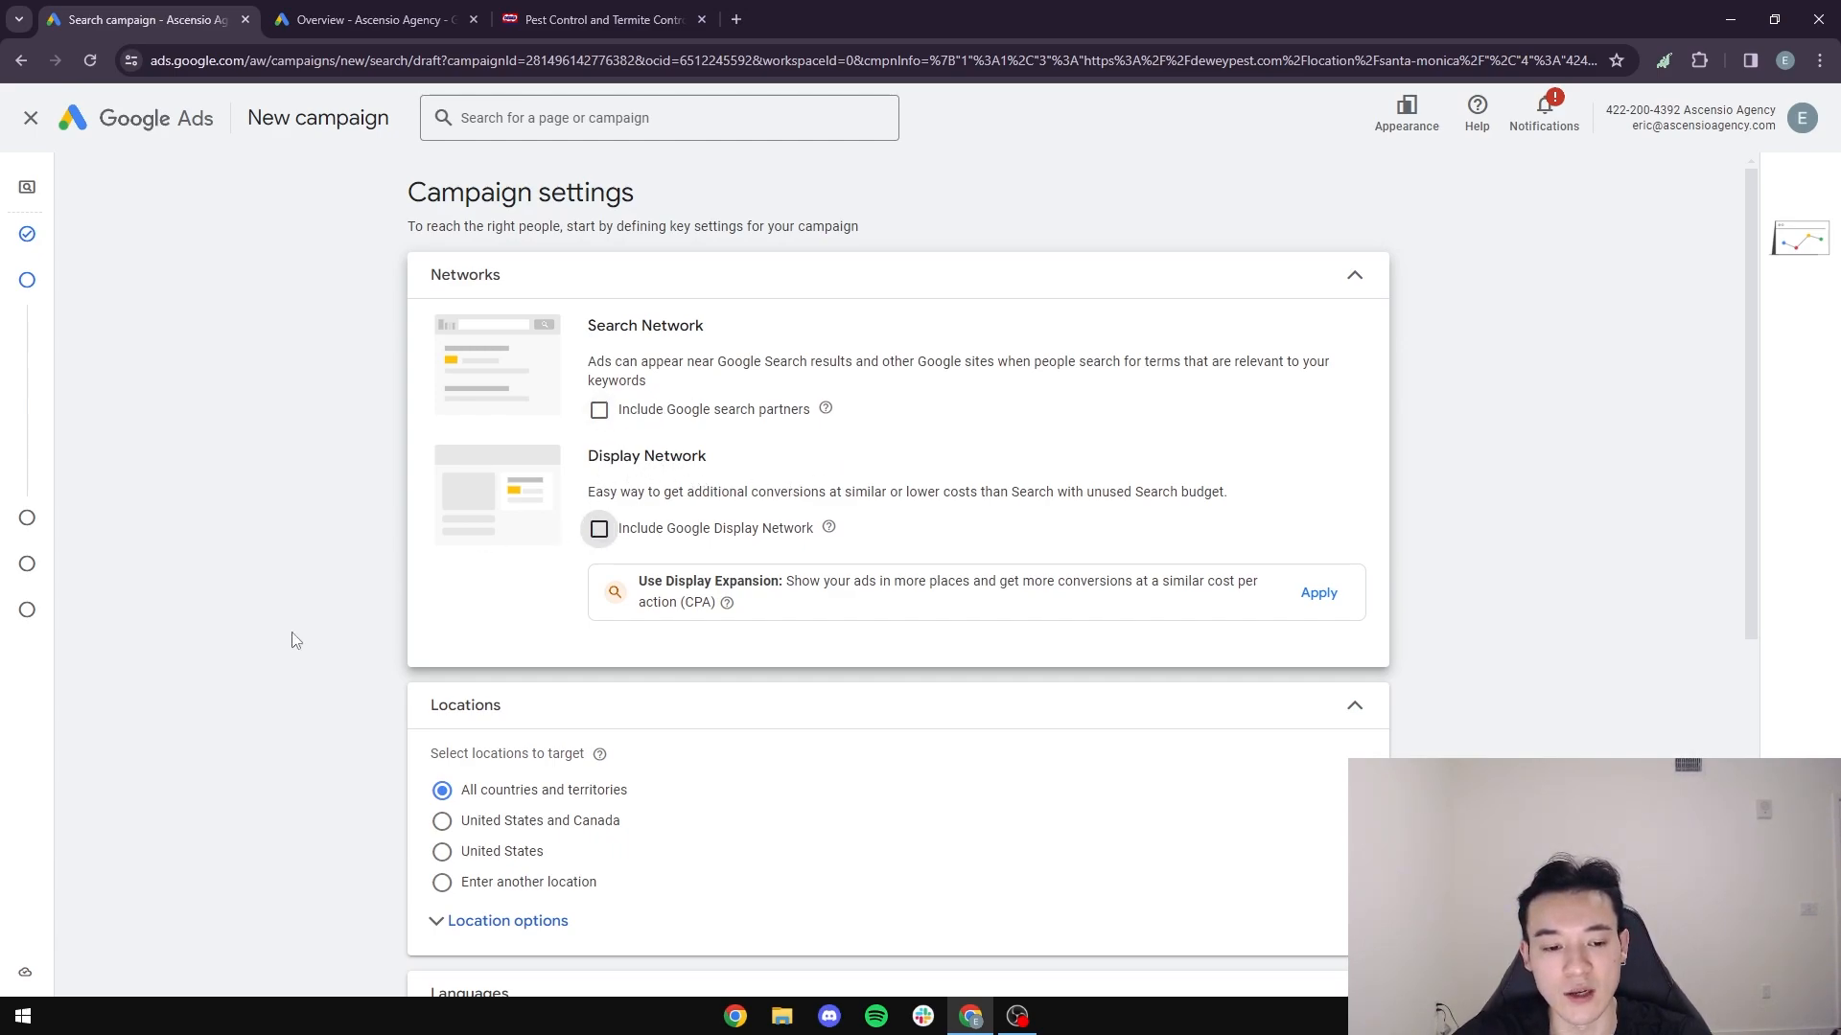
{"action": "scroll", "coordinate": [316, 662], "scroll_direction": "down", "scroll_amount": 3}
{"action": "scroll", "coordinate": [341, 678], "scroll_direction": "up", "scroll_amount": 1}
{"action": "scroll", "coordinate": [345, 678], "scroll_direction": "down", "scroll_amount": 2}
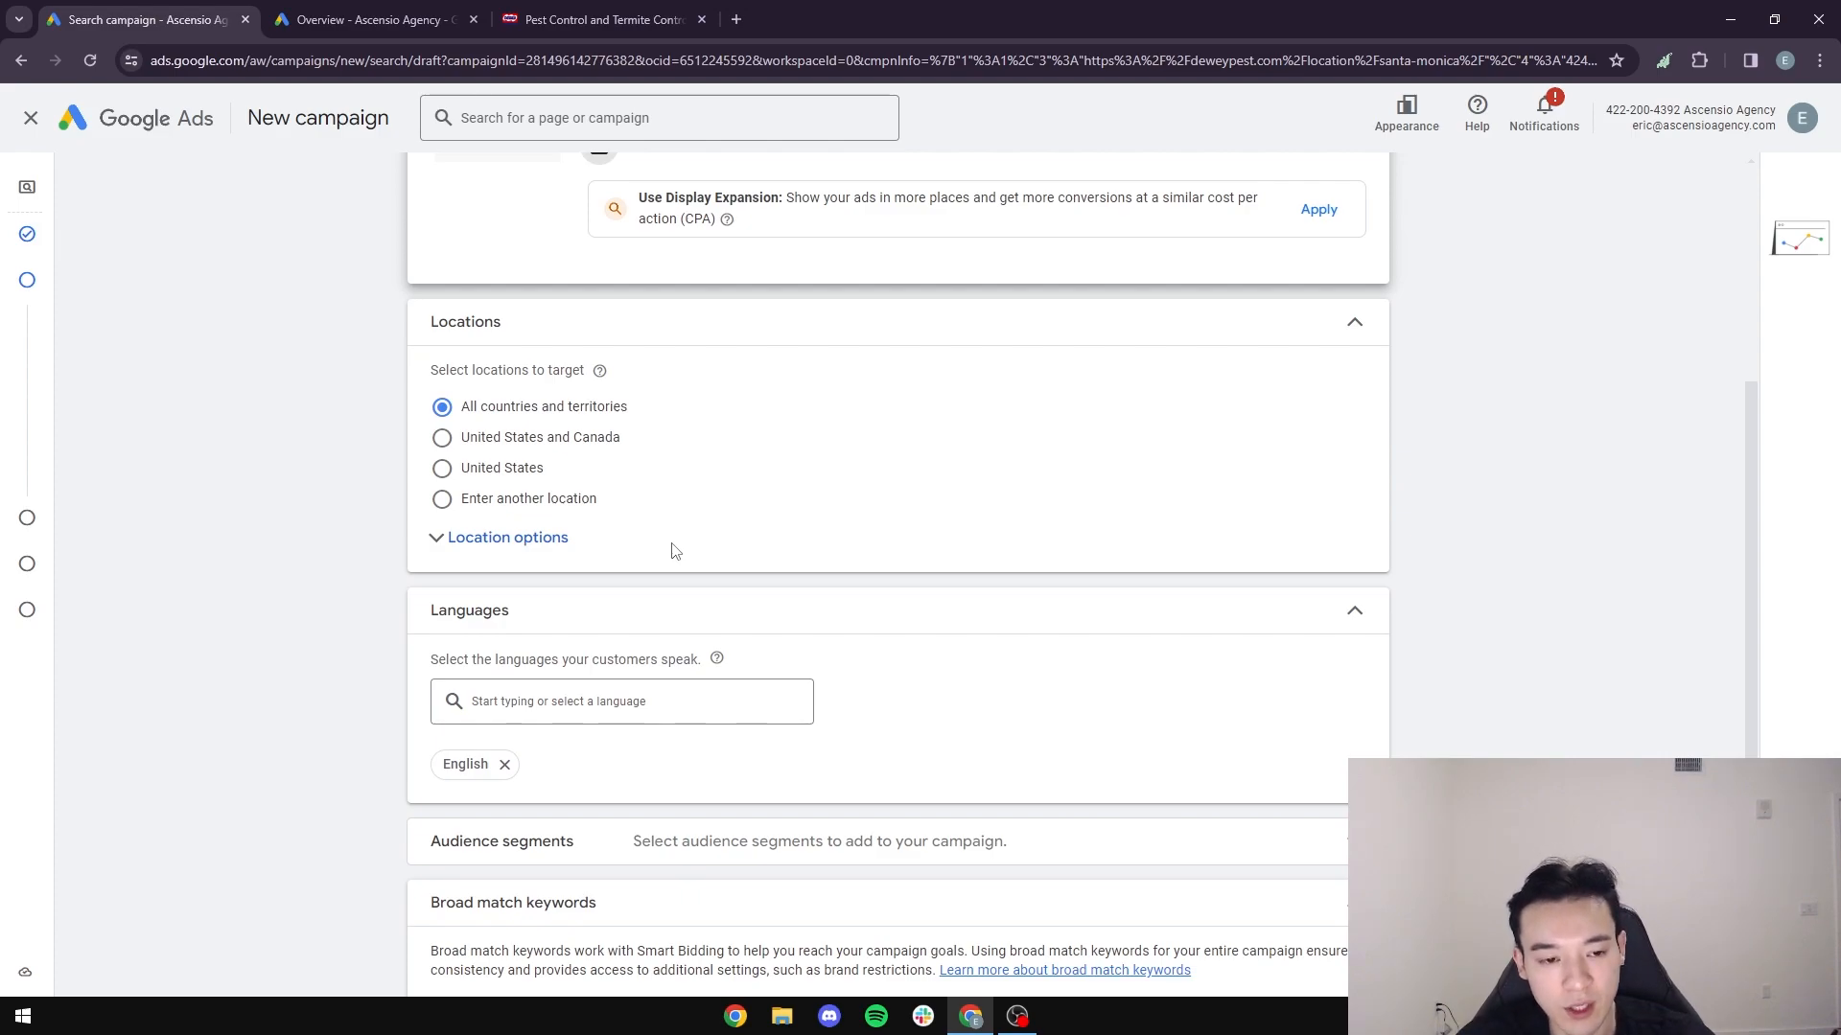
- Set the target location to United States, and check the list of branch cities on the Dewey Pest website
{"action": "left_click", "coordinate": [459, 474]}
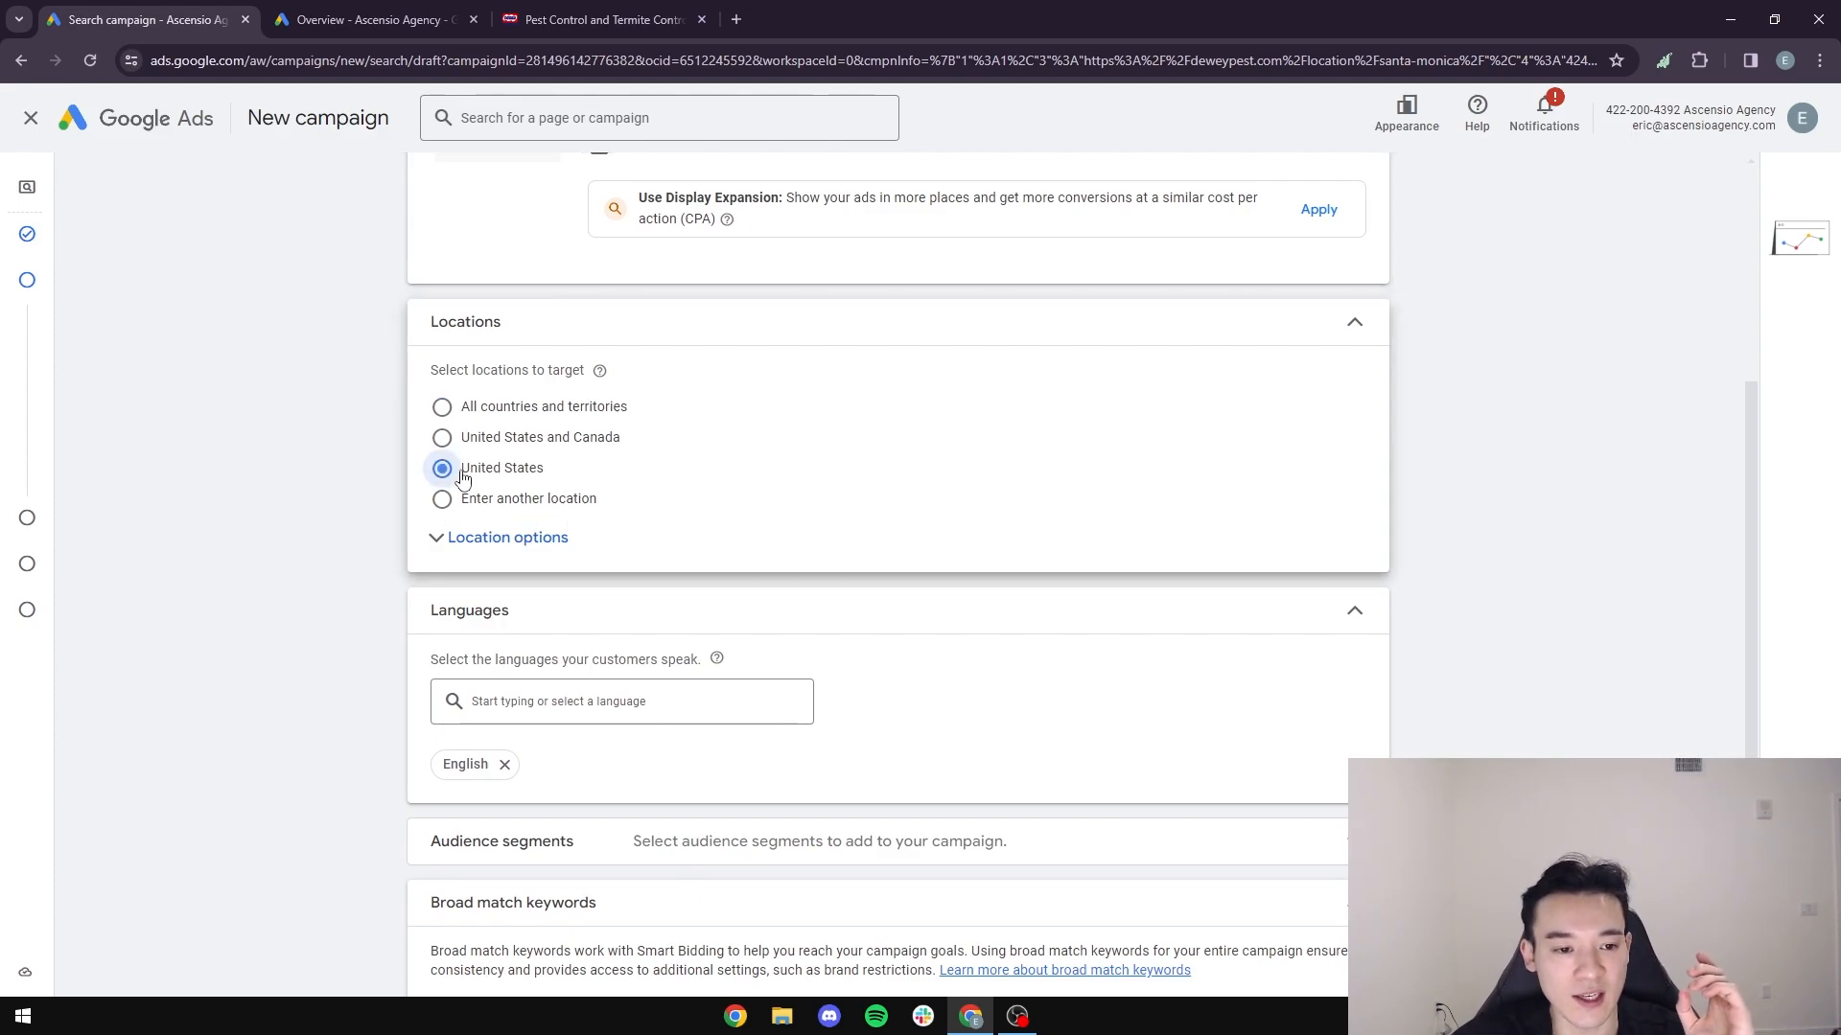
{"action": "left_click", "coordinate": [602, 19]}
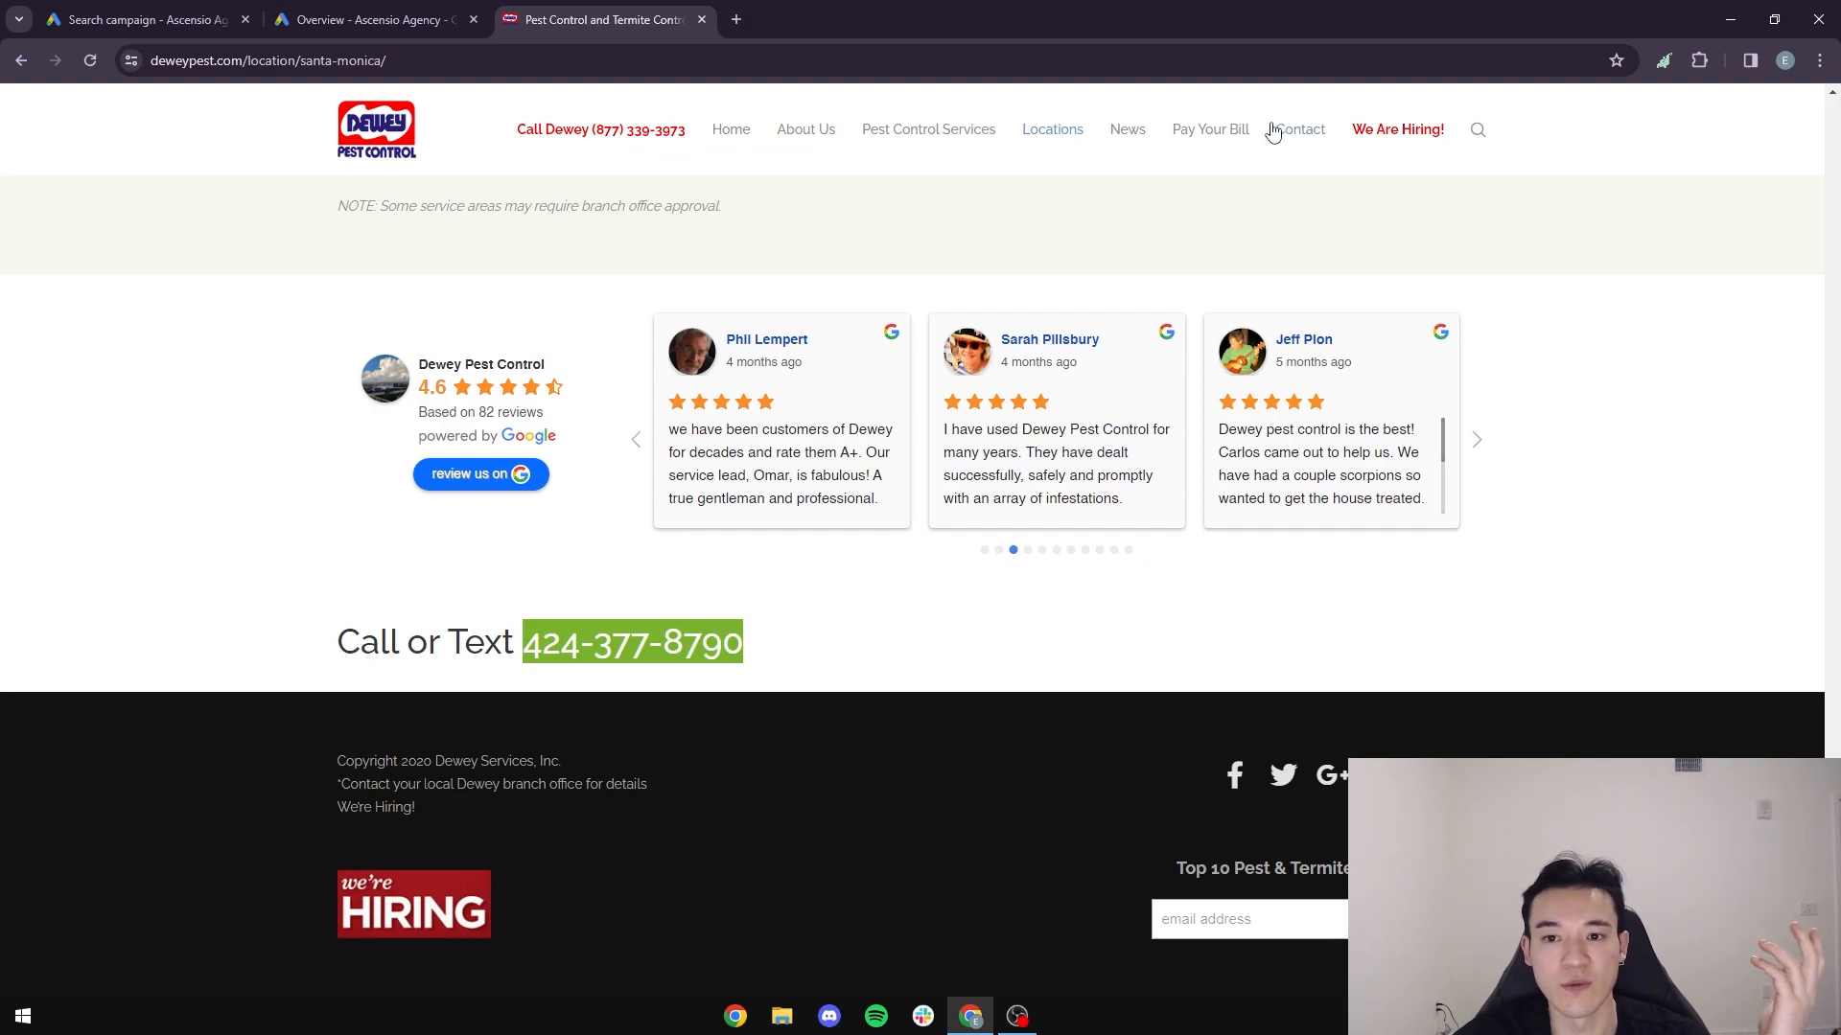
{"action": "mouse_move", "coordinate": [1028, 139]}
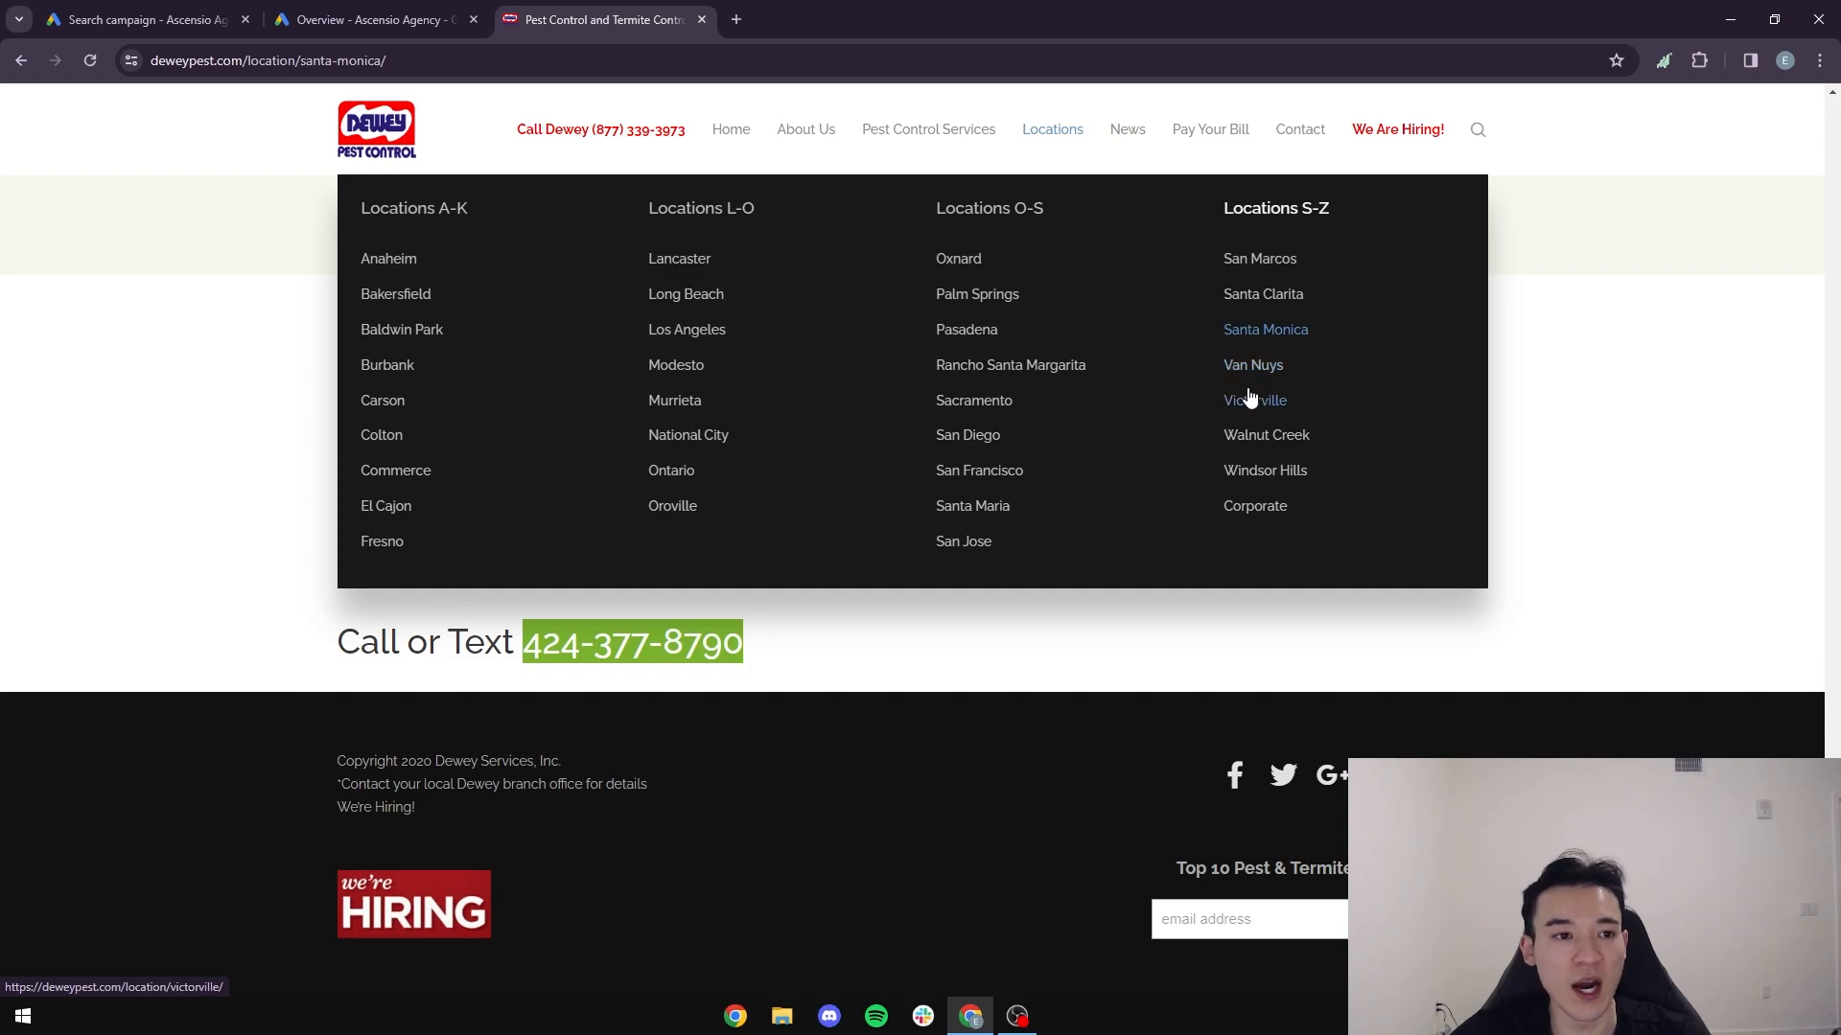
{"action": "left_click", "coordinate": [219, 18]}
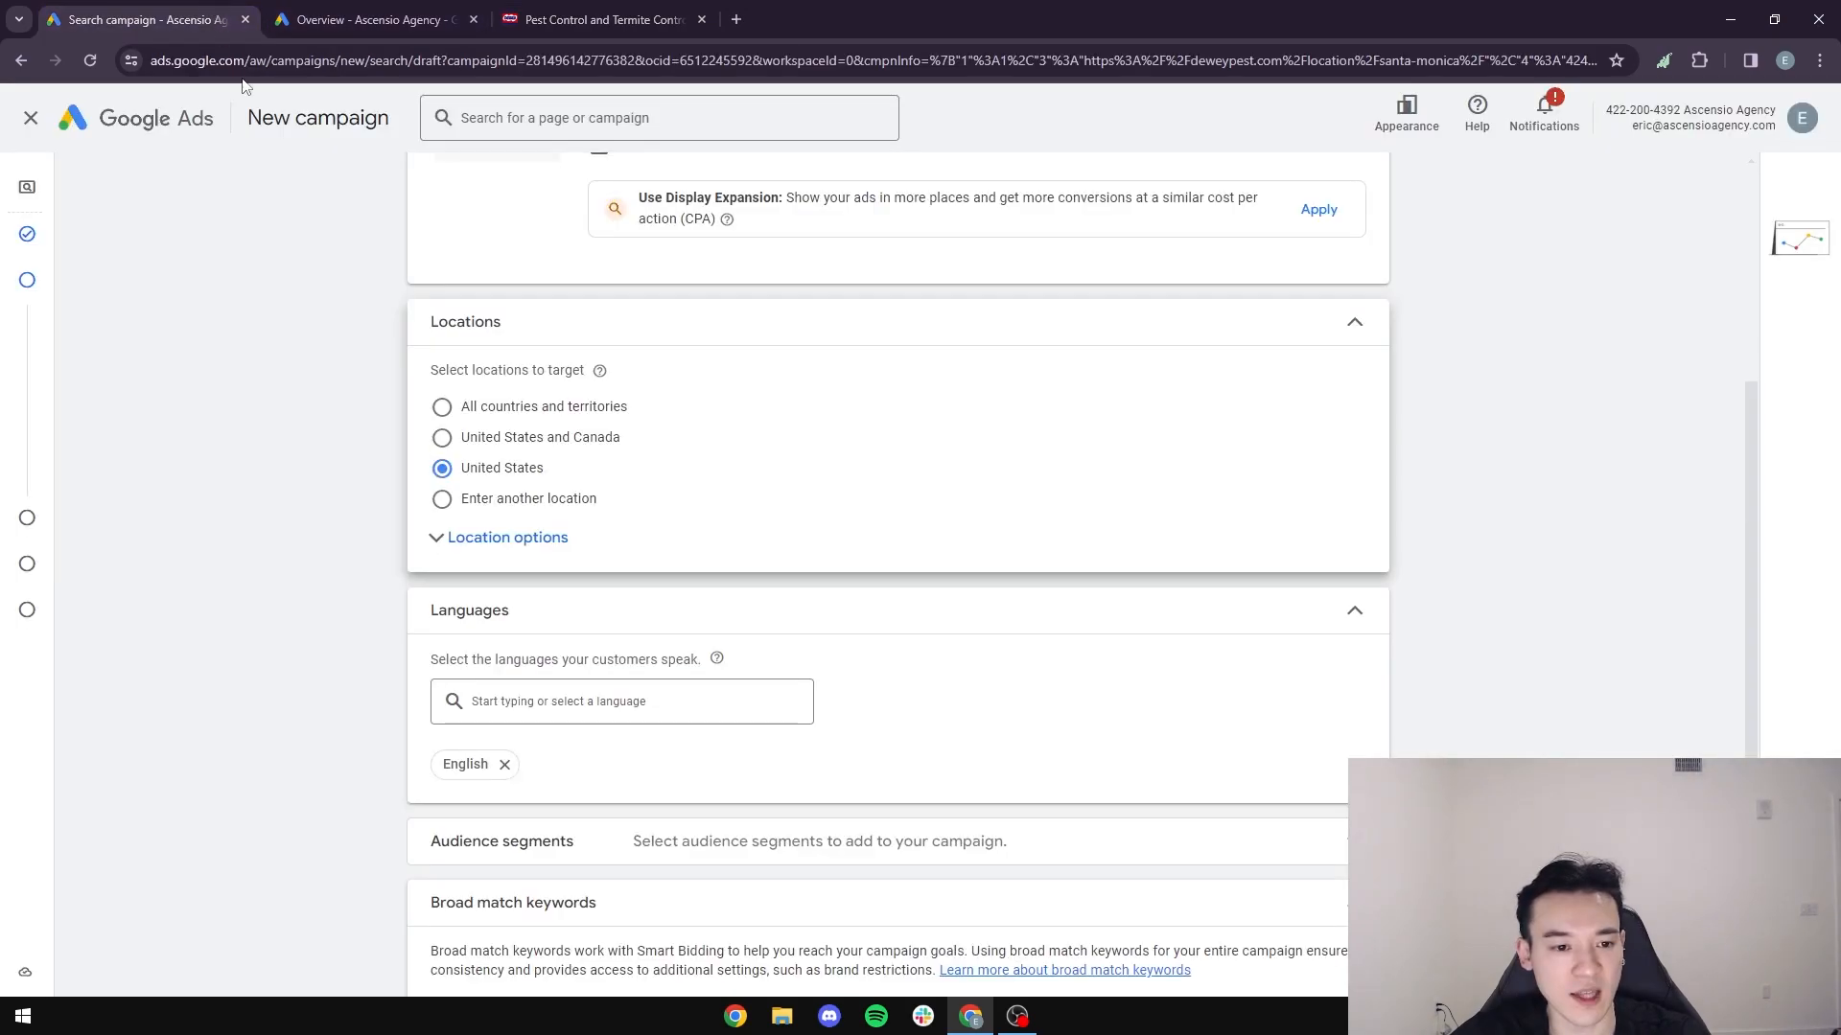
- Use the advanced search for another location to target a 20 mi radius around Santa Monica, CA
{"action": "left_click", "coordinate": [442, 500]}
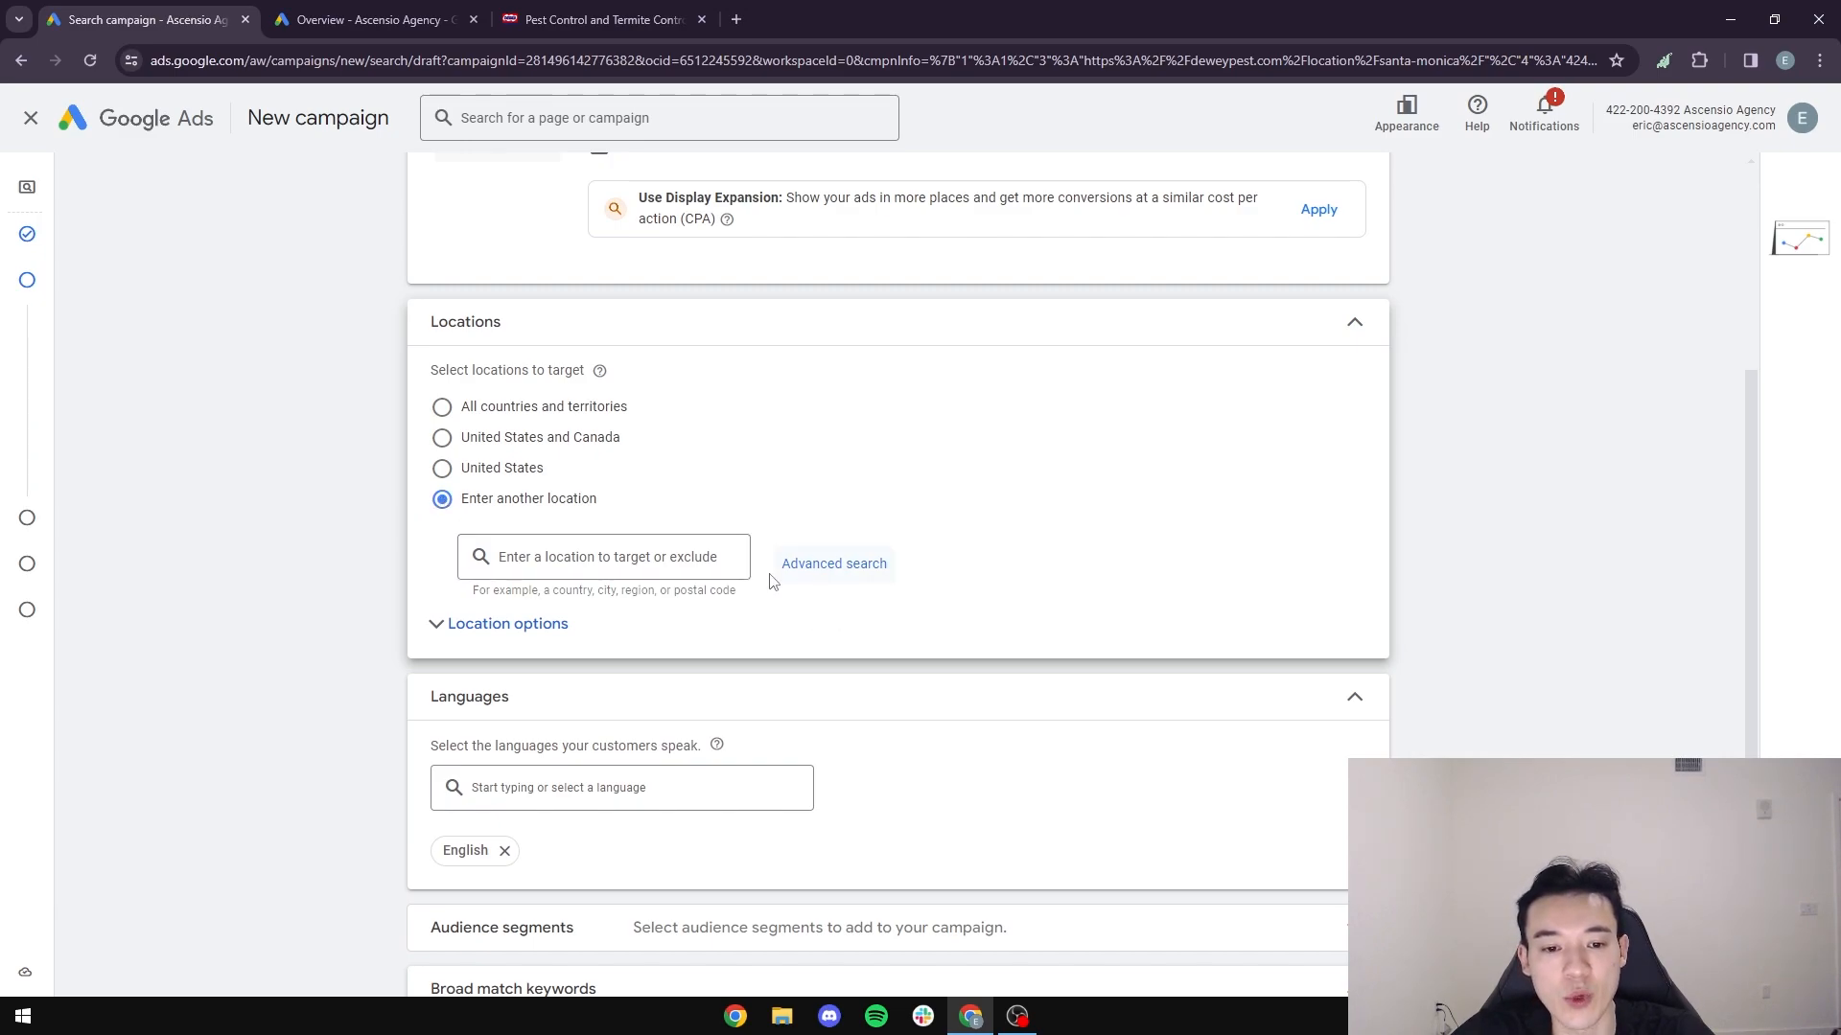
{"action": "left_click", "coordinate": [834, 565]}
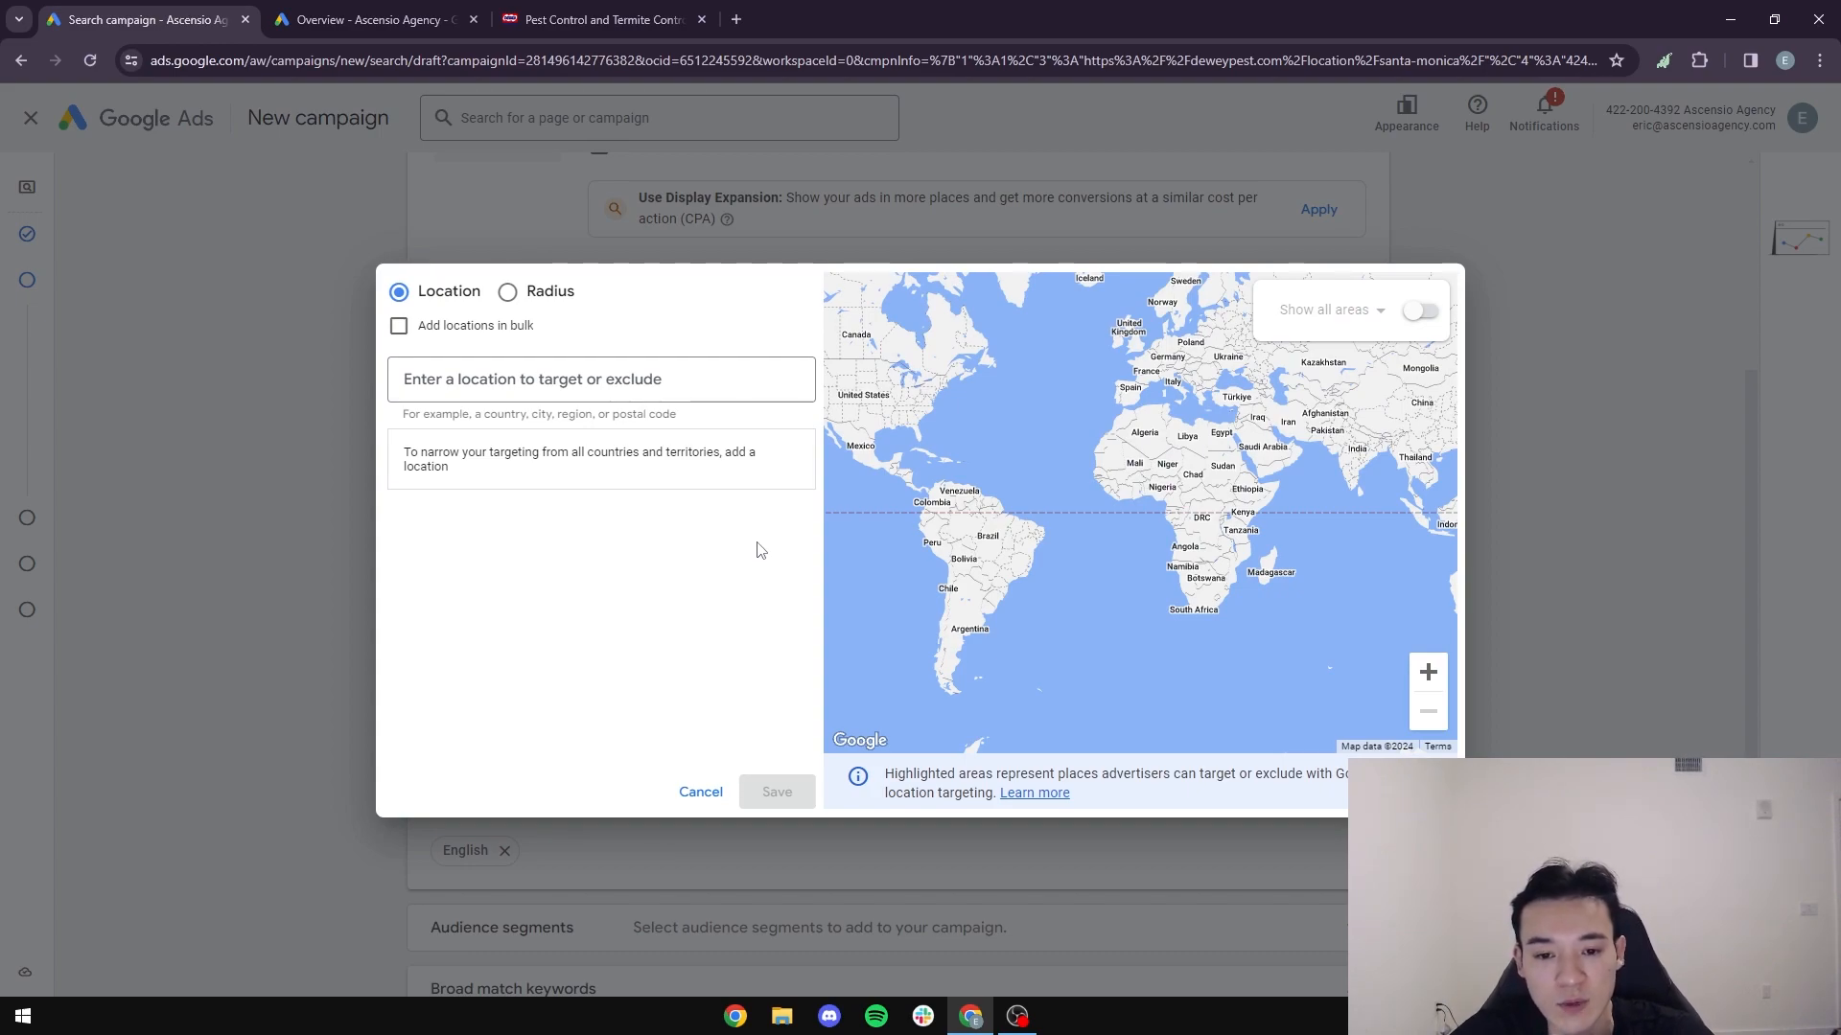
{"action": "left_click", "coordinate": [509, 293]}
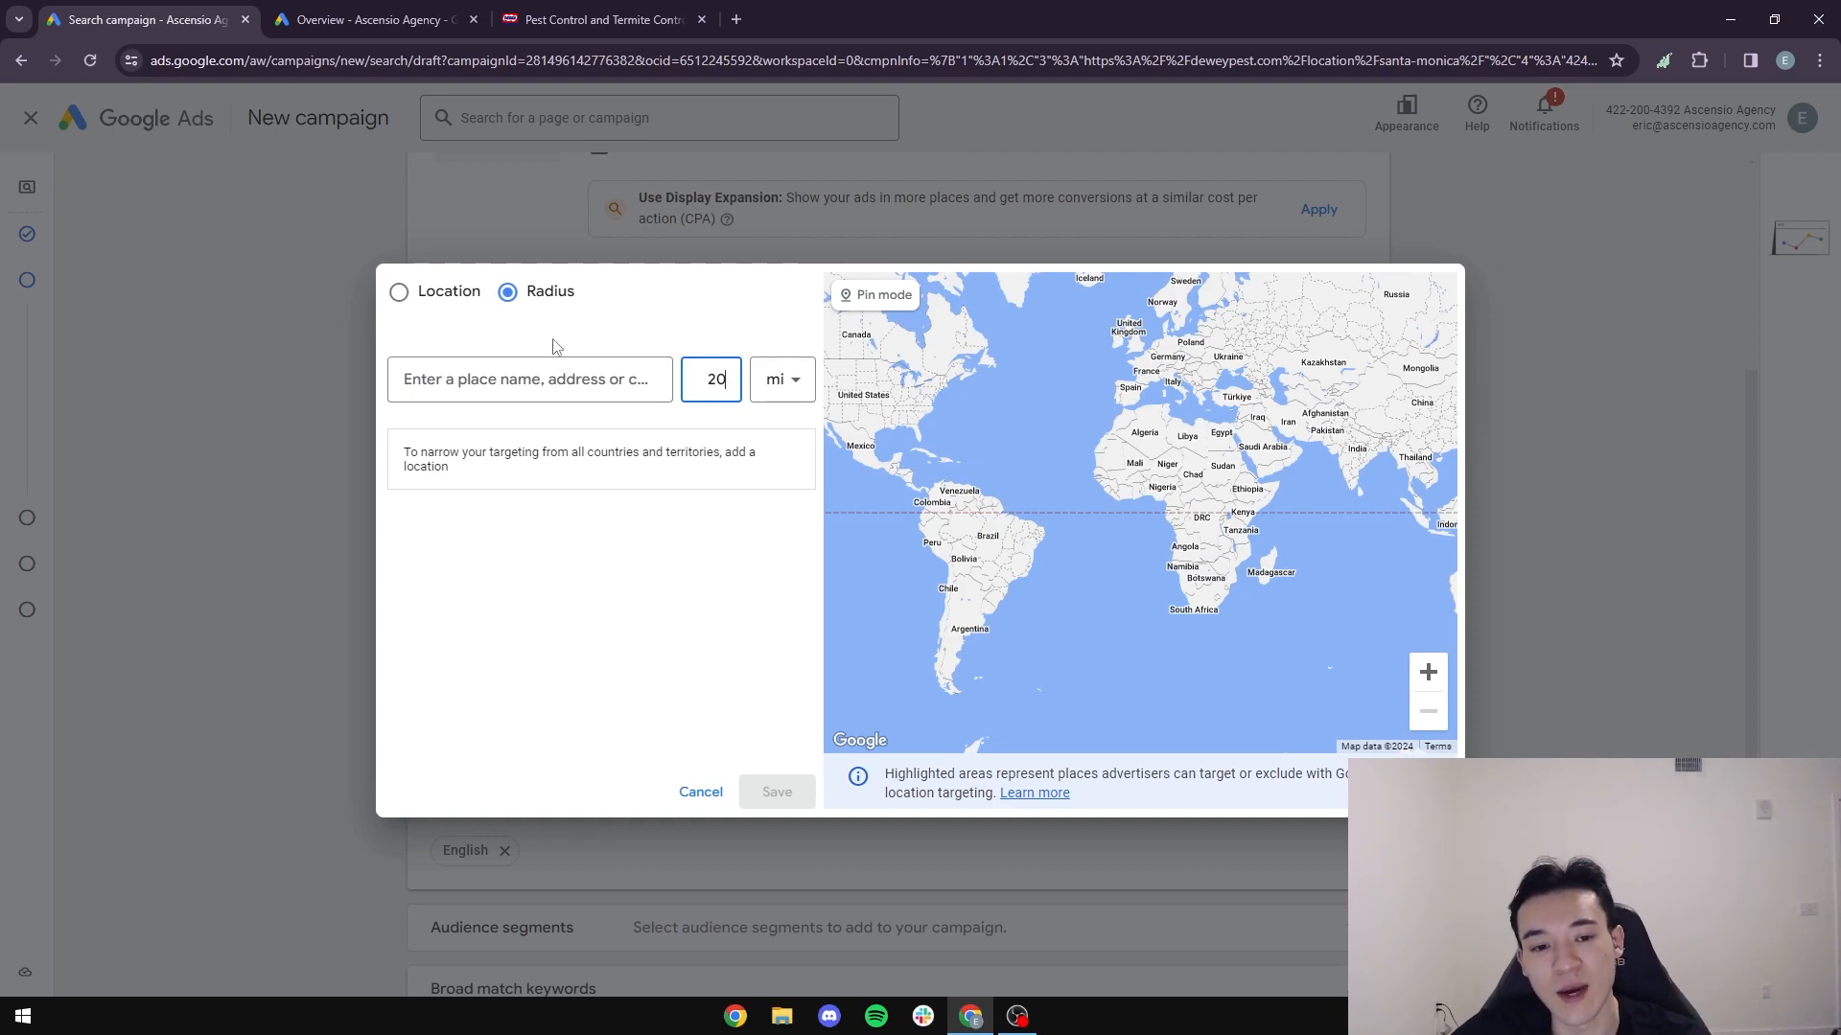
{"action": "left_click", "coordinate": [597, 377]}
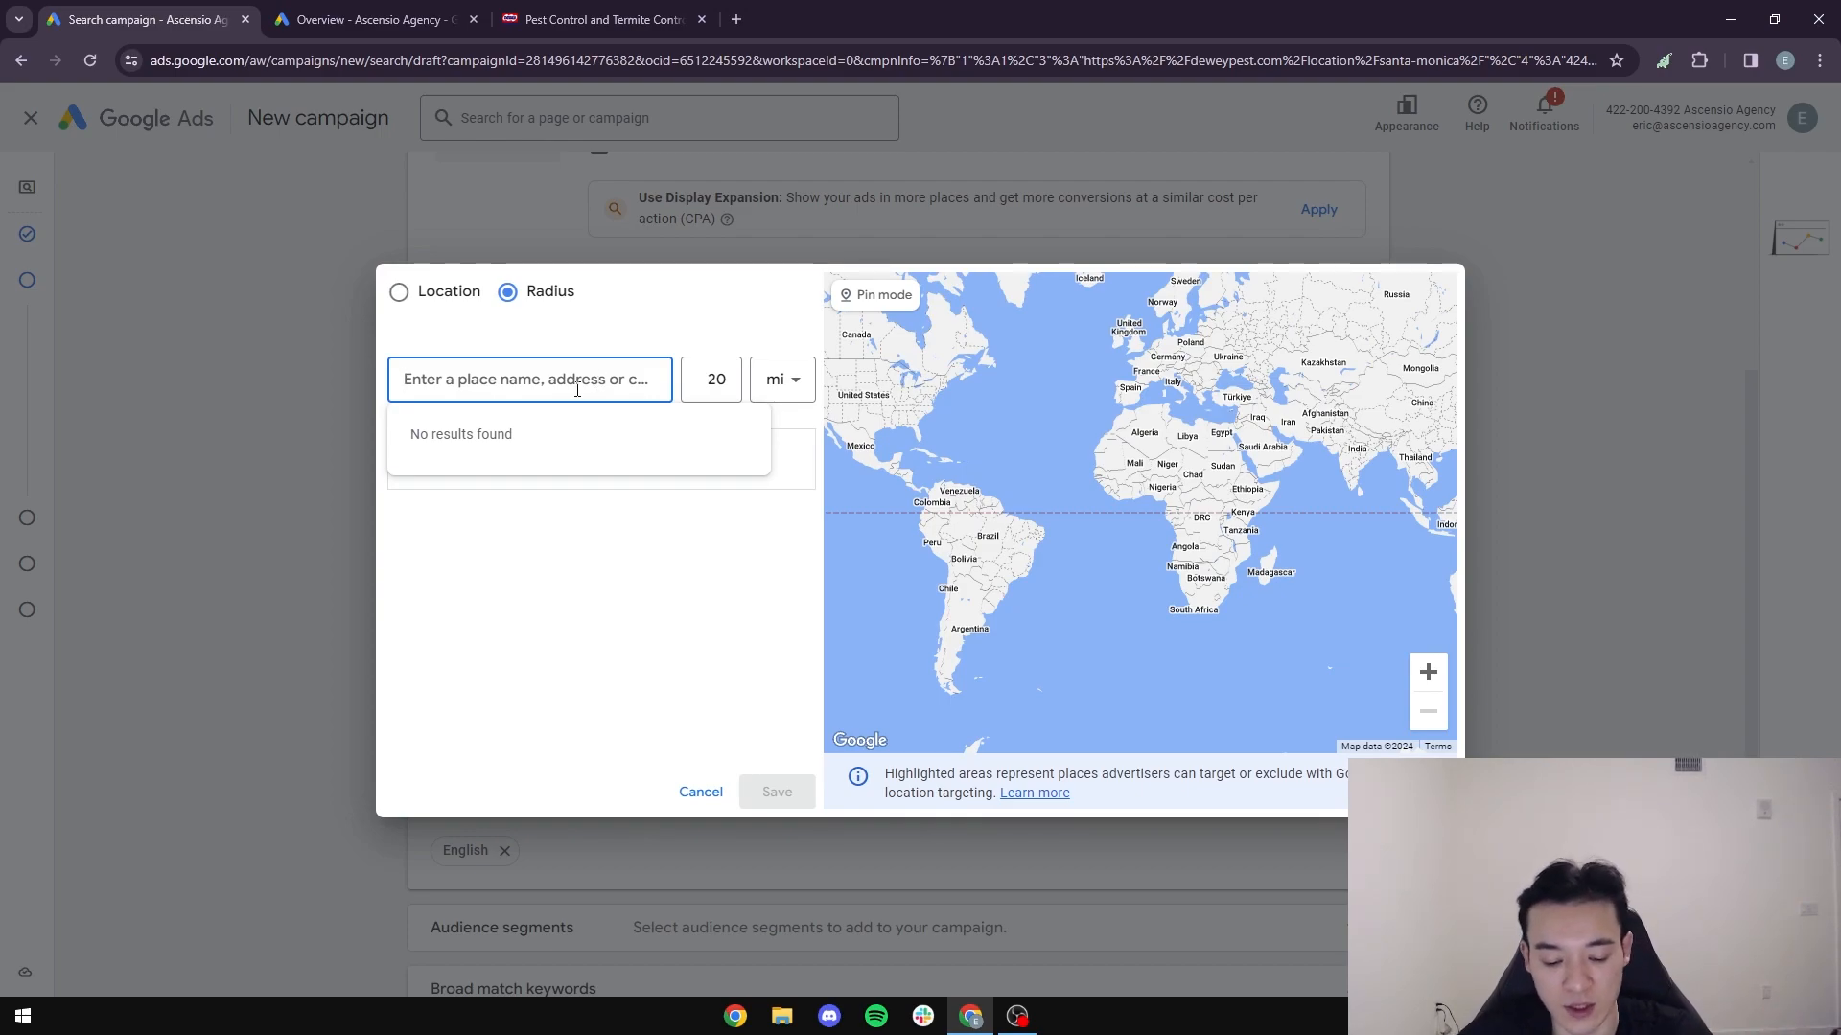
{"action": "type", "text": "Santa Monica"}
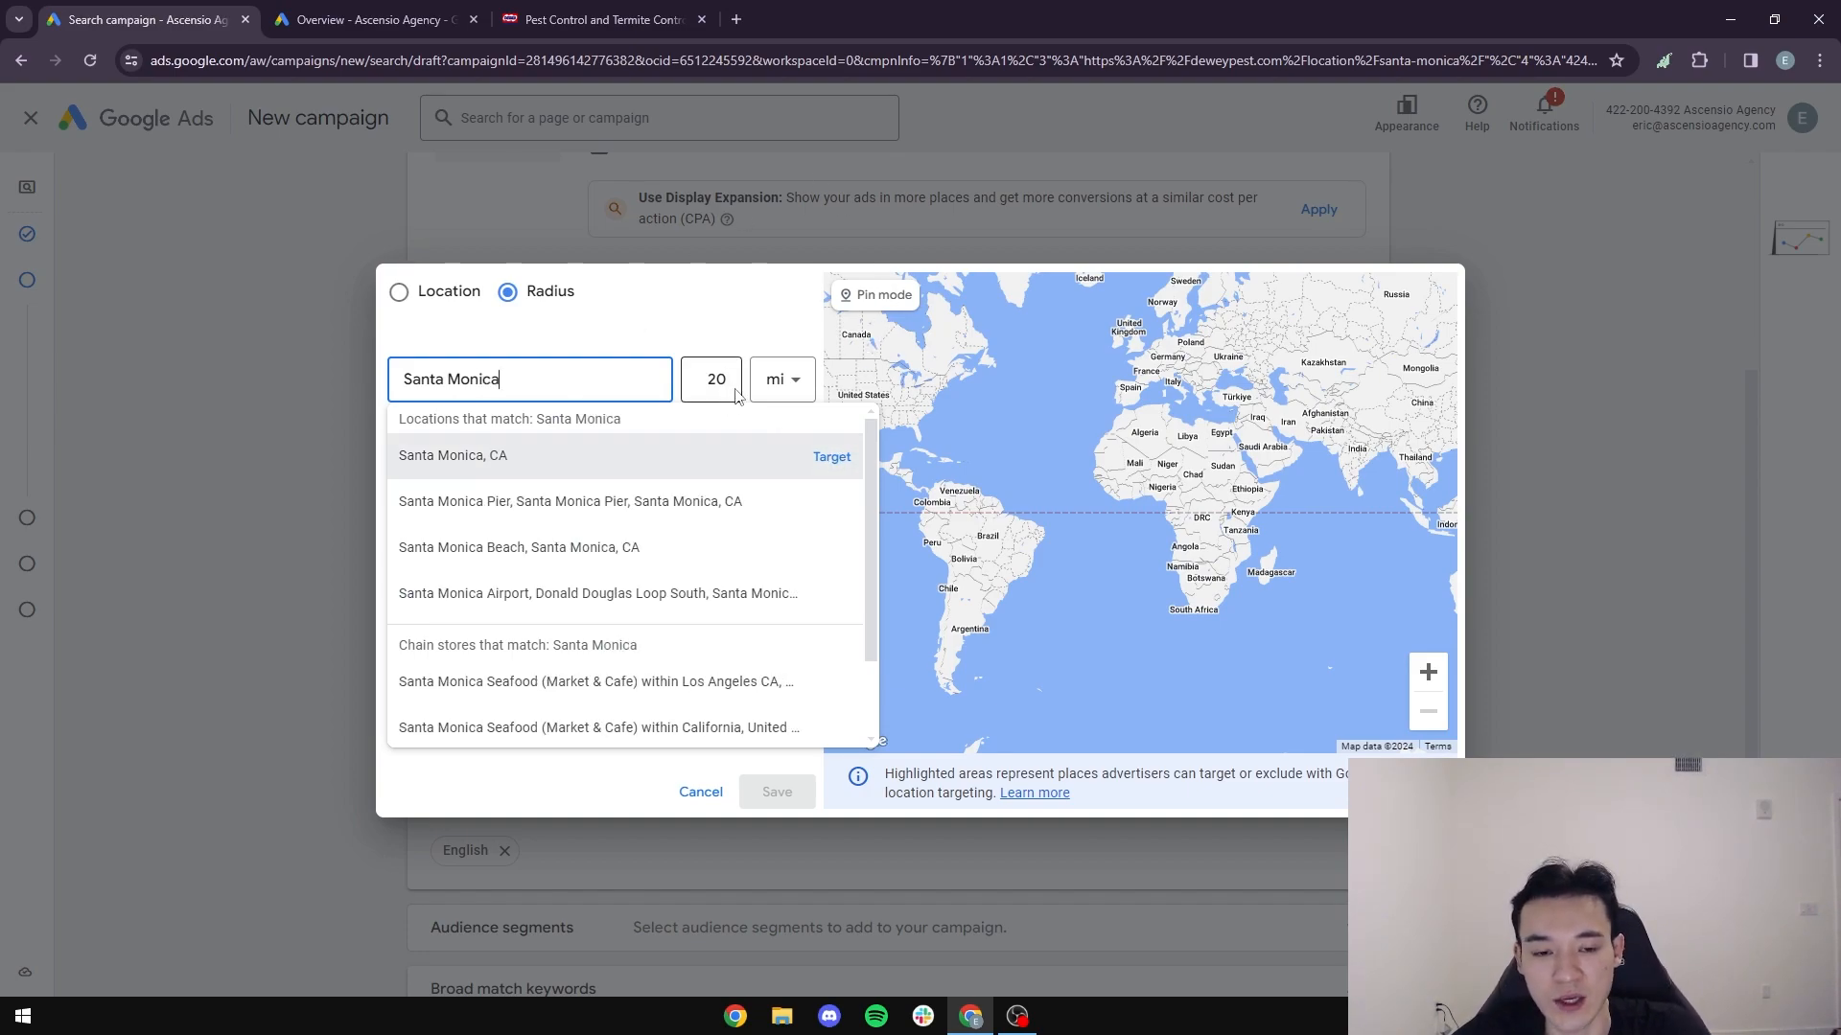
{"action": "left_click", "coordinate": [831, 457]}
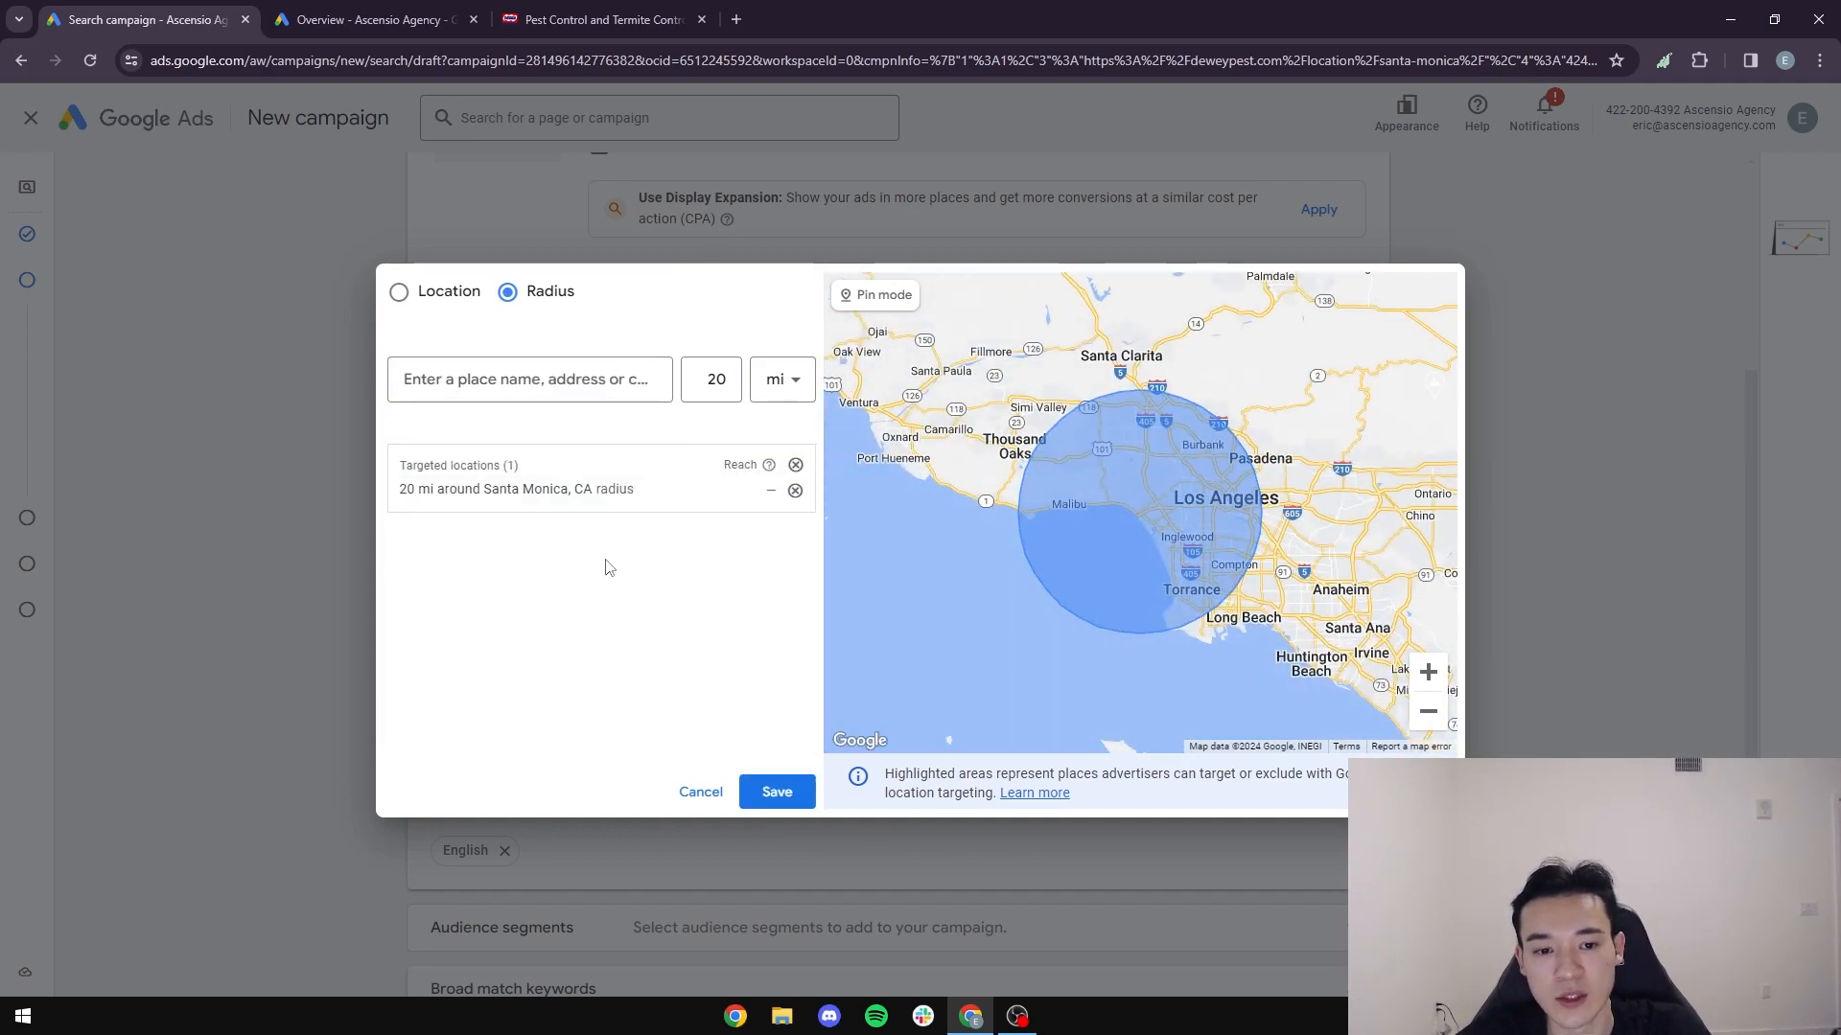
- Look through the branches on the Dewey Pest locations page, and return to the radius targeting in Google Ads
{"action": "left_click", "coordinate": [649, 12]}
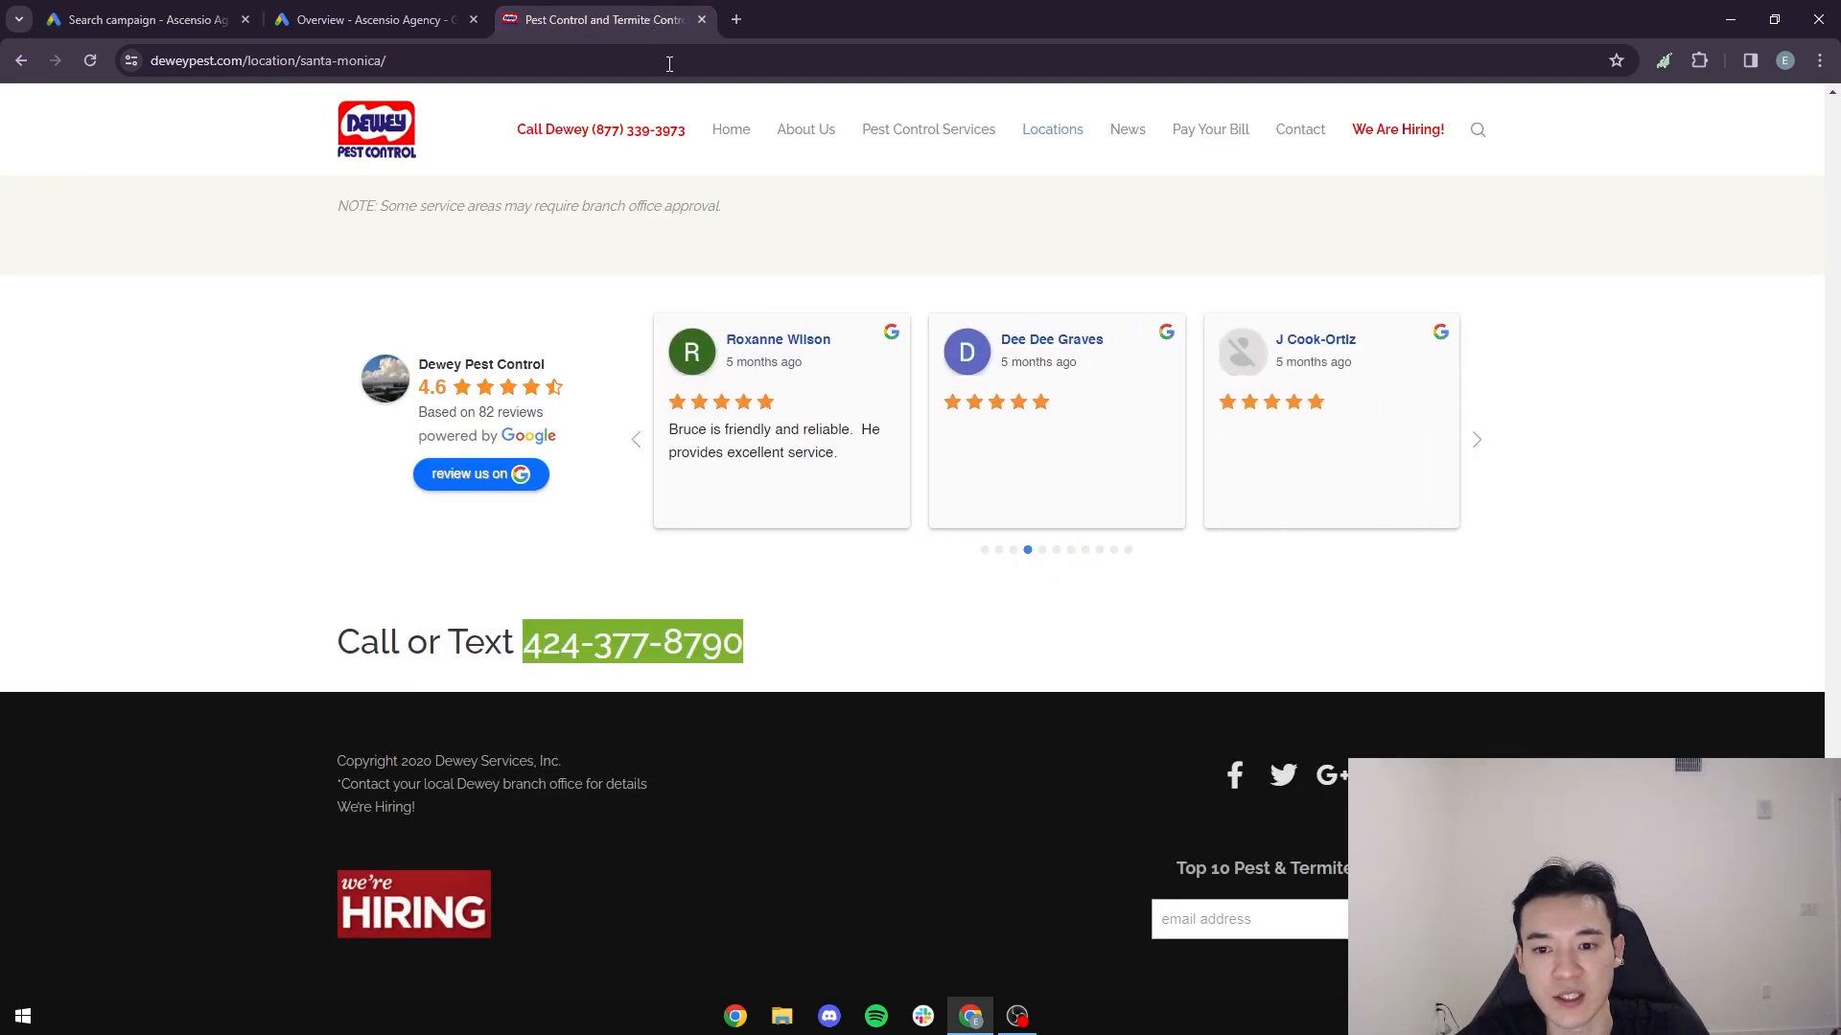
{"action": "left_click", "coordinate": [1053, 137]}
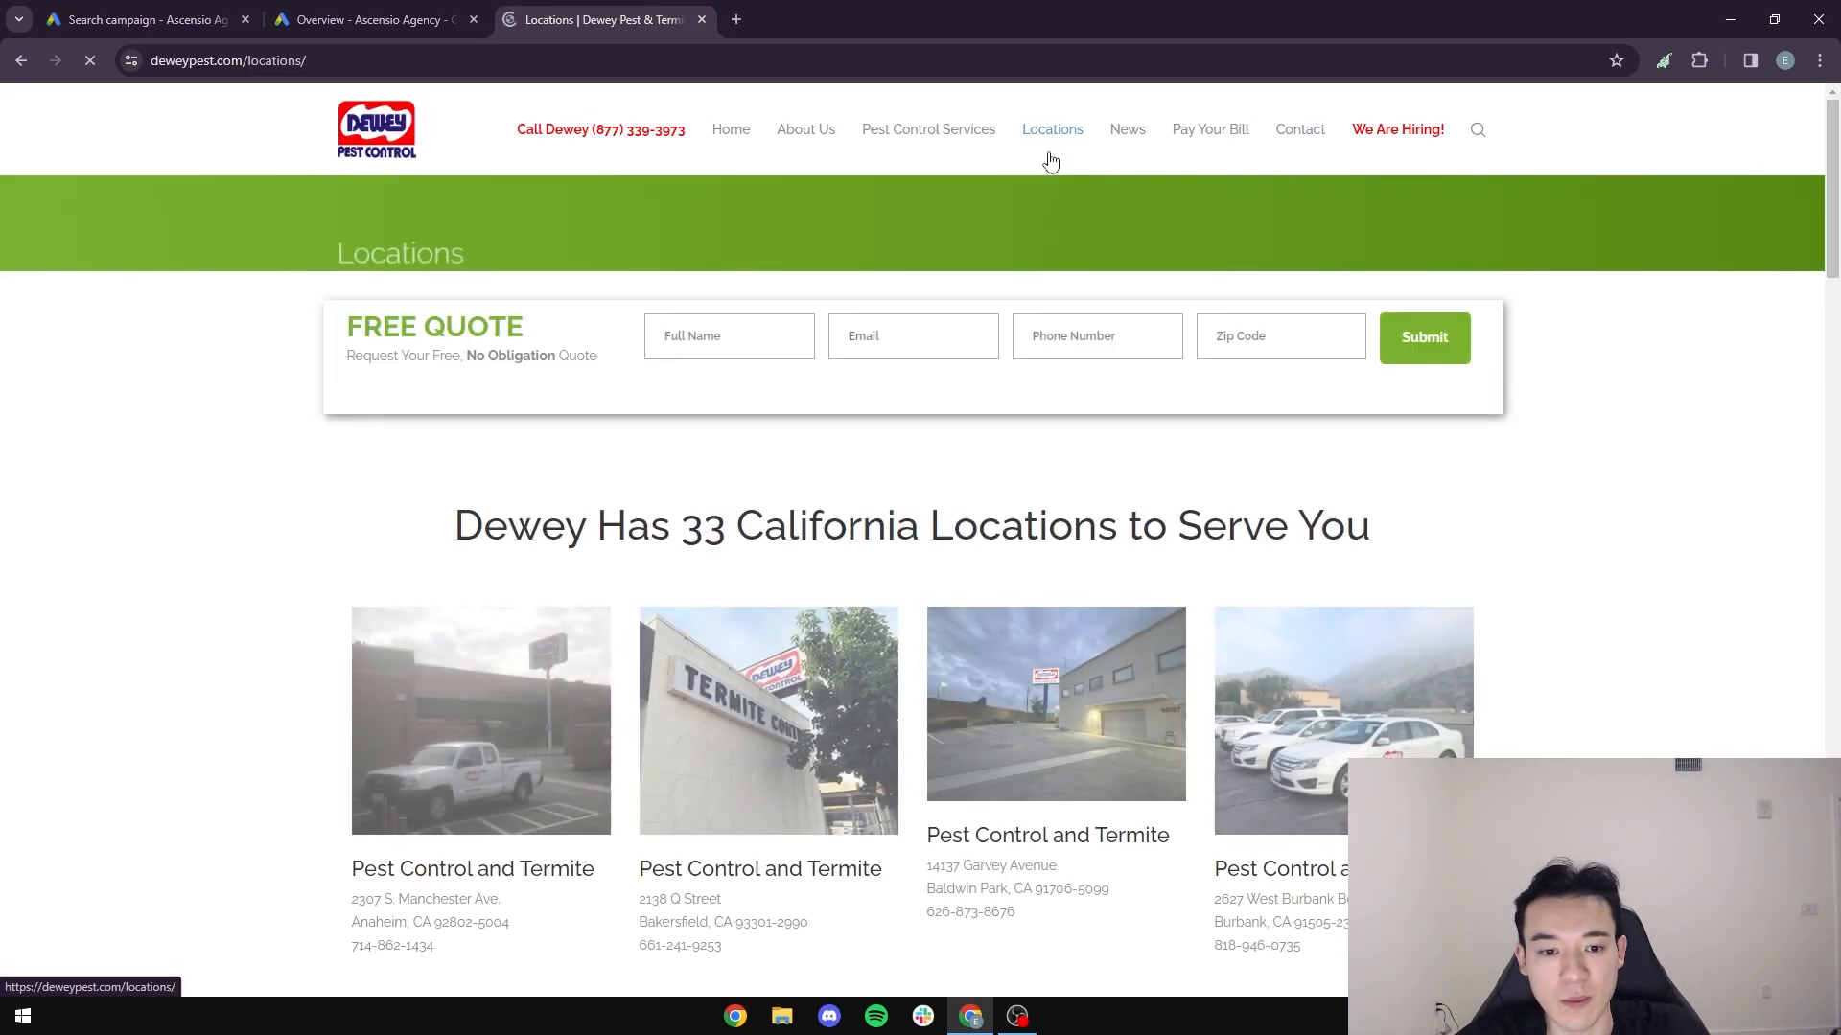
{"action": "left_click_drag", "start_coordinate": [792, 523], "coordinate": [1203, 525]}
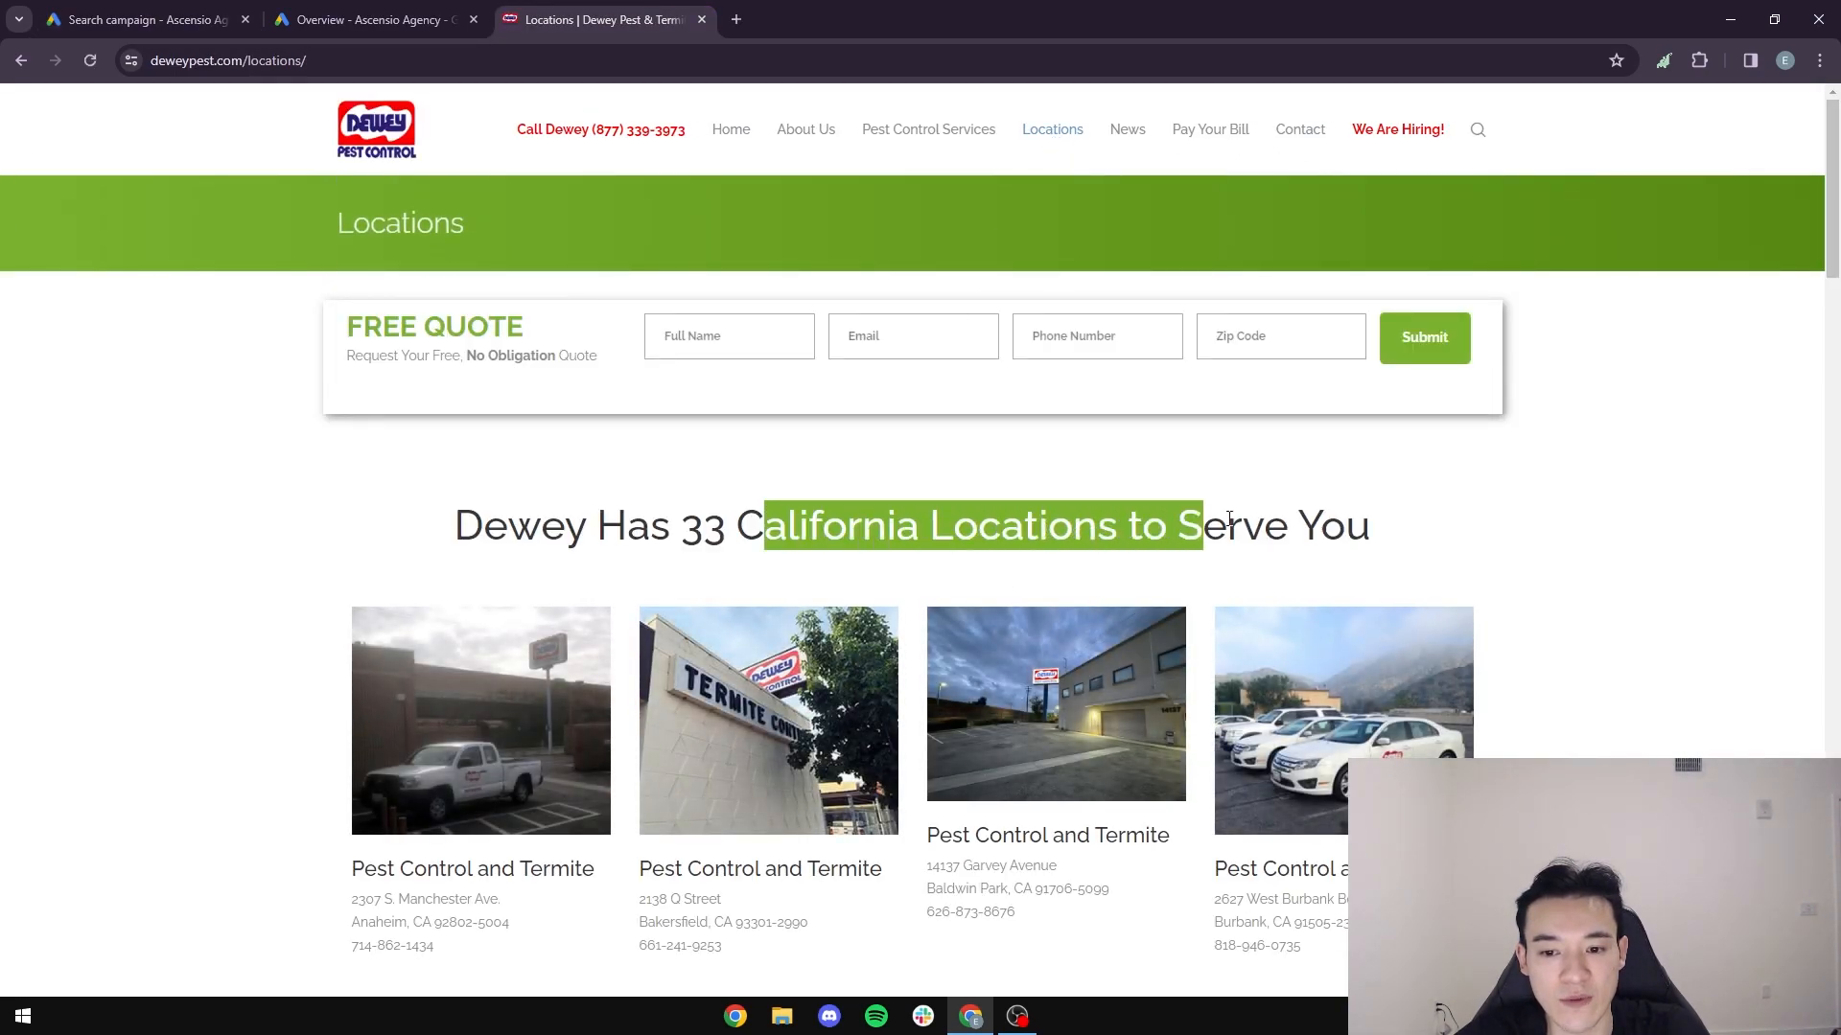
{"action": "left_click", "coordinate": [1203, 525]}
{"action": "scroll", "coordinate": [1027, 510], "scroll_direction": "down", "scroll_amount": 5}
{"action": "scroll", "coordinate": [1027, 510], "scroll_direction": "up", "scroll_amount": 4}
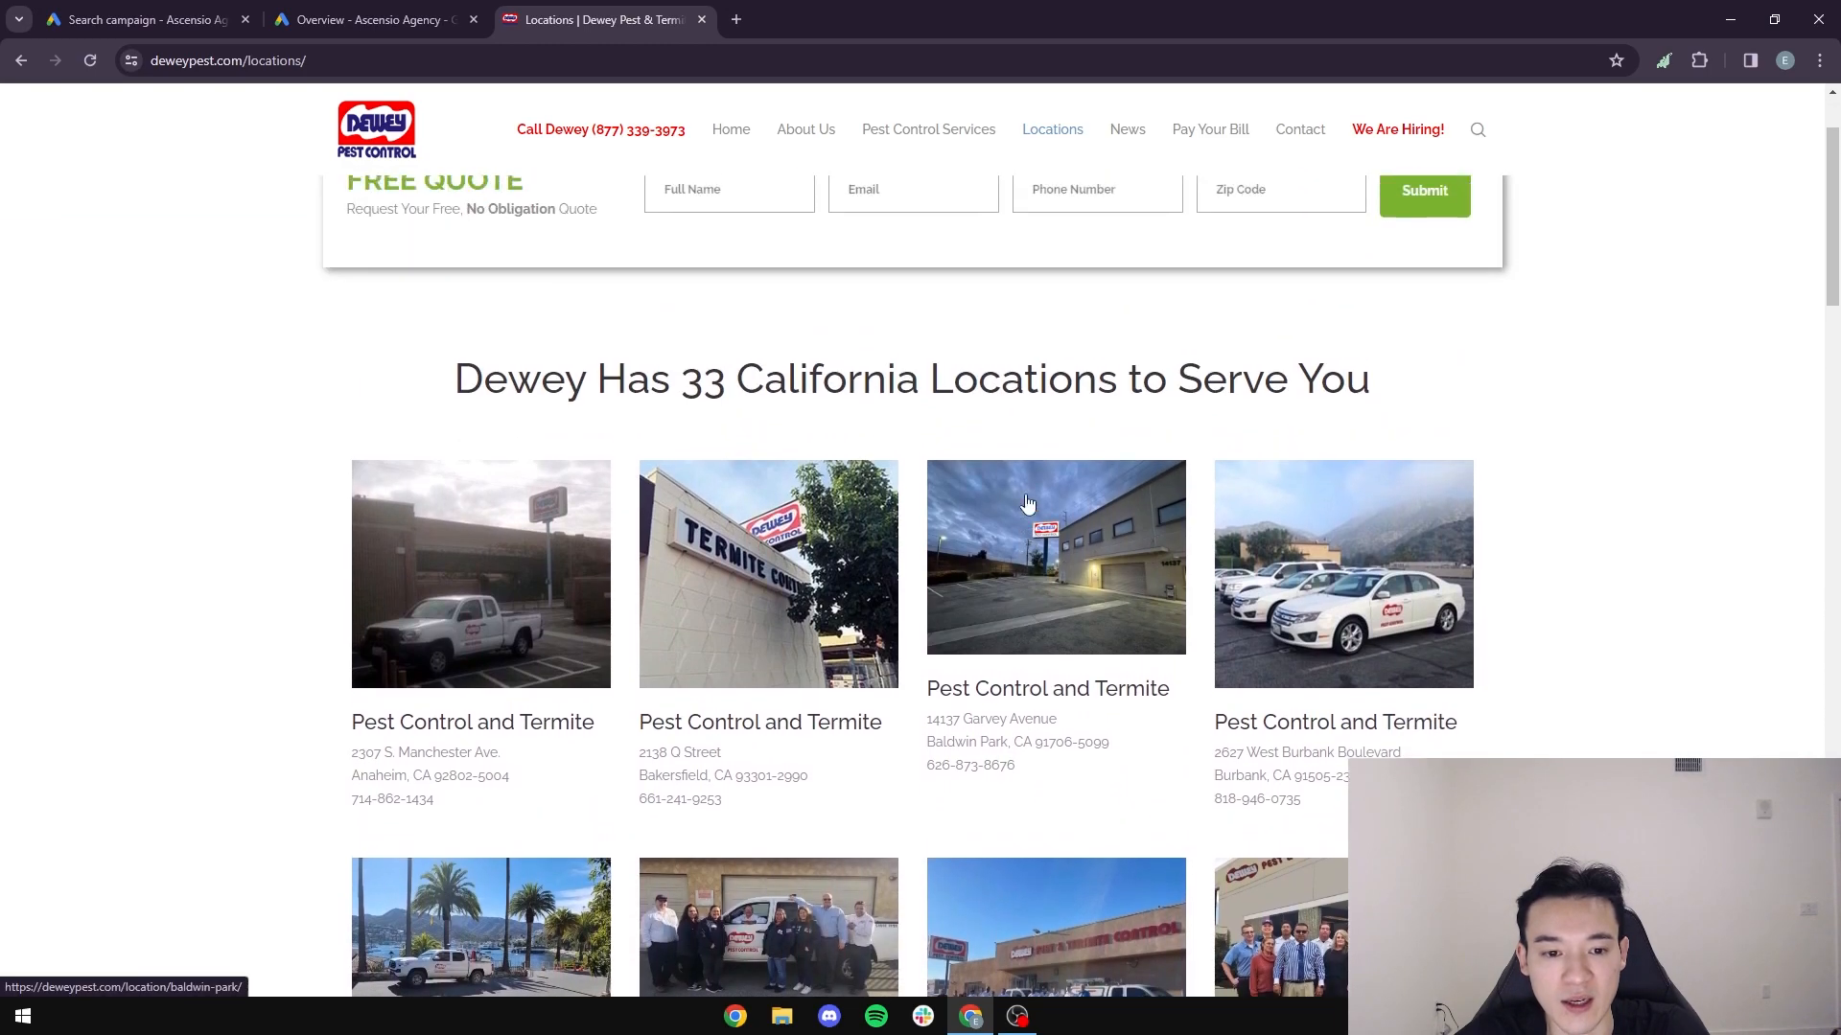
{"action": "scroll", "coordinate": [976, 510], "scroll_direction": "down", "scroll_amount": 2}
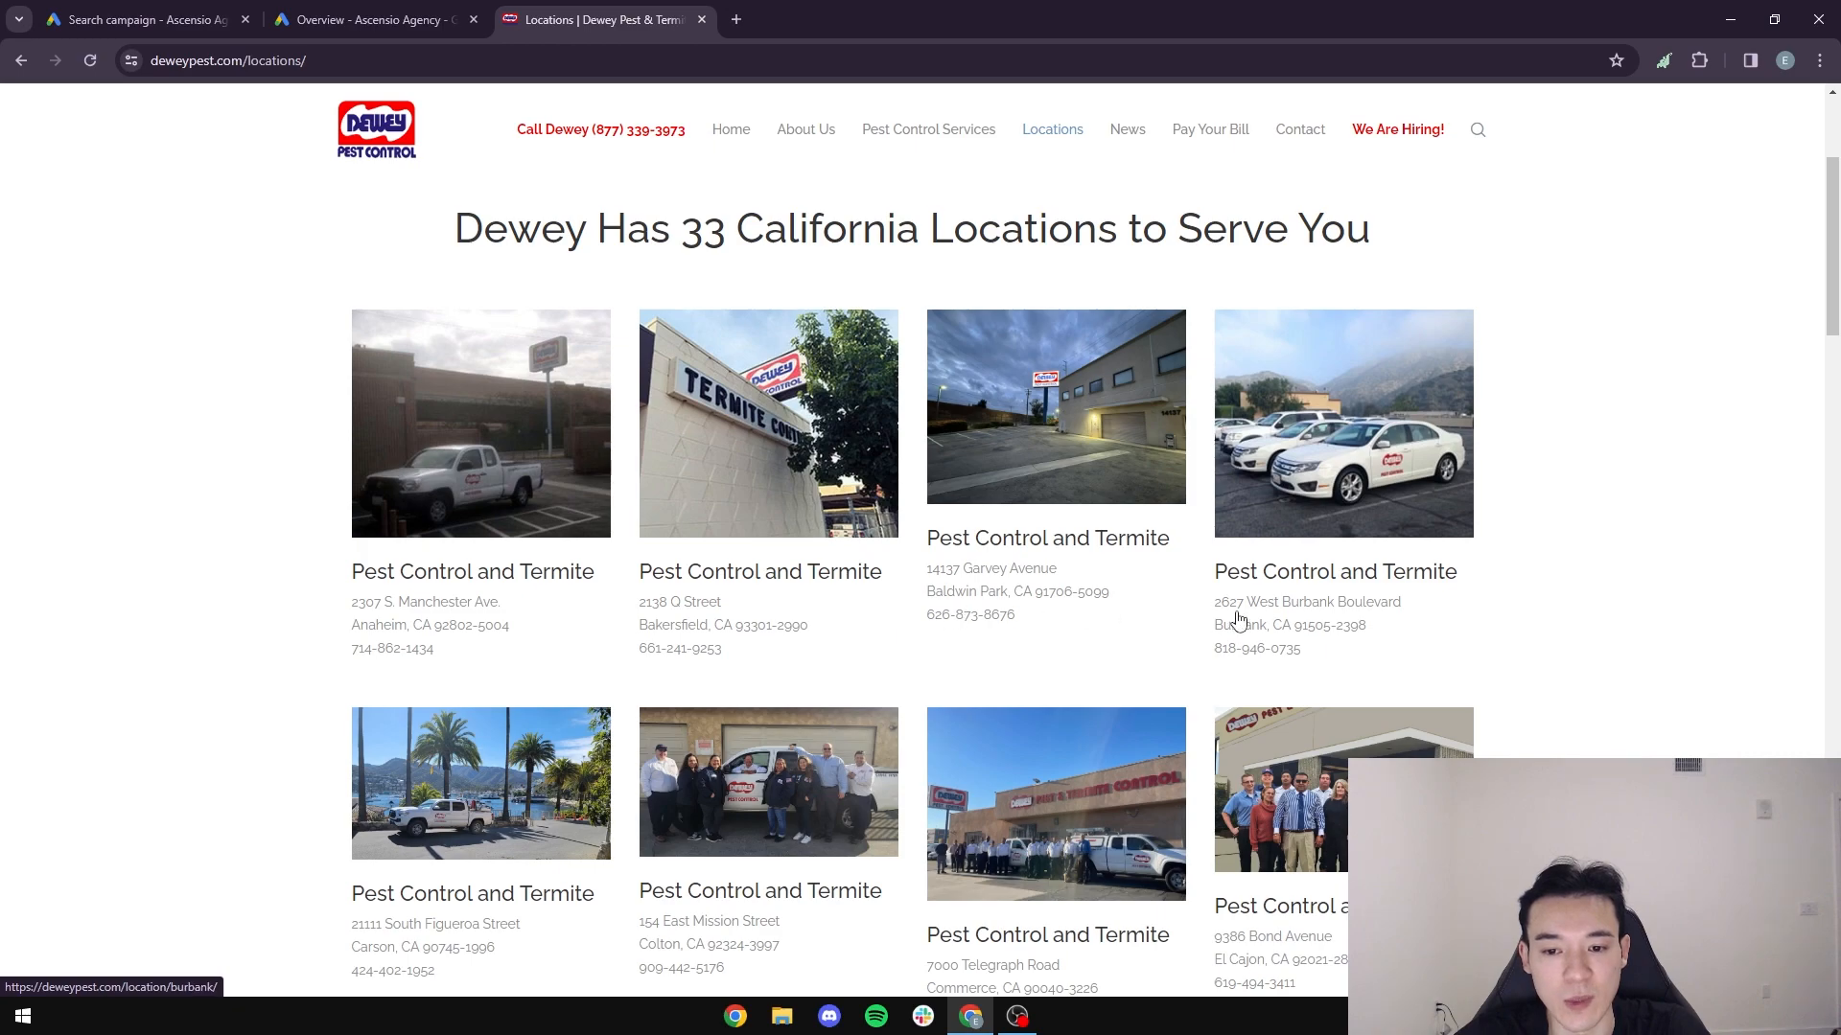
{"action": "scroll", "coordinate": [1355, 628], "scroll_direction": "down", "scroll_amount": 2}
{"action": "left_click", "coordinate": [144, 20]}
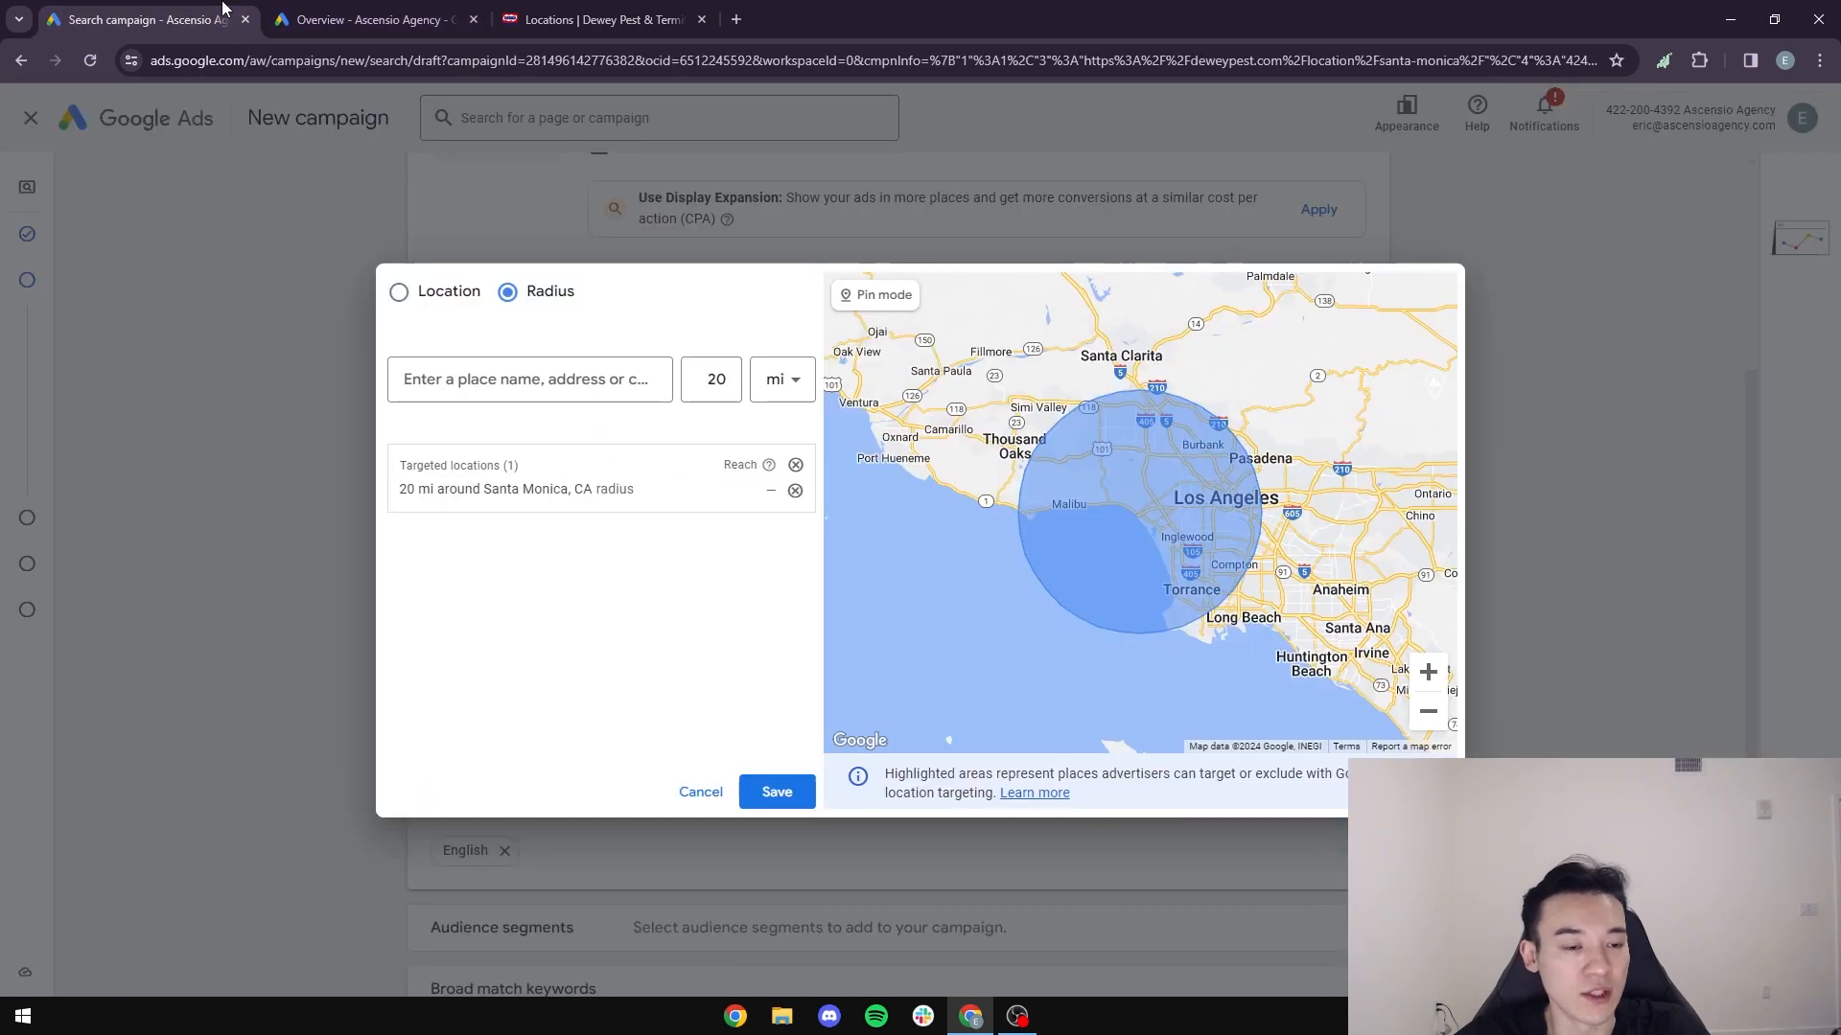
- Add 20 mi radius targets around Anaheim, CA and Burbank, CA
{"action": "left_click", "coordinate": [517, 379]}
{"action": "type", "text": "Anahe"}
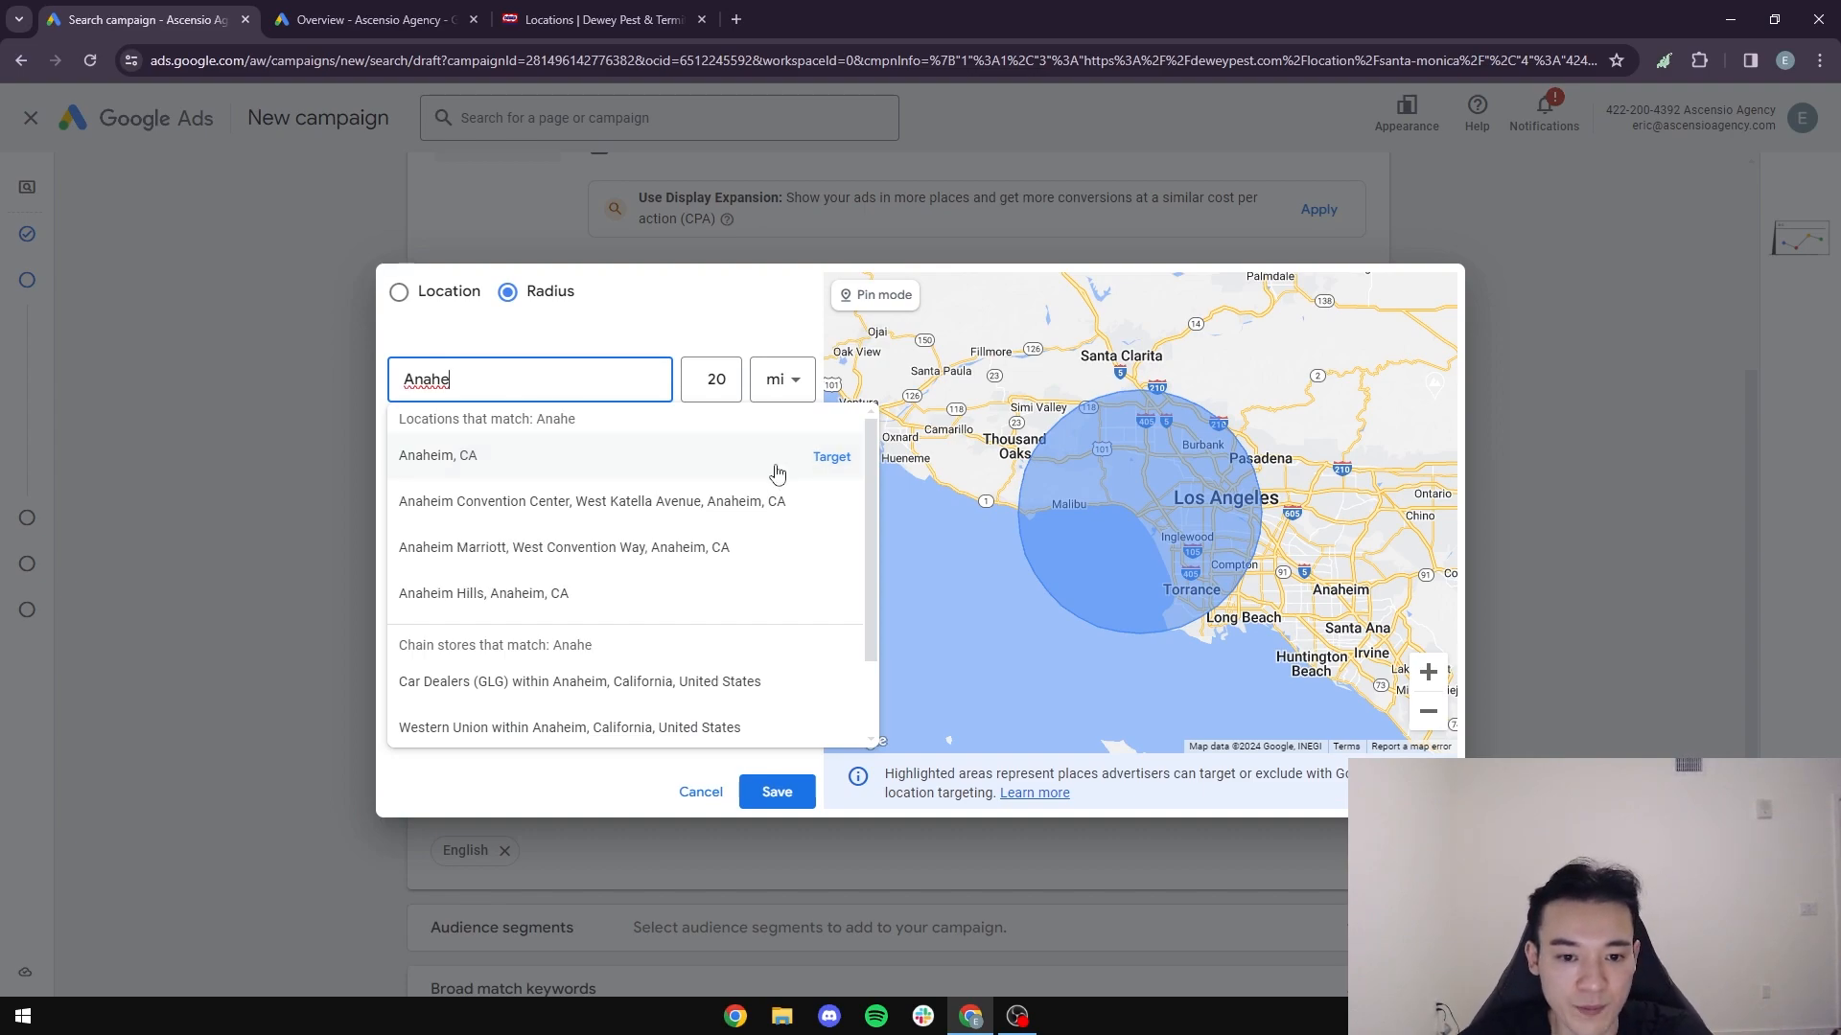
{"action": "left_click", "coordinate": [826, 459]}
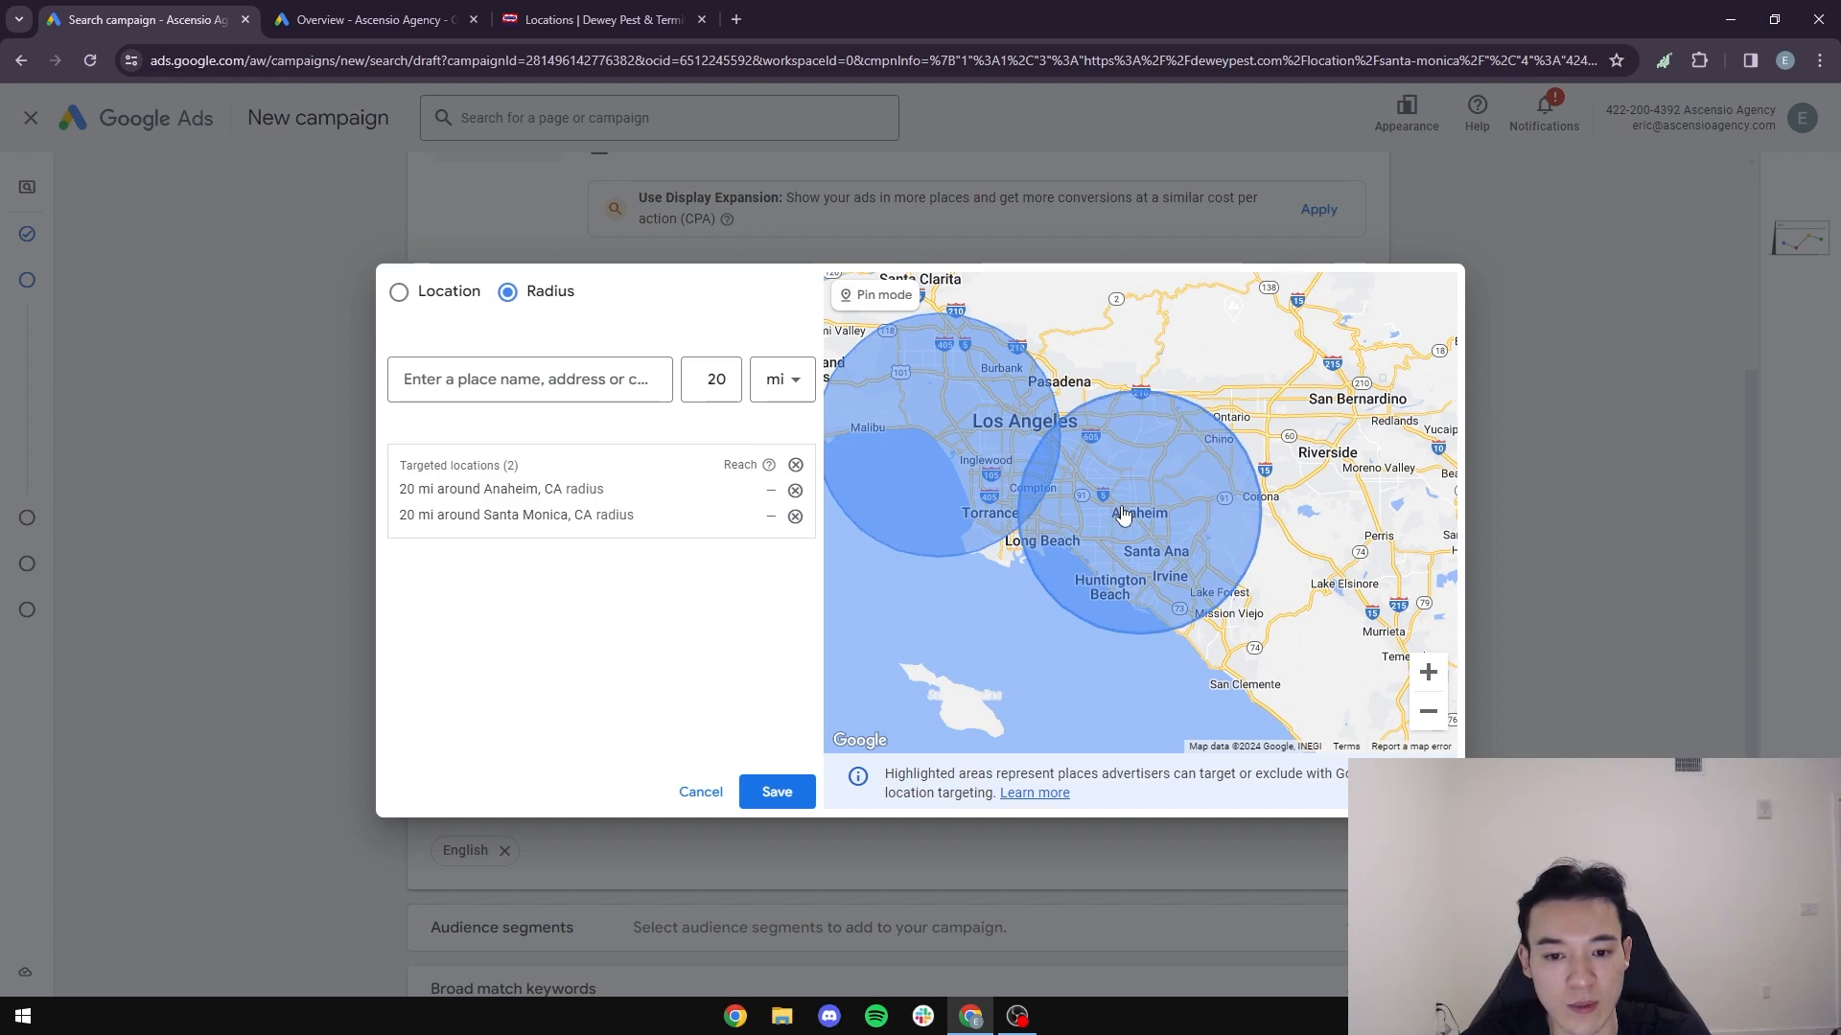
{"action": "left_click", "coordinate": [508, 386]}
{"action": "type", "text": "Burbank"}
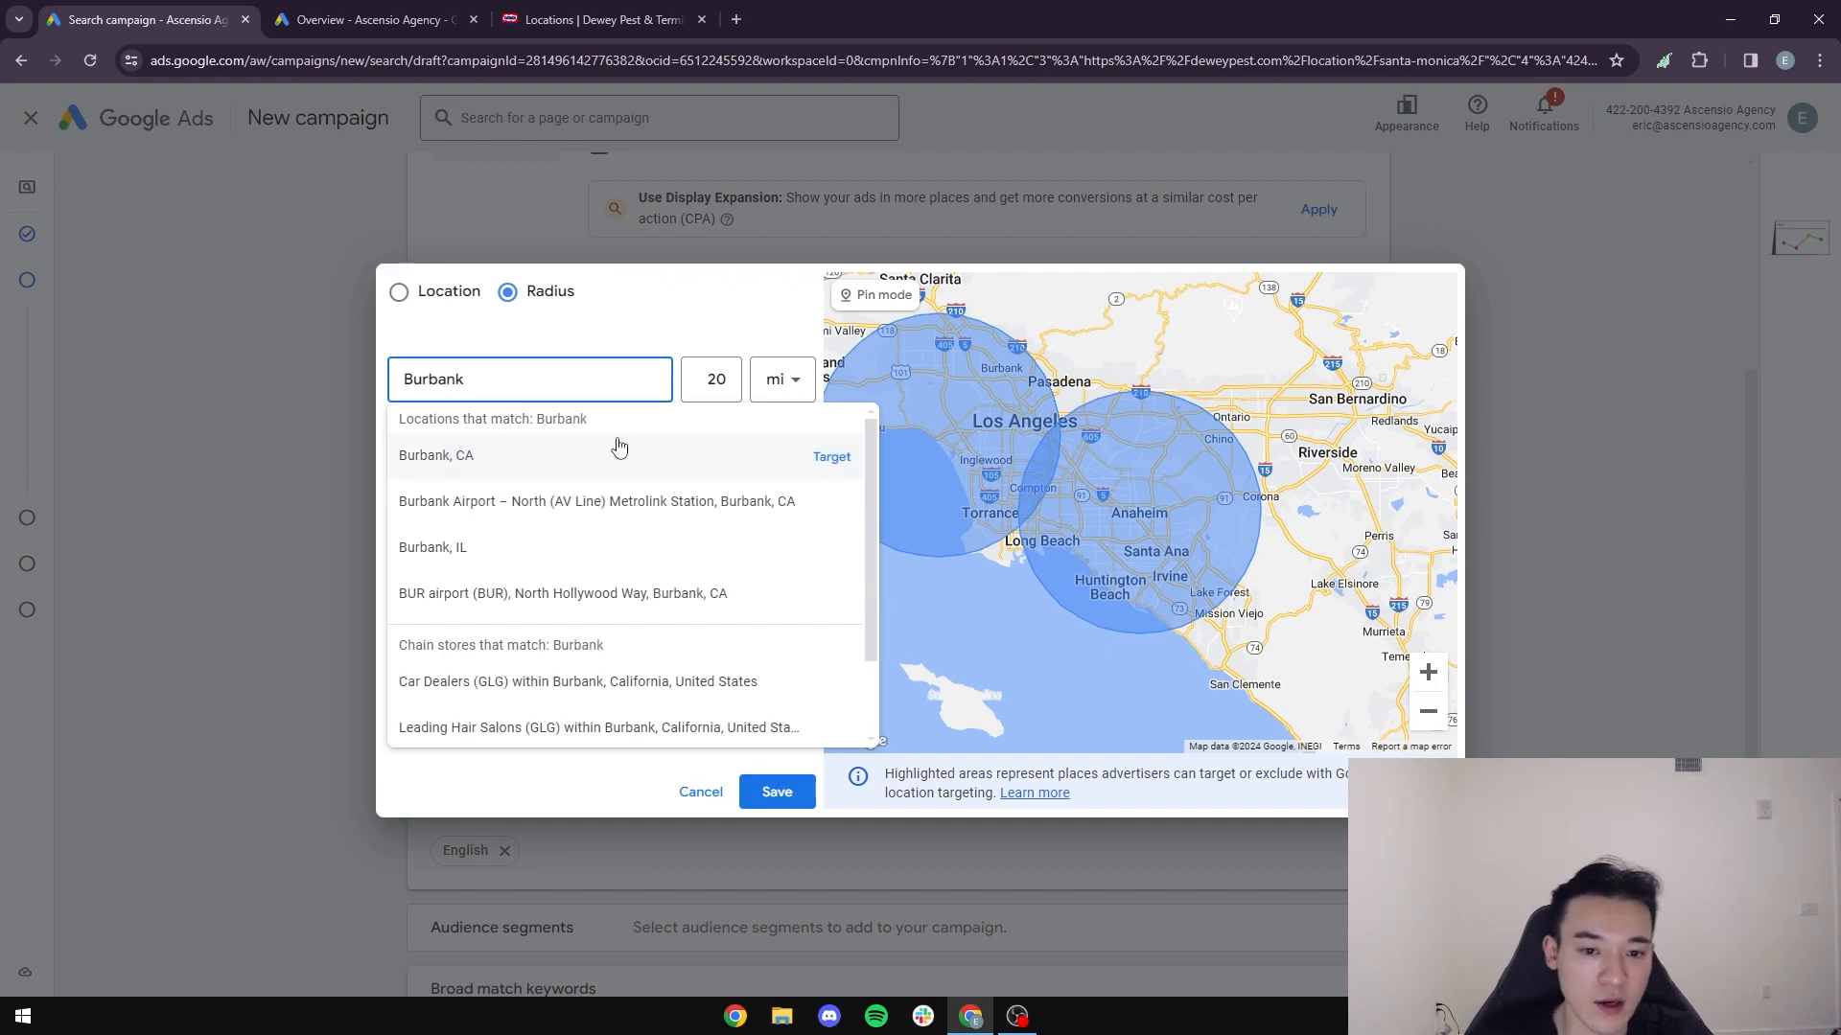
{"action": "left_click", "coordinate": [831, 456]}
- Examine how the targeted radii overlap on the map, and compare them with the Dewey Pest locations page
{"action": "scroll", "coordinate": [1145, 604], "scroll_direction": "down", "scroll_amount": 2}
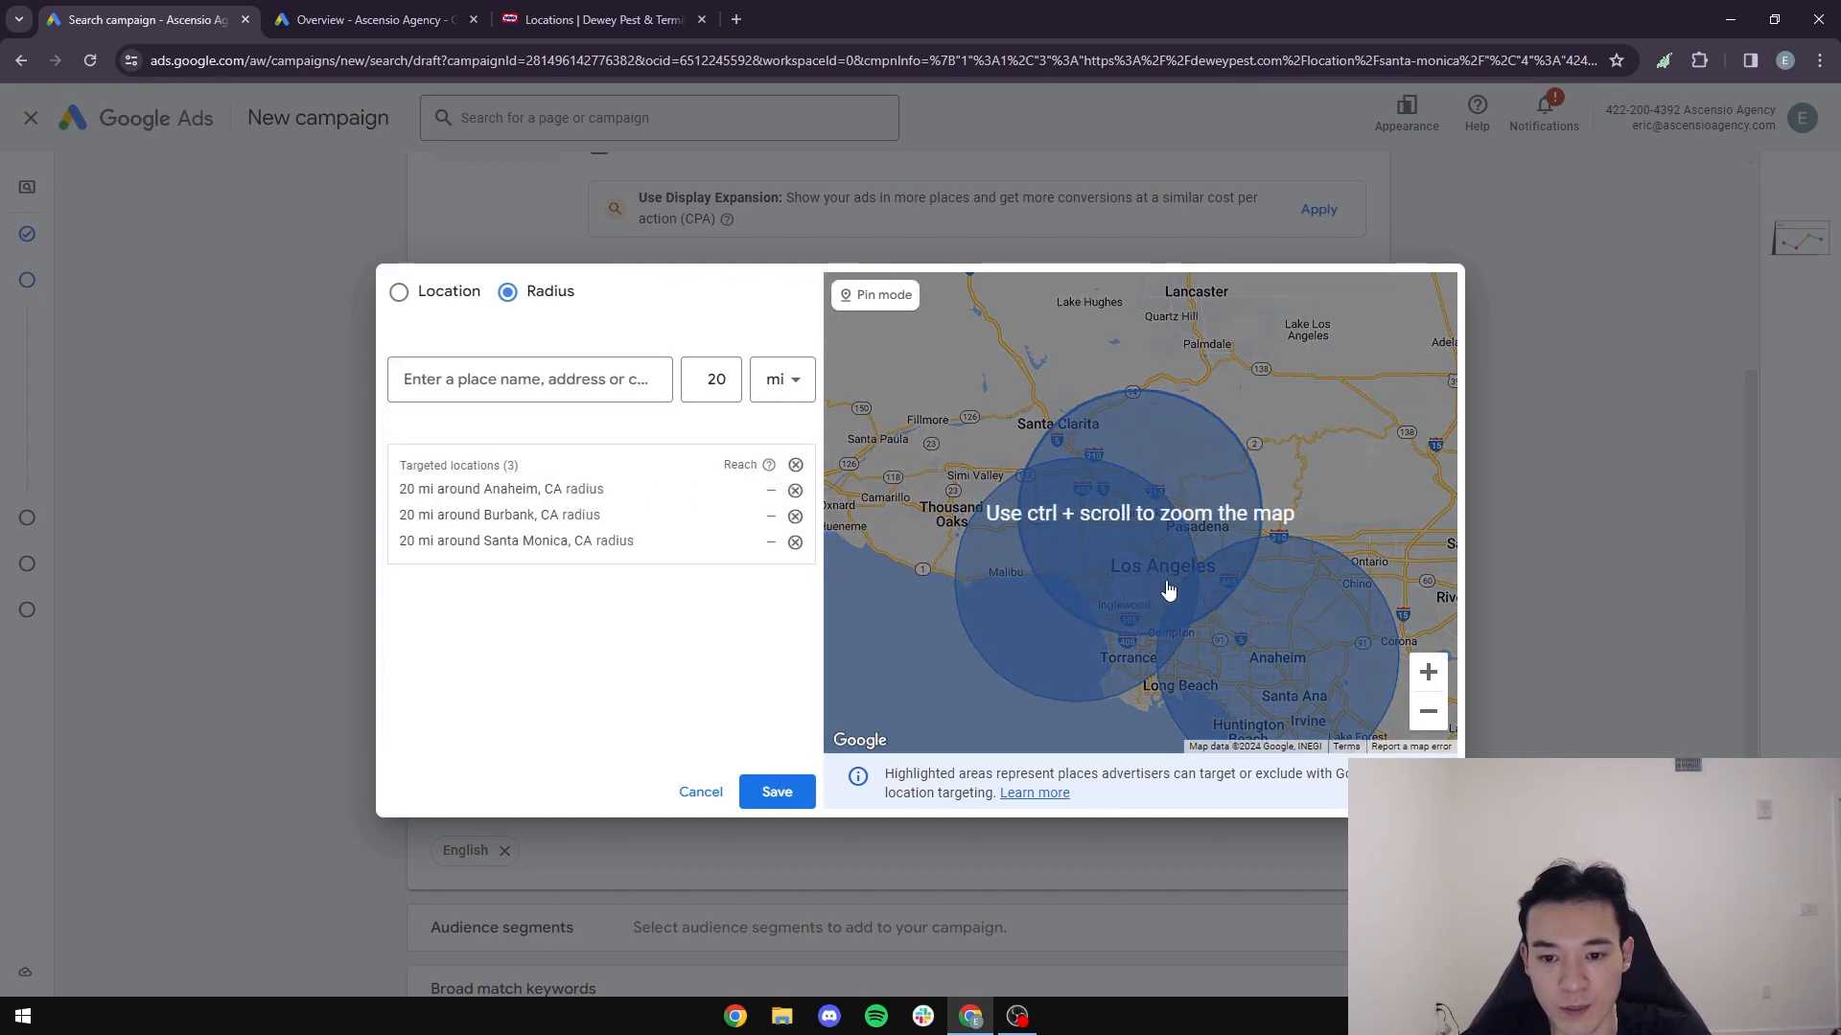
{"action": "left_click", "coordinate": [1428, 672]}
{"action": "left_click", "coordinate": [1441, 721]}
{"action": "left_click_drag", "start_coordinate": [1251, 665], "coordinate": [1190, 612]}
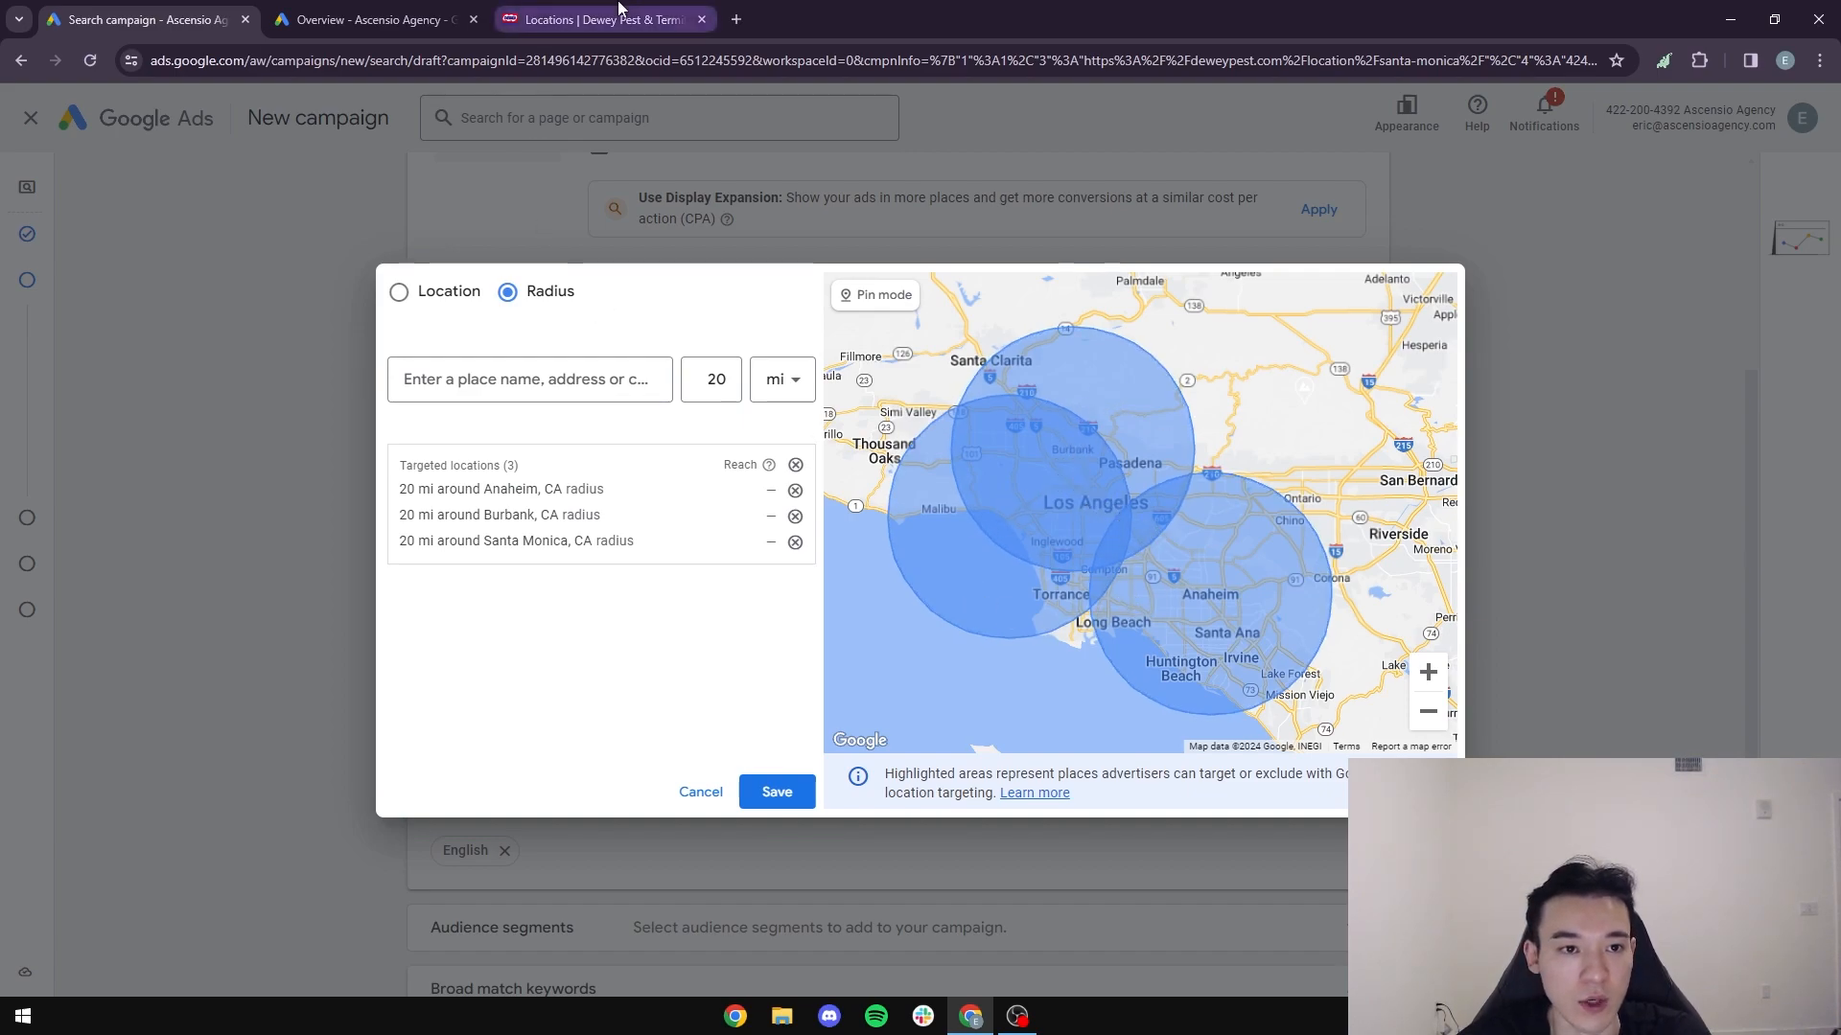
{"action": "left_click", "coordinate": [595, 19]}
{"action": "left_click", "coordinate": [171, 9]}
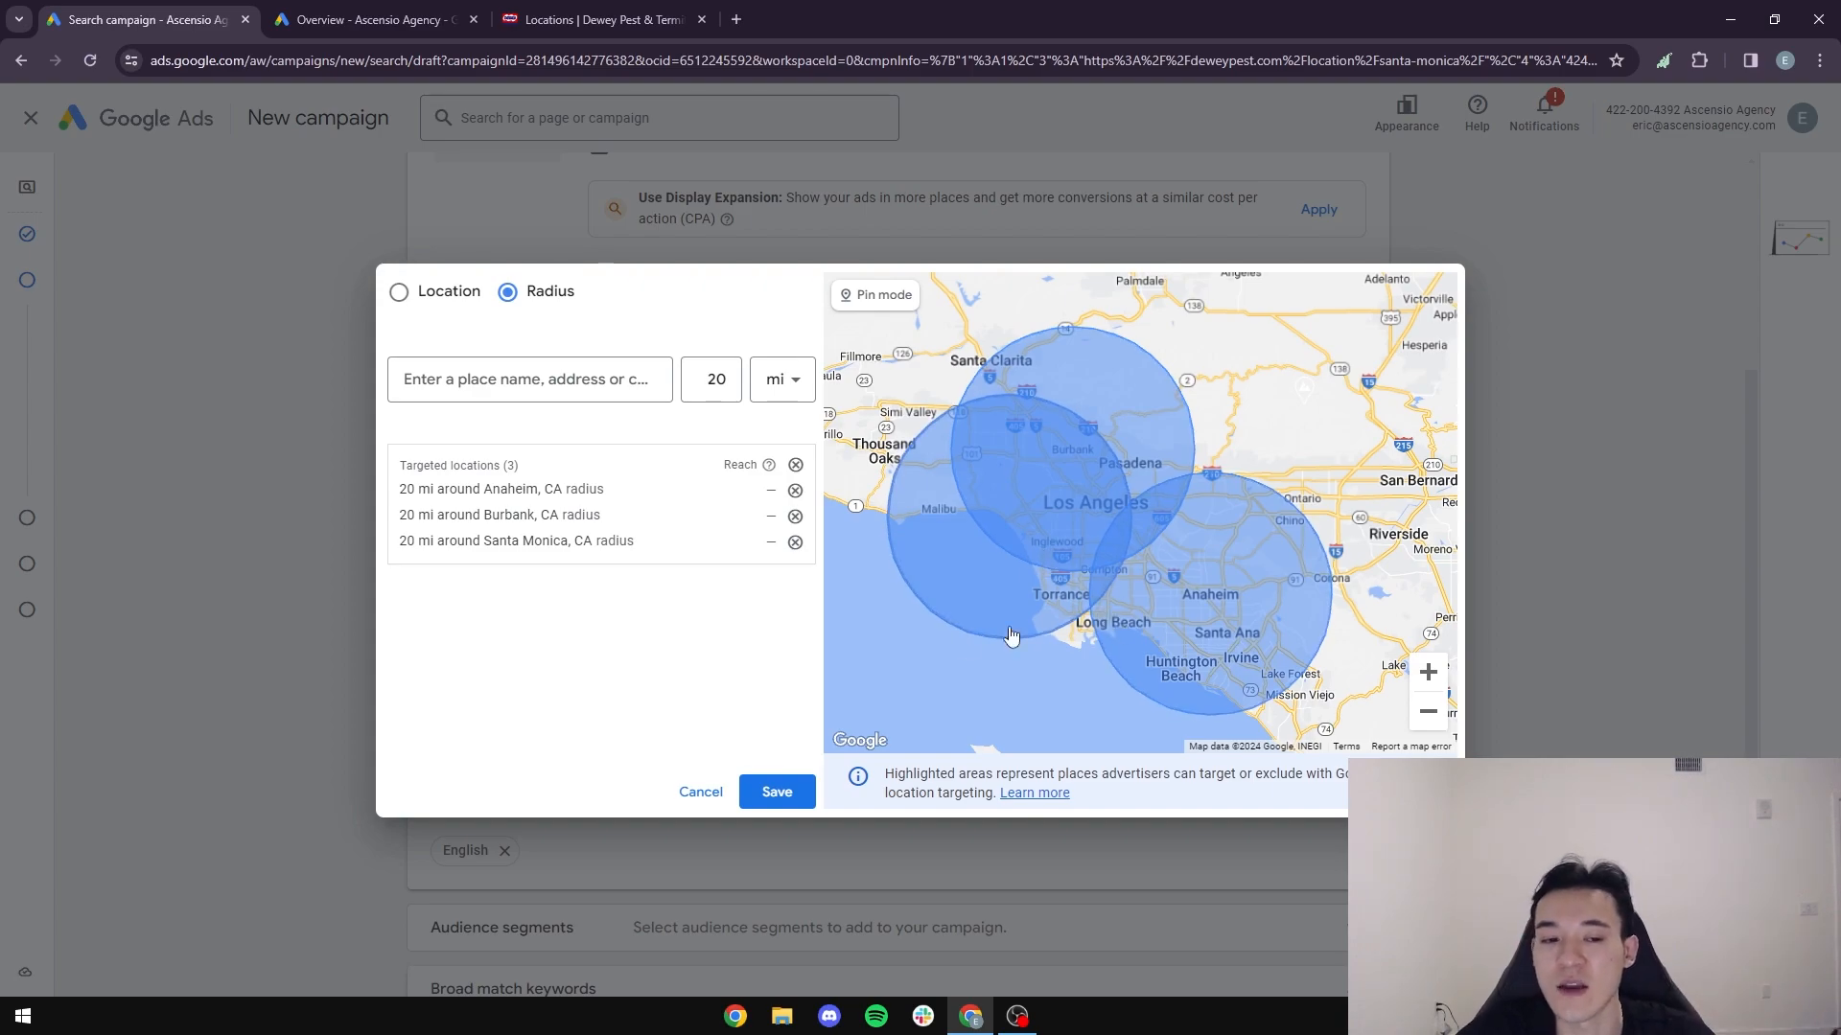
- Remove the Burbank and Anaheim radius targets, and save the location targeting with only Santa Monica
{"action": "left_click", "coordinate": [794, 518]}
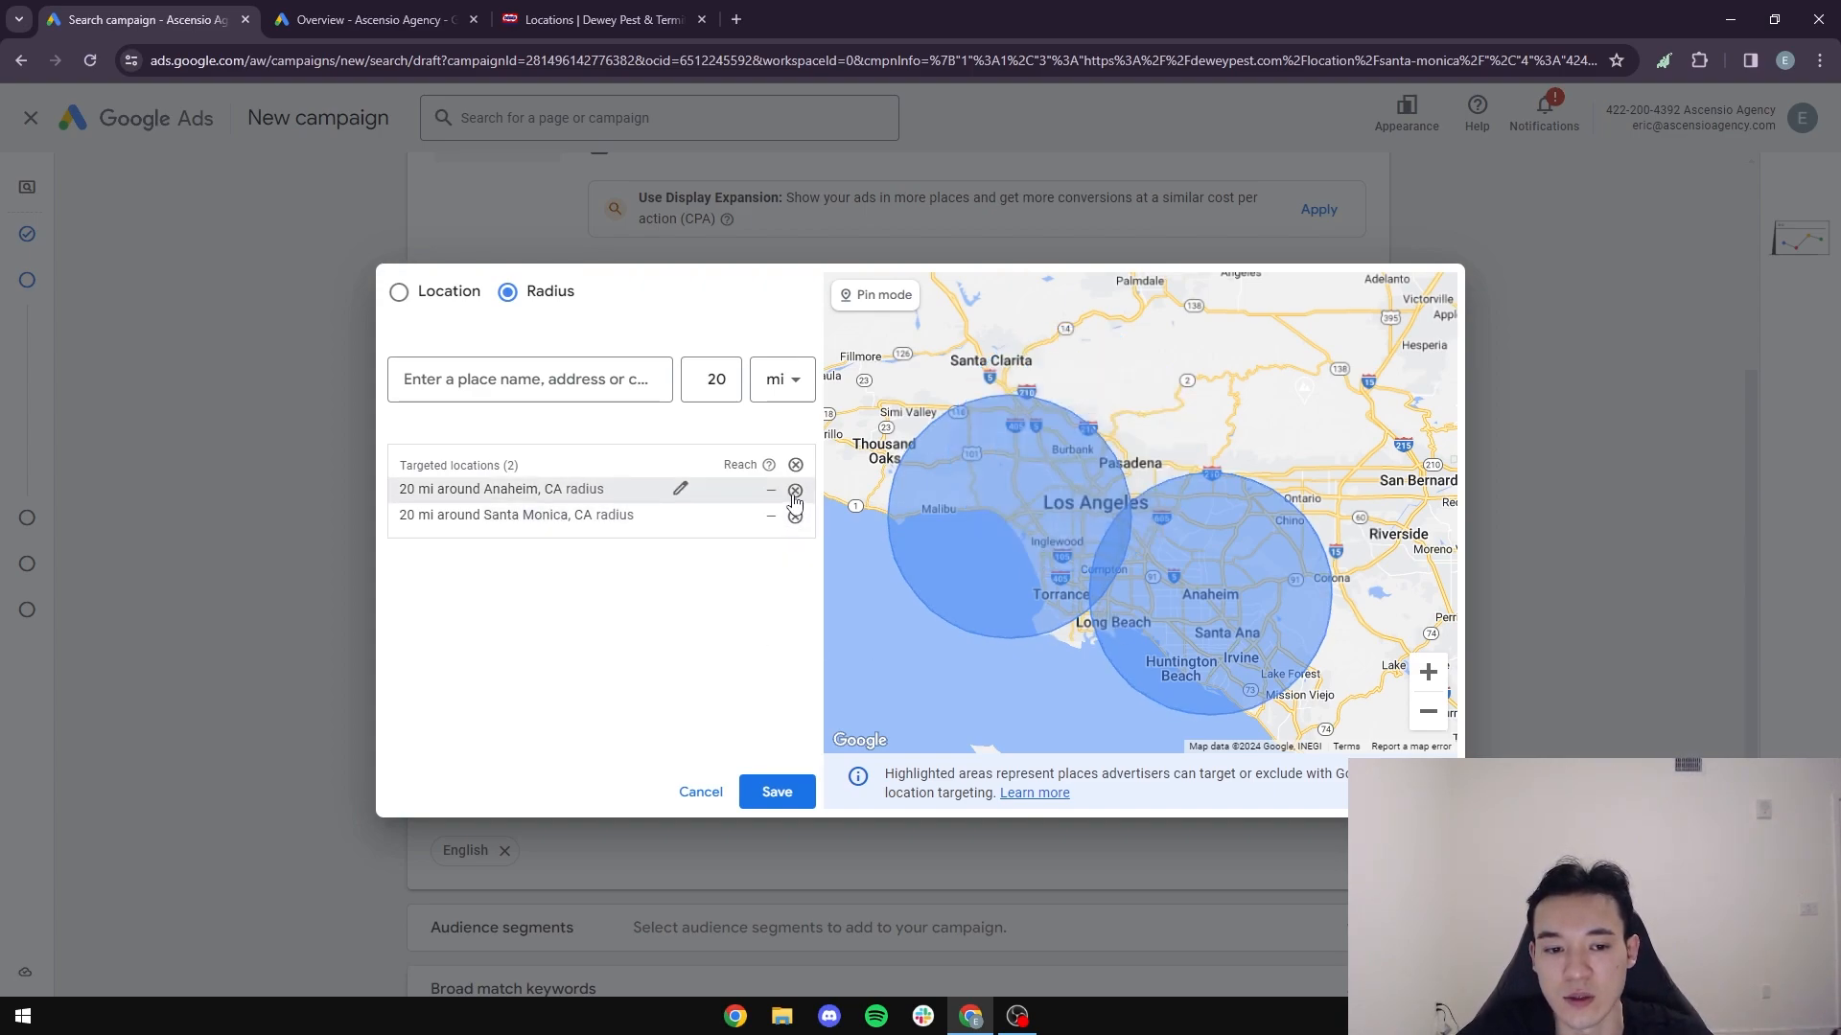
{"action": "left_click", "coordinate": [794, 491]}
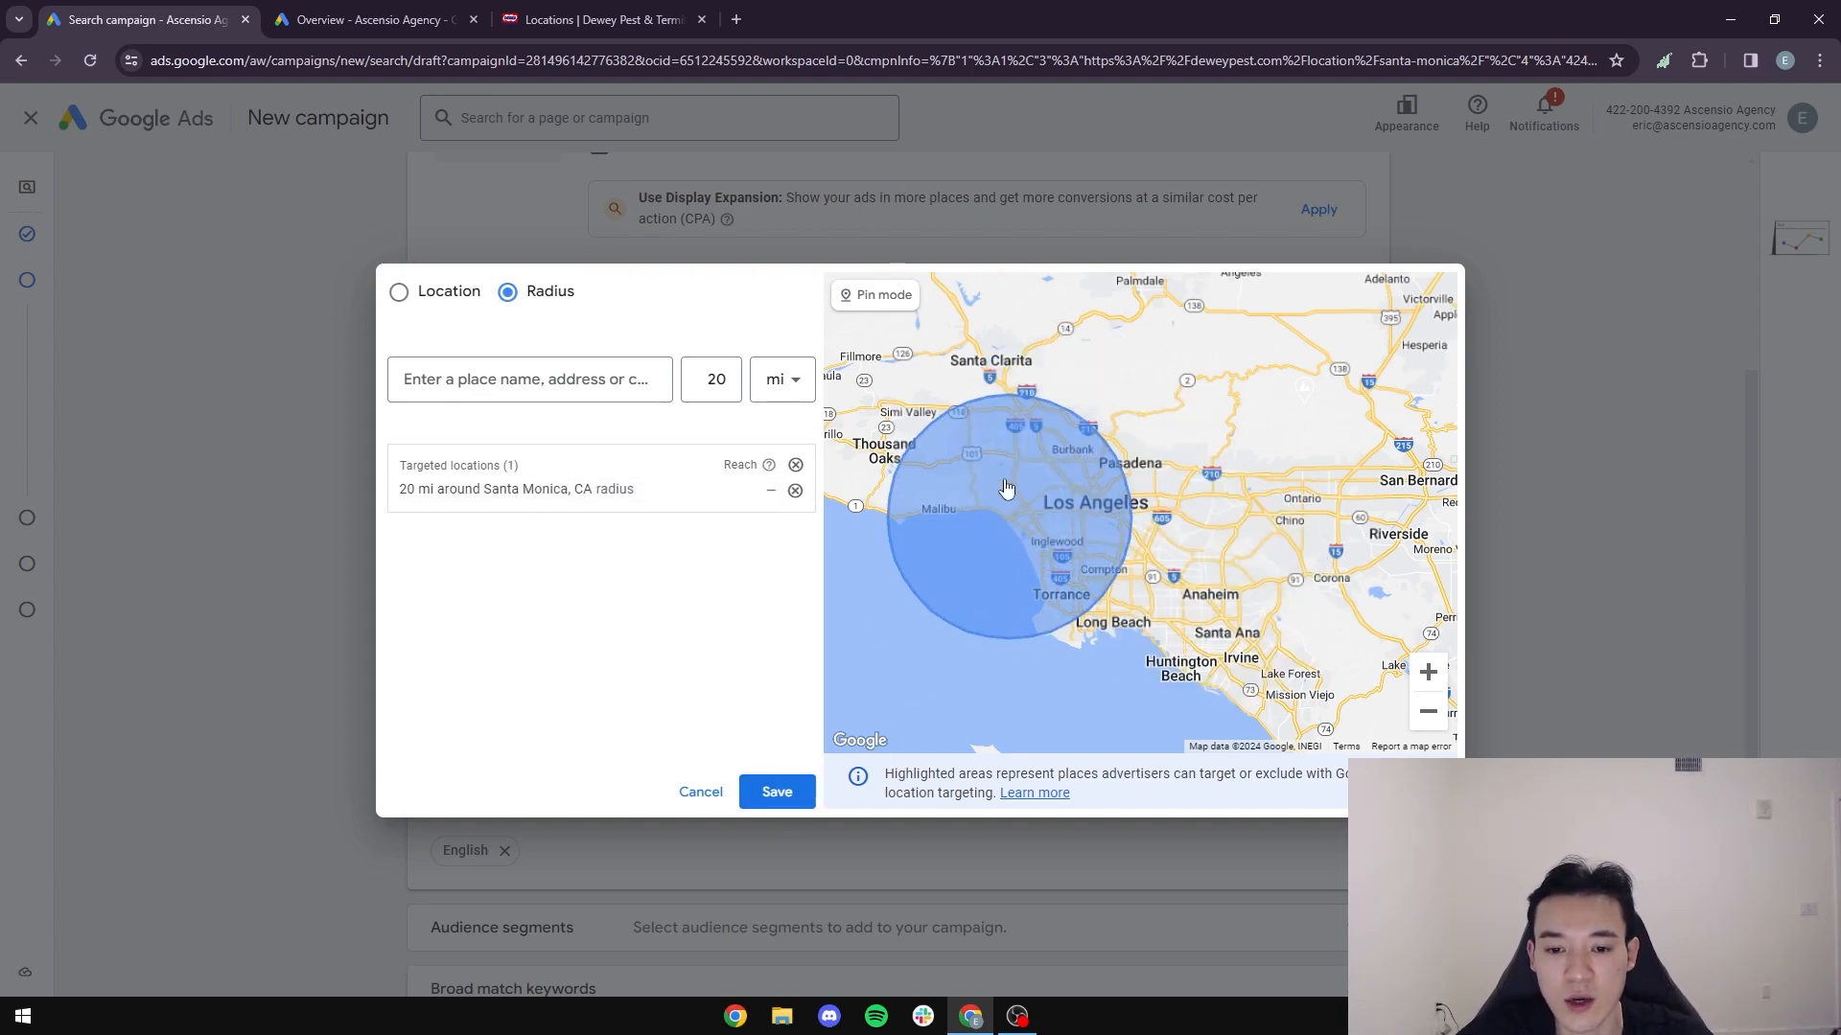
{"action": "left_click", "coordinate": [777, 792]}
- Restrict location targeting to people in or regularly in the targeted locations, and continue to the keywords and ads
{"action": "scroll", "coordinate": [392, 727], "scroll_direction": "down", "scroll_amount": 2}
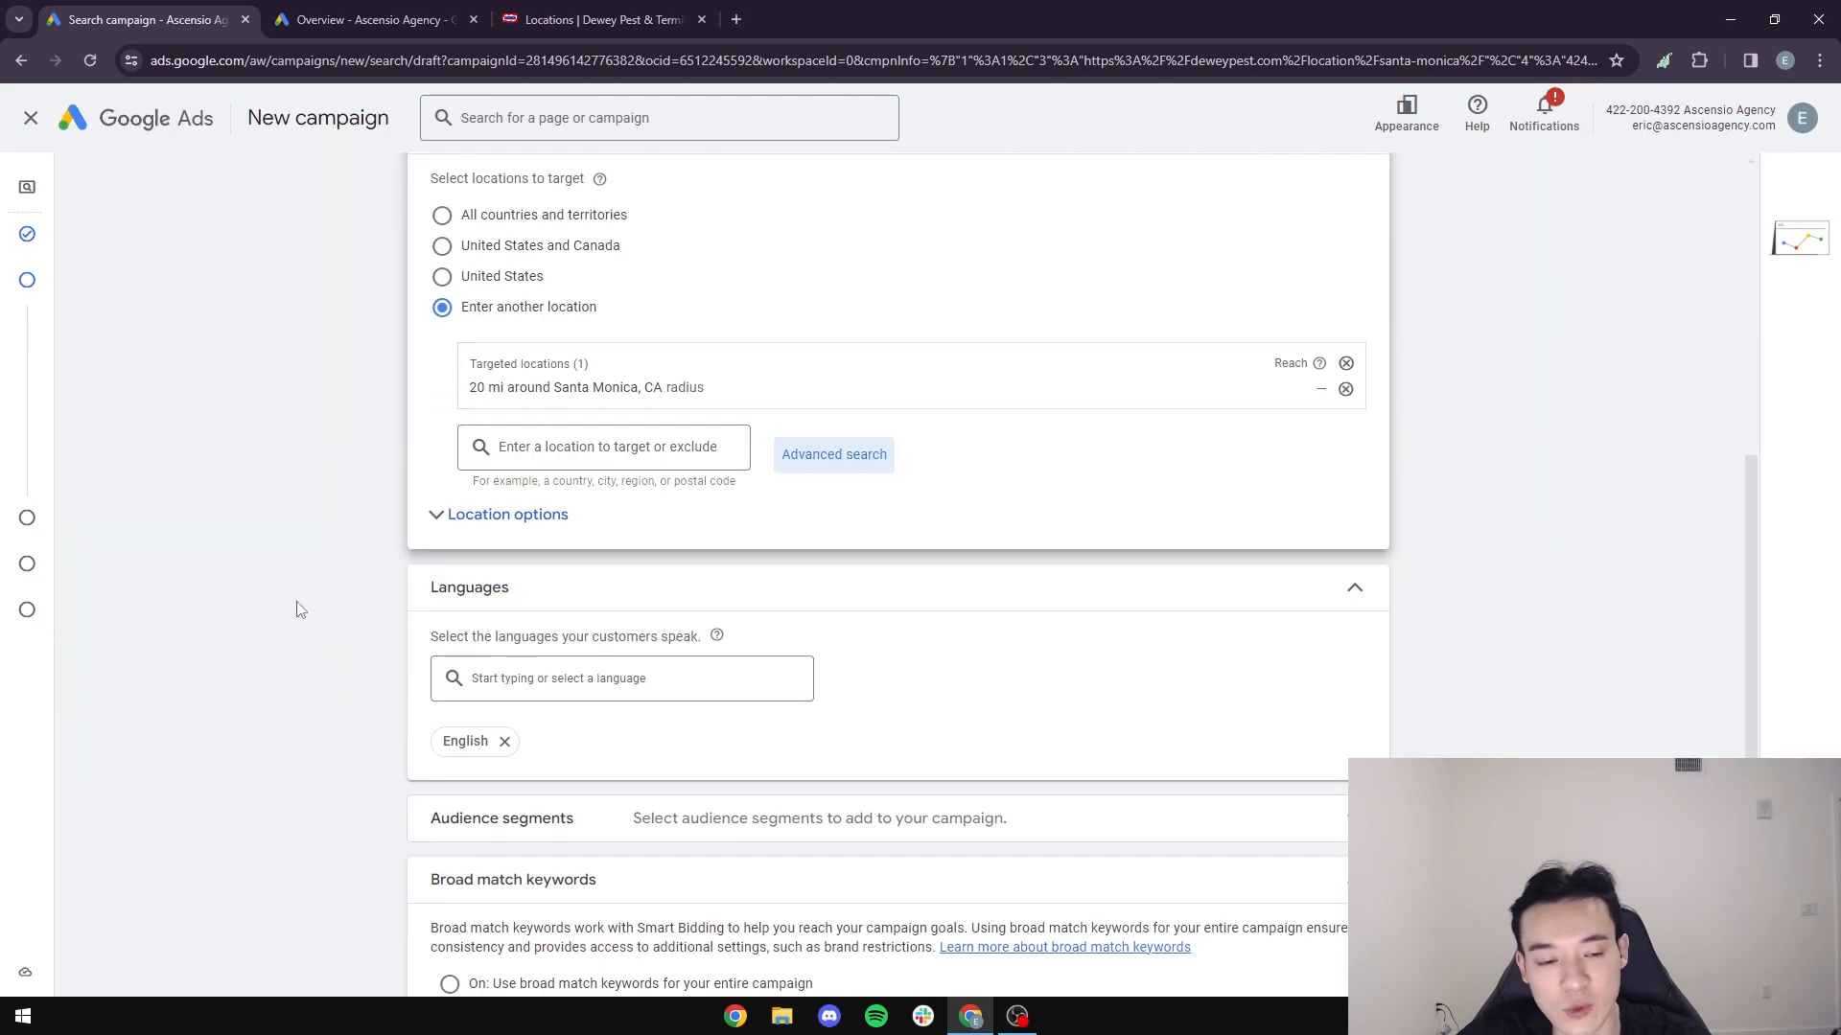
{"action": "left_click", "coordinate": [434, 520]}
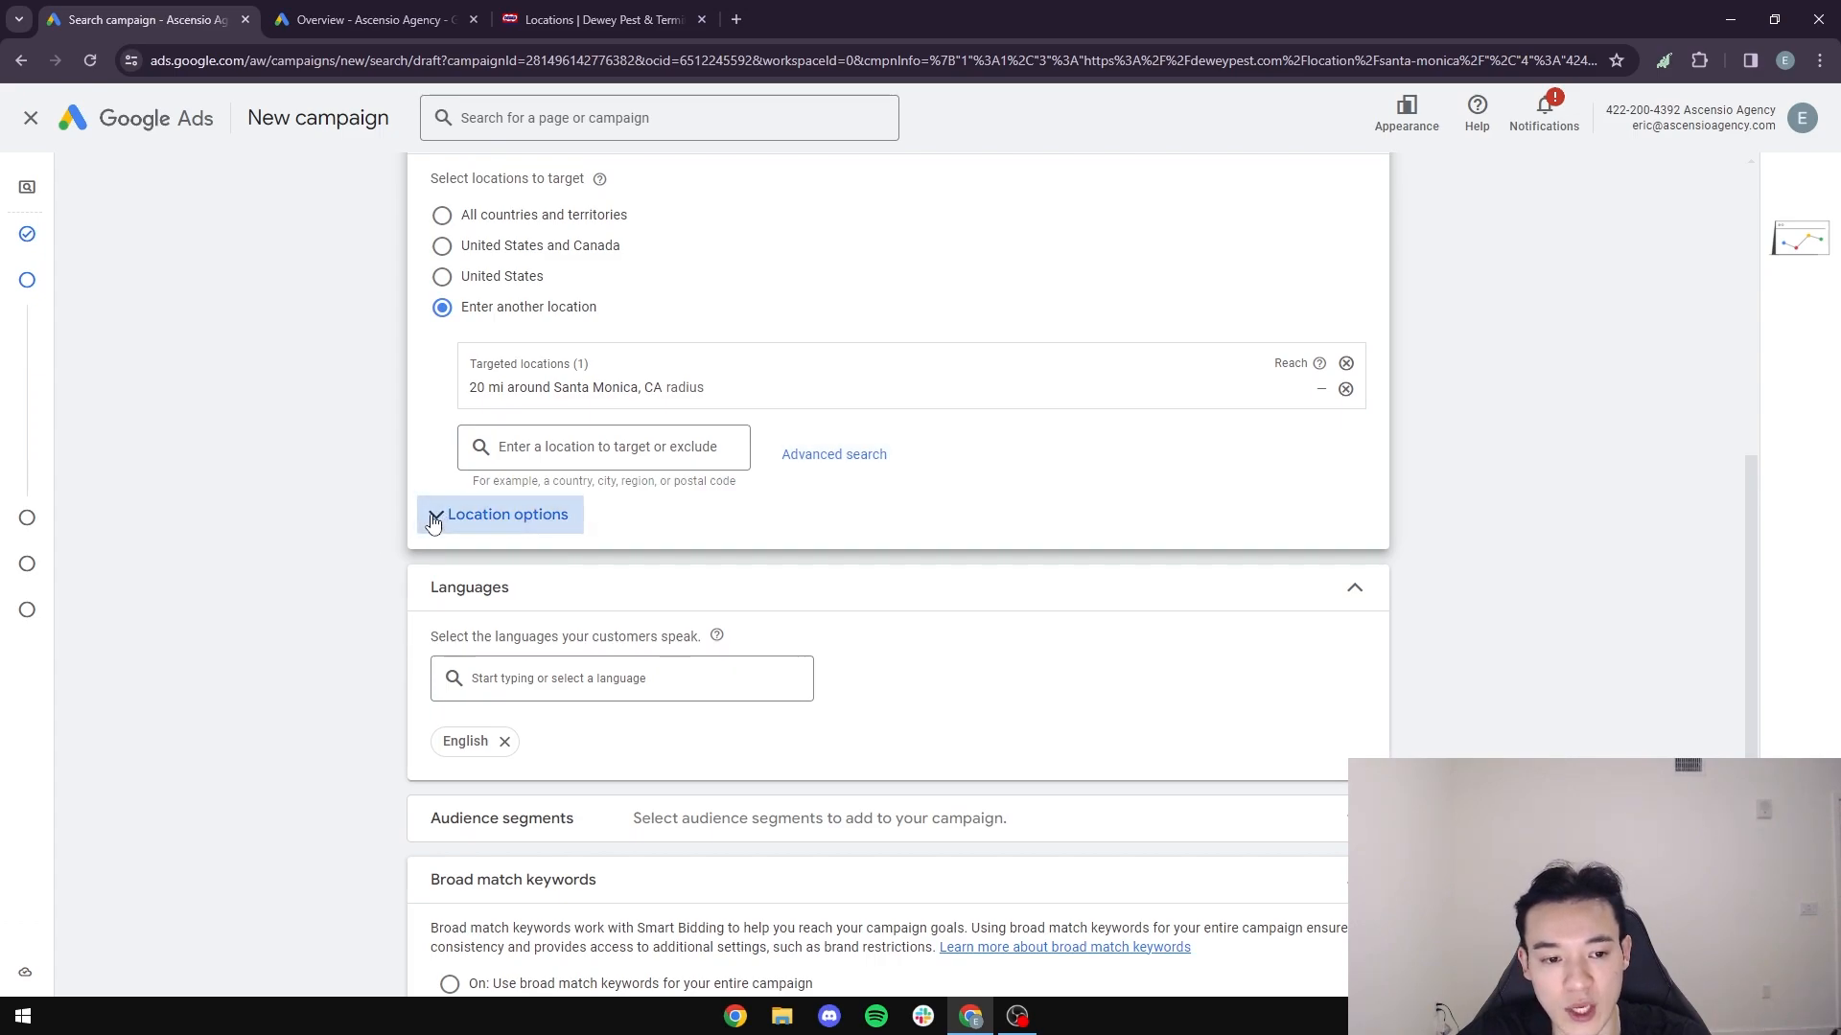
{"action": "scroll", "coordinate": [320, 565], "scroll_direction": "down", "scroll_amount": 1}
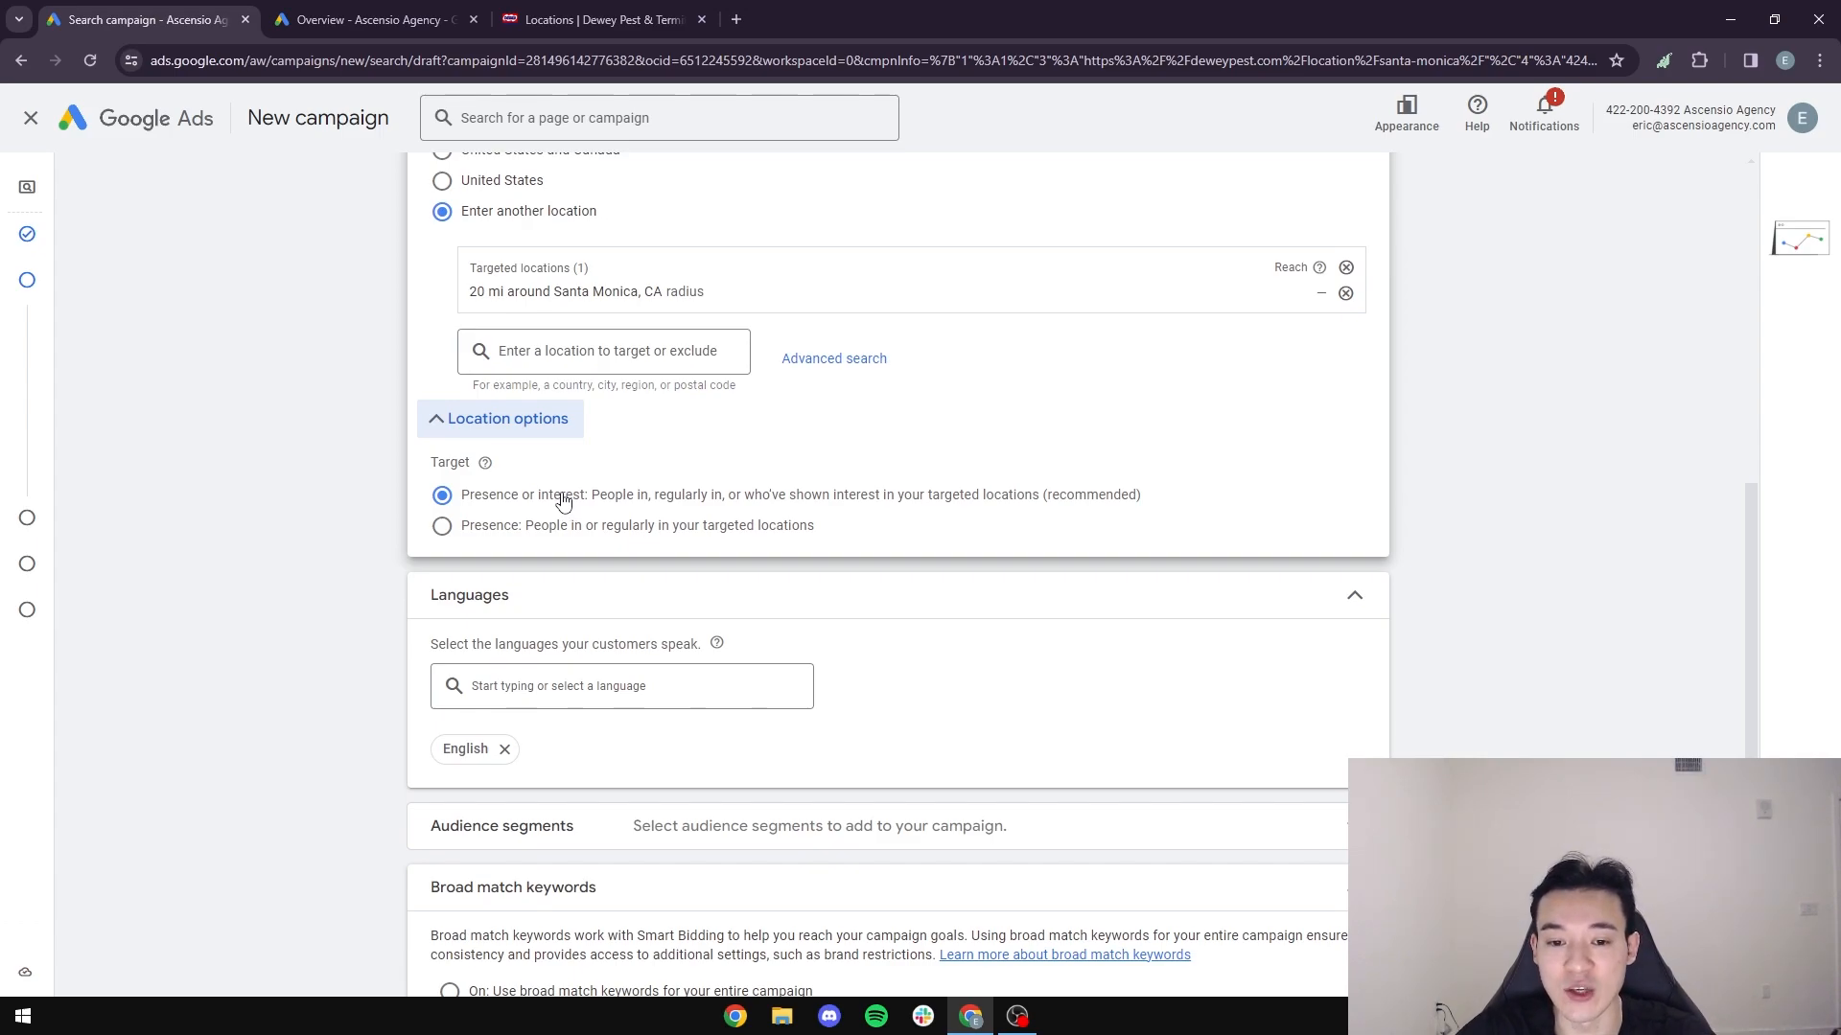
{"action": "left_click", "coordinate": [442, 534]}
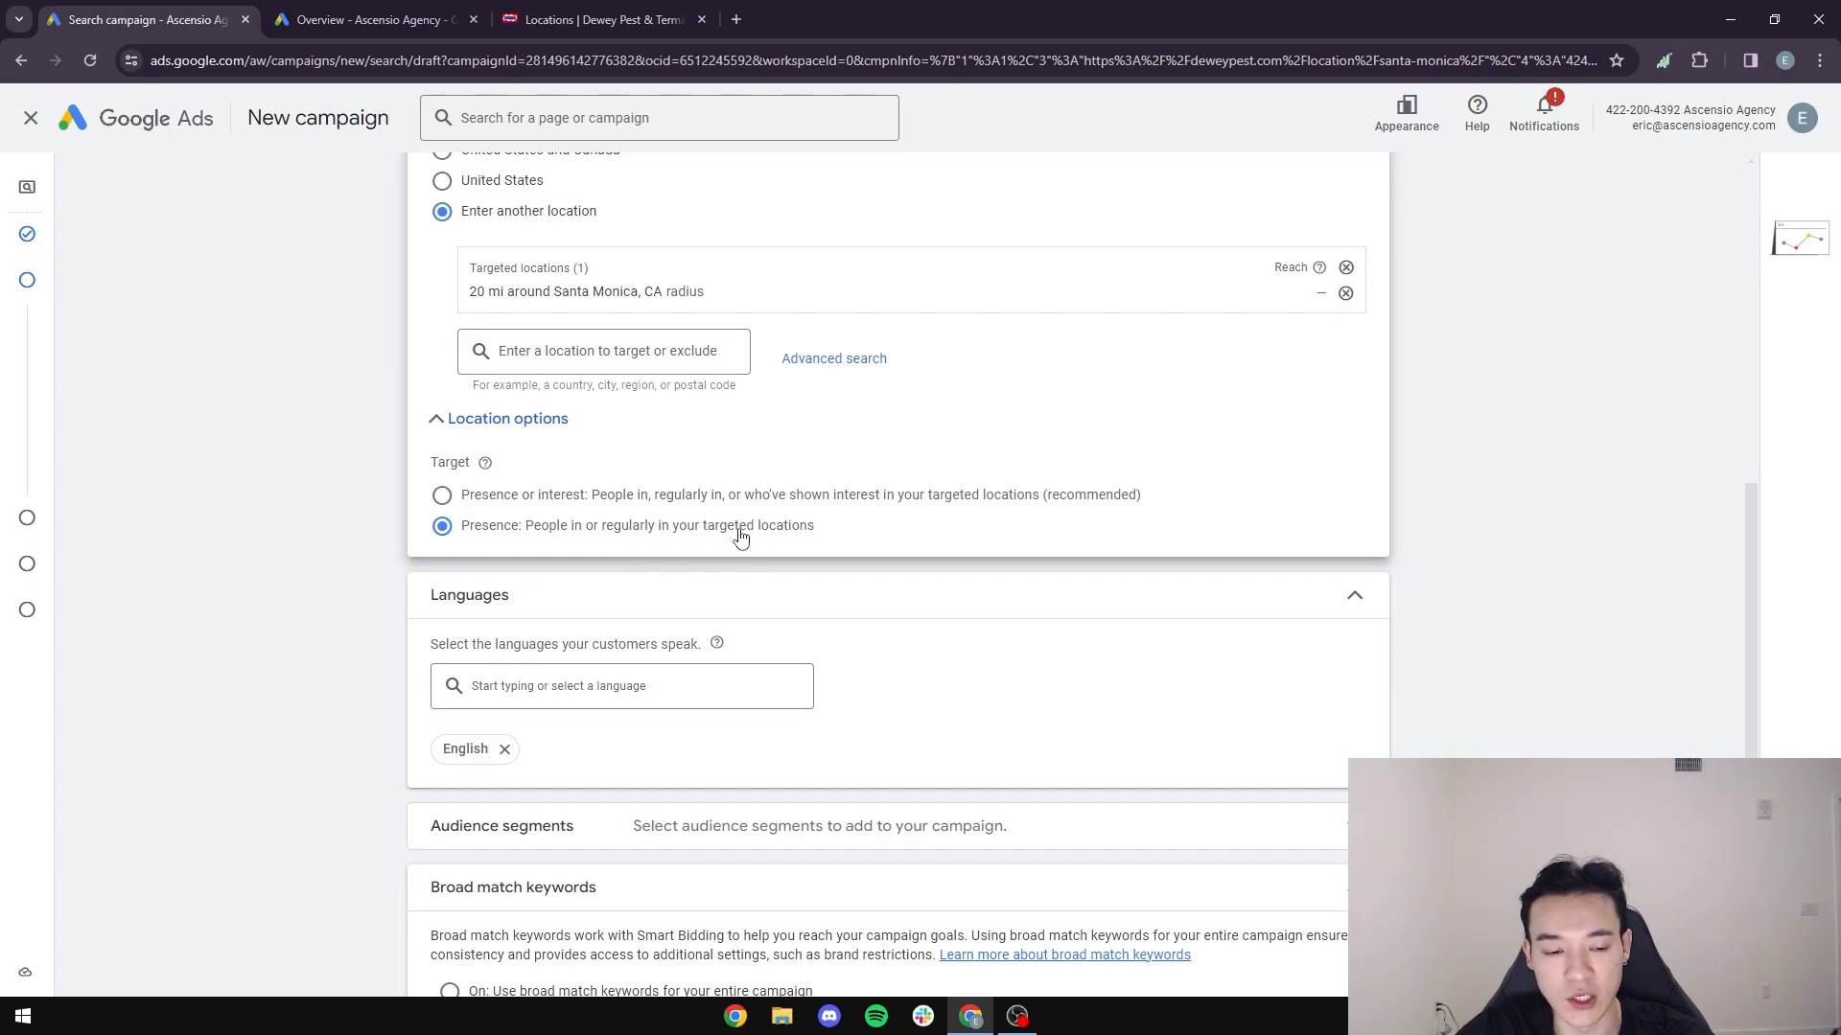
{"action": "scroll", "coordinate": [268, 556], "scroll_direction": "down", "scroll_amount": 3}
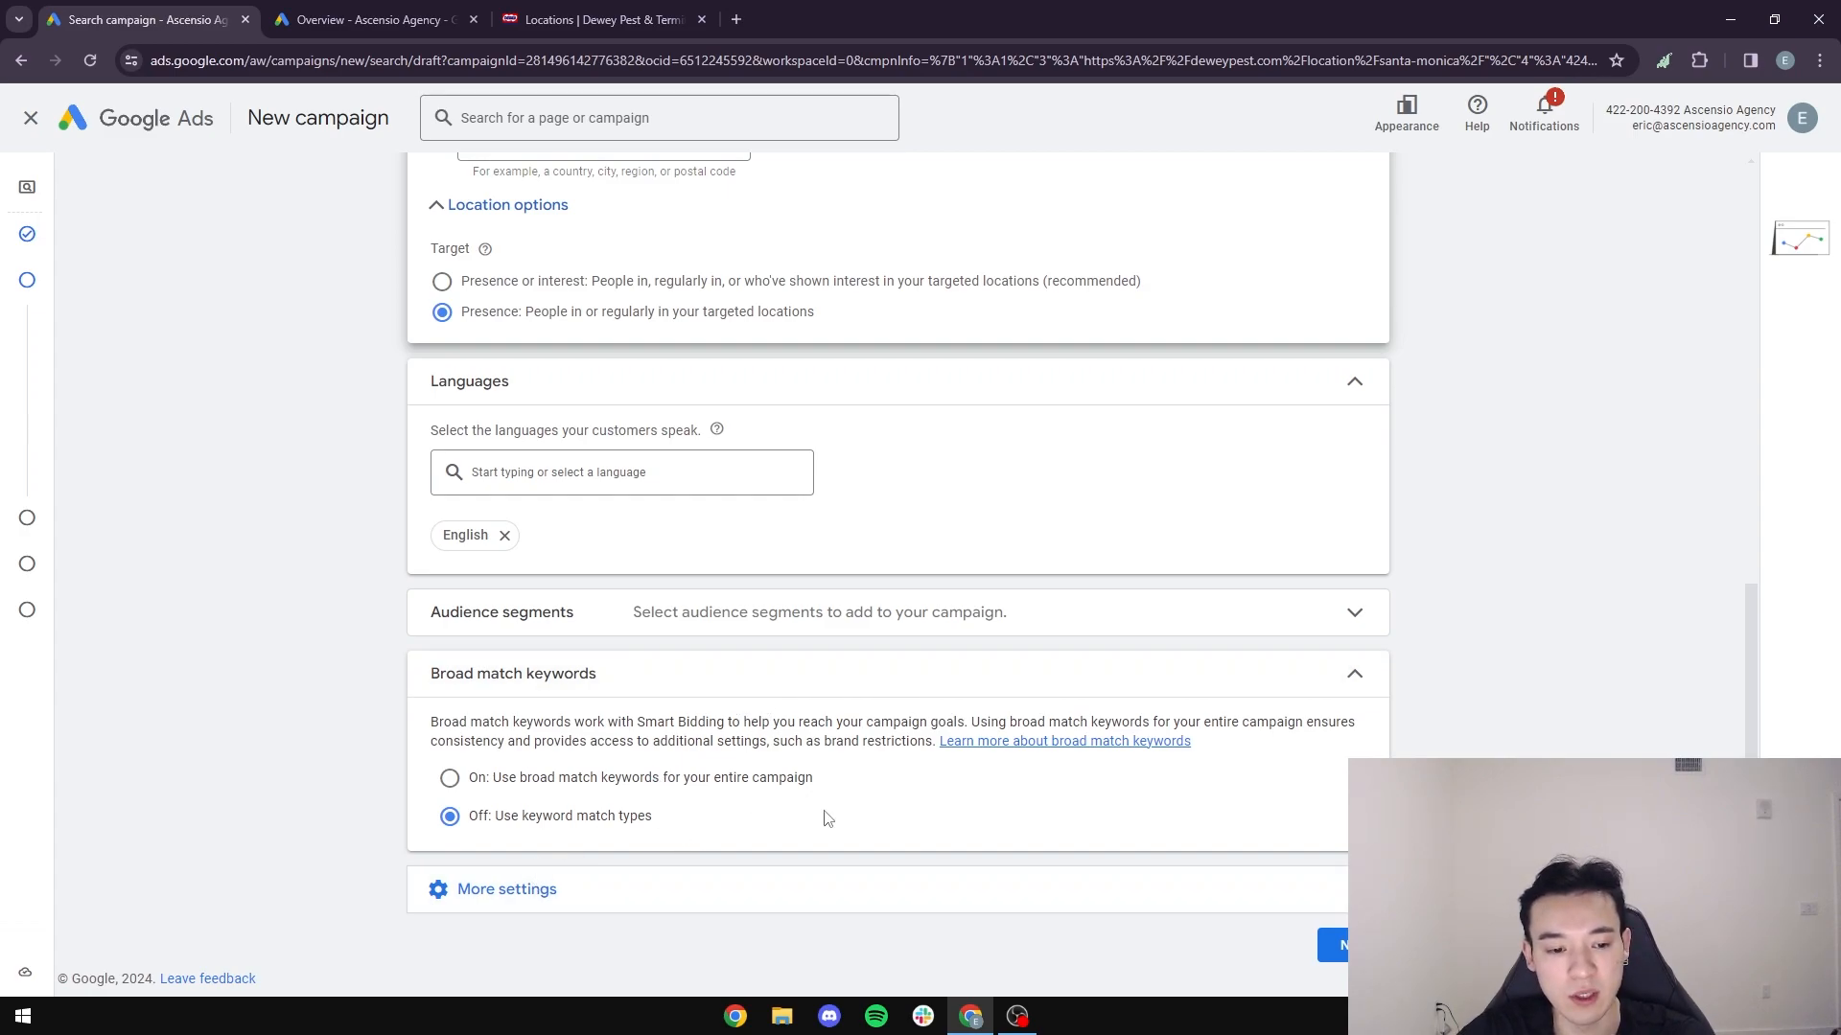
{"action": "left_click", "coordinate": [1335, 945]}
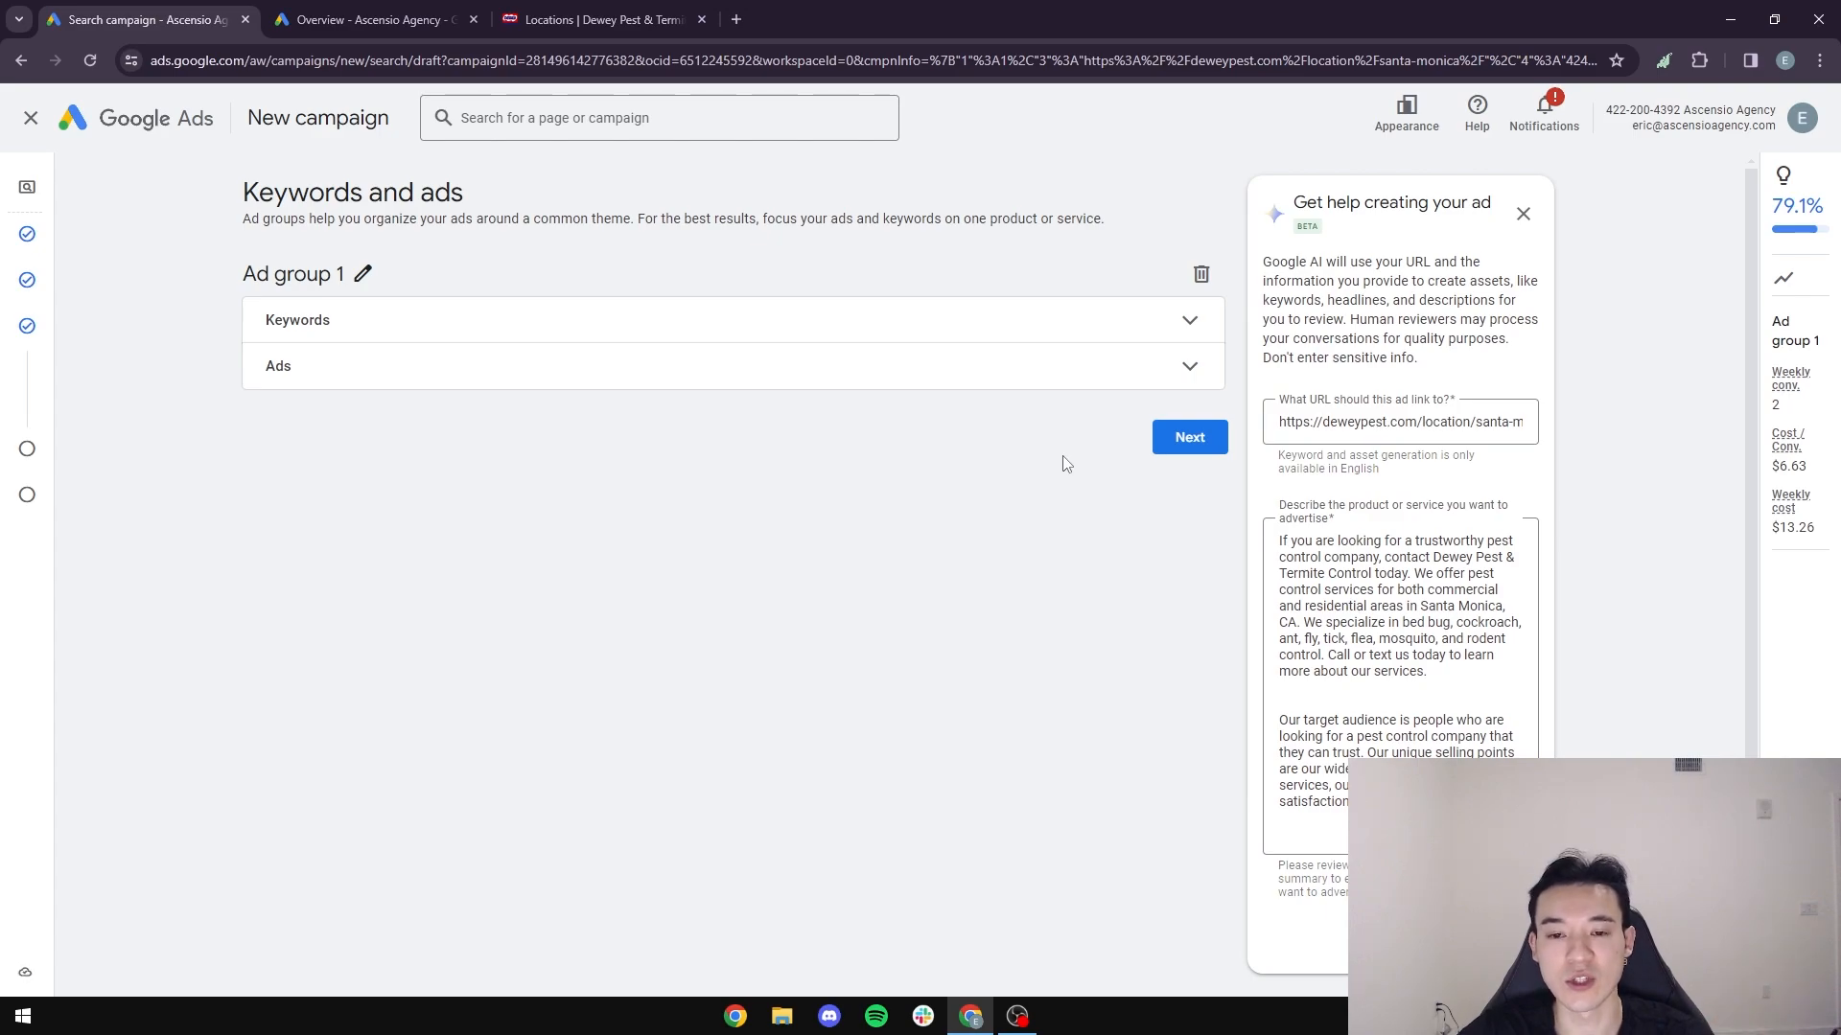
- Expand the Keywords and Ads sections of Ad group 1 and review the suggested keywords
{"action": "left_click", "coordinate": [1187, 322]}
{"action": "left_click", "coordinate": [906, 606]}
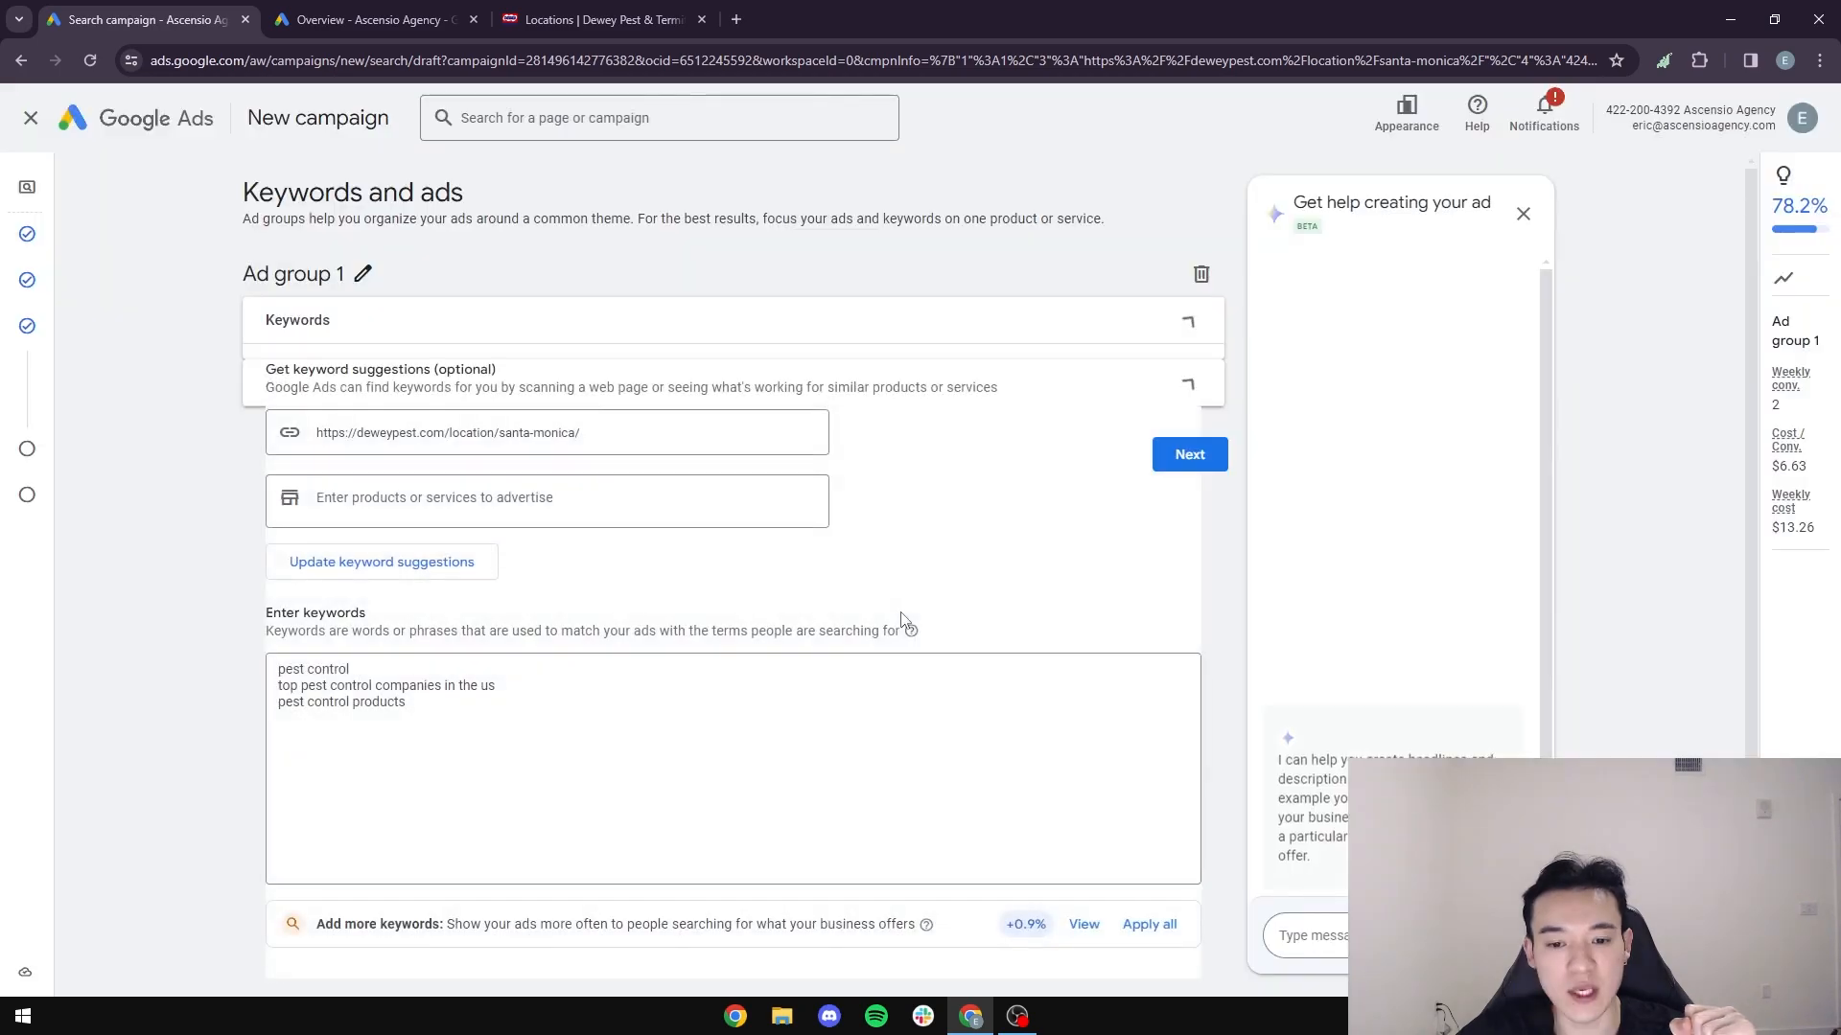
{"action": "scroll", "coordinate": [413, 717], "scroll_direction": "down", "scroll_amount": 1}
{"action": "scroll", "coordinate": [412, 716], "scroll_direction": "down", "scroll_amount": 1}
{"action": "left_click", "coordinate": [448, 546]}
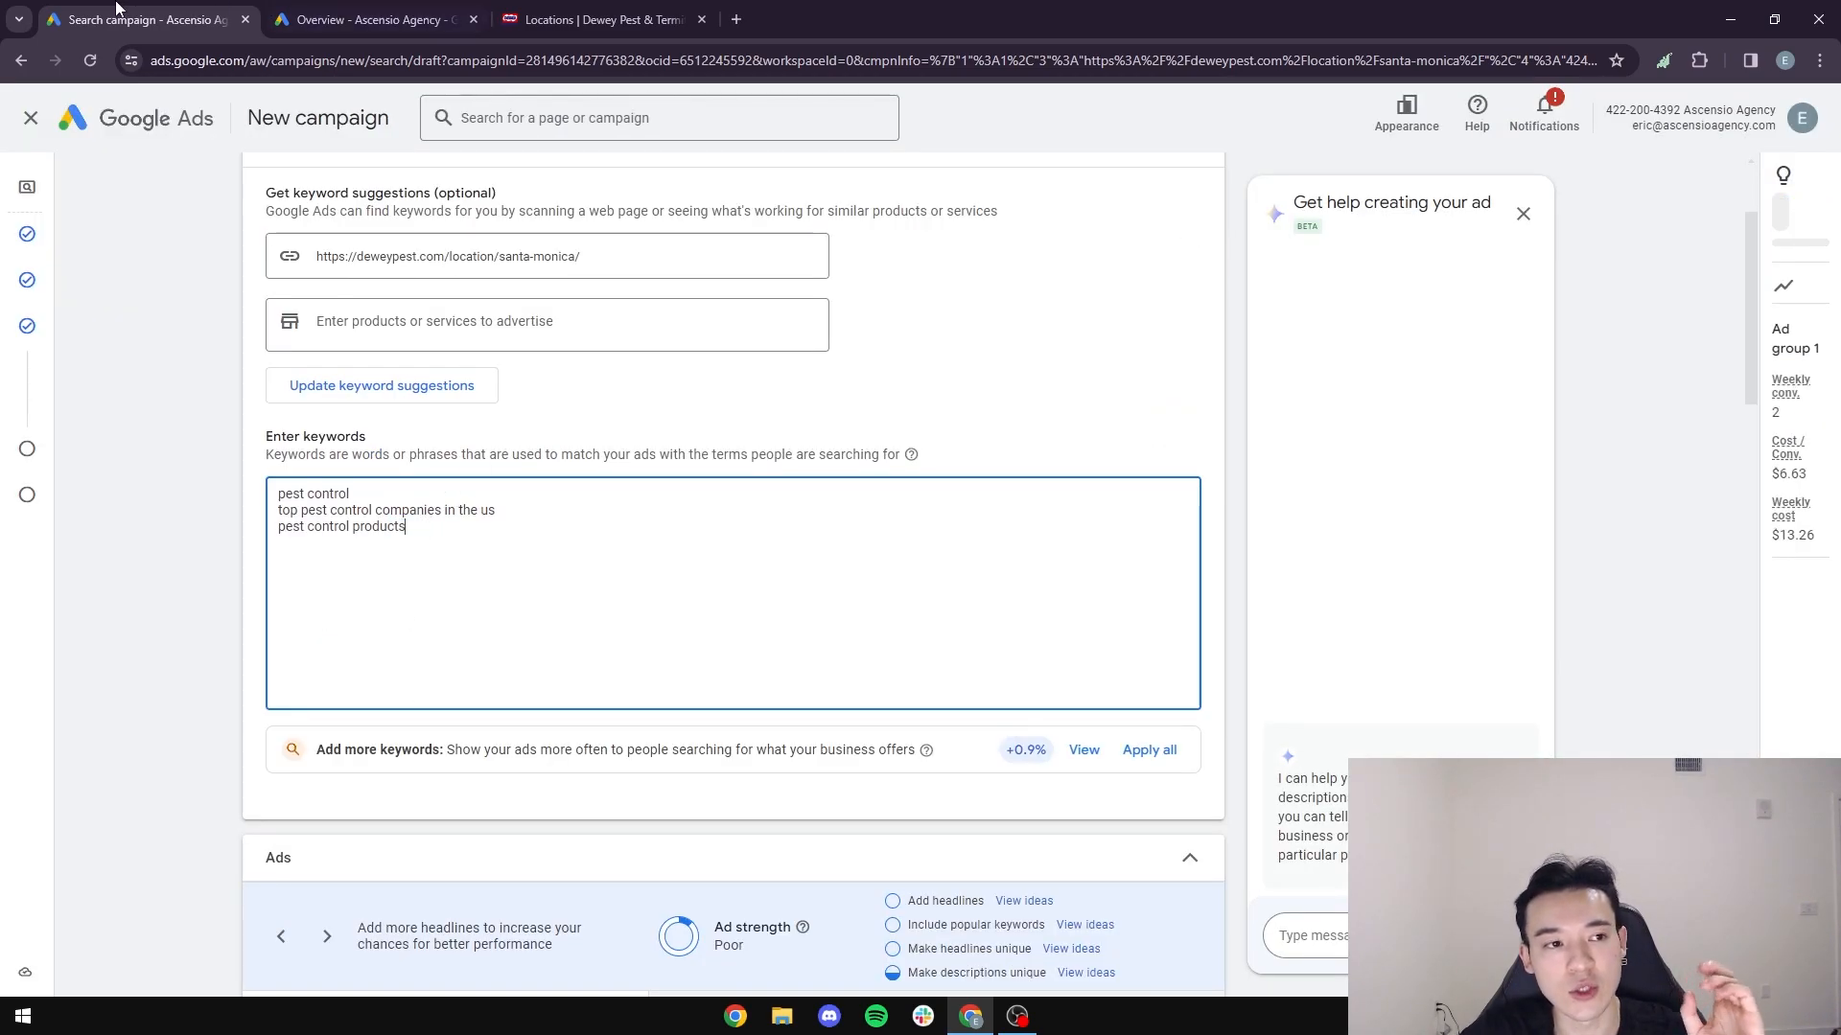
- Open Keyword Planner from the account overview and start discovering new keywords from products or services
{"action": "left_click", "coordinate": [341, 23]}
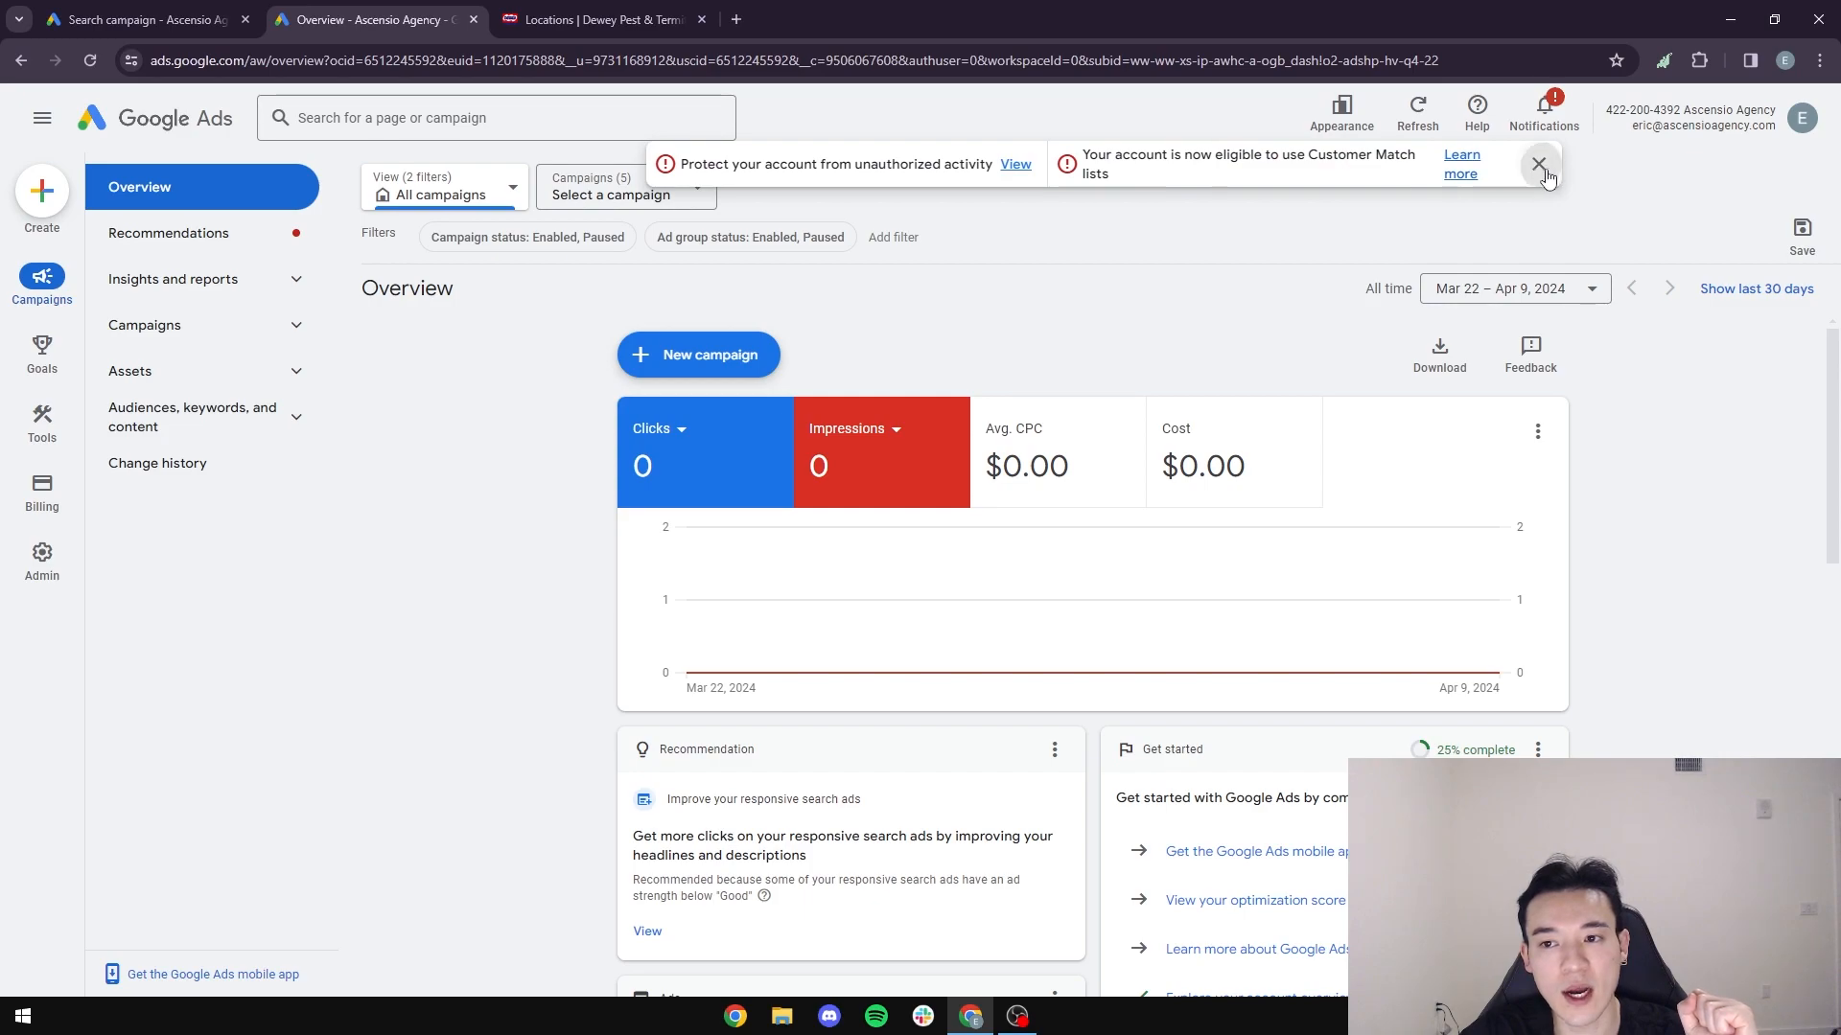
{"action": "mouse_move", "coordinate": [54, 441]}
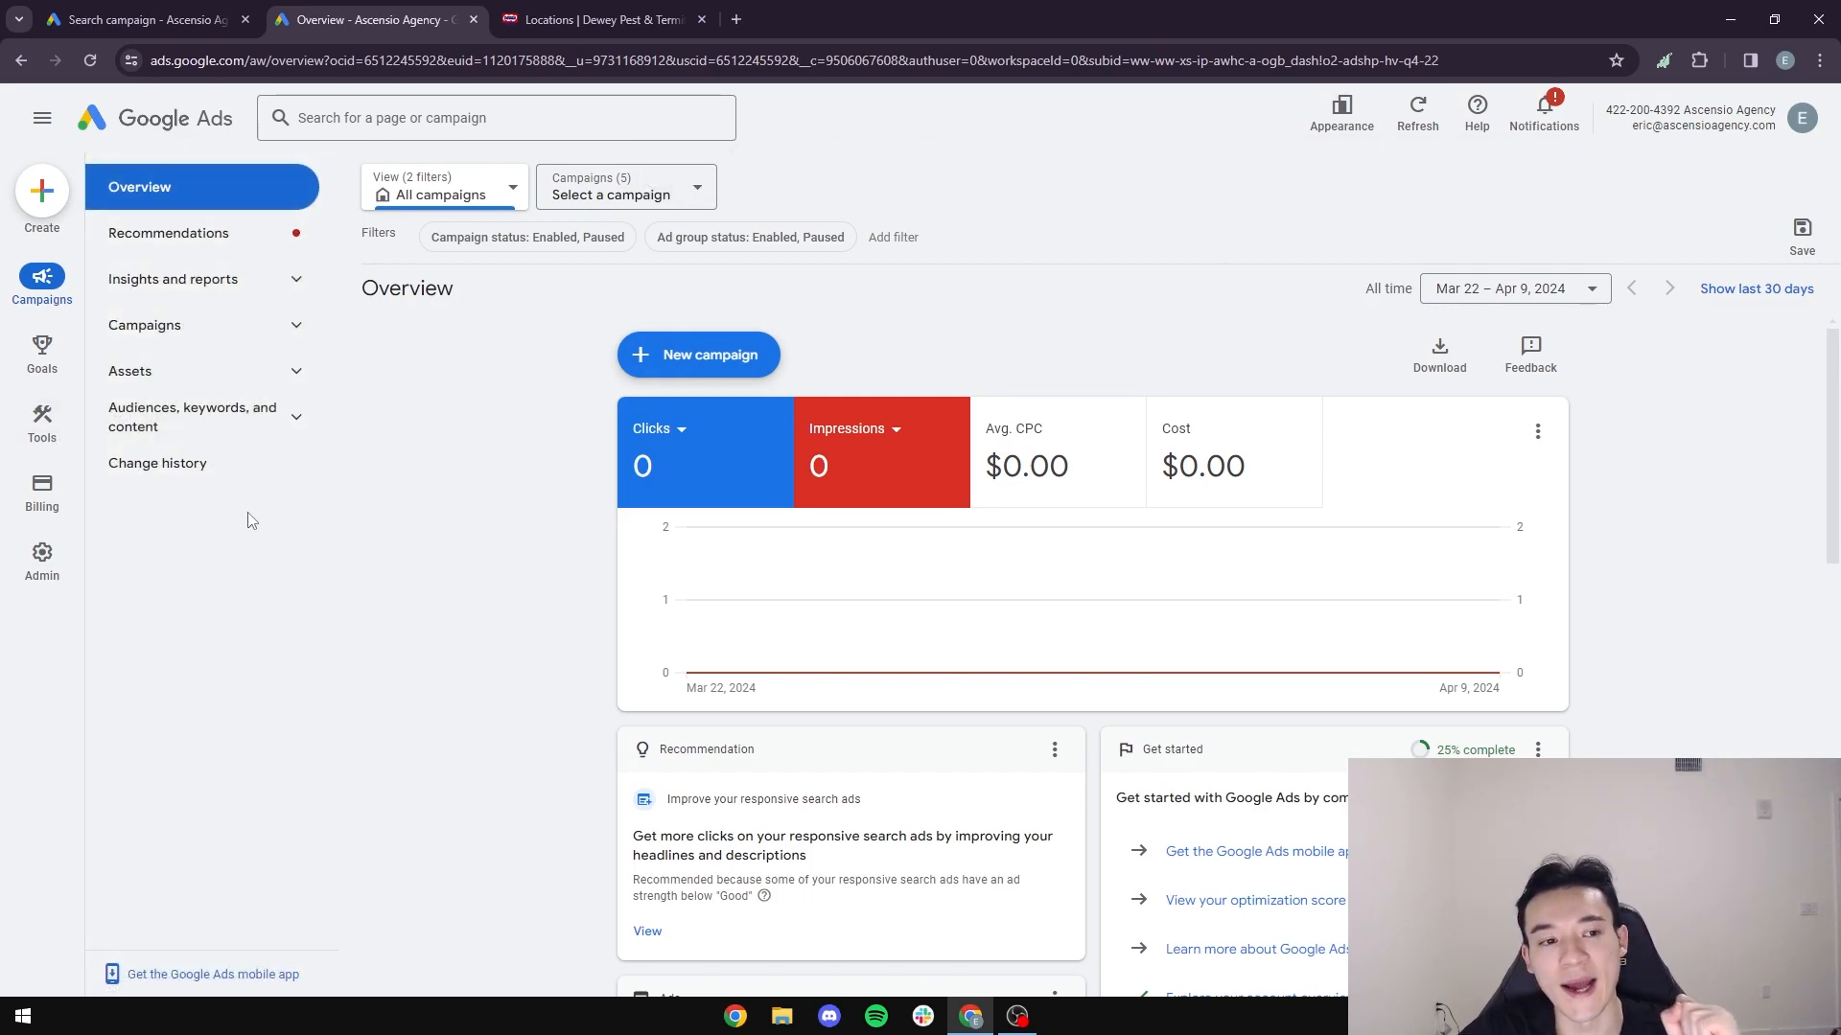
{"action": "left_click", "coordinate": [57, 420]}
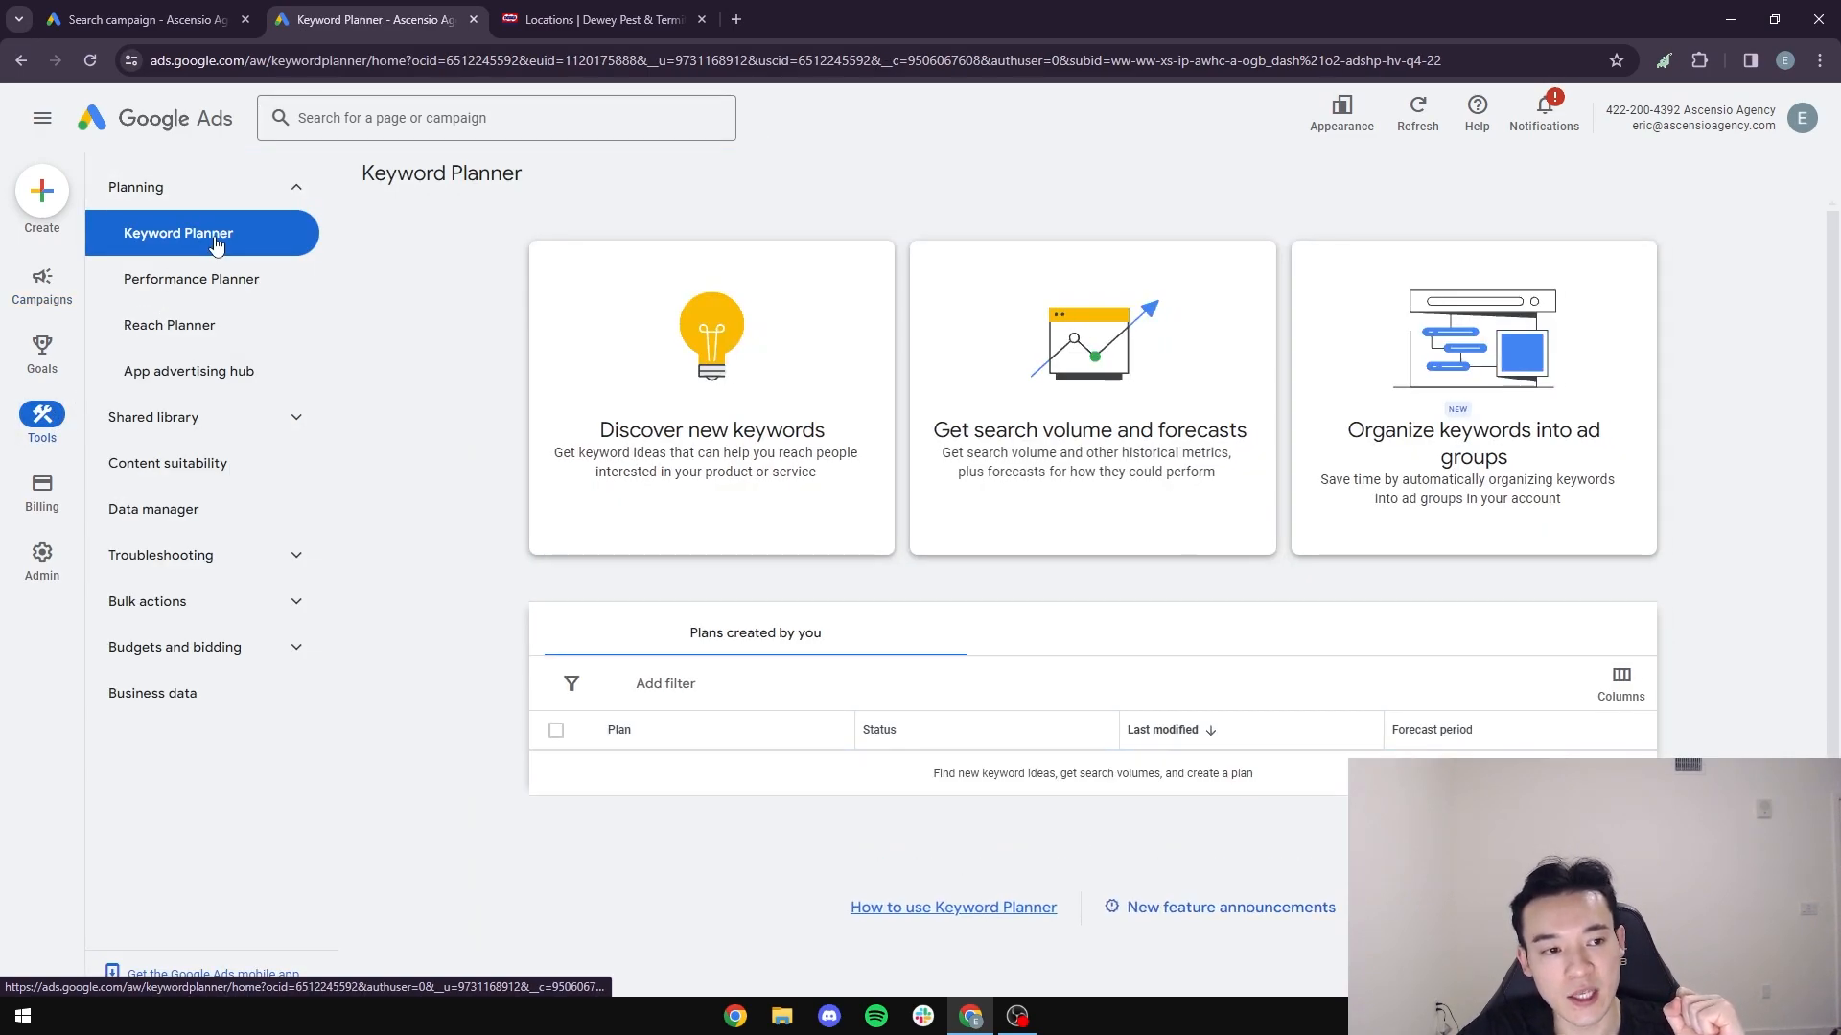
{"action": "left_click", "coordinate": [726, 528]}
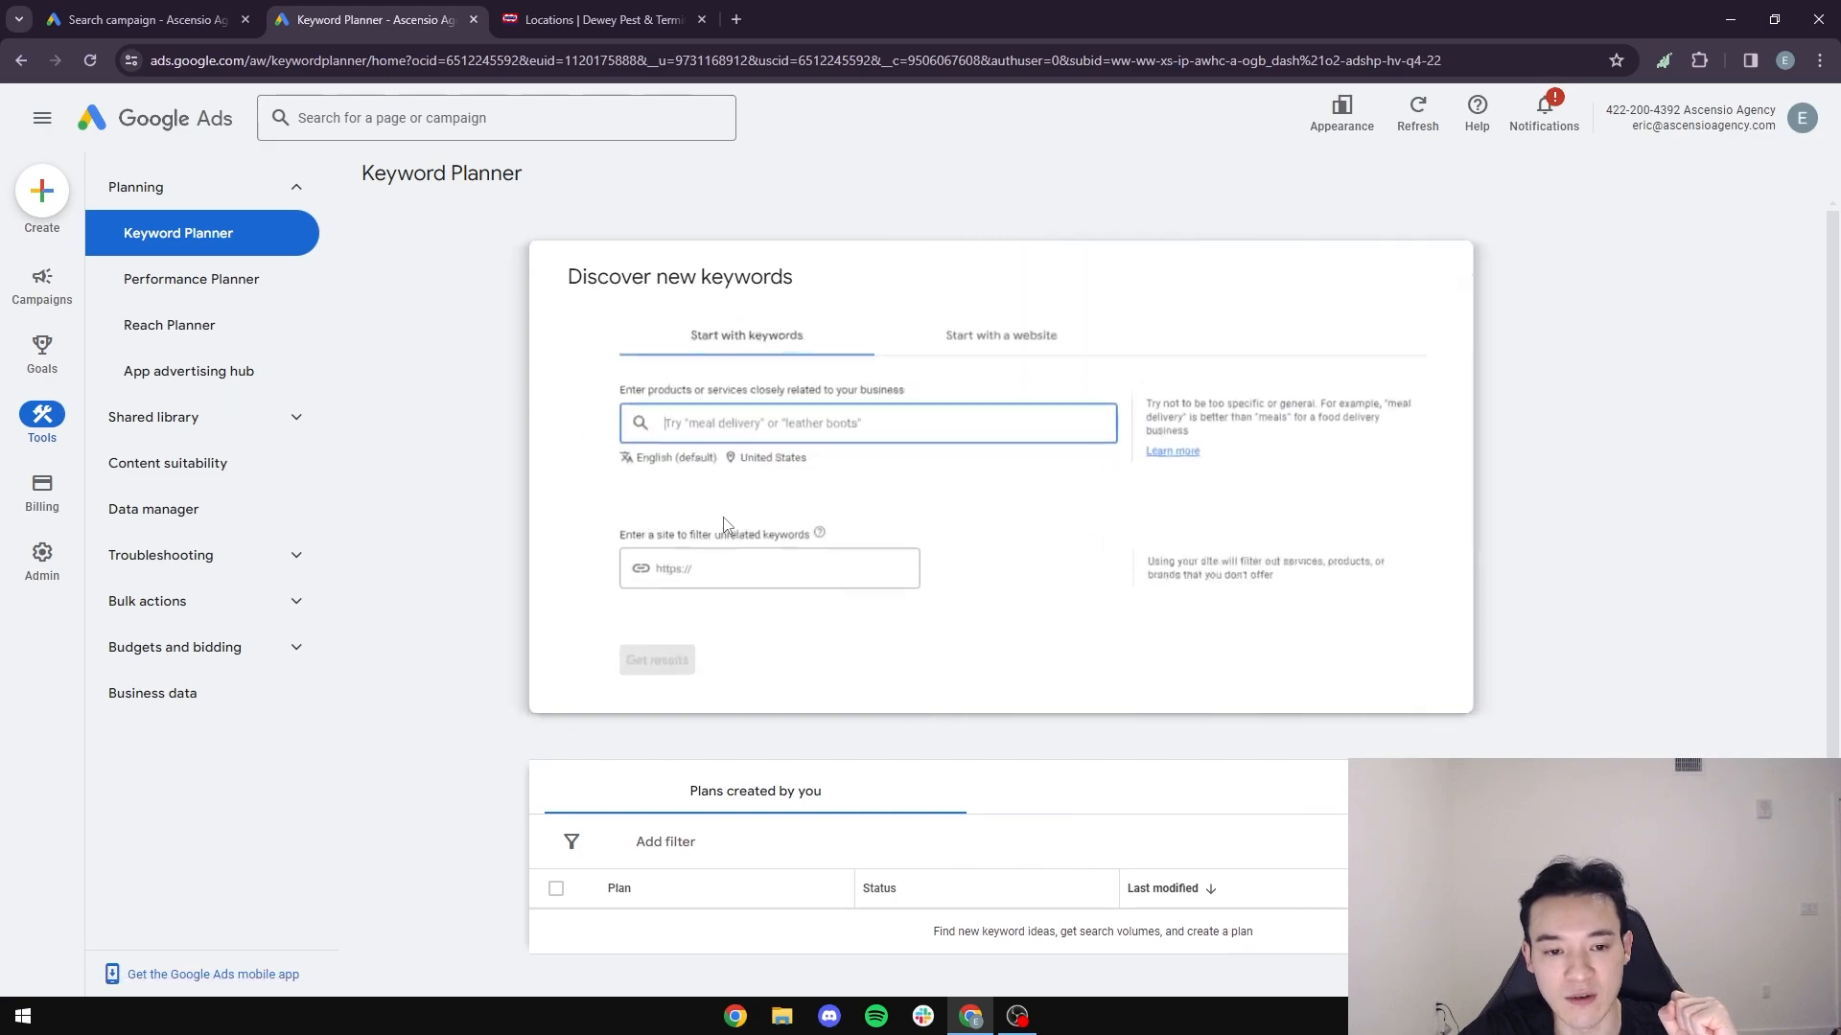
- Check the campaign's suggested keywords, and enter "pest control near me" as the first seed keyword in Keyword Planner
{"action": "left_click", "coordinate": [144, 20]}
{"action": "left_click", "coordinate": [368, 490]}
{"action": "triple_click", "coordinate": [368, 490]}
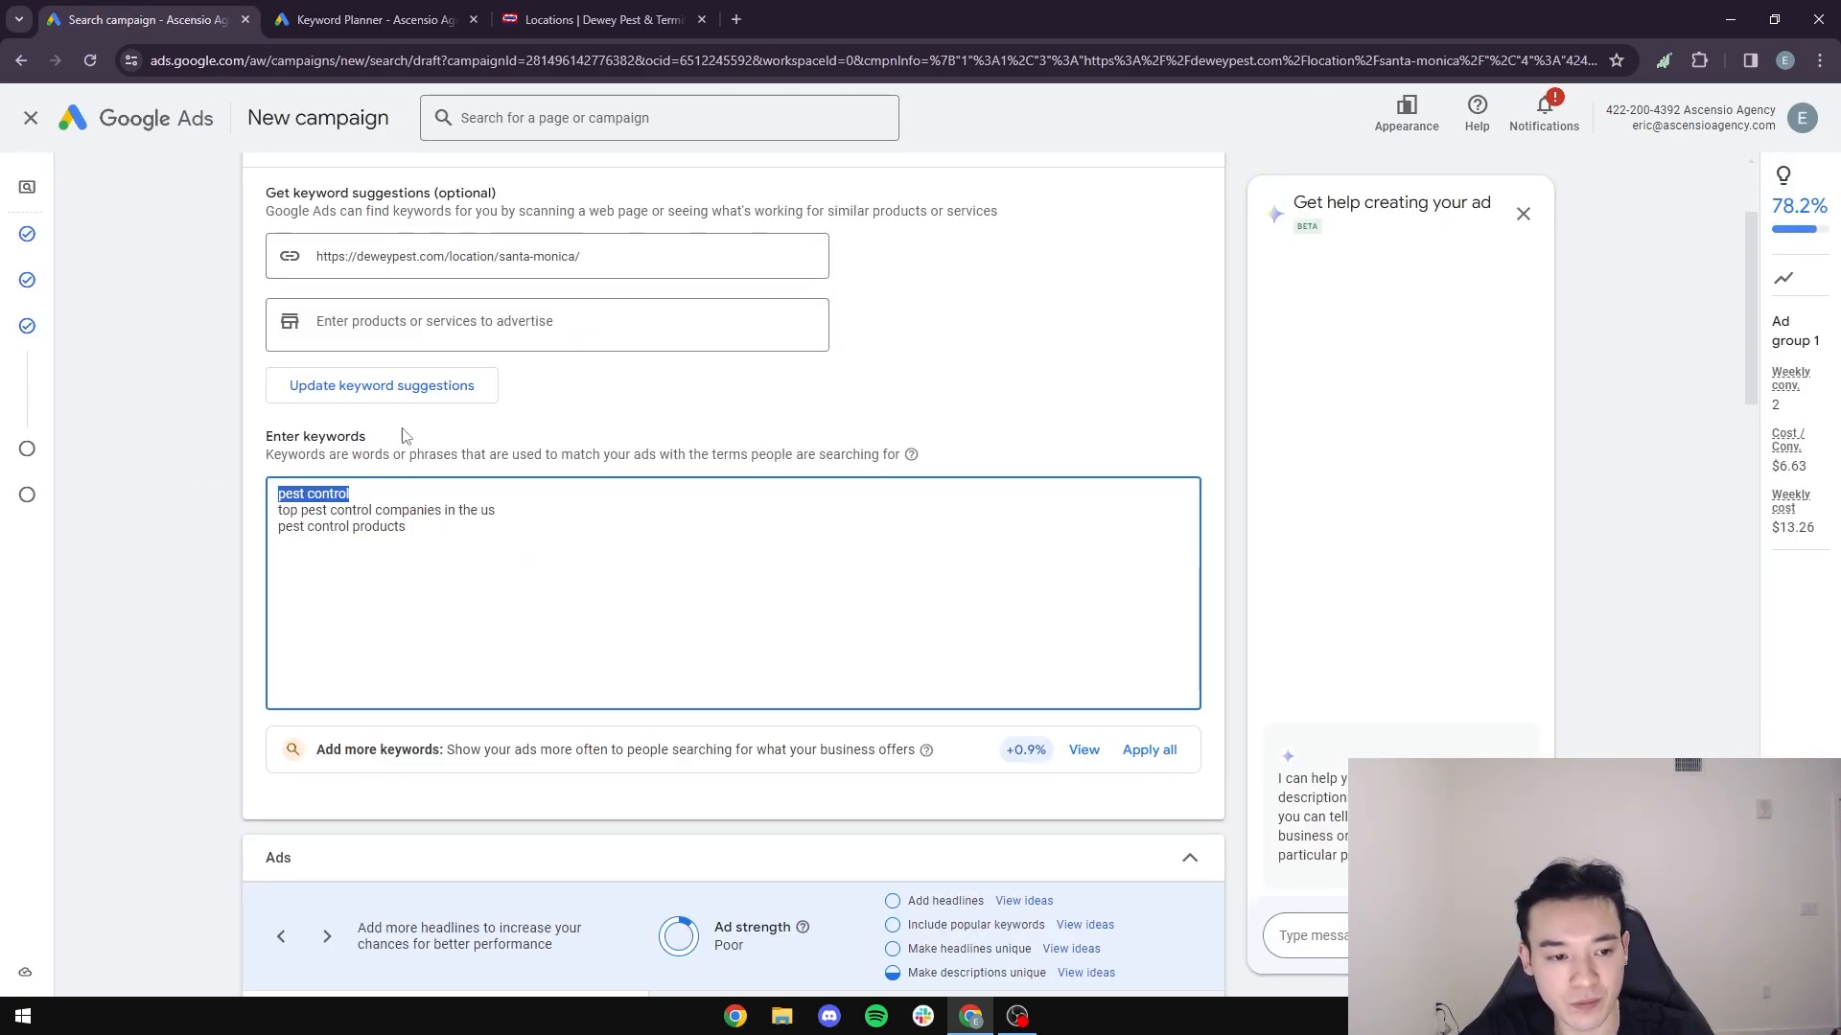
{"action": "left_click", "coordinate": [374, 19]}
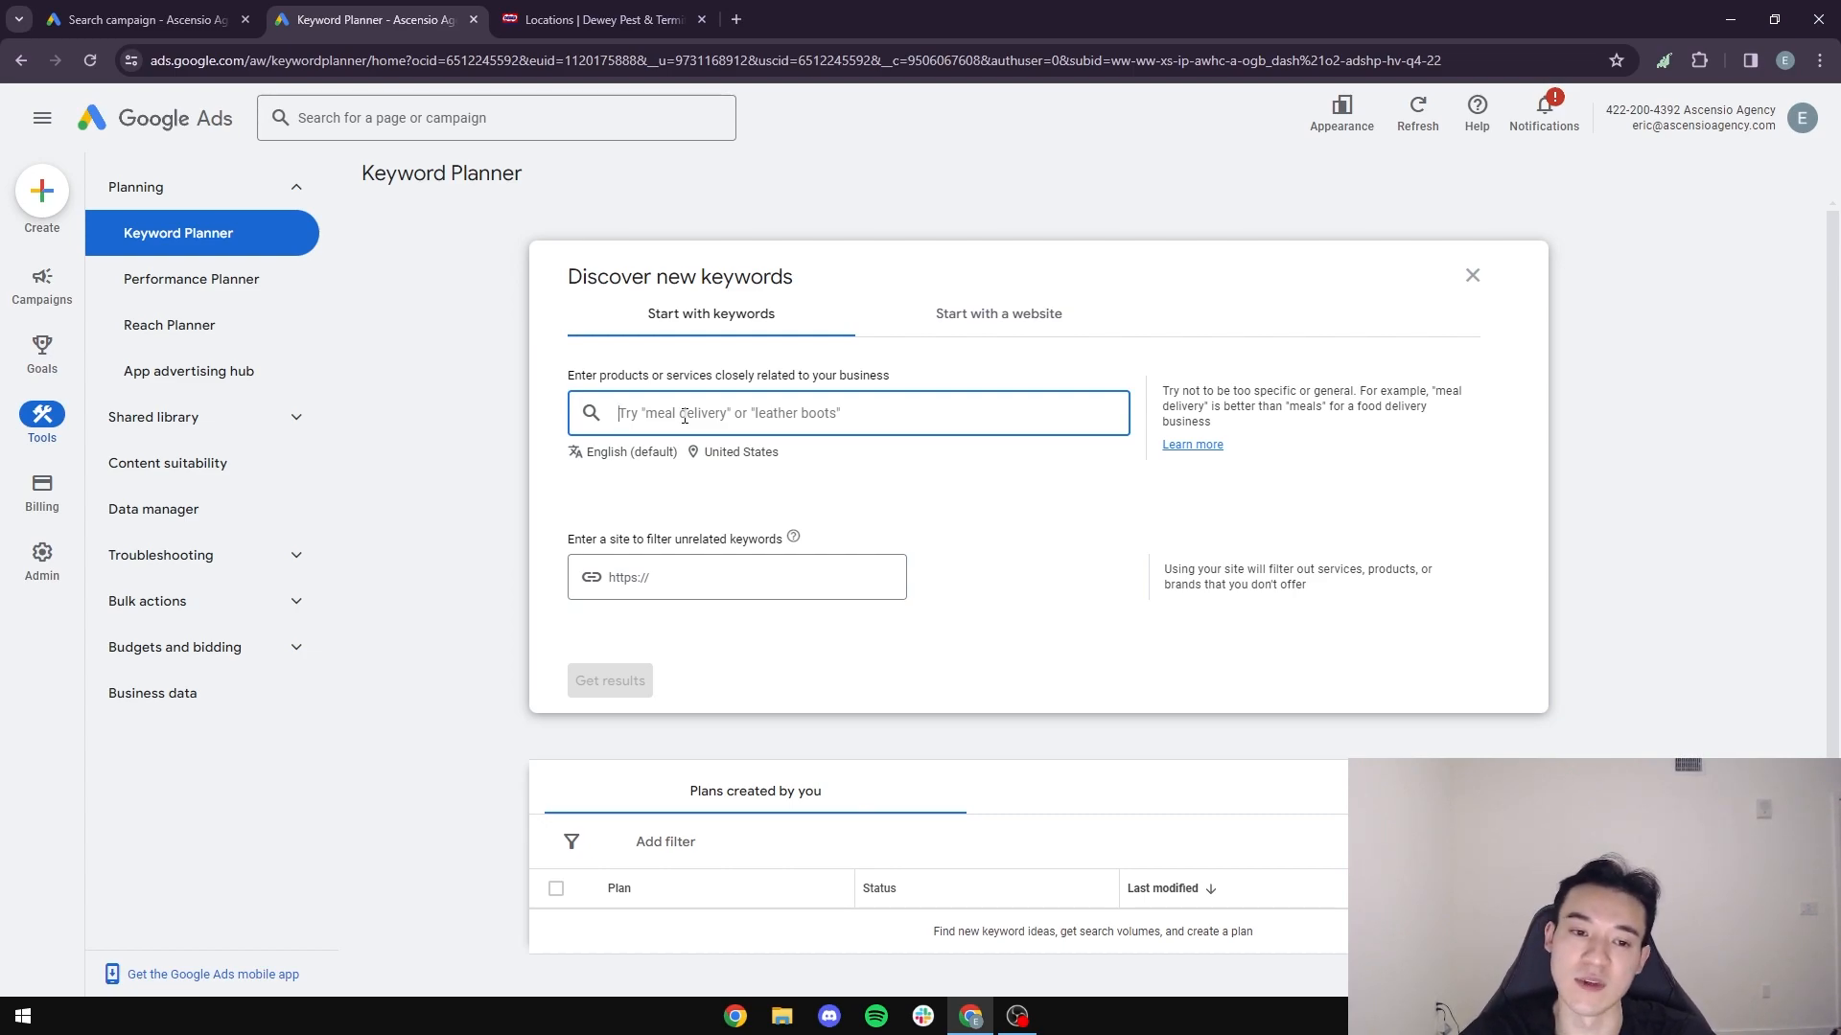
{"action": "type", "text": "pest control near me"}
{"action": "key", "text": "Return"}
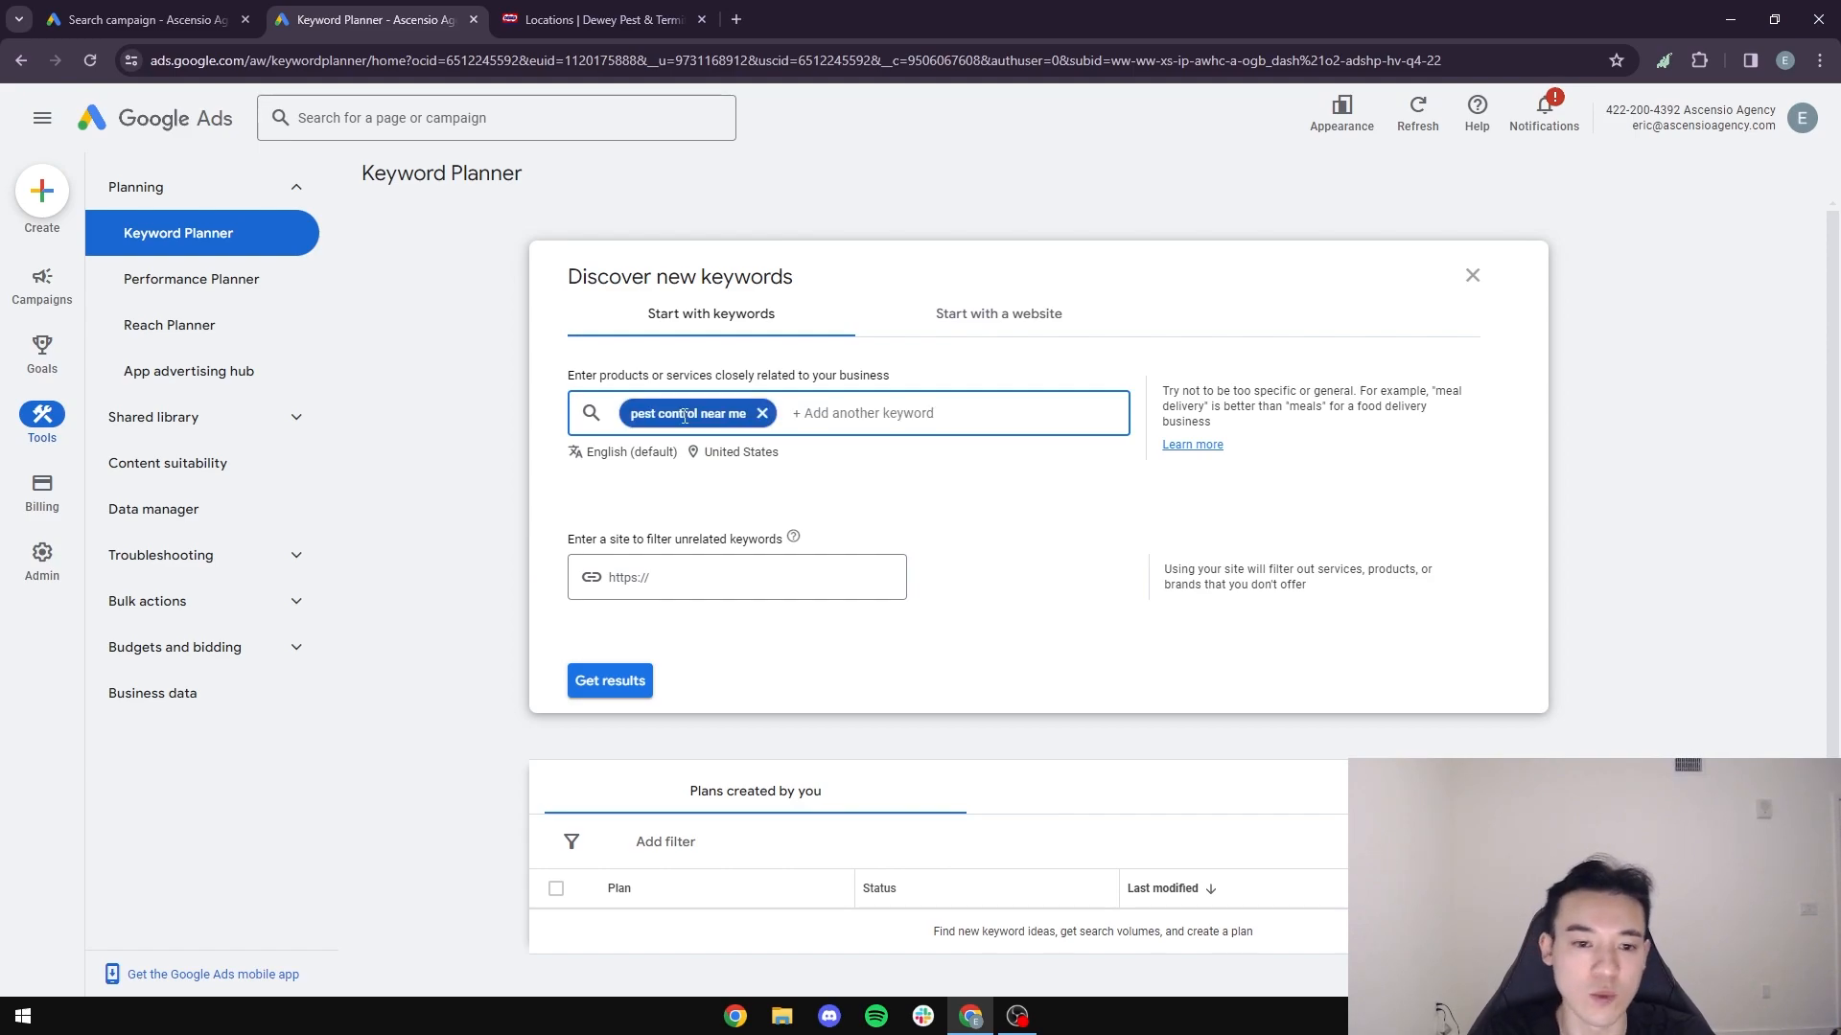
- Add the seed keywords "local pest control near me" and "best pest control near me" in Keyword Planner
{"action": "left_click", "coordinate": [255, 19]}
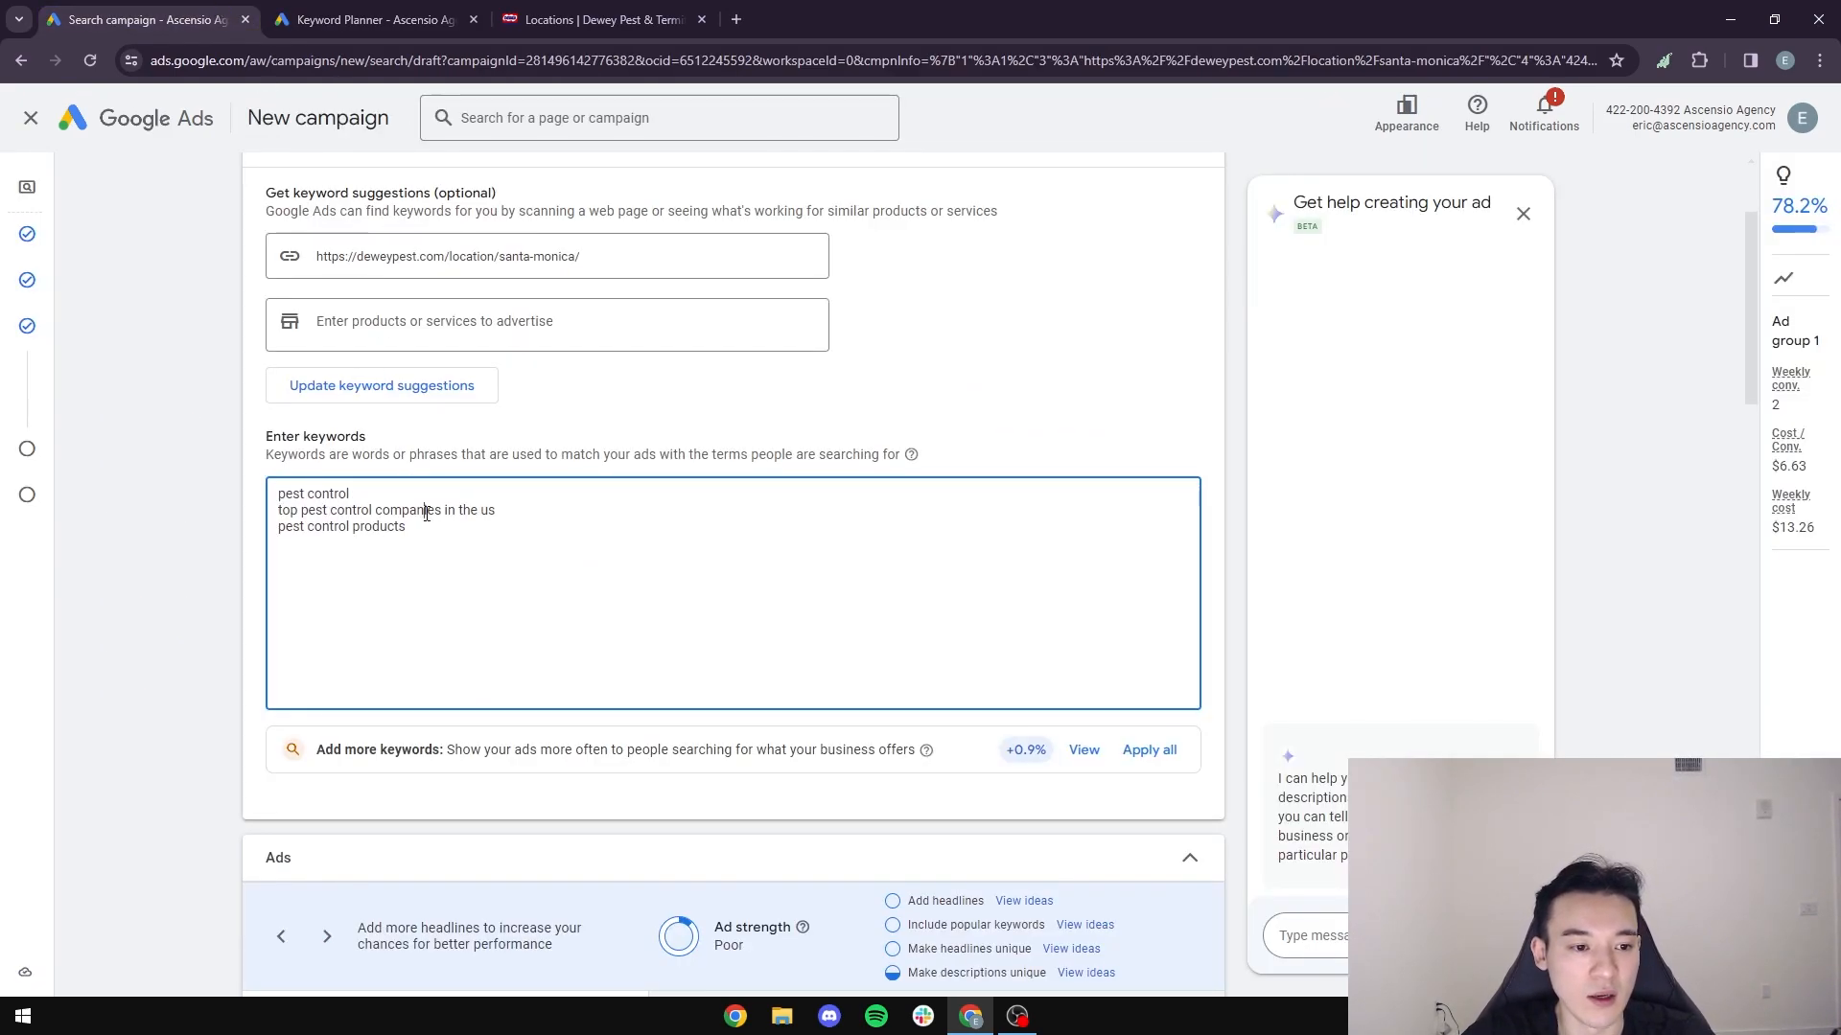
{"action": "key", "text": "ctrl+Tab"}
{"action": "type", "text": "local"}
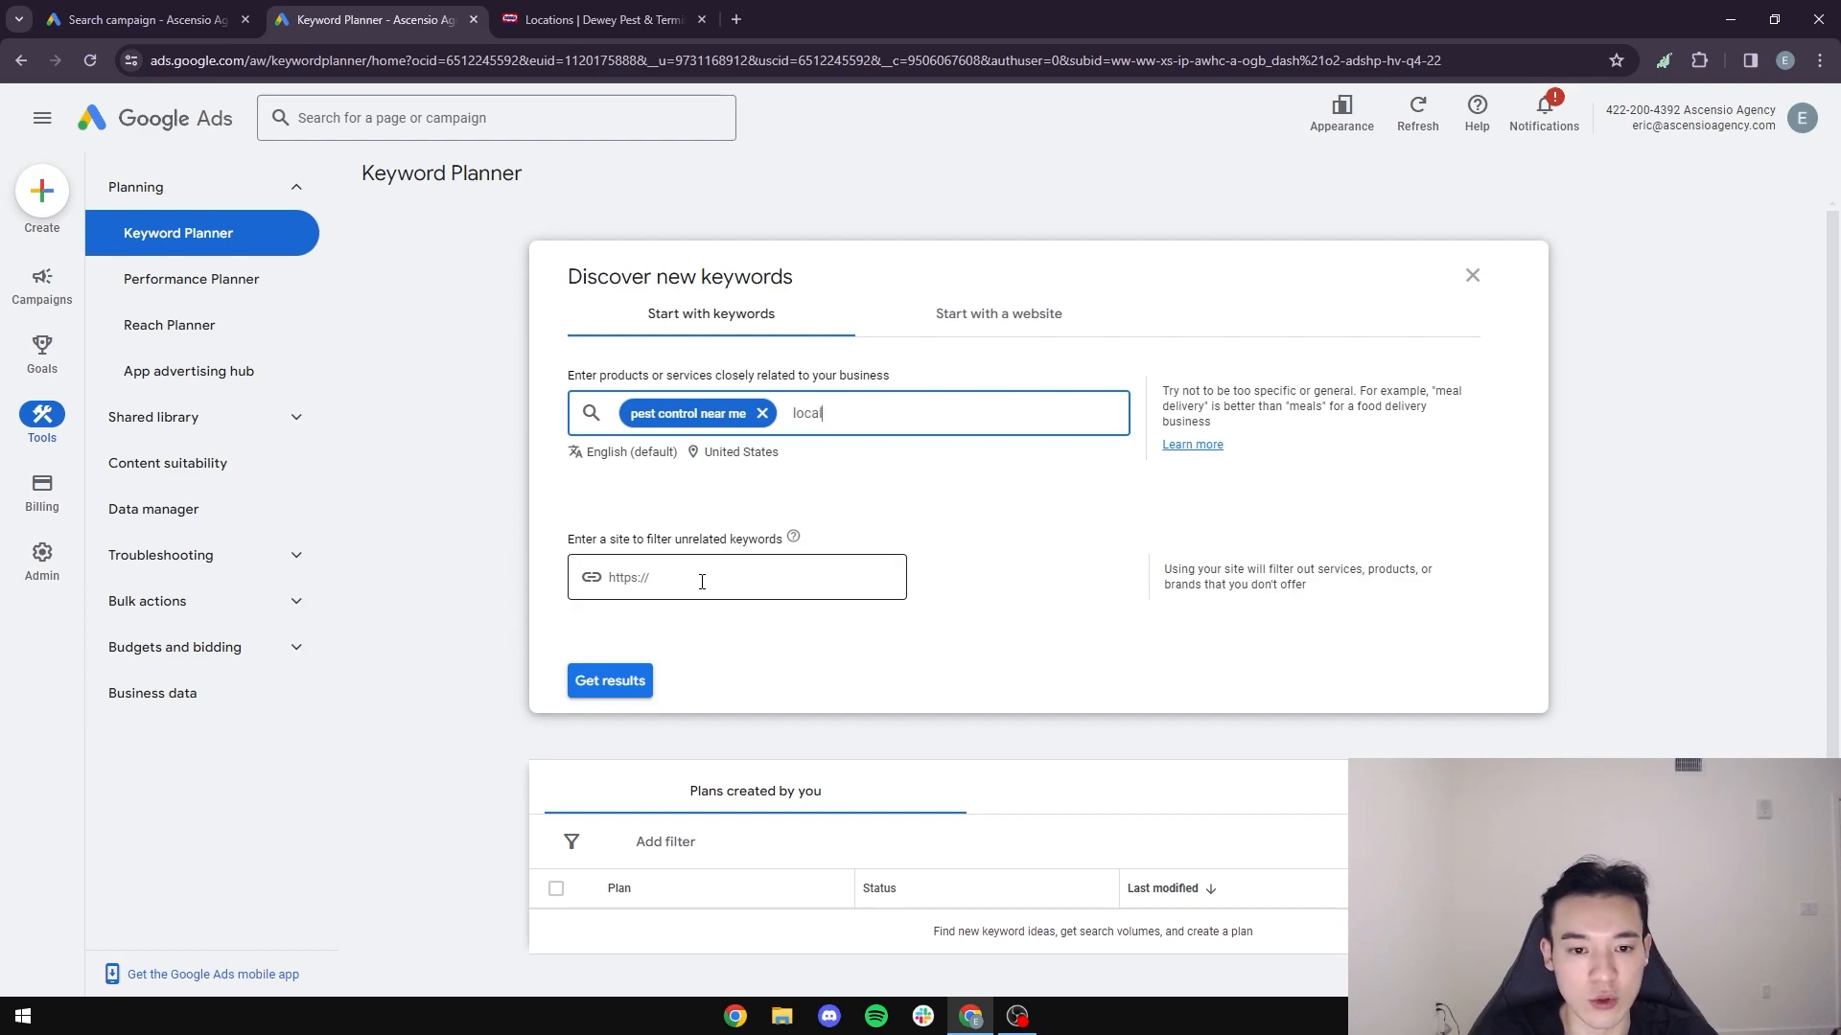
{"action": "type", "text": " pest control near me"}
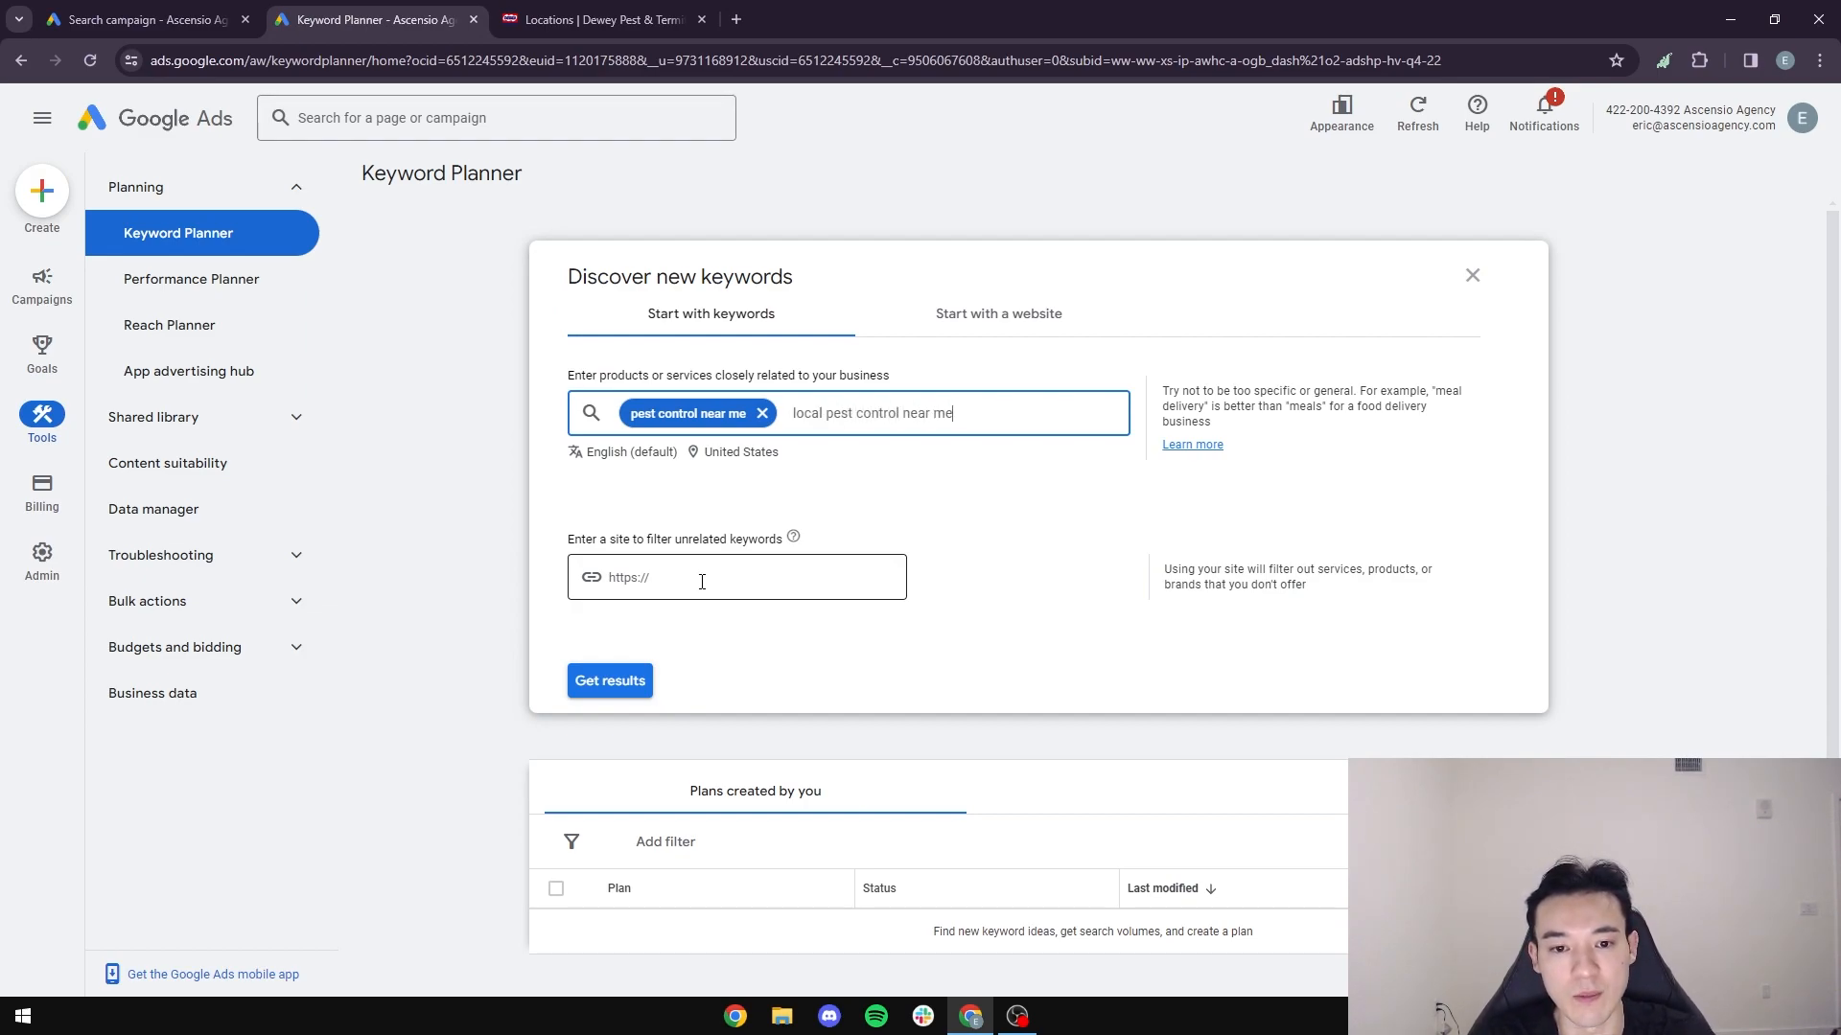
{"action": "key", "text": "Return"}
{"action": "type", "text": "best "}
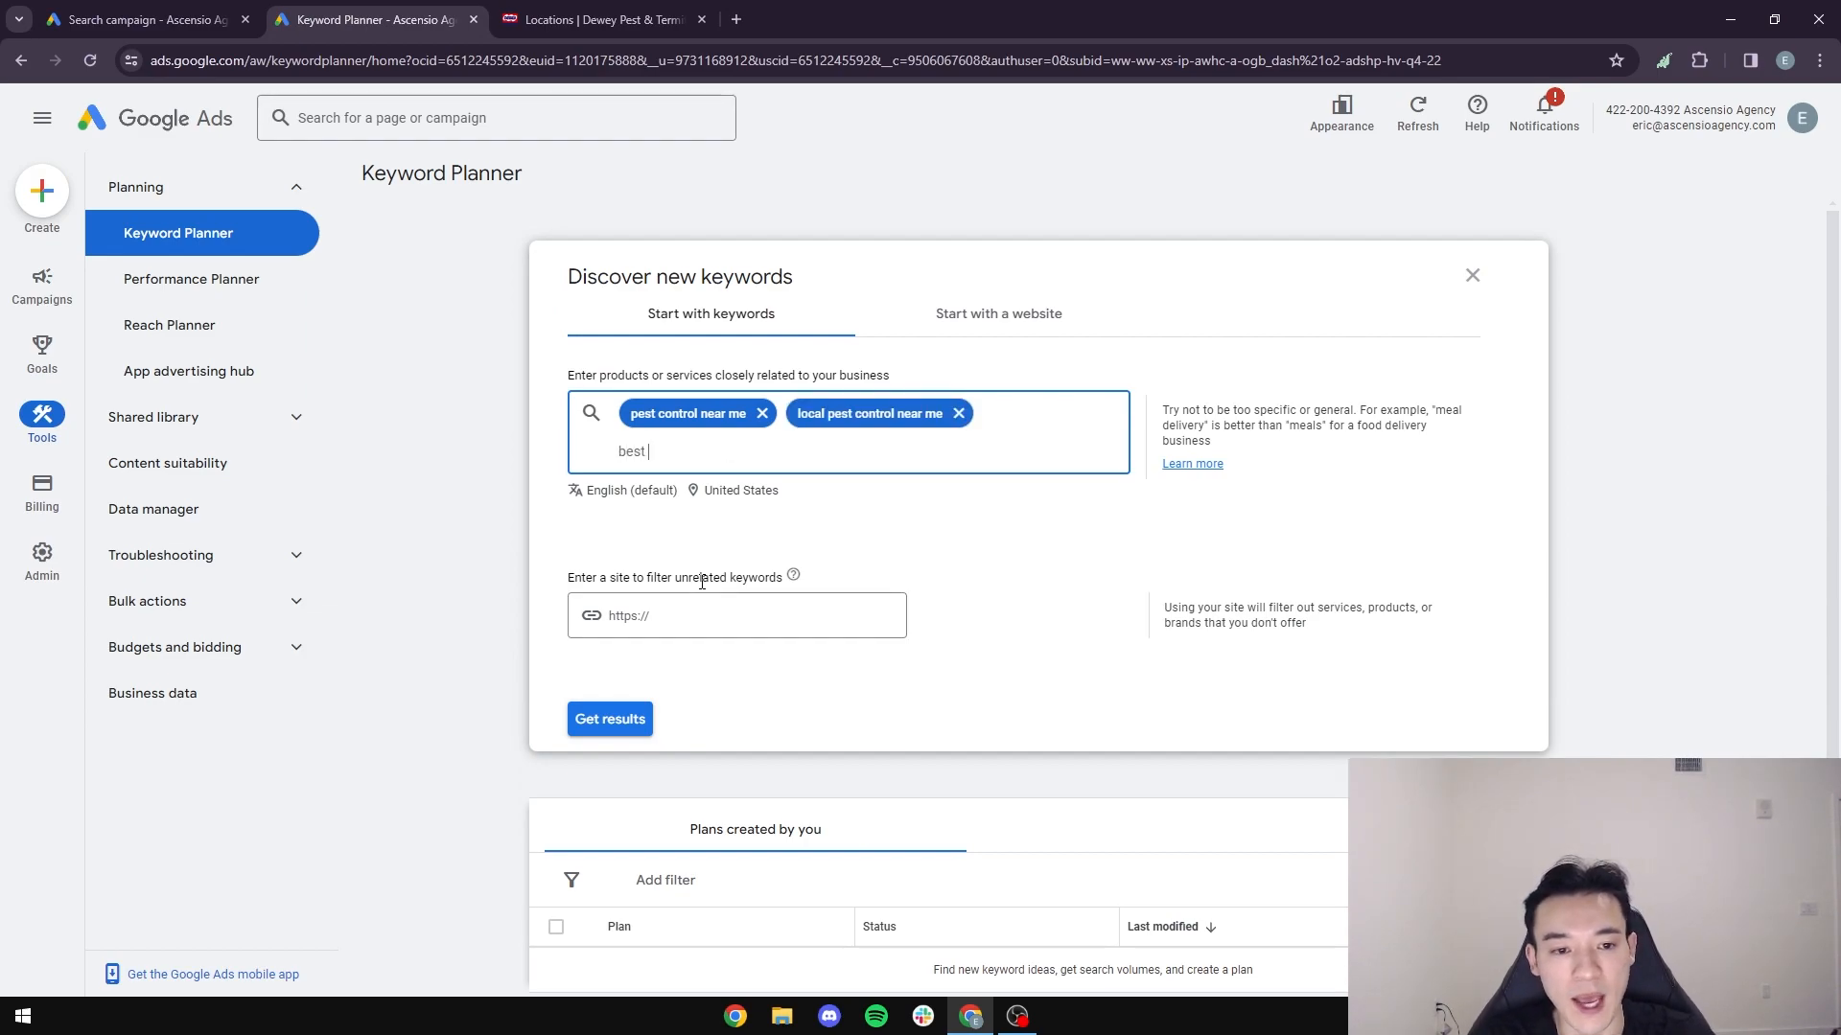
{"action": "type", "text": "pestrcontrol"}
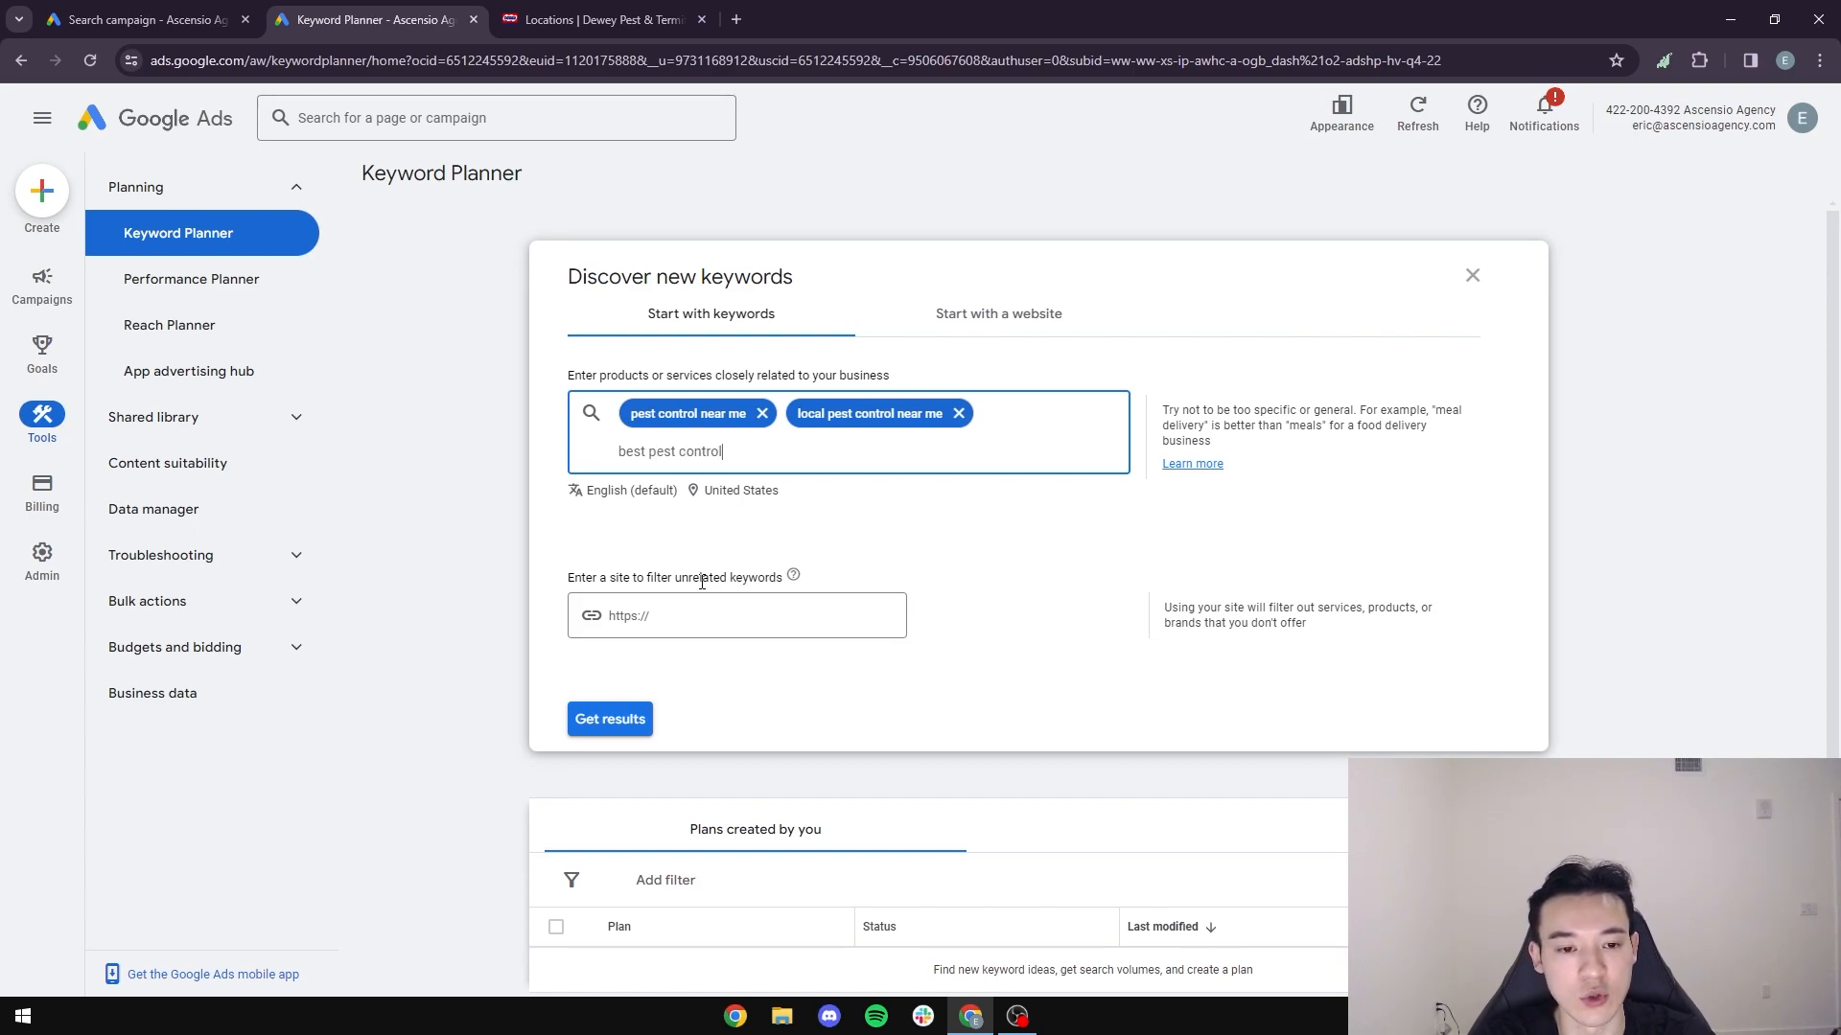
{"action": "type", "text": " near me"}
{"action": "key", "text": "Return"}
- Add the seed keywords "affordable pest control near me" and "emergency pest control near me"
{"action": "type", "text": "affordab"}
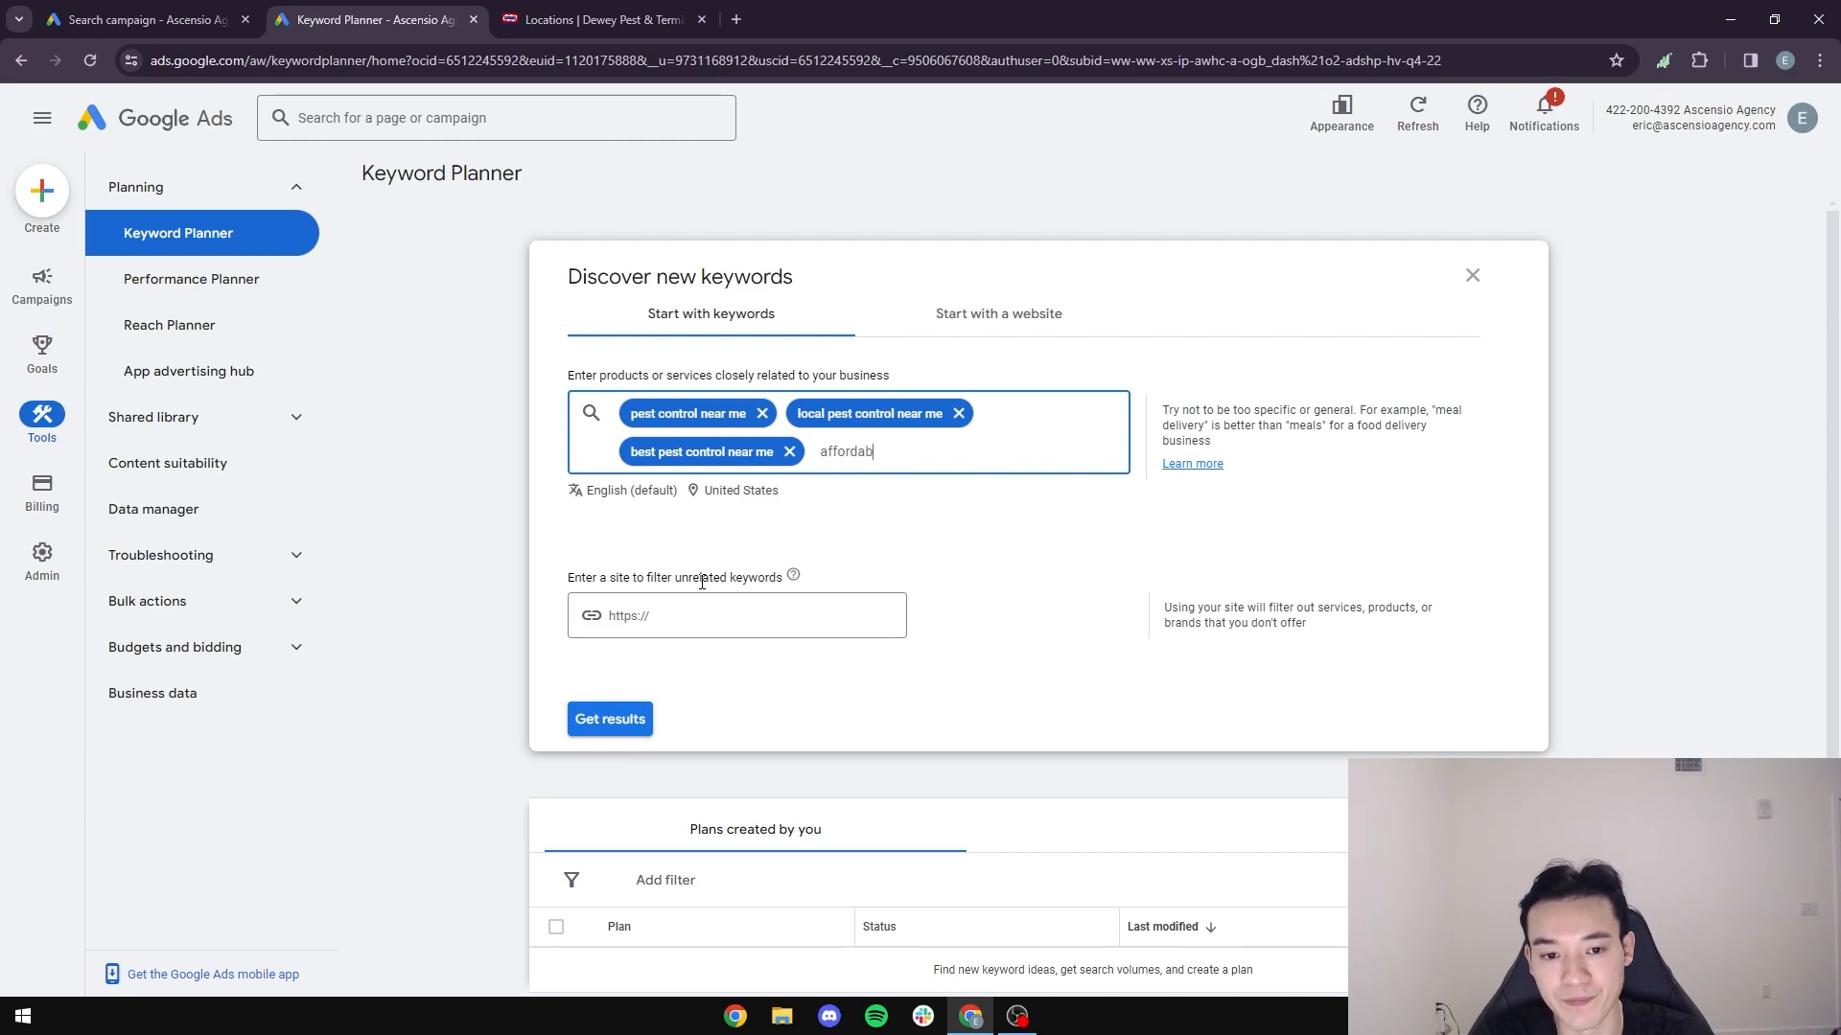
{"action": "type", "text": "le pest control ea"}
{"action": "type", "text": "ear me"}
{"action": "key", "text": "Return"}
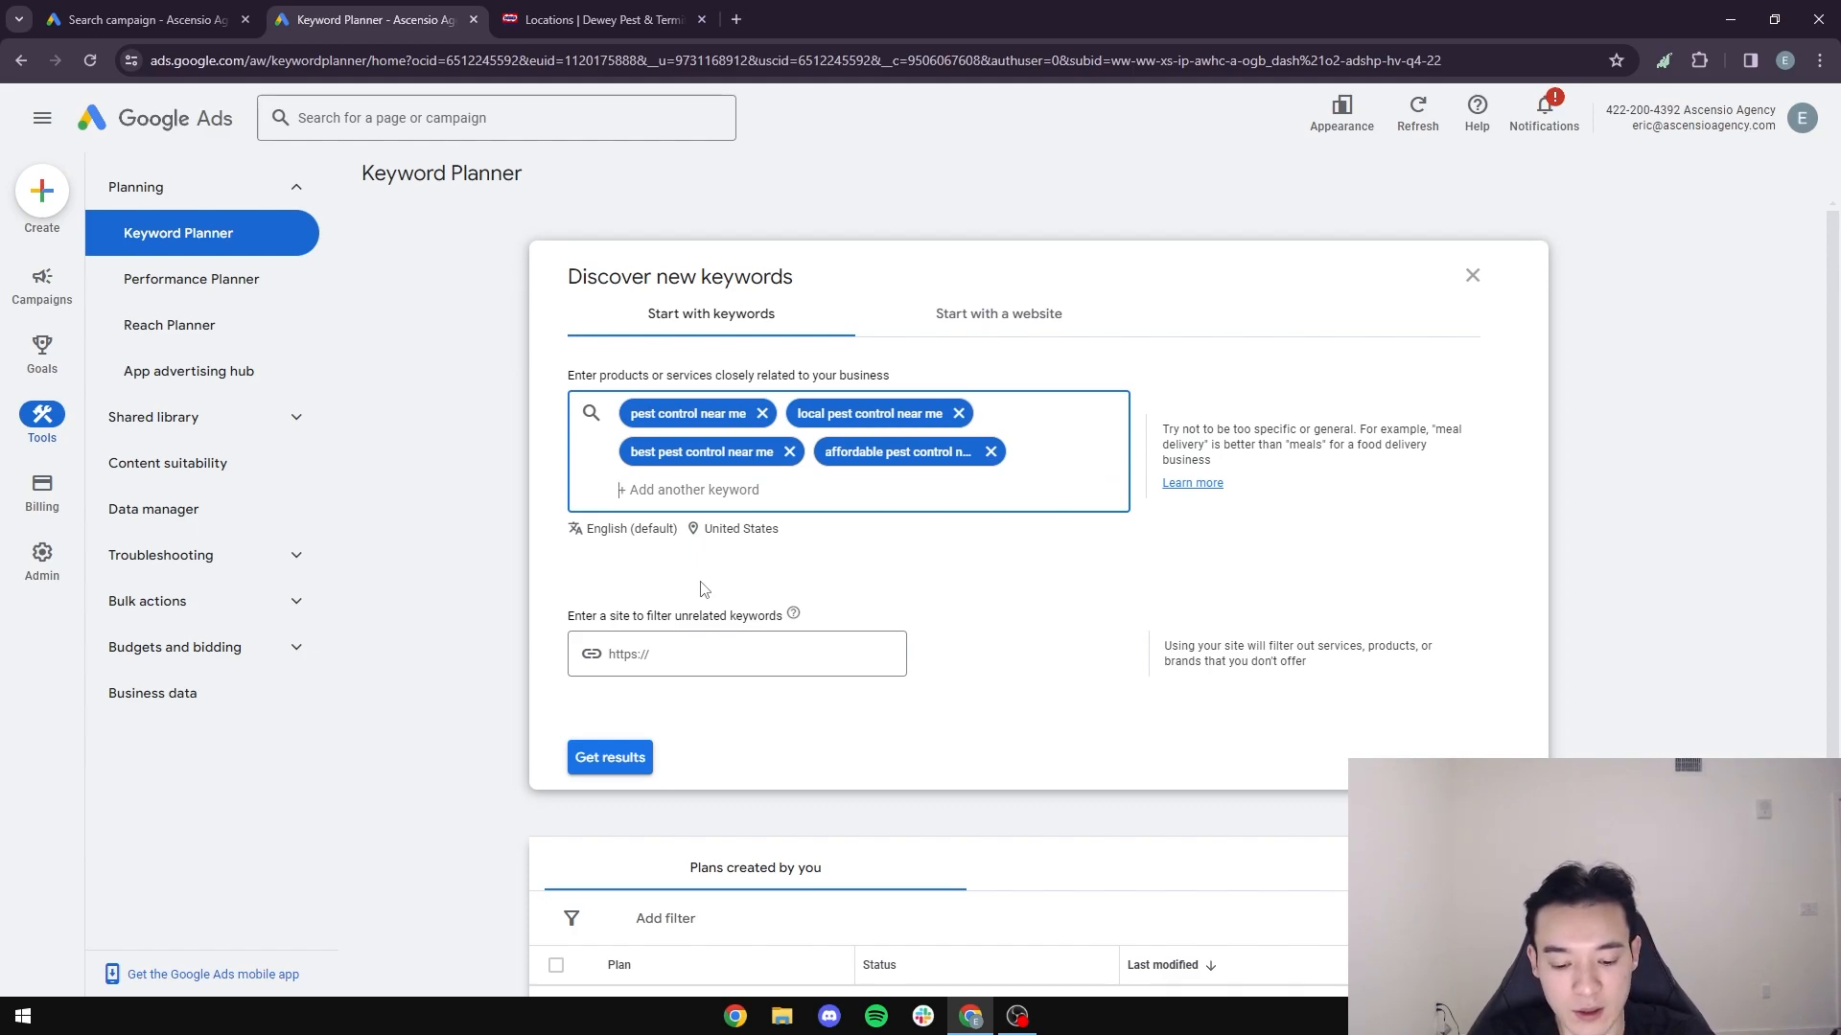
{"action": "type", "text": "emergen"}
{"action": "type", "text": "cy pesntr"}
{"action": "type", "text": "t control near me"}
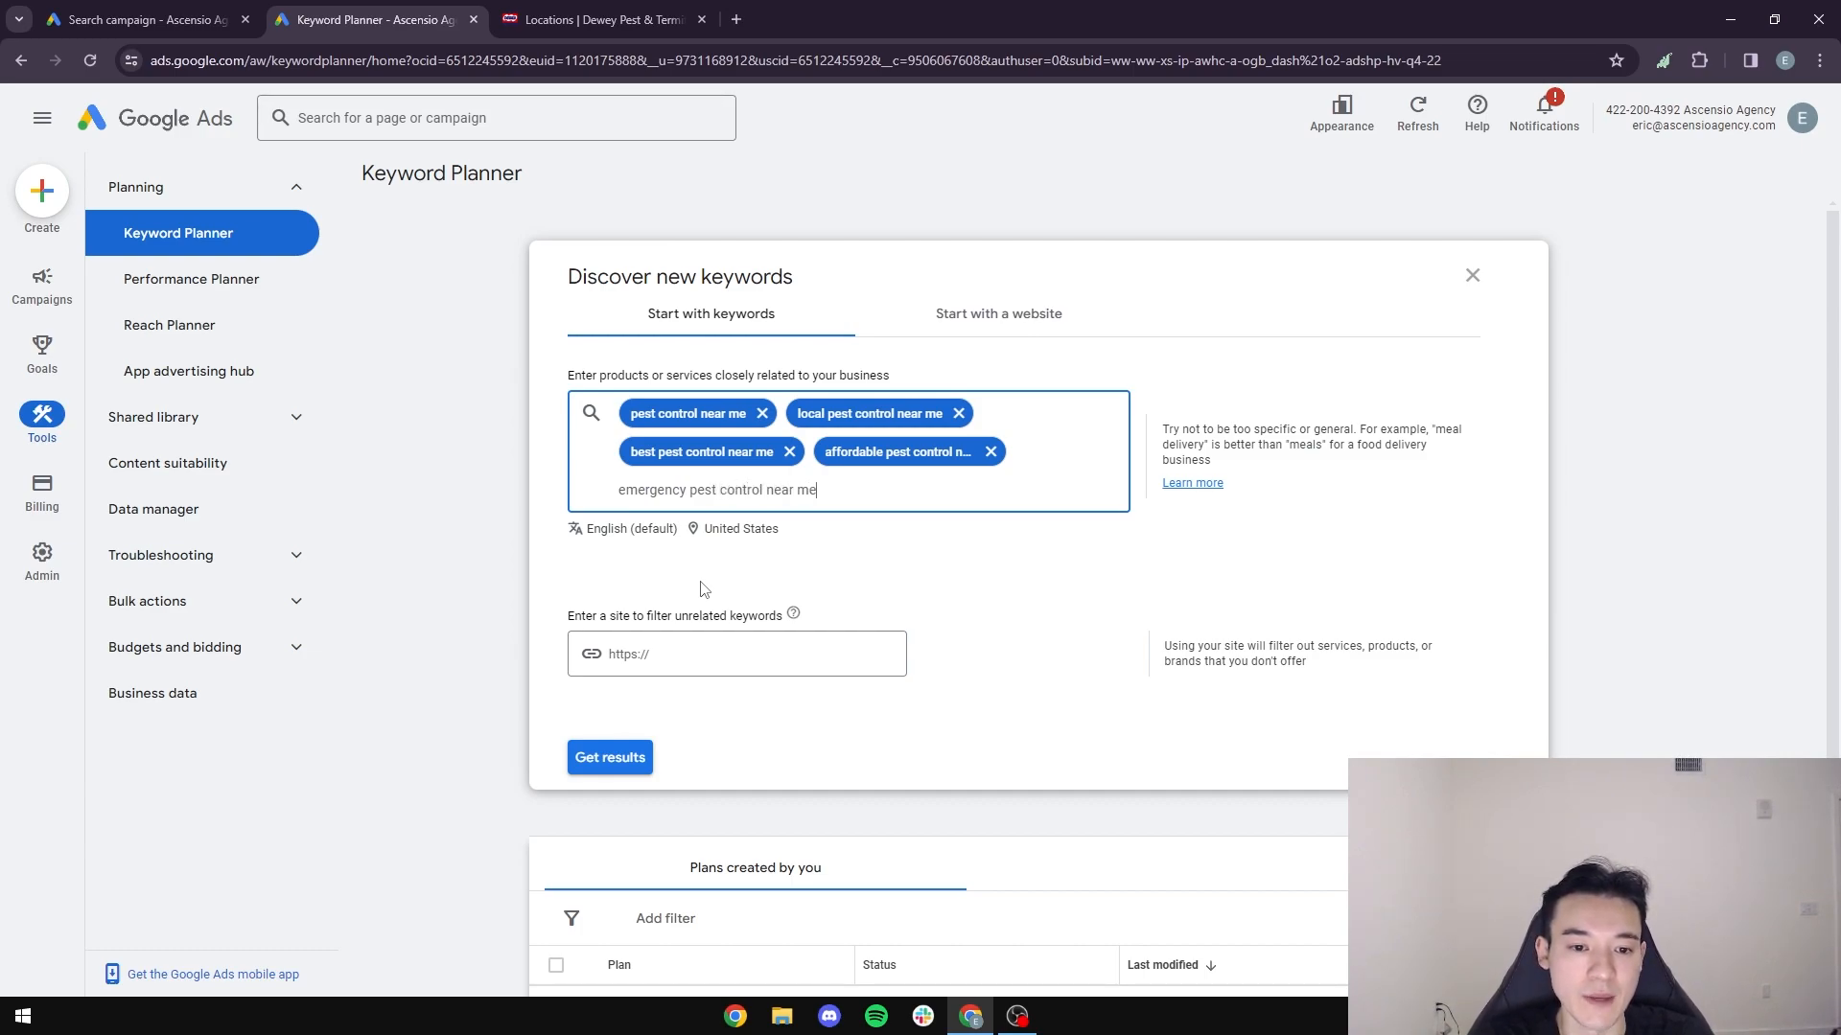
{"action": "key", "text": "Return"}
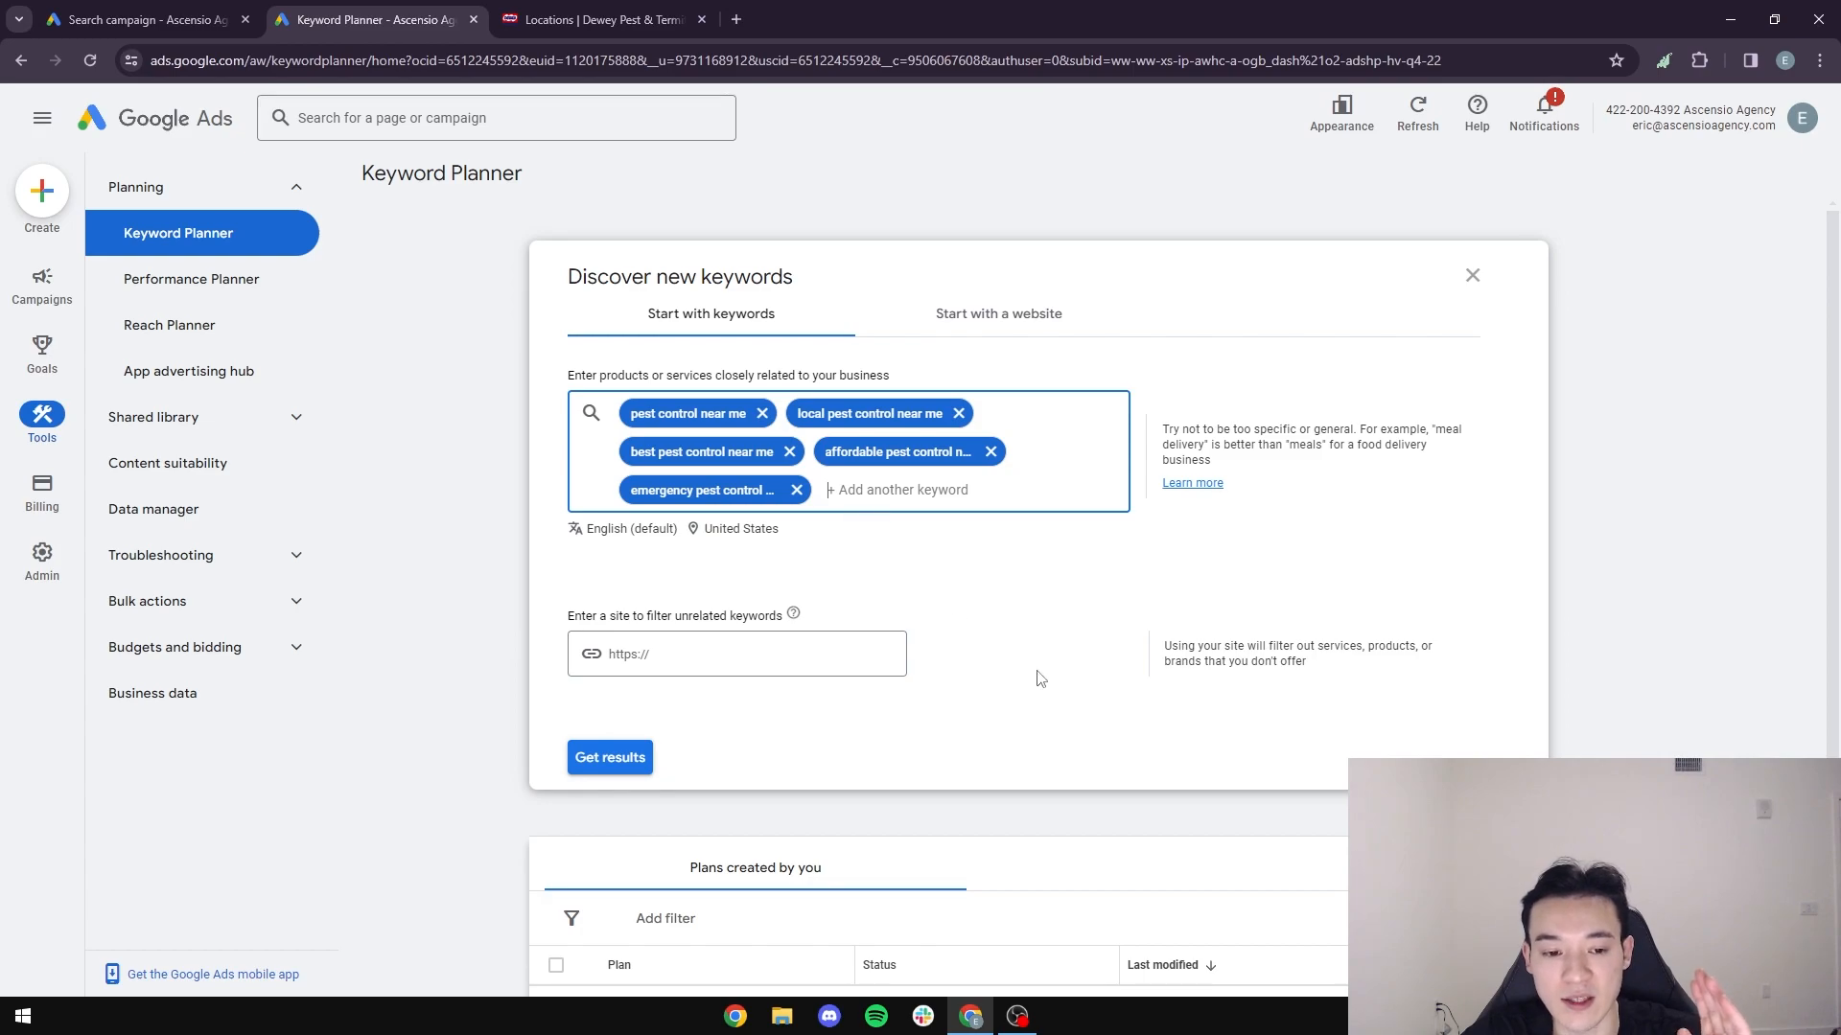
- Generate keyword ideas from the seed keywords, sort them by average monthly searches, and compare the most searched ideas
{"action": "scroll", "coordinate": [940, 728], "scroll_direction": "down", "scroll_amount": 2}
{"action": "left_click", "coordinate": [612, 567]}
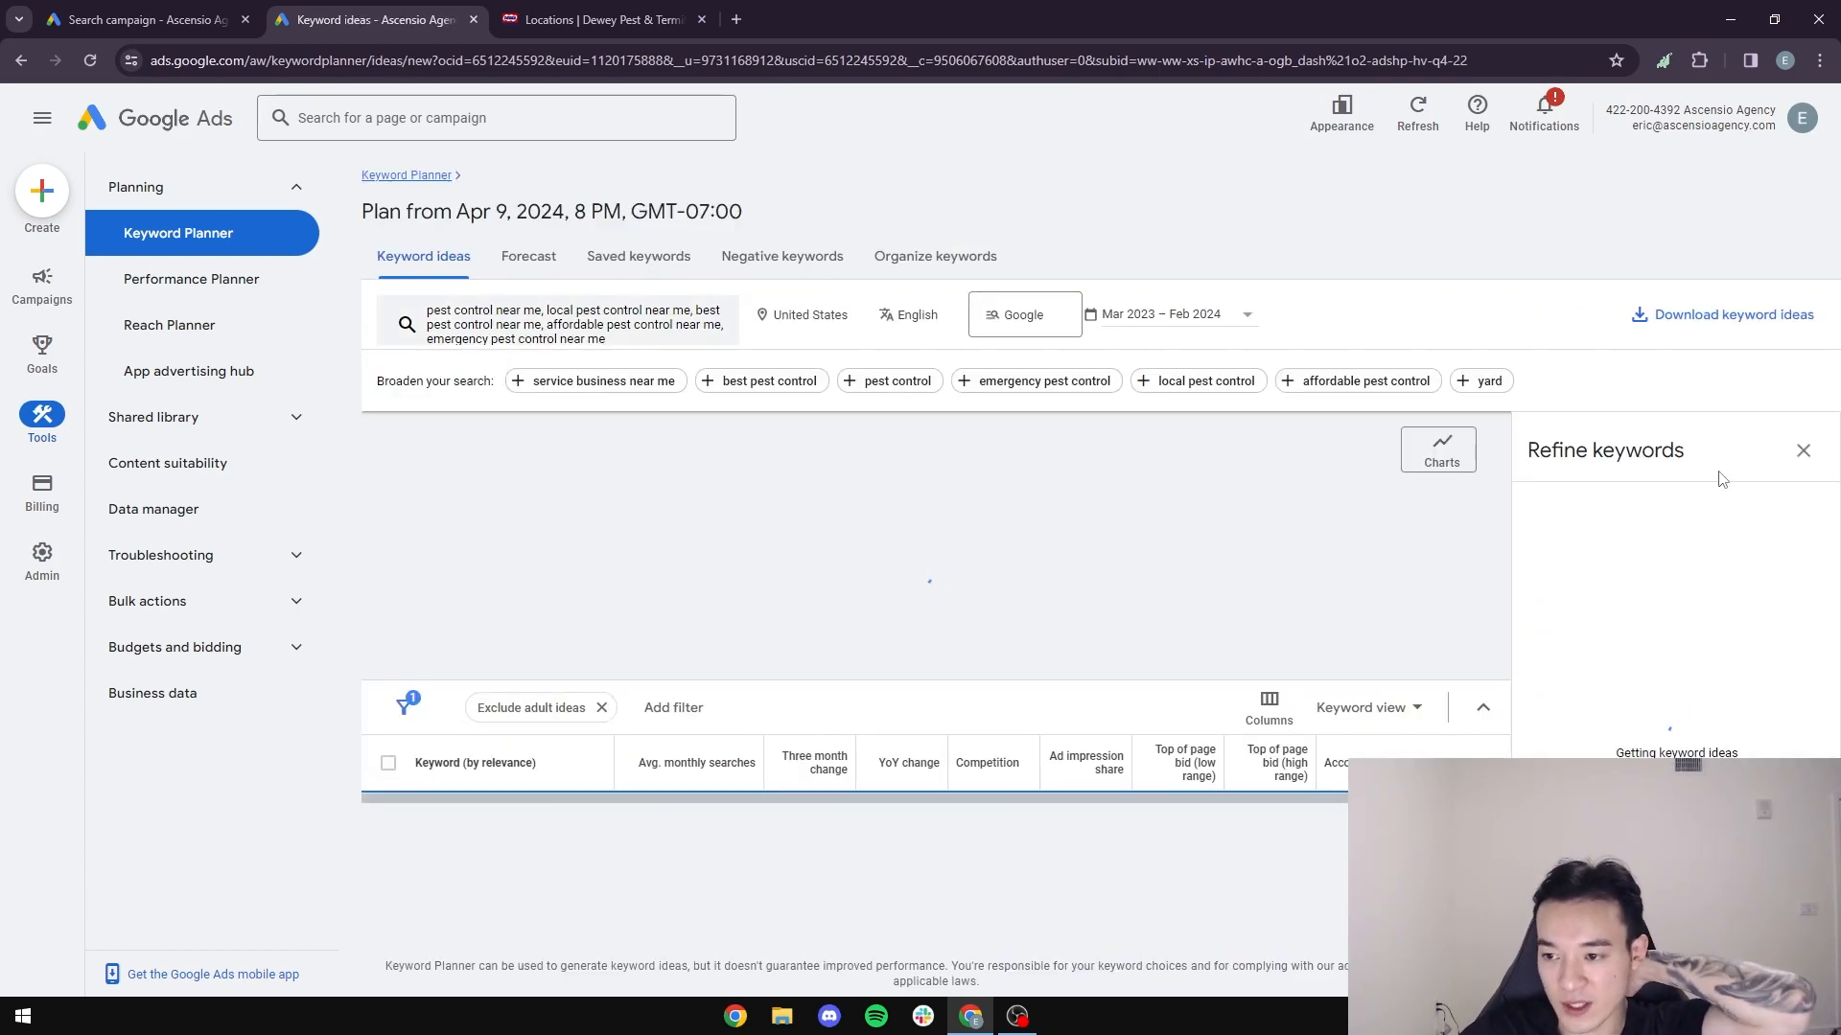
{"action": "left_click", "coordinate": [1801, 453]}
{"action": "scroll", "coordinate": [1002, 647], "scroll_direction": "down", "scroll_amount": 1}
{"action": "scroll", "coordinate": [995, 652], "scroll_direction": "up", "scroll_amount": 1}
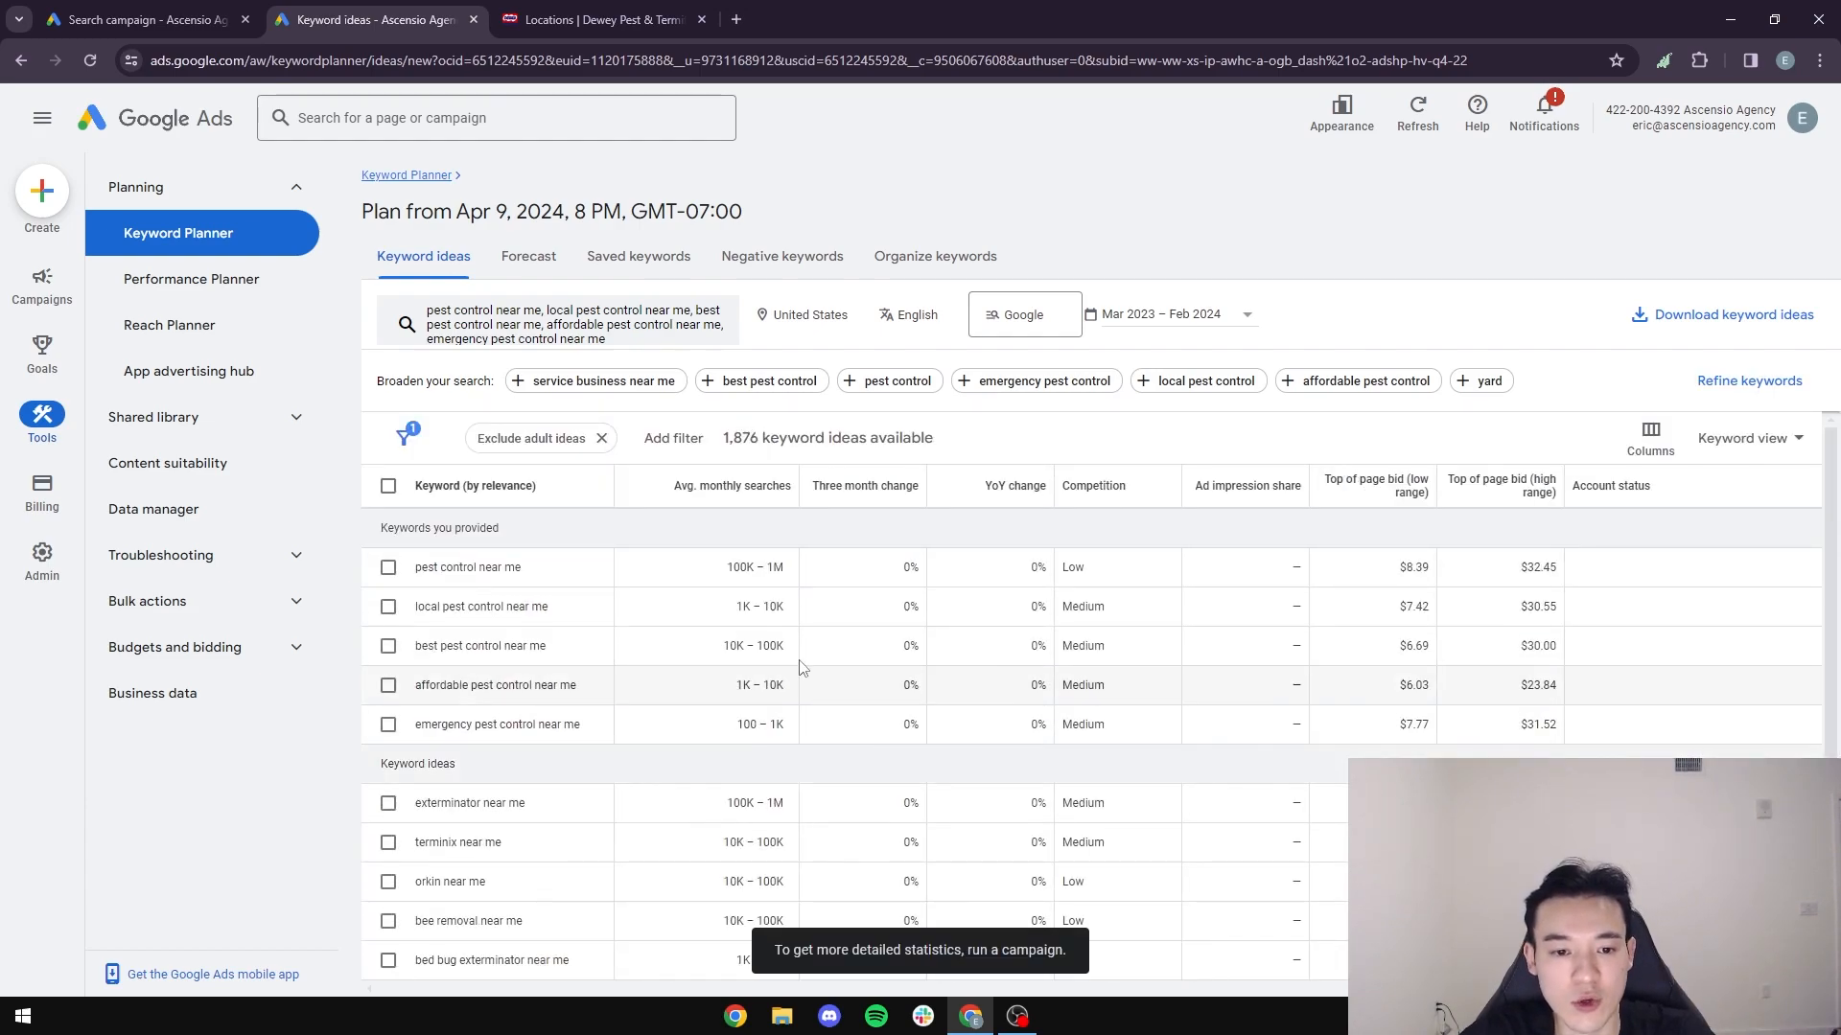
{"action": "left_click", "coordinate": [756, 490]}
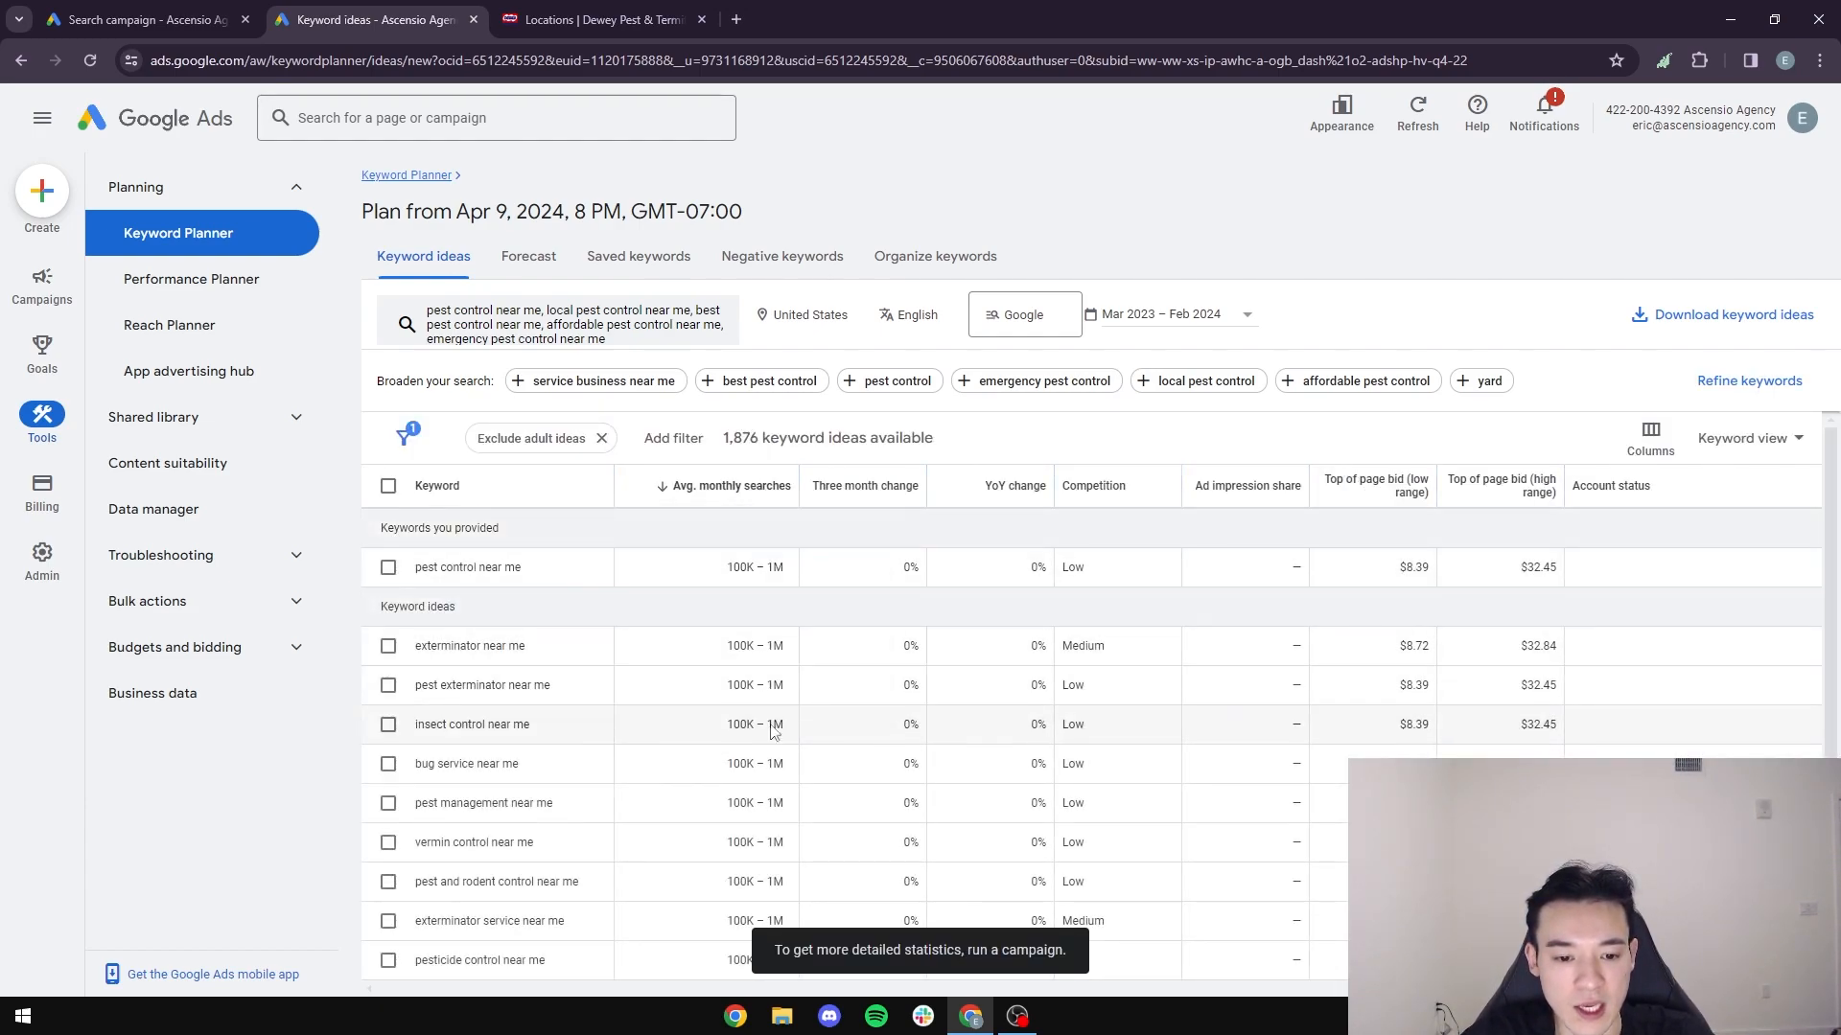
{"action": "mouse_move", "coordinate": [714, 491]}
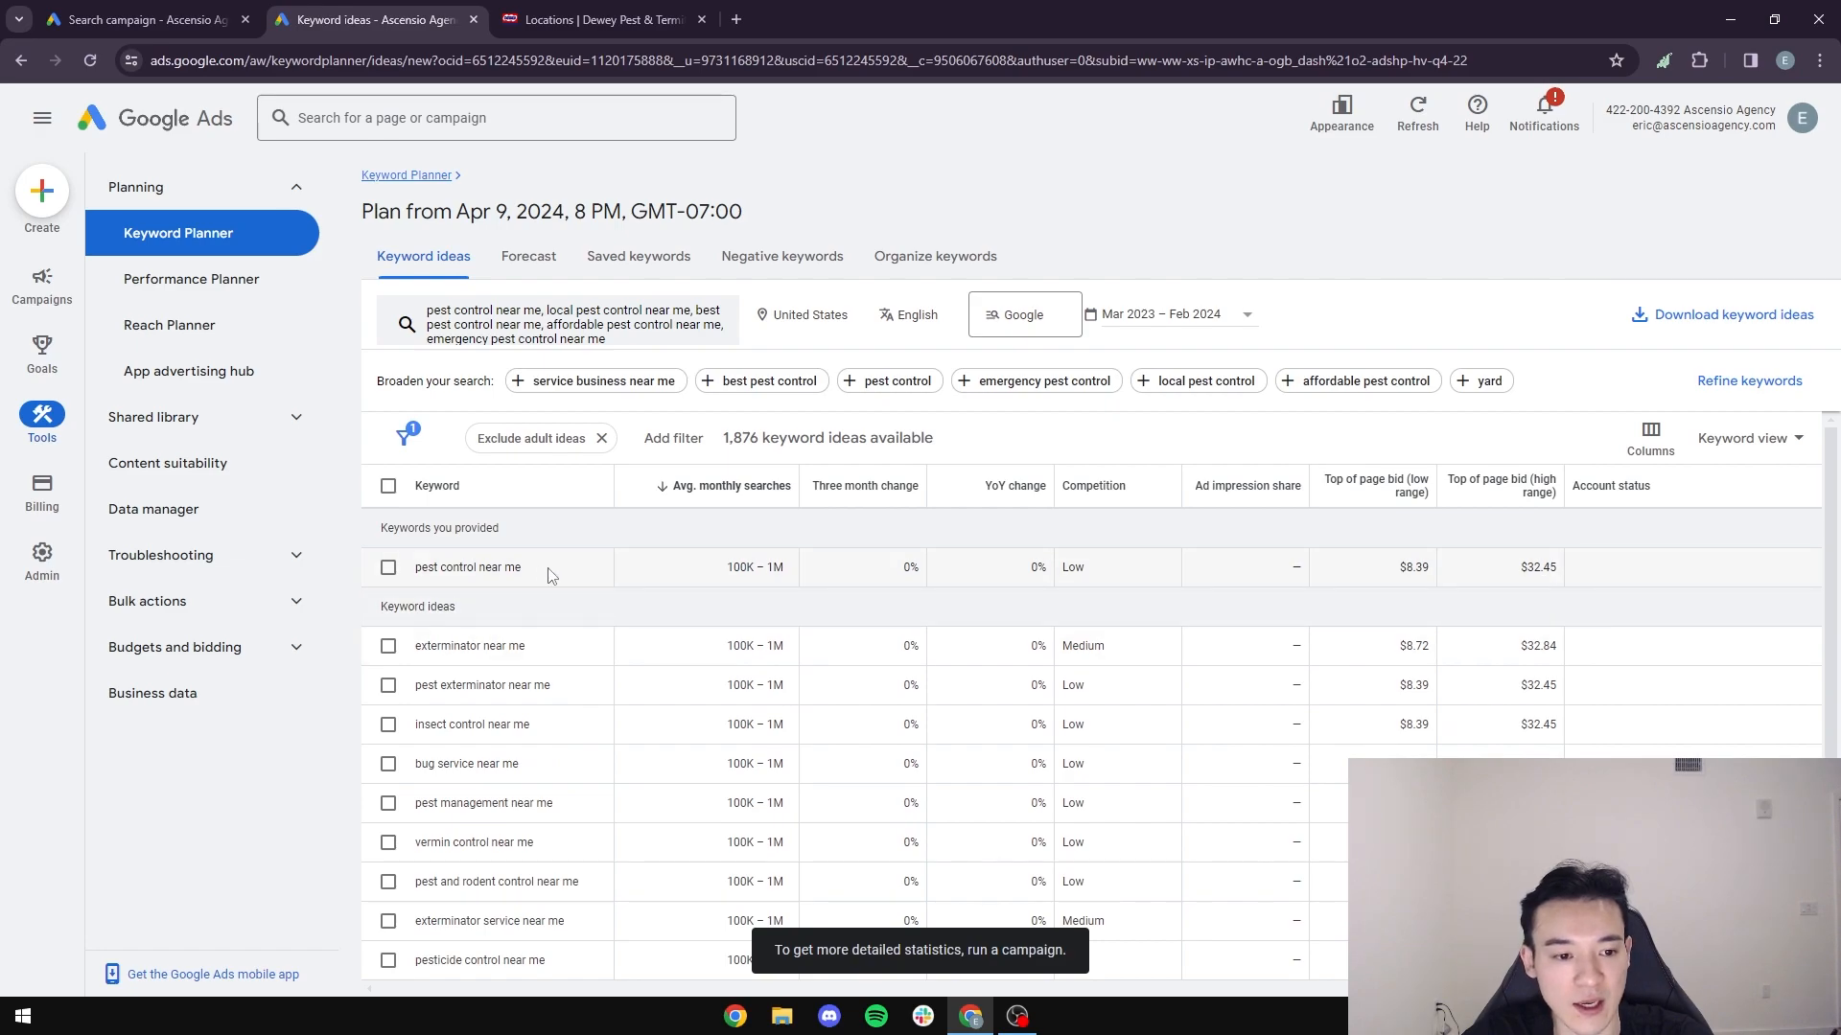
{"action": "left_click_drag", "start_coordinate": [549, 572], "coordinate": [418, 566]}
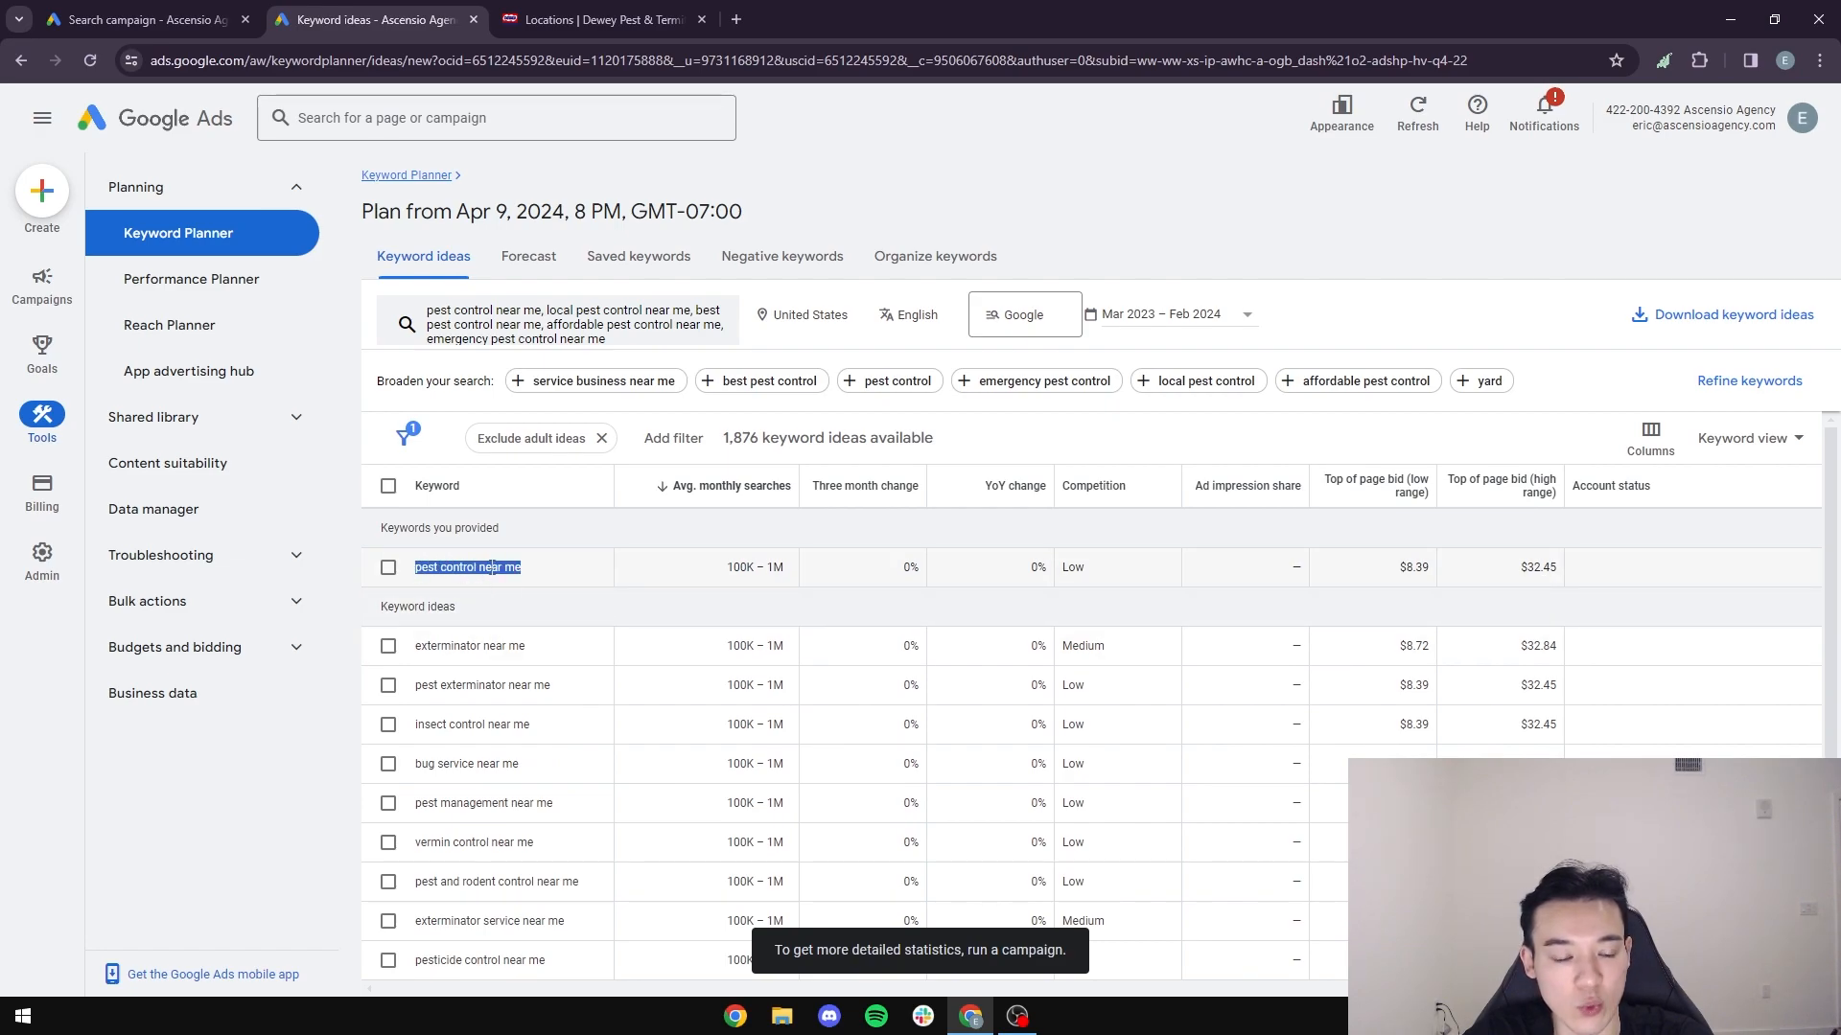
{"action": "left_click", "coordinate": [556, 660]}
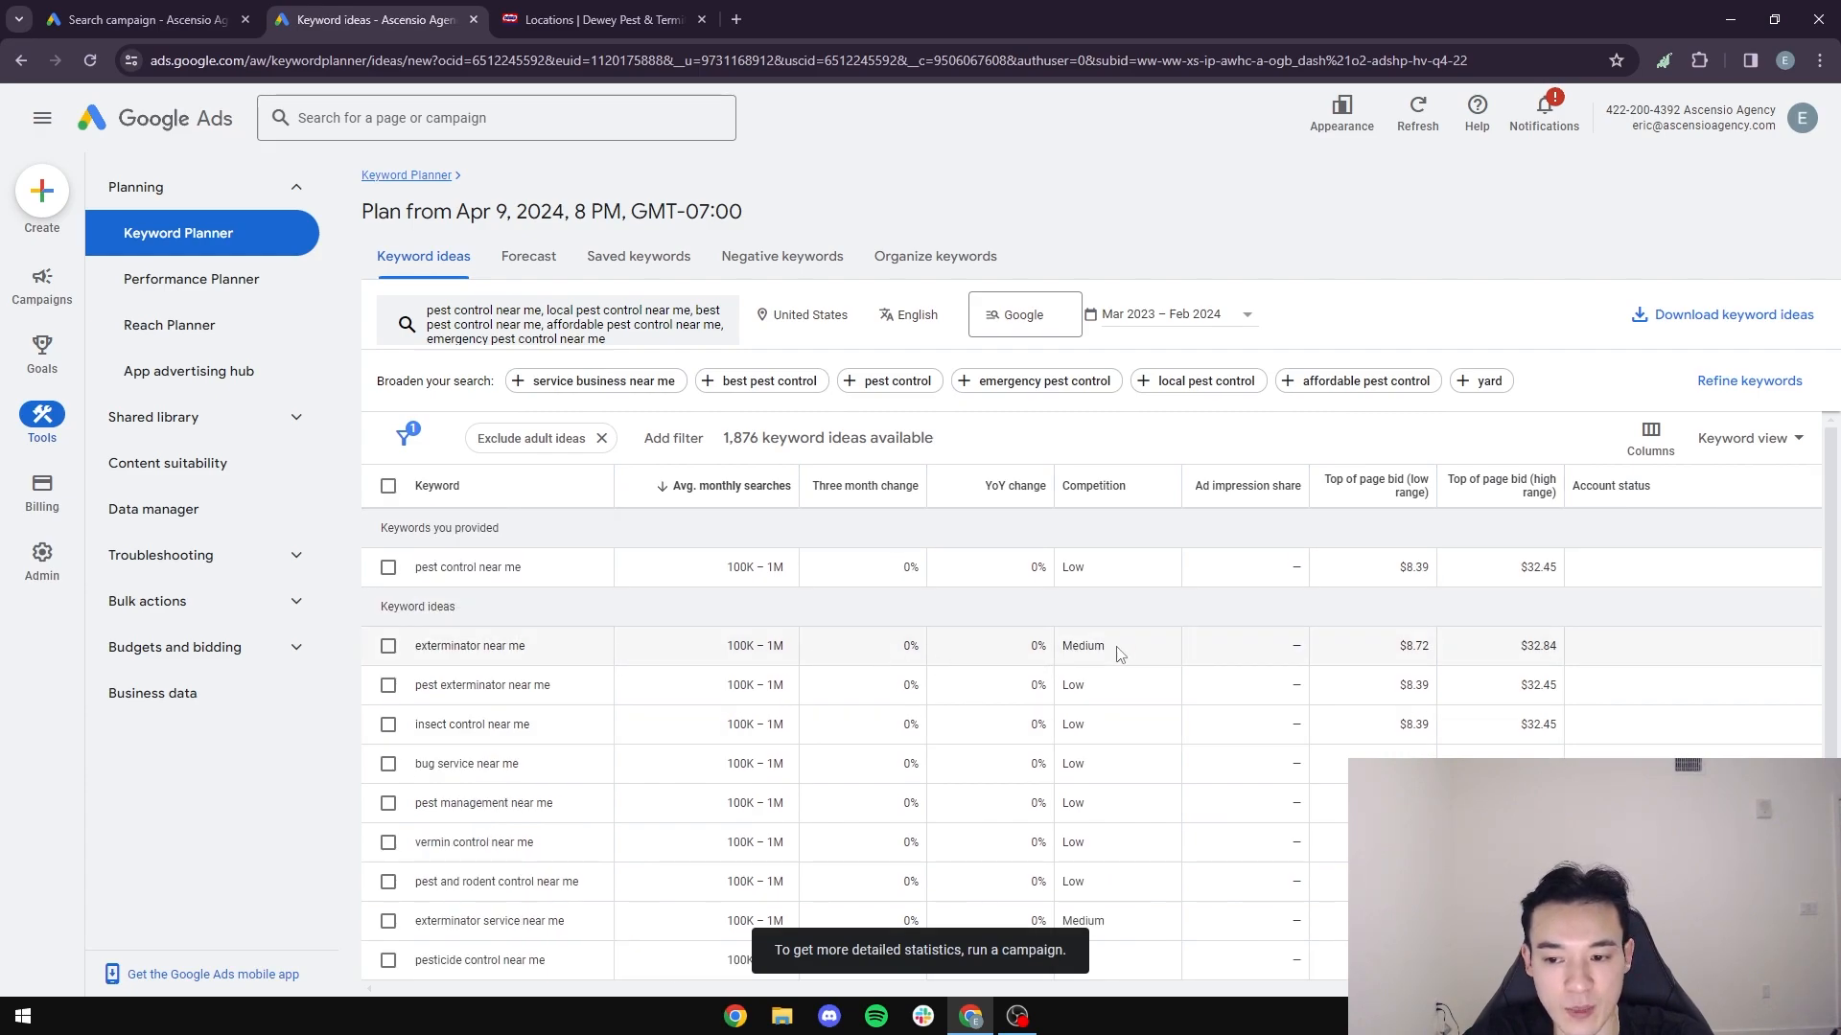
{"action": "left_click_drag", "start_coordinate": [554, 659], "coordinate": [379, 661]}
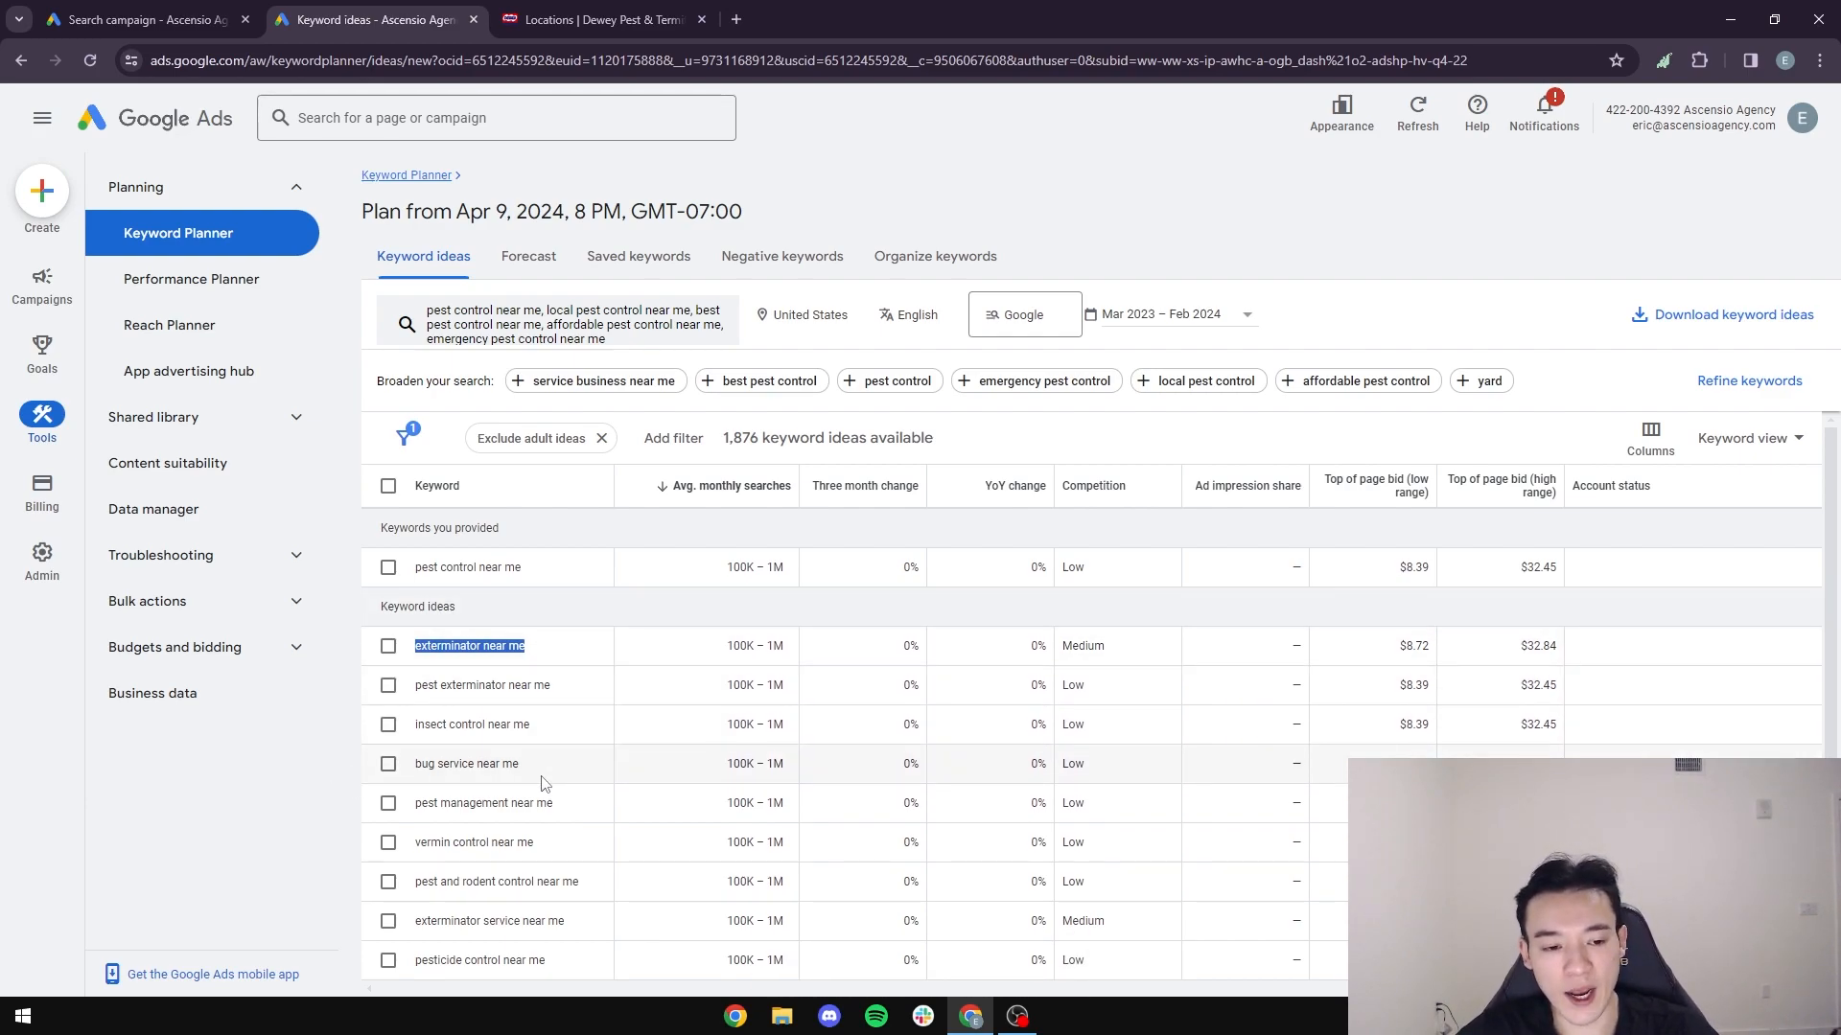
- Return to the campaign draft, and open the AdWords Wrapper site at adwordswrapper.com/aw.cgi in a new browser tab
{"action": "key", "text": "ctrl+Page_Up"}
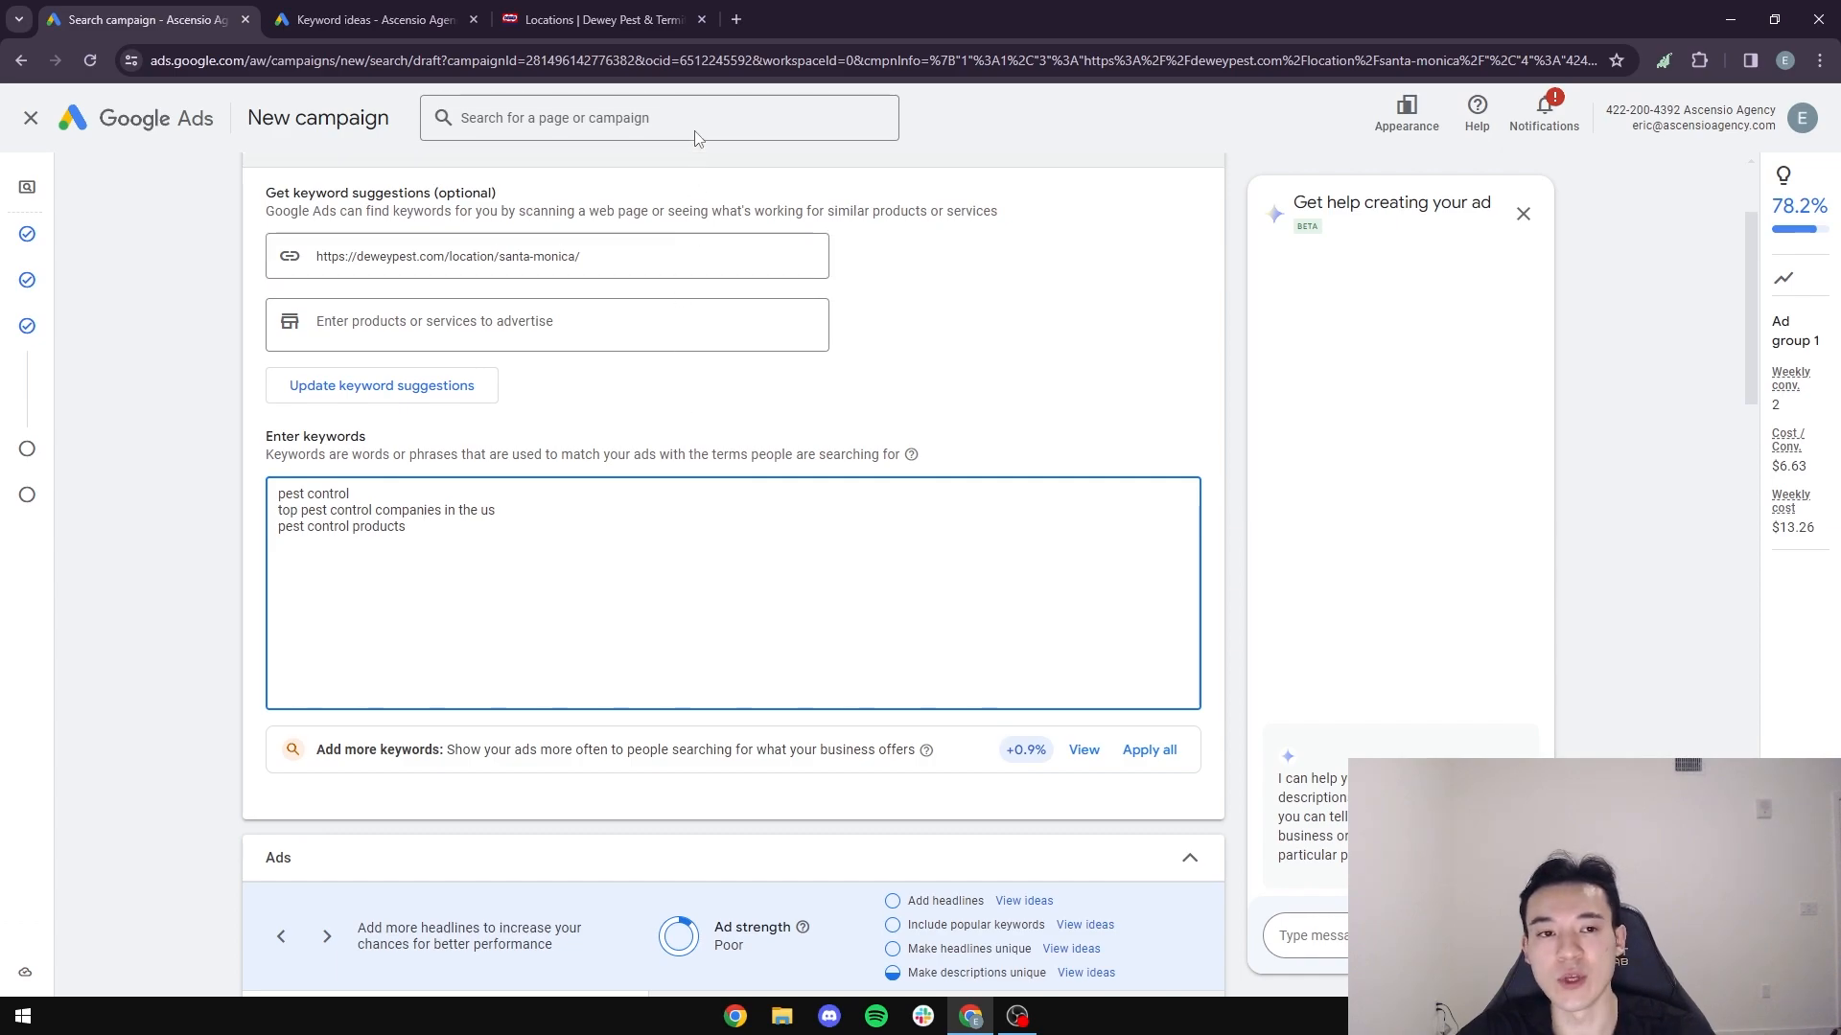
{"action": "left_click", "coordinate": [738, 21]}
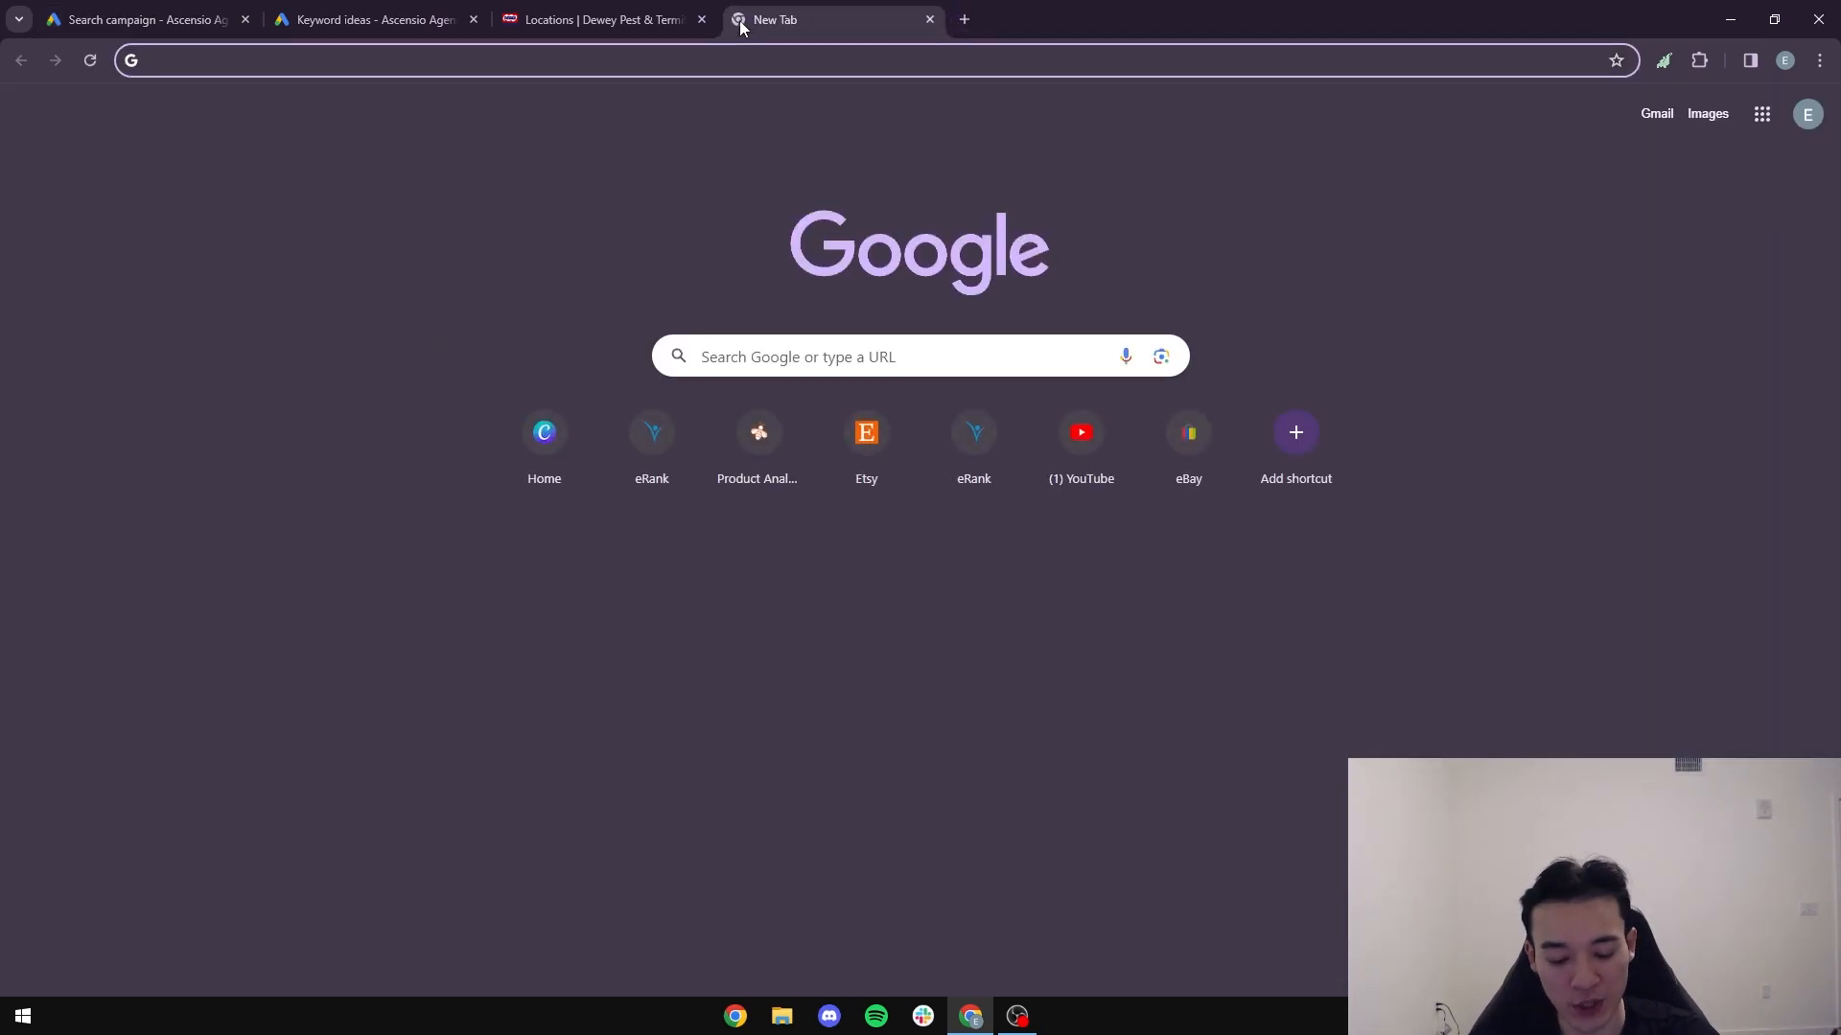
{"action": "type", "text": "adwordswrapper.com/aw.cgi"}
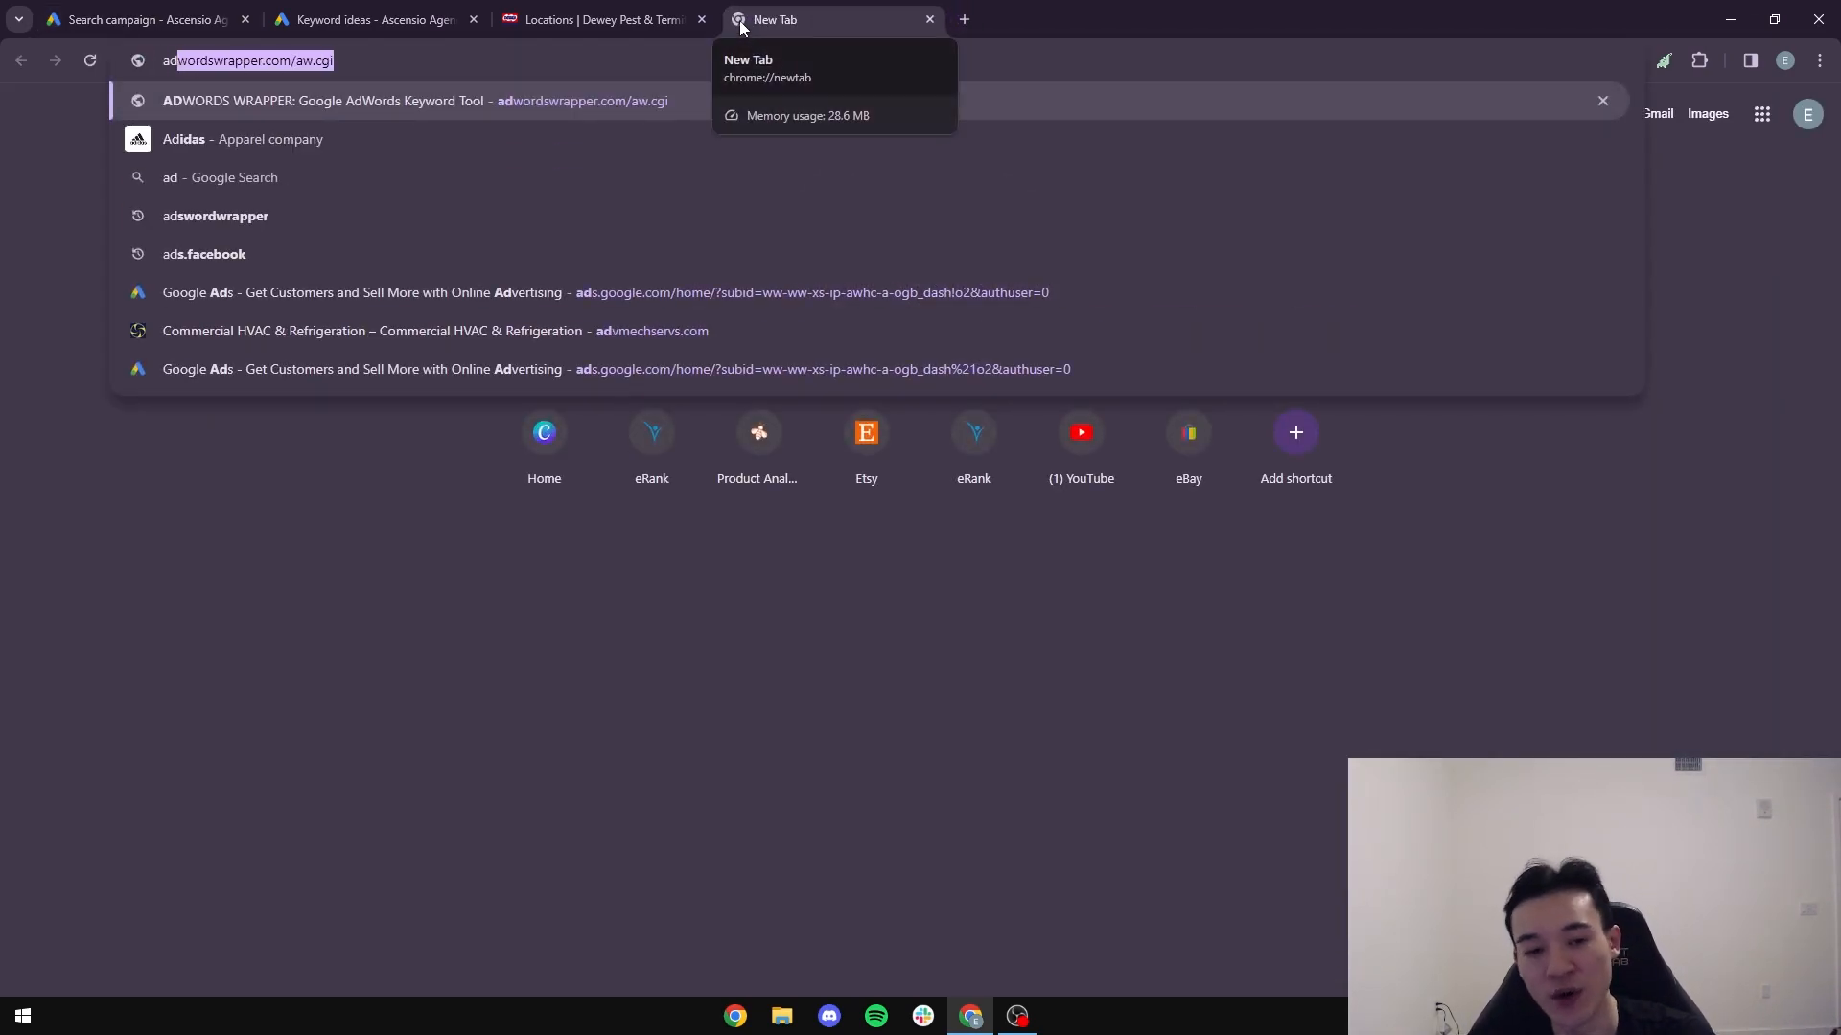
{"action": "key", "text": "Return"}
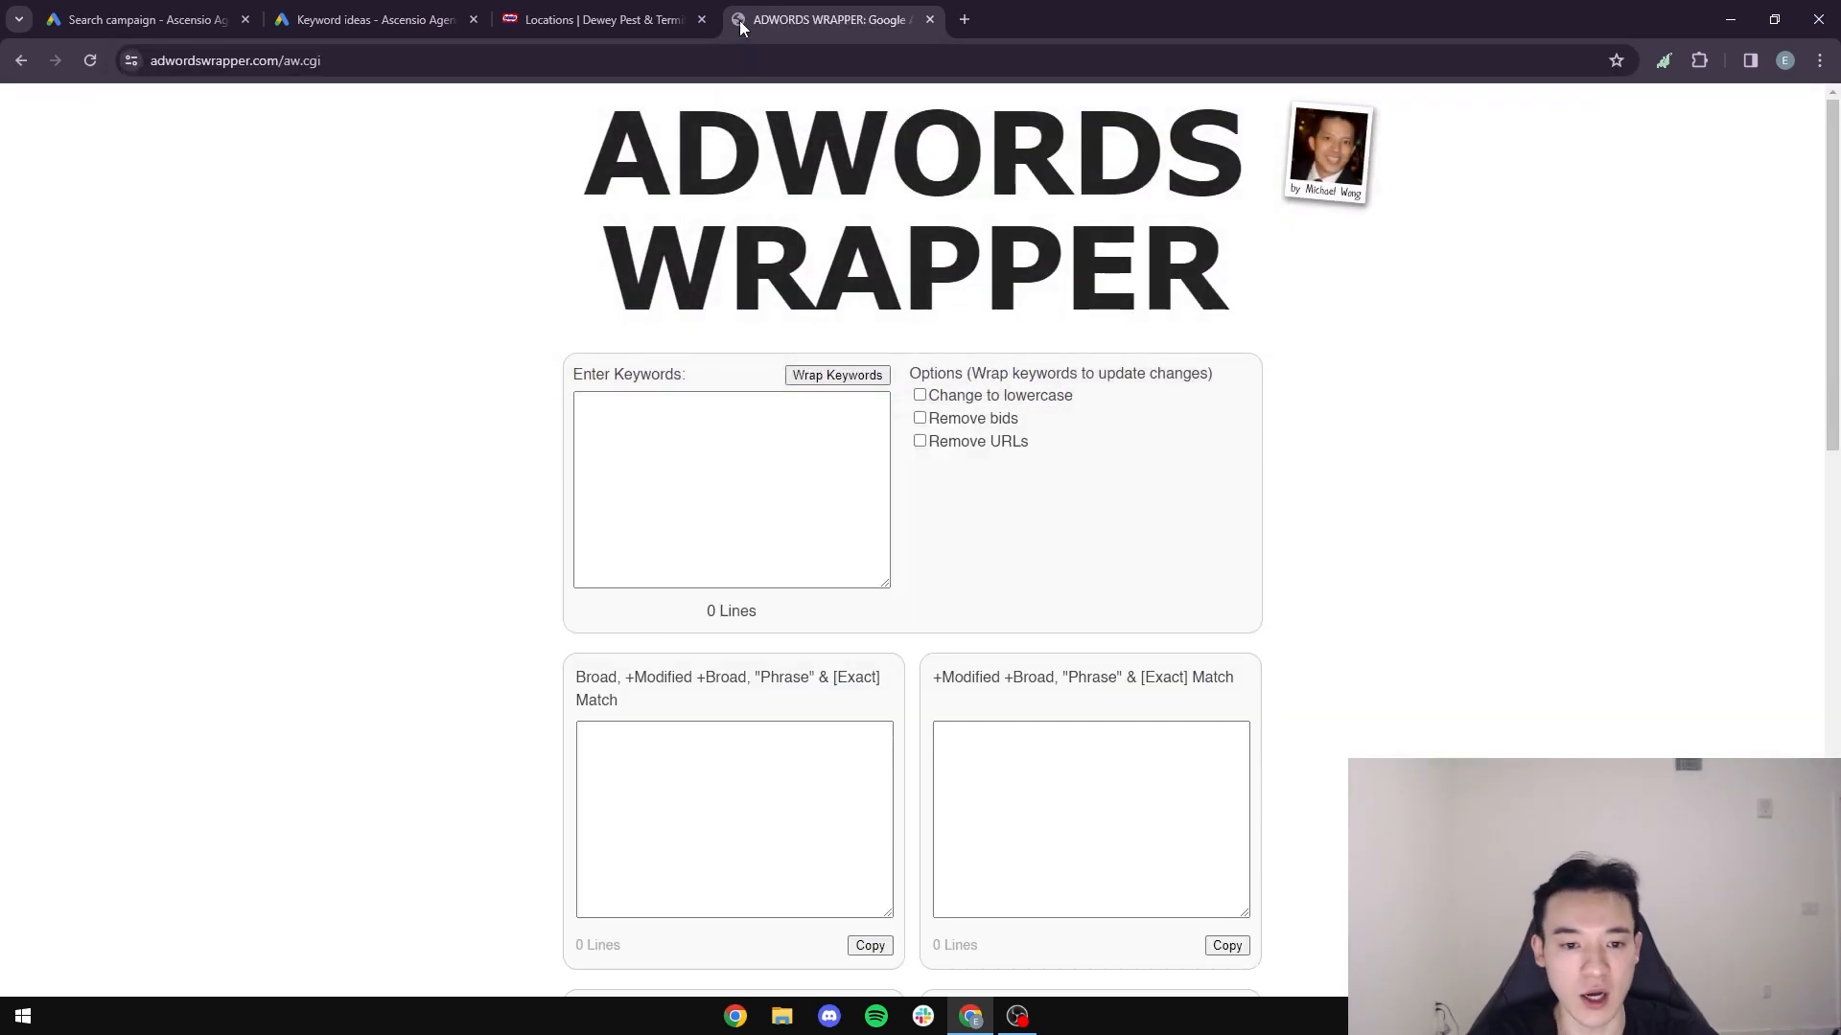
- Copy "pest control near me" from the keyword ideas into AdWords Wrapper and wrap it into its match types
{"action": "left_click", "coordinate": [381, 20]}
{"action": "left_click_drag", "start_coordinate": [554, 567], "coordinate": [414, 568]}
{"action": "key", "text": "ctrl+c"}
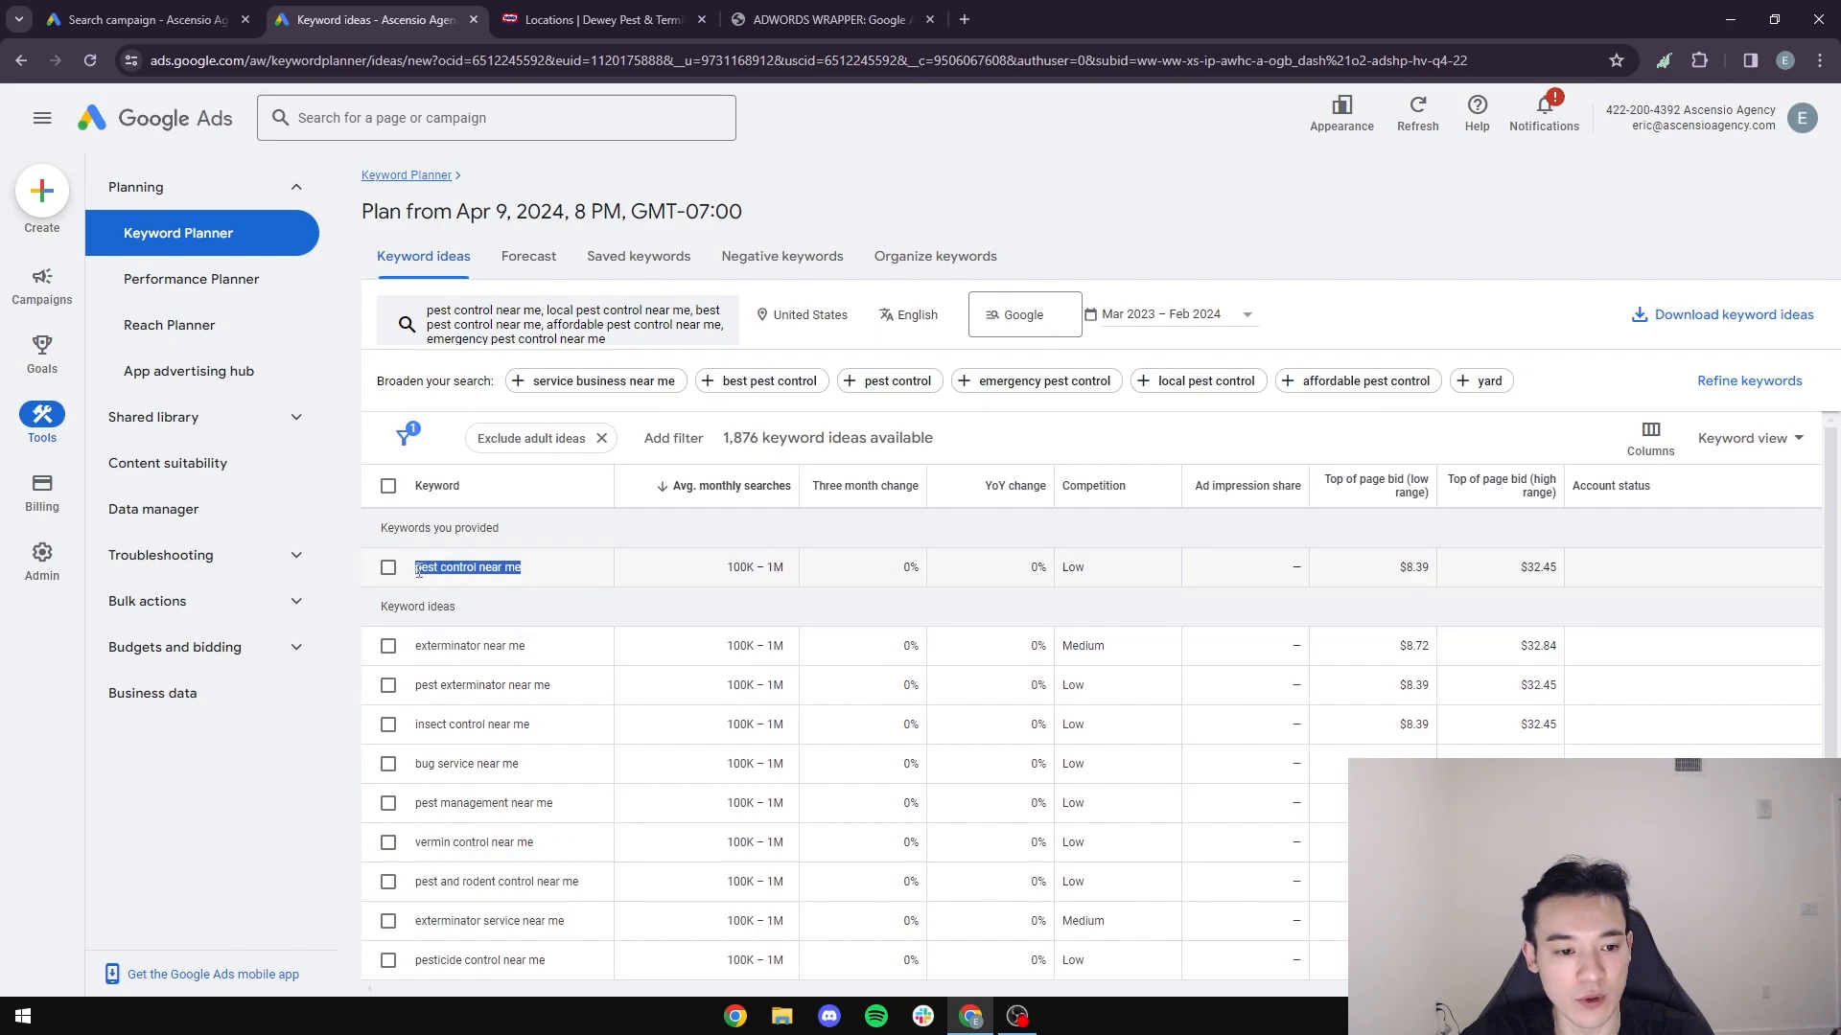
{"action": "left_click", "coordinate": [830, 19]}
{"action": "left_click", "coordinate": [764, 460]}
{"action": "key", "text": "ctrl+v"}
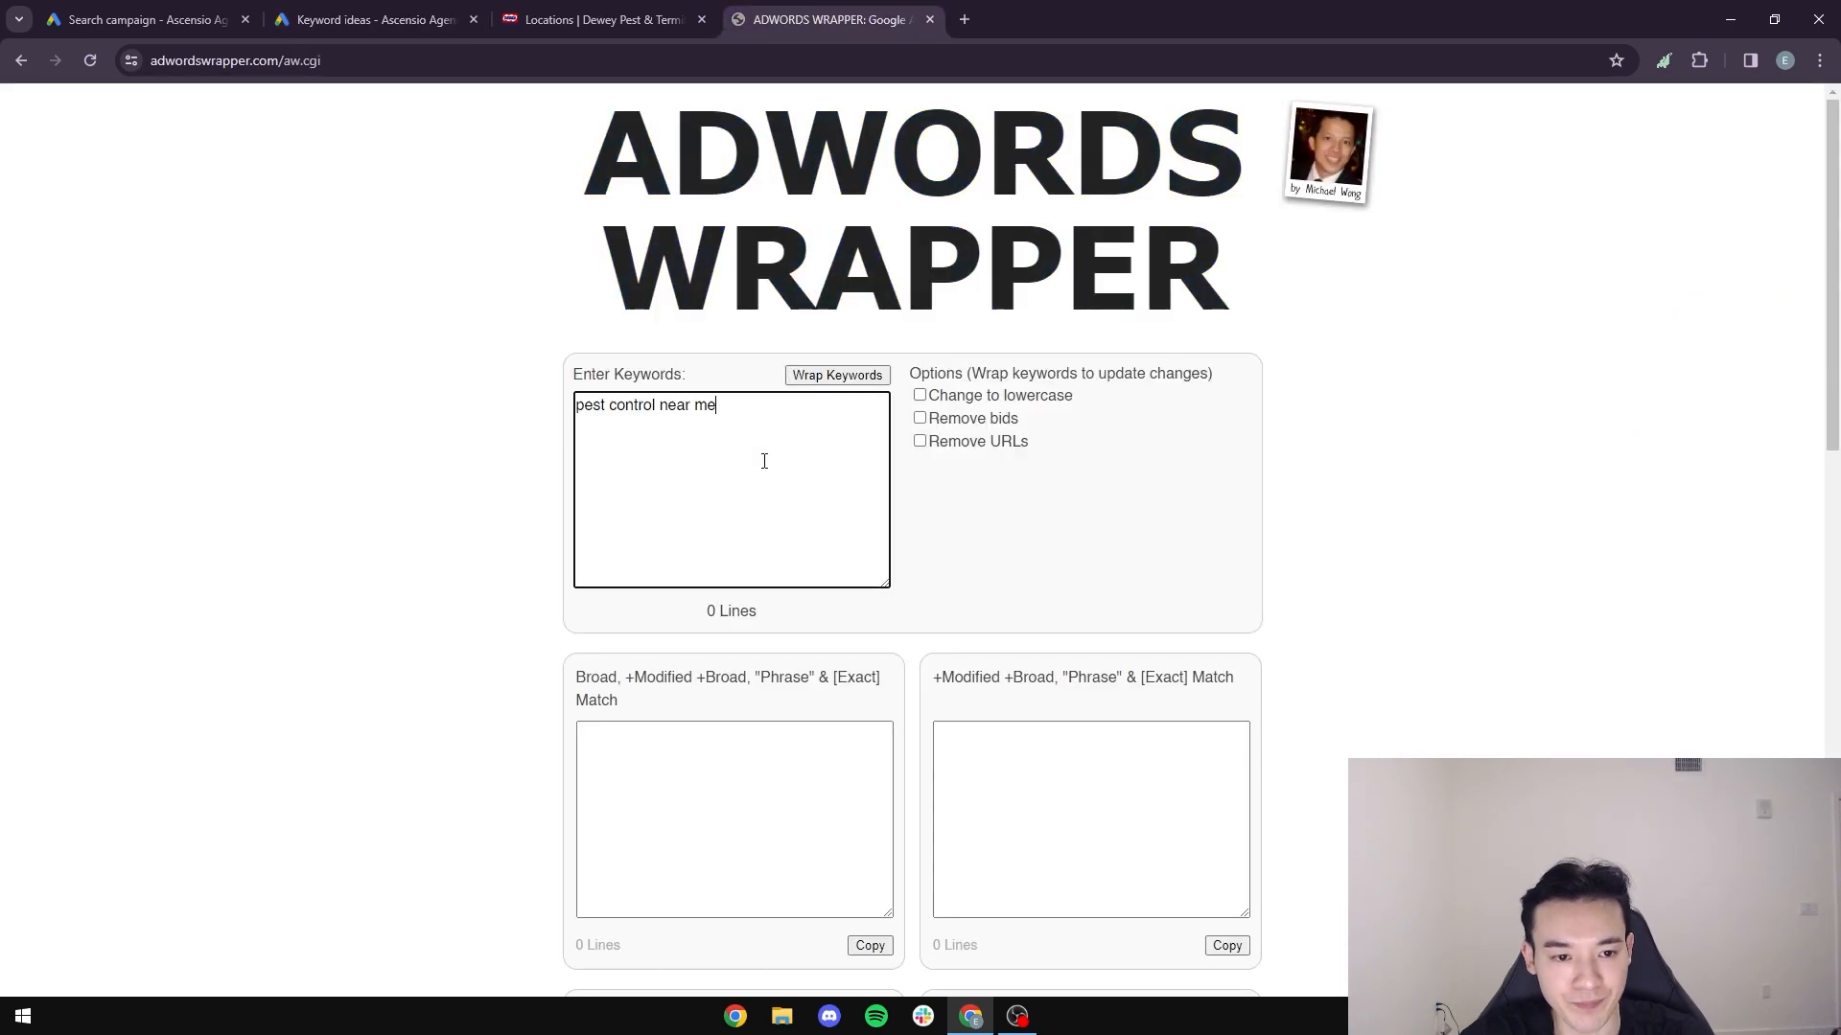
{"action": "left_click", "coordinate": [837, 375]}
- Examine the wrapped match type variants, focusing on the broad match line of the Broad, "Phrase" & [Exact] Match output
{"action": "scroll", "coordinate": [469, 572], "scroll_direction": "down", "scroll_amount": 4}
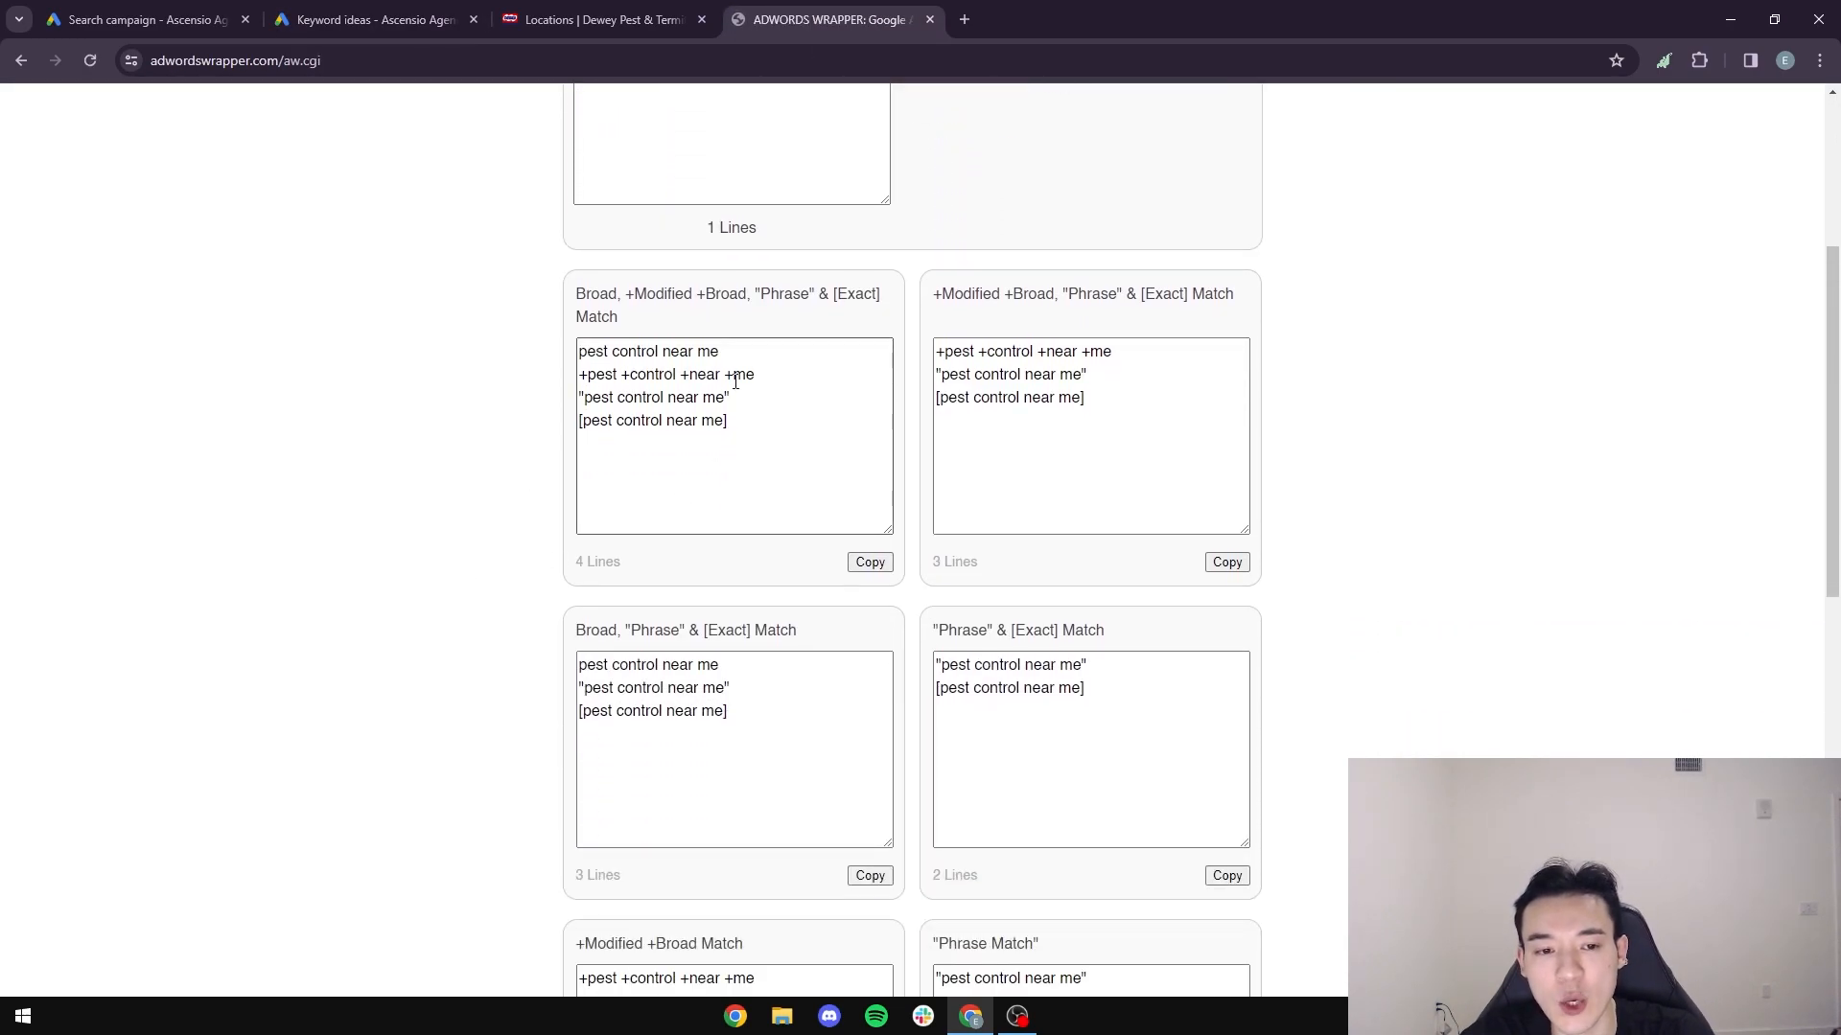
{"action": "scroll", "coordinate": [602, 308], "scroll_direction": "up", "scroll_amount": 2}
{"action": "scroll", "coordinate": [608, 671], "scroll_direction": "down", "scroll_amount": 2}
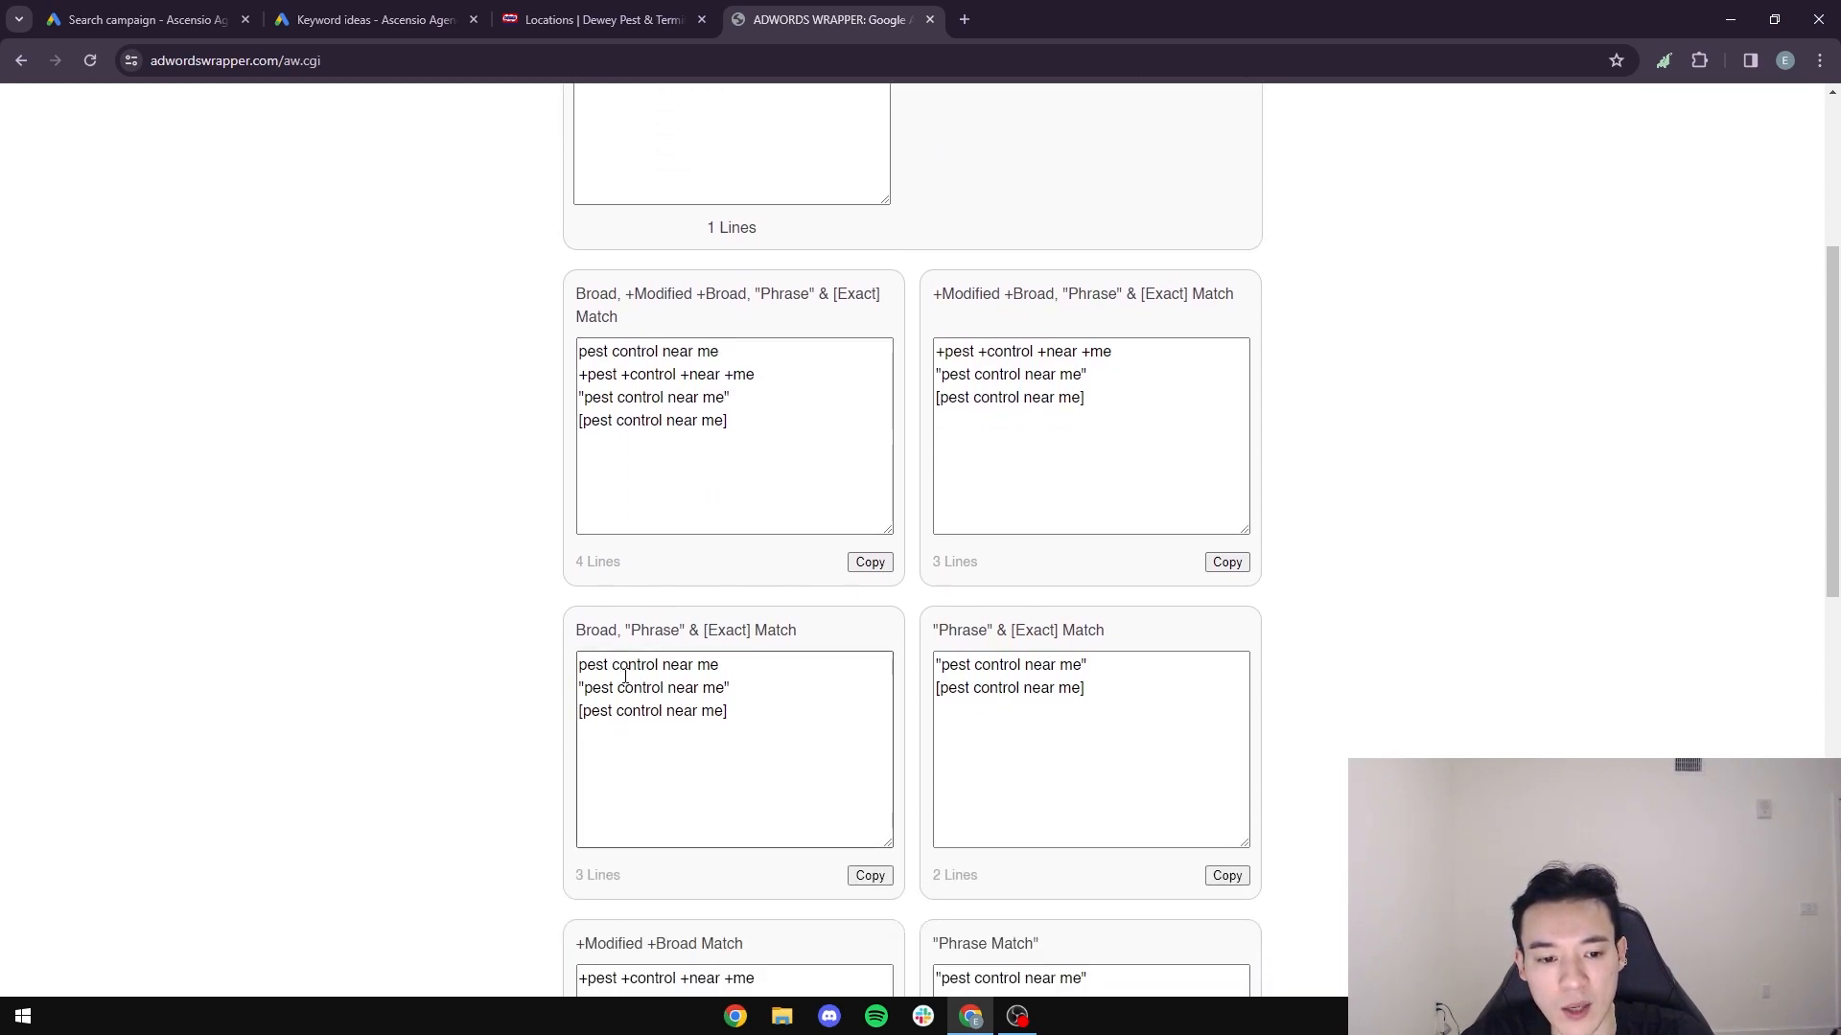
{"action": "left_click_drag", "start_coordinate": [767, 669], "coordinate": [578, 667]}
{"action": "left_click", "coordinate": [757, 668]}
{"action": "left_click_drag", "start_coordinate": [757, 669], "coordinate": [578, 665]}
{"action": "left_click", "coordinate": [679, 666]}
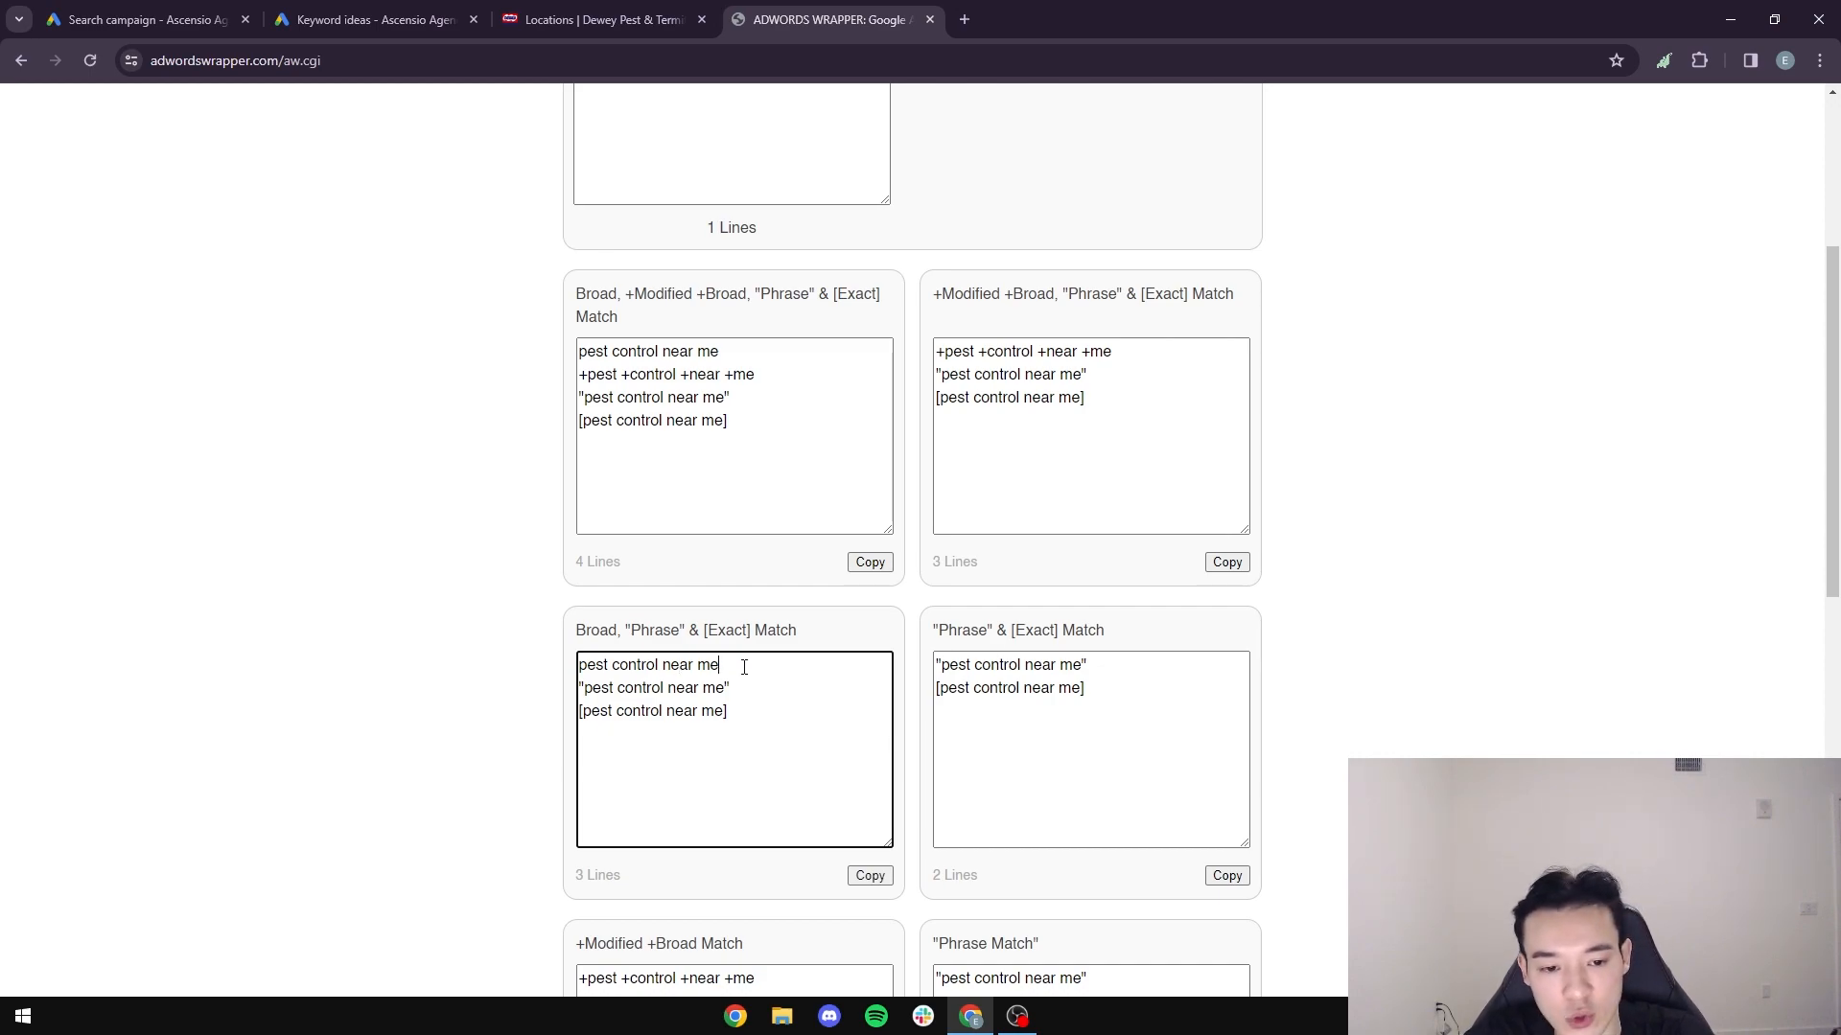
{"action": "left_click_drag", "start_coordinate": [743, 667], "coordinate": [588, 664]}
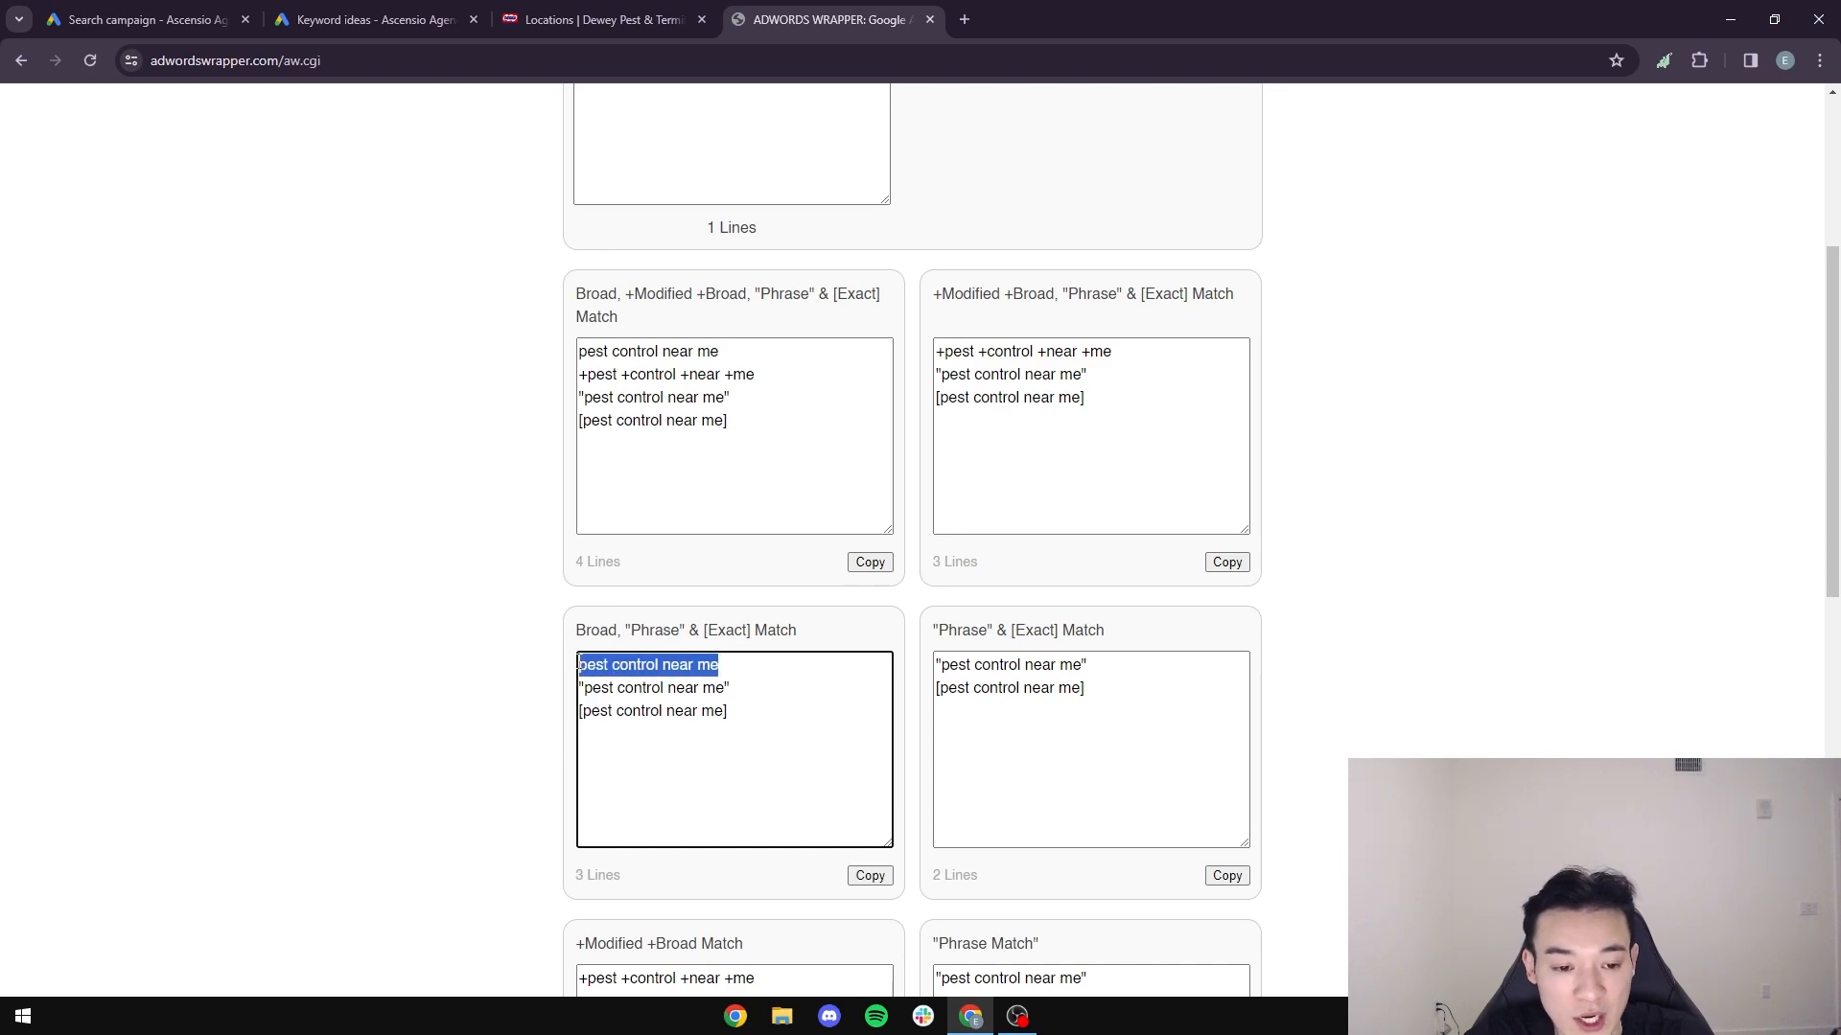
- Compare the broad match line of "pest control near me" with the quoted line in the "Phrase" & [Exact] Match output
{"action": "left_click", "coordinate": [730, 663]}
{"action": "left_click_drag", "start_coordinate": [731, 664], "coordinate": [556, 662]}
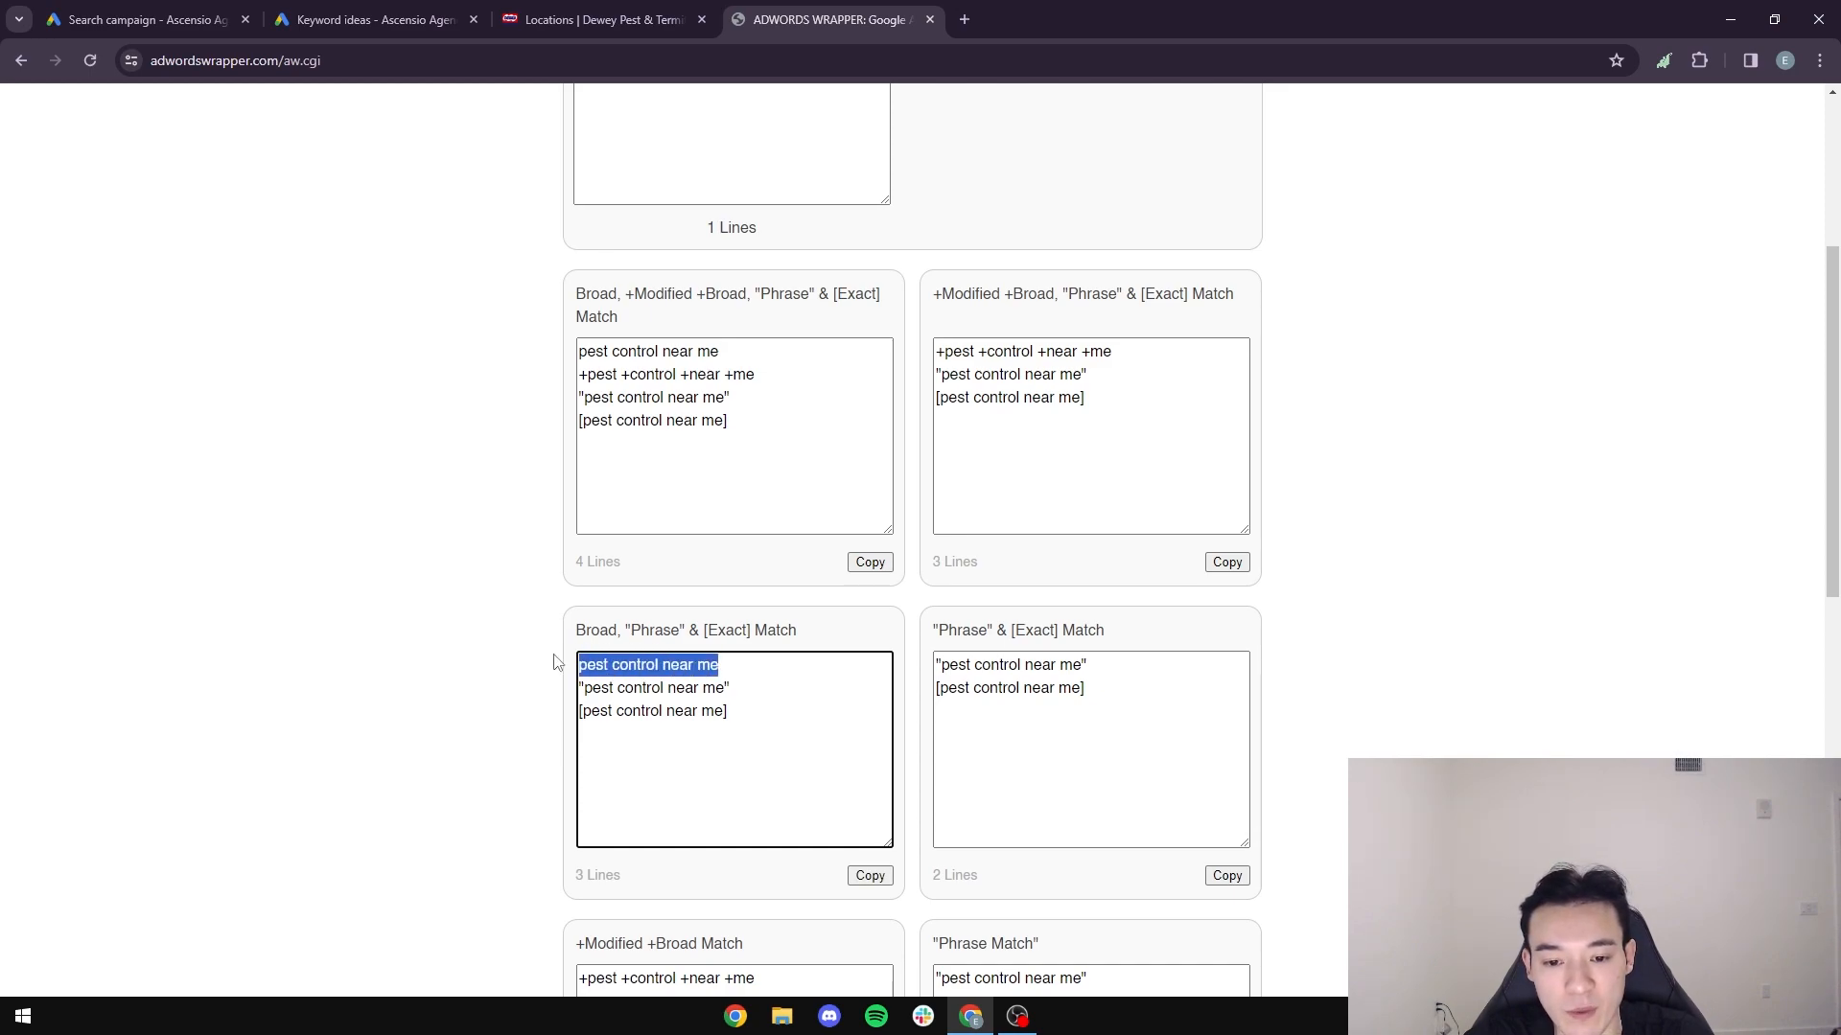
{"action": "left_click_drag", "start_coordinate": [1088, 665], "coordinate": [932, 664]}
{"action": "left_click", "coordinate": [1000, 666]}
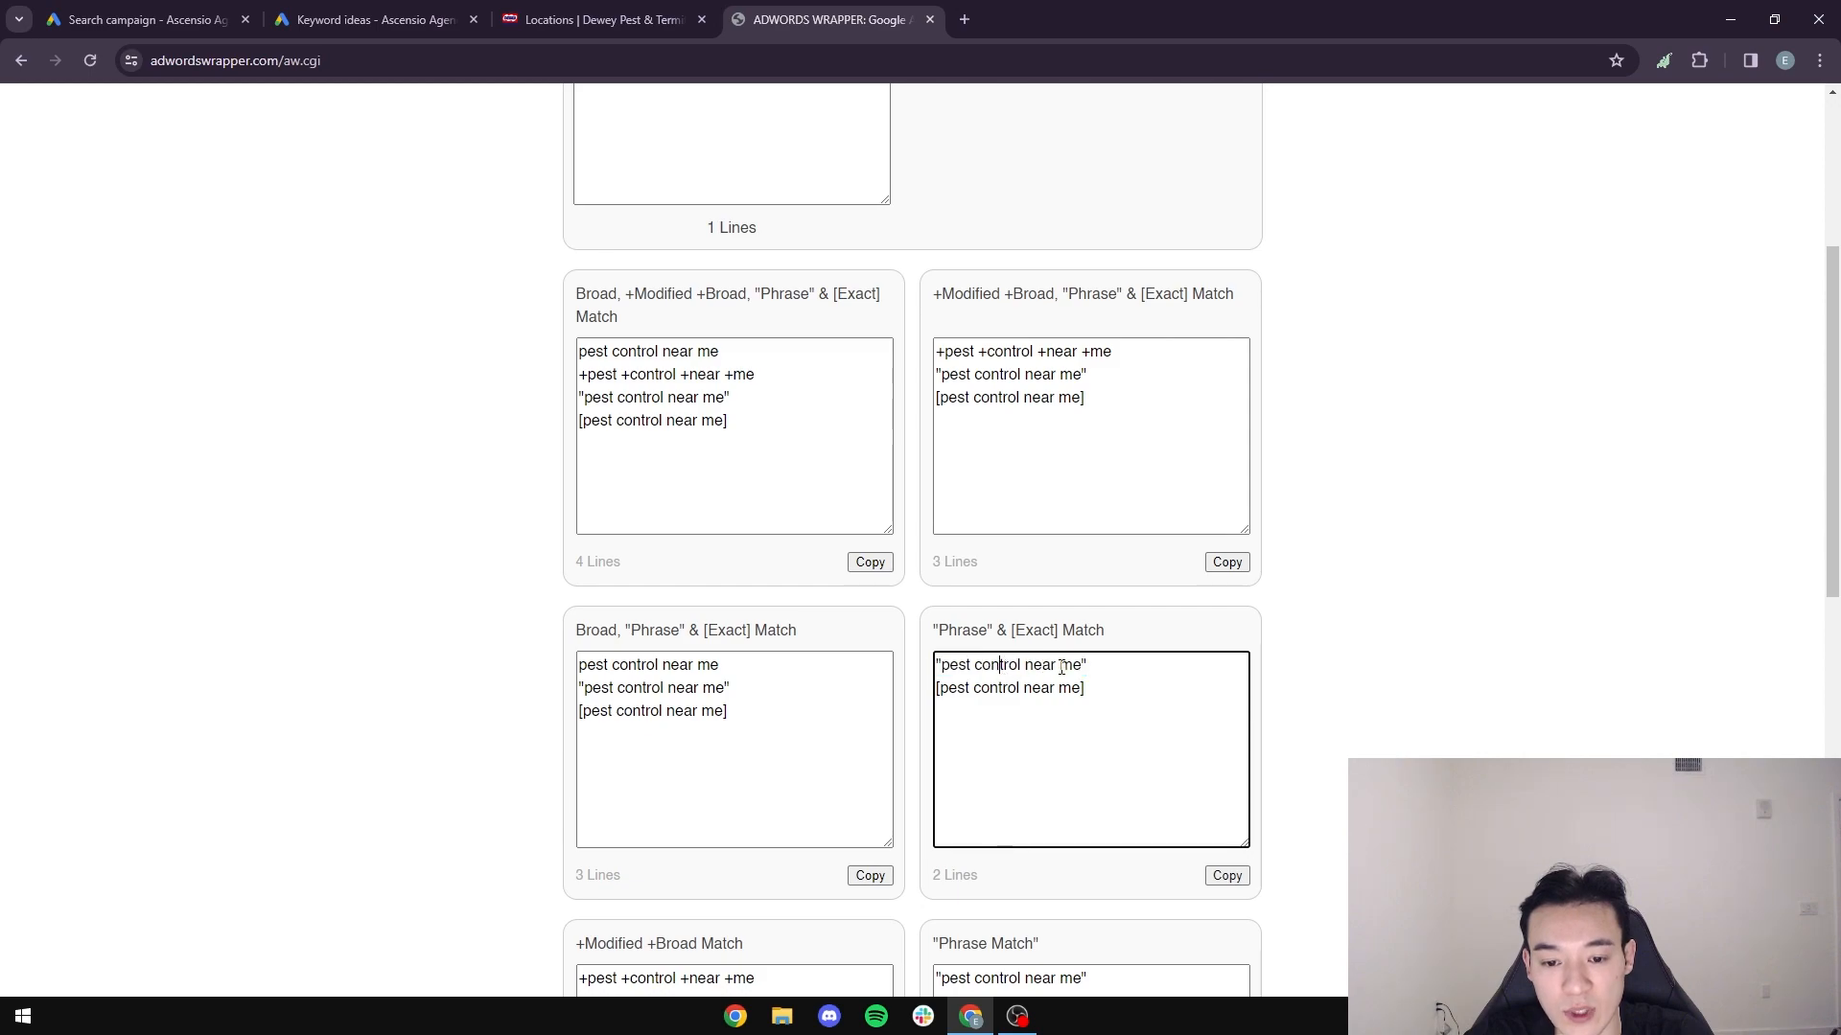
{"action": "left_click_drag", "start_coordinate": [1087, 666], "coordinate": [940, 665]}
{"action": "left_click", "coordinate": [940, 665]}
{"action": "left_click_drag", "start_coordinate": [1084, 665], "coordinate": [936, 665]}
{"action": "left_click", "coordinate": [942, 668]}
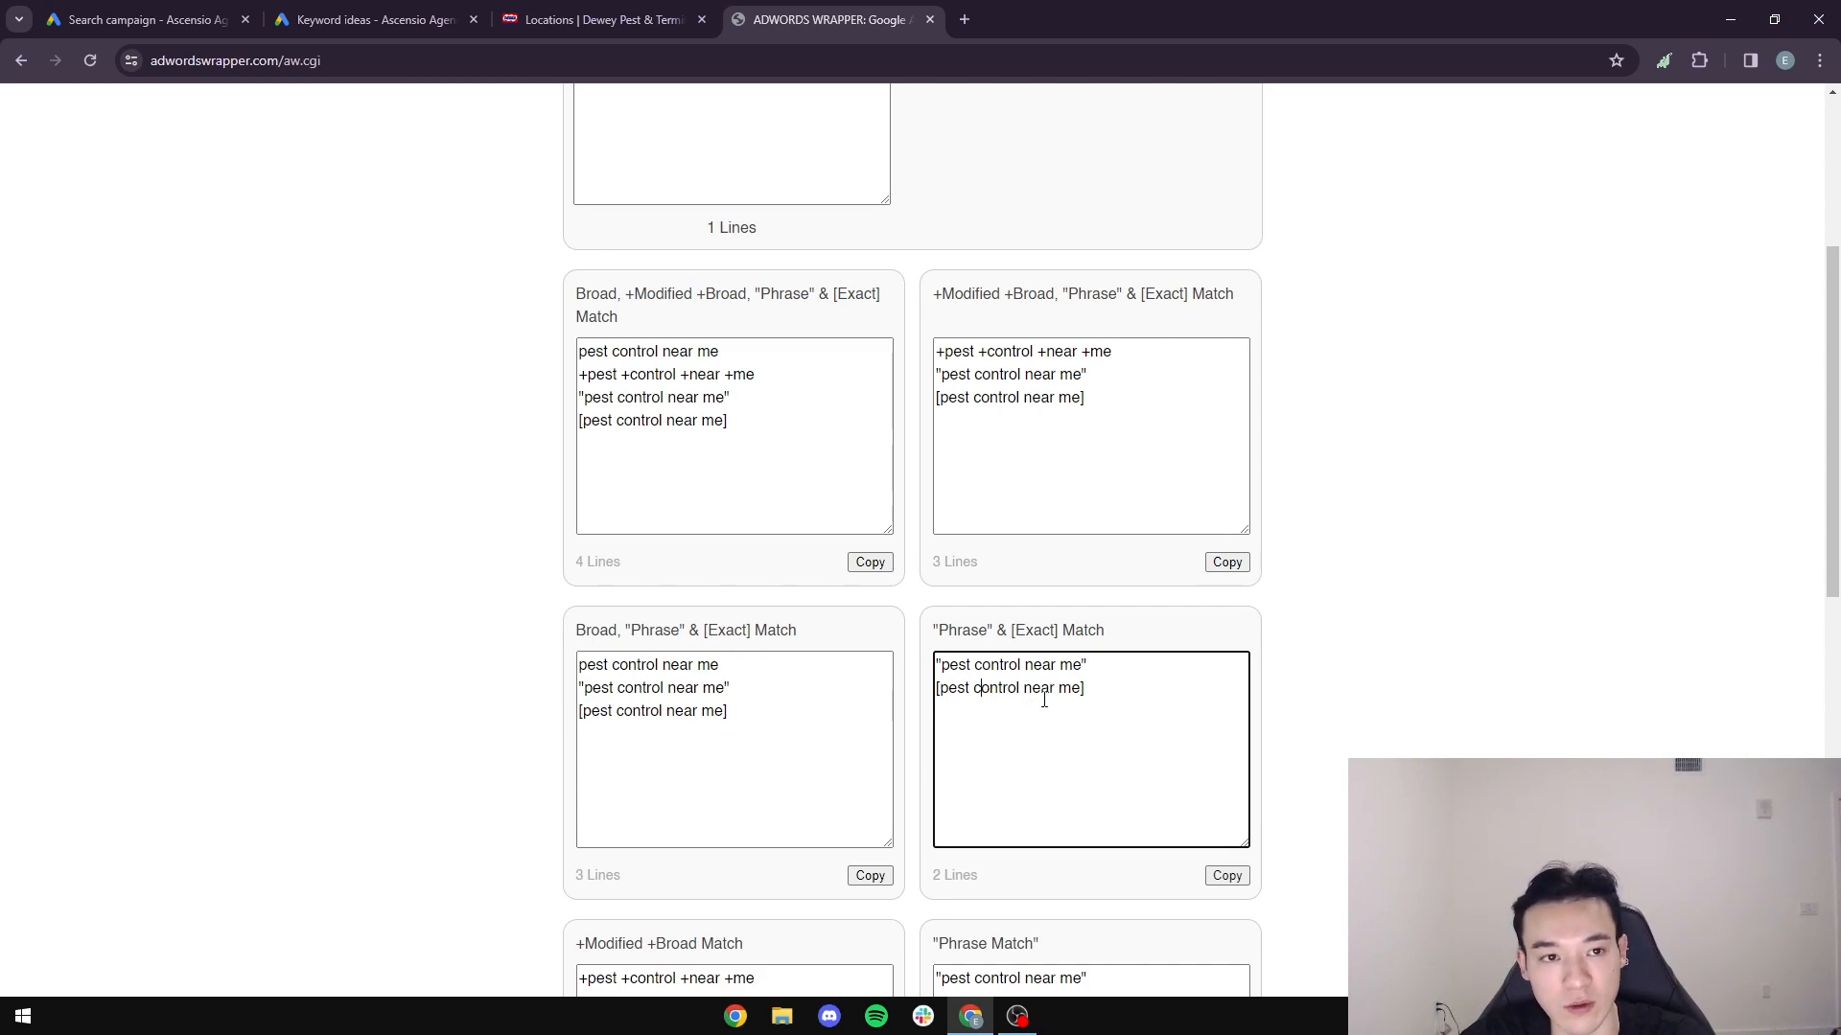
- Copy "pest exterminator near me" from the keyword ideas onto a new line of the AdWords Wrapper keyword list
{"action": "scroll", "coordinate": [772, 414], "scroll_direction": "up", "scroll_amount": 5}
{"action": "left_click", "coordinate": [772, 414]}
{"action": "left_click", "coordinate": [374, 19]}
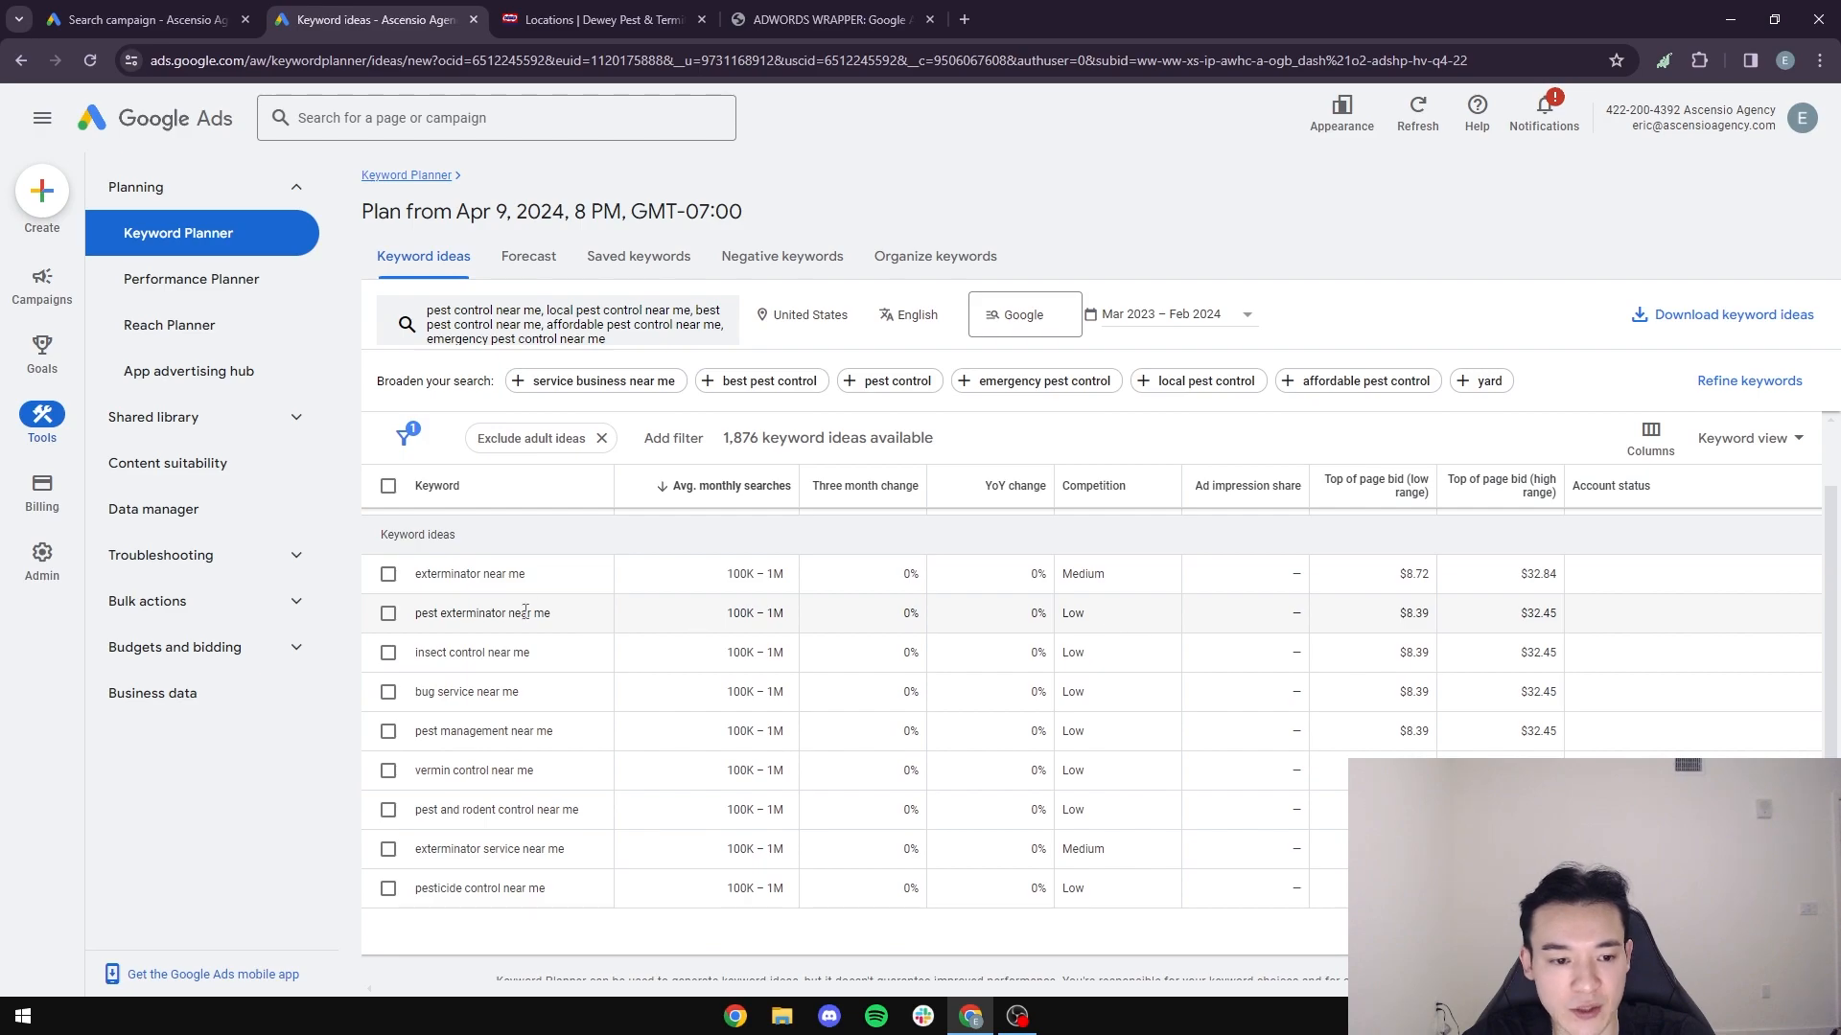
{"action": "left_click_drag", "start_coordinate": [584, 615], "coordinate": [438, 610]}
{"action": "left_click", "coordinate": [772, 24]}
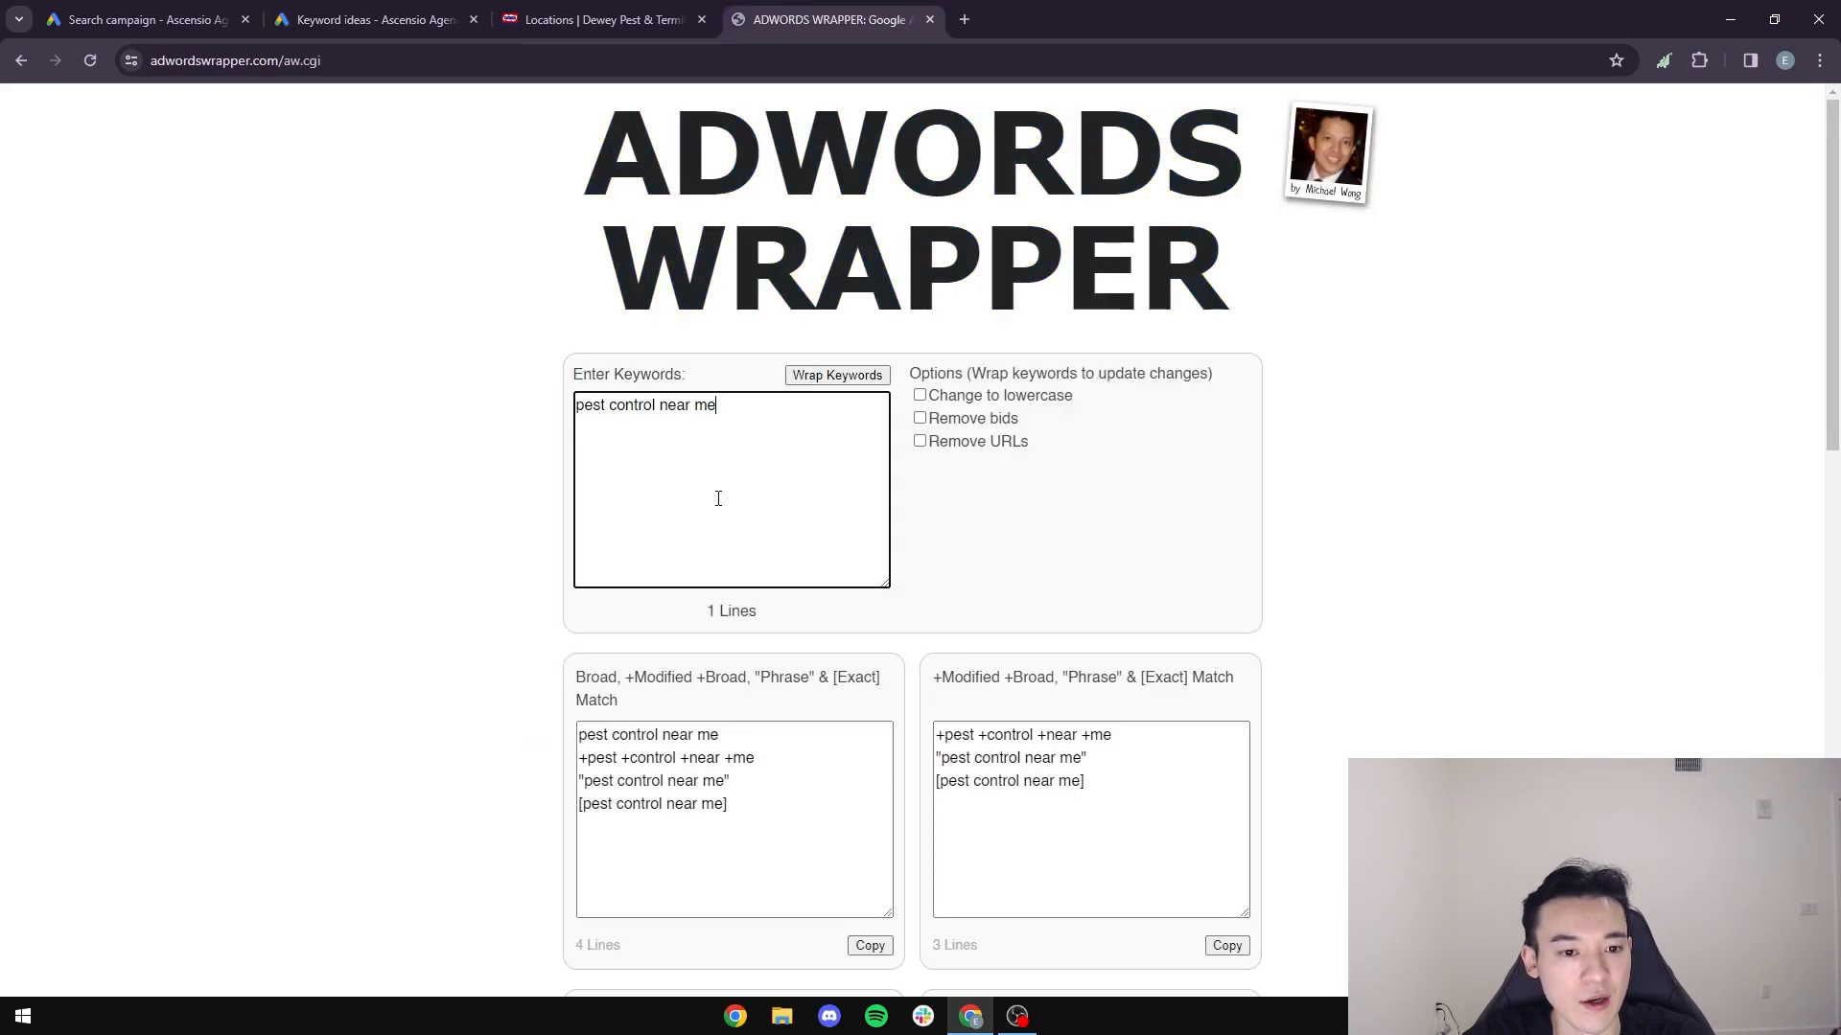
{"action": "type", "text": "pest exterminator near me"}
- Add "bug service near me" from the keyword ideas as another line in the AdWords Wrapper keyword list
{"action": "left_click", "coordinate": [374, 20]}
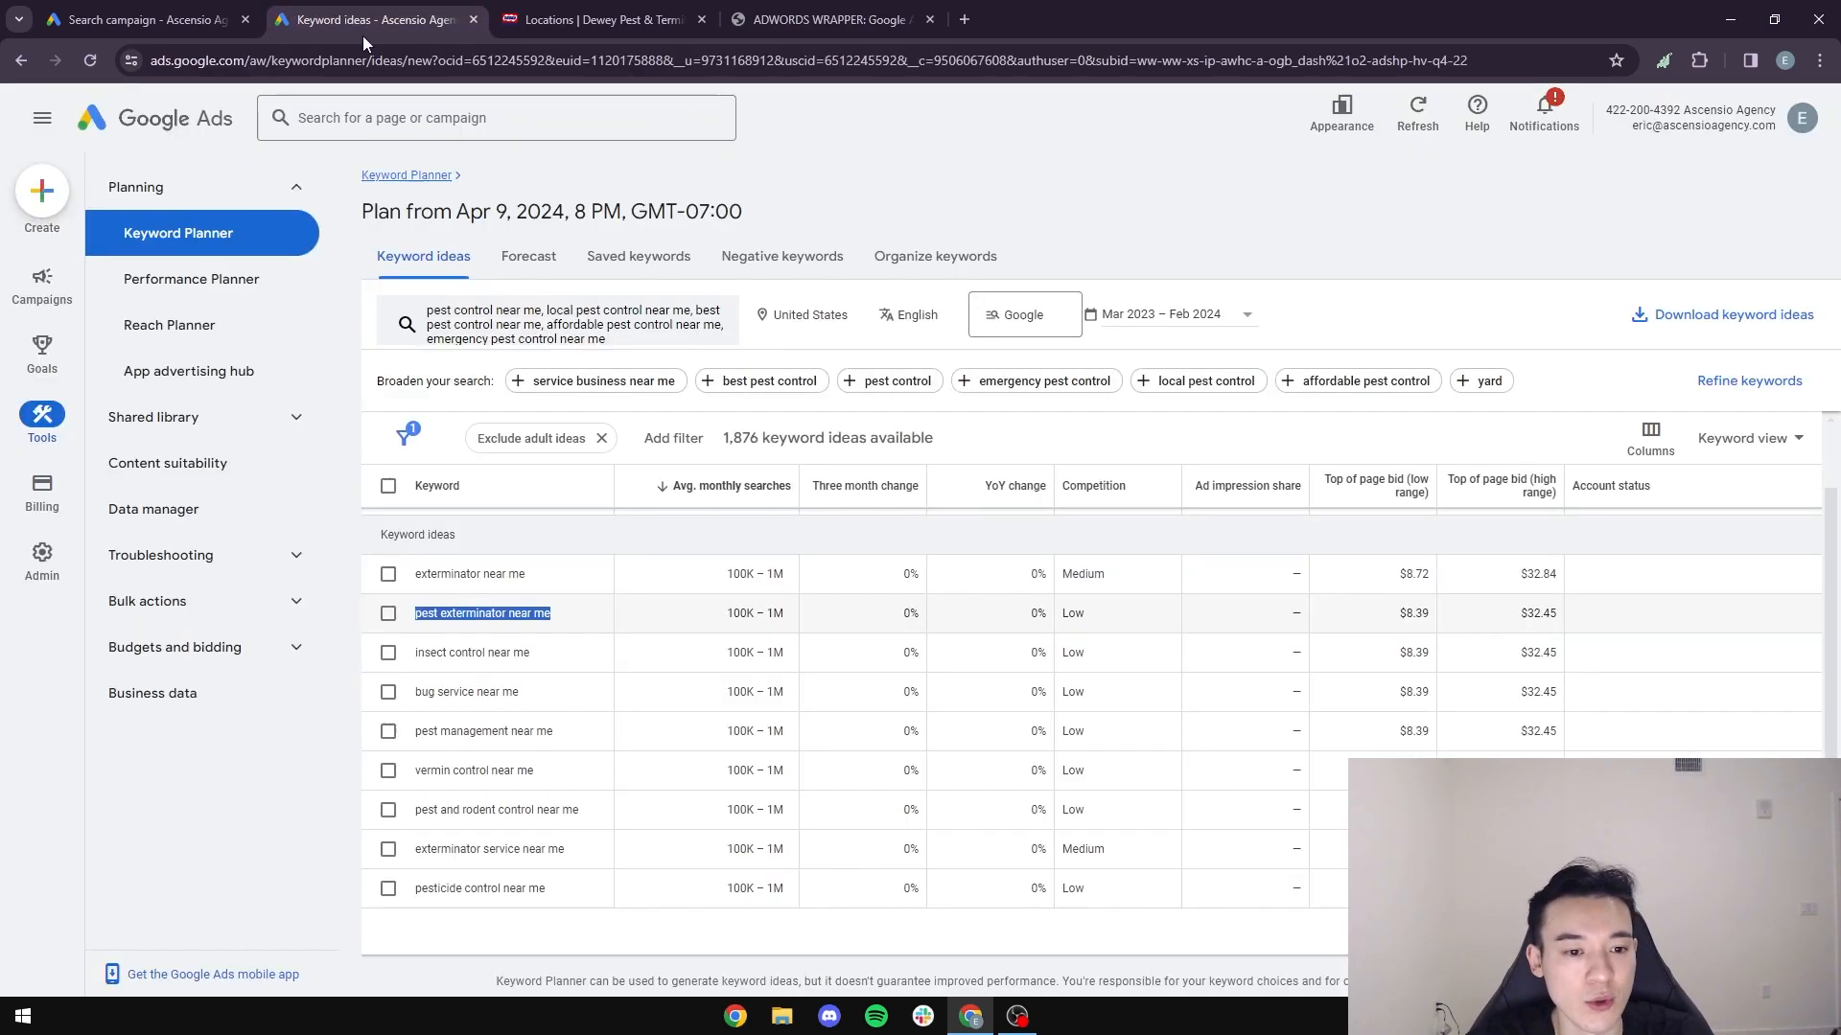
{"action": "left_click", "coordinate": [830, 11]}
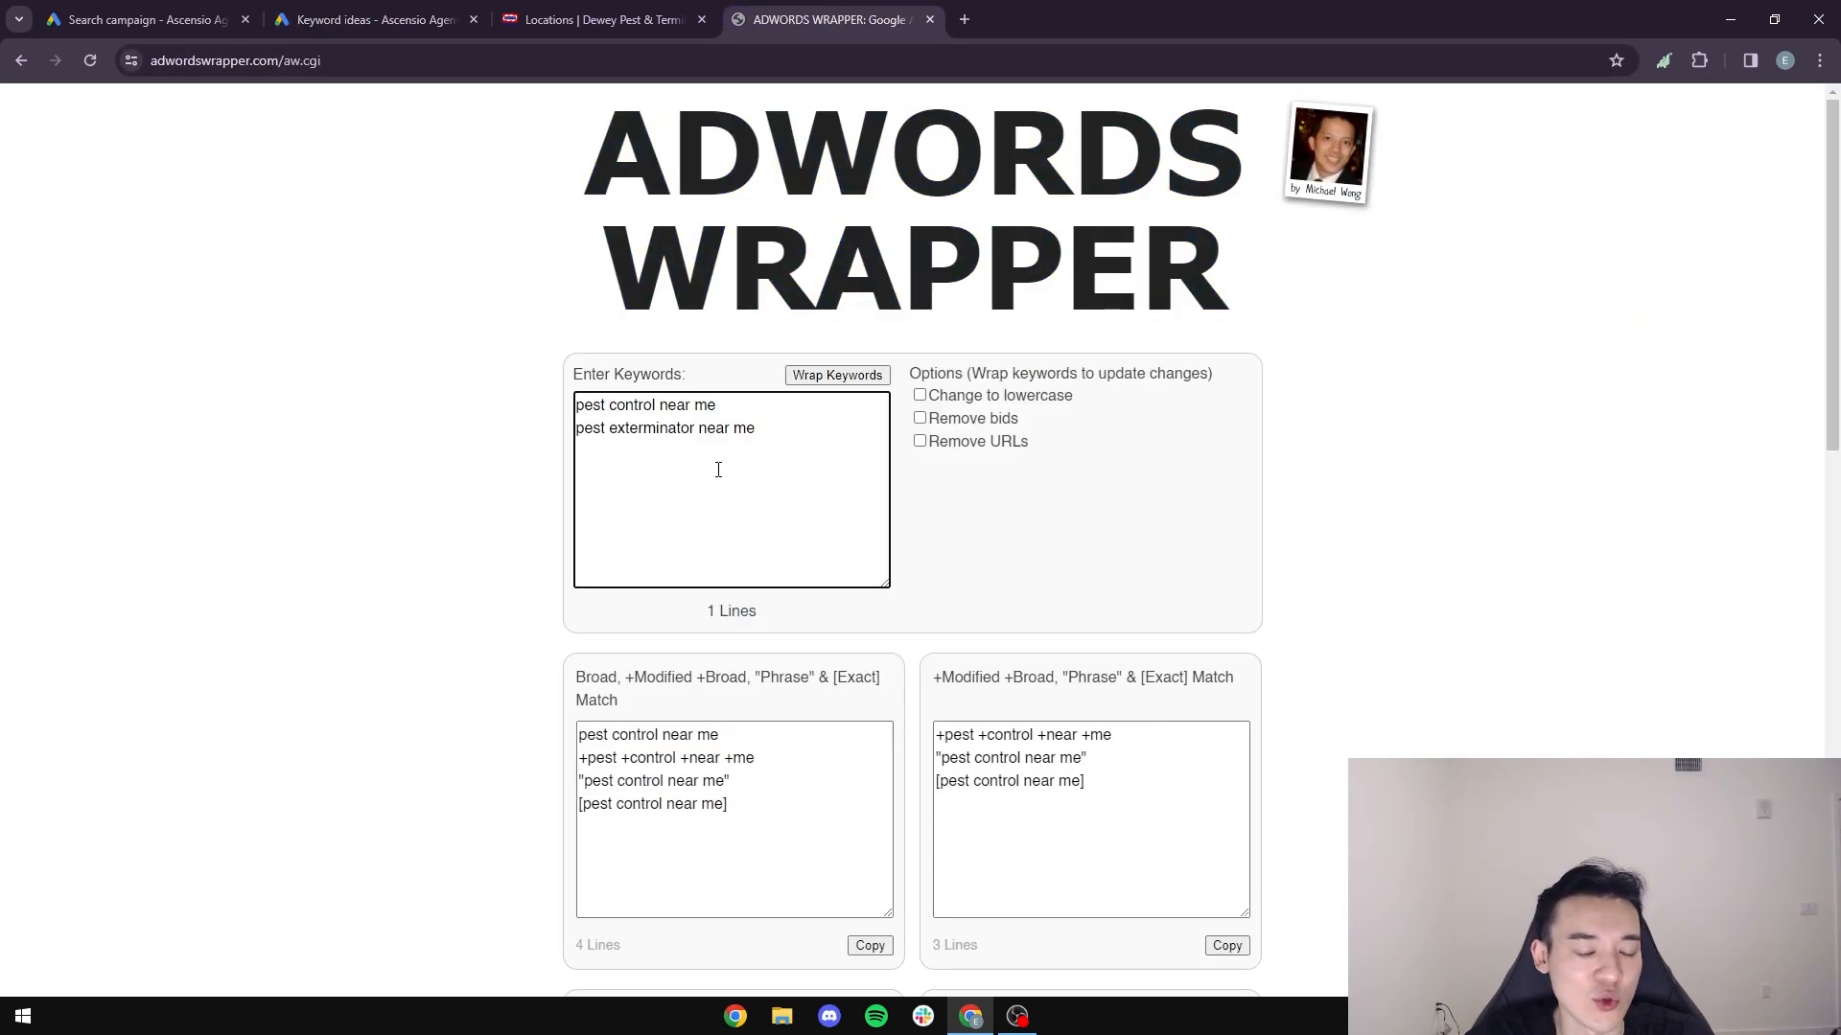
{"action": "scroll", "coordinate": [718, 470], "scroll_direction": "down", "scroll_amount": 4}
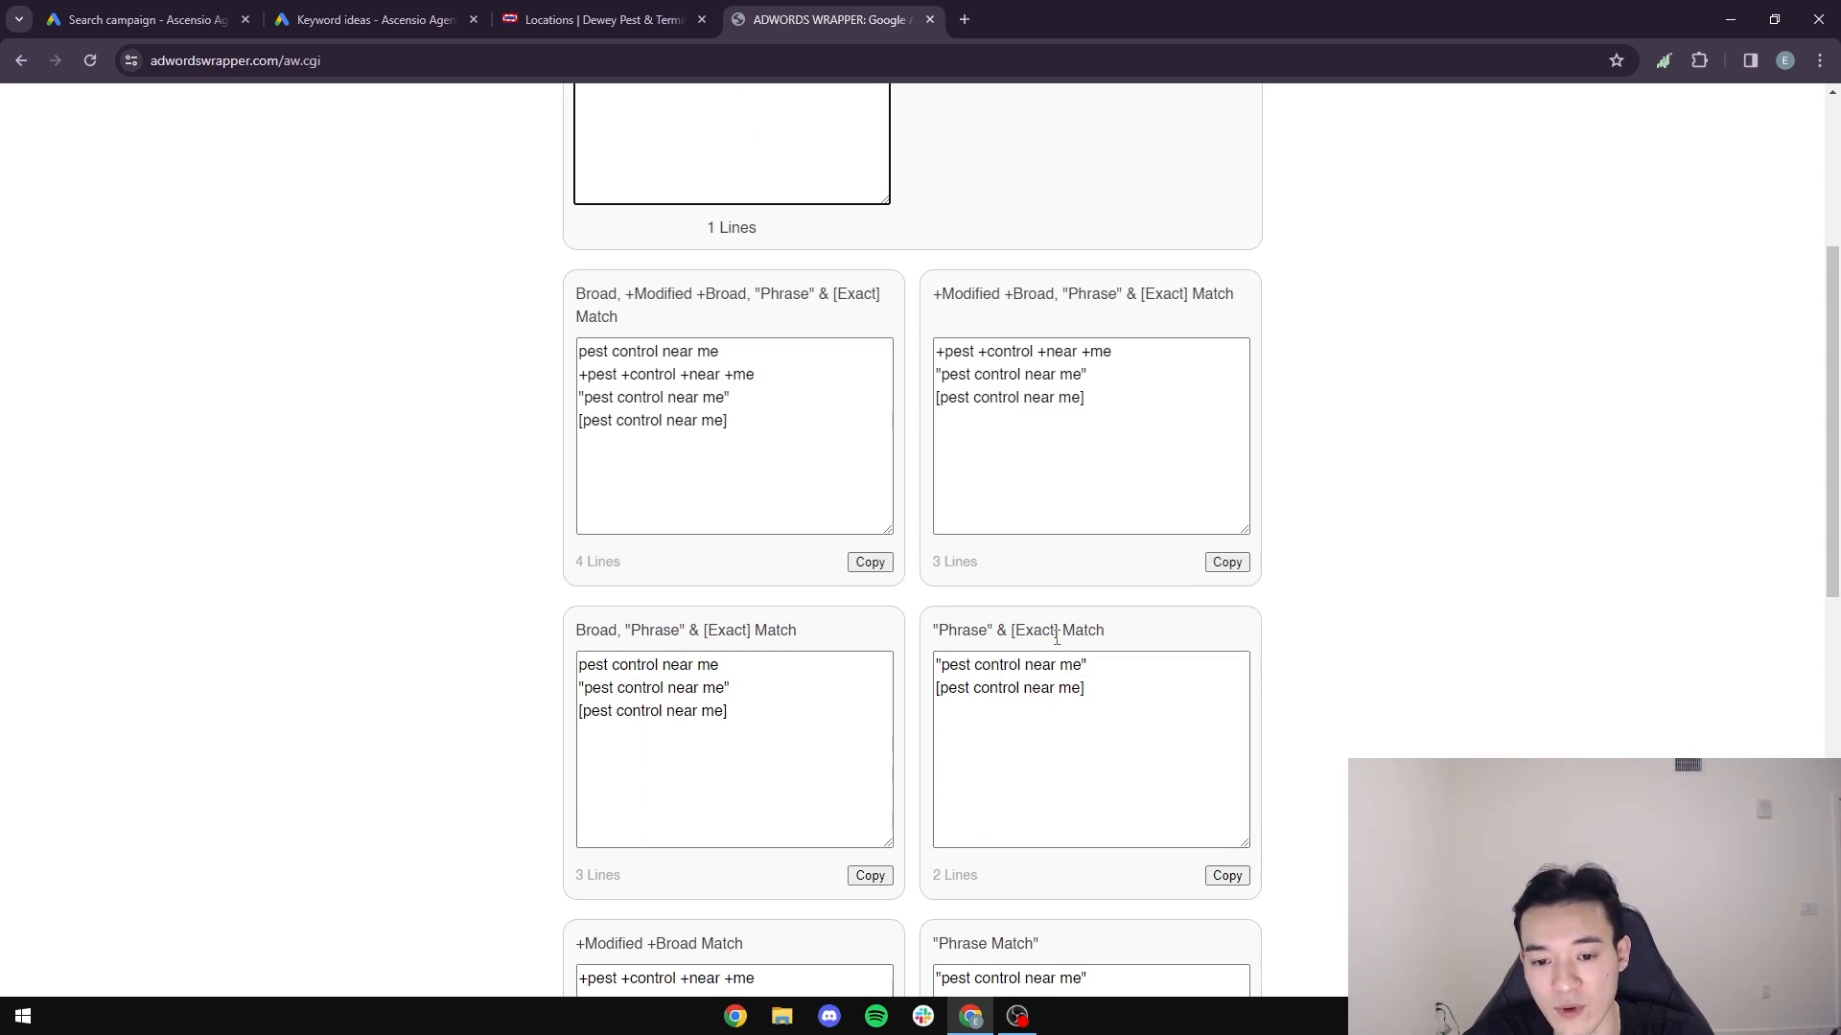
{"action": "left_click", "coordinate": [326, 13]}
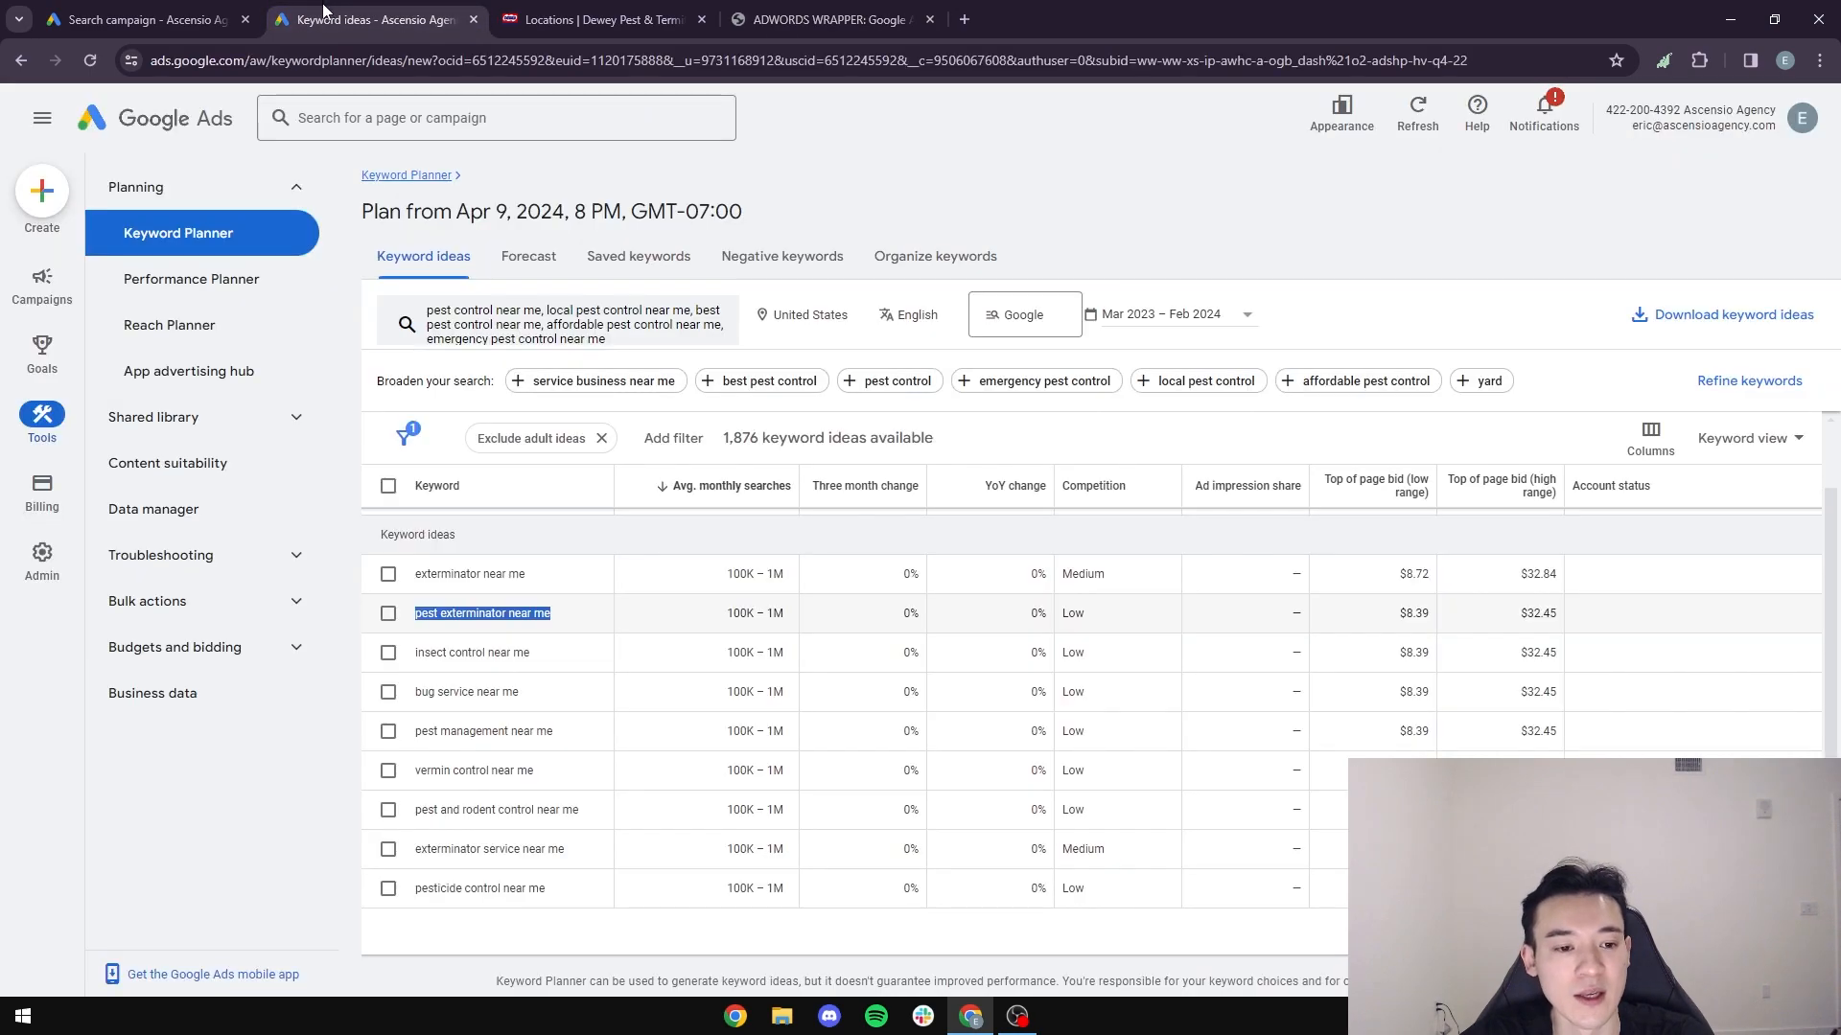
{"action": "left_click_drag", "start_coordinate": [518, 691], "coordinate": [412, 692]}
{"action": "key", "text": "ctrl+c"}
{"action": "left_click", "coordinate": [827, 19]}
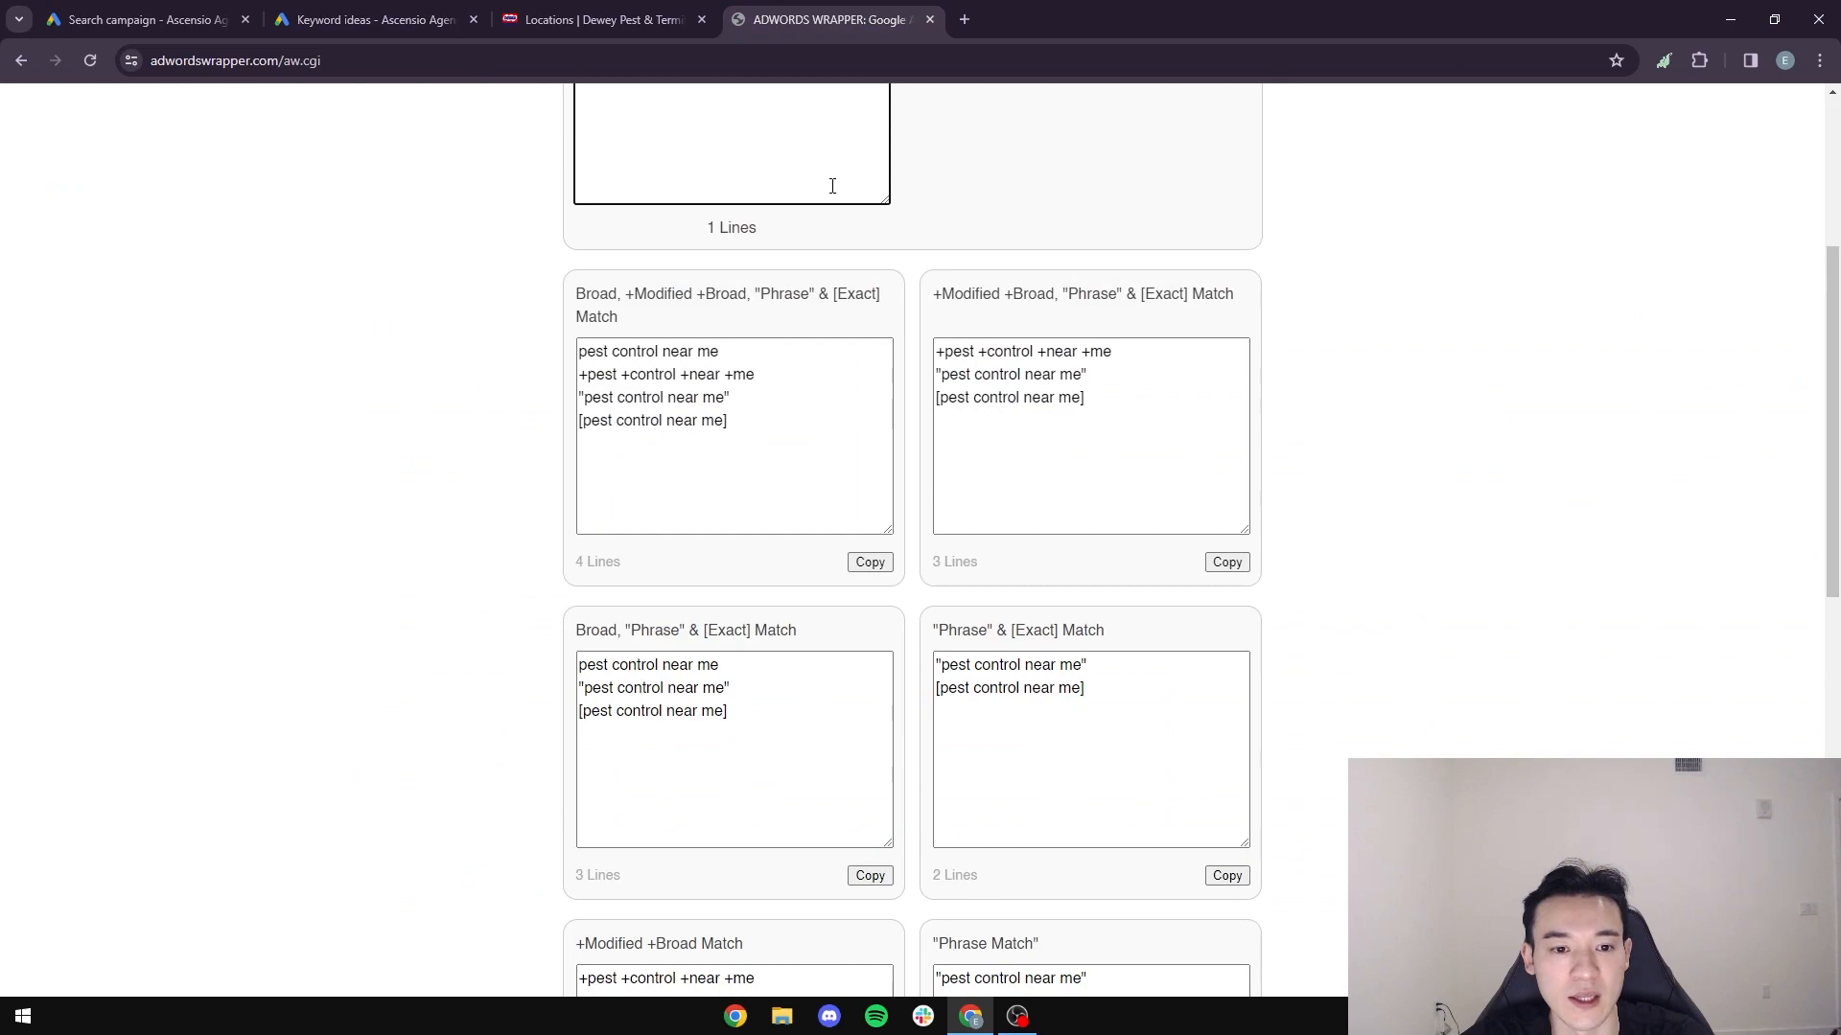
{"action": "scroll", "coordinate": [773, 475], "scroll_direction": "up", "scroll_amount": 4}
{"action": "key", "text": "ctrl+v"}
- Copy "vermin control near me" and "exterminator service near me" from the keyword ideas into the AdWords Wrapper list, one per line
{"action": "left_click", "coordinate": [369, 19]}
{"action": "left_click_drag", "start_coordinate": [575, 771], "coordinate": [414, 771]}
{"action": "key", "text": "ctrl+c"}
{"action": "left_click", "coordinate": [826, 19]}
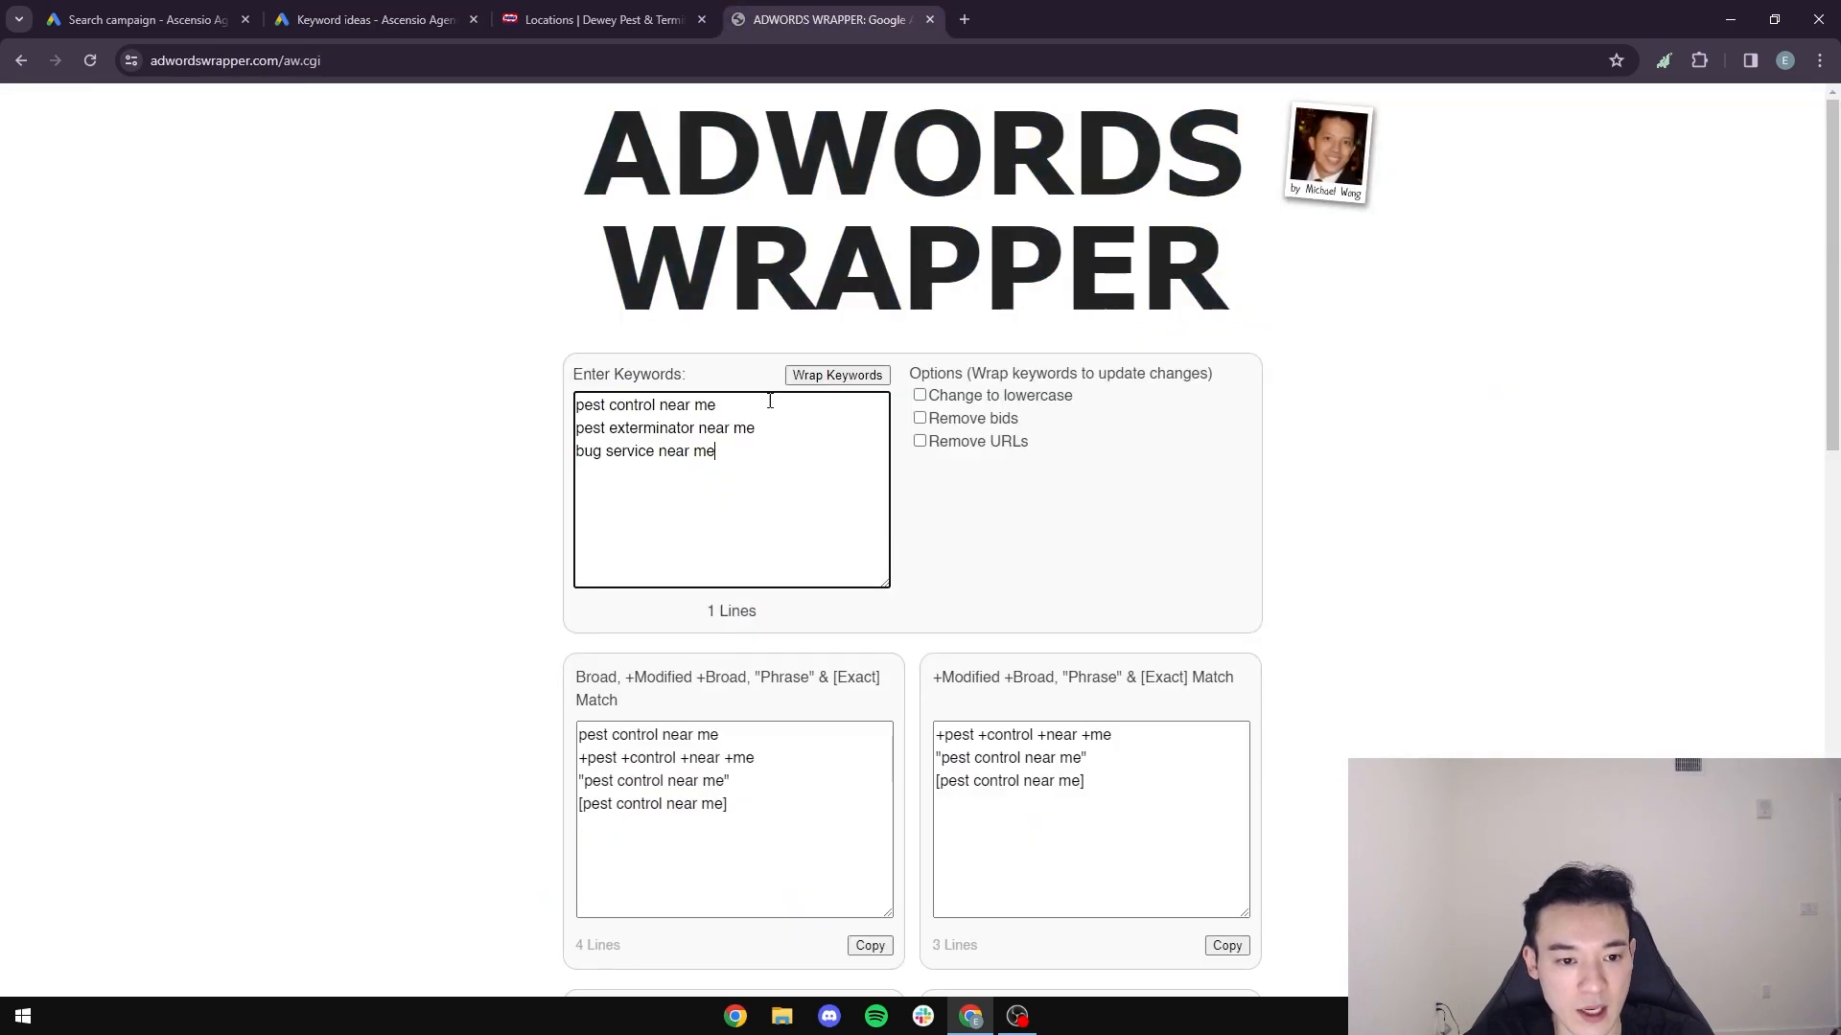
{"action": "key", "text": "ctrl+v"}
{"action": "left_click", "coordinate": [369, 19]}
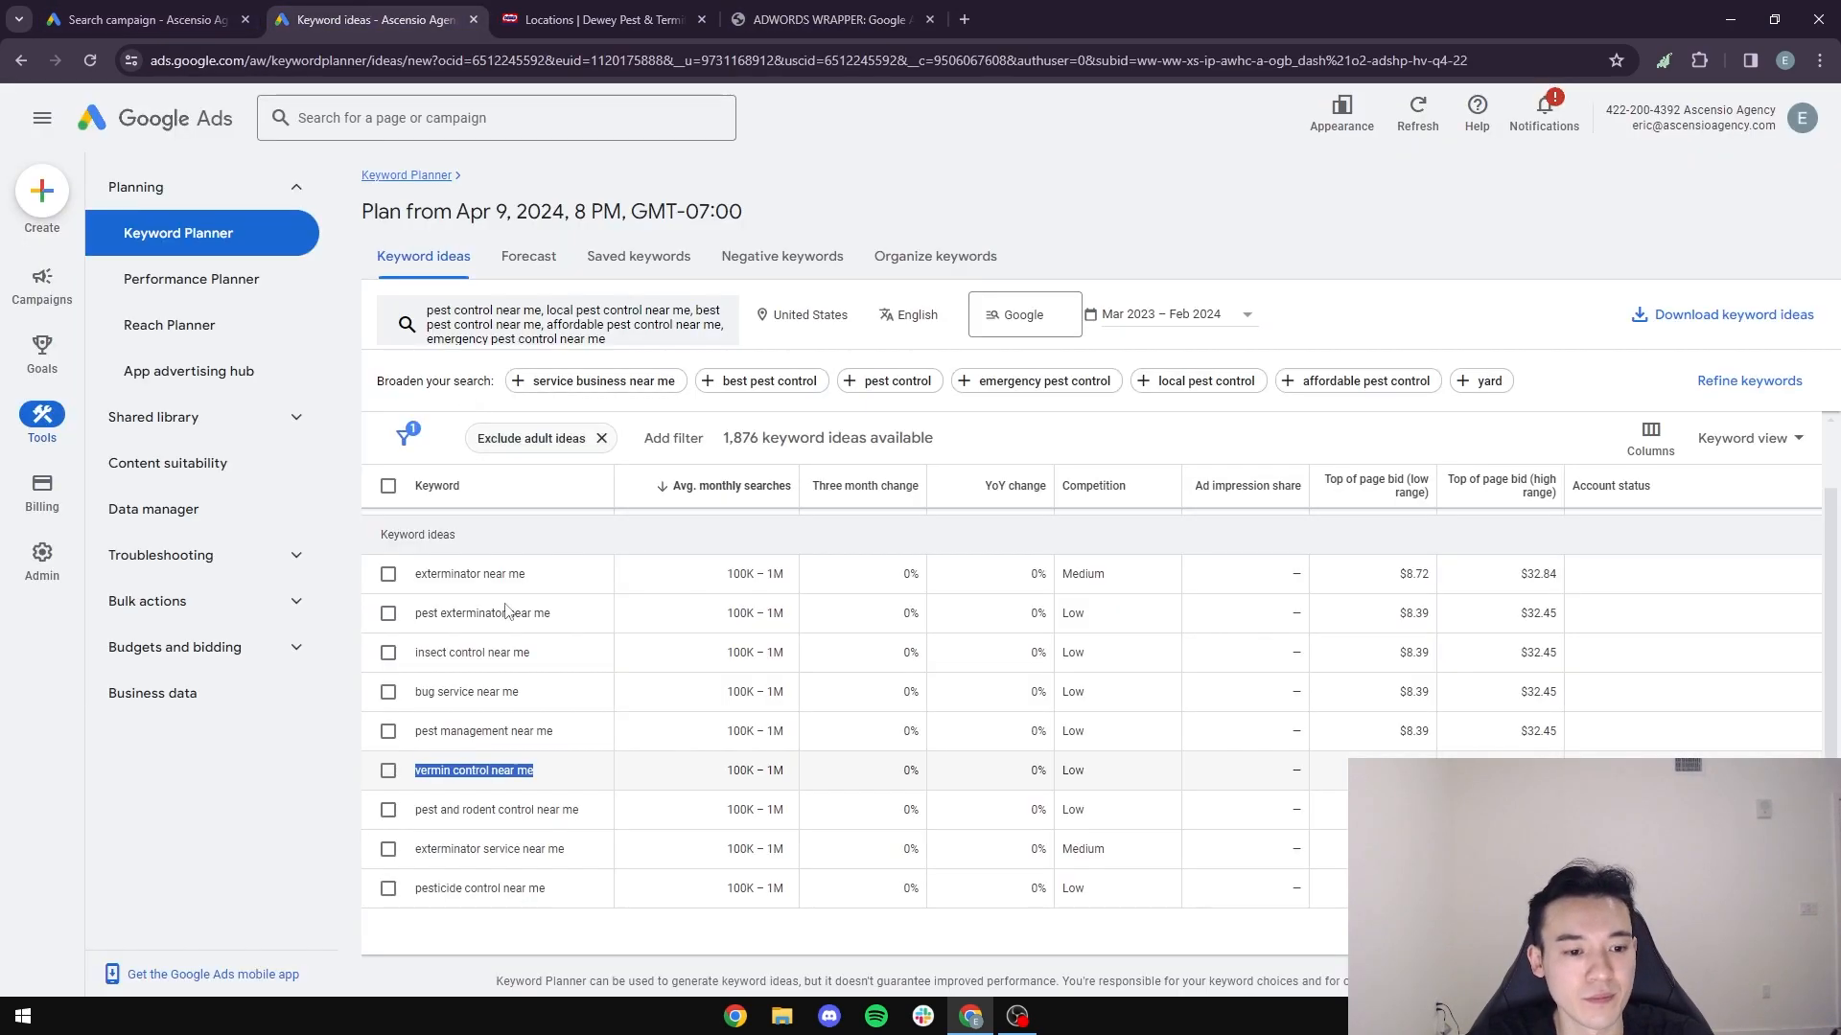
{"action": "left_click_drag", "start_coordinate": [576, 850], "coordinate": [426, 855]}
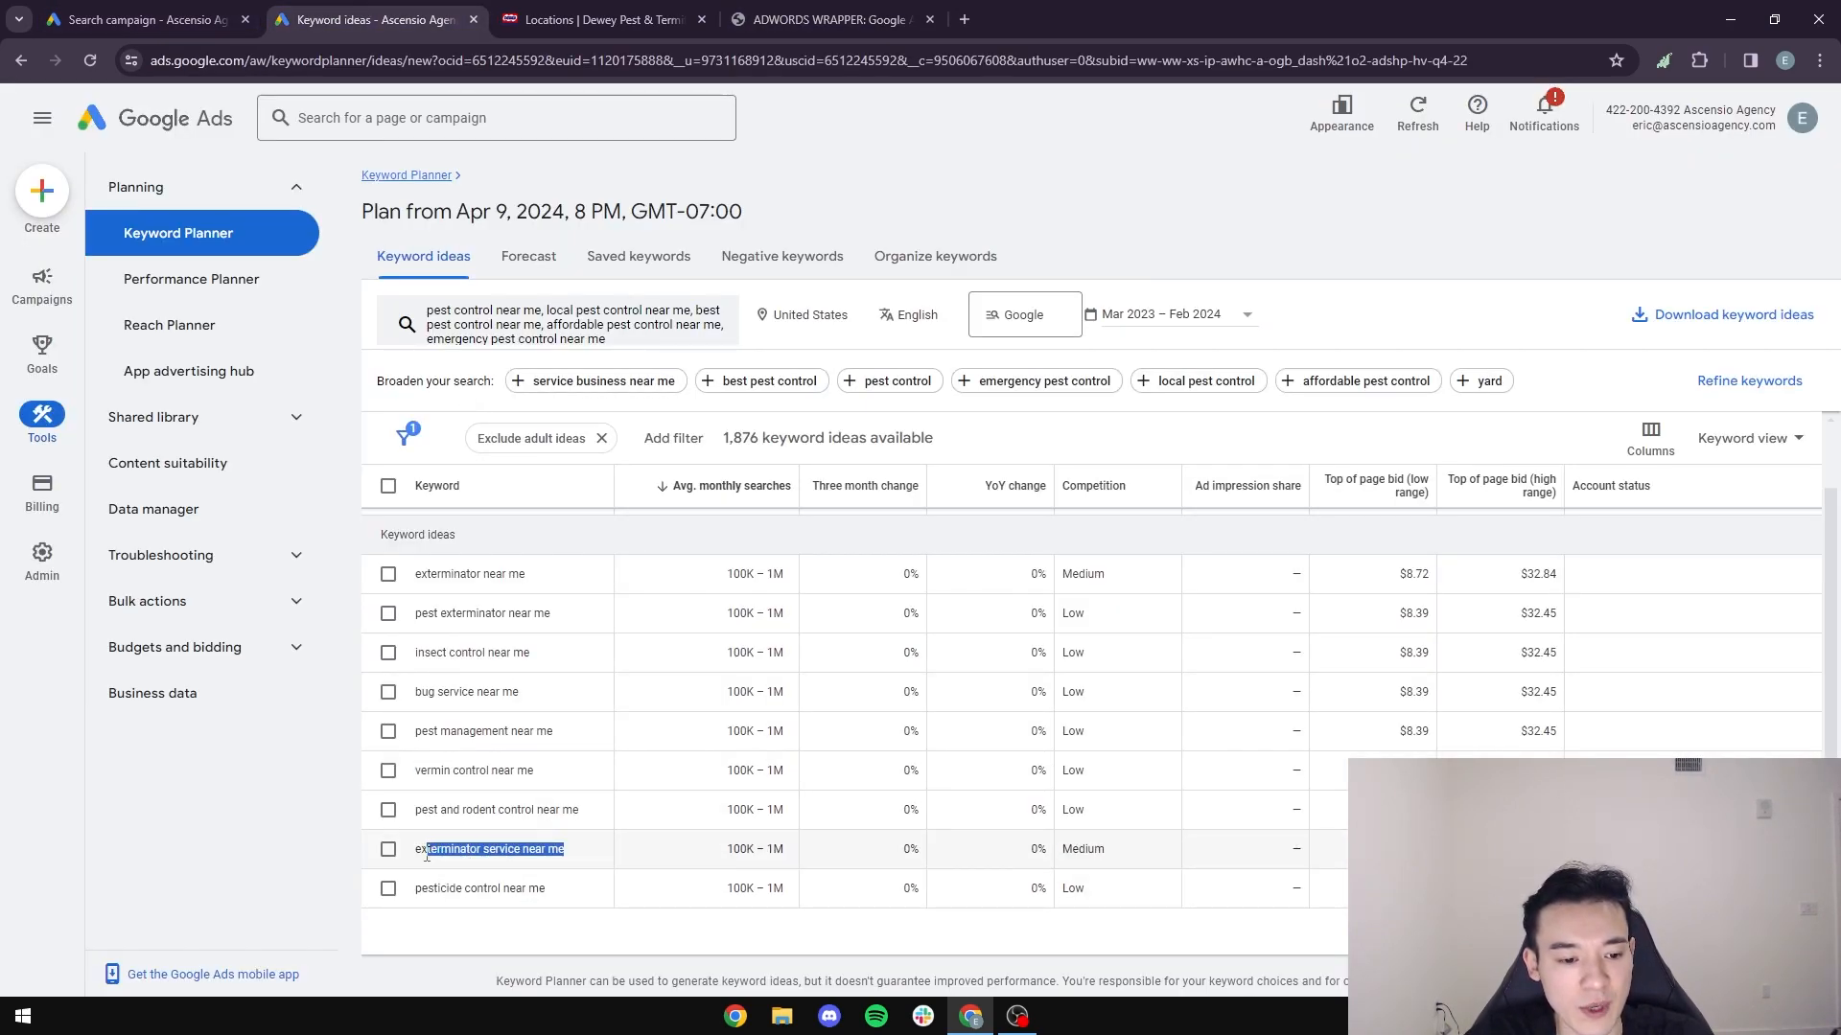
{"action": "left_click", "coordinate": [826, 19]}
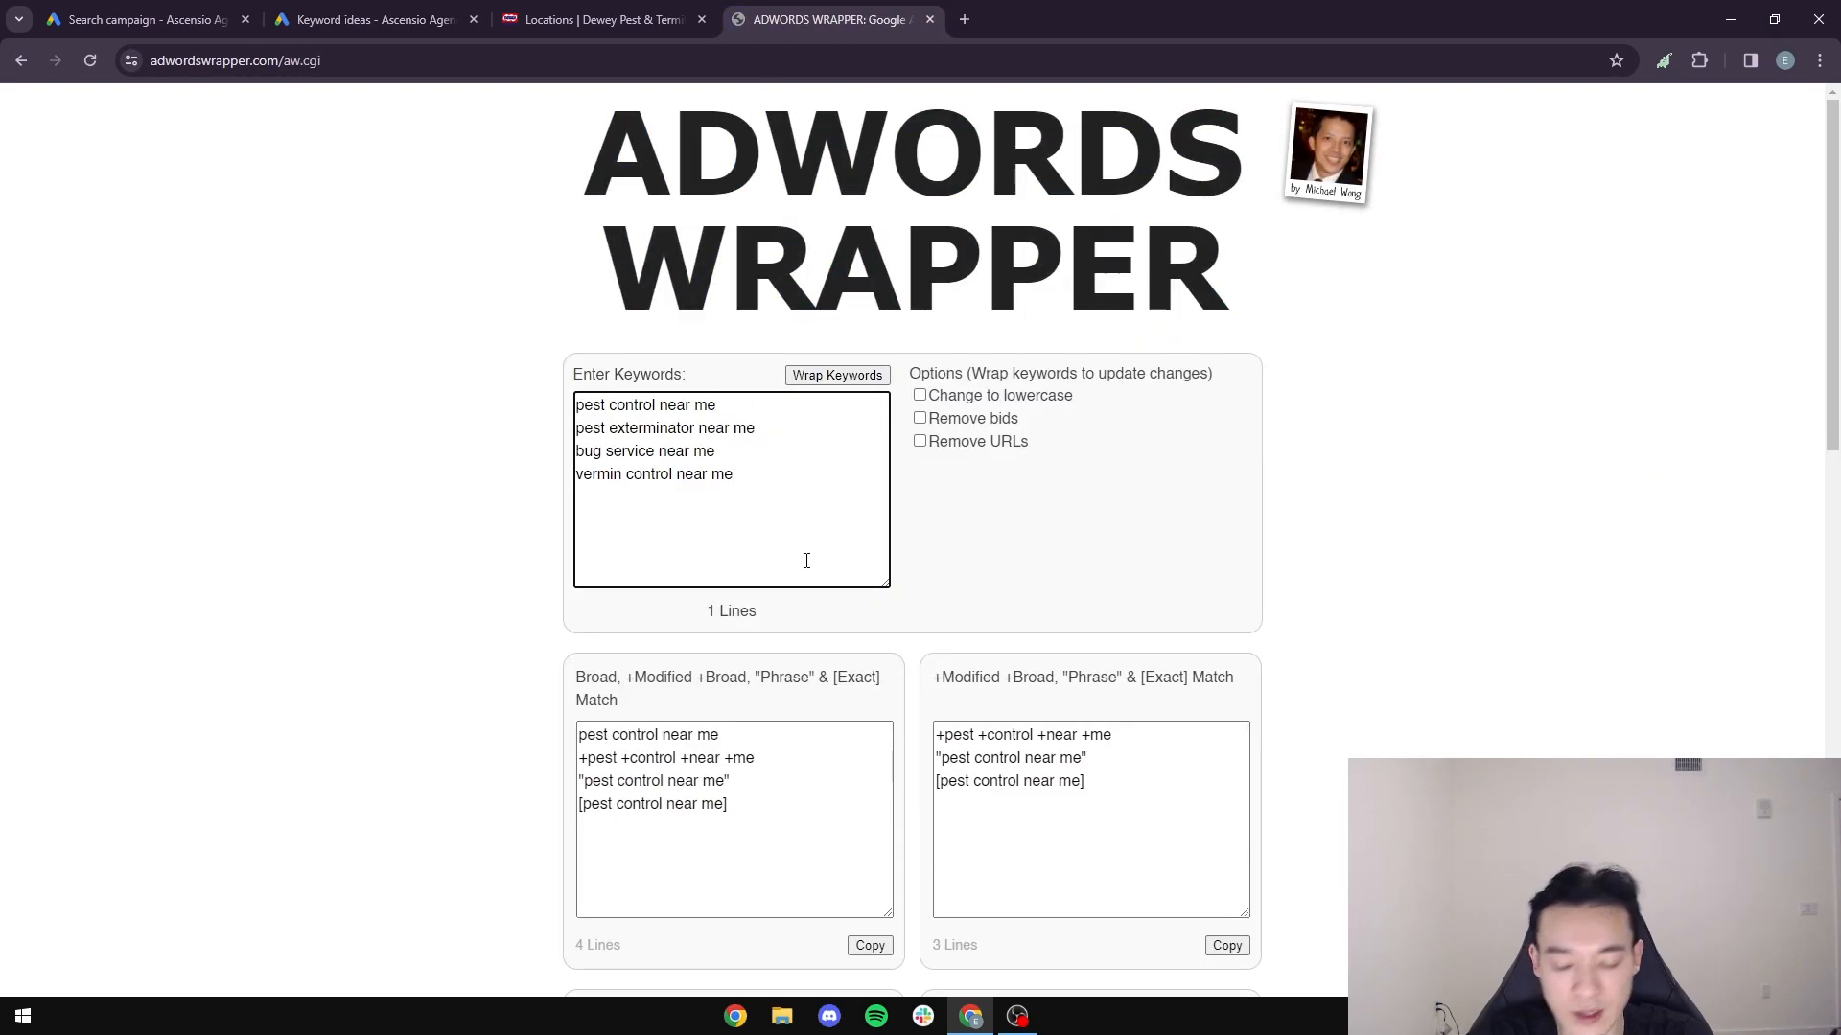
{"action": "type", "text": "exterminator service near me"}
- Add "pesticide control near me" and, from the following page of ideas, "exterminators close to me" to the AdWords Wrapper list
{"action": "left_click", "coordinate": [398, 21]}
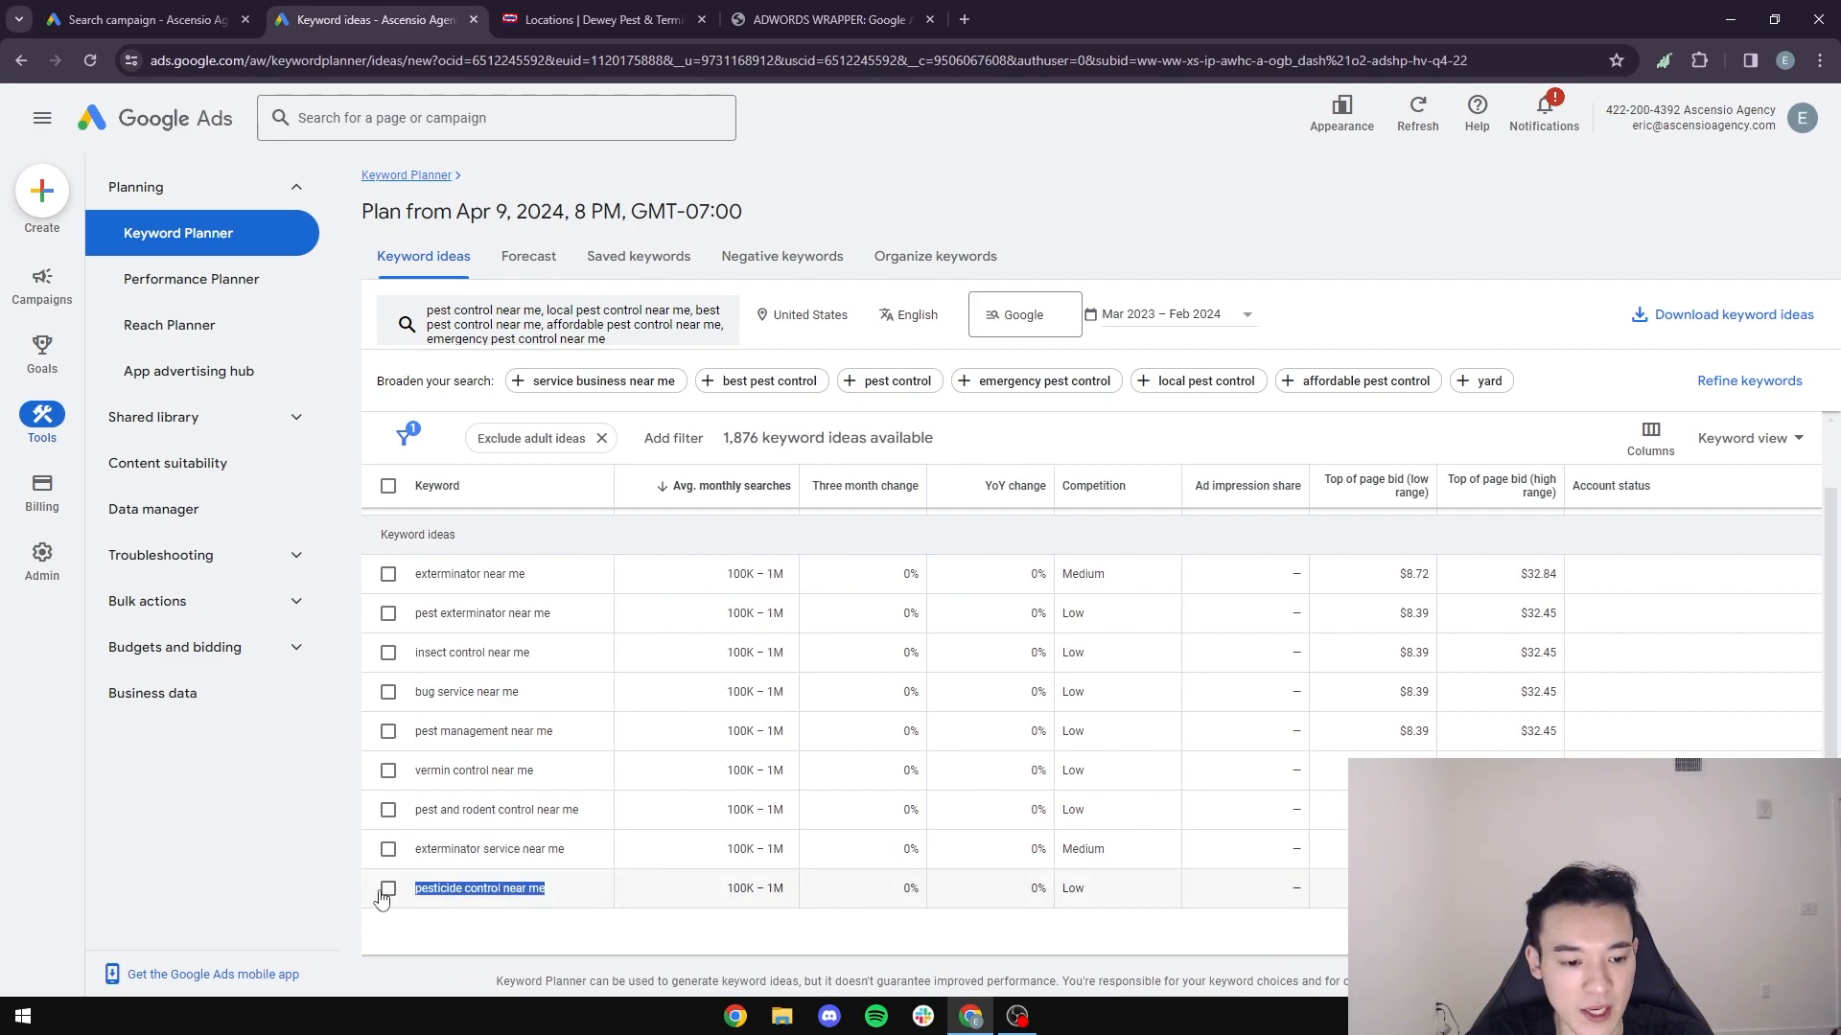
{"action": "left_click", "coordinate": [821, 17]}
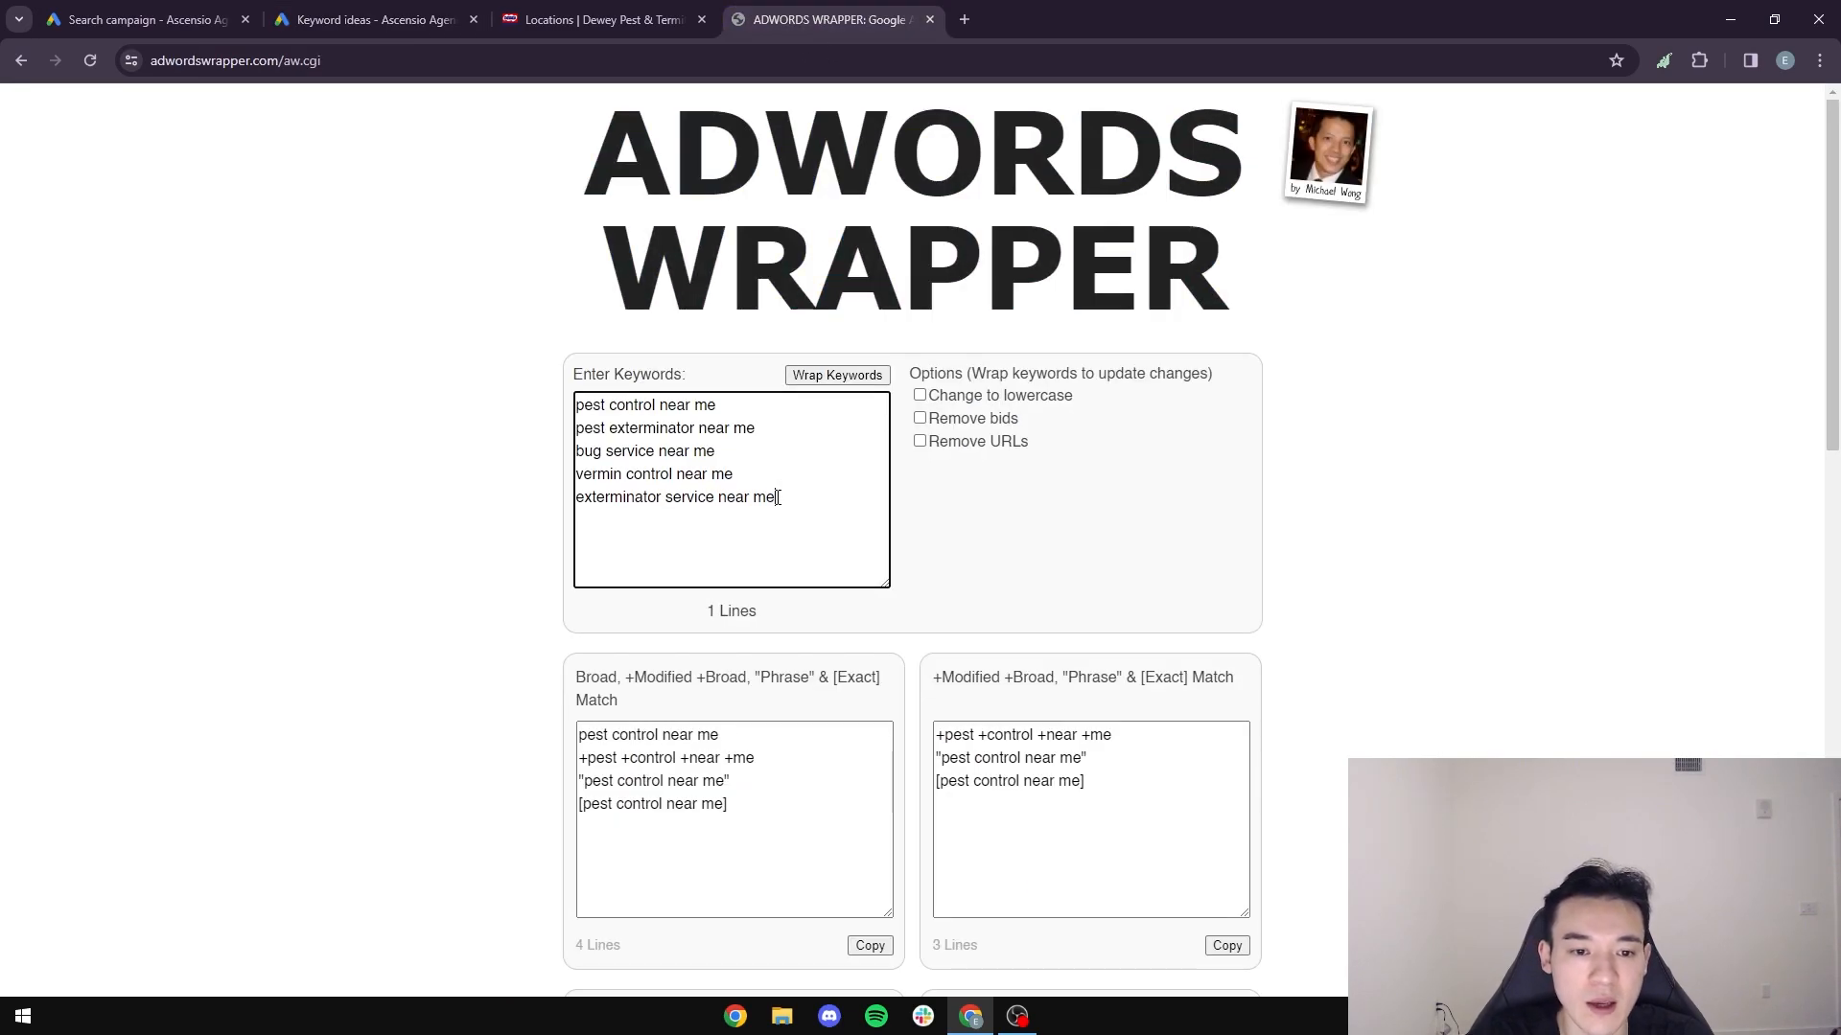
{"action": "type", "text": "pesticide control near me"}
{"action": "left_click", "coordinate": [402, 19]}
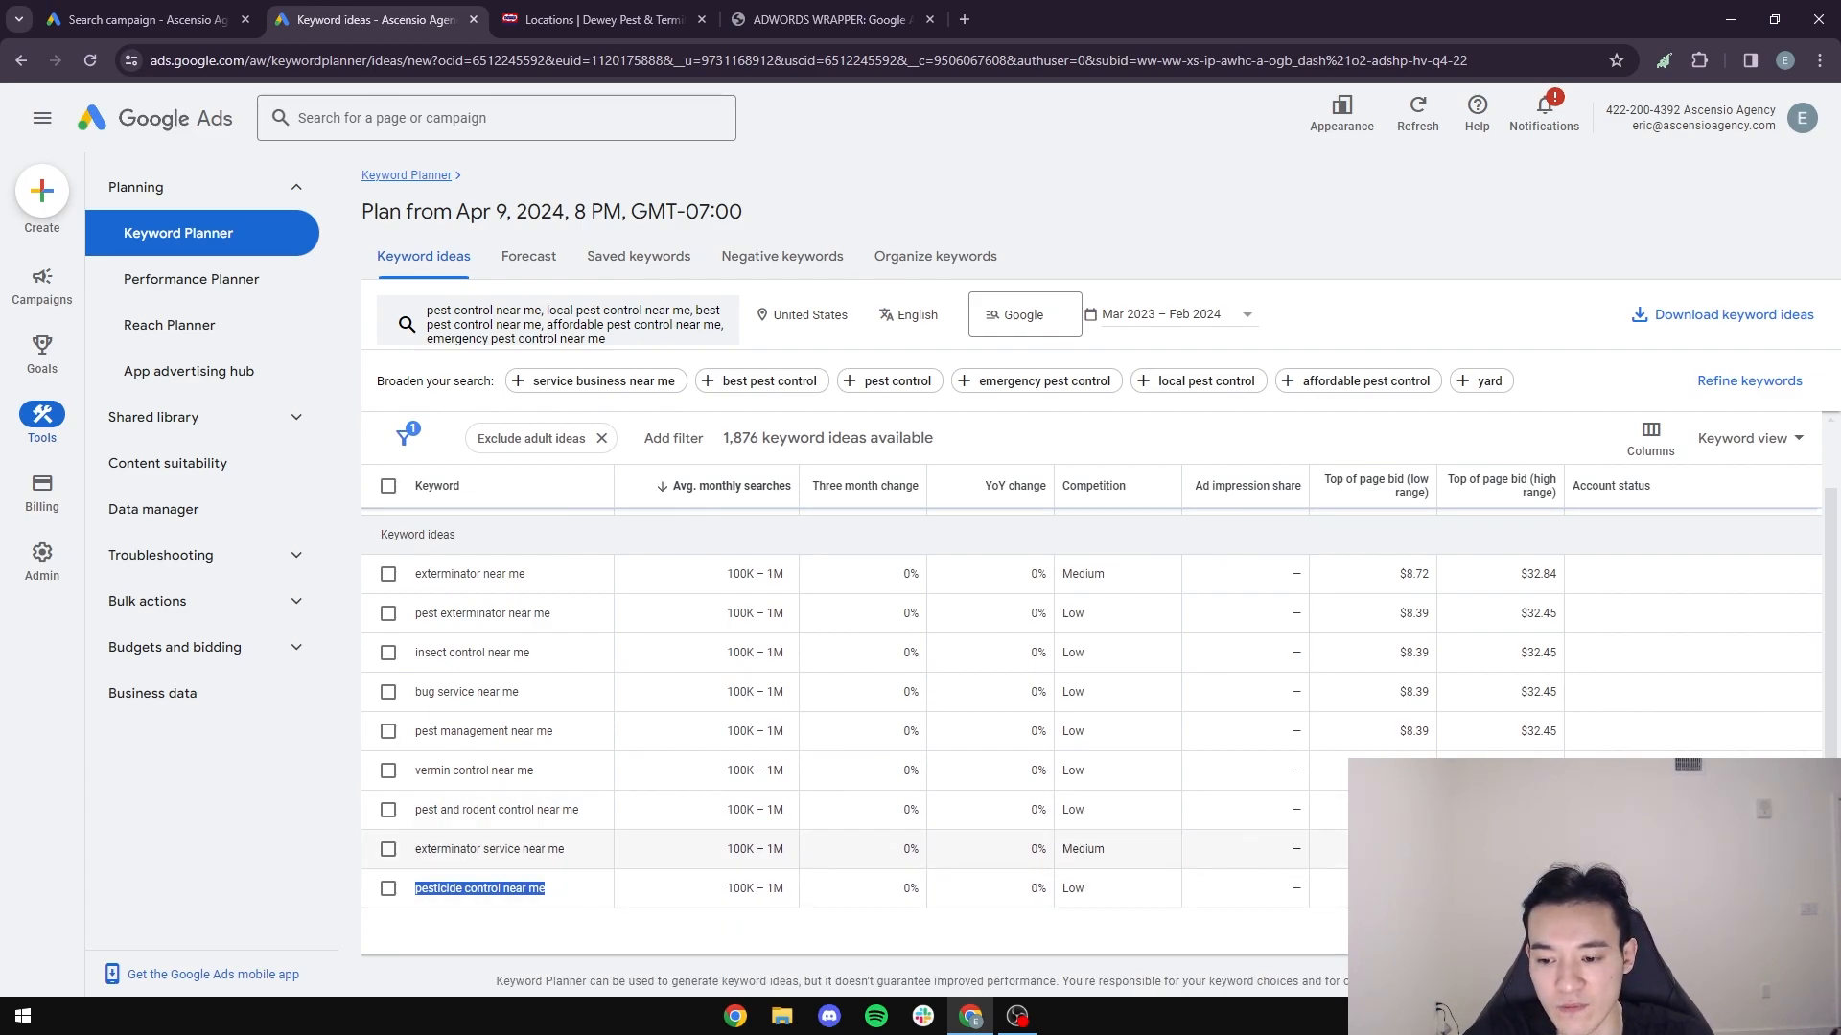
{"action": "scroll", "coordinate": [589, 638], "scroll_direction": "down", "scroll_amount": 5}
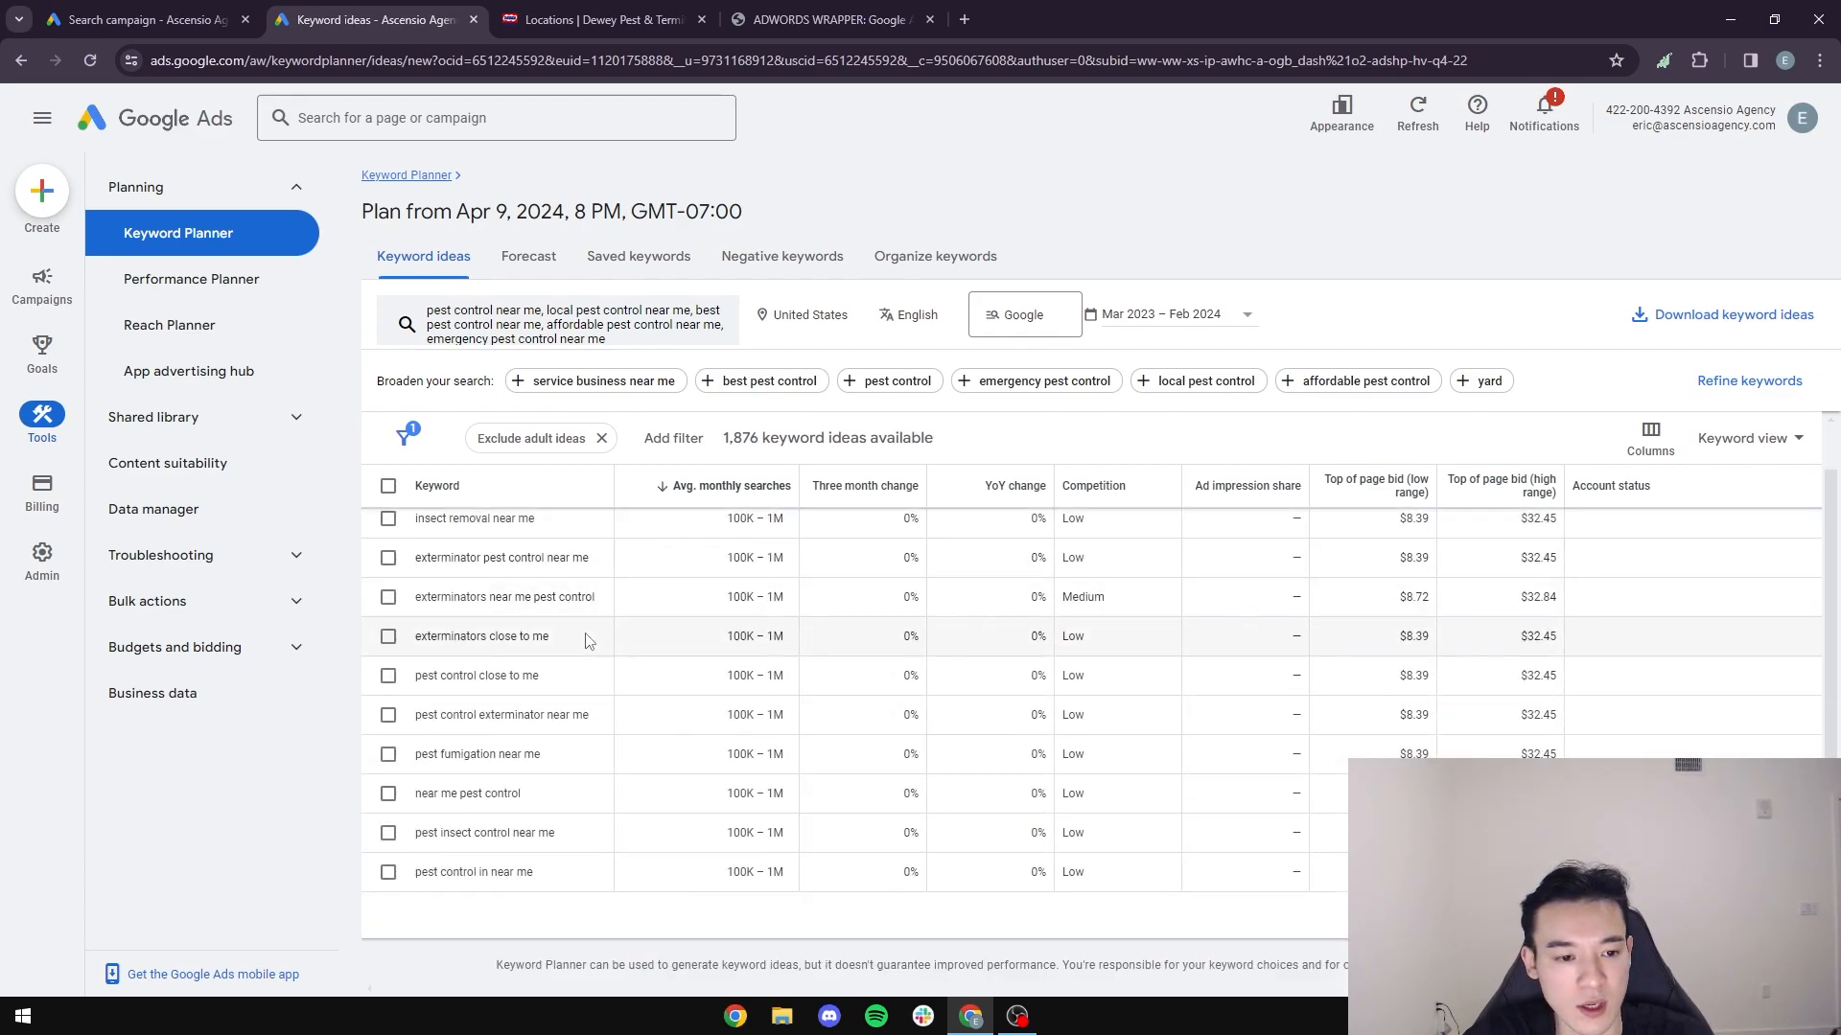
{"action": "scroll", "coordinate": [575, 671], "scroll_direction": "up", "scroll_amount": 1}
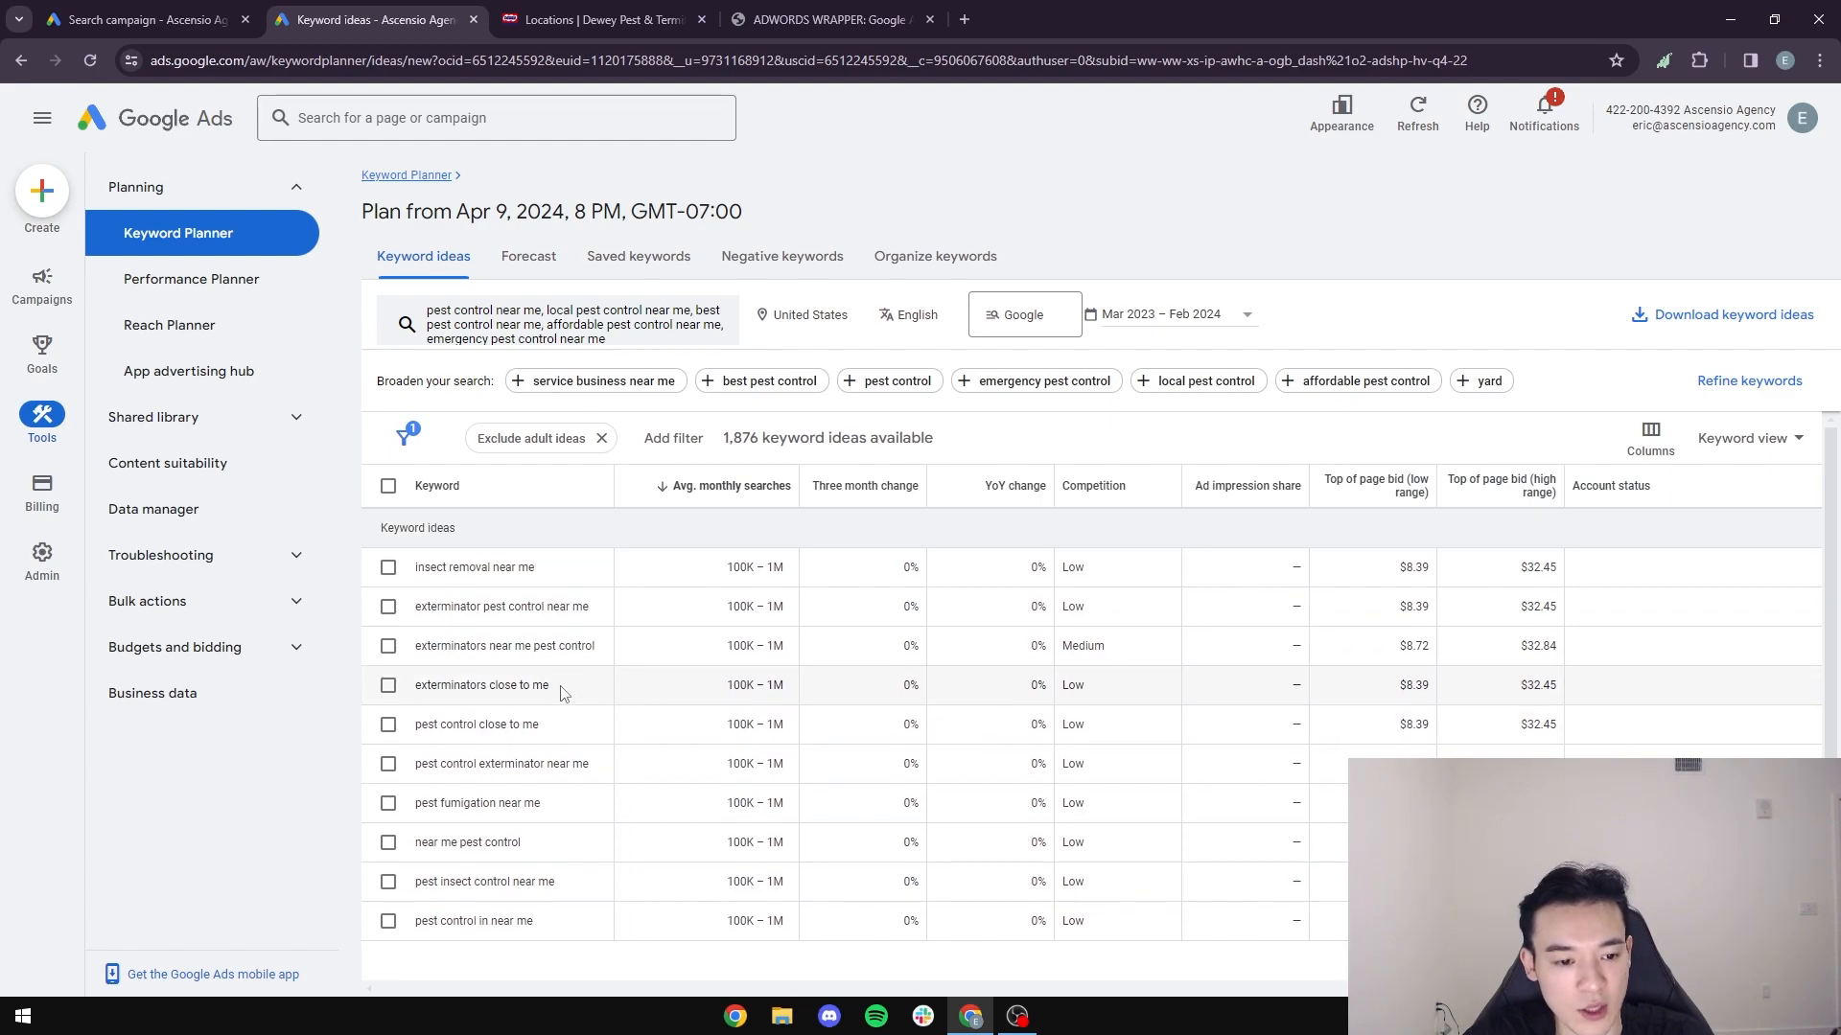
{"action": "left_click_drag", "start_coordinate": [562, 687], "coordinate": [370, 697]}
{"action": "key", "text": "ctrl+c"}
{"action": "left_click", "coordinate": [771, 11]}
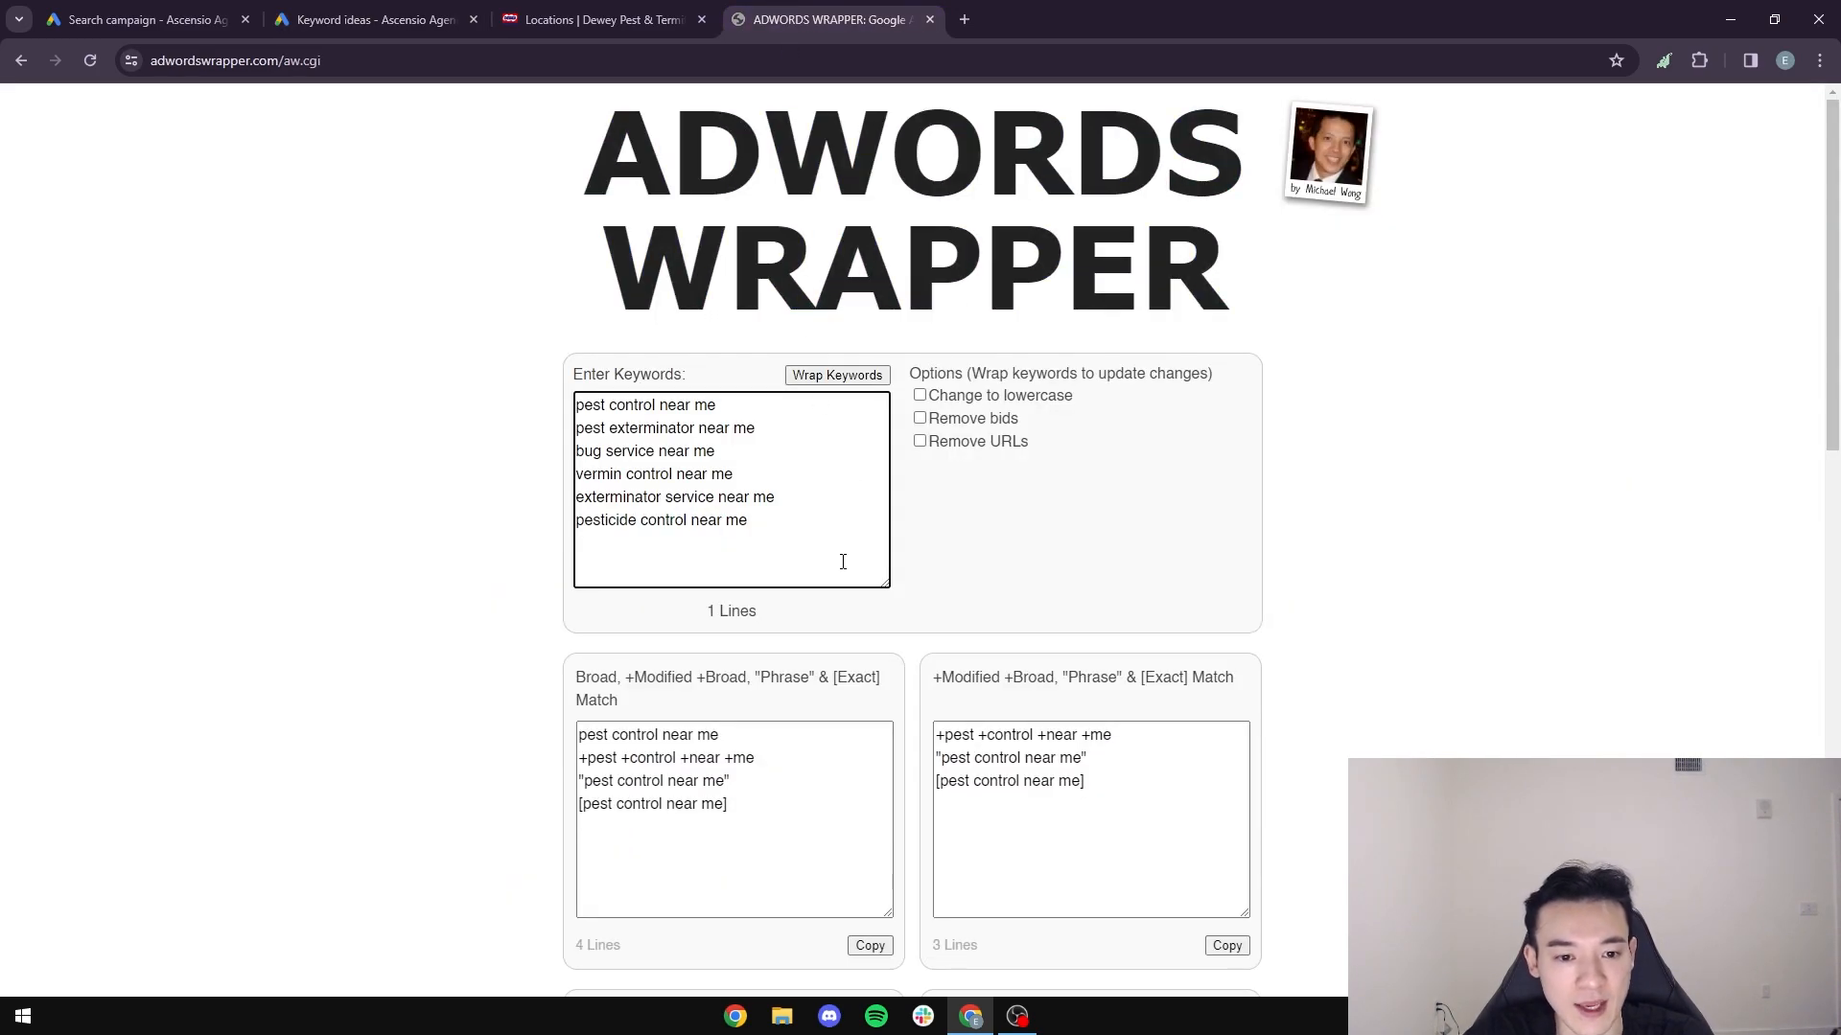
{"action": "key", "text": "ctrl+v"}
- Copy "pest fumigation near me" and "pest control in near me" from the keyword ideas onto new lines of the AdWords Wrapper list
{"action": "left_click", "coordinate": [374, 19]}
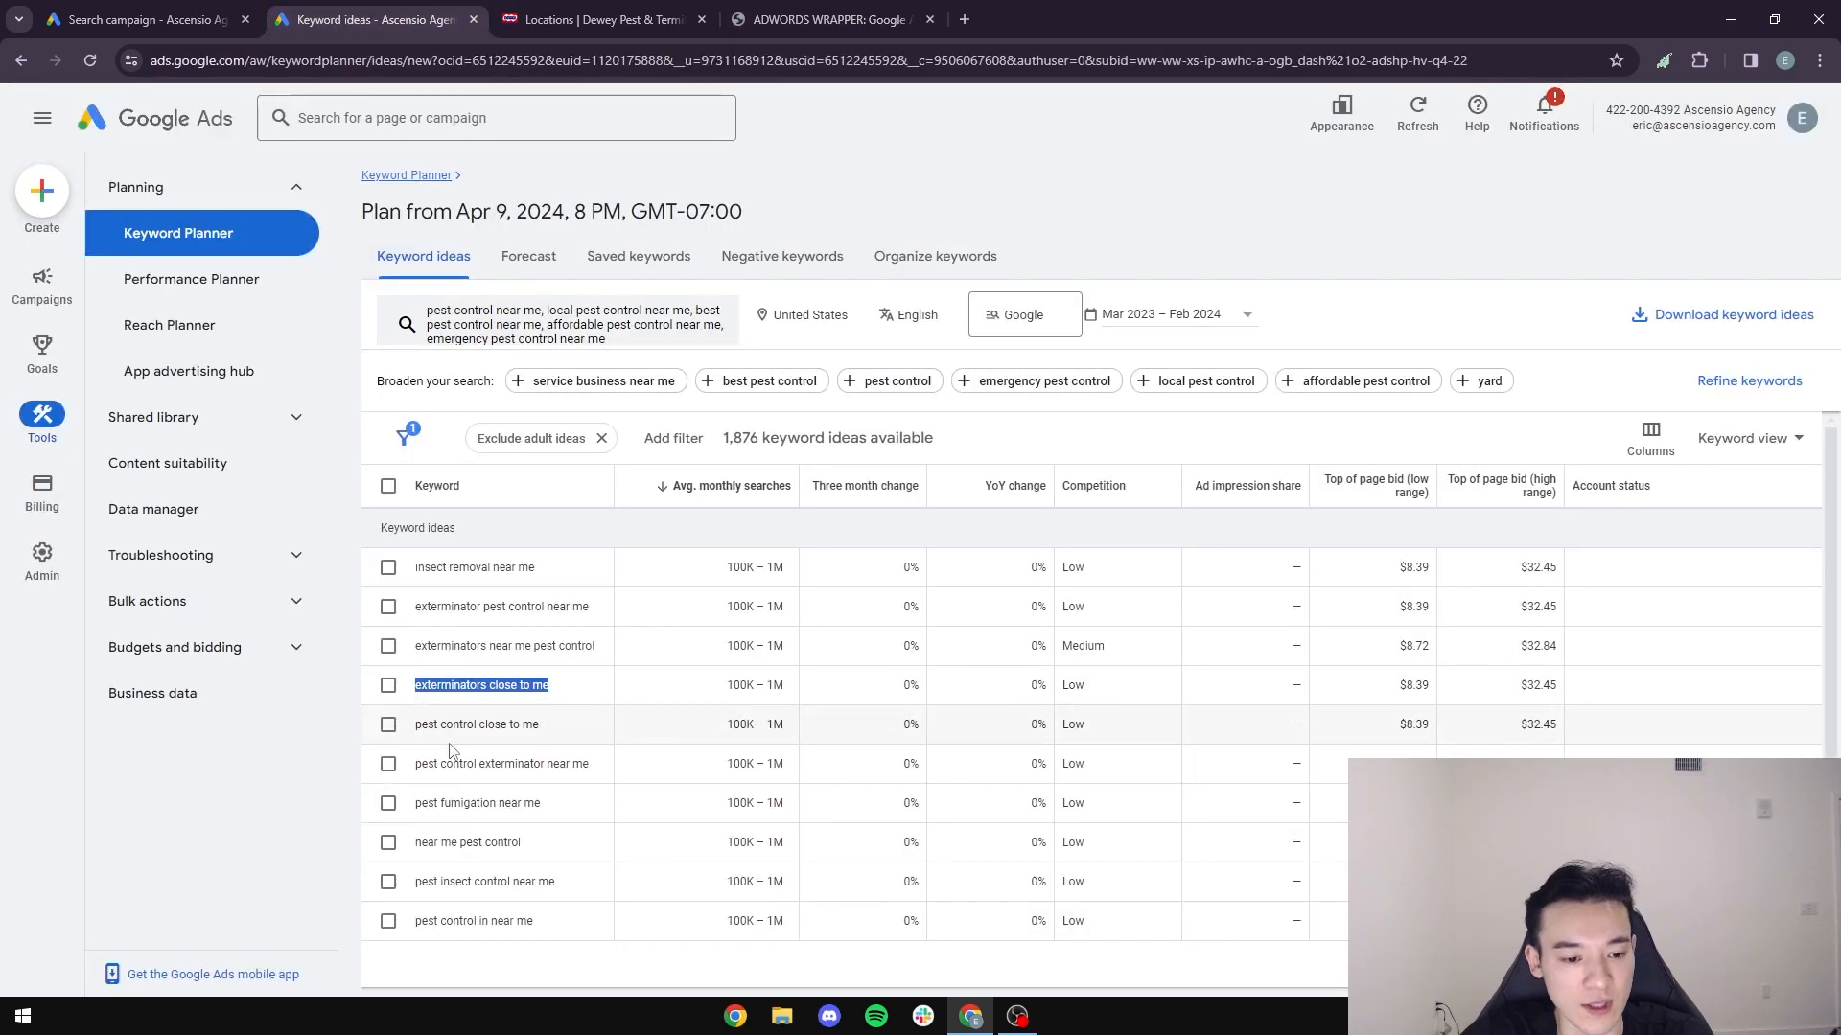
{"action": "left_click_drag", "start_coordinate": [560, 806], "coordinate": [421, 810]}
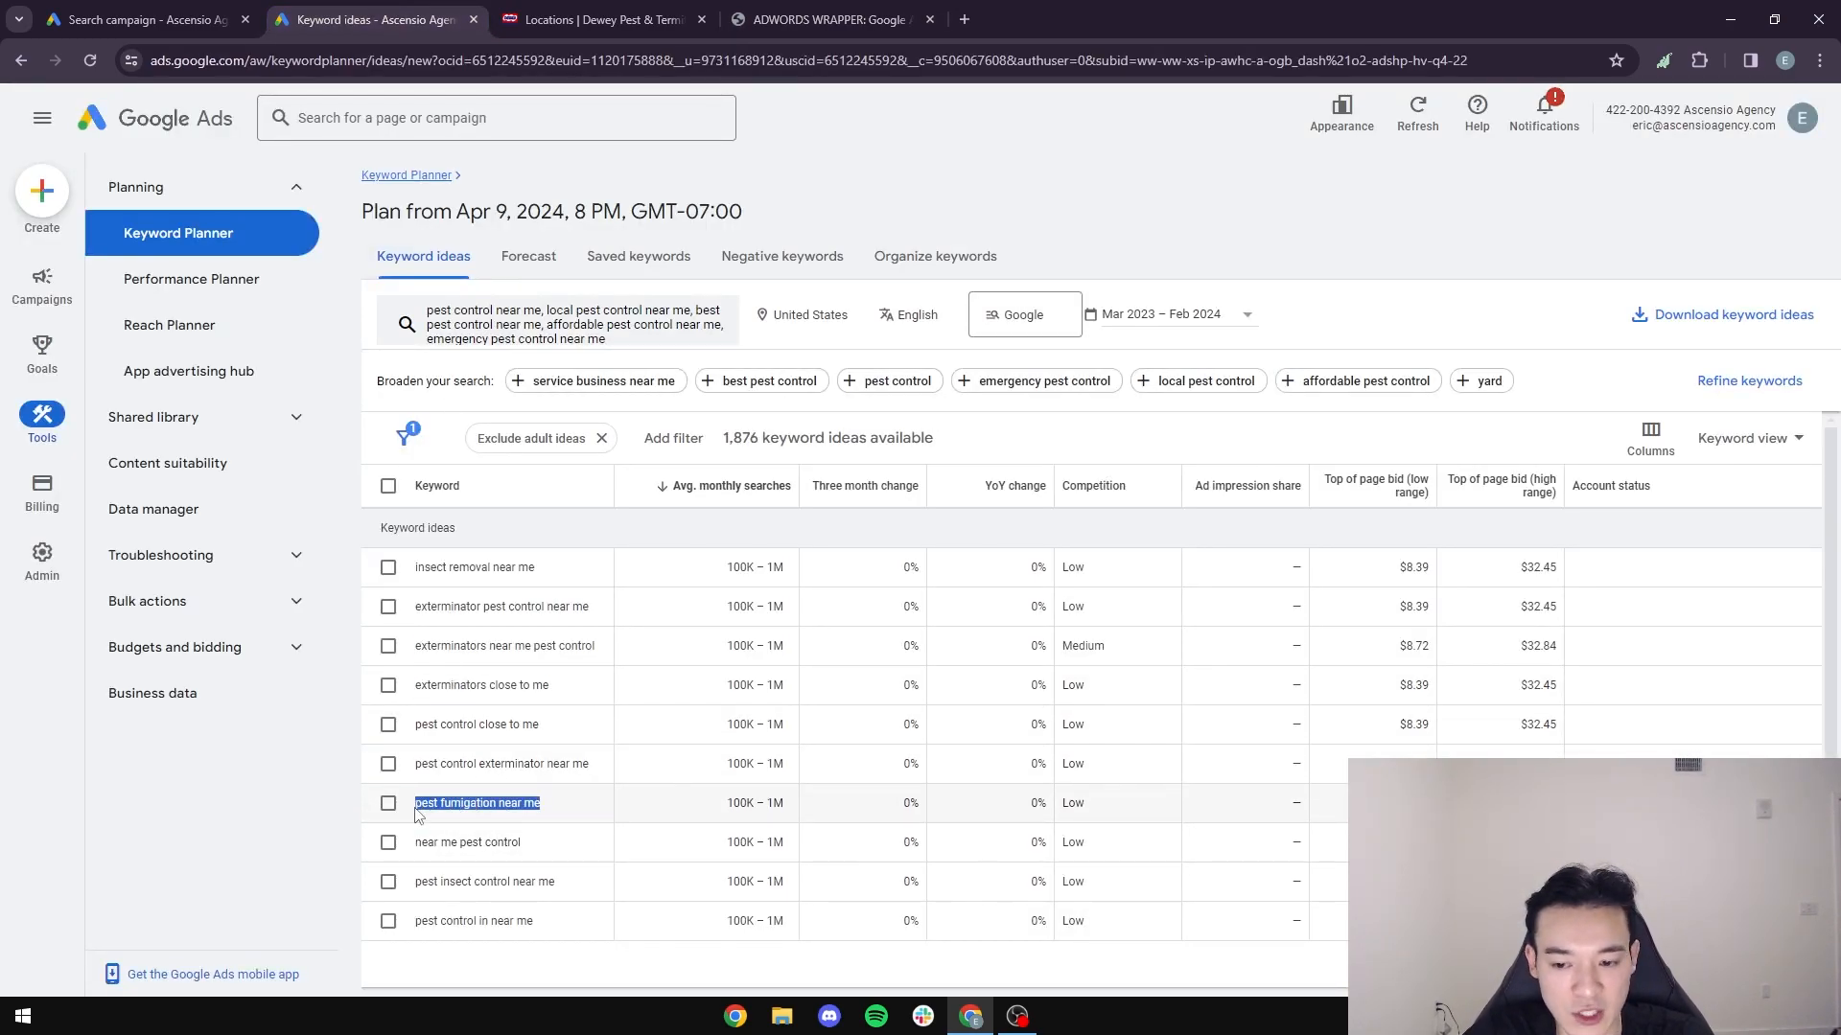
{"action": "left_click", "coordinate": [825, 19]}
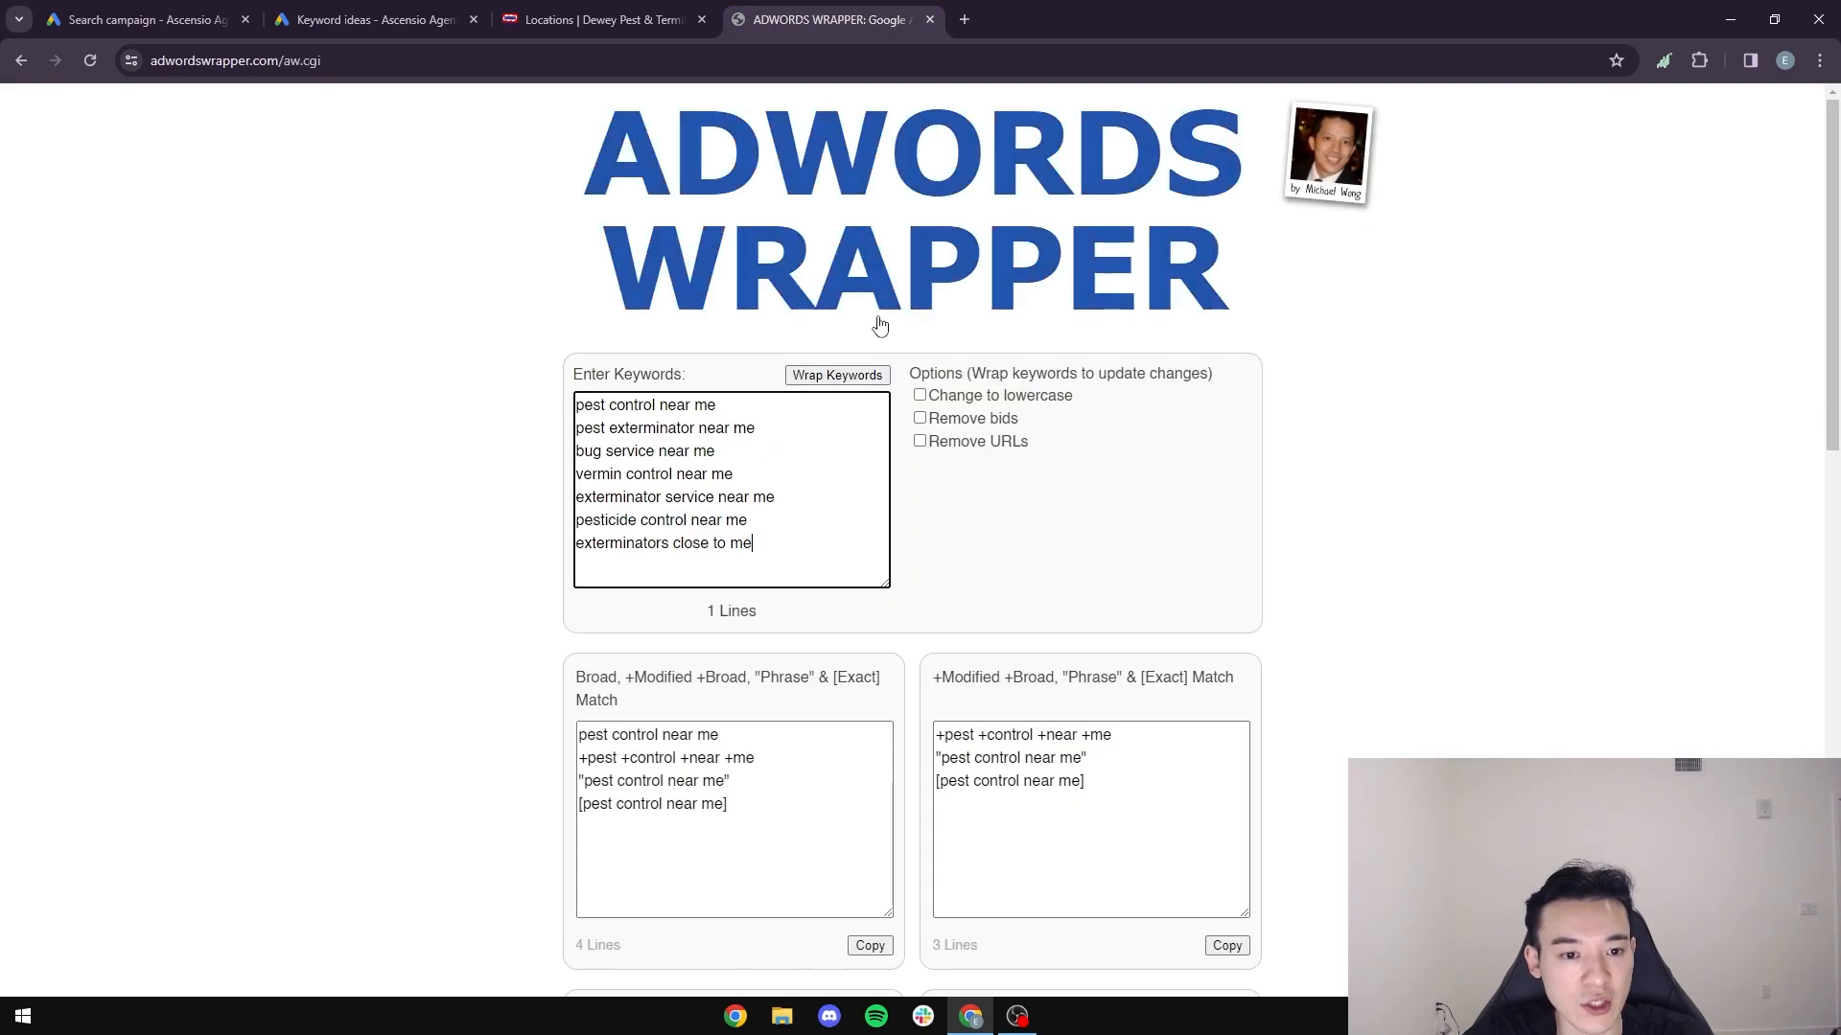
{"action": "key", "text": "Return"}
{"action": "type", "text": "pest fumigation near me"}
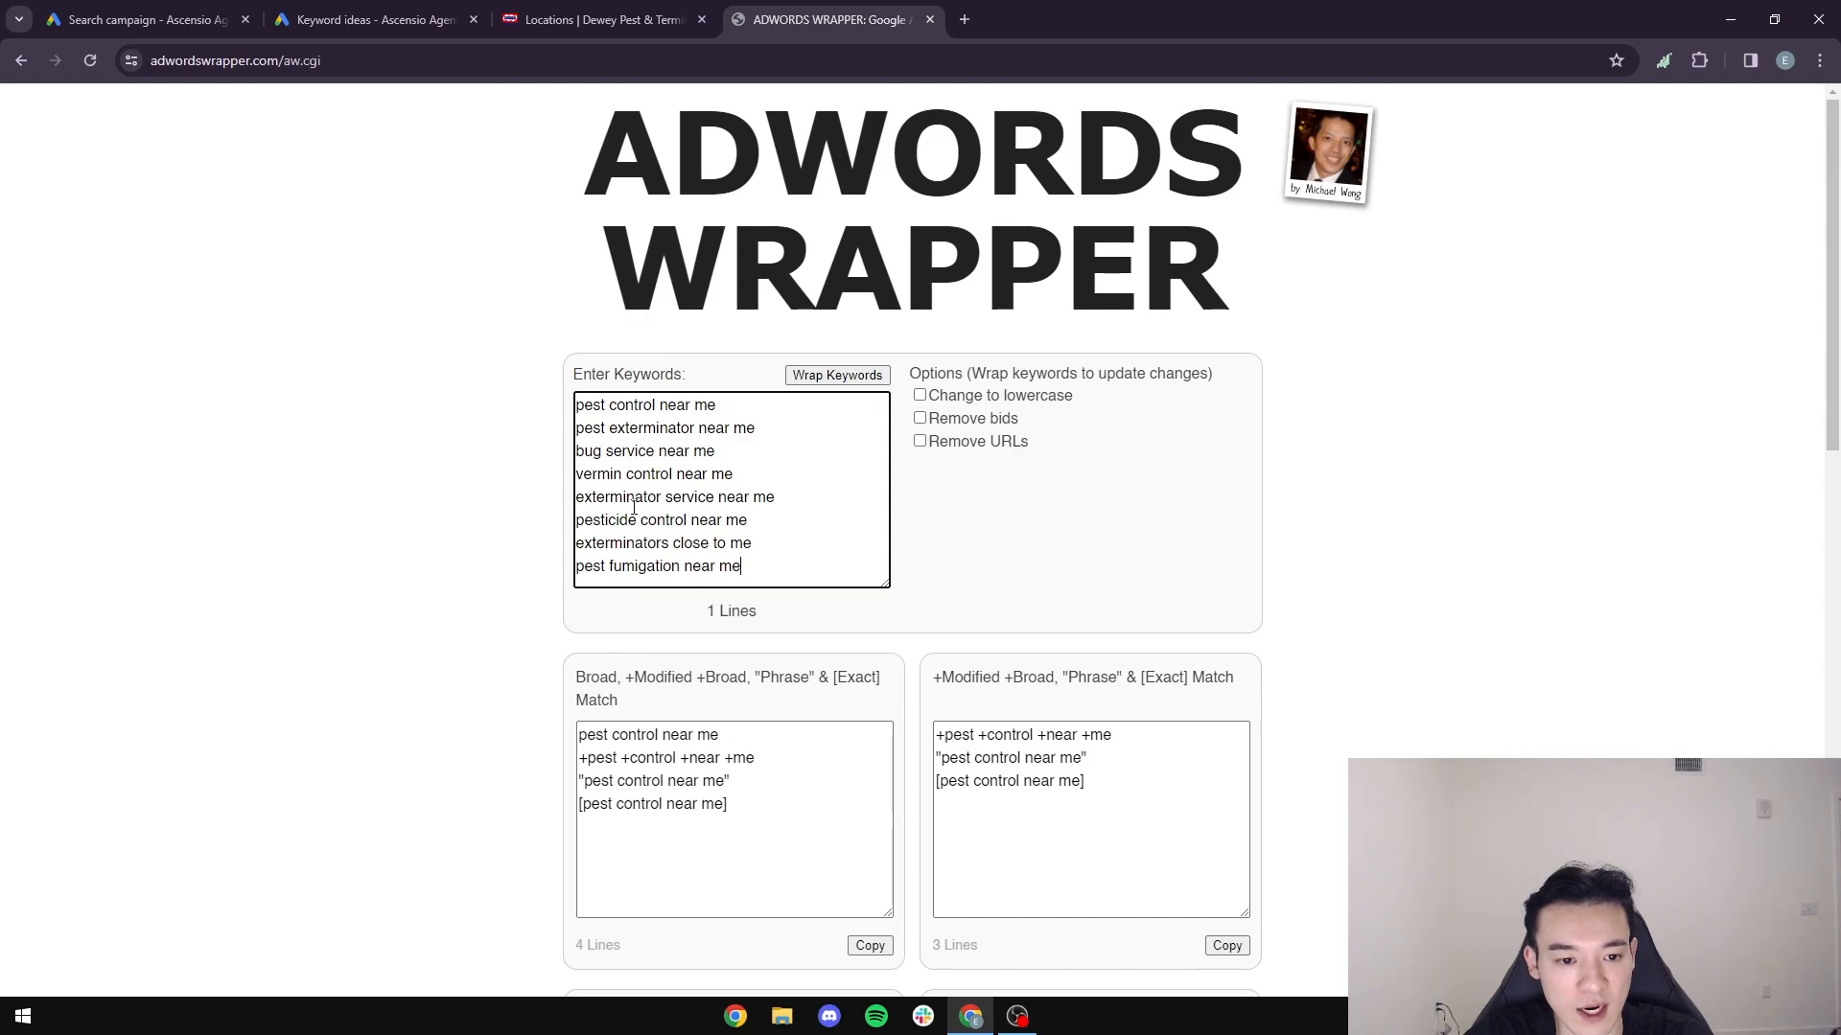
{"action": "left_click", "coordinate": [374, 19]}
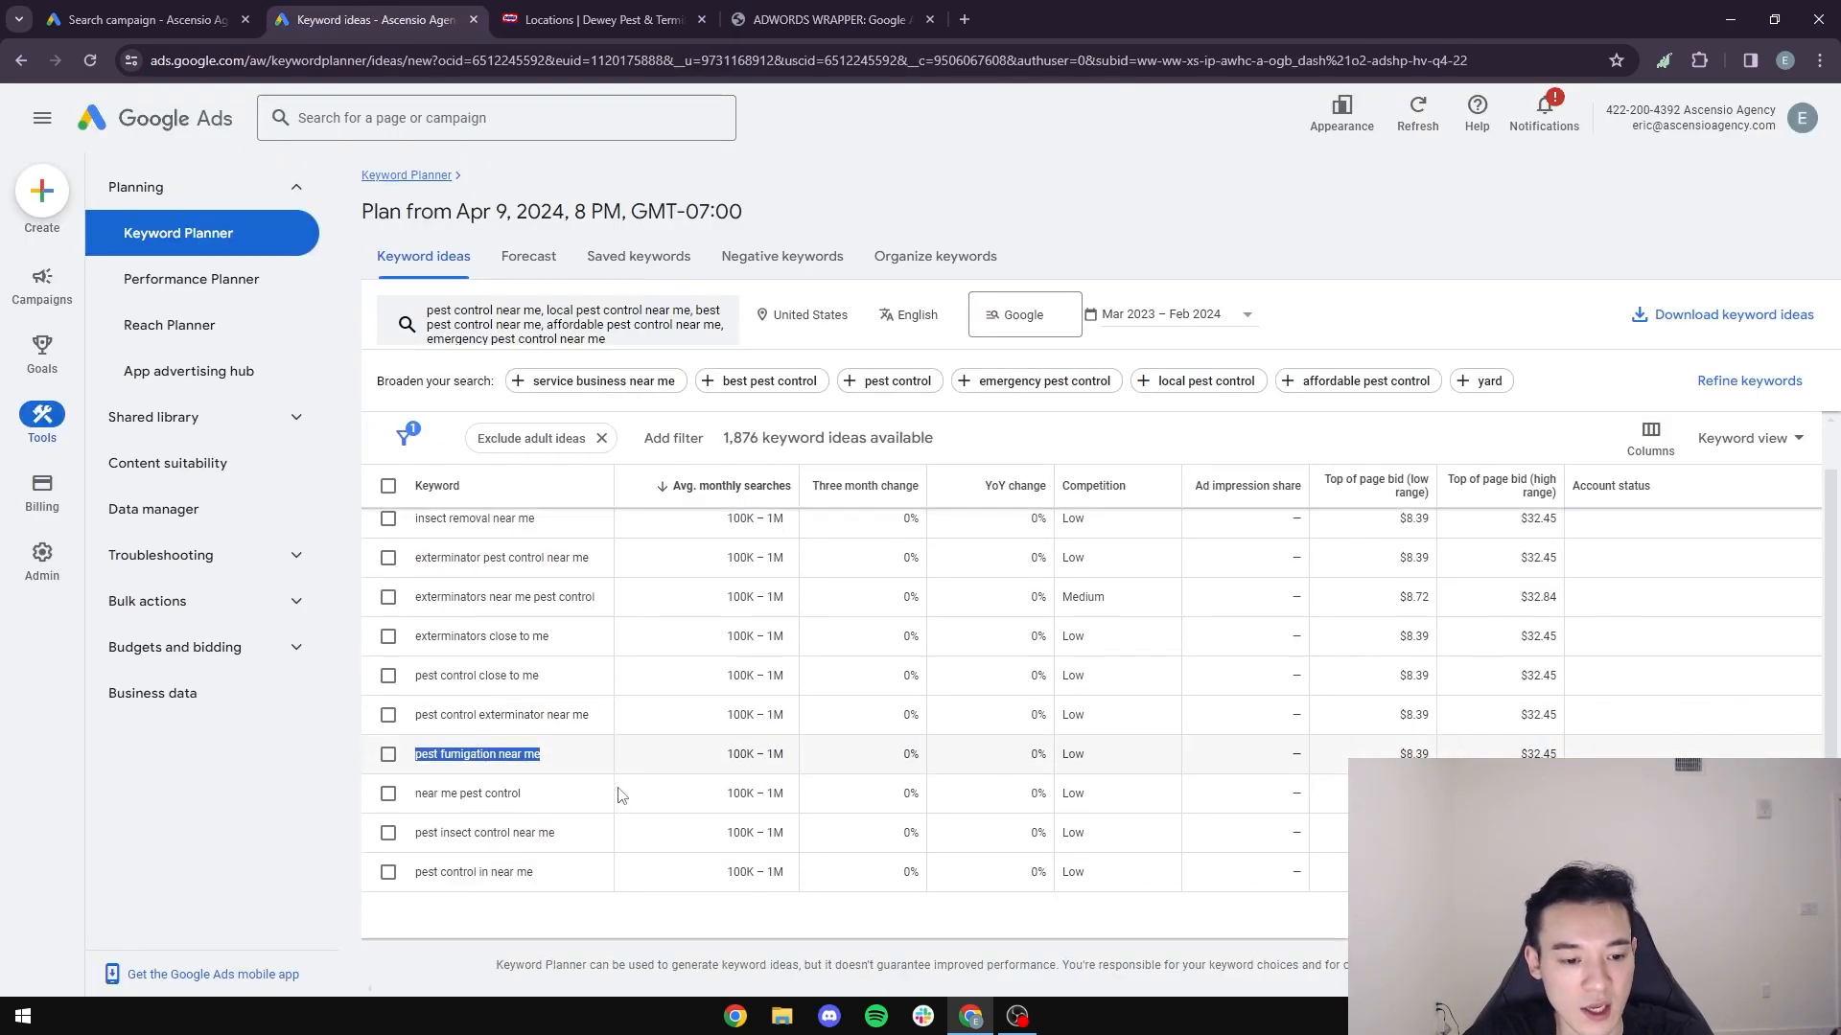
{"action": "left_click_drag", "start_coordinate": [537, 873], "coordinate": [415, 872]}
{"action": "key", "text": "ctrl+c"}
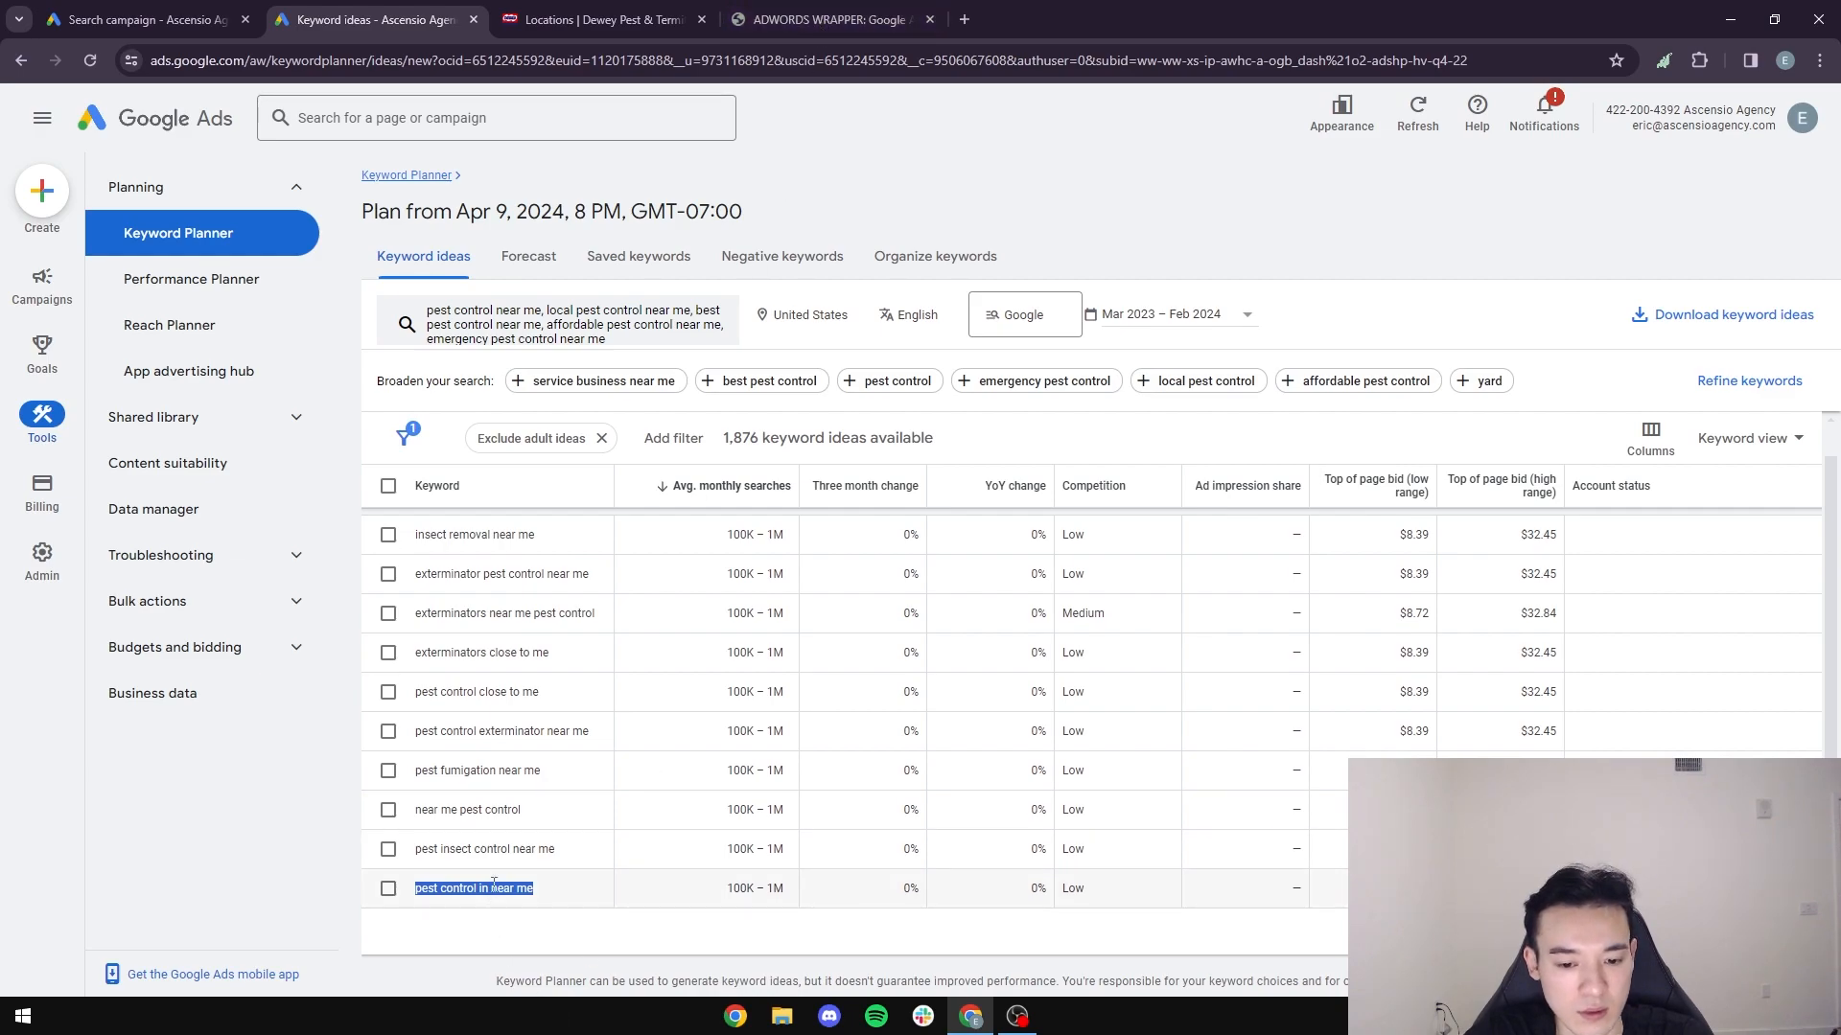
{"action": "left_click", "coordinate": [824, 19]}
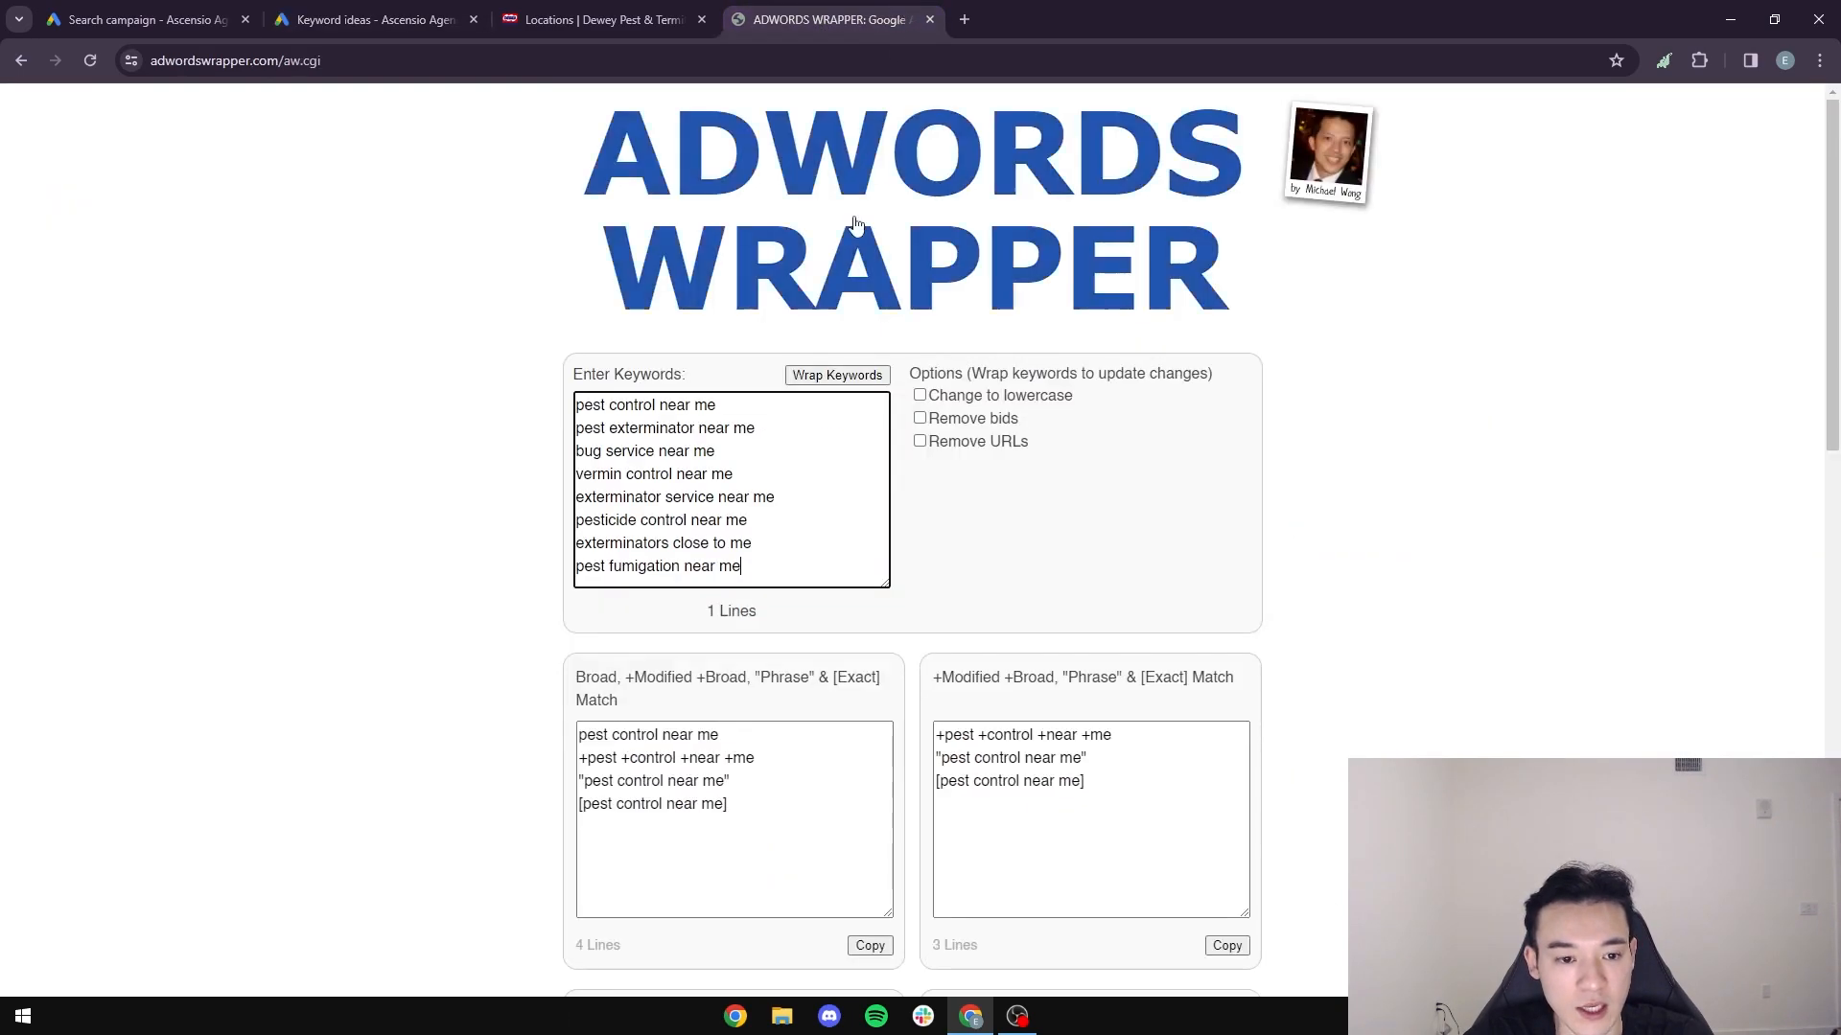
{"action": "key", "text": "Return"}
{"action": "key", "text": "ctrl+v"}
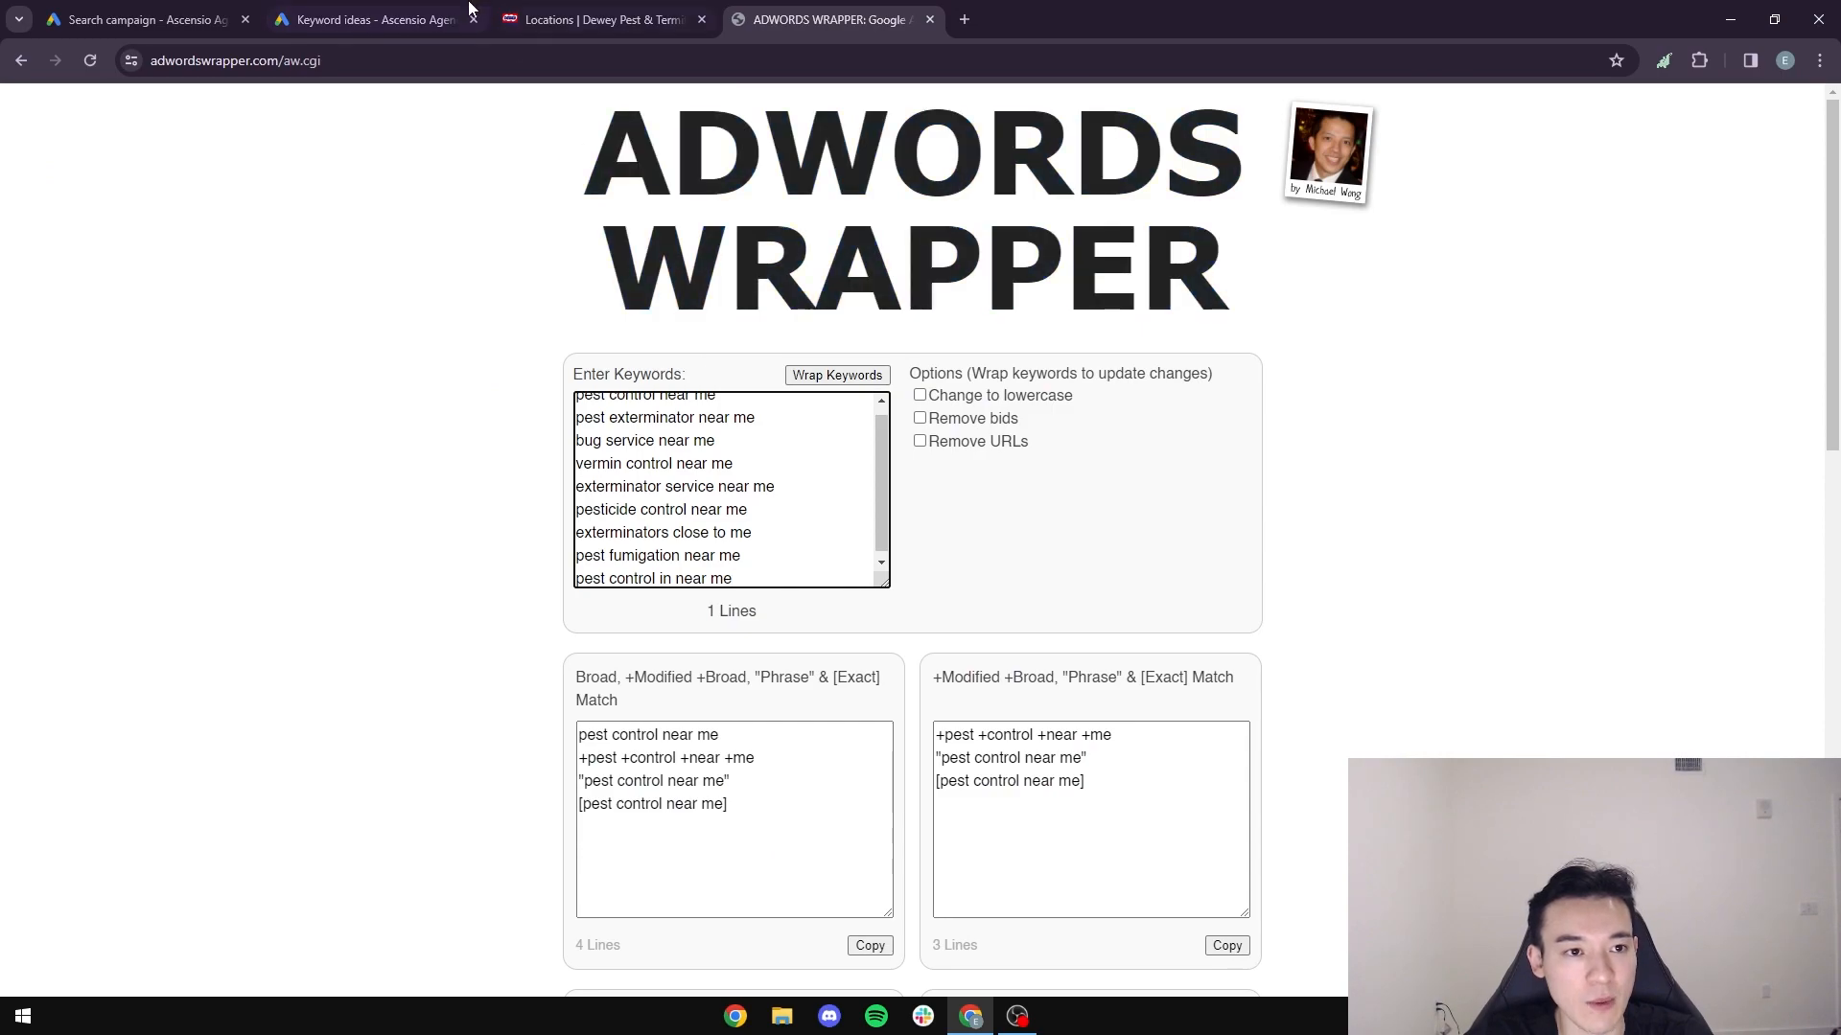
- Find "mice exterminator near me" further down the keyword ideas and add it to the AdWords Wrapper list
{"action": "key", "text": "ctrl+2"}
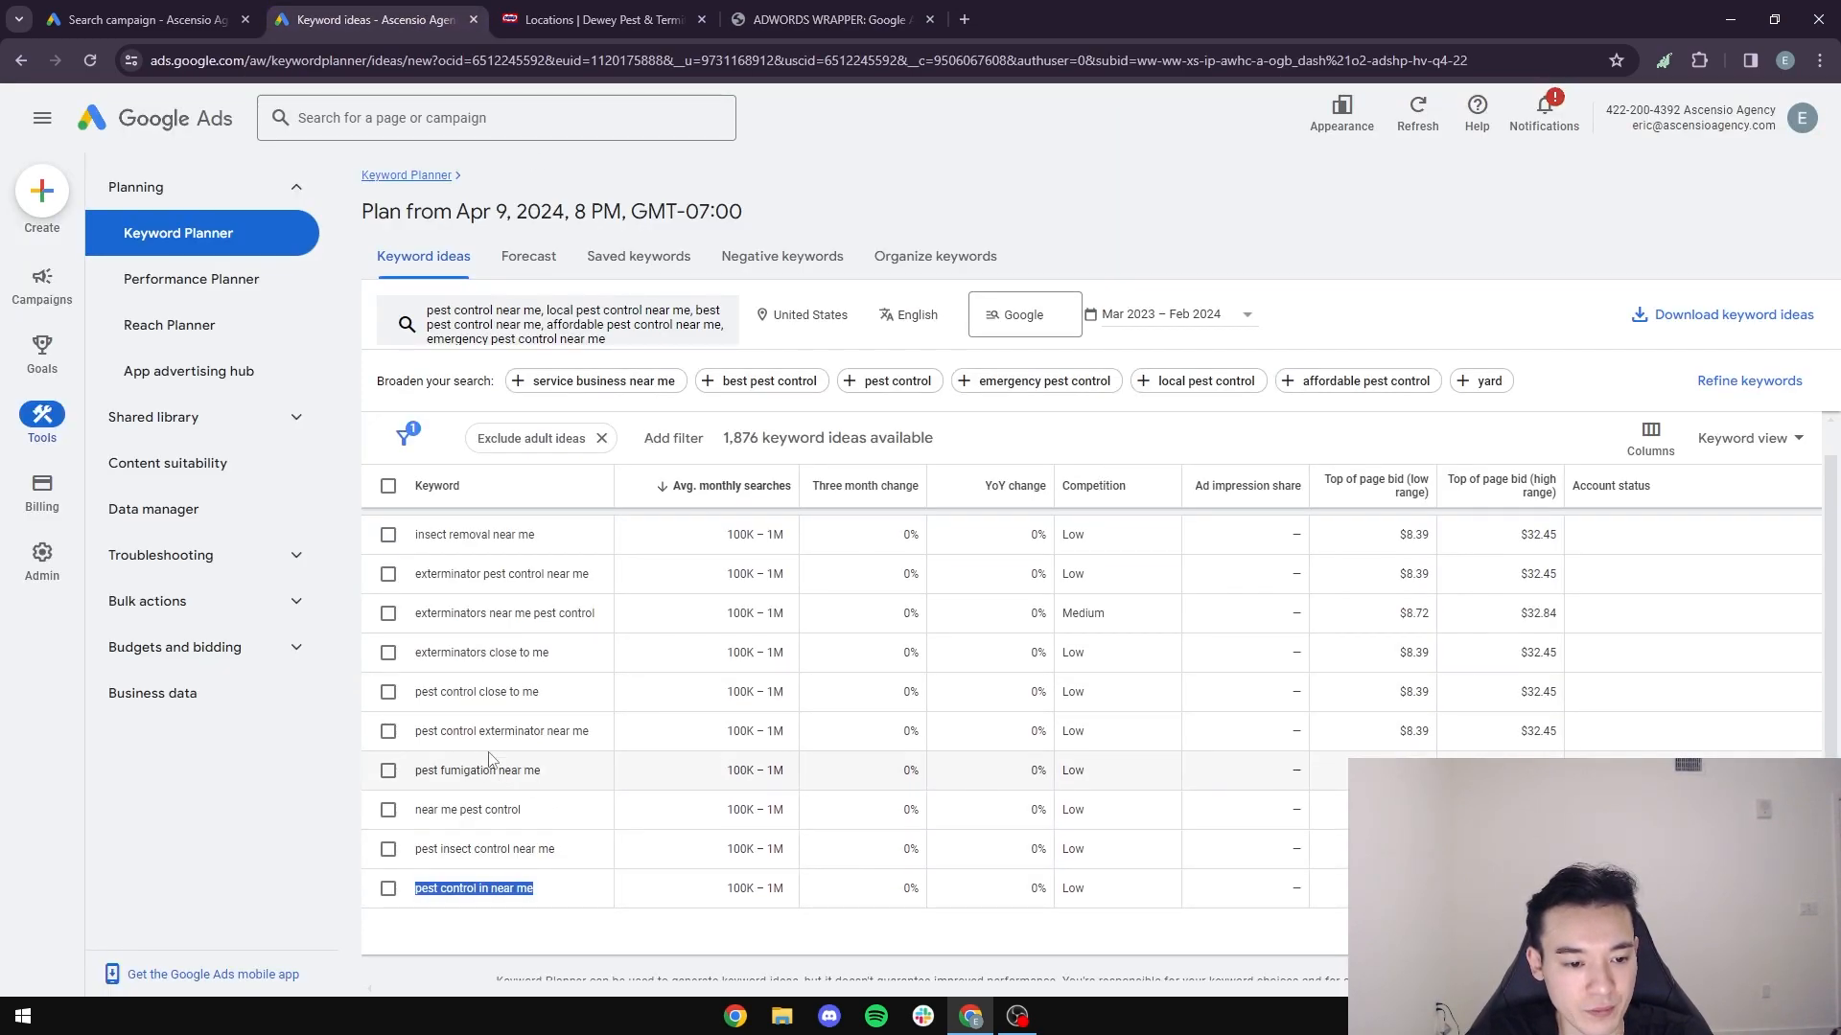
{"action": "scroll", "coordinate": [911, 760], "scroll_direction": "down", "scroll_amount": 5}
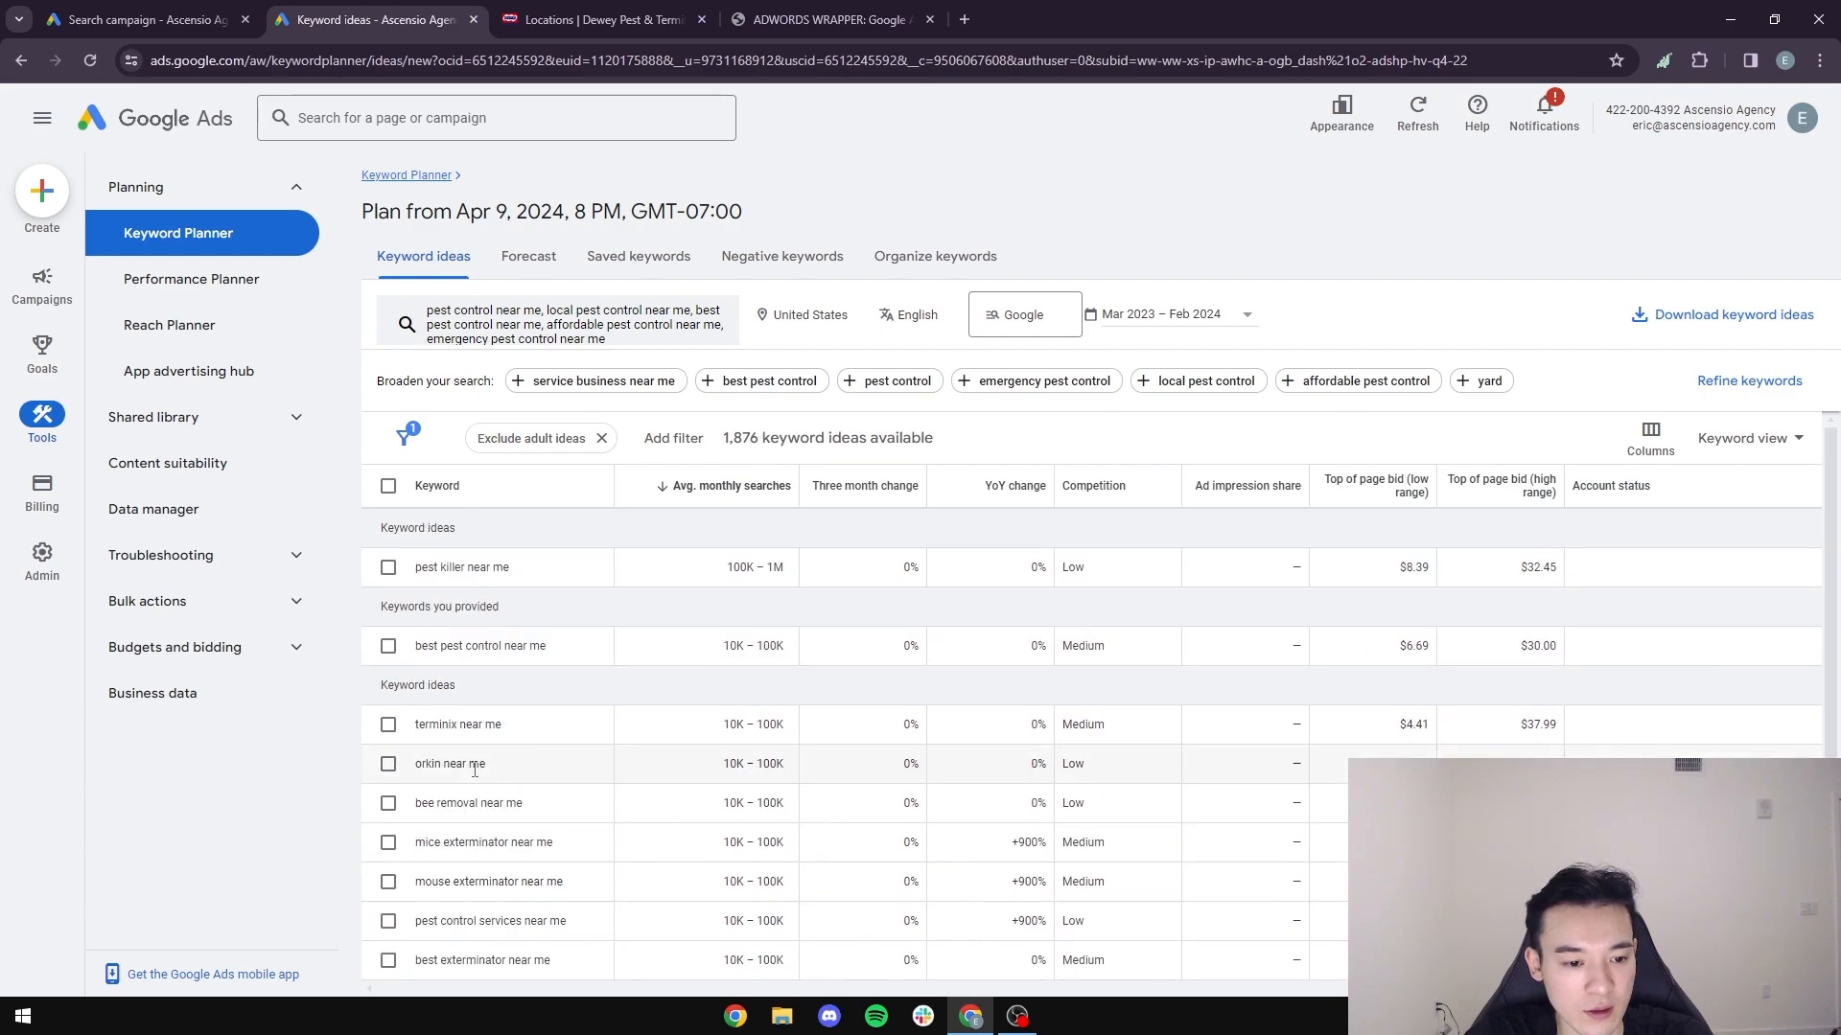
{"action": "scroll", "coordinate": [476, 767], "scroll_direction": "down", "scroll_amount": 1}
{"action": "left_click_drag", "start_coordinate": [573, 758], "coordinate": [413, 752]}
{"action": "key", "text": "ctrl+c"}
{"action": "left_click", "coordinate": [808, 11]}
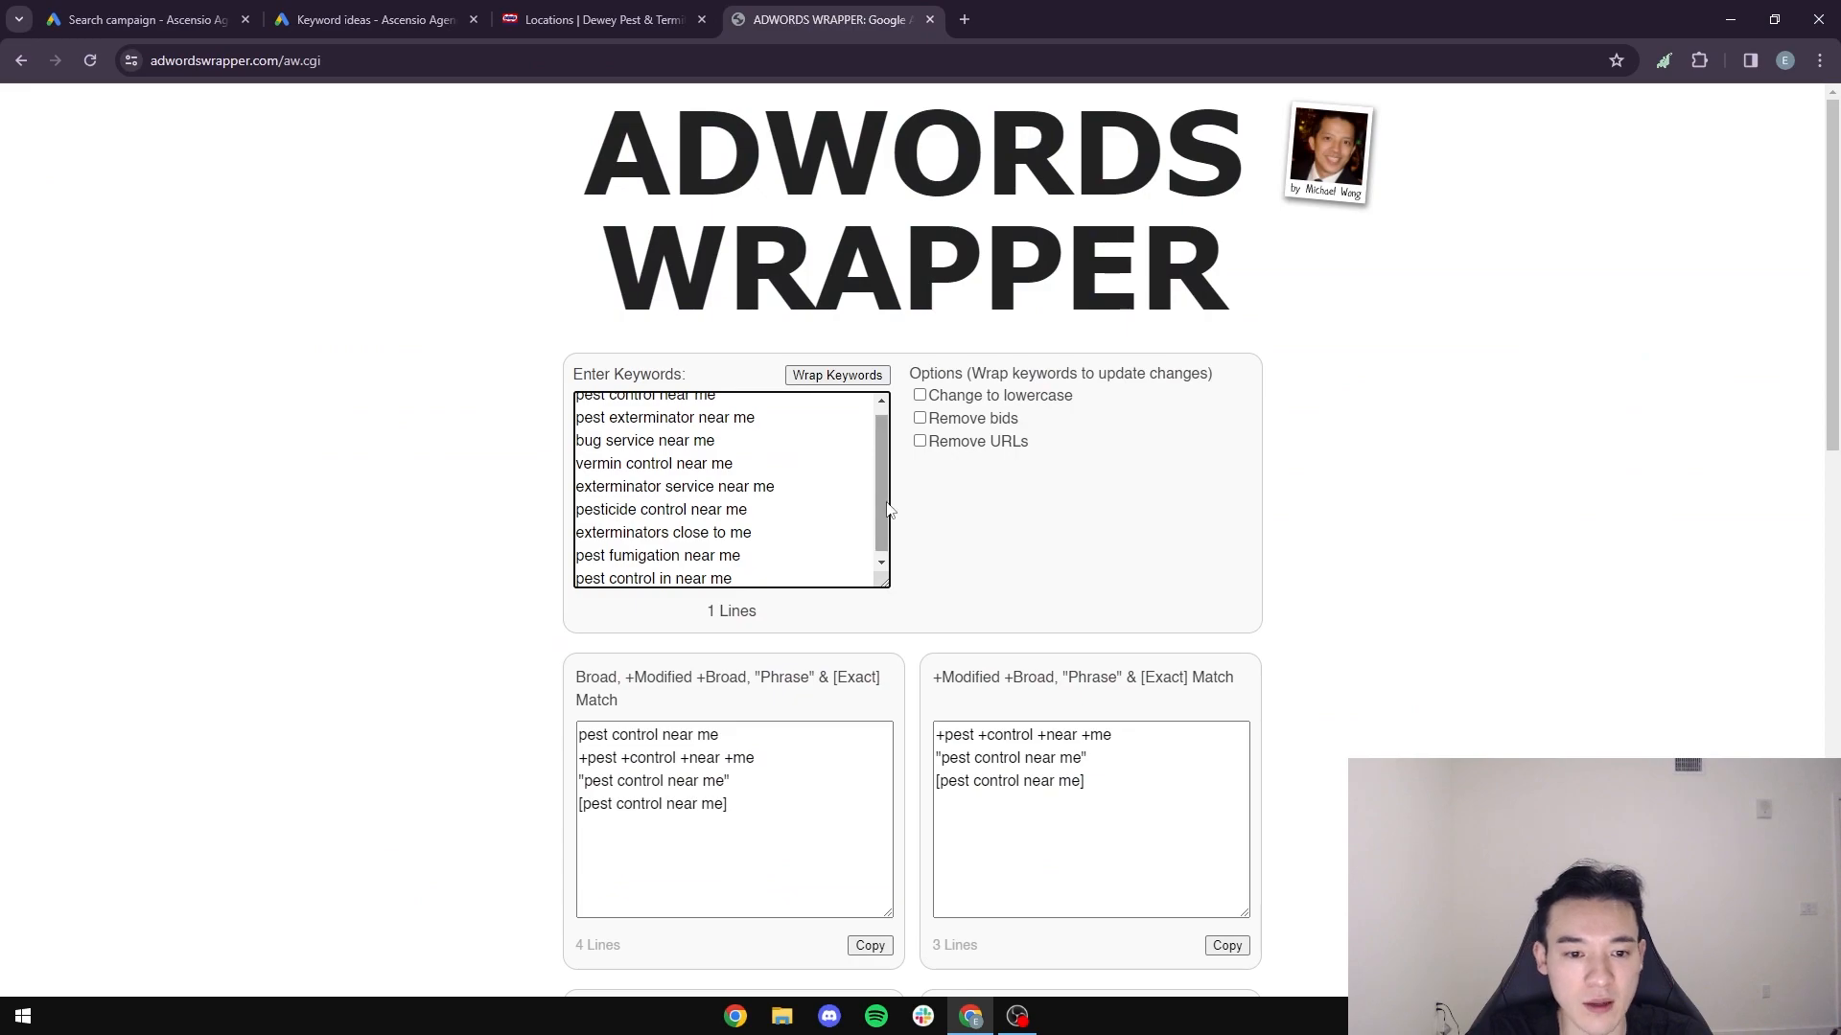
{"action": "key", "text": "Return"}
{"action": "key", "text": "ctrl+v"}
- Add "pest control services near me" from the keyword ideas as the last line of the AdWords Wrapper list
{"action": "left_click", "coordinate": [437, 14]}
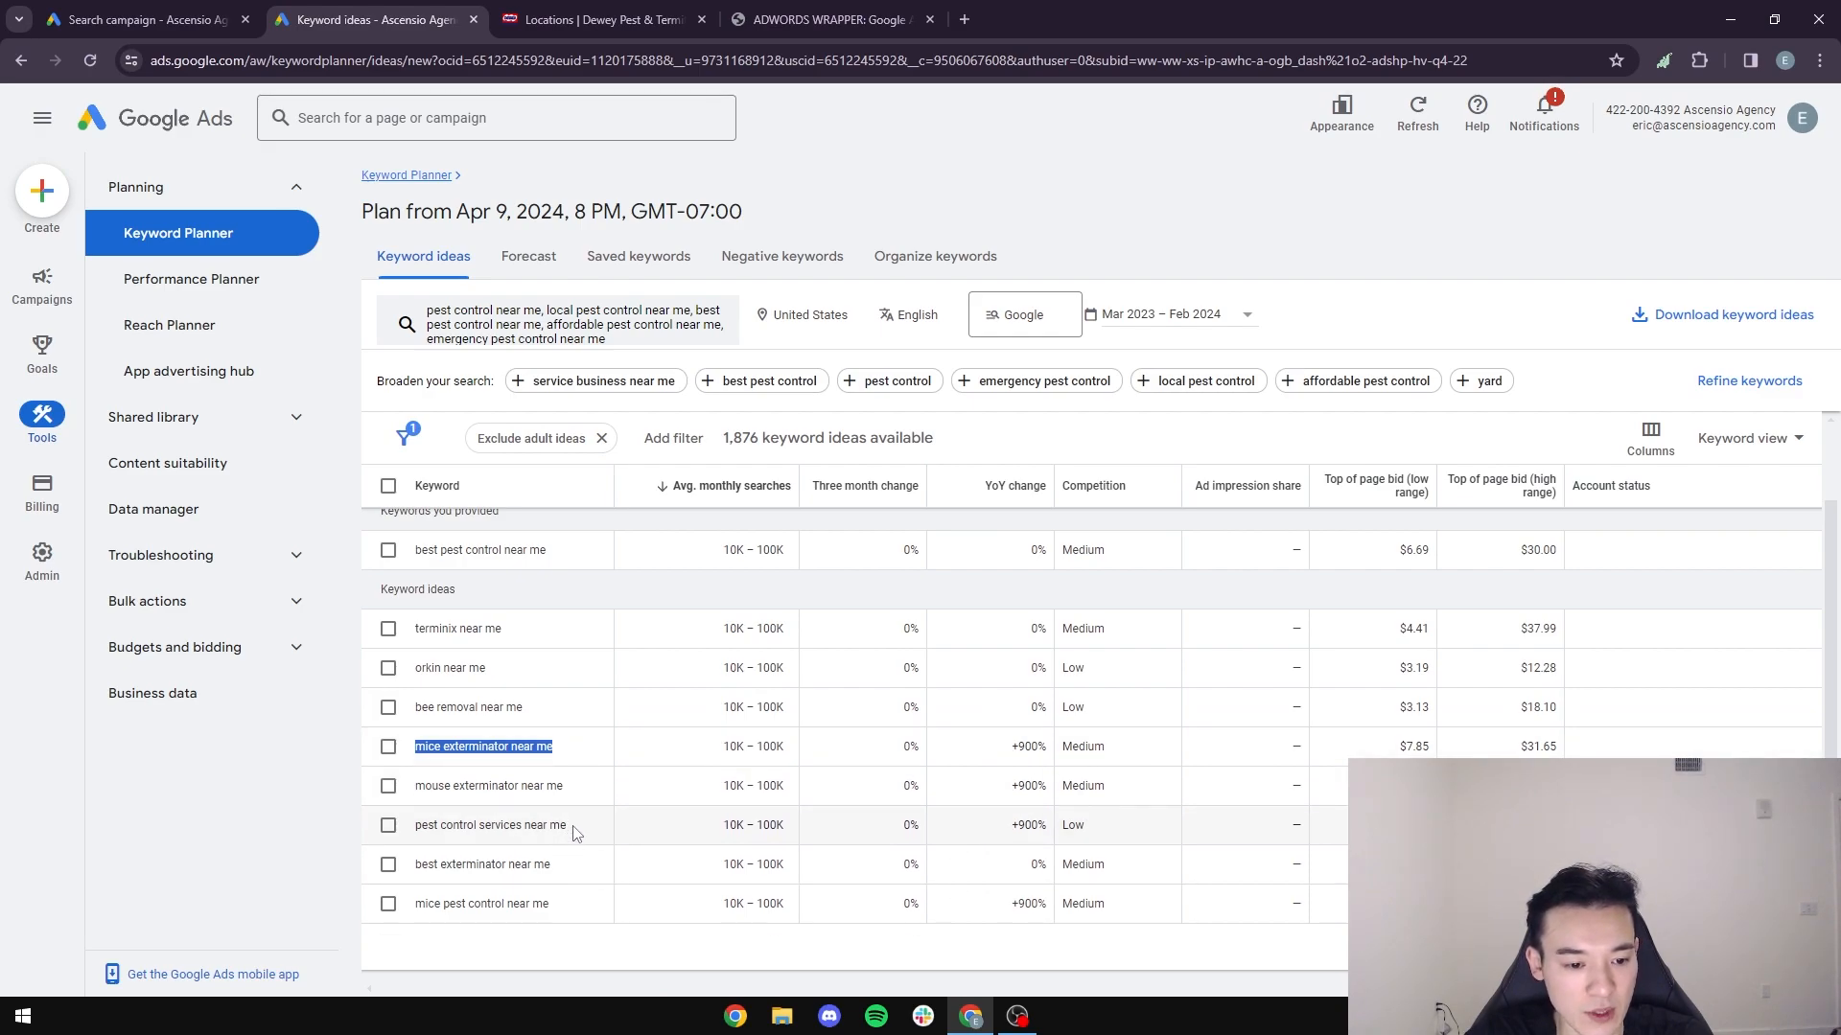
{"action": "left_click", "coordinate": [802, 21]}
{"action": "key", "text": "Return"}
{"action": "type", "text": "pest control services near me"}
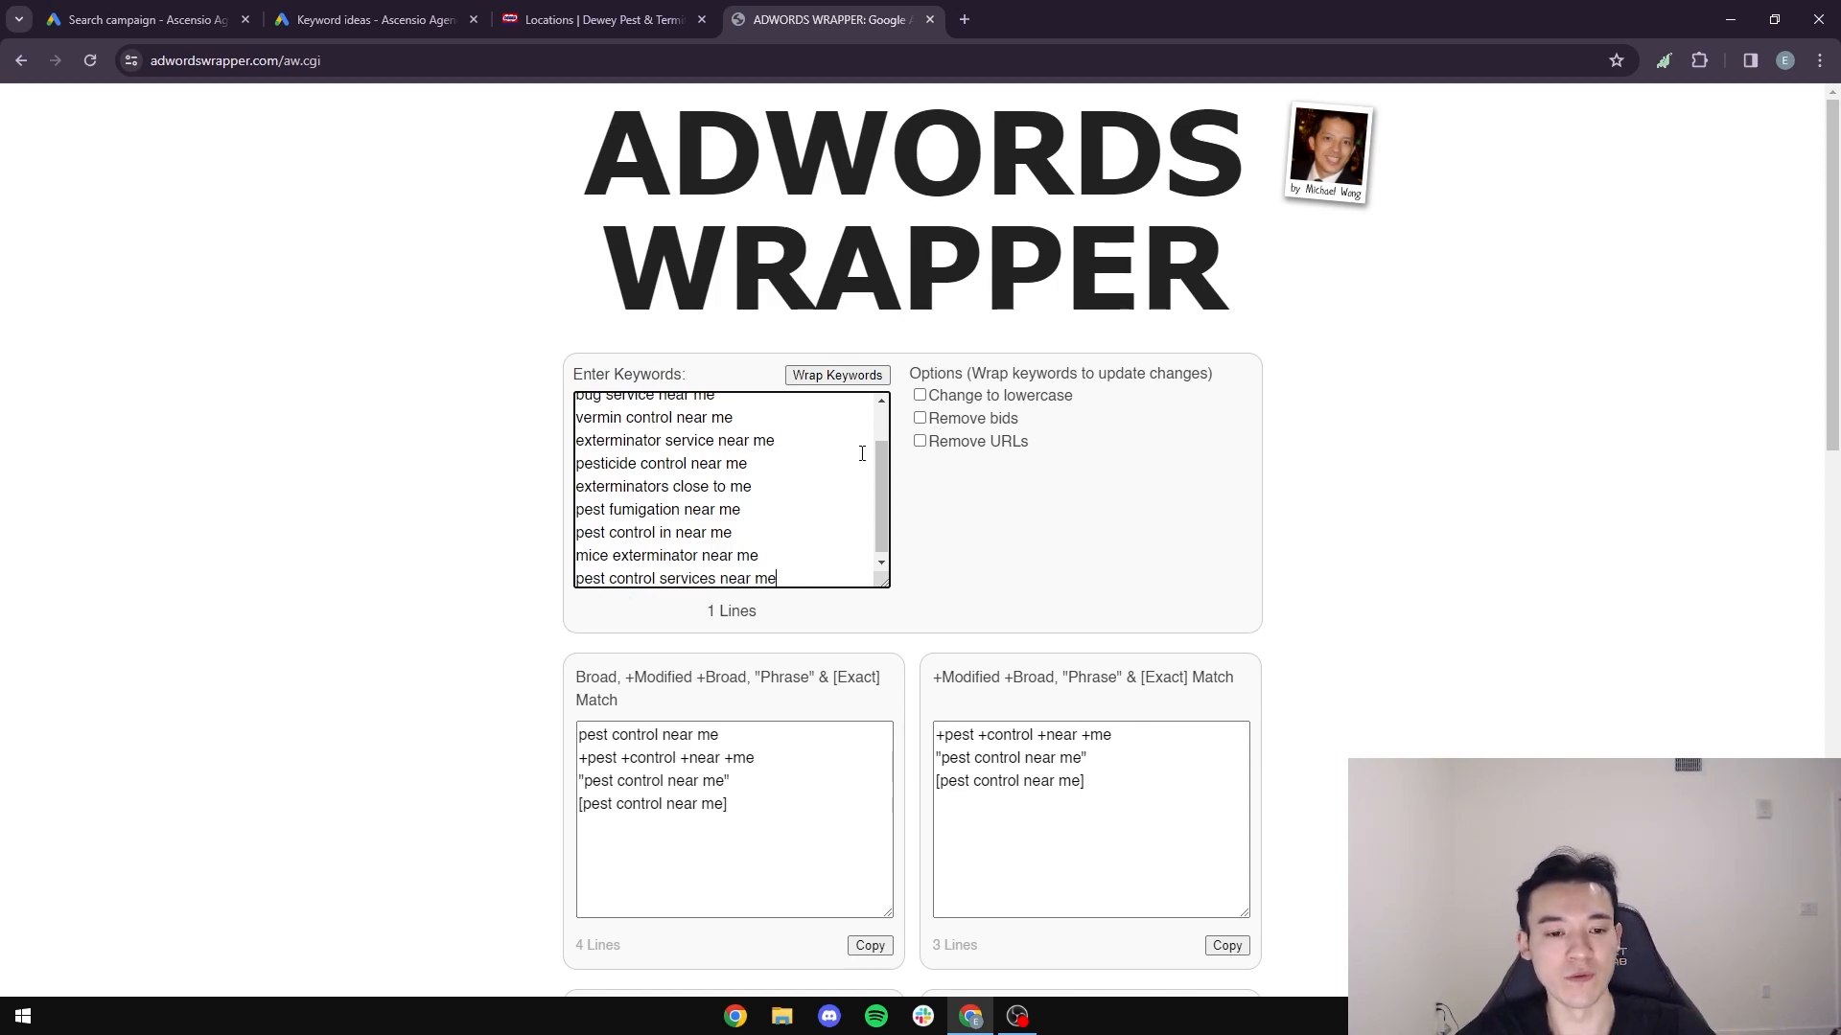
- Wrap the full keyword list into its match types, and return to the keyword section of the Google Ads campaign draft
{"action": "left_click_drag", "start_coordinate": [834, 579], "coordinate": [498, 382]}
{"action": "left_click", "coordinate": [444, 451]}
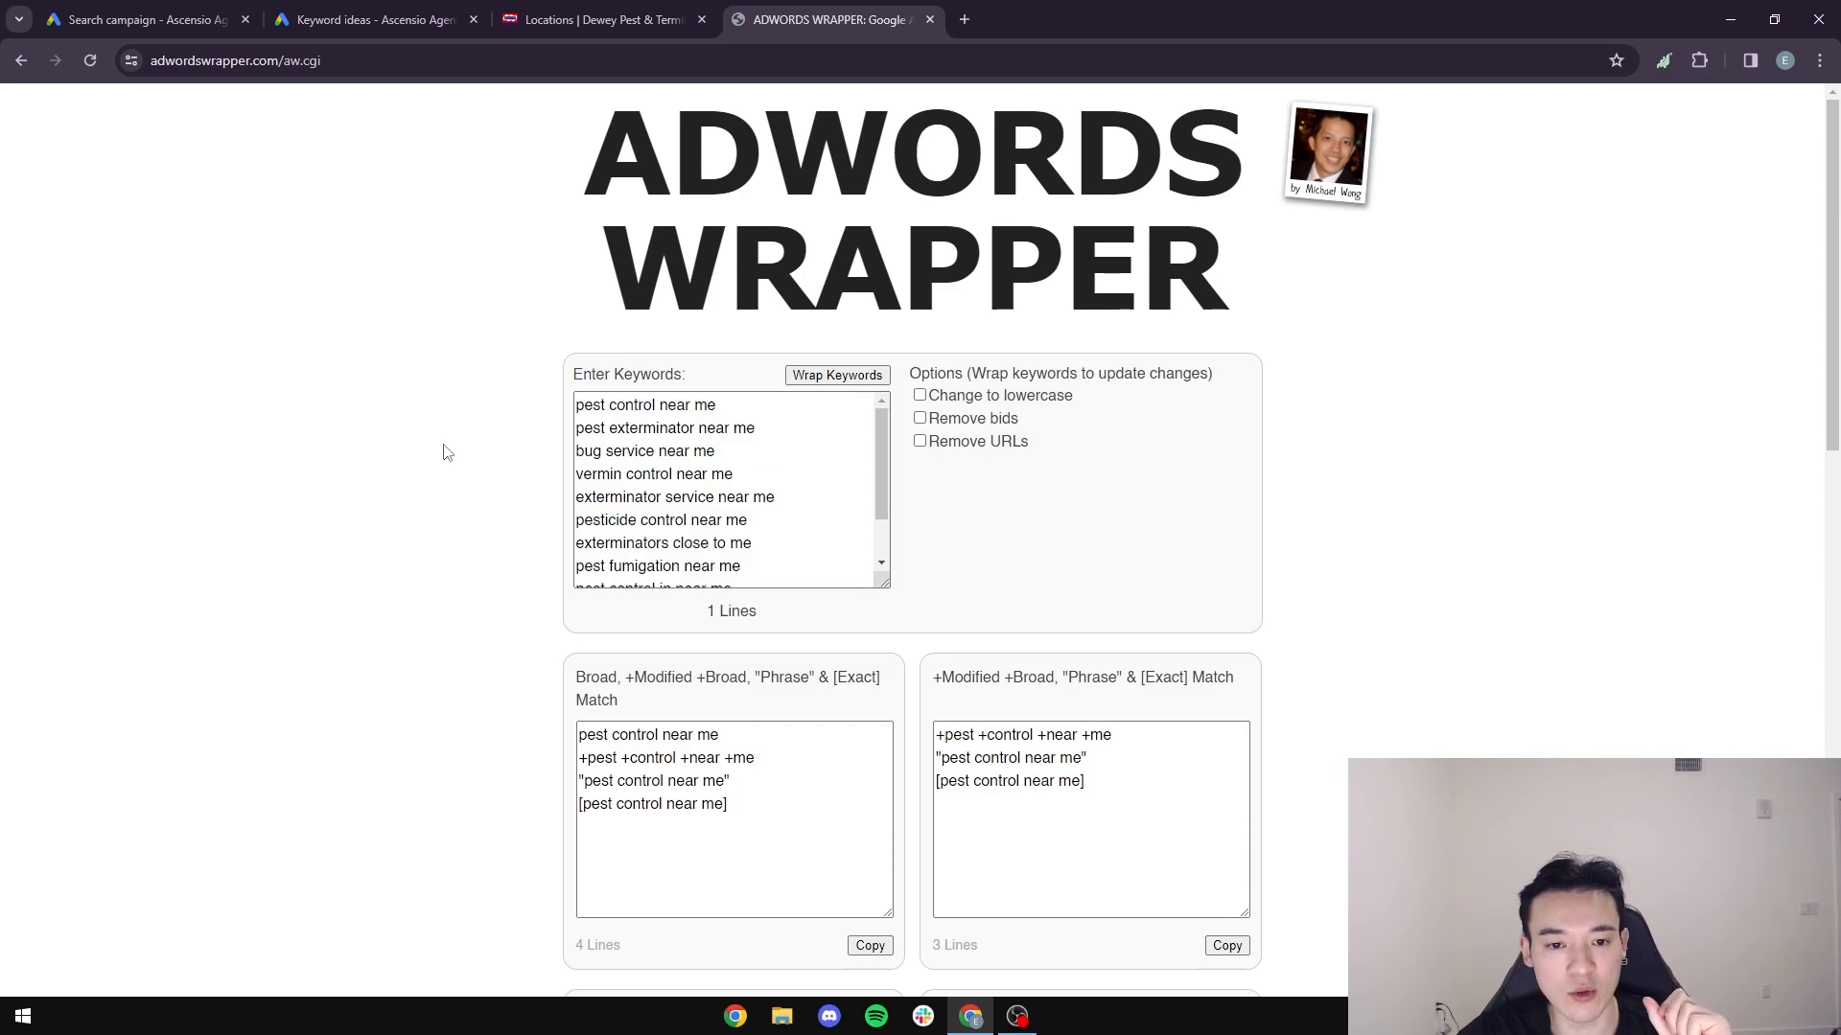
{"action": "left_click", "coordinate": [856, 376]}
{"action": "scroll", "coordinate": [359, 570], "scroll_direction": "down", "scroll_amount": 1}
{"action": "scroll", "coordinate": [369, 567], "scroll_direction": "up", "scroll_amount": 1}
{"action": "left_click", "coordinate": [143, 19]}
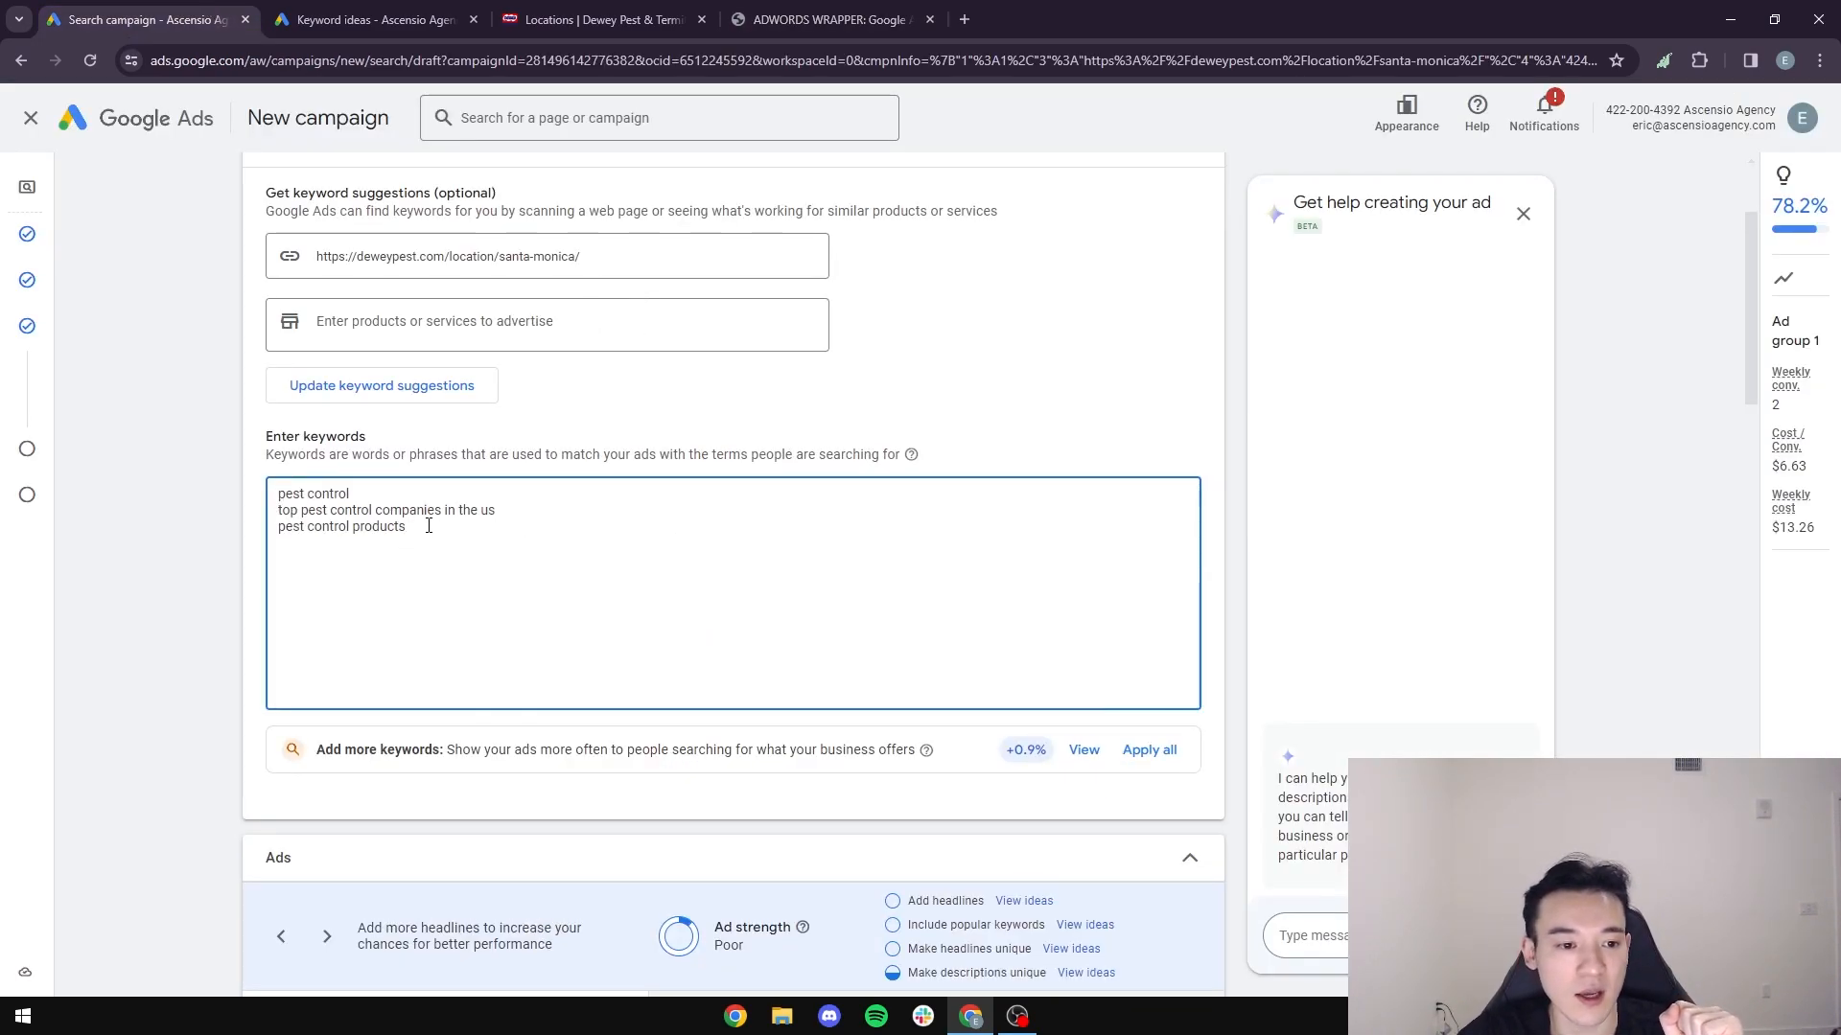
{"action": "key", "text": "ctrl+a"}
{"action": "left_click", "coordinate": [473, 553]}
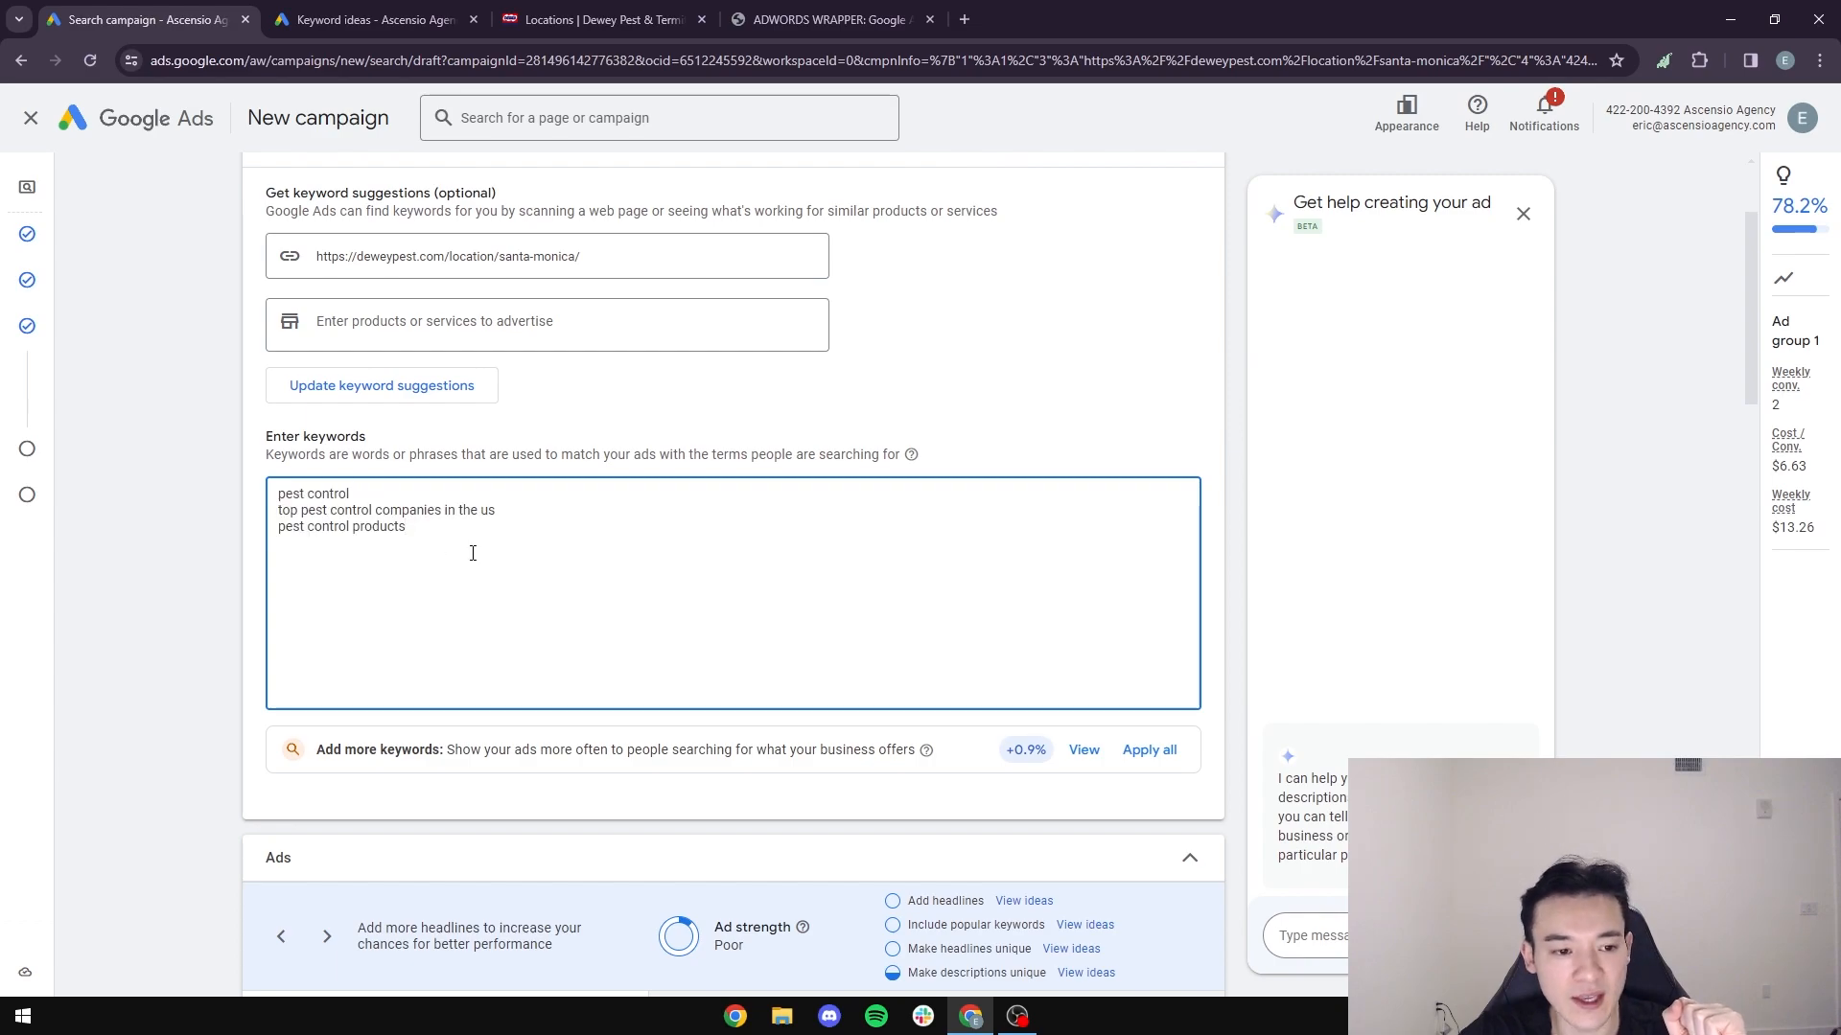
{"action": "key", "text": "ctrl+a"}
{"action": "left_click", "coordinate": [451, 537]}
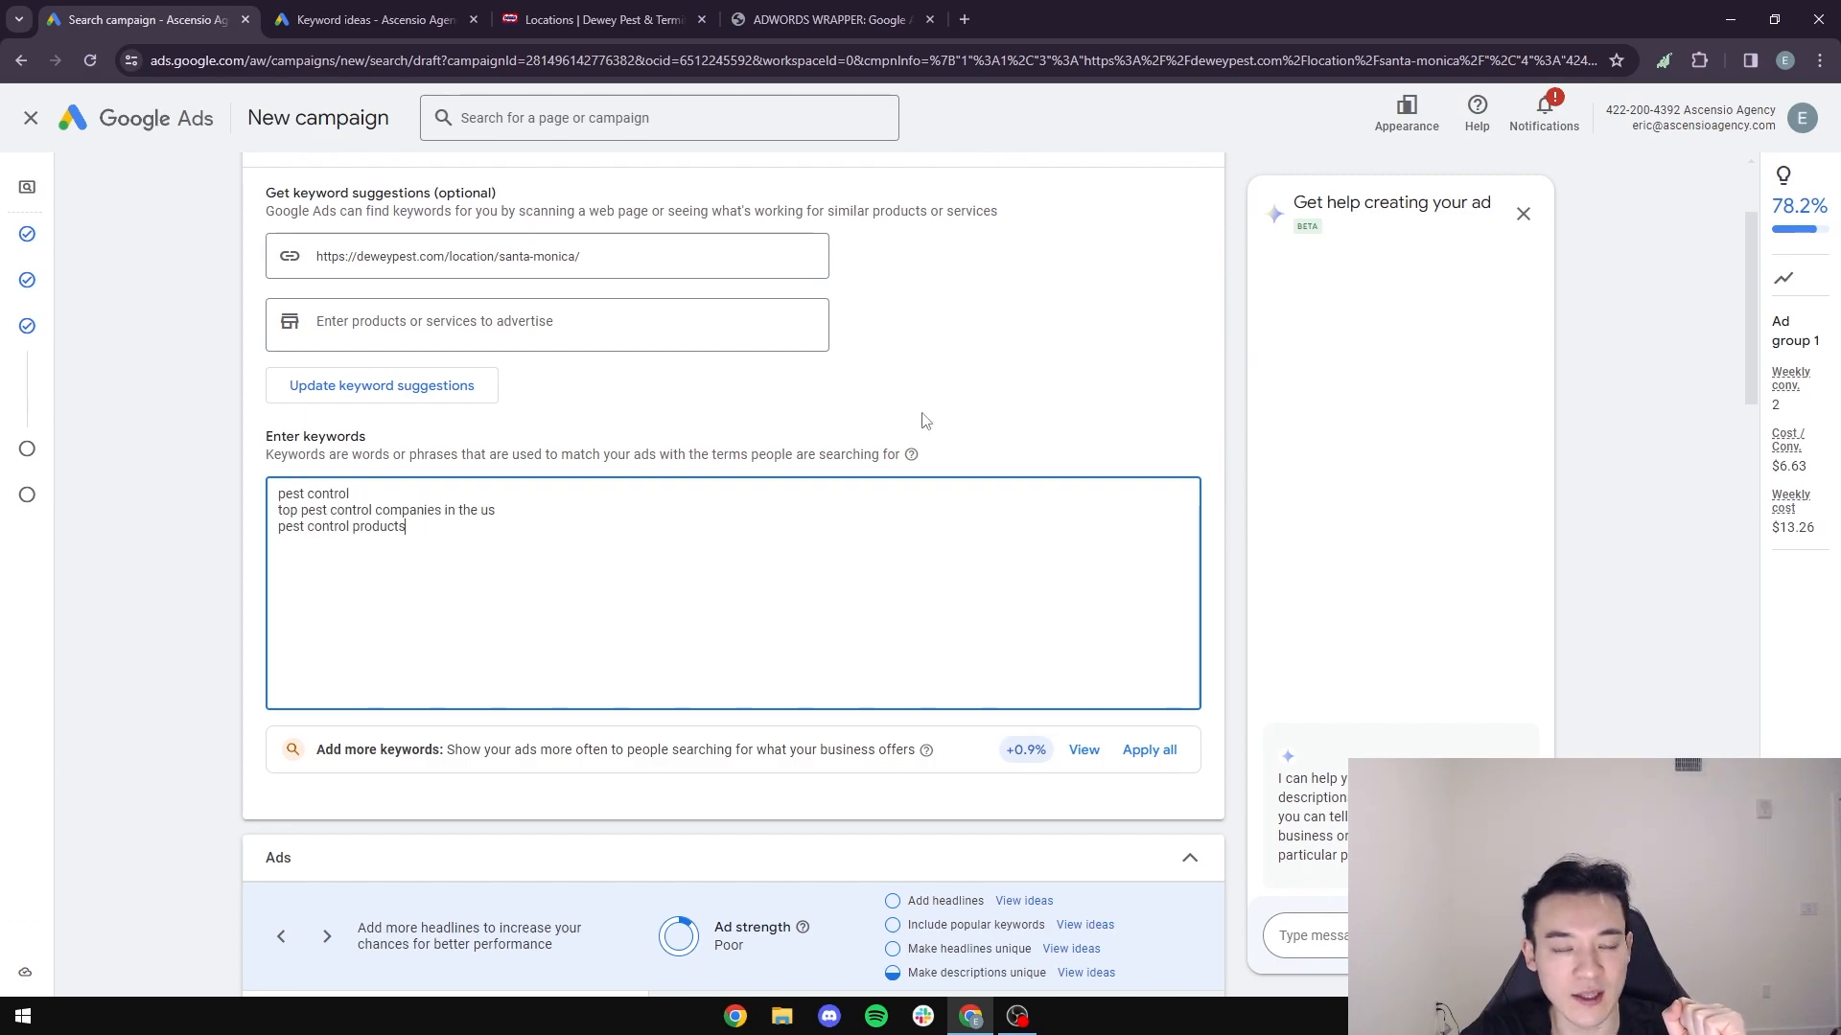
- Copy the entire "Phrase" & [Exact] Match keyword list from the AdWords Wrapper page
{"action": "left_click", "coordinate": [821, 19]}
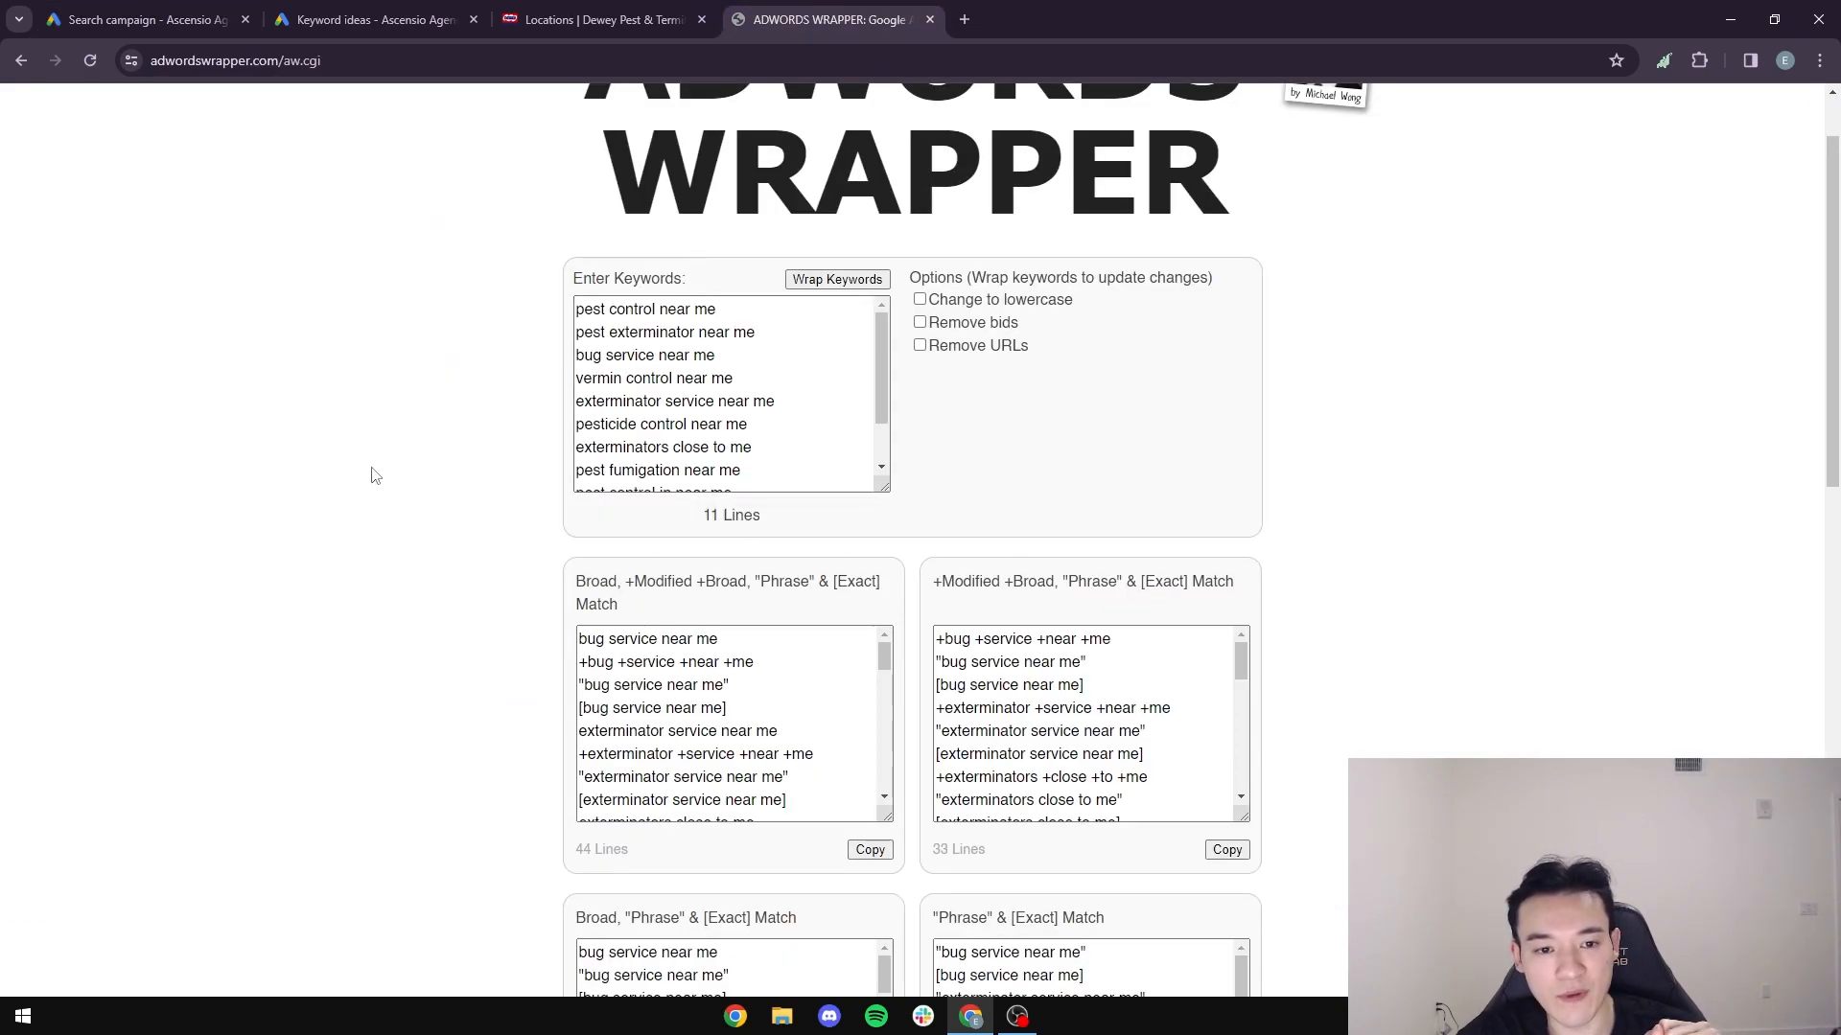
{"action": "scroll", "coordinate": [370, 472], "scroll_direction": "down", "scroll_amount": 5}
{"action": "left_click_drag", "start_coordinate": [935, 443], "coordinate": [1122, 439]}
{"action": "left_click", "coordinate": [1123, 439]}
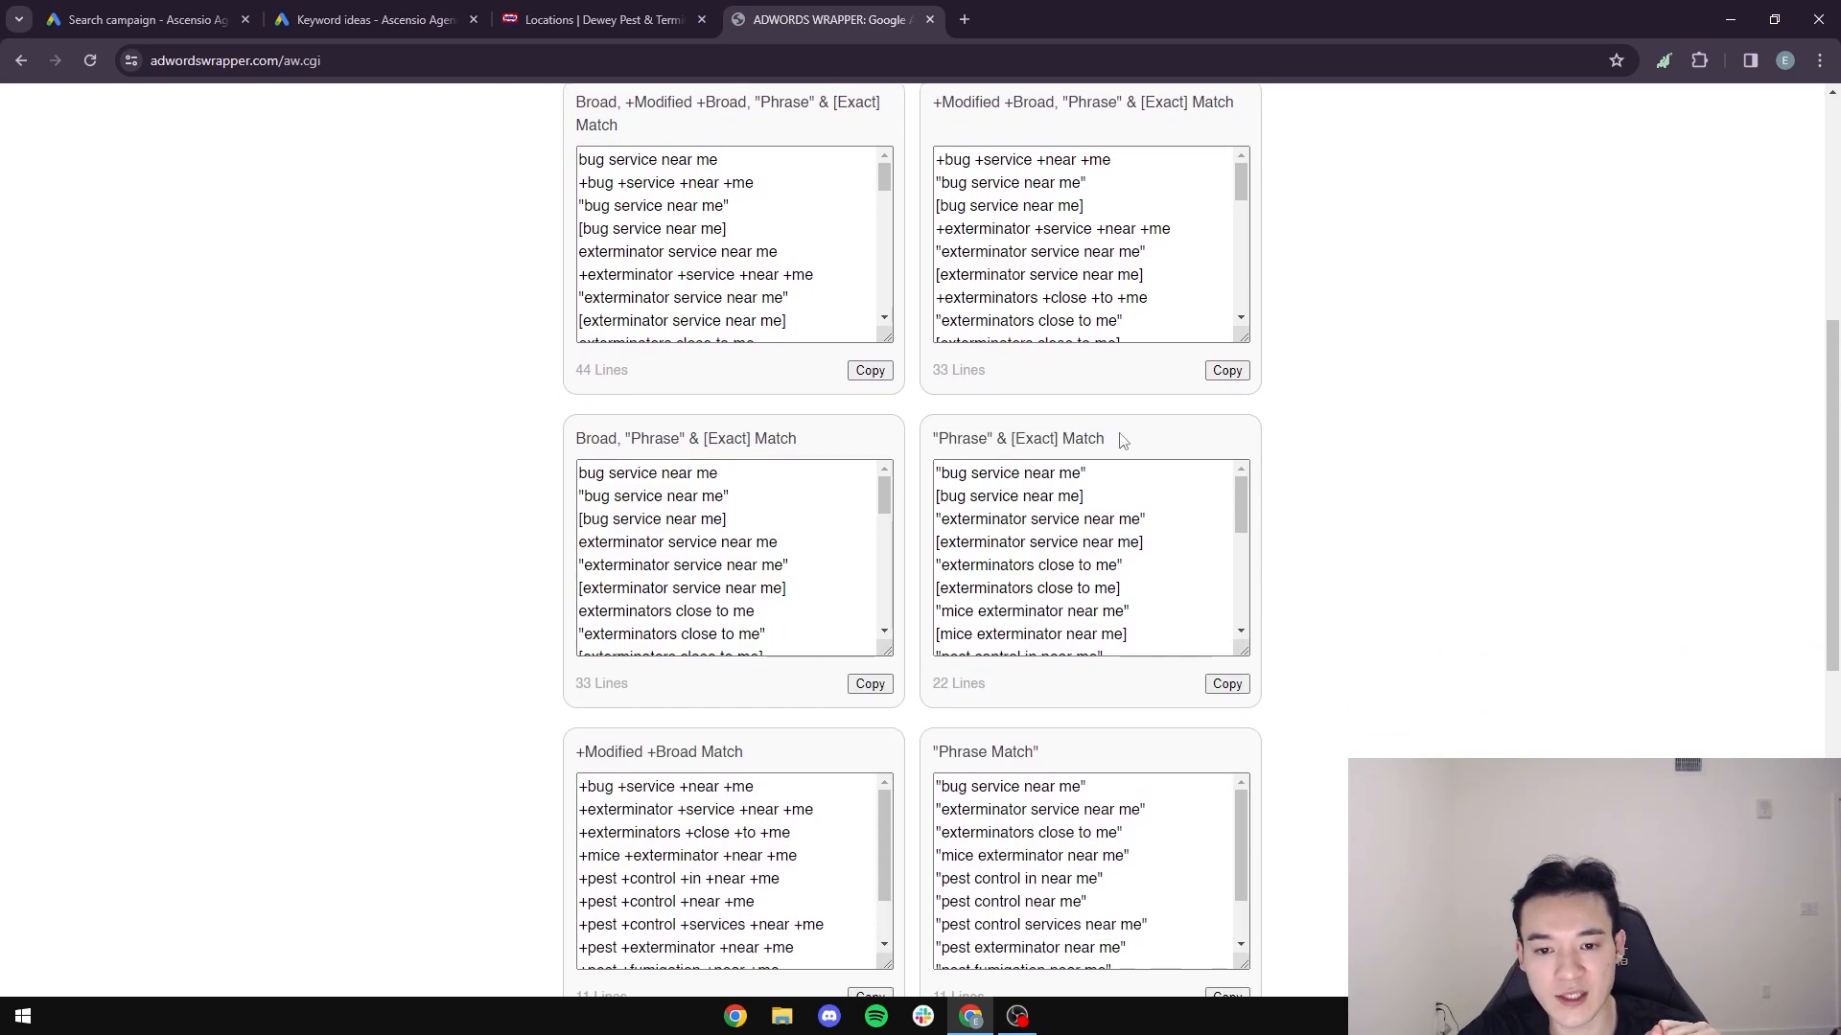
{"action": "left_click", "coordinate": [1236, 688]}
{"action": "right_click", "coordinate": [1058, 533]}
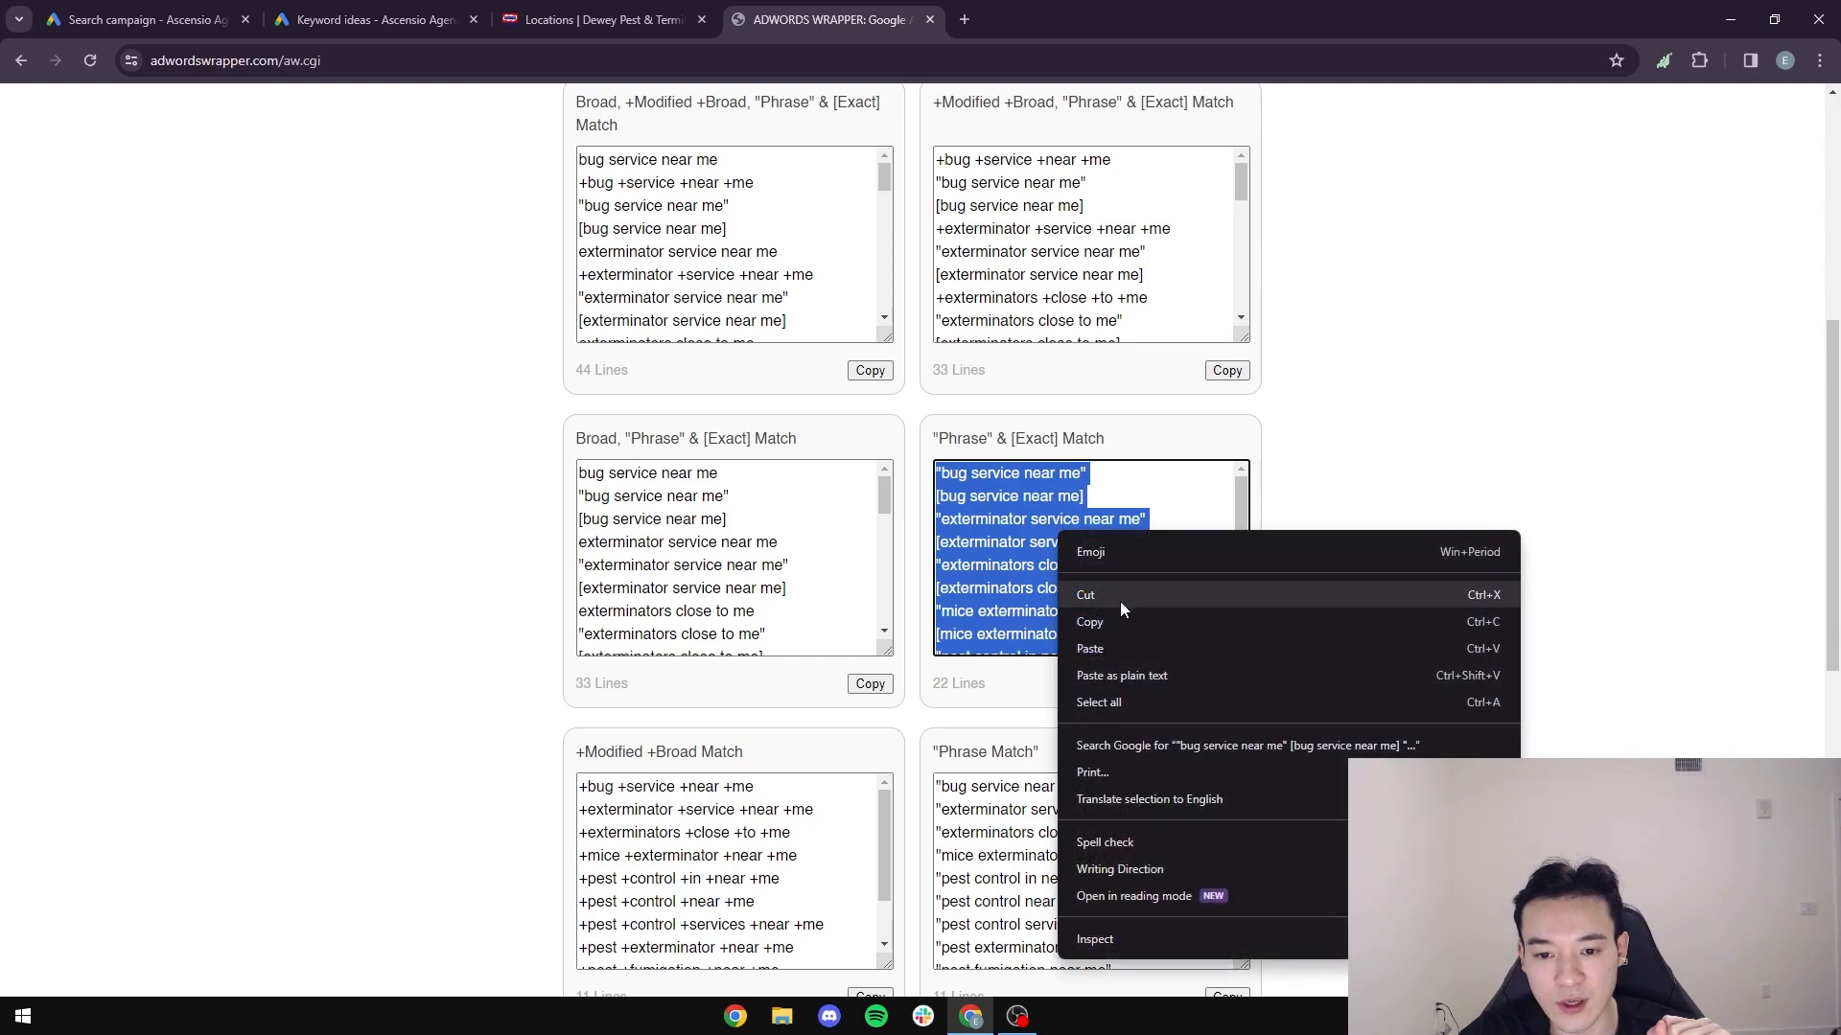
{"action": "left_click", "coordinate": [1114, 628]}
- Replace the keywords of Ad group 1 in the Google Ads campaign draft with the copied phrase and exact match list
{"action": "left_click", "coordinate": [143, 20]}
{"action": "left_click", "coordinate": [464, 551]}
{"action": "key", "text": "ctrl+a"}
{"action": "key", "text": "ctrl+v"}
{"action": "left_click", "coordinate": [217, 505]}
{"action": "scroll", "coordinate": [202, 567], "scroll_direction": "up", "scroll_amount": 2}
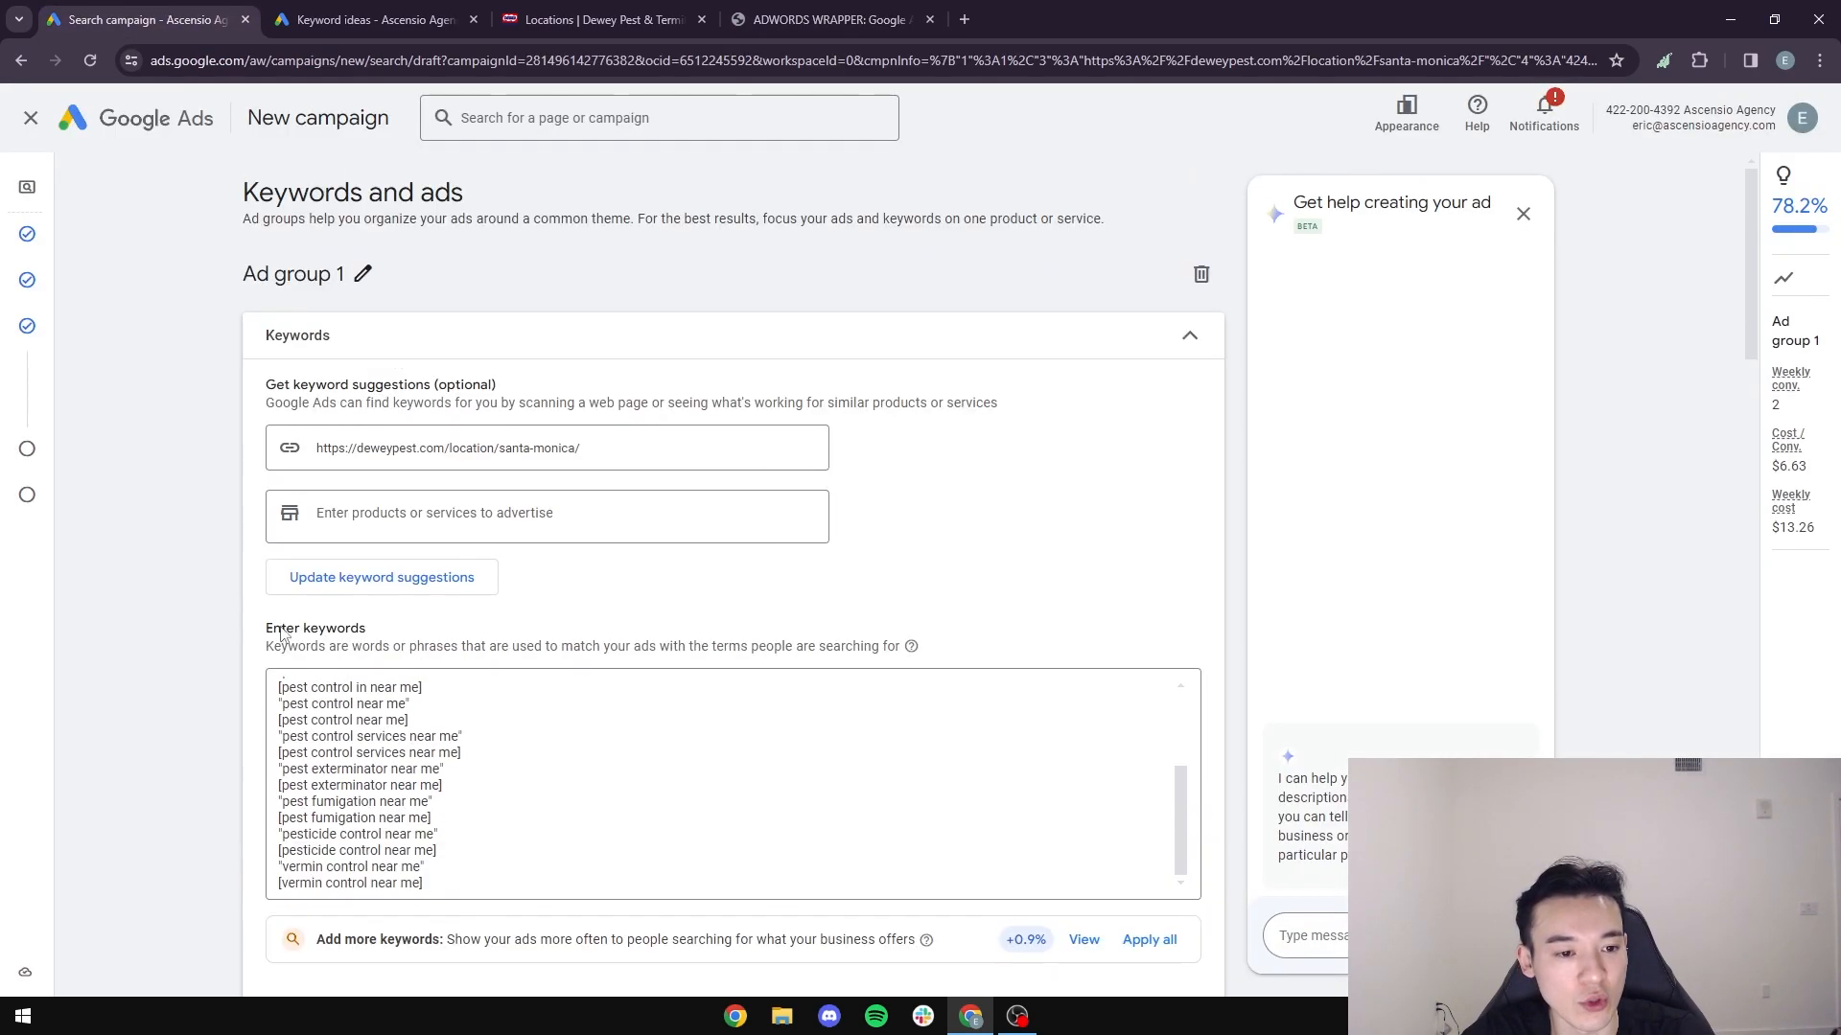
{"action": "scroll", "coordinate": [138, 686], "scroll_direction": "down", "scroll_amount": 1}
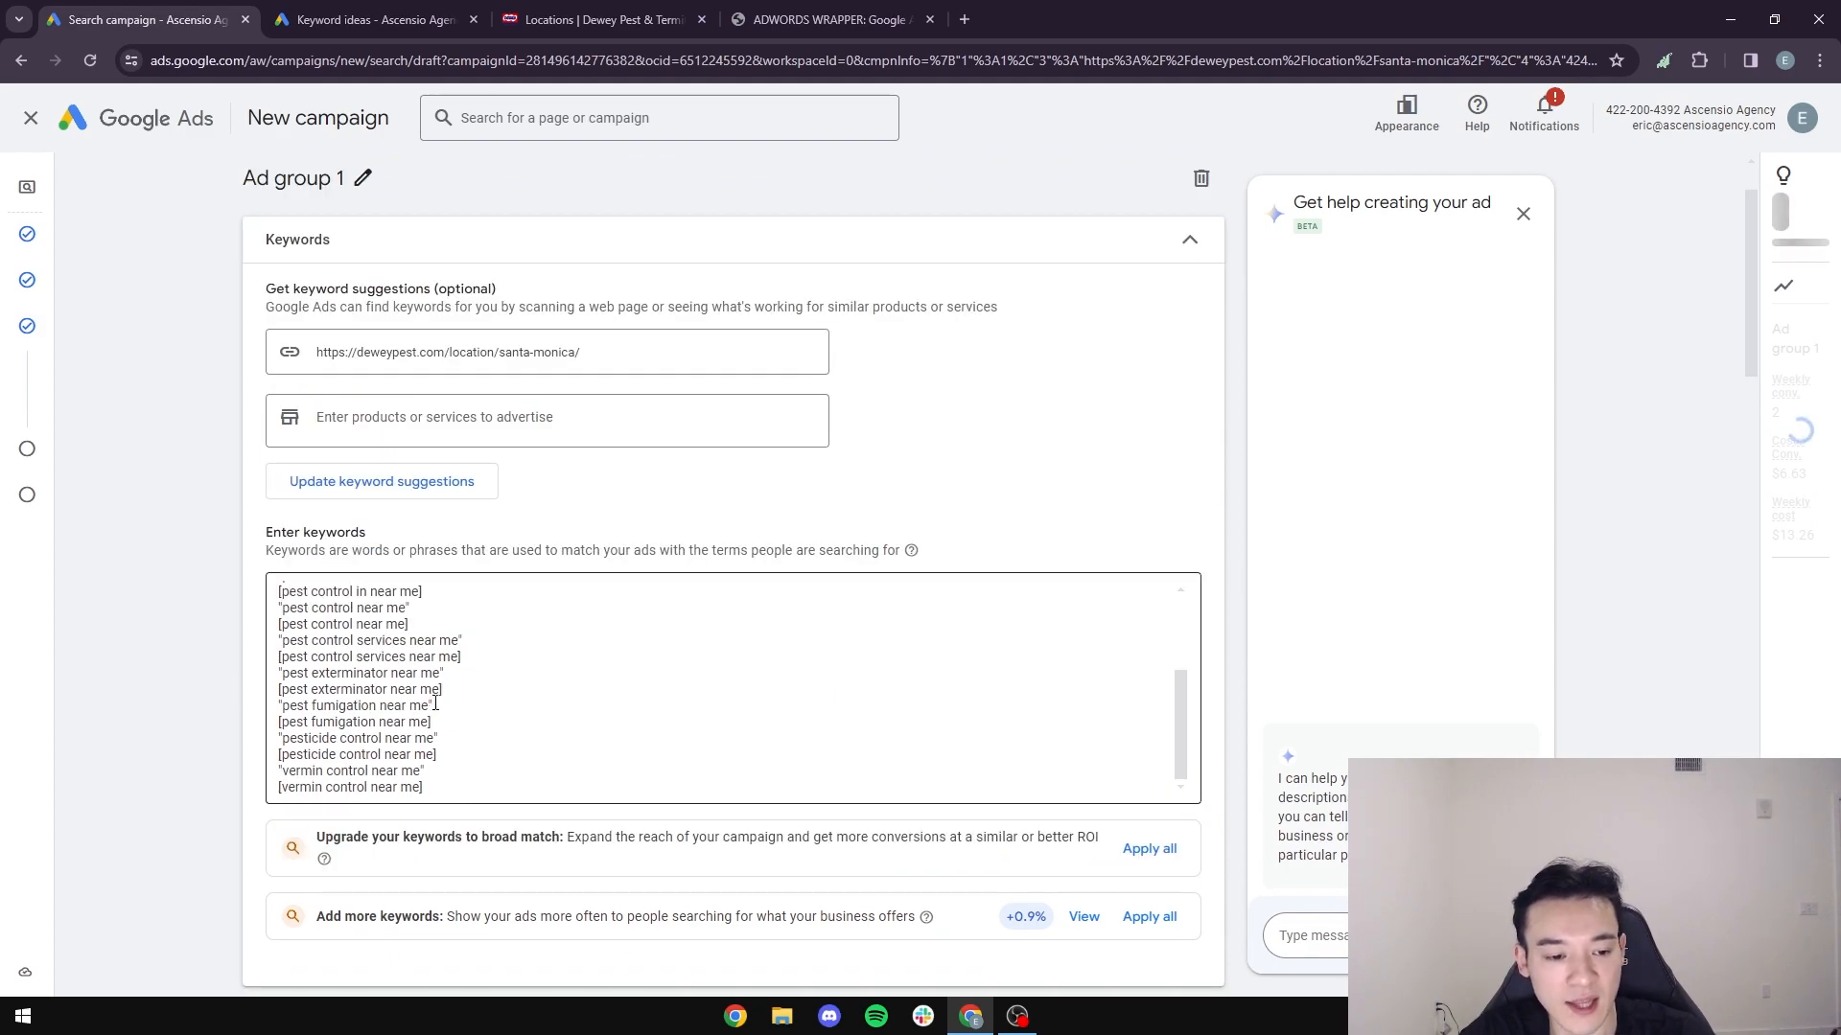
{"action": "scroll", "coordinate": [488, 697], "scroll_direction": "up", "scroll_amount": 4}
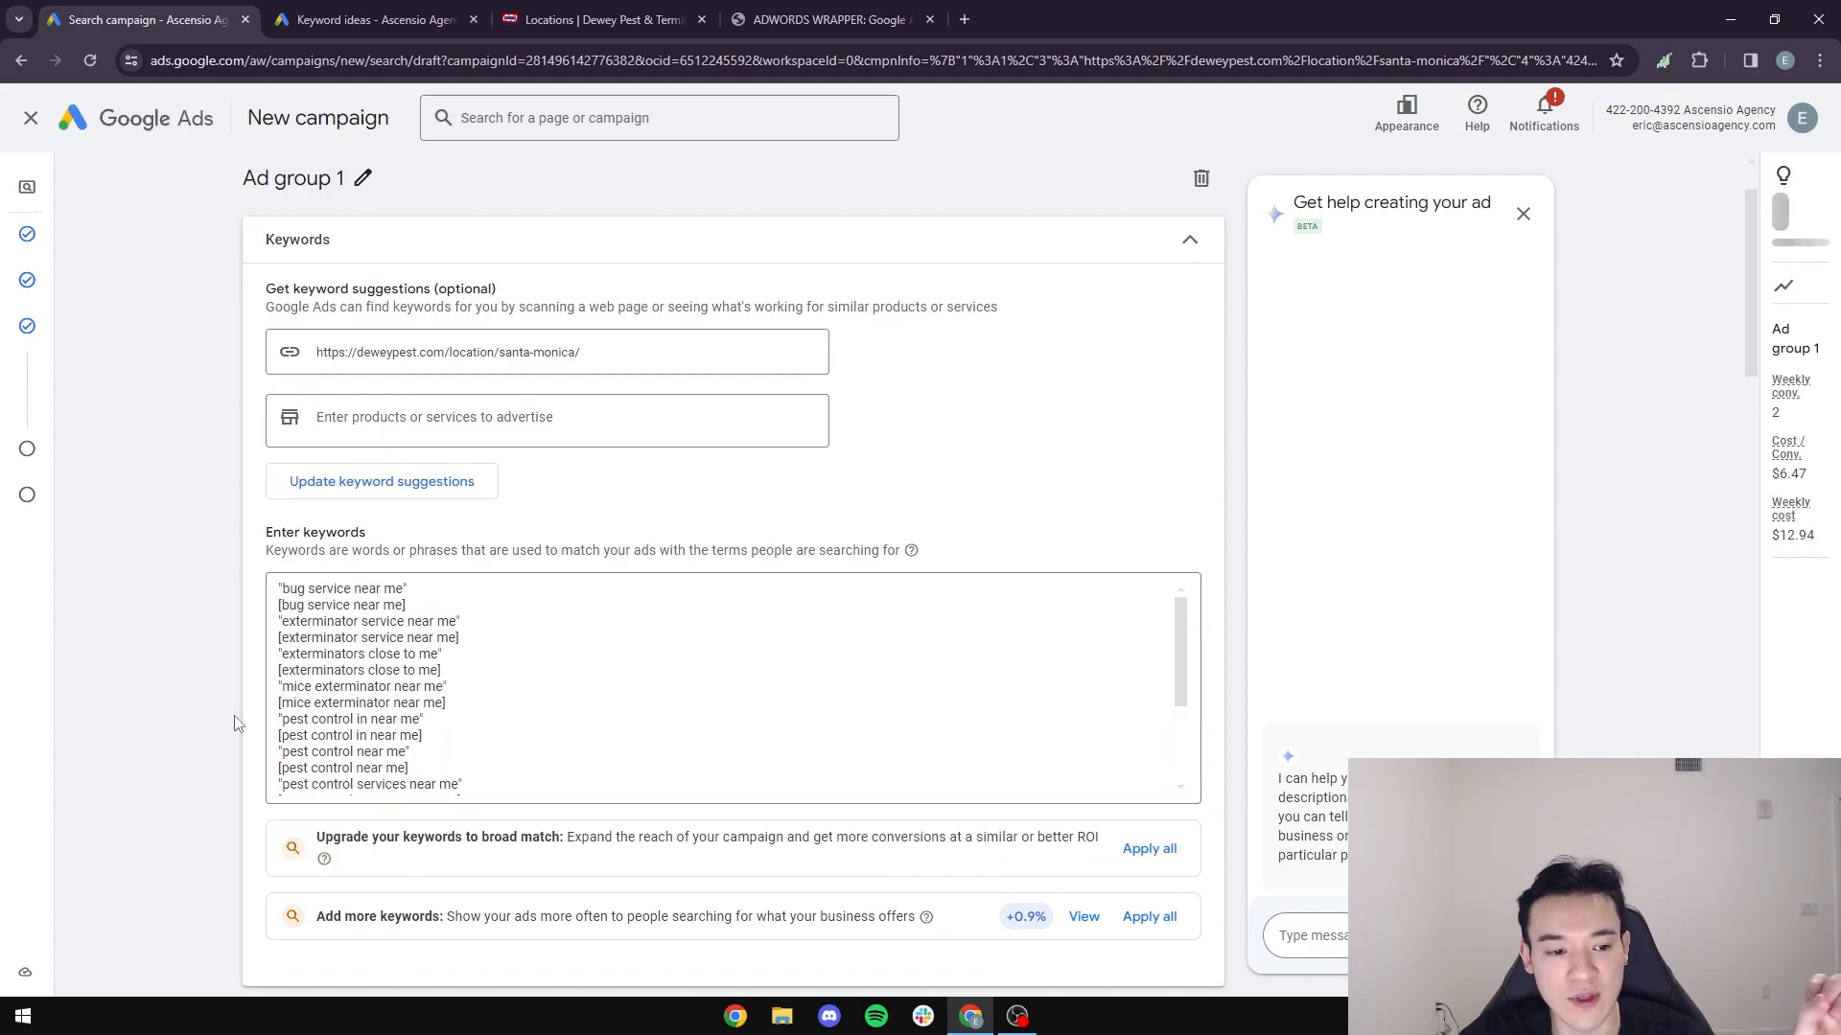
{"action": "scroll", "coordinate": [228, 725], "scroll_direction": "up", "scroll_amount": 1}
{"action": "scroll", "coordinate": [182, 700], "scroll_direction": "down", "scroll_amount": 3}
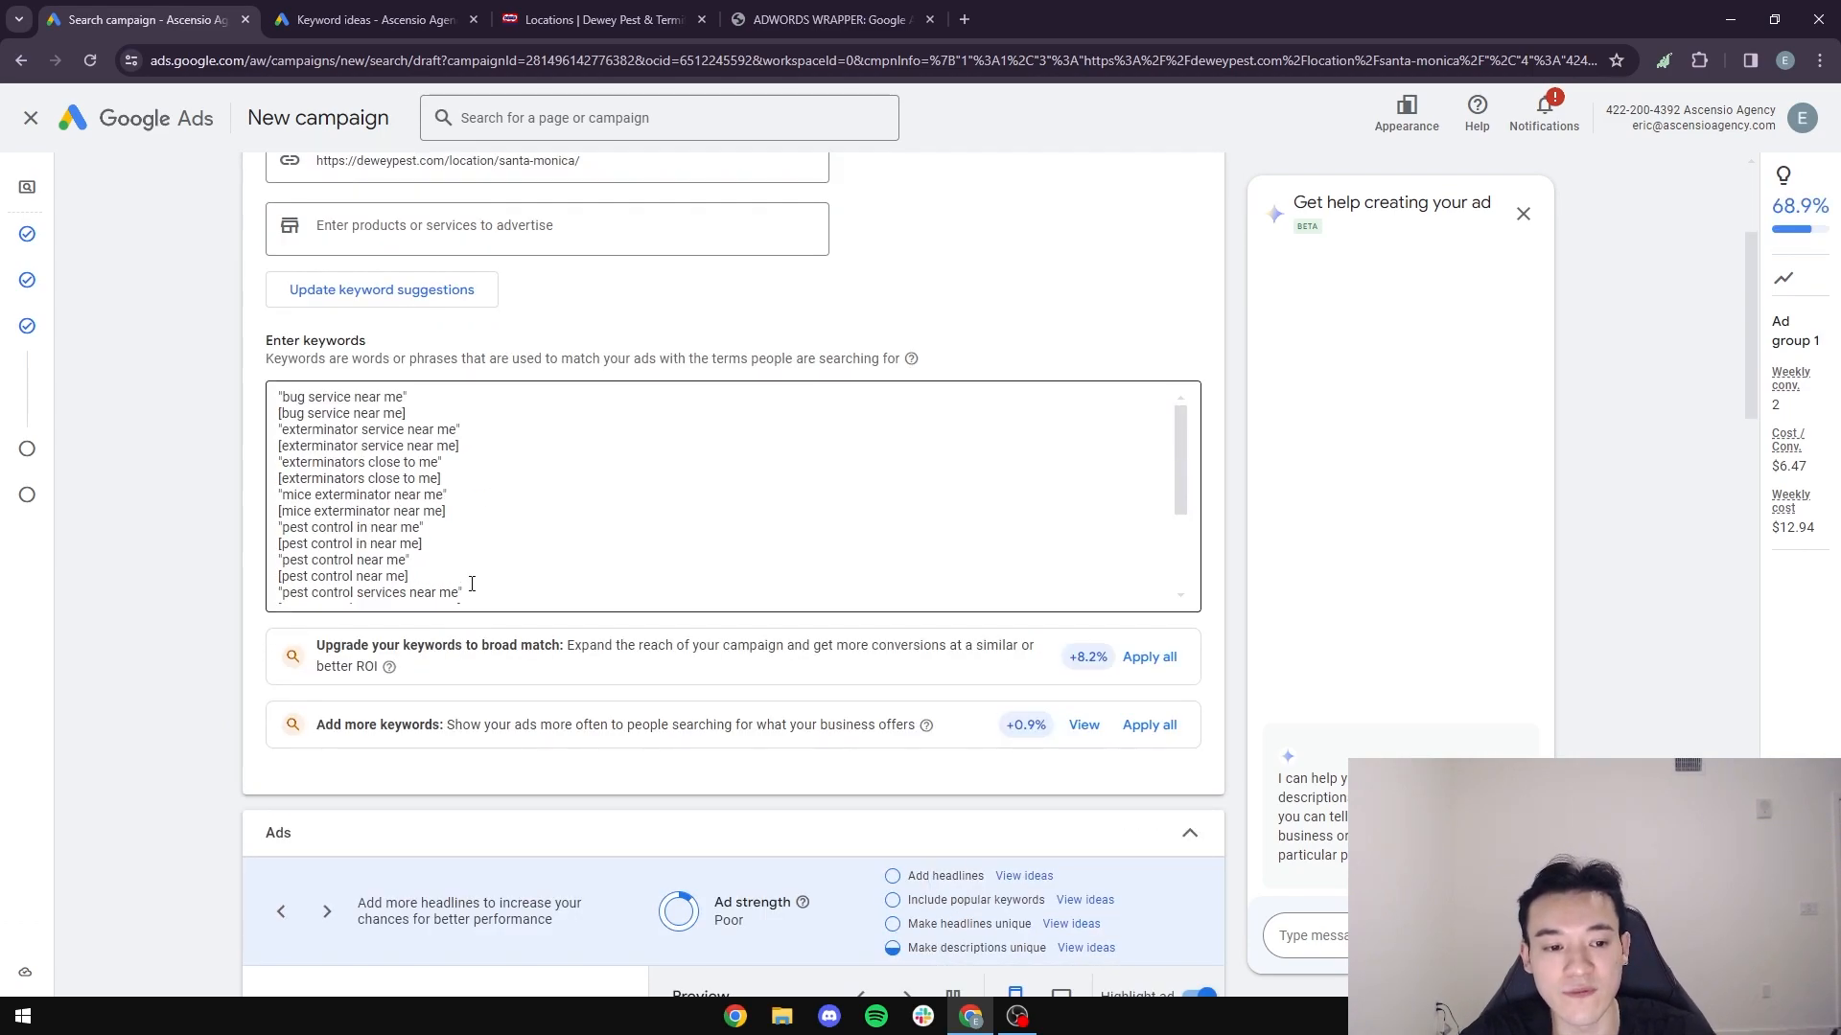
- Set the ad's display path to "pest" and "services"
{"action": "scroll", "coordinate": [150, 665], "scroll_direction": "down", "scroll_amount": 2}
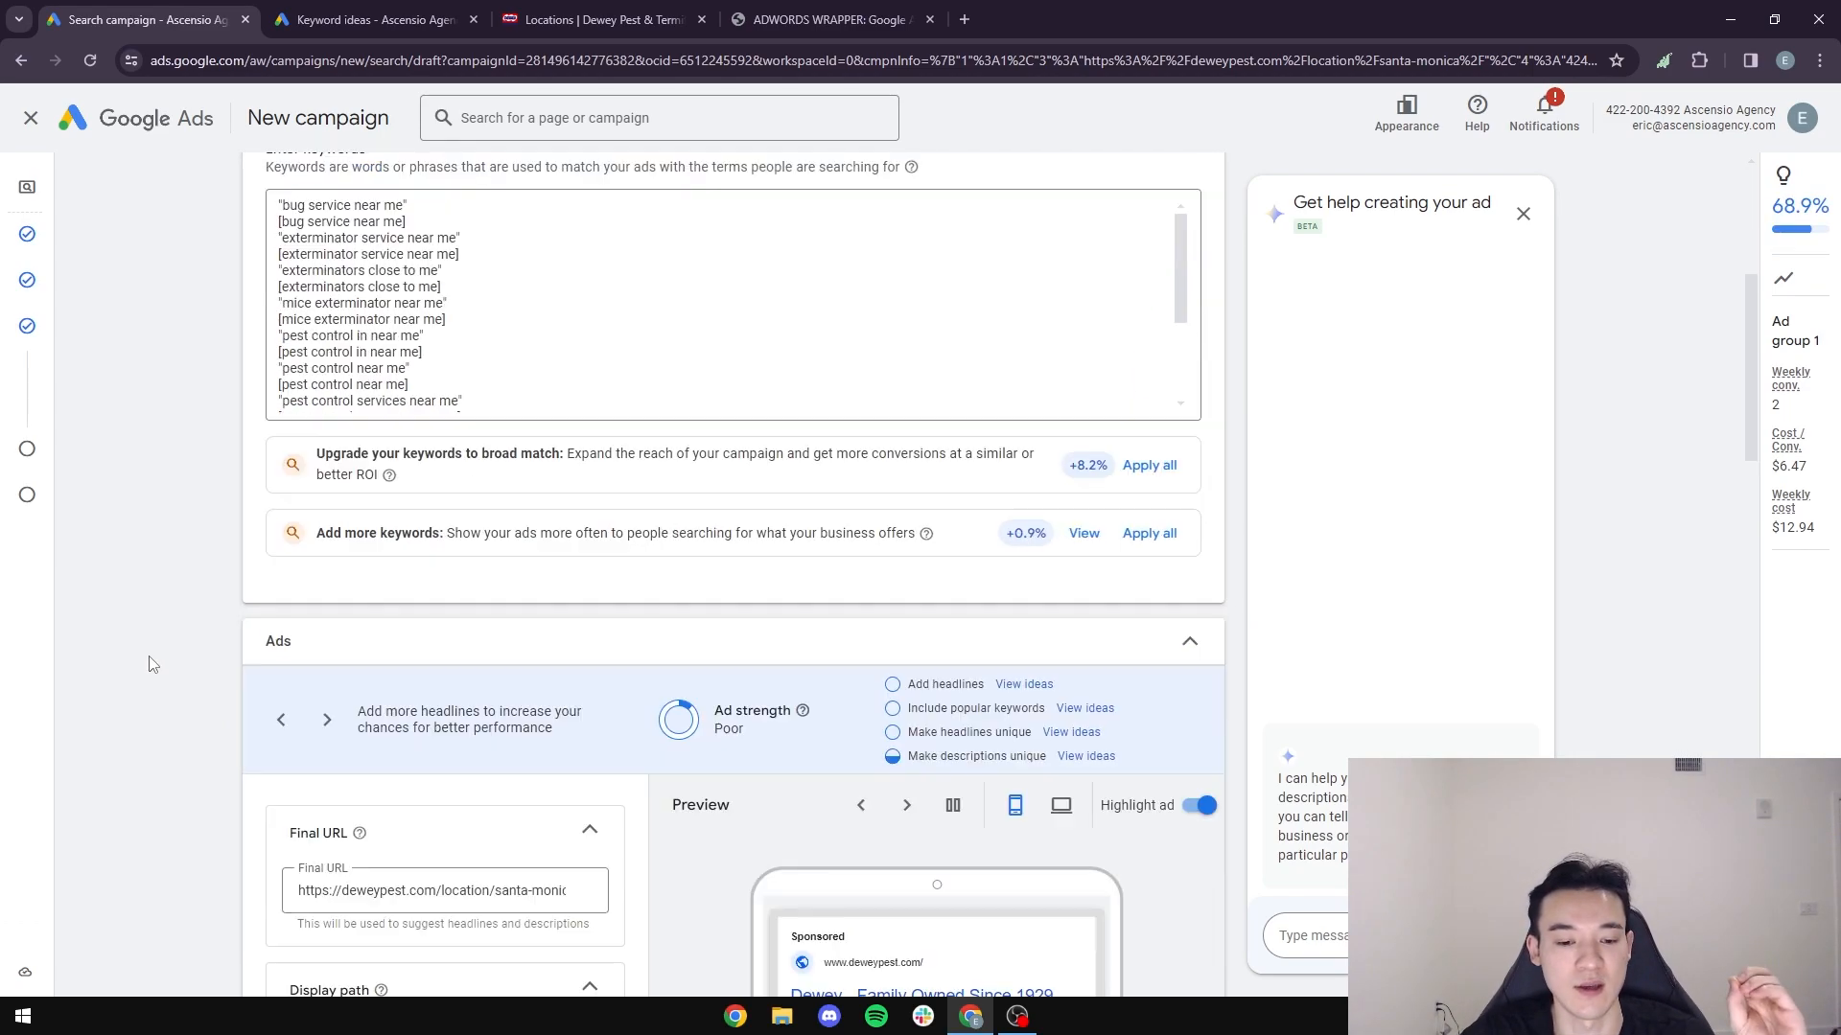
{"action": "scroll", "coordinate": [151, 662], "scroll_direction": "down", "scroll_amount": 1}
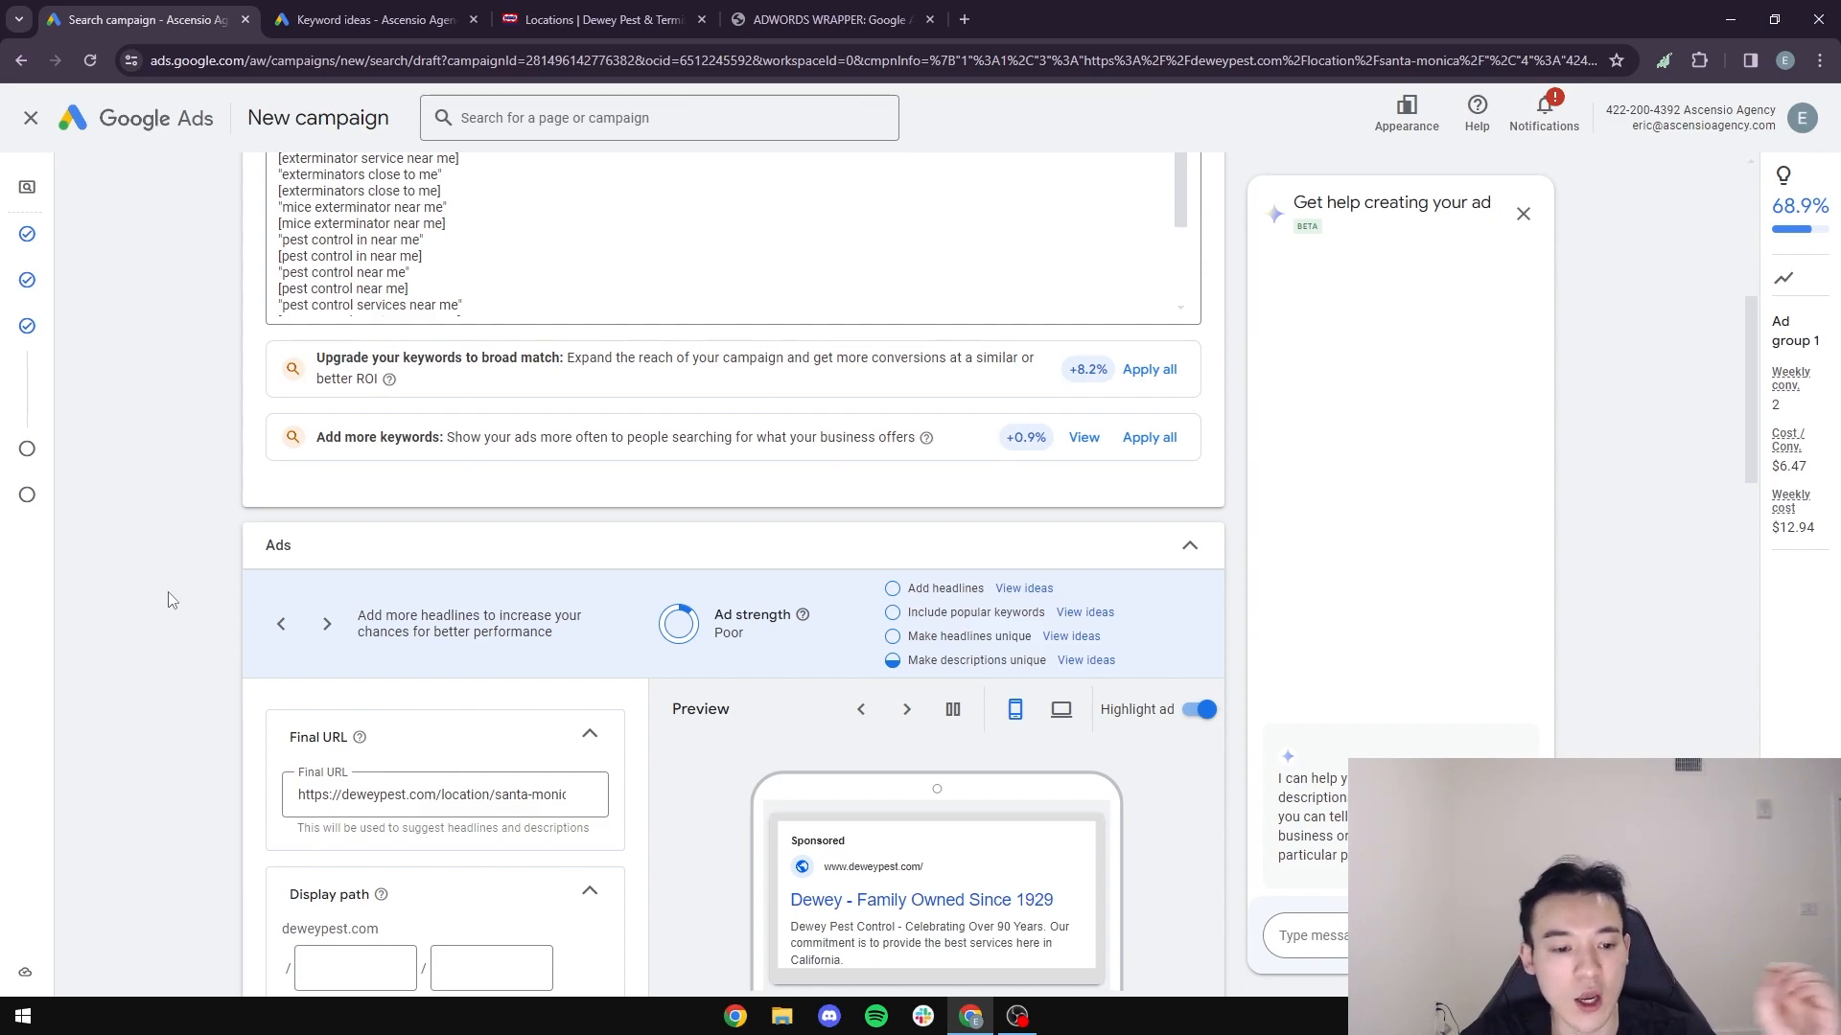
{"action": "scroll", "coordinate": [172, 601], "scroll_direction": "down", "scroll_amount": 3}
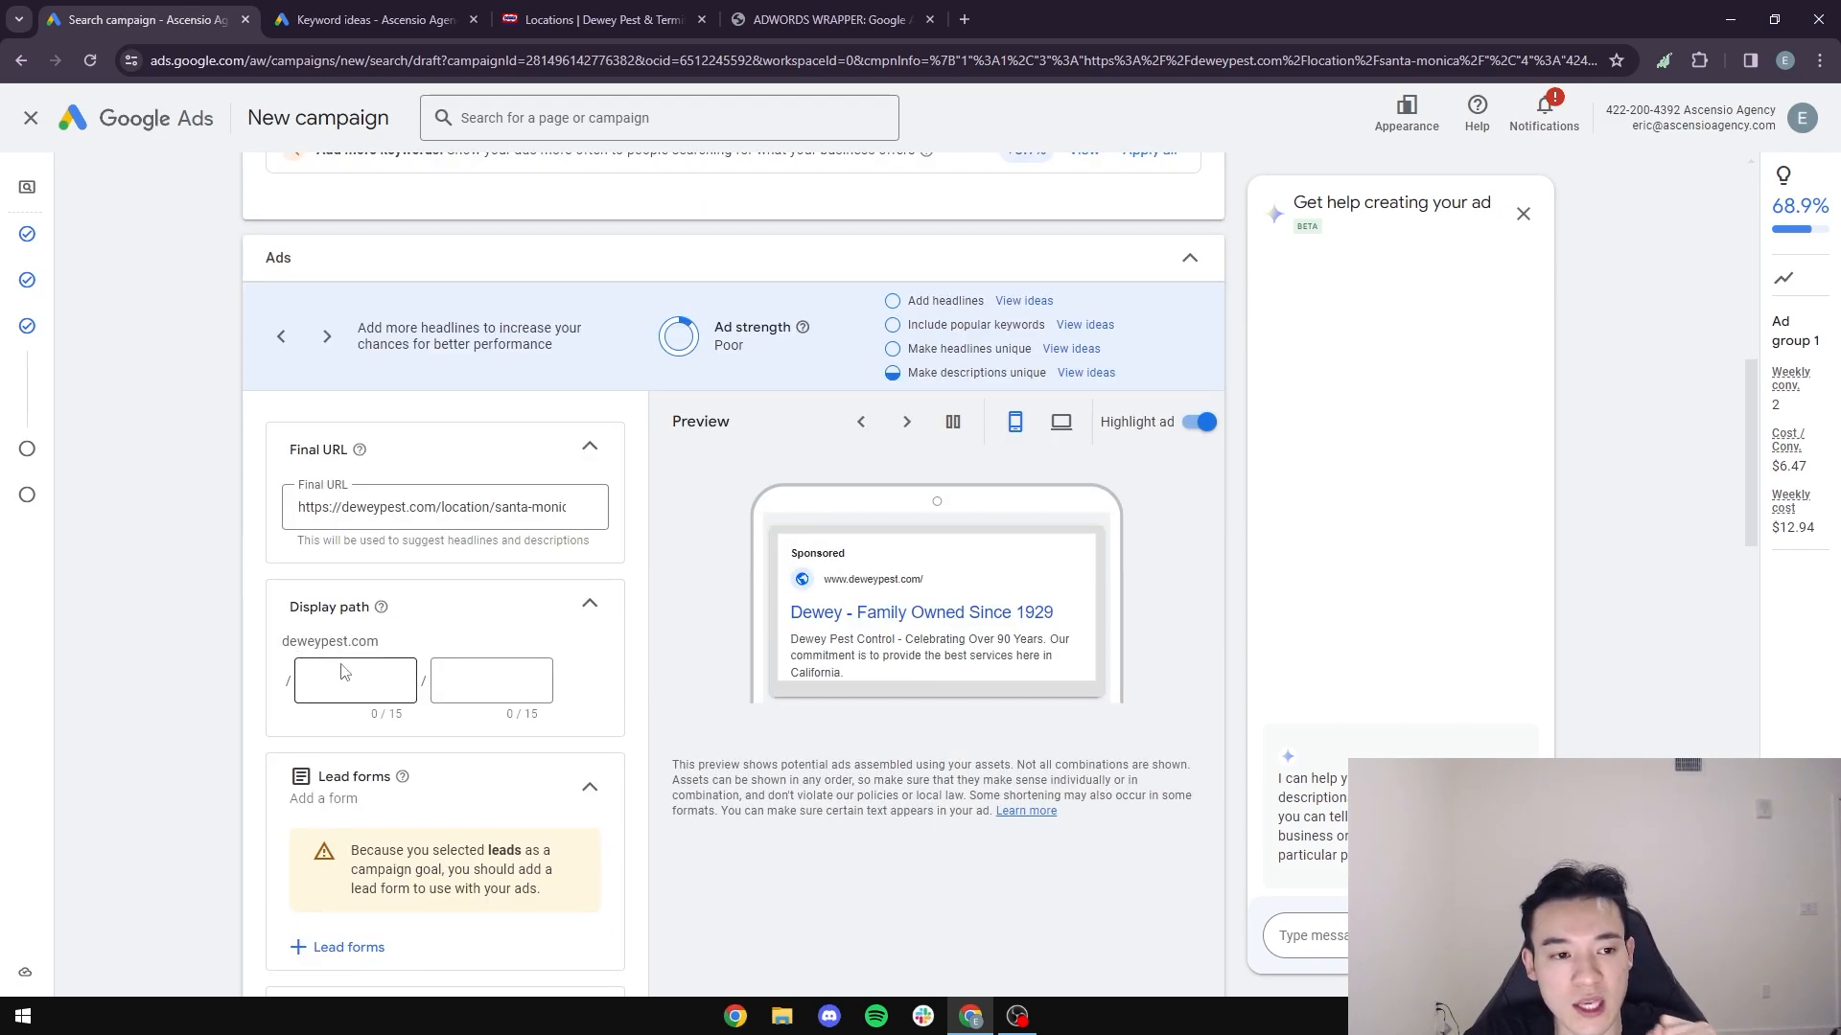
{"action": "scroll", "coordinate": [257, 641], "scroll_direction": "down", "scroll_amount": 2}
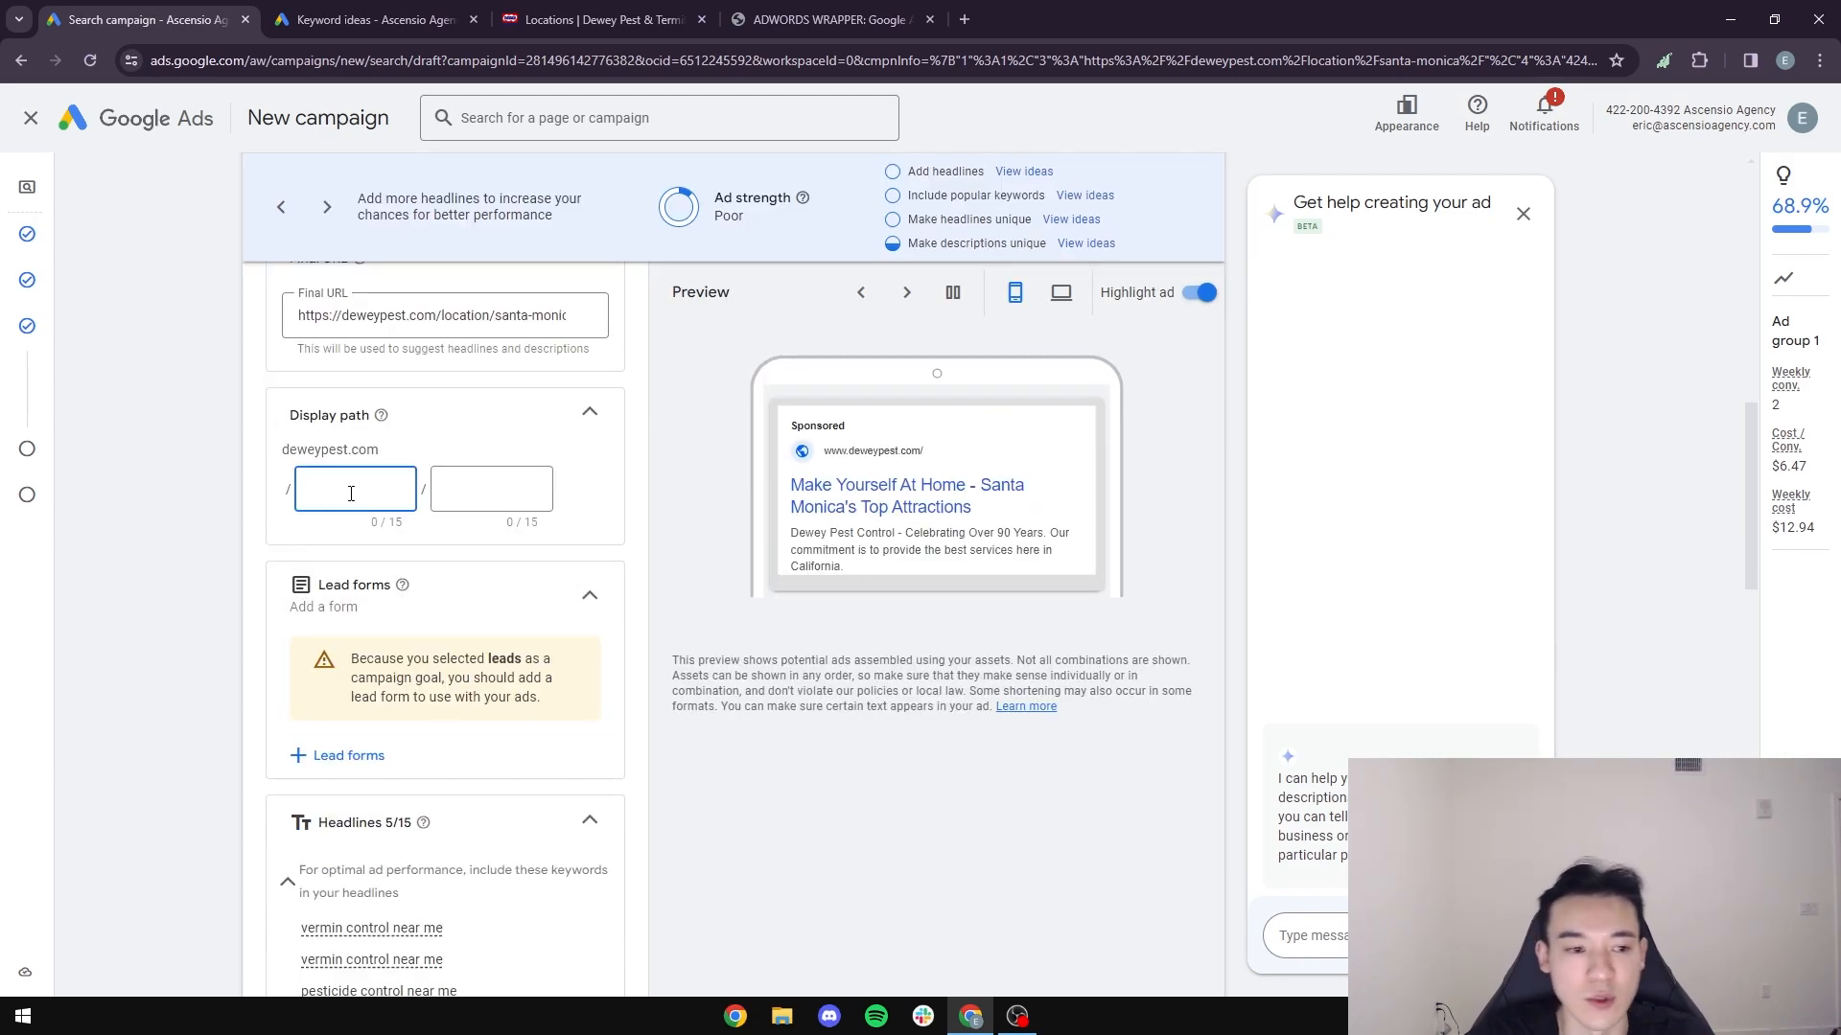
{"action": "key", "text": "Tab"}
{"action": "type", "text": "services"}
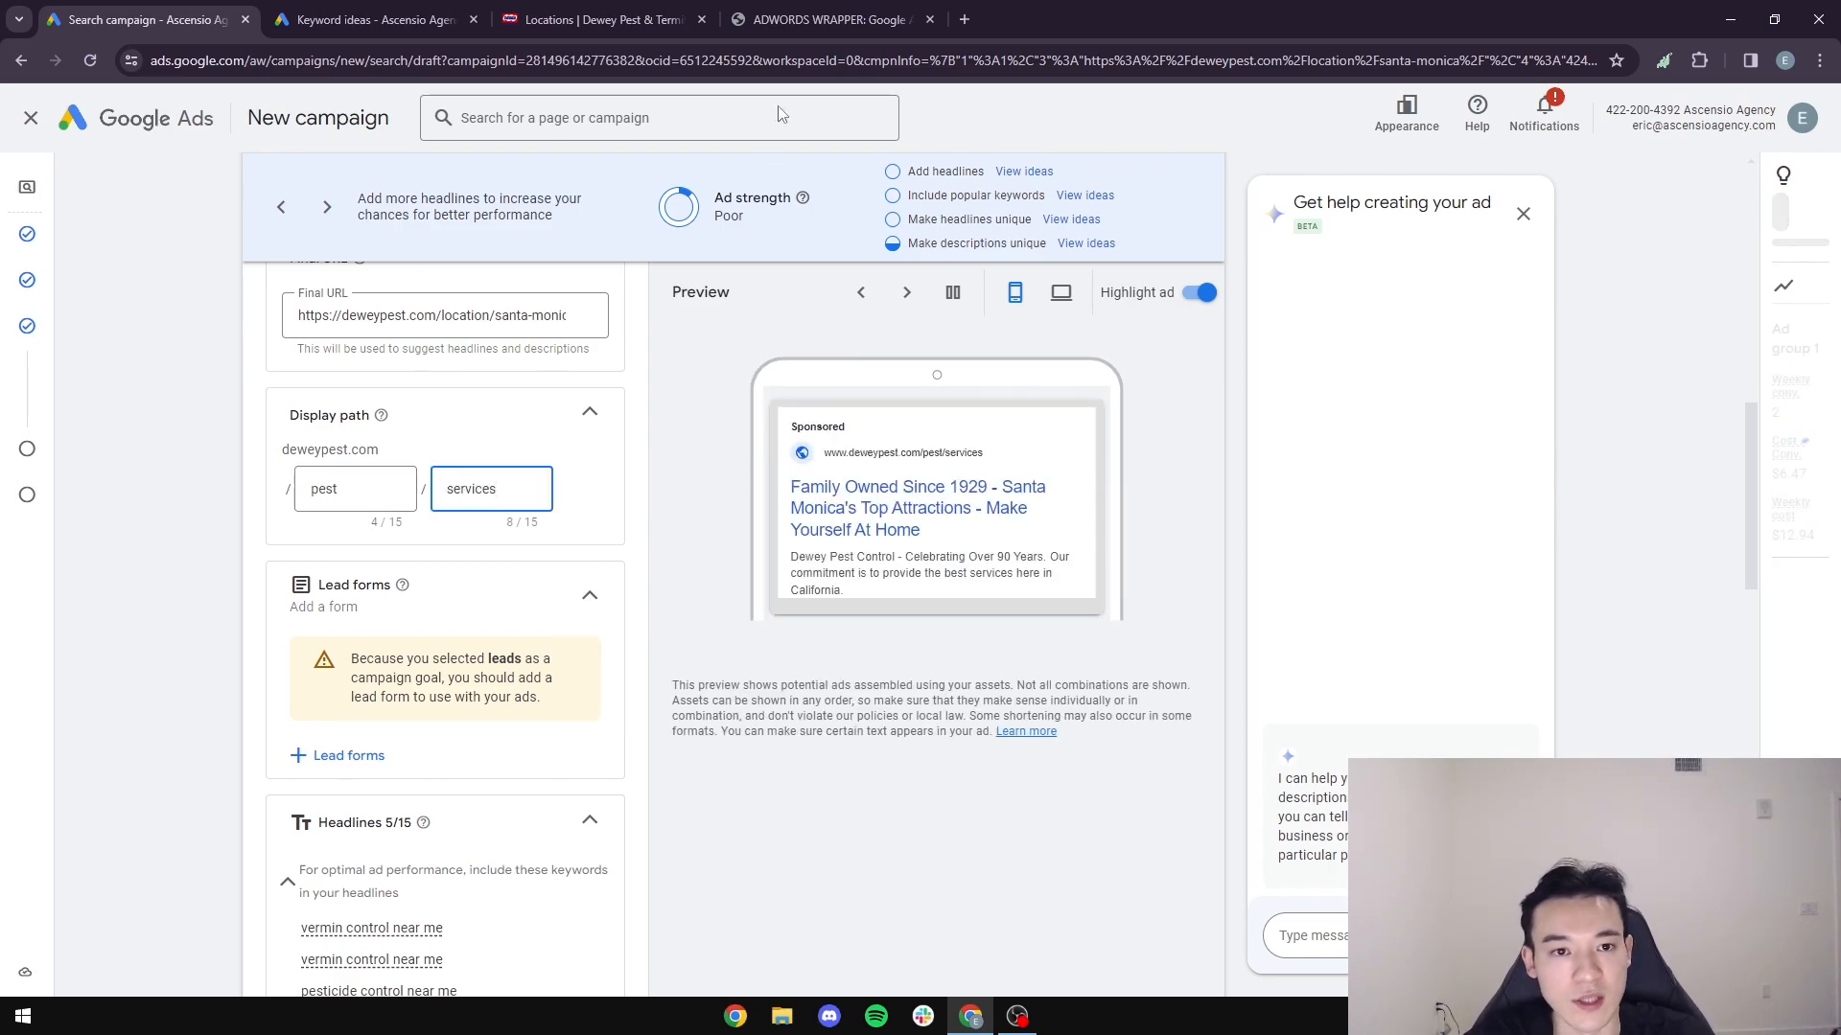
{"action": "scroll", "coordinate": [303, 624], "scroll_direction": "up", "scroll_amount": 1}
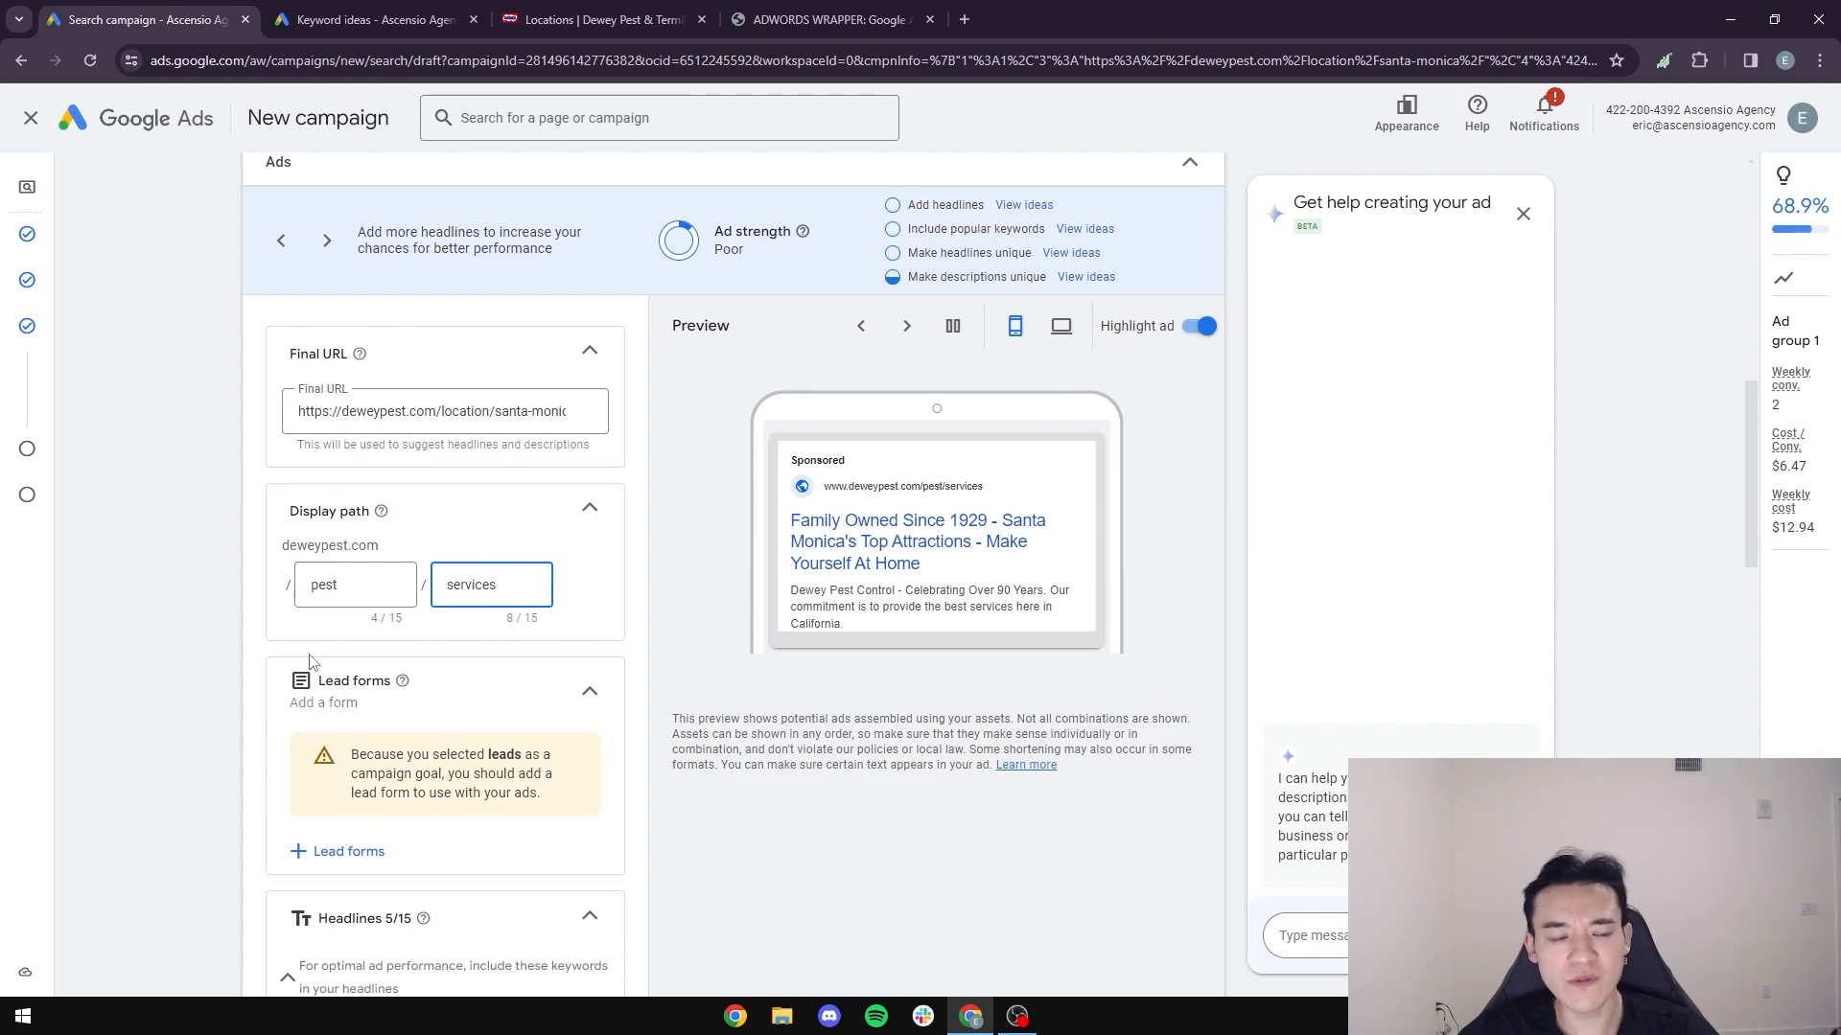
{"action": "scroll", "coordinate": [311, 660], "scroll_direction": "down", "scroll_amount": 4}
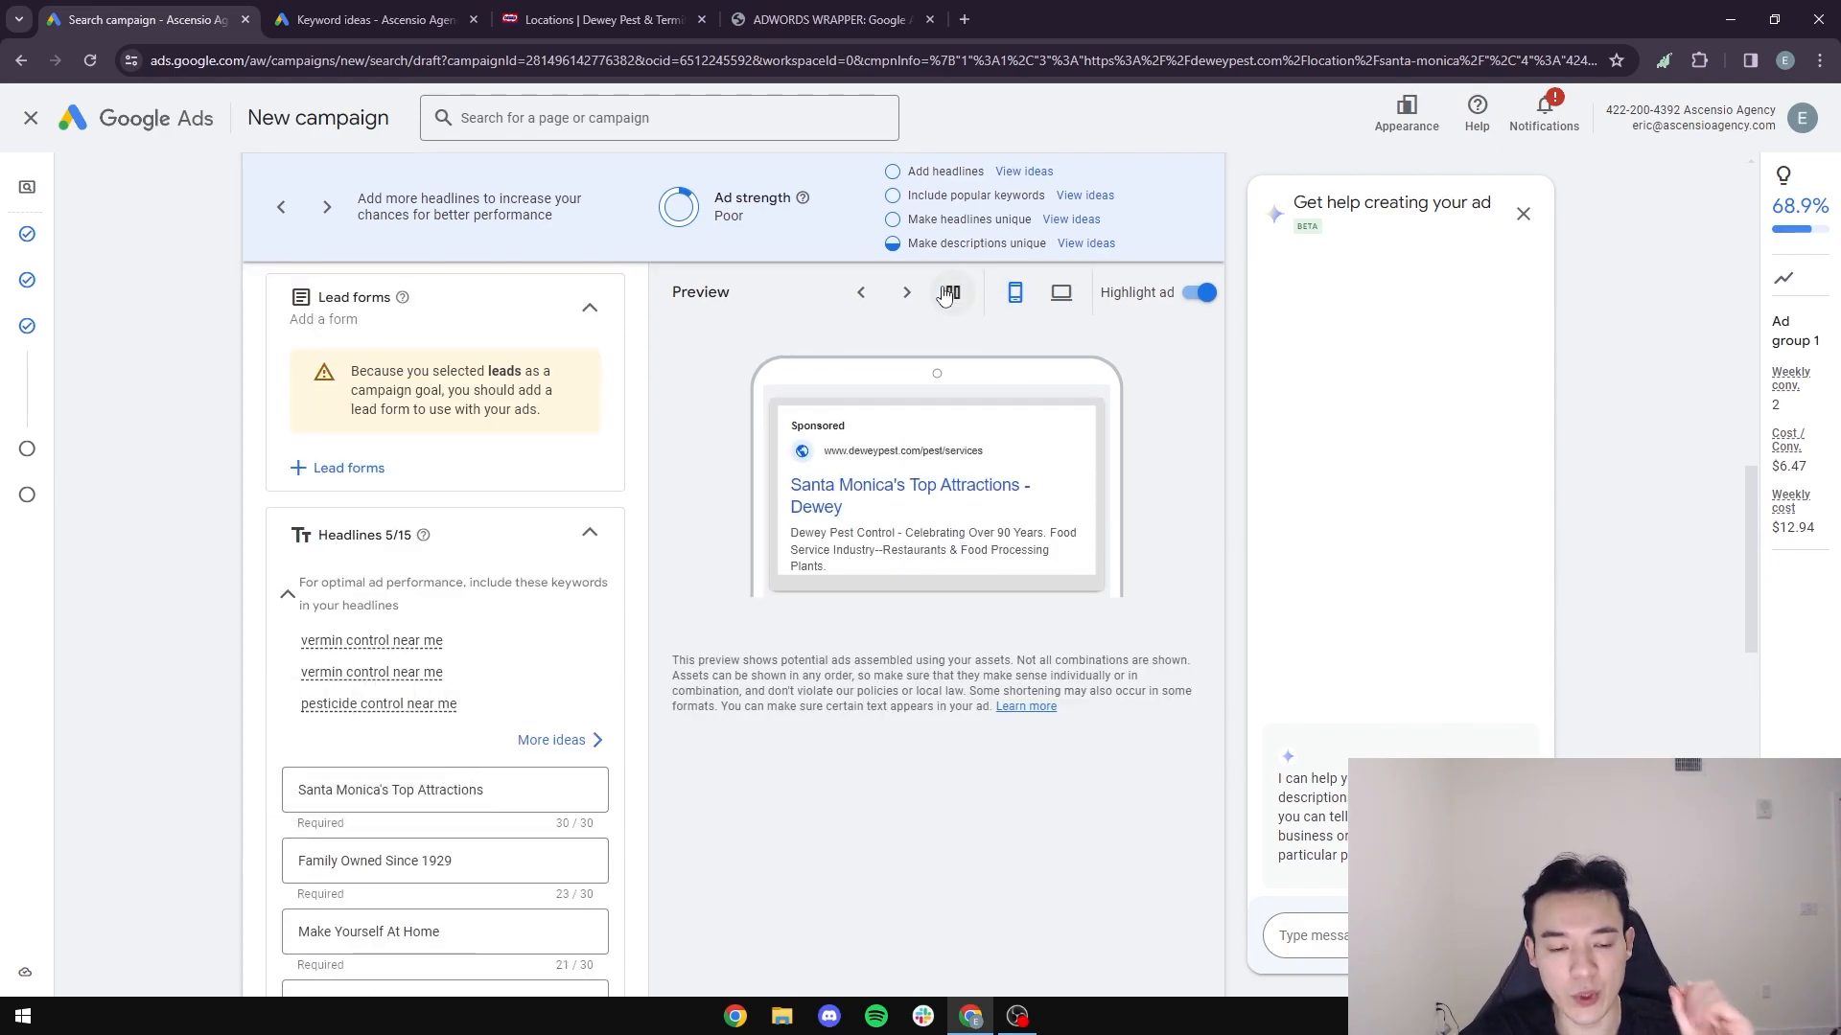
- Search google.com for "isearchfrom" in a new browser tab and open the I Search From website
{"action": "left_click", "coordinate": [970, 14]}
{"action": "type", "text": "google"}
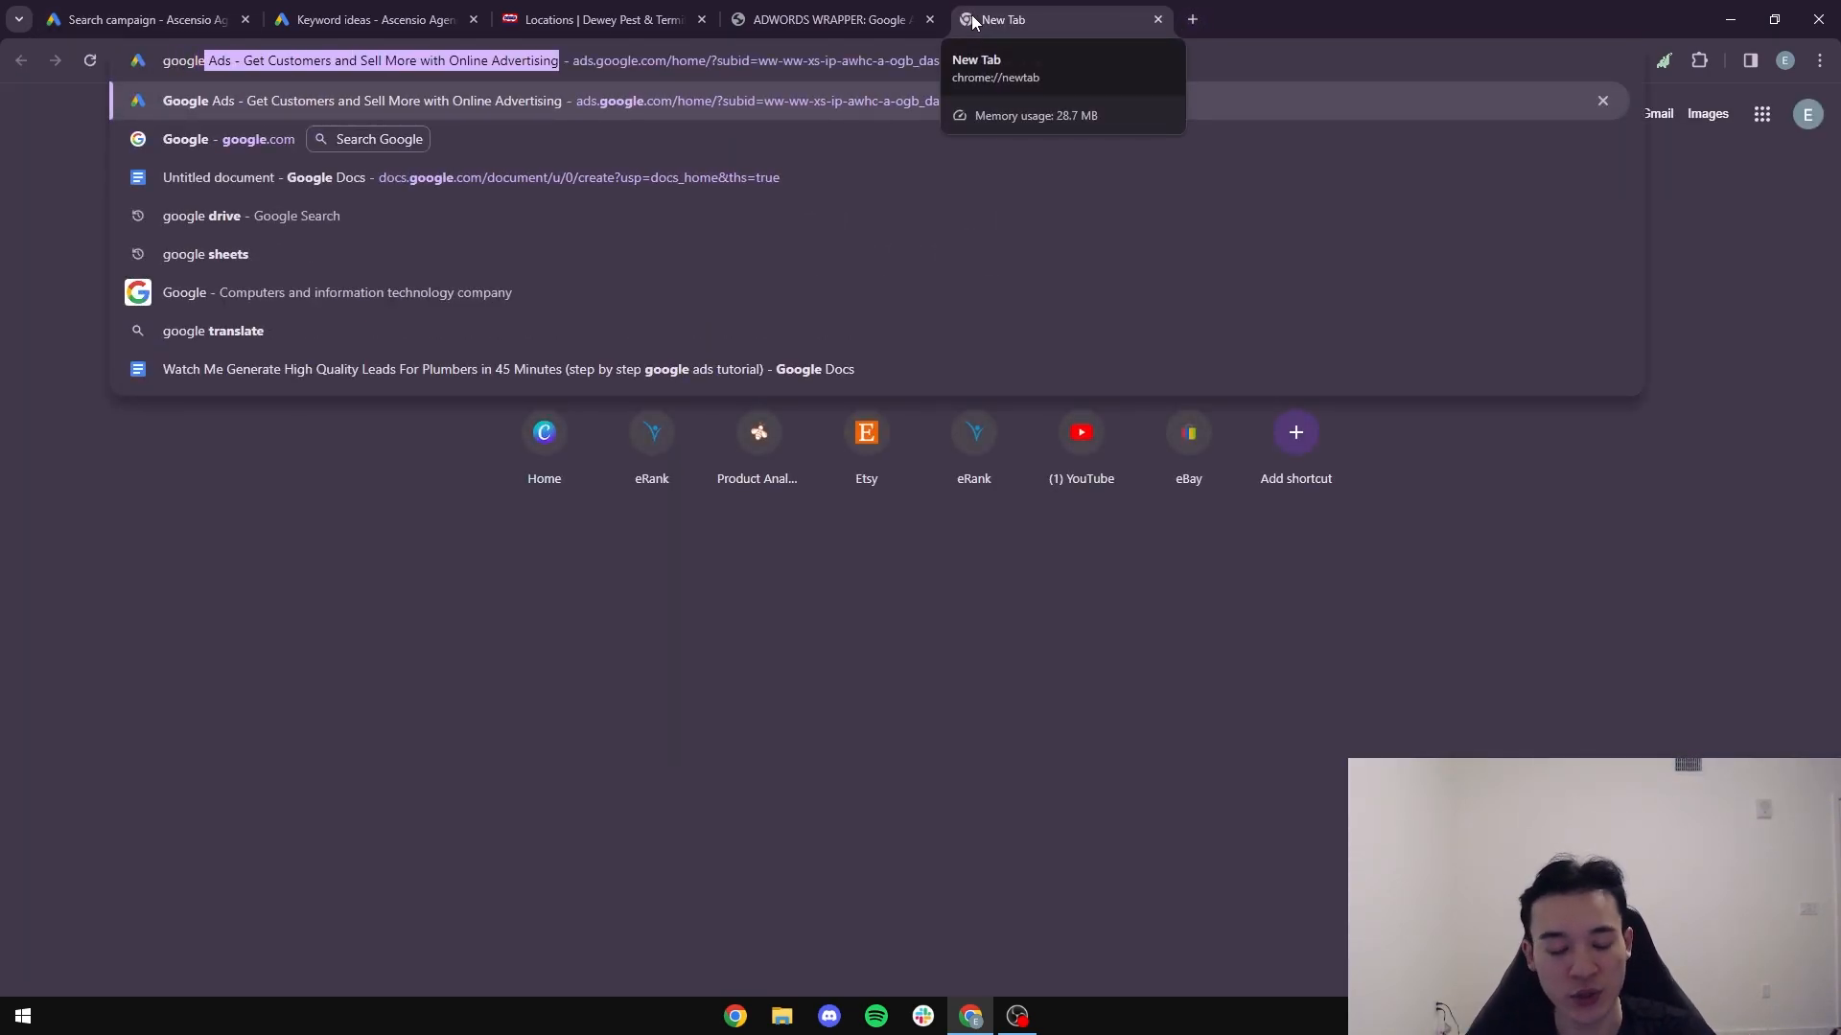
{"action": "type", "text": ".com"}
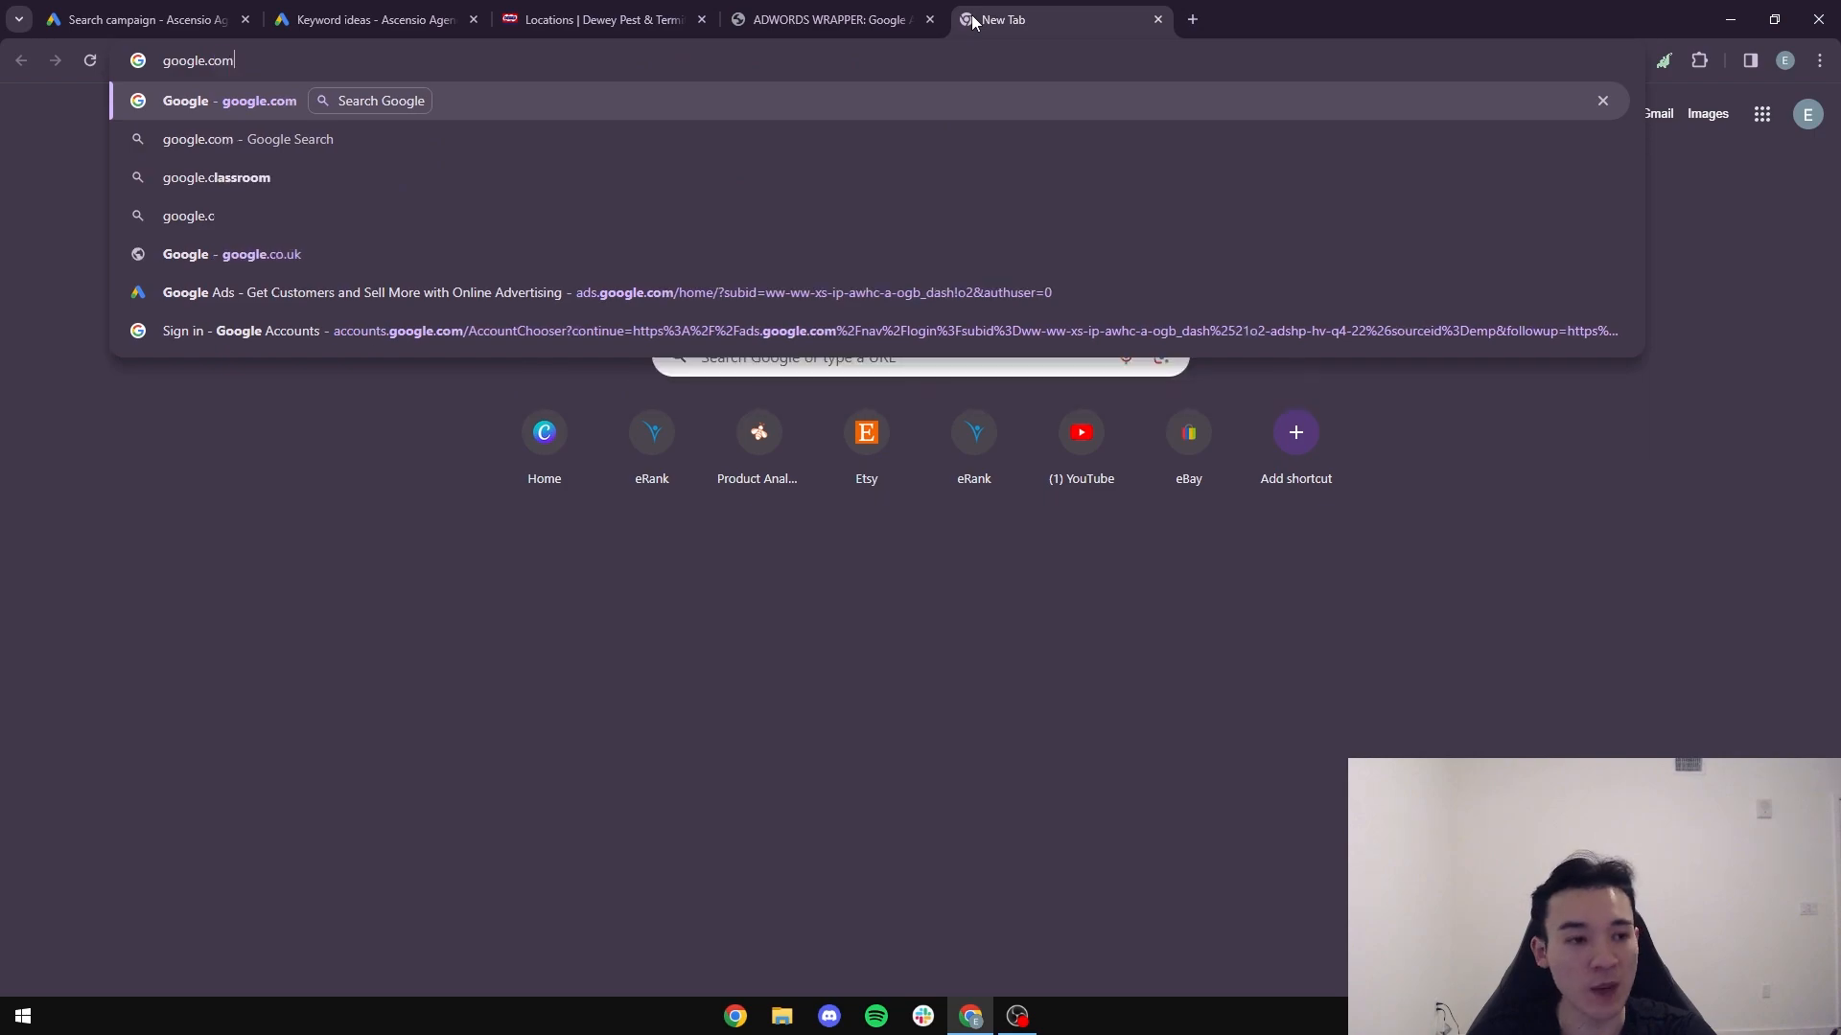
{"action": "key", "text": "Return"}
{"action": "type", "text": "ise"}
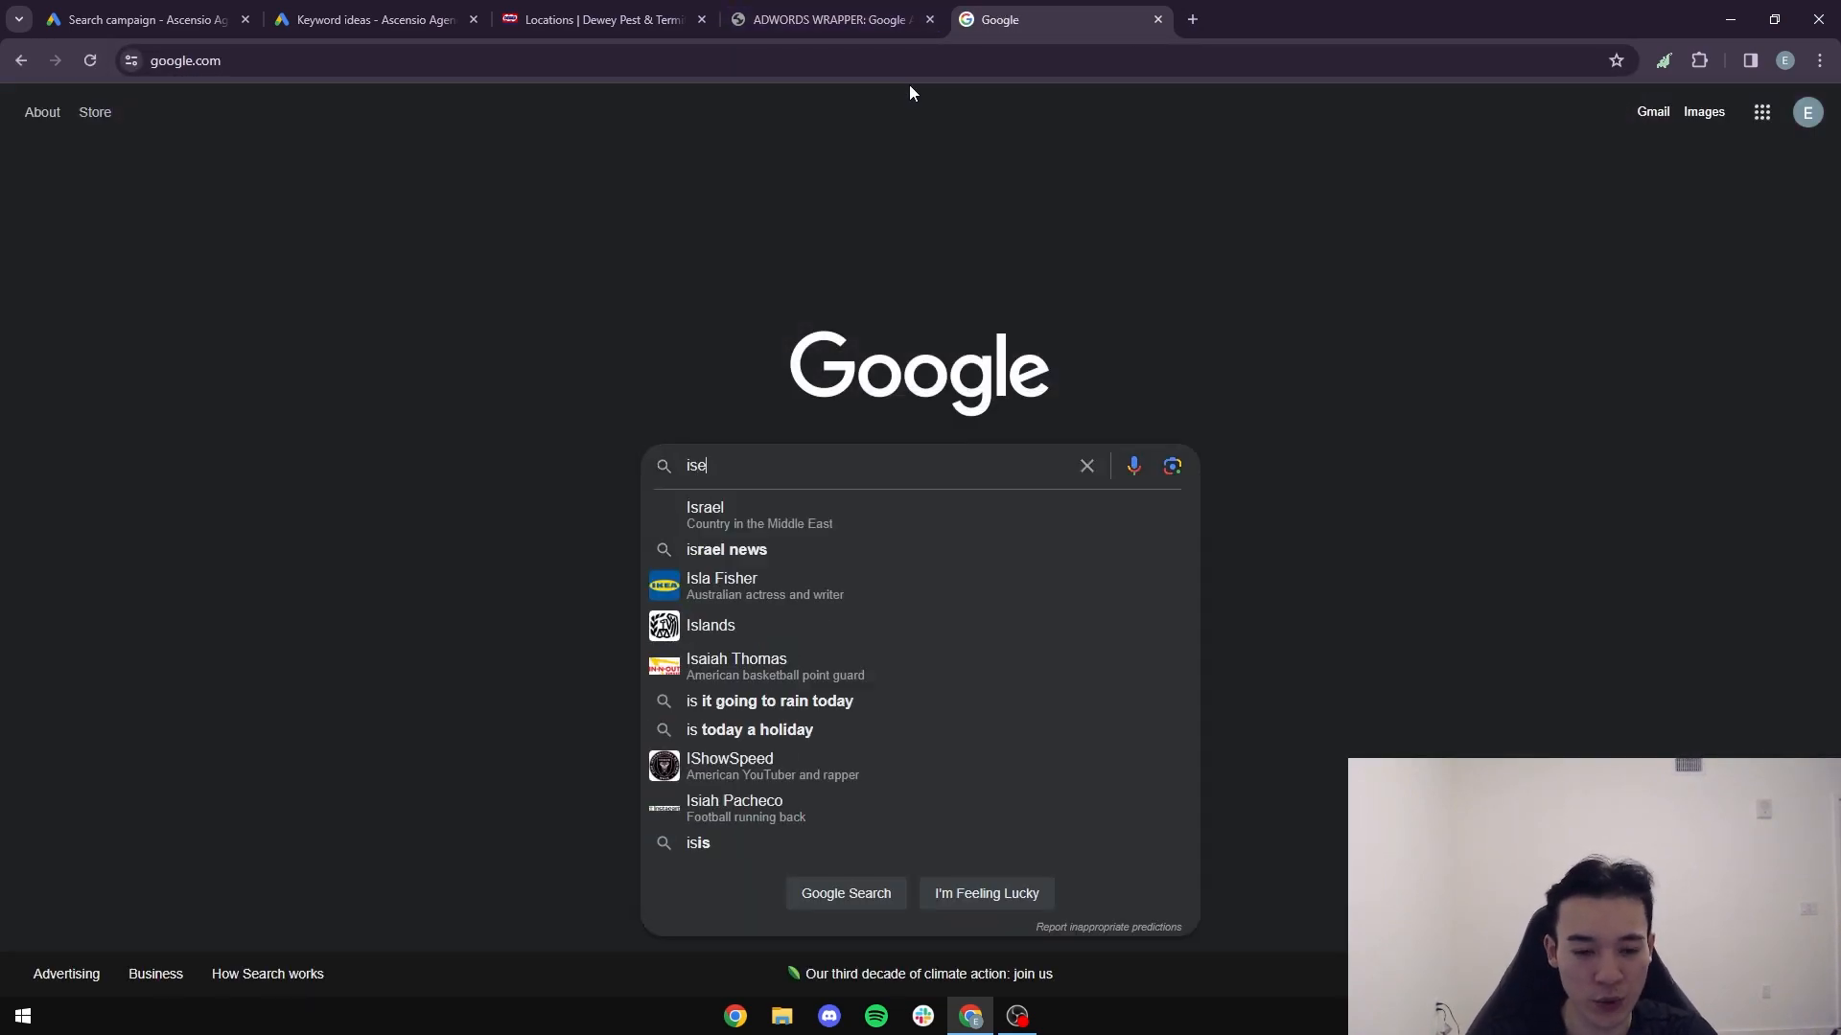
{"action": "type", "text": "archfrom"}
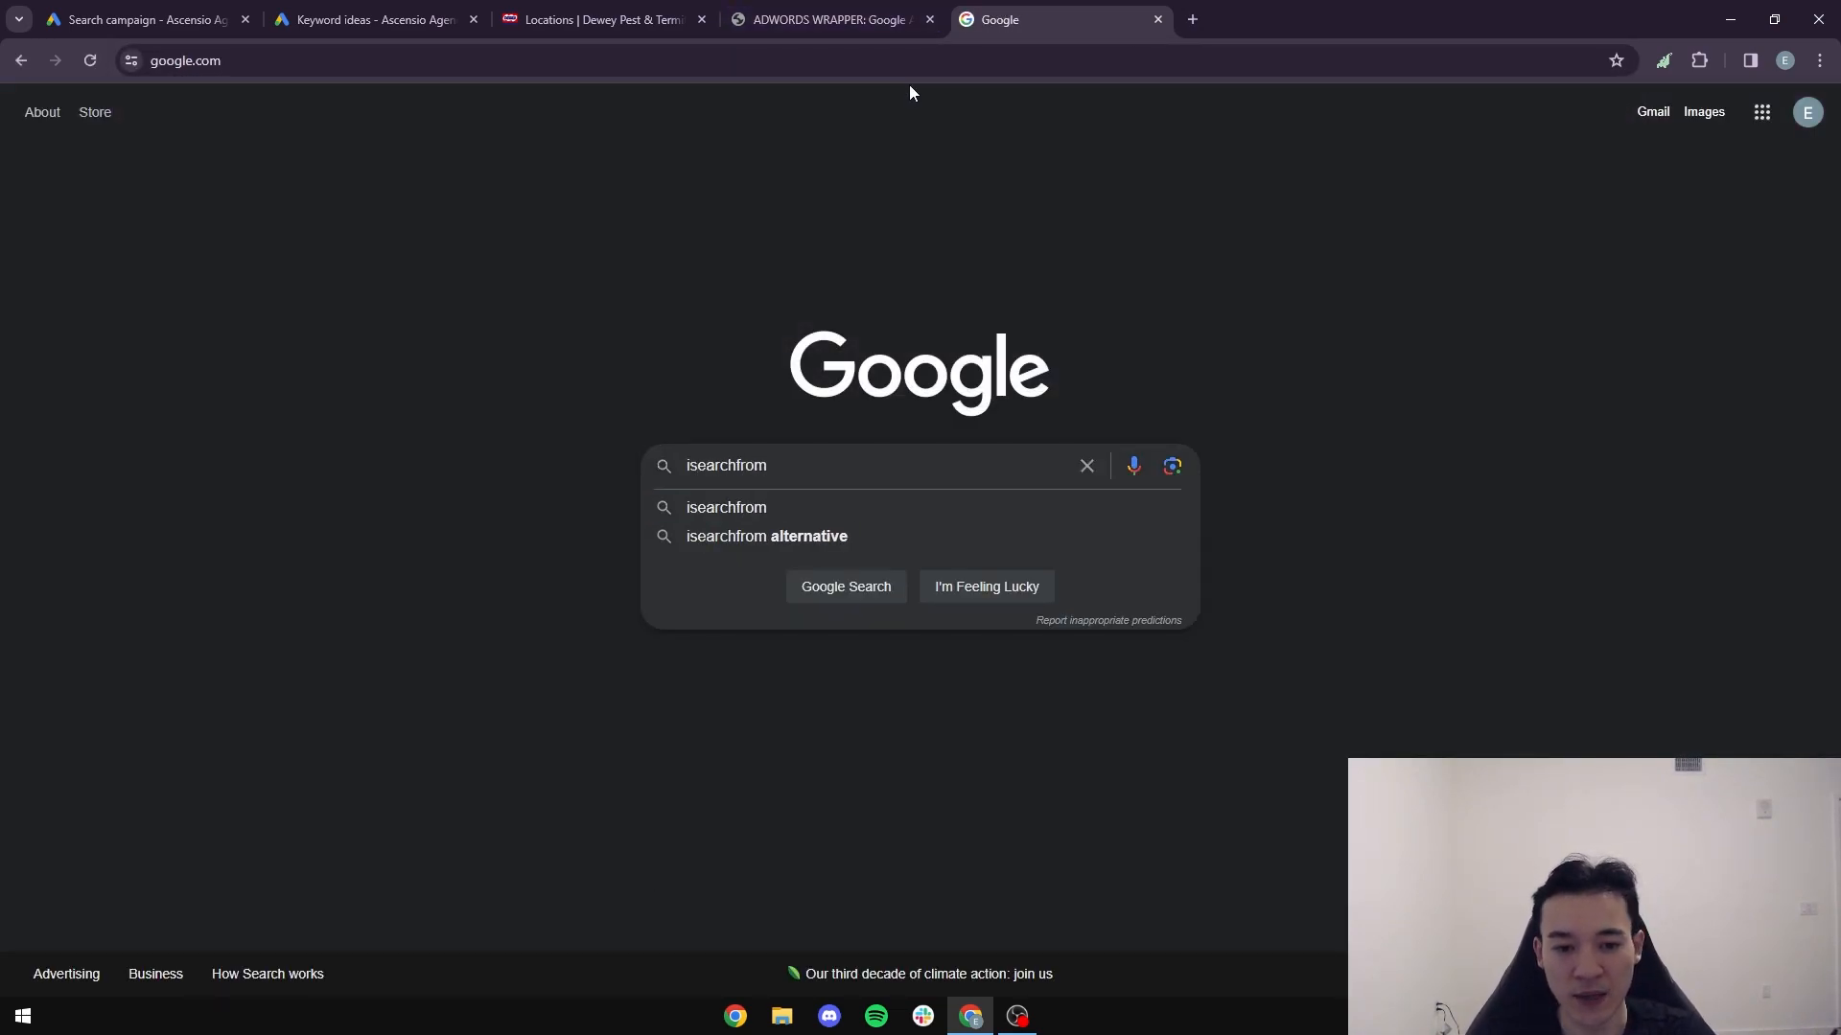
{"action": "key", "text": "Return"}
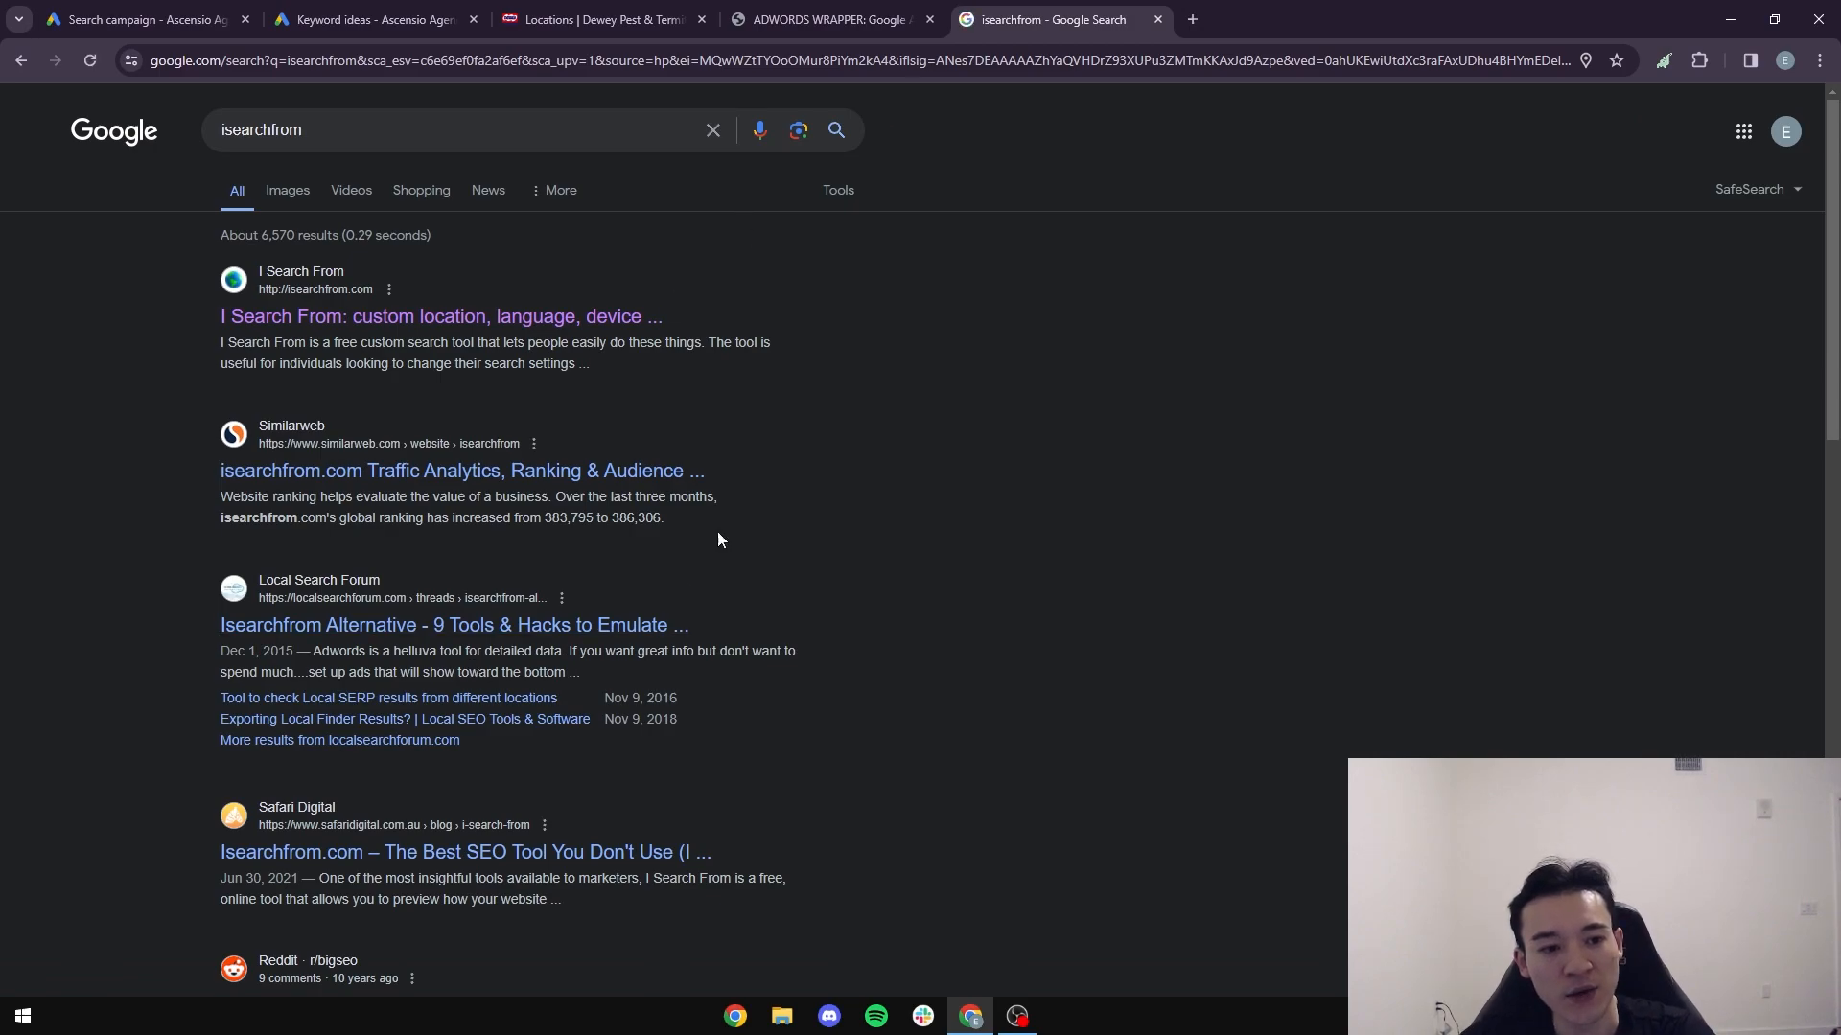
{"action": "left_click", "coordinate": [395, 329]}
- Set the I Search From country to United States and the language to English
{"action": "left_click", "coordinate": [882, 419]}
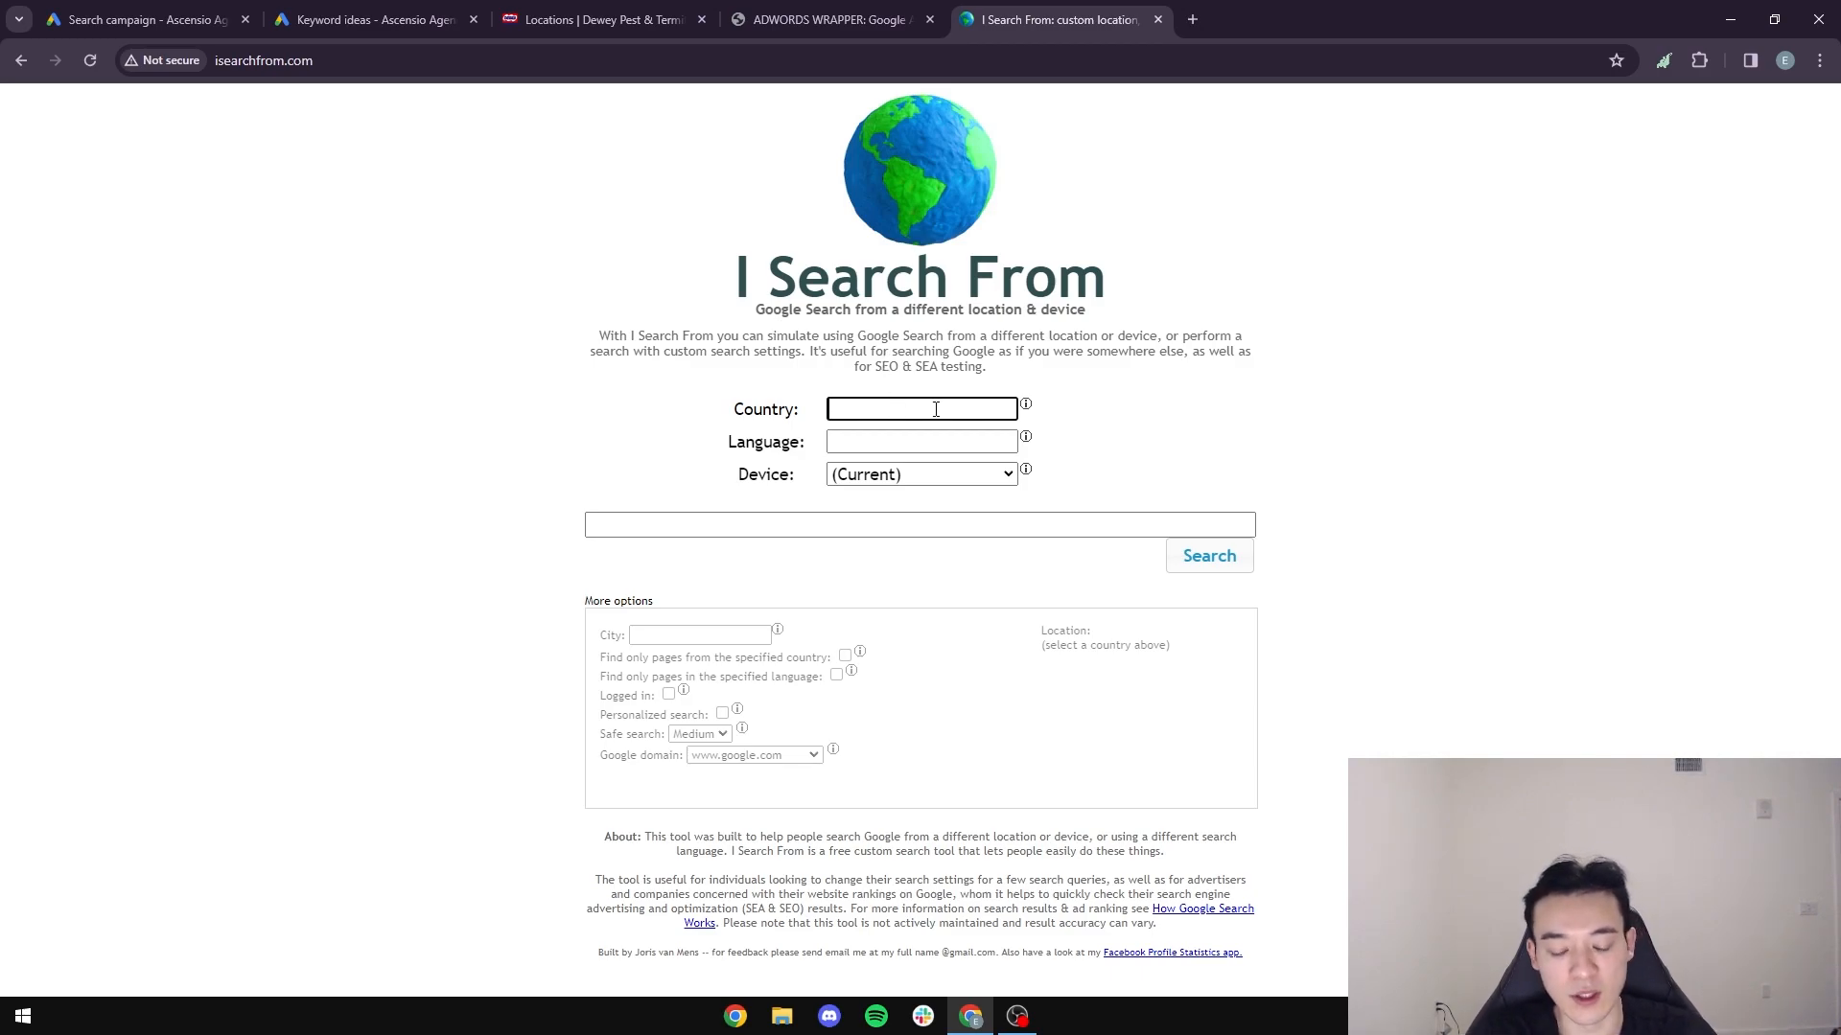
{"action": "type", "text": "united"}
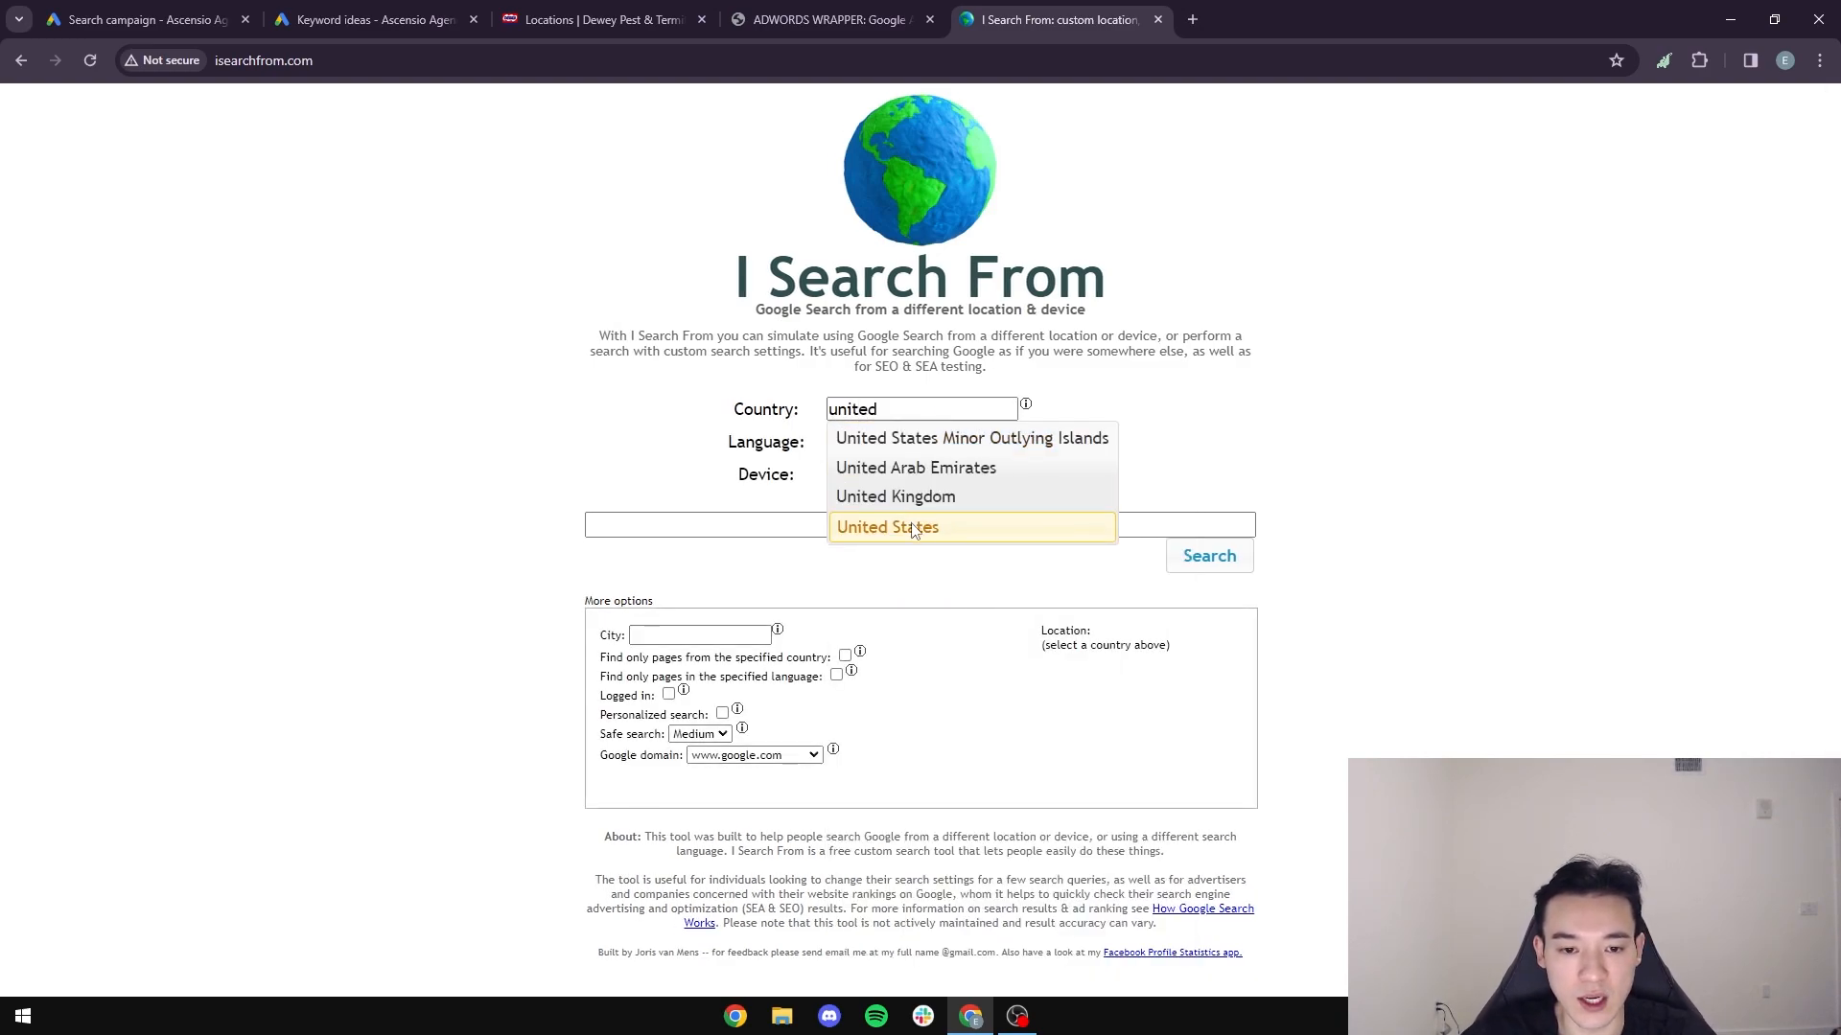
{"action": "left_click", "coordinate": [894, 526]}
{"action": "type", "text": "english"}
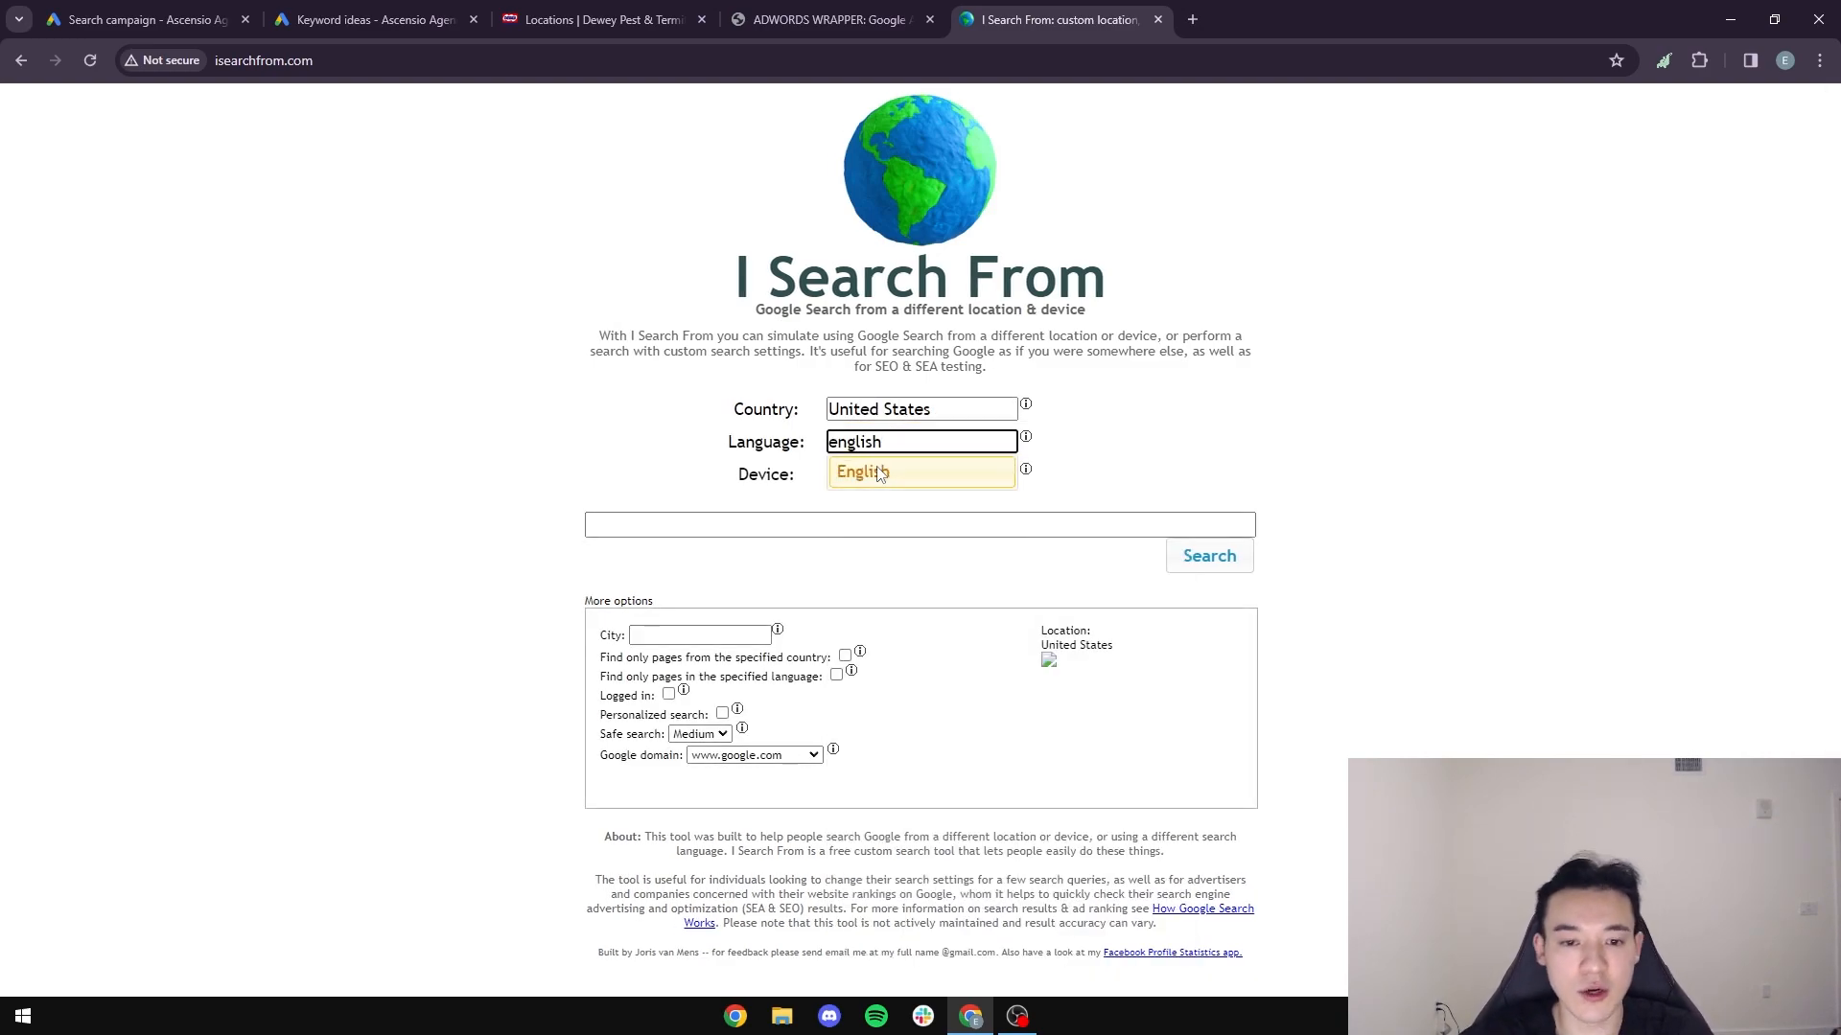
{"action": "left_click", "coordinate": [880, 473]}
- Copy "pest exterminator near me" from the keyword ideas, search for it with I Search From, and look through the results for competitor listings
{"action": "left_click", "coordinate": [757, 529]}
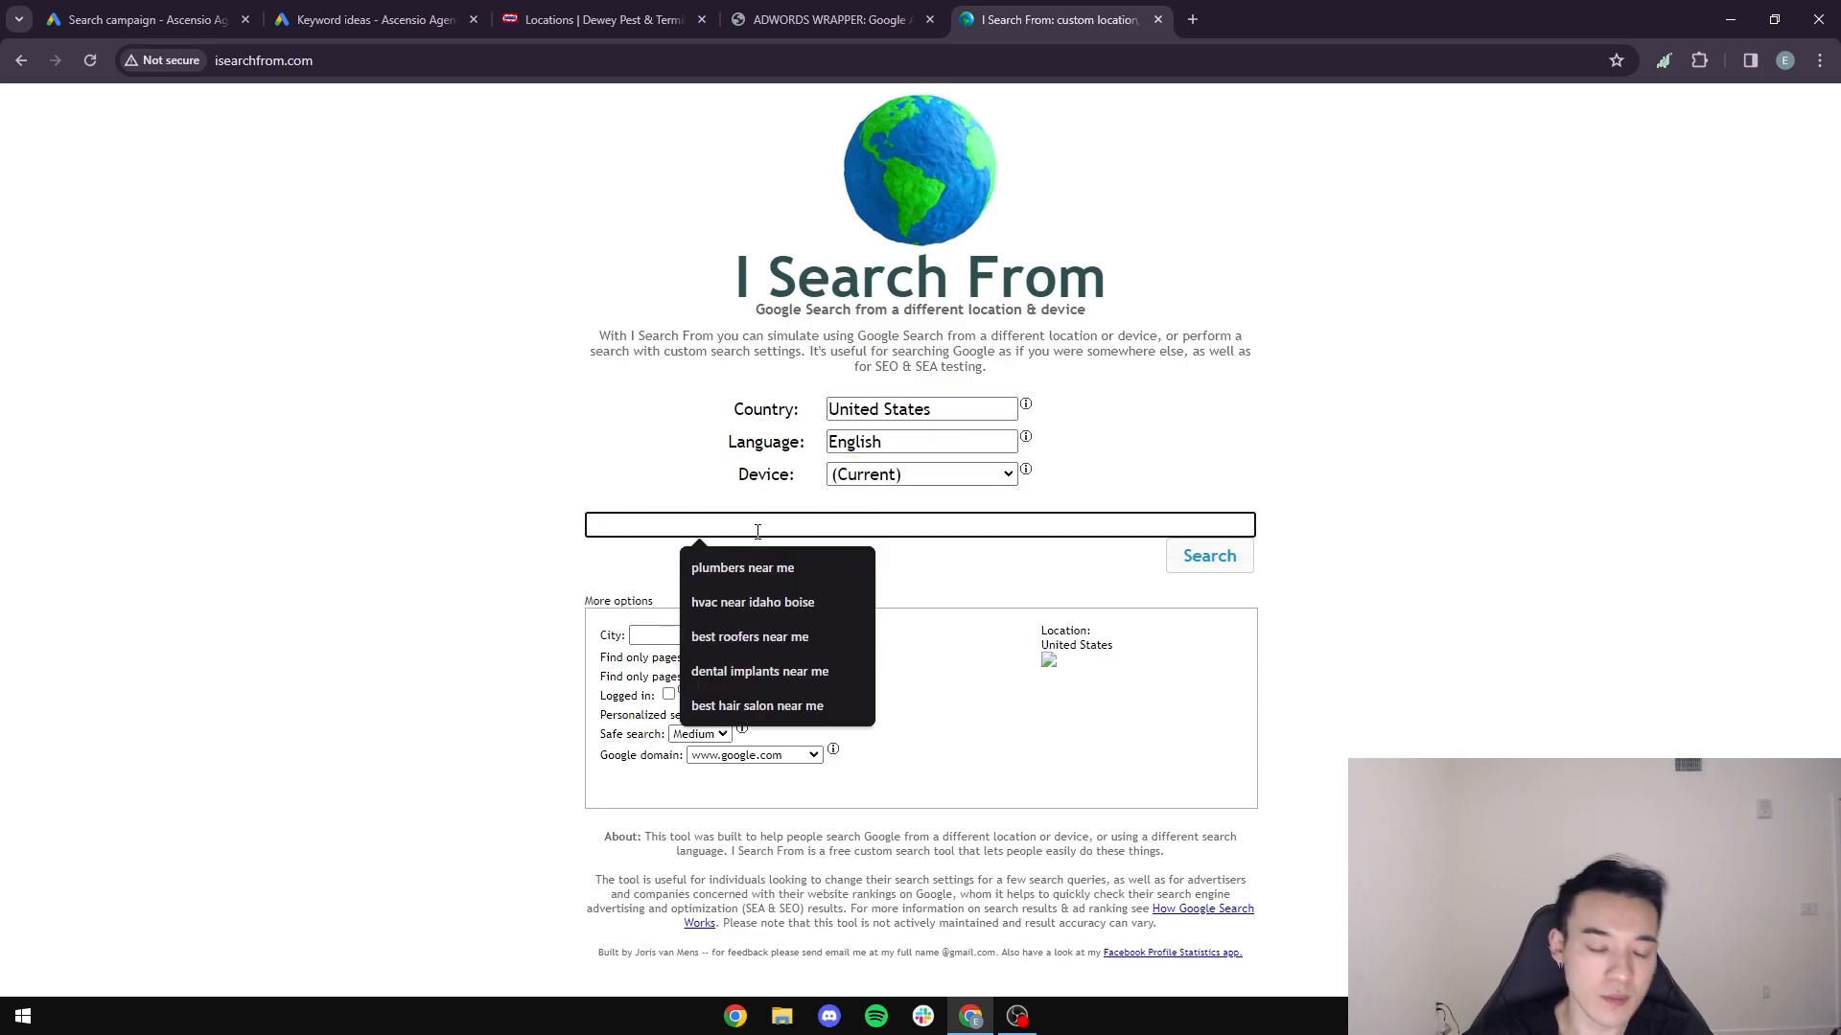
{"action": "left_click", "coordinate": [374, 19]}
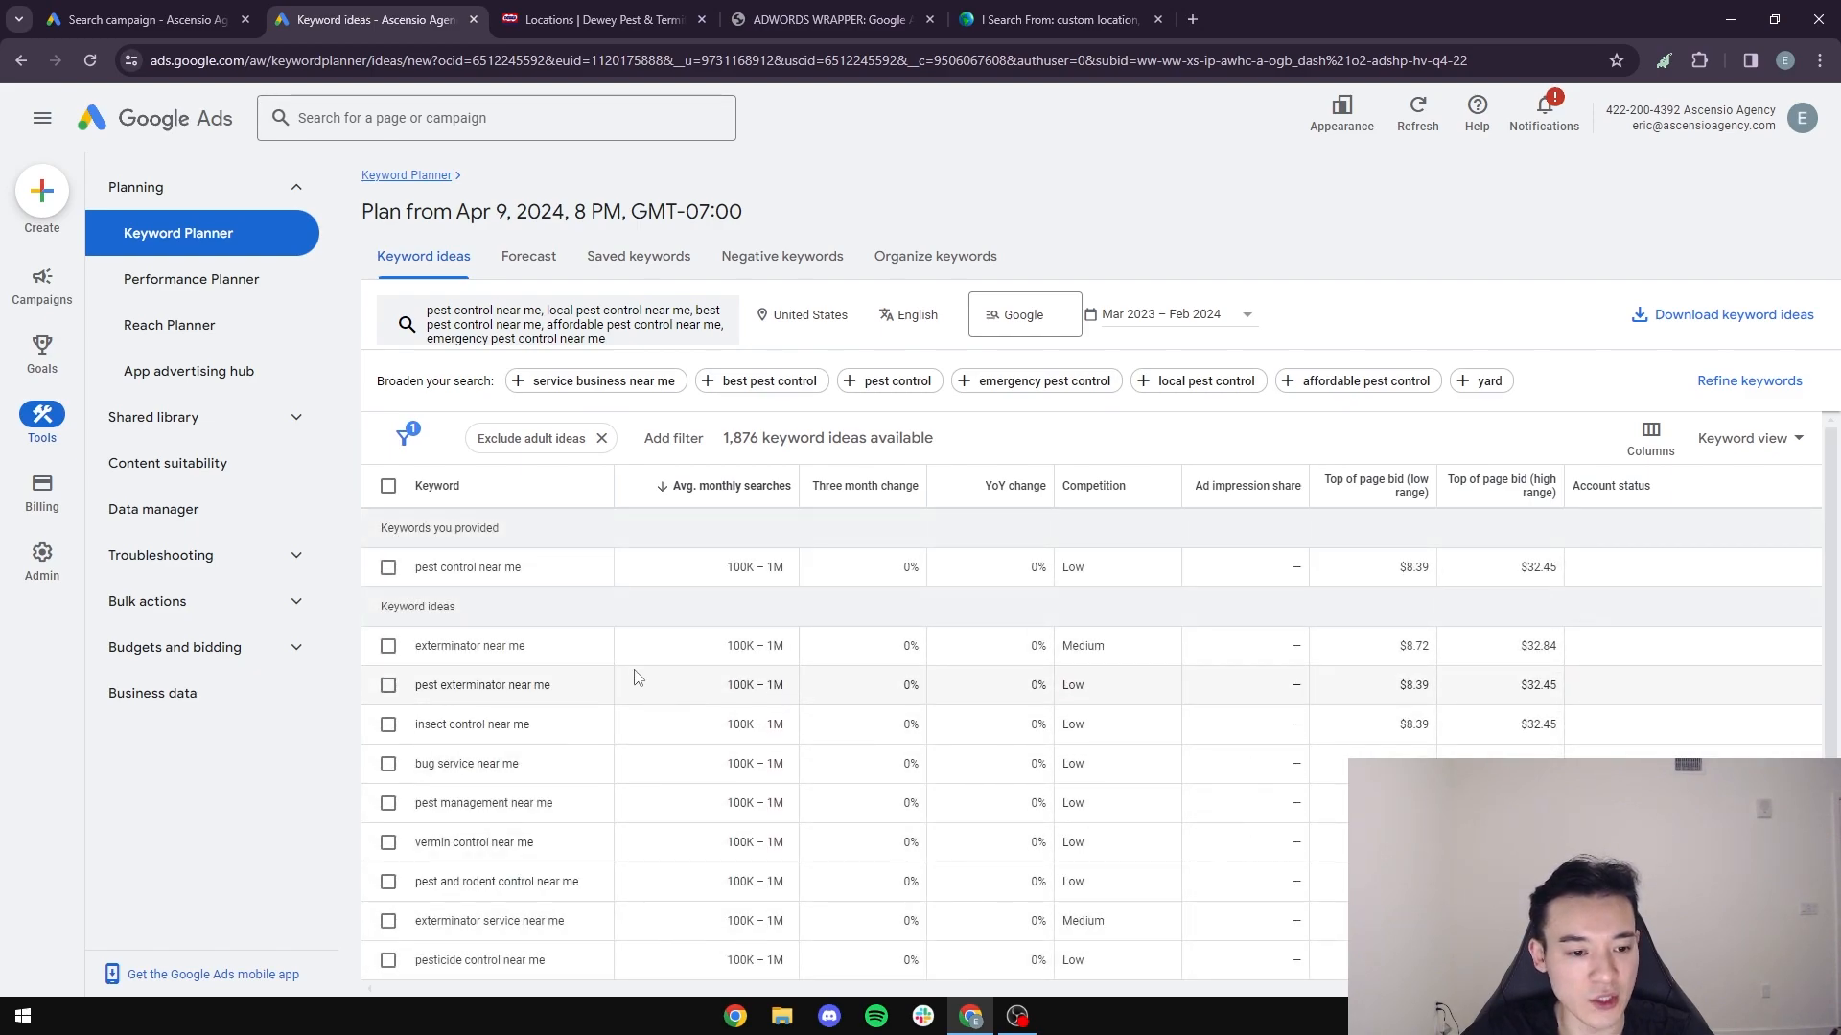
{"action": "left_click_drag", "start_coordinate": [583, 699], "coordinate": [378, 707]}
{"action": "key", "text": "ctrl+c"}
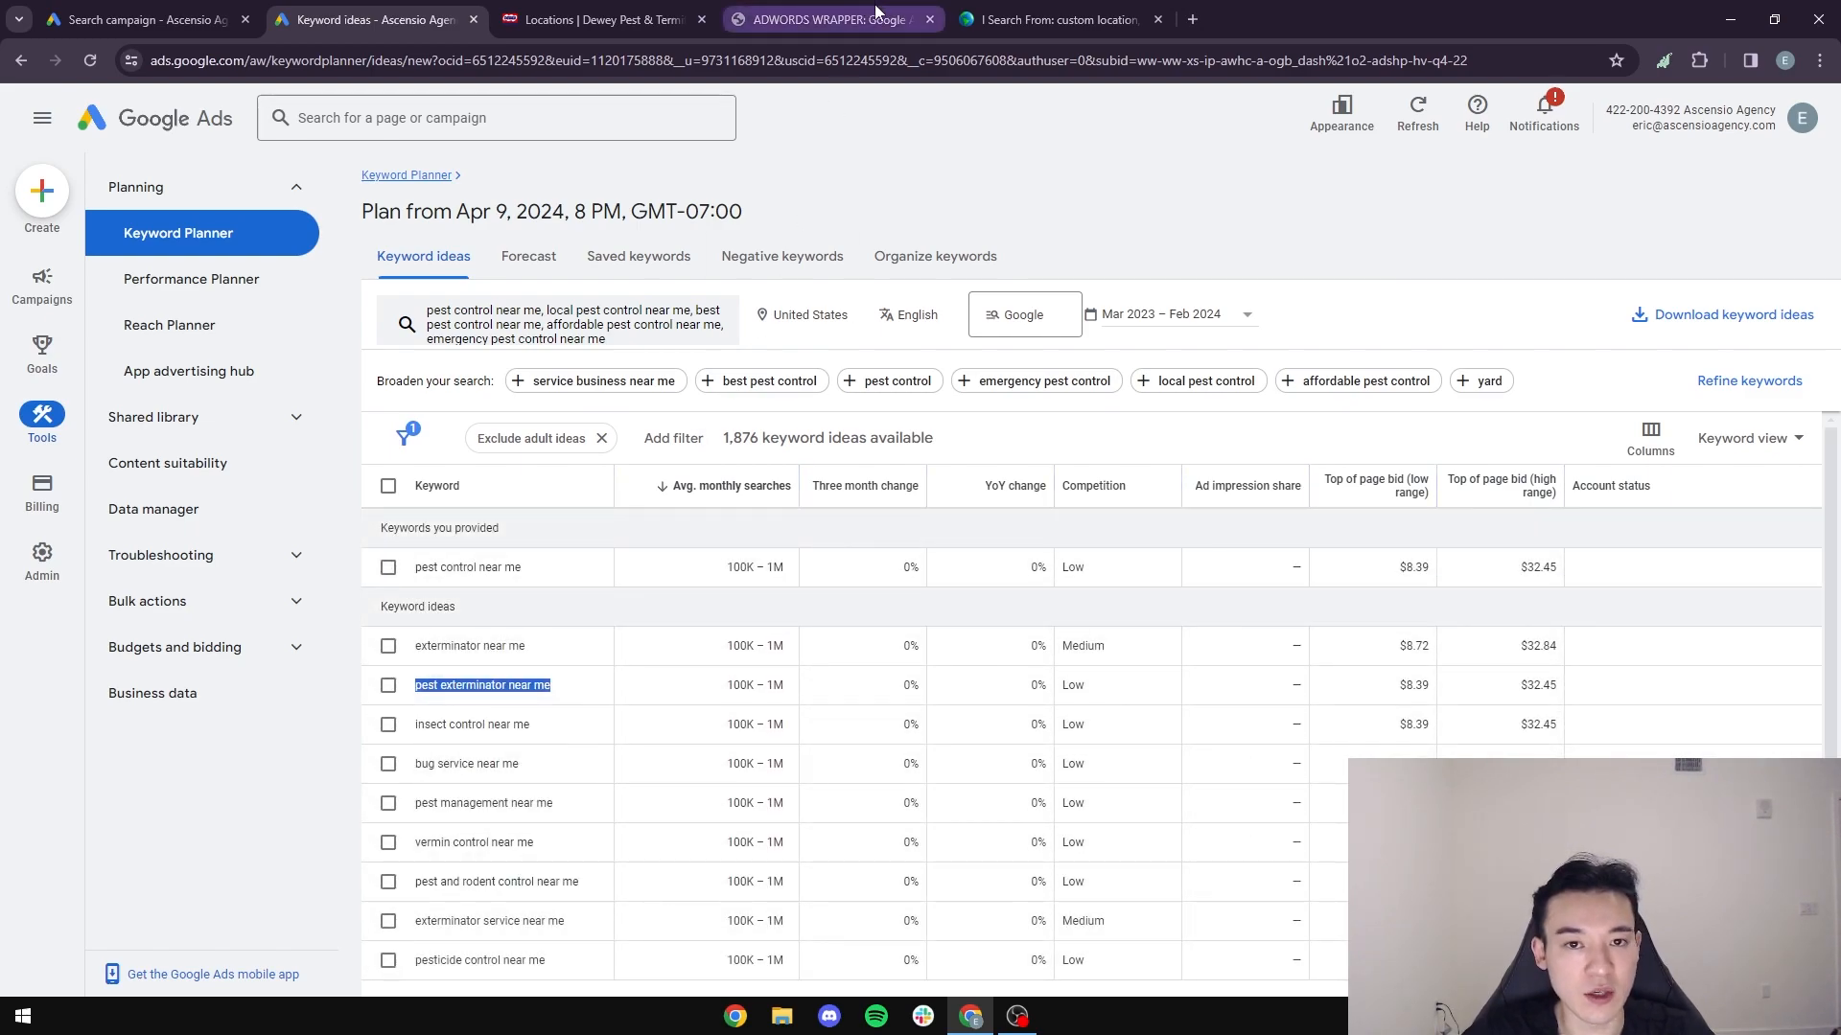
{"action": "left_click", "coordinate": [1016, 21]}
{"action": "key", "text": "ctrl+v"}
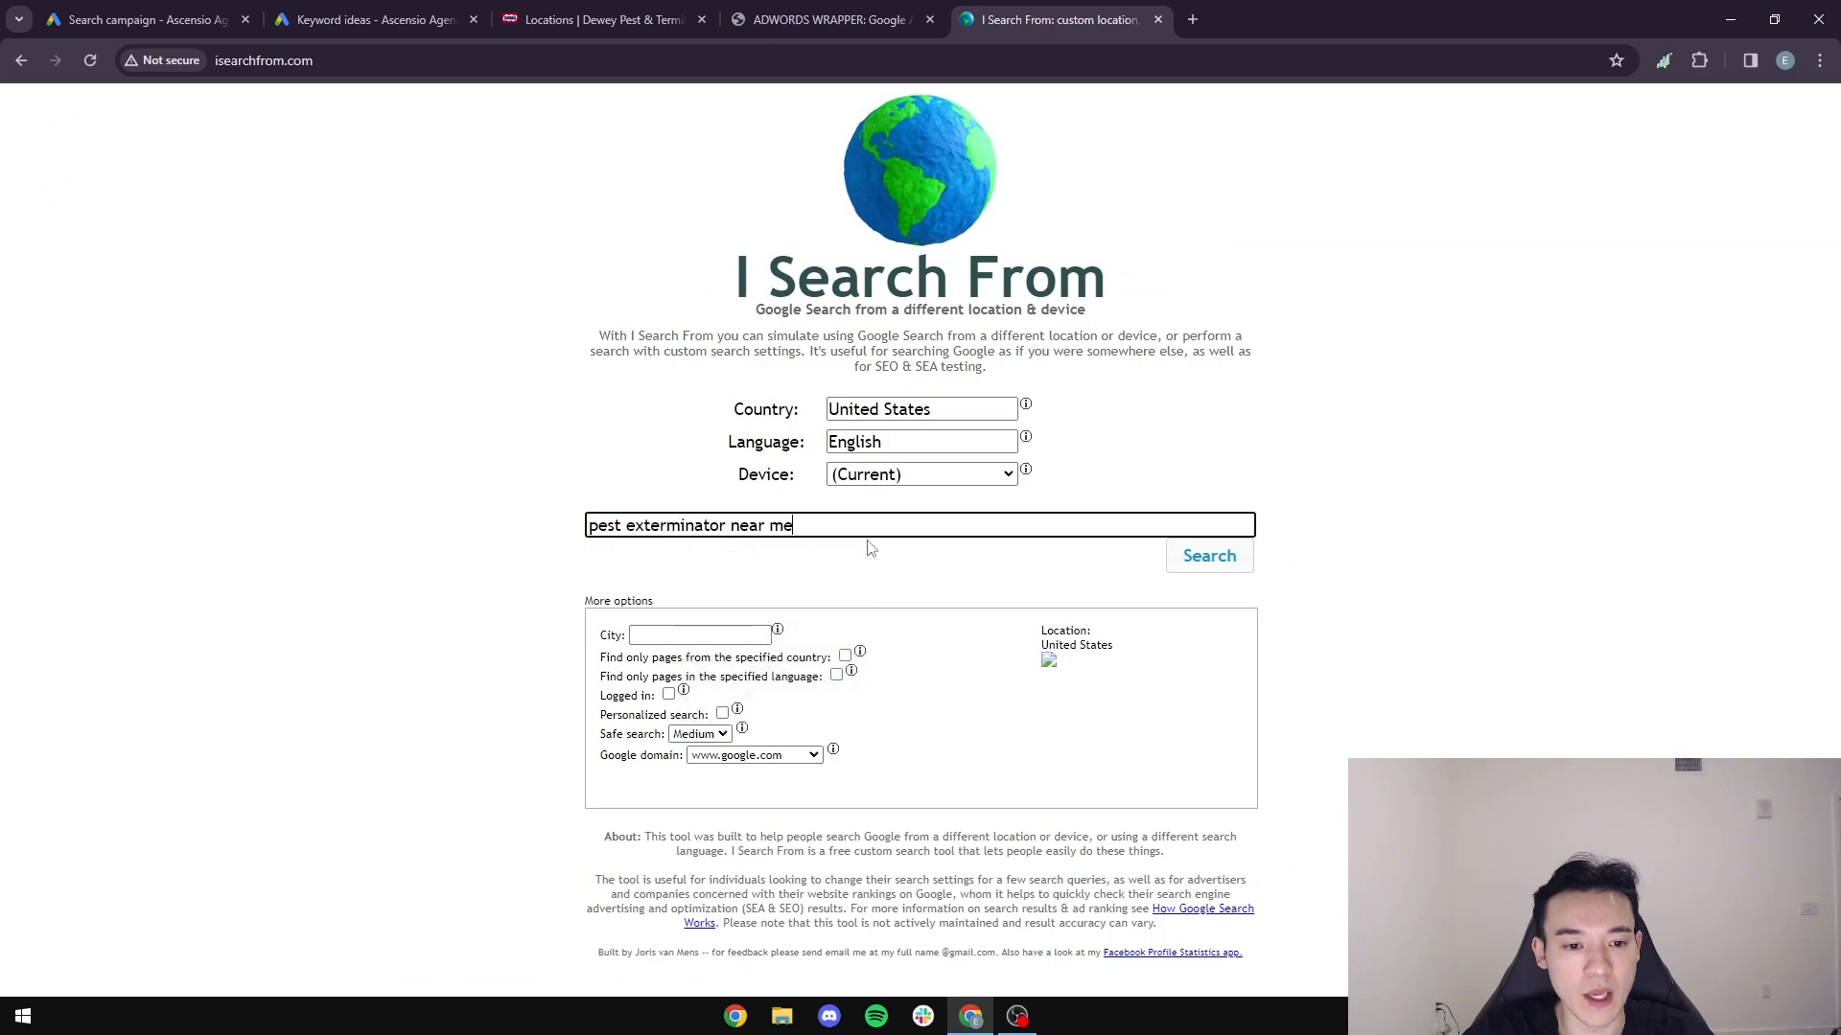
{"action": "left_click", "coordinate": [1232, 557]}
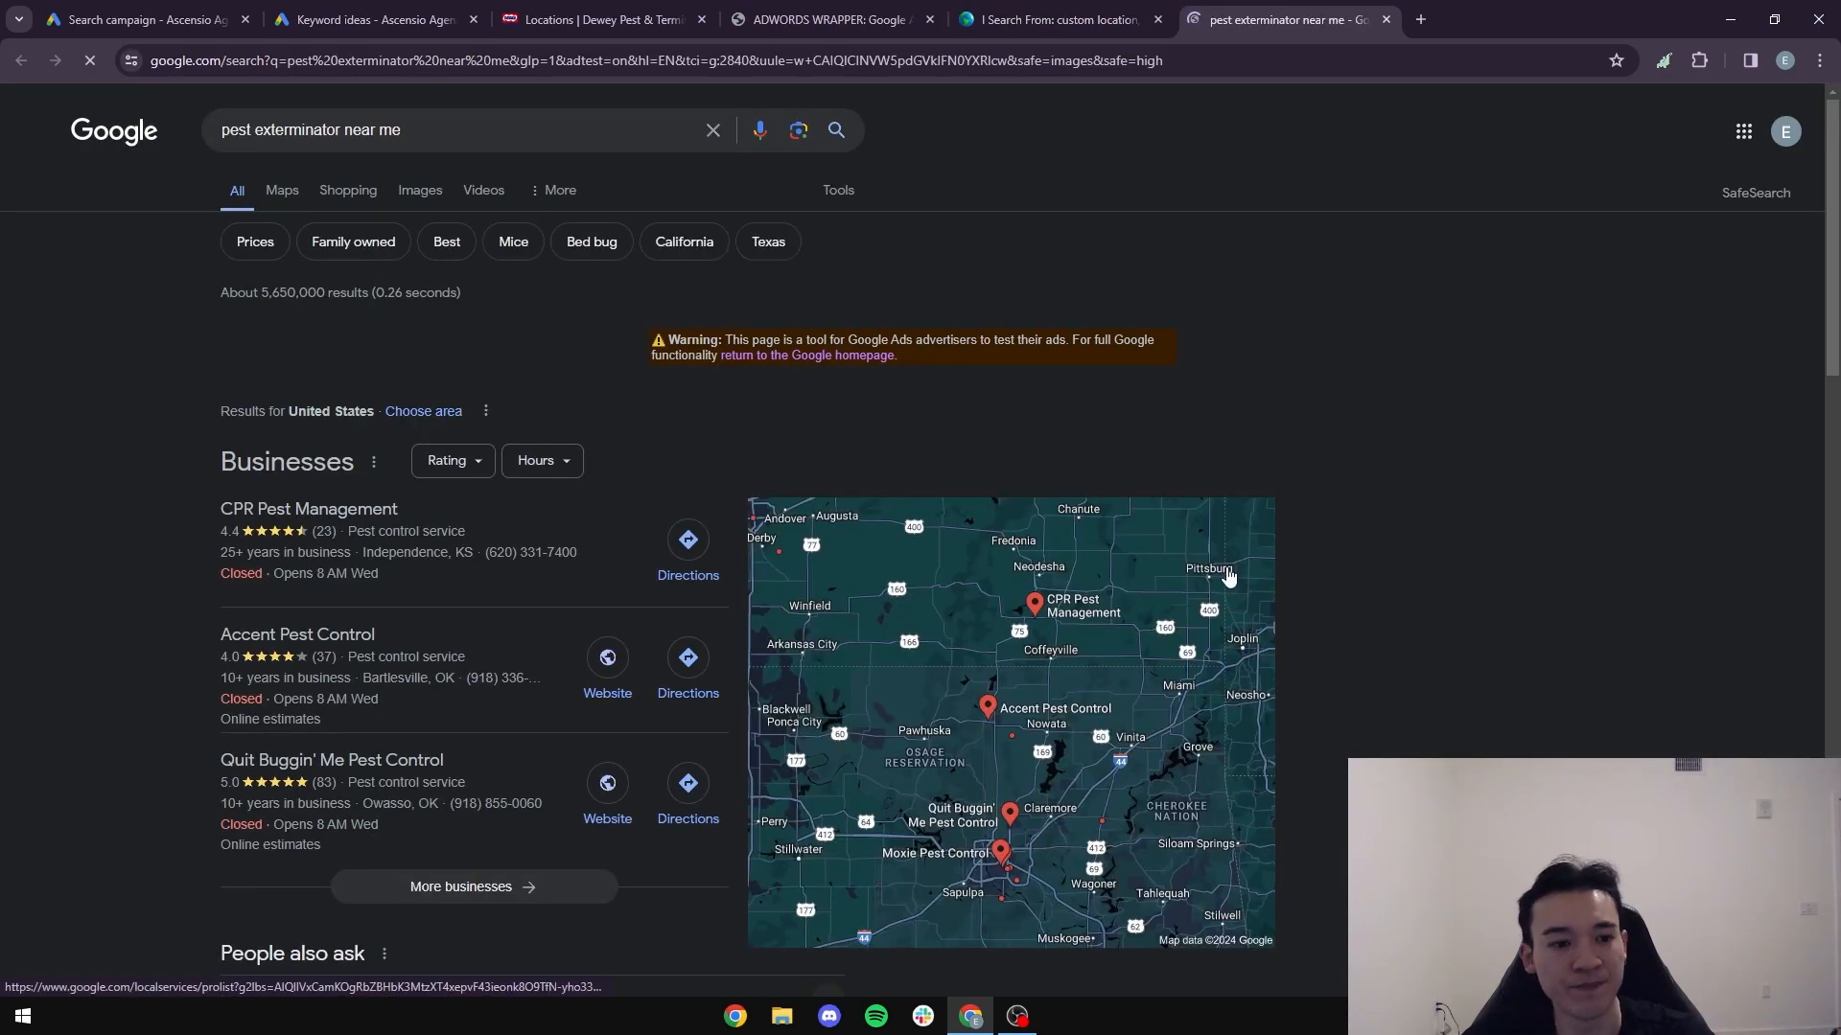
{"action": "scroll", "coordinate": [519, 497], "scroll_direction": "down", "scroll_amount": 10}
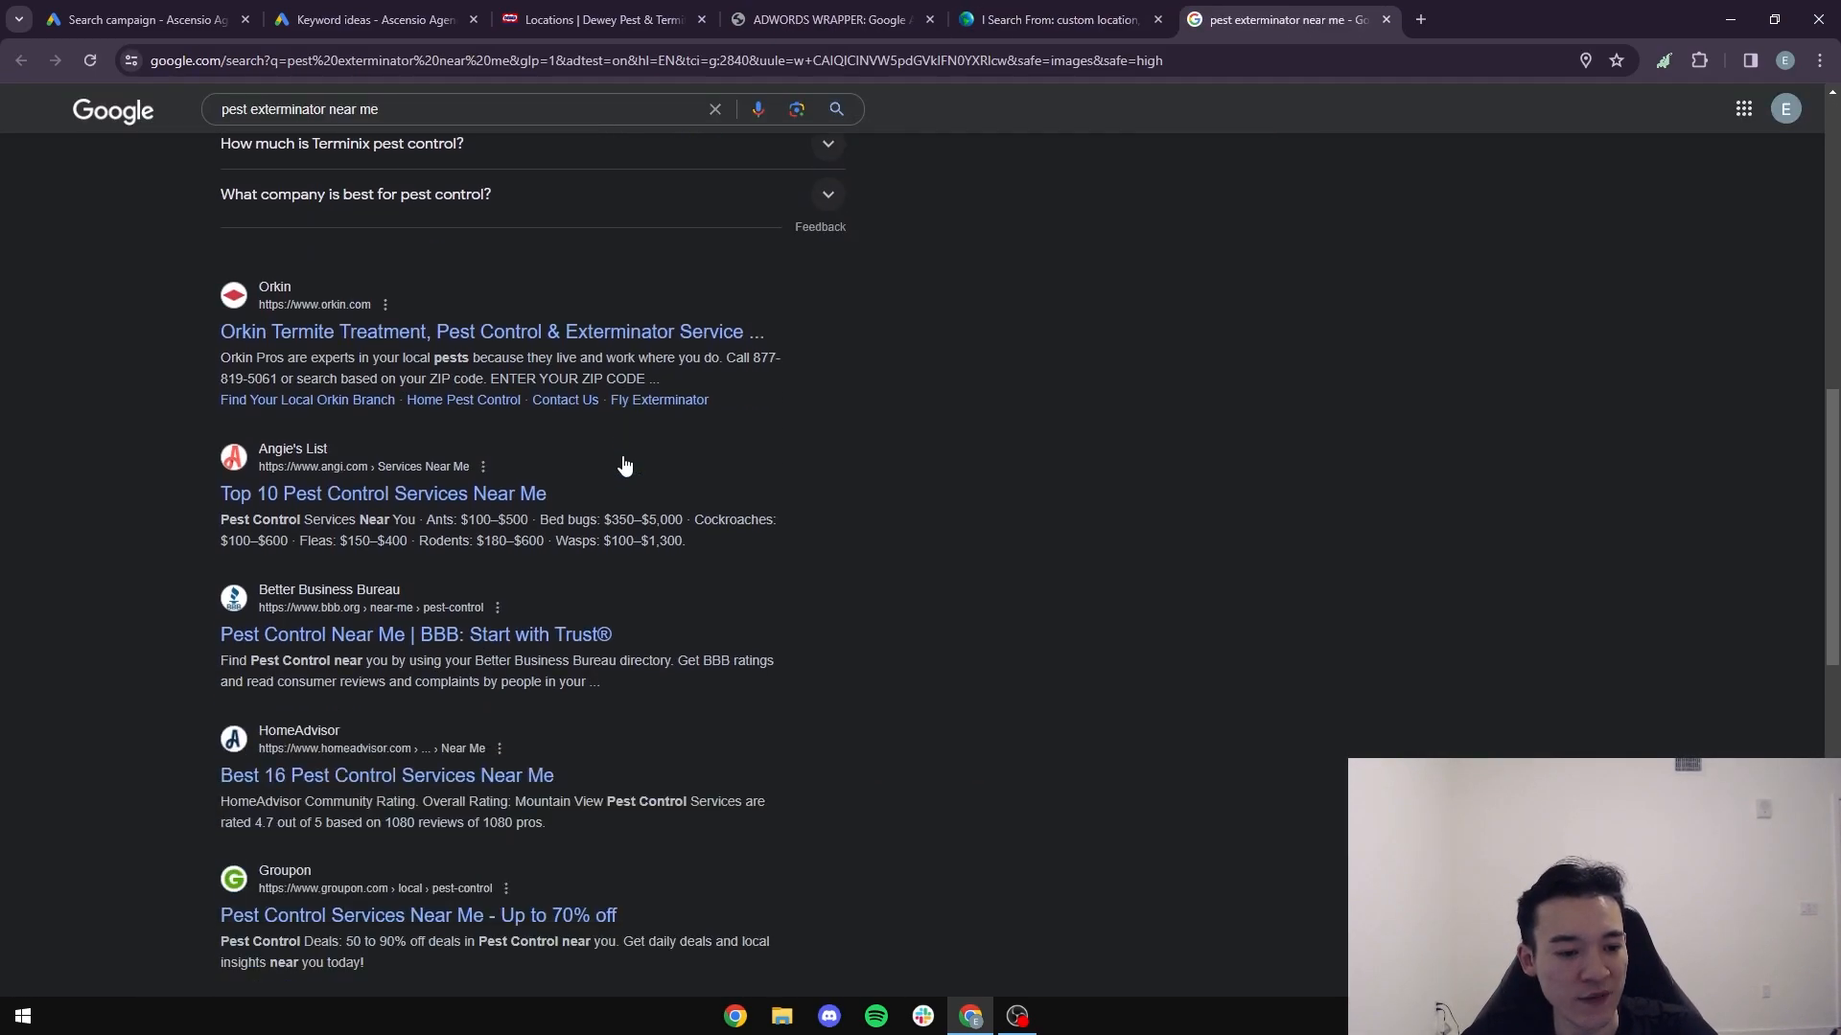
{"action": "scroll", "coordinate": [623, 465], "scroll_direction": "down", "scroll_amount": 12}
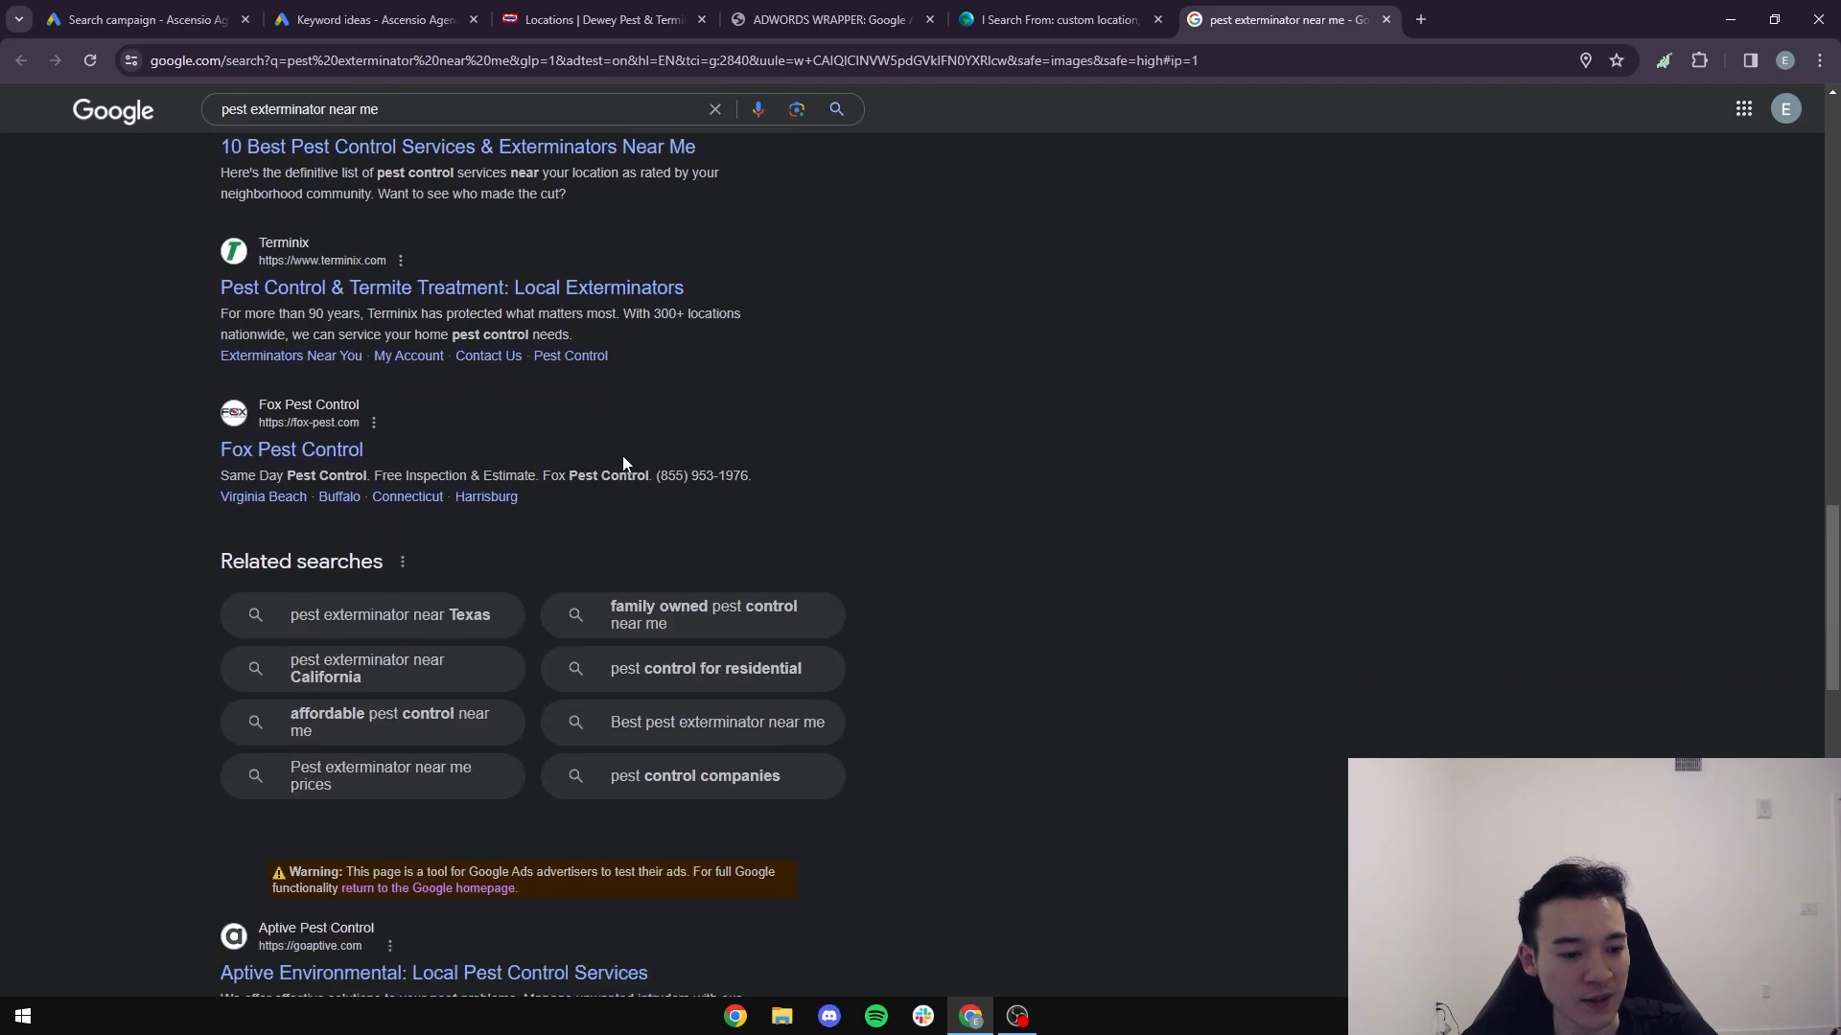
{"action": "scroll", "coordinate": [623, 464], "scroll_direction": "down", "scroll_amount": 15}
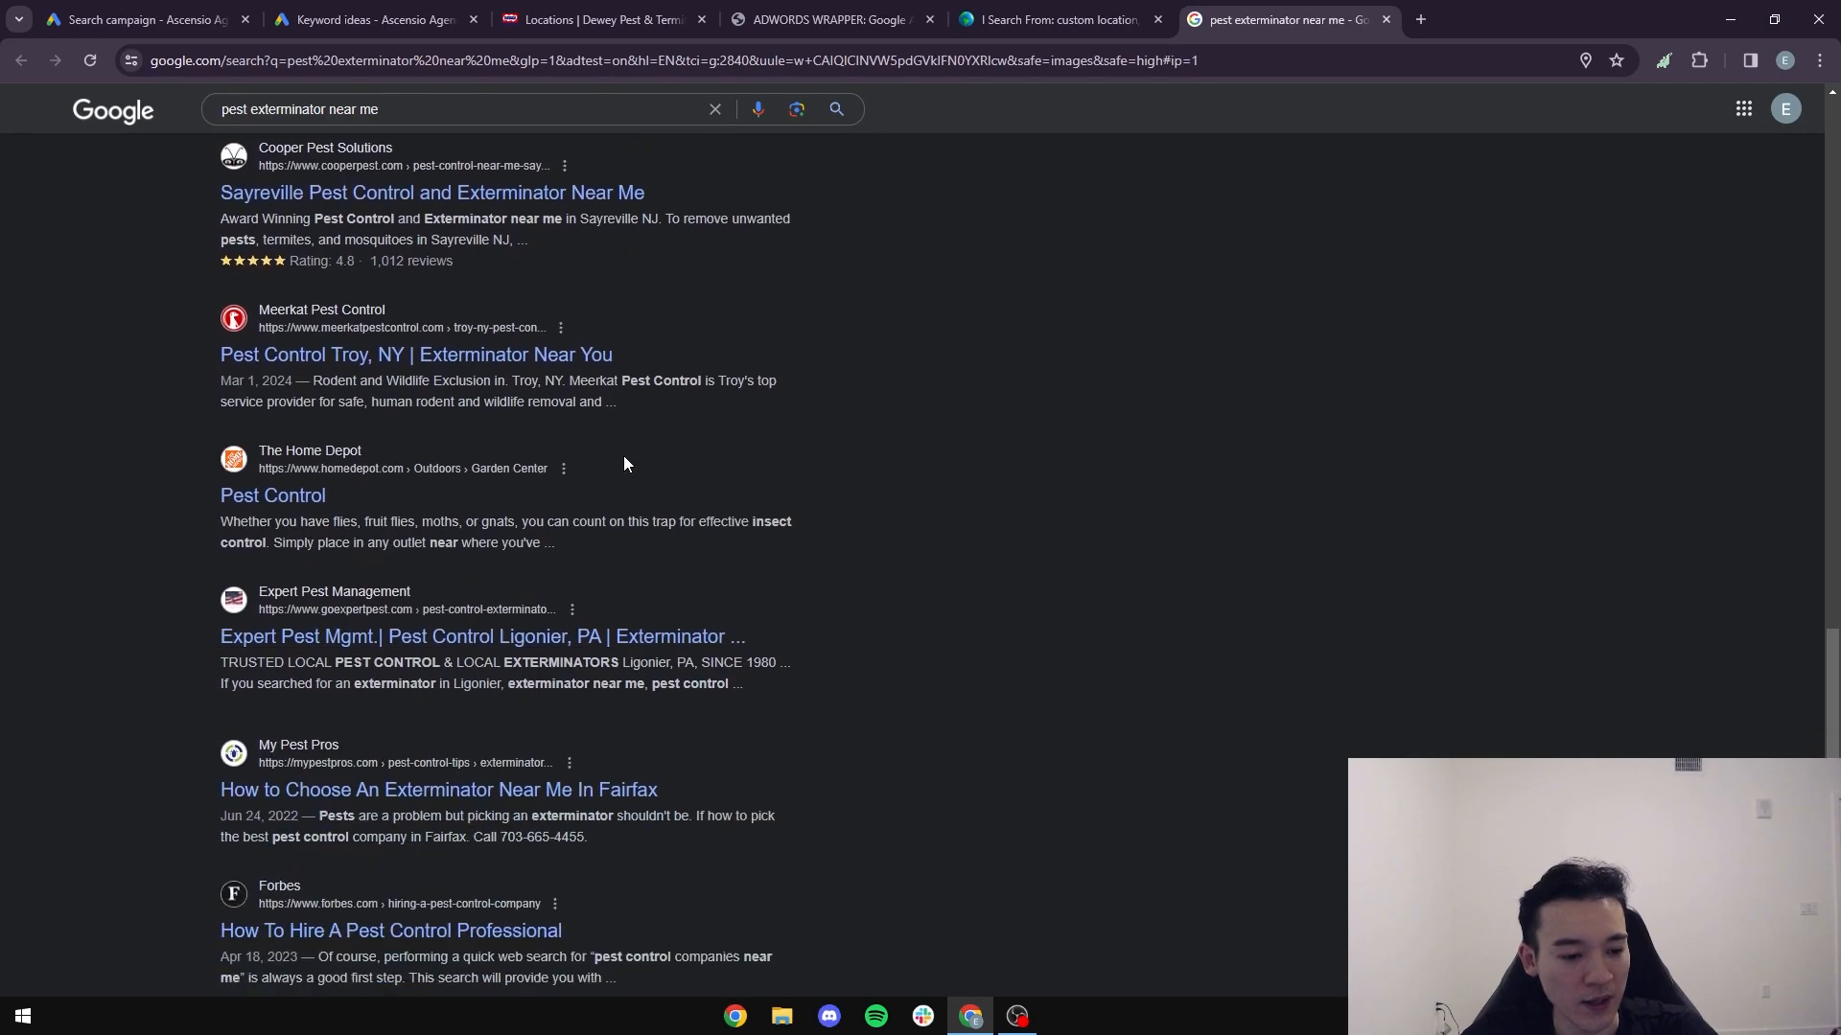
{"action": "scroll", "coordinate": [623, 463], "scroll_direction": "down", "scroll_amount": 18}
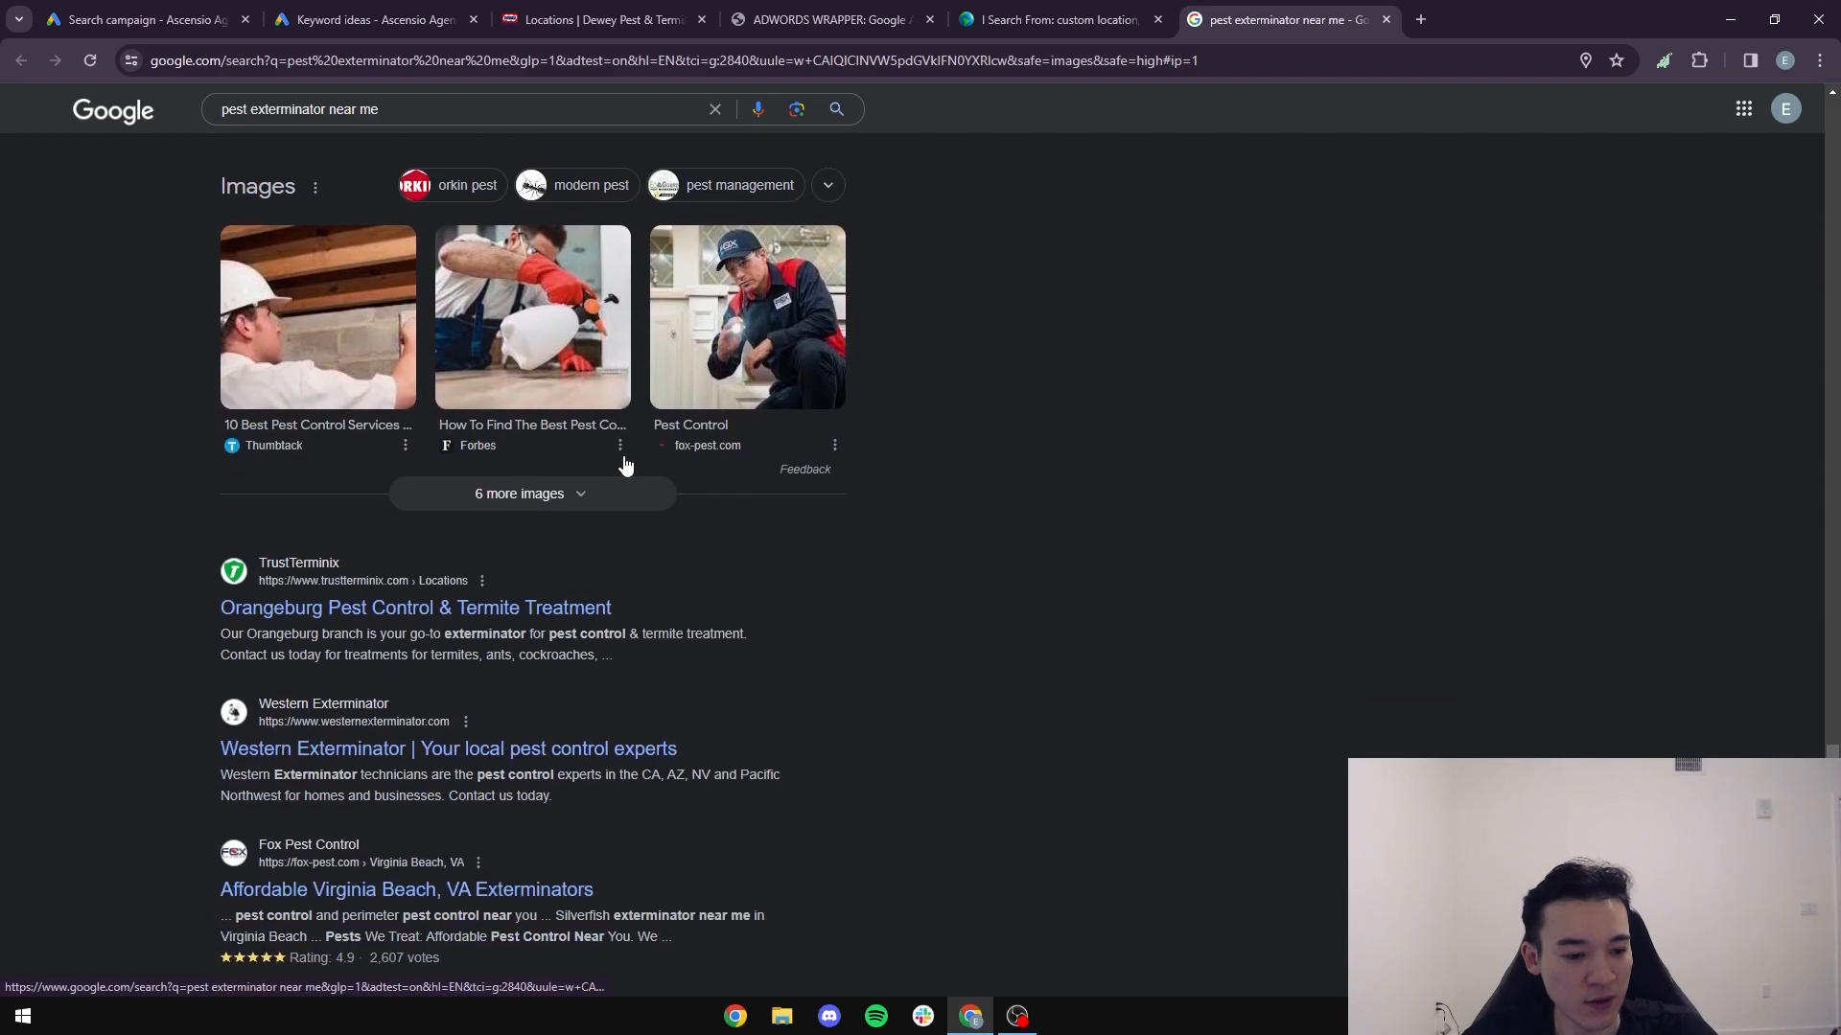
{"action": "scroll", "coordinate": [625, 466], "scroll_direction": "down", "scroll_amount": 12}
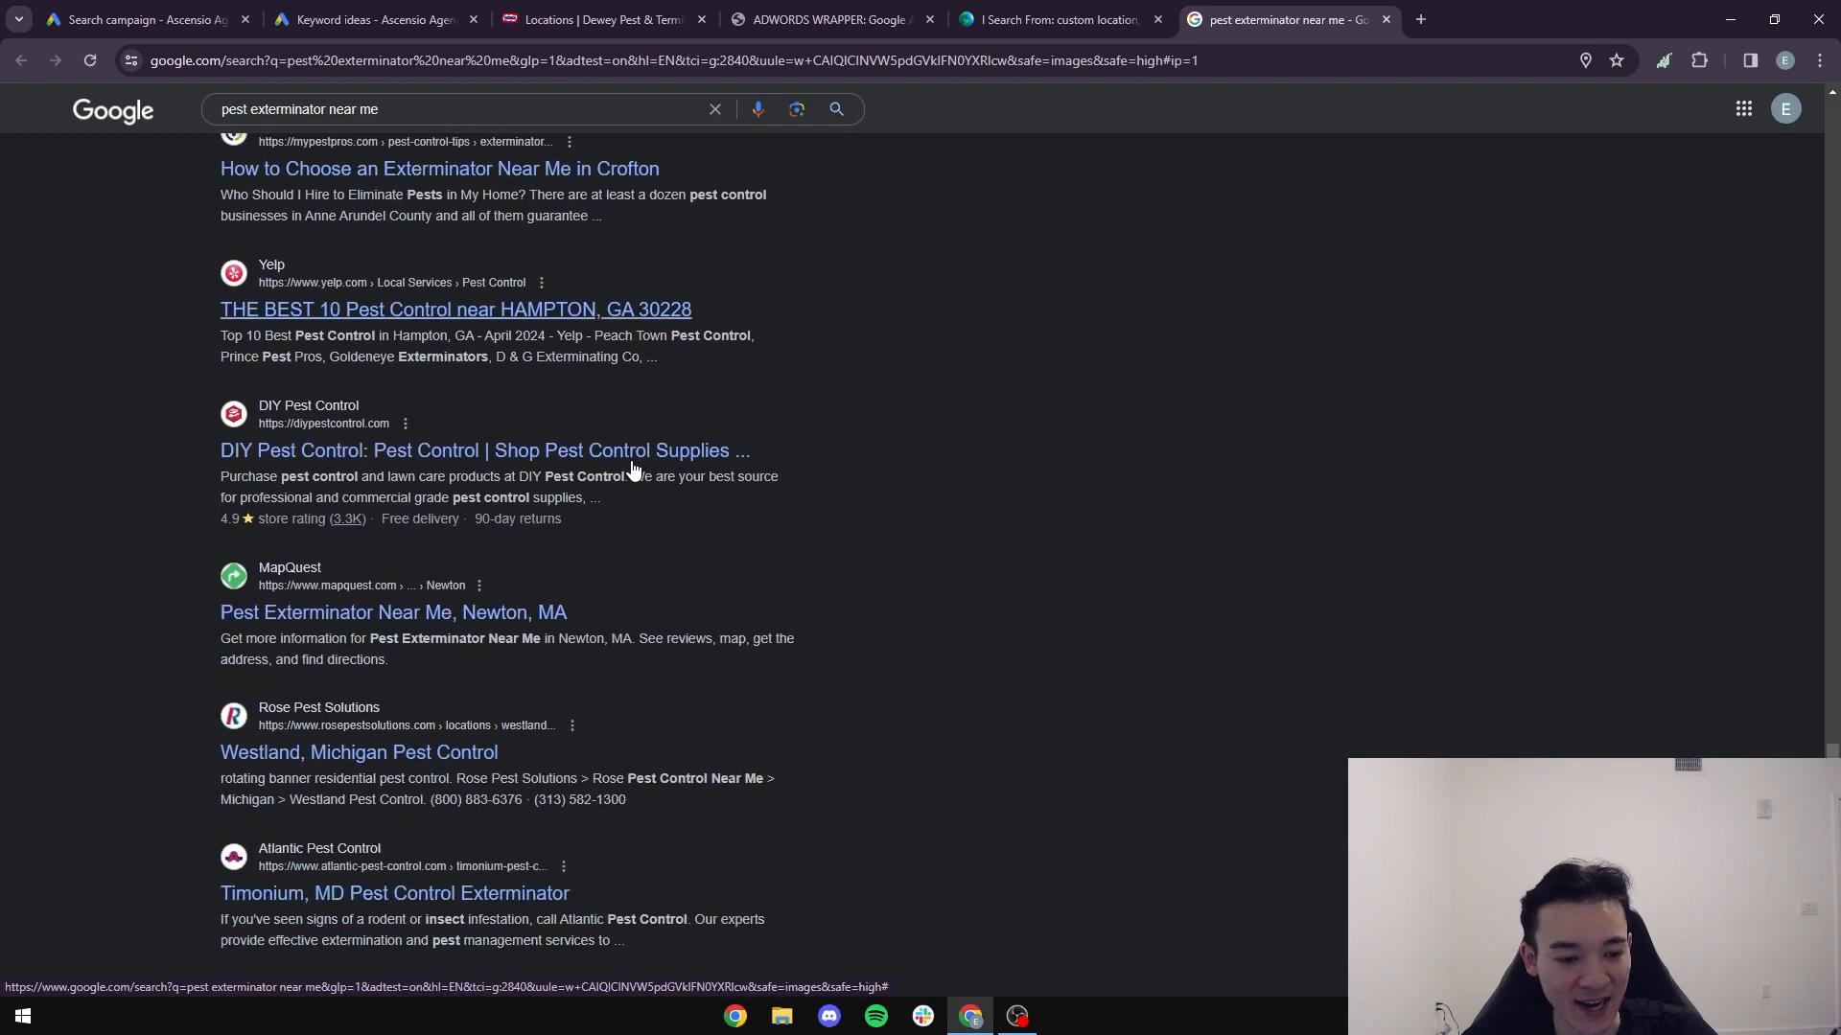
{"action": "scroll", "coordinate": [632, 466], "scroll_direction": "down", "scroll_amount": 15}
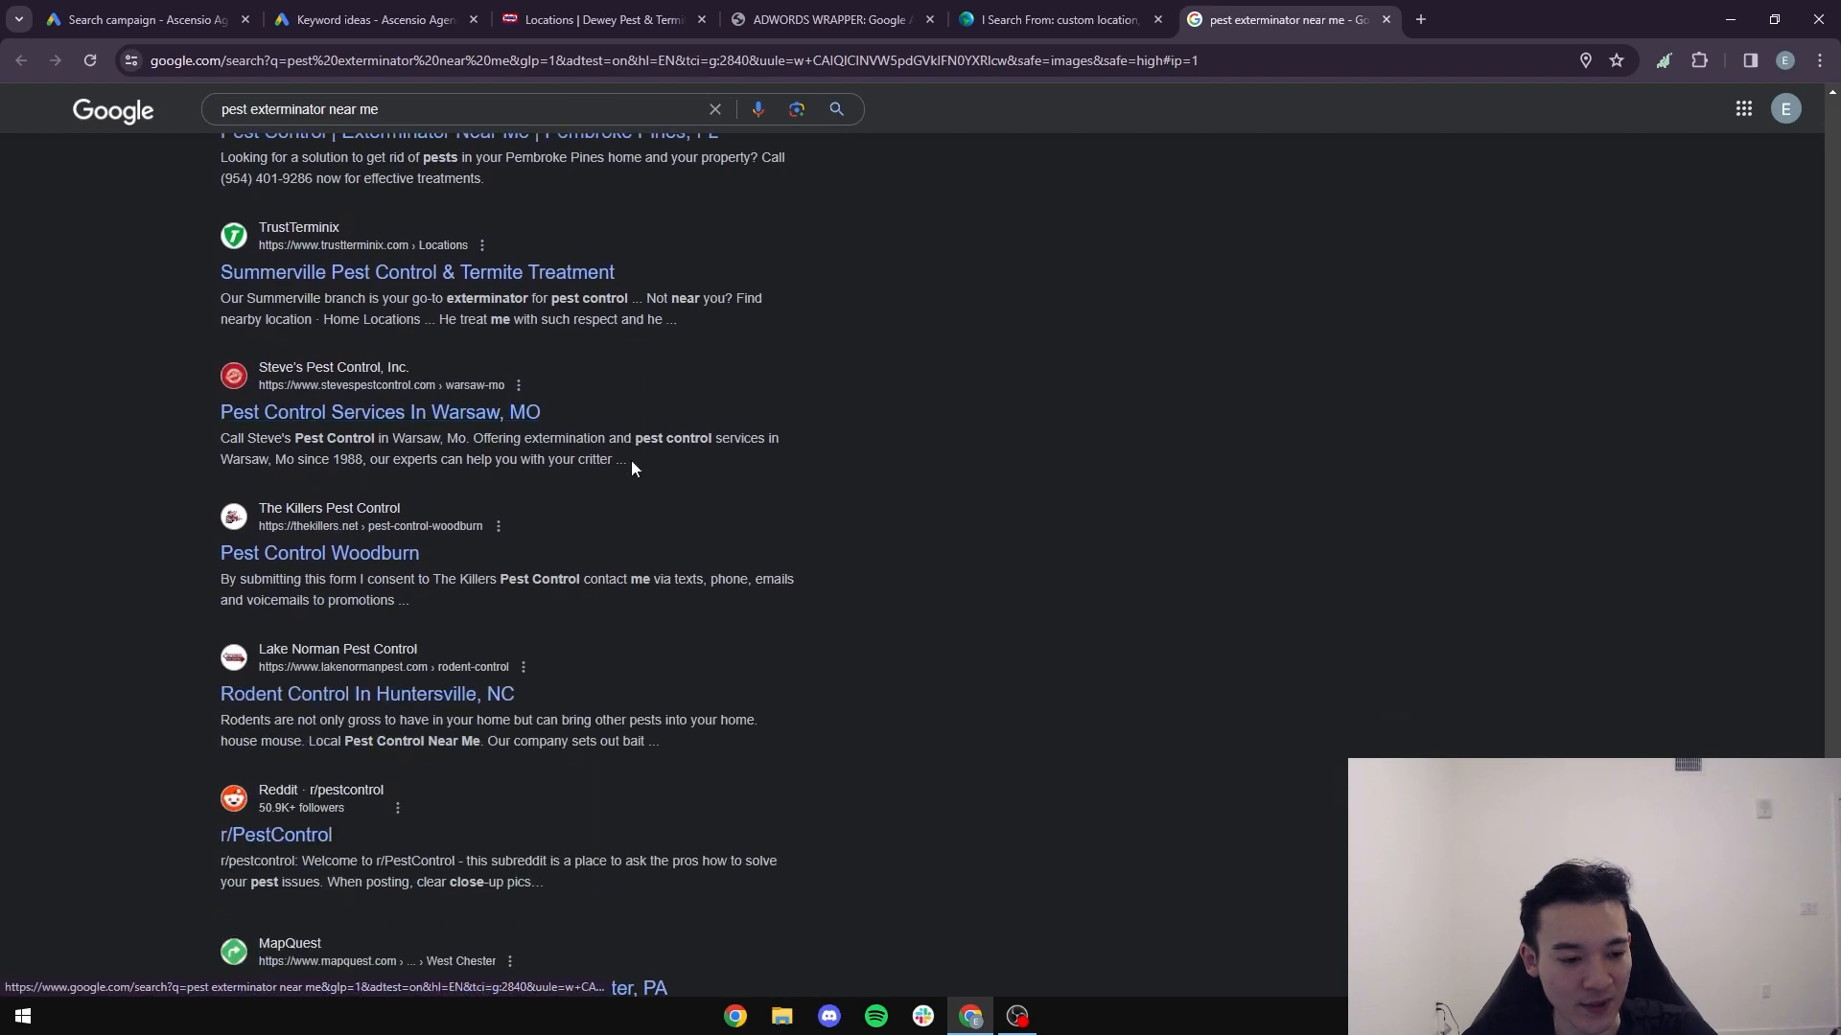
- Change the I Search From query to "pest control near me" and run the search
{"action": "scroll", "coordinate": [639, 467], "scroll_direction": "down", "scroll_amount": 6}
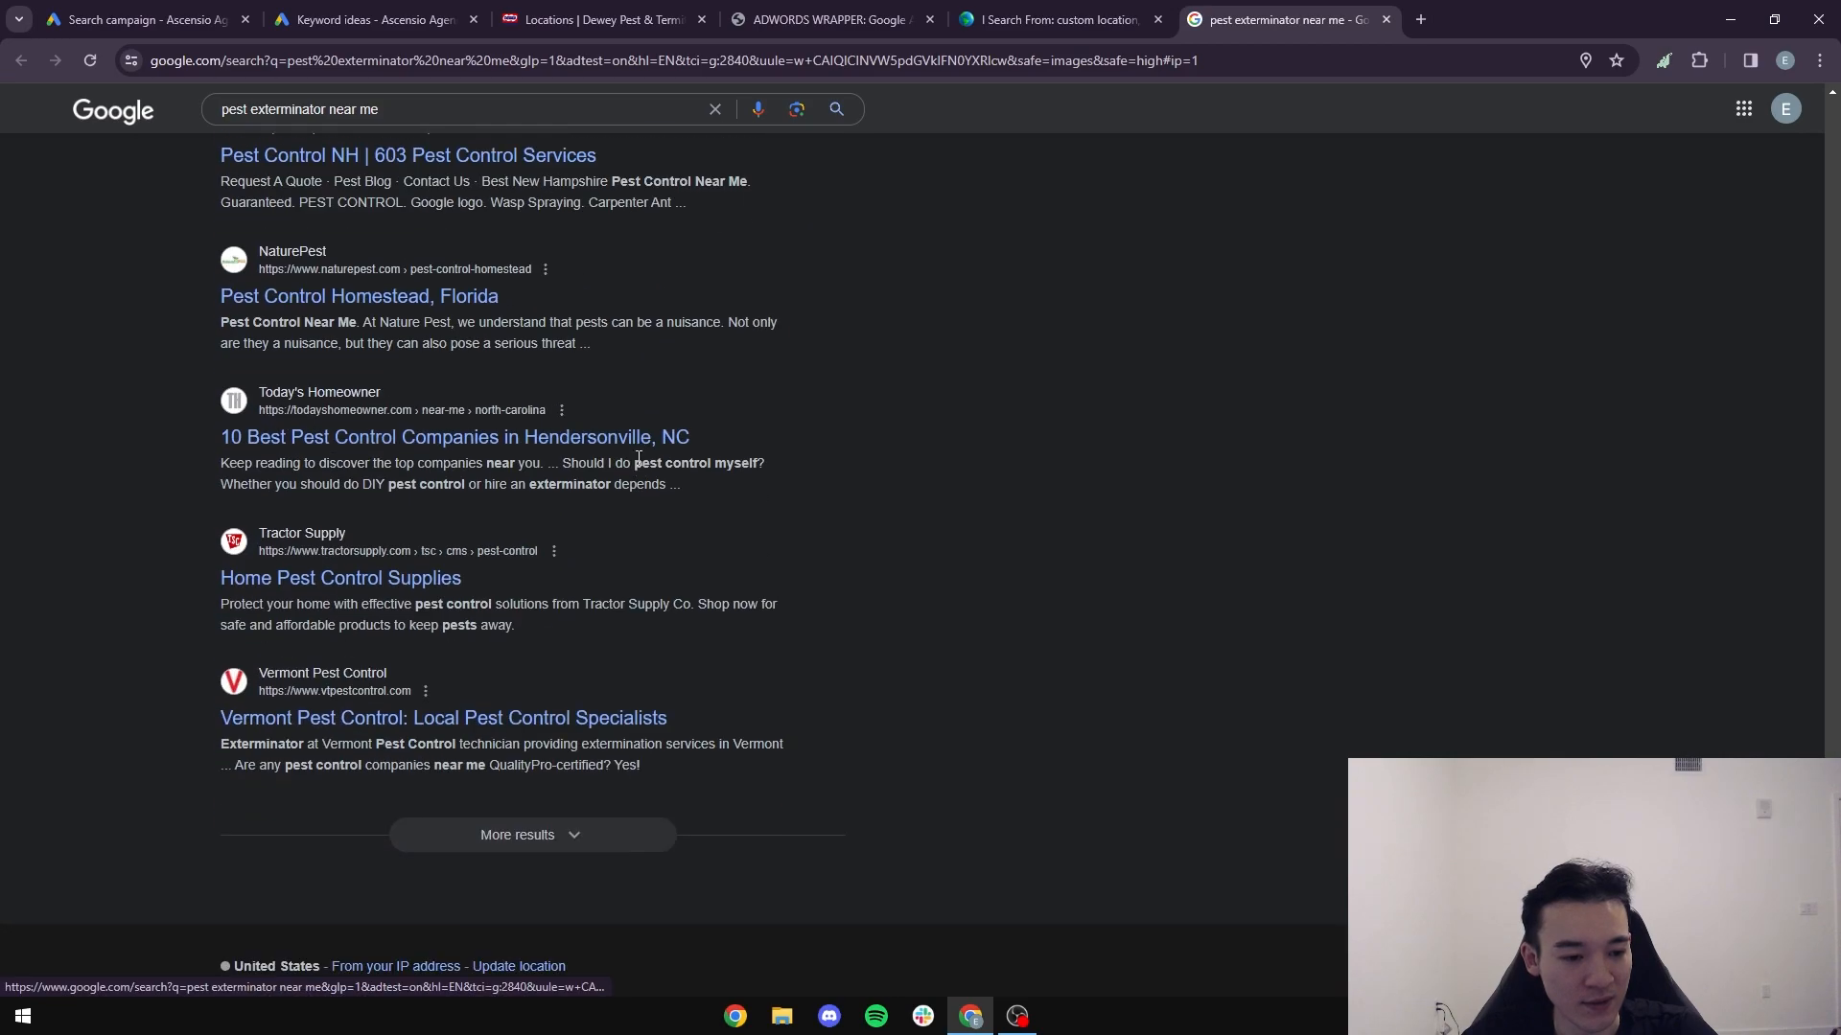
{"action": "left_click", "coordinate": [1054, 19]}
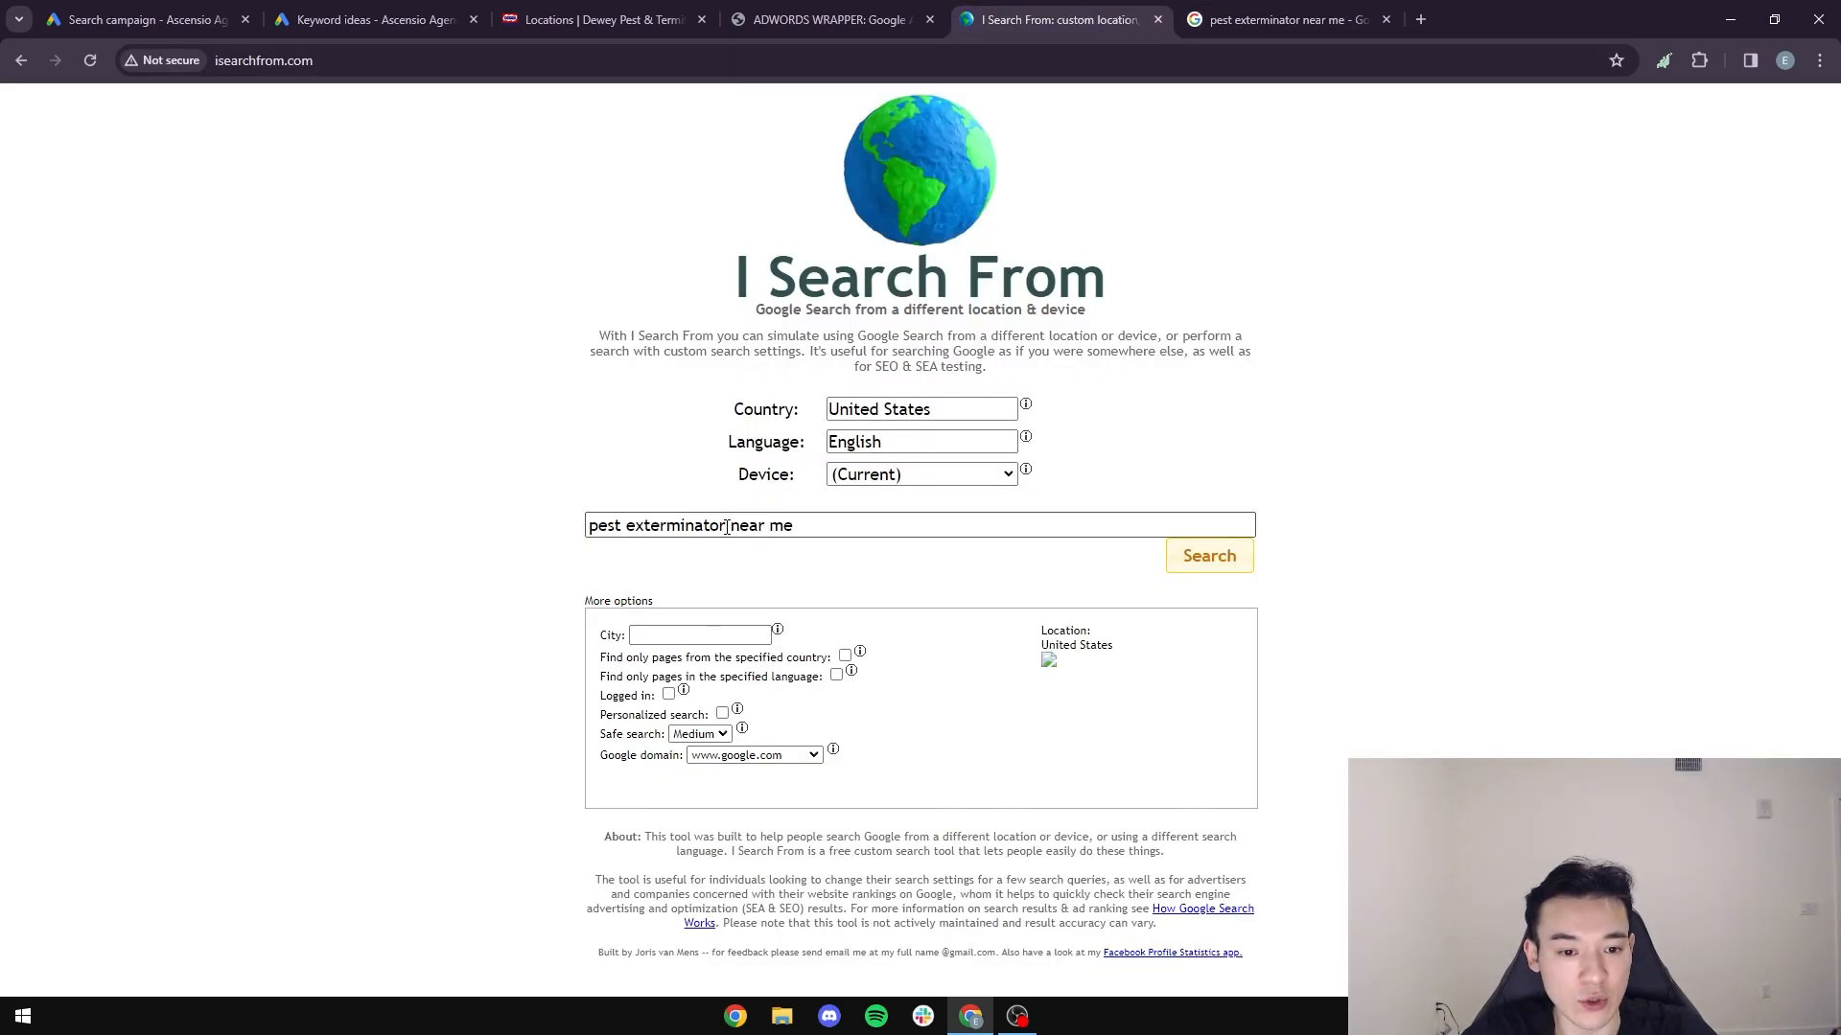
{"action": "left_click_drag", "start_coordinate": [727, 525], "coordinate": [535, 542]}
{"action": "type", "text": "pest"}
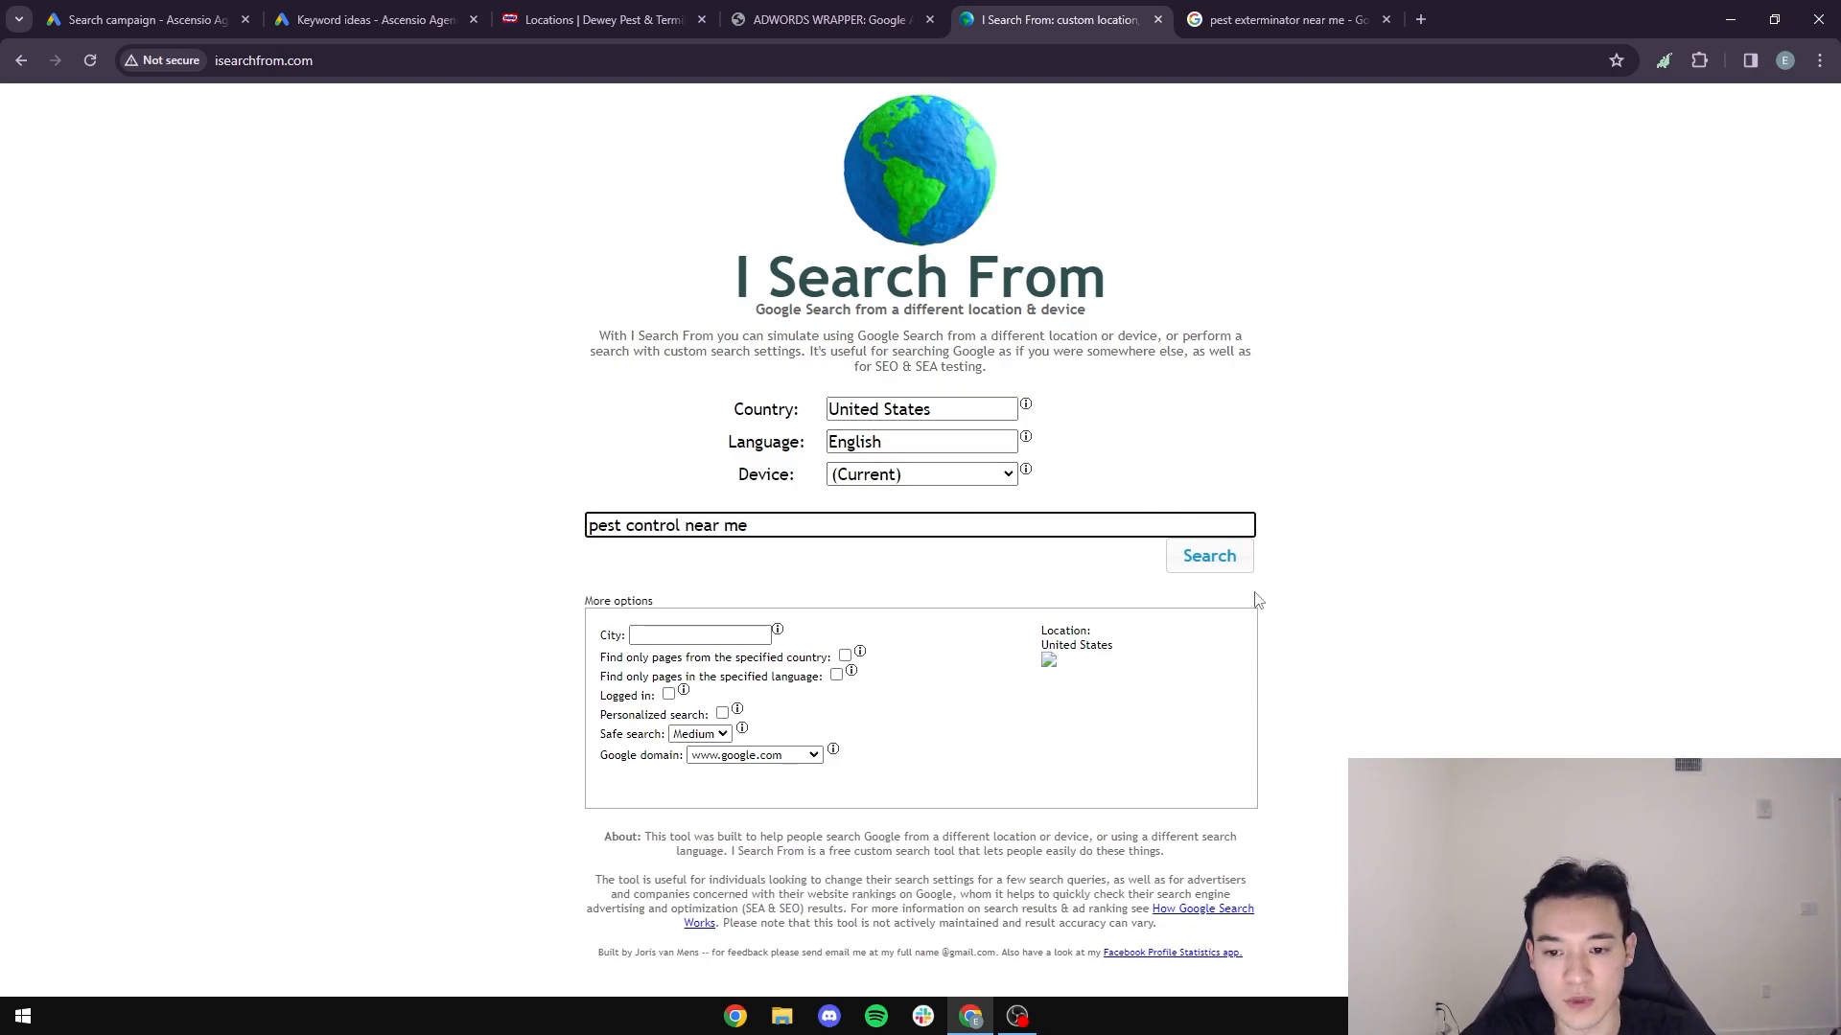
{"action": "left_click", "coordinate": [1231, 567]}
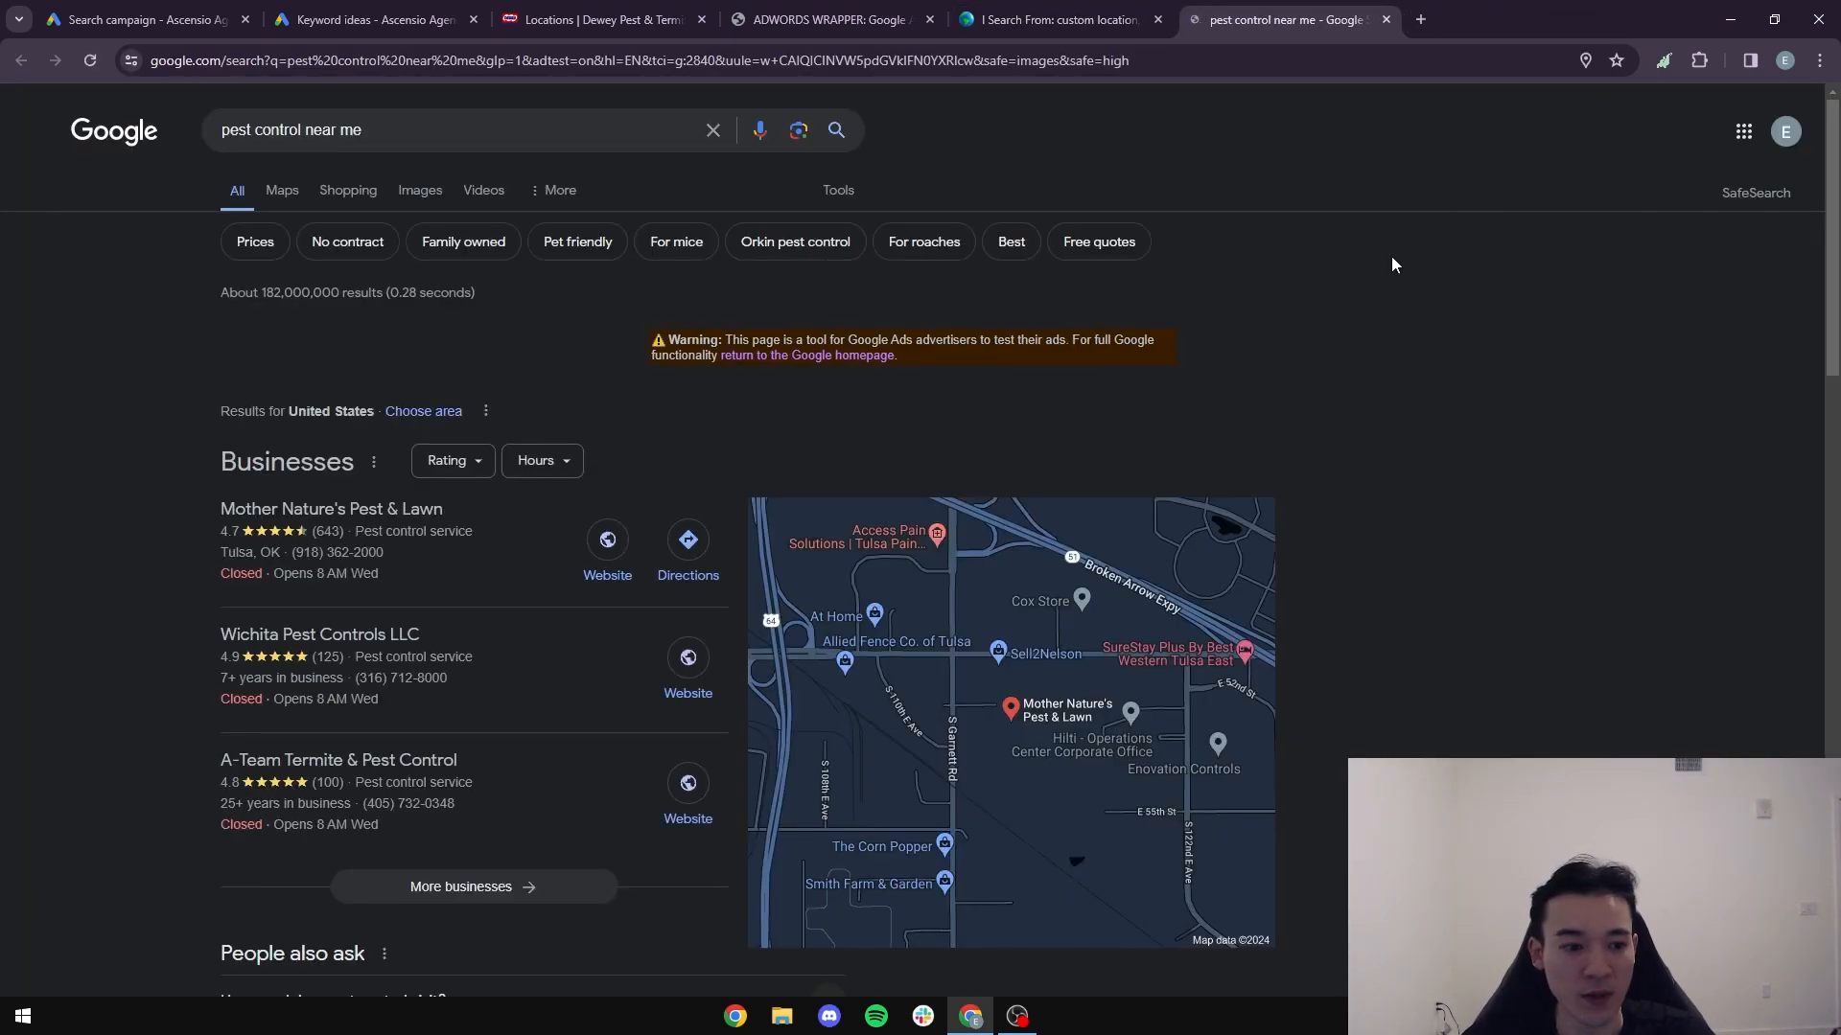
- Look through the "pest control near me" results and read the sponsored Dewey Pest listings for headline and description wording
{"action": "scroll", "coordinate": [241, 533], "scroll_direction": "down", "scroll_amount": 4}
{"action": "scroll", "coordinate": [289, 522], "scroll_direction": "down", "scroll_amount": 15}
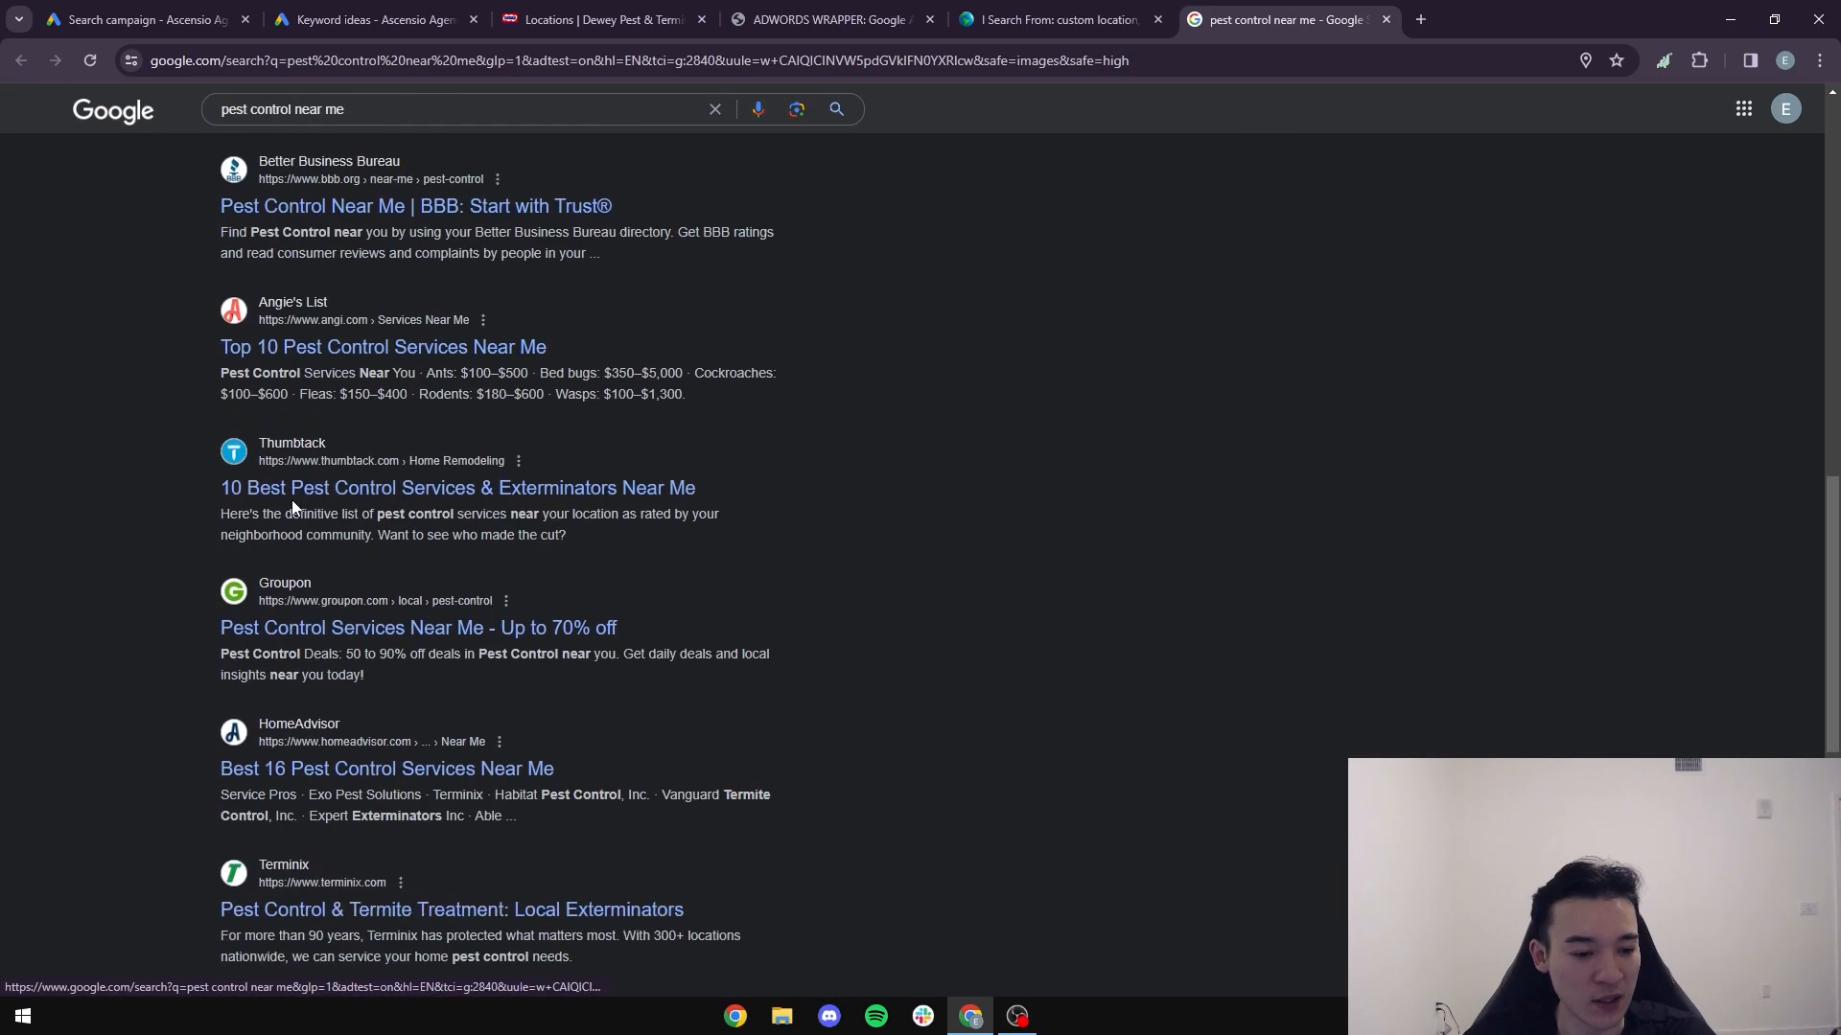
{"action": "scroll", "coordinate": [192, 510], "scroll_direction": "down", "scroll_amount": 9}
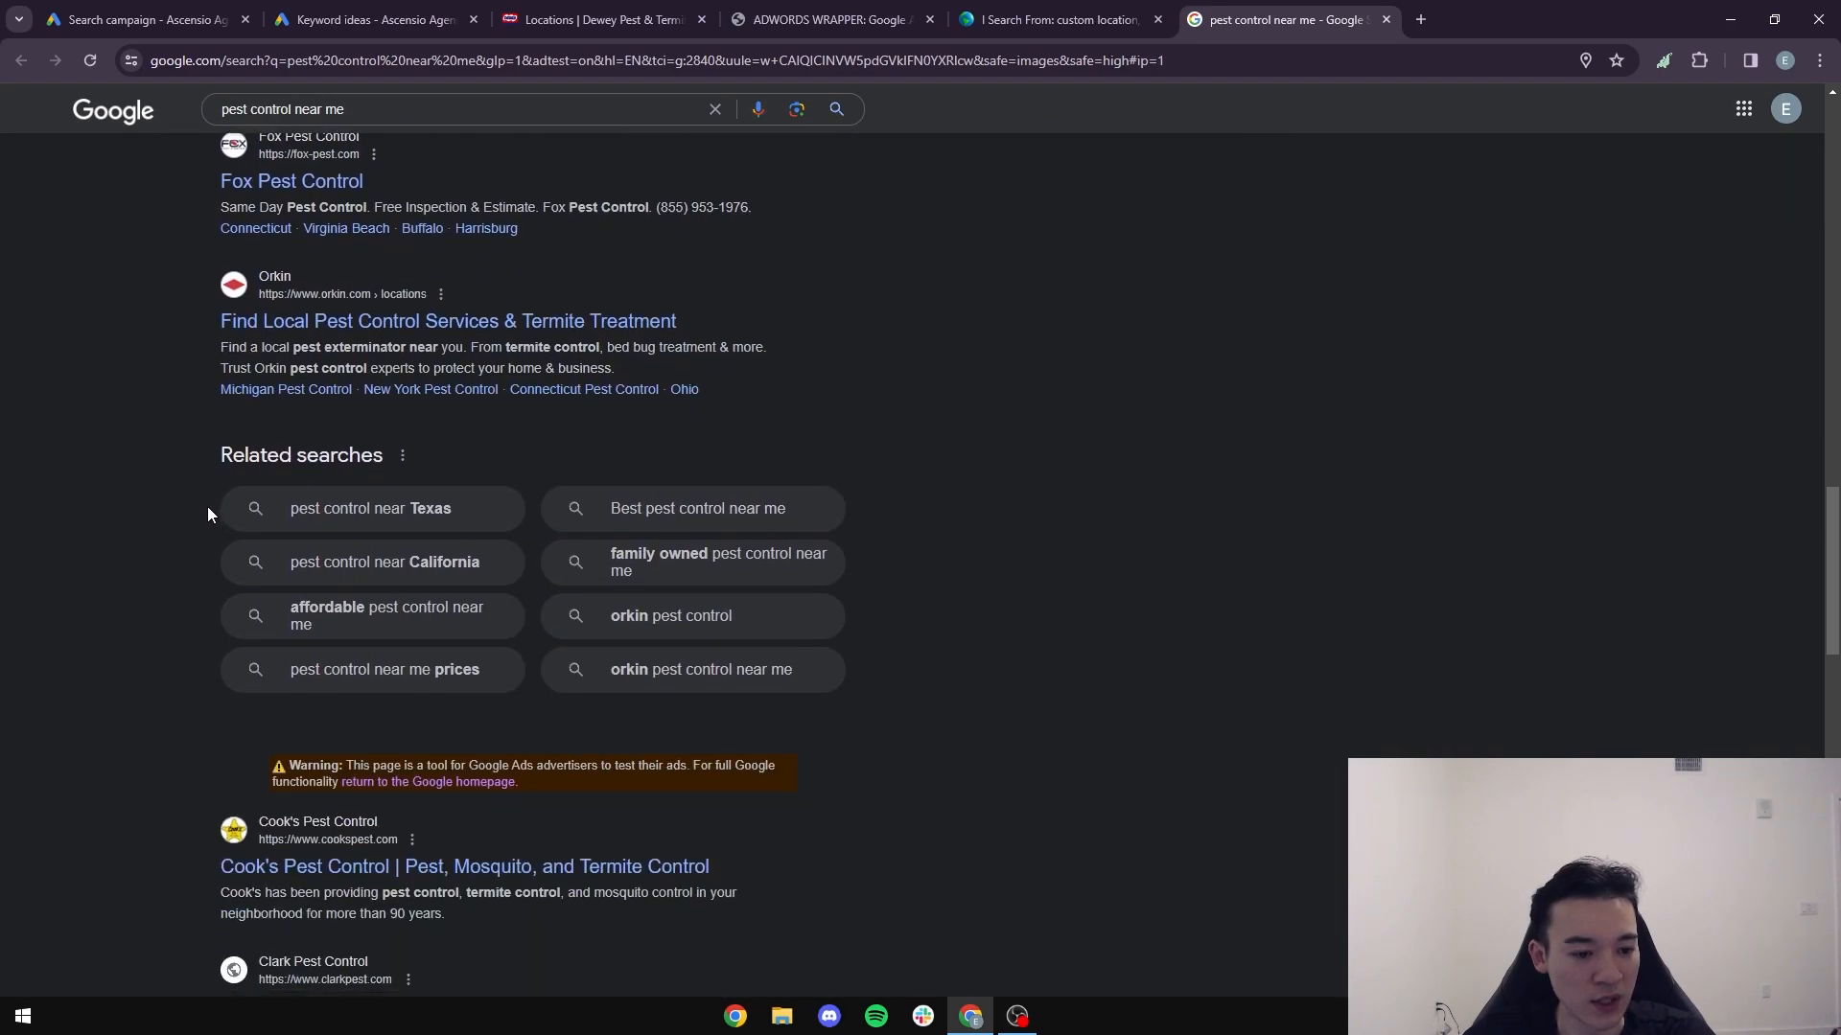
{"action": "scroll", "coordinate": [211, 505], "scroll_direction": "down", "scroll_amount": 20}
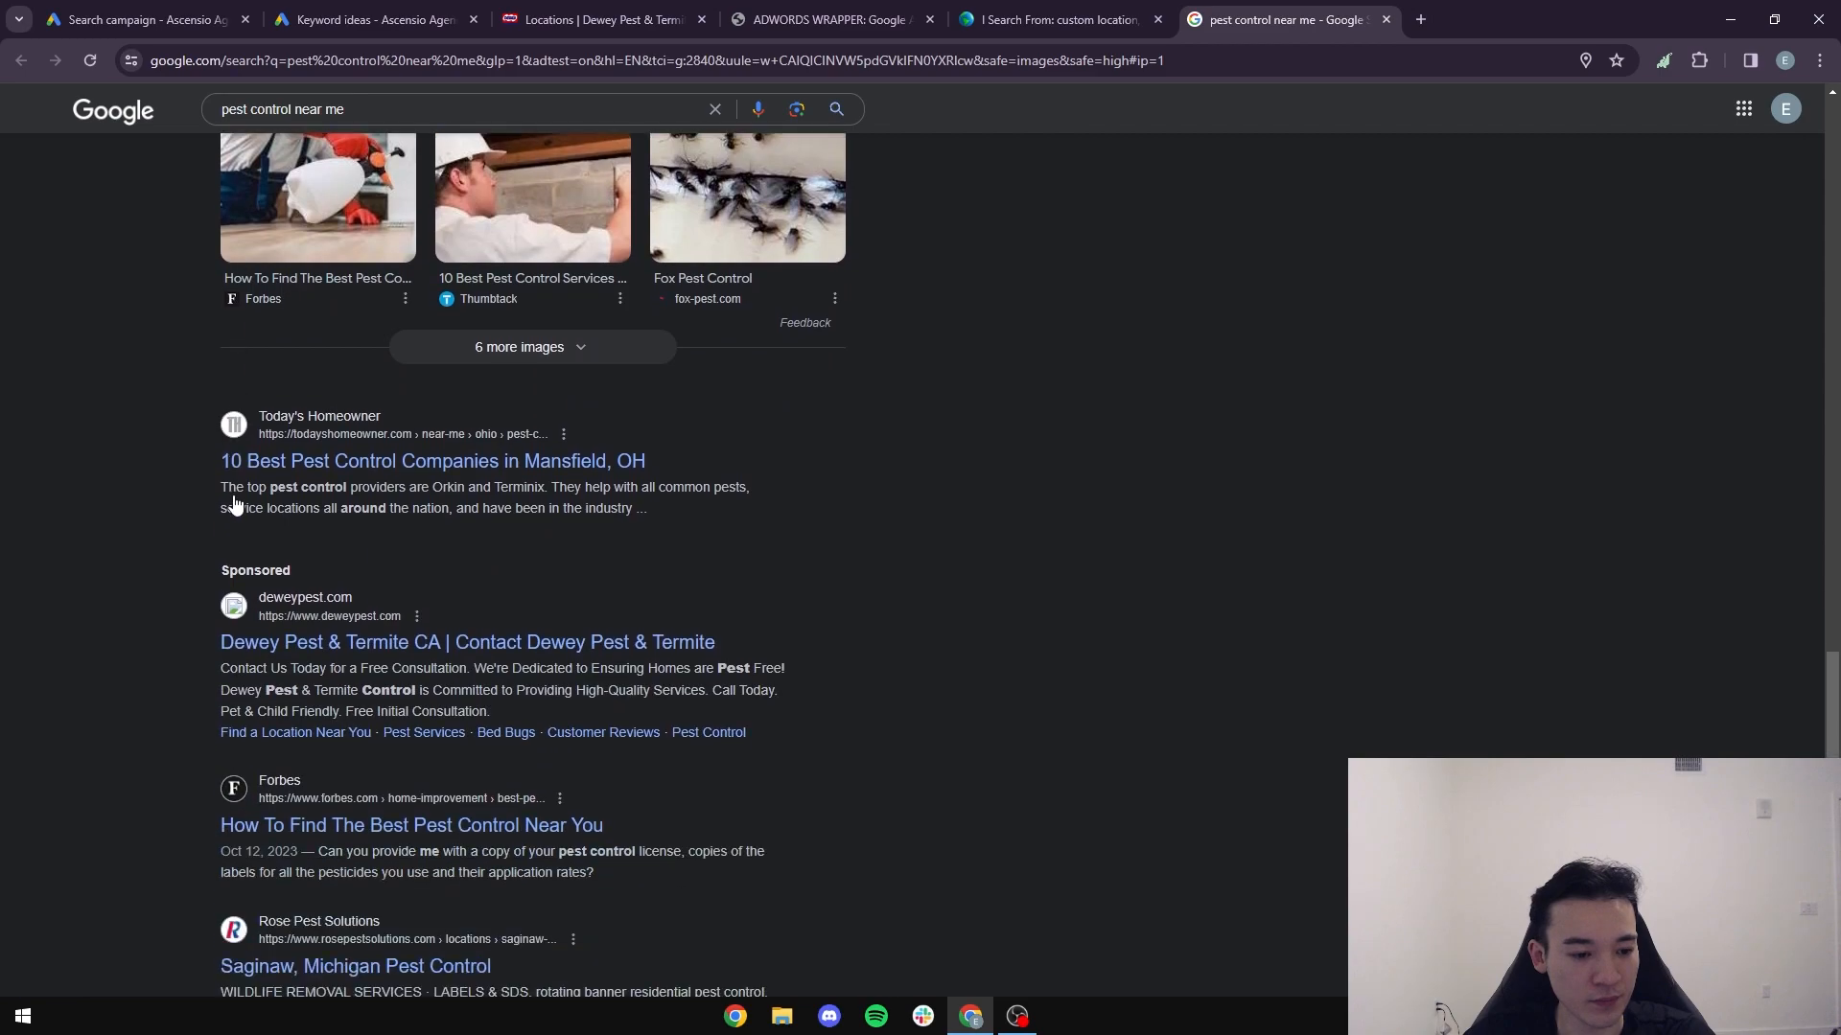
{"action": "scroll", "coordinate": [235, 496], "scroll_direction": "down", "scroll_amount": 12}
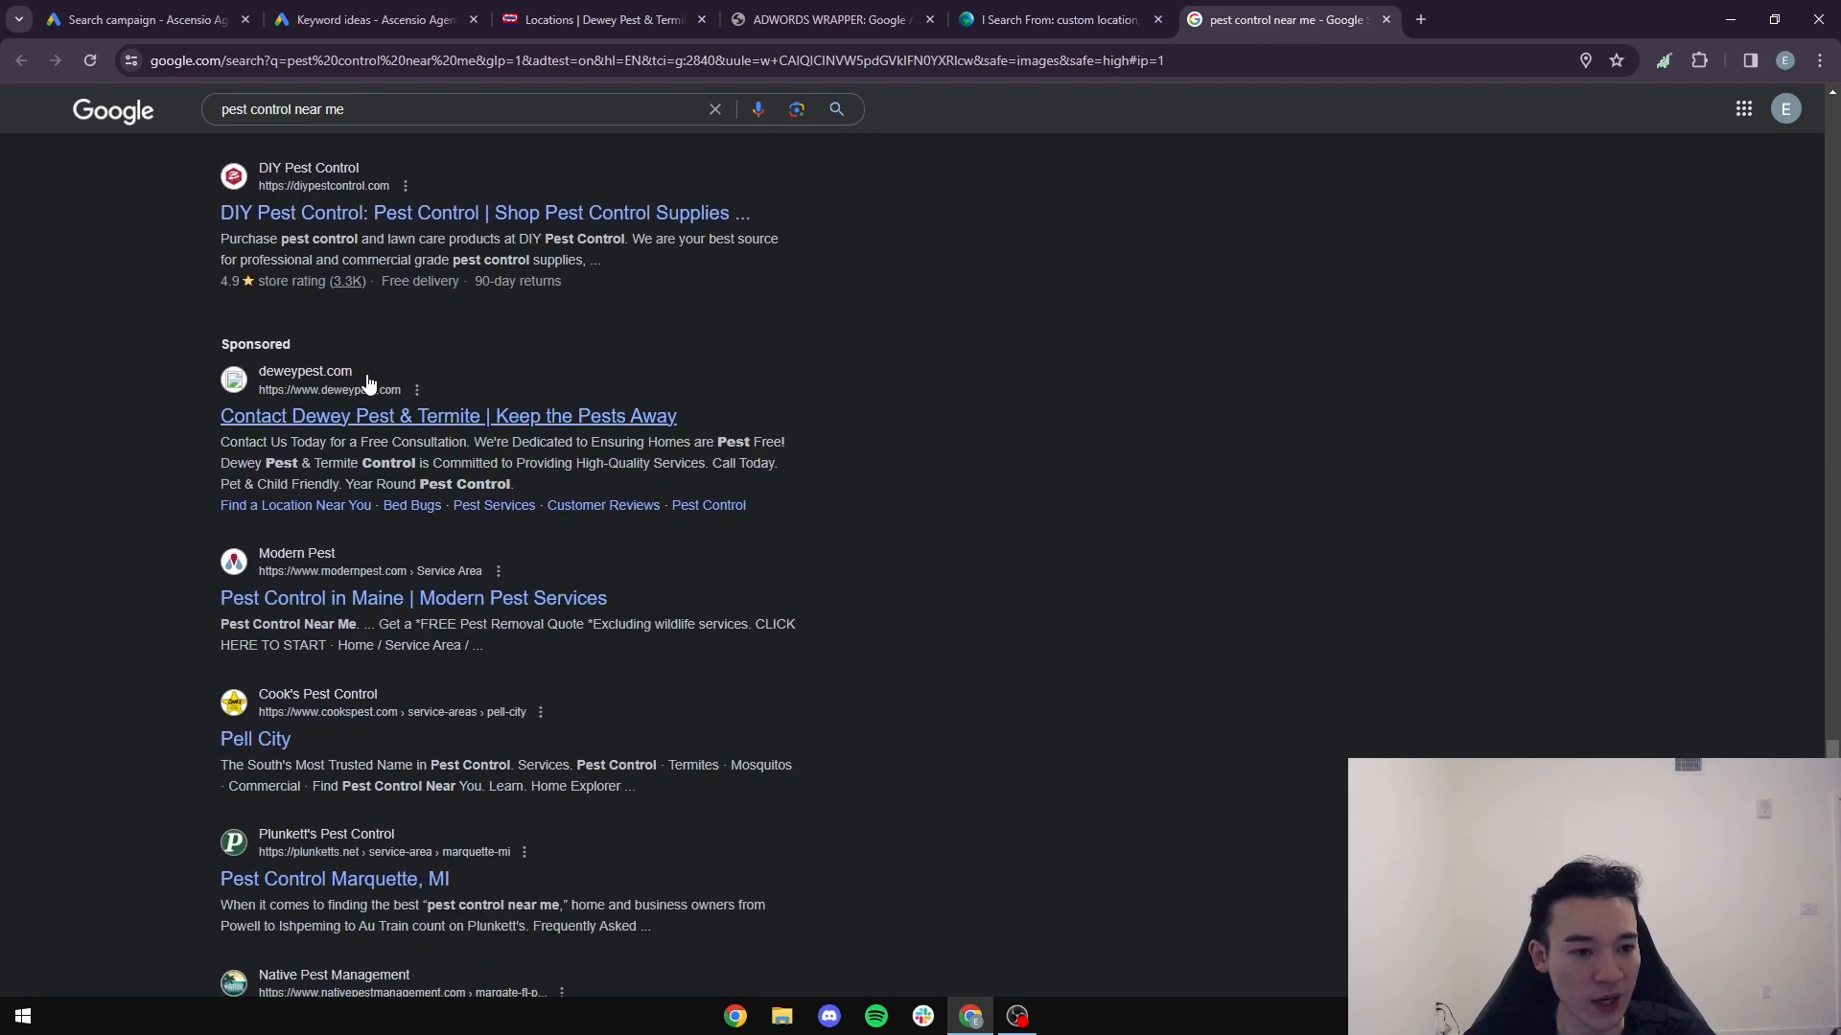
{"action": "scroll", "coordinate": [401, 450], "scroll_direction": "down", "scroll_amount": 1}
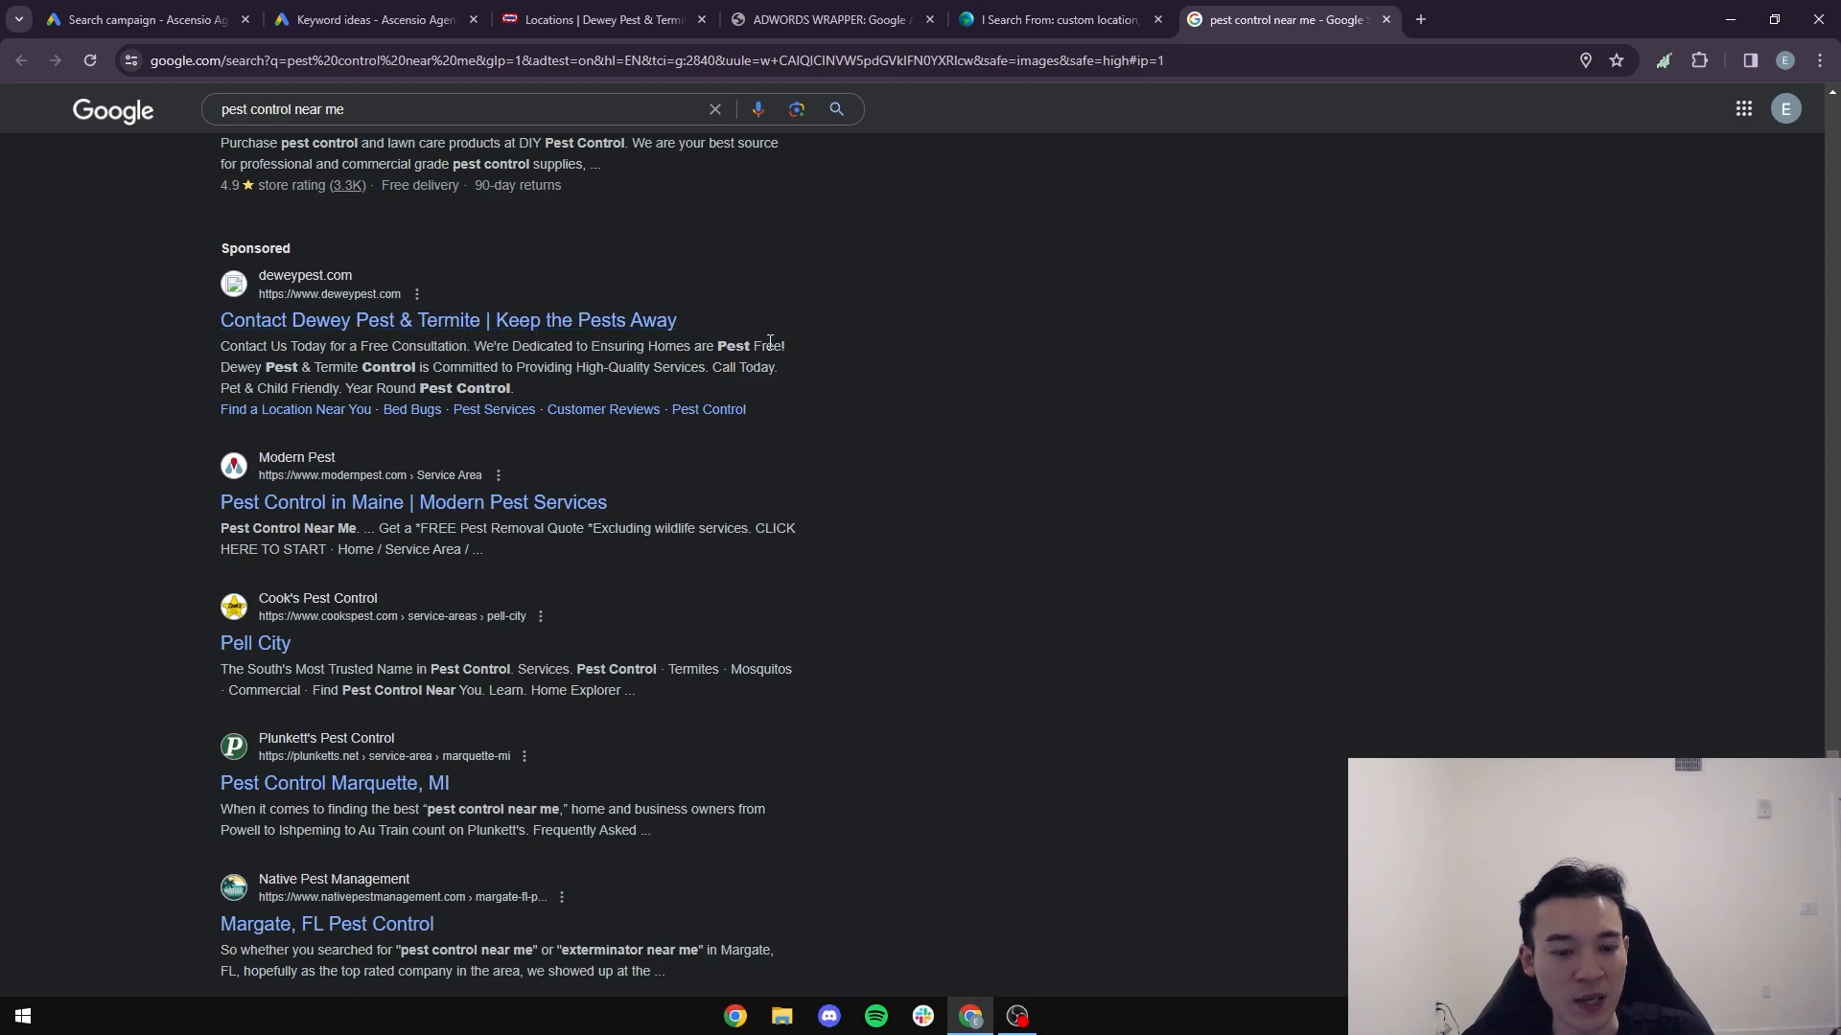
{"action": "scroll", "coordinate": [335, 527], "scroll_direction": "down", "scroll_amount": 3}
{"action": "scroll", "coordinate": [335, 527], "scroll_direction": "up", "scroll_amount": 3}
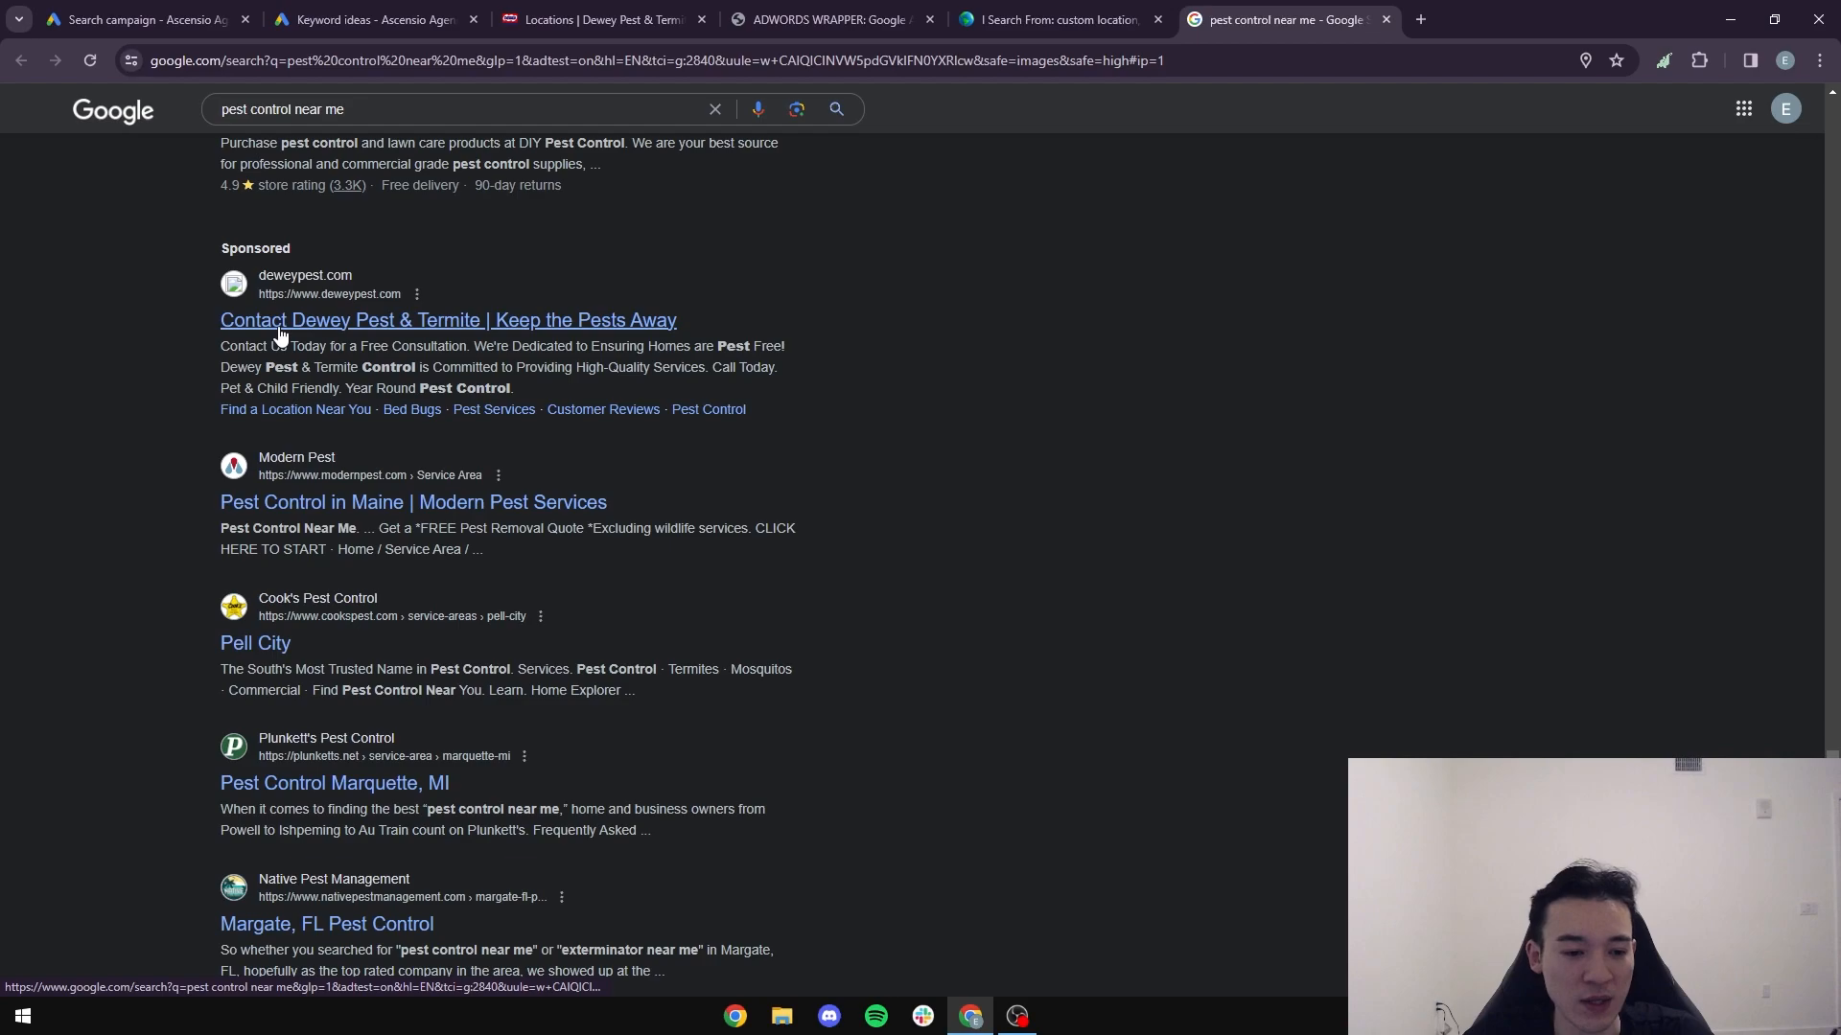
{"action": "scroll", "coordinate": [537, 326], "scroll_direction": "down", "scroll_amount": 1}
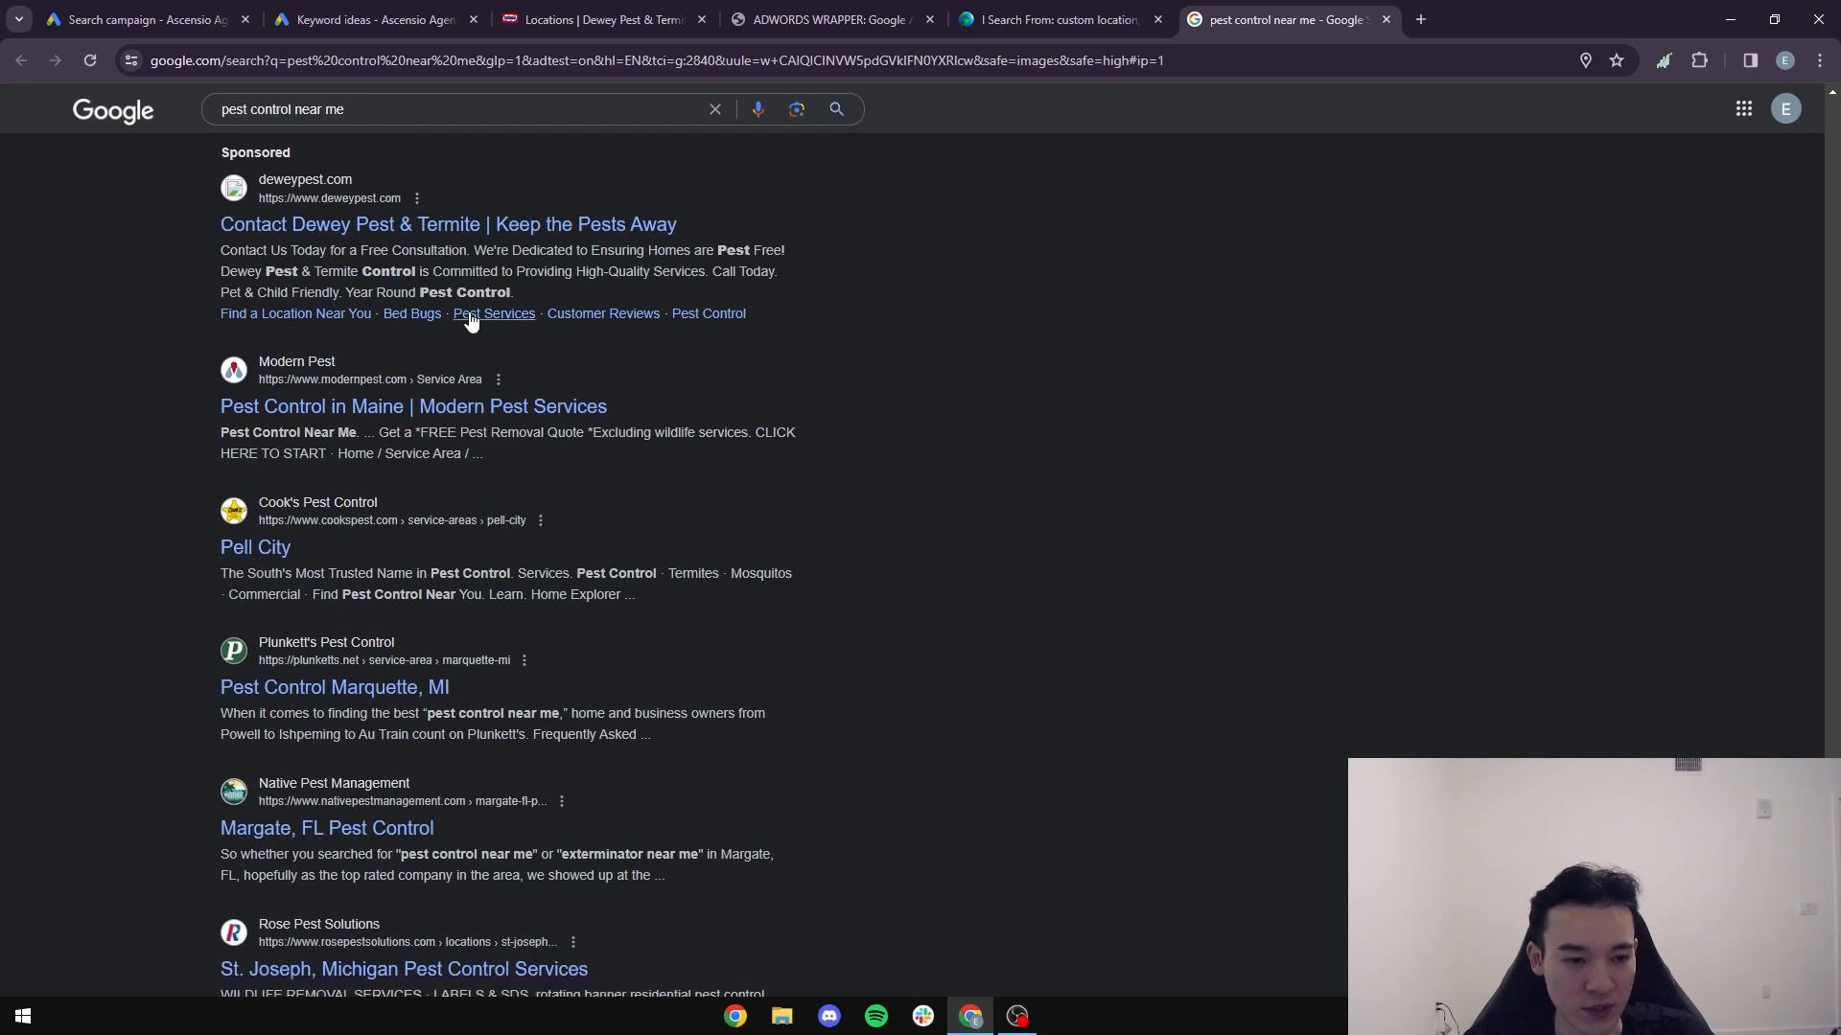
{"action": "scroll", "coordinate": [471, 321], "scroll_direction": "down", "scroll_amount": 3}
{"action": "scroll", "coordinate": [510, 339], "scroll_direction": "up", "scroll_amount": 4}
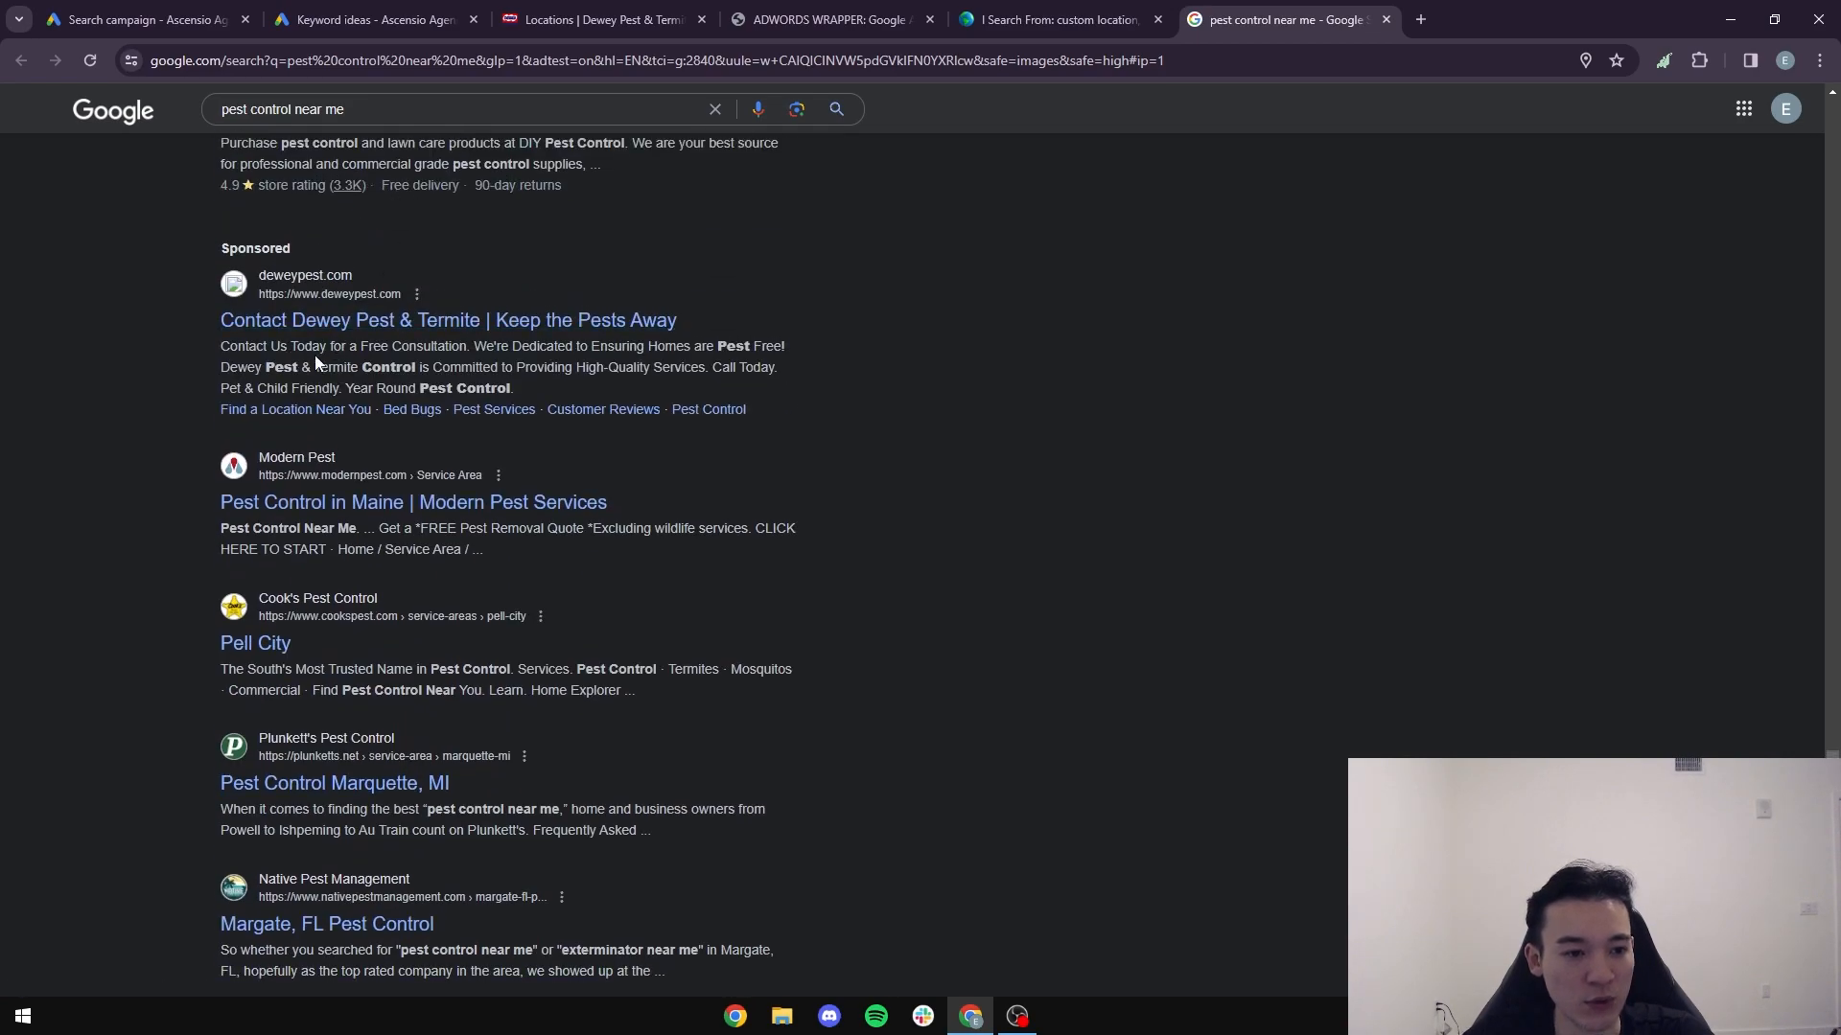
- Return to the Google Ads campaign draft and replace the first headline with "#1 Local Best Pest Control"
{"action": "left_click", "coordinate": [144, 20]}
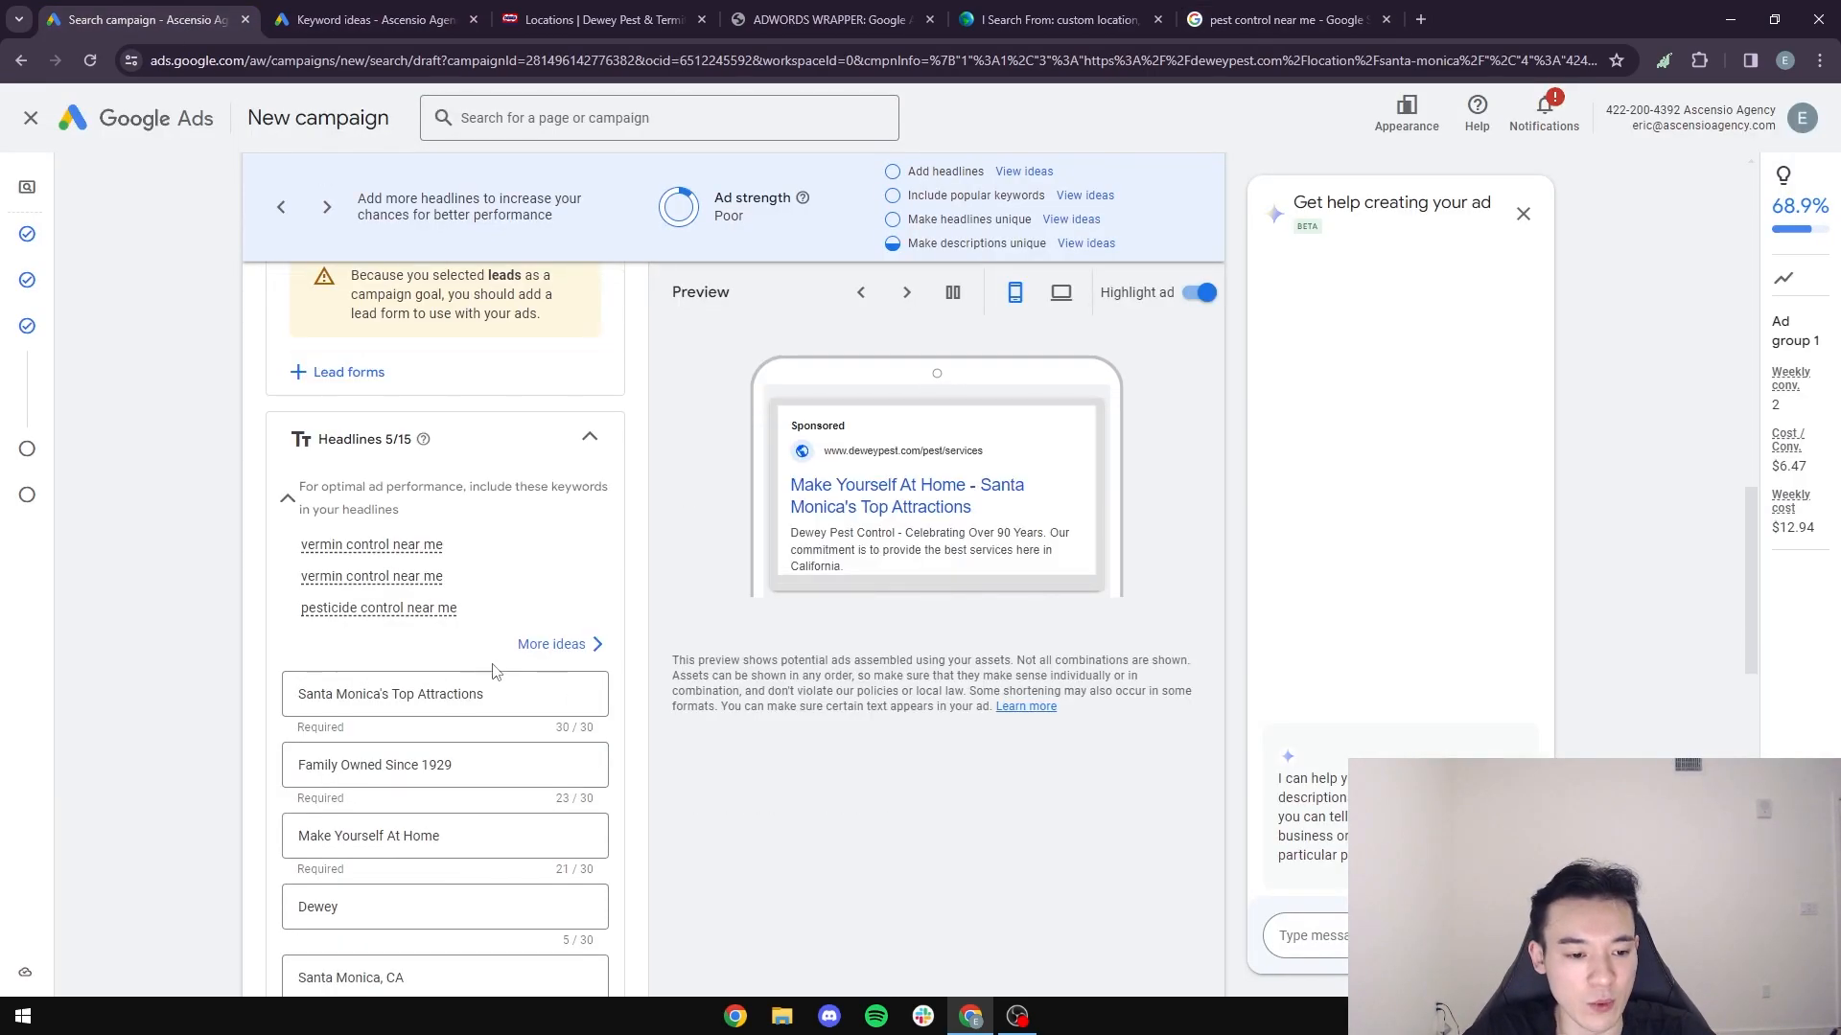
{"action": "triple_click", "coordinate": [488, 683]}
{"action": "type", "text": "#"}
{"action": "type", "text": "! L"}
{"action": "key", "text": "BackSpace"}
{"action": "key", "text": "BackSpace"}
{"action": "key", "text": "BackSpace"}
{"action": "type", "text": "1"}
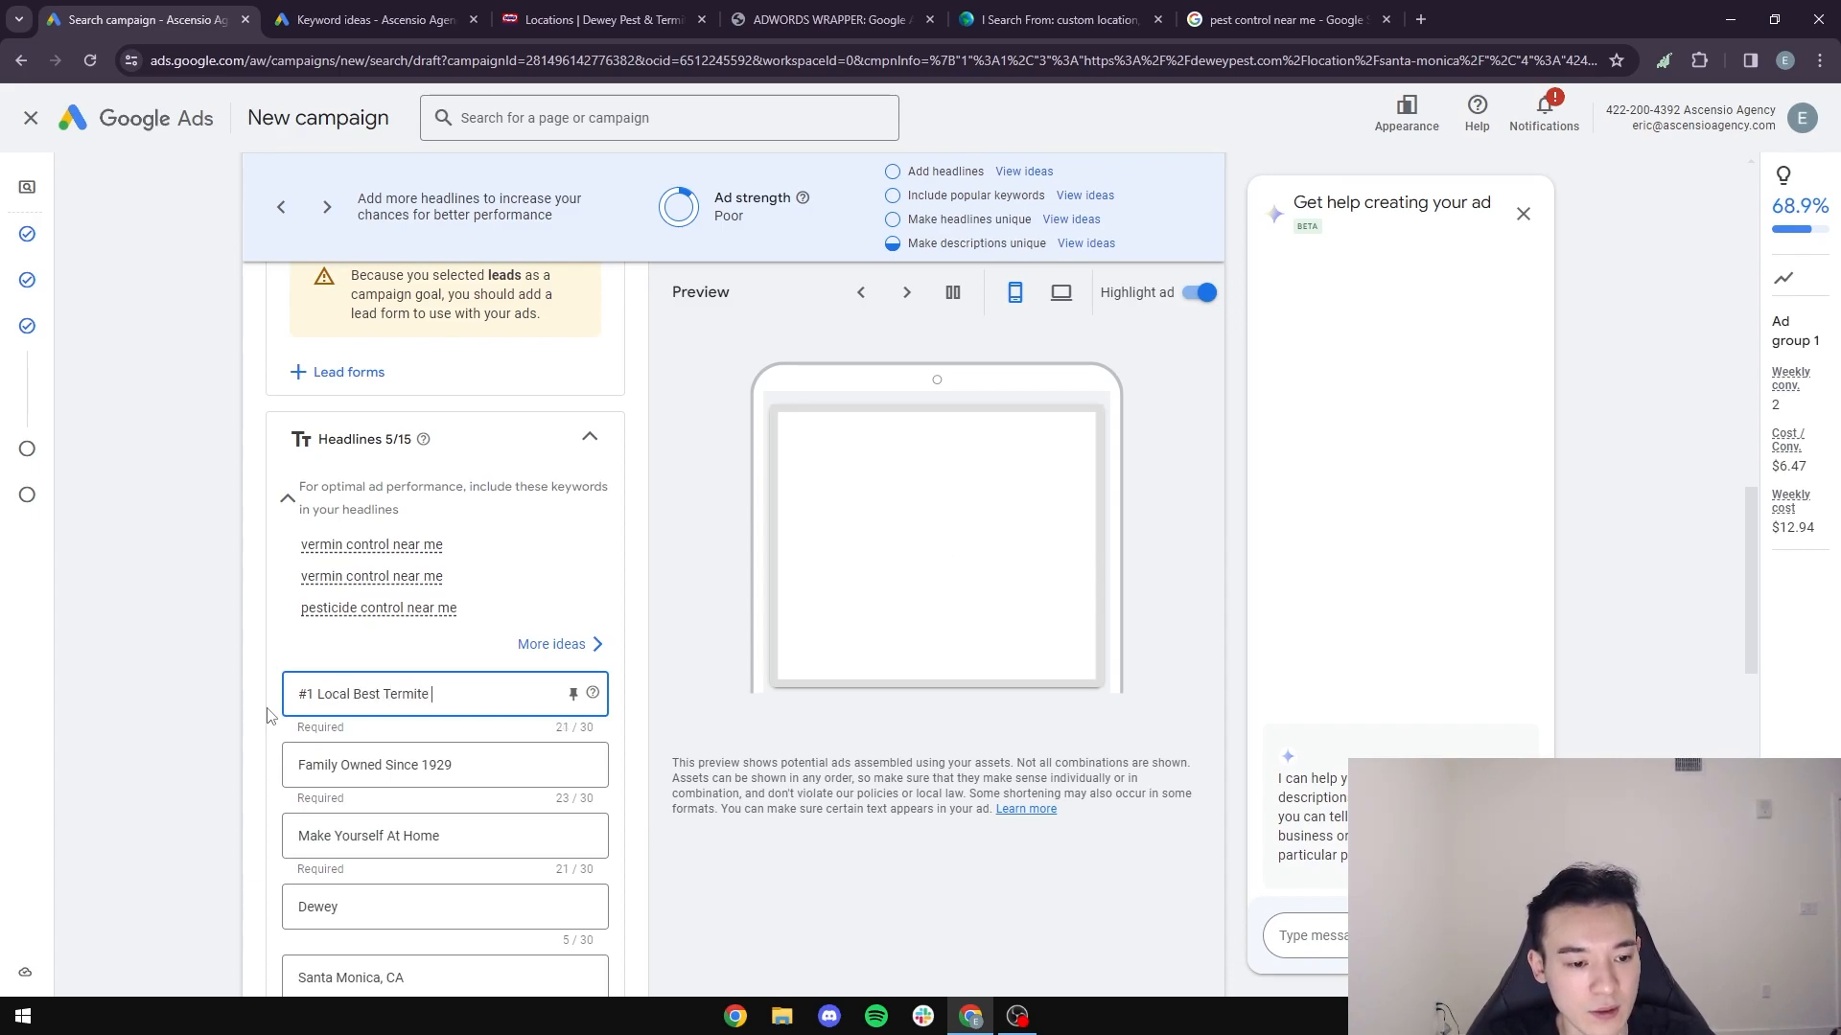
{"action": "type", "text": " Local Best Ter"}
{"action": "key", "text": "BackSpace"}
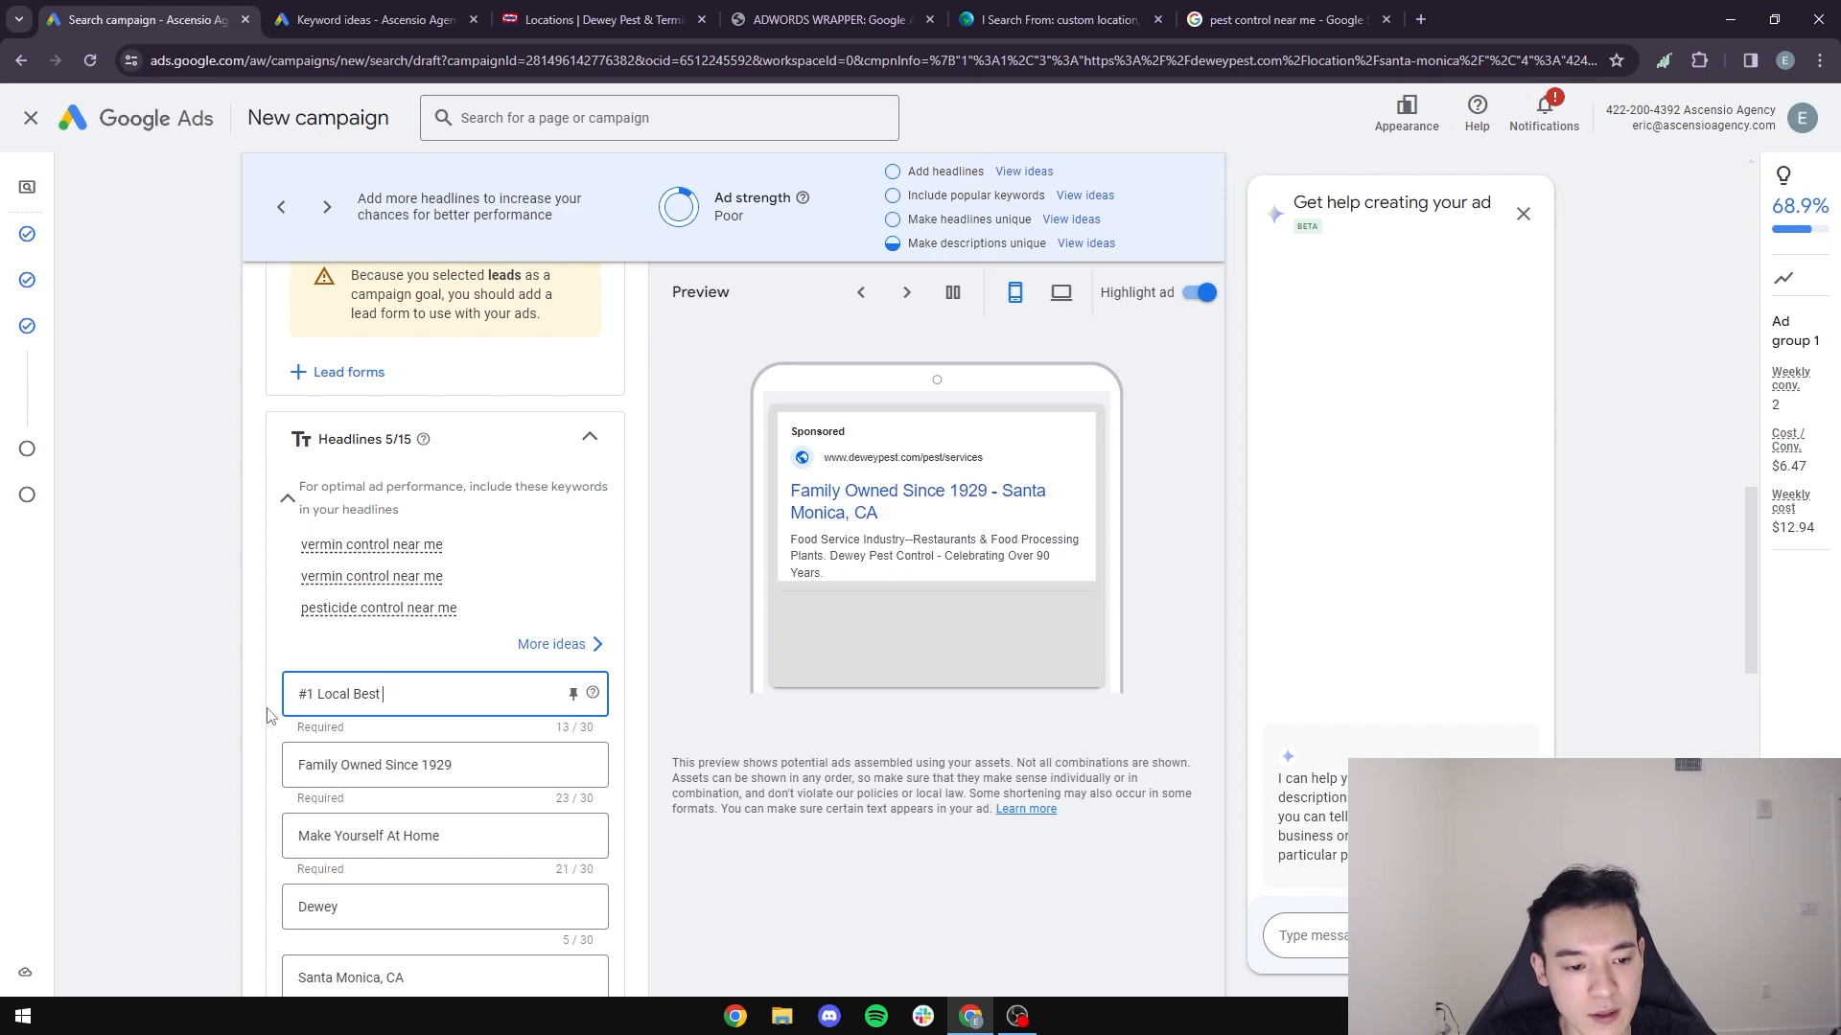
{"action": "type", "text": "t Control"}
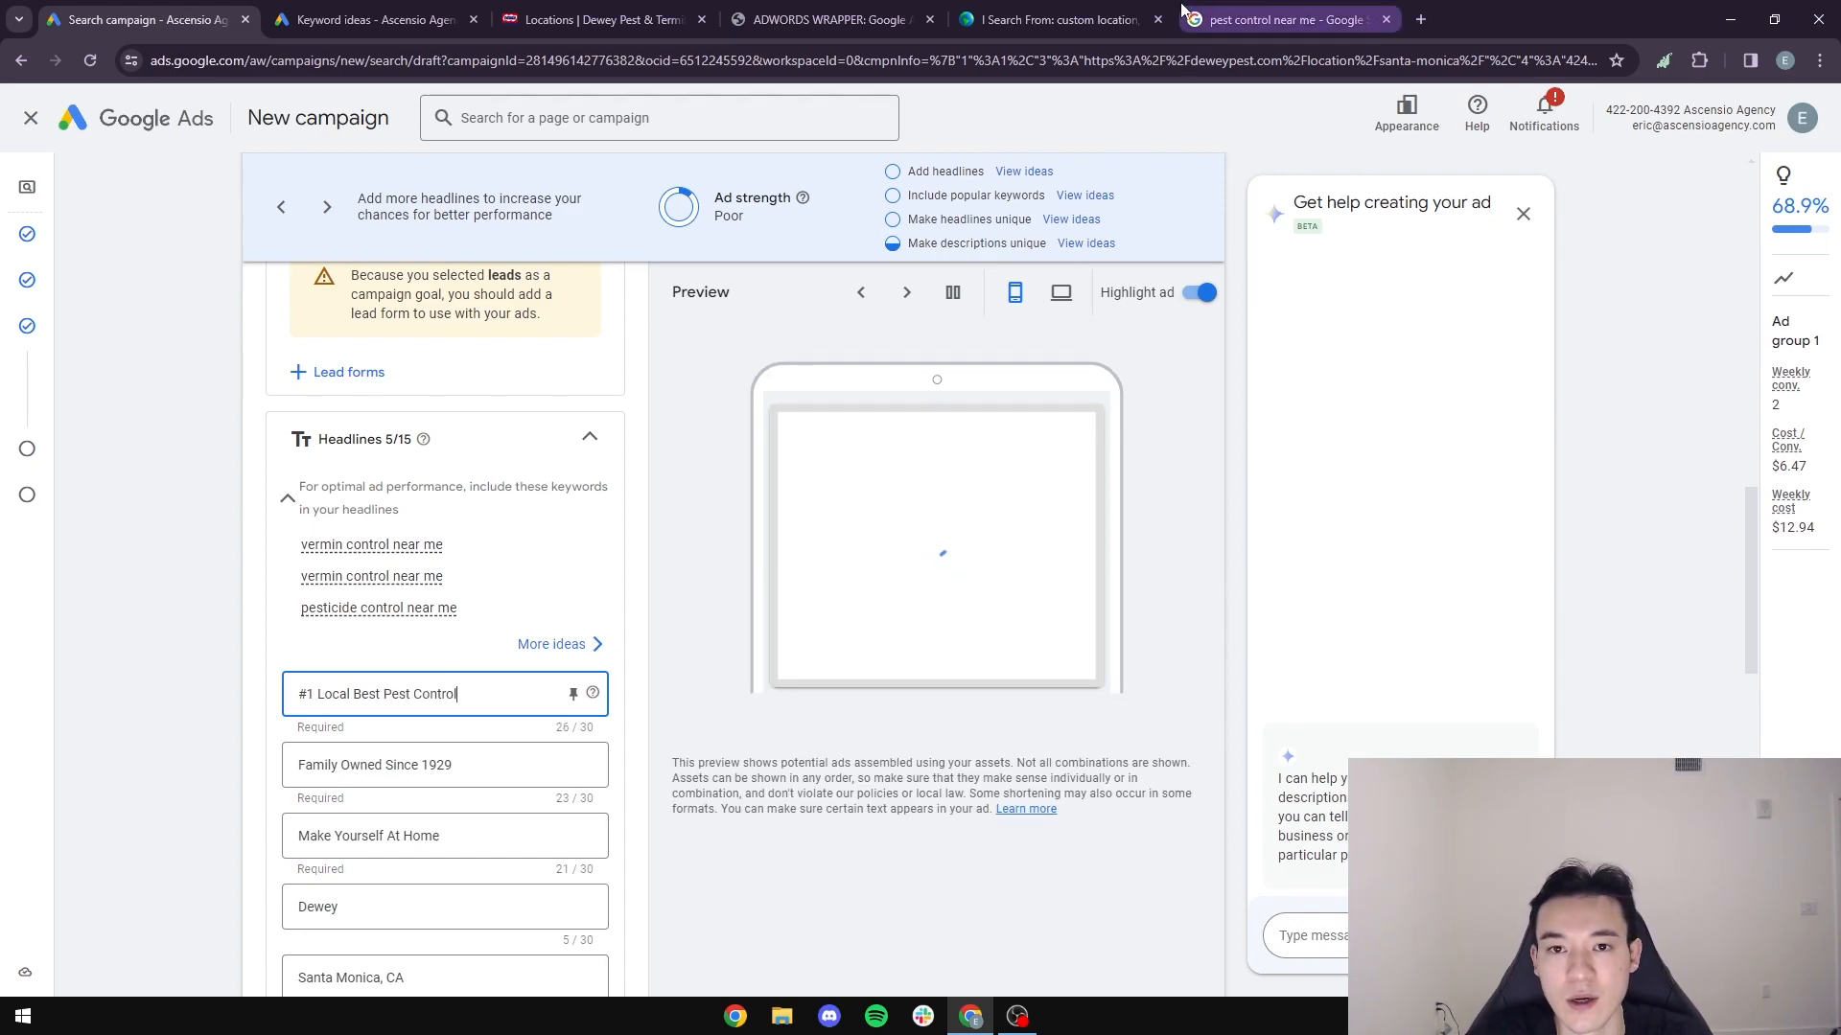
- Go back to the "pest control near me" results and examine the remaining sponsored listings for more headline ideas
{"action": "left_click", "coordinate": [1054, 19]}
{"action": "left_click", "coordinate": [829, 19]}
{"action": "left_click", "coordinate": [1330, 21]}
{"action": "scroll", "coordinate": [387, 586], "scroll_direction": "down", "scroll_amount": 12}
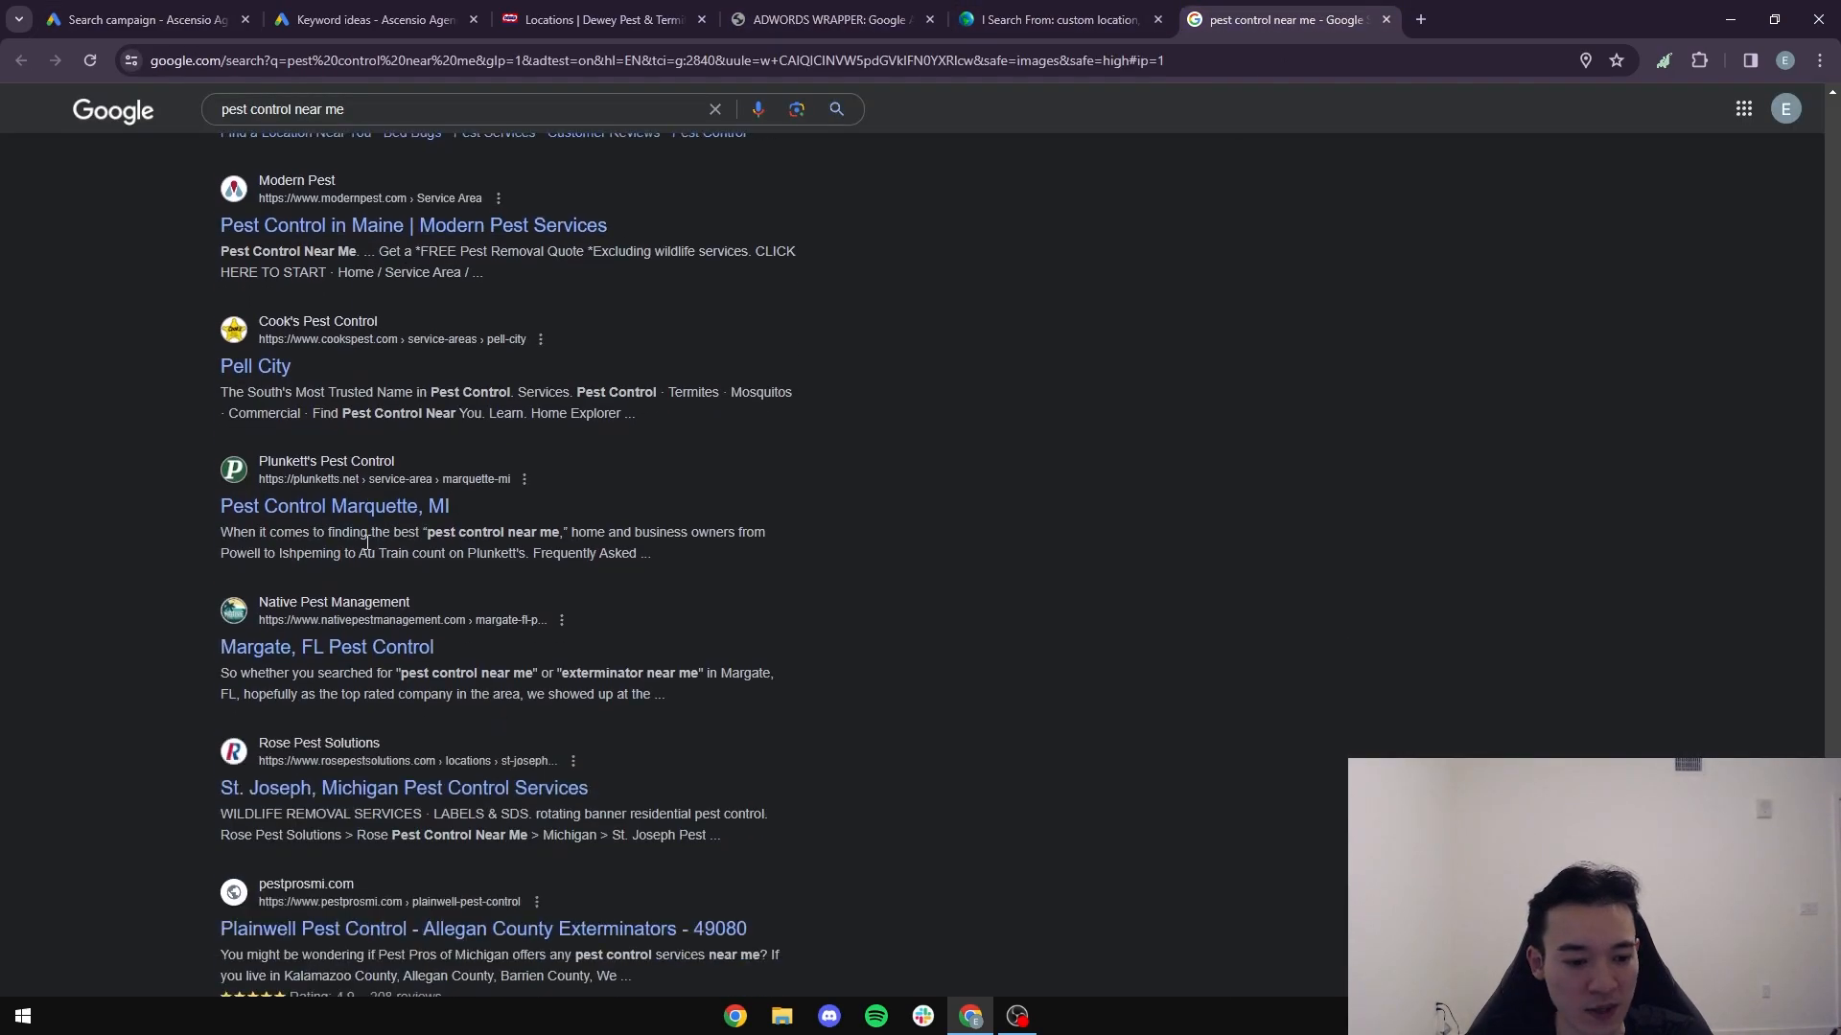
{"action": "scroll", "coordinate": [387, 585], "scroll_direction": "down", "scroll_amount": 3}
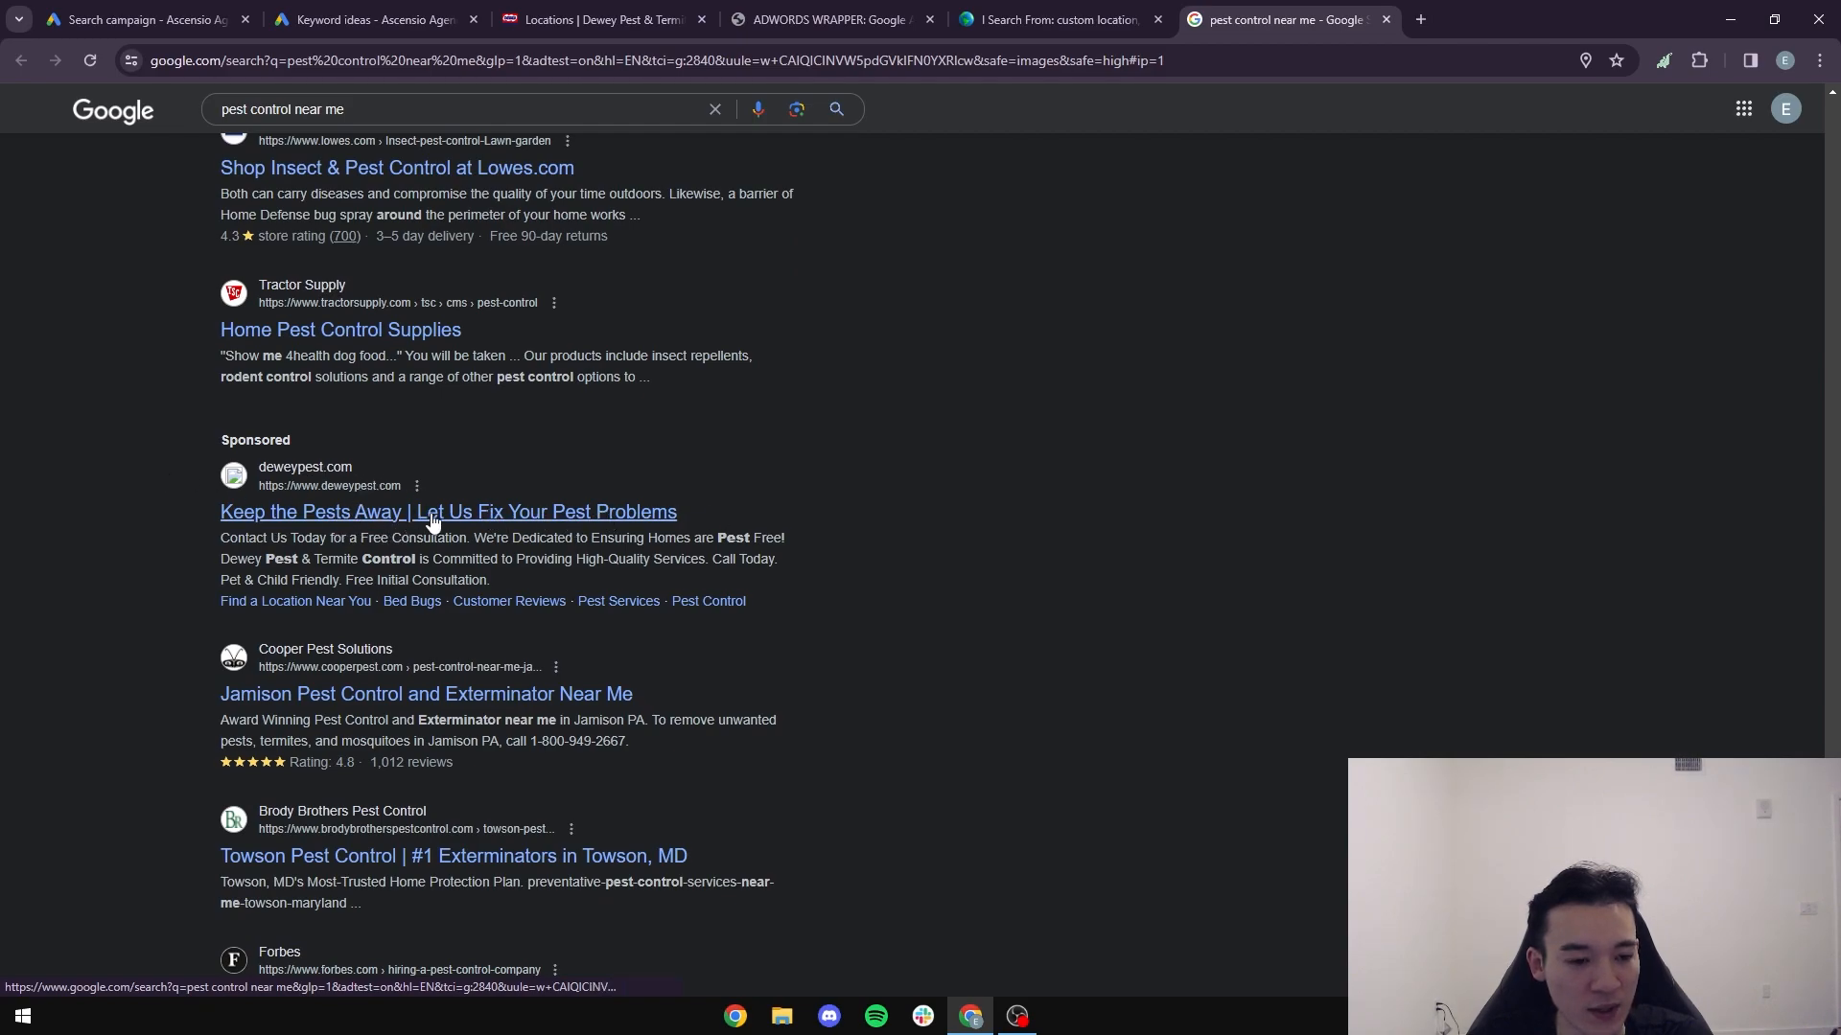
{"action": "scroll", "coordinate": [431, 523], "scroll_direction": "down", "scroll_amount": 10}
{"action": "scroll", "coordinate": [431, 522], "scroll_direction": "down", "scroll_amount": 8}
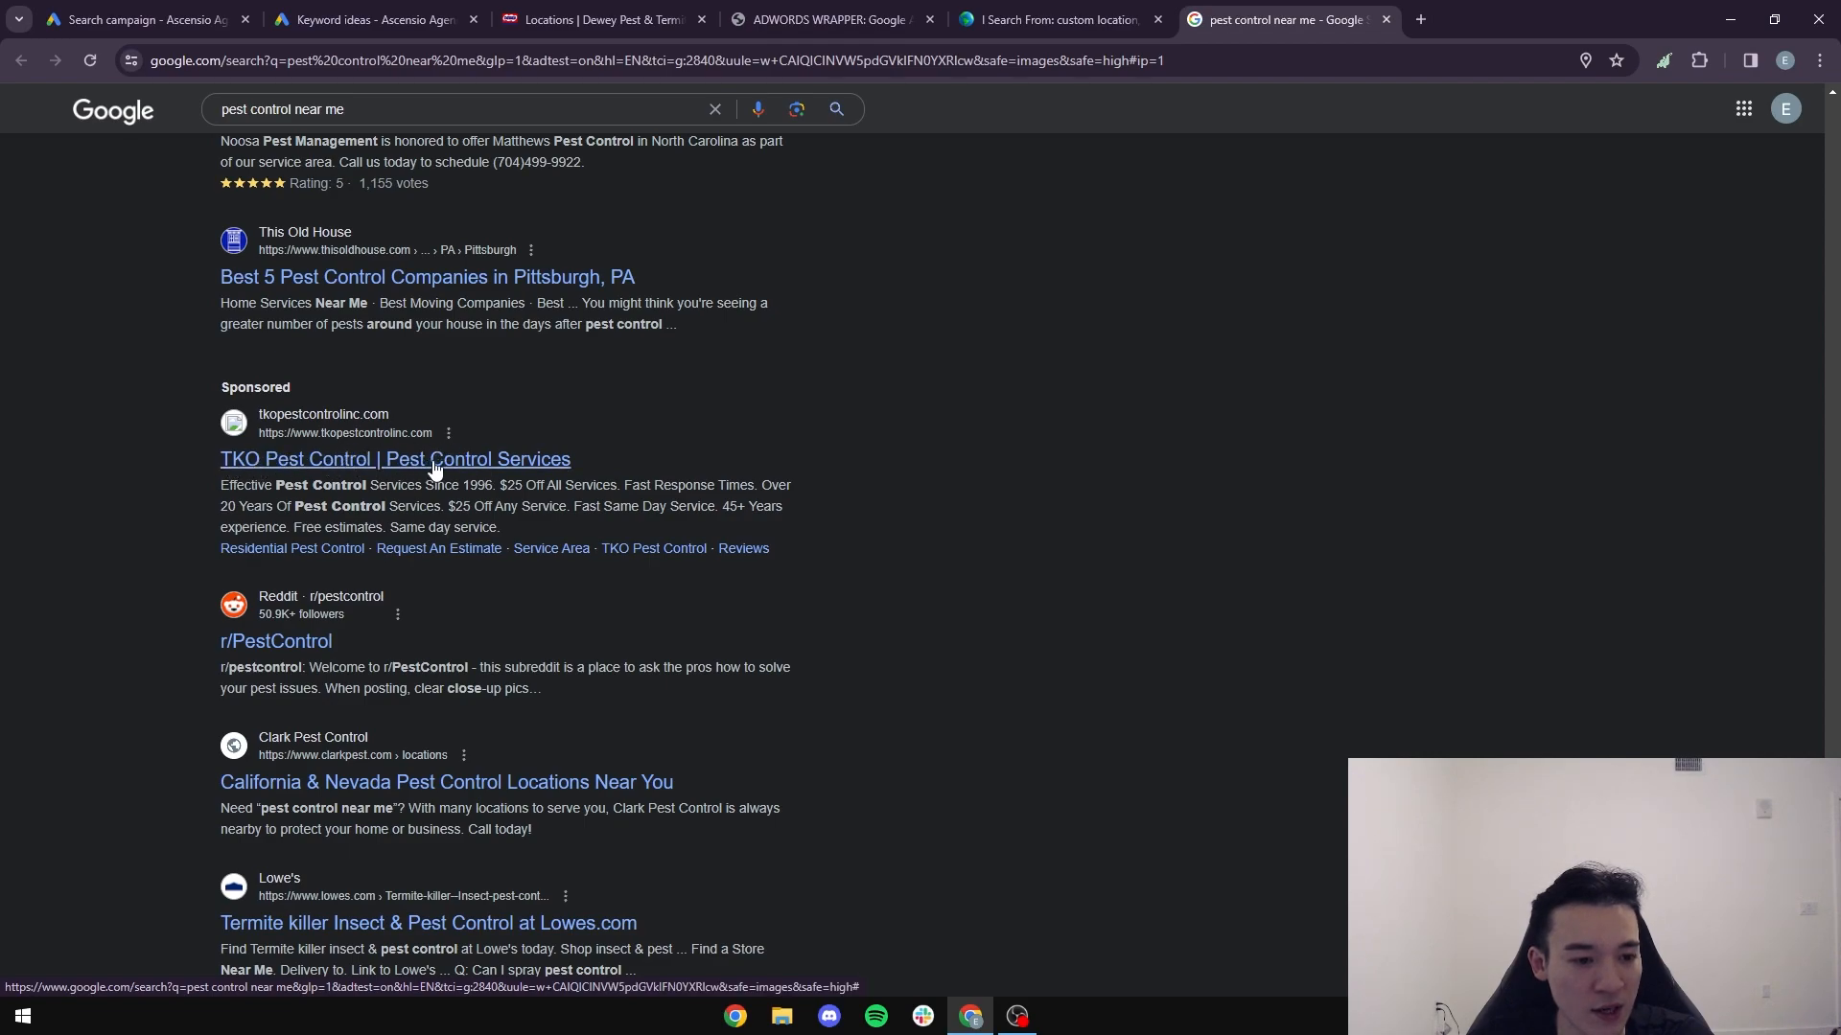
{"action": "scroll", "coordinate": [433, 467], "scroll_direction": "down", "scroll_amount": 13}
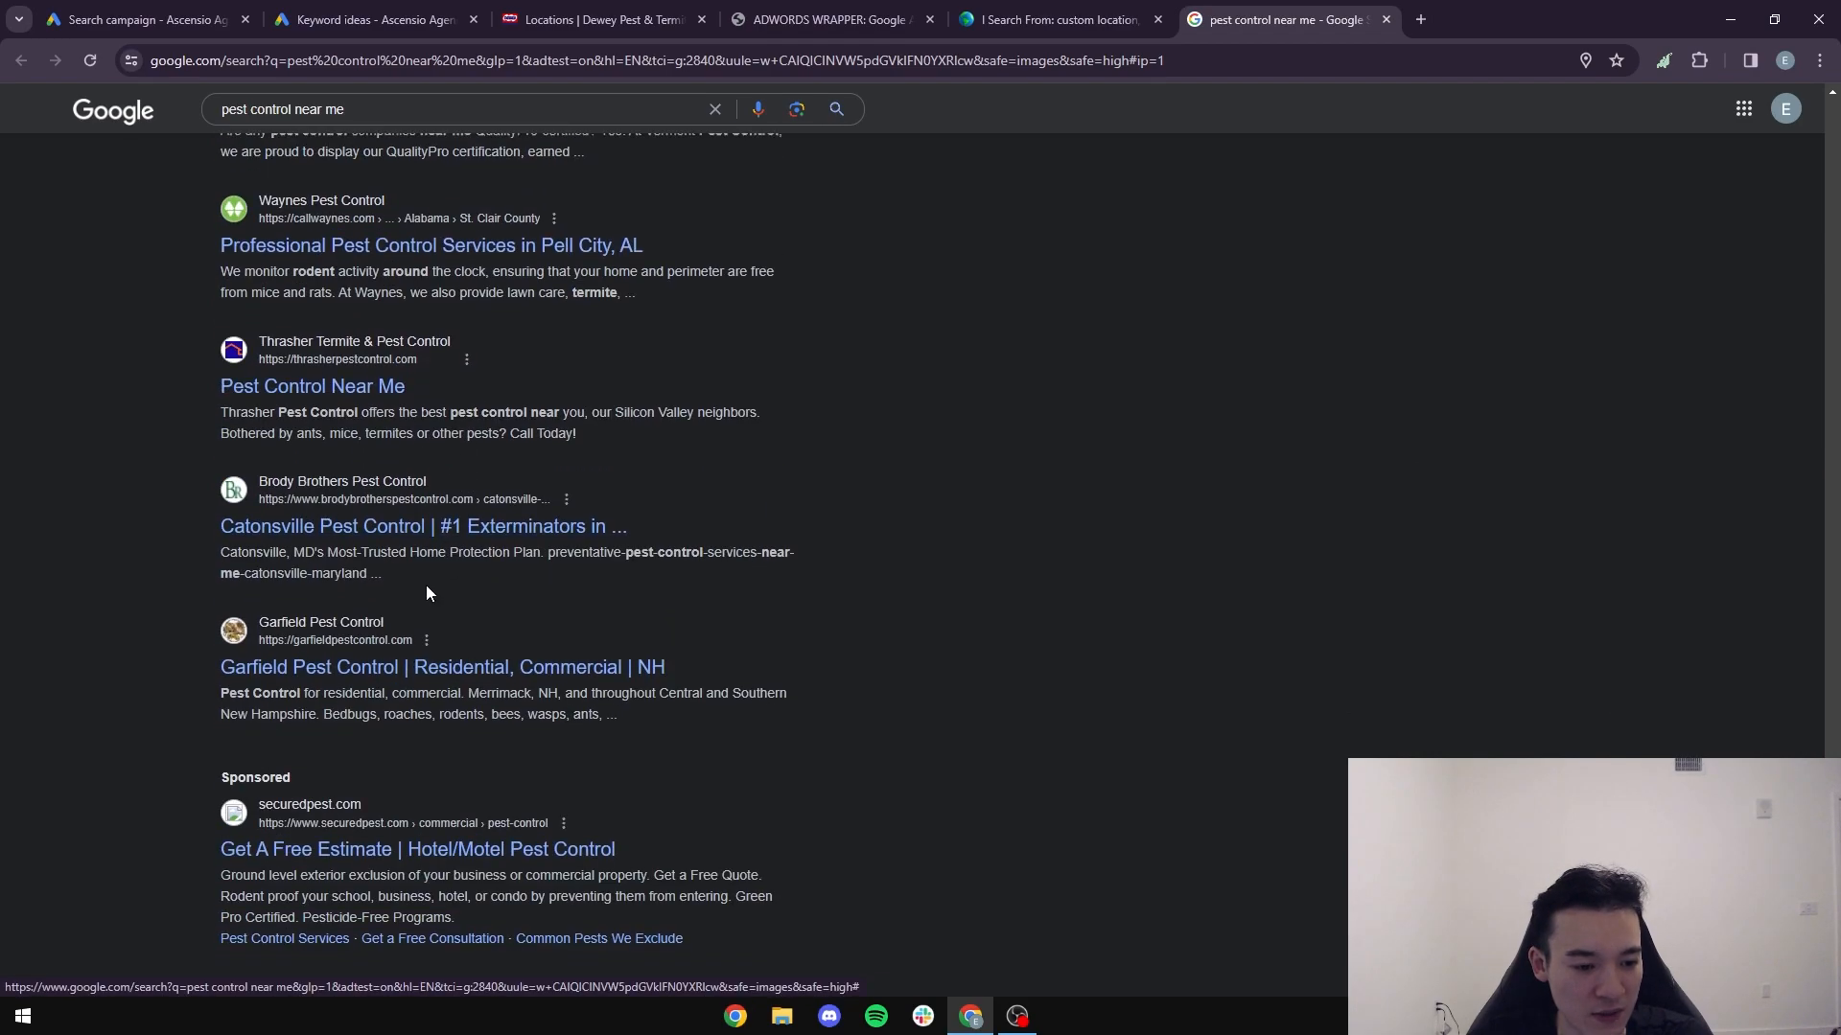
{"action": "scroll", "coordinate": [427, 592], "scroll_direction": "down", "scroll_amount": 2}
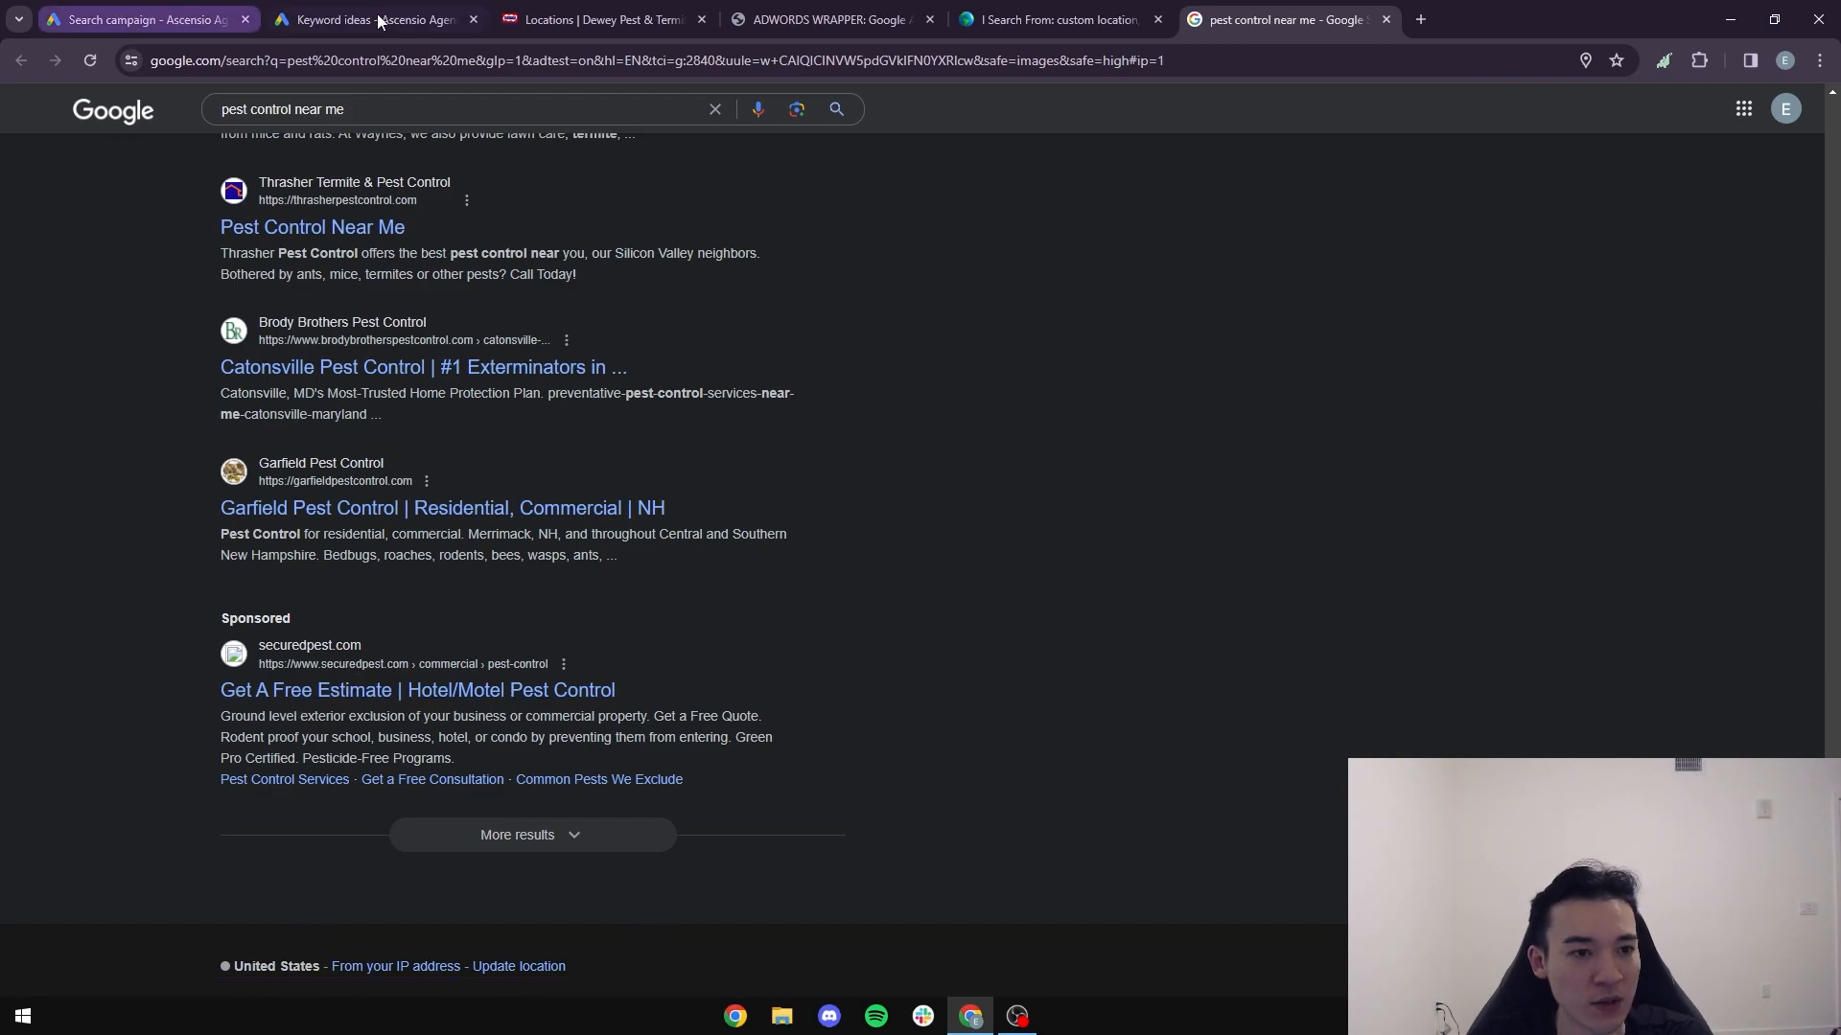
- Open the Pest Control Services page on the Dewey website and review the services offered
{"action": "left_click", "coordinate": [601, 21]}
{"action": "scroll", "coordinate": [964, 236], "scroll_direction": "up", "scroll_amount": 5}
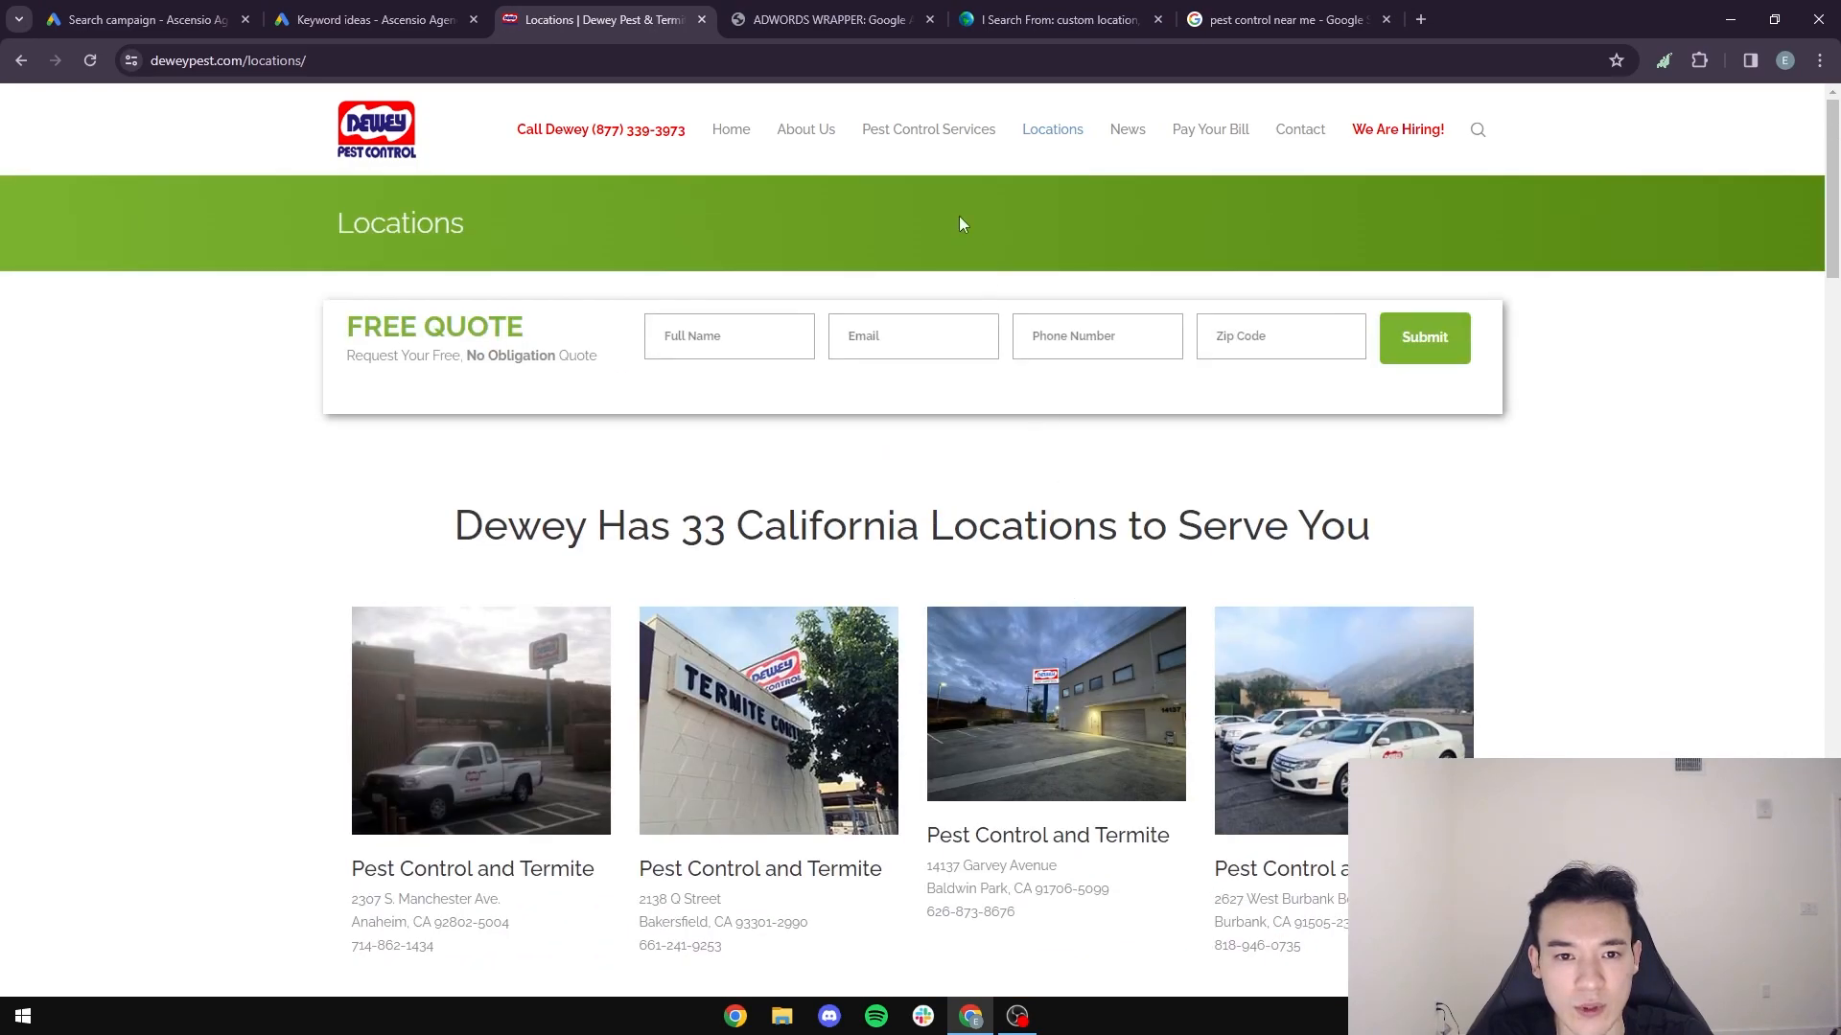
{"action": "left_click", "coordinate": [941, 134]}
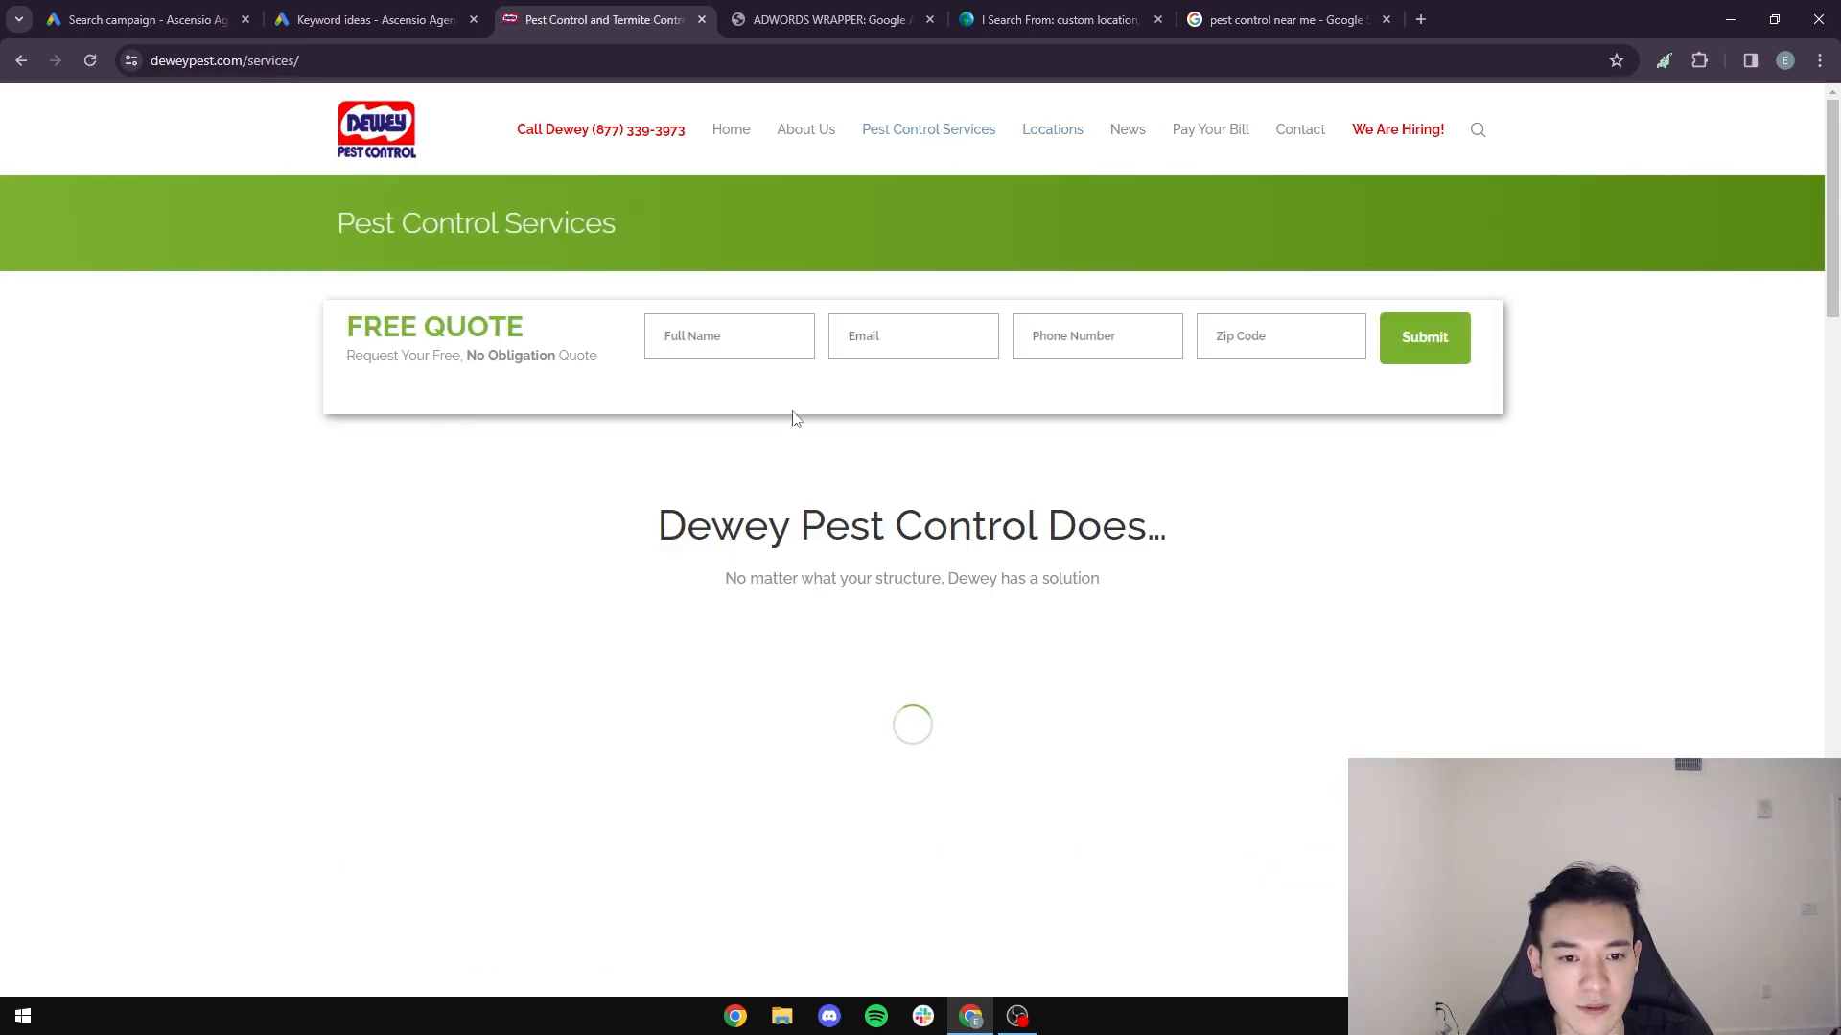
{"action": "scroll", "coordinate": [884, 571], "scroll_direction": "down", "scroll_amount": 3}
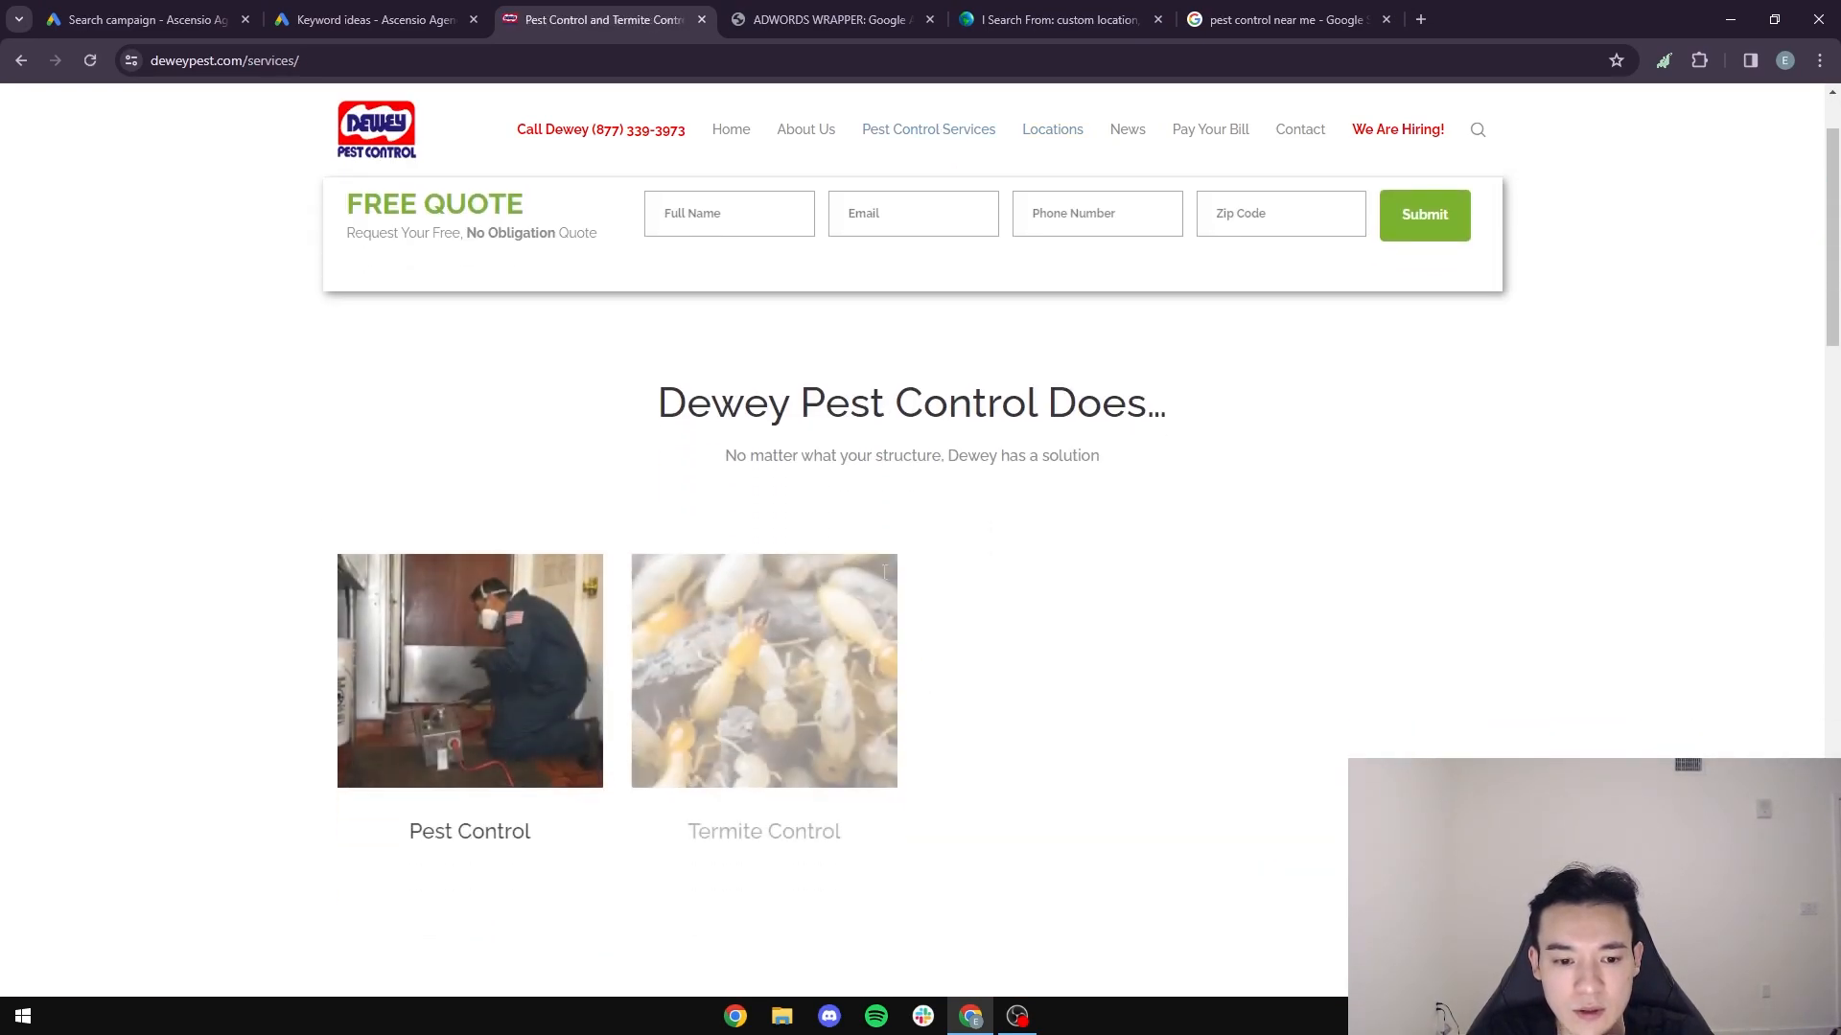
- In the Google Ads draft, replace the "Family Owned Since 1929" headline with "The Best Solution For Pest"
{"action": "left_click", "coordinate": [115, 12]}
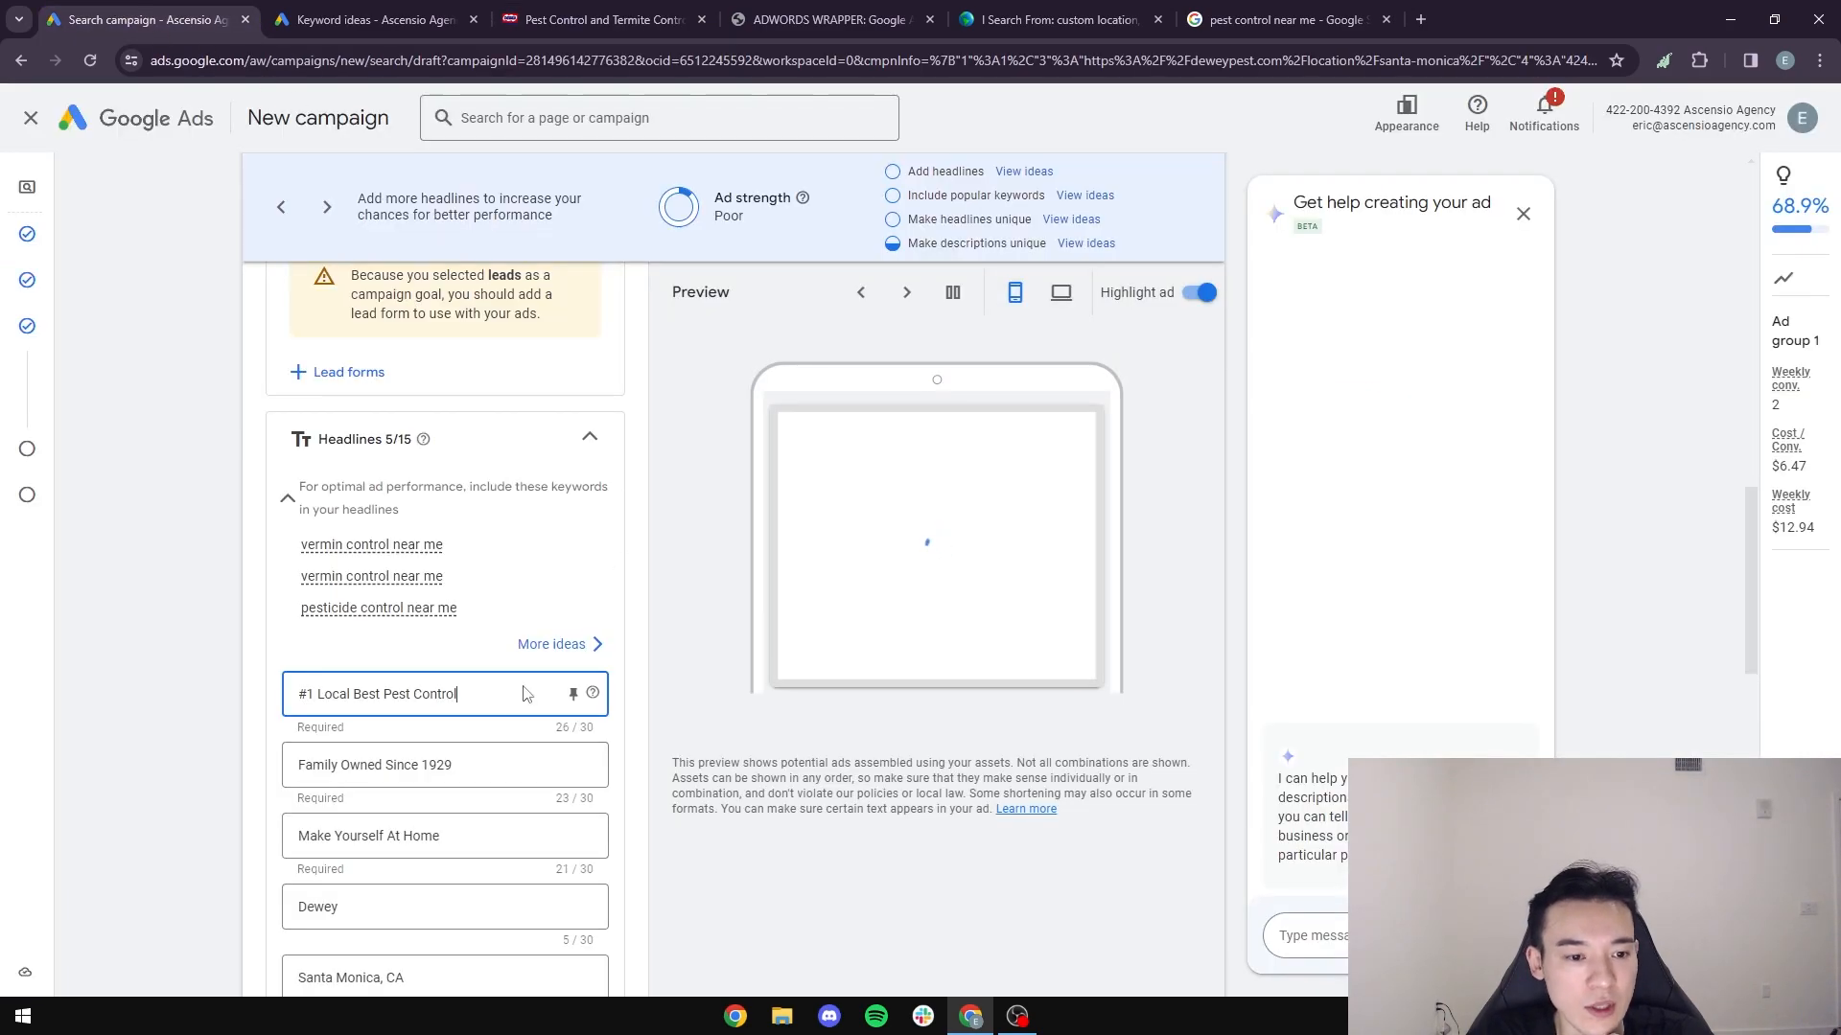
{"action": "triple_click", "coordinate": [419, 764]}
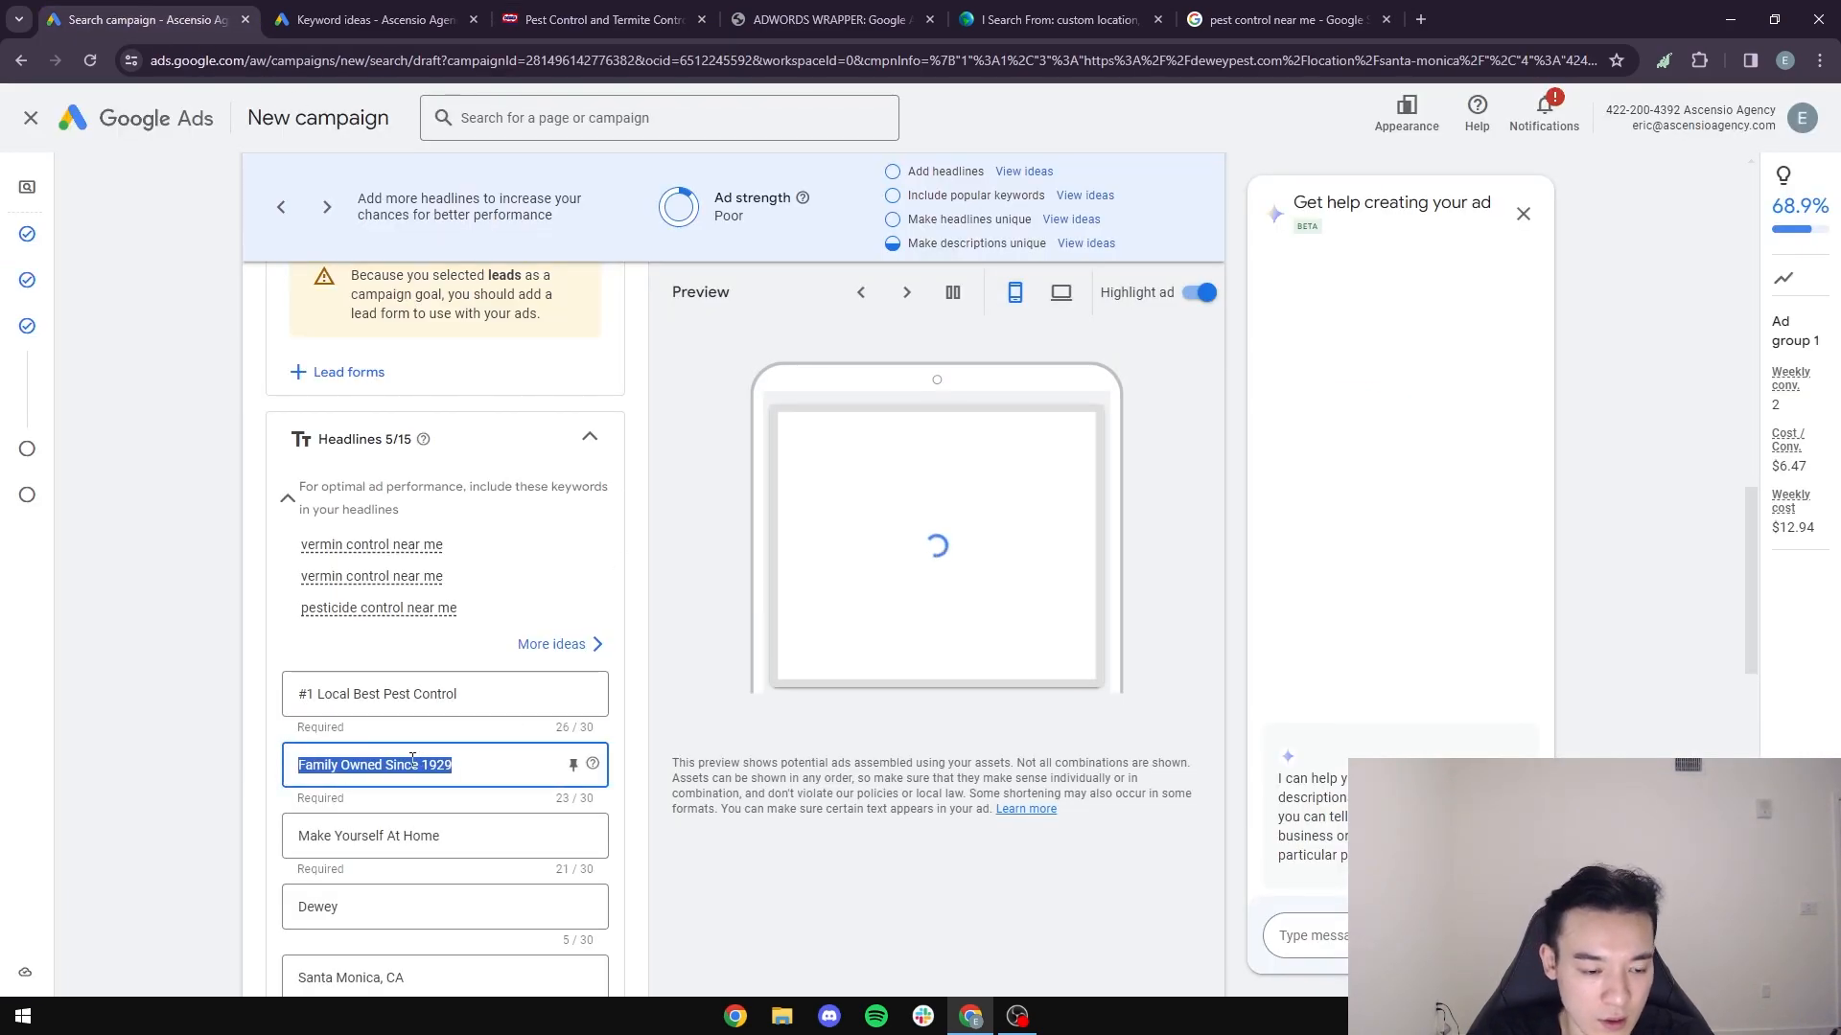
{"action": "type", "text": "#1 Sol"}
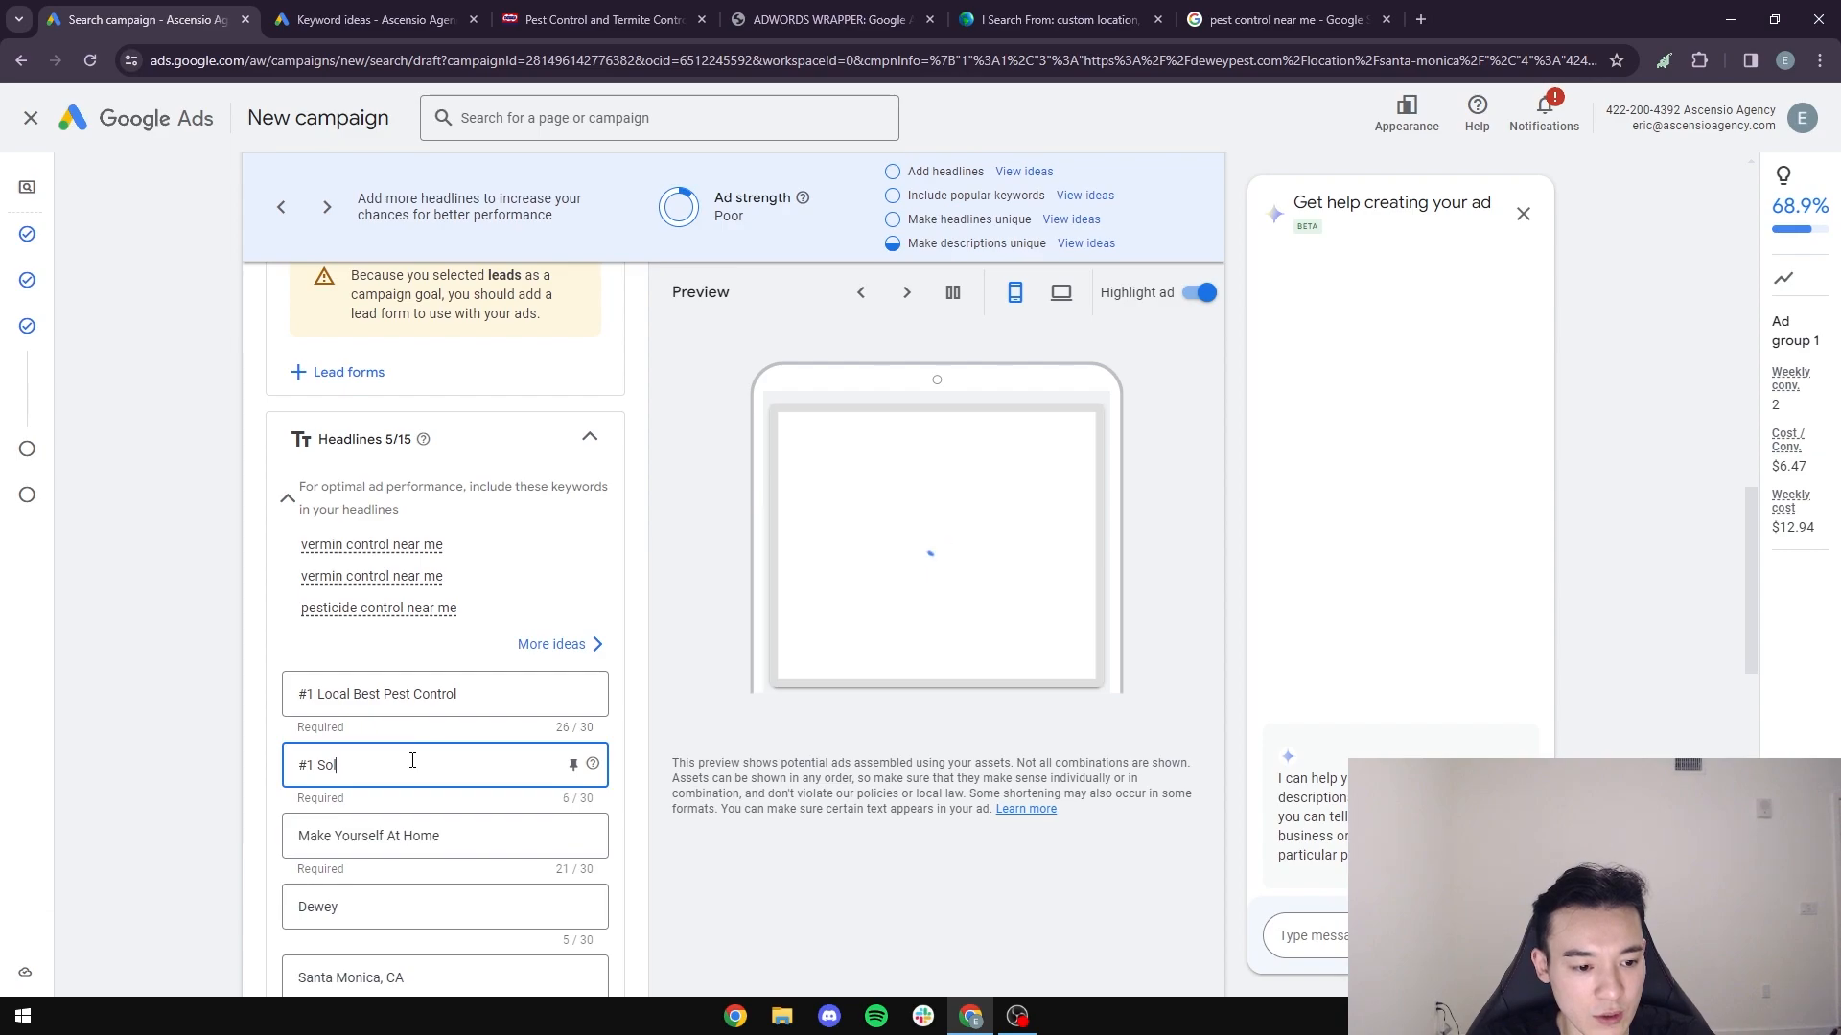
{"action": "type", "text": "pest Con"}
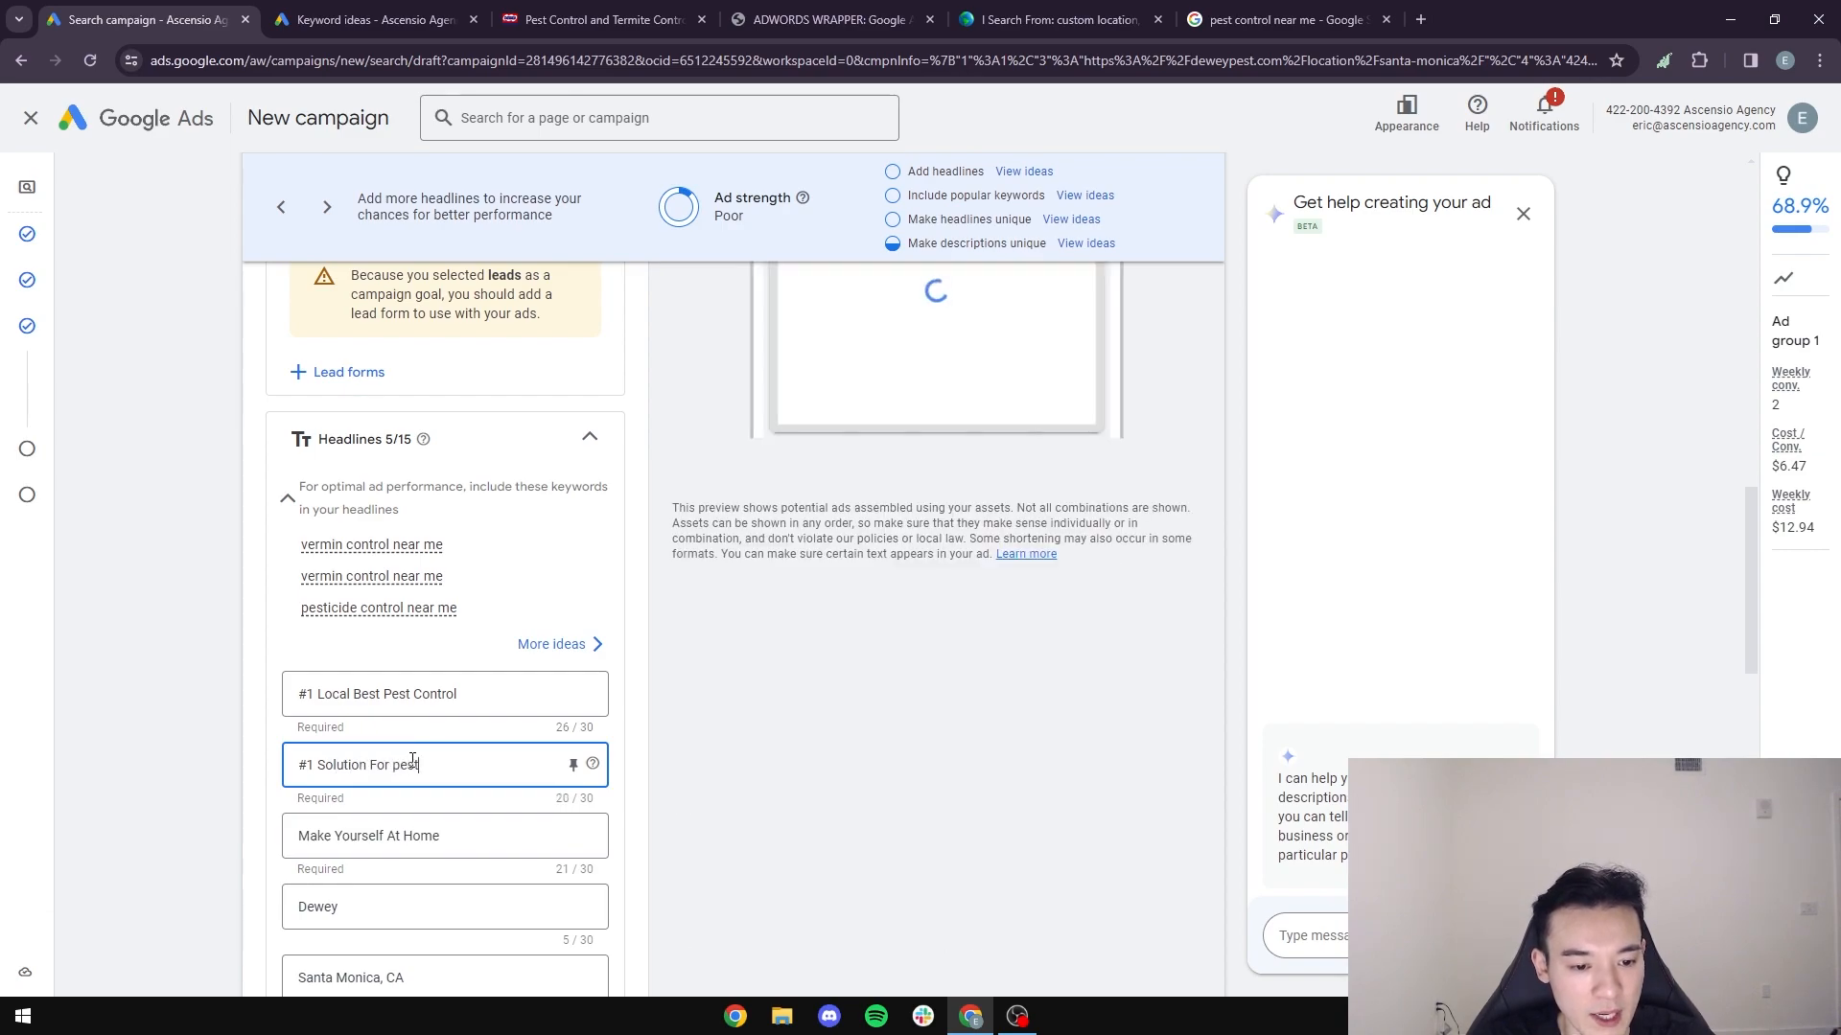
{"action": "key", "text": "BackSpace"}
{"action": "key", "text": "BackSpace"}
{"action": "key", "text": "BackSpace"}
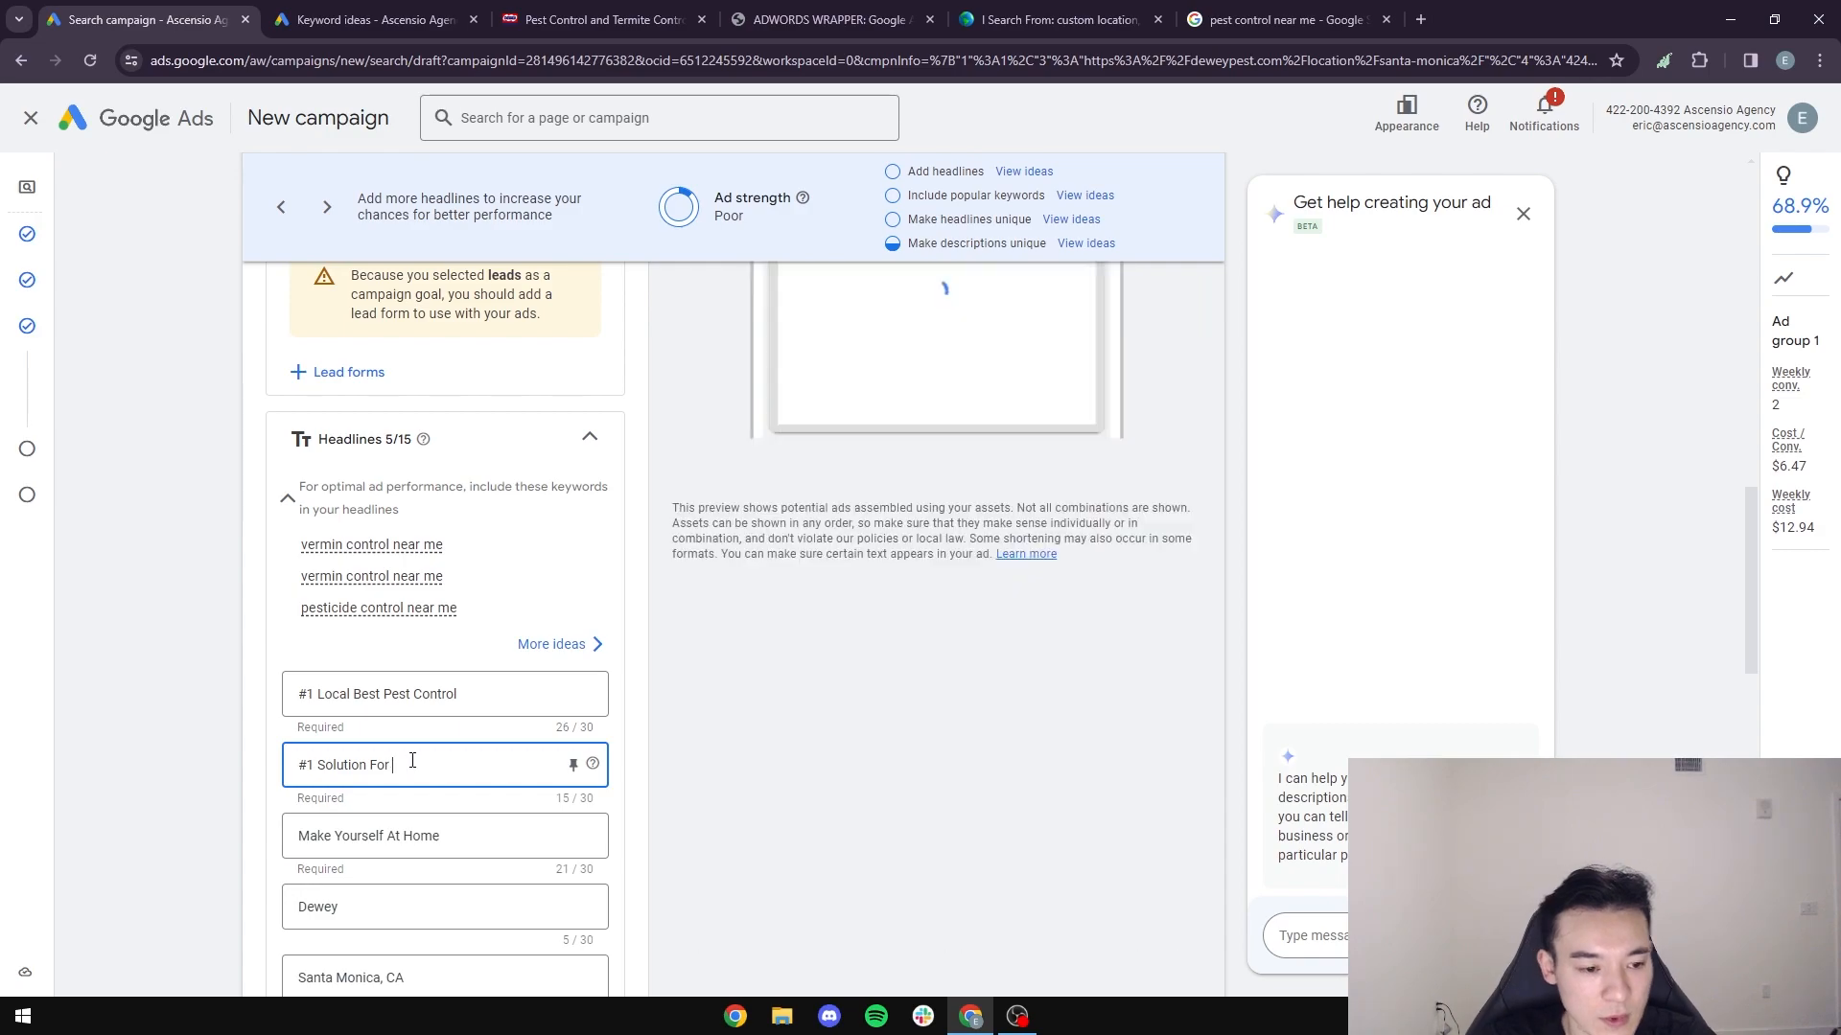
{"action": "left_click_drag", "start_coordinate": [317, 765], "coordinate": [293, 779]}
{"action": "key", "text": "BackSpace"}
{"action": "type", "text": "Tgh"}
{"action": "type", "text": " Best"}
{"action": "left_click", "coordinate": [460, 765]}
{"action": "type", "text": "Pest C"}
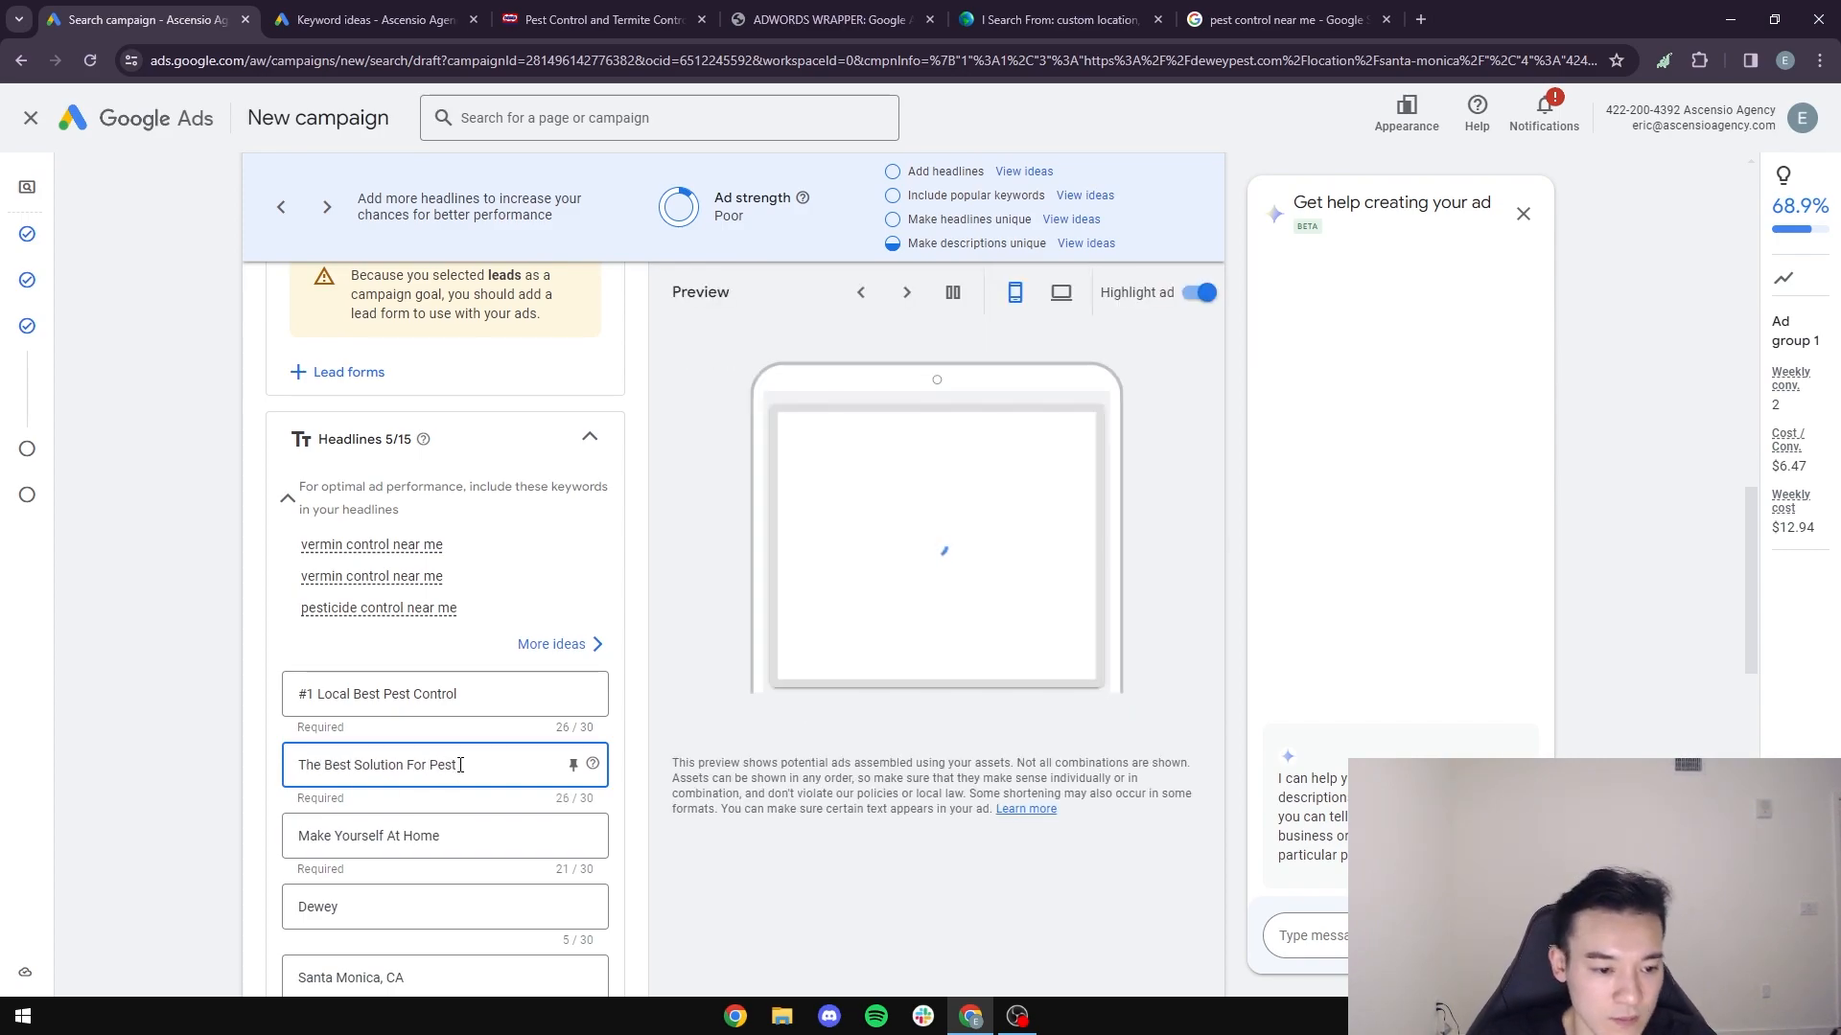
- Drop "The" from the second headline and reword it to "Best Solution For Termites"
{"action": "left_click", "coordinate": [323, 765]}
{"action": "double_click", "coordinate": [305, 764]}
{"action": "key", "text": "BackSpace"}
{"action": "type", "text": "on"}
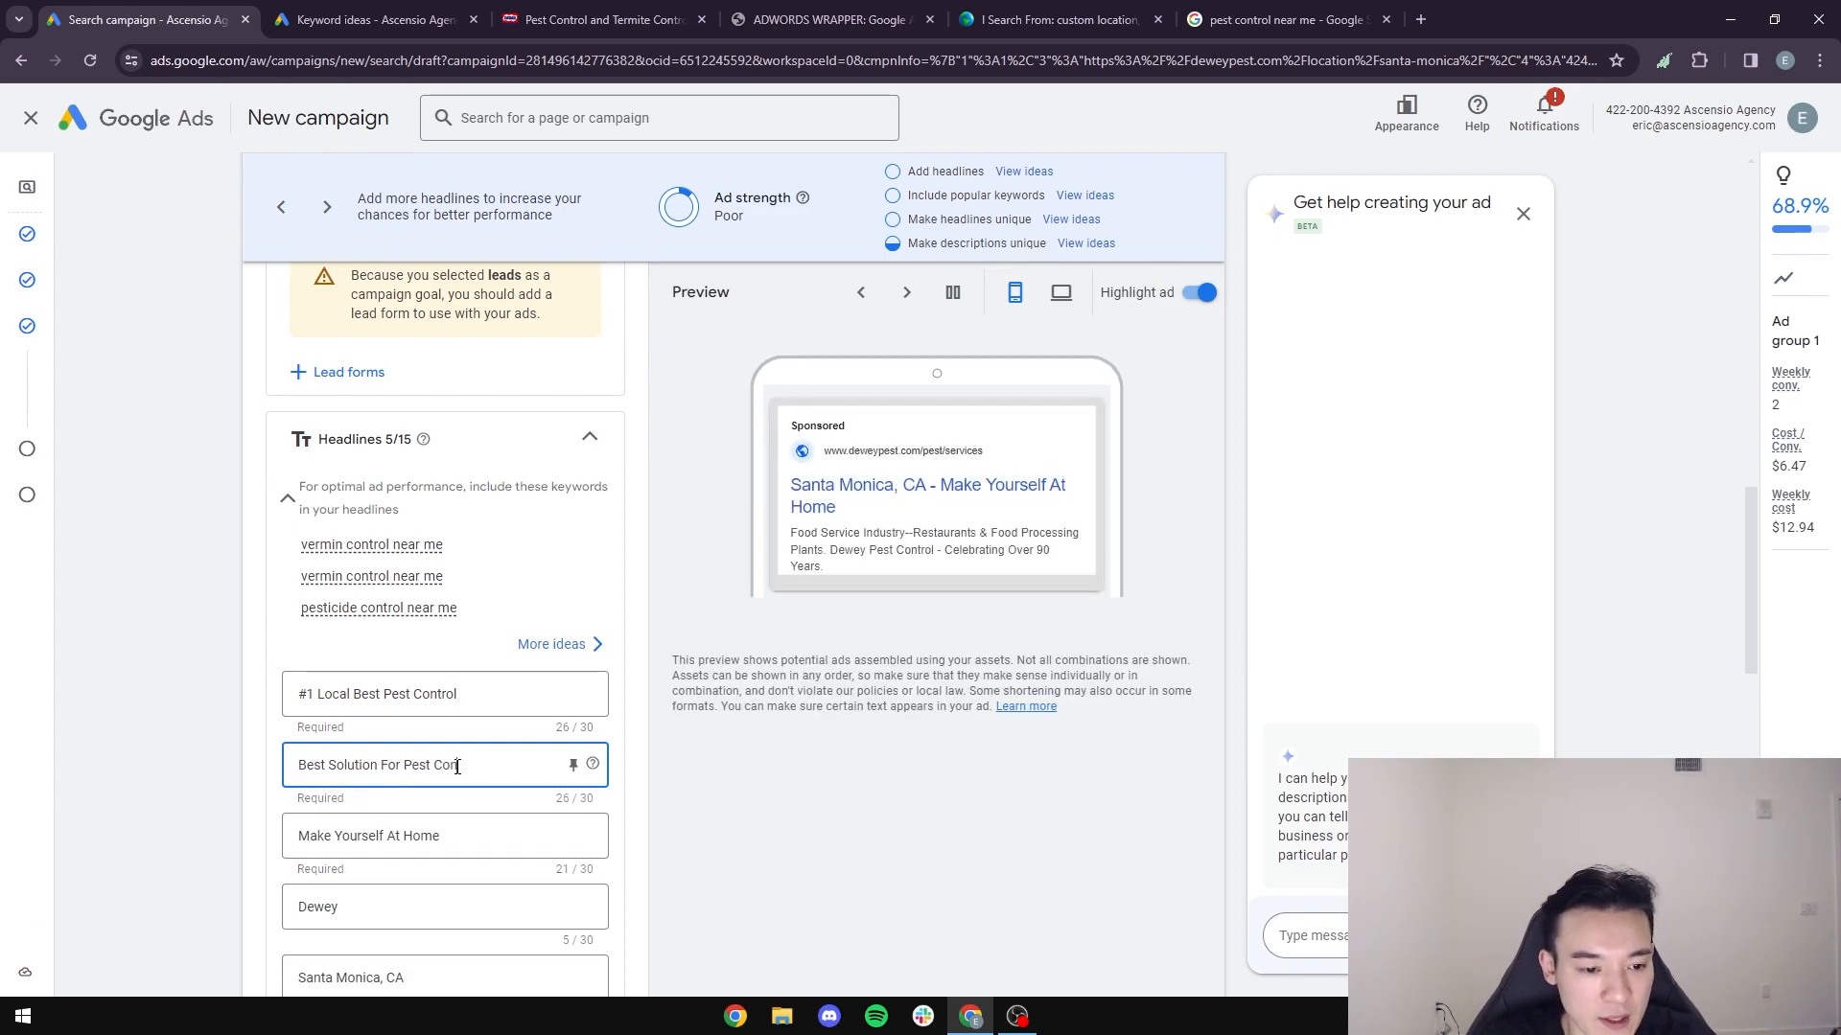
{"action": "type", "text": "trol"}
{"action": "left_click_drag", "start_coordinate": [479, 765], "coordinate": [406, 767]}
{"action": "type", "text": "Termites"}
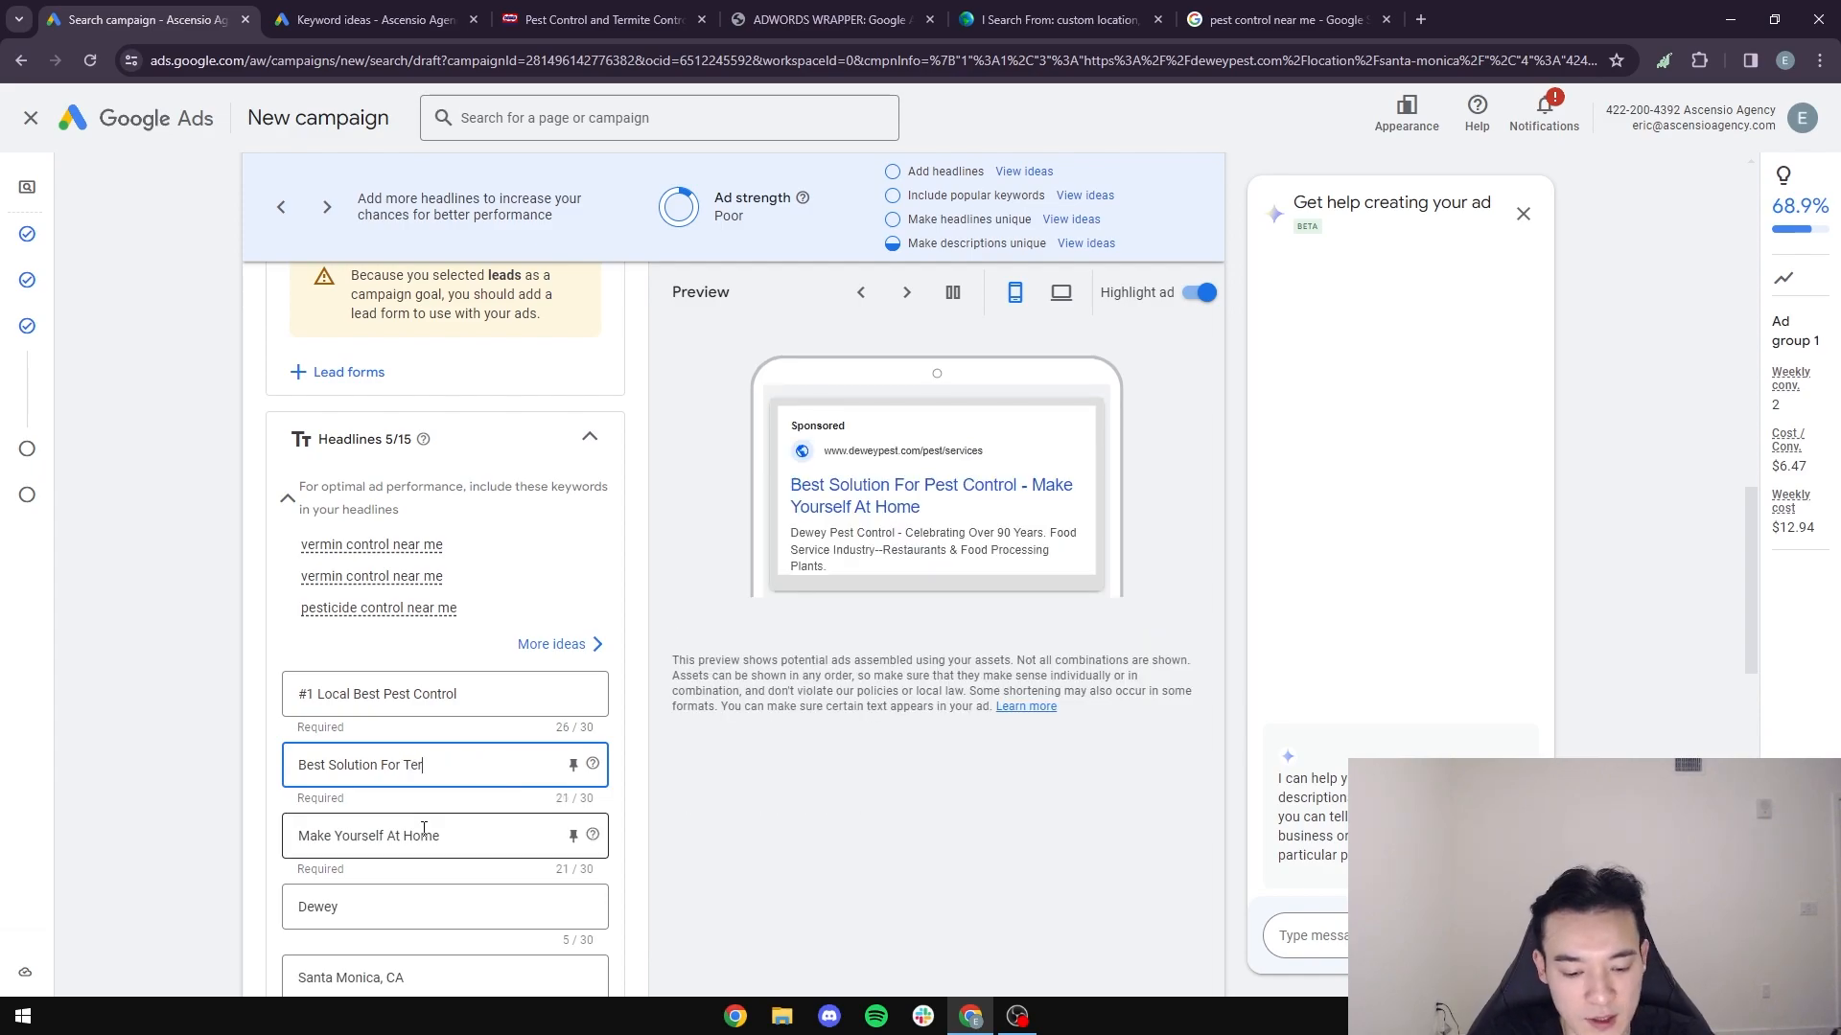
- Load more "pest control near me" results and look for additional sponsored competitor listings
{"action": "left_click", "coordinate": [1060, 19]}
{"action": "left_click", "coordinate": [1252, 52]}
{"action": "left_click", "coordinate": [1263, 19]}
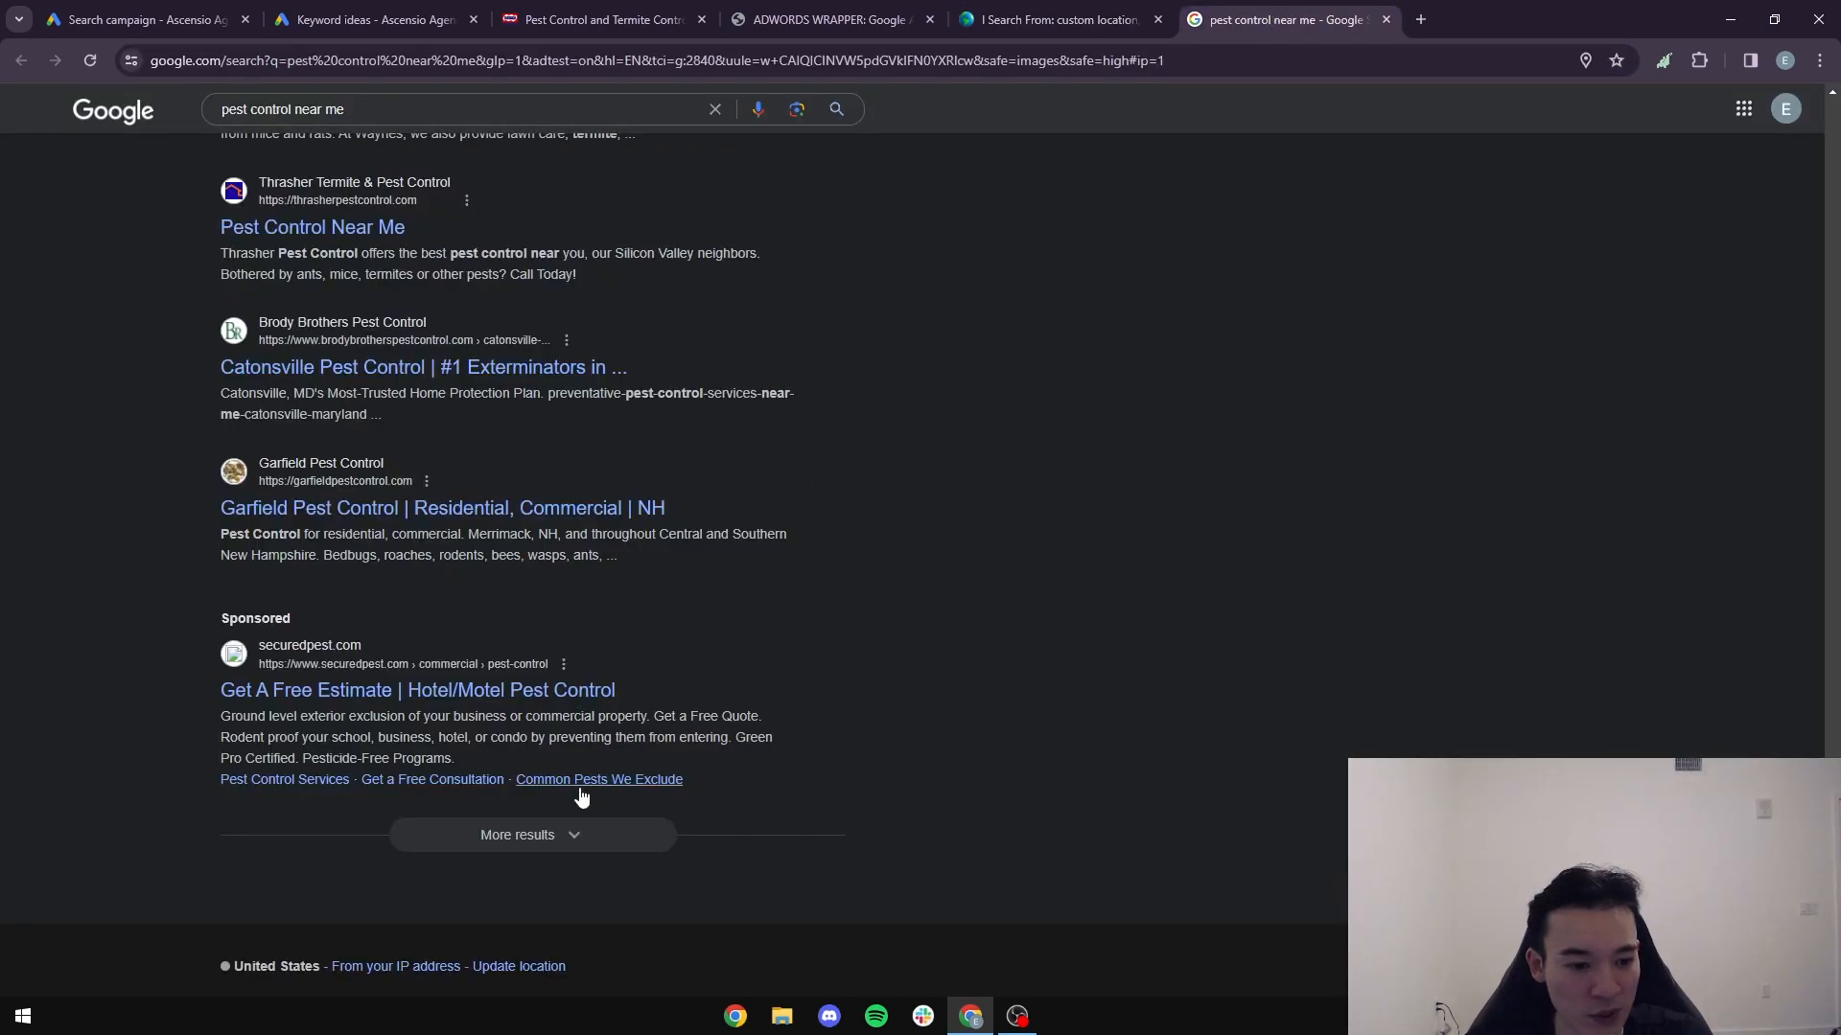
{"action": "left_click", "coordinate": [519, 836]}
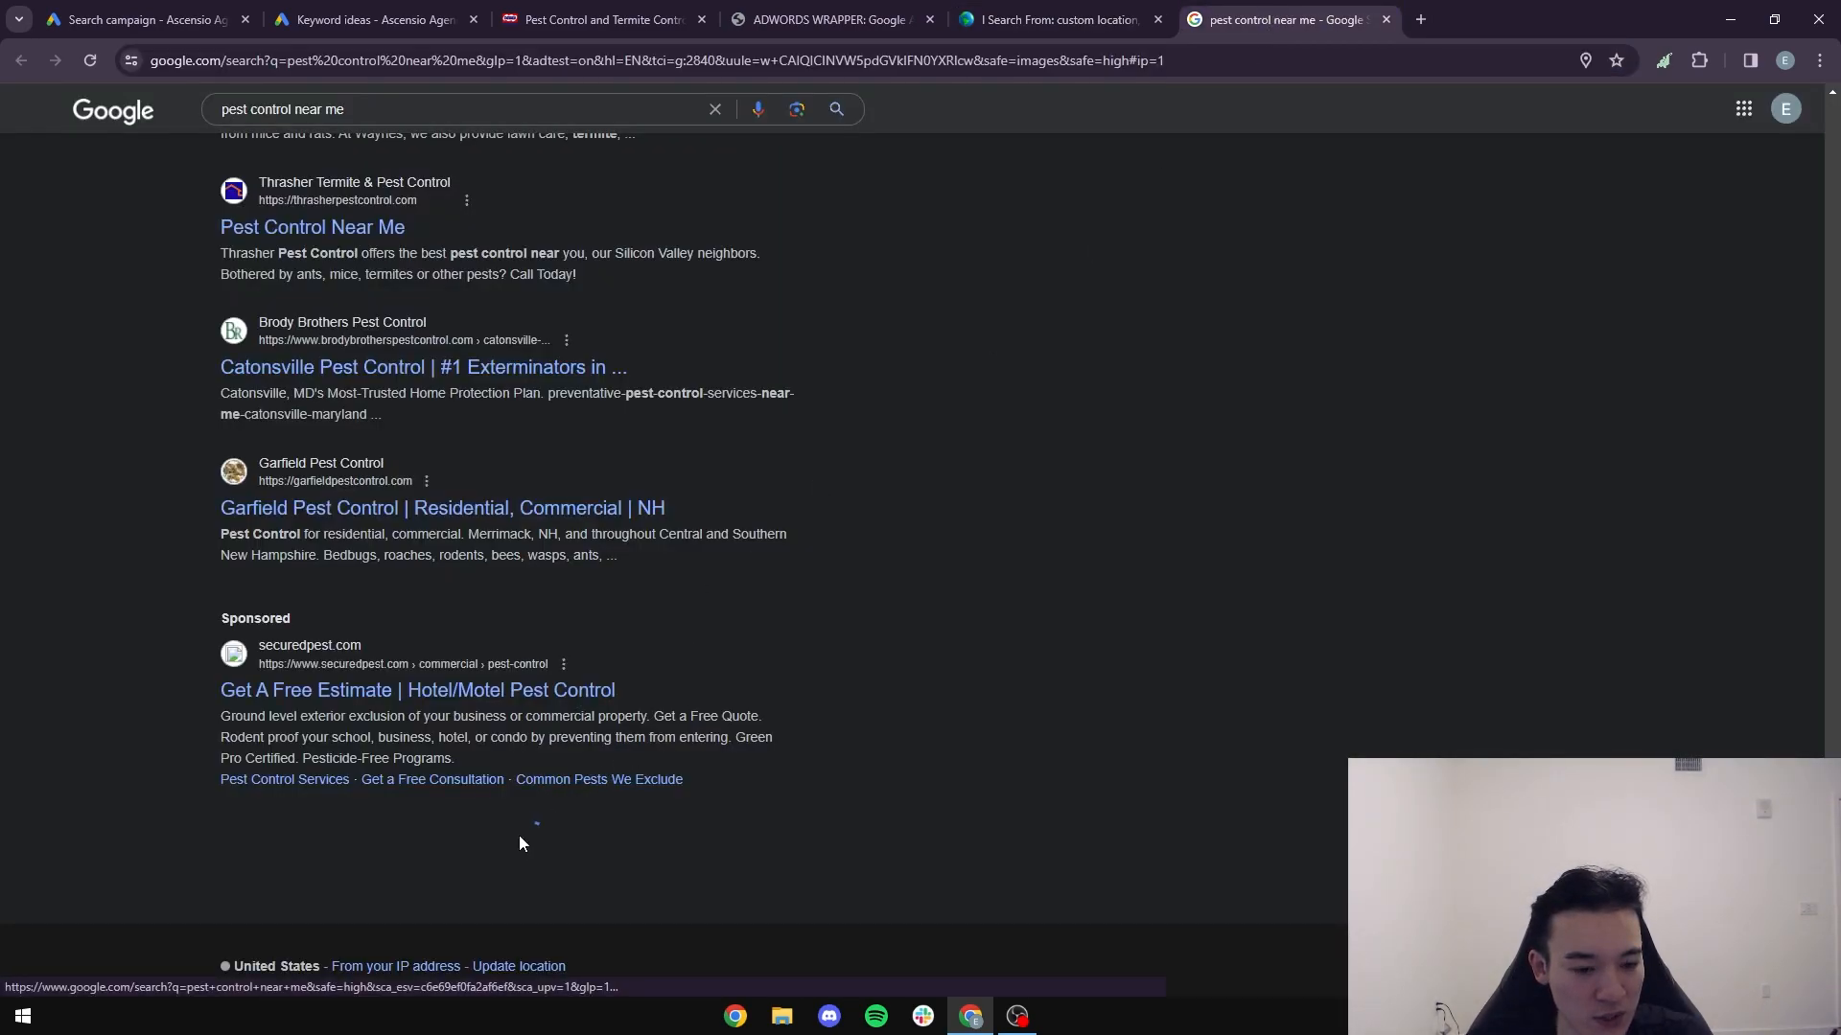
{"action": "scroll", "coordinate": [520, 608], "scroll_direction": "down", "scroll_amount": 8}
{"action": "scroll", "coordinate": [534, 590], "scroll_direction": "down", "scroll_amount": 10}
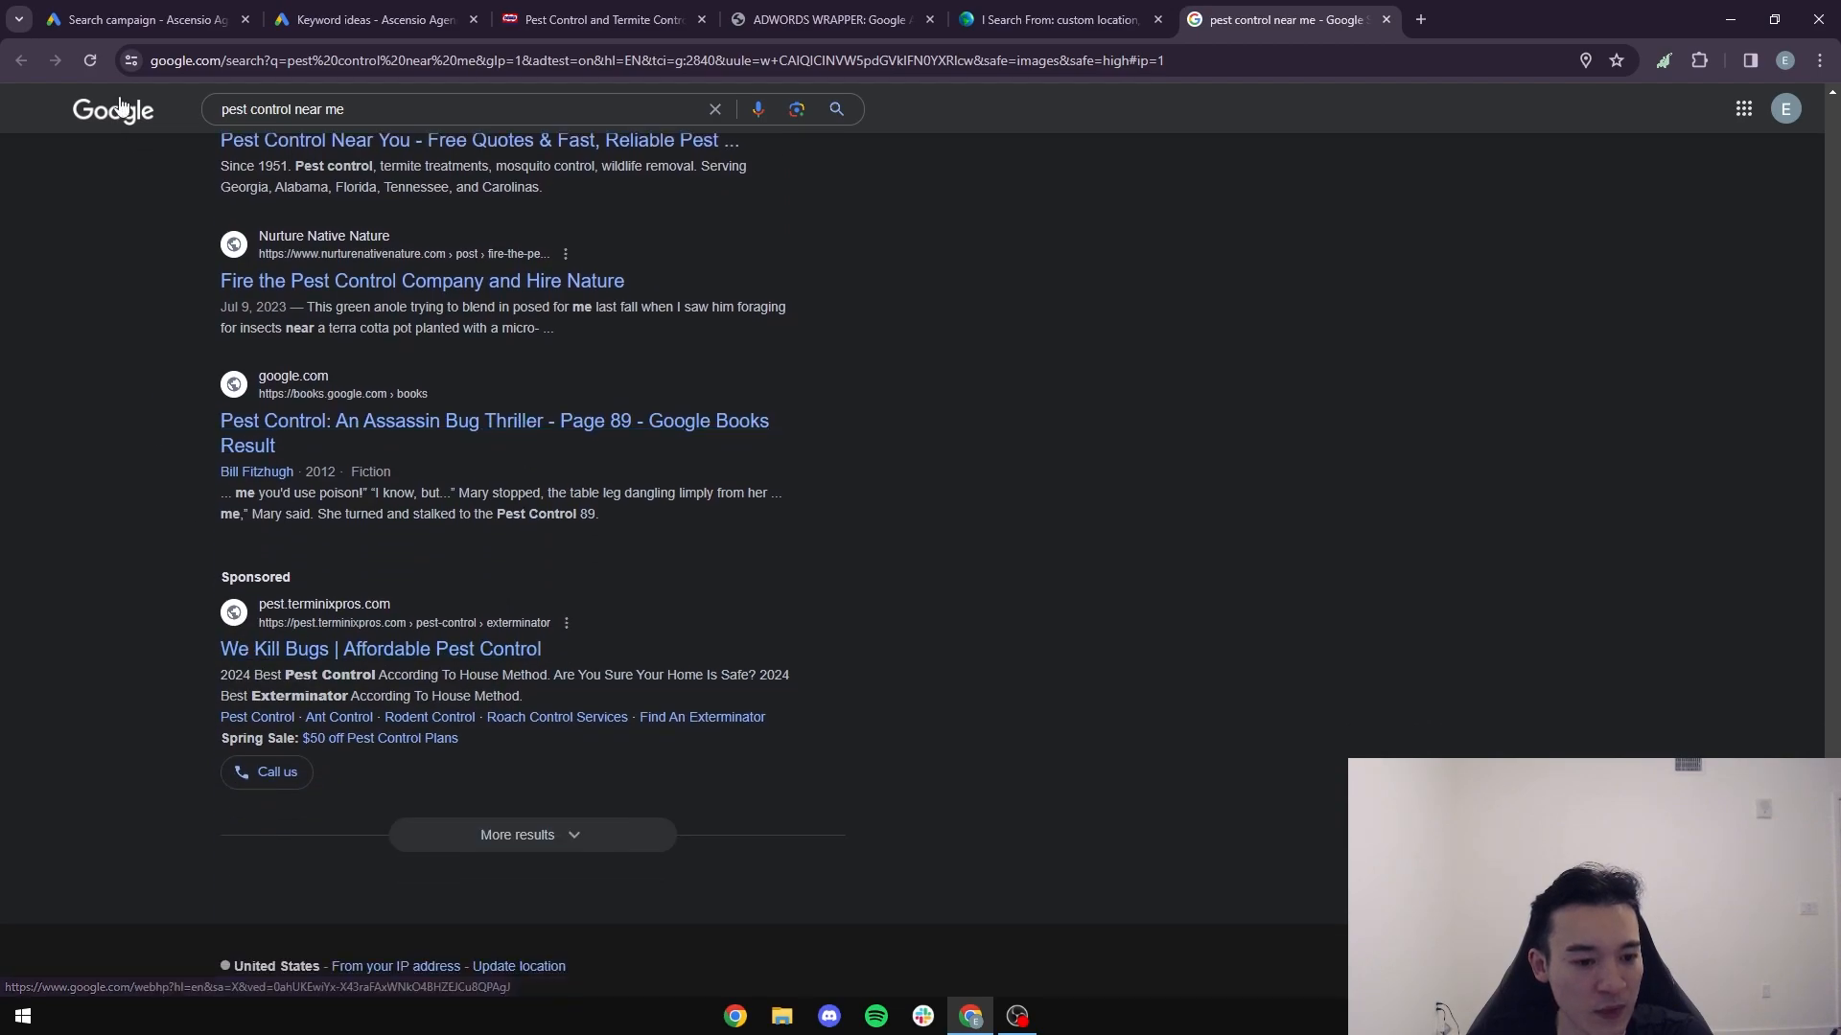
- Back in the Google Ads draft, replace the "Make Yourself At Home" headline with "Affordable Pest Control"
{"action": "left_click", "coordinate": [96, 19]}
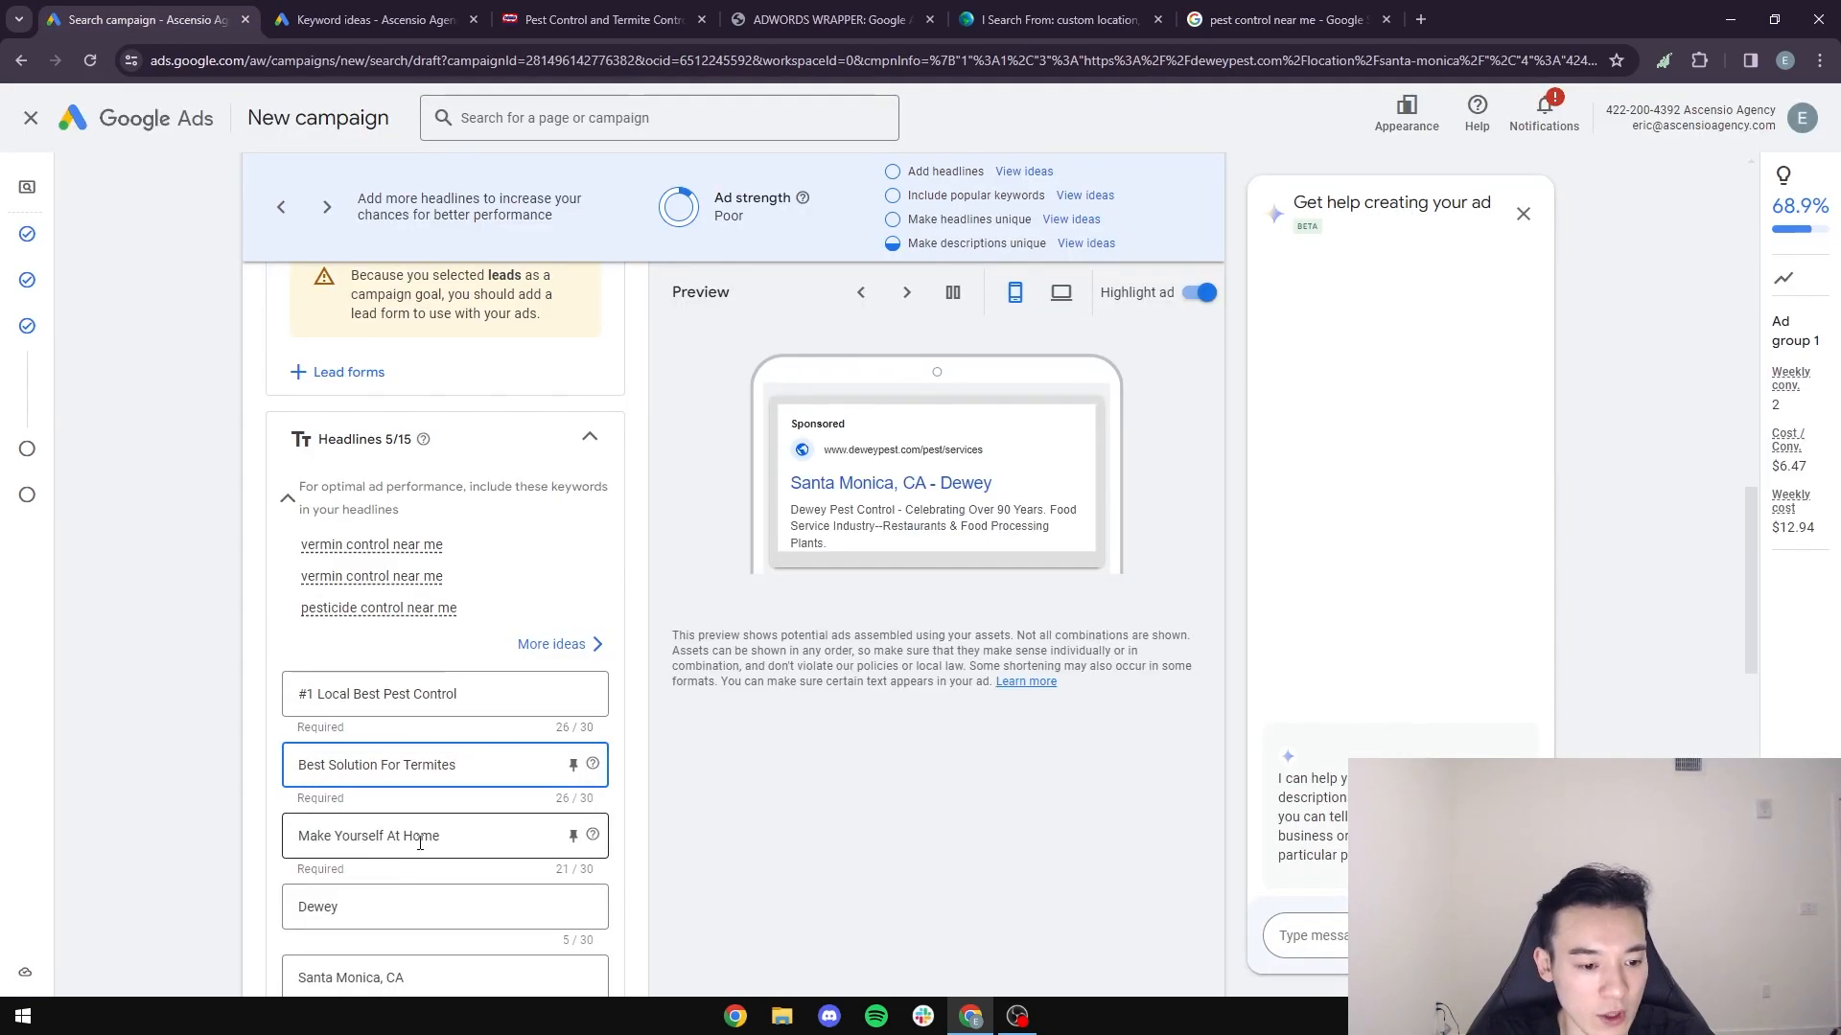
{"action": "key", "text": "Tab"}
{"action": "type", "text": "Affordabl"}
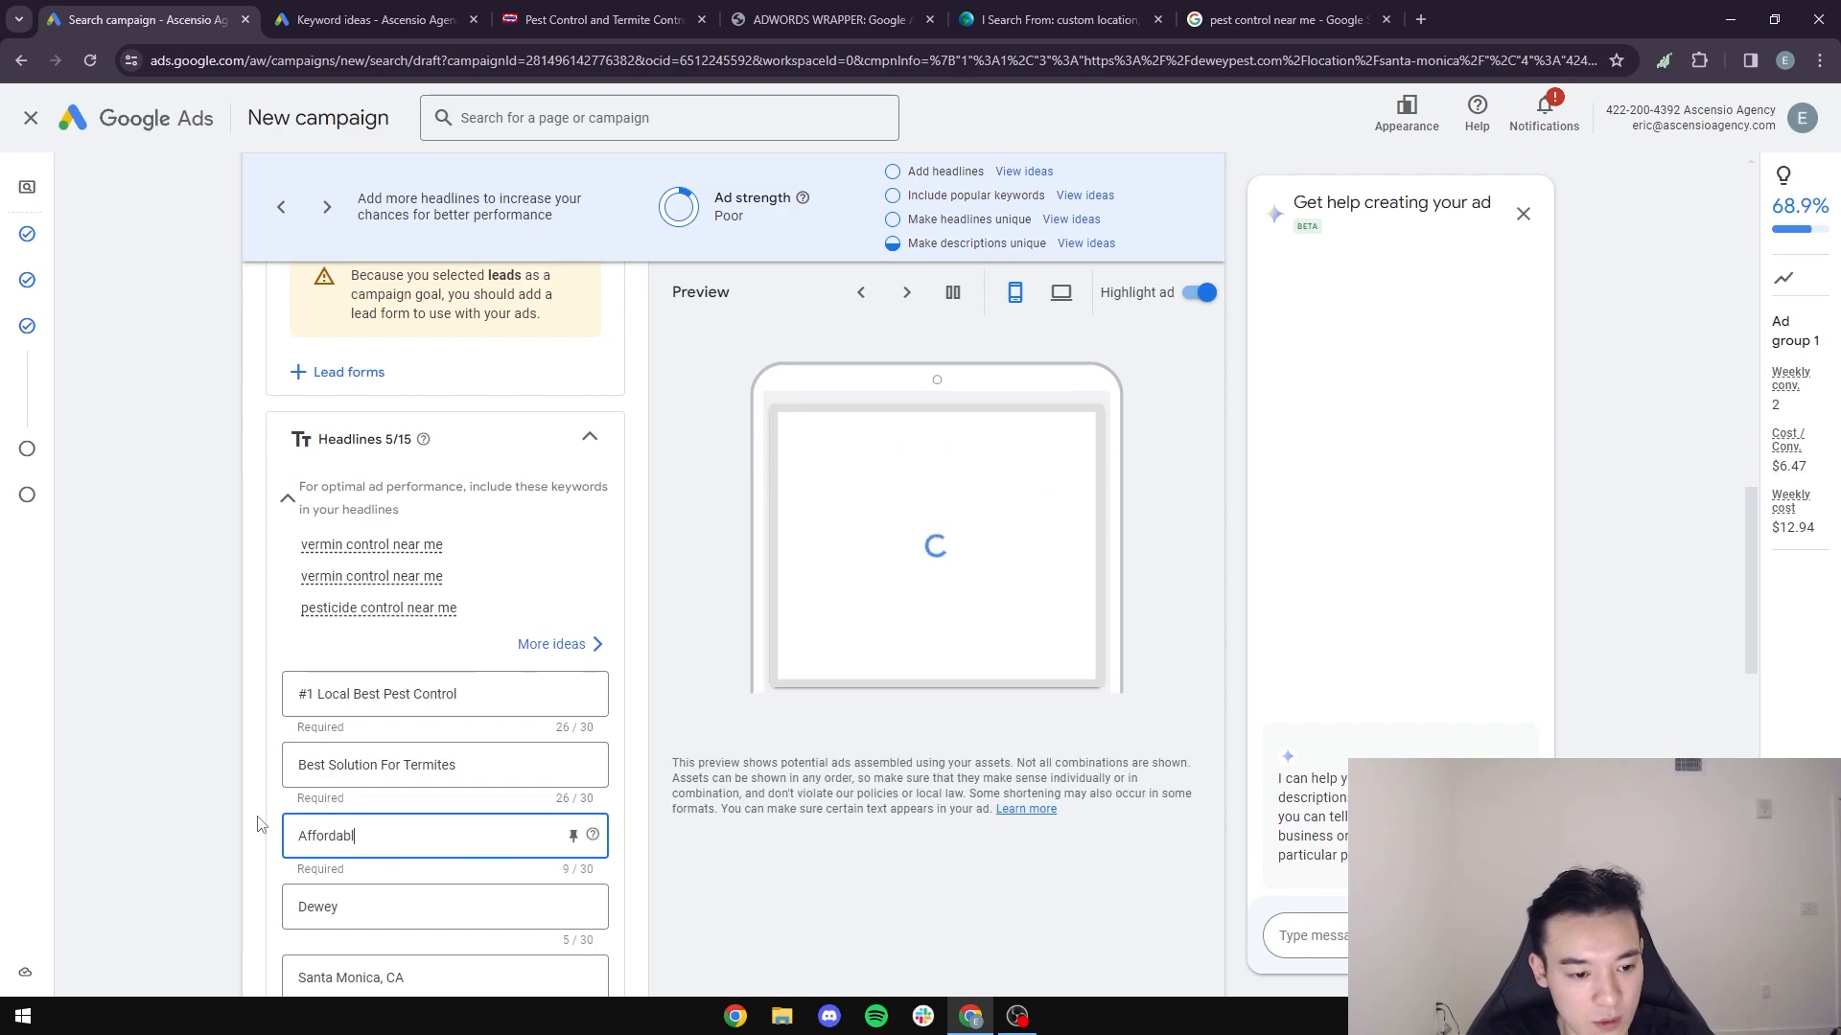
{"action": "type", "text": "e Pest Control"}
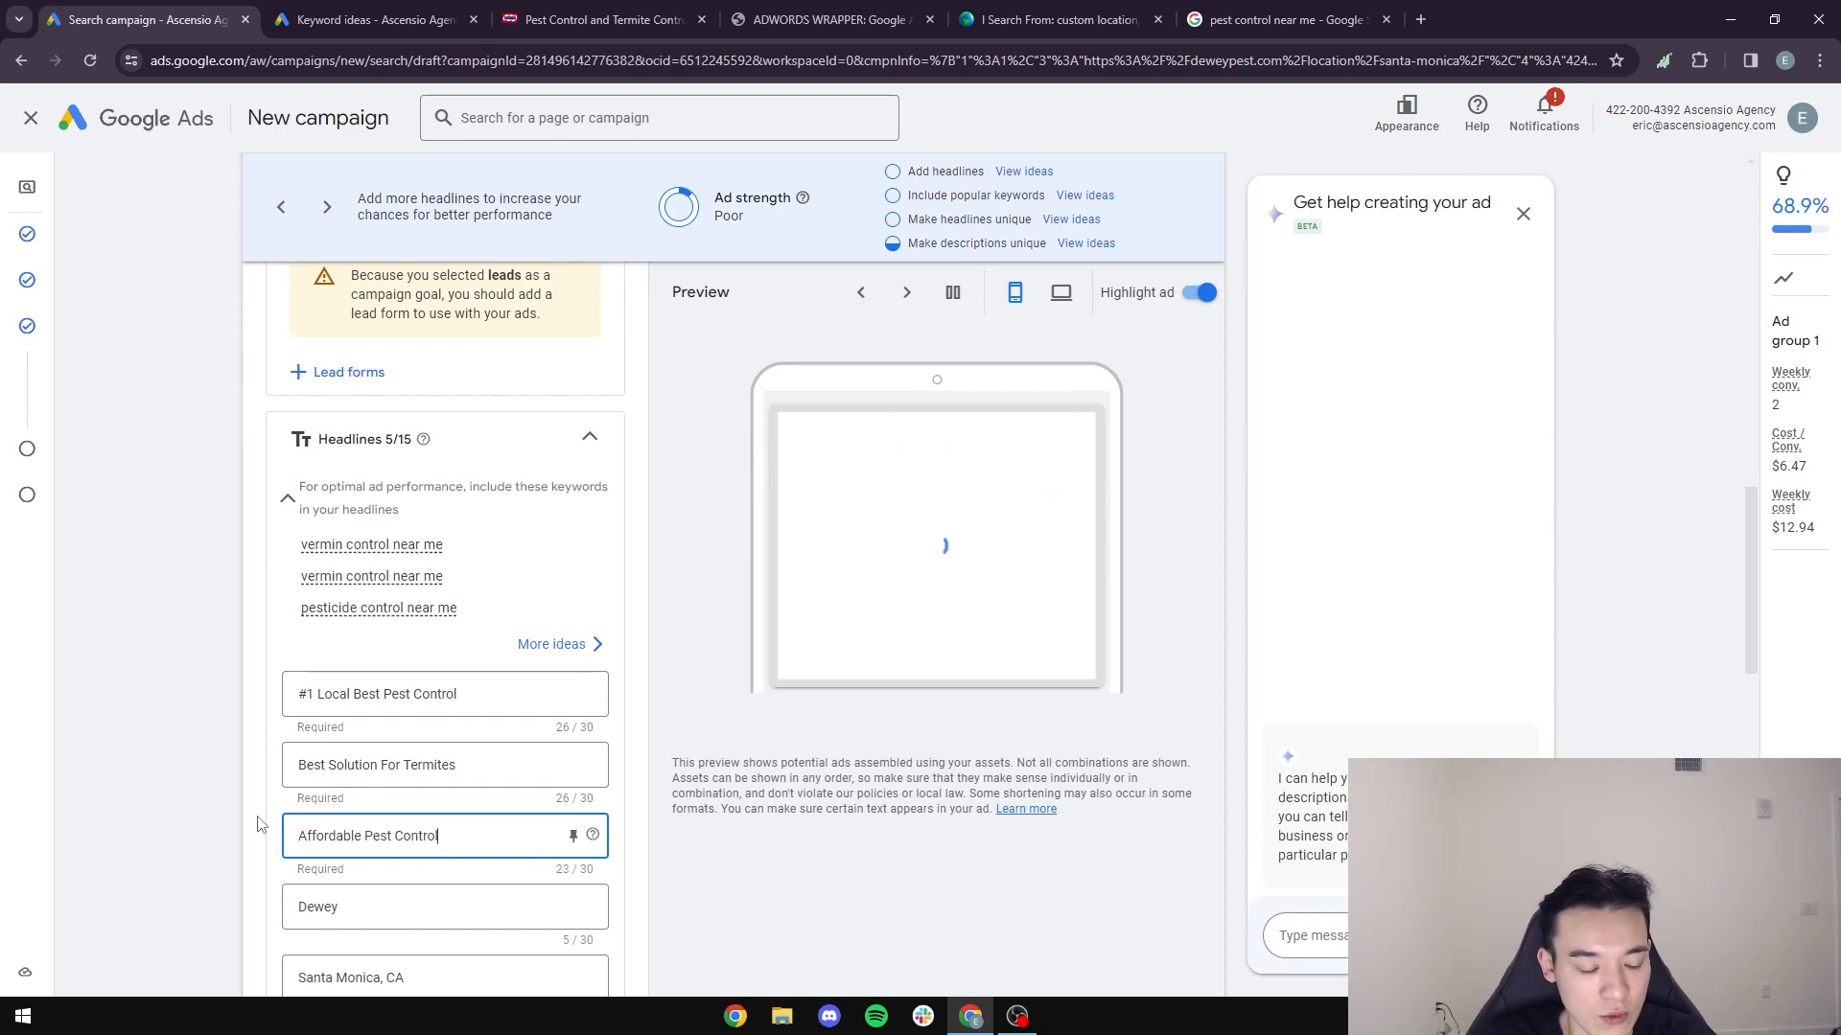
- Replace the "Dewey" headline with "We Kill Bugs In Santa Monica"
{"action": "scroll", "coordinate": [335, 806], "scroll_direction": "down", "scroll_amount": 2}
{"action": "double_click", "coordinate": [354, 715]}
{"action": "type", "text": "n"}
{"action": "key", "text": "BackSpace"}
{"action": "type", "text": "P"}
{"action": "key", "text": "BackSpace"}
{"action": "type", "text": "Pestr"}
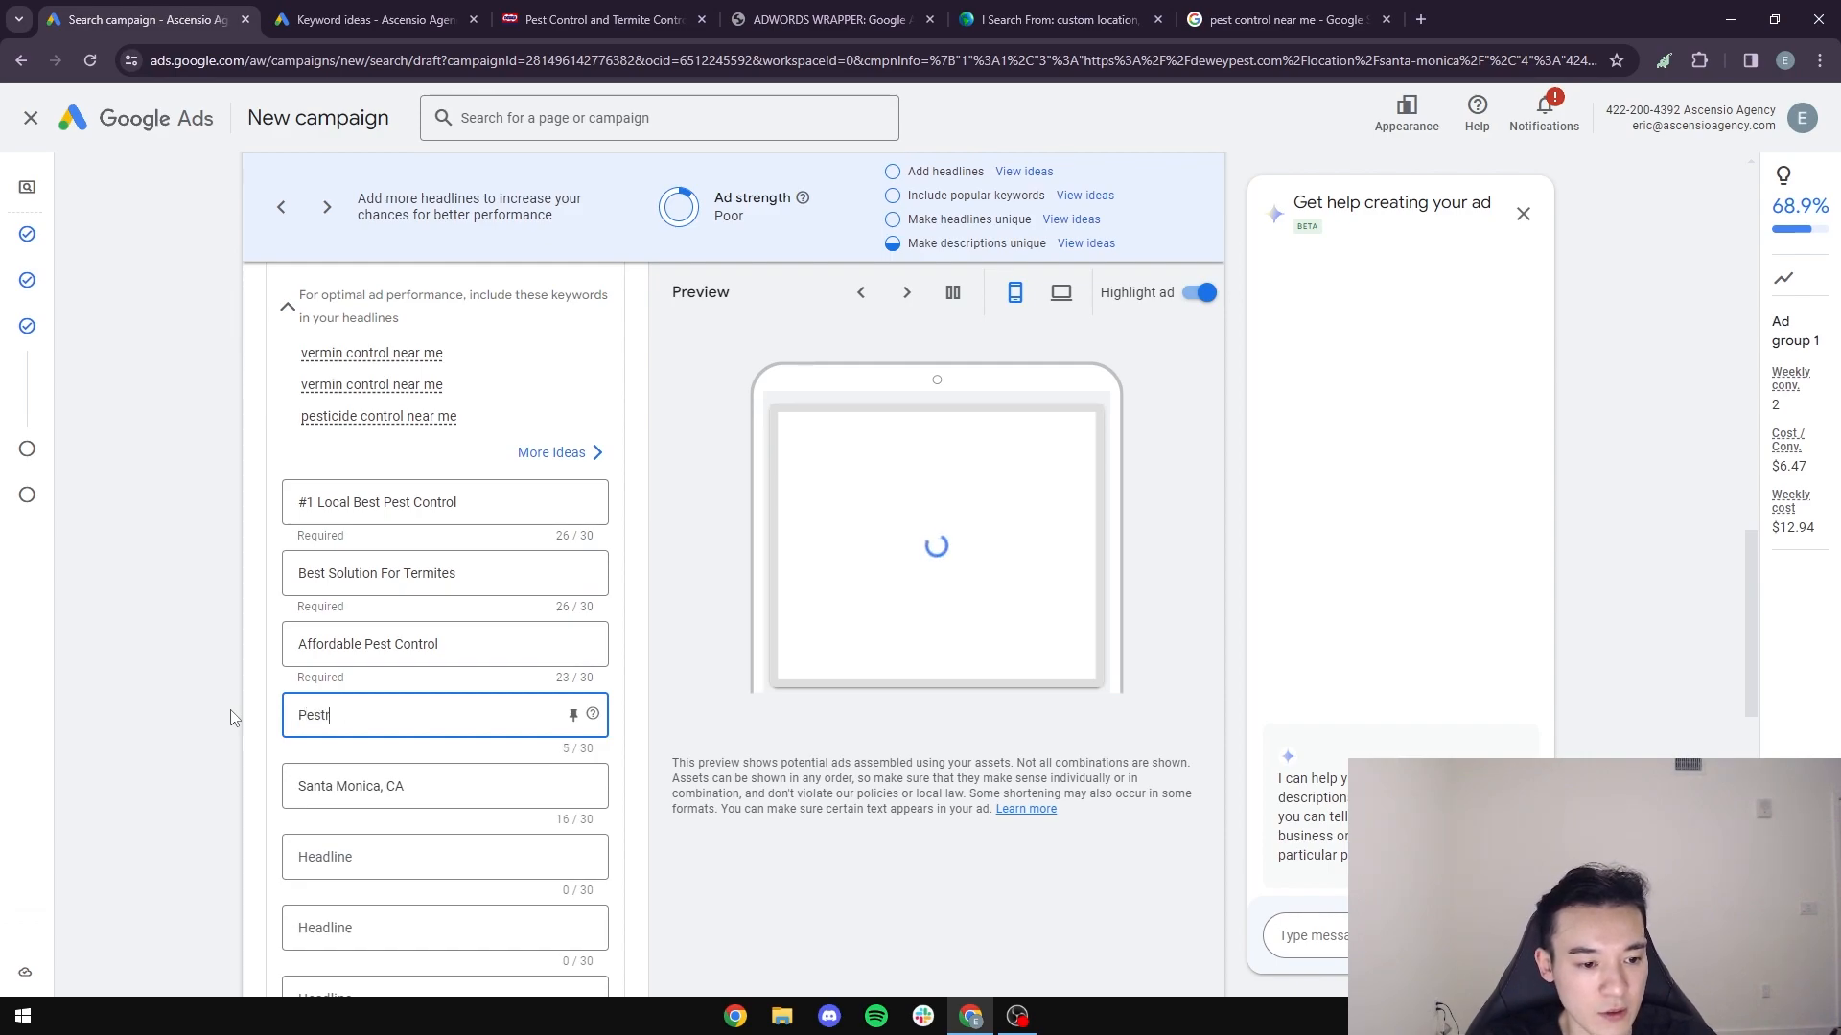
{"action": "key", "text": "BackSpace"}
{"action": "key", "text": "BackSpace"}
{"action": "type", "text": "We Kill B"}
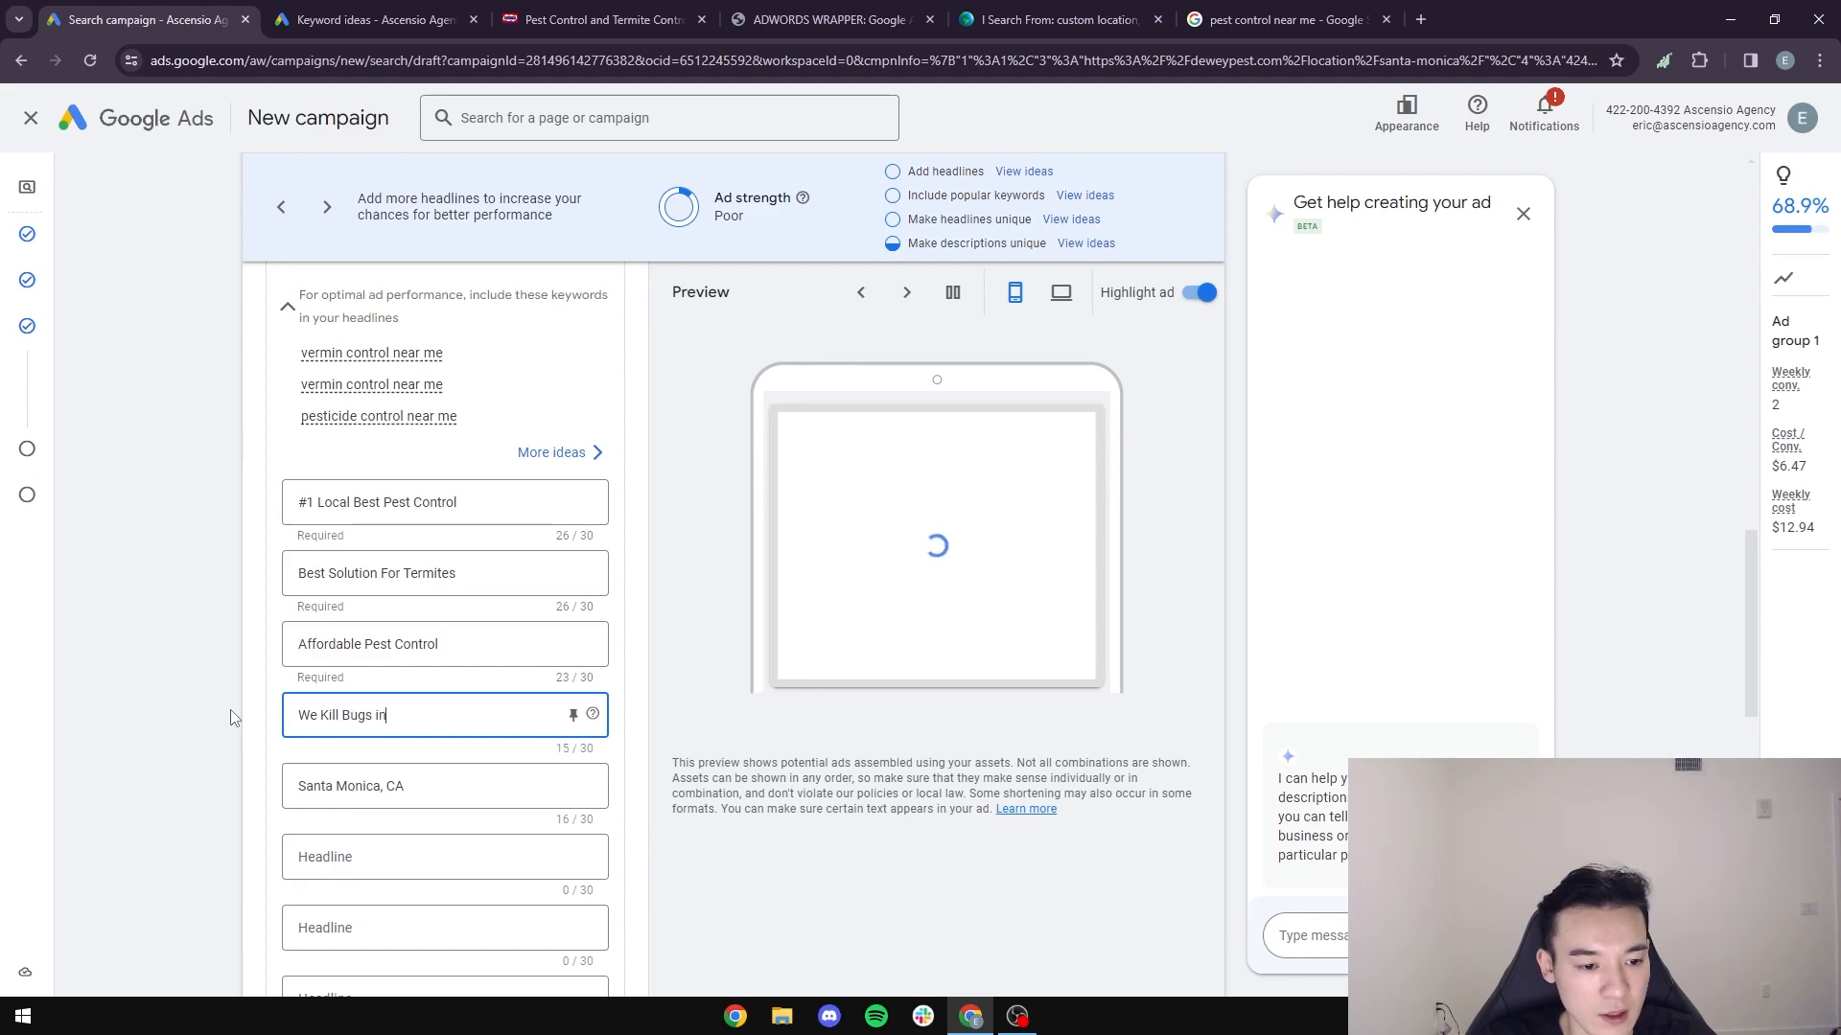
{"action": "type", "text": "ugs In Santa"}
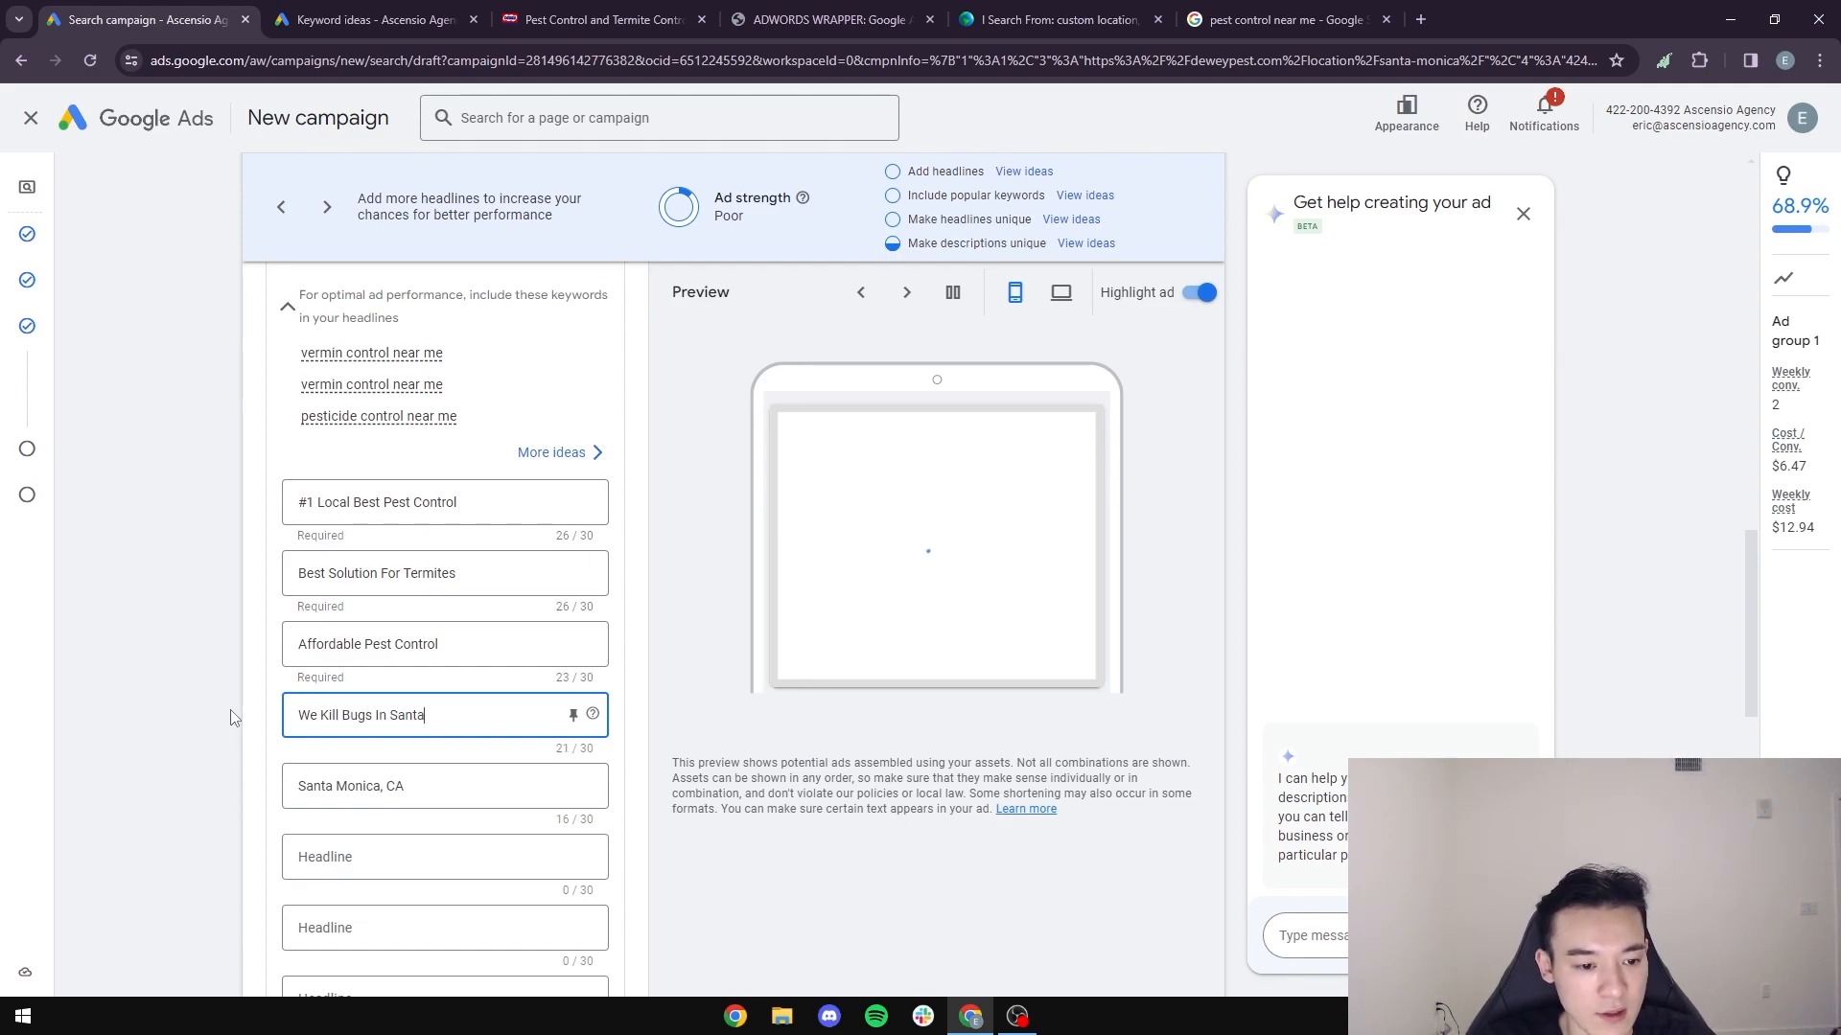
{"action": "type", "text": " Monica"}
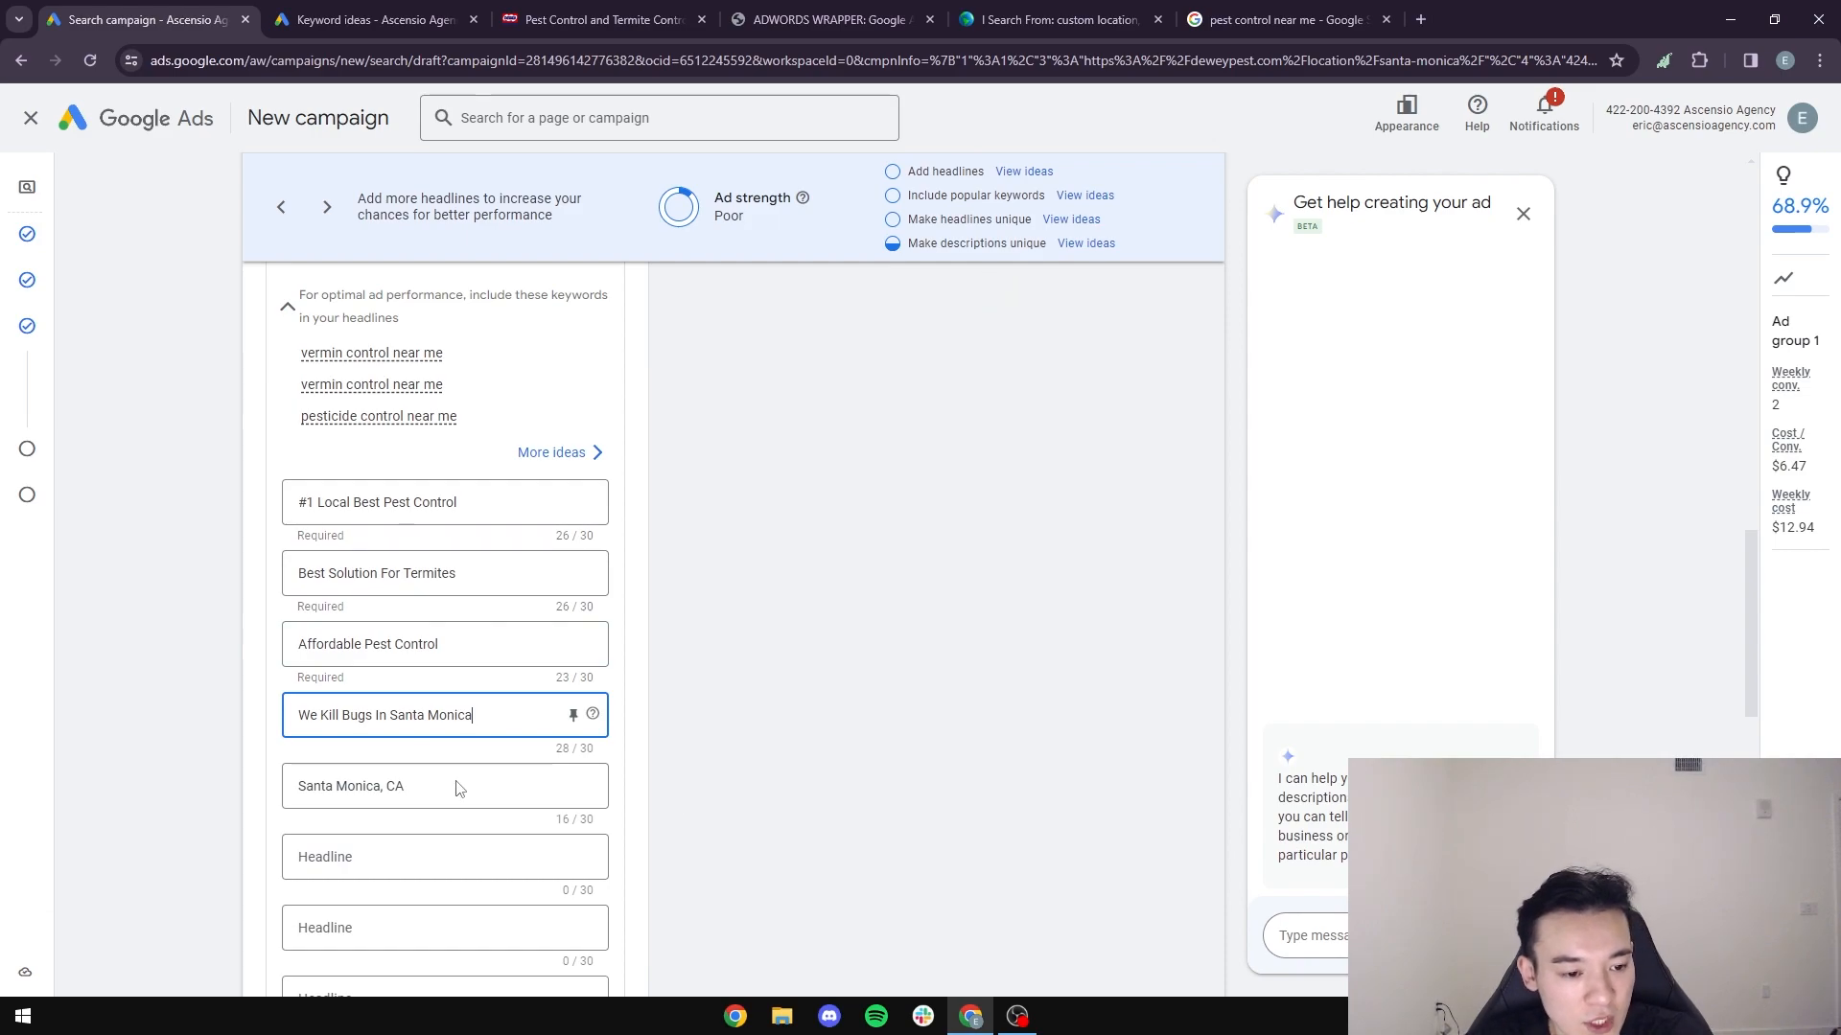
- Clear the "Santa Monica, CA" headline and pin "#1 Local Best Pest Control" to show only in position 1
{"action": "key", "text": "Tab"}
{"action": "key", "text": "BackSpace"}
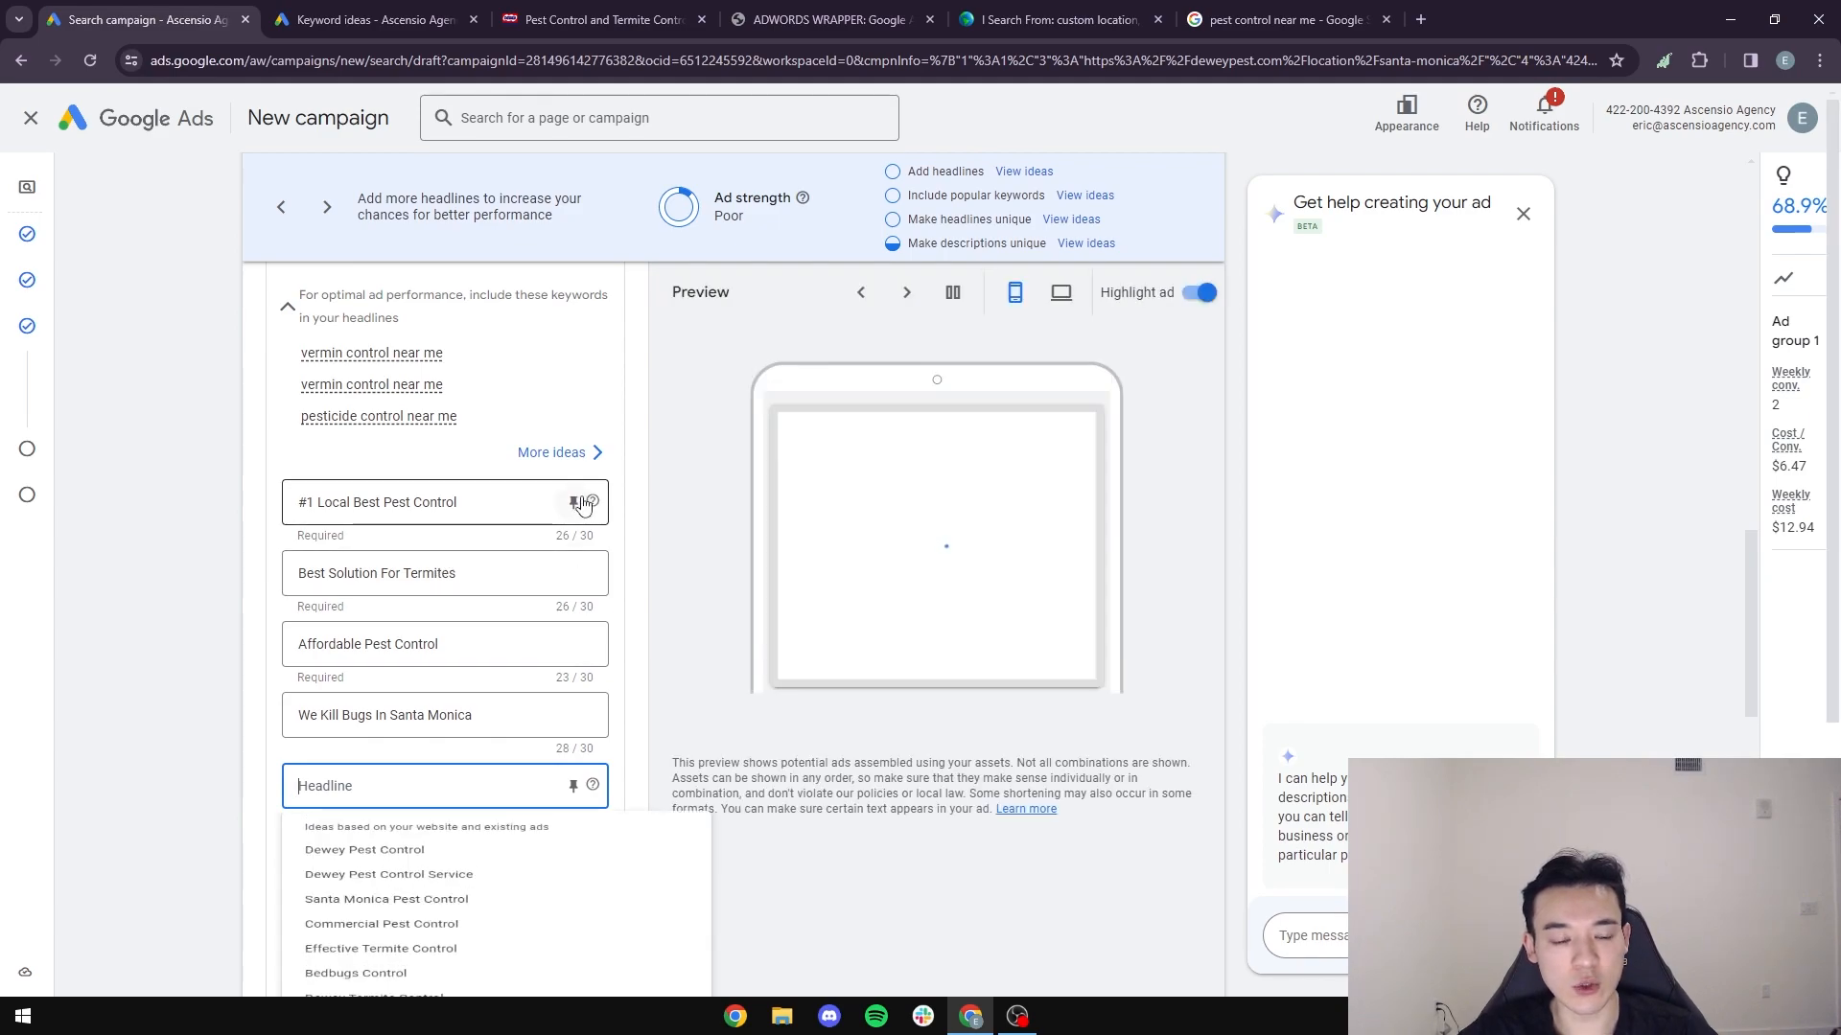
{"action": "left_click", "coordinate": [574, 502]}
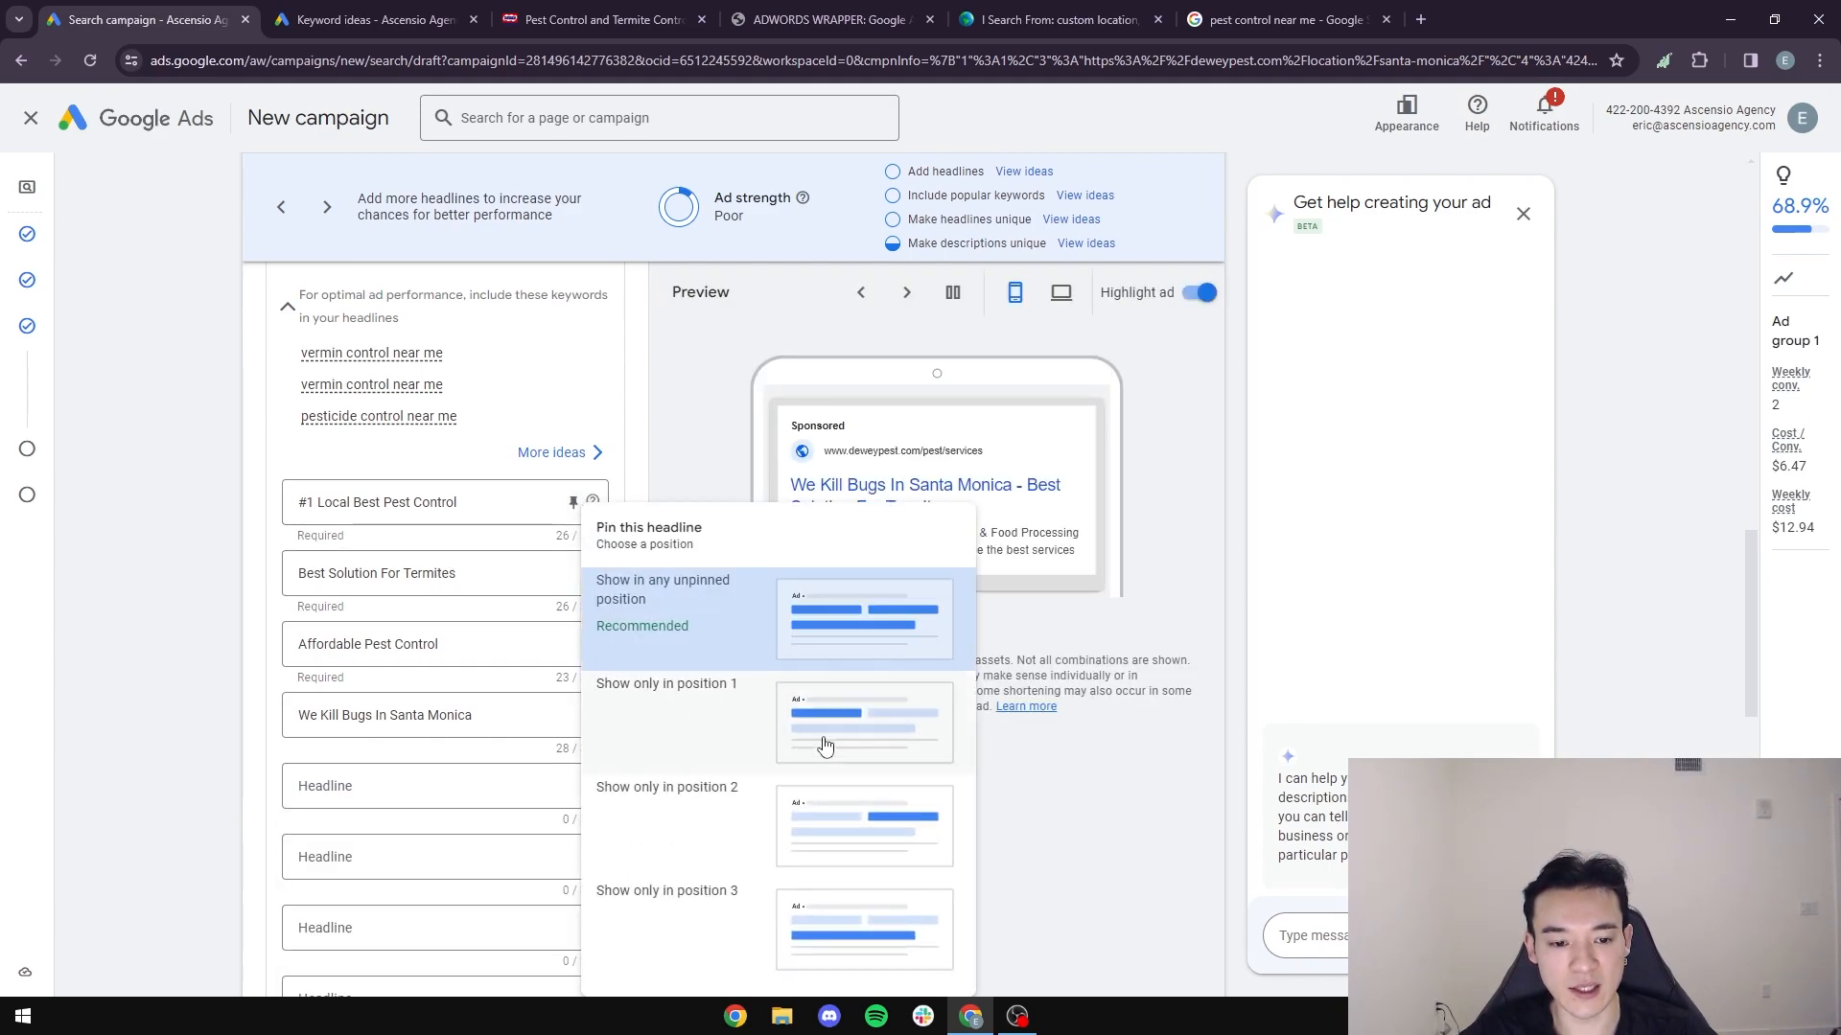
{"action": "left_click", "coordinate": [885, 743]}
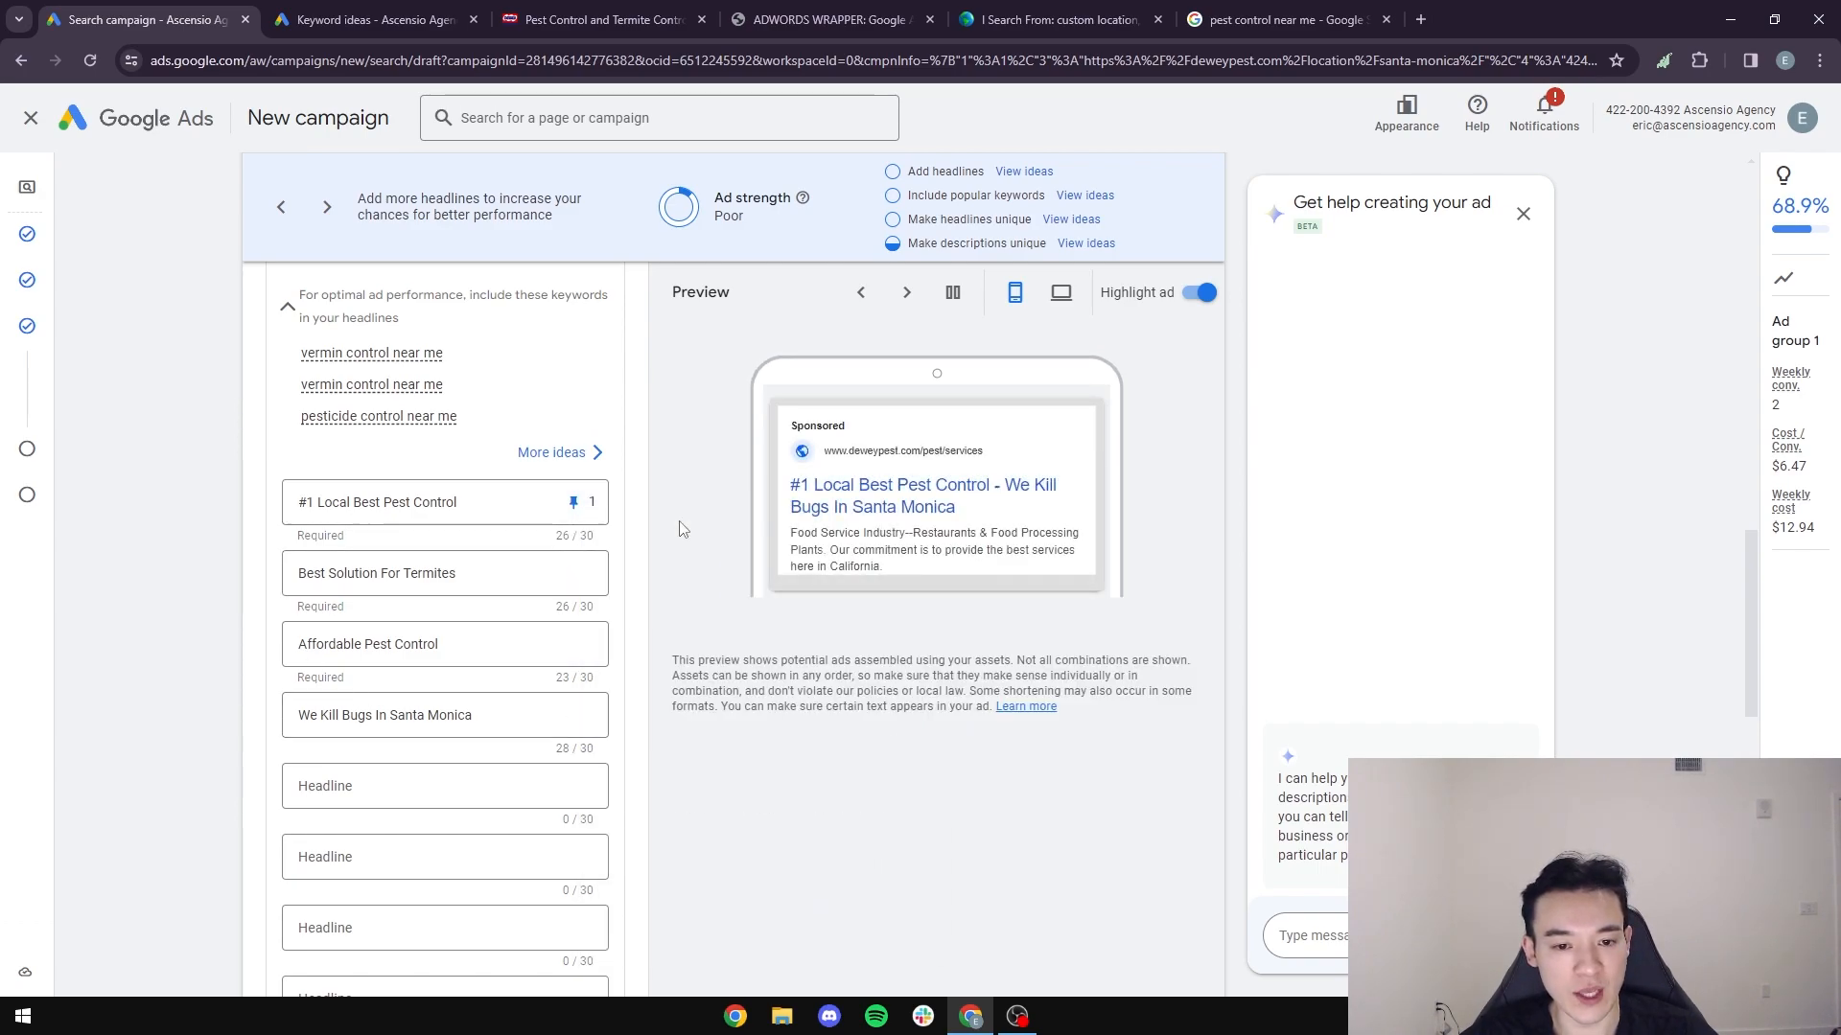
{"action": "left_click_drag", "start_coordinate": [464, 505], "coordinate": [280, 508]}
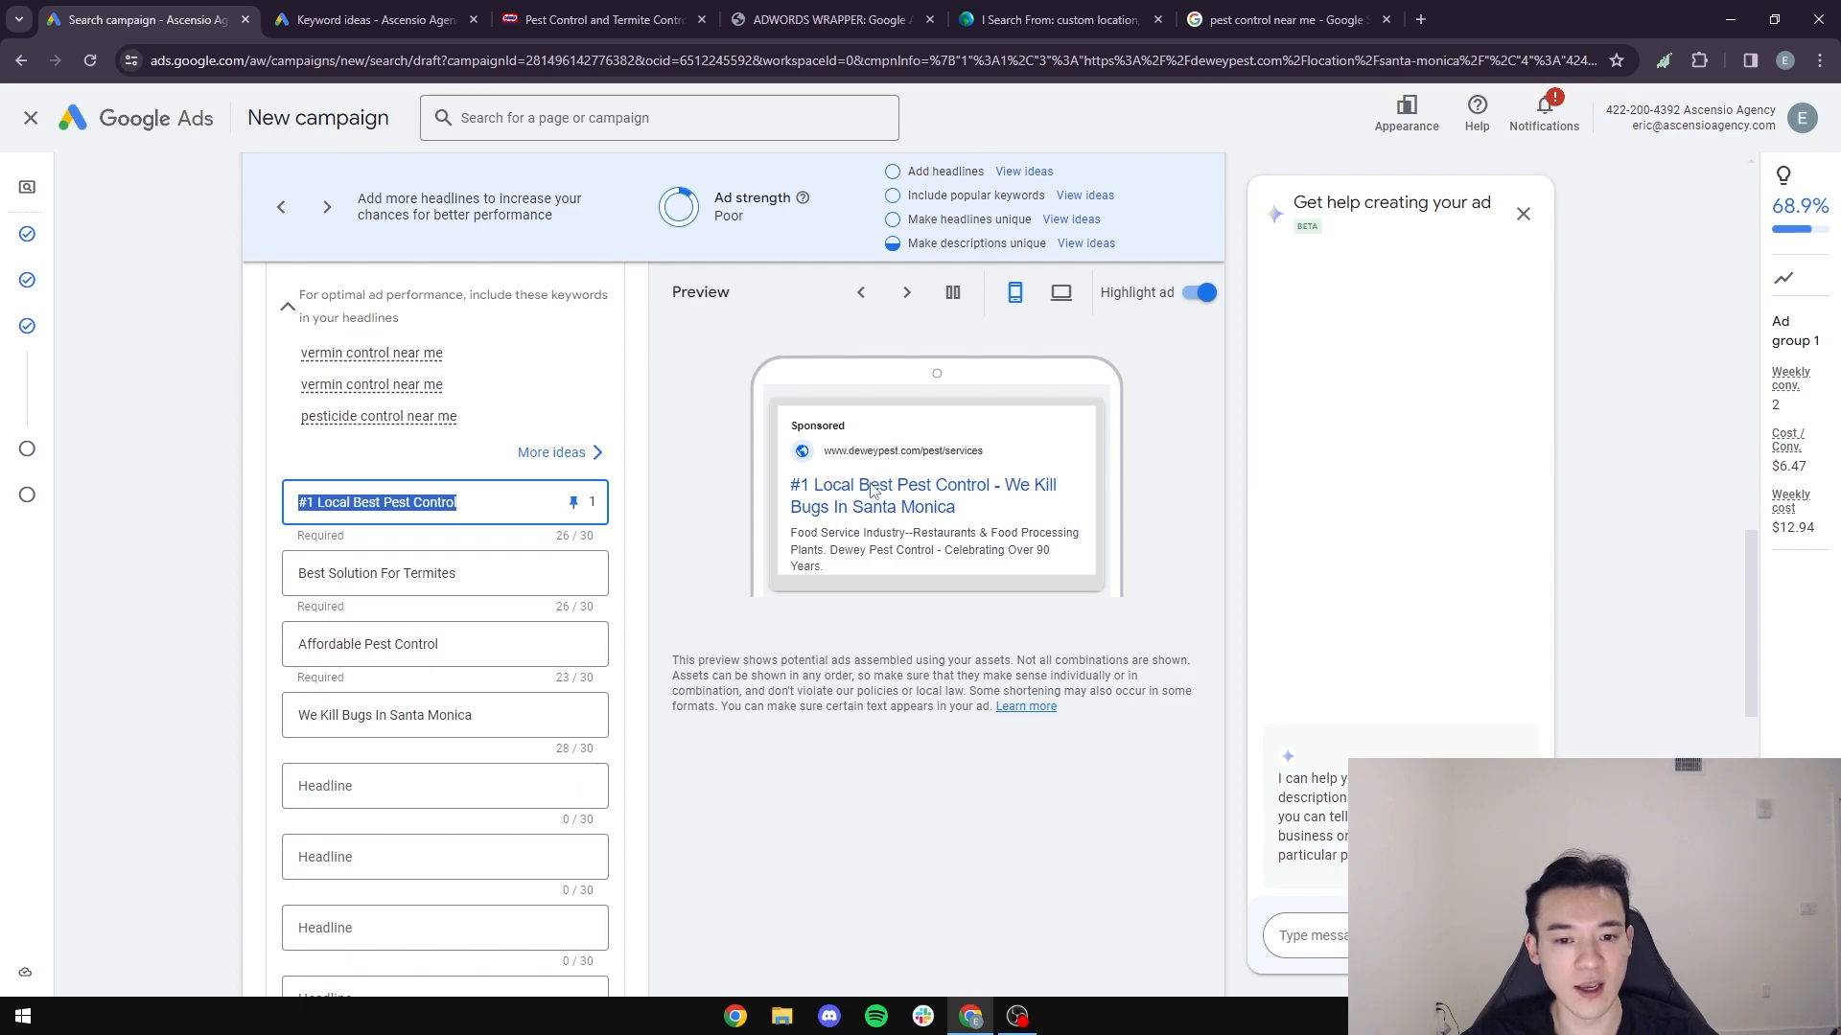
{"action": "left_click", "coordinate": [482, 505]}
{"action": "left_click_drag", "start_coordinate": [493, 505], "coordinate": [154, 518]}
{"action": "left_click", "coordinate": [154, 519]}
- Pin the "Best Solution For Termites" headline to show only in position 2
{"action": "scroll", "coordinate": [157, 519], "scroll_direction": "down", "scroll_amount": 1}
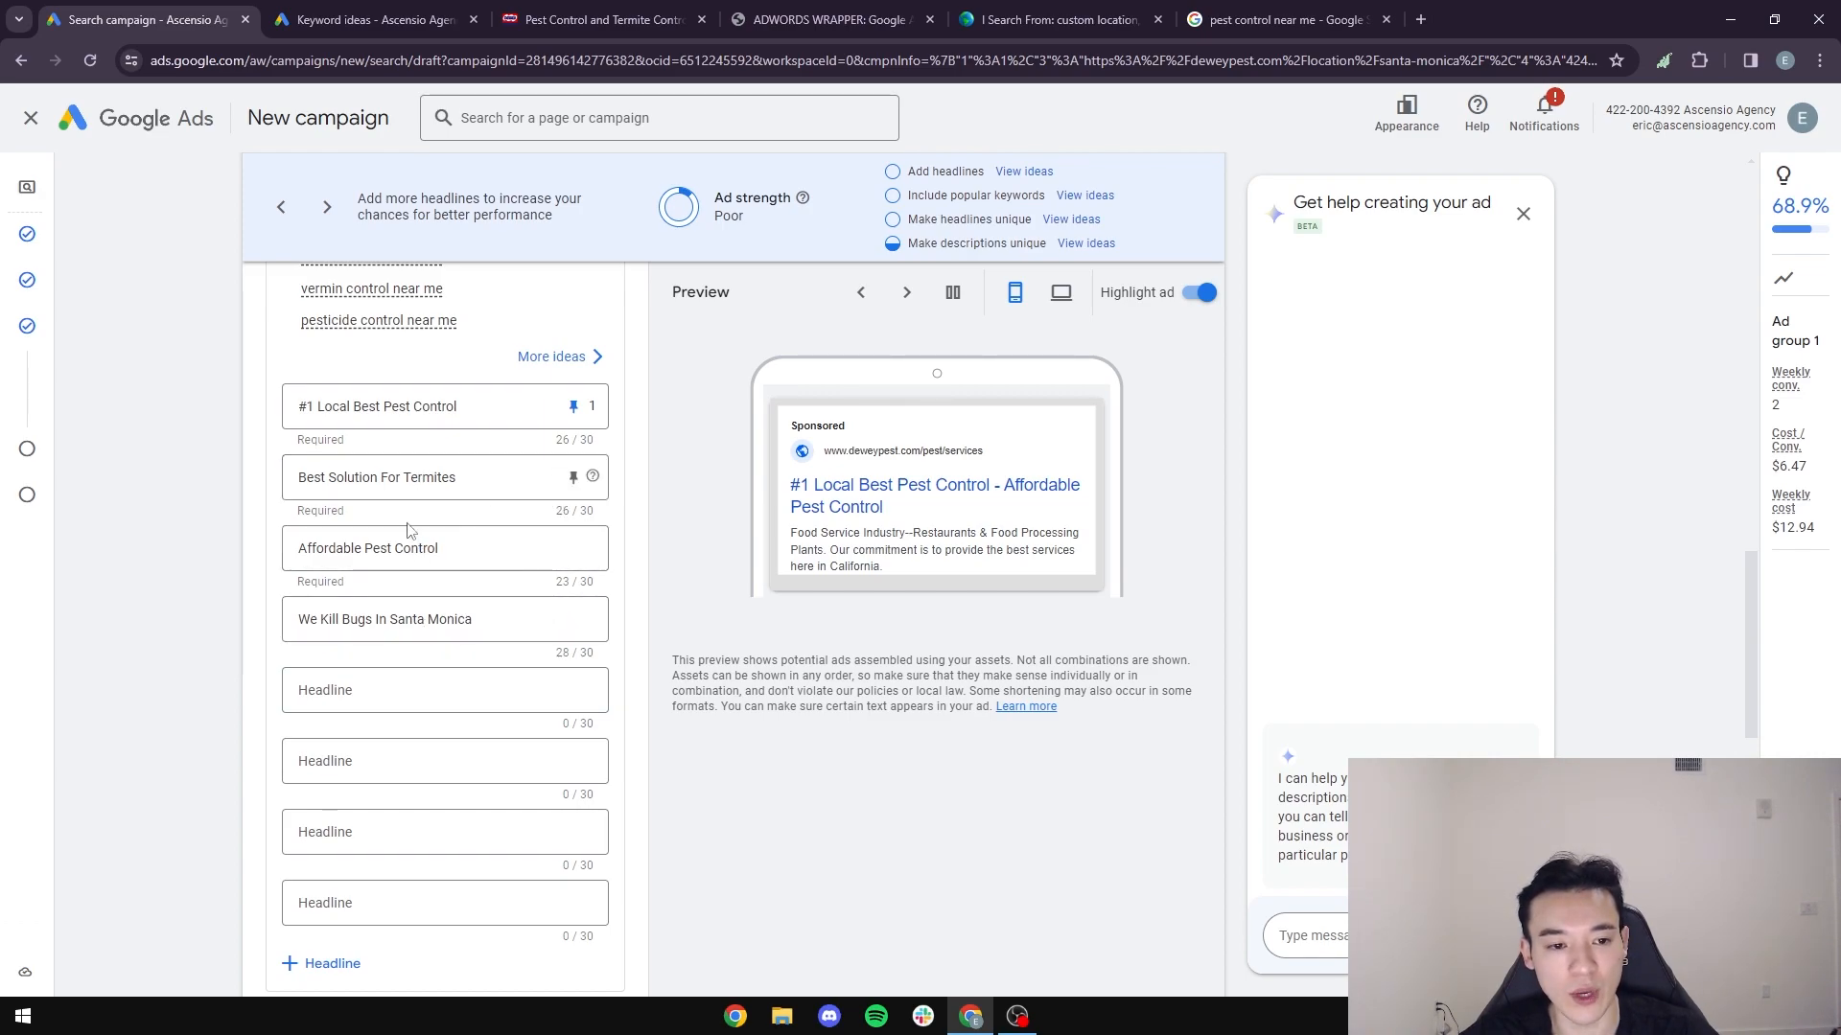
{"action": "left_click", "coordinate": [498, 478]}
{"action": "left_click", "coordinate": [573, 476]}
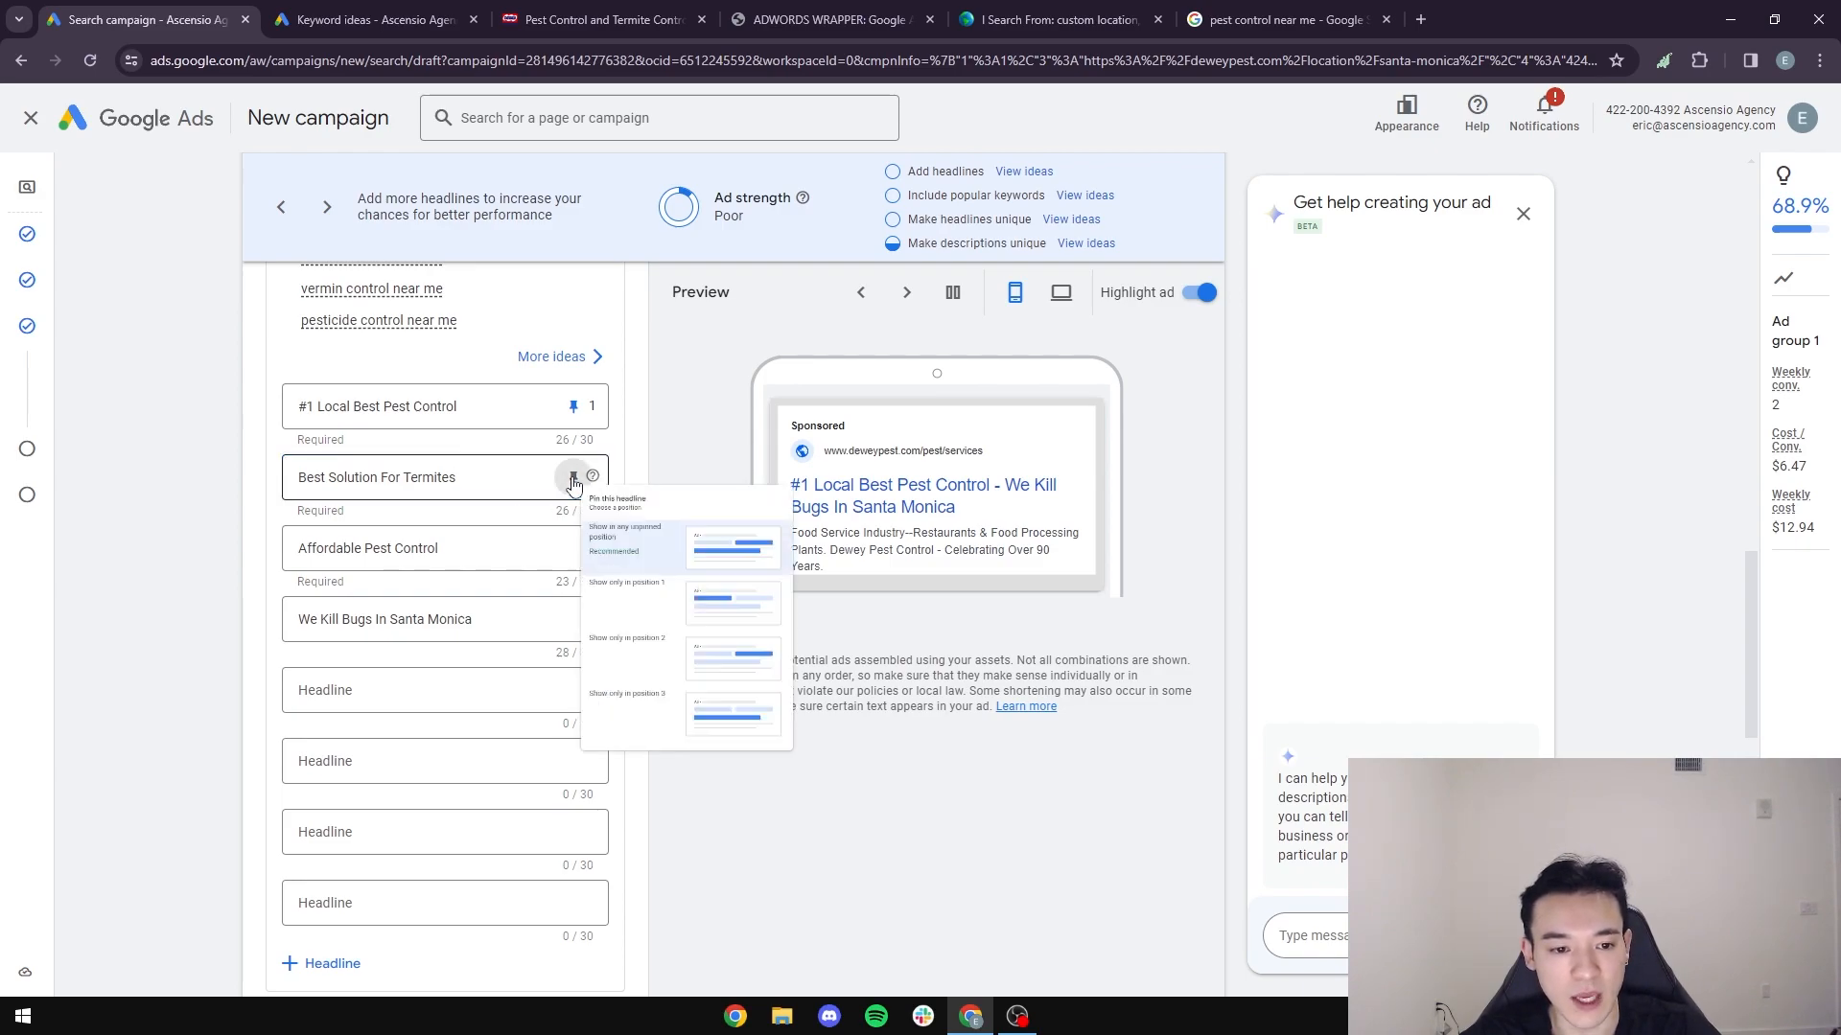
{"action": "left_click", "coordinate": [856, 793]}
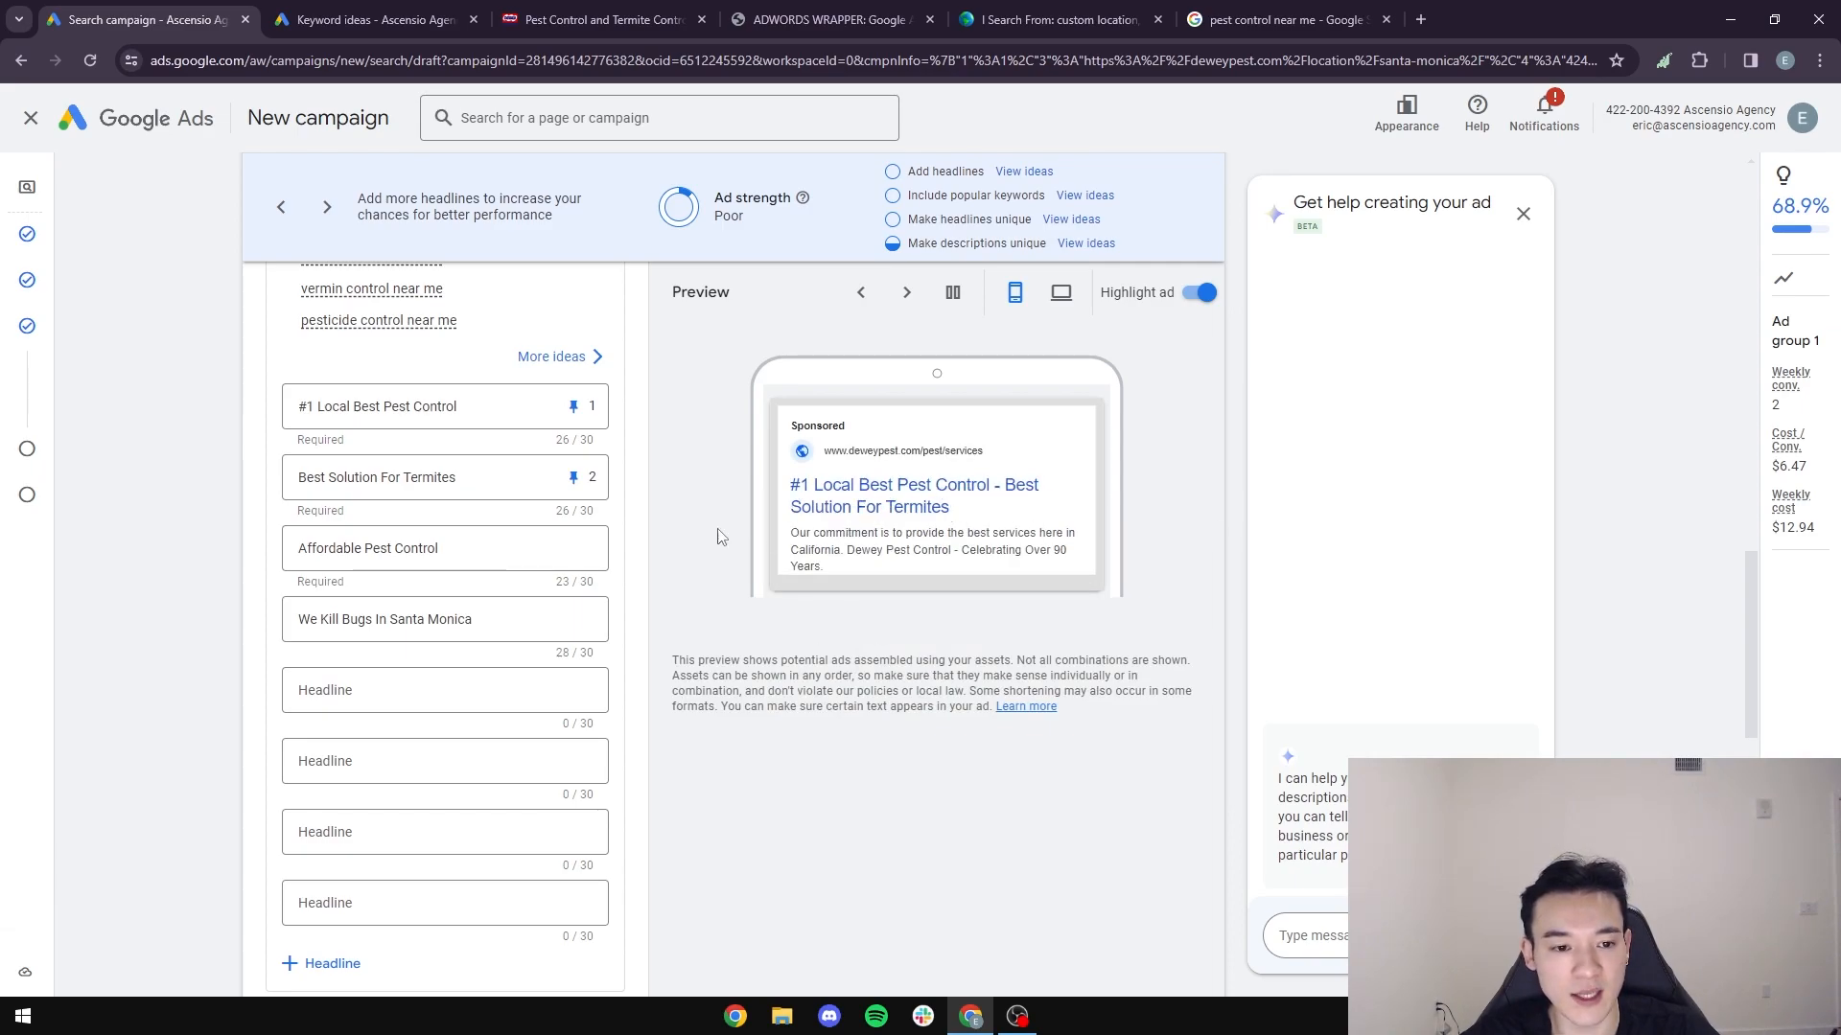
- Pin "Affordable Pest Control" to position 2 and let "Best Solution For Termites" show in any unpinned position
{"action": "left_click", "coordinate": [574, 476]}
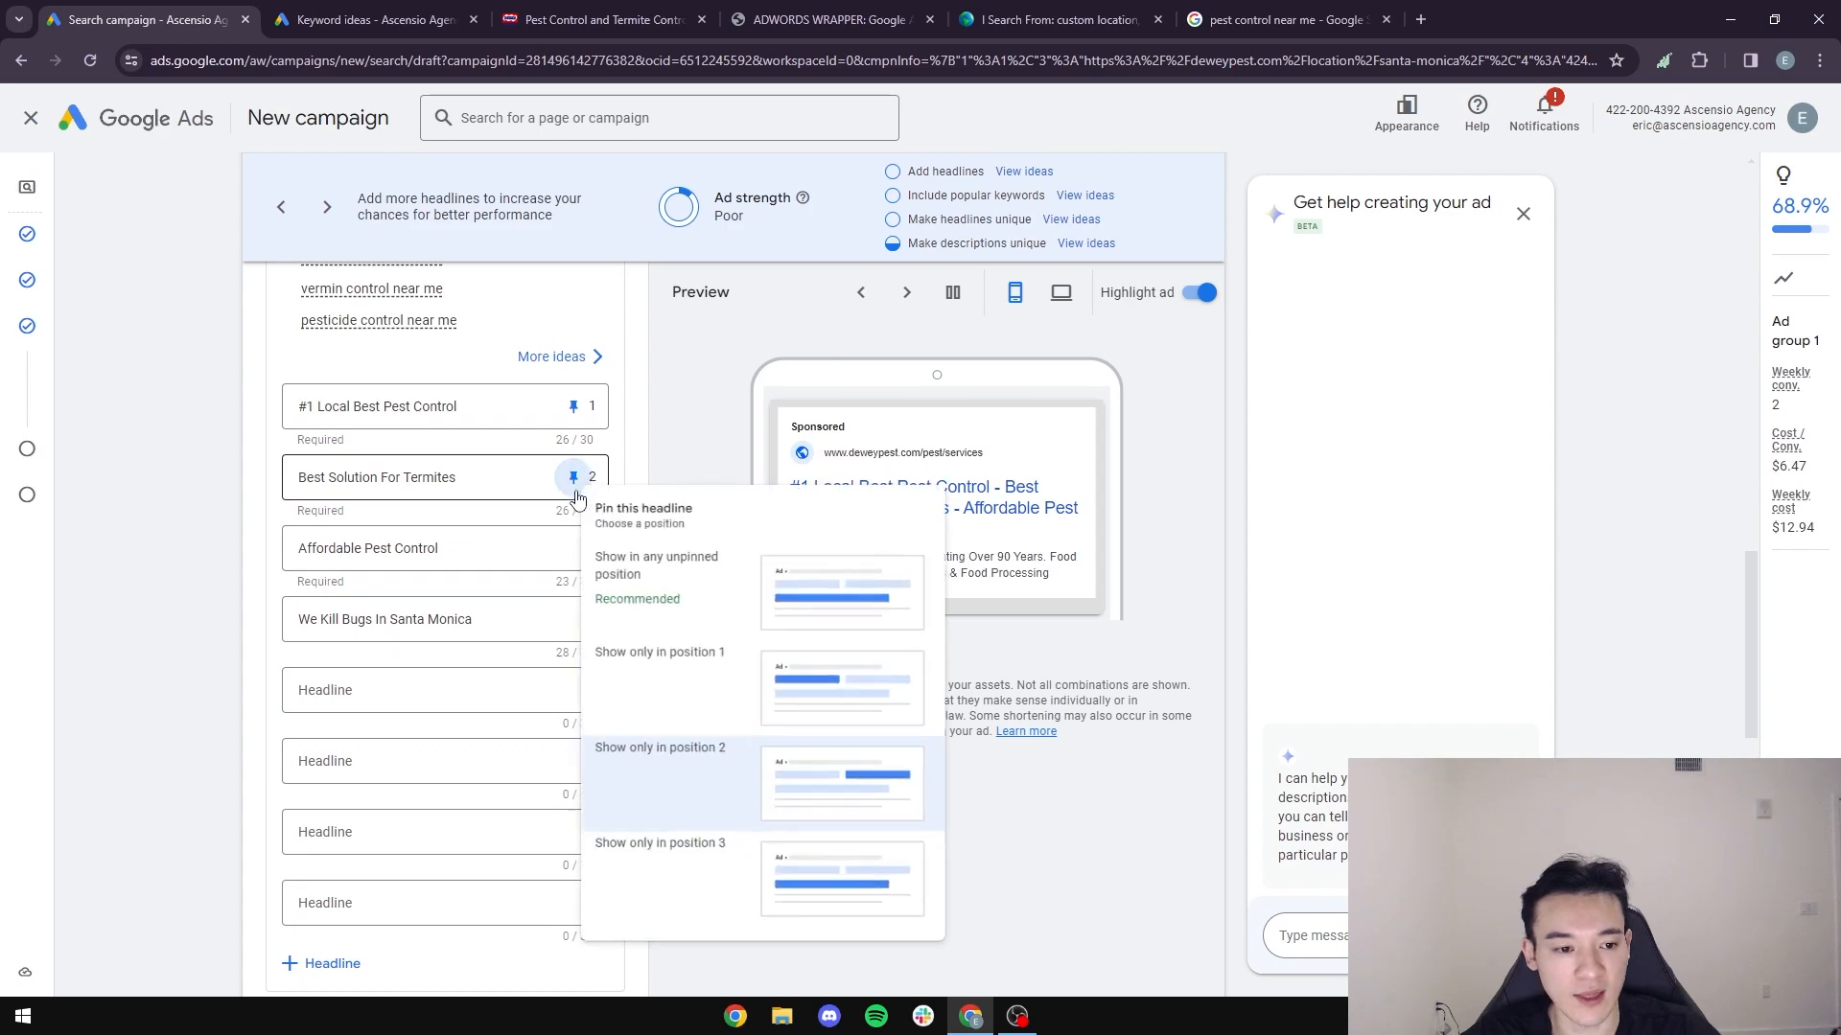
{"action": "left_click", "coordinate": [572, 547]}
{"action": "left_click", "coordinate": [572, 548]}
{"action": "left_click", "coordinate": [899, 449]}
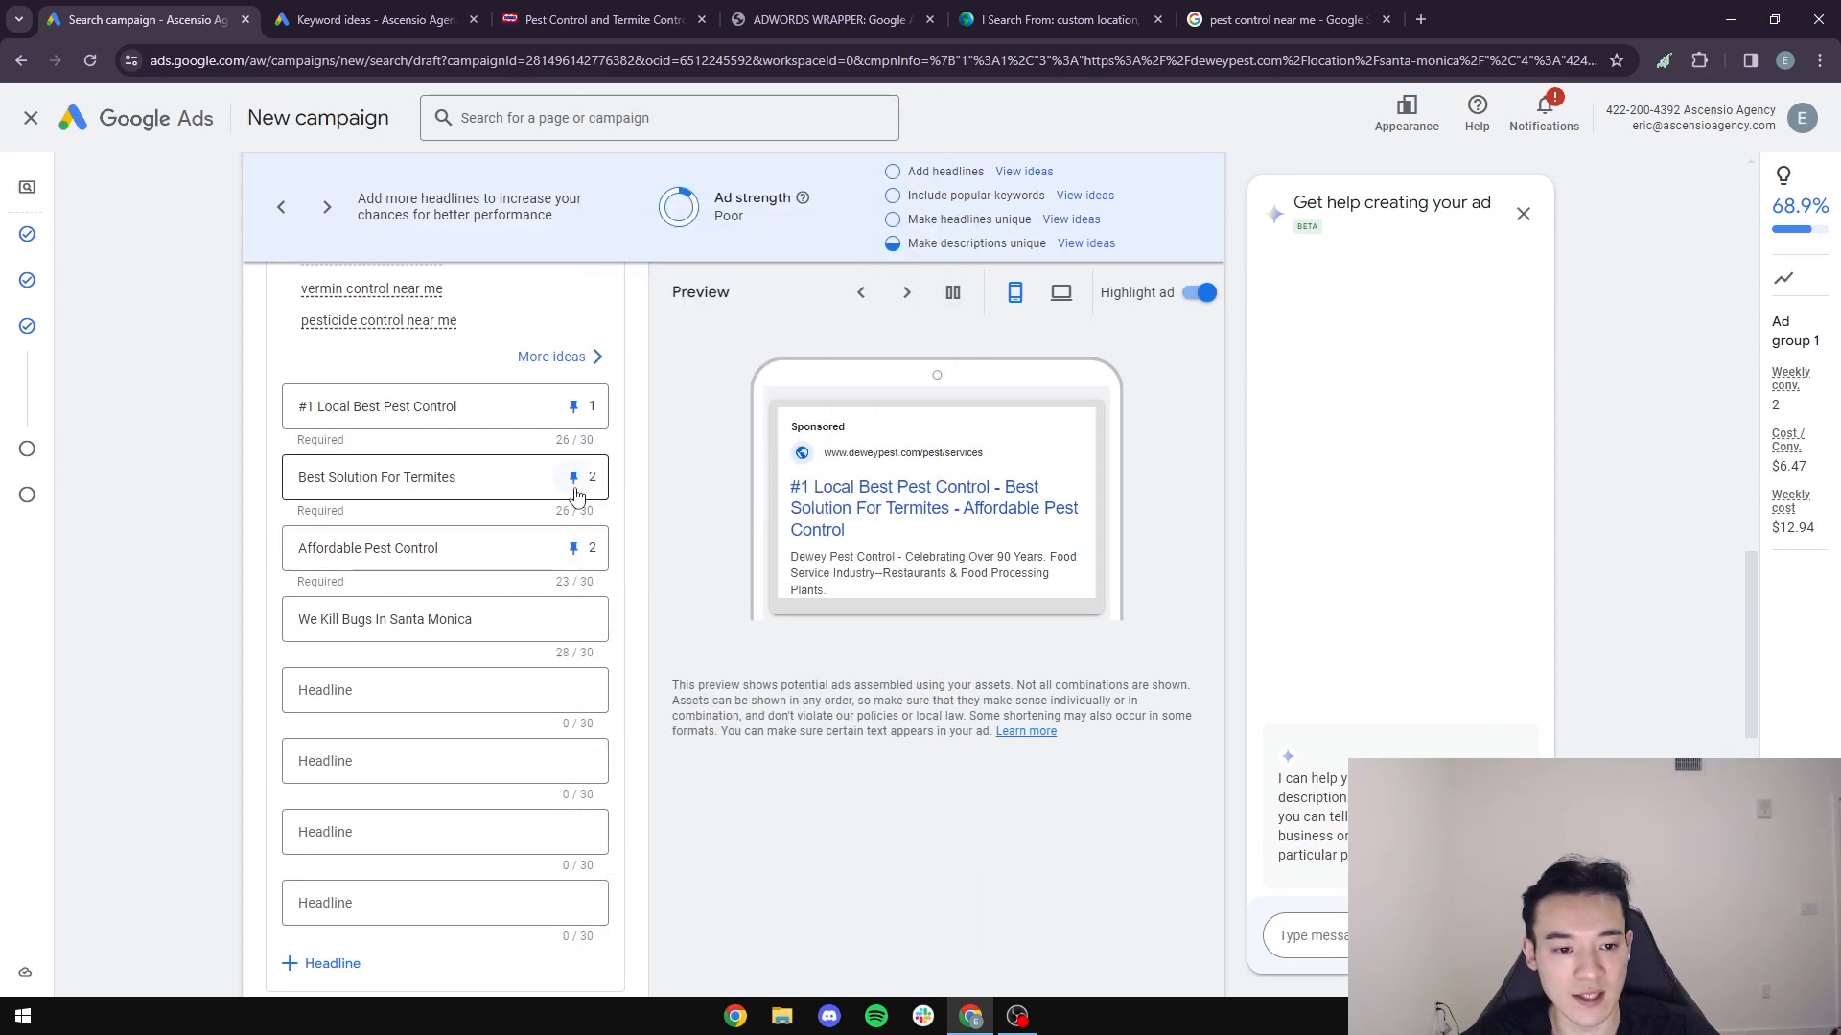
{"action": "left_click", "coordinate": [574, 484]}
{"action": "left_click", "coordinate": [855, 504]}
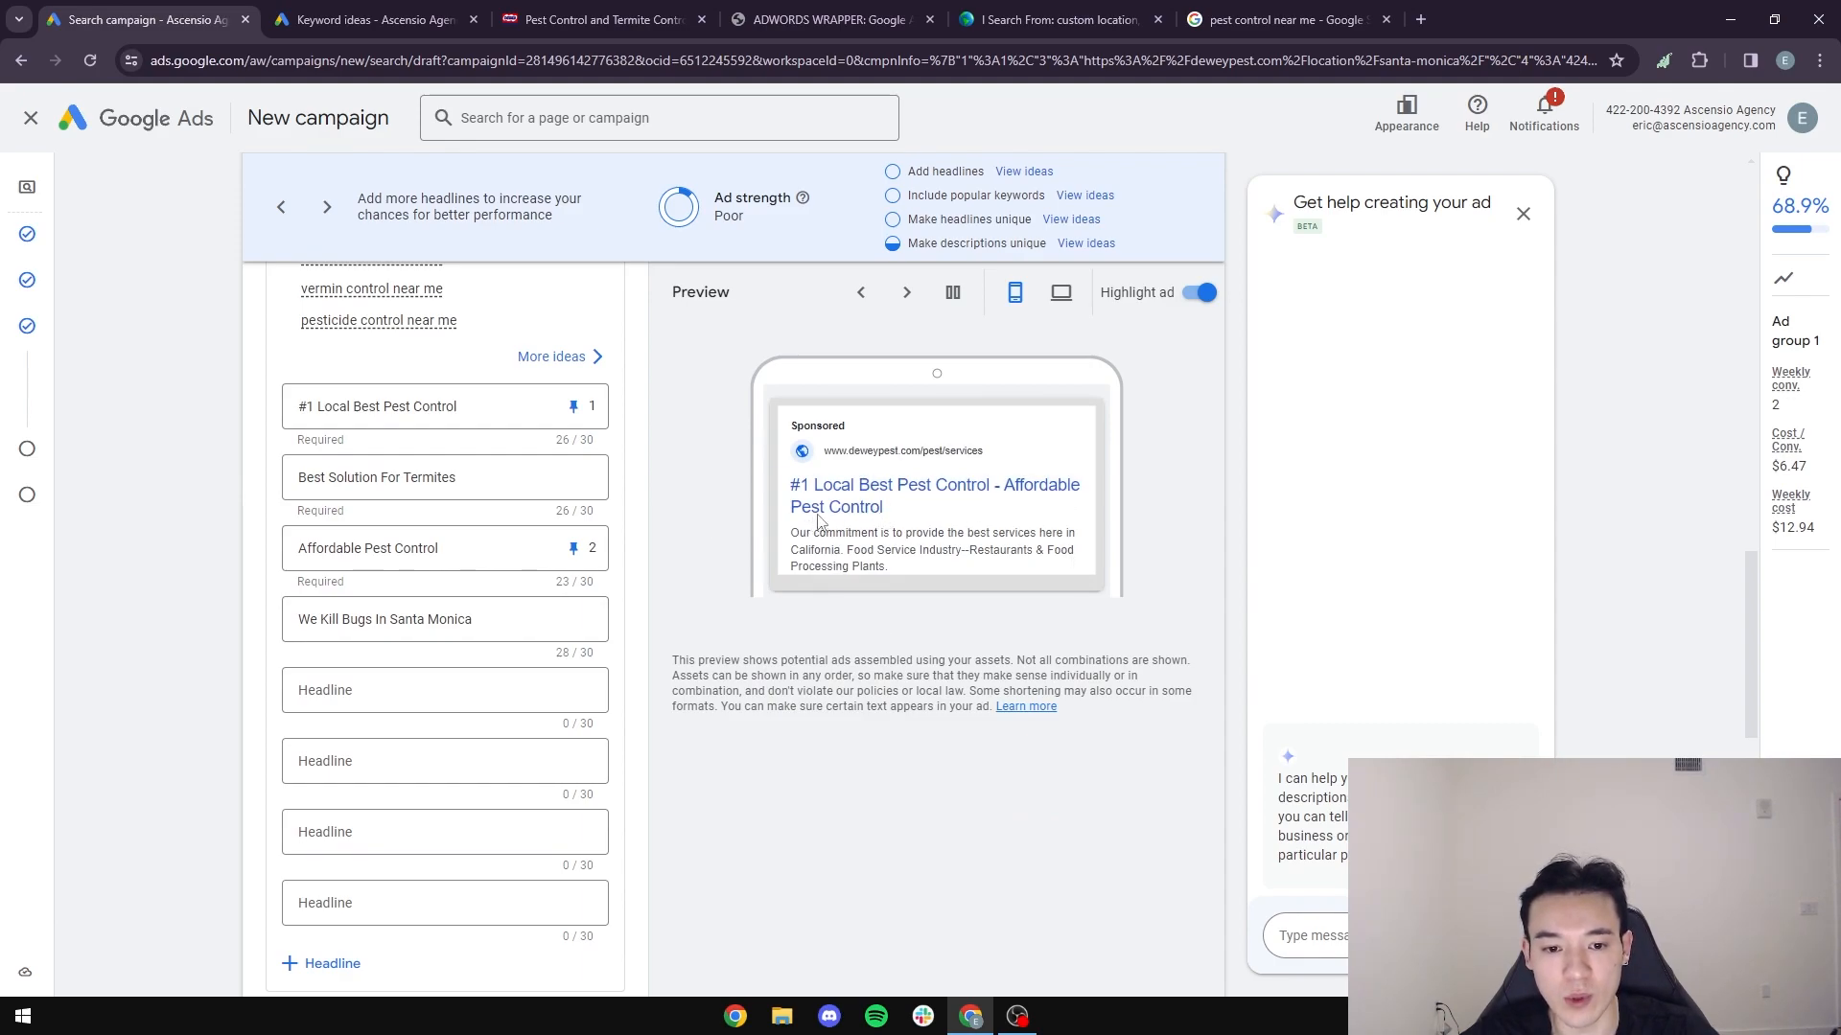
- Try appending "Services" to the "Affordable Pest Control" headline, remove the word, and unpin the headline
{"action": "left_click", "coordinate": [503, 551]}
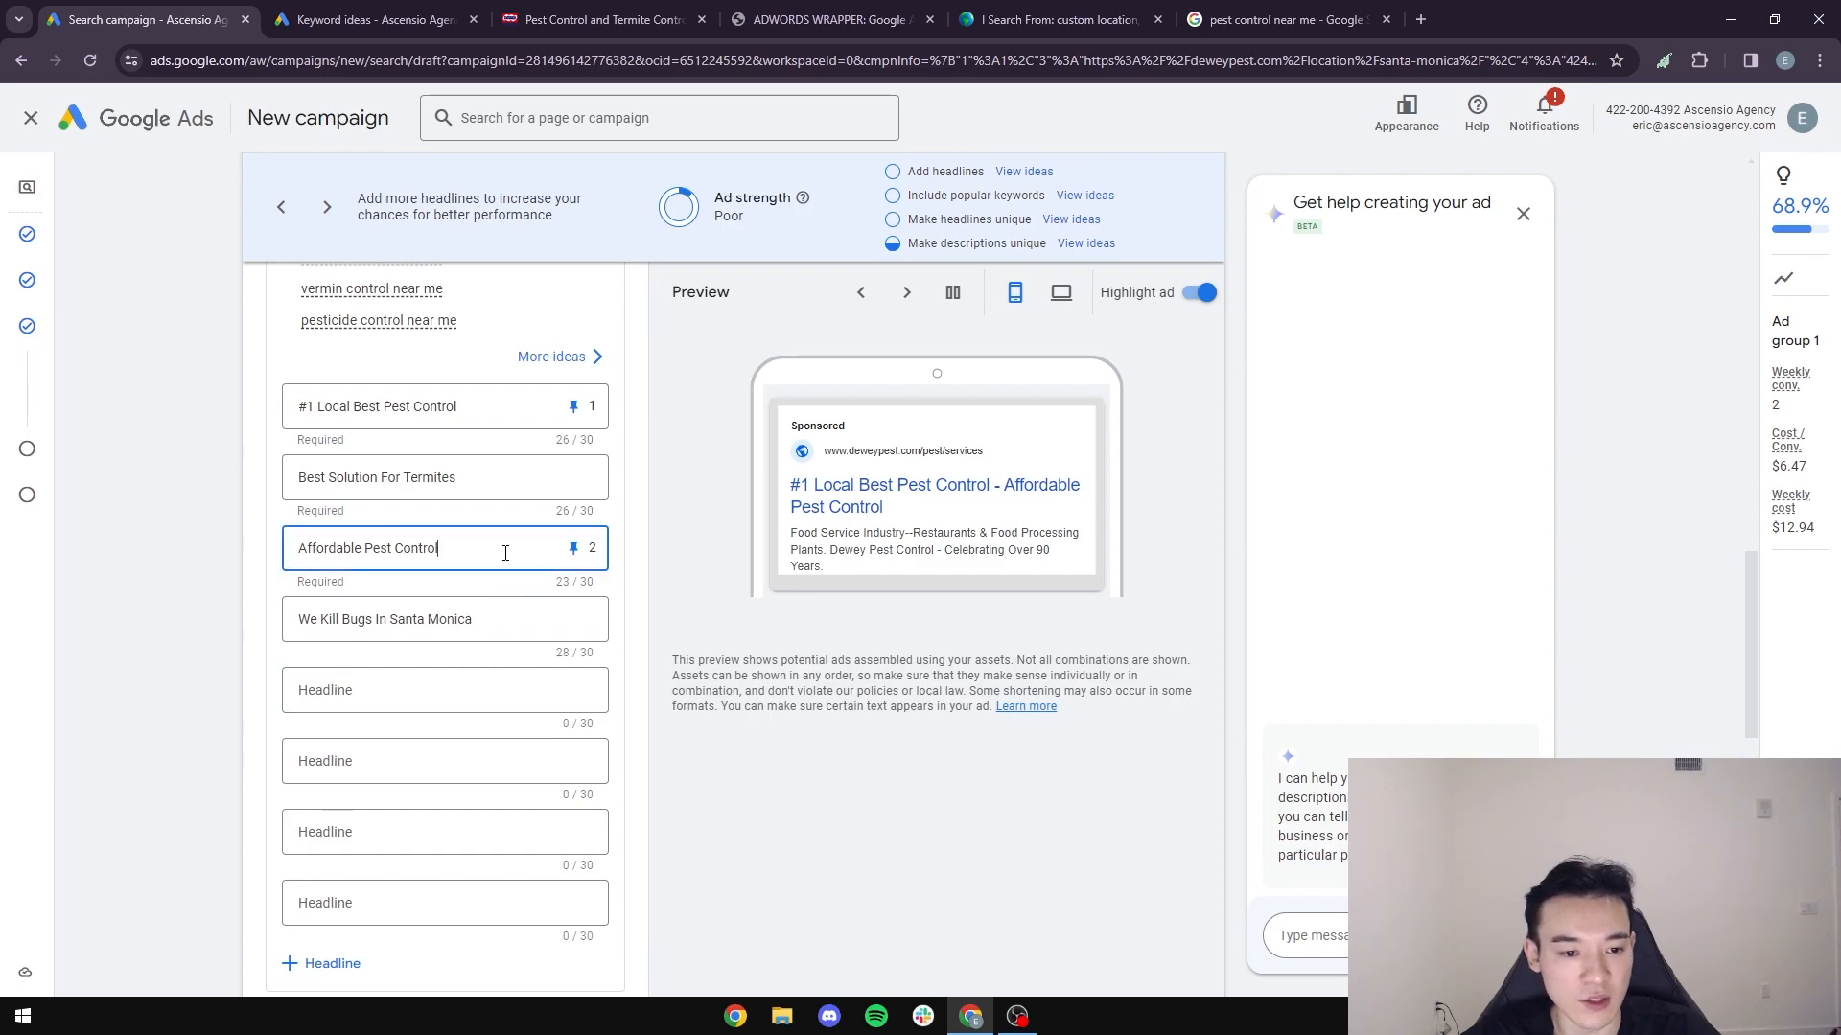
{"action": "type", "text": "Services"}
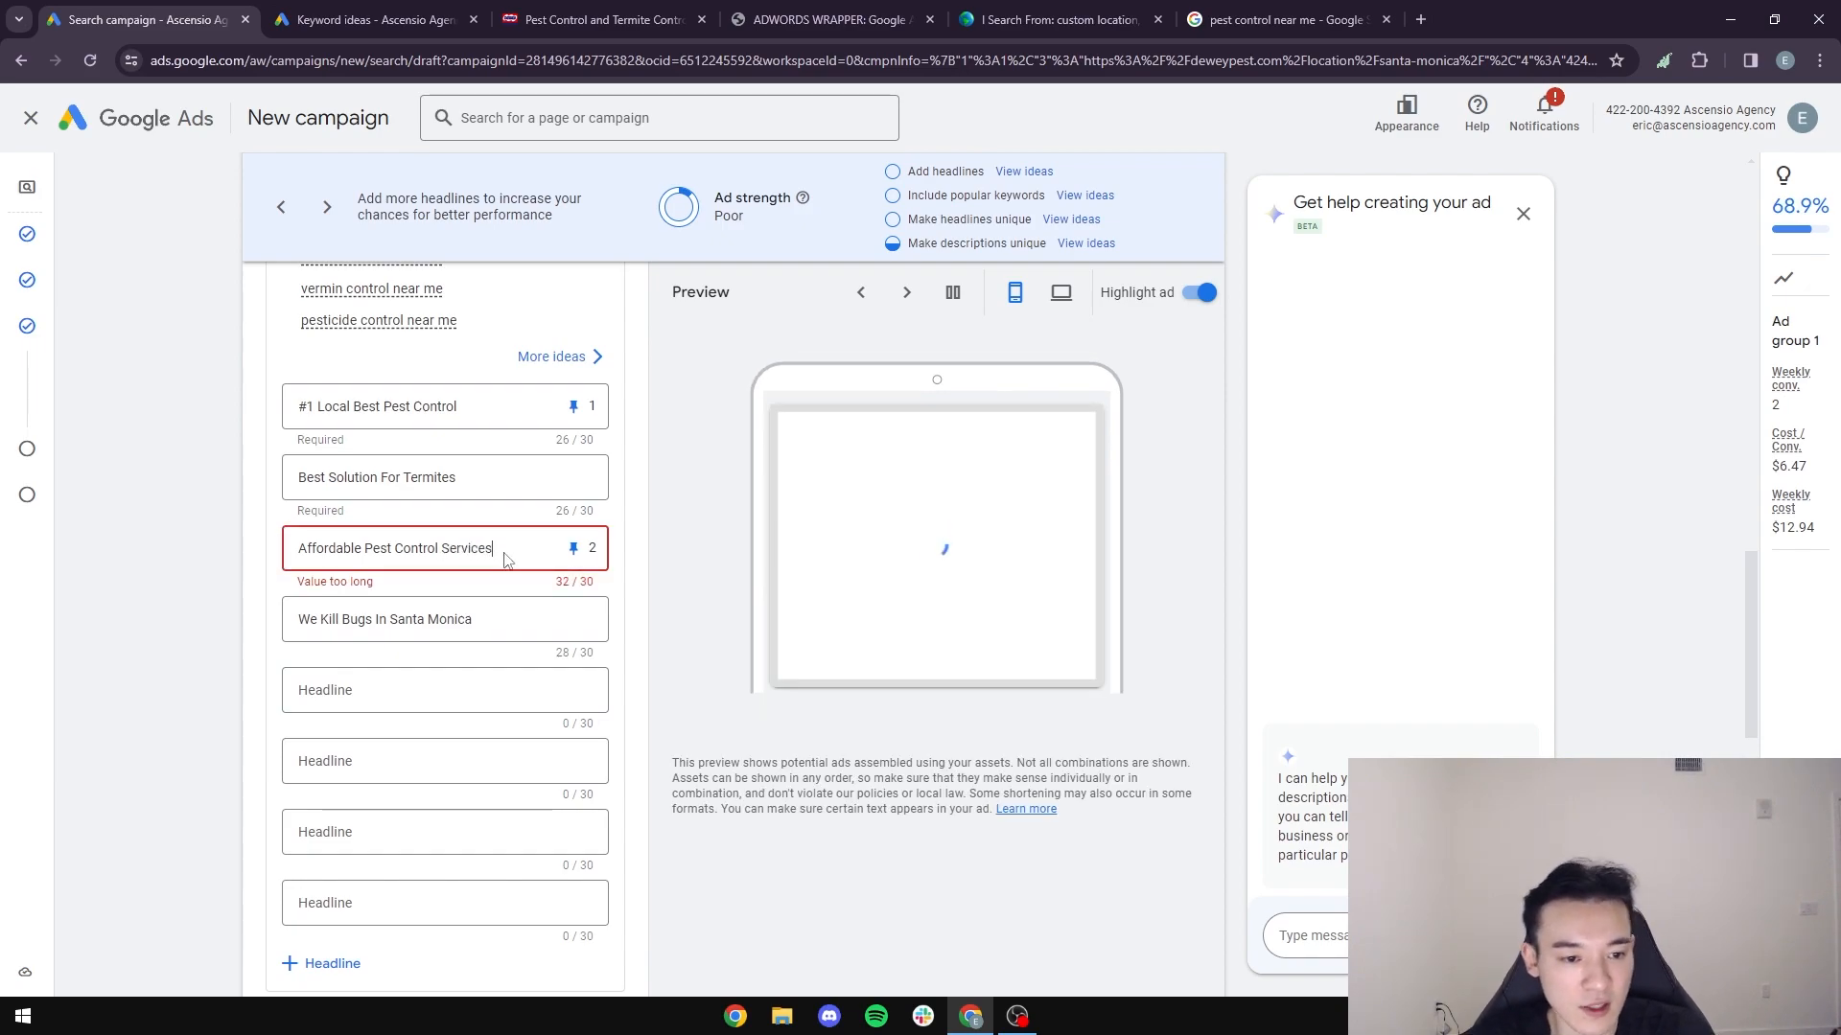
{"action": "left_click_drag", "start_coordinate": [500, 554], "coordinate": [441, 553]}
{"action": "key", "text": "BackSpace"}
{"action": "left_click", "coordinate": [573, 549]}
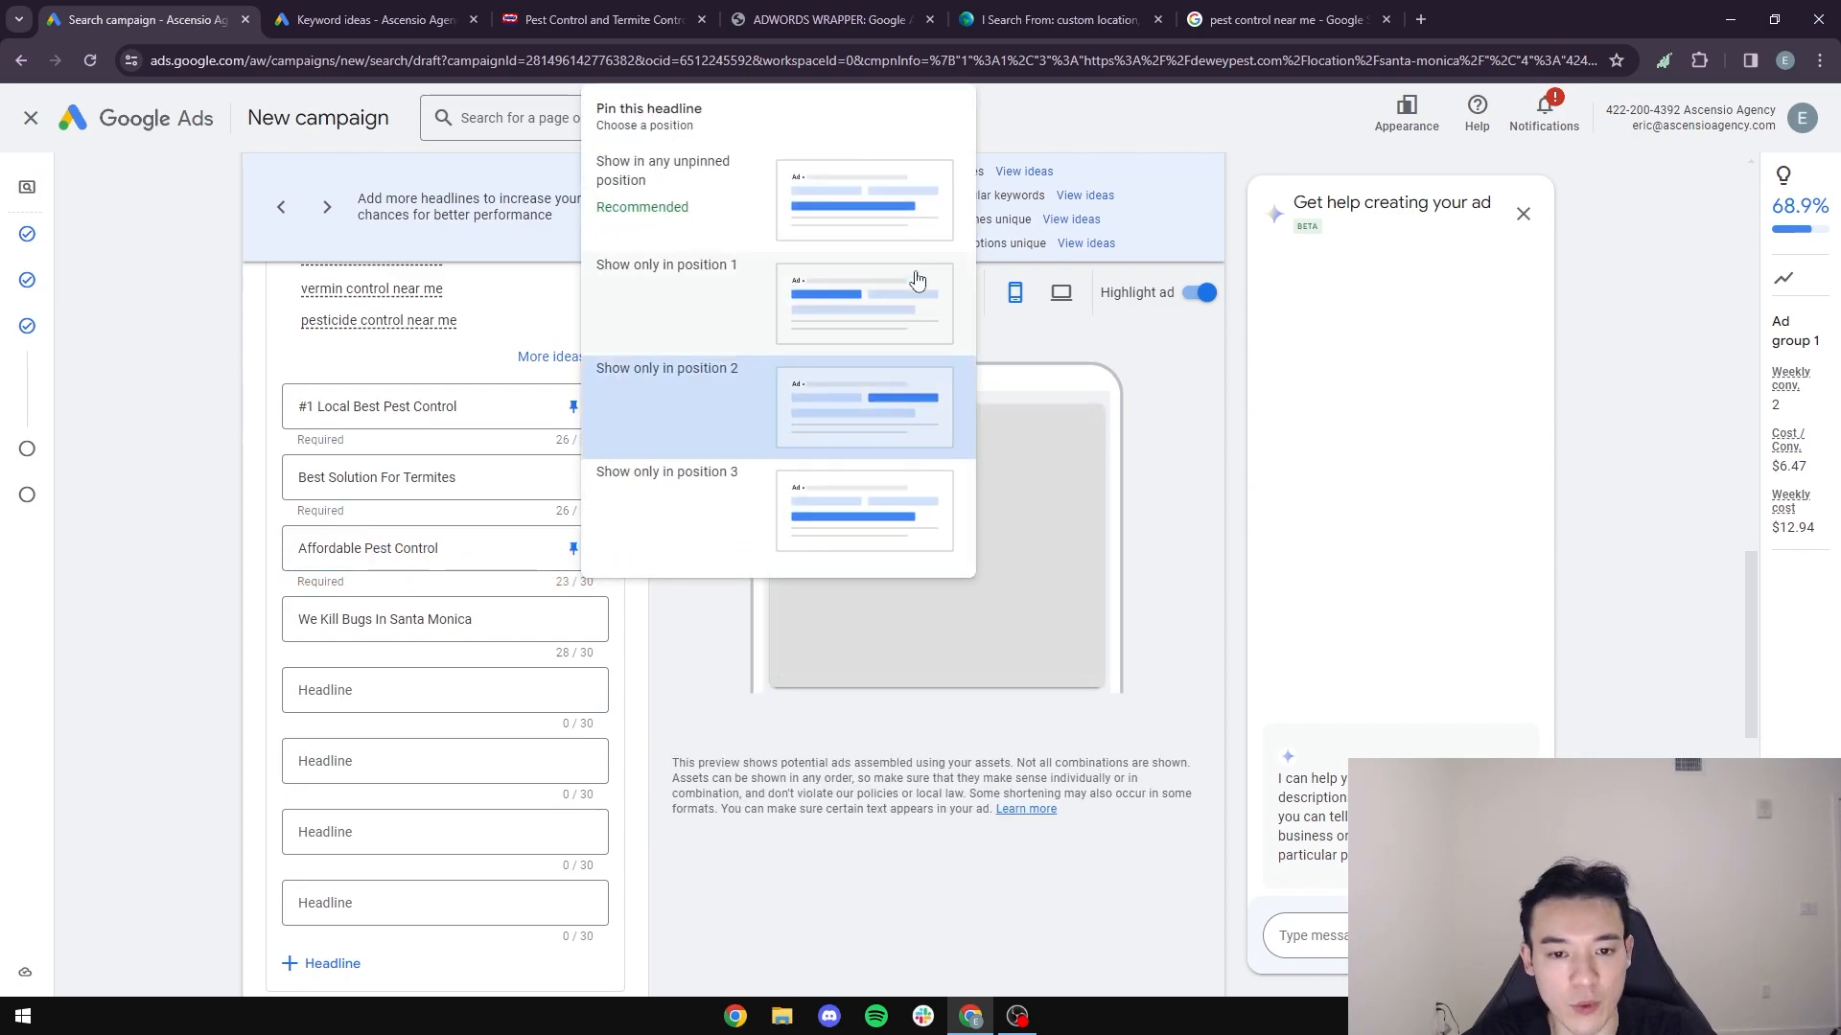
{"action": "left_click", "coordinate": [854, 218]}
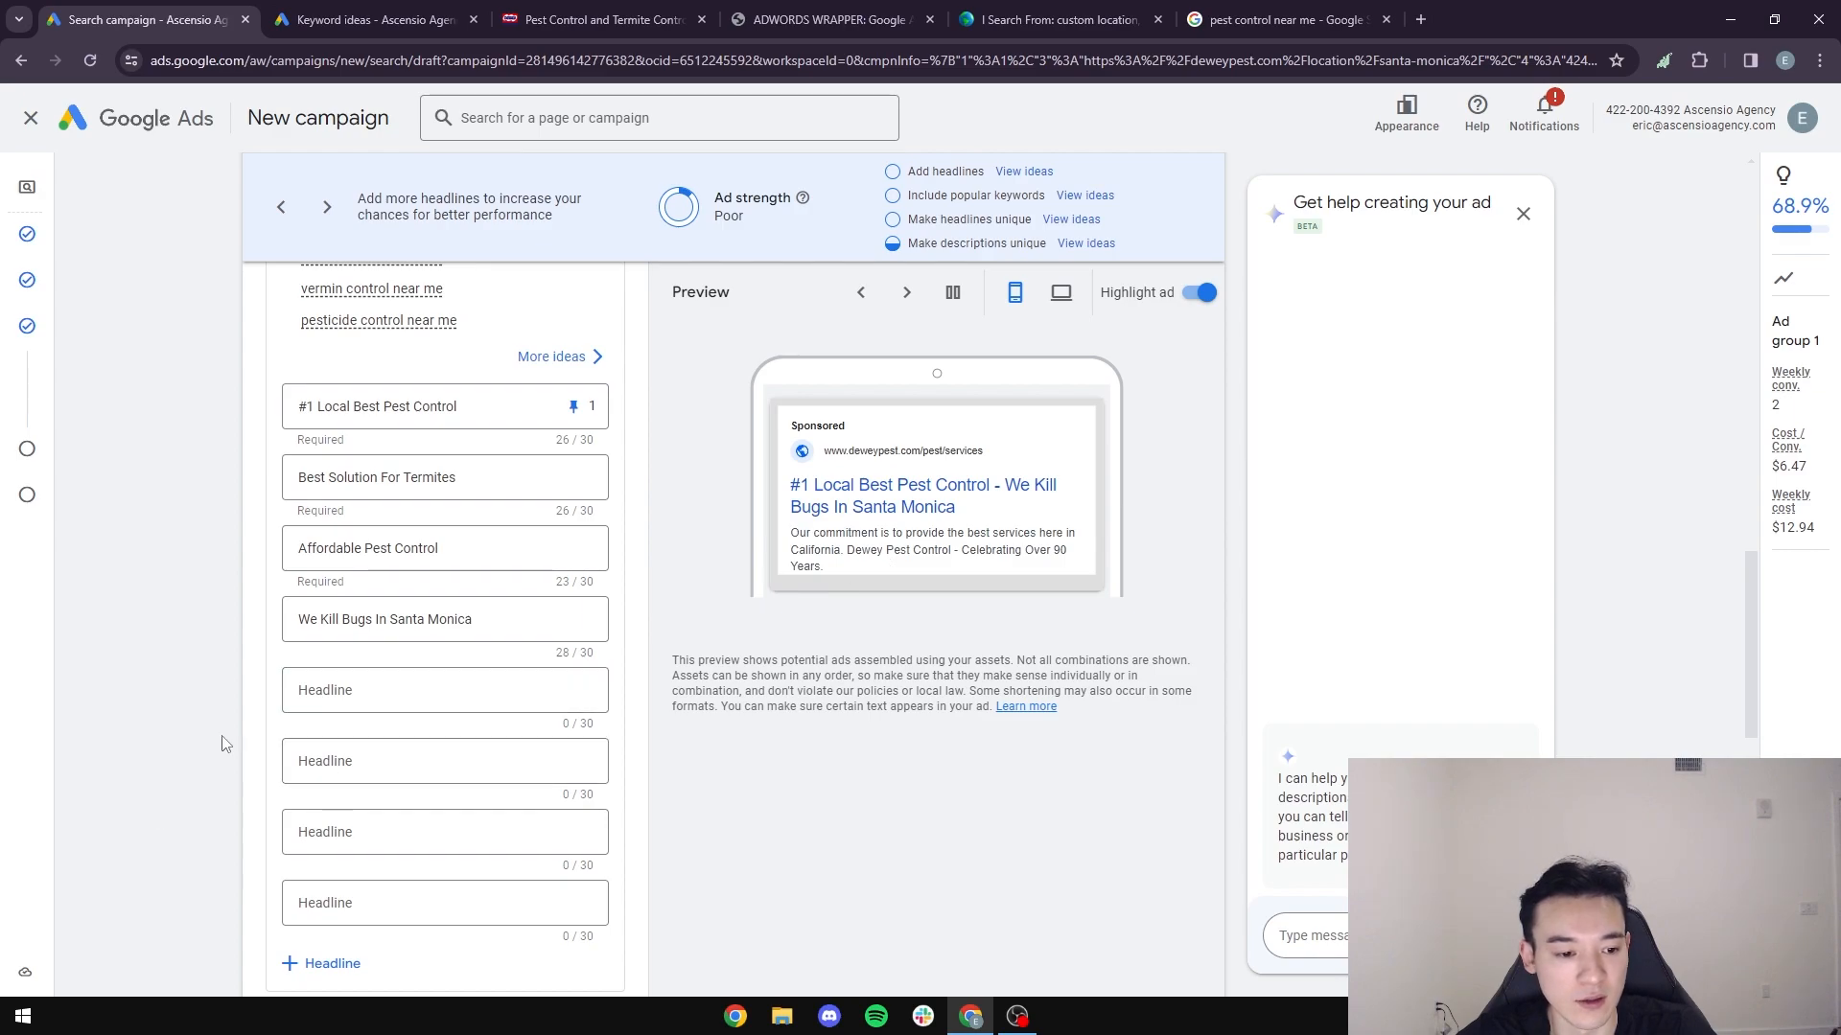
- Go to the ad descriptions, then switch to the "pest control near me" results and study the sponsored "We Kill Bugs" listing's description
{"action": "scroll", "coordinate": [230, 746], "scroll_direction": "down", "scroll_amount": 6}
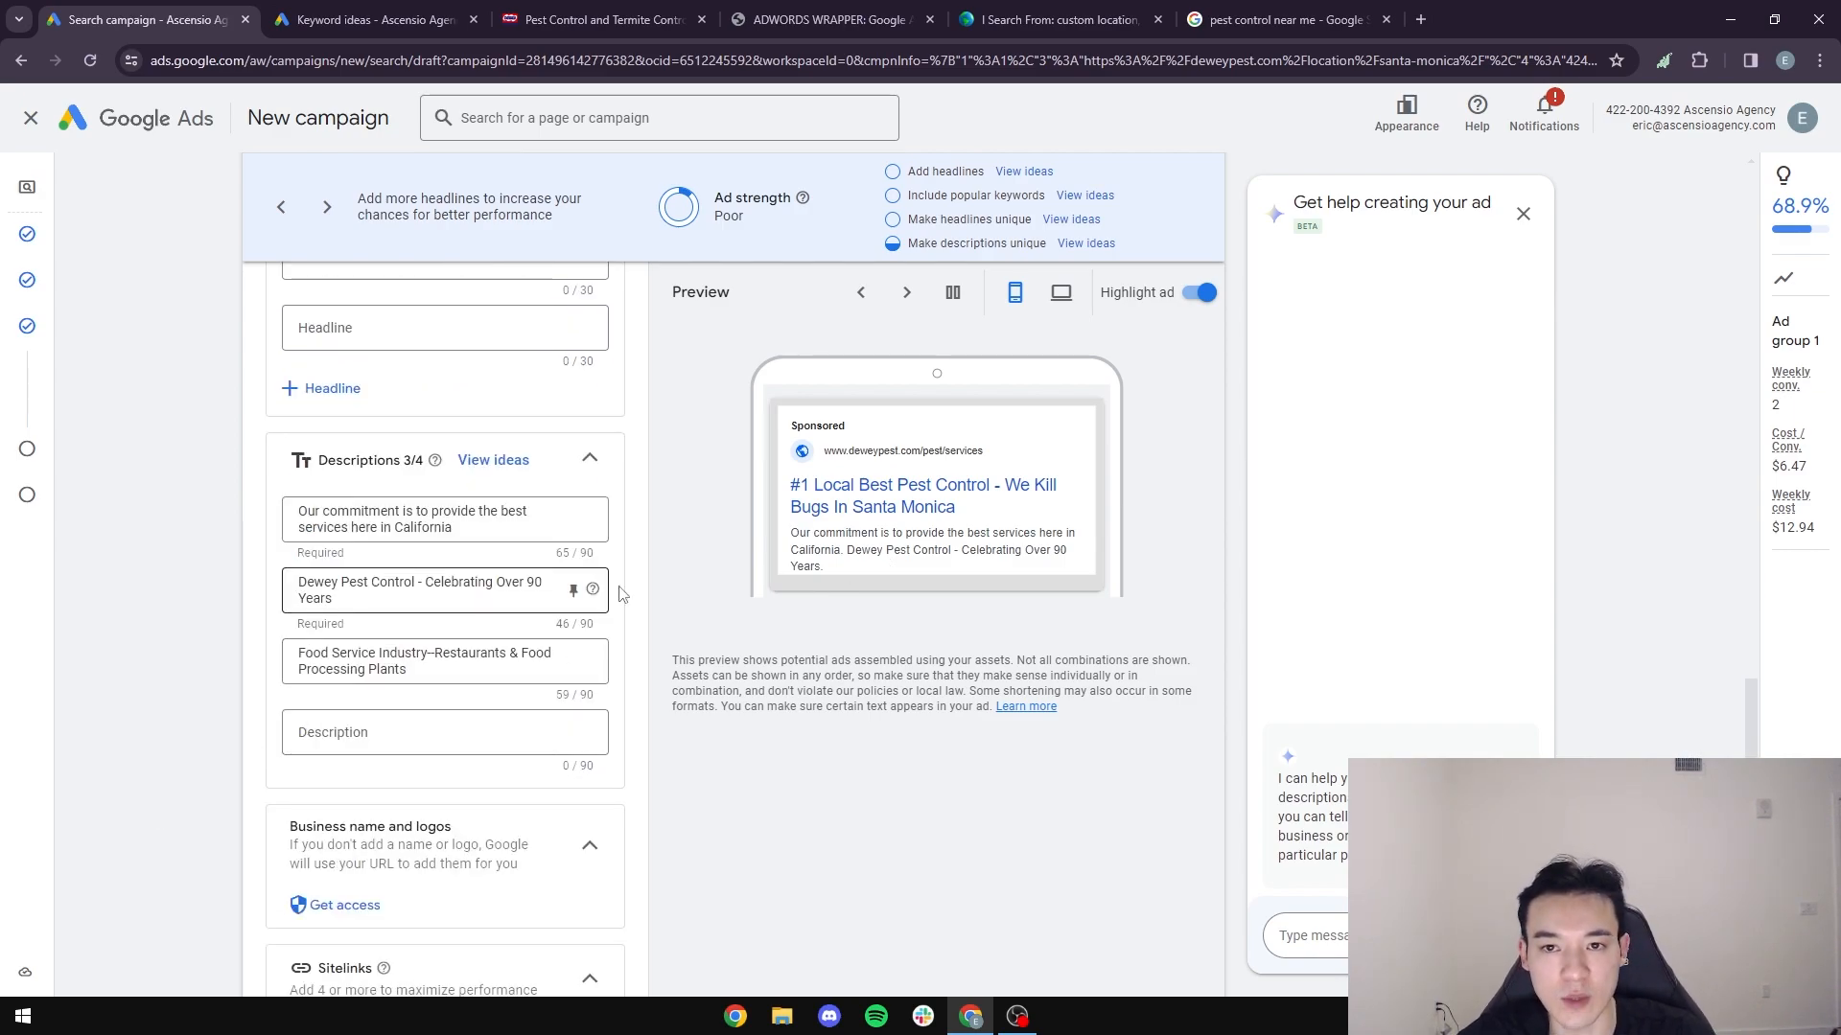
{"action": "left_click", "coordinate": [1252, 29]}
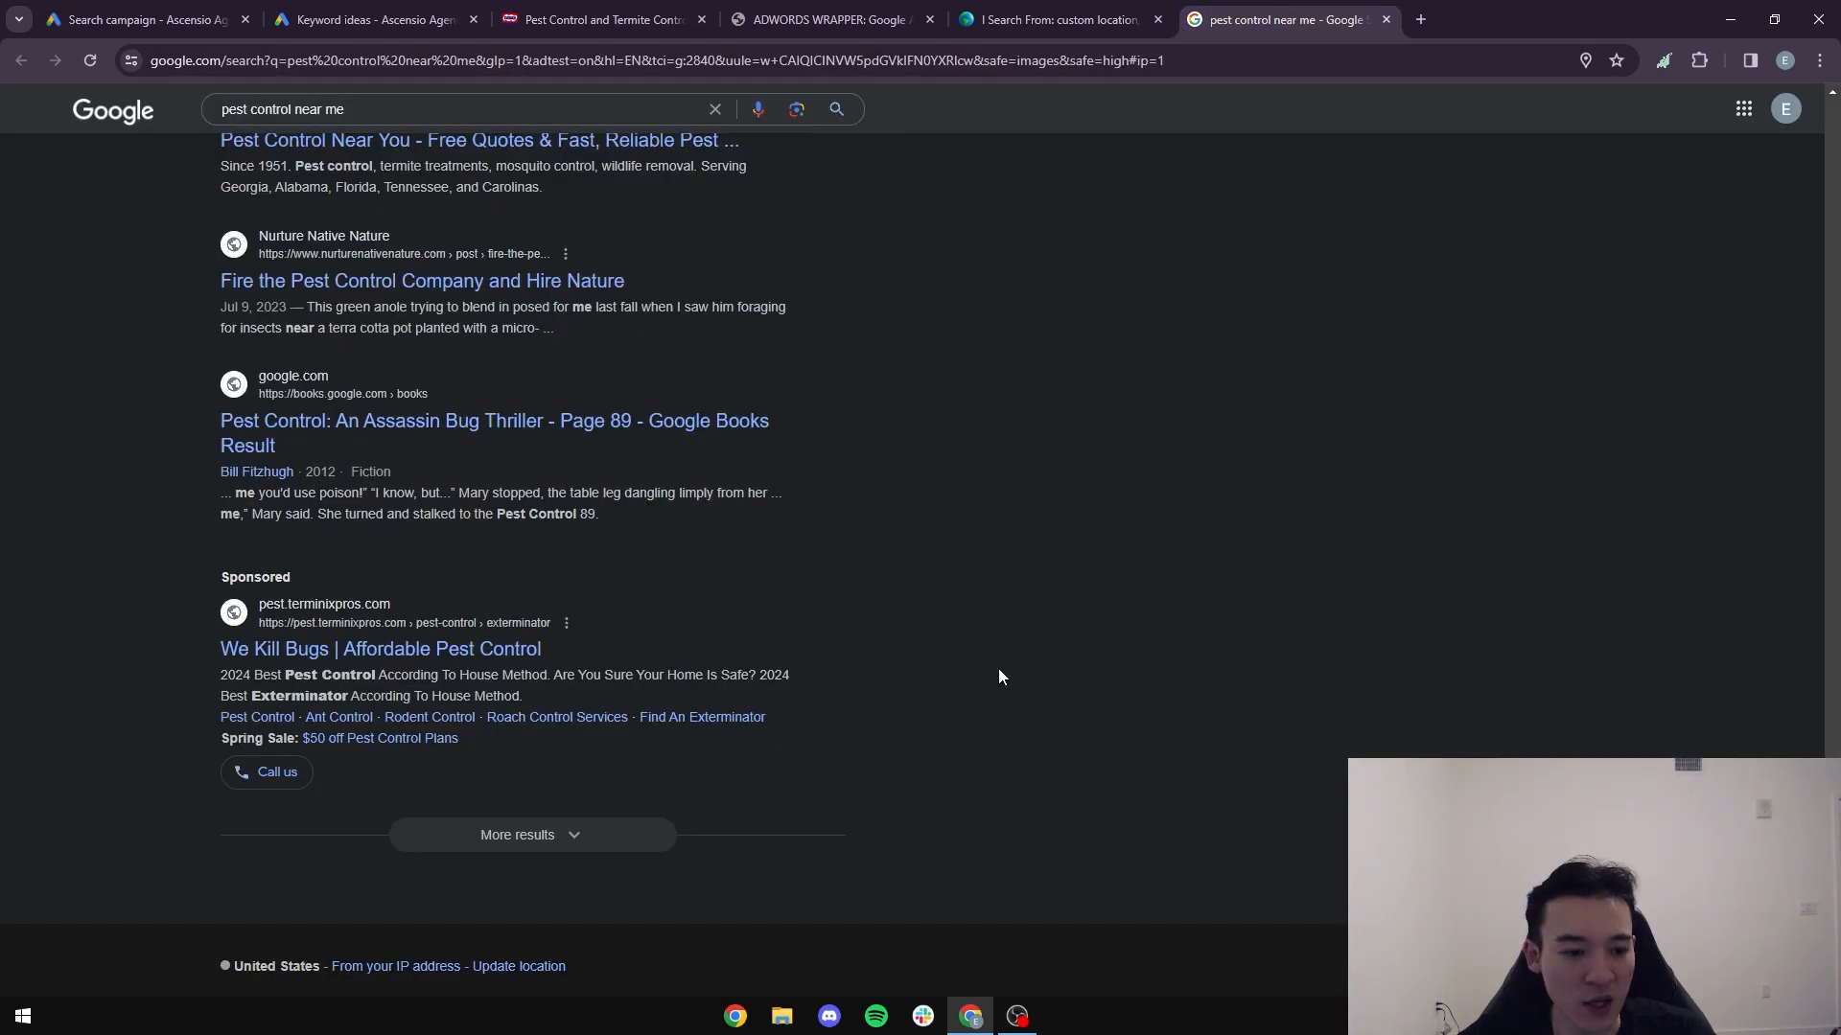
{"action": "left_click_drag", "start_coordinate": [556, 693], "coordinate": [173, 682]}
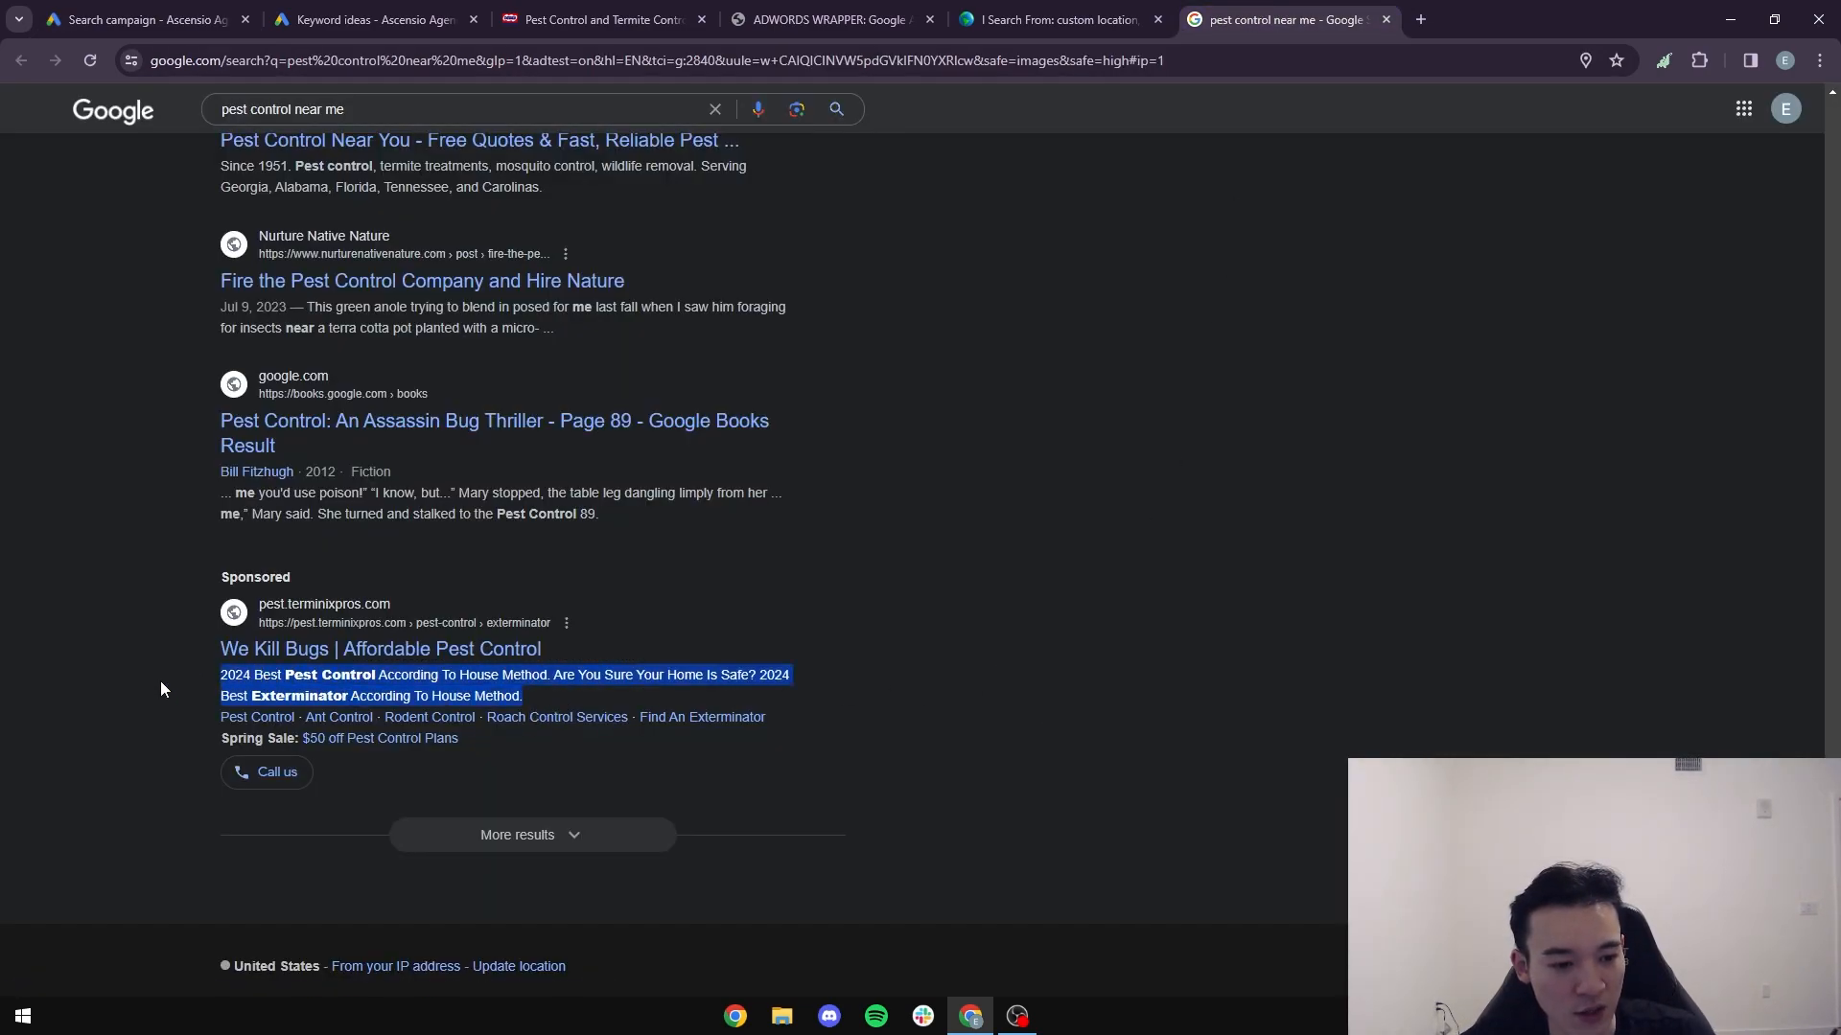
{"action": "left_click", "coordinate": [152, 682]}
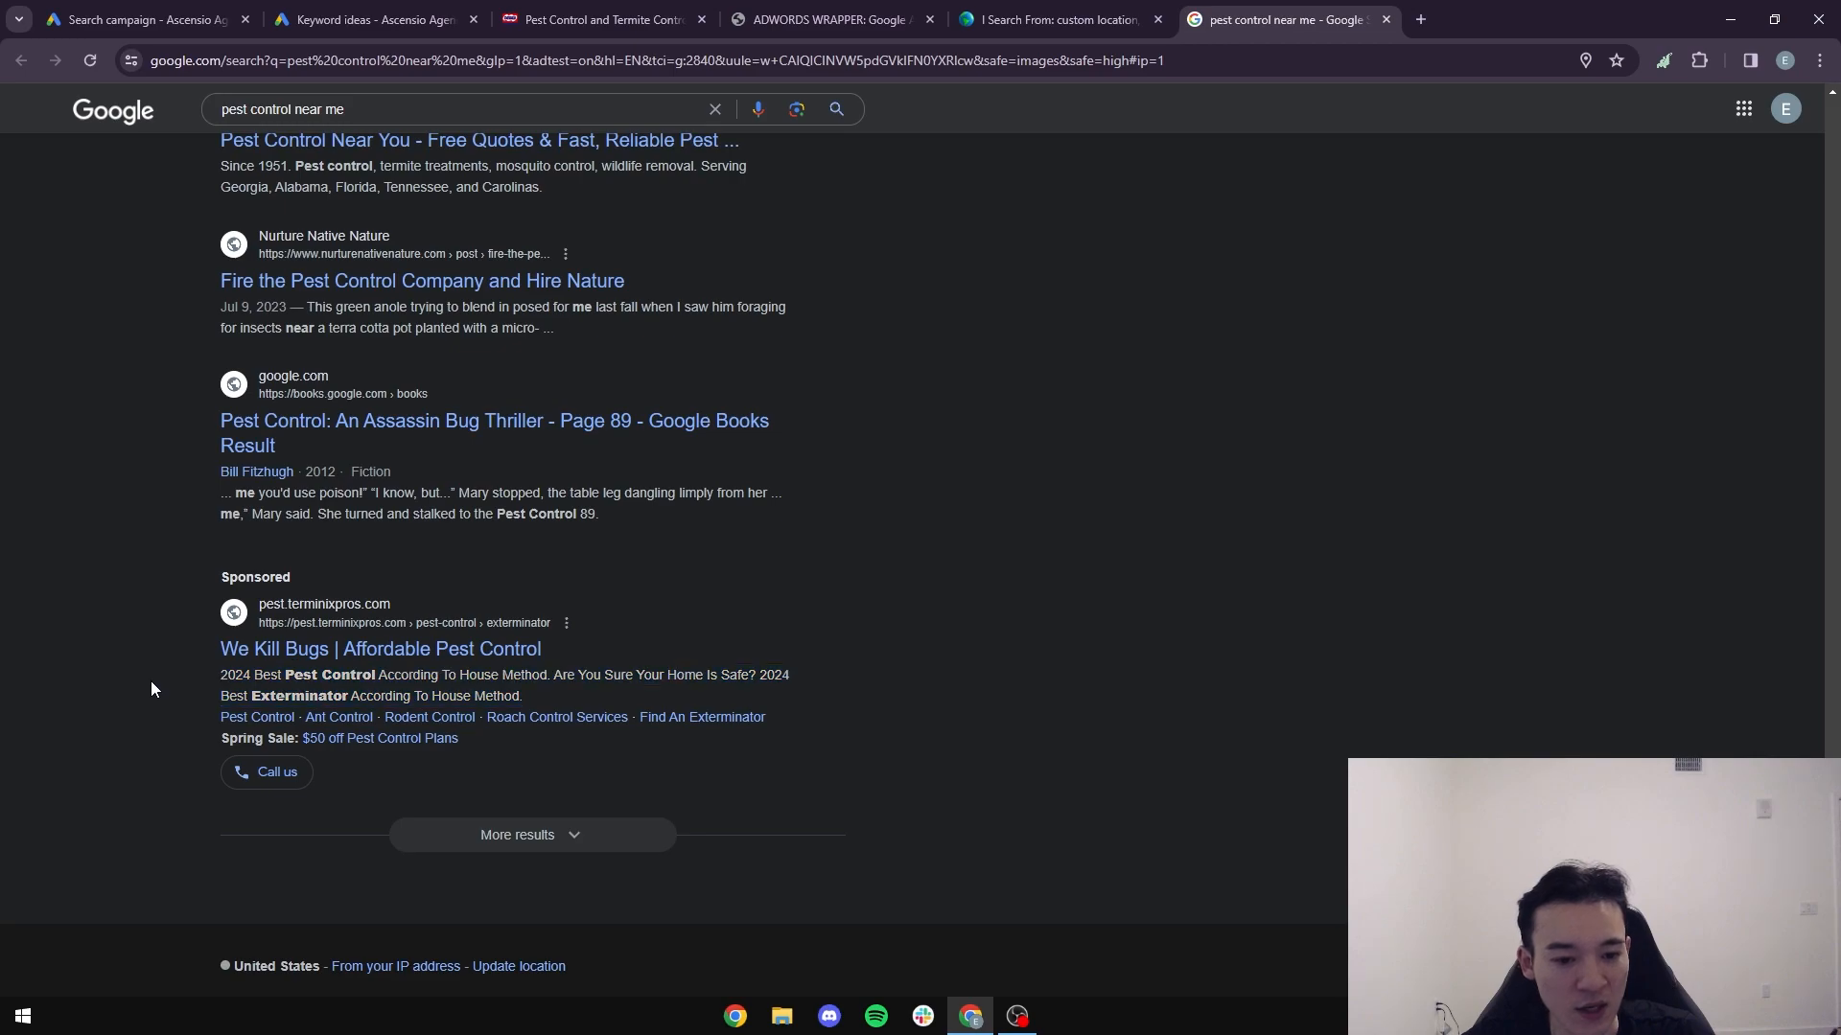
{"action": "scroll", "coordinate": [594, 663], "scroll_direction": "up", "scroll_amount": 5}
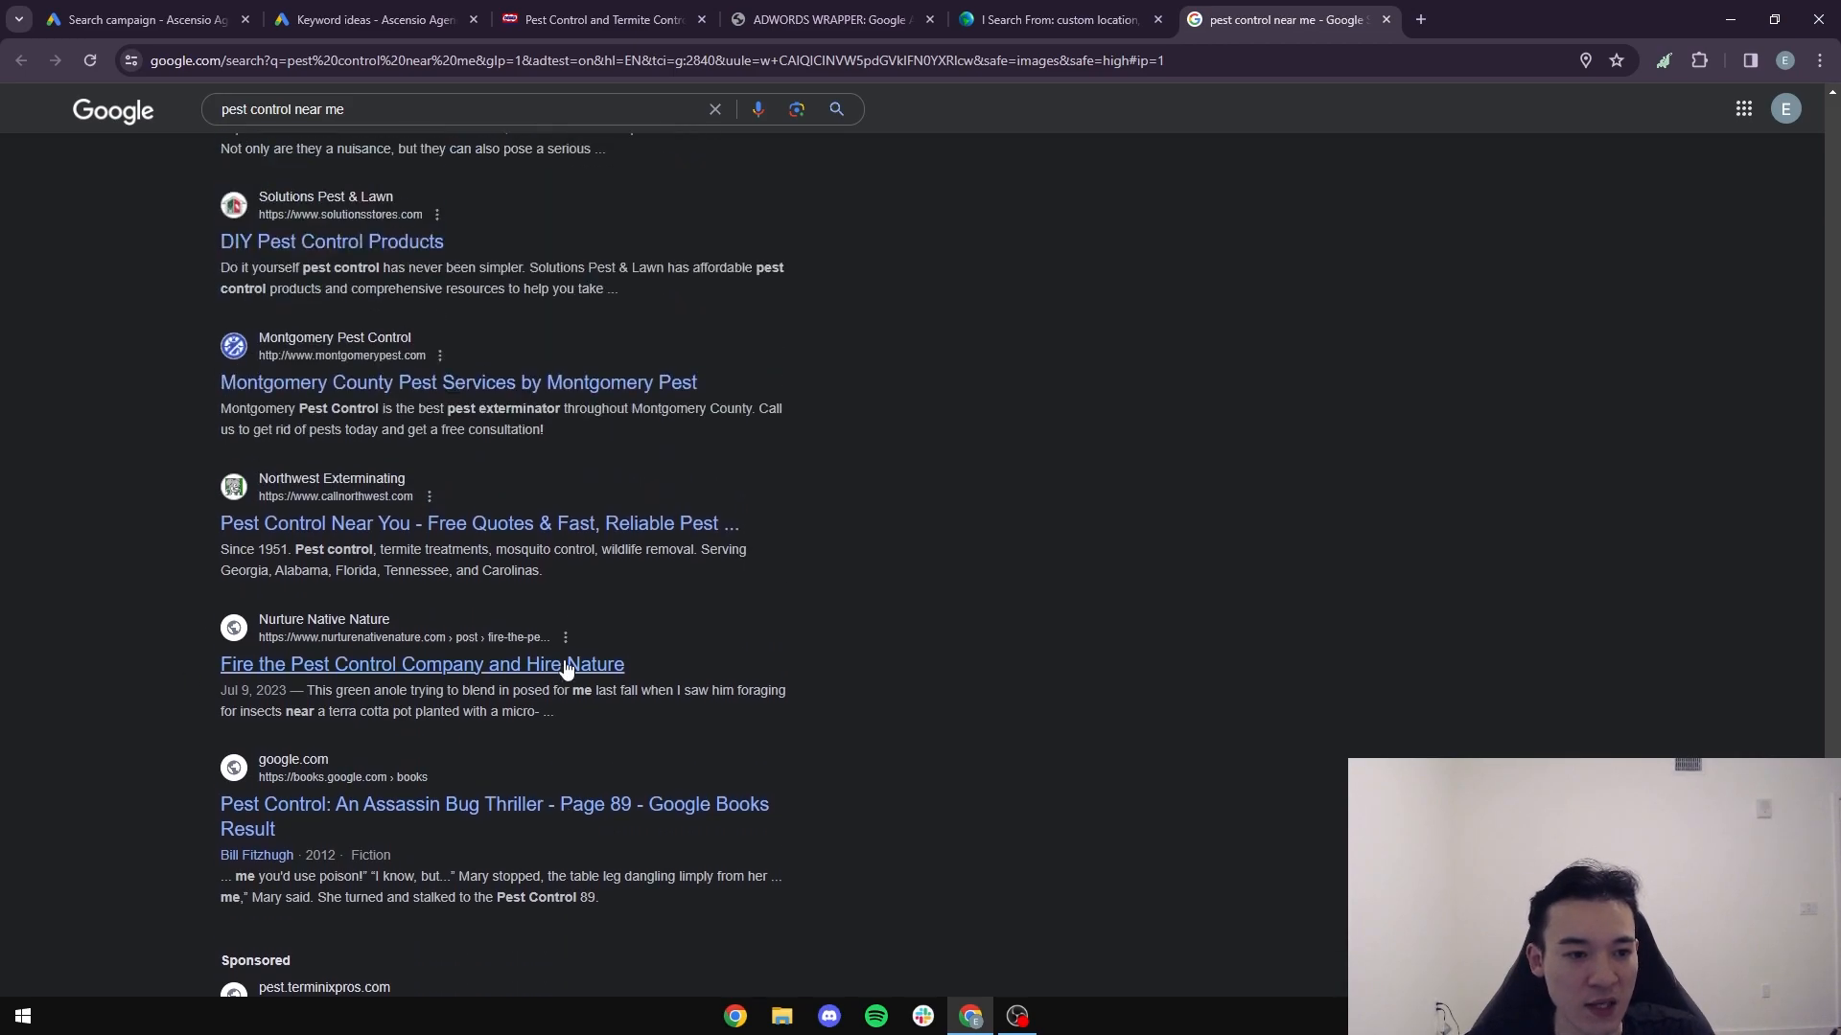
{"action": "scroll", "coordinate": [568, 668], "scroll_direction": "up", "scroll_amount": 5}
{"action": "scroll", "coordinate": [573, 671], "scroll_direction": "down", "scroll_amount": 8}
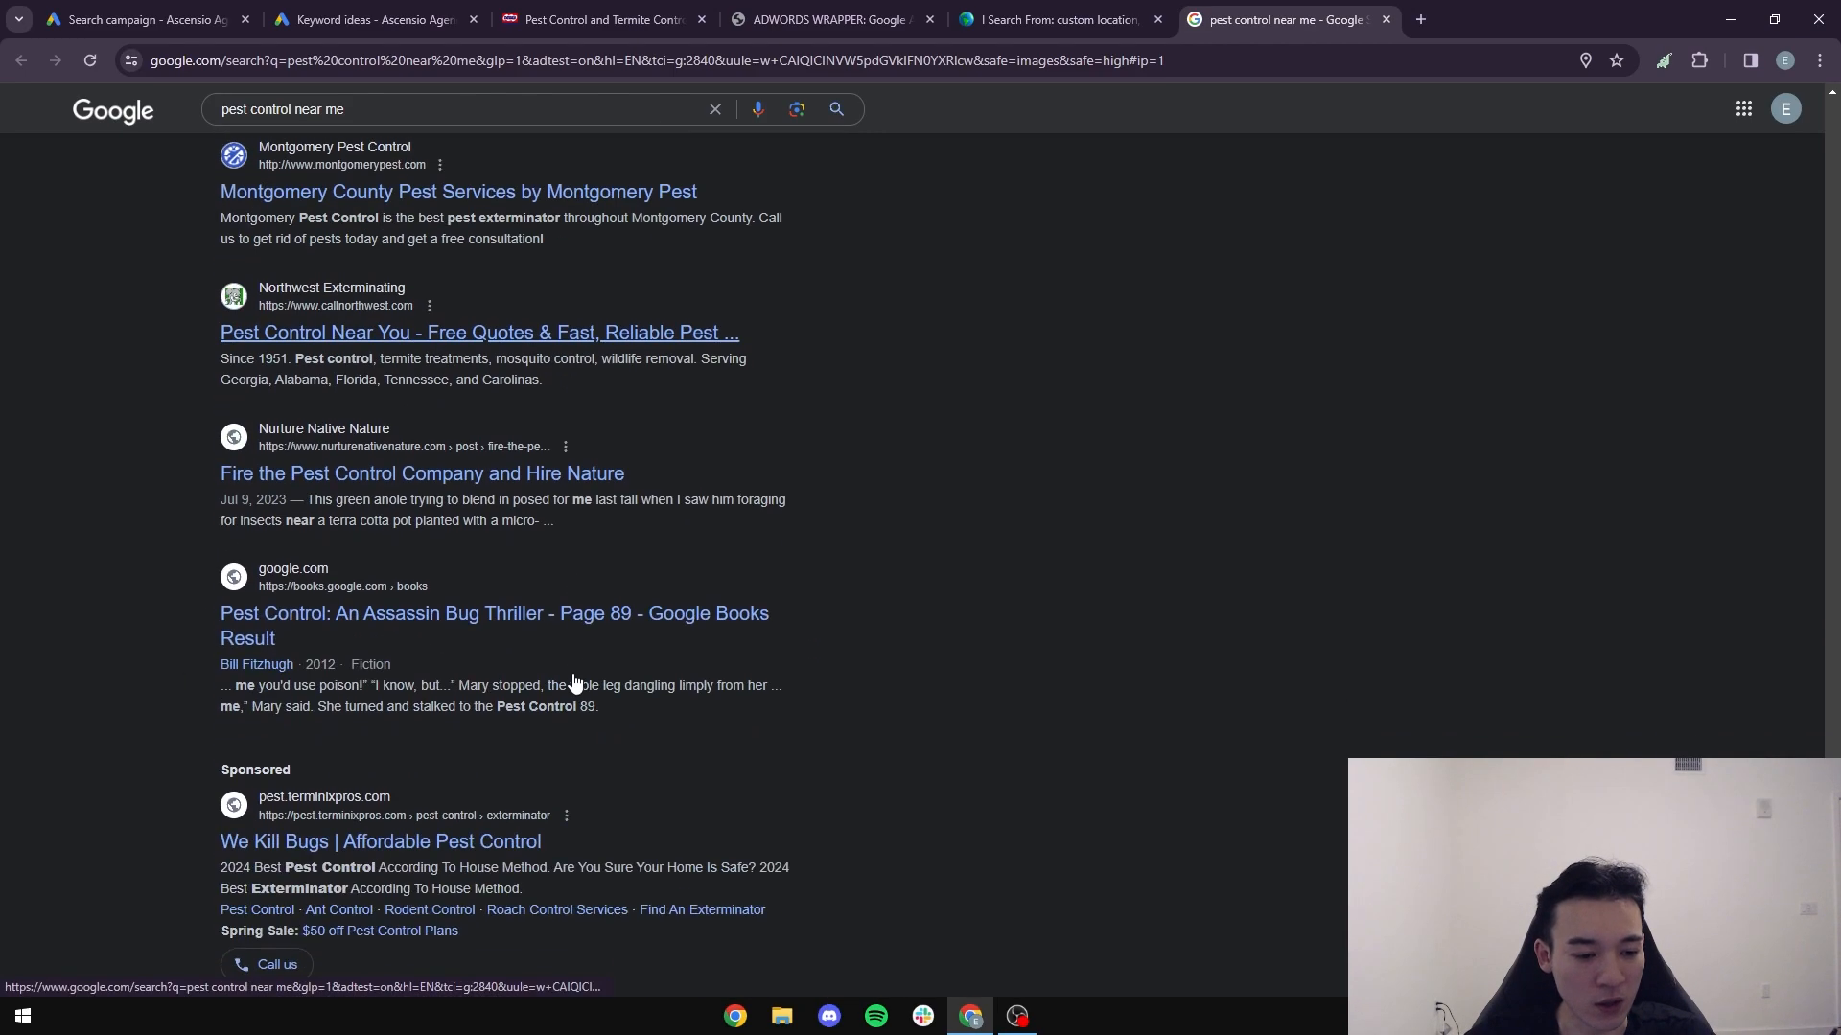
{"action": "scroll", "coordinate": [422, 786], "scroll_direction": "down", "scroll_amount": 2}
{"action": "left_click_drag", "start_coordinate": [581, 677], "coordinate": [188, 668]}
{"action": "left_click", "coordinate": [179, 673]}
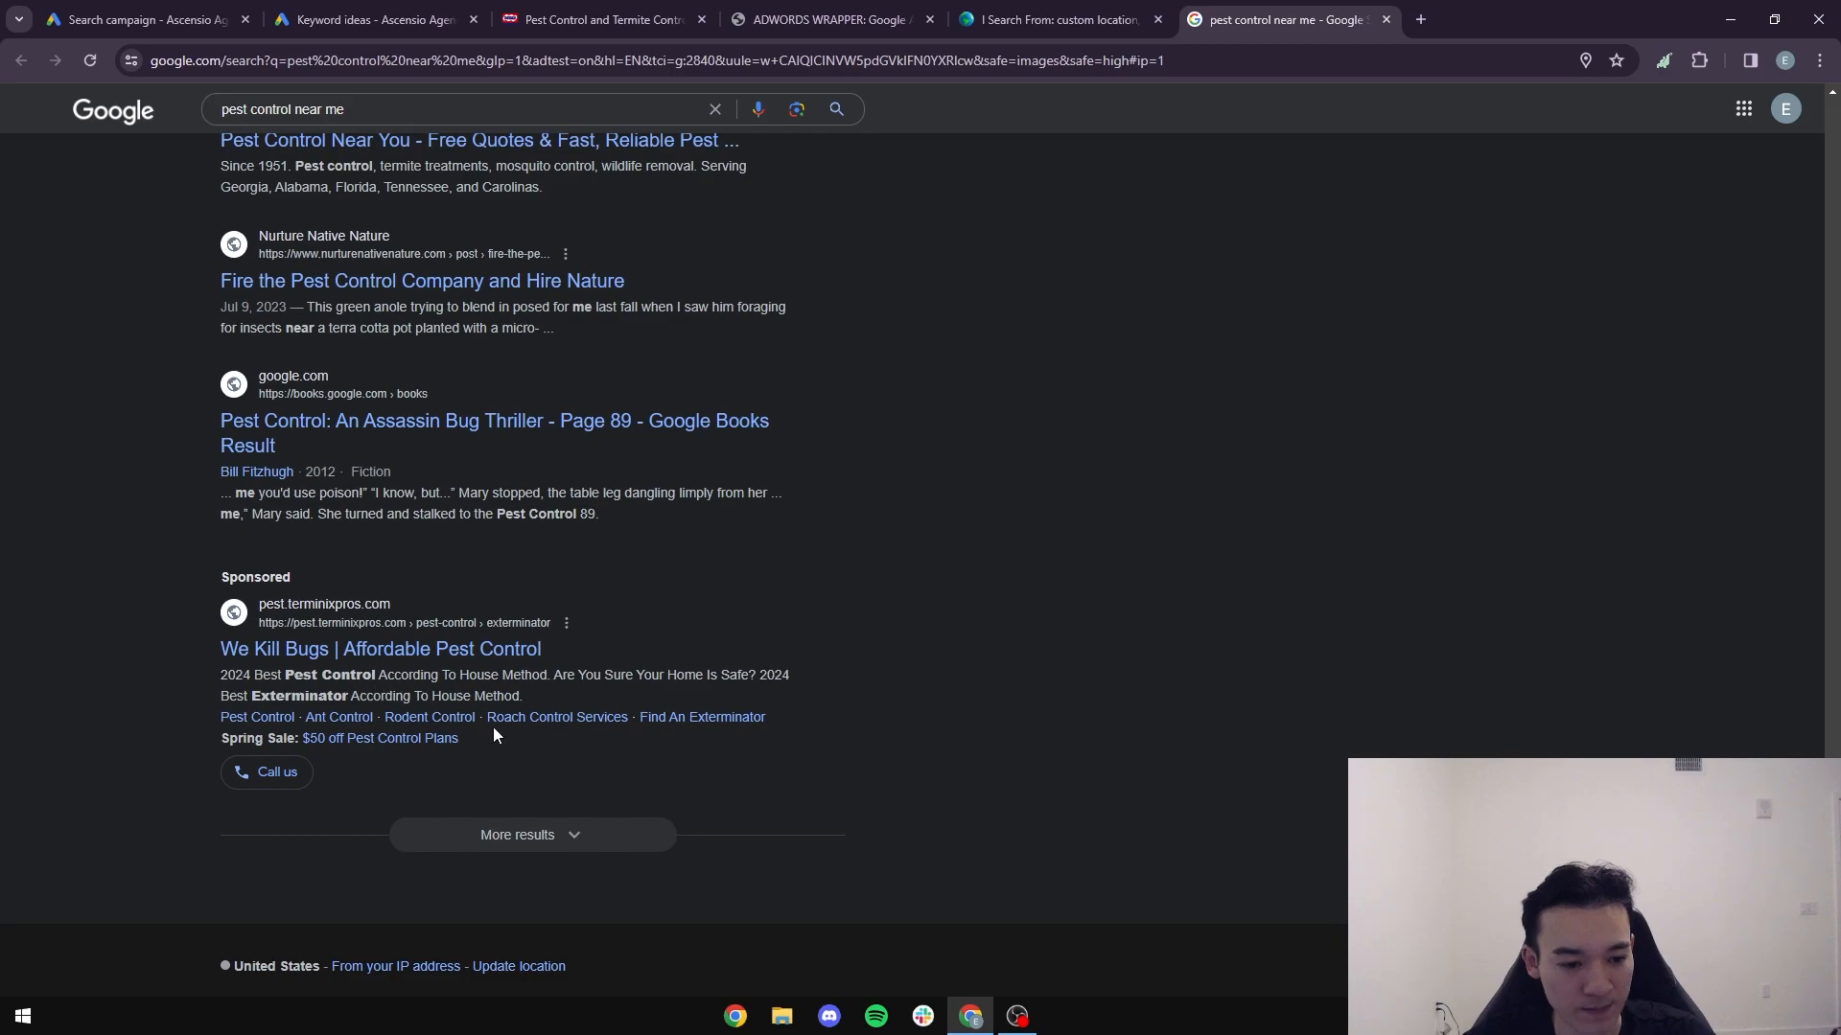
{"action": "left_click_drag", "start_coordinate": [543, 698], "coordinate": [152, 667]}
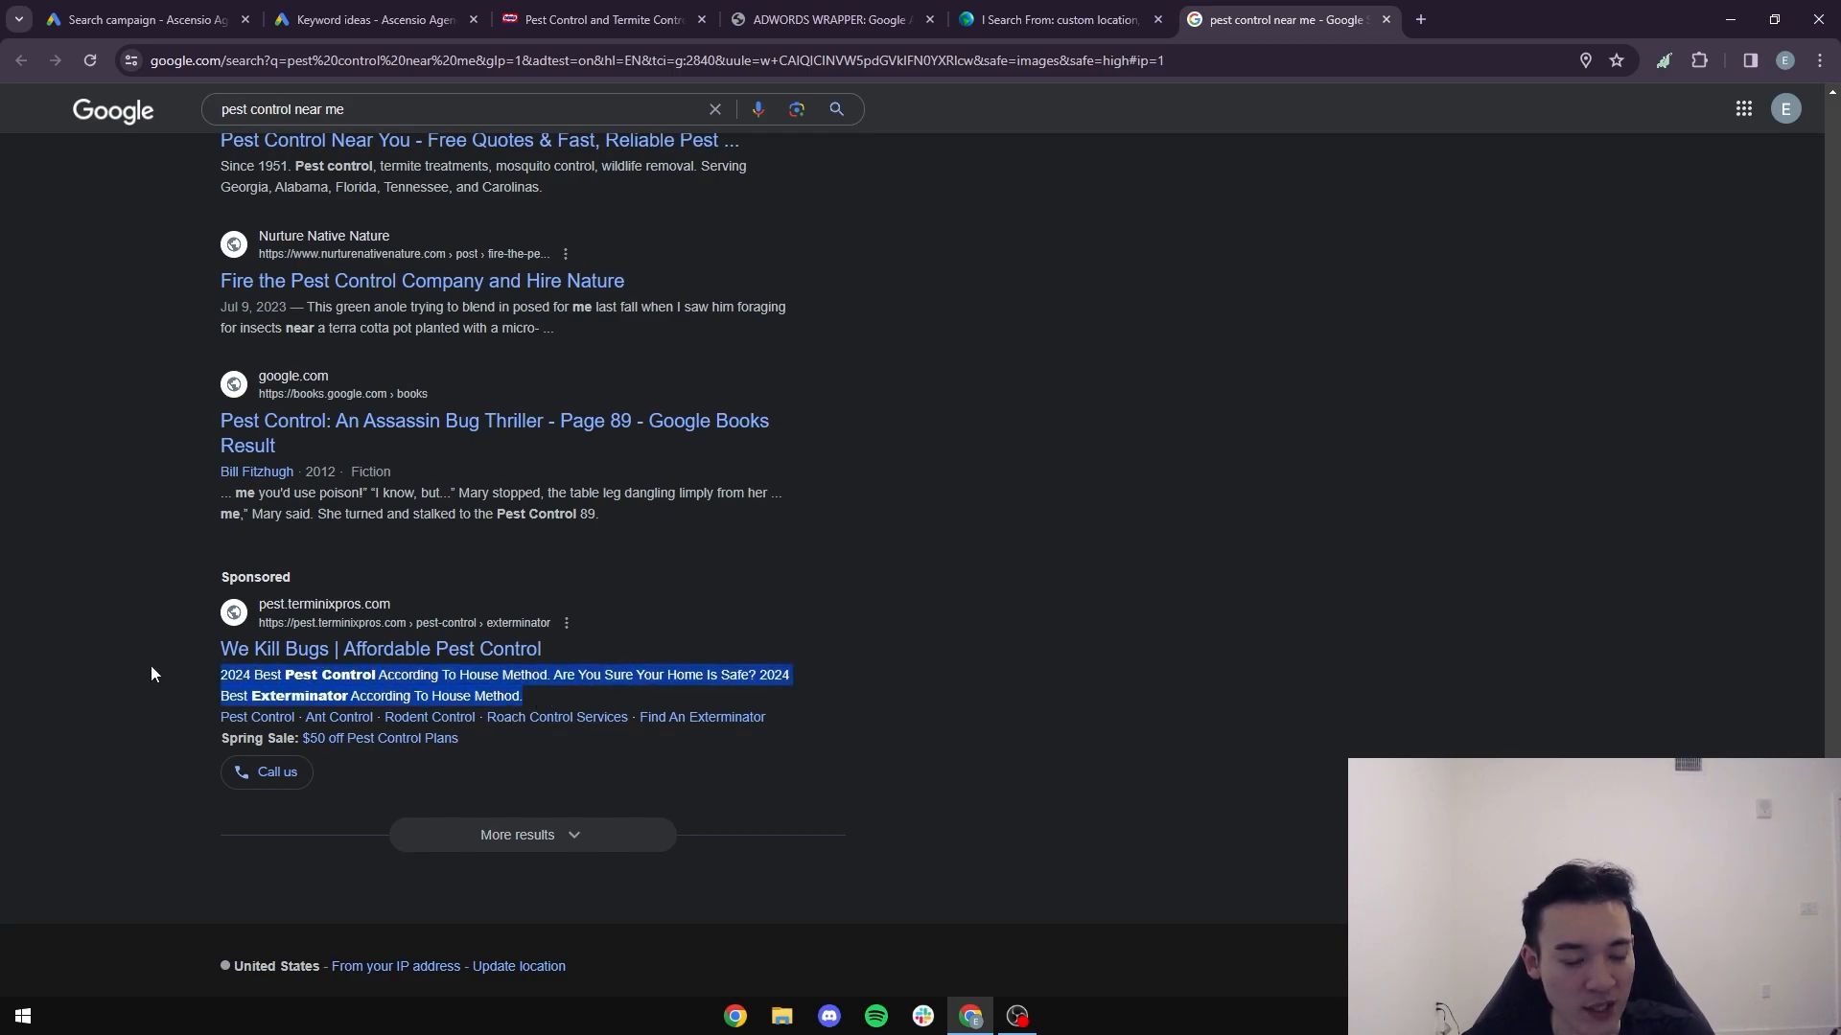
- Examine the description copy in the other sponsored listings, including securedpest.com and TKO Pest Control
{"action": "scroll", "coordinate": [173, 661], "scroll_direction": "up", "scroll_amount": 8}
{"action": "scroll", "coordinate": [240, 634], "scroll_direction": "up", "scroll_amount": 10}
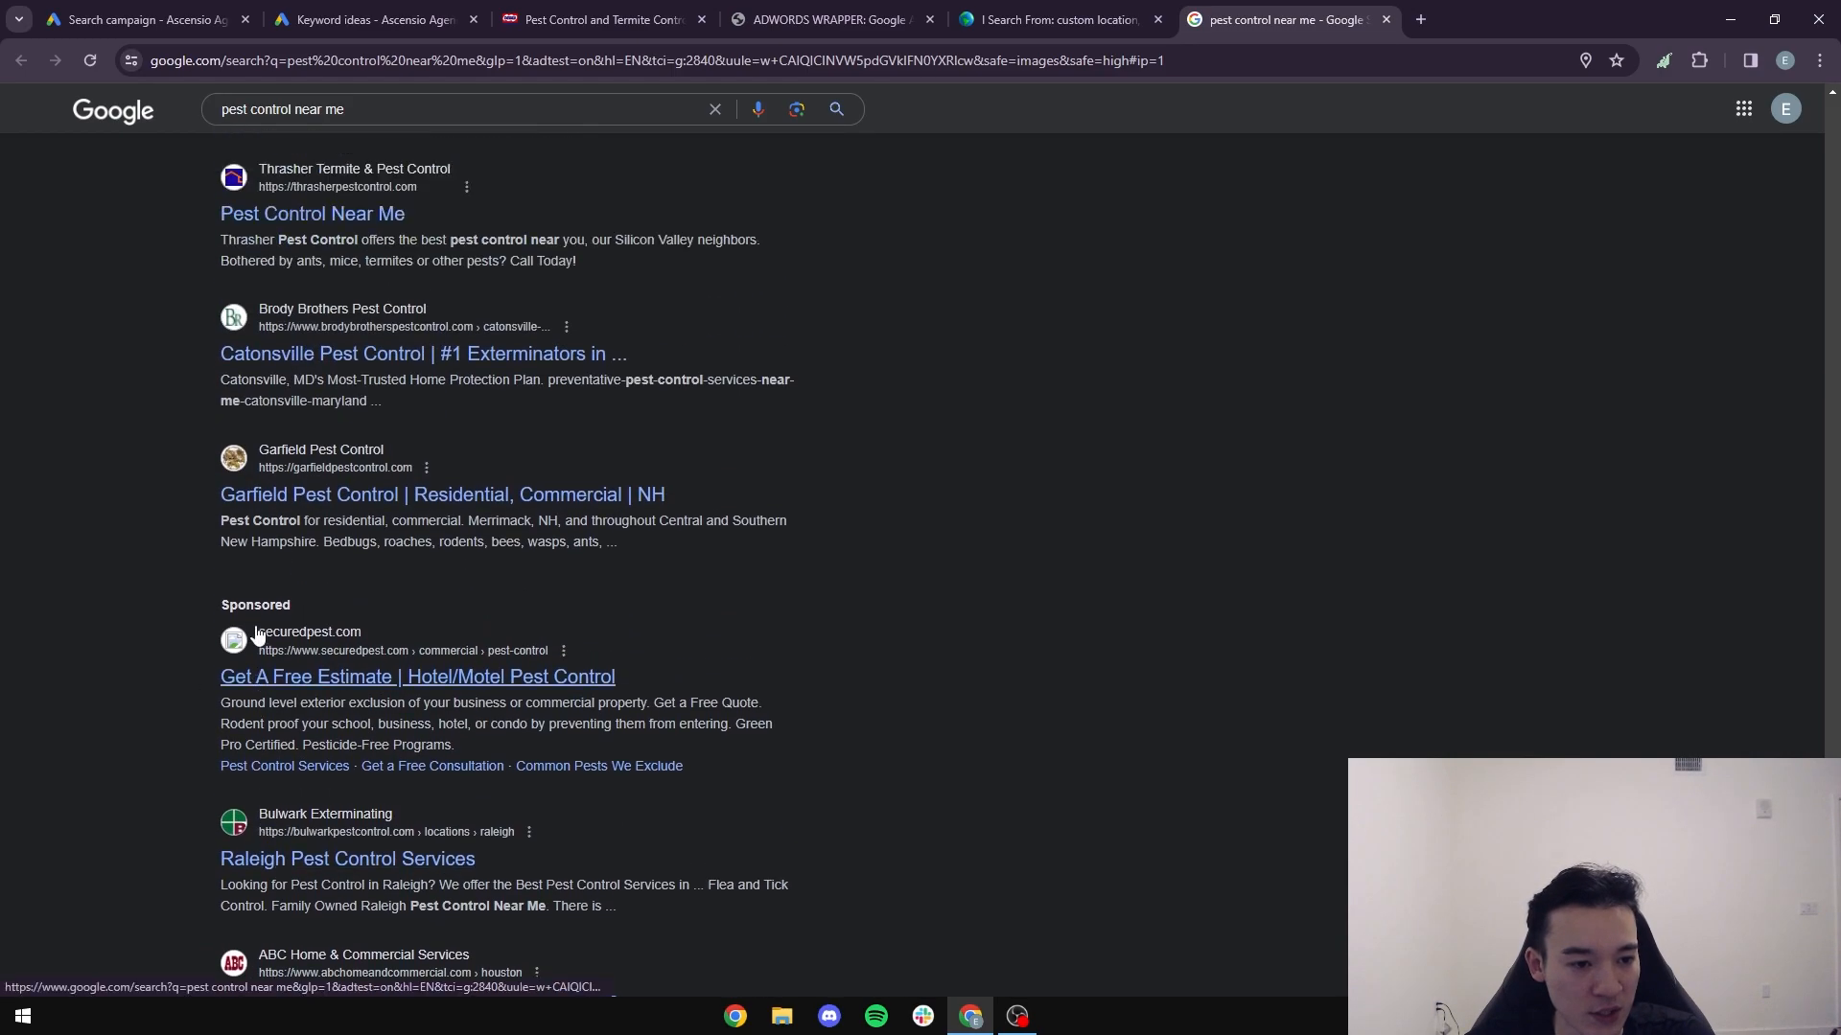
{"action": "scroll", "coordinate": [363, 620], "scroll_direction": "down", "scroll_amount": 2}
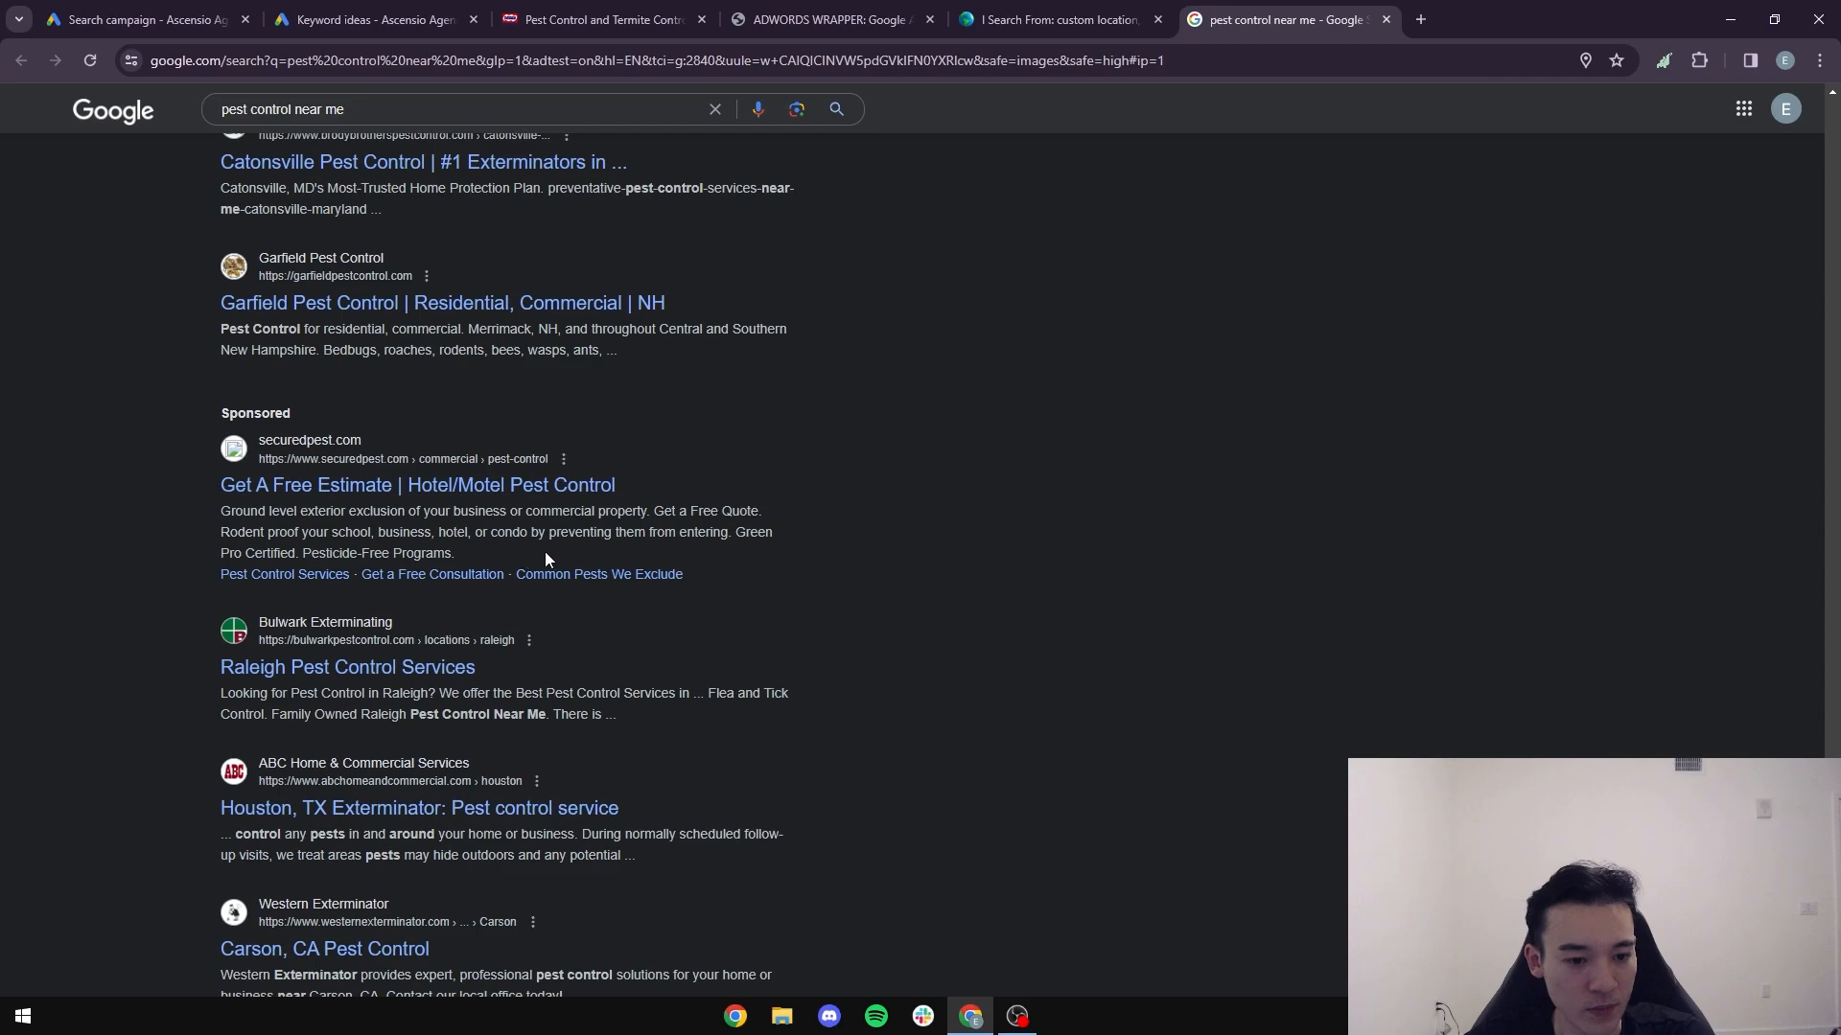
{"action": "scroll", "coordinate": [547, 559], "scroll_direction": "up", "scroll_amount": 14}
{"action": "scroll", "coordinate": [449, 605], "scroll_direction": "up", "scroll_amount": 3}
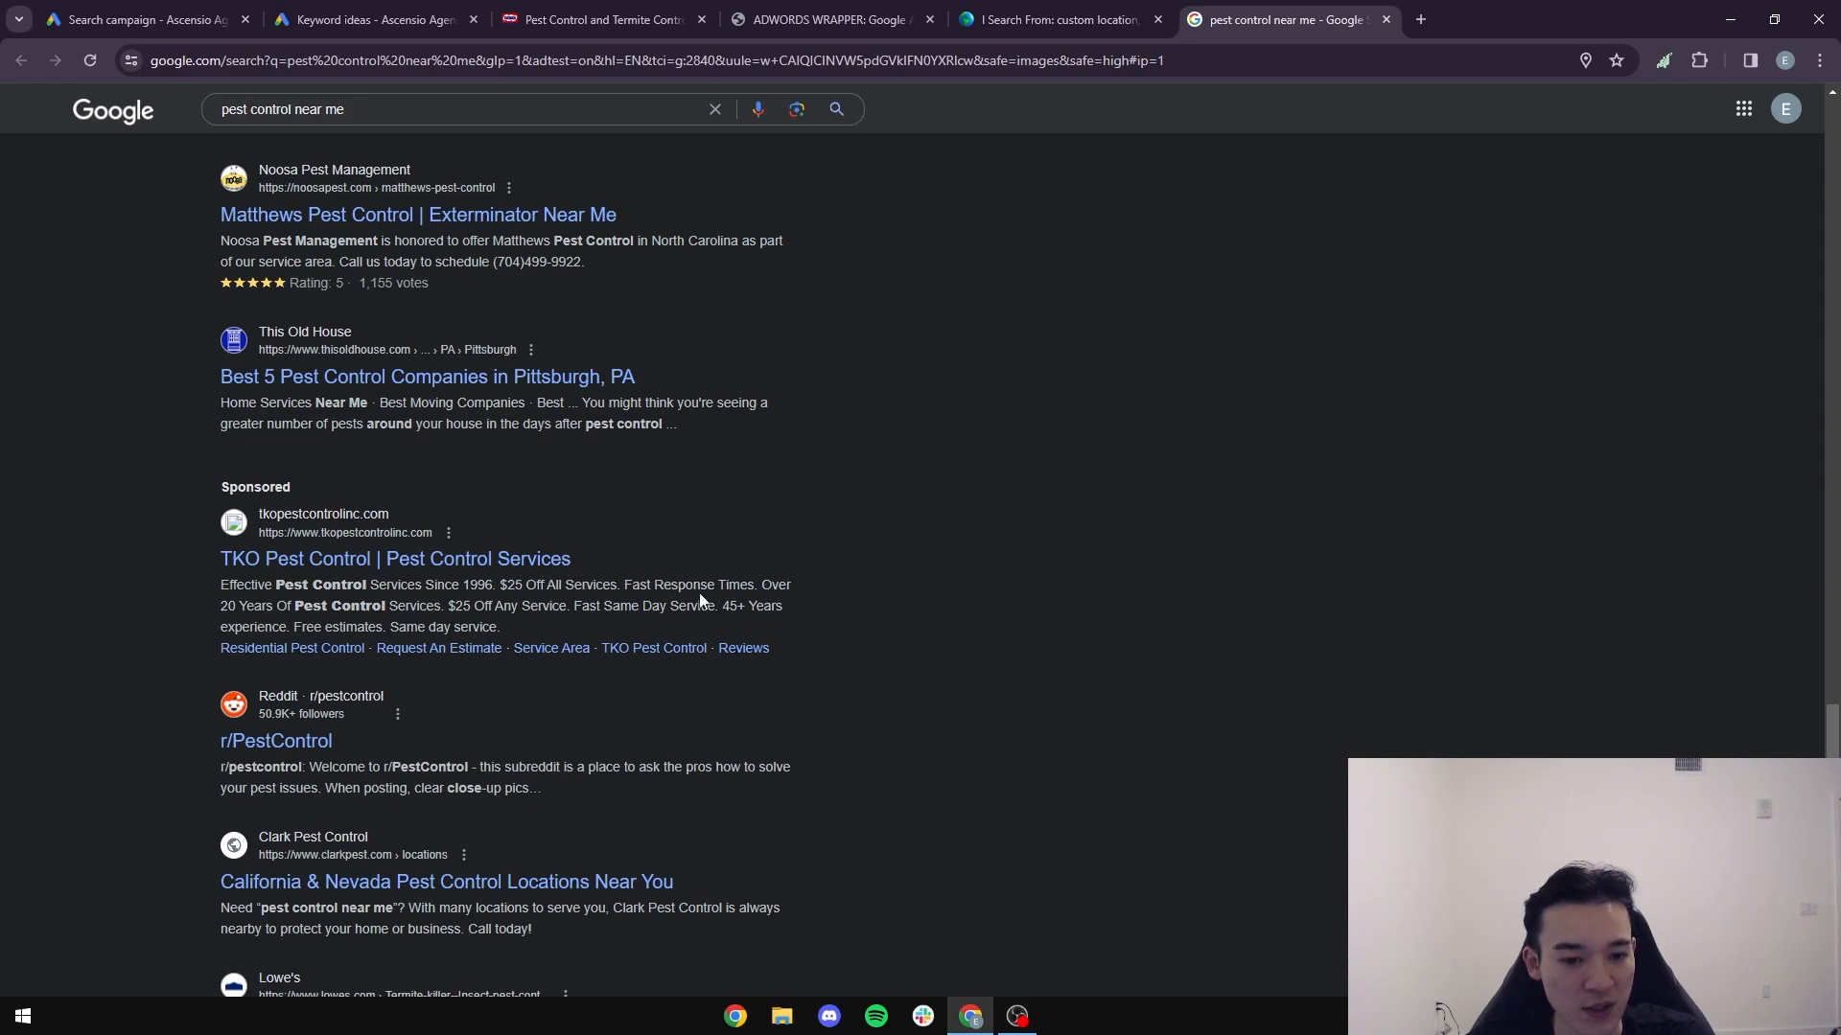
{"action": "left_click_drag", "start_coordinate": [723, 607], "coordinate": [582, 606]}
{"action": "left_click", "coordinate": [630, 609]}
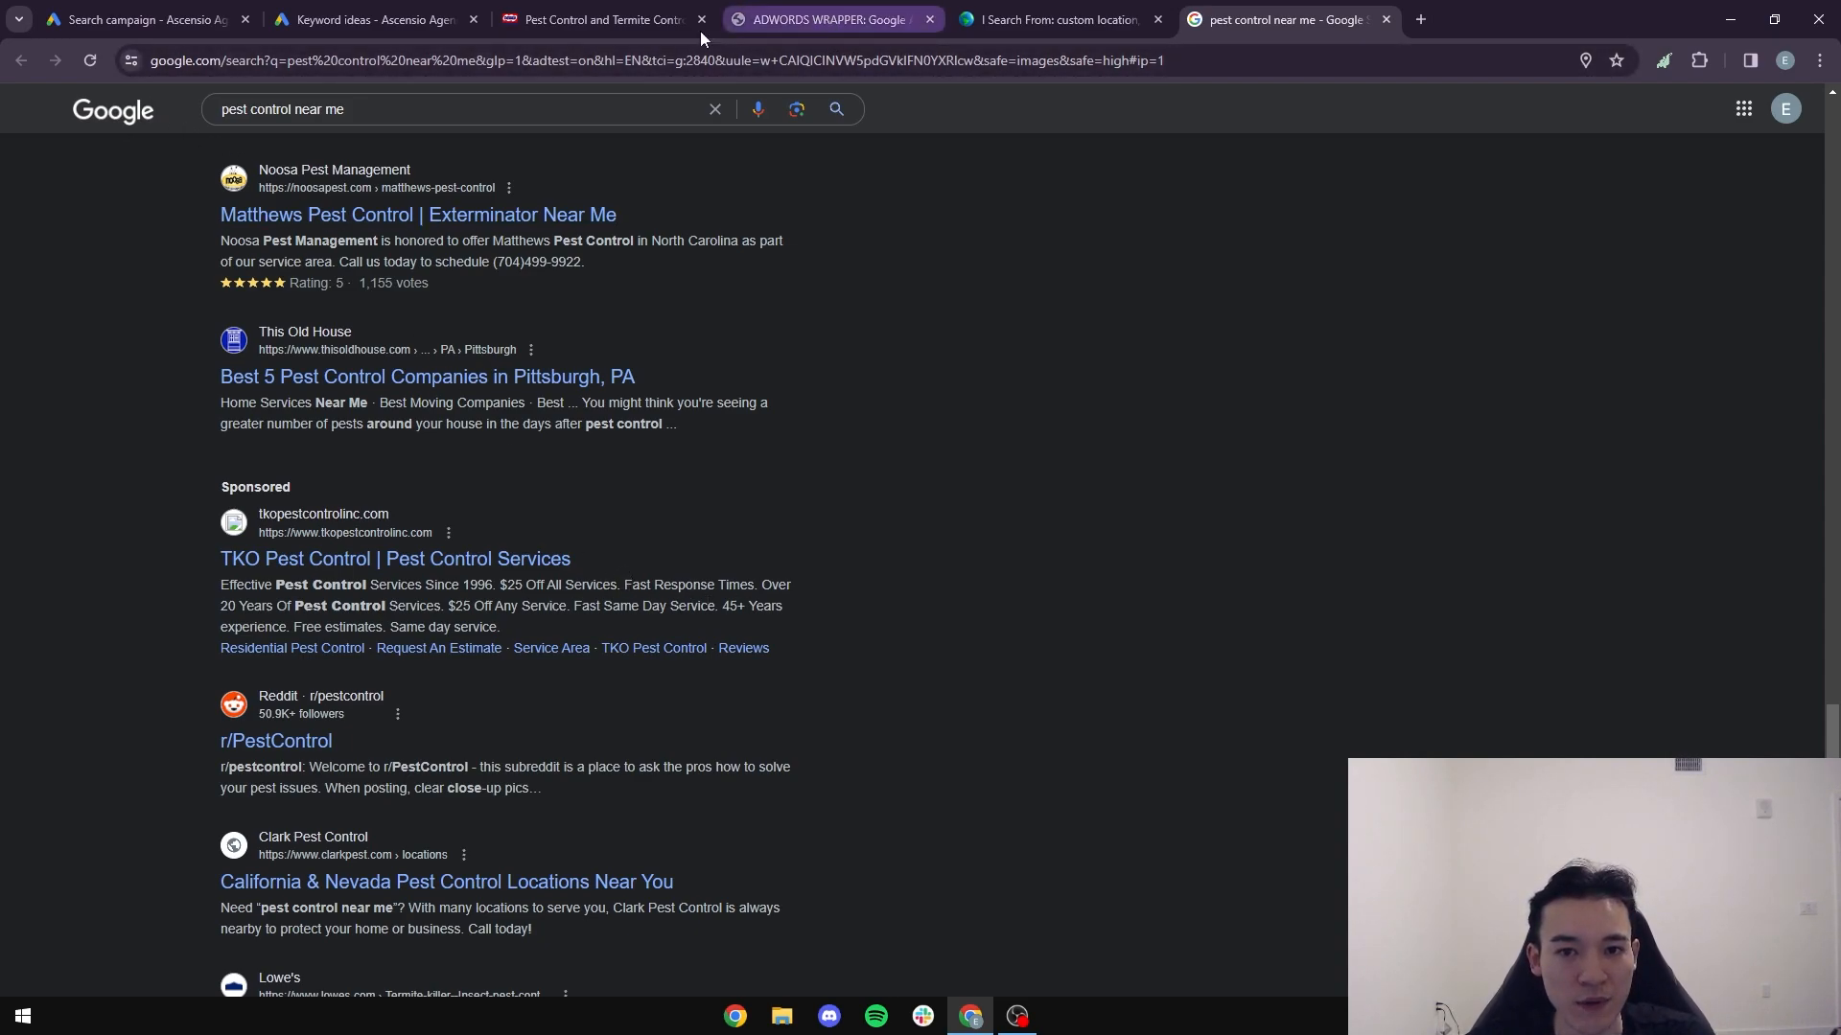
- Switch to Dewey's website and look through the services page for selling points to use in the ad descriptions
{"action": "left_click", "coordinate": [594, 19]}
{"action": "mouse_move", "coordinate": [810, 134]}
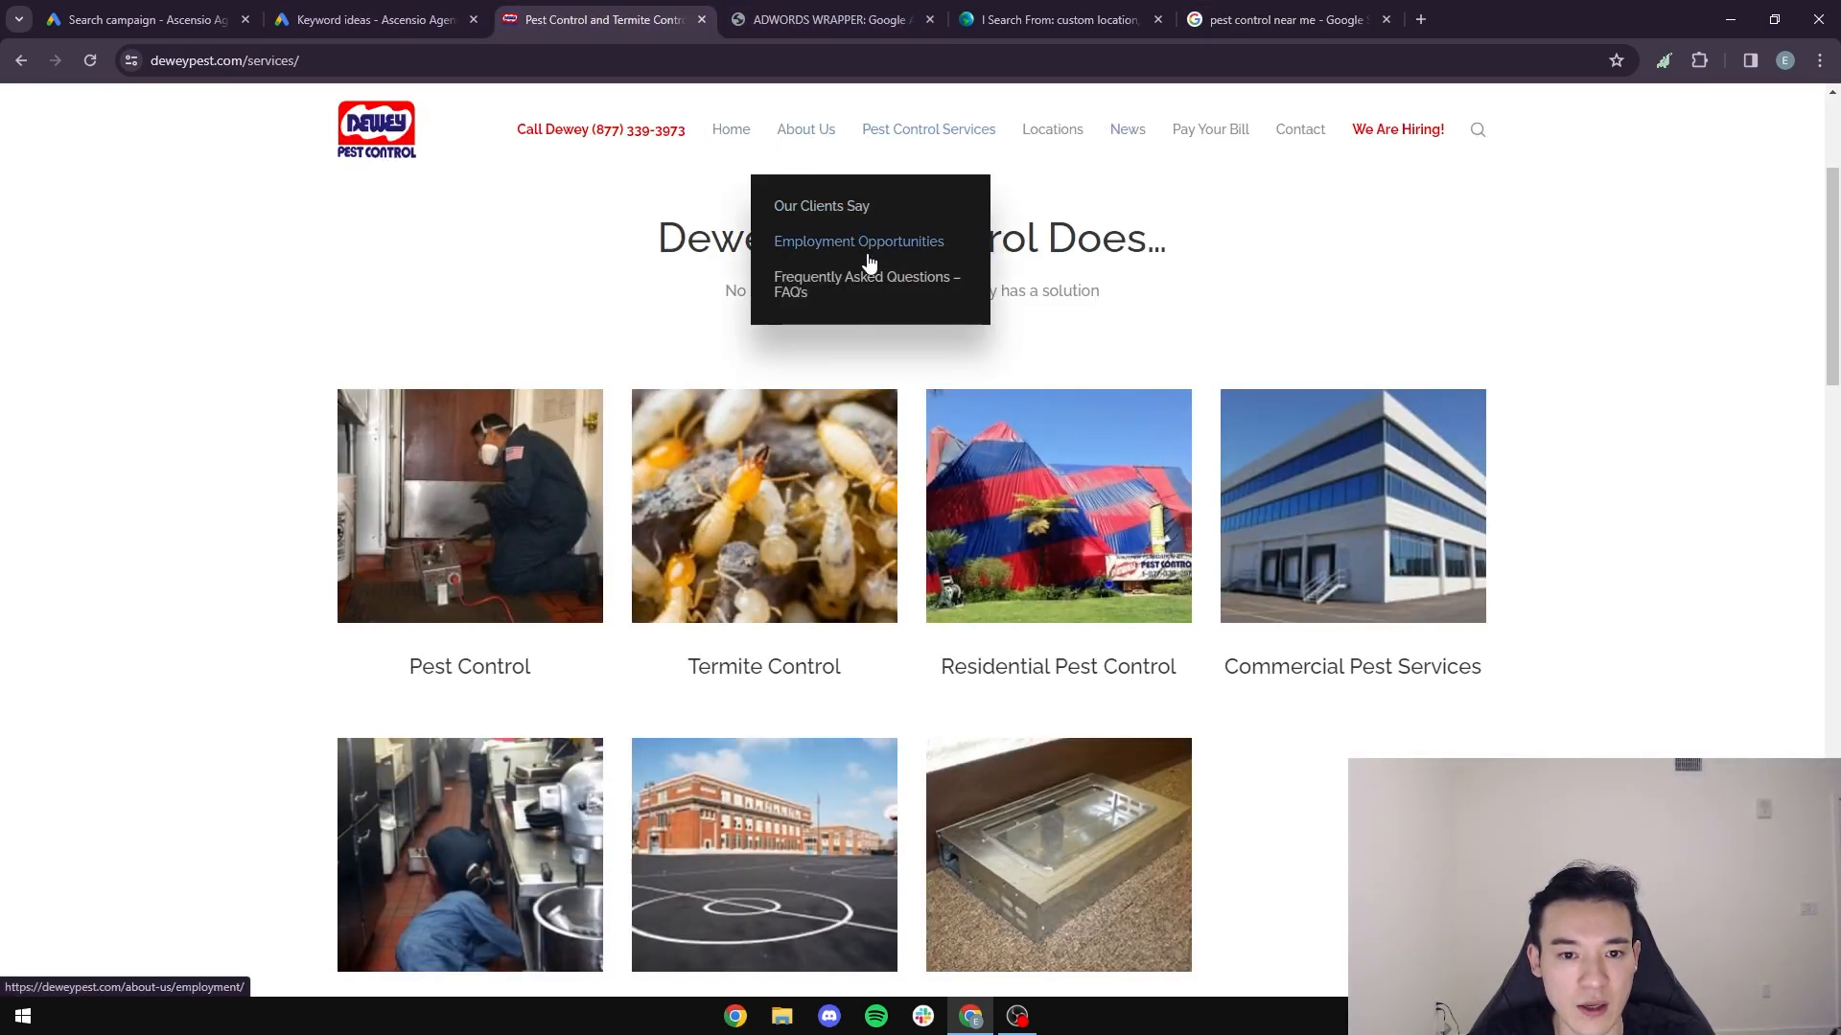
{"action": "scroll", "coordinate": [1447, 563], "scroll_direction": "down", "scroll_amount": 10}
{"action": "scroll", "coordinate": [1305, 598], "scroll_direction": "up", "scroll_amount": 6}
{"action": "scroll", "coordinate": [1055, 714], "scroll_direction": "down", "scroll_amount": 10}
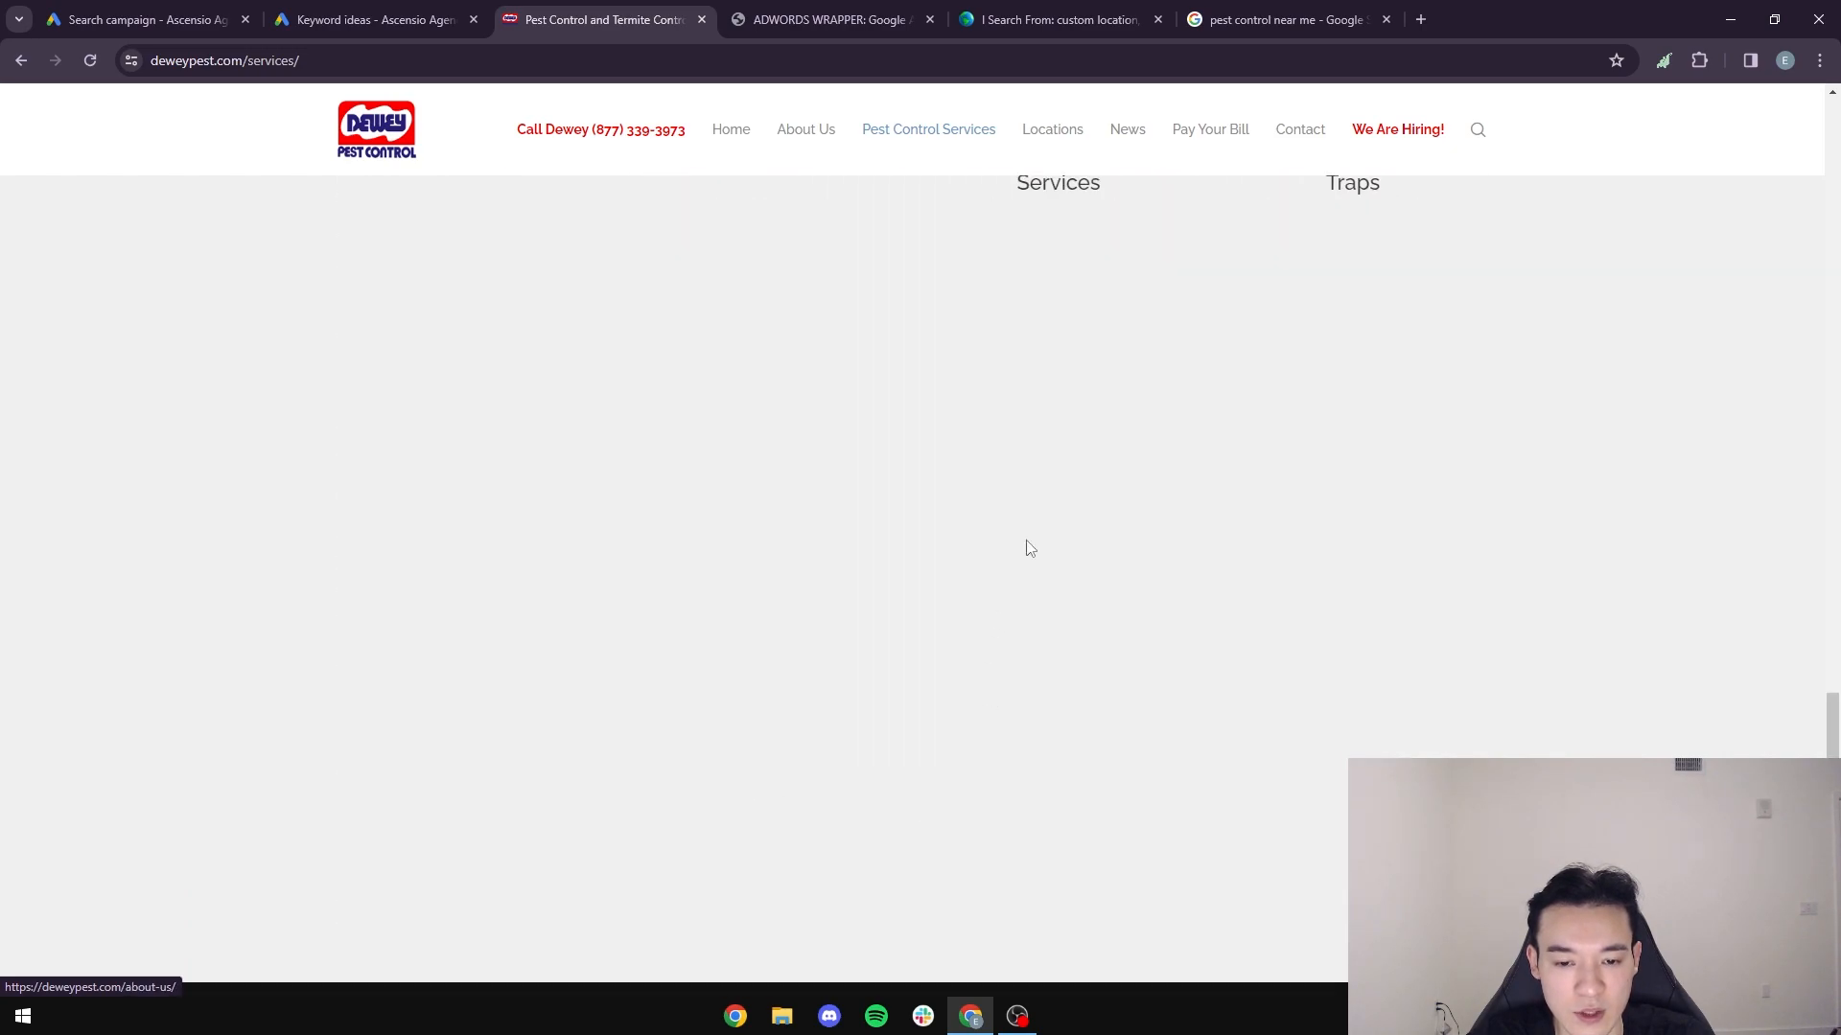
{"action": "scroll", "coordinate": [1007, 586], "scroll_direction": "down", "scroll_amount": 3}
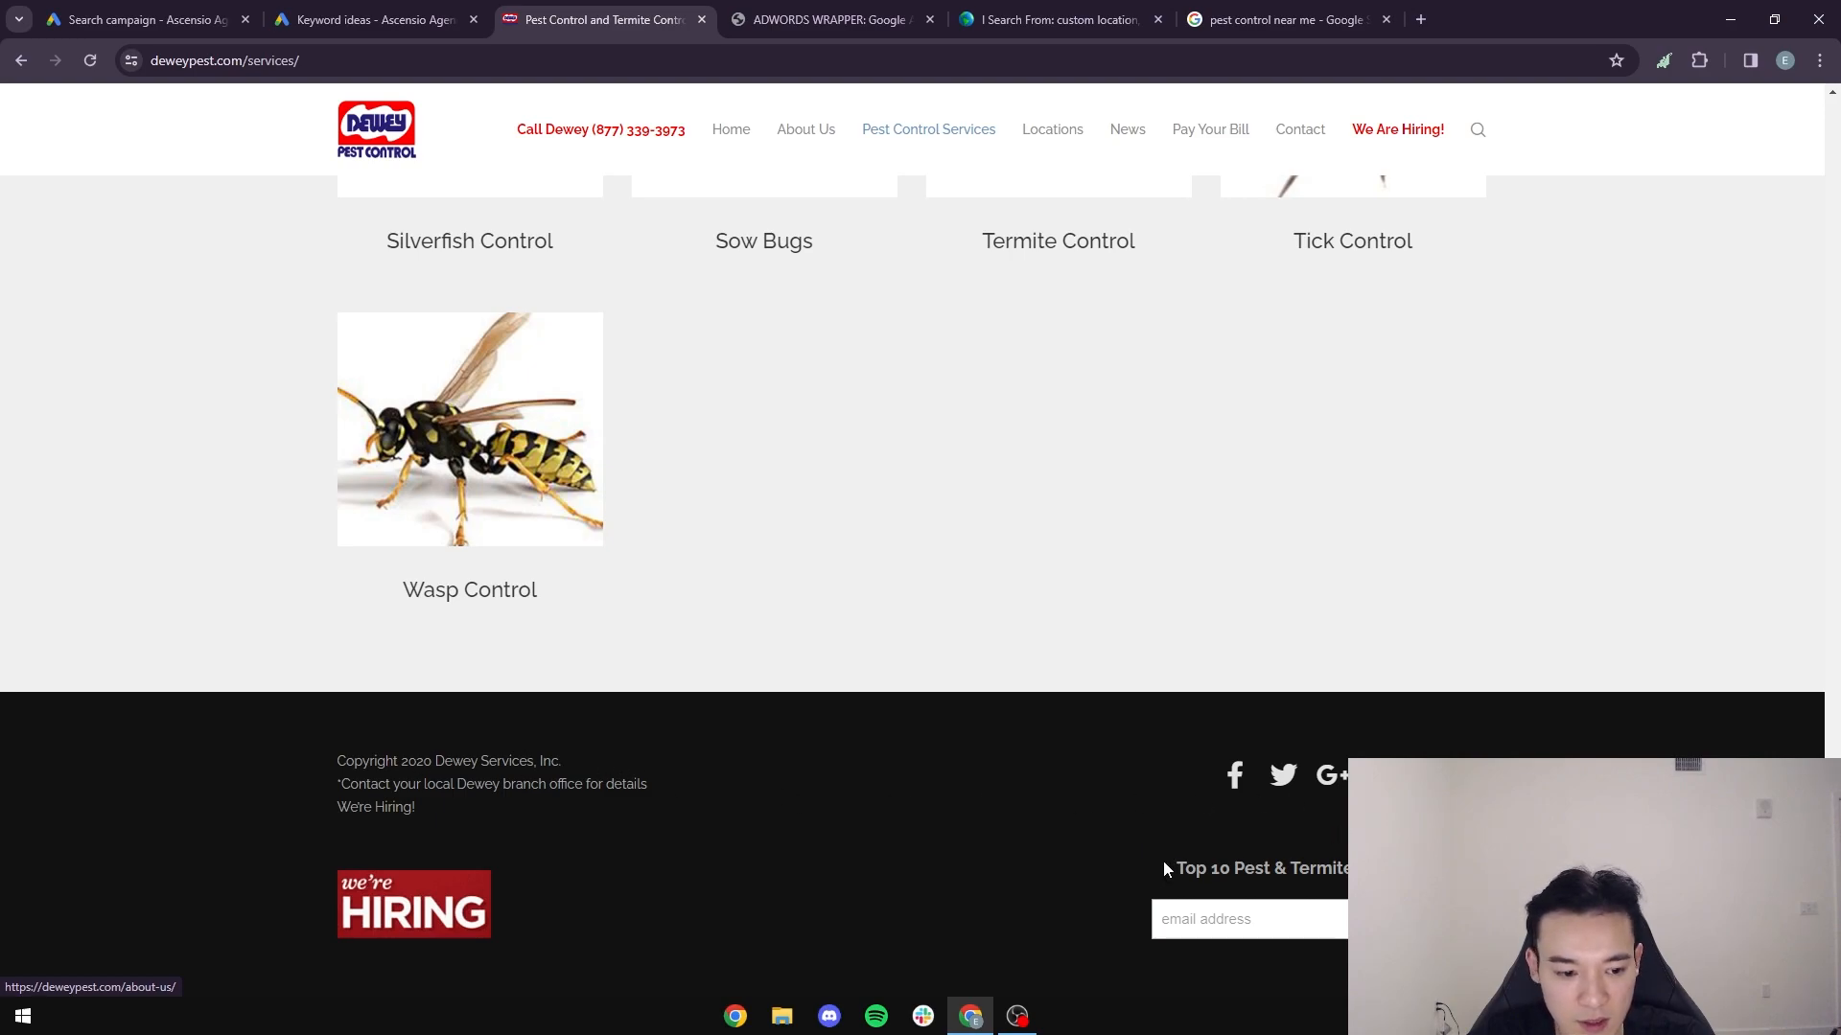
{"action": "scroll", "coordinate": [1158, 861], "scroll_direction": "up", "scroll_amount": 1}
{"action": "left_click_drag", "start_coordinate": [1832, 841], "coordinate": [1534, 178]}
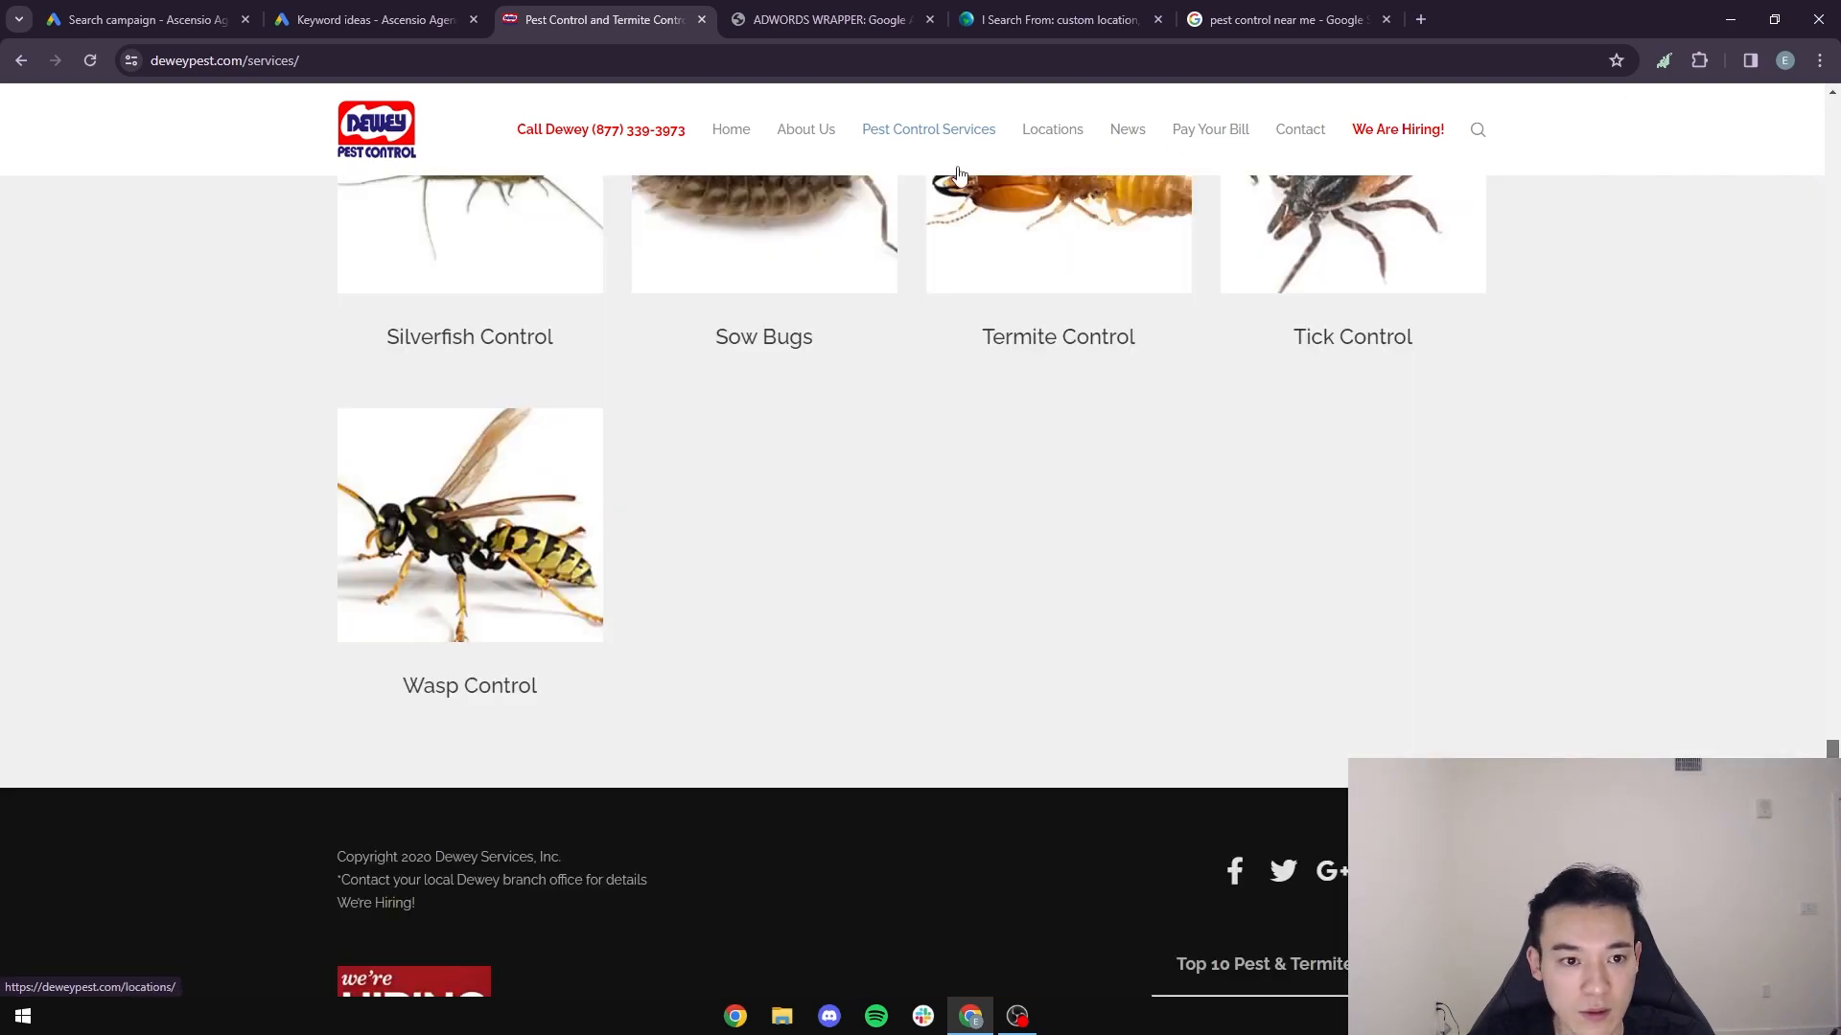
- Open Dewey's home page and read its company history, pest management and commitment sections
{"action": "left_click", "coordinate": [377, 134]}
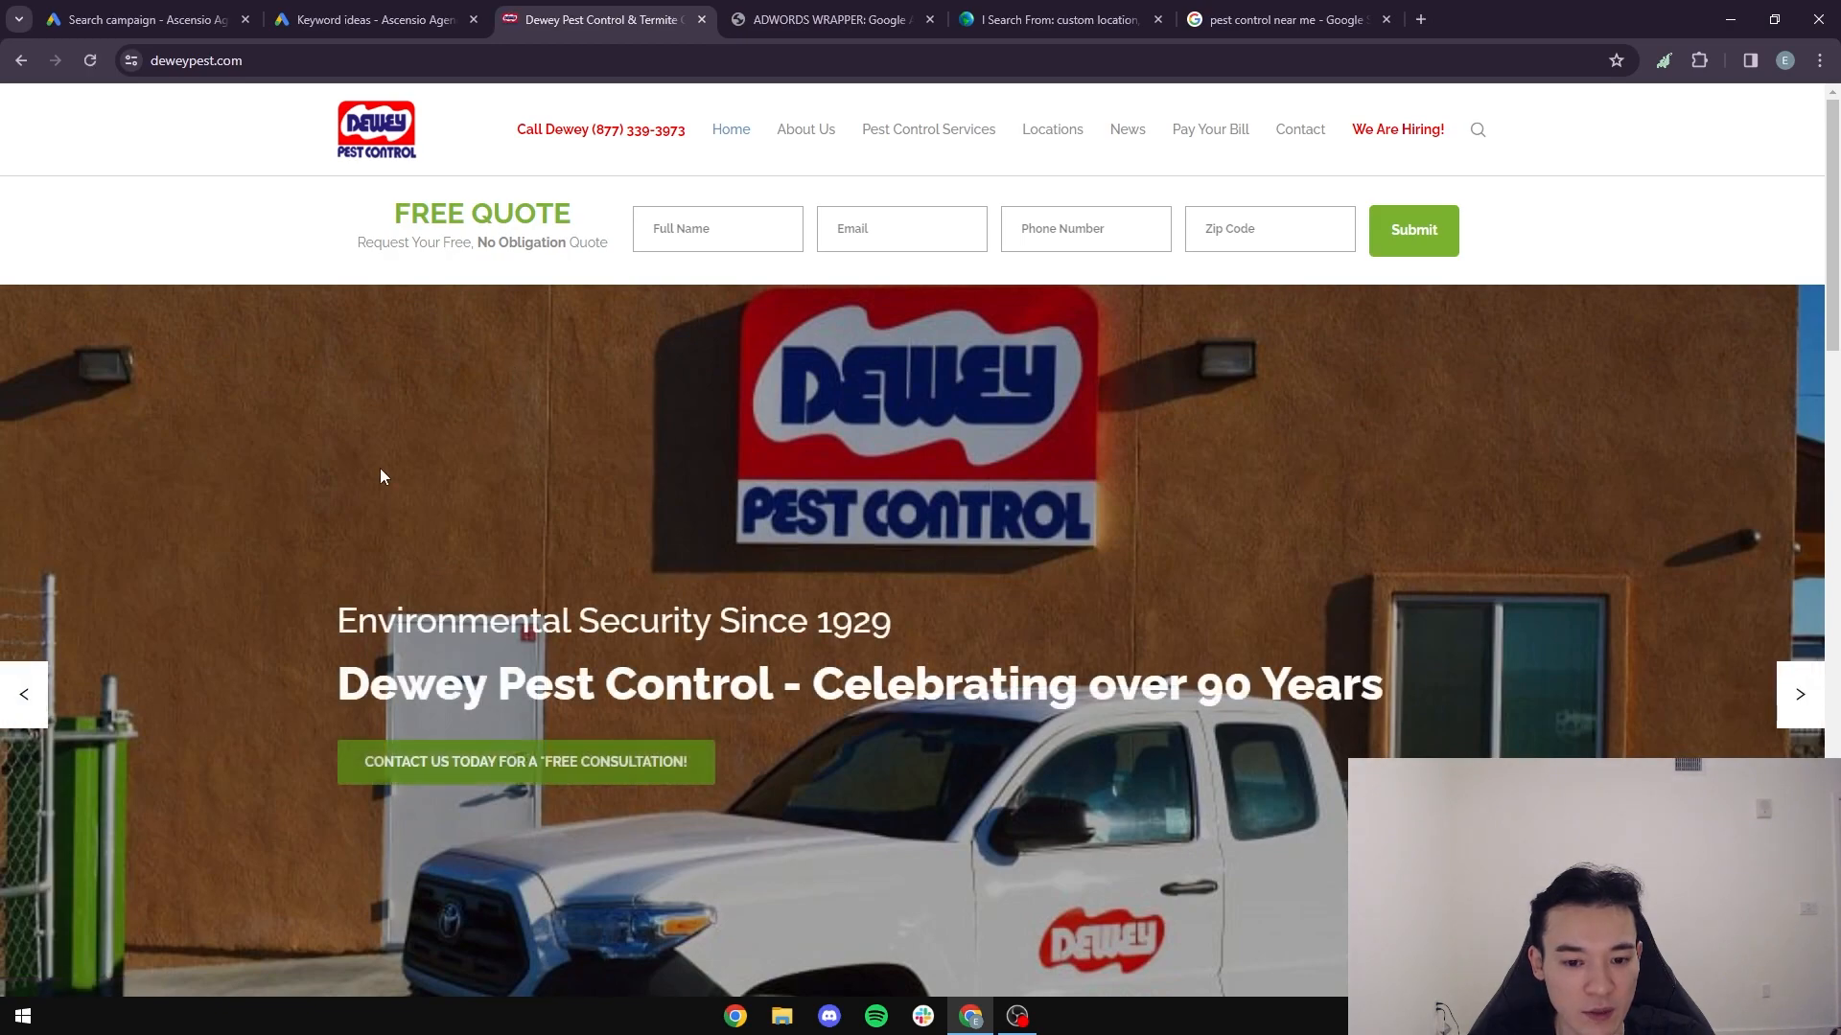
{"action": "scroll", "coordinate": [380, 475], "scroll_direction": "down", "scroll_amount": 2}
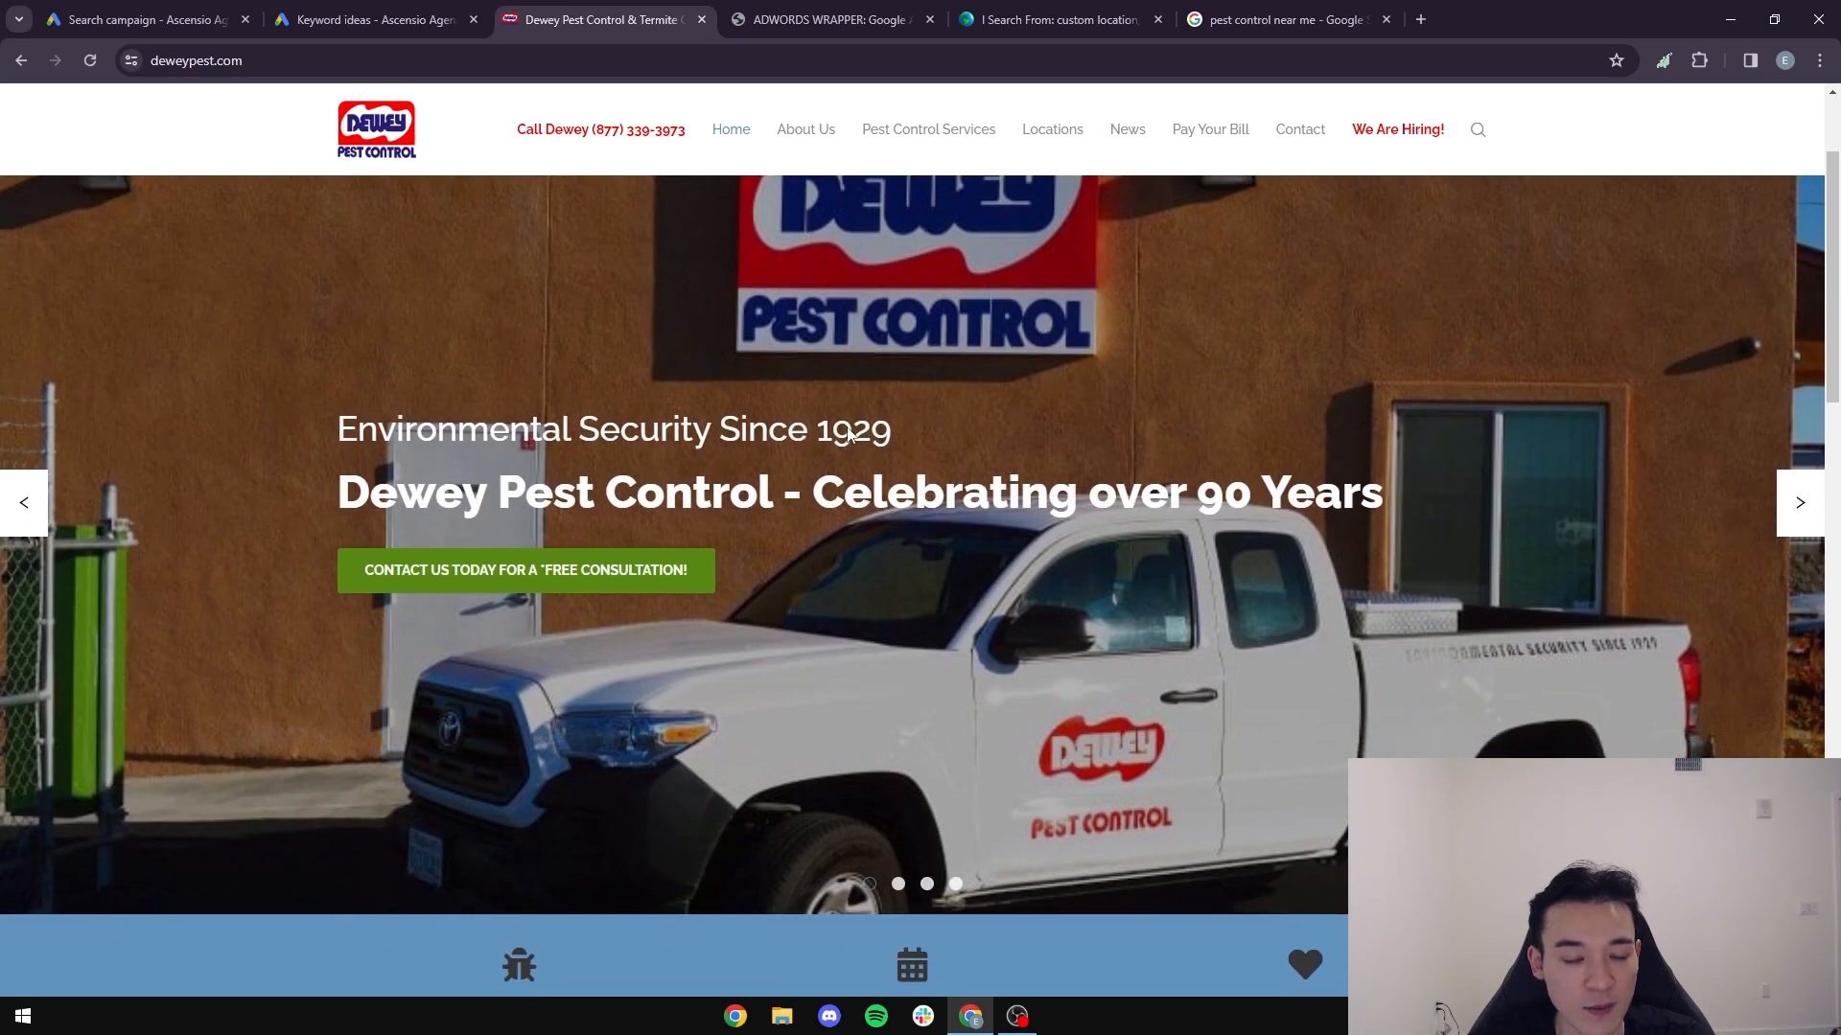
{"action": "scroll", "coordinate": [901, 449], "scroll_direction": "down", "scroll_amount": 2}
{"action": "scroll", "coordinate": [998, 450], "scroll_direction": "down", "scroll_amount": 5}
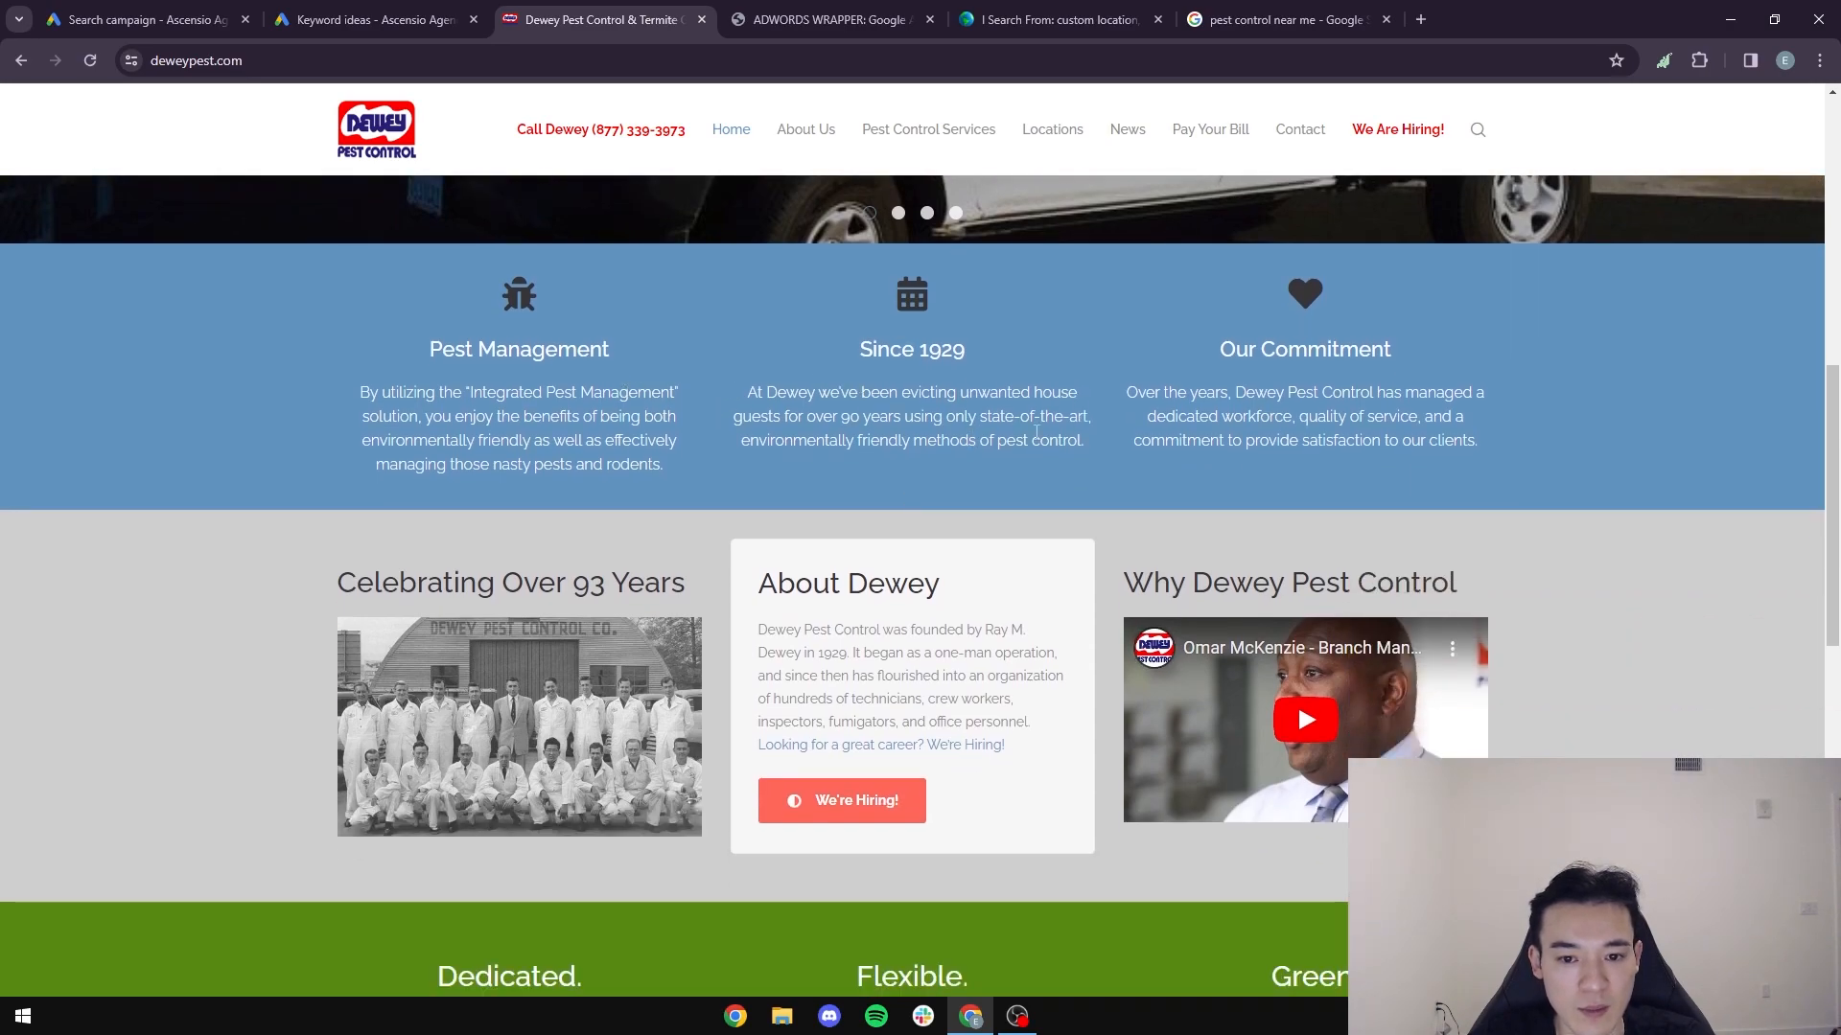
- Return to the Google Ads campaign draft and replace the first description with "Over 90+ years in service"
{"action": "key", "text": "ctrl+1"}
{"action": "left_click_drag", "start_coordinate": [494, 529], "coordinate": [273, 489]}
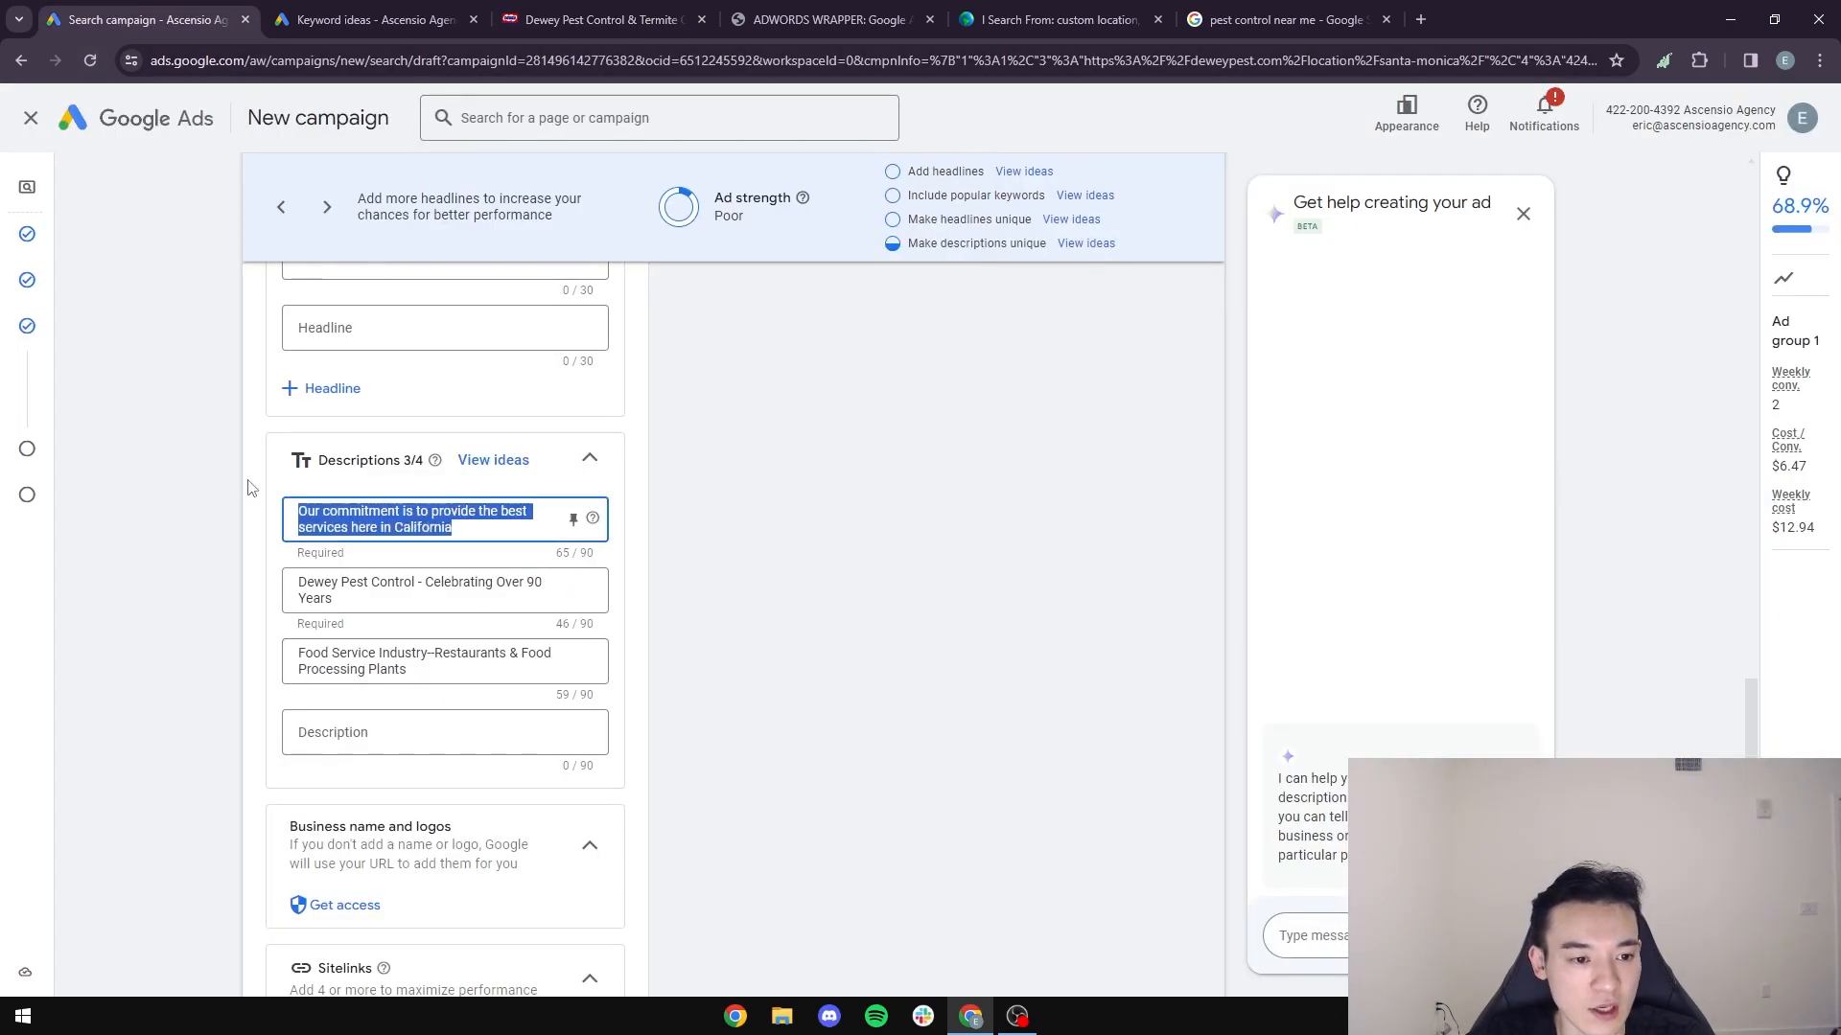
{"action": "type", "text": "Over 90 Years"}
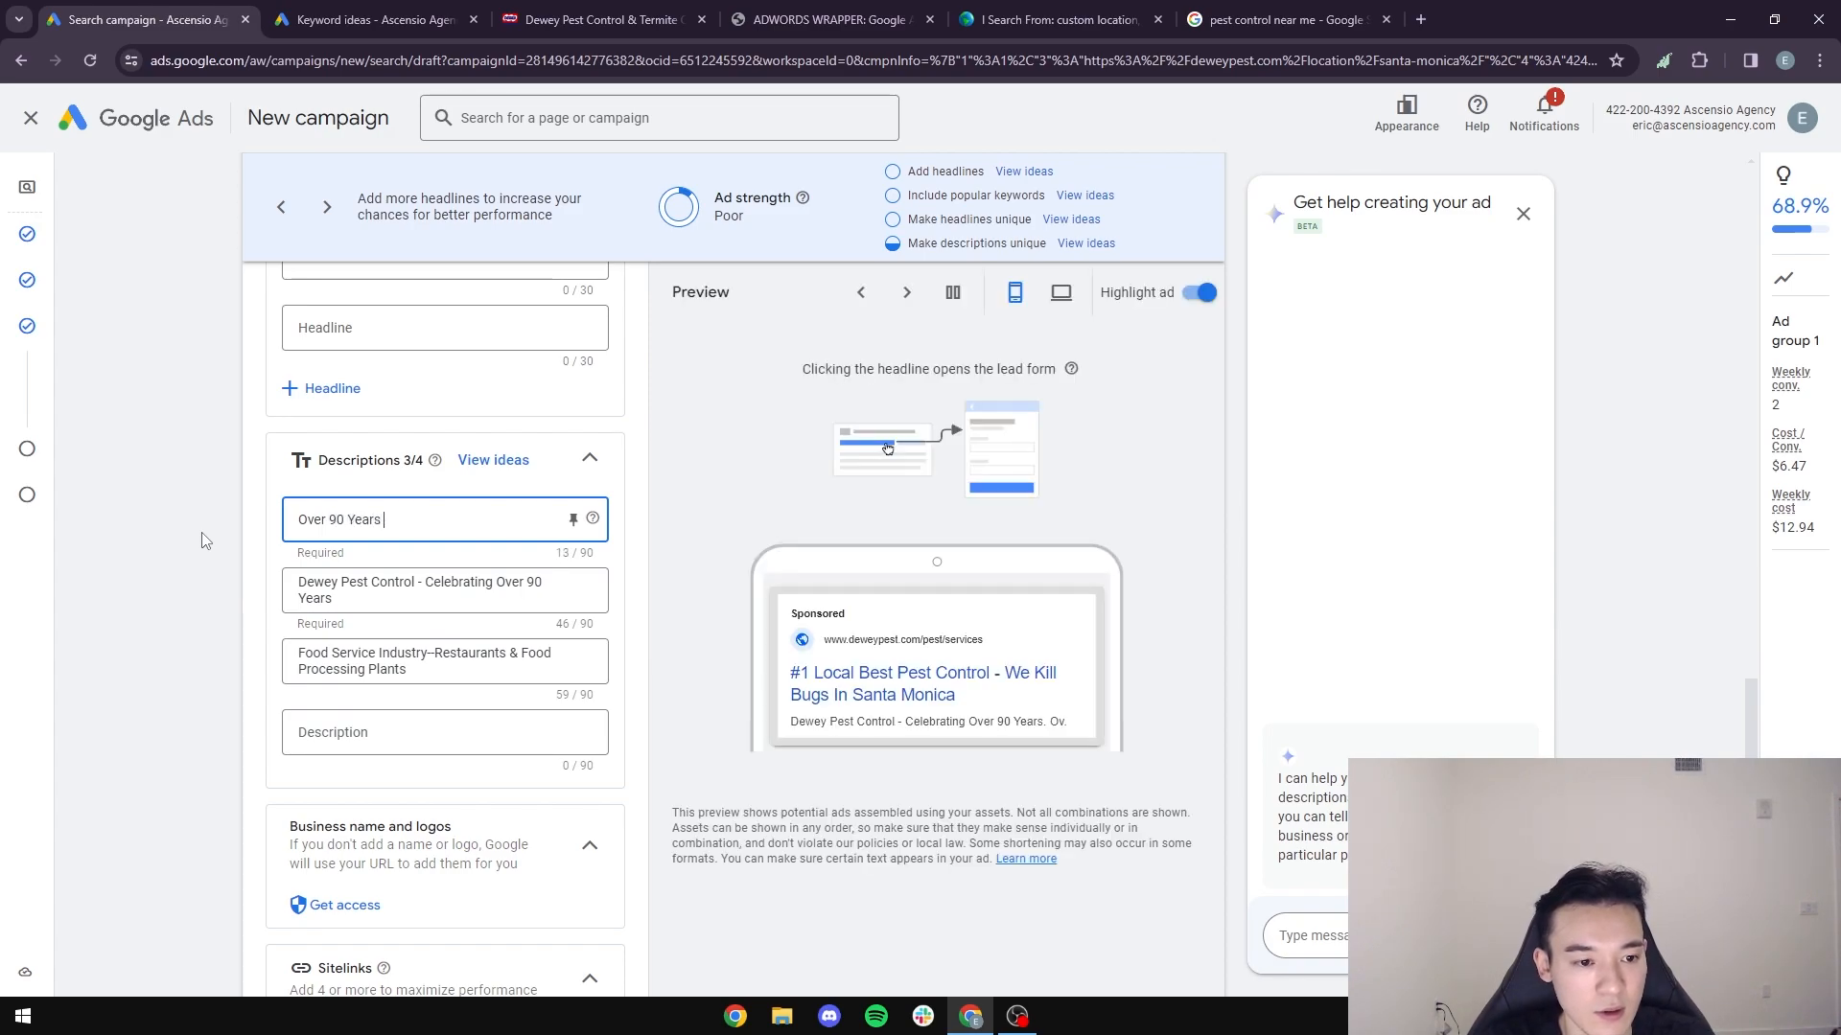
{"action": "key", "text": "BackSpace"}
{"action": "key", "text": "BackSpace"}
{"action": "key", "text": "BackSpace"}
{"action": "key", "text": "BackSpace"}
{"action": "key", "text": "BackSpace"}
{"action": "type", "text": "y"}
{"action": "key", "text": "BackSpace"}
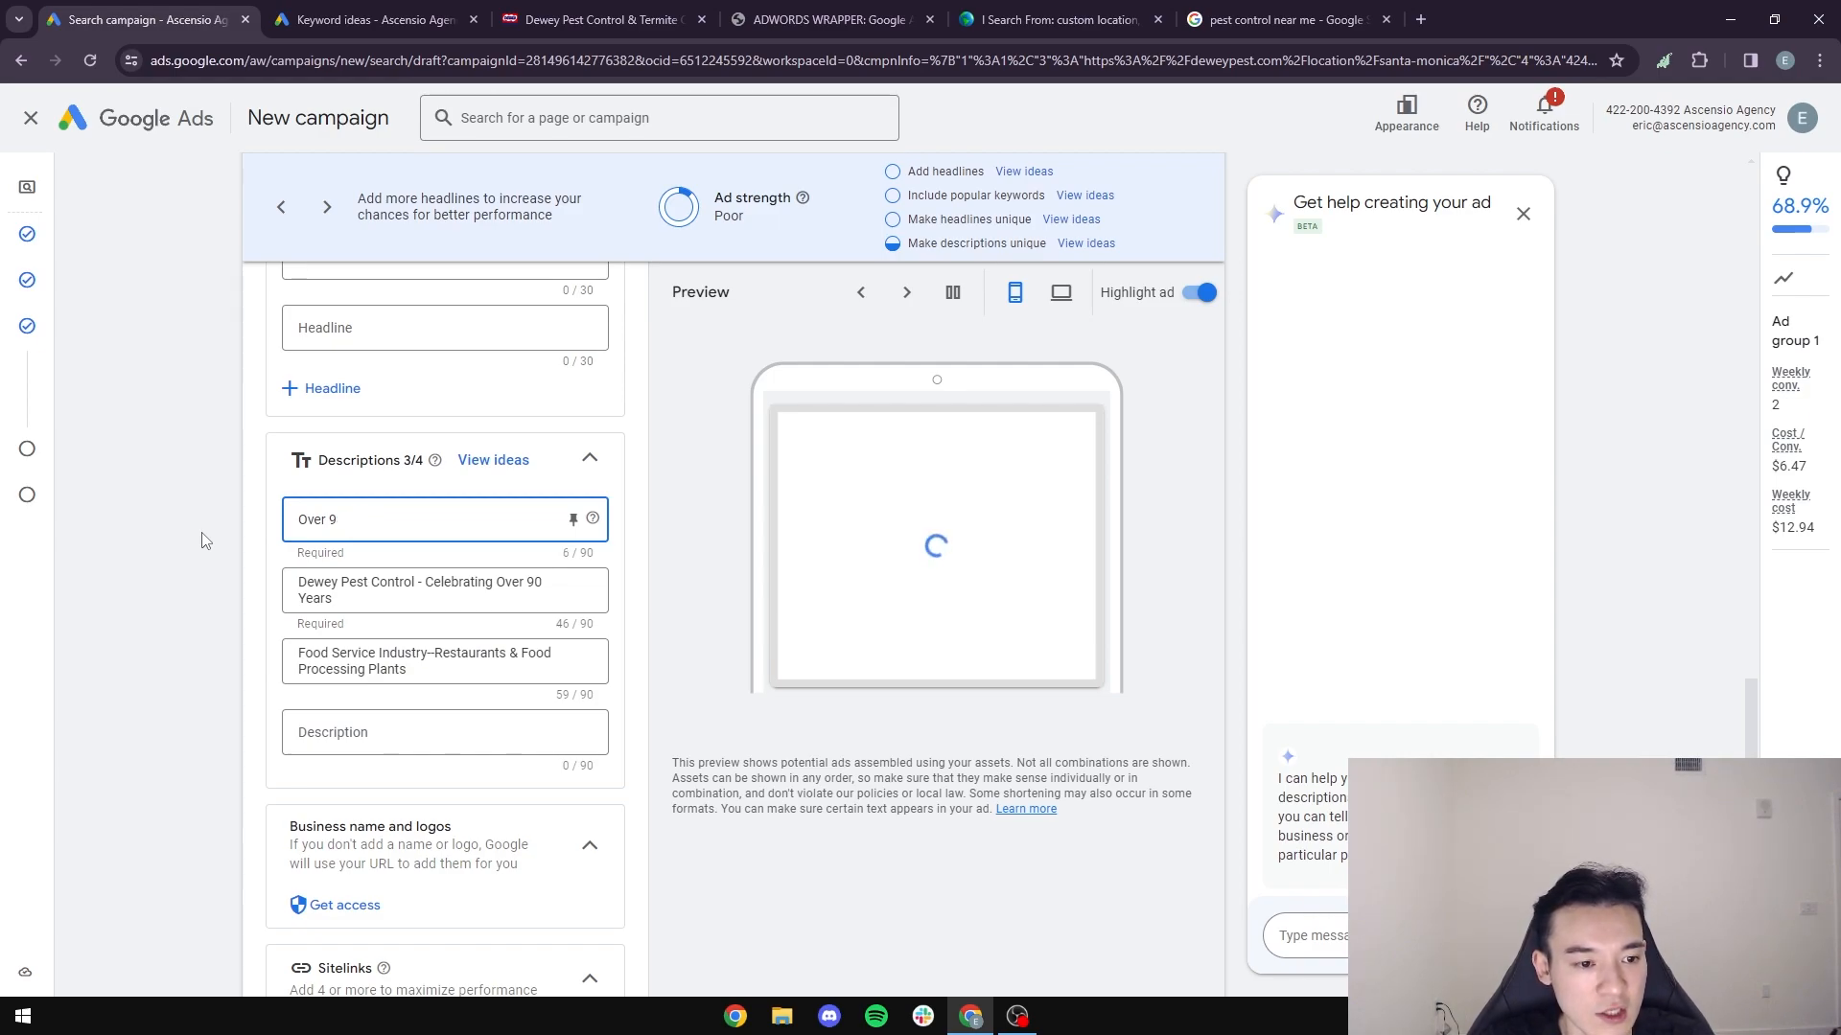
{"action": "type", "text": "+ Years In"}
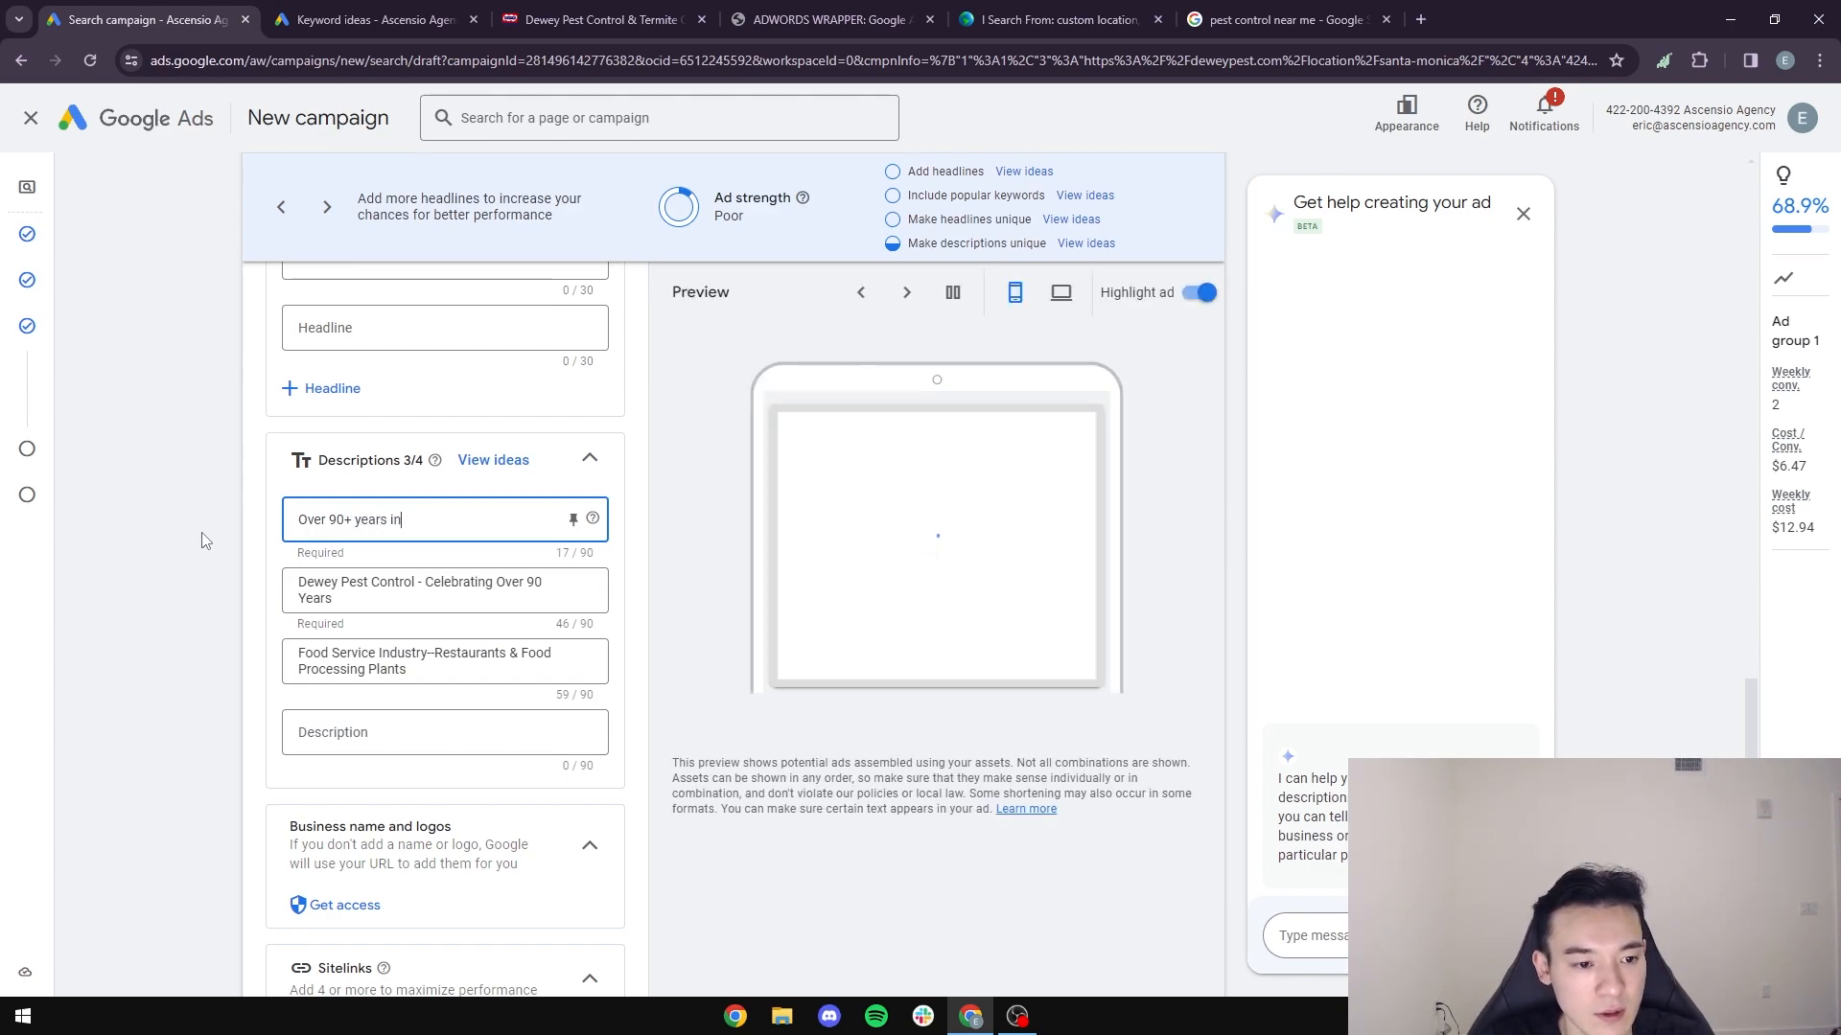
{"action": "type", "text": "service"}
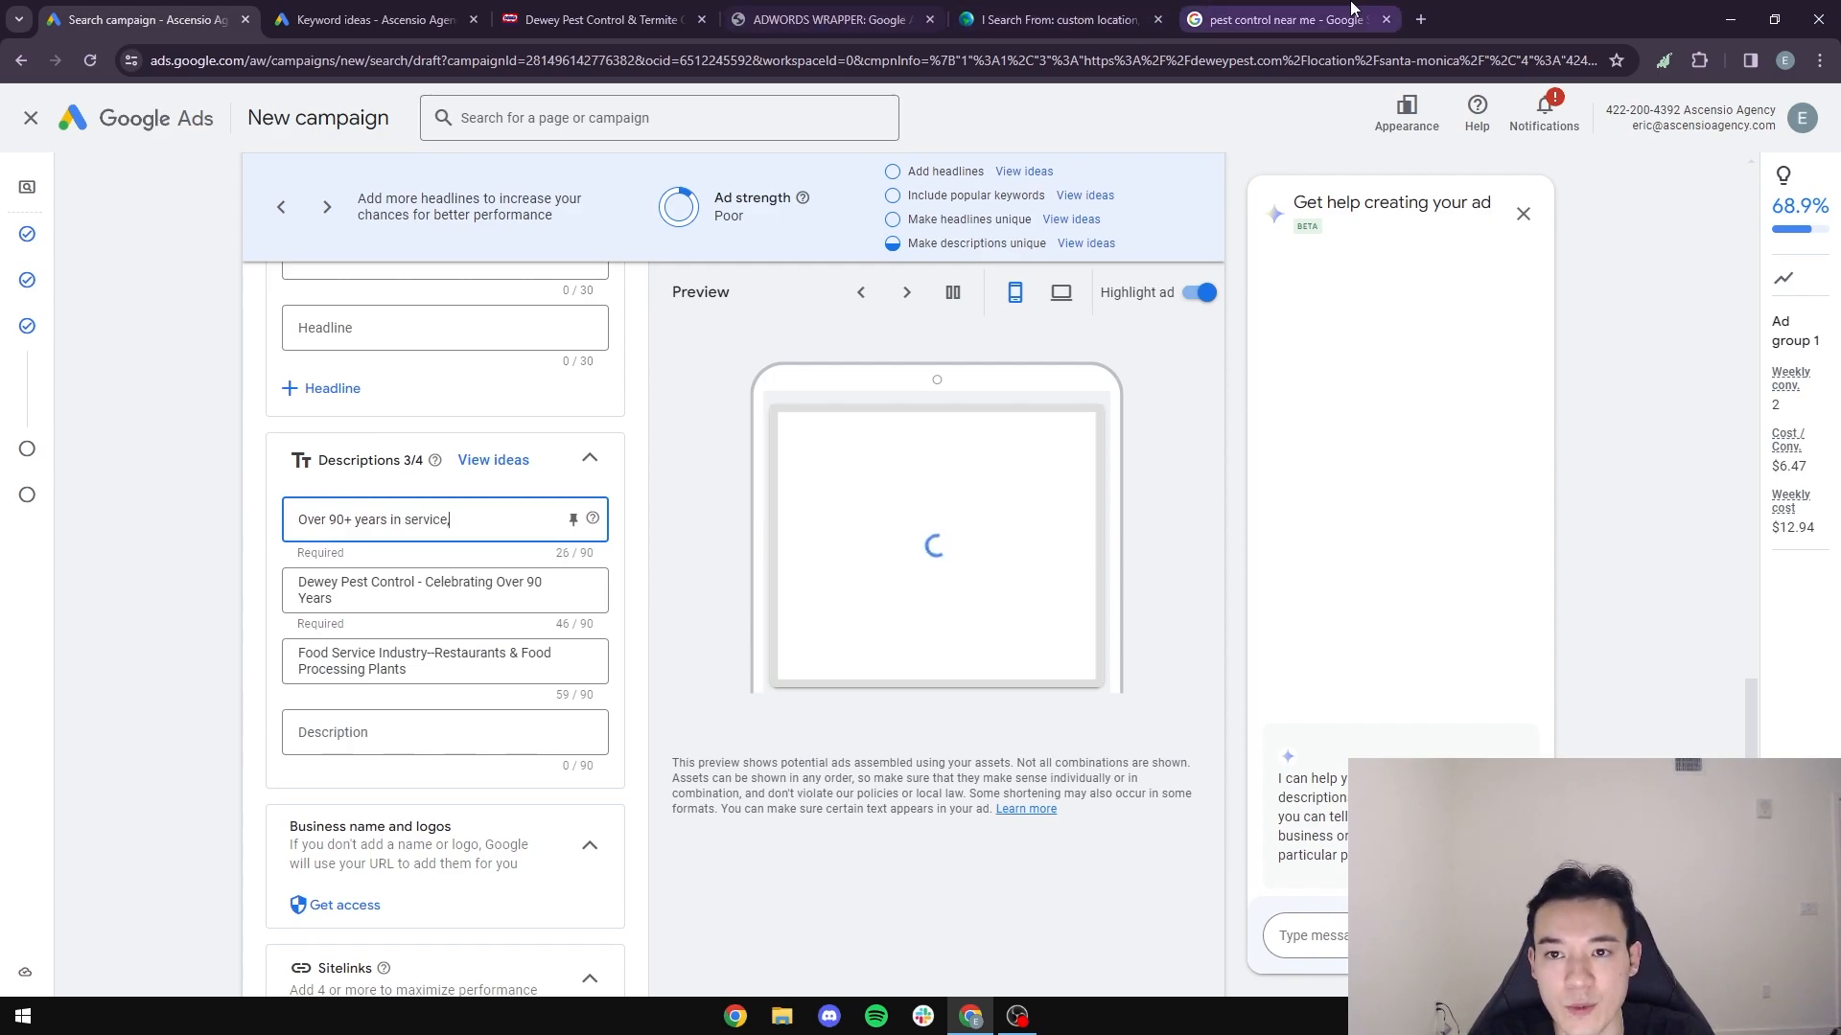
- Check the sponsored TKO Pest Control copy, then end the first description's "Over 90+ years in service" with a period
{"action": "left_click", "coordinate": [1284, 19]}
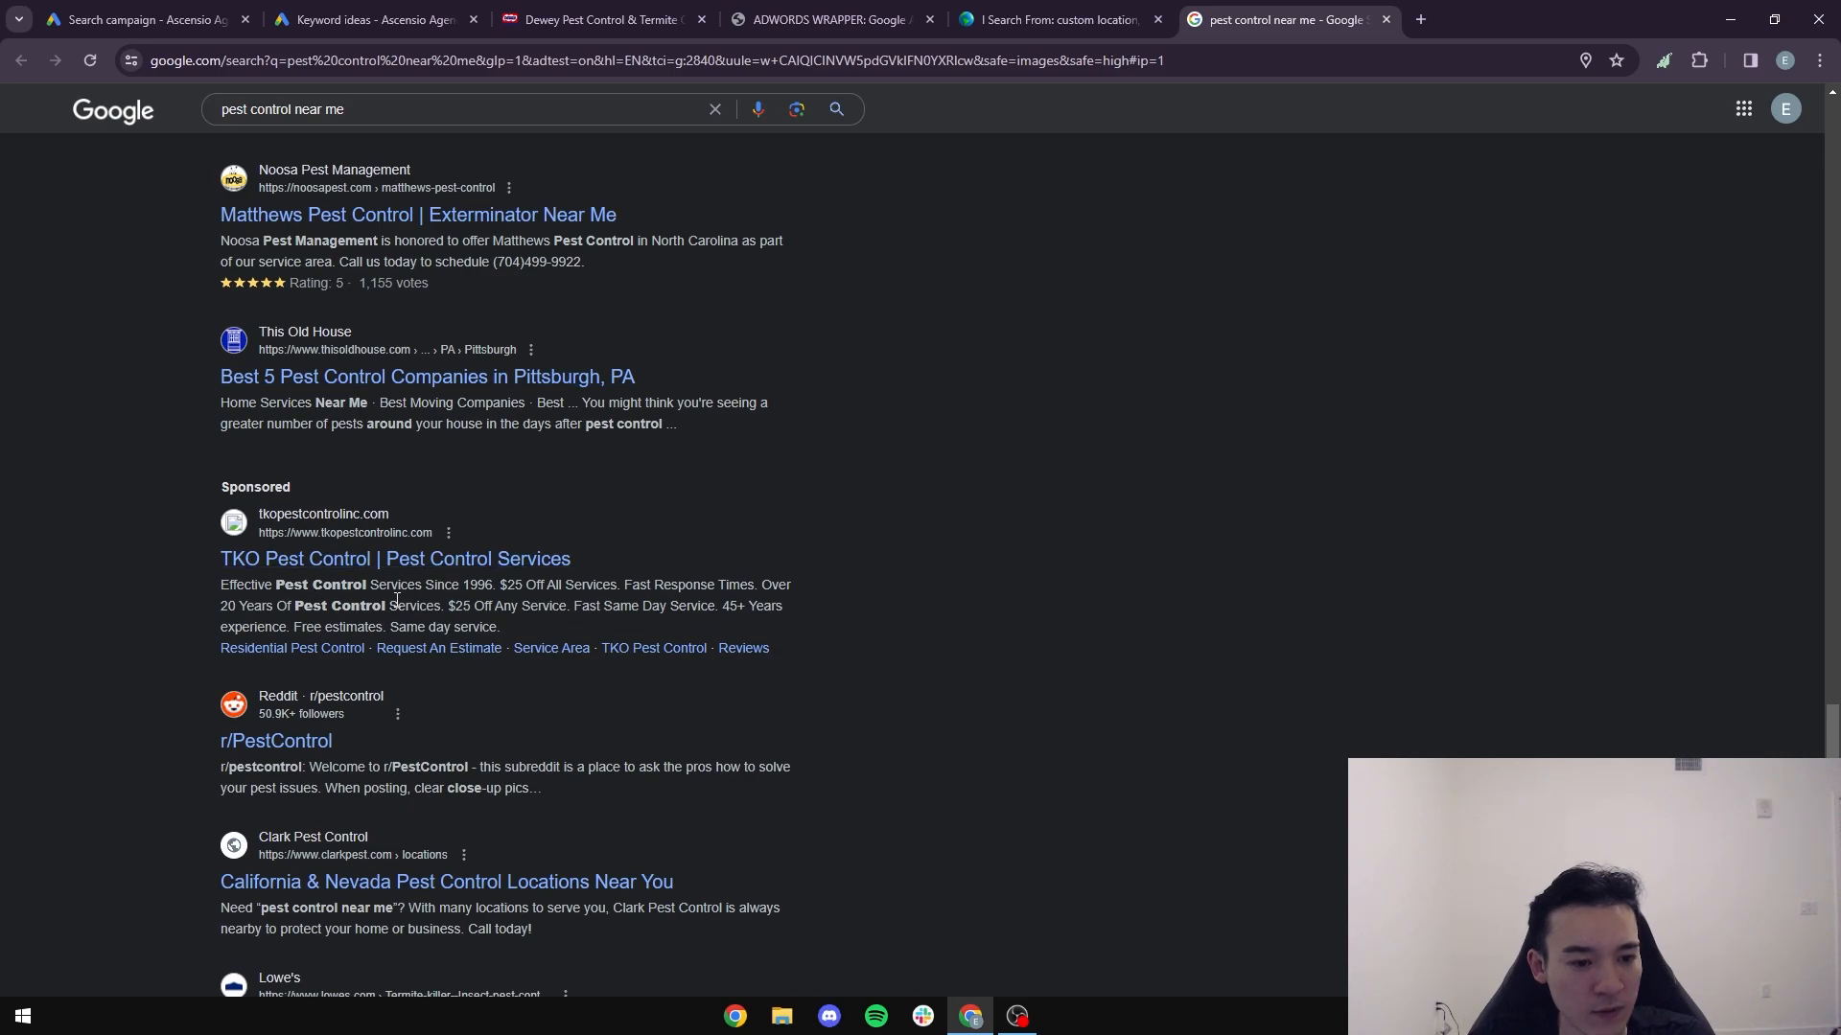
{"action": "left_click", "coordinate": [144, 19]}
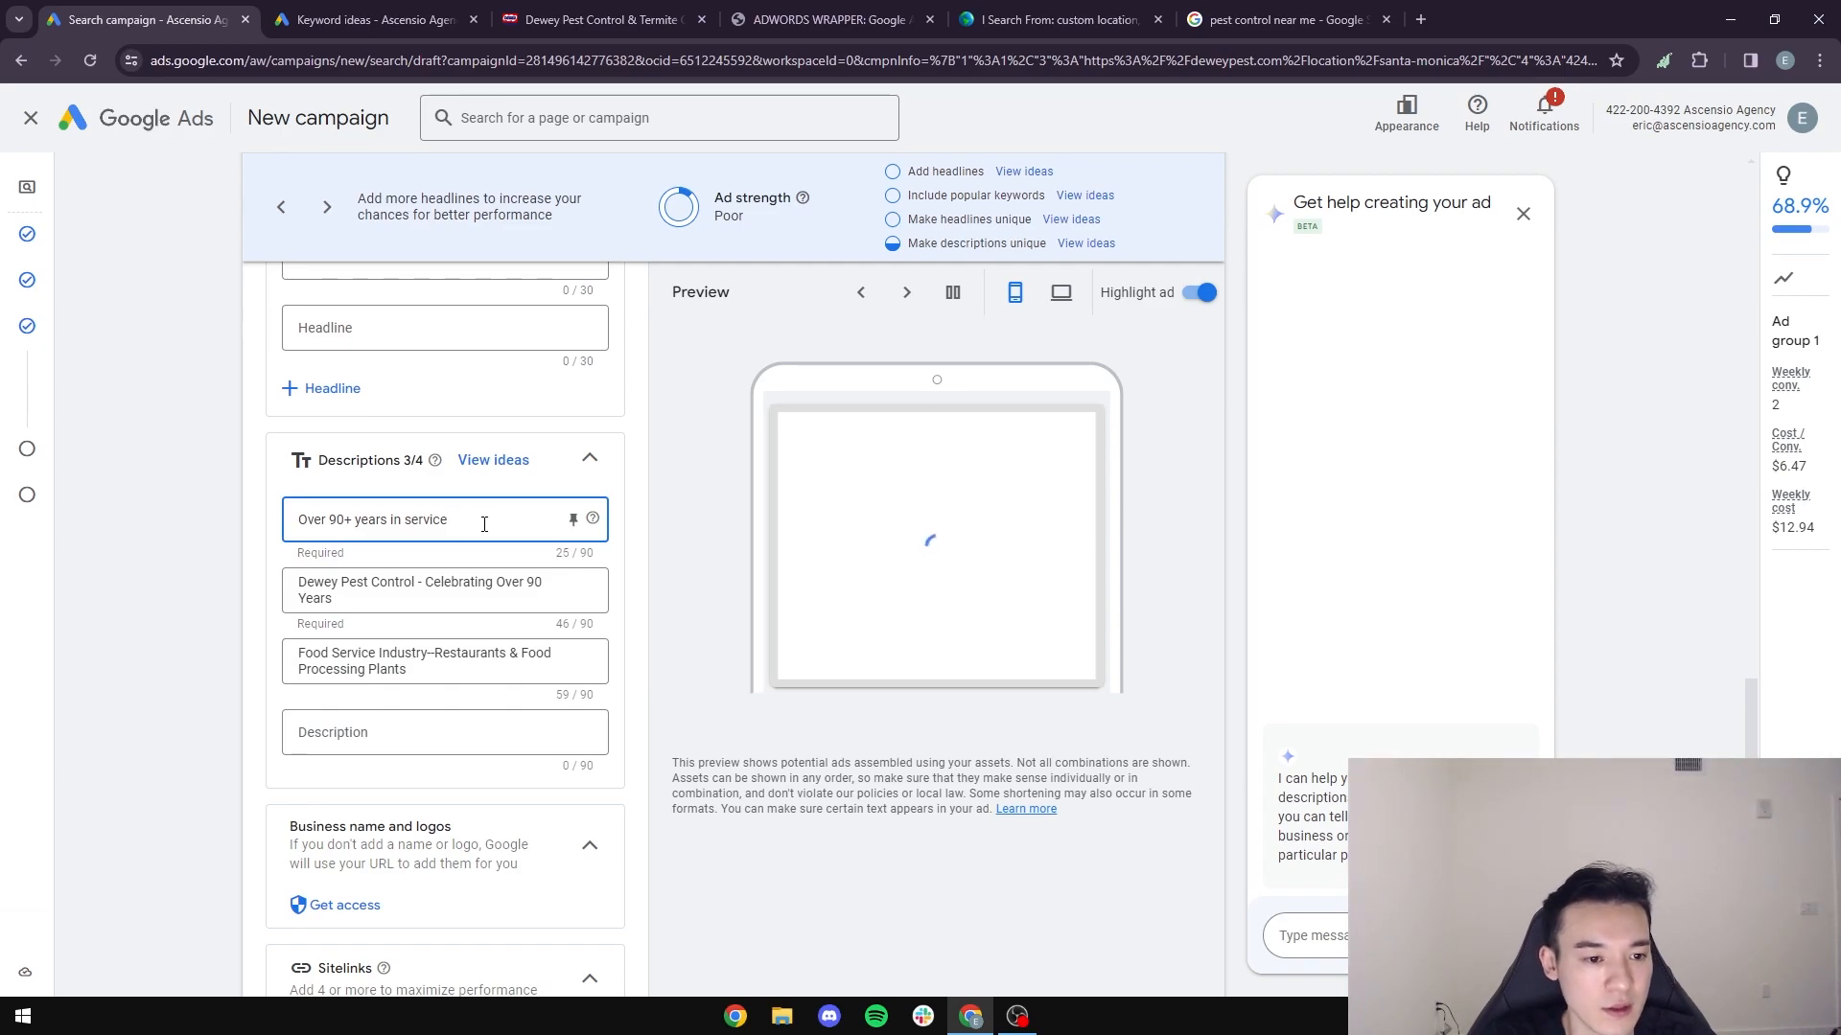
{"action": "key", "text": "BackSpace"}
{"action": "key", "text": "BackSpace"}
{"action": "key", "text": "BackSpace"}
{"action": "key", "text": "BackSpace"}
{"action": "key", "text": "BackSpace"}
{"action": "key", "text": "BackSpace"}
{"action": "key", "text": "BackSpace"}
{"action": "key", "text": "BackSpace"}
{"action": "key", "text": "BackSpace"}
{"action": "type", "text": "in service."}
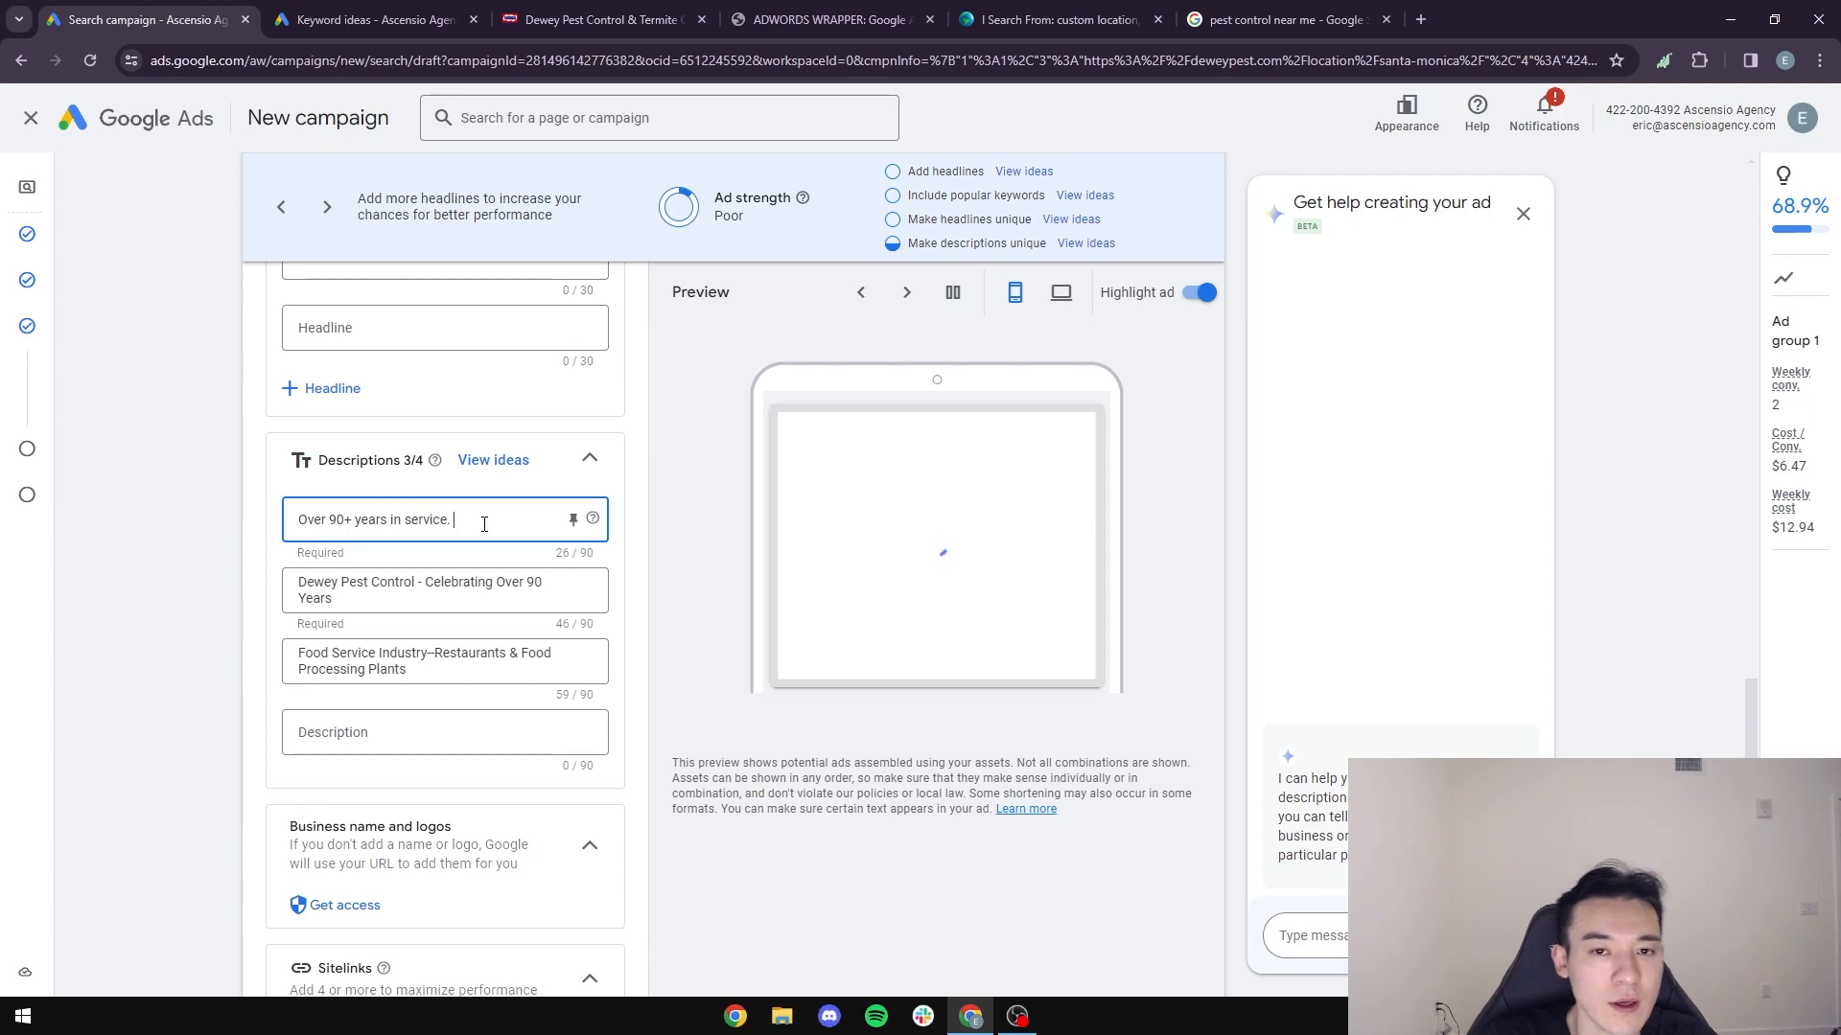
- Consult Dewey's home page and the TKO Pest Control ad, then append "Fast Response. Same Day Service." to the first description
{"action": "left_click", "coordinate": [602, 19]}
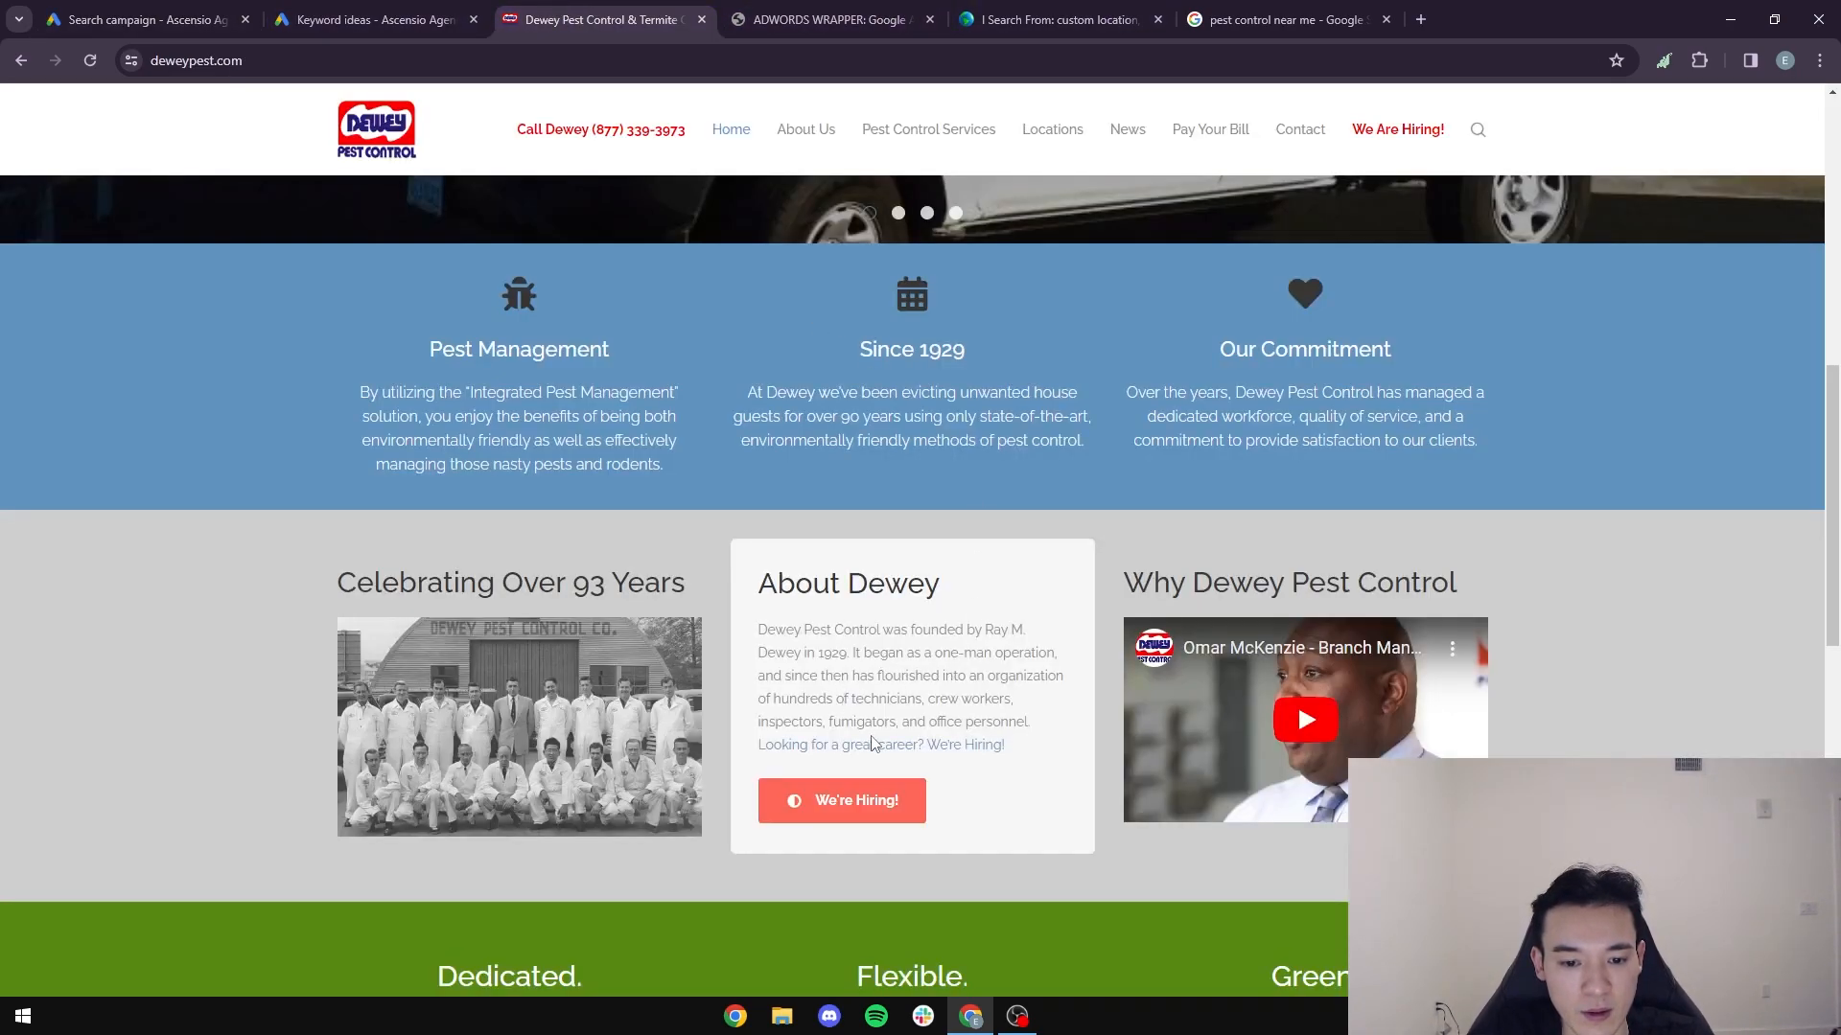
{"action": "scroll", "coordinate": [1294, 508], "scroll_direction": "up", "scroll_amount": 1}
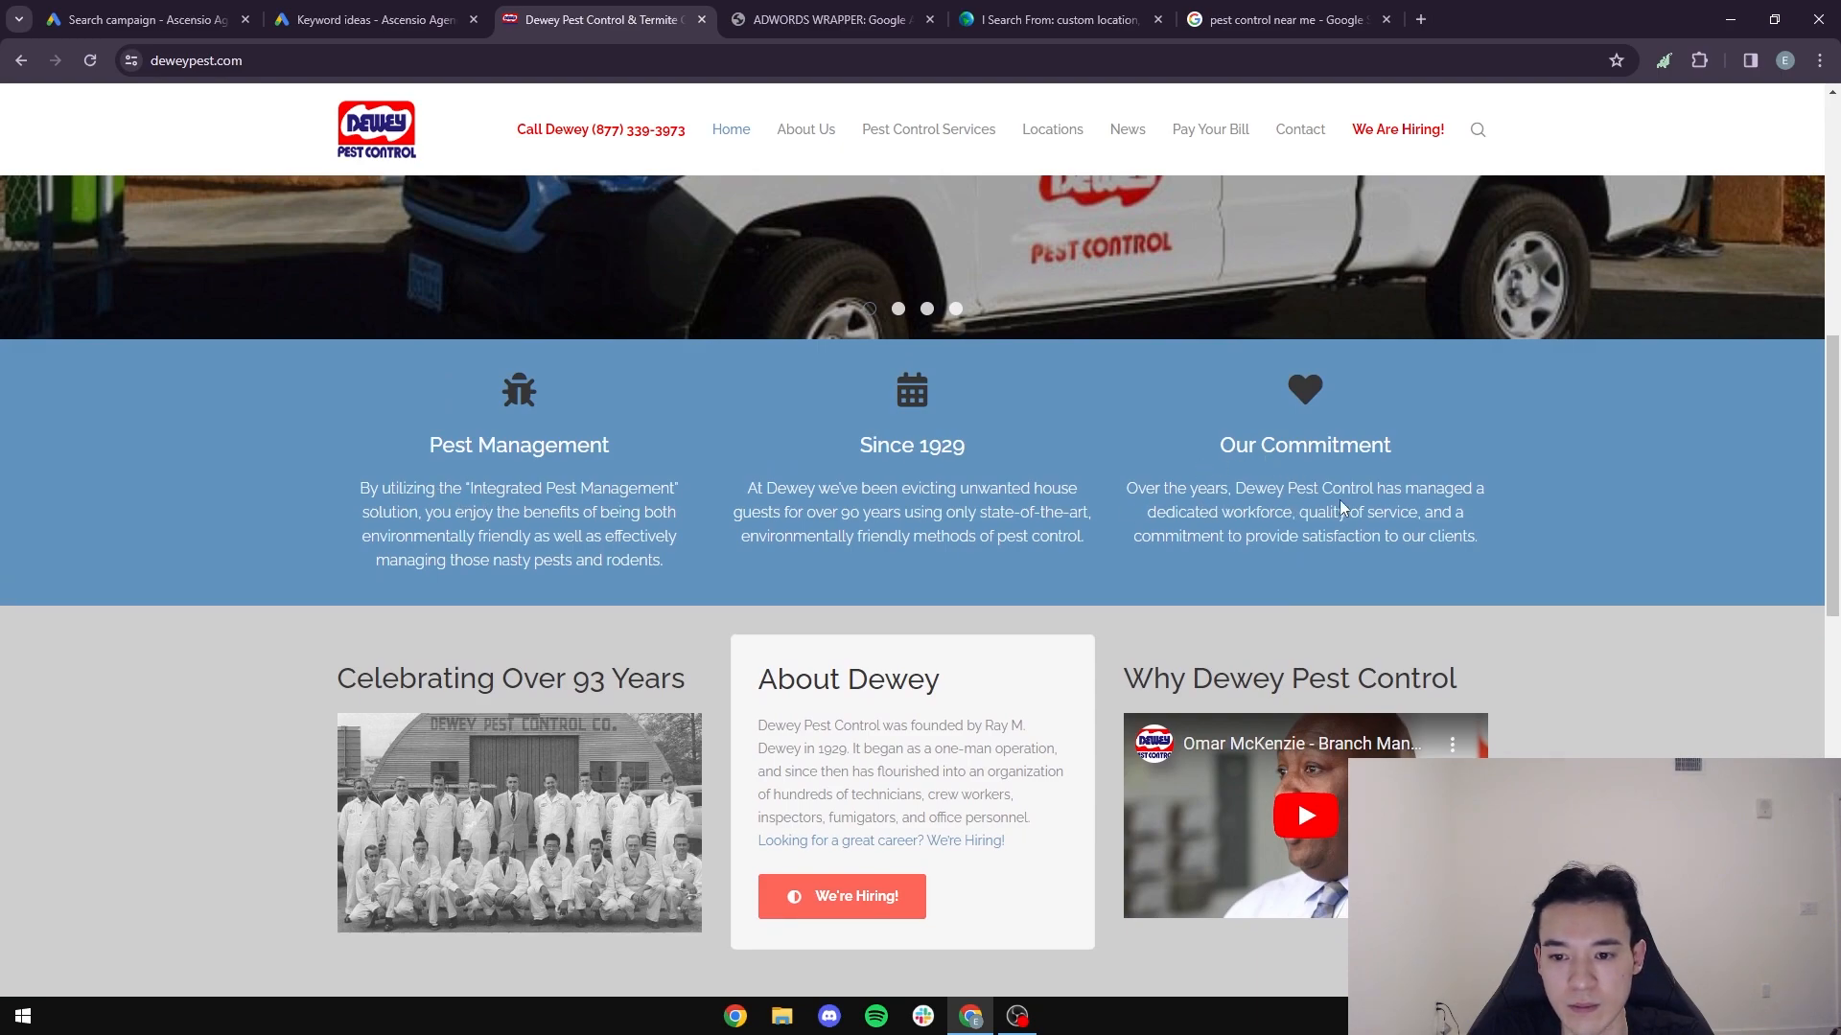
{"action": "left_click", "coordinate": [1285, 19]}
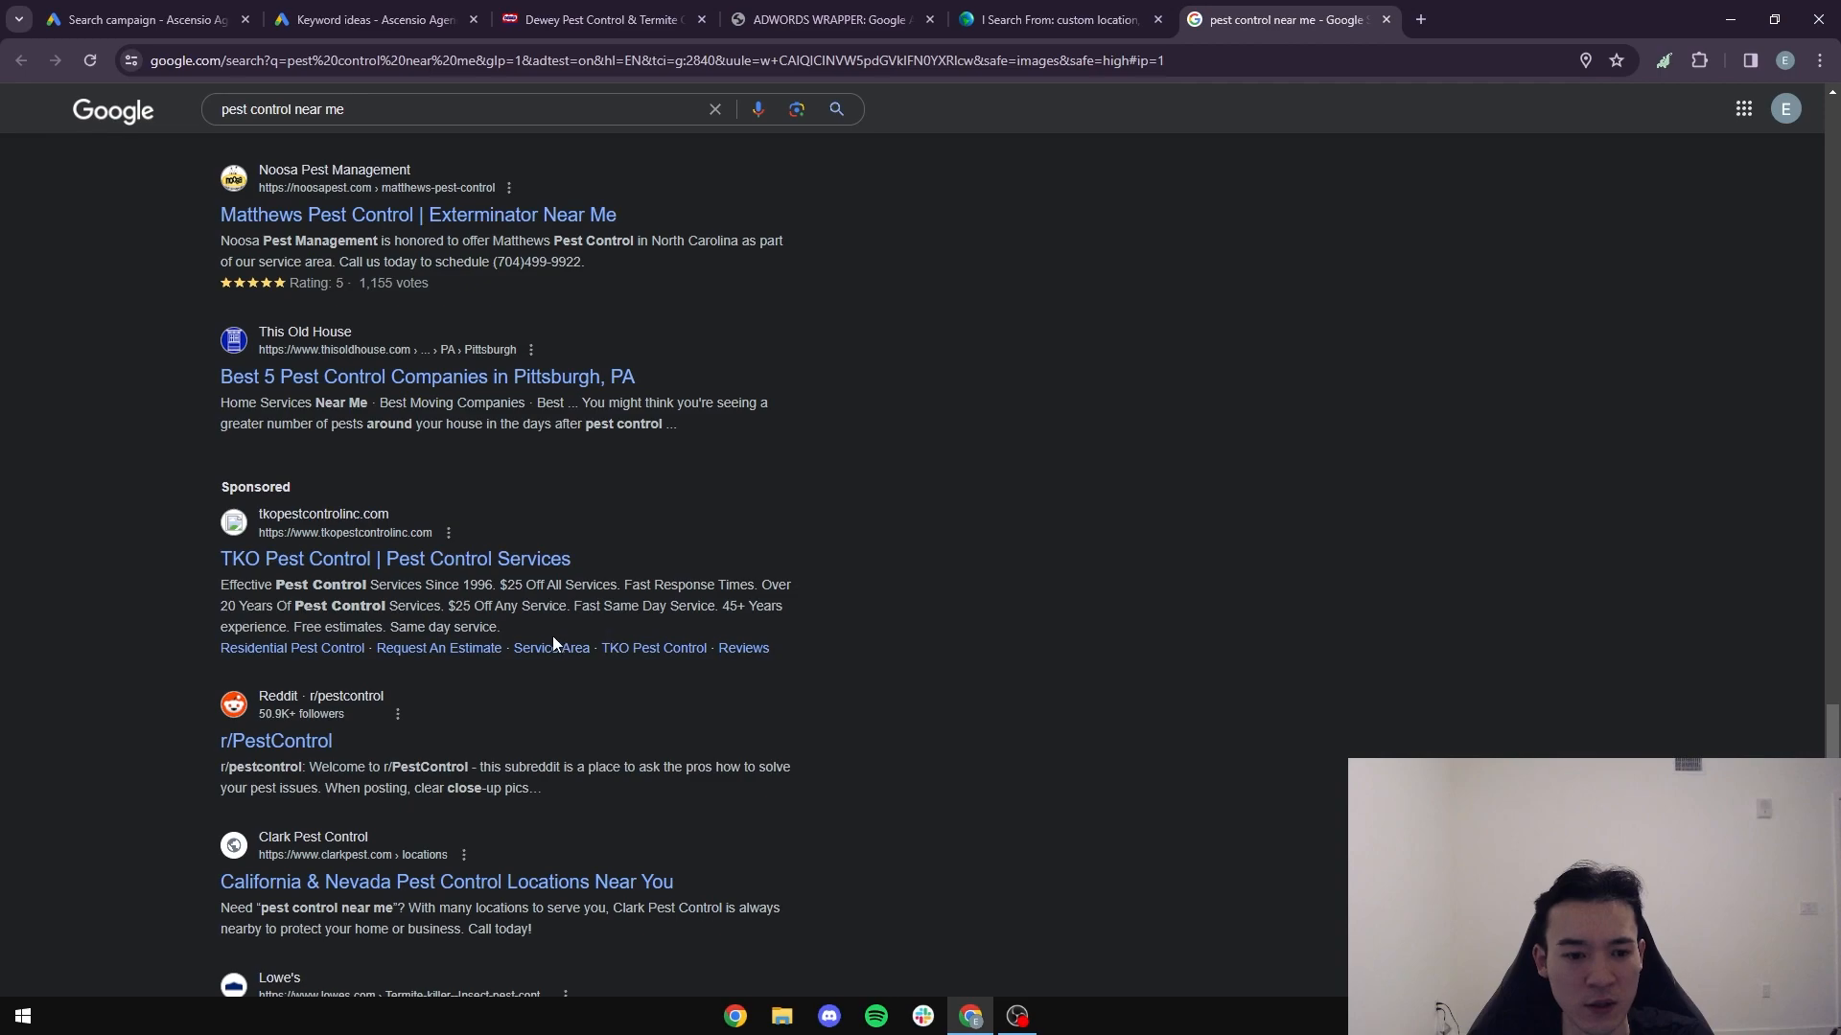
{"action": "left_click_drag", "start_coordinate": [501, 582], "coordinate": [596, 583]}
{"action": "left_click", "coordinate": [677, 583]}
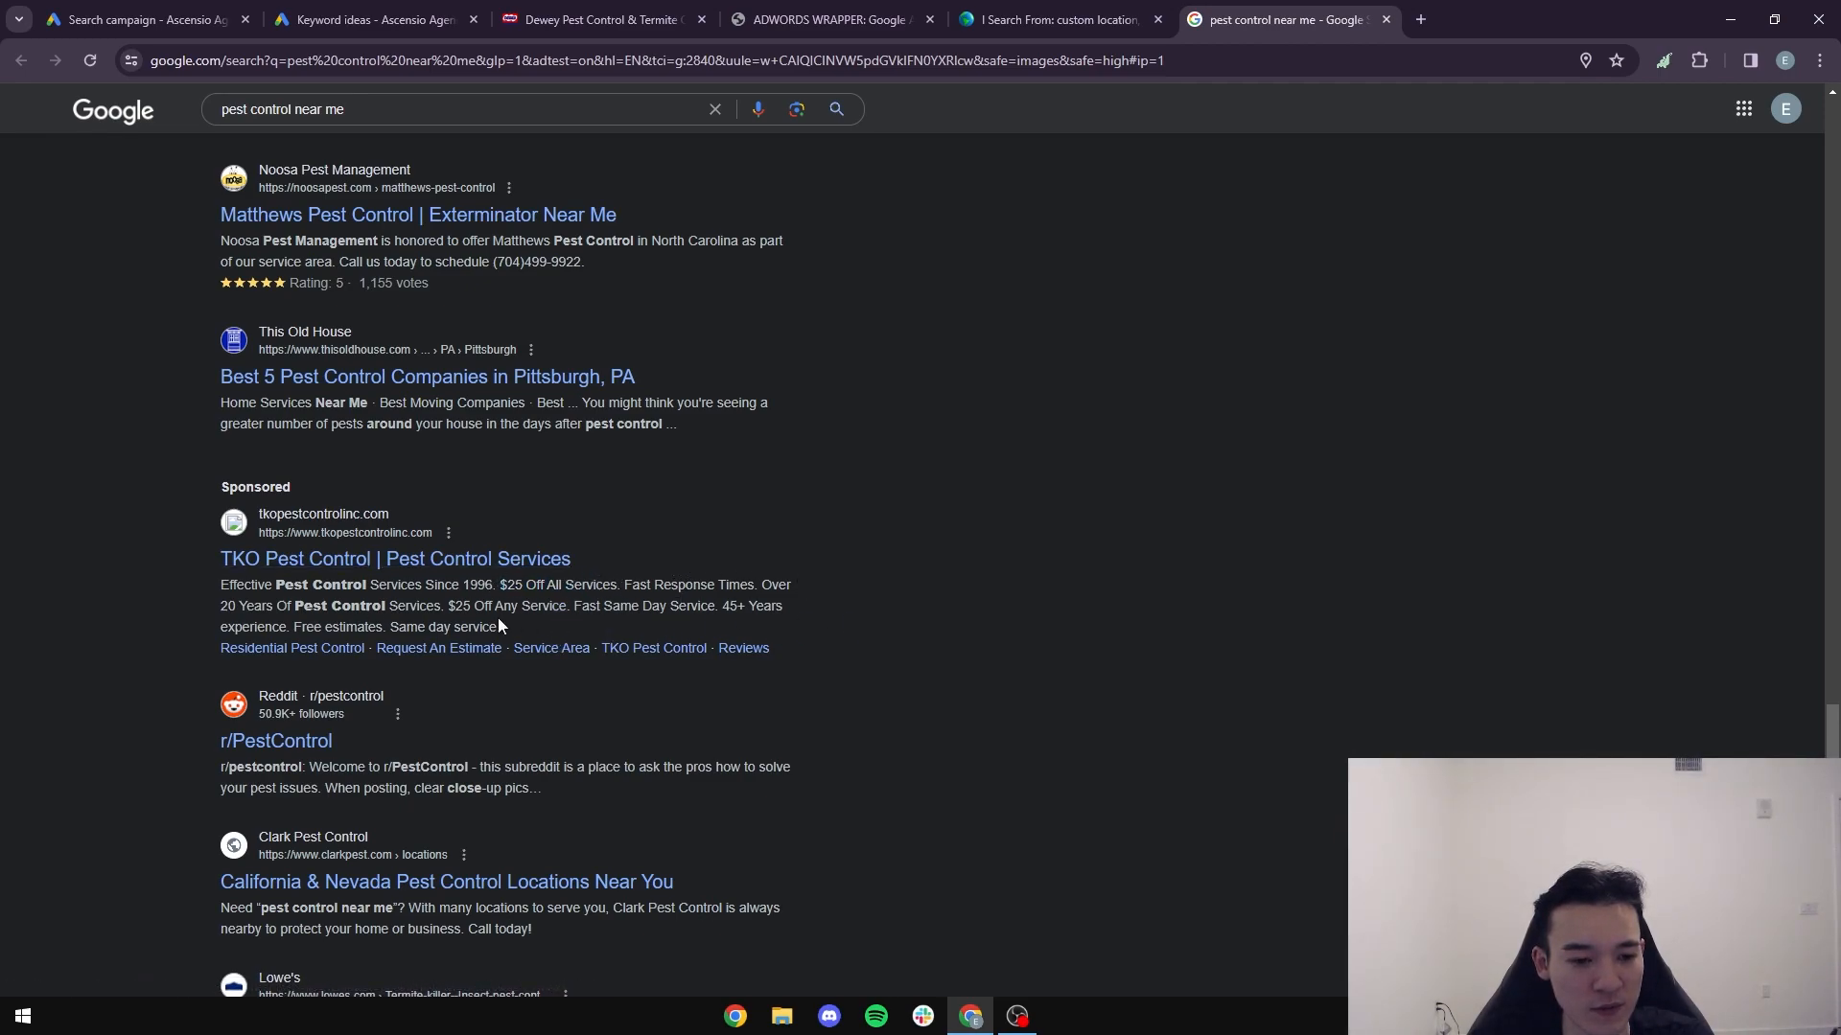
{"action": "left_click", "coordinate": [103, 16]}
{"action": "type", "text": "Fast Response. Sa"}
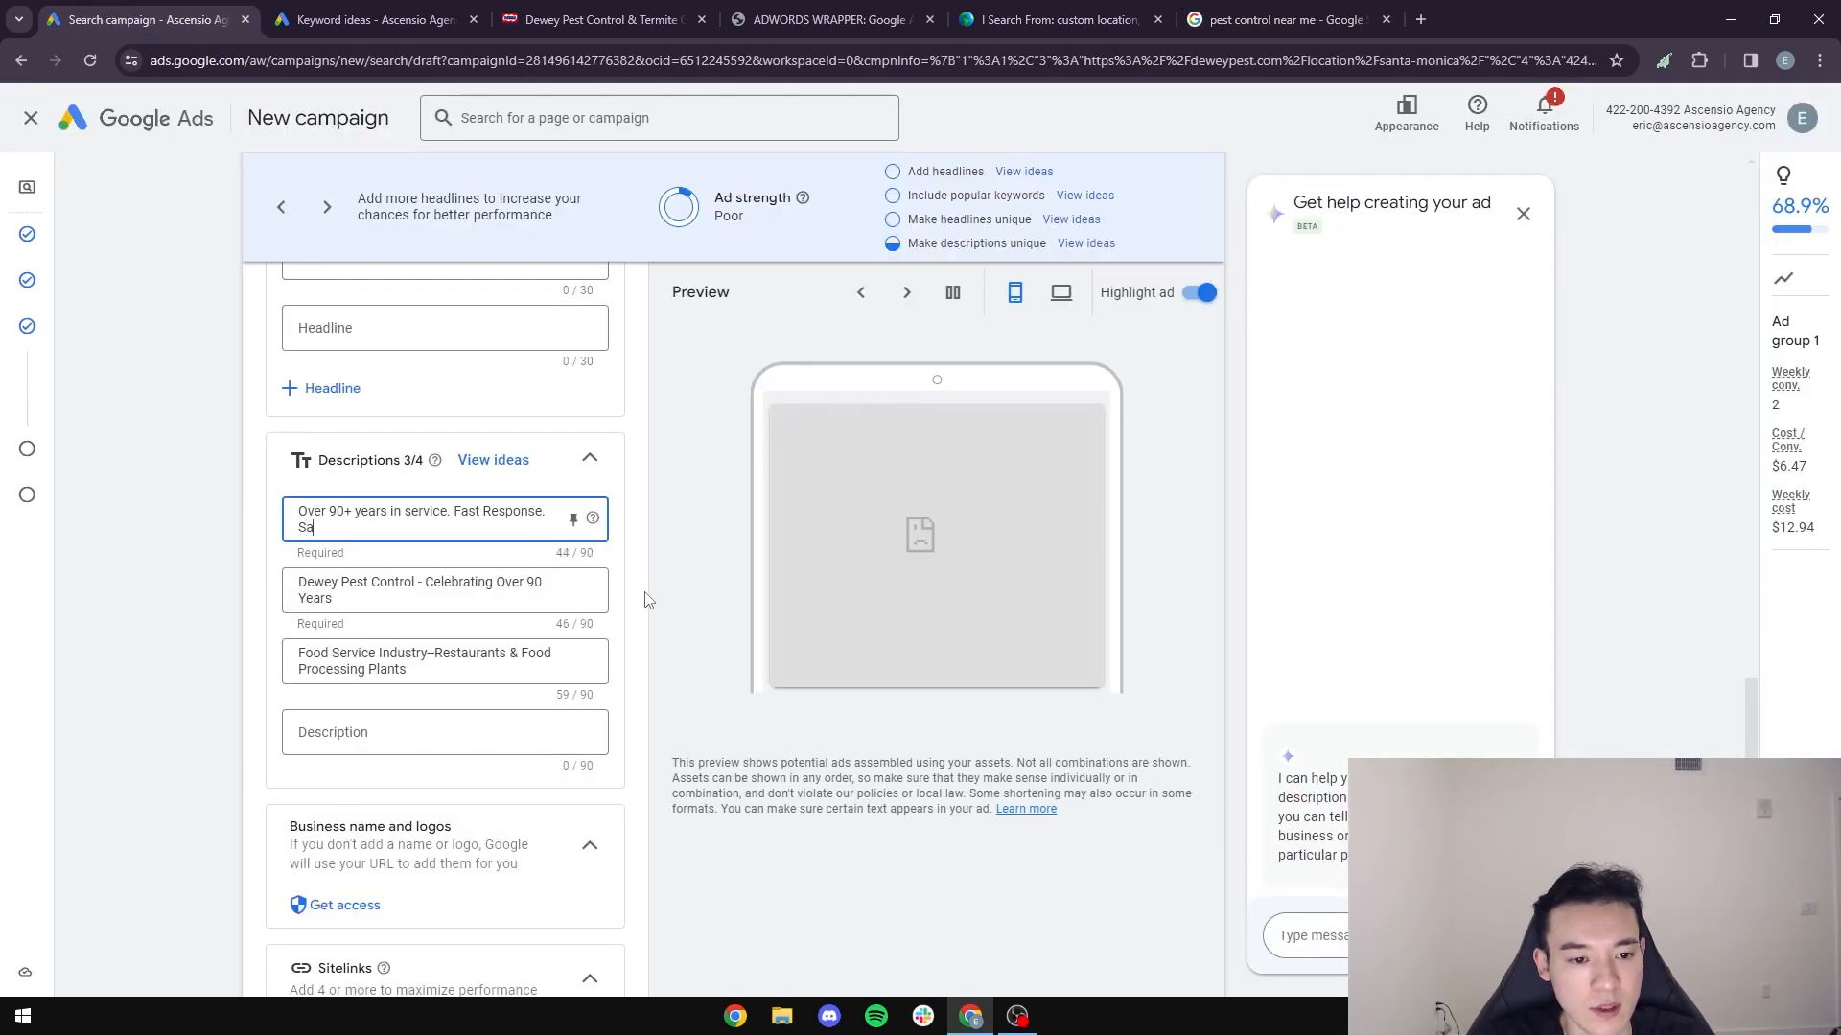
{"action": "type", "text": "me Day Service."}
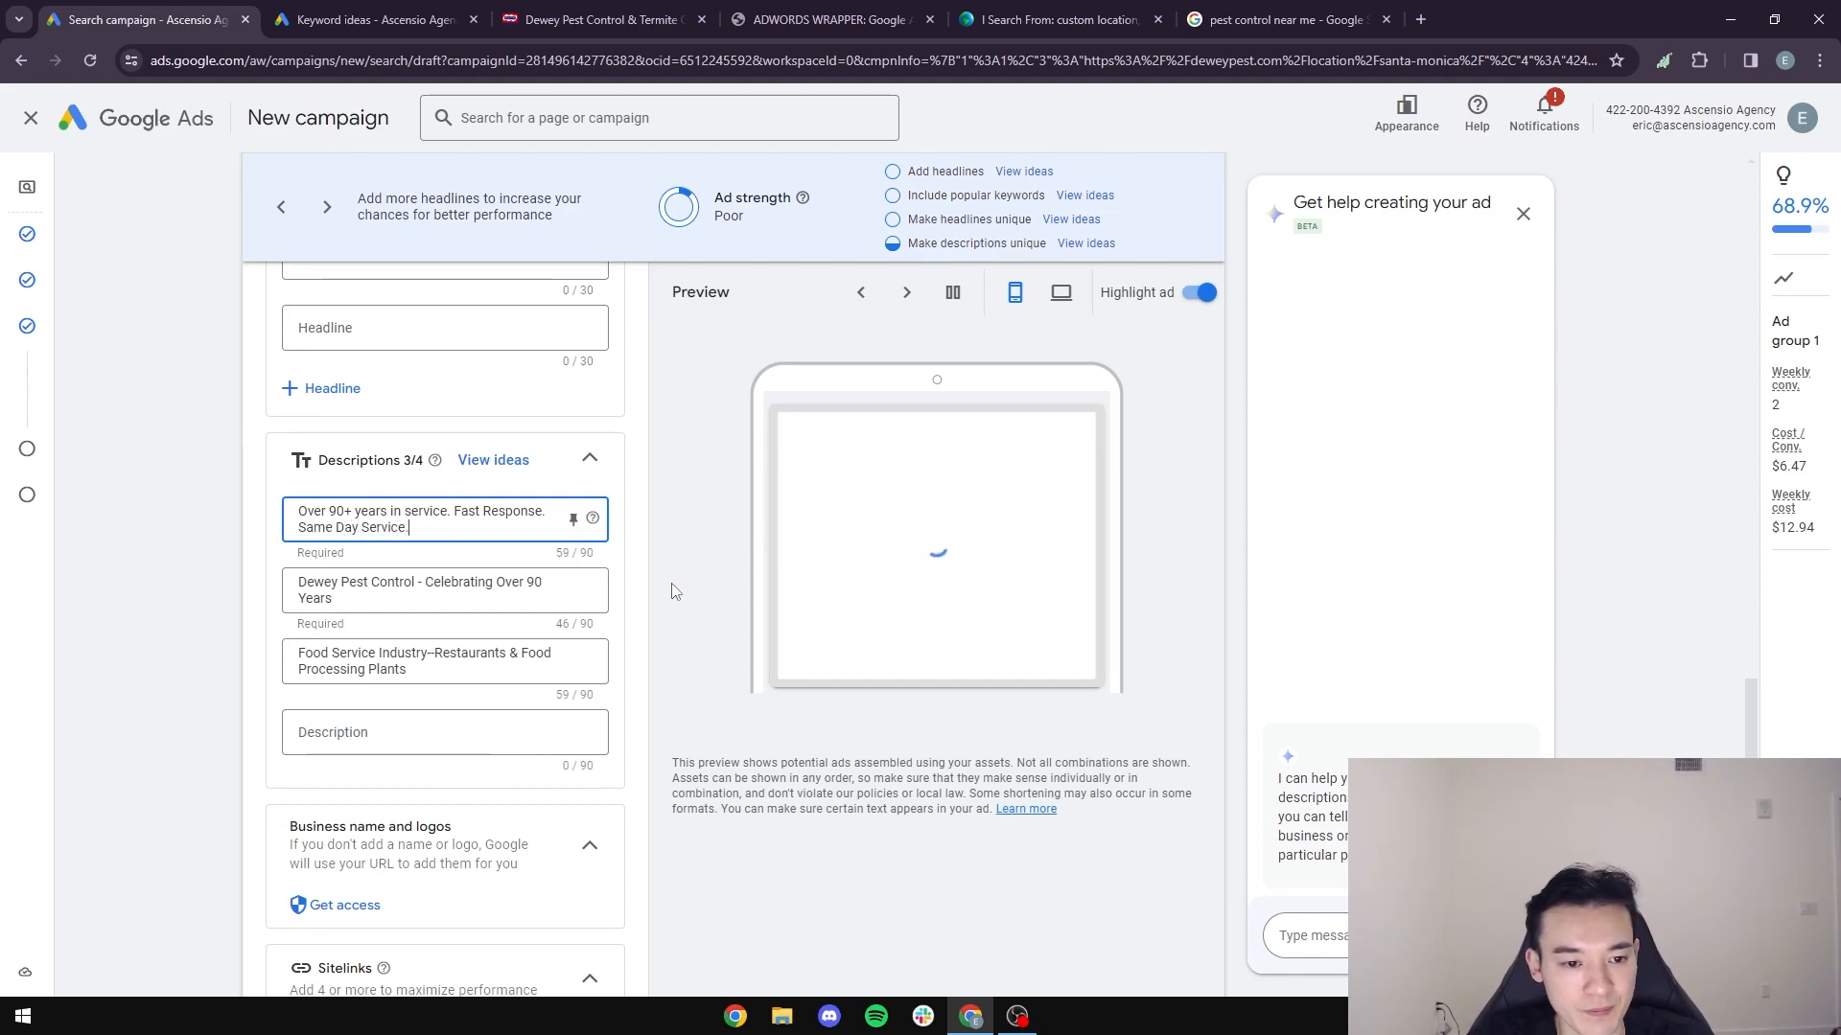
- Find the sponsored deweypest.com listing in the "pest control near me" results and read its free consultation wording
{"action": "left_click", "coordinate": [1339, 8]}
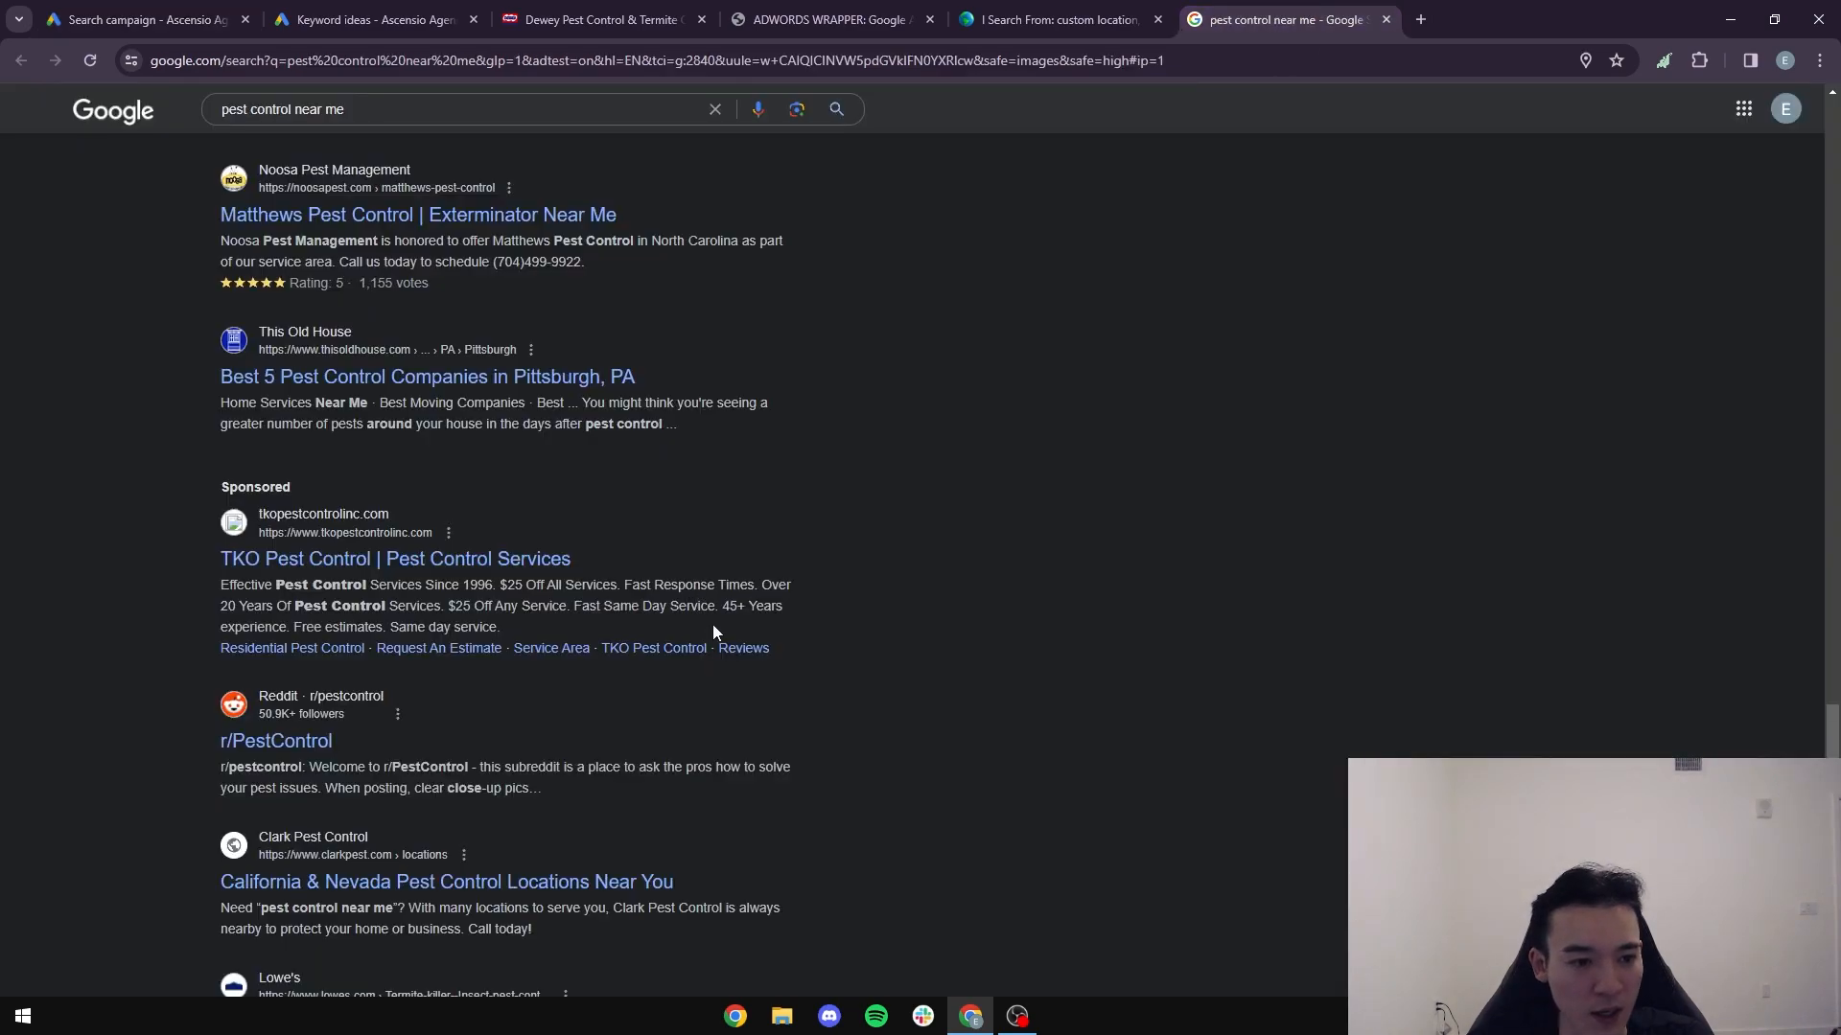
{"action": "scroll", "coordinate": [712, 628], "scroll_direction": "up", "scroll_amount": 15}
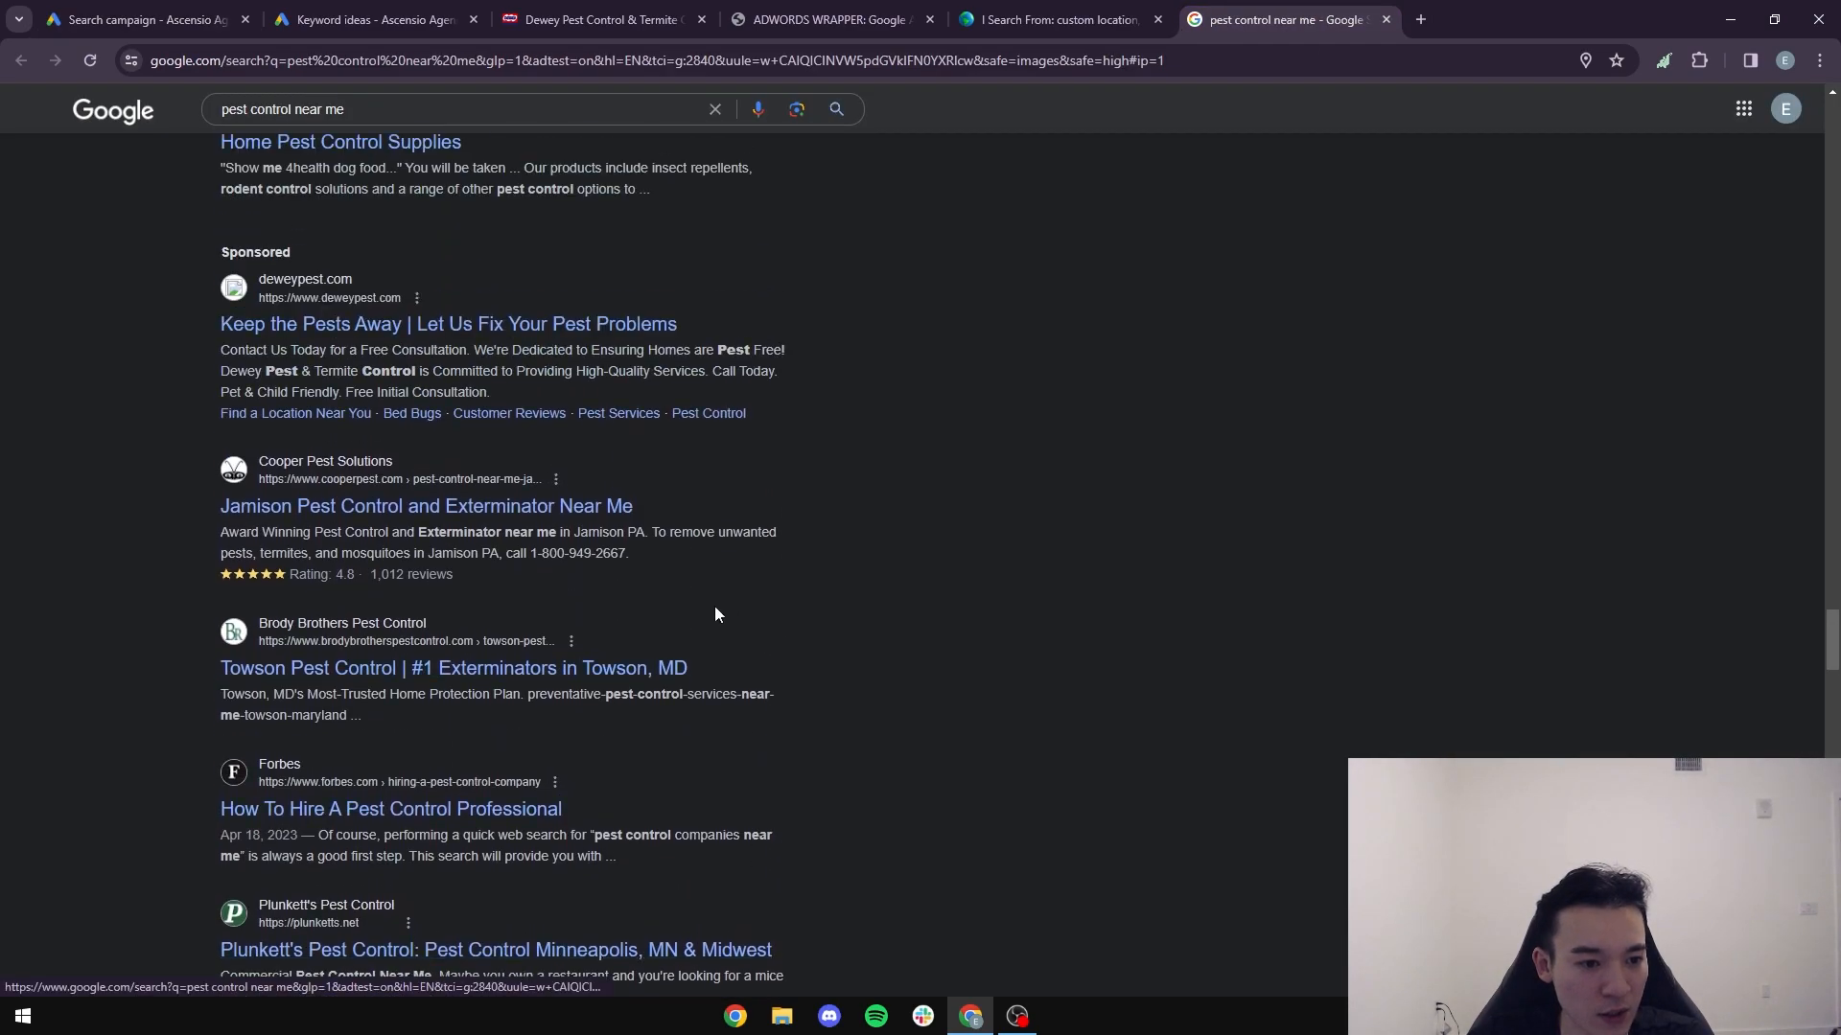
{"action": "scroll", "coordinate": [715, 608], "scroll_direction": "up", "scroll_amount": 3}
{"action": "left_click_drag", "start_coordinate": [271, 638], "coordinate": [440, 639]}
{"action": "left_click", "coordinate": [455, 641]}
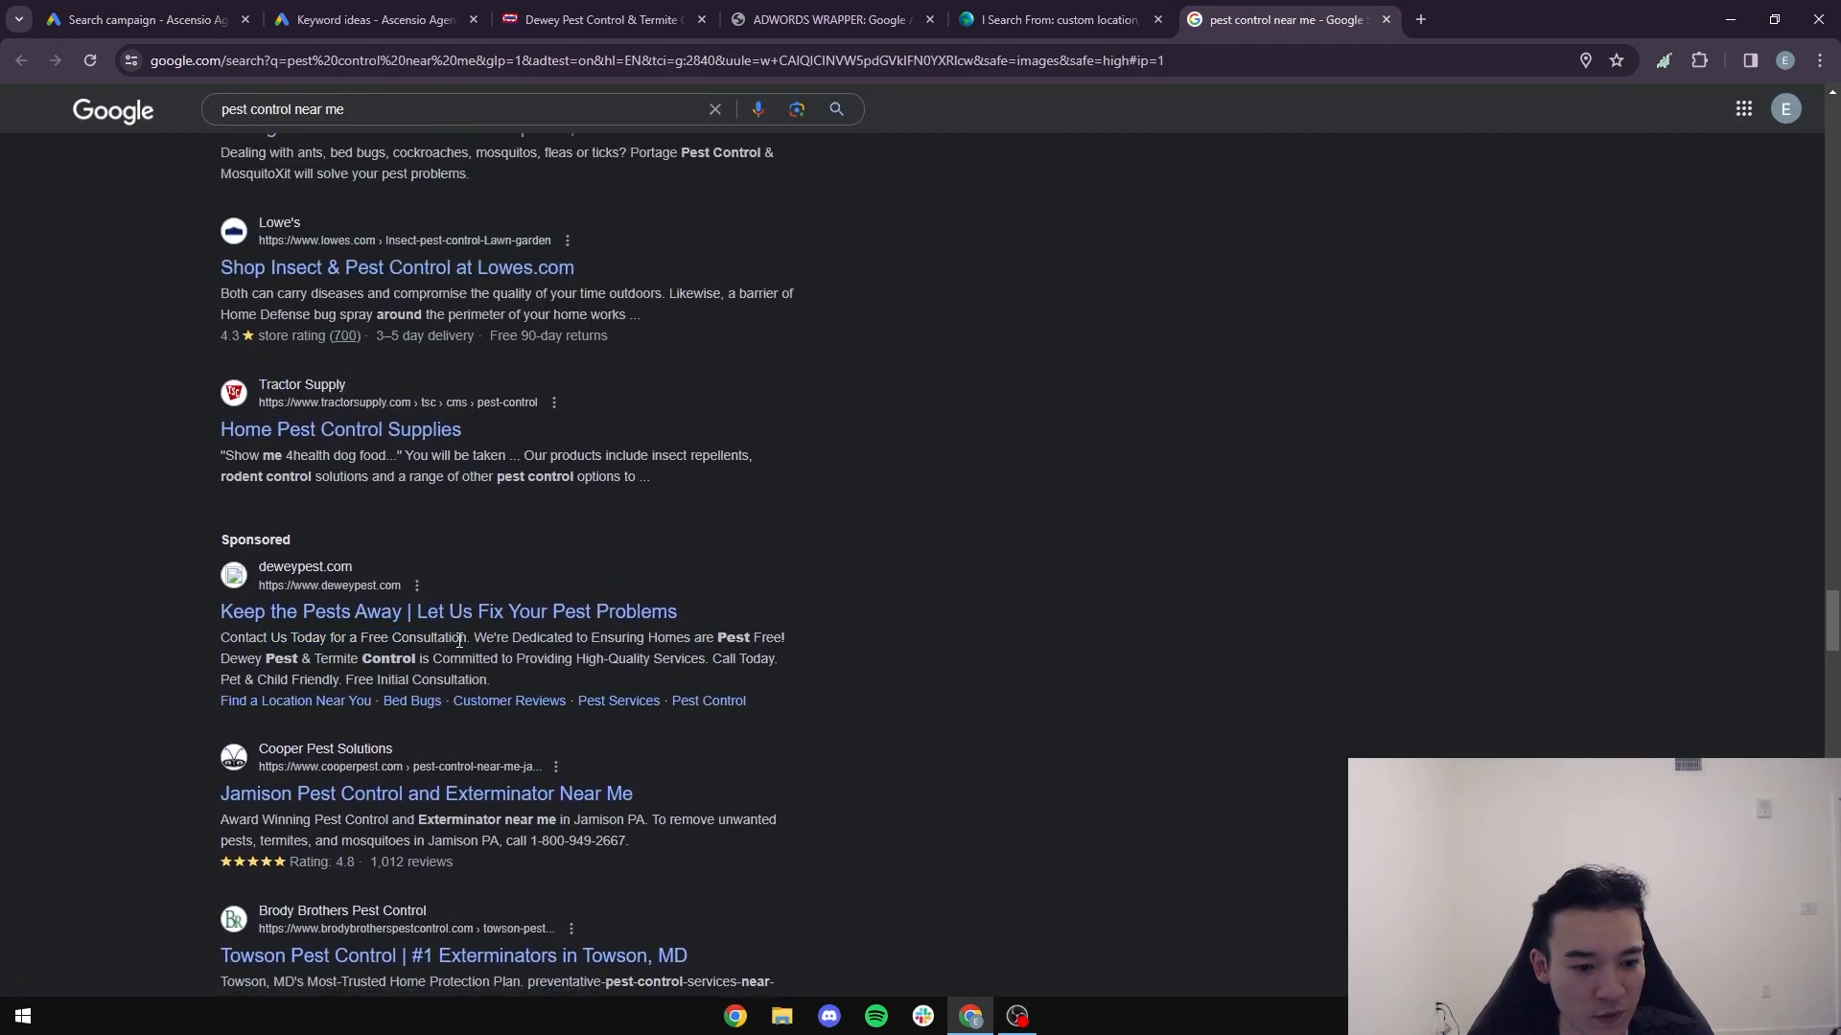
- Return to the campaign draft and clear the "Dewey Pest Control - Celebrating Over 90 Years" description
{"action": "left_click", "coordinate": [144, 19]}
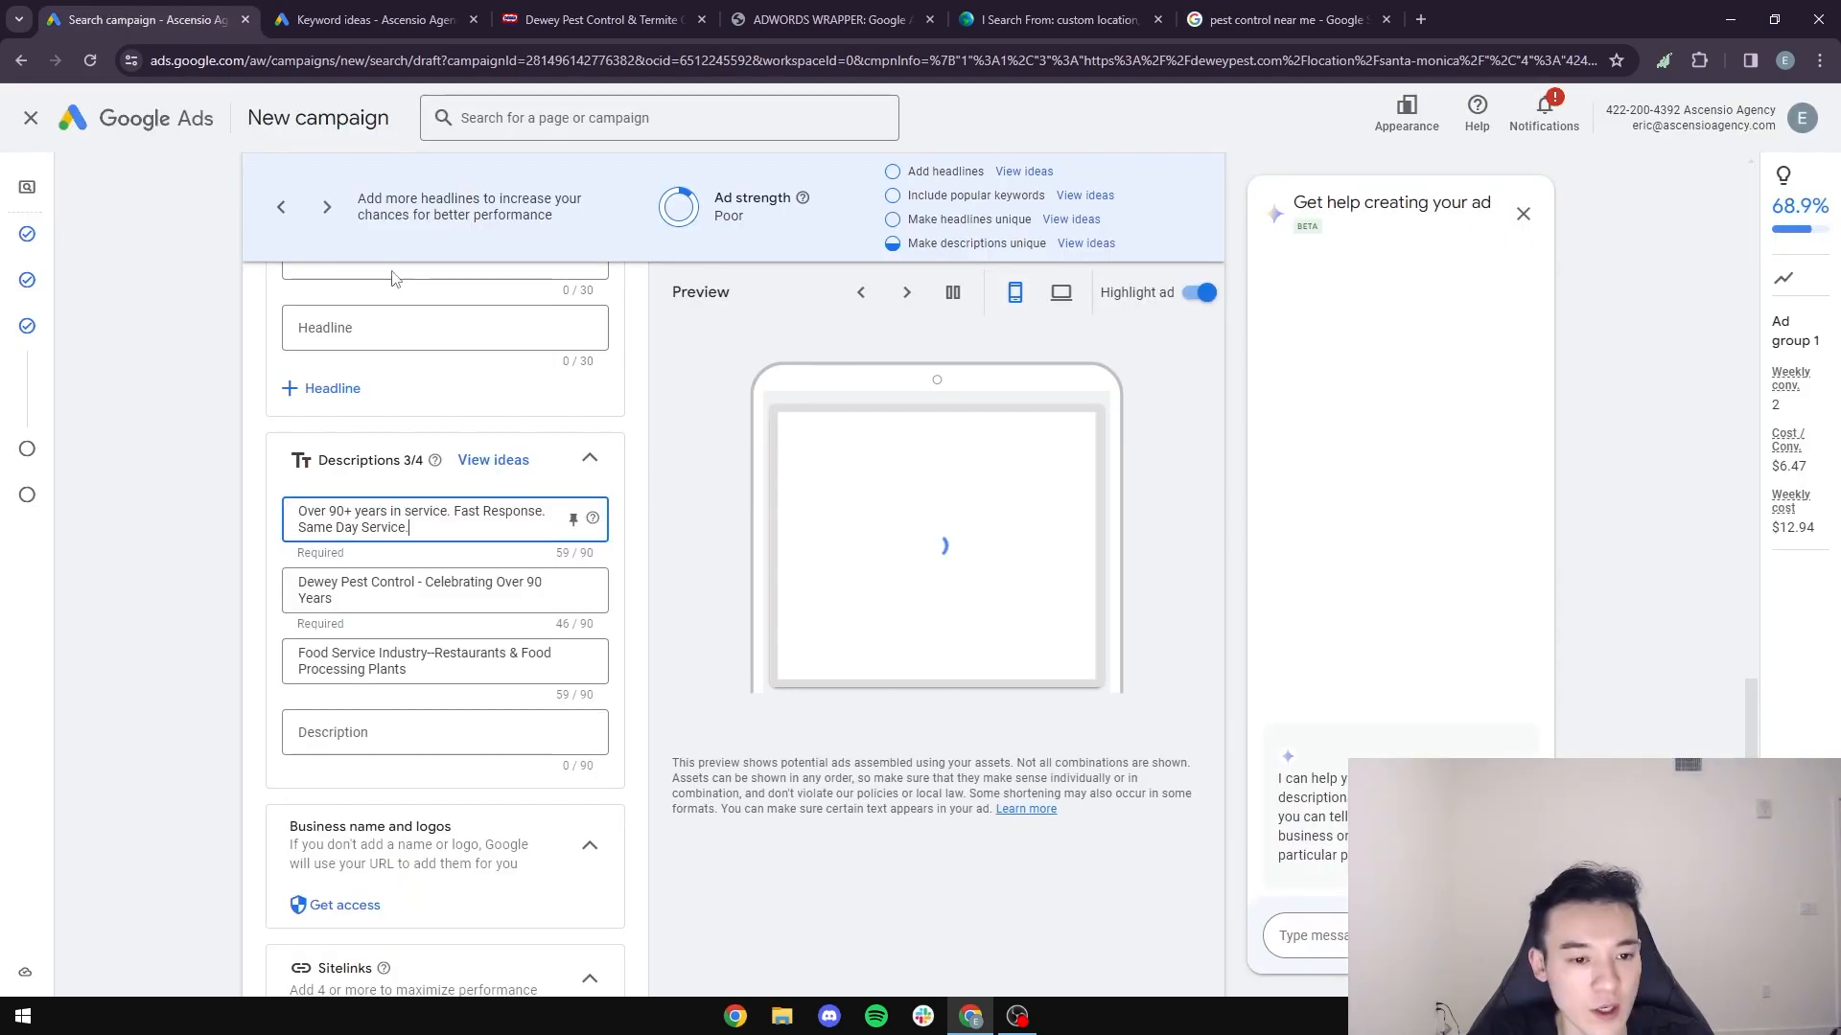
{"action": "triple_click", "coordinate": [398, 594]}
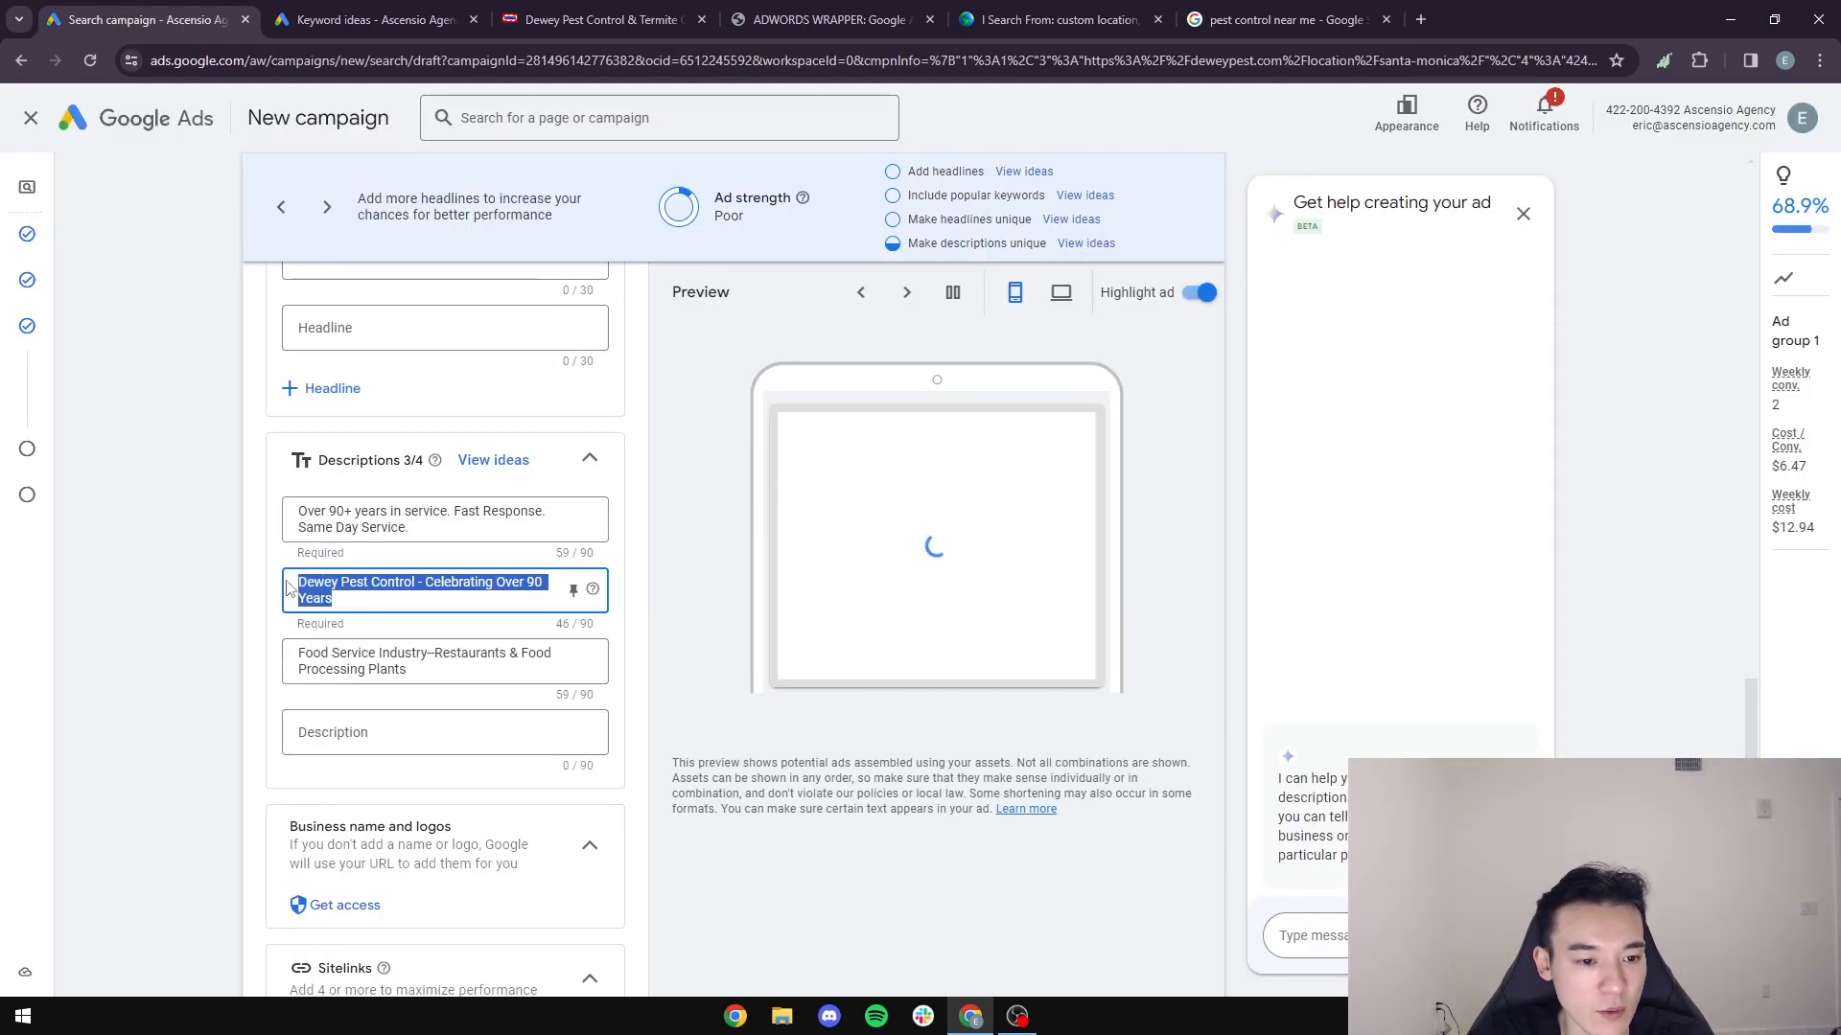
{"action": "left_click", "coordinate": [328, 596]}
{"action": "left_click_drag", "start_coordinate": [328, 595], "coordinate": [248, 577]}
{"action": "key", "text": "BackSpace"}
{"action": "type", "text": "Free Consu"}
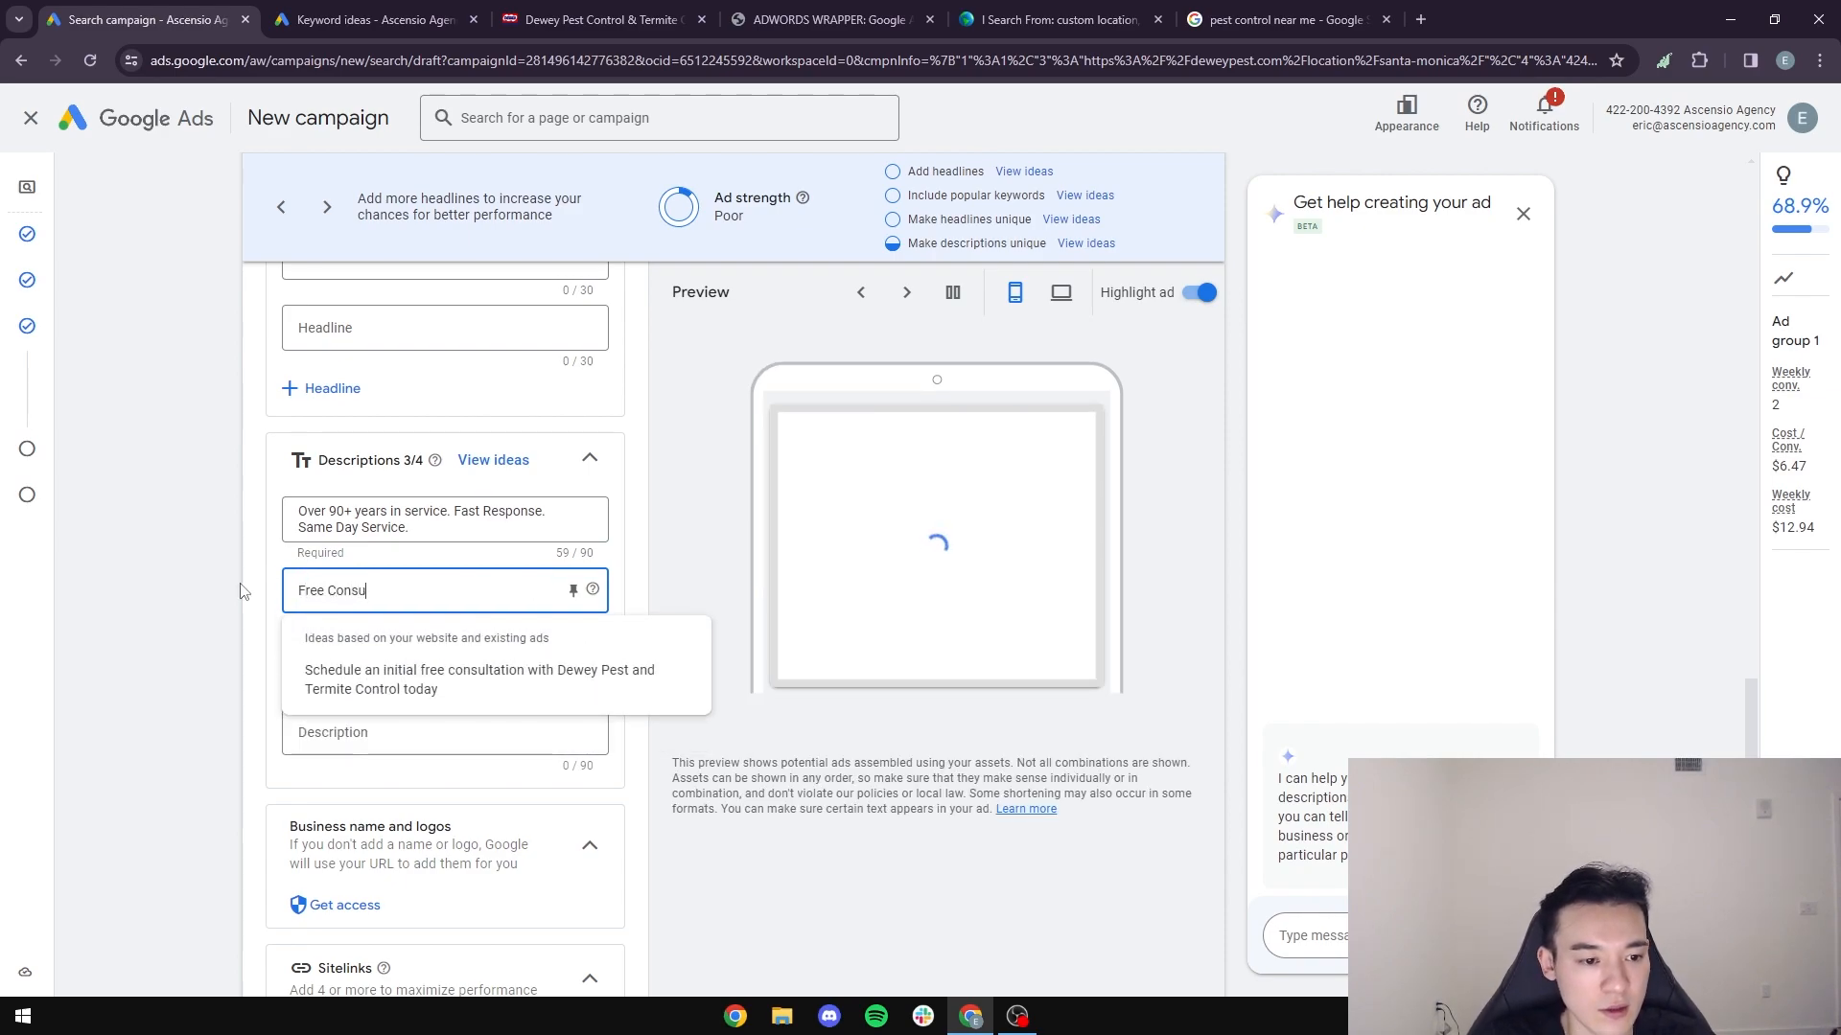
{"action": "key", "text": "ctrl+a"}
{"action": "key", "text": "BackSpace"}
- Write "Call Today For Free Consultation." as the second description
{"action": "type", "text": "Call Now For Free Con"}
{"action": "key", "text": "BackSpace"}
{"action": "key", "text": "BackSpace"}
{"action": "key", "text": "BackSpace"}
{"action": "key", "text": "BackSpace"}
{"action": "key", "text": "BackSpace"}
{"action": "key", "text": "BackSpace"}
{"action": "key", "text": "BackSpace"}
{"action": "key", "text": "BackSpace"}
{"action": "key", "text": "BackSpace"}
{"action": "key", "text": "BackSpace"}
{"action": "key", "text": "BackSpace"}
{"action": "key", "text": "BackSpace"}
{"action": "key", "text": "BackSpace"}
{"action": "key", "text": "BackSpace"}
{"action": "key", "text": "BackSpace"}
{"action": "type", "text": "Today For Free "}
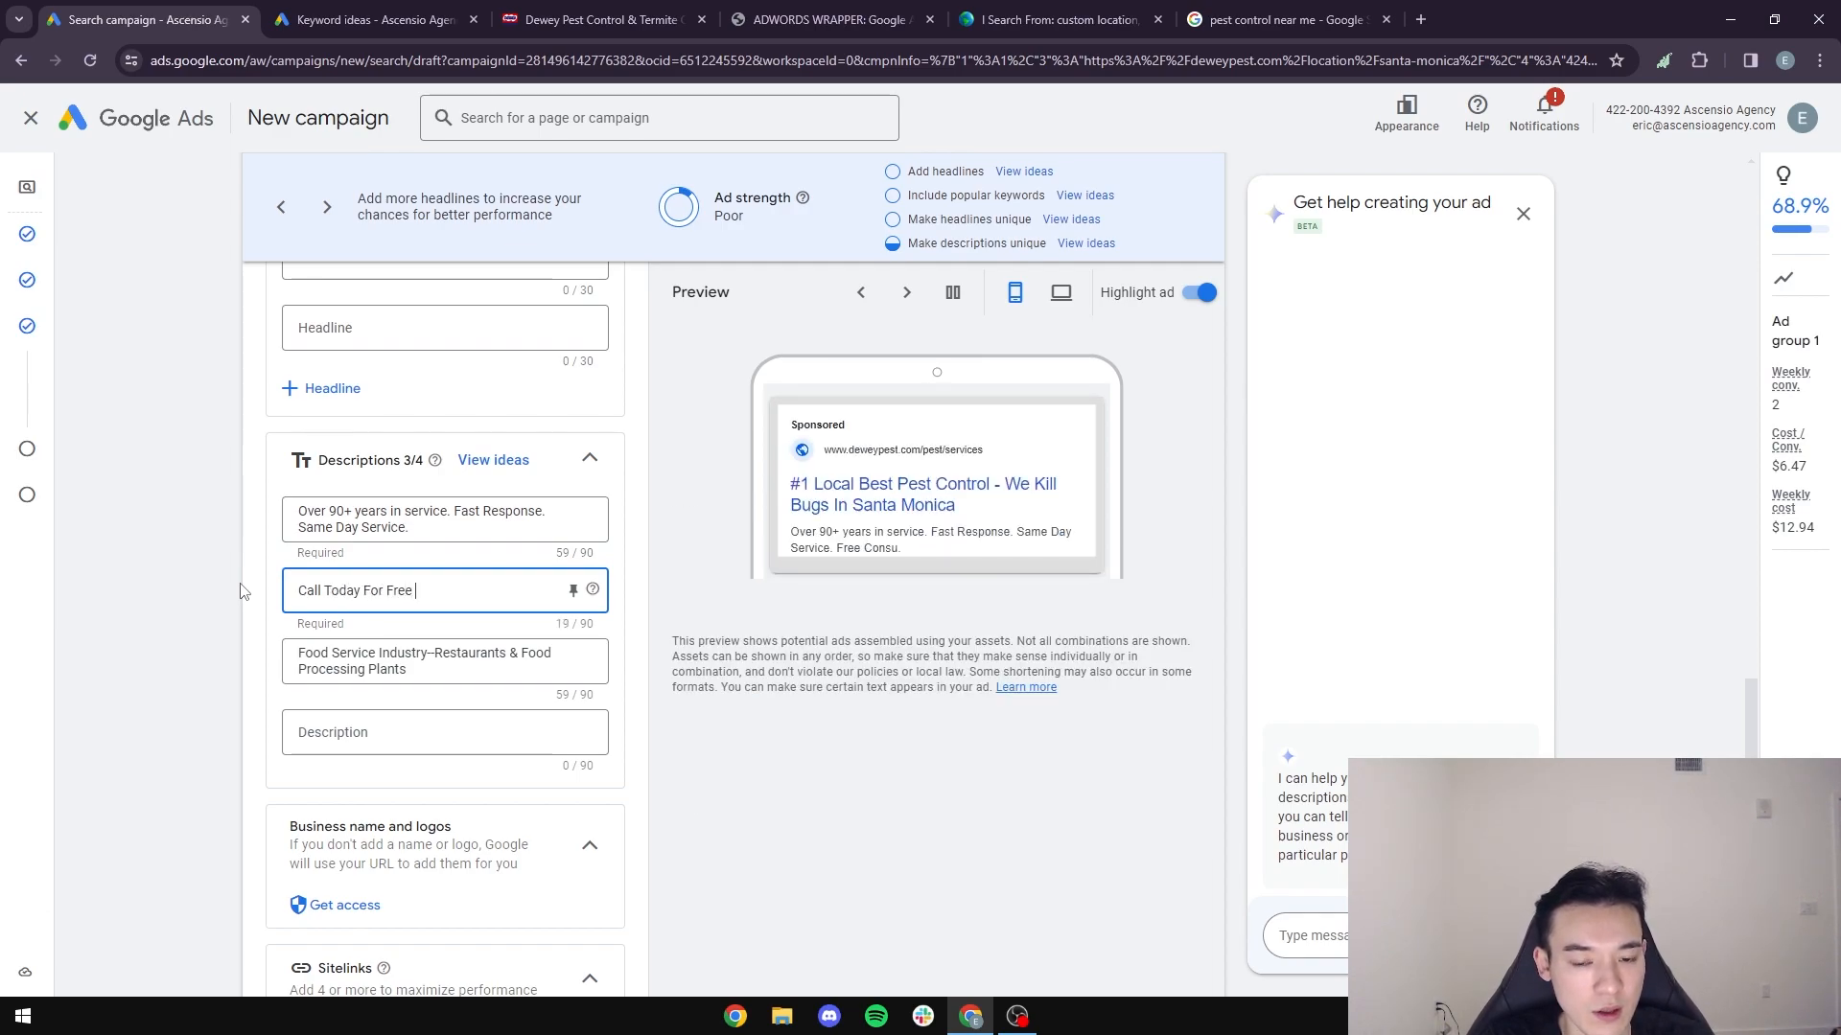
{"action": "type", "text": "Consultation."}
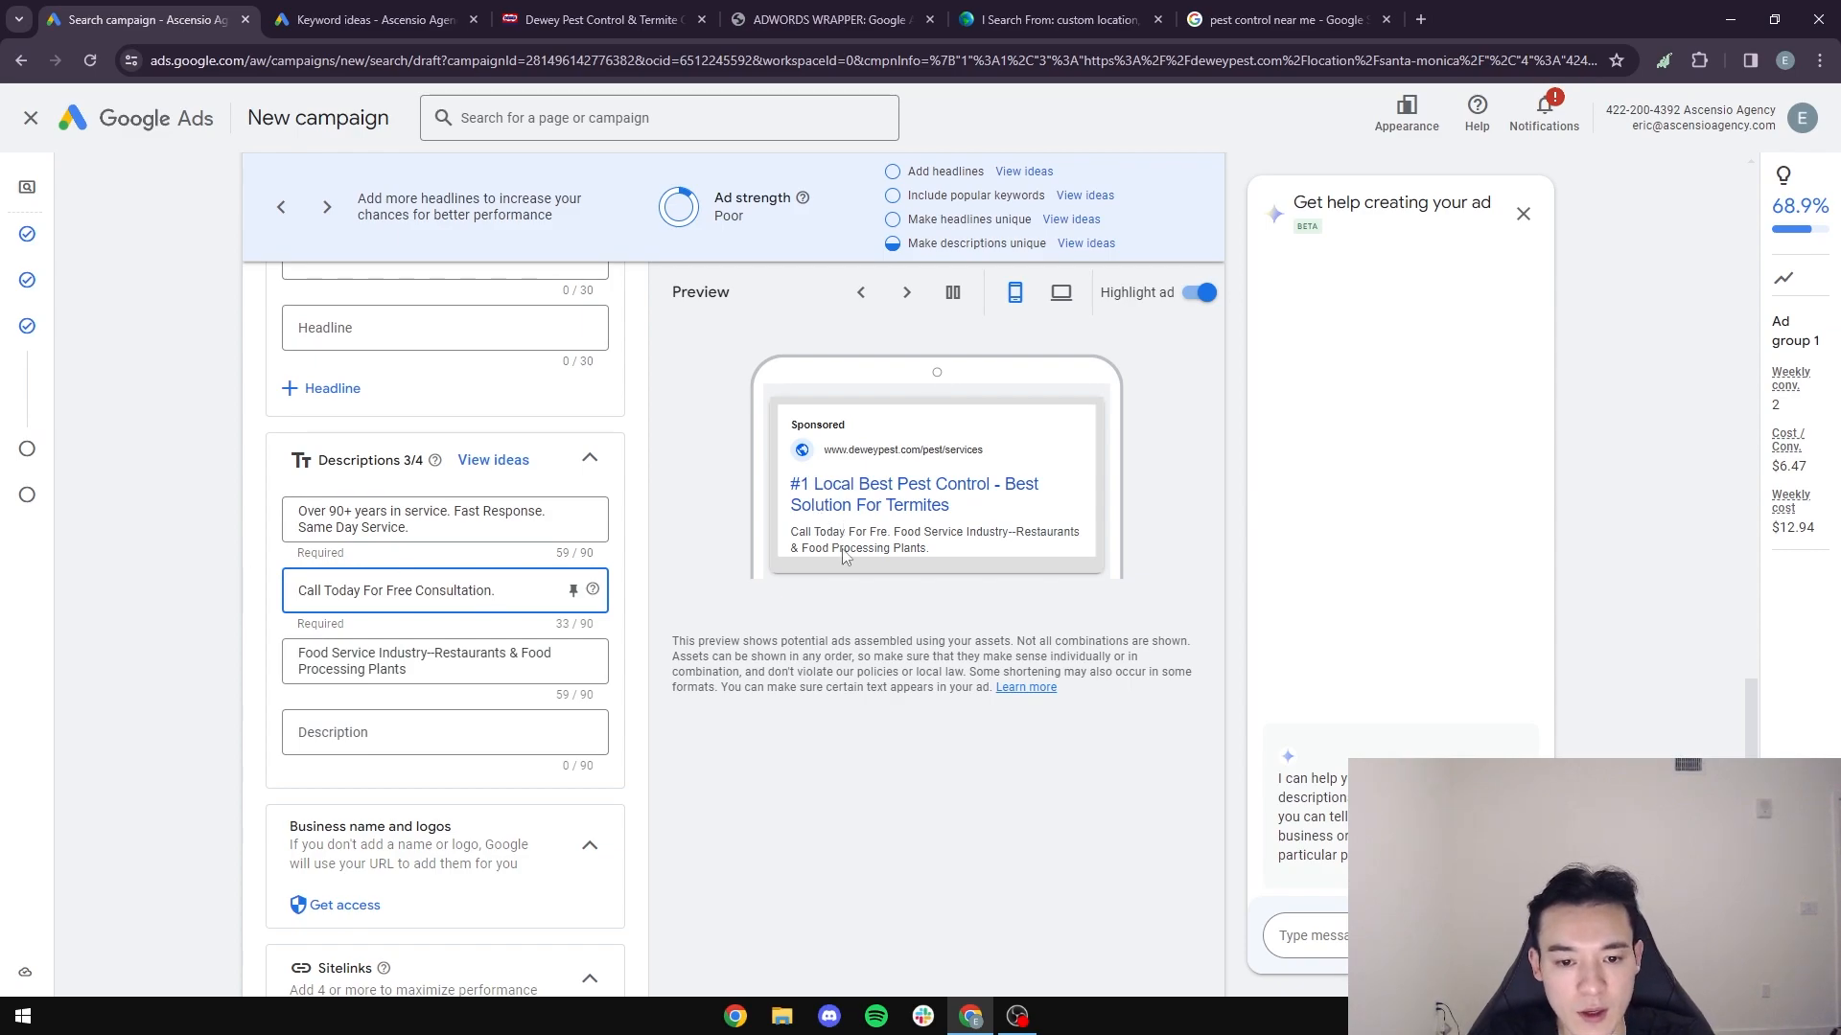
- Review another sponsored deweypest.com listing, then replace the third description with "365 Days Pest Control Service."
{"action": "left_click", "coordinate": [1285, 19]}
{"action": "scroll", "coordinate": [509, 602], "scroll_direction": "up", "scroll_amount": 4}
{"action": "scroll", "coordinate": [448, 613], "scroll_direction": "up", "scroll_amount": 12}
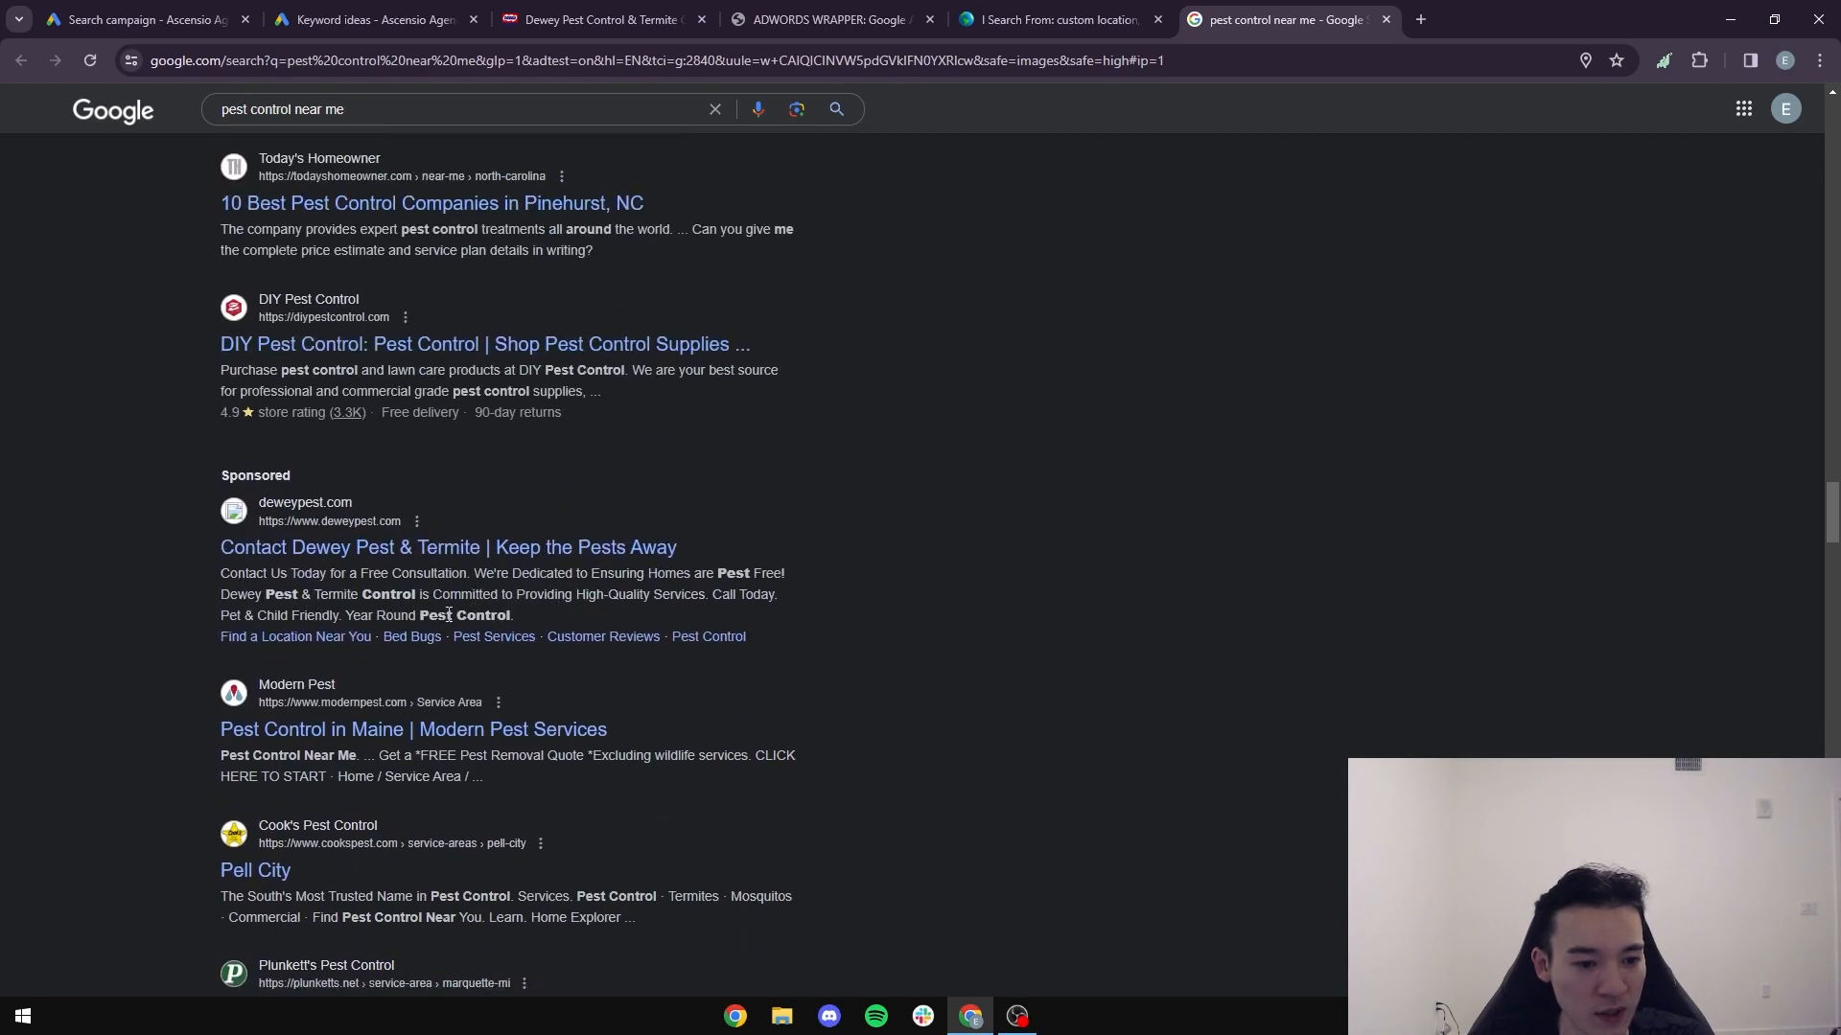
{"action": "left_click", "coordinate": [144, 20]}
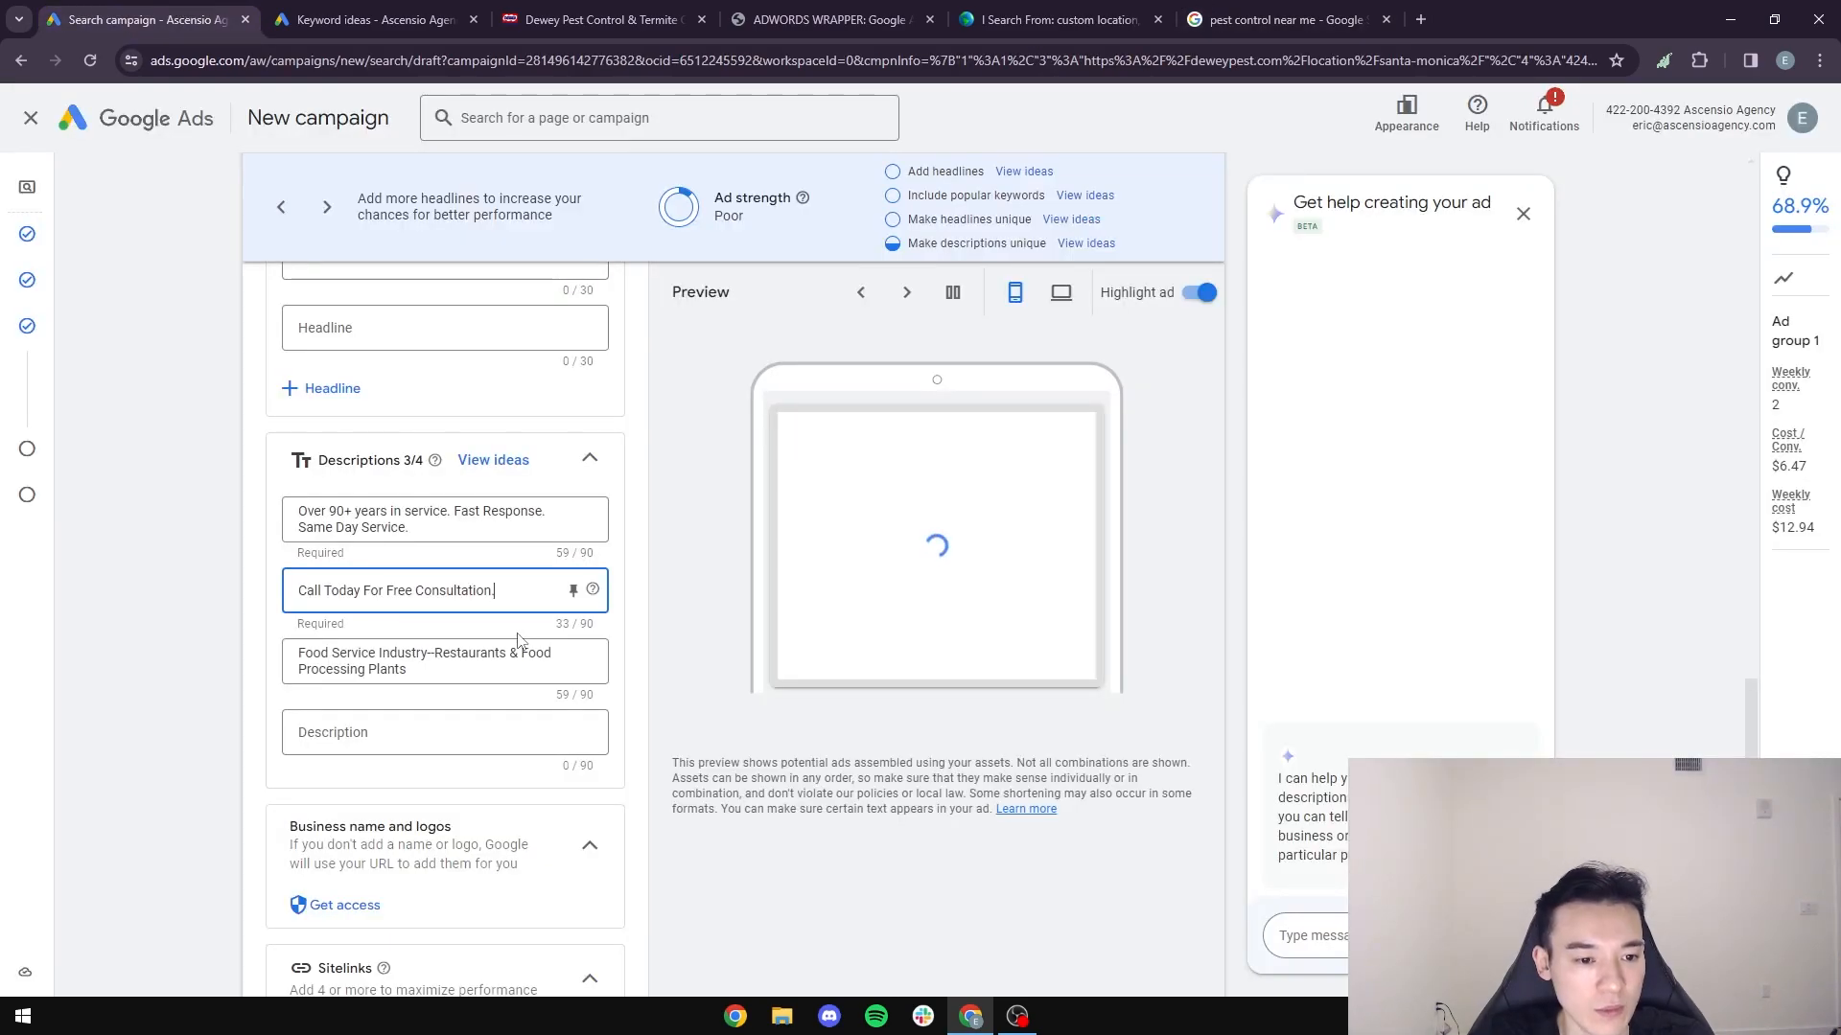
{"action": "left_click_drag", "start_coordinate": [431, 678], "coordinate": [251, 645]}
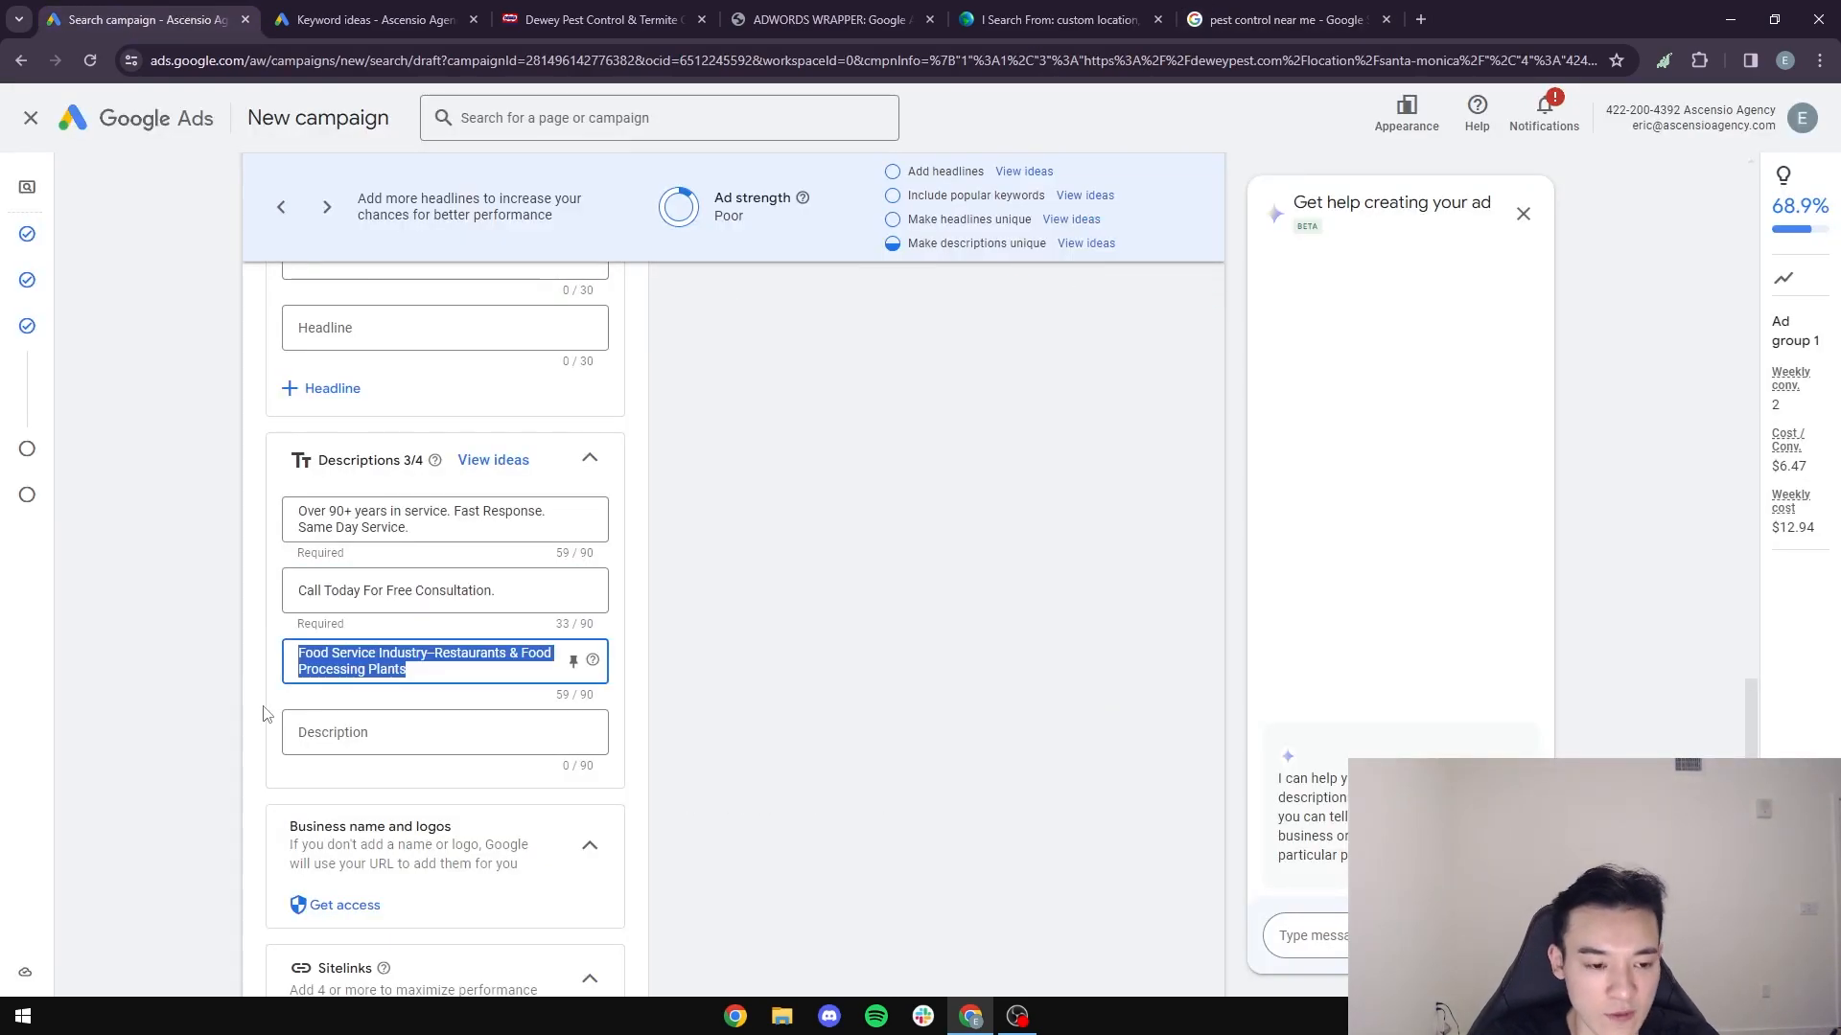
{"action": "type", "text": "365 Days Pest Control Service."}
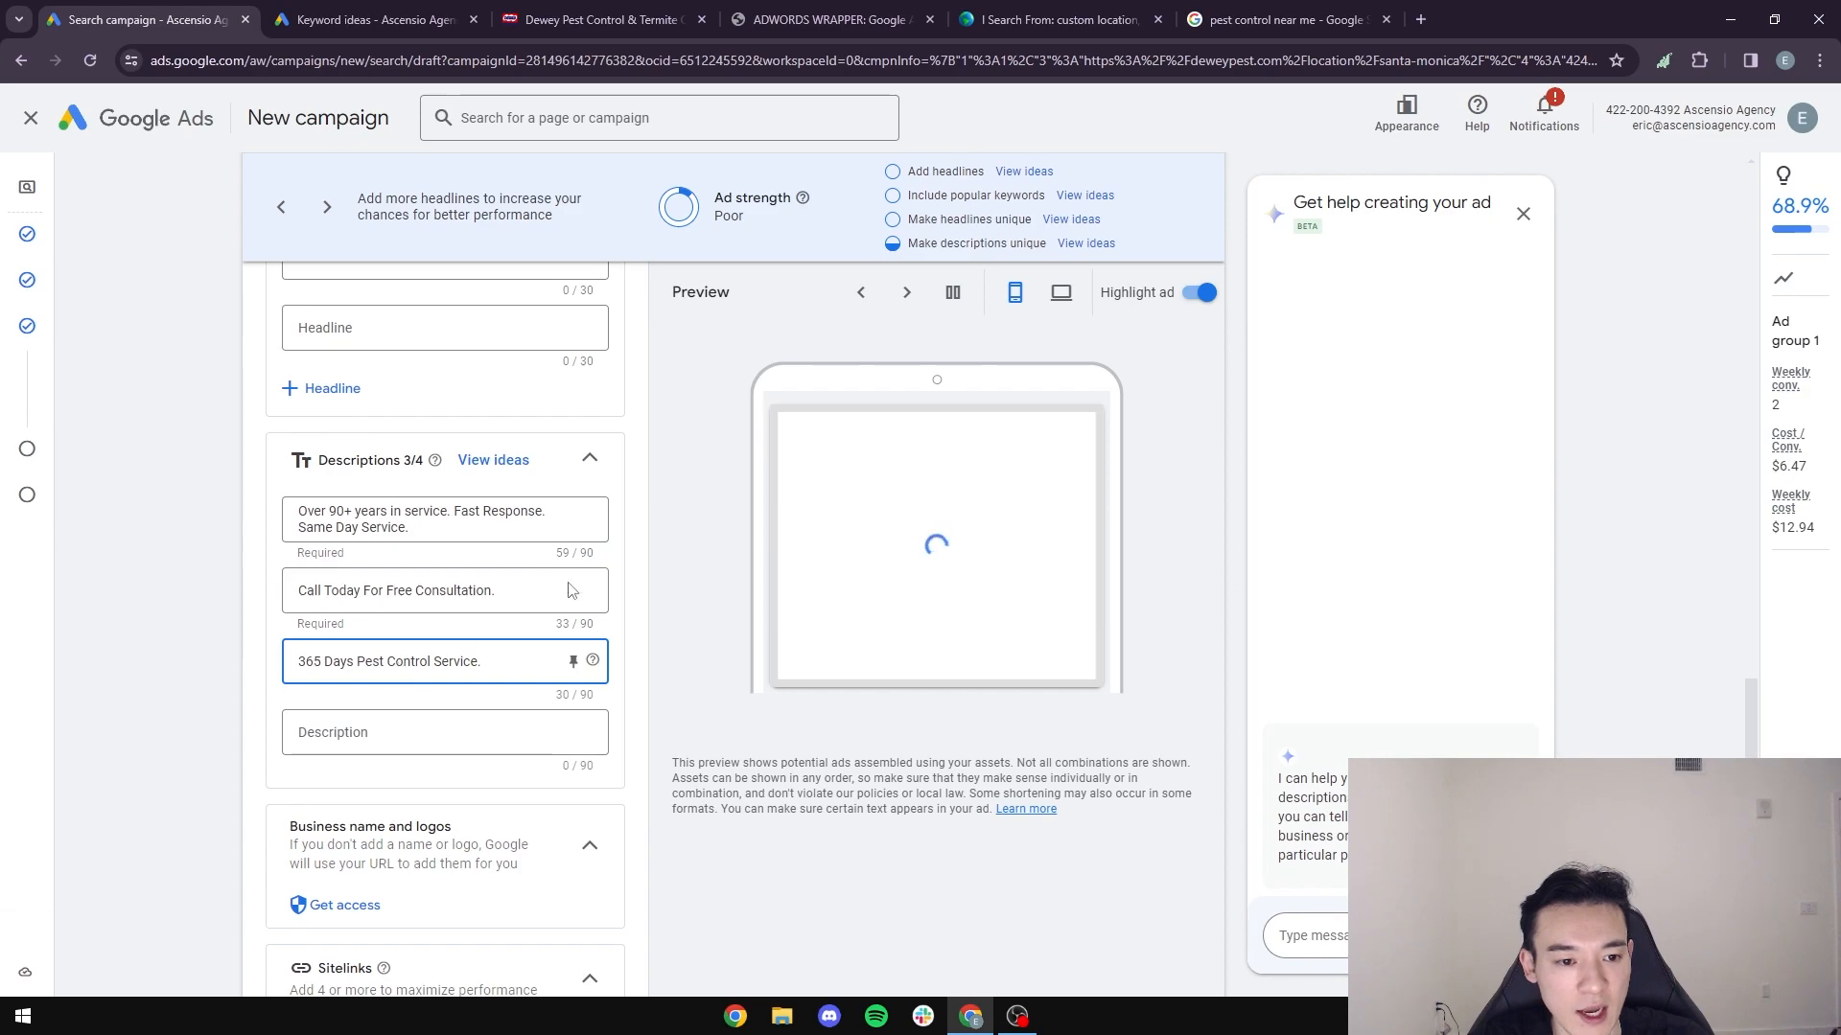
- Pin the "365 Days Pest Control Service." description to position 1 and go to the ad's sitelinks section
{"action": "left_click", "coordinate": [573, 661]}
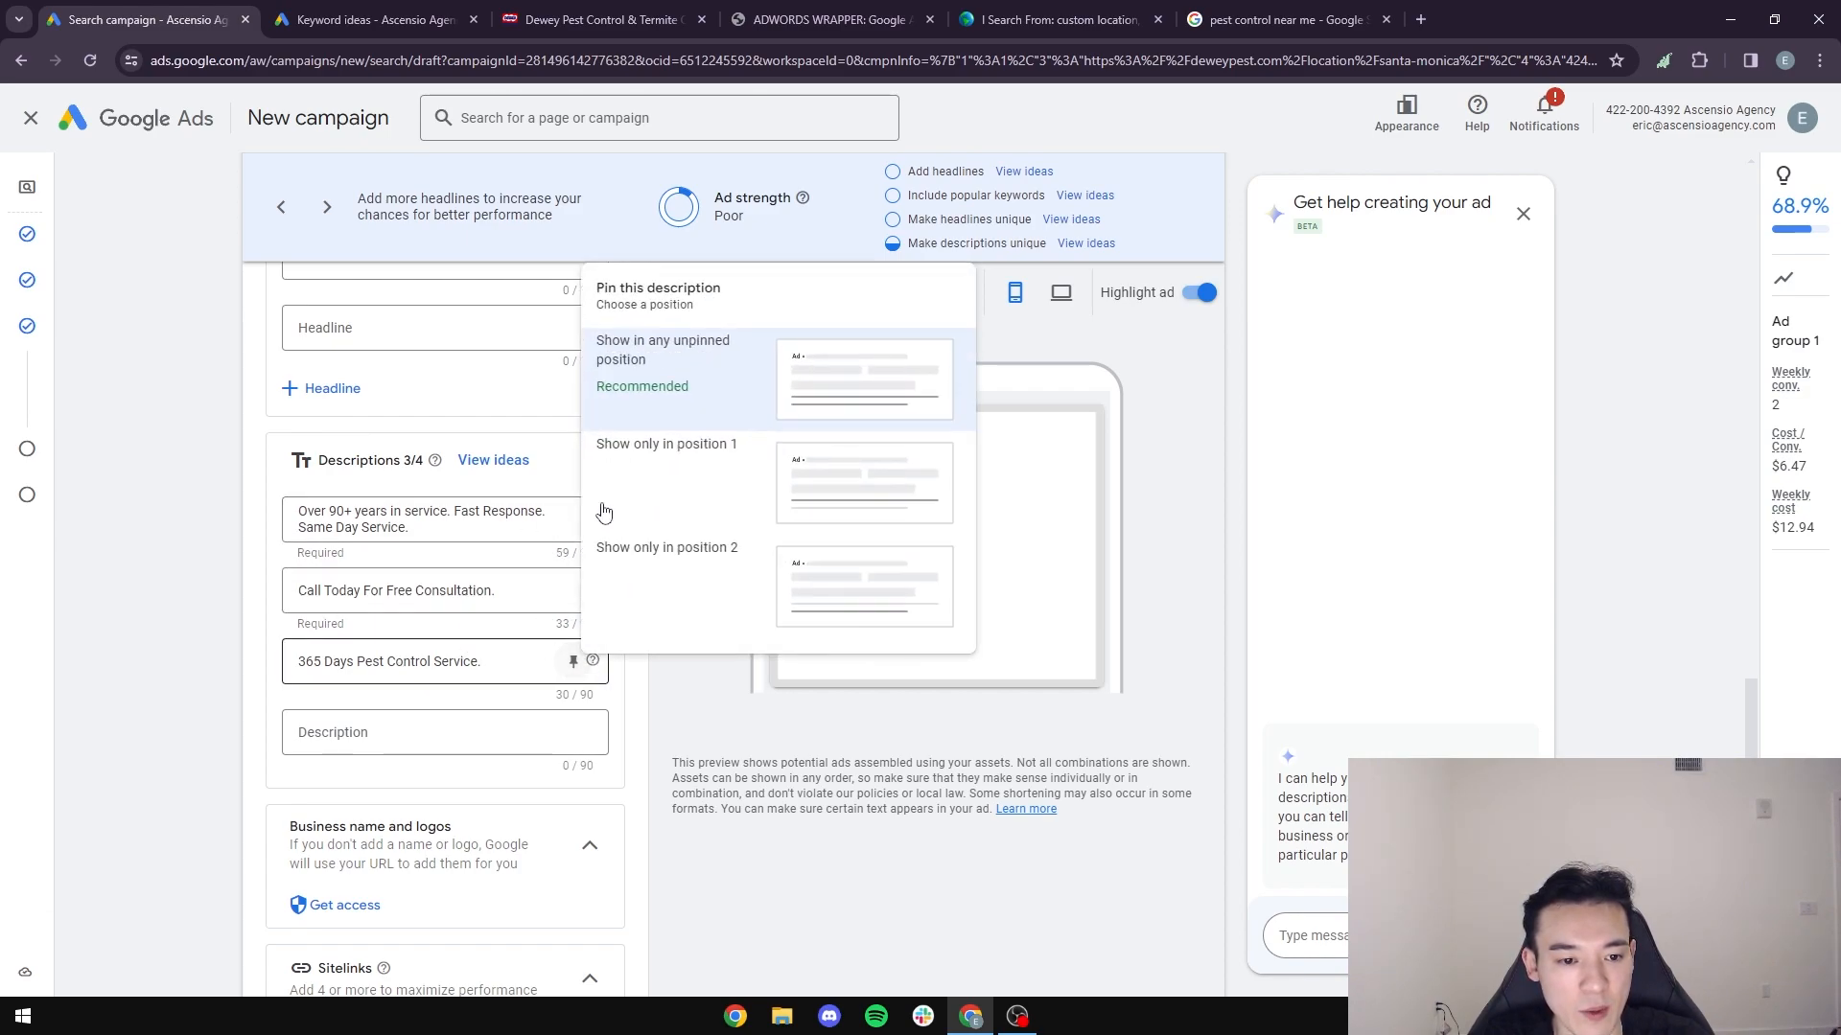
{"action": "left_click", "coordinate": [830, 494]}
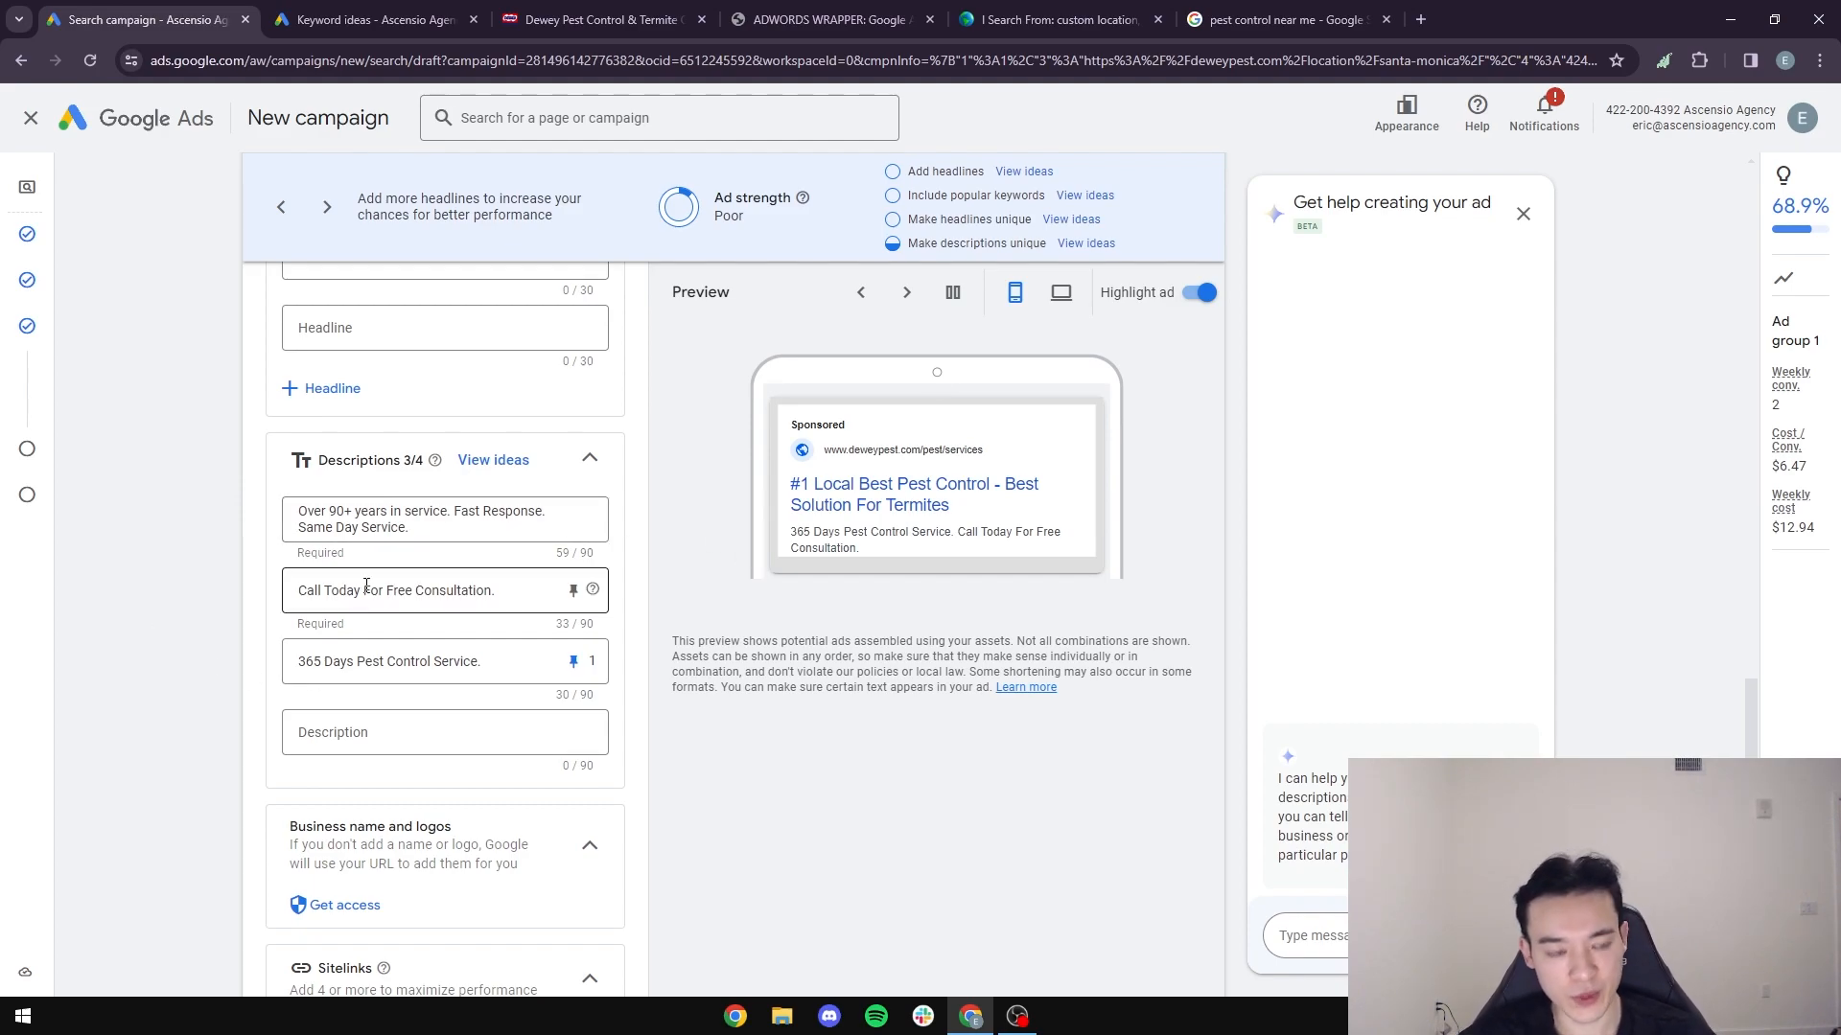
{"action": "scroll", "coordinate": [312, 671], "scroll_direction": "down", "scroll_amount": 4}
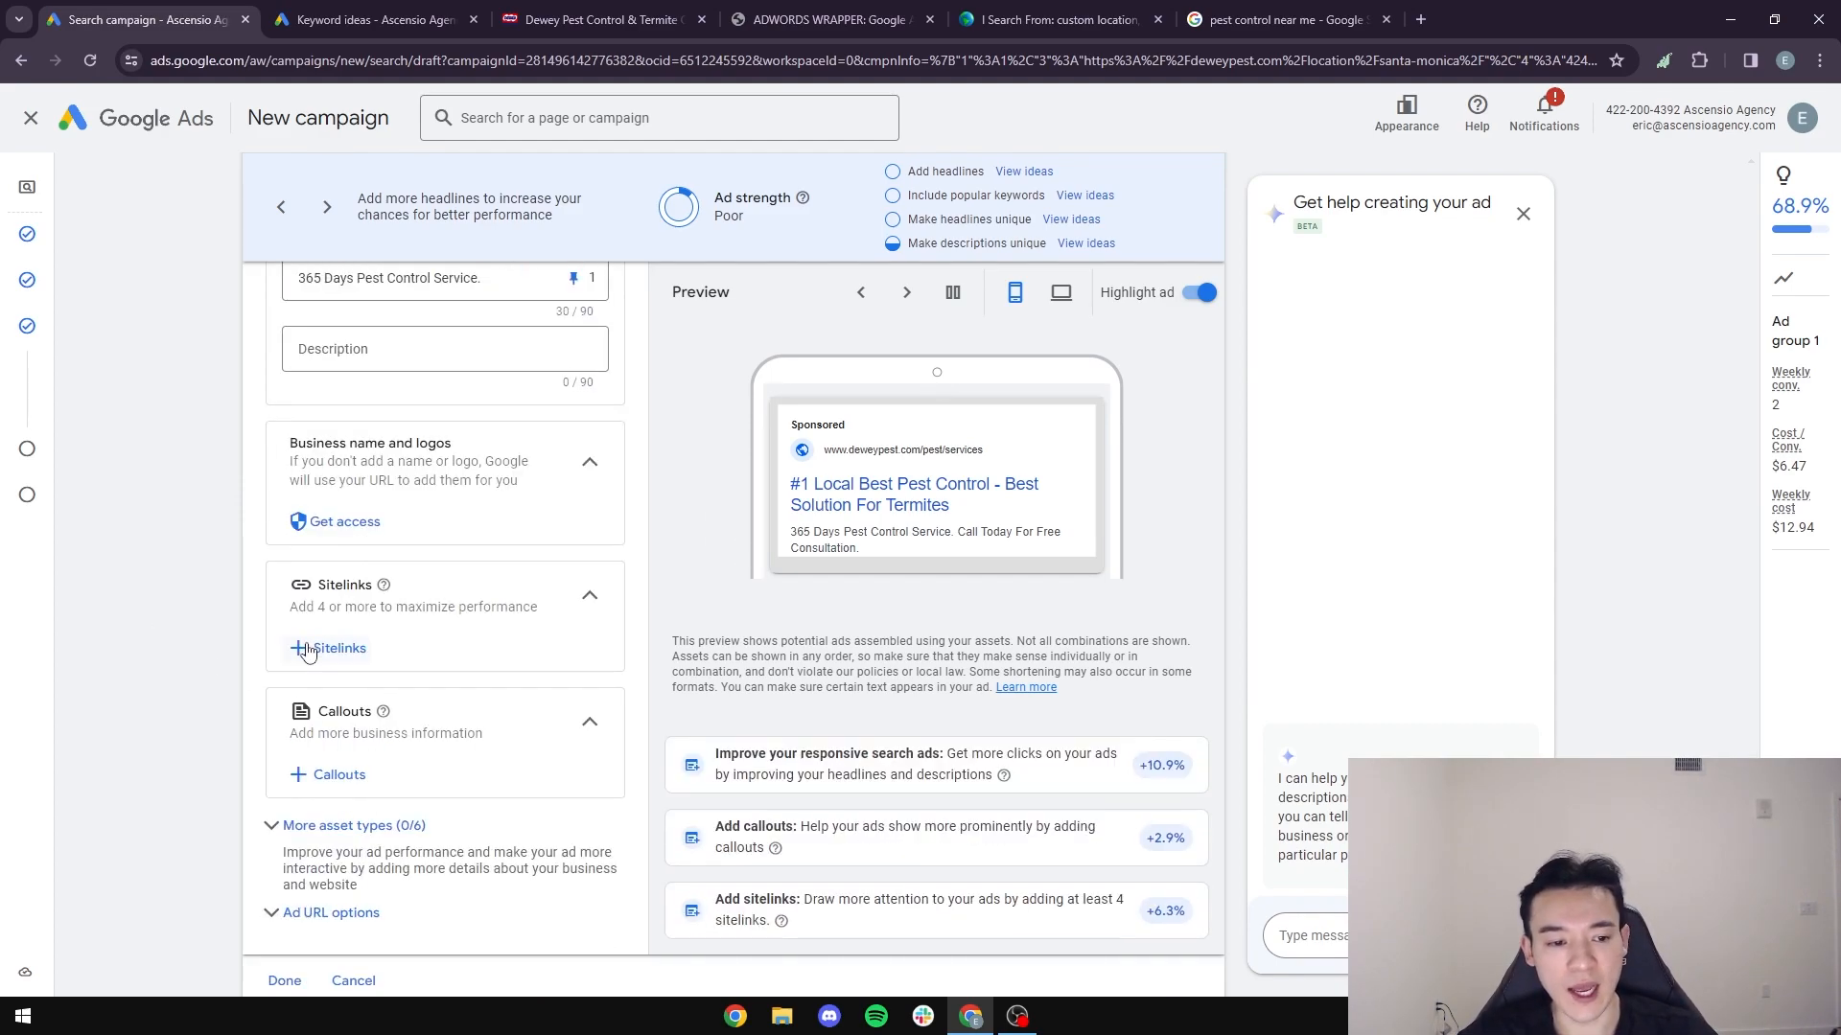
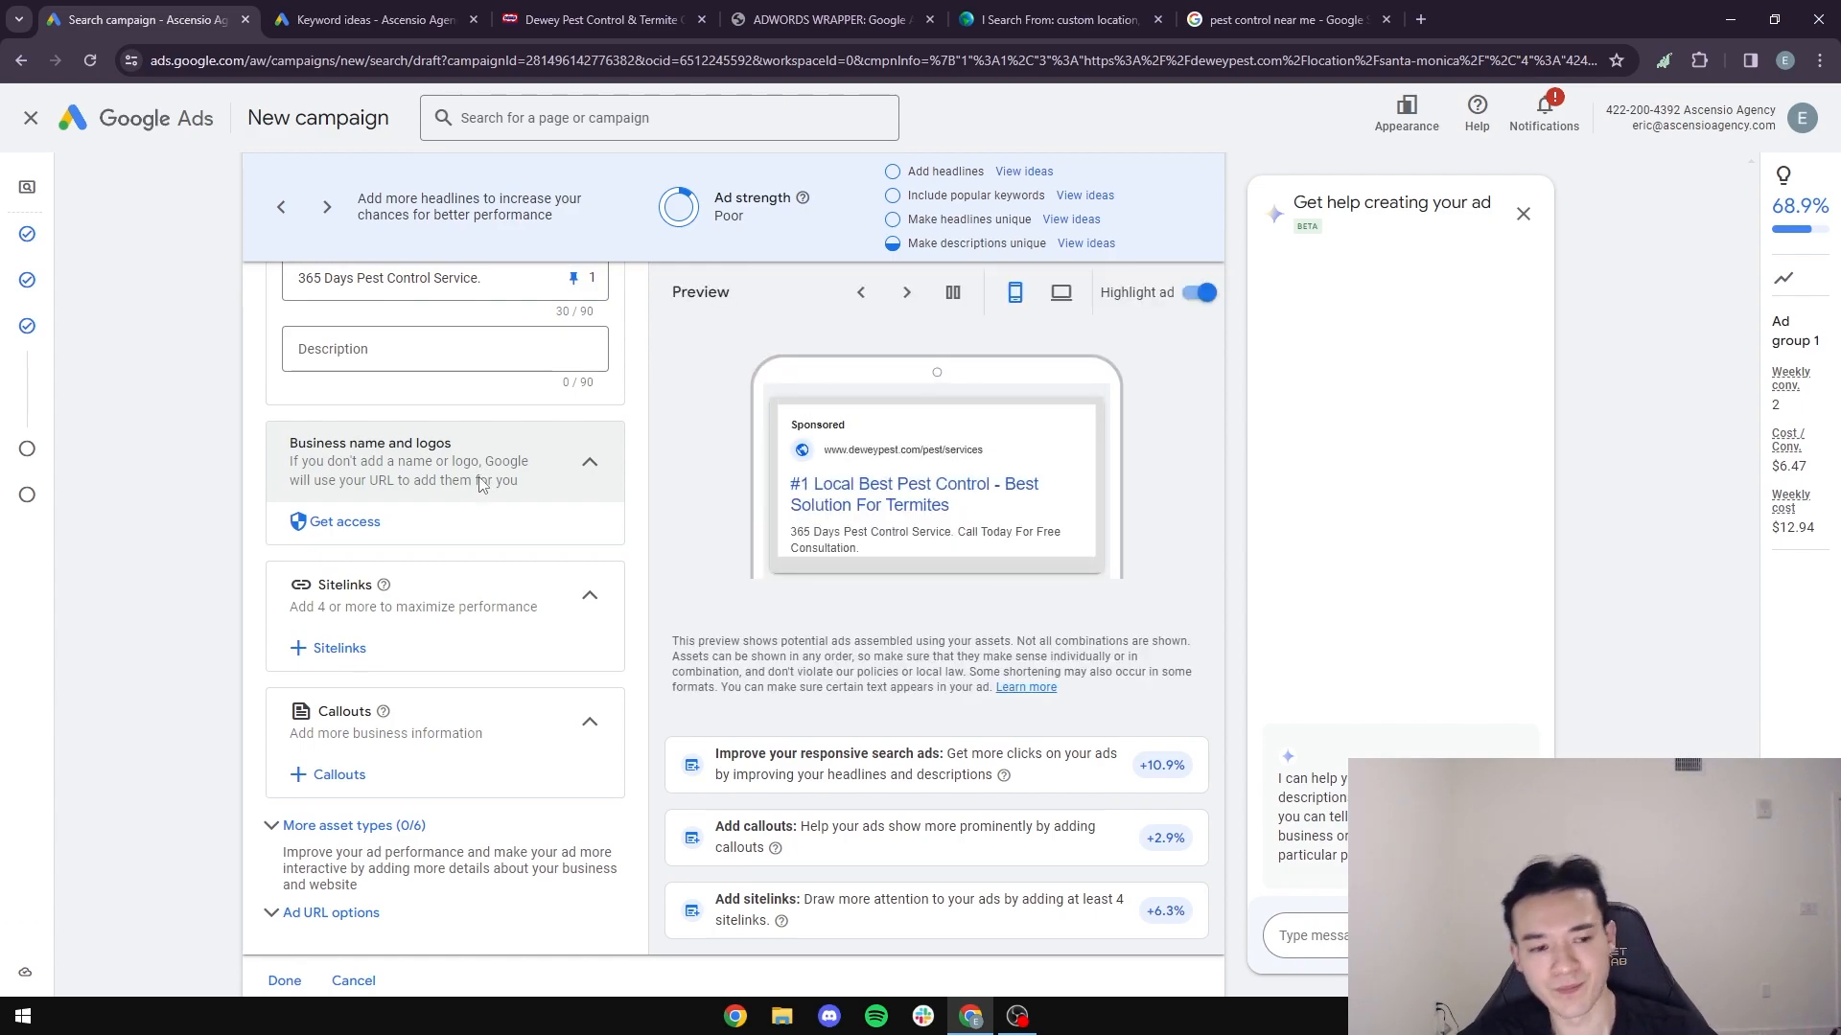
- Check Dewey's sponsored Google listing for sitelink ideas, then open Dewey's Pest Control Services page and copy its URL
{"action": "scroll", "coordinate": [500, 483], "scroll_direction": "down", "scroll_amount": 1}
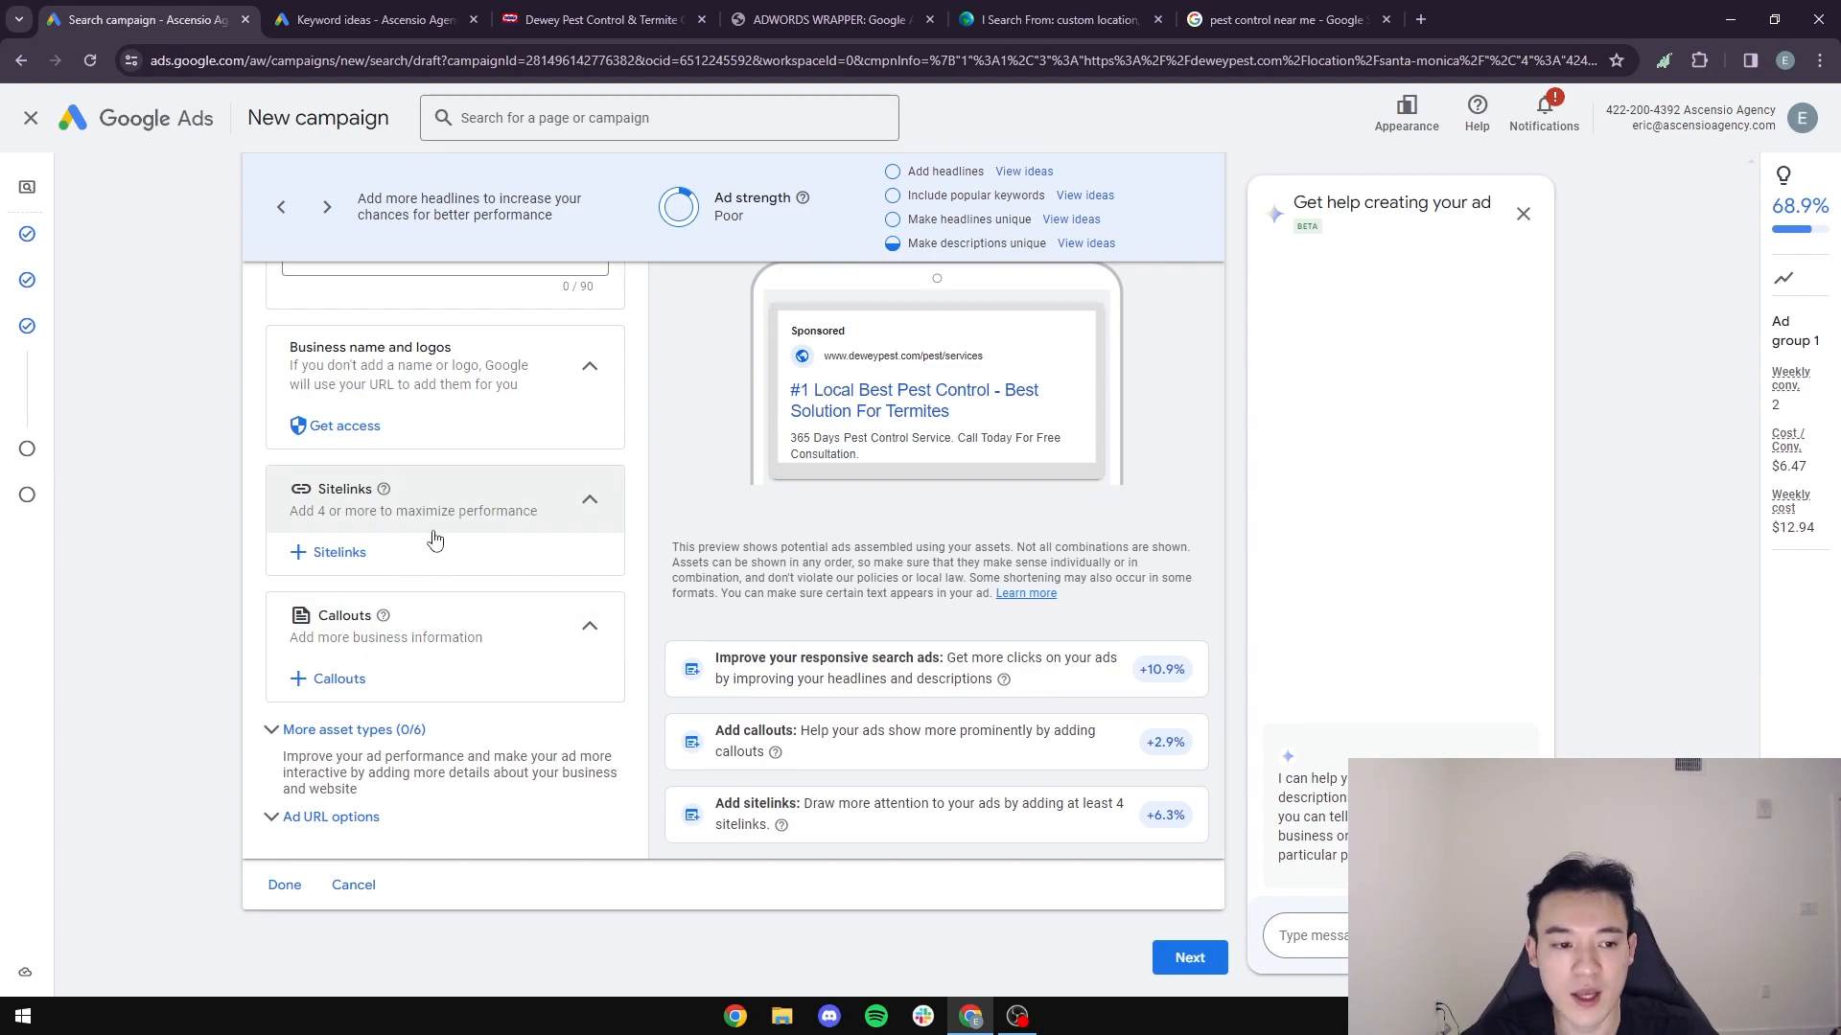
{"action": "left_click", "coordinate": [1300, 20]}
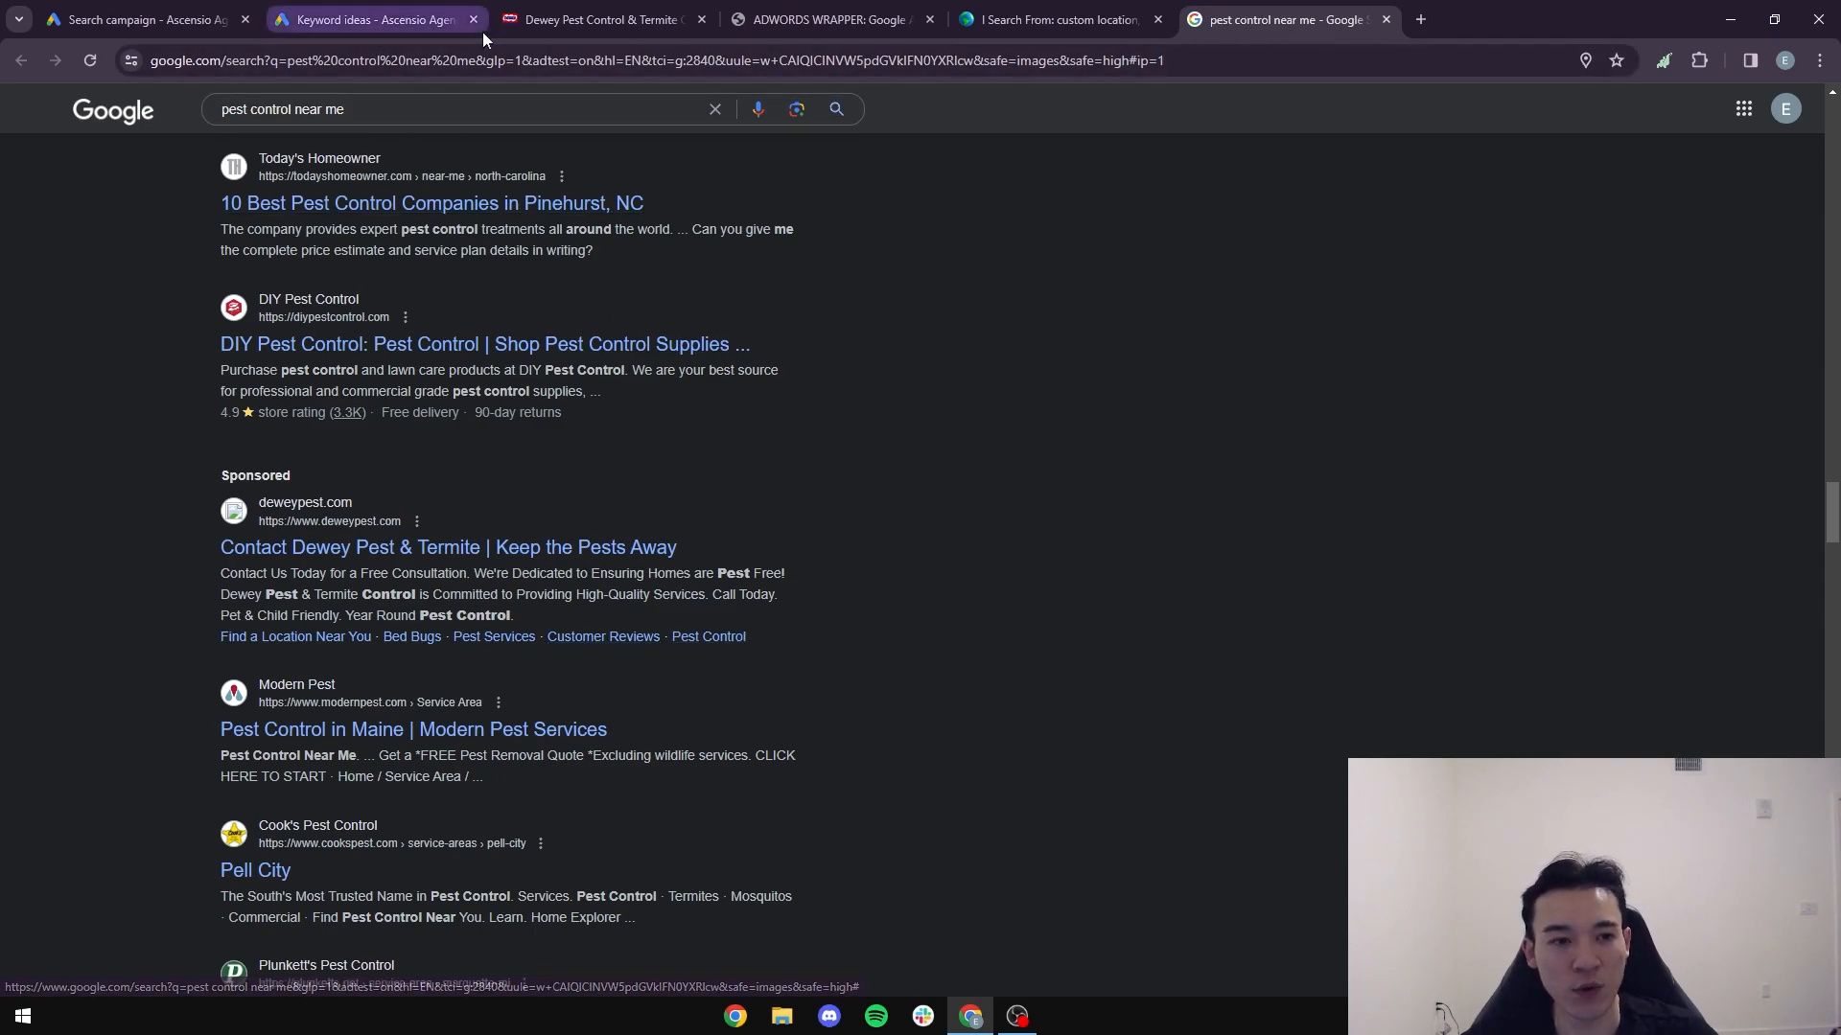
{"action": "left_click", "coordinate": [849, 18]}
{"action": "left_click", "coordinate": [604, 19]}
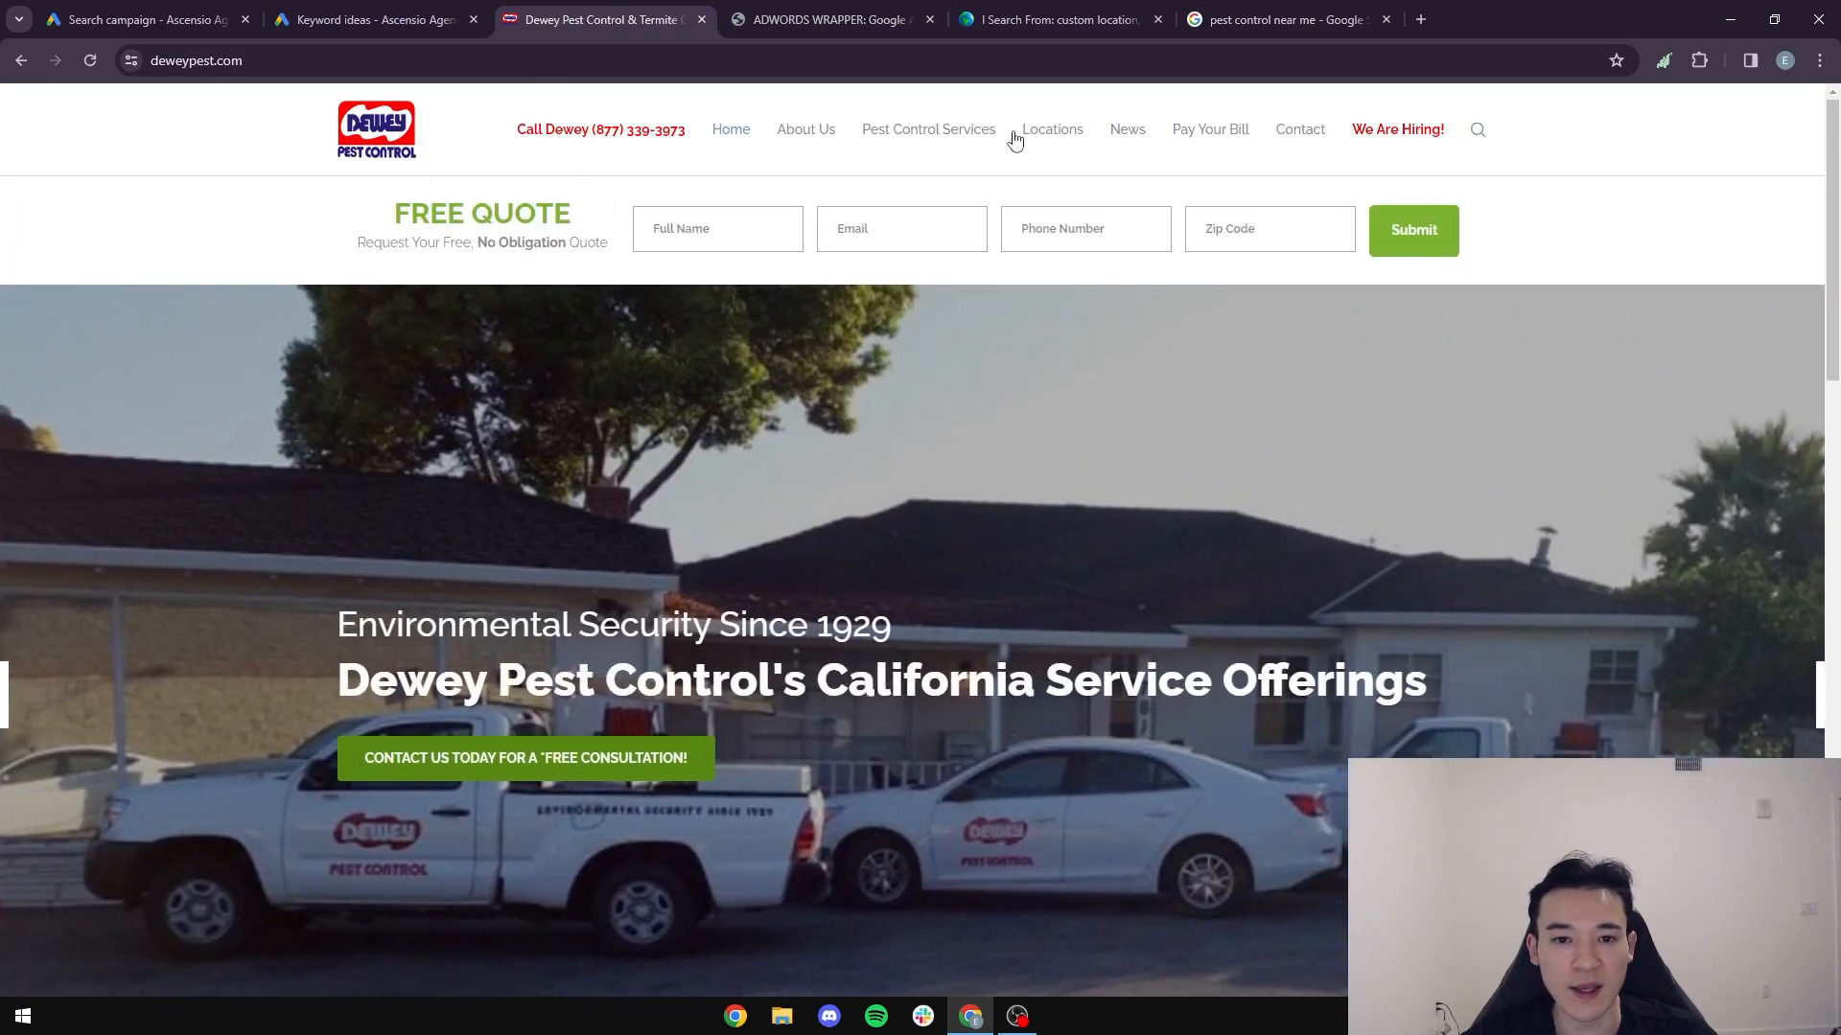
{"action": "mouse_move", "coordinate": [937, 135]}
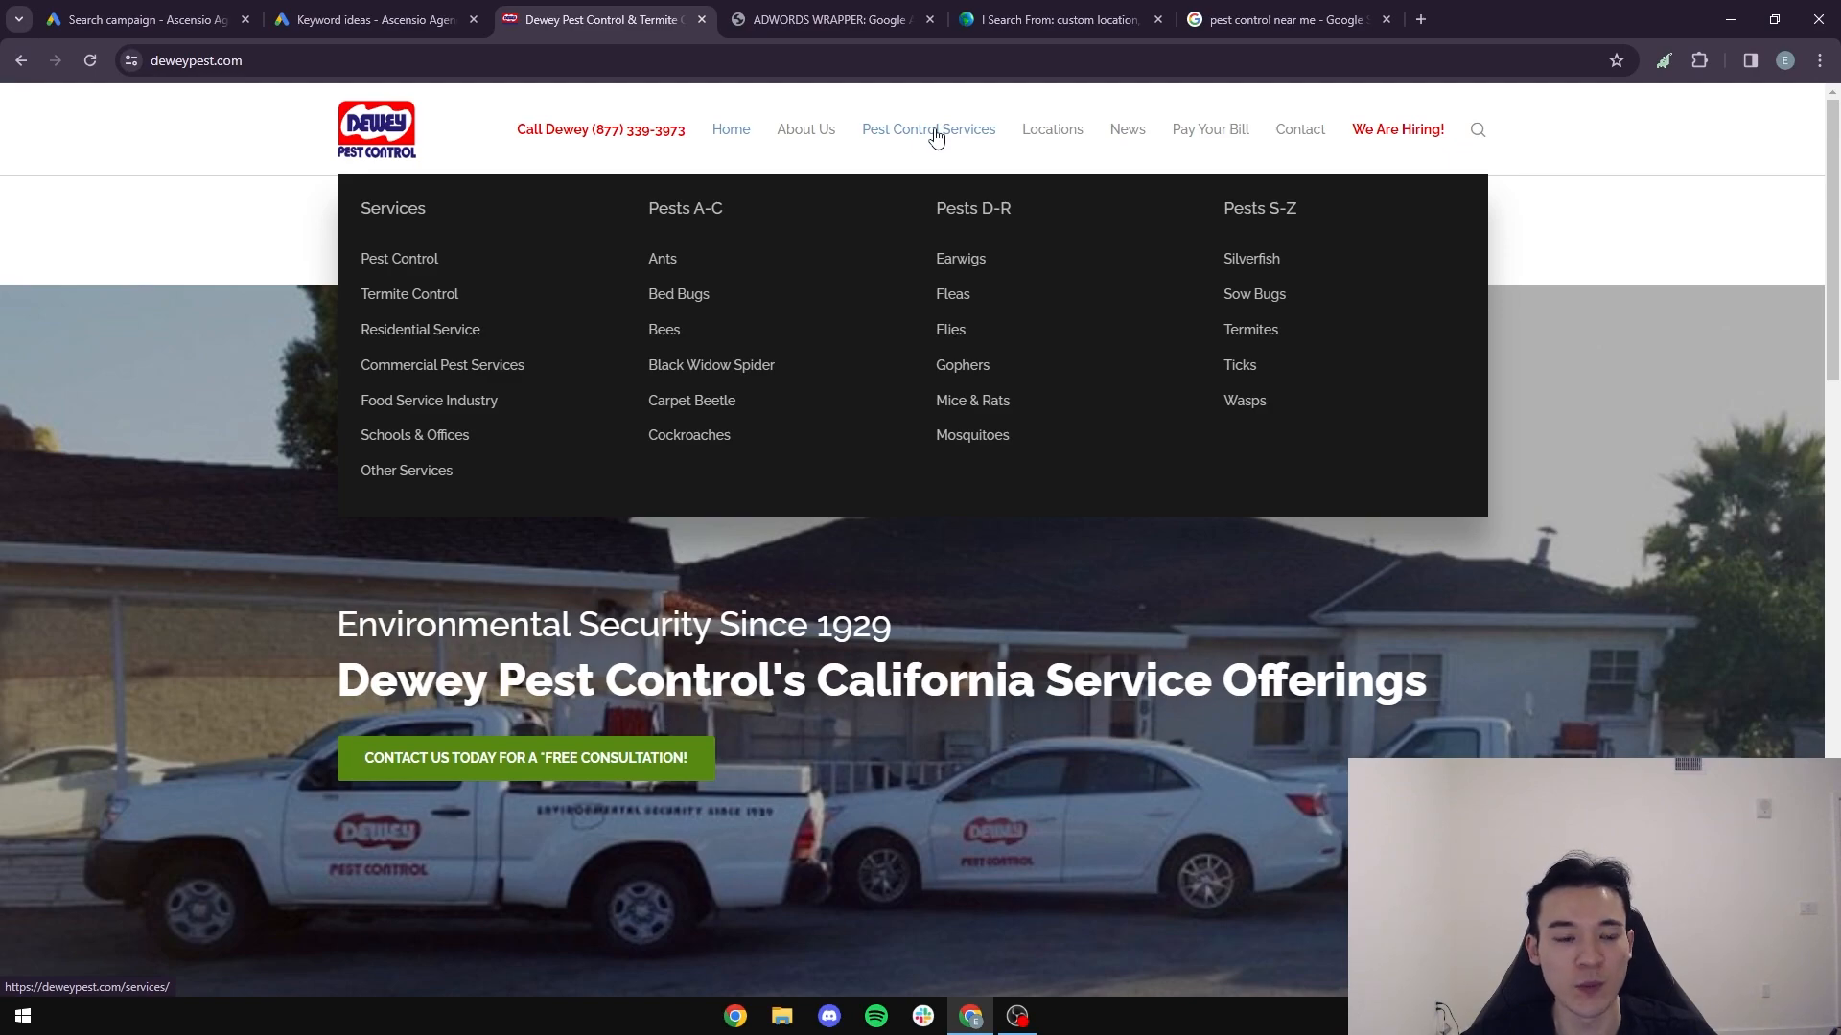
{"action": "left_click", "coordinate": [937, 137]}
{"action": "key", "text": "ctrl+l"}
{"action": "key", "text": "ctrl+c"}
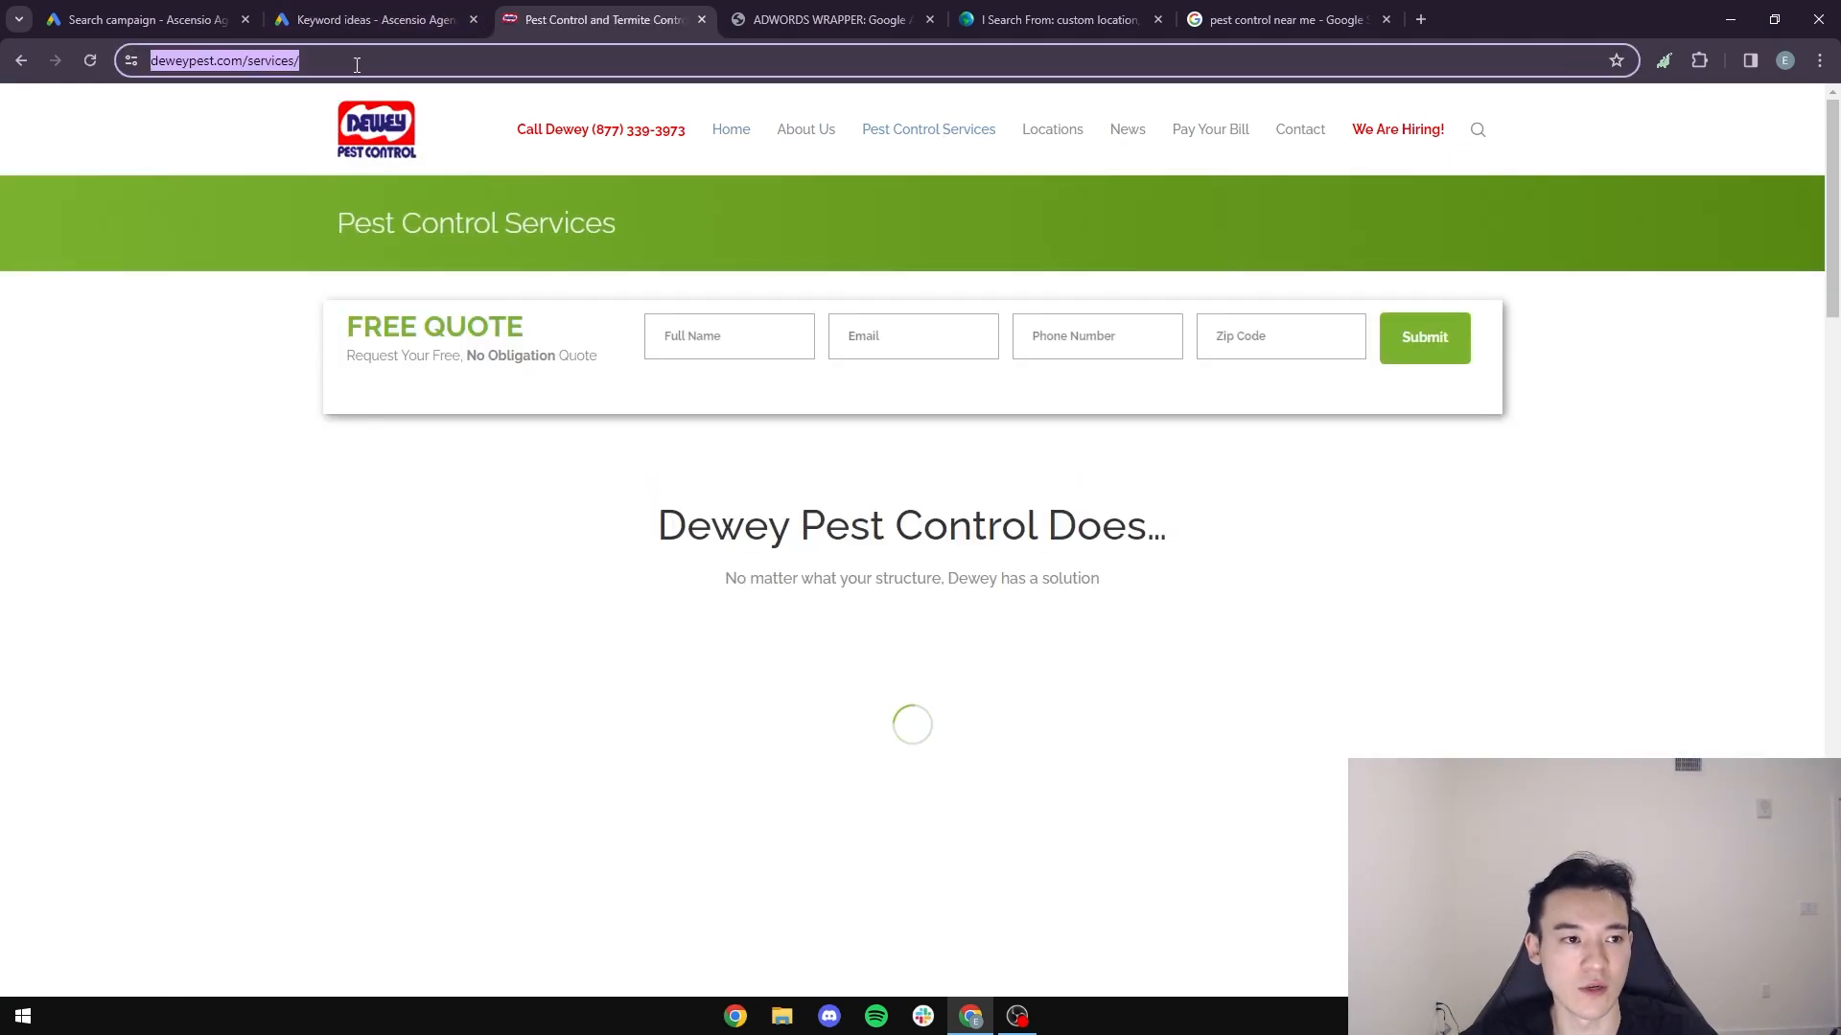
{"action": "left_click", "coordinate": [119, 17]}
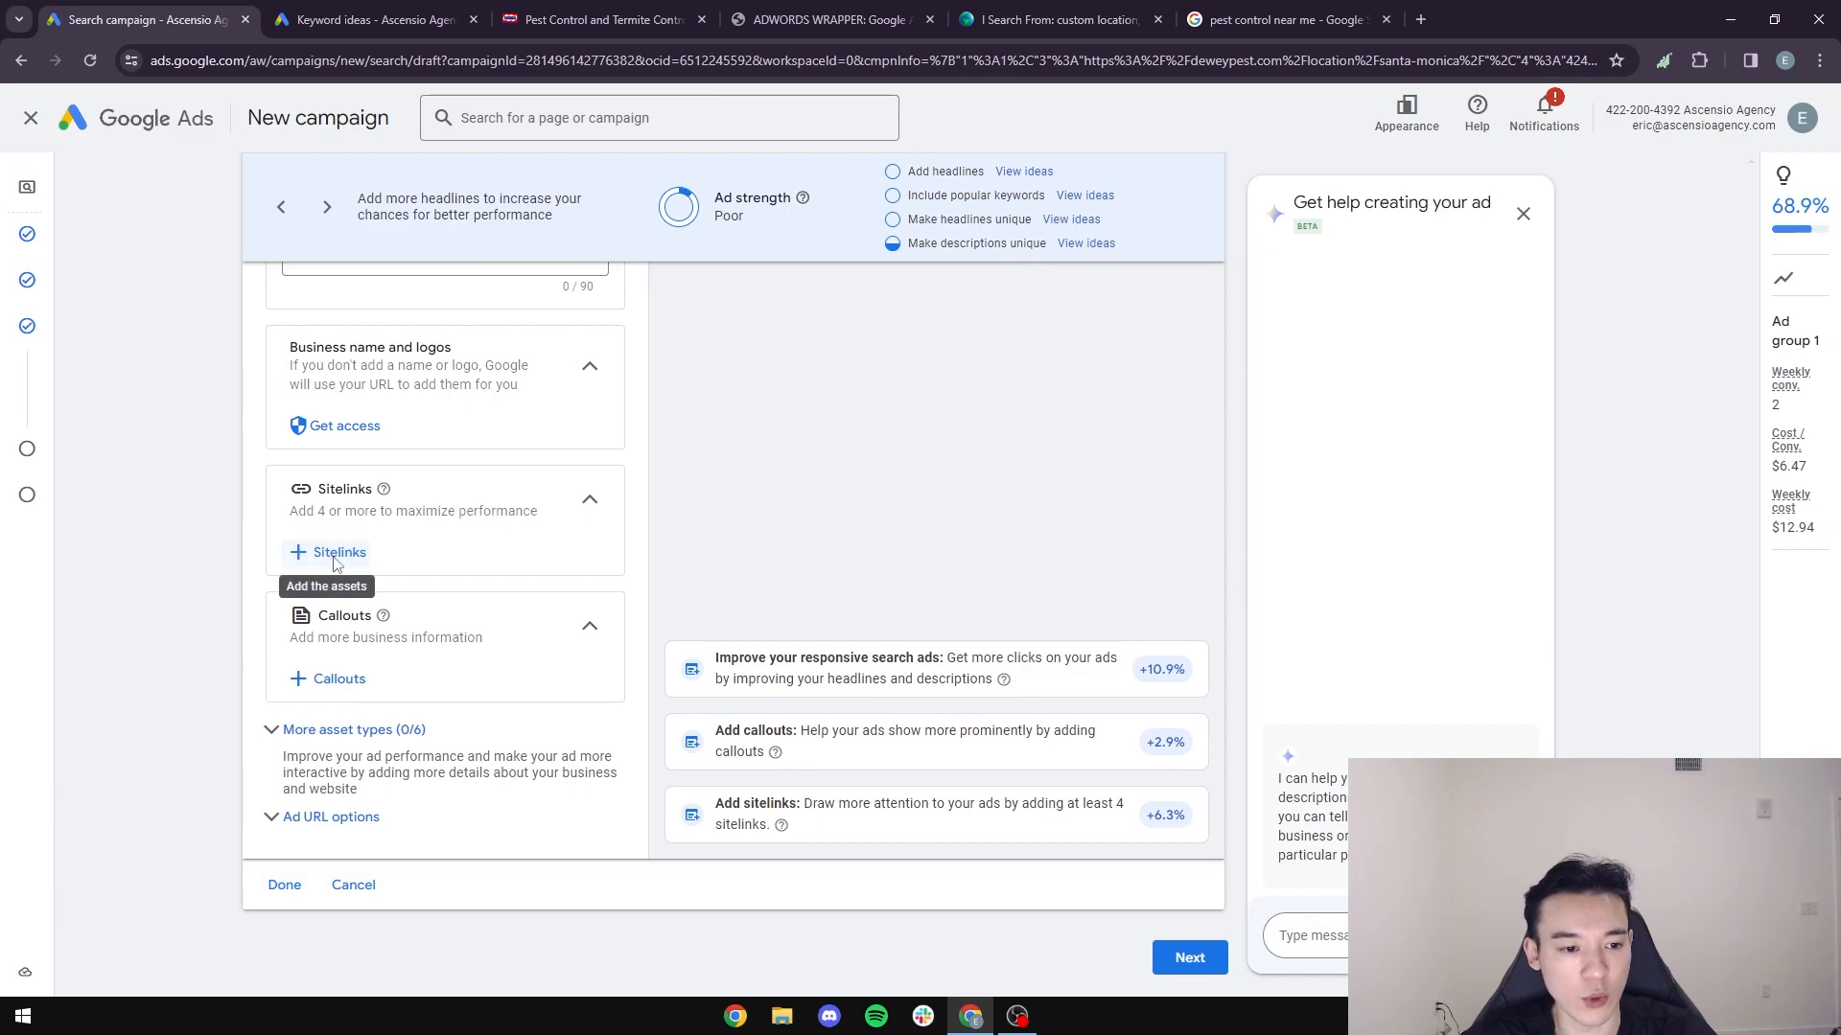
{"action": "left_click", "coordinate": [326, 552]}
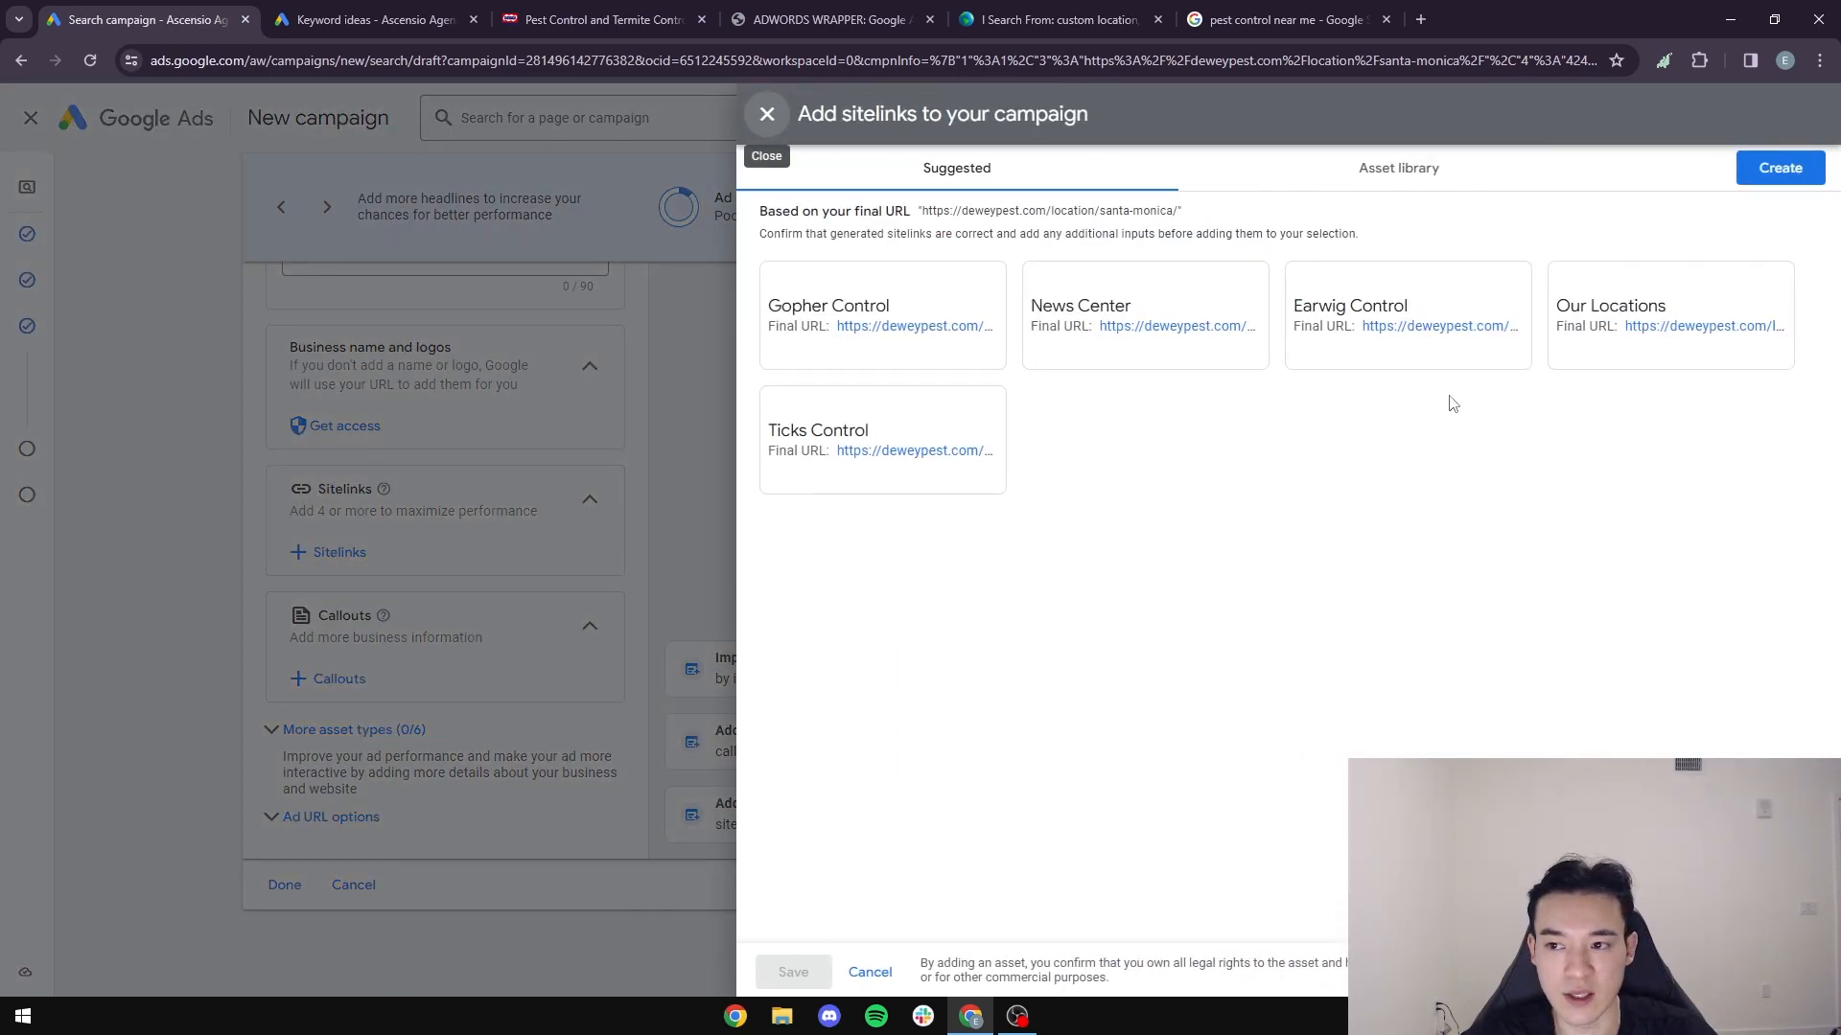
{"action": "left_click", "coordinate": [1777, 178]}
{"action": "left_click", "coordinate": [623, 292]}
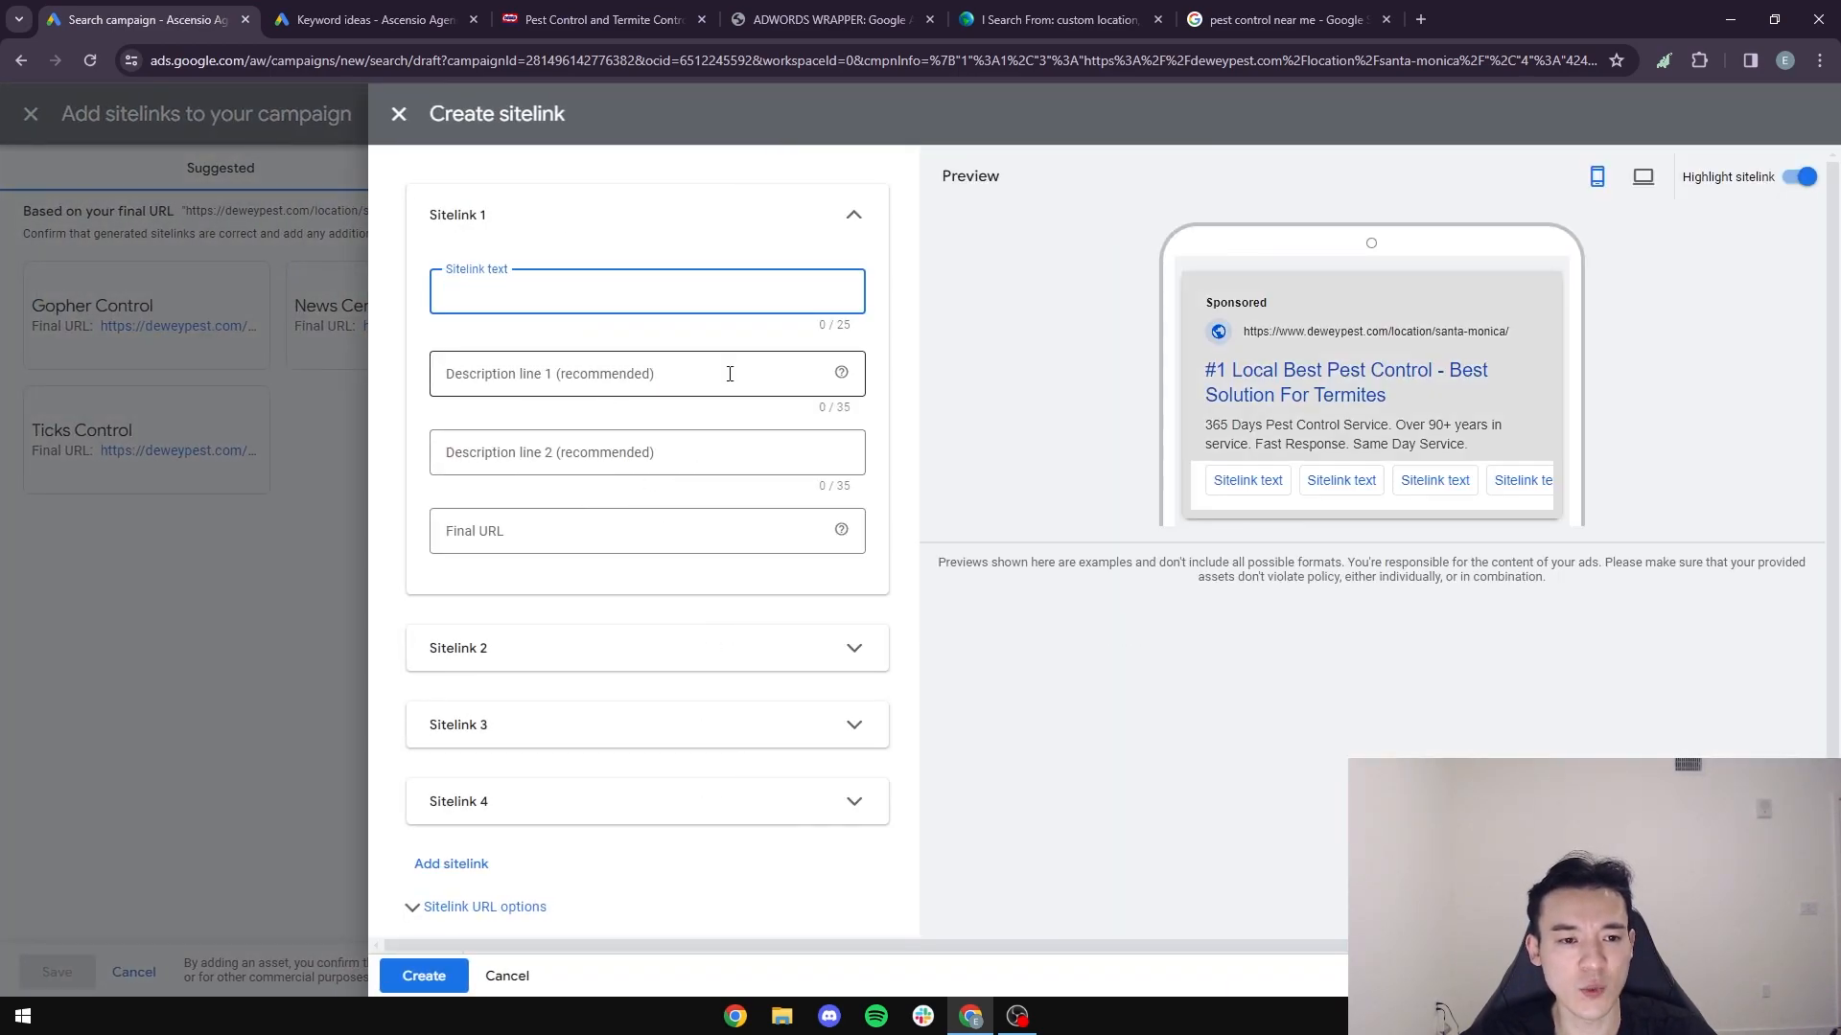
{"action": "type", "text": "Pest Services"}
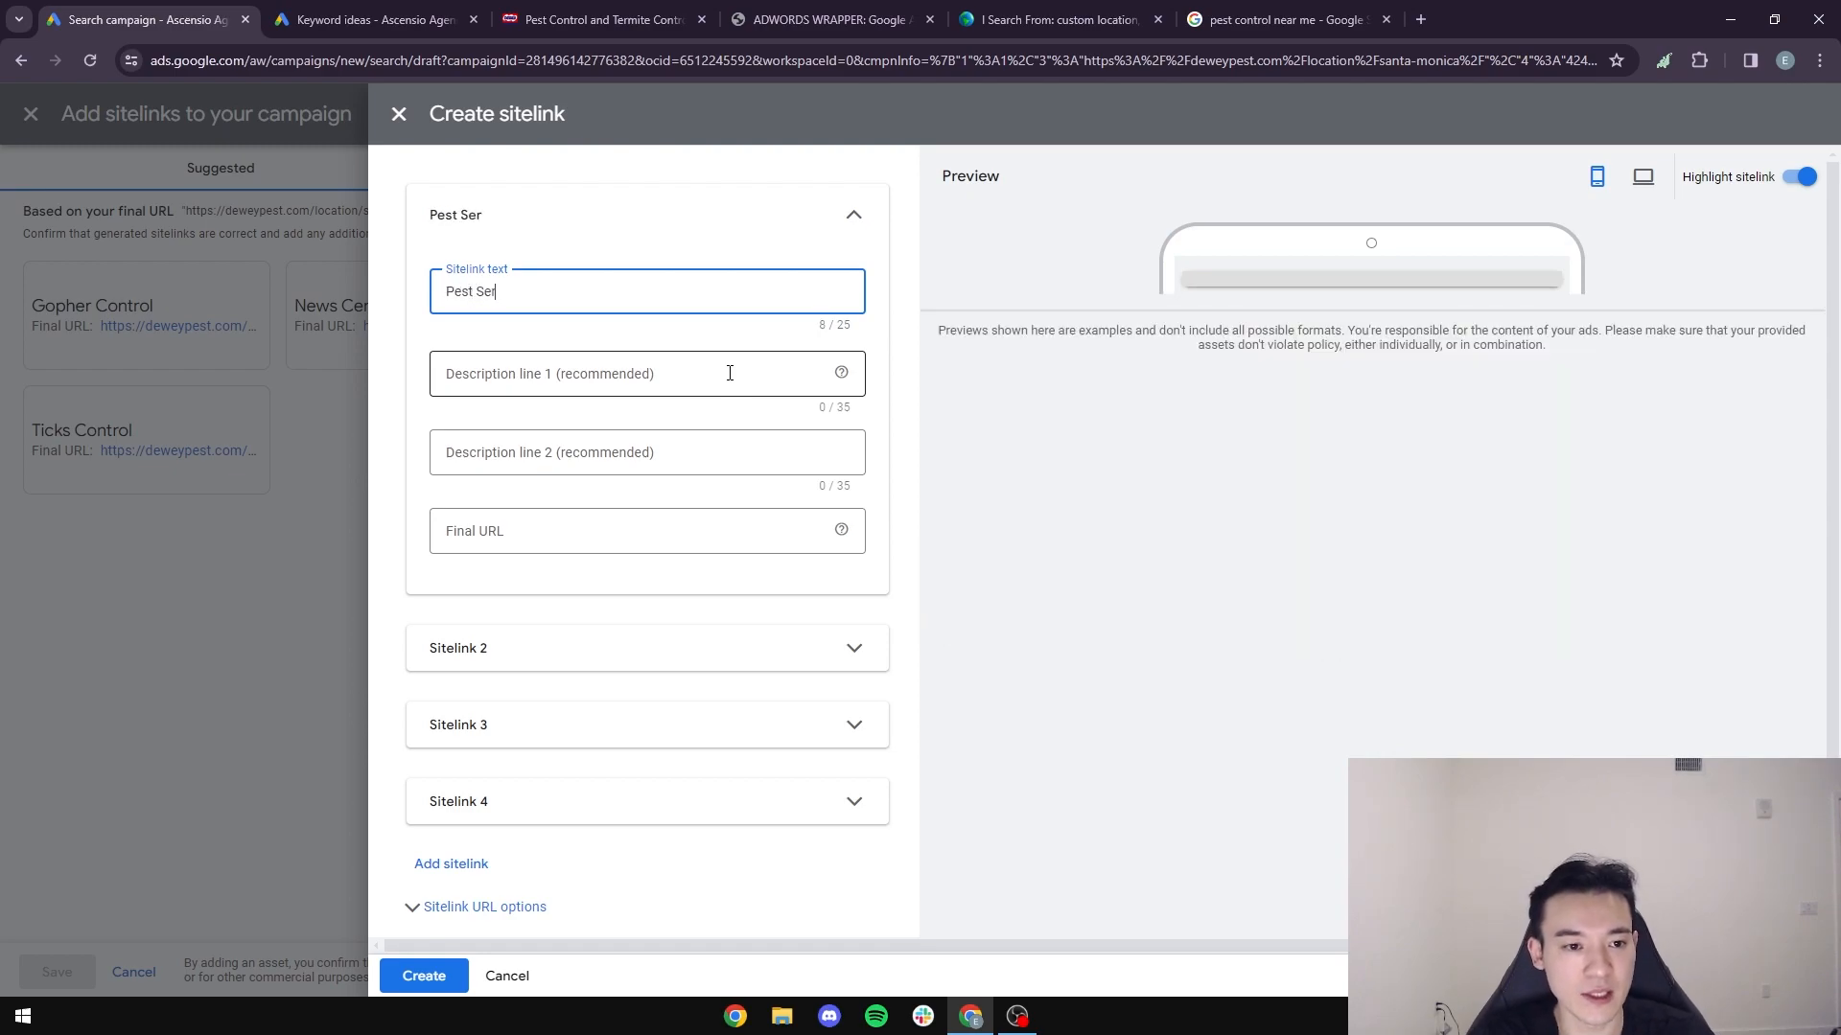
{"action": "left_click", "coordinate": [534, 535]}
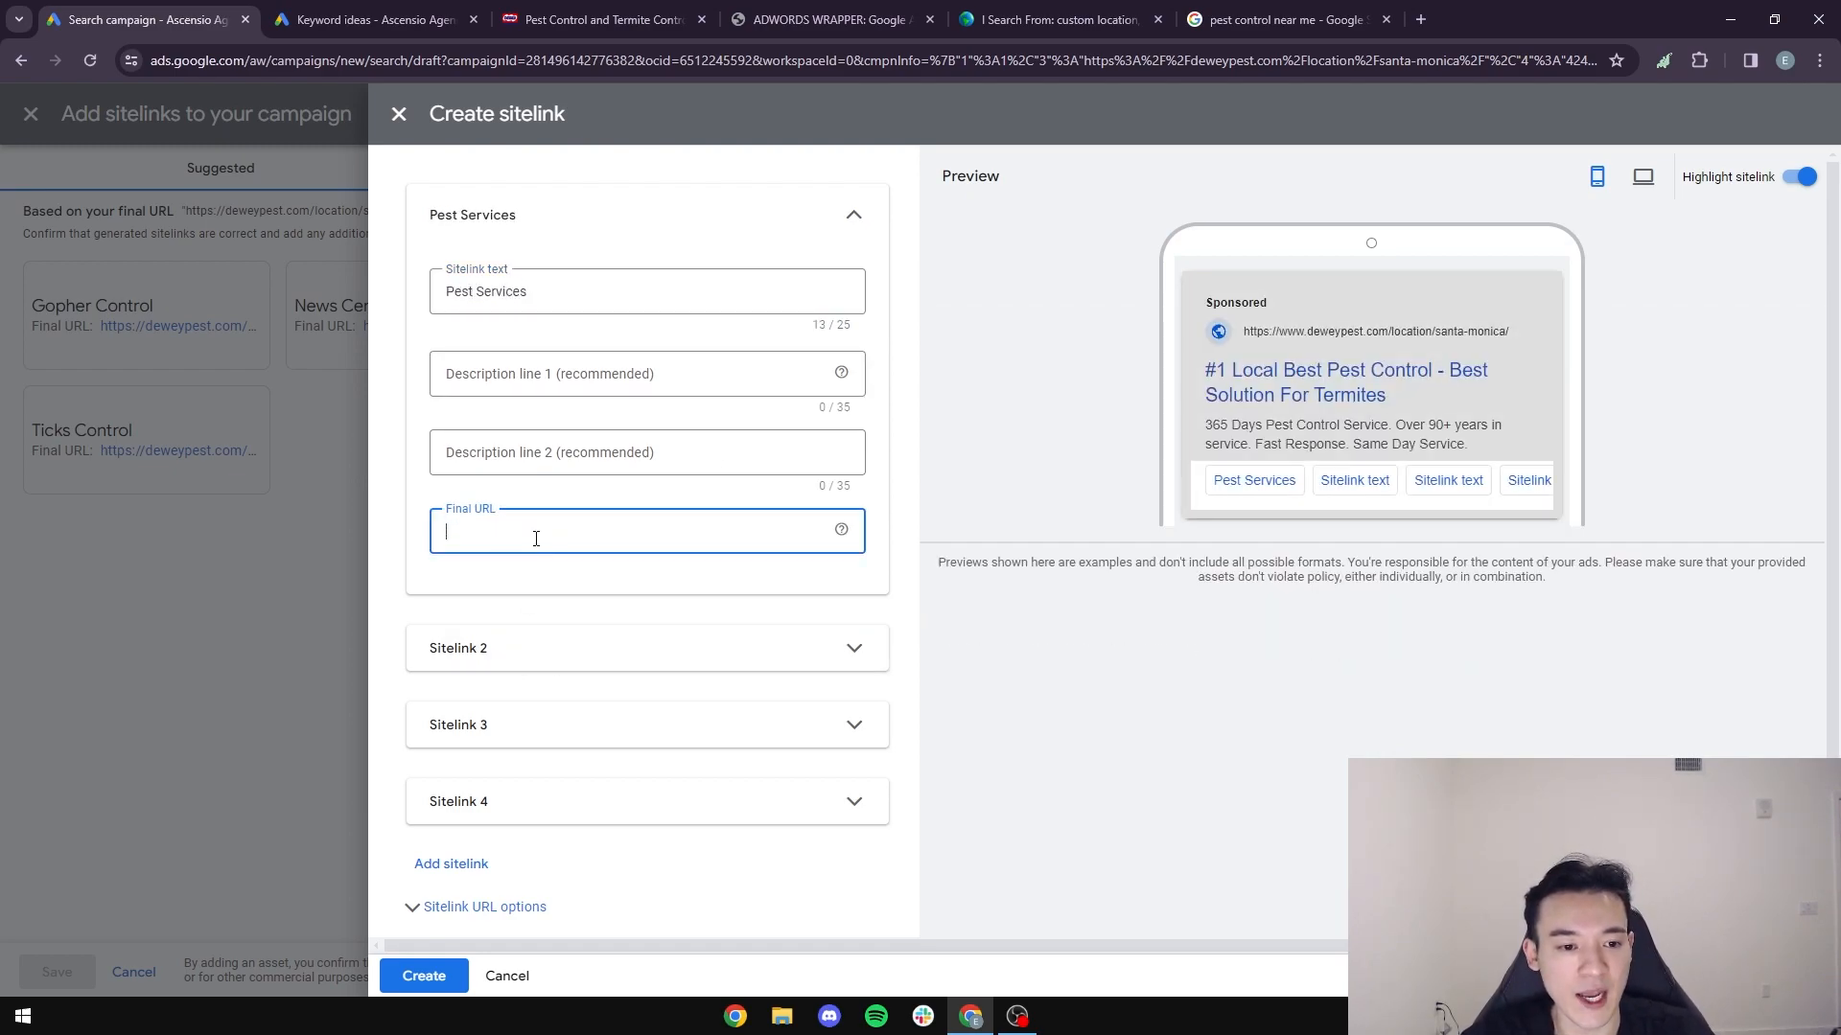
{"action": "key", "text": "ctrl+v"}
{"action": "left_click", "coordinate": [410, 596]}
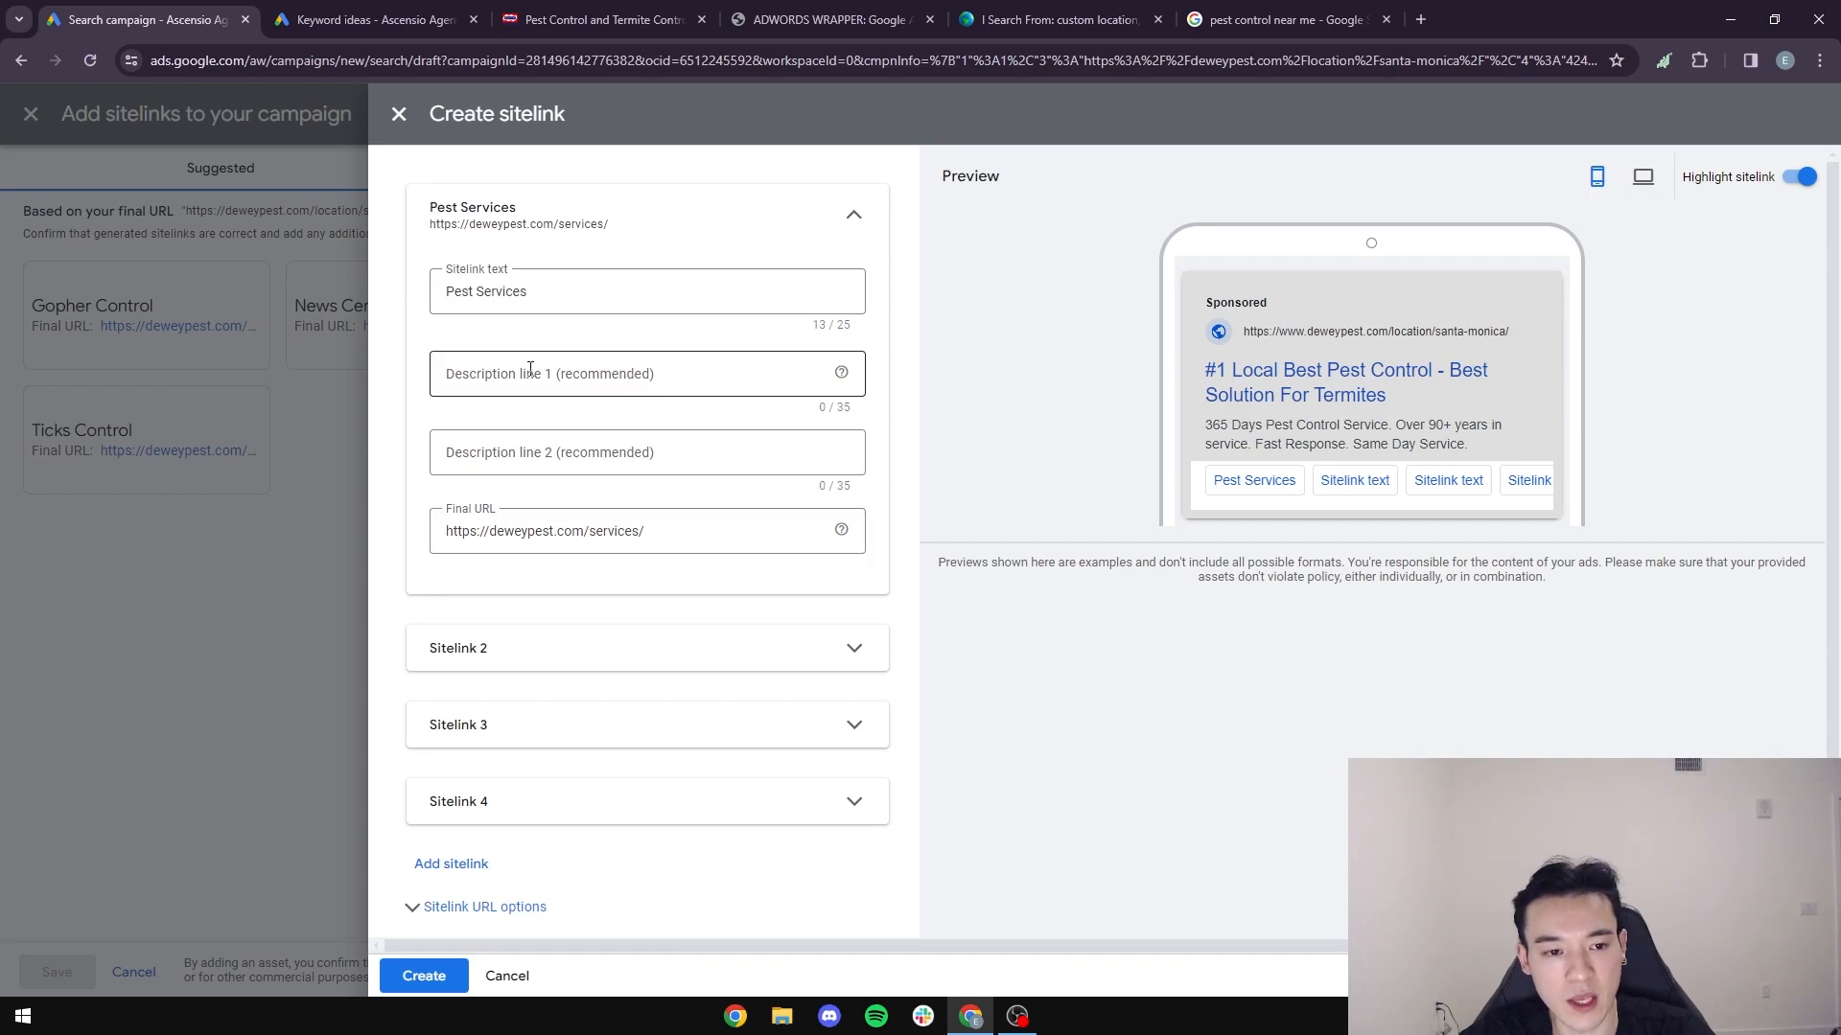
{"action": "left_click", "coordinate": [597, 373]}
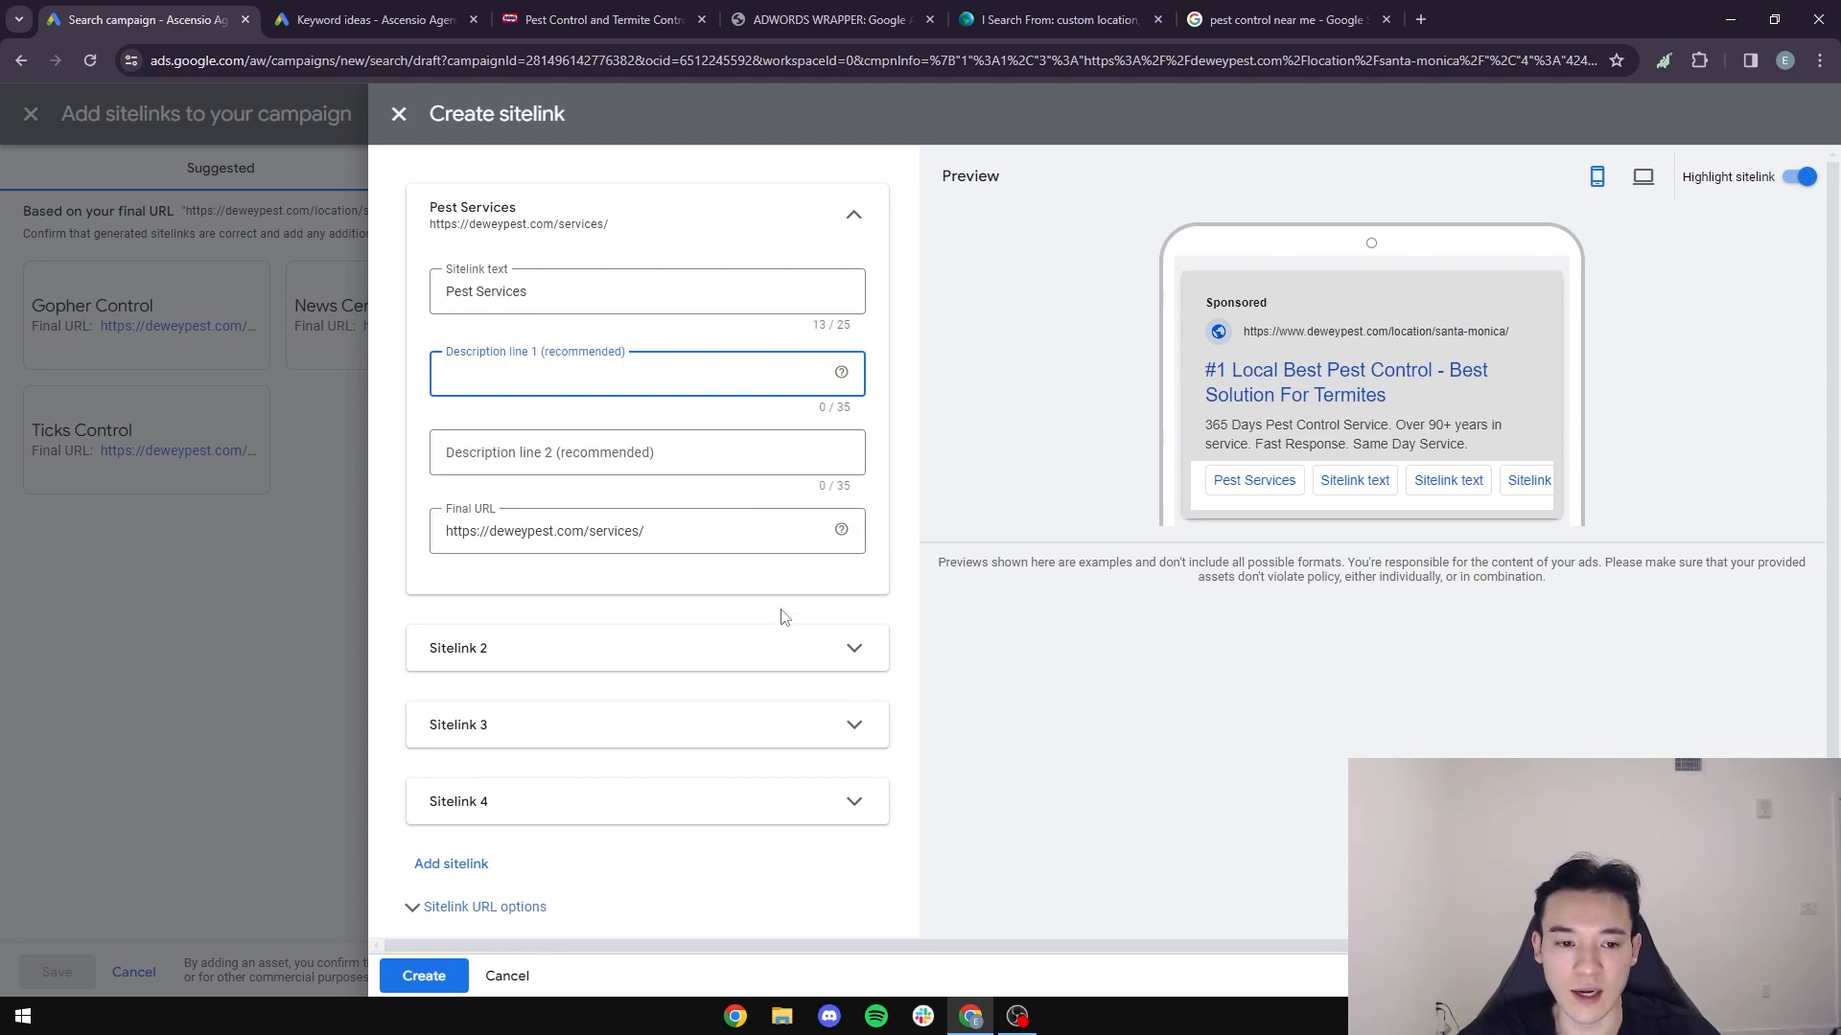
- Expand the second sitelink, then examine Dewey's website locations and the sitelinks in its sponsored Google listing for ideas
{"action": "left_click", "coordinate": [549, 666]}
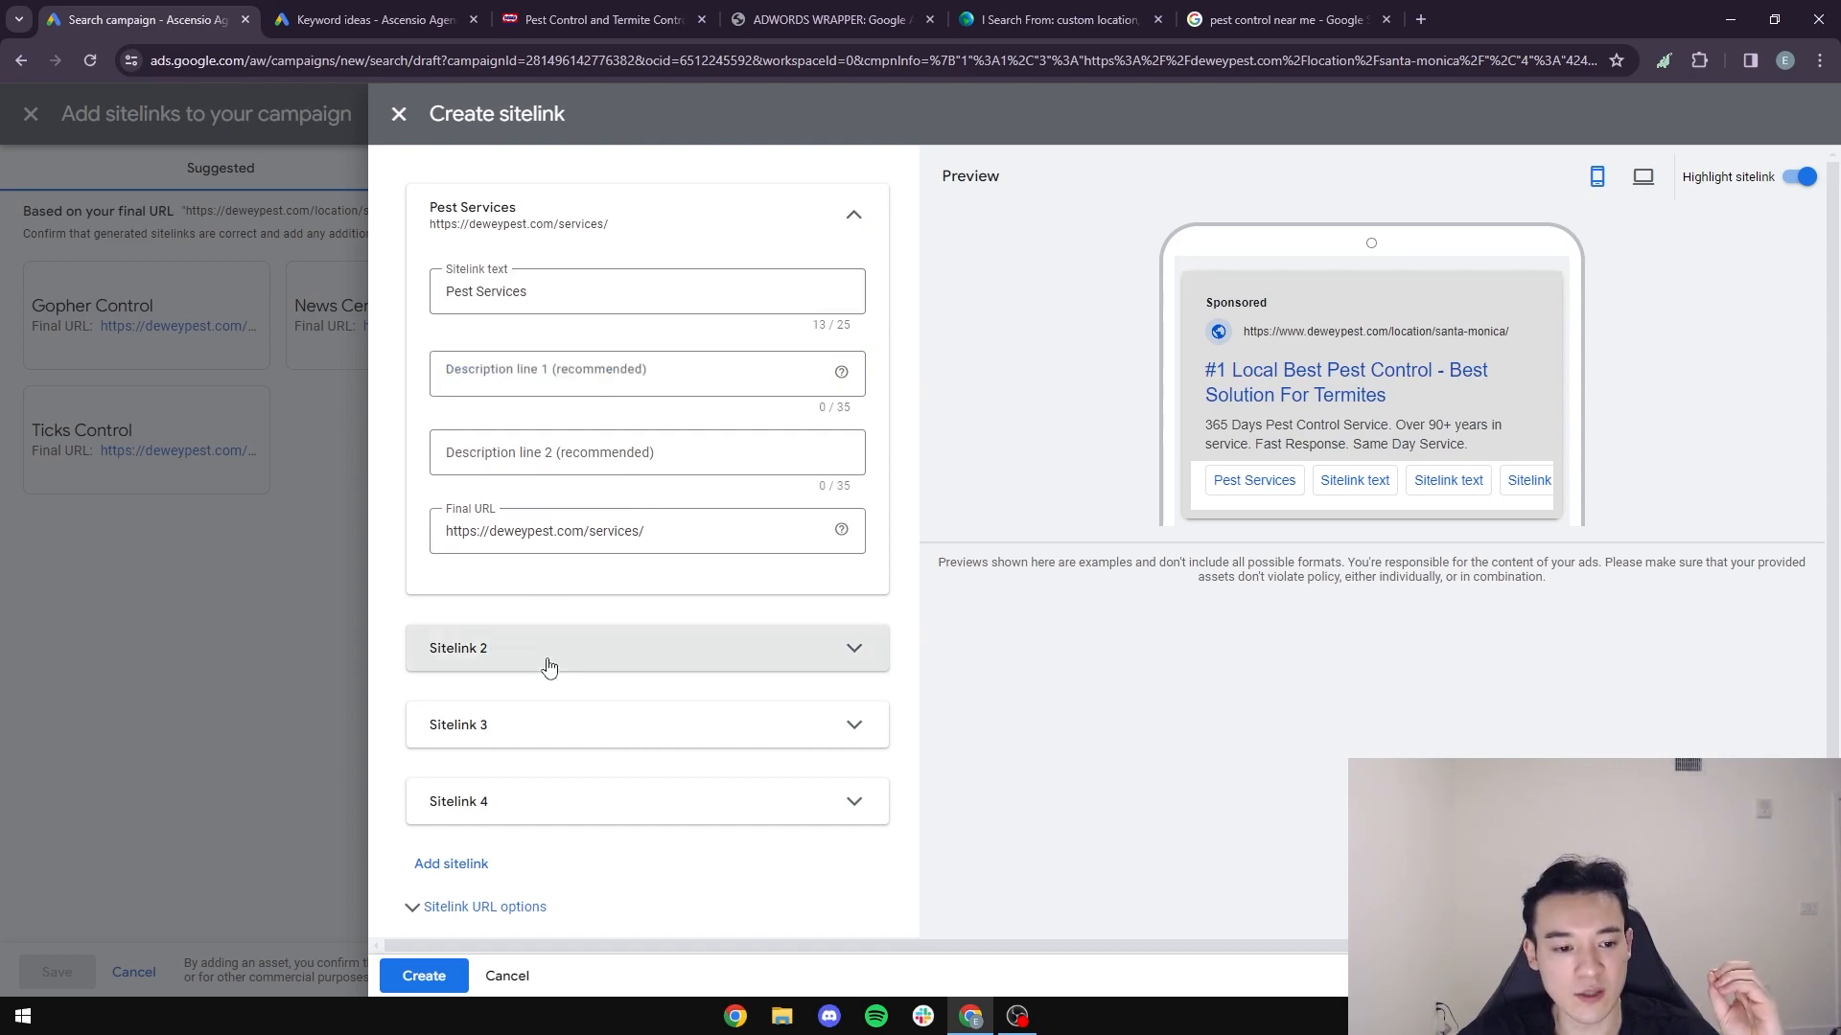
{"action": "left_click", "coordinate": [662, 19]}
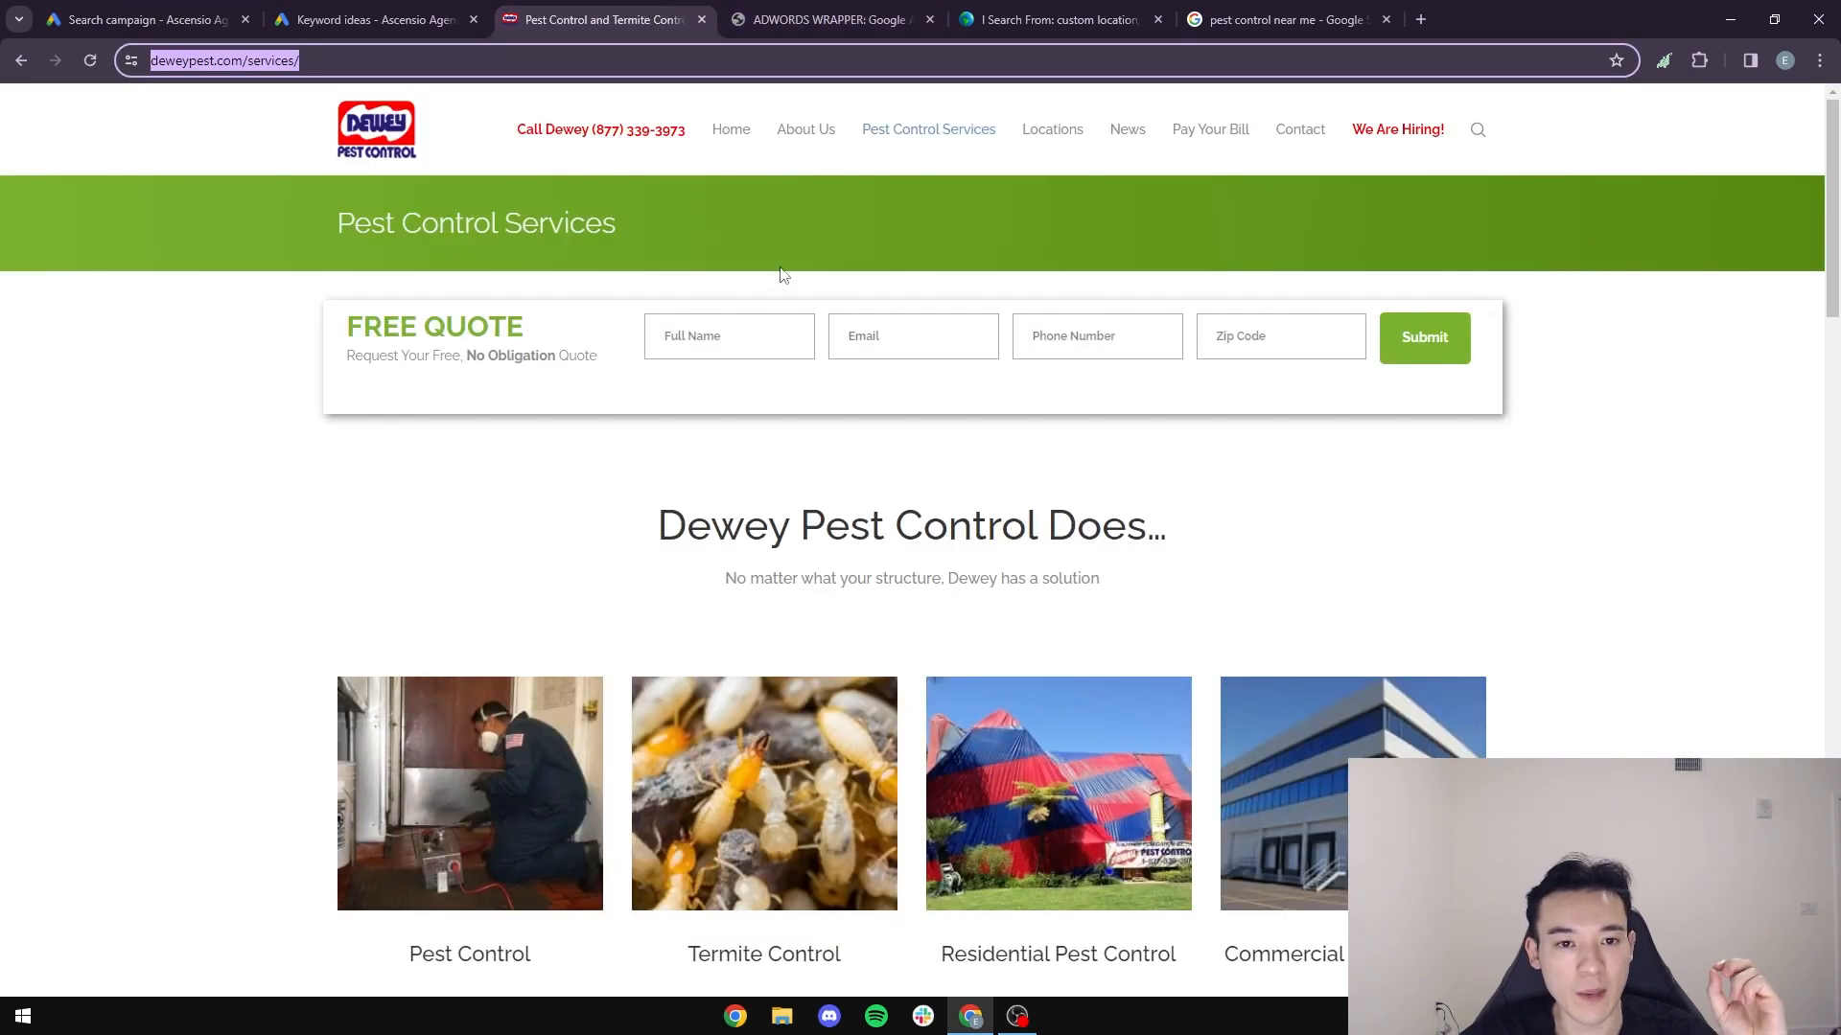
{"action": "mouse_move", "coordinate": [1063, 142]}
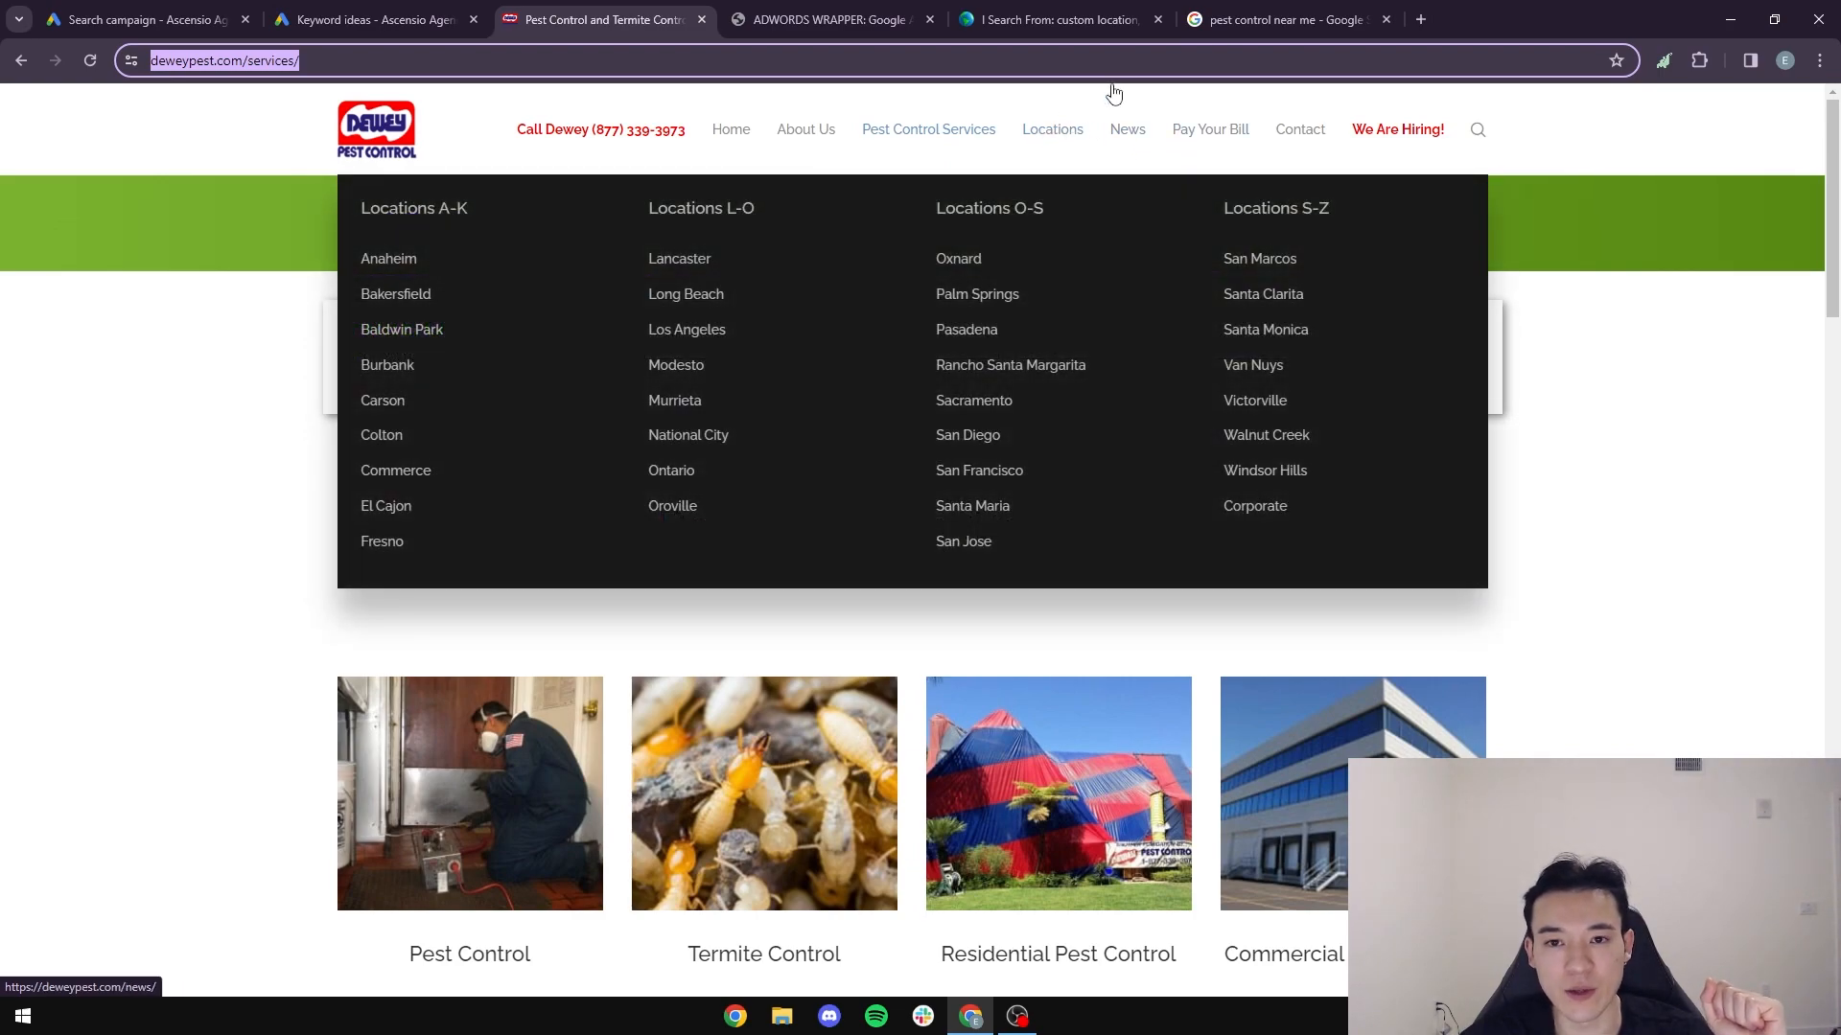
{"action": "left_click", "coordinate": [1285, 19]}
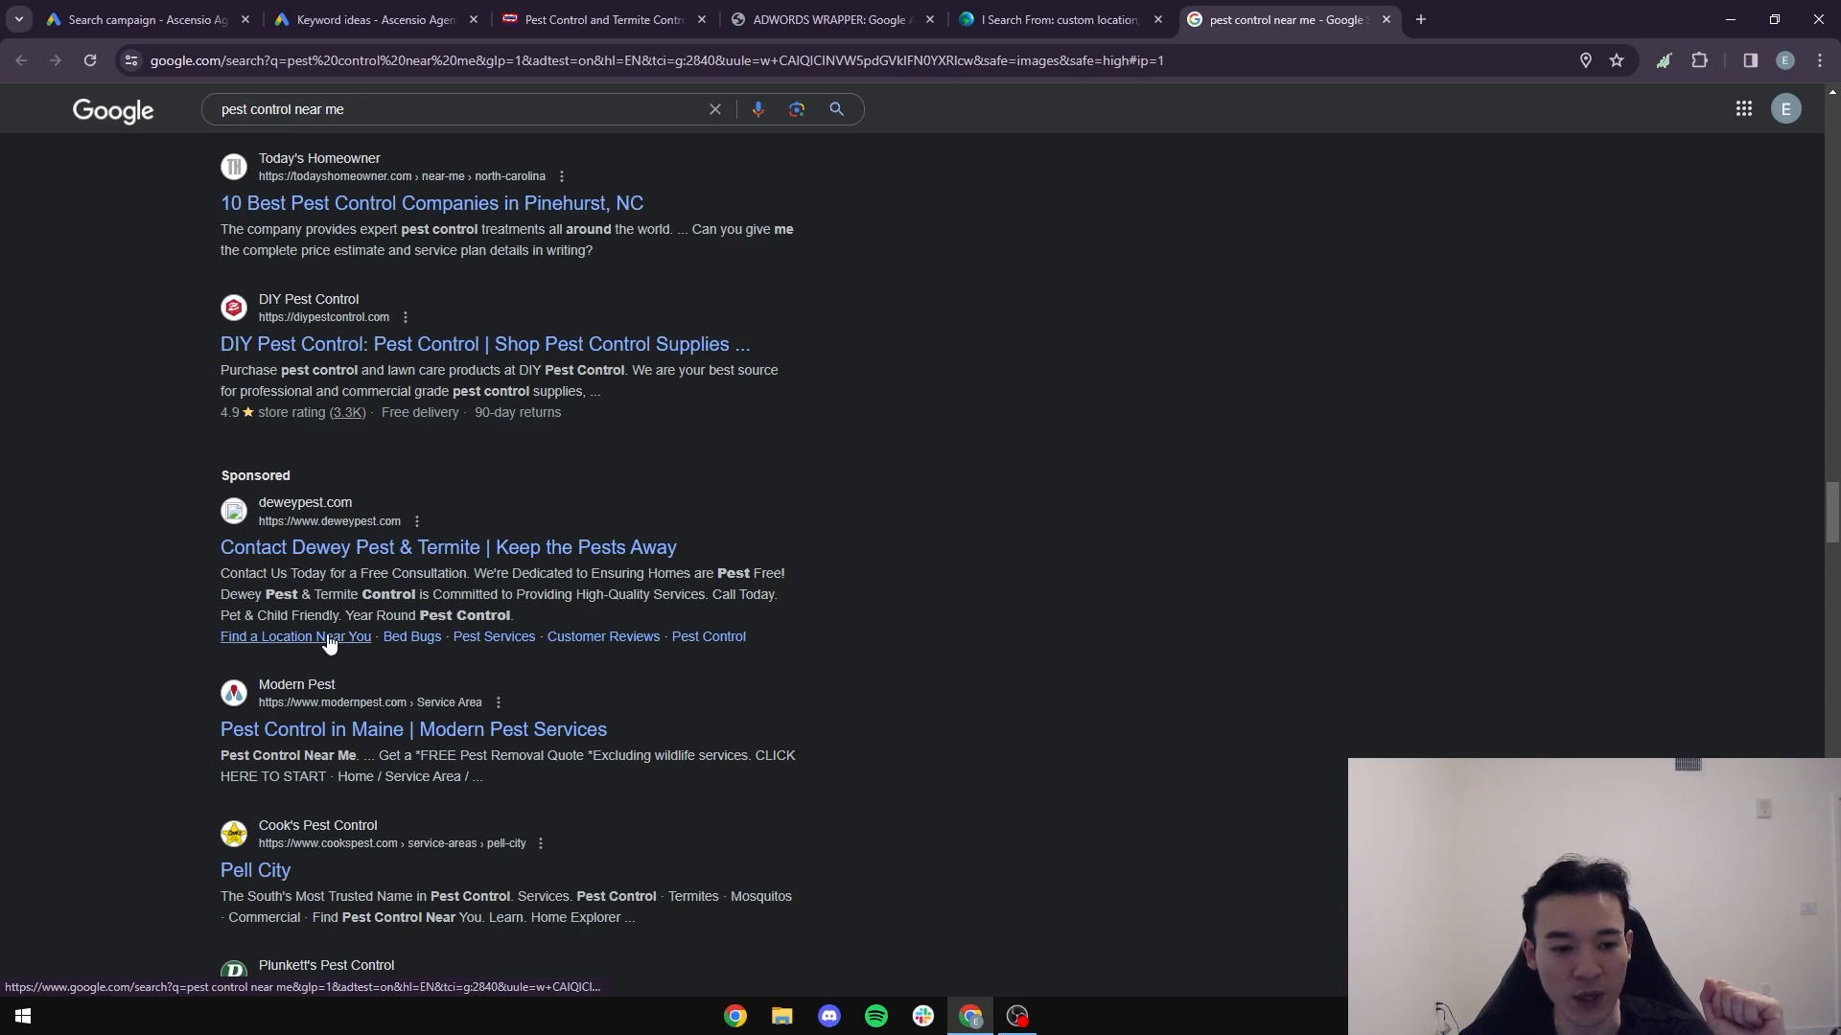
{"action": "left_click_drag", "start_coordinate": [373, 636], "coordinate": [200, 557]}
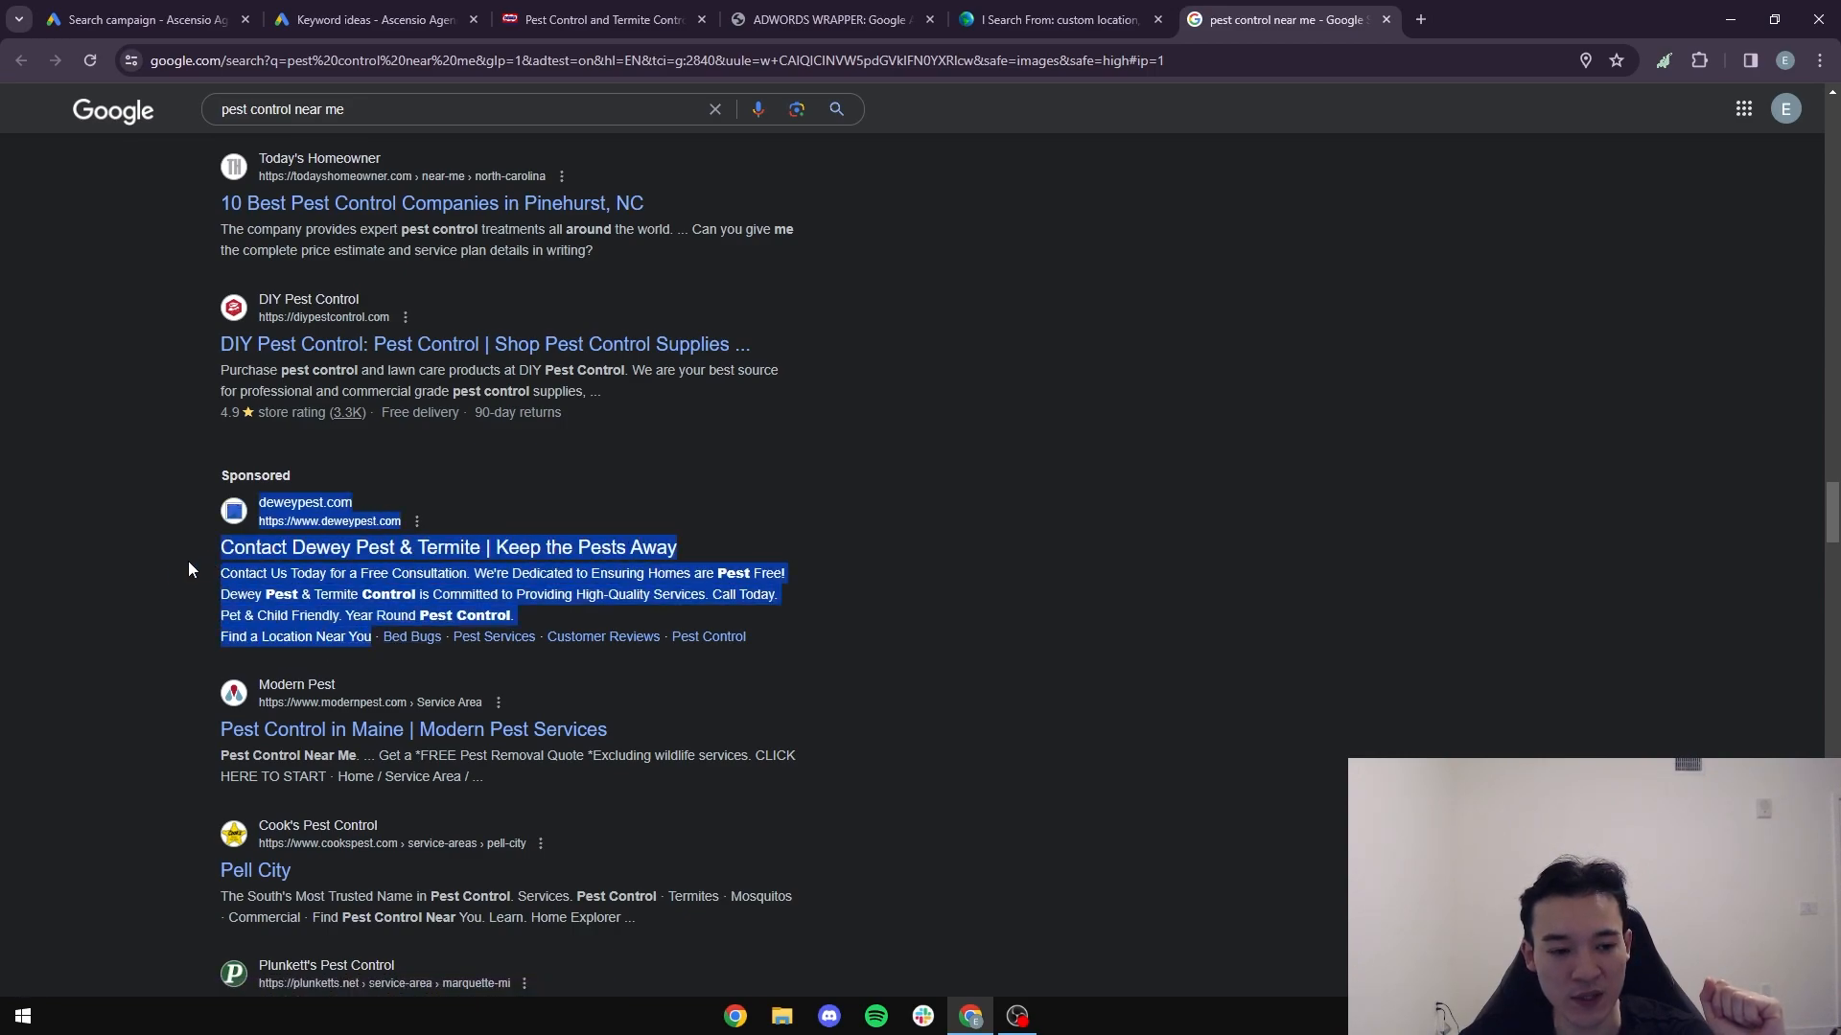
{"action": "left_click", "coordinate": [158, 573]}
{"action": "left_click_drag", "start_coordinate": [817, 649], "coordinate": [214, 549]}
{"action": "left_click", "coordinate": [105, 571]}
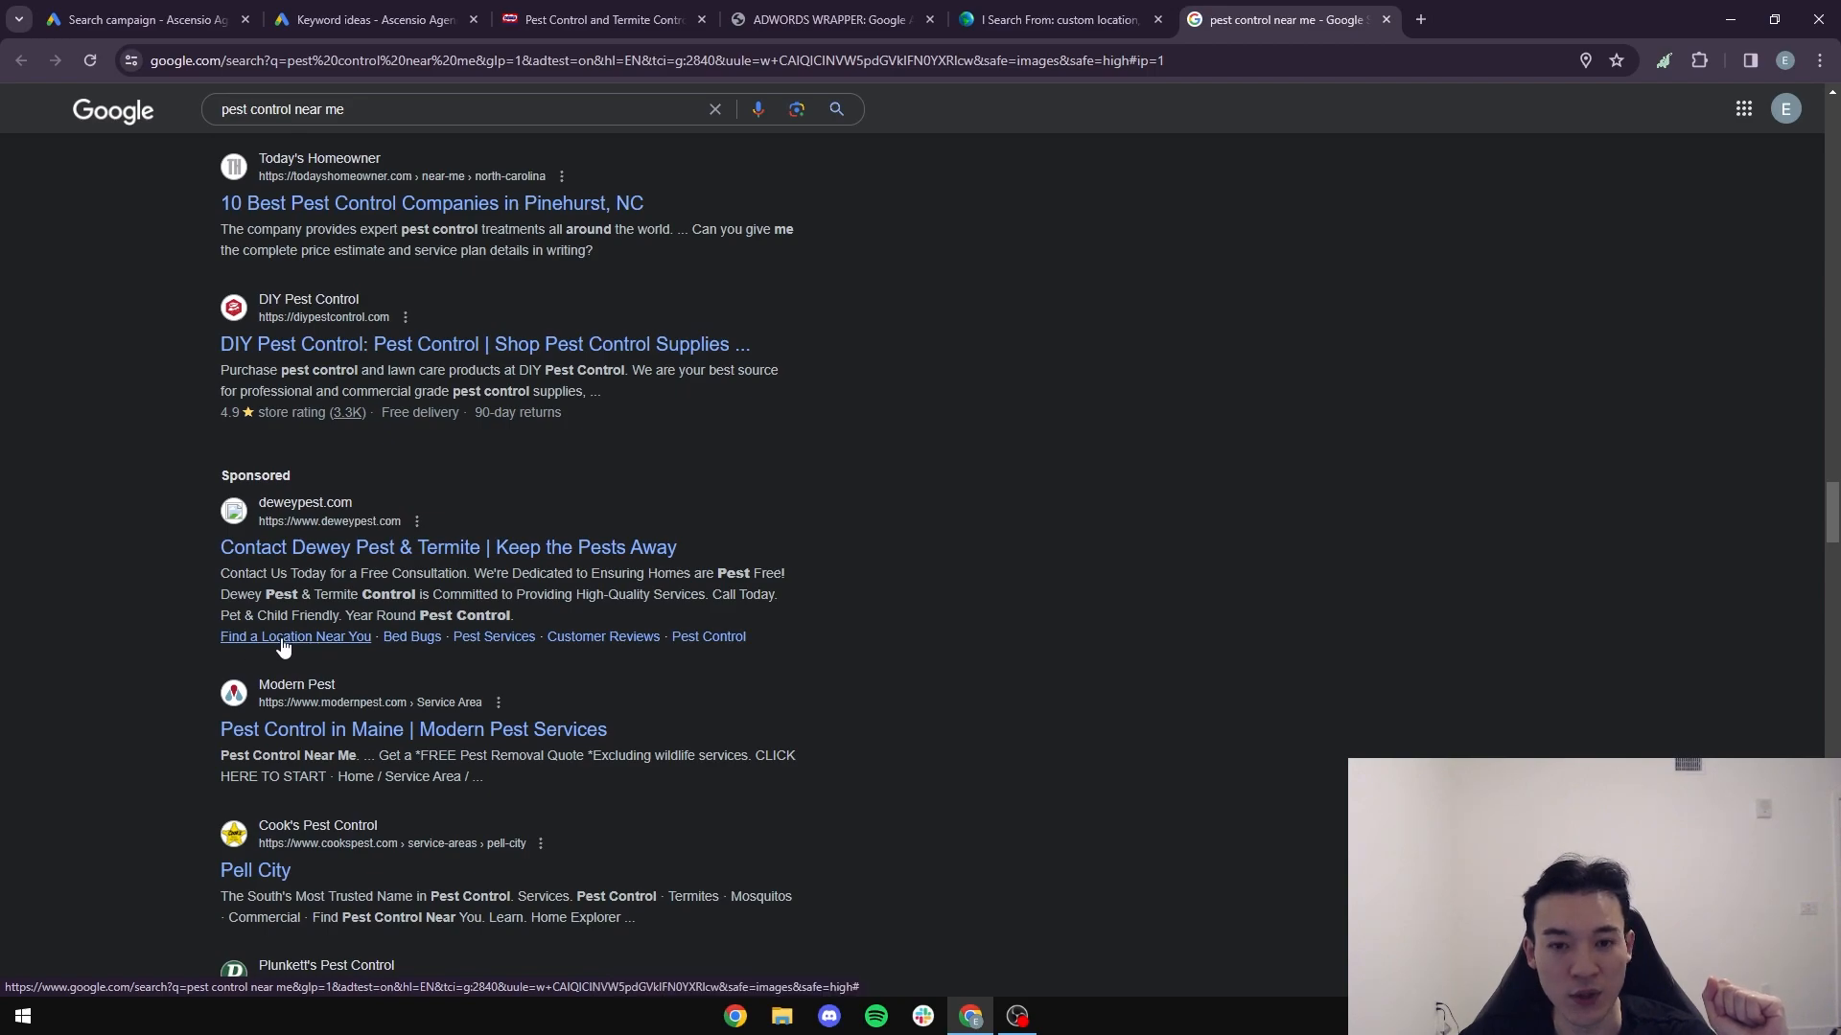
{"action": "left_click", "coordinate": [824, 19]}
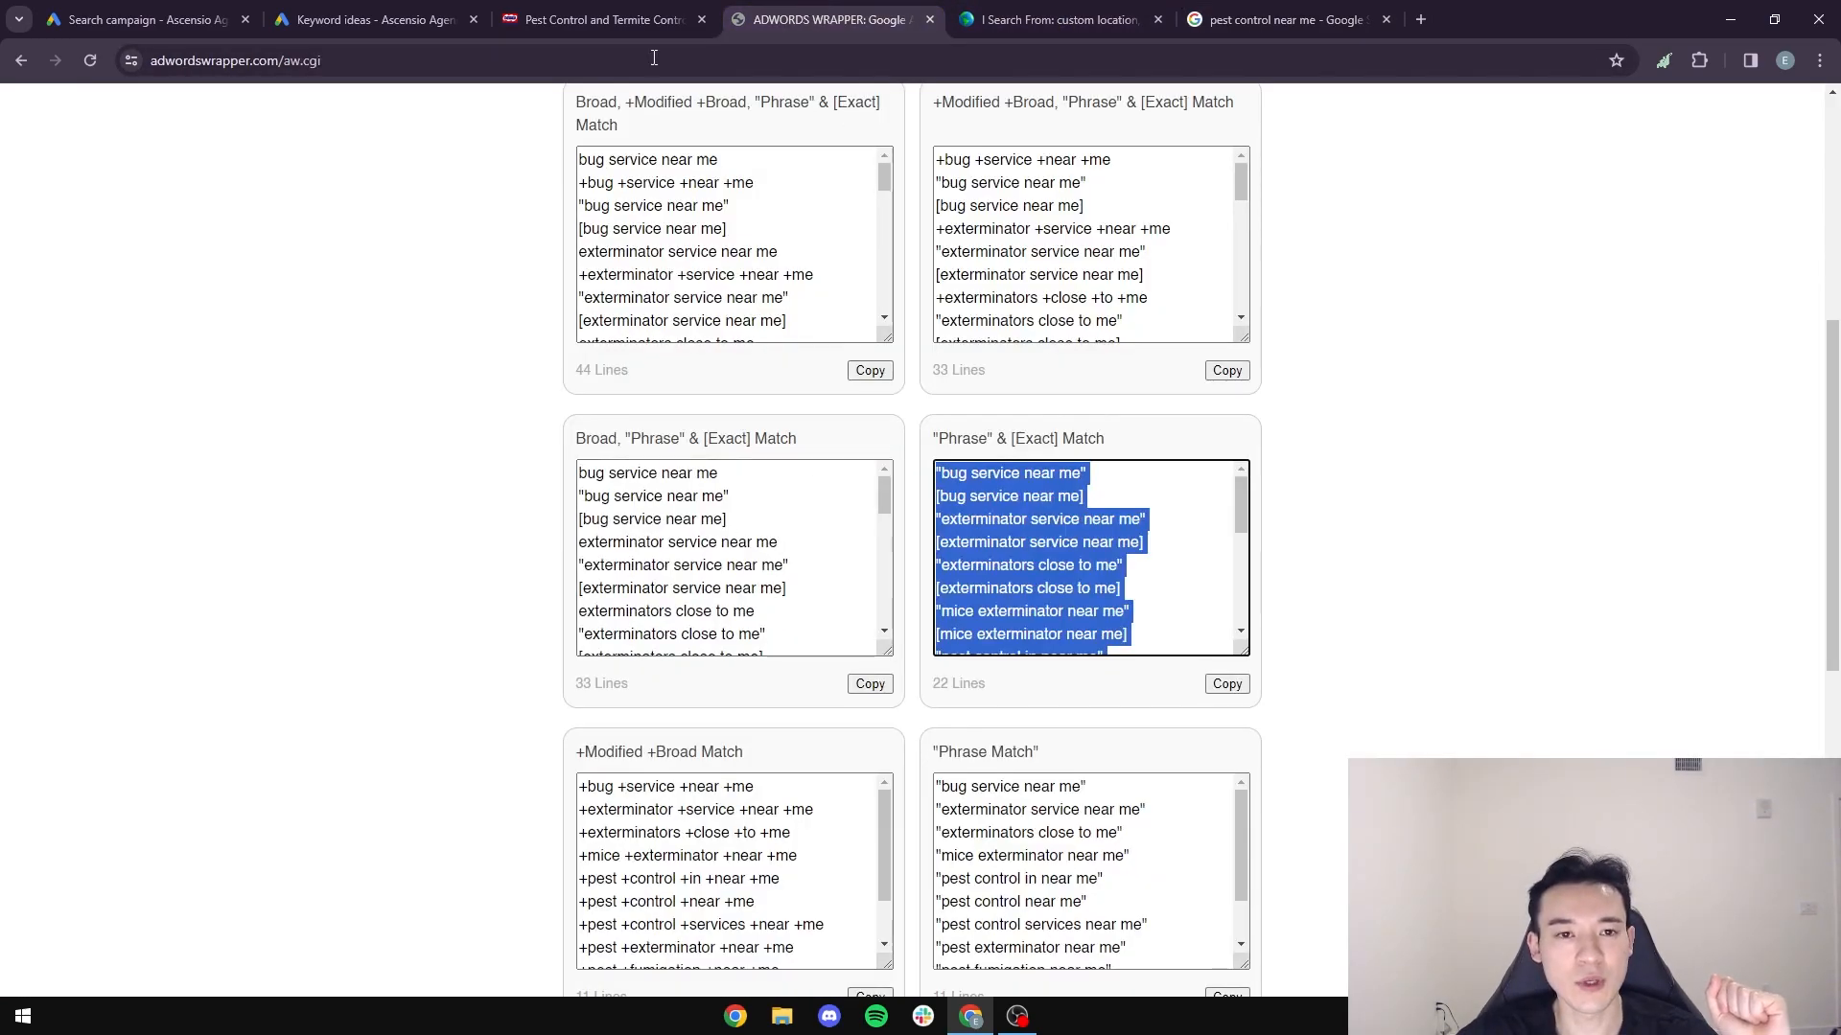
- Open the Contact page on Dewey's website and copy its URL
{"action": "left_click", "coordinate": [604, 20]}
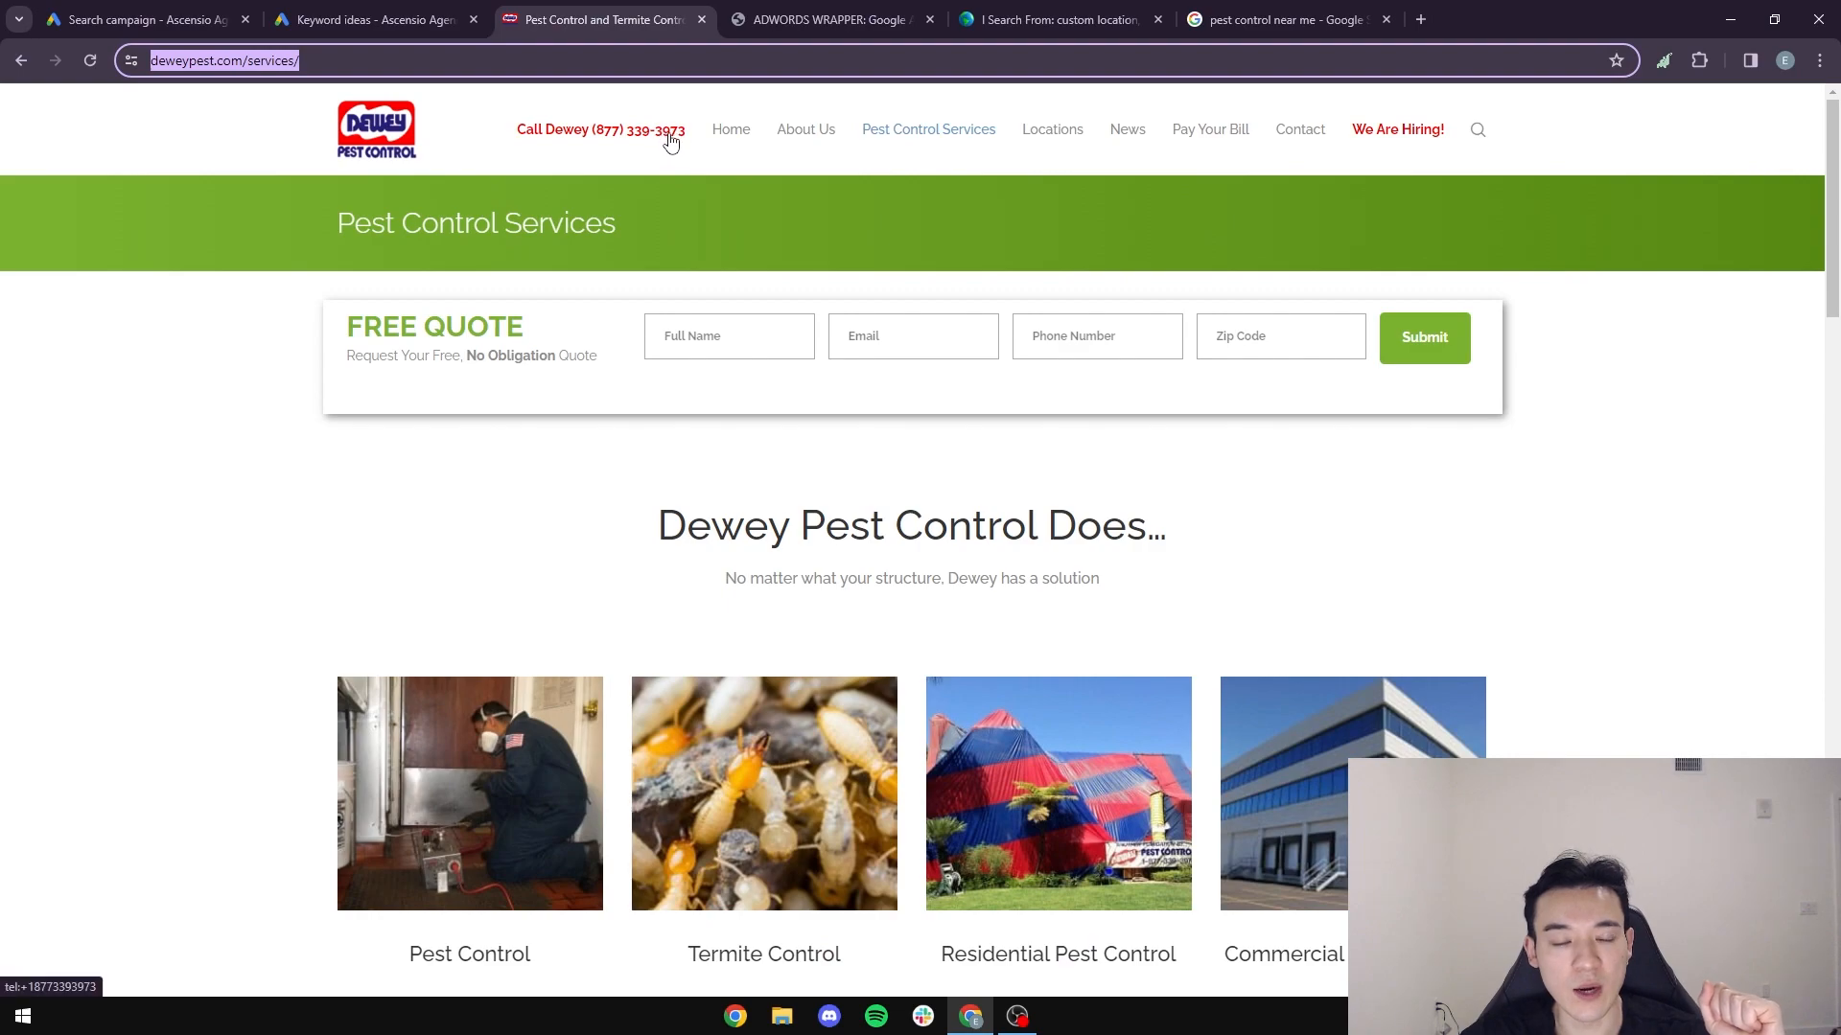
{"action": "left_click", "coordinate": [610, 144]}
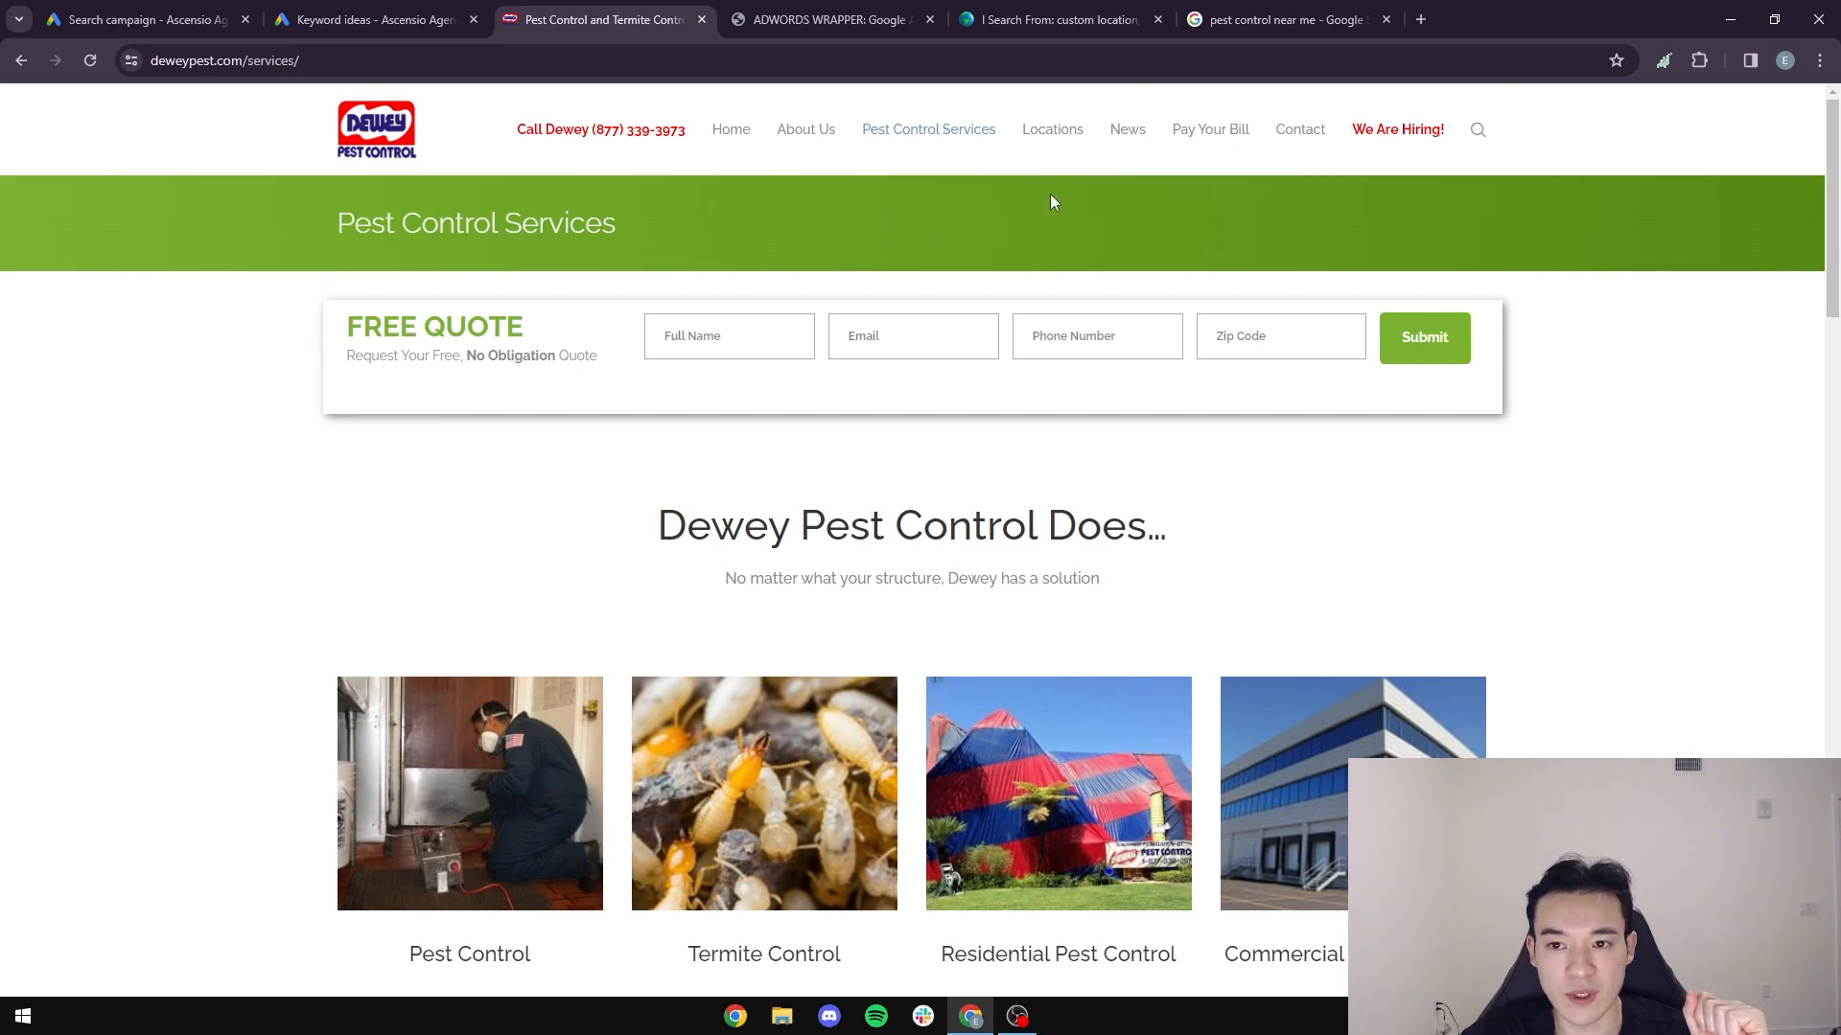
{"action": "left_click", "coordinate": [1302, 139]}
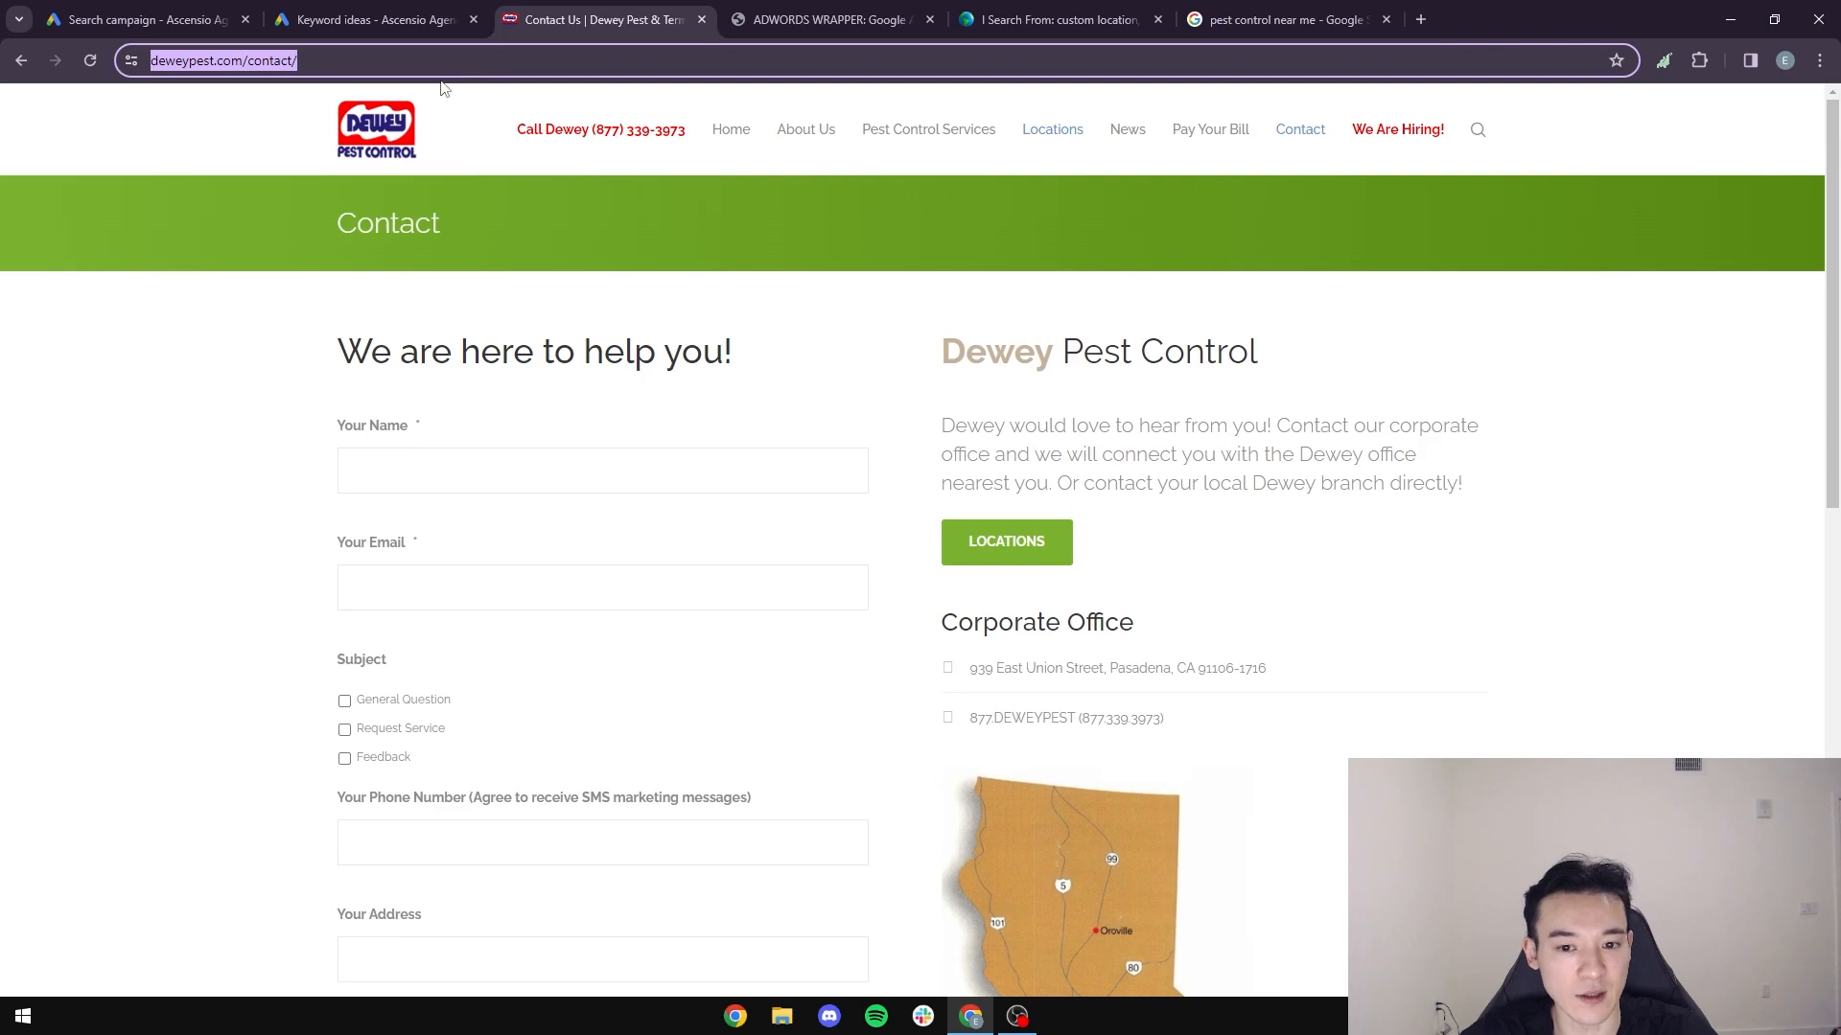
{"action": "left_click", "coordinate": [169, 11]}
{"action": "left_click", "coordinate": [536, 738]}
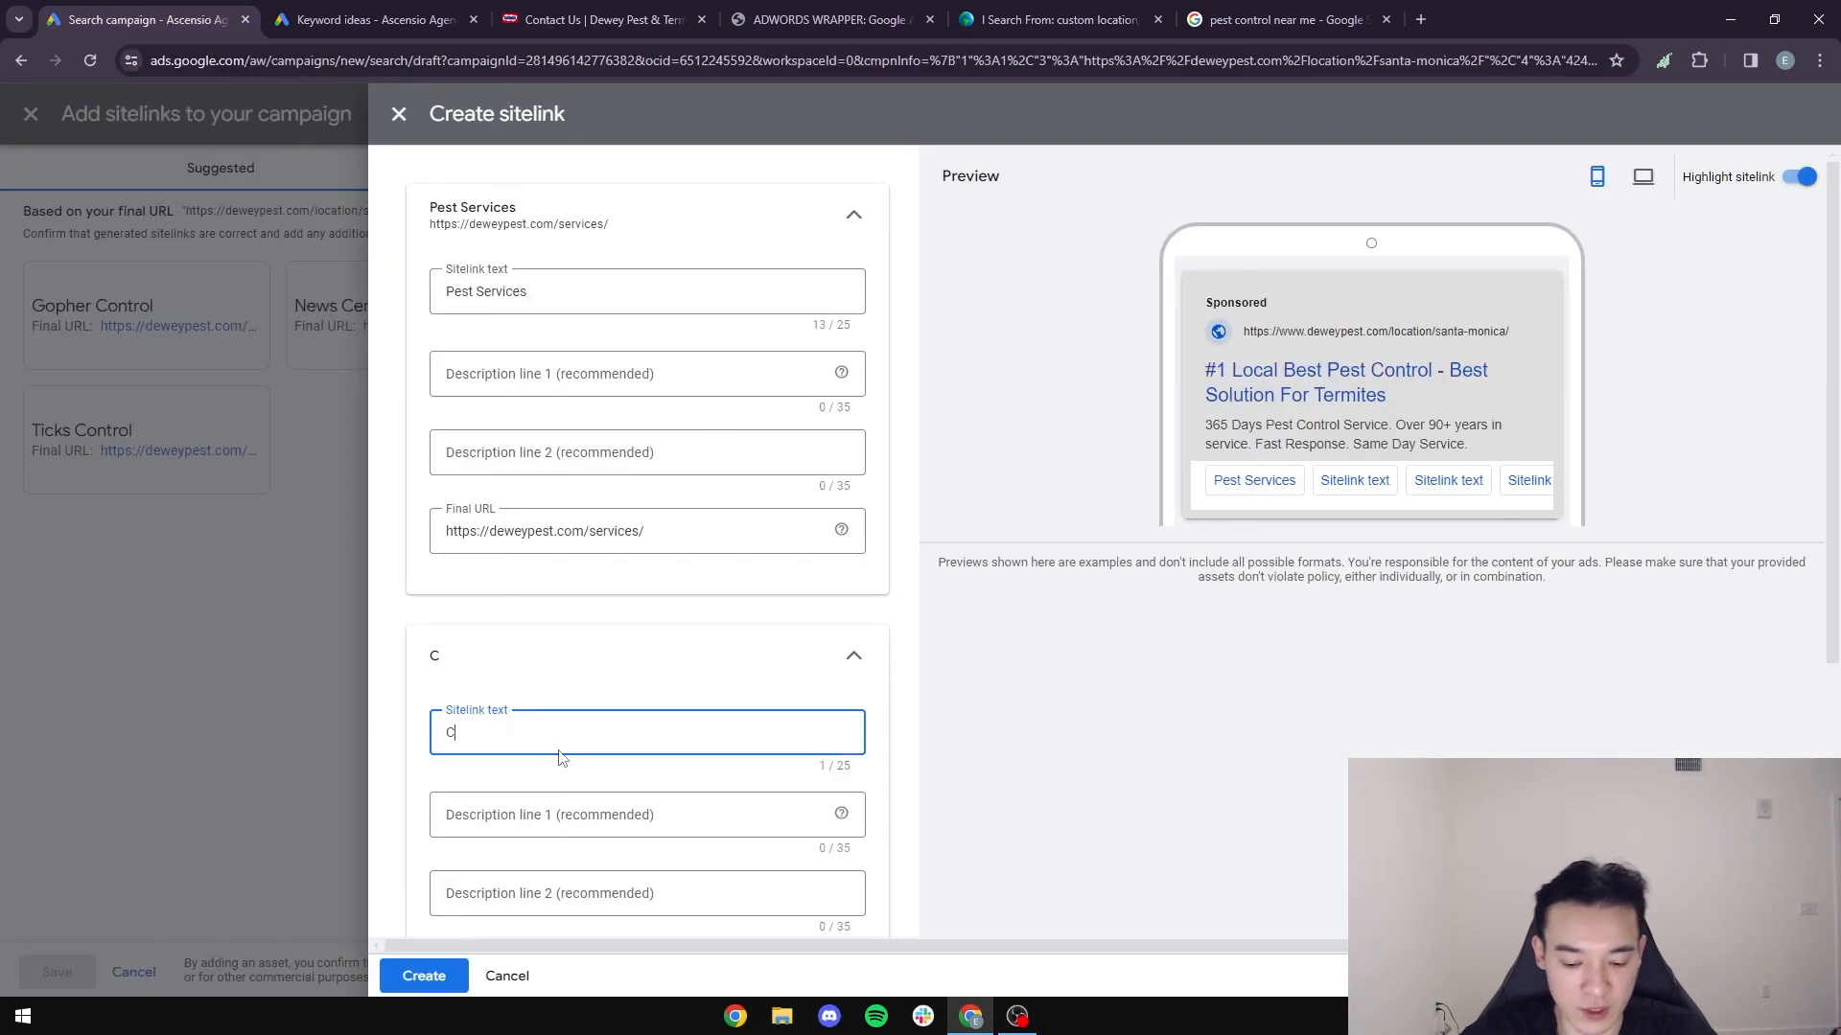
{"action": "type", "text": "Contact u"}
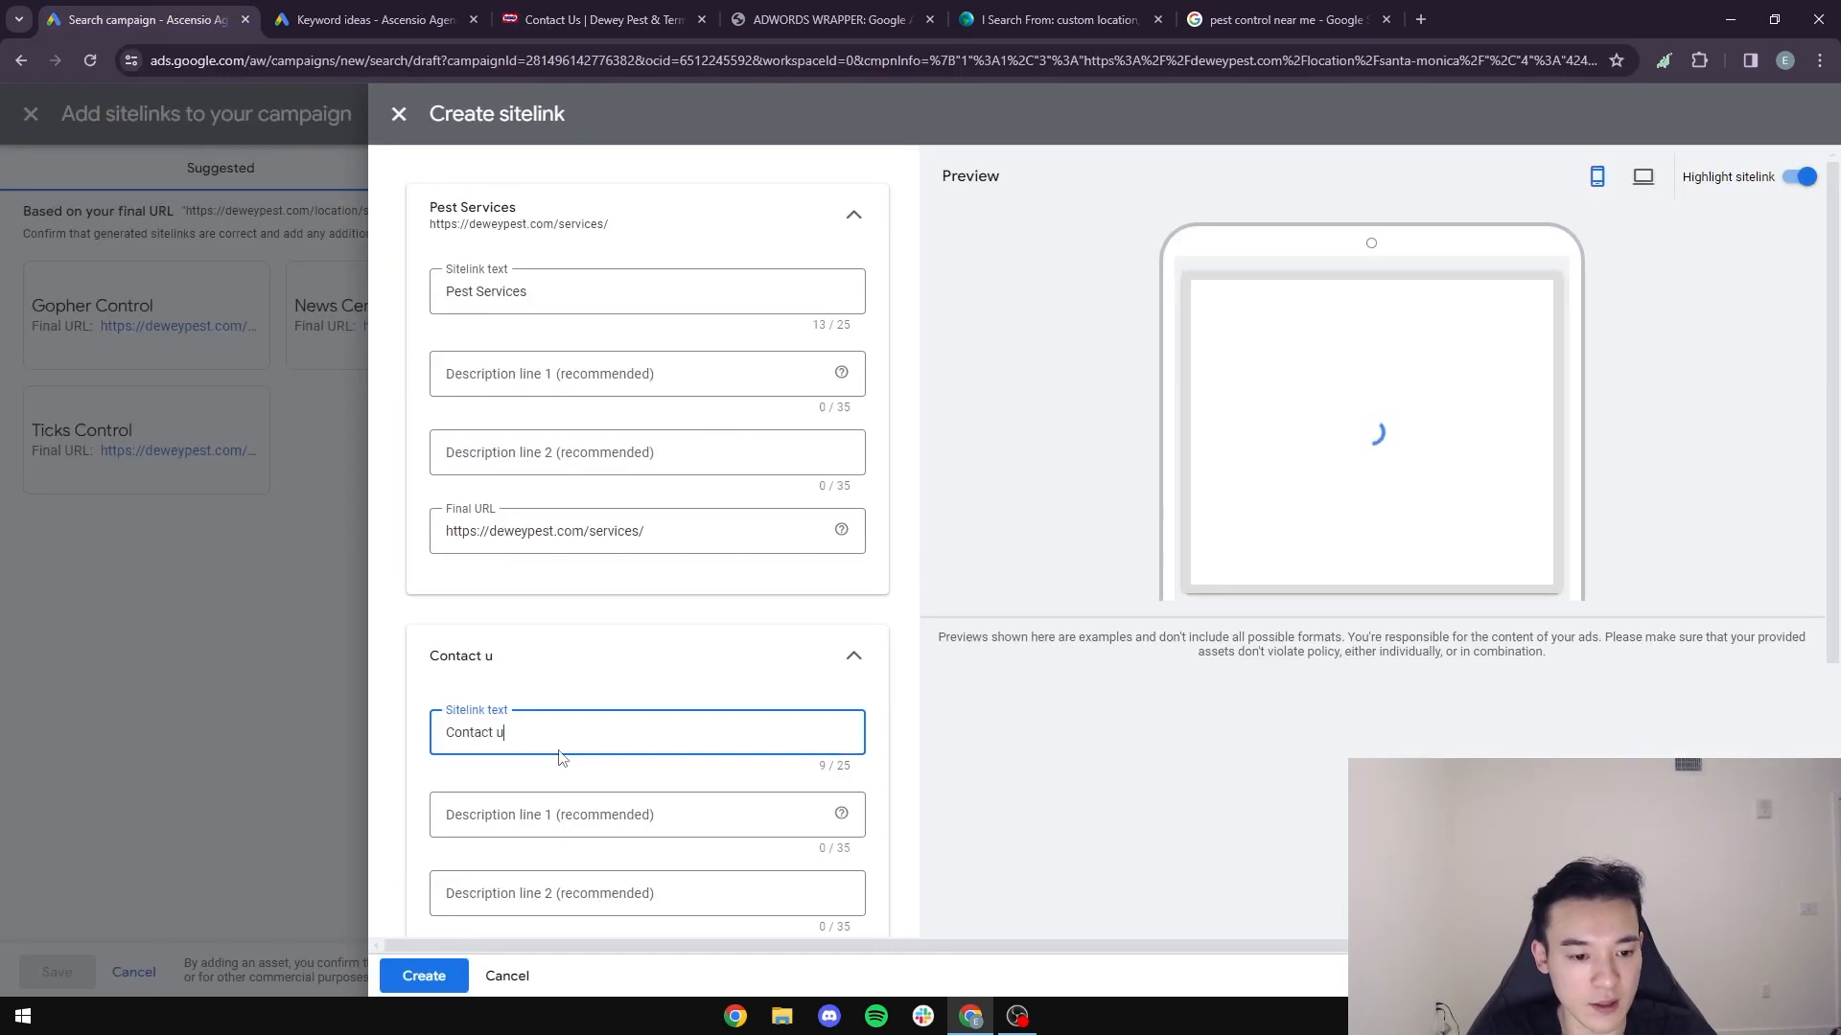
{"action": "key", "text": "BackSpace"}
{"action": "type", "text": "U"}
{"action": "scroll", "coordinate": [686, 528], "scroll_direction": "down", "scroll_amount": 3}
{"action": "left_click", "coordinate": [597, 682]}
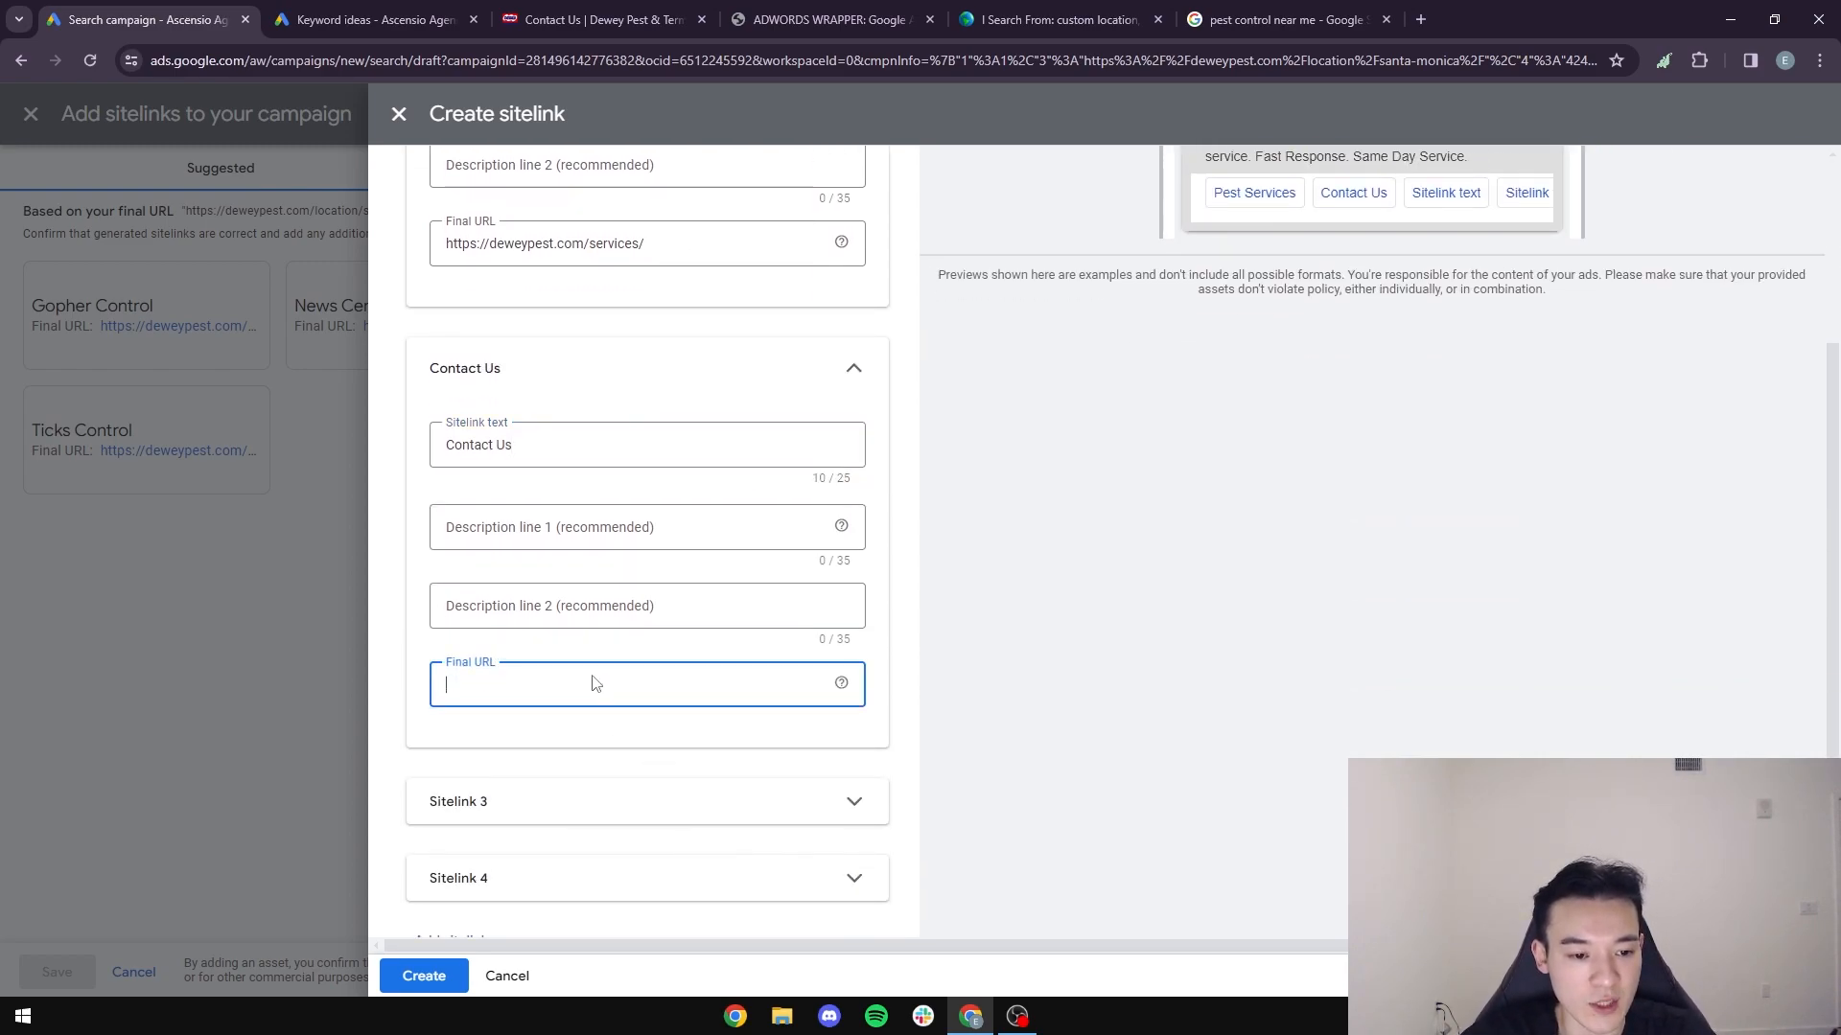
{"action": "type", "text": "https://deweypest.com/contact/"}
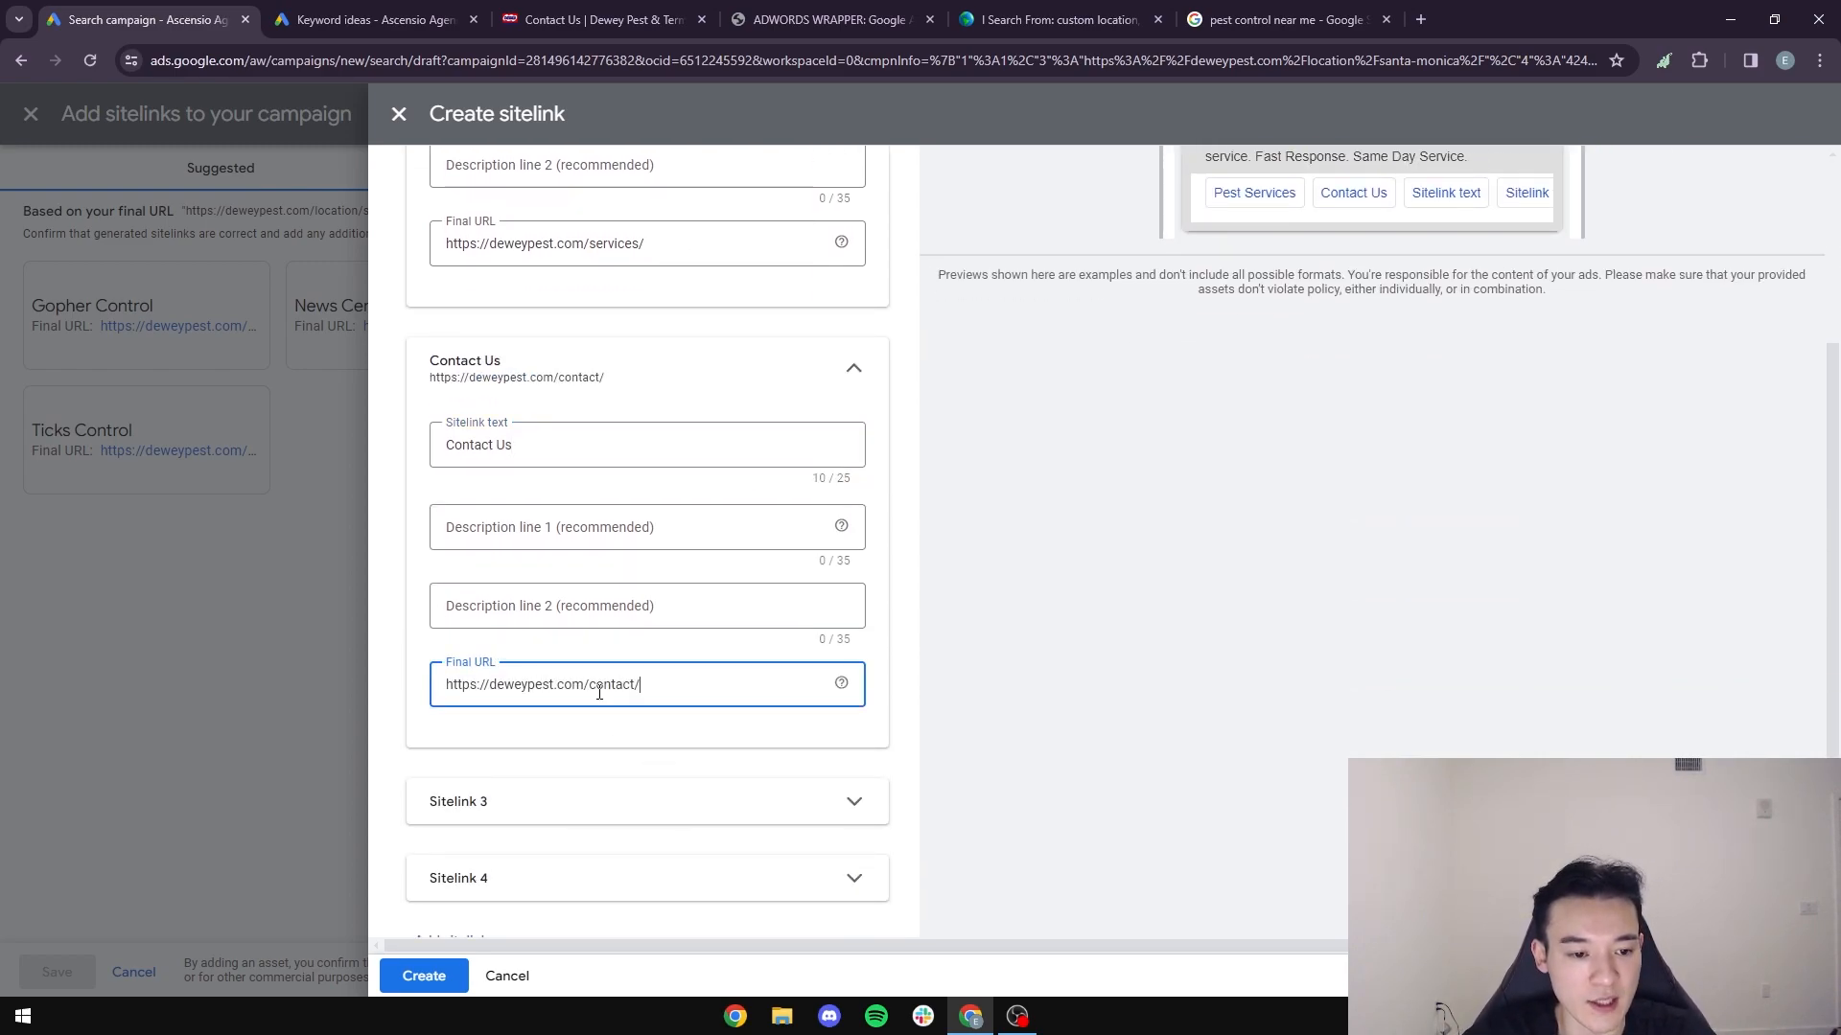
{"action": "left_click", "coordinate": [852, 385]}
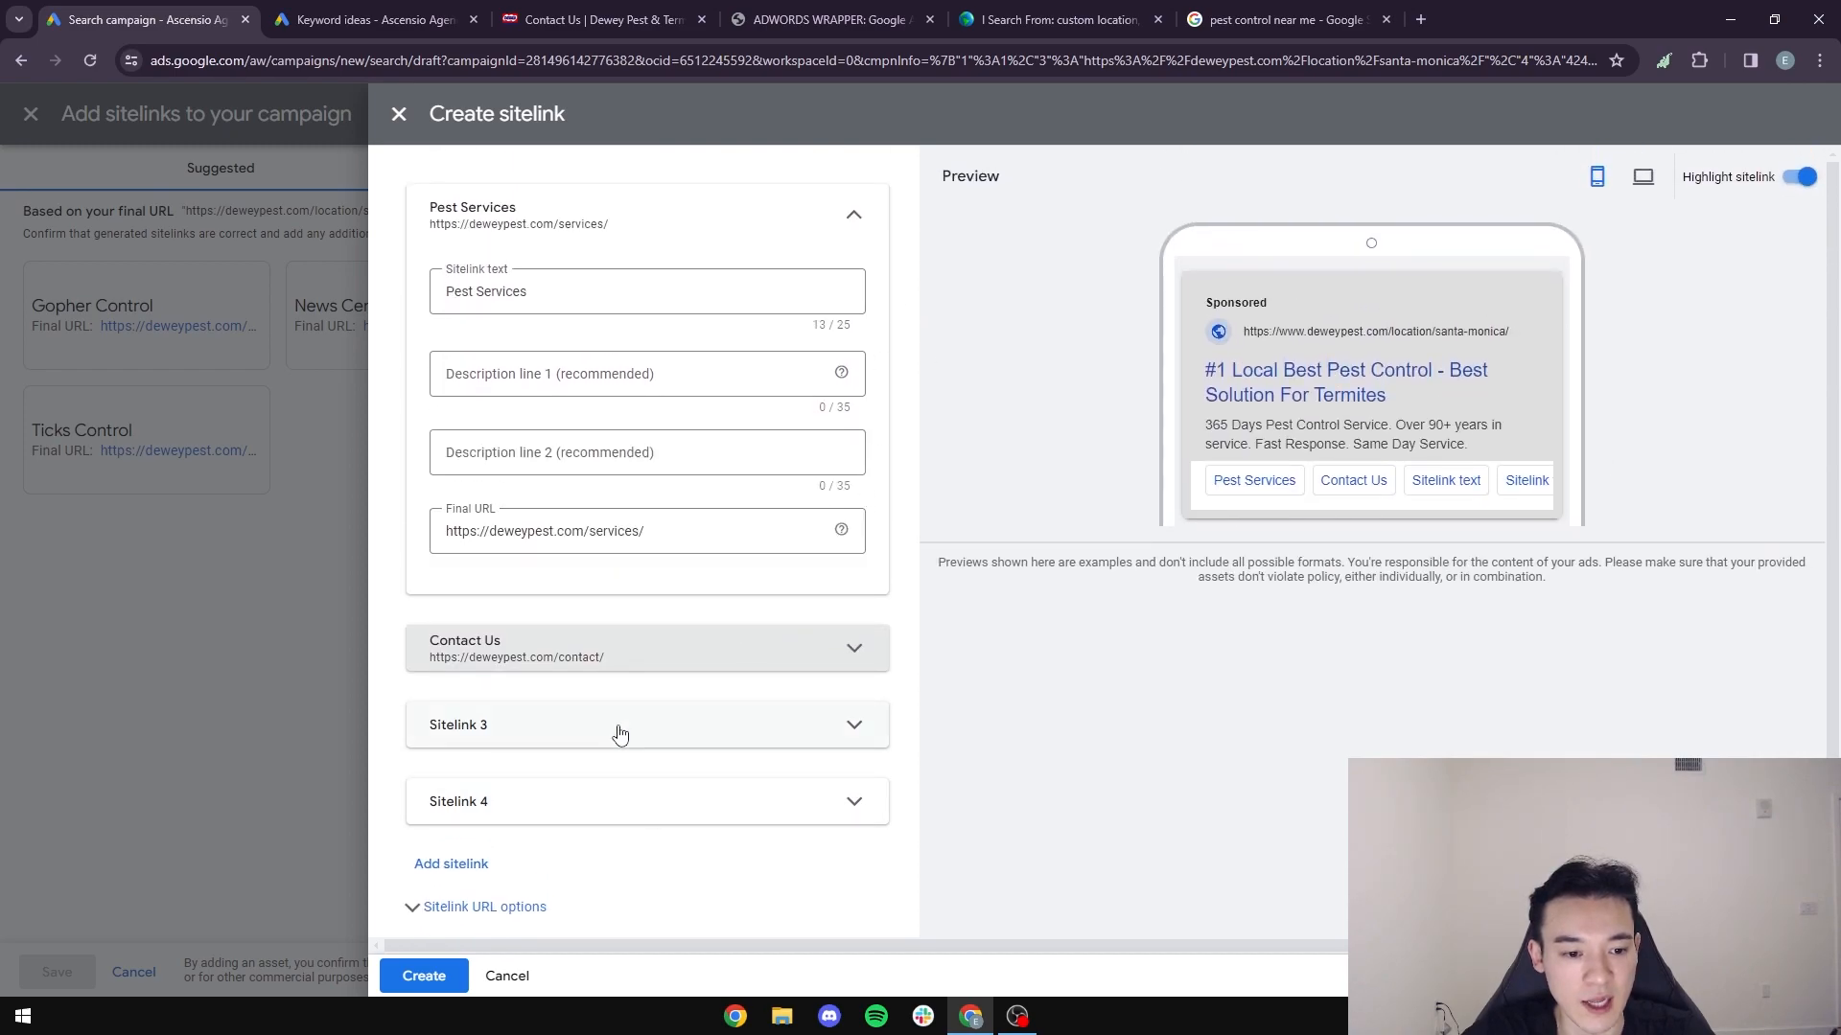
- Expand the third sitelink, then look through Dewey's Contact page and home page for another page worth linking
{"action": "left_click", "coordinate": [616, 731]}
{"action": "left_click", "coordinate": [639, 12]}
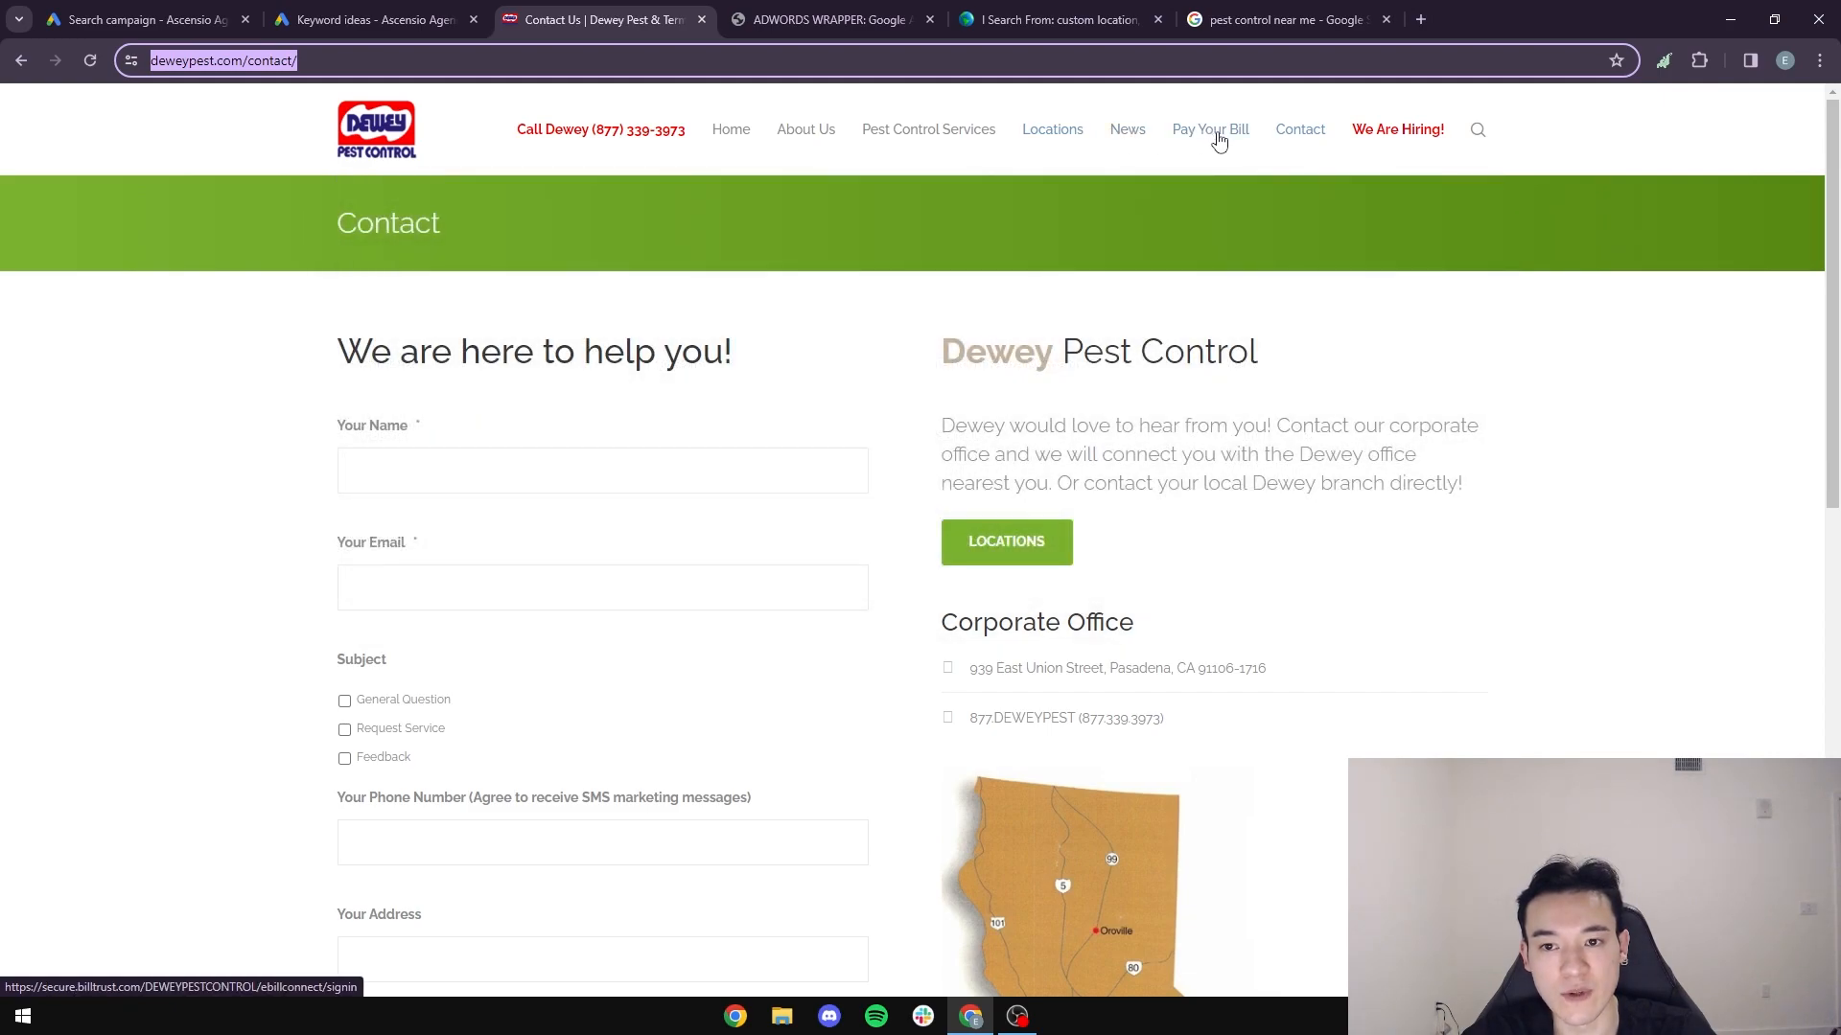
{"action": "scroll", "coordinate": [1091, 469], "scroll_direction": "down", "scroll_amount": 12}
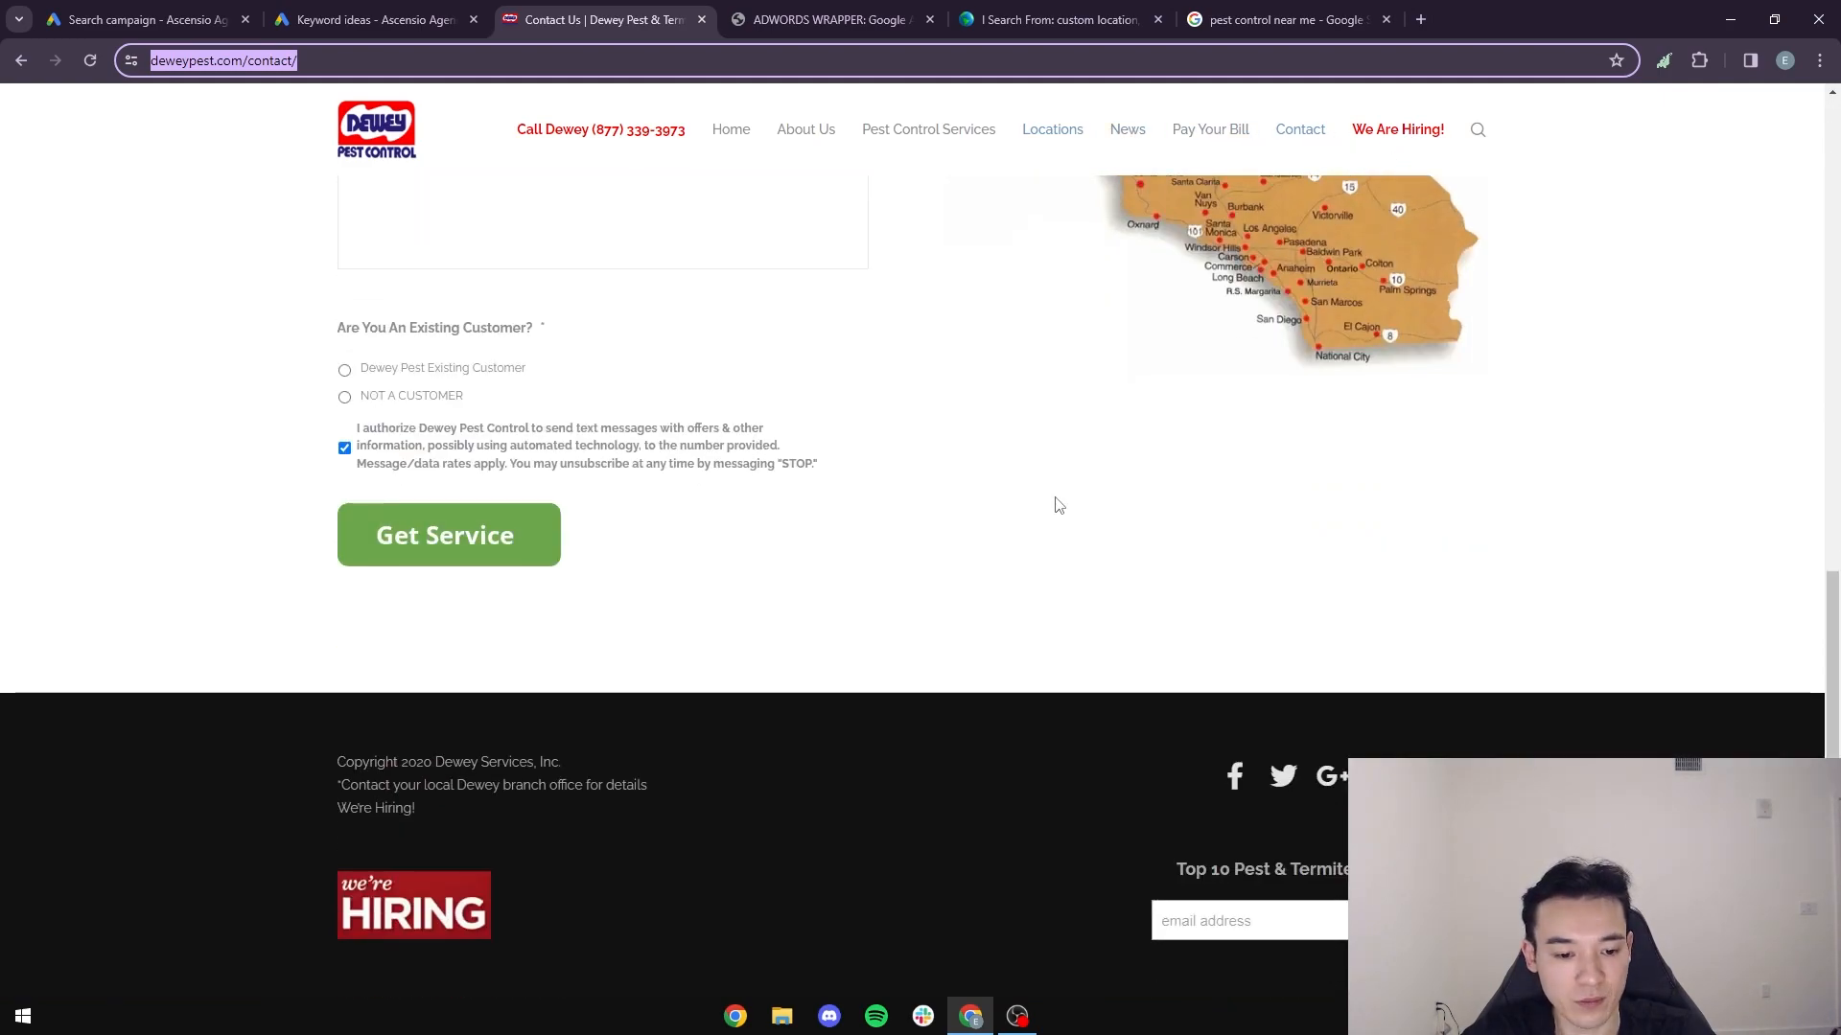
{"action": "scroll", "coordinate": [986, 698], "scroll_direction": "up", "scroll_amount": 12}
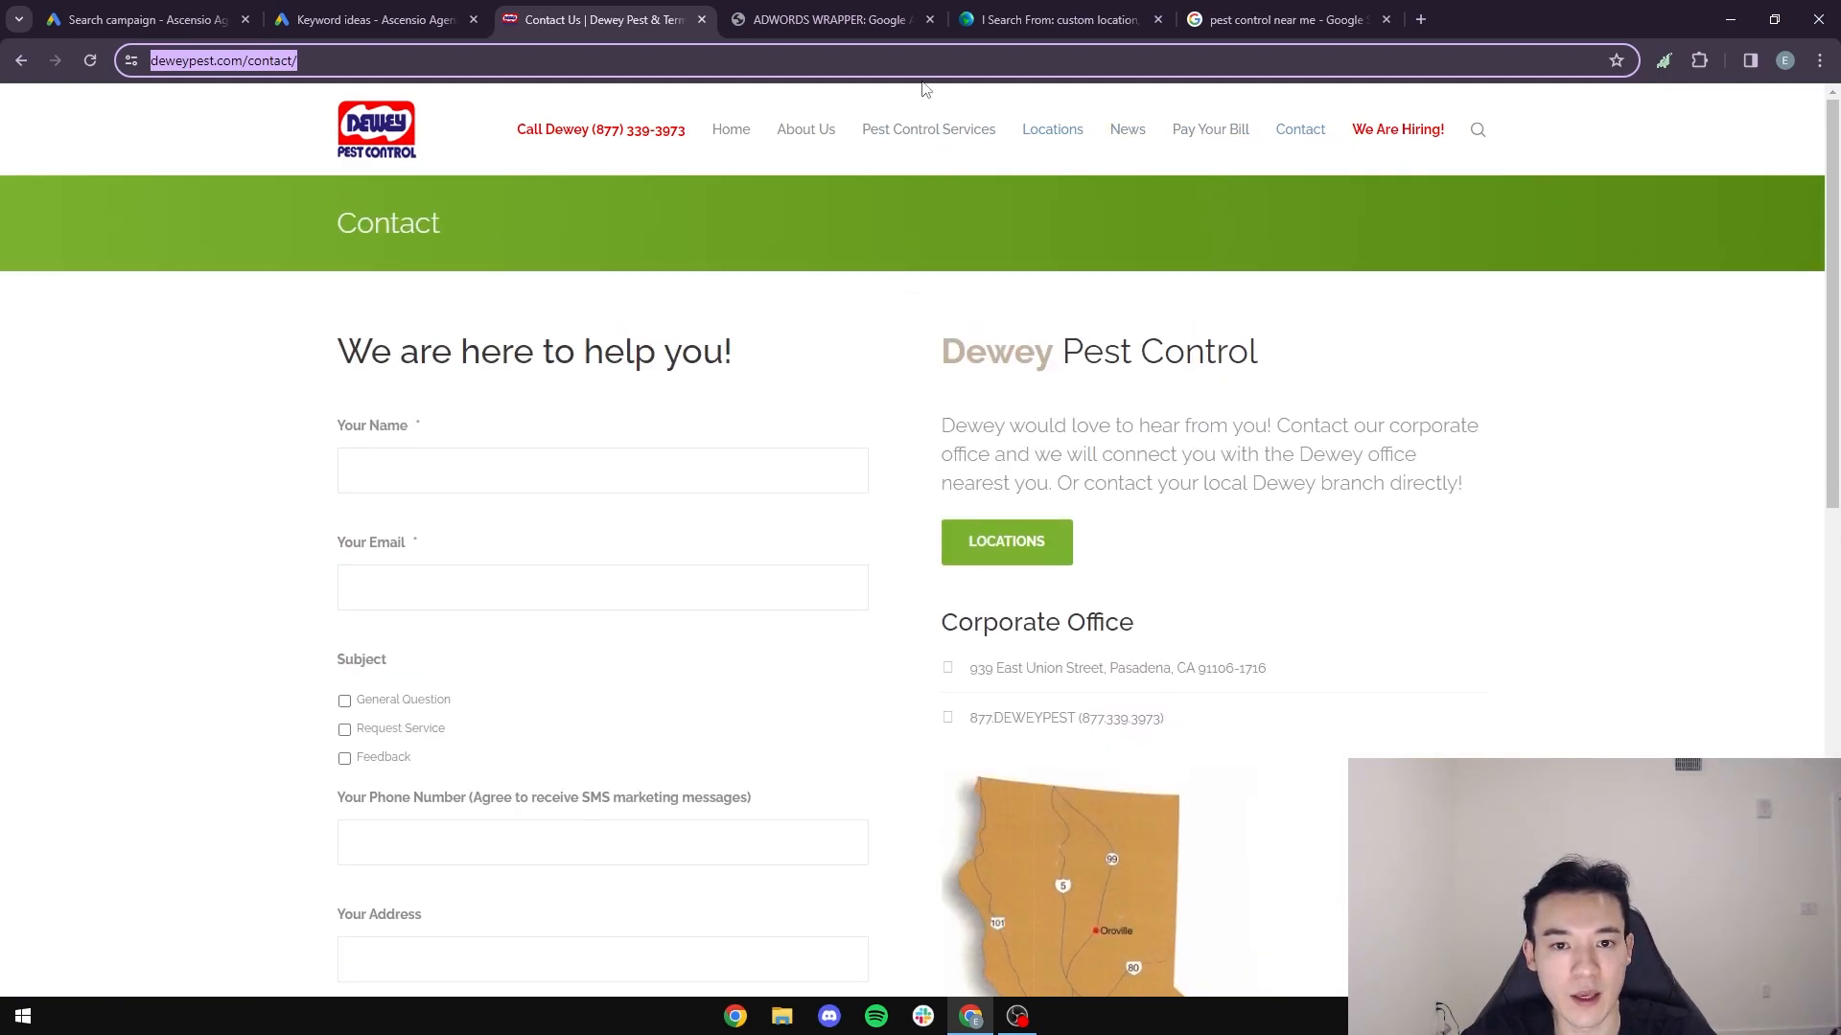
{"action": "left_click", "coordinate": [736, 134]}
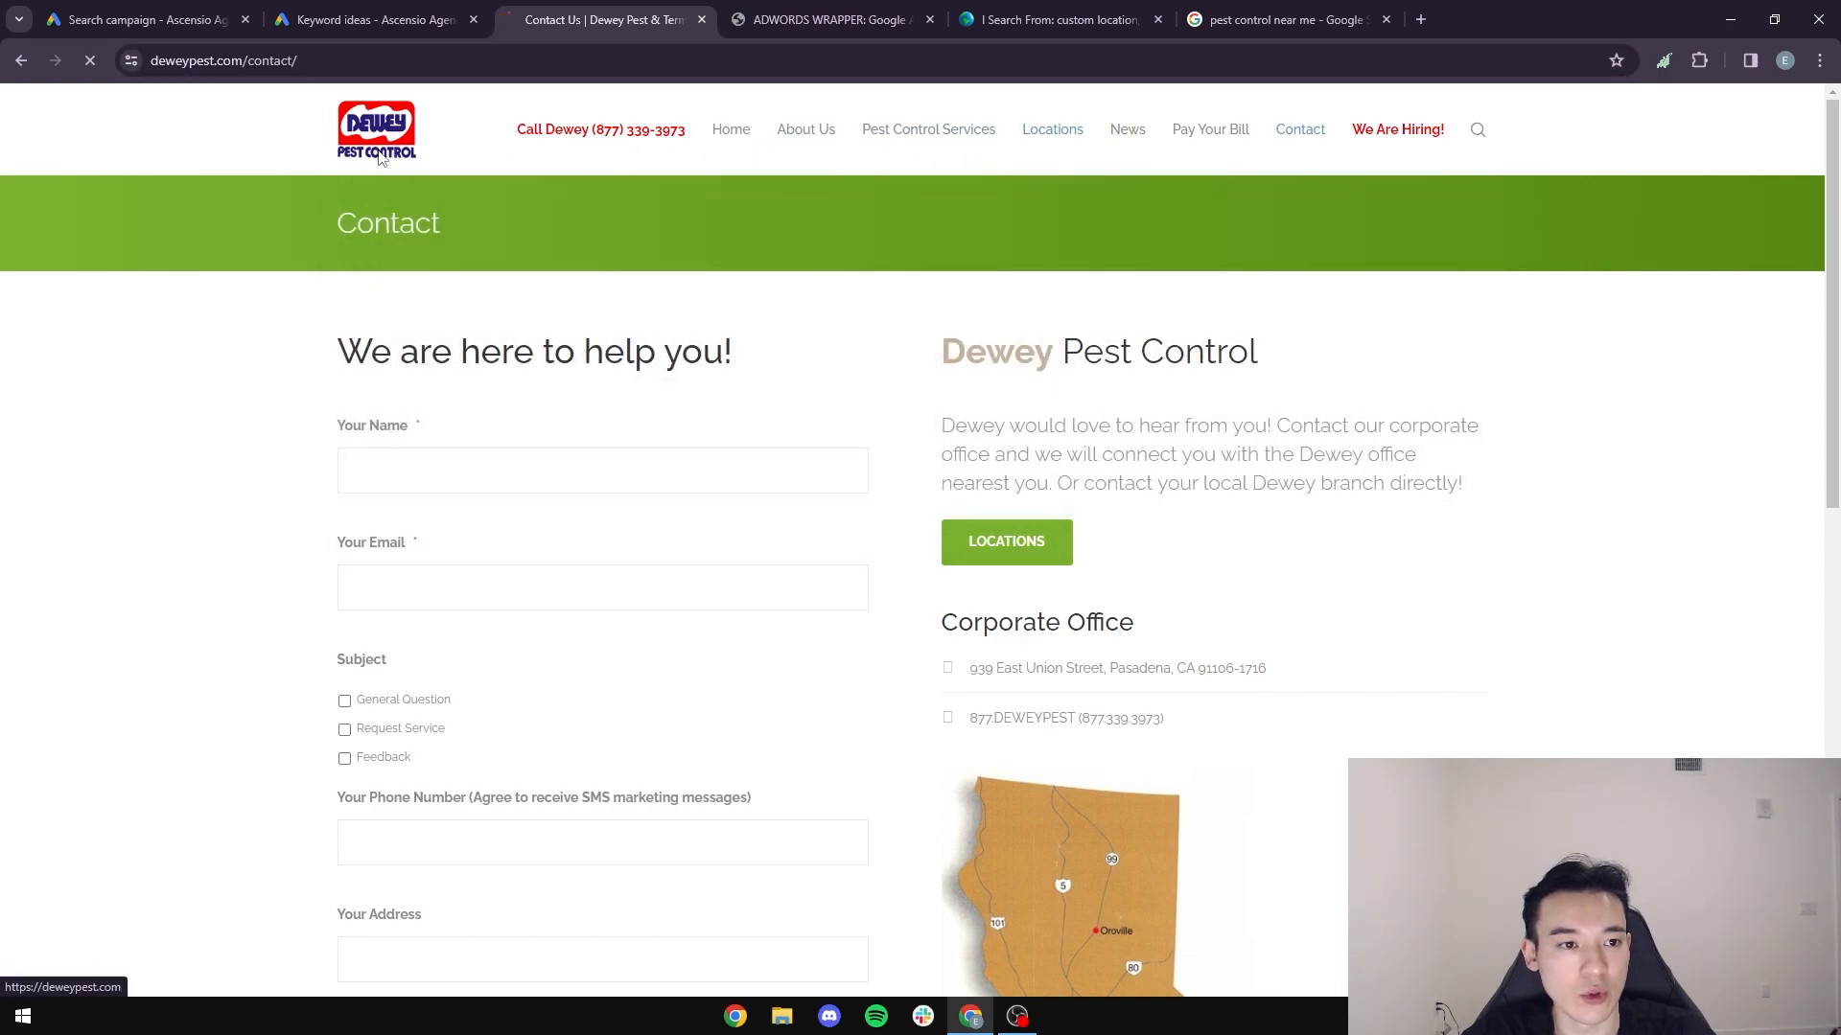
{"action": "scroll", "coordinate": [433, 249], "scroll_direction": "down", "scroll_amount": 5}
{"action": "scroll", "coordinate": [433, 257], "scroll_direction": "down", "scroll_amount": 4}
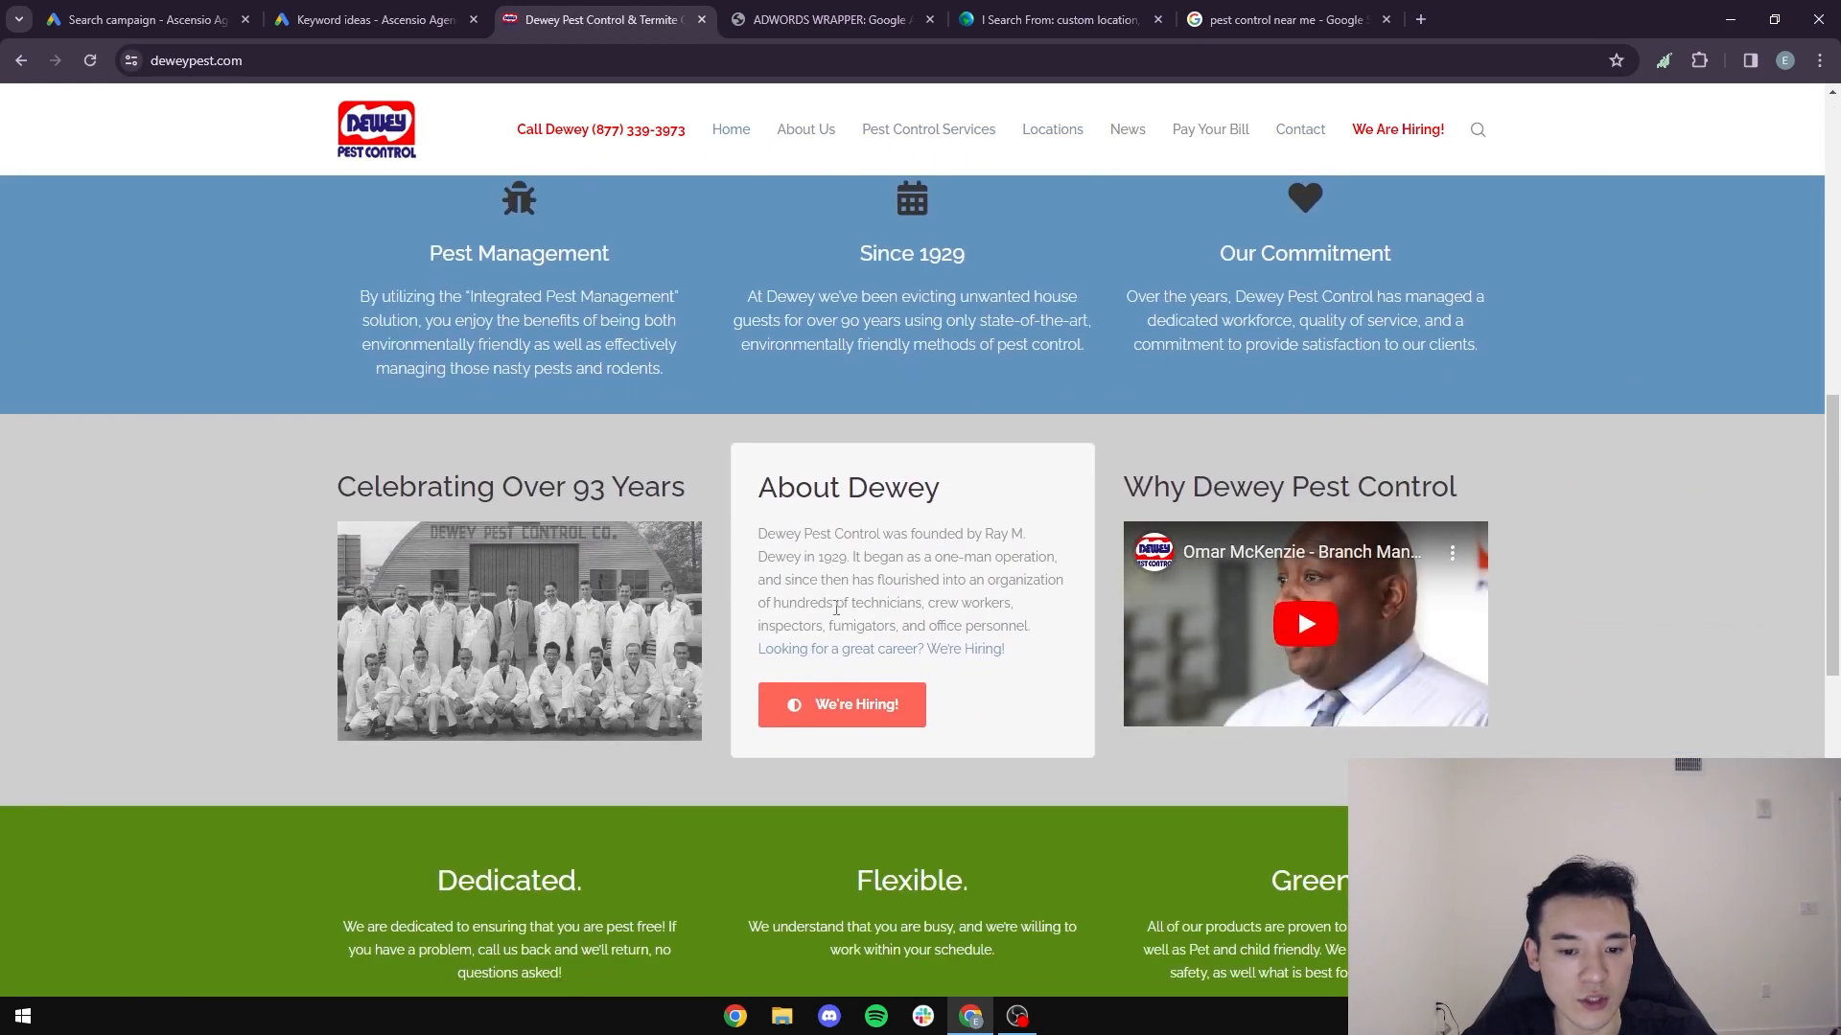
{"action": "scroll", "coordinate": [1338, 584], "scroll_direction": "down", "scroll_amount": 9}
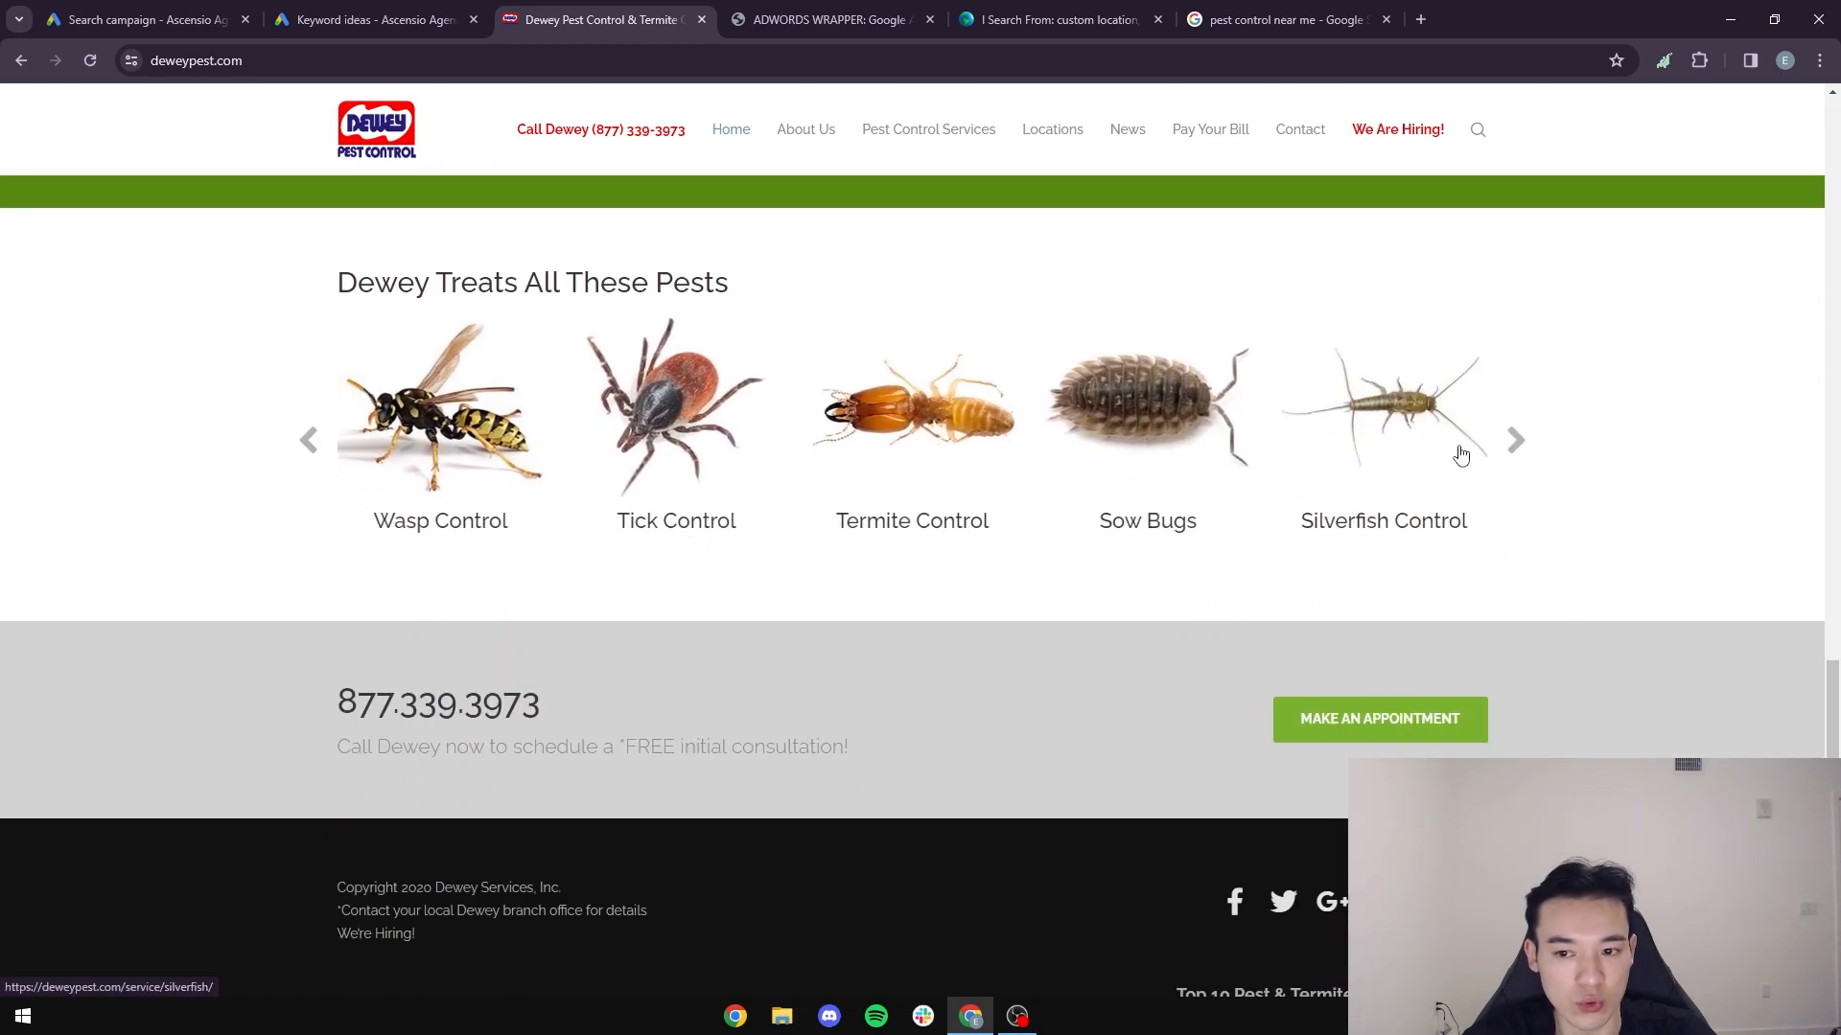
{"action": "left_click", "coordinate": [1516, 440]}
- Open the Mice & Rats service page among the pest control services on Dewey's website
{"action": "left_click", "coordinate": [928, 144]}
{"action": "mouse_move", "coordinate": [935, 144]}
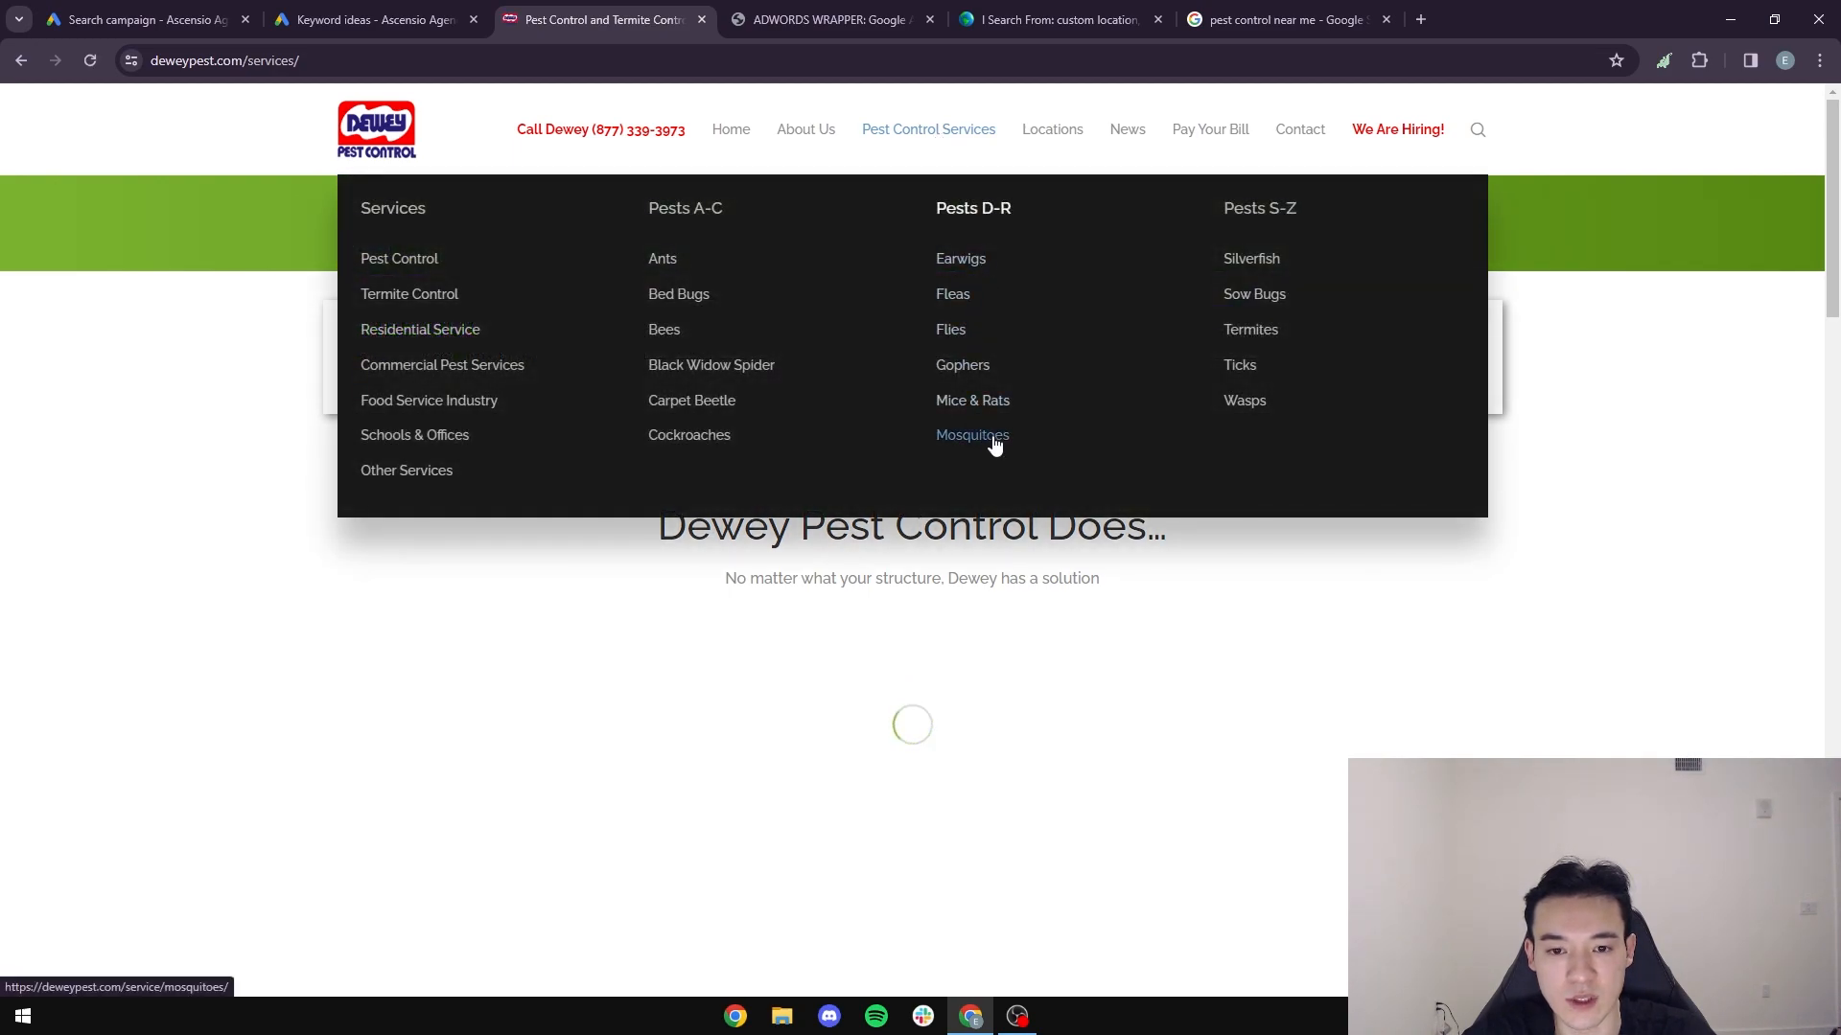
{"action": "left_click", "coordinate": [975, 403]}
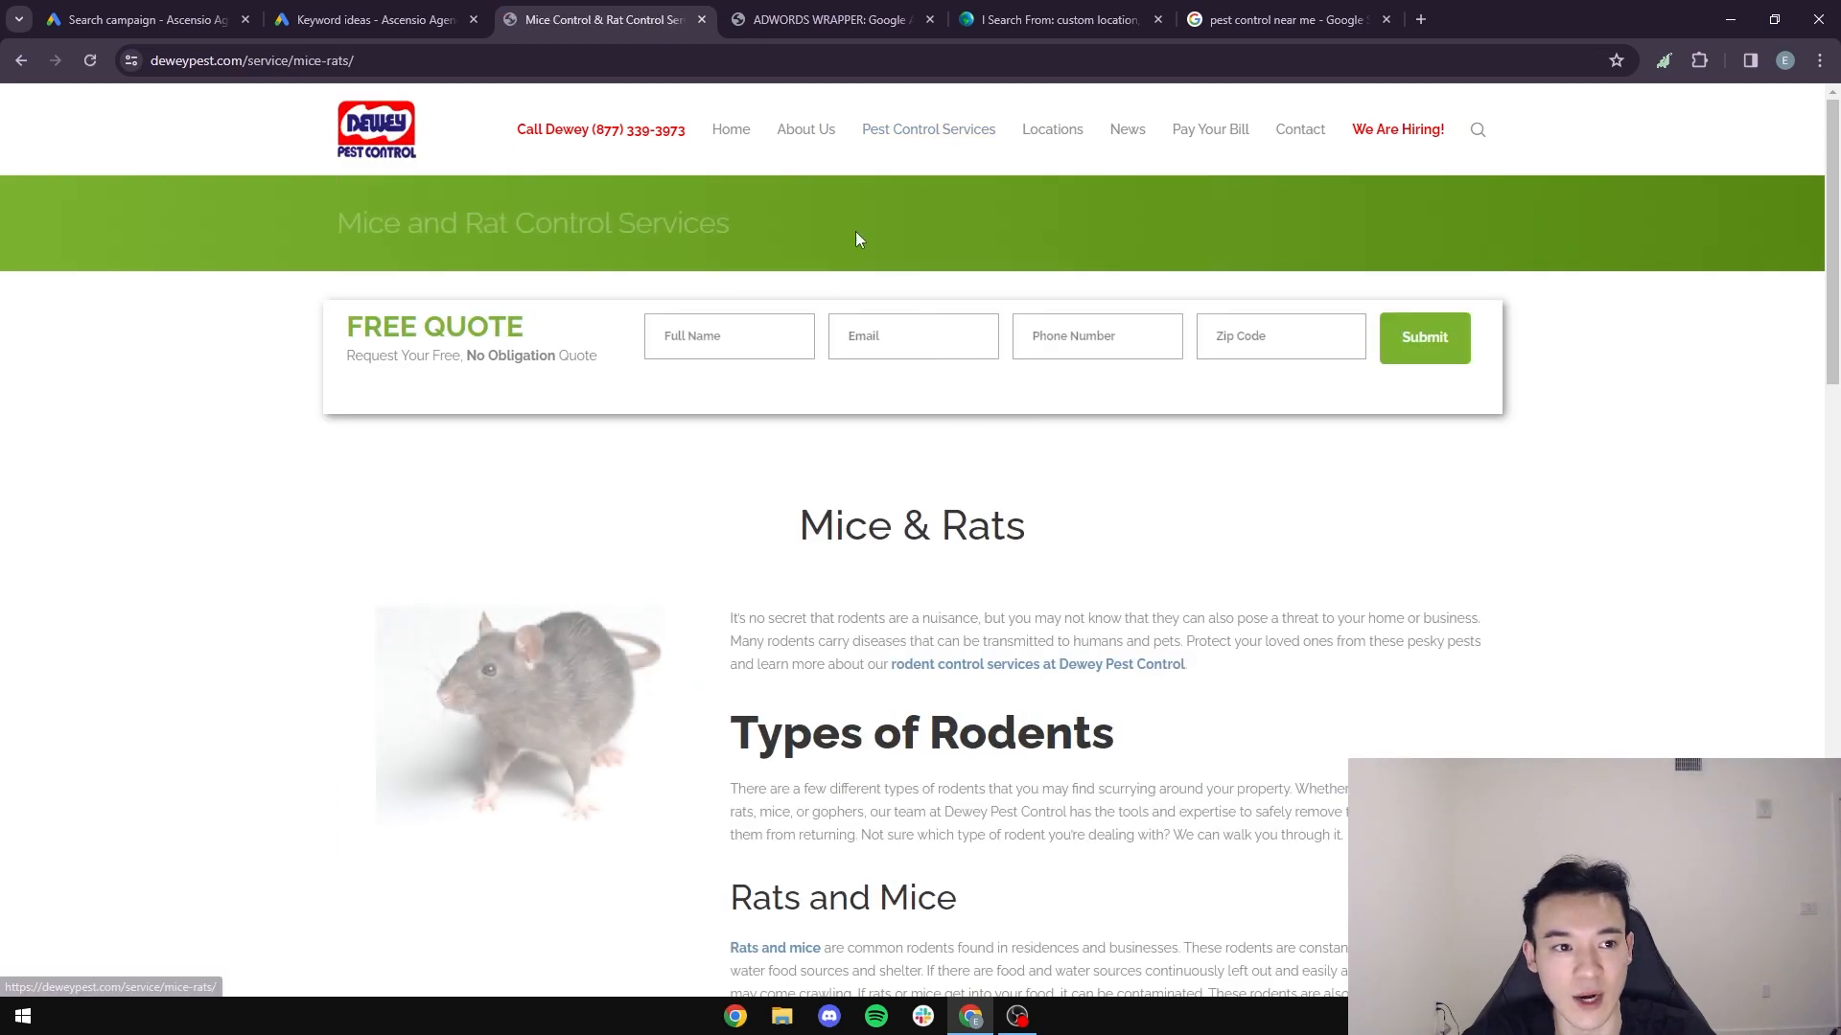
- Copy the Mice & Rats page's URL and look at the sitelinks in Dewey's ad in the Google results
{"action": "key", "text": "ctrl+l"}
{"action": "key", "text": "ctrl+c"}
{"action": "scroll", "coordinate": [894, 542], "scroll_direction": "down", "scroll_amount": 1}
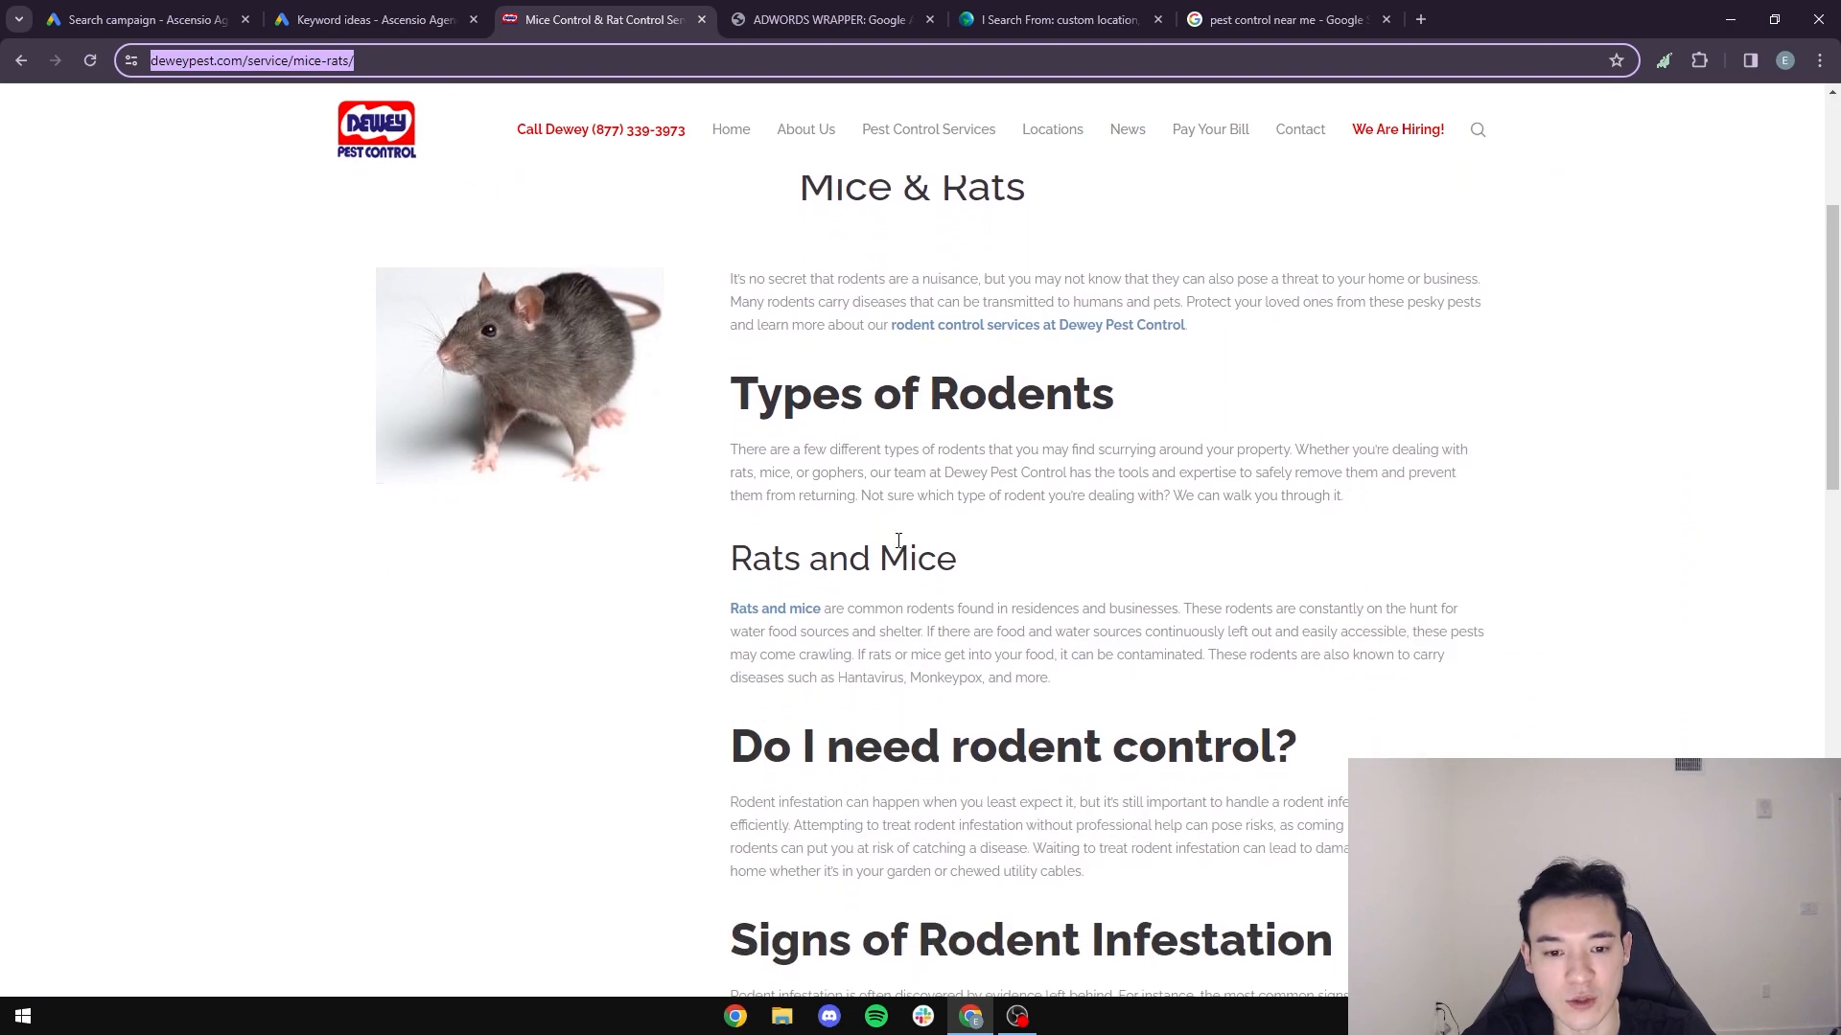
{"action": "left_click", "coordinate": [1269, 25]}
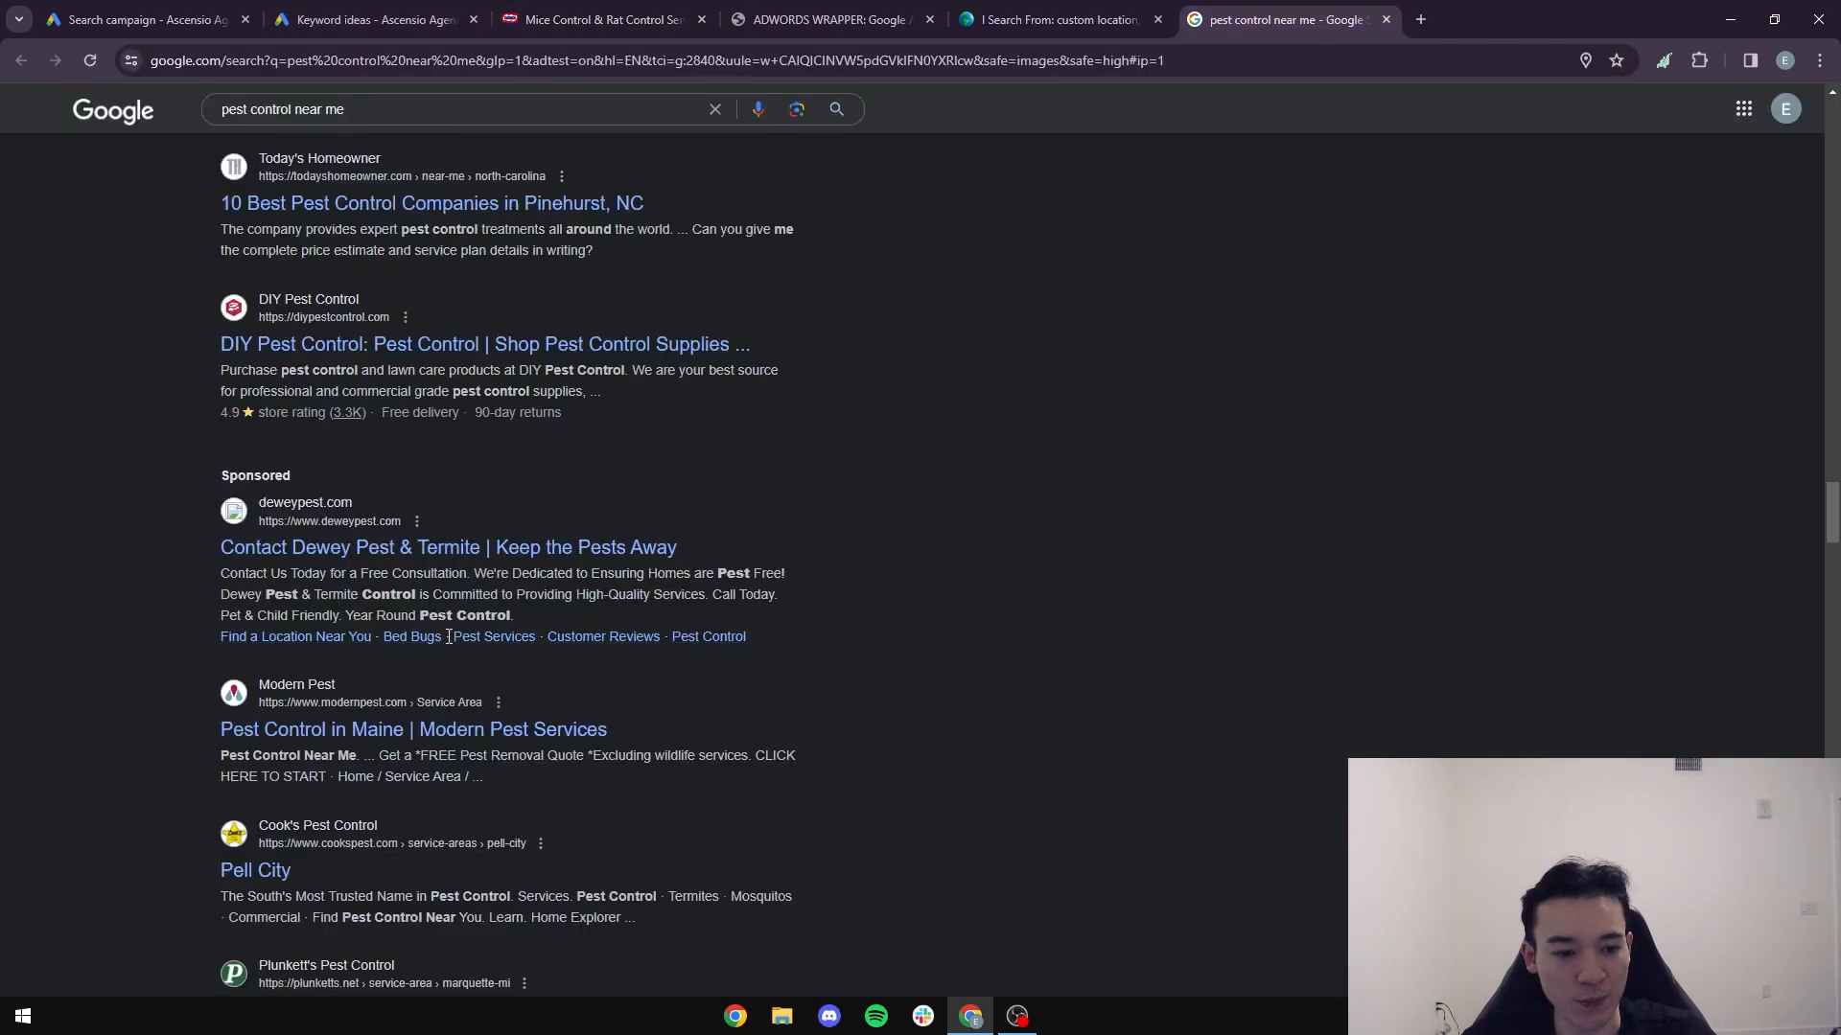
{"action": "key", "text": "ctrl+1"}
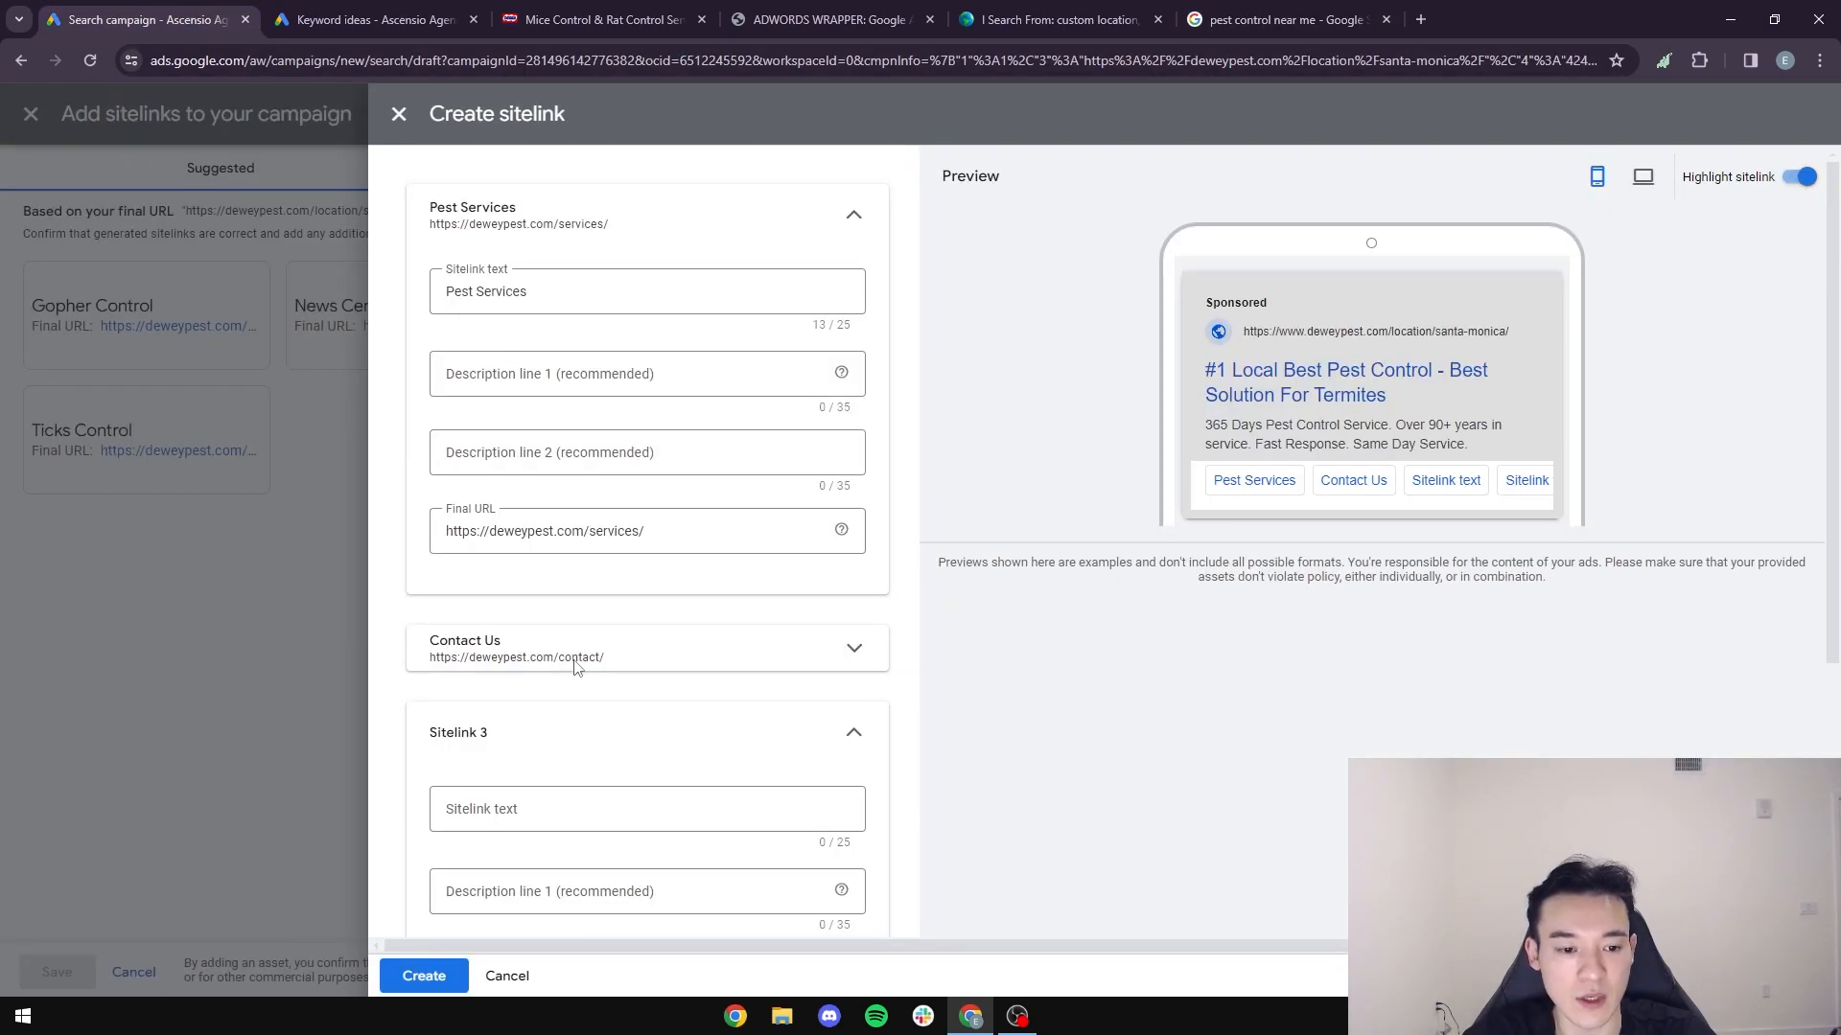
{"action": "scroll", "coordinate": [580, 637], "scroll_direction": "down", "scroll_amount": 1}
{"action": "left_click", "coordinate": [548, 621]}
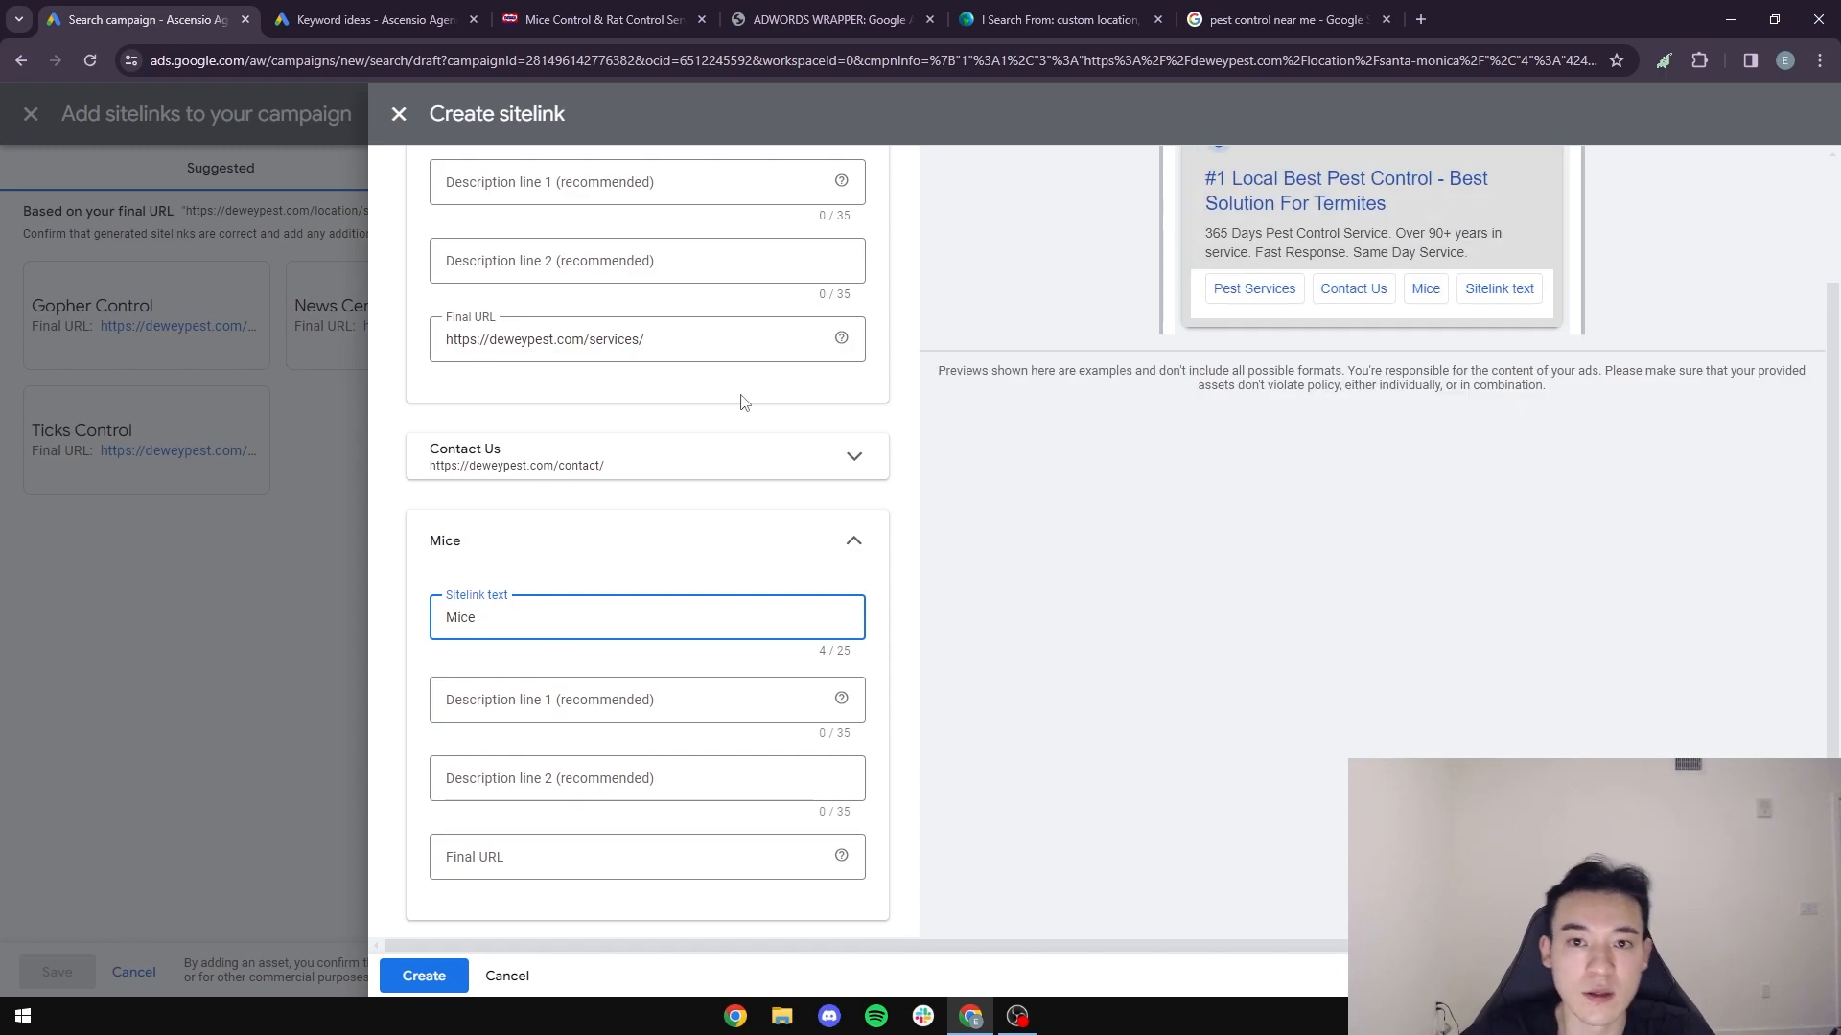
{"action": "left_click", "coordinate": [657, 10]}
{"action": "left_click", "coordinate": [76, 9]}
{"action": "type", "text": "Mice Control"}
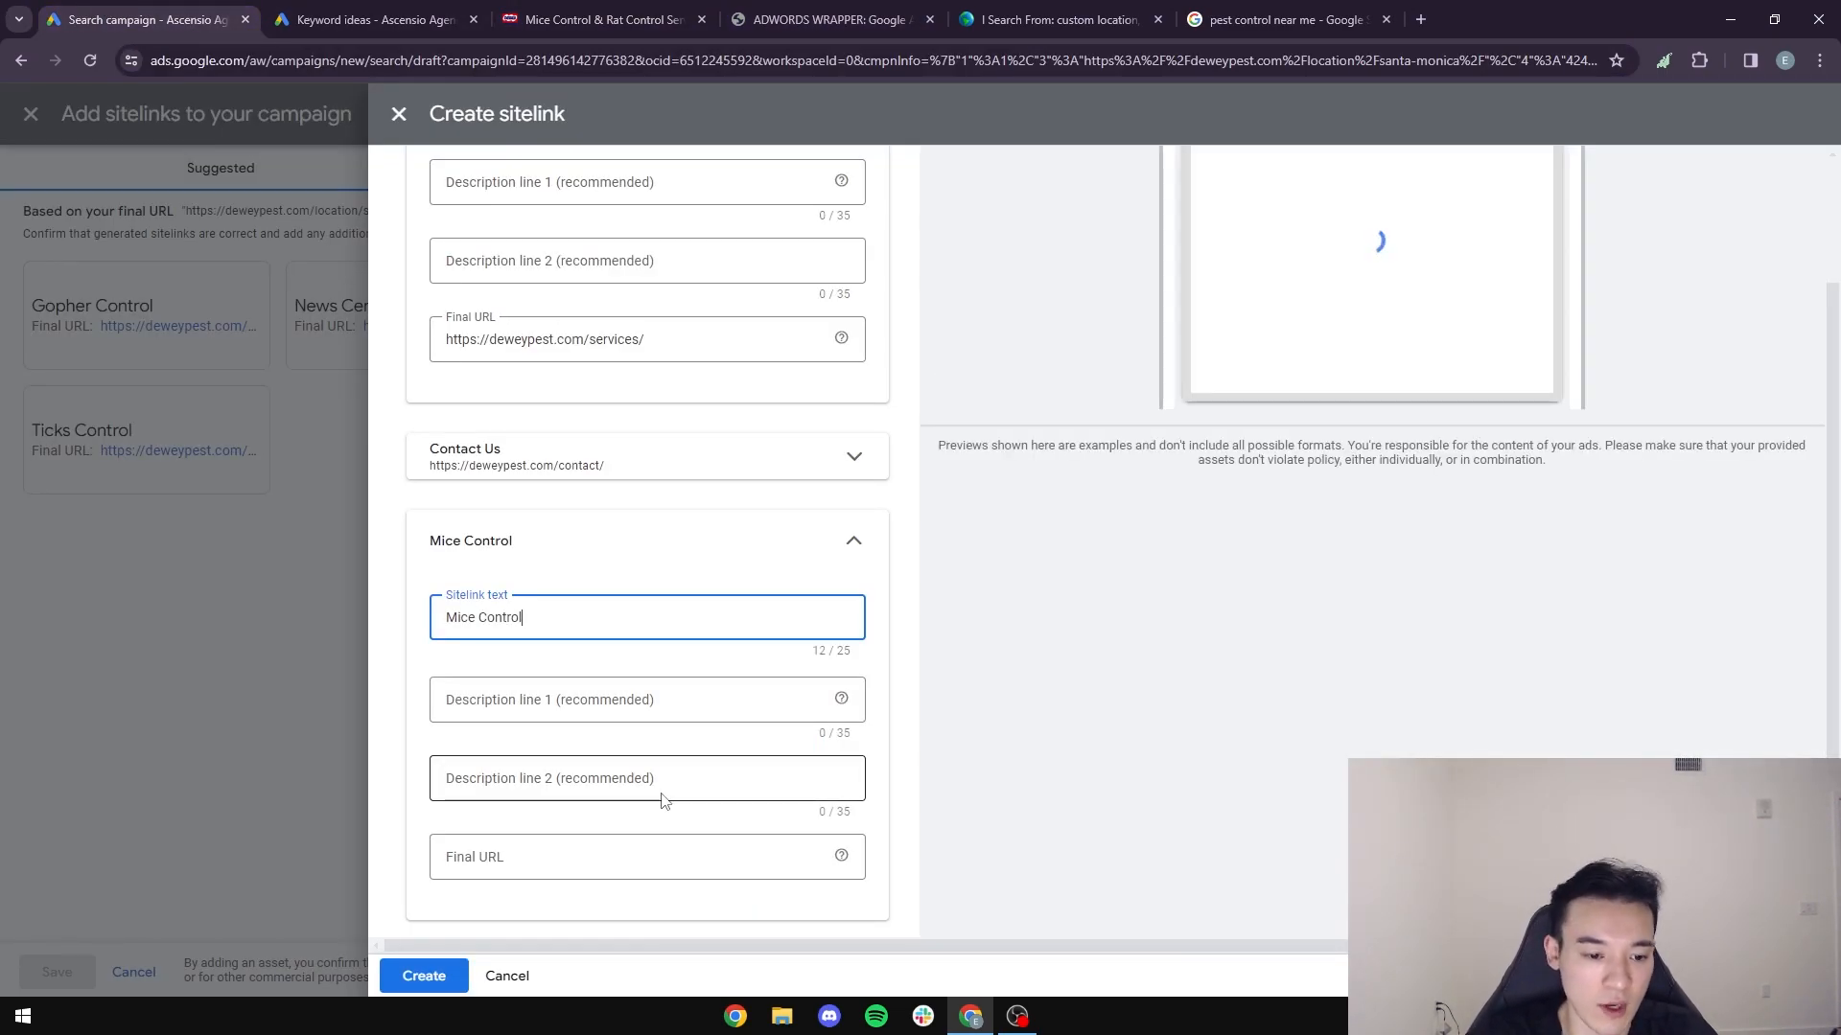
{"action": "left_click", "coordinate": [595, 861]}
{"action": "key", "text": "ctrl+v"}
{"action": "scroll", "coordinate": [853, 467], "scroll_direction": "down", "scroll_amount": 2}
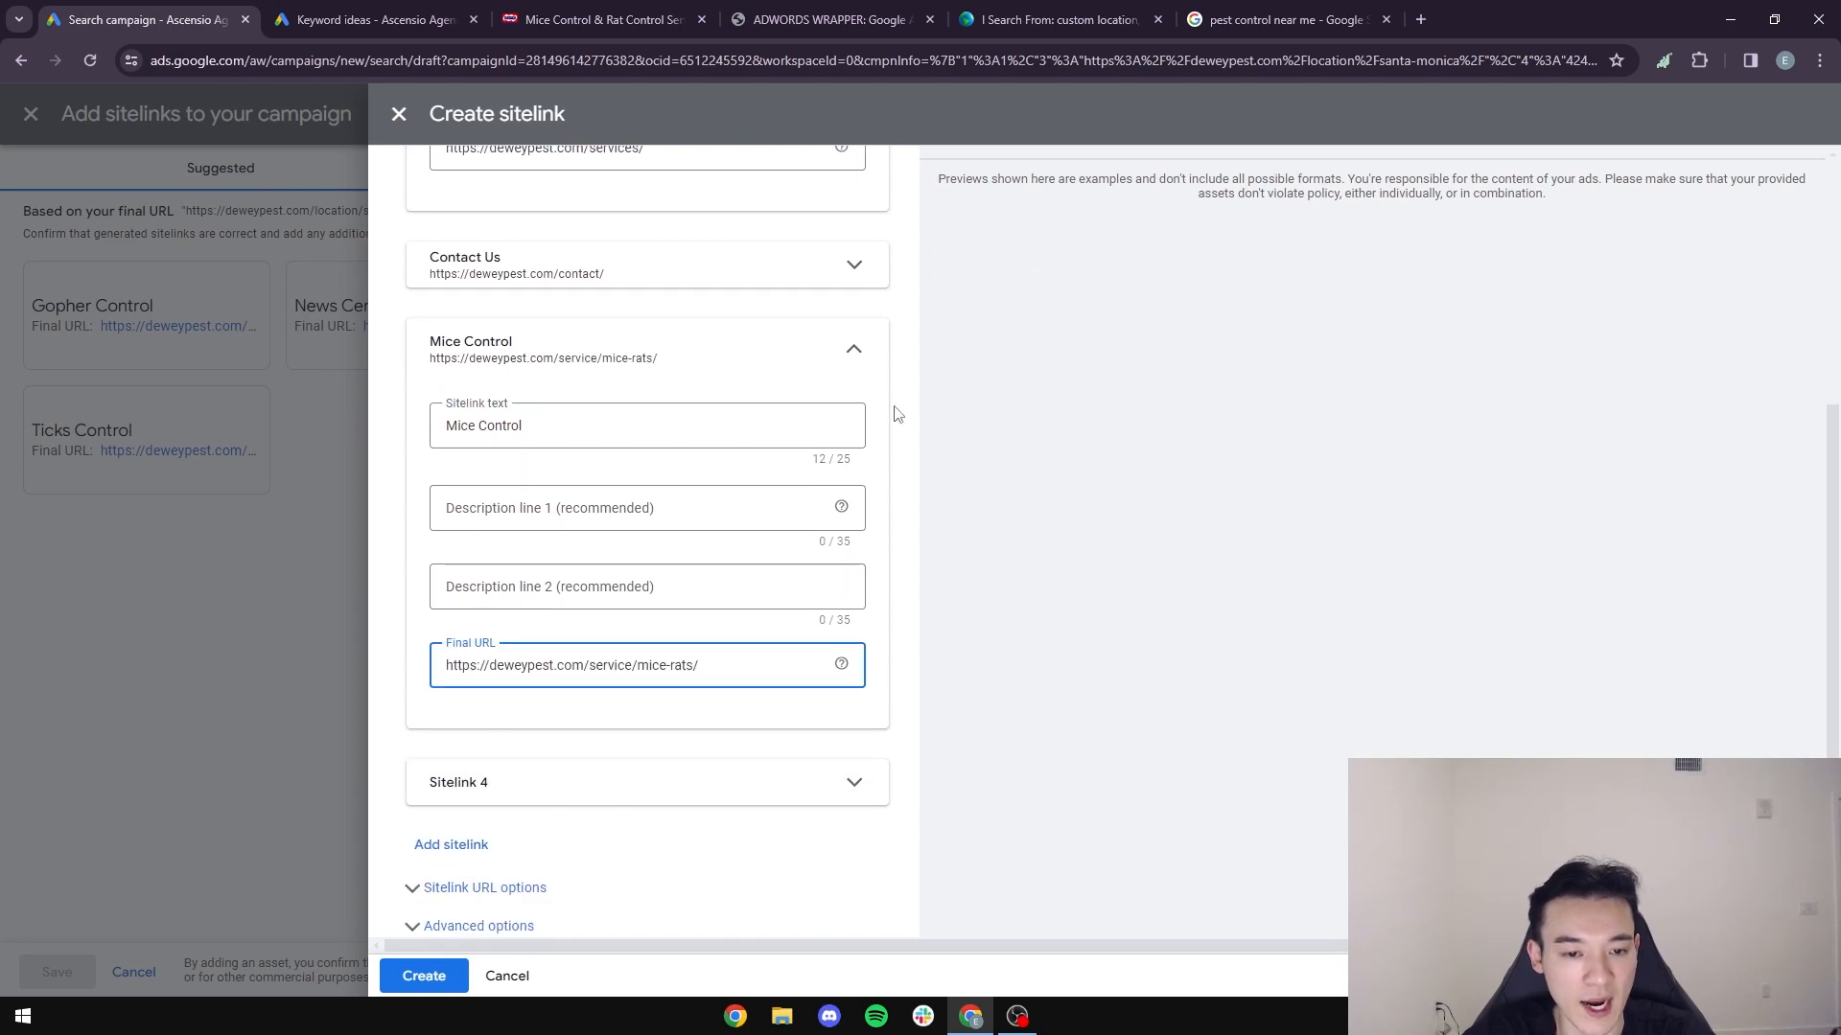
- Check Dewey's list of pest services for a fourth page and set the fourth sitelink's text to "Termite Control"
{"action": "left_click", "coordinate": [853, 349]}
{"action": "left_click", "coordinate": [854, 764]}
{"action": "left_click", "coordinate": [606, 836]}
{"action": "left_click", "coordinate": [599, 20]}
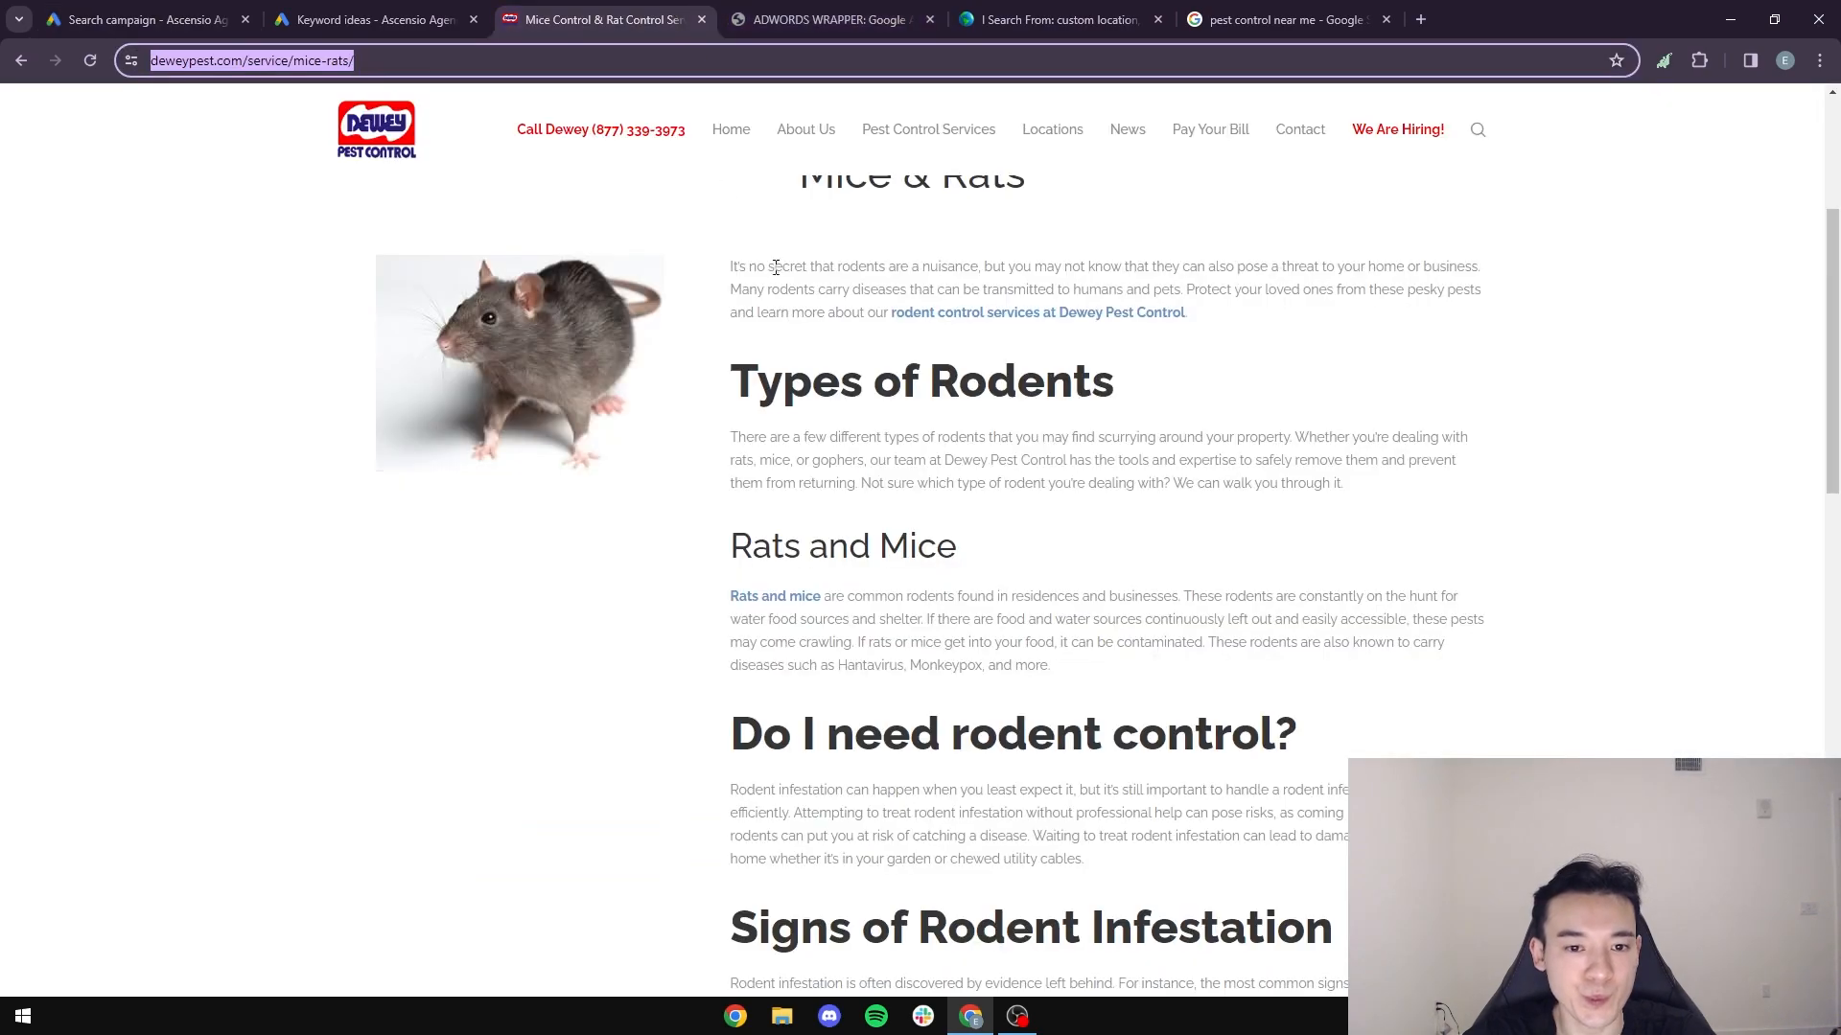
{"action": "scroll", "coordinate": [757, 257], "scroll_direction": "up", "scroll_amount": 4}
{"action": "mouse_move", "coordinate": [928, 130]}
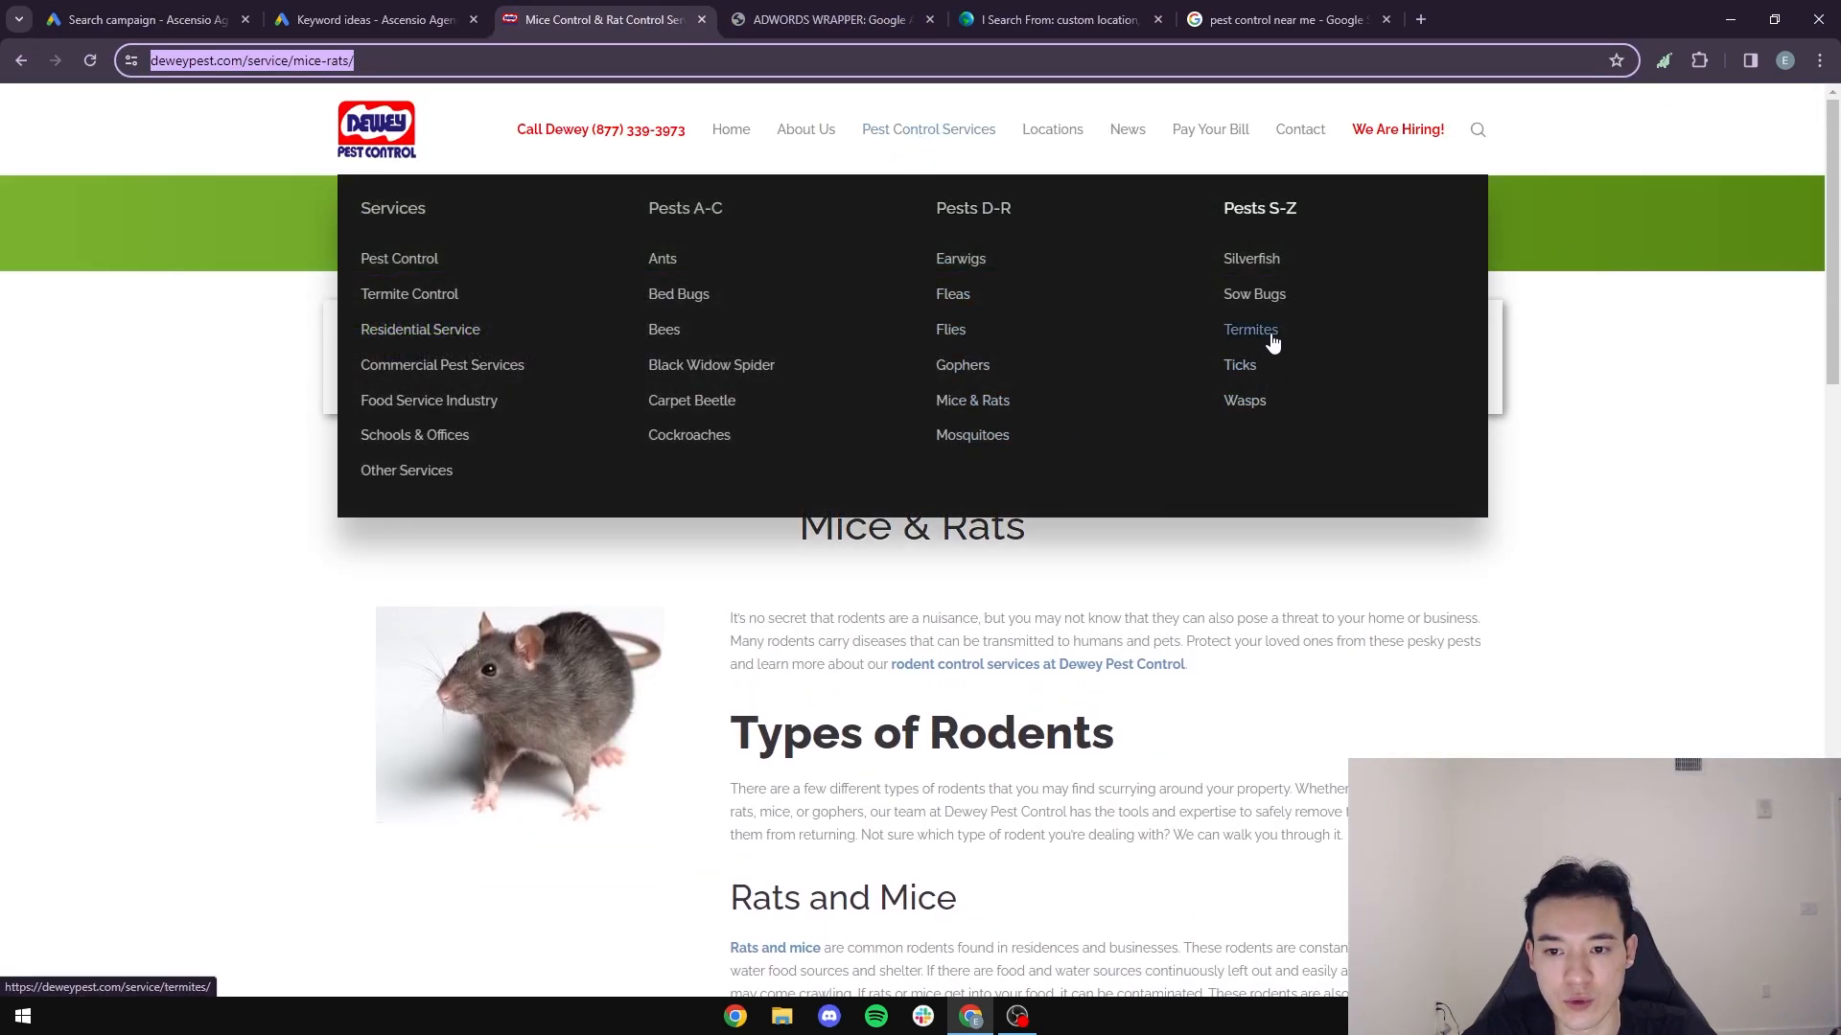
{"action": "left_click", "coordinate": [143, 19]}
{"action": "type", "text": "Termite Control"}
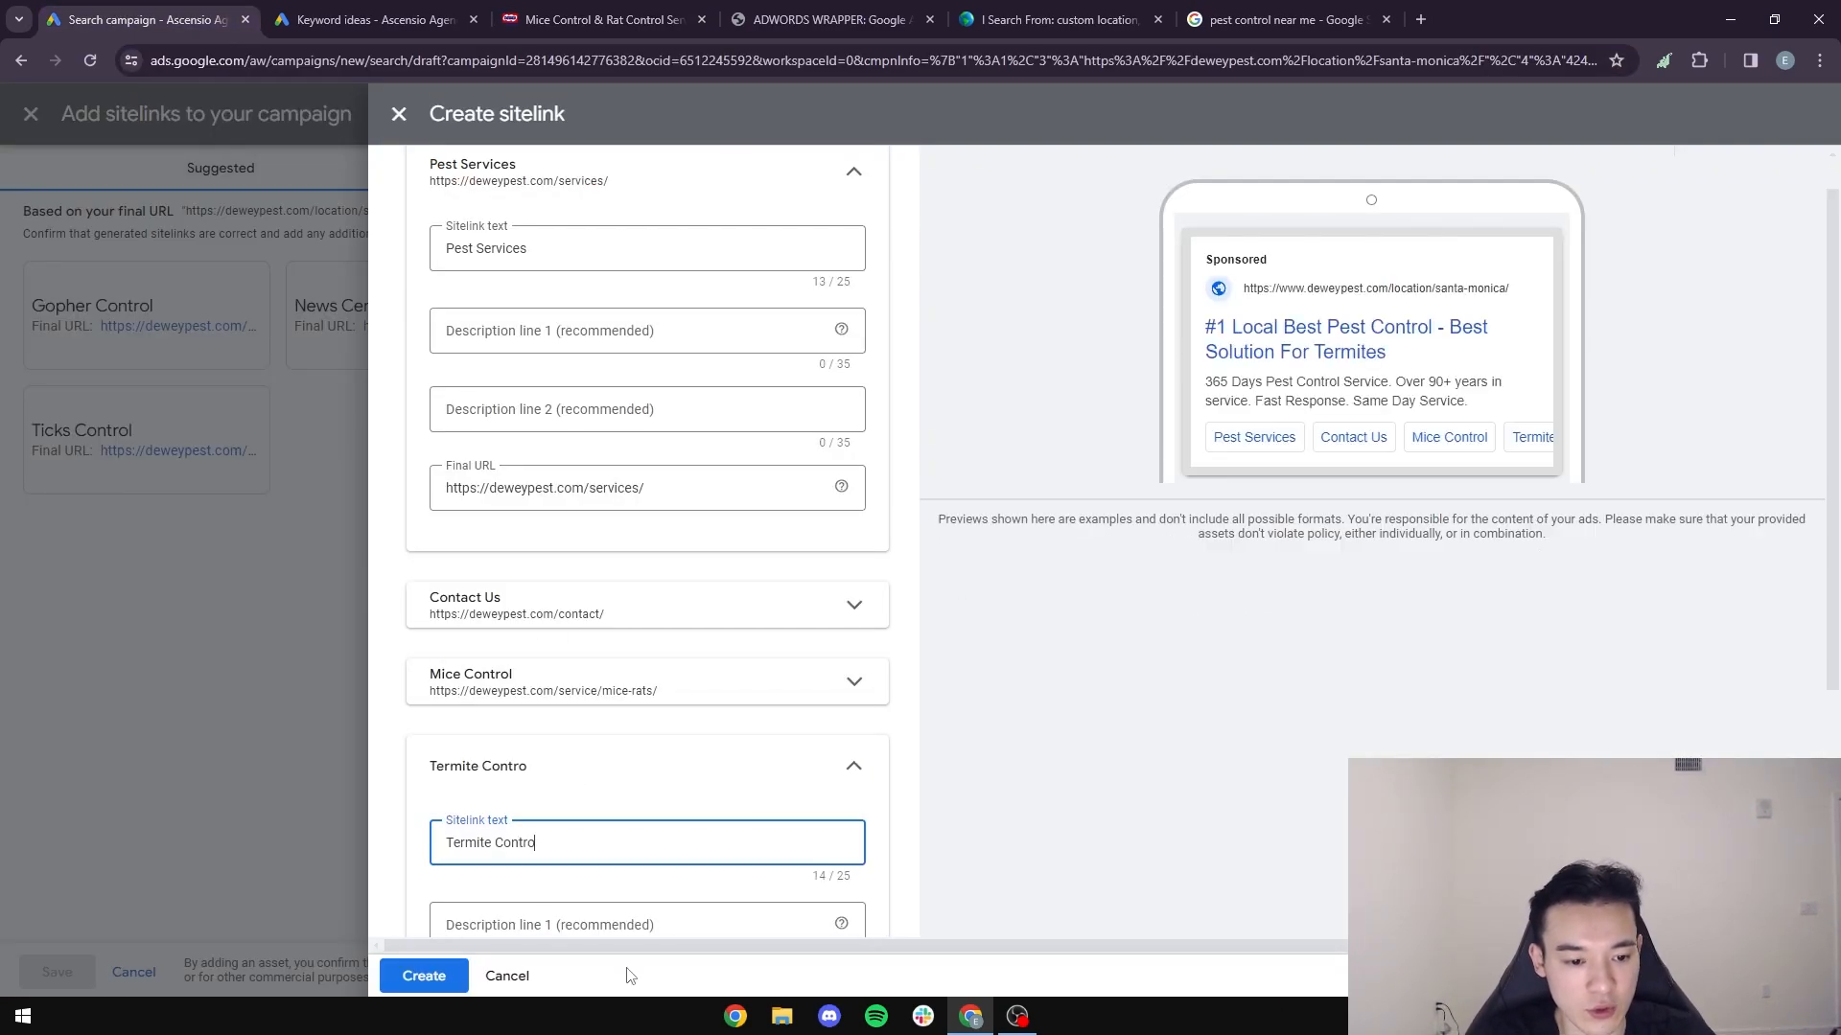
- Open the Termites service page on Dewey's website and copy its URL
{"action": "left_click", "coordinate": [630, 11]}
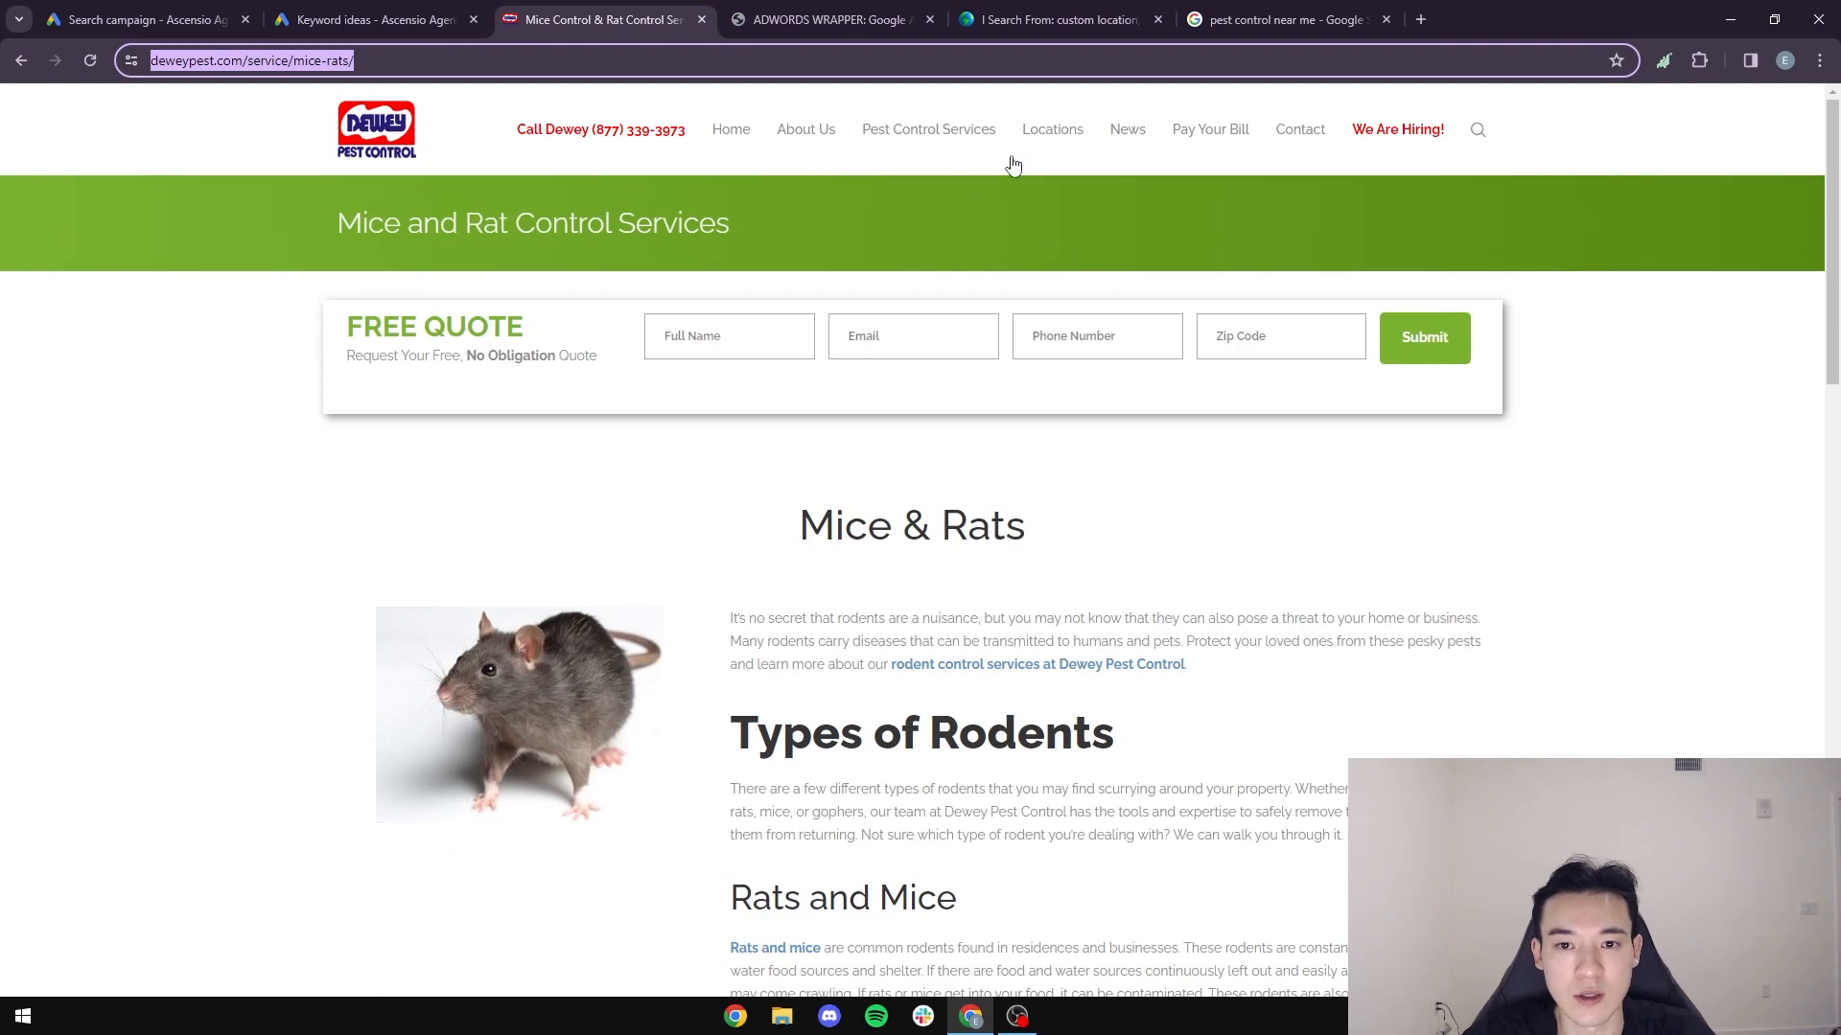
{"action": "mouse_move", "coordinate": [978, 132]}
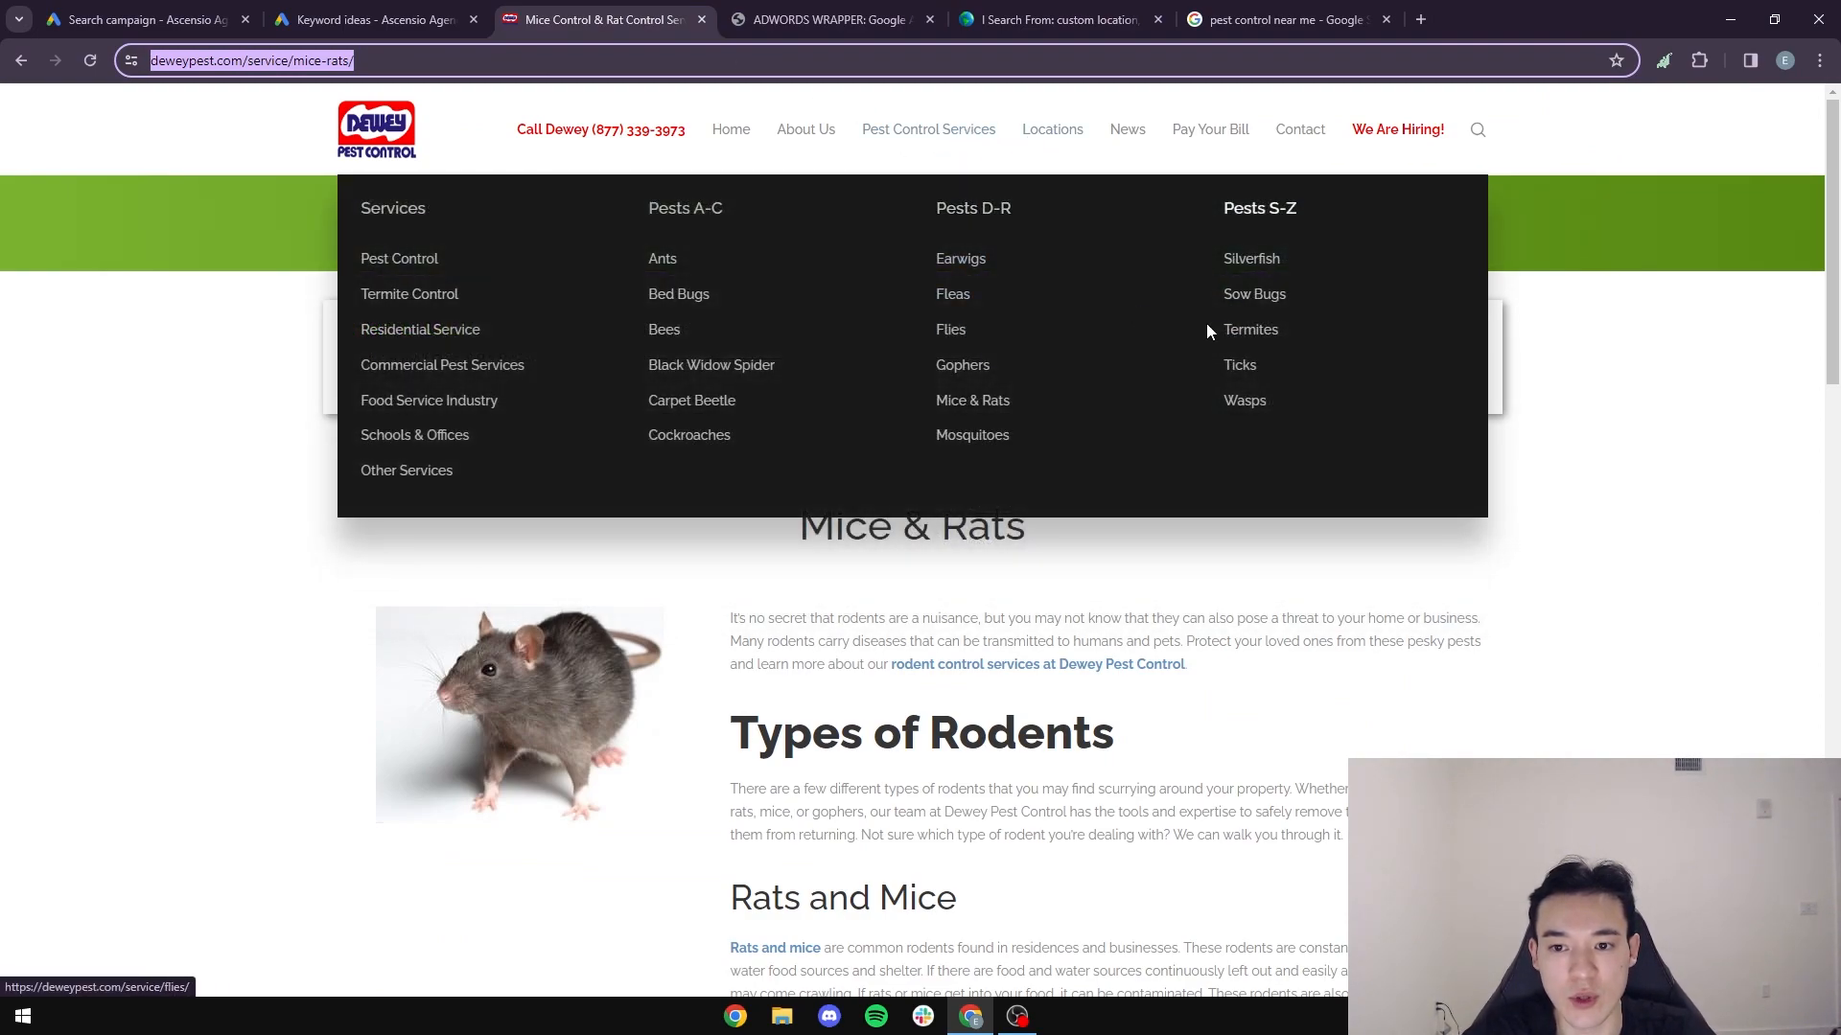
{"action": "left_click", "coordinate": [1252, 338]}
{"action": "left_click", "coordinate": [391, 56]}
{"action": "key", "text": "ctrl+c"}
{"action": "left_click", "coordinate": [173, 17]}
{"action": "scroll", "coordinate": [473, 340], "scroll_direction": "down", "scroll_amount": 3}
{"action": "left_click", "coordinate": [534, 795]}
{"action": "key", "text": "ctrl+v"}
{"action": "scroll", "coordinate": [572, 873], "scroll_direction": "down", "scroll_amount": 1}
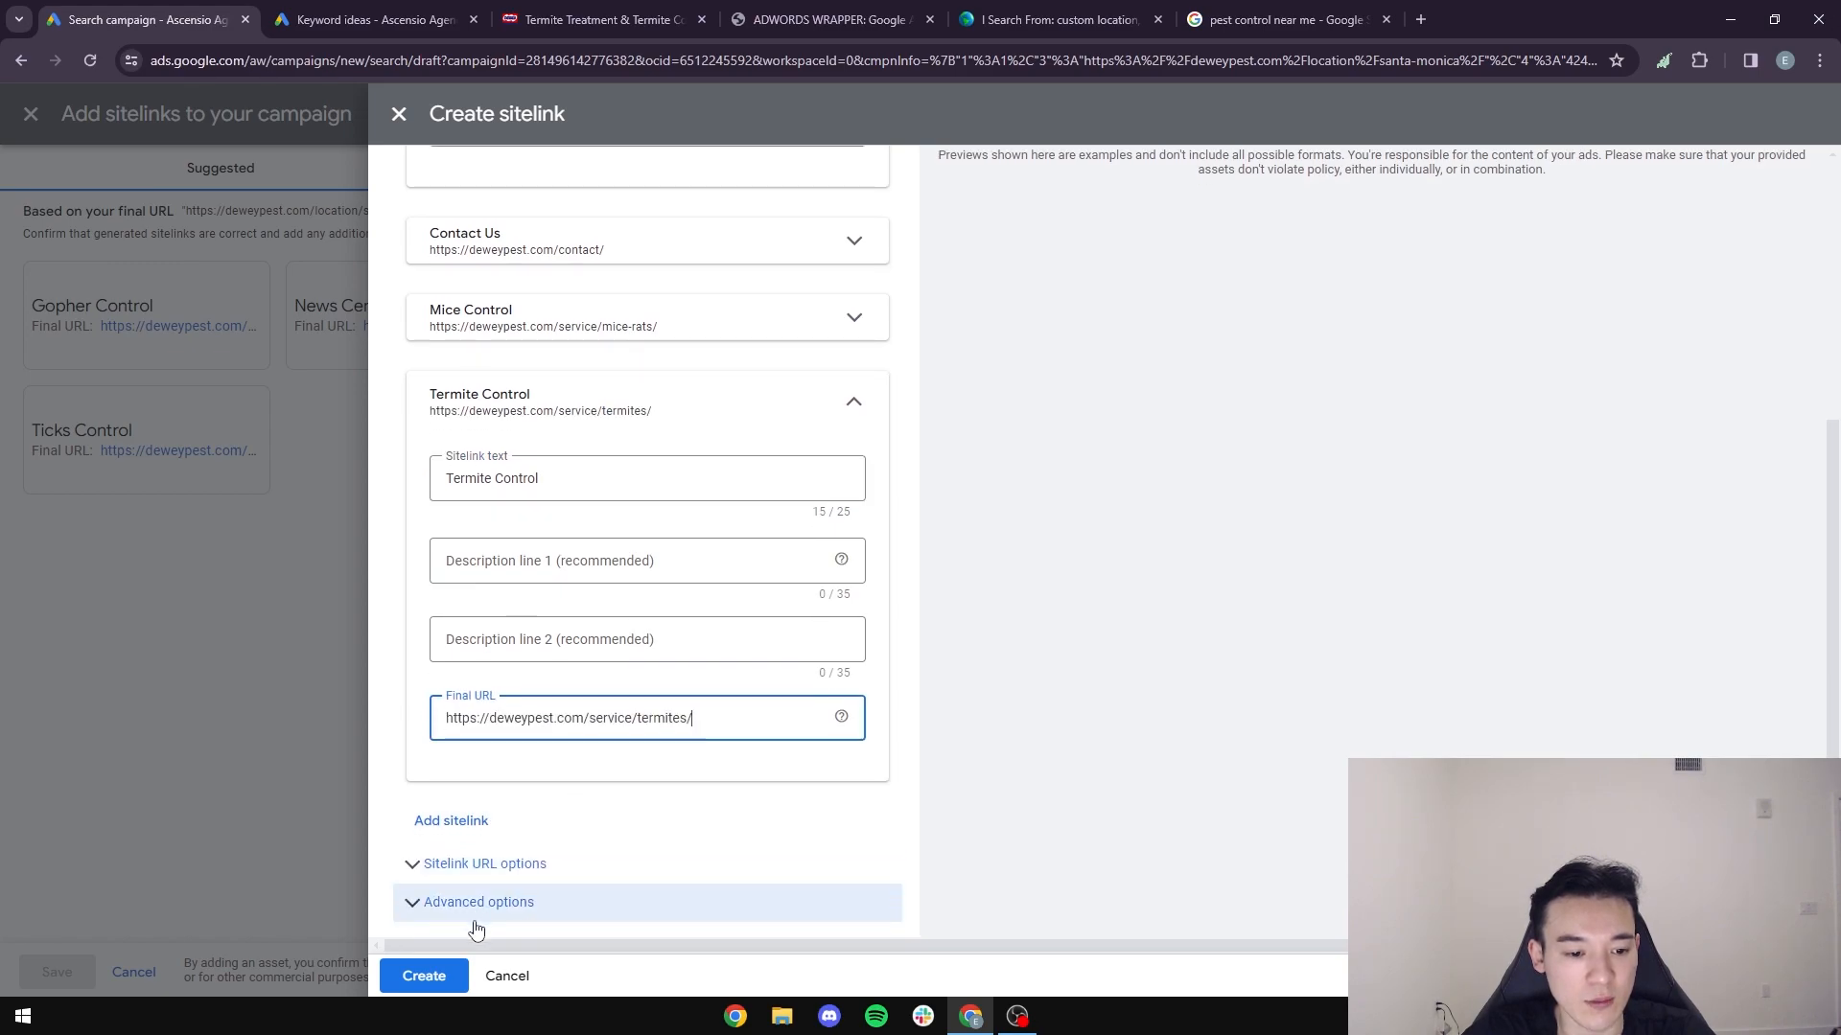
{"action": "left_click", "coordinate": [856, 389]}
{"action": "left_click", "coordinate": [856, 241]}
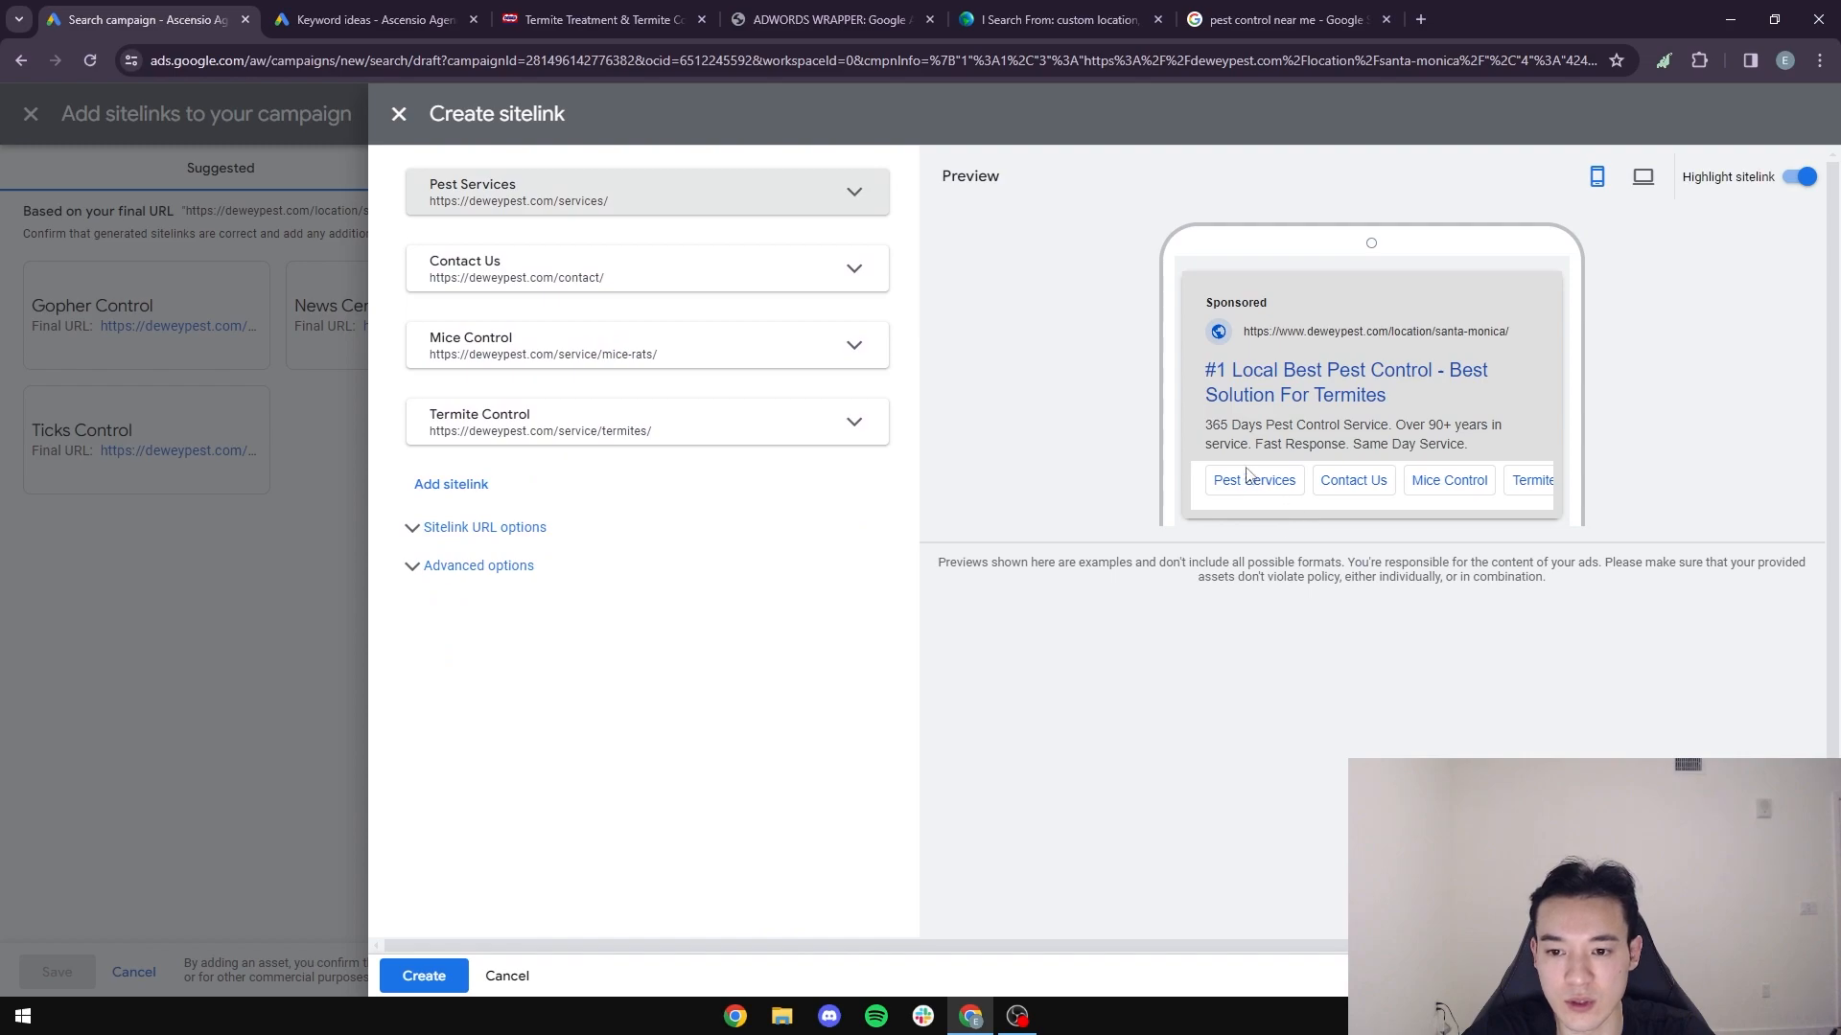
- Expand the Contact Us sitelink to review its text and final URL, then leave the sitelink form
{"action": "left_click_drag", "start_coordinate": [565, 278], "coordinate": [862, 344]}
{"action": "left_click", "coordinate": [833, 285]}
{"action": "left_click", "coordinate": [555, 357]}
{"action": "scroll", "coordinate": [633, 680], "scroll_direction": "down", "scroll_amount": 1}
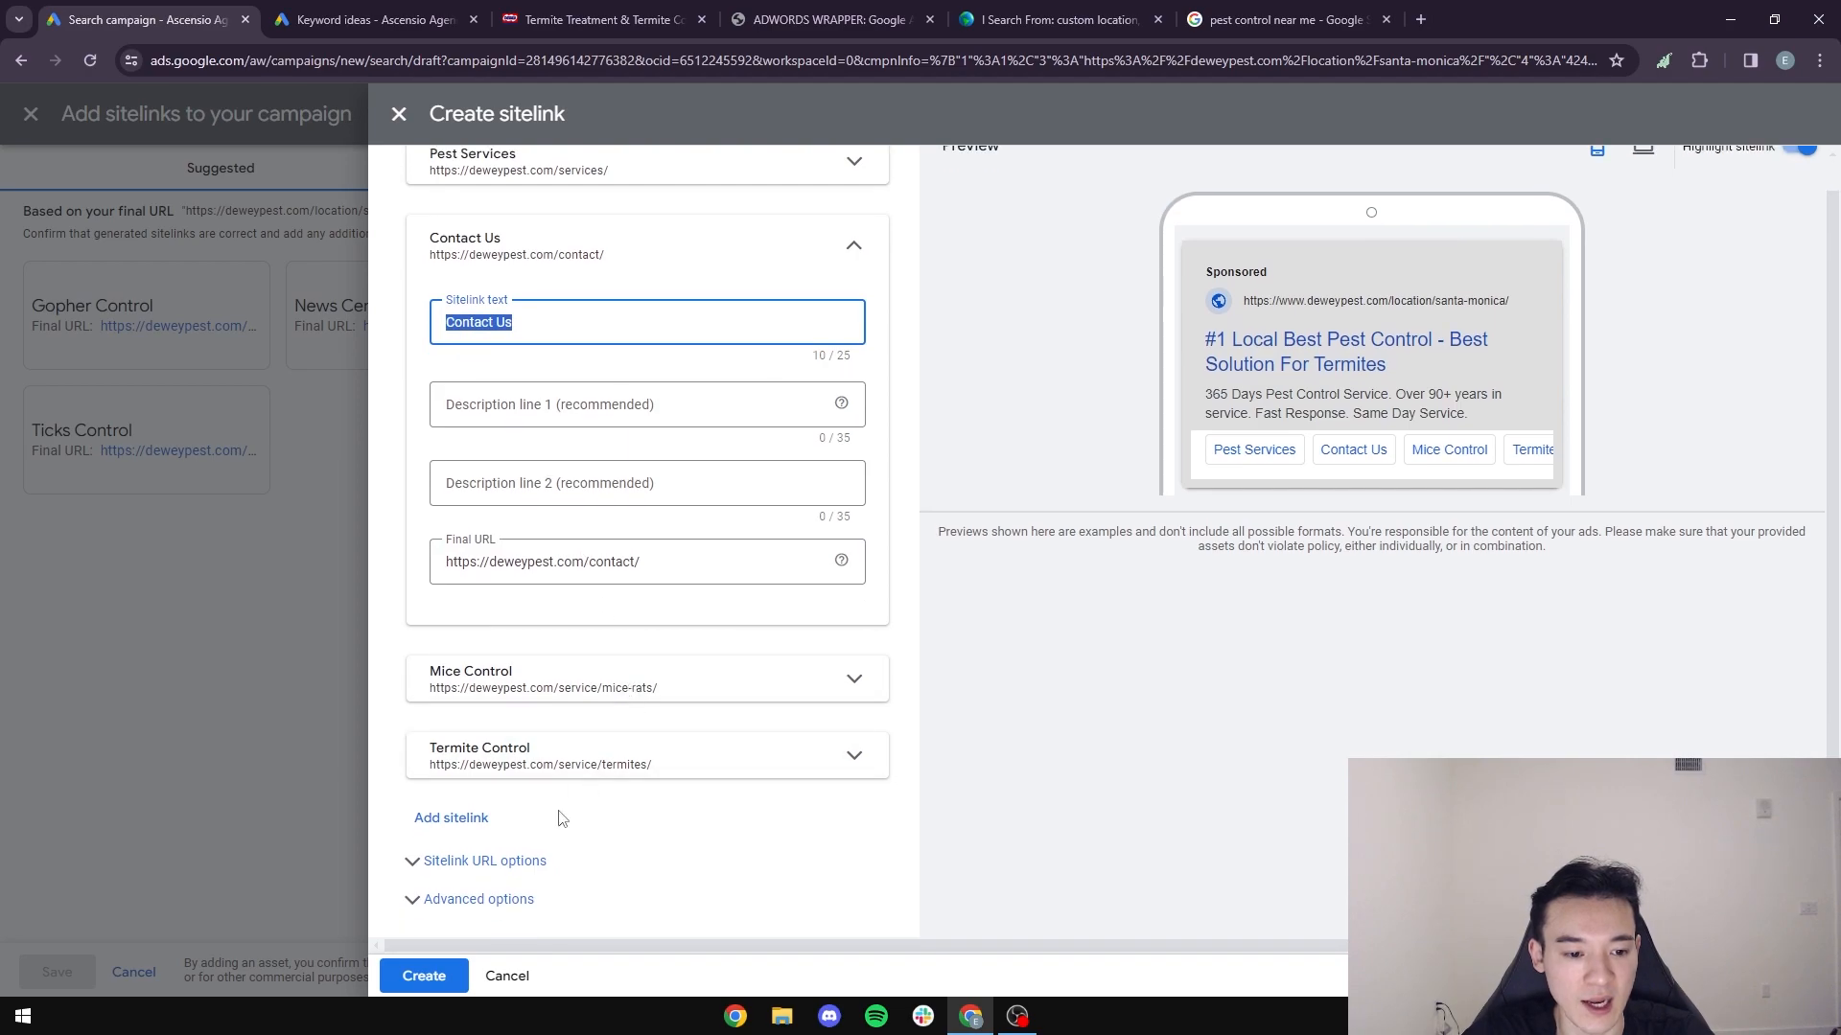
{"action": "left_click", "coordinate": [736, 762]}
{"action": "left_click", "coordinate": [319, 842]}
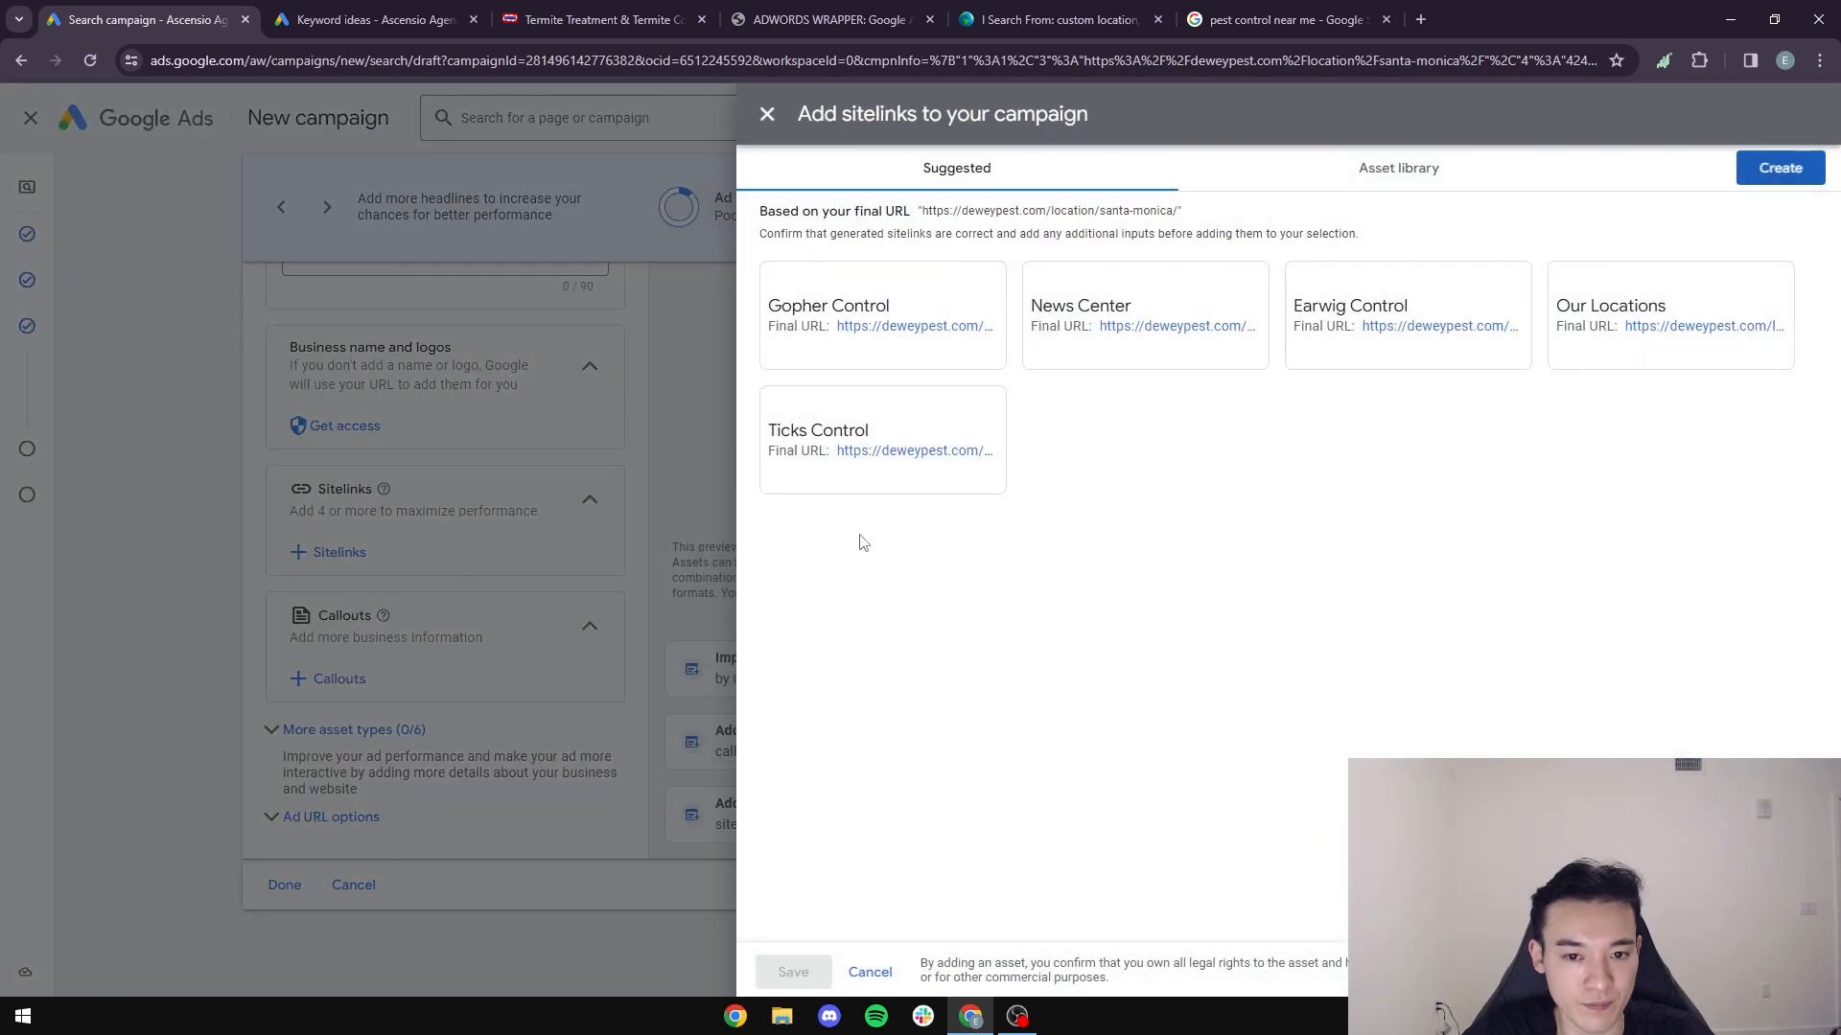
{"action": "left_click", "coordinate": [1779, 169]}
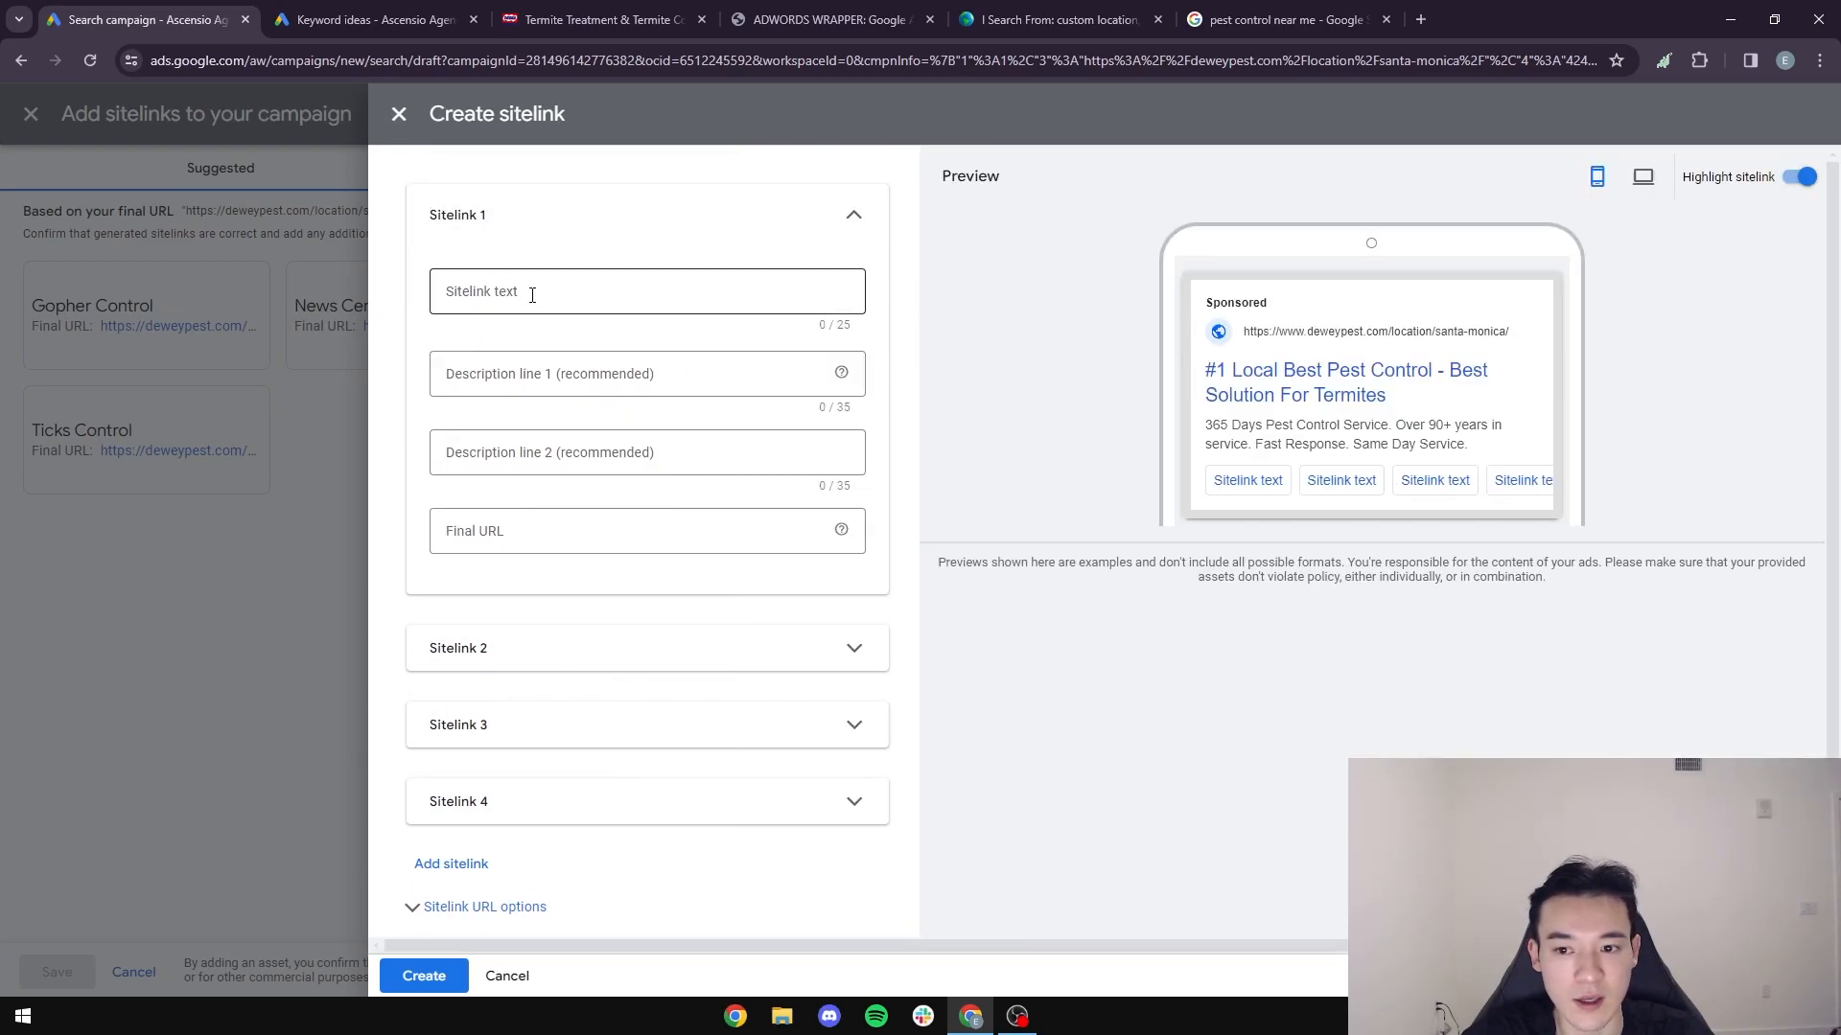
{"action": "scroll", "coordinate": [553, 855], "scroll_direction": "down", "scroll_amount": 1}
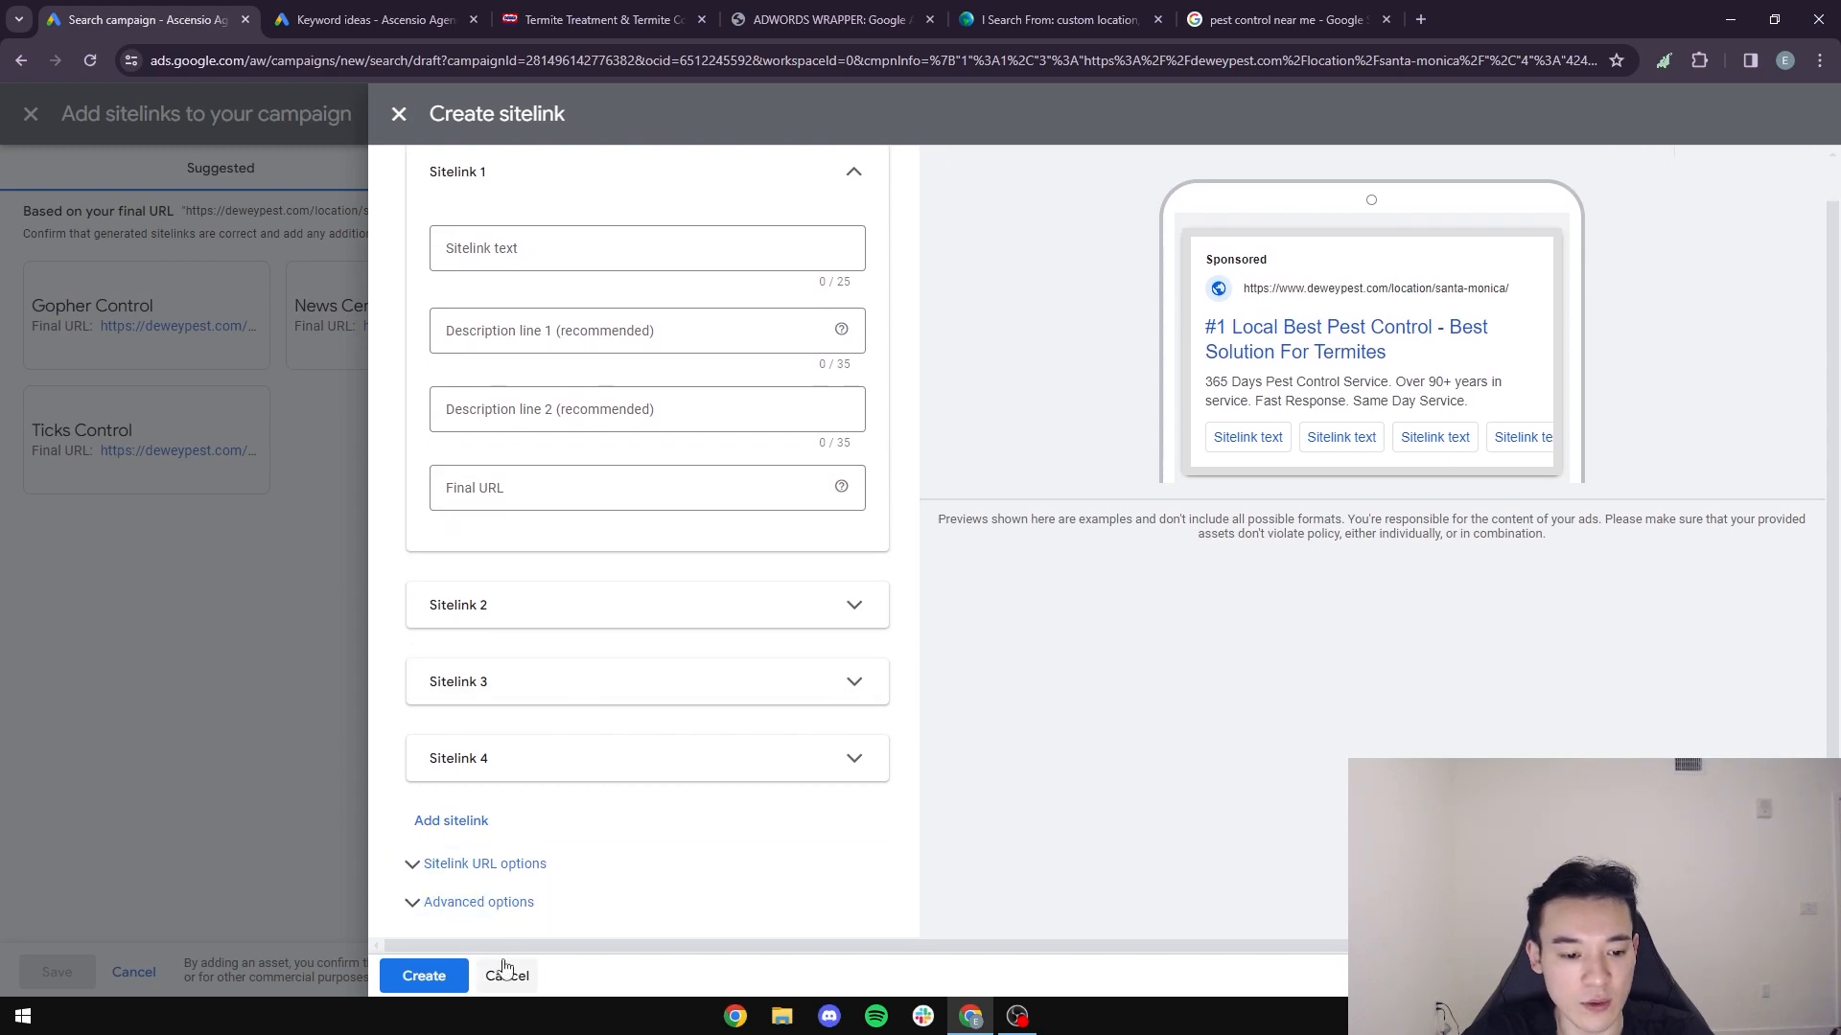
{"action": "left_click", "coordinate": [421, 974]}
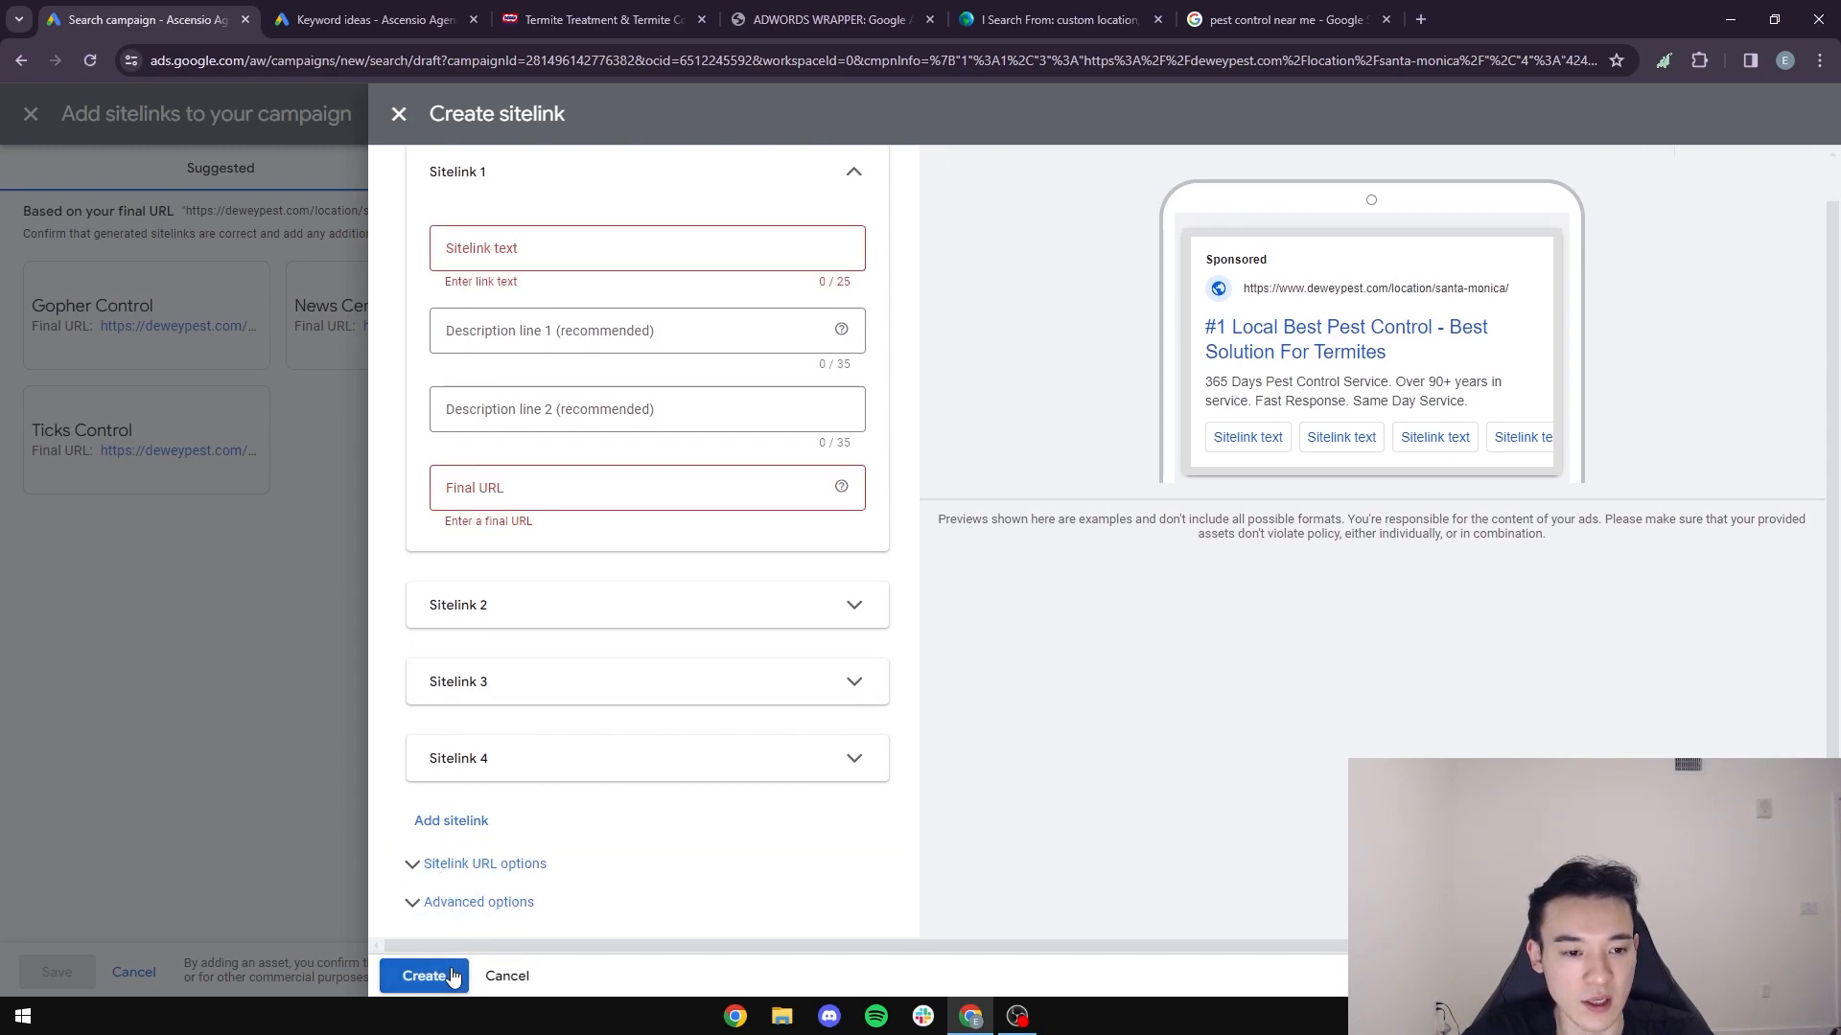
{"action": "left_click", "coordinate": [393, 113]}
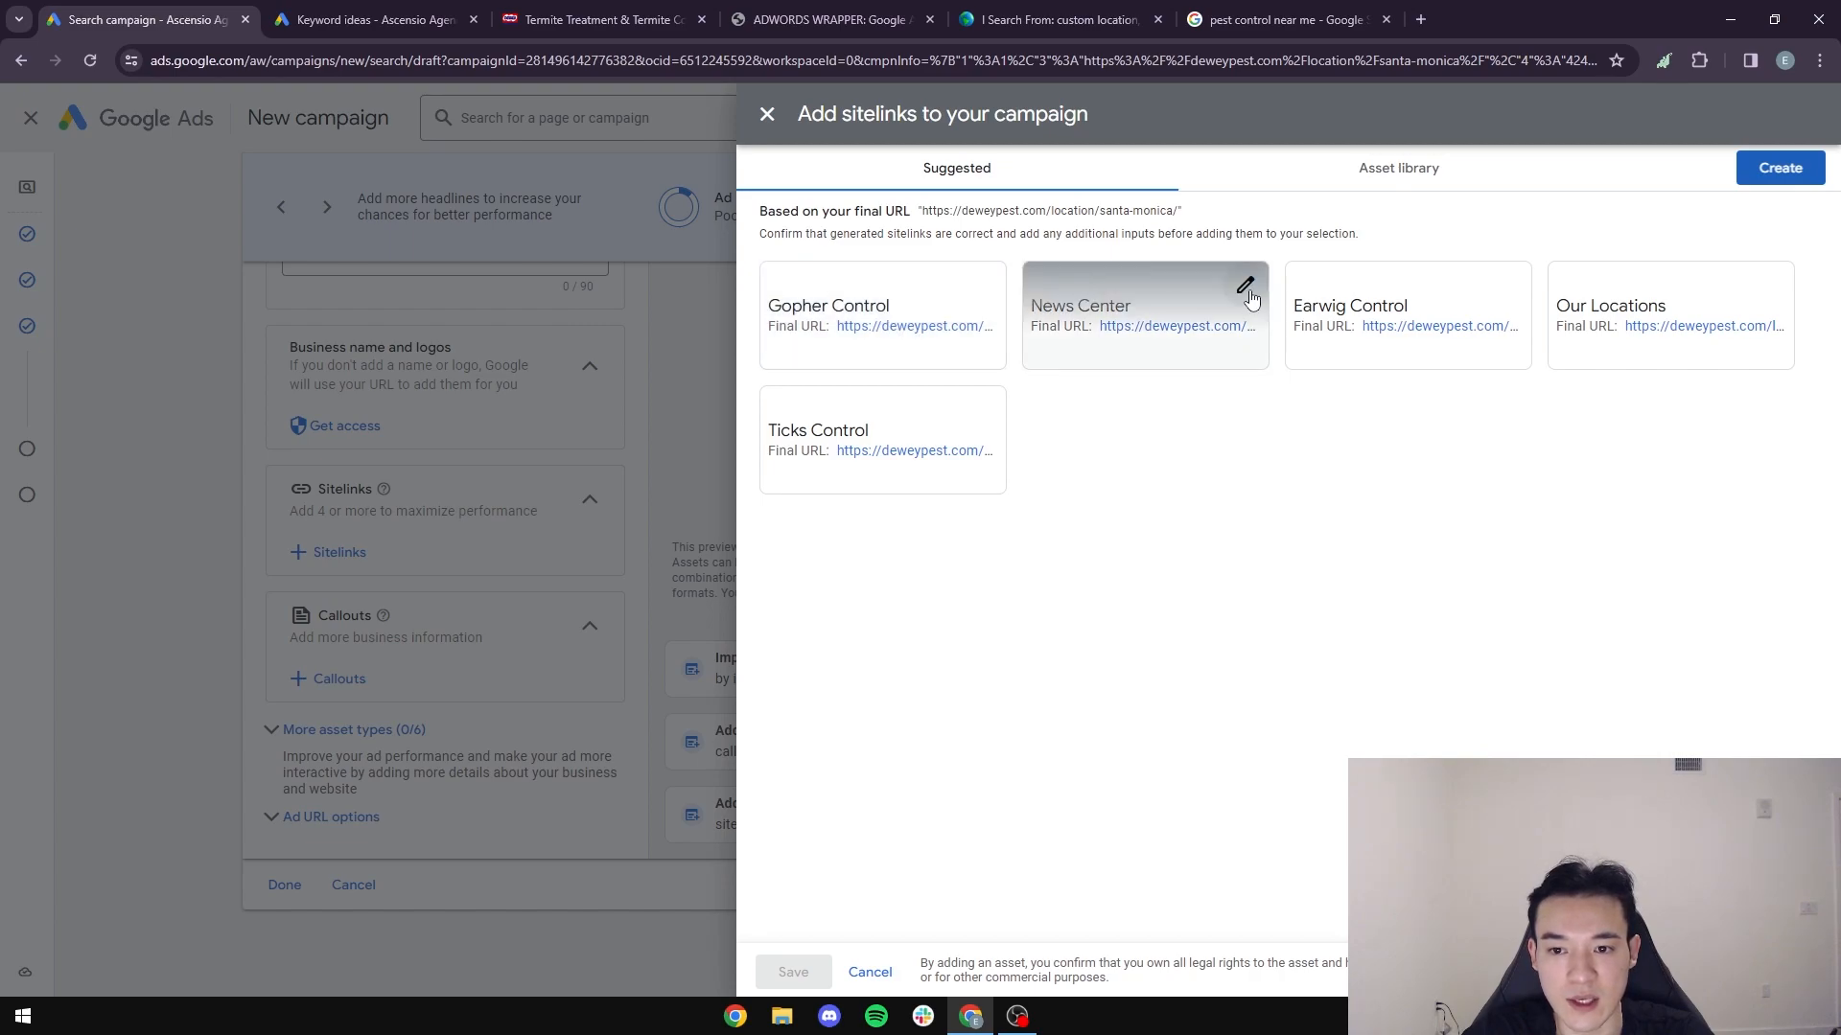
- Add the suggested sitelinks Gopher Control, News Center and Earwig Control to the campaign and save them
{"action": "left_click", "coordinate": [929, 359]}
{"action": "left_click", "coordinate": [425, 975]}
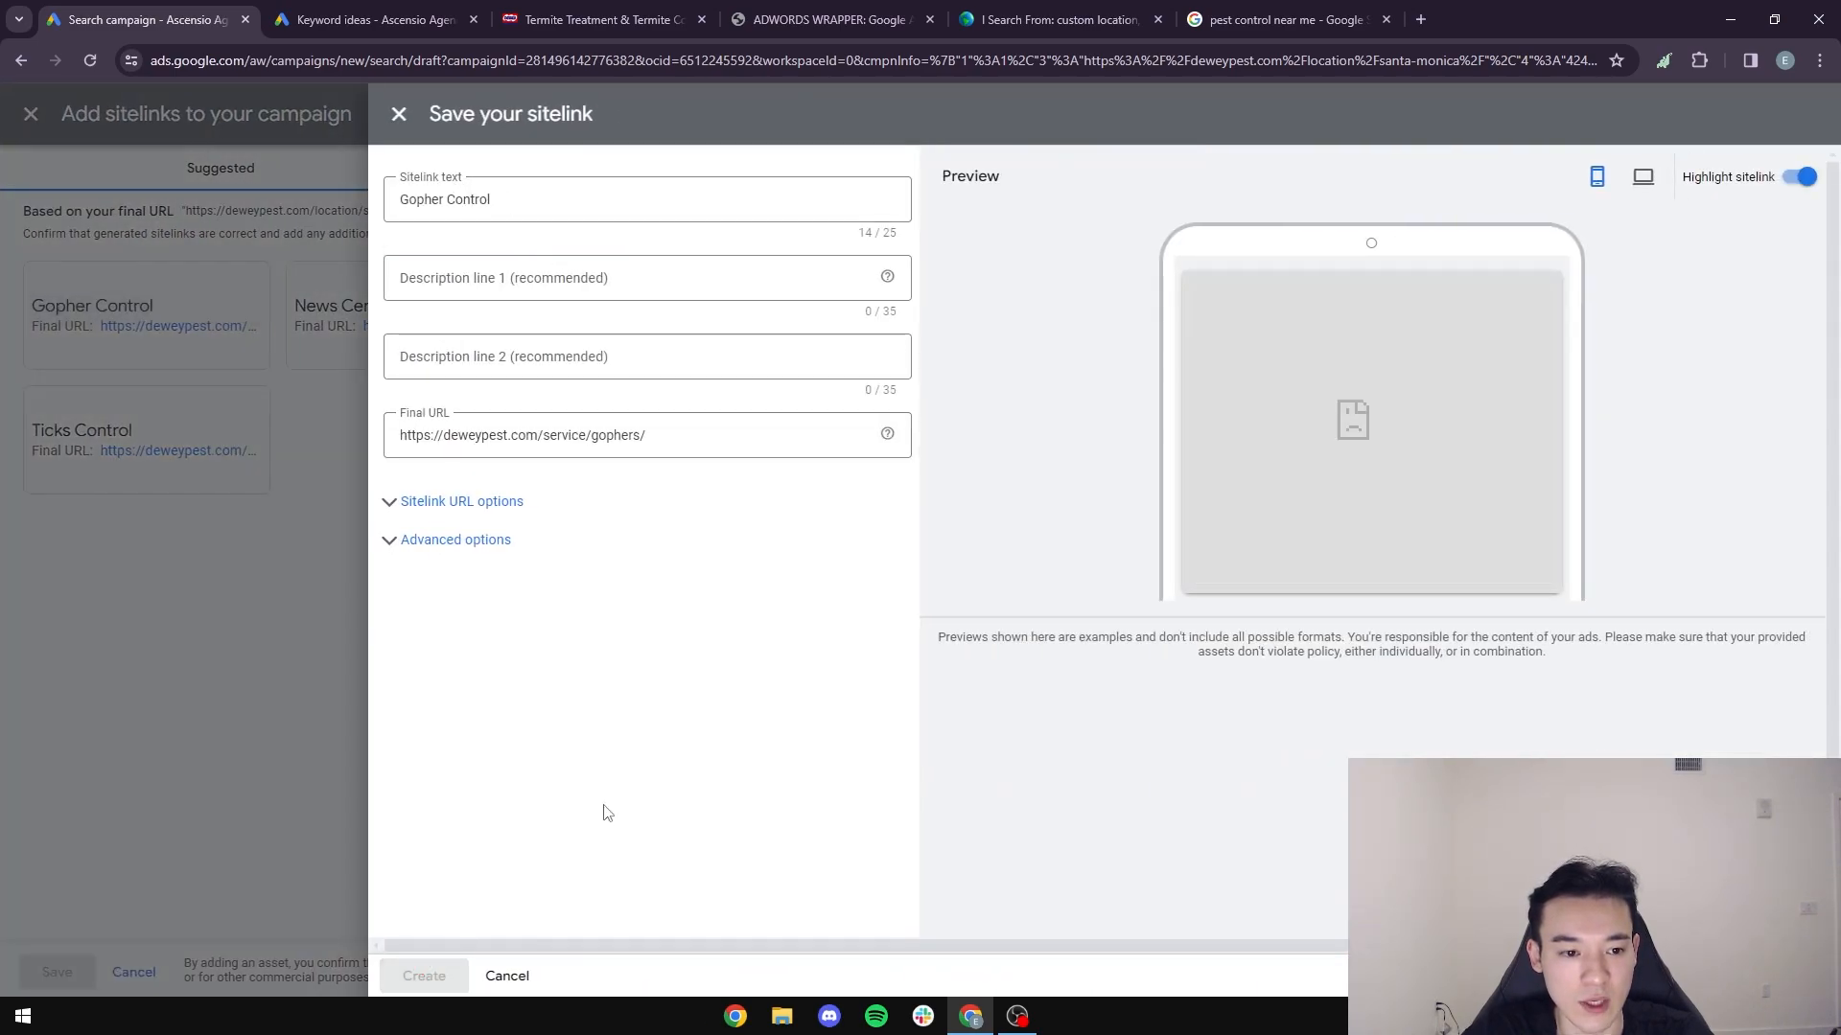
{"action": "left_click", "coordinate": [1149, 331]}
{"action": "left_click", "coordinate": [417, 970]}
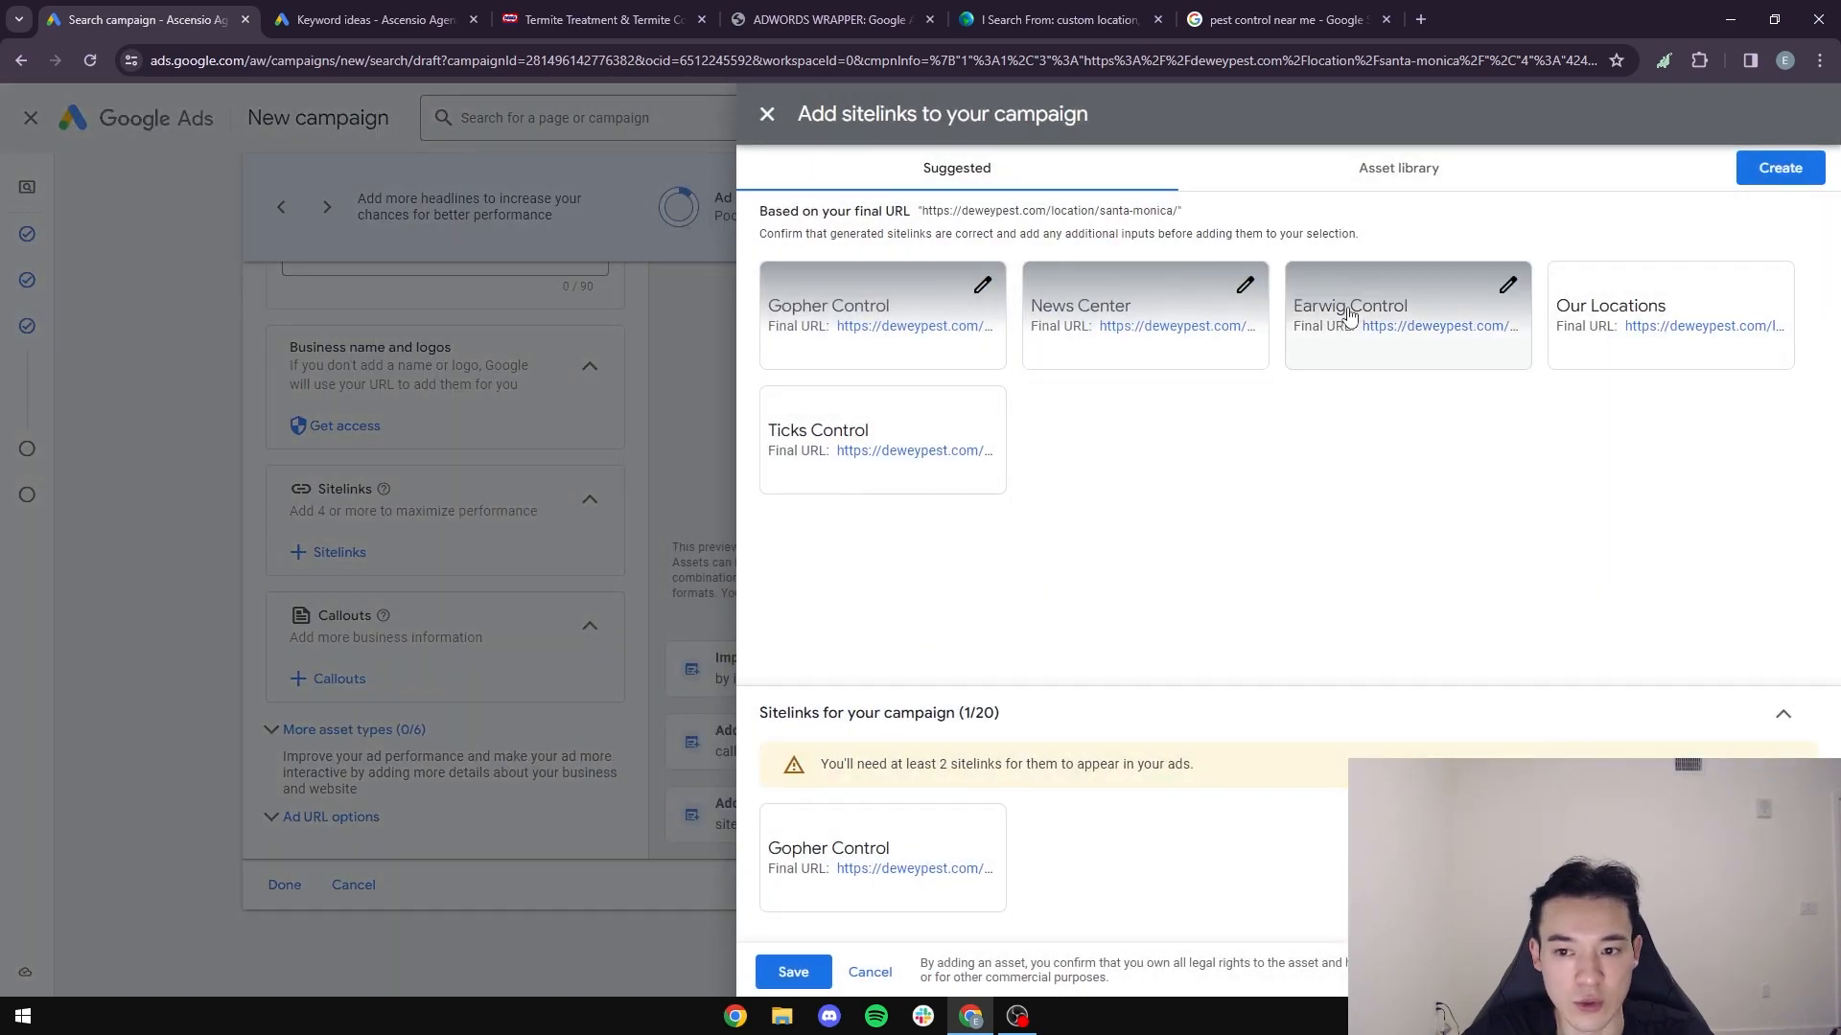
{"action": "left_click", "coordinate": [1349, 314]}
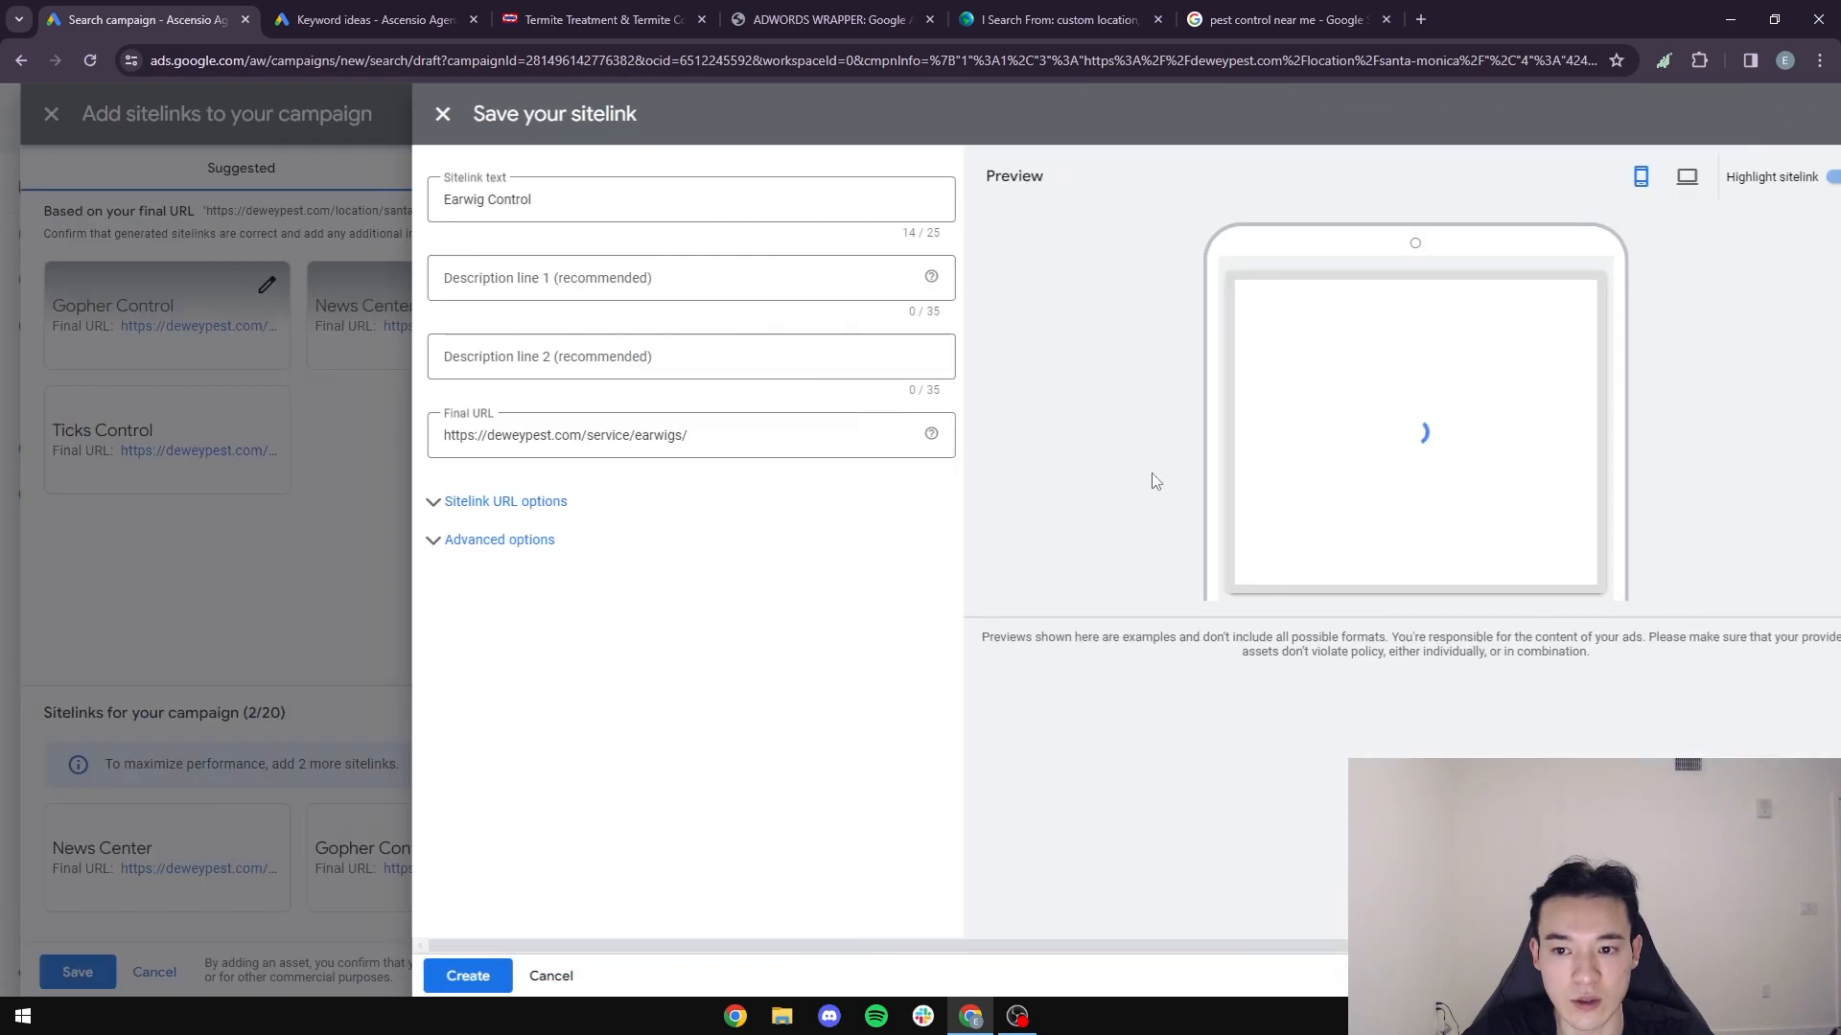
{"action": "left_click", "coordinate": [421, 972]}
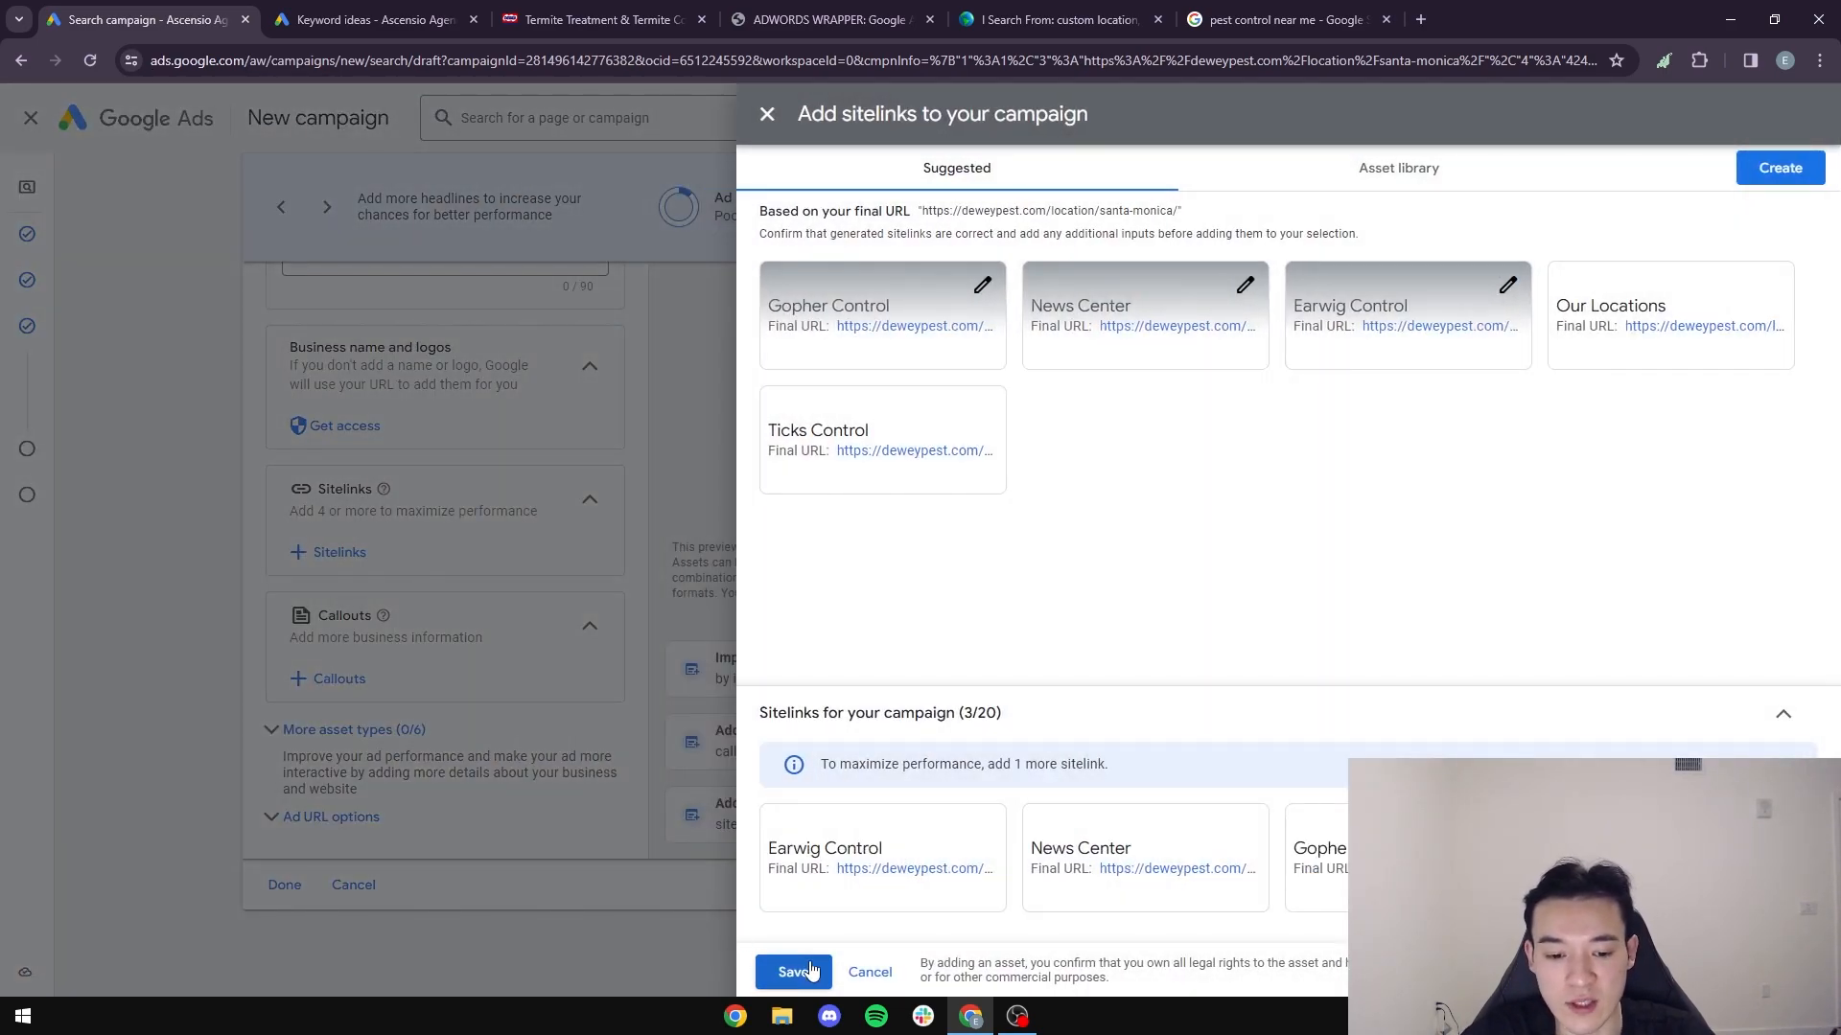
{"action": "left_click", "coordinate": [793, 971]}
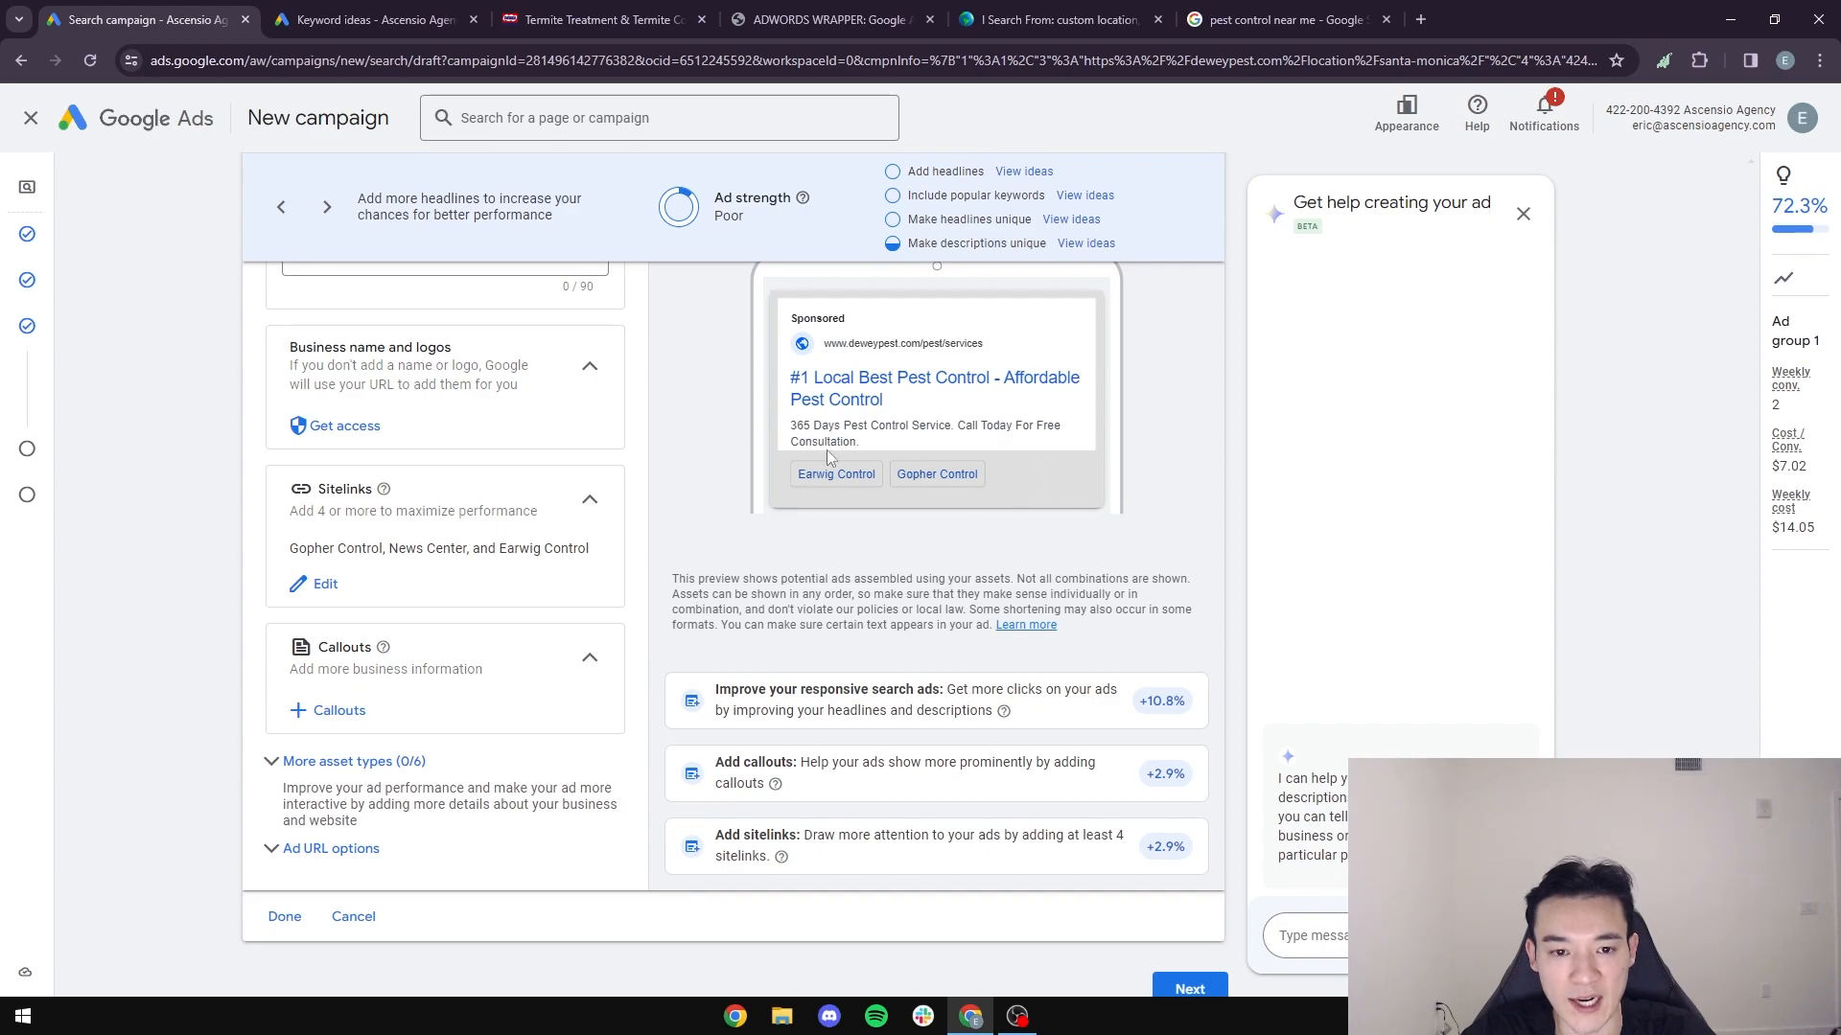
- Open the campaign-level callouts for the ad
{"action": "scroll", "coordinate": [915, 491], "scroll_direction": "down", "scroll_amount": 1}
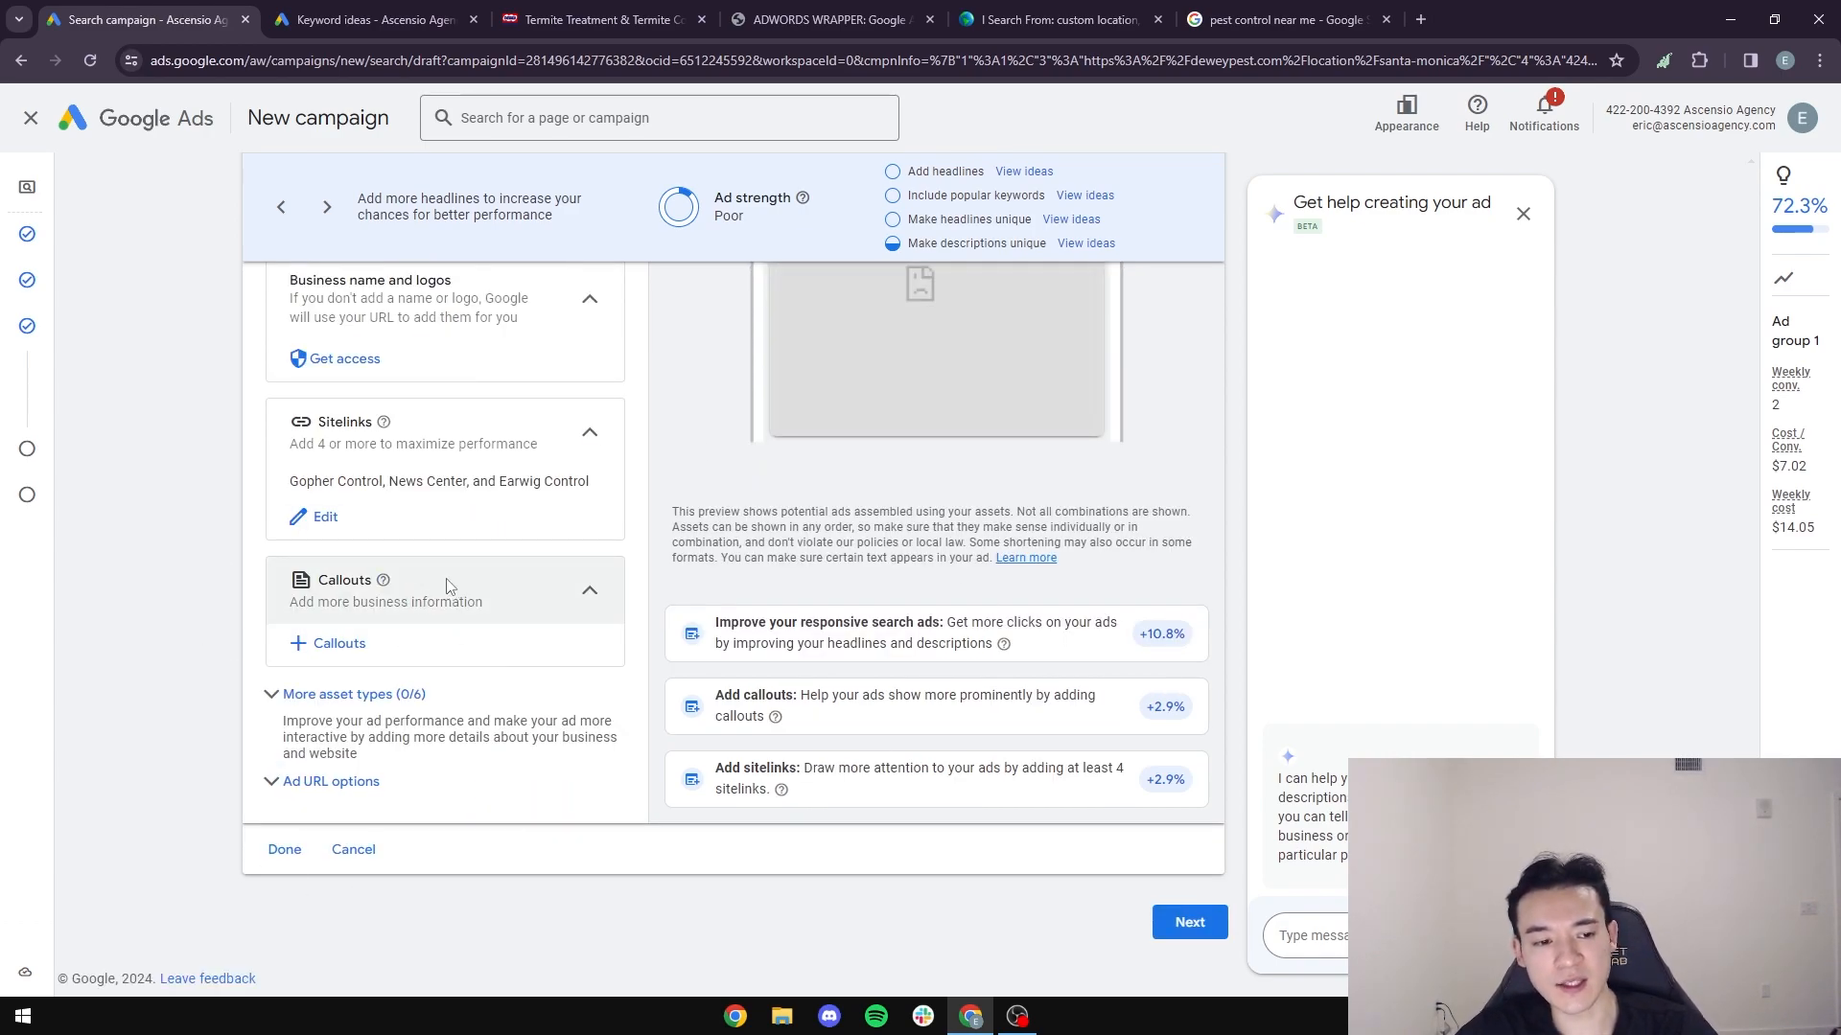
{"action": "scroll", "coordinate": [481, 604], "scroll_direction": "up", "scroll_amount": 1}
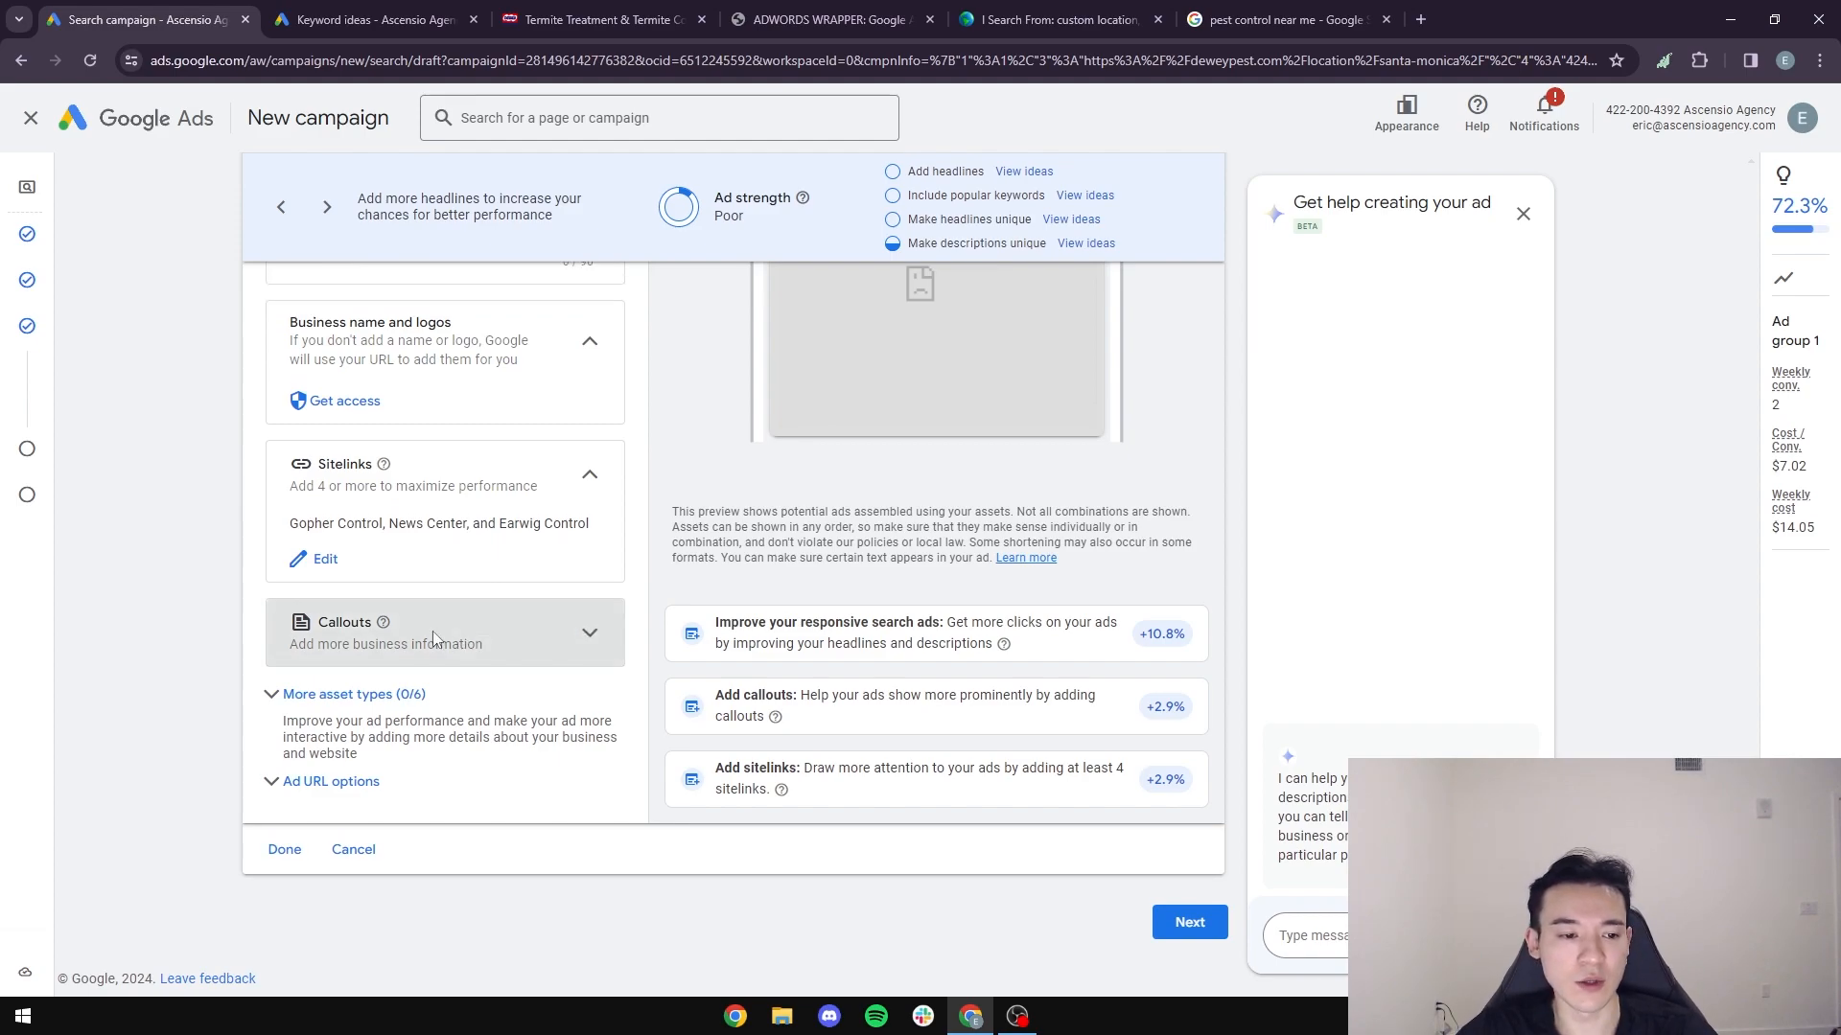
{"action": "left_click", "coordinate": [341, 707]}
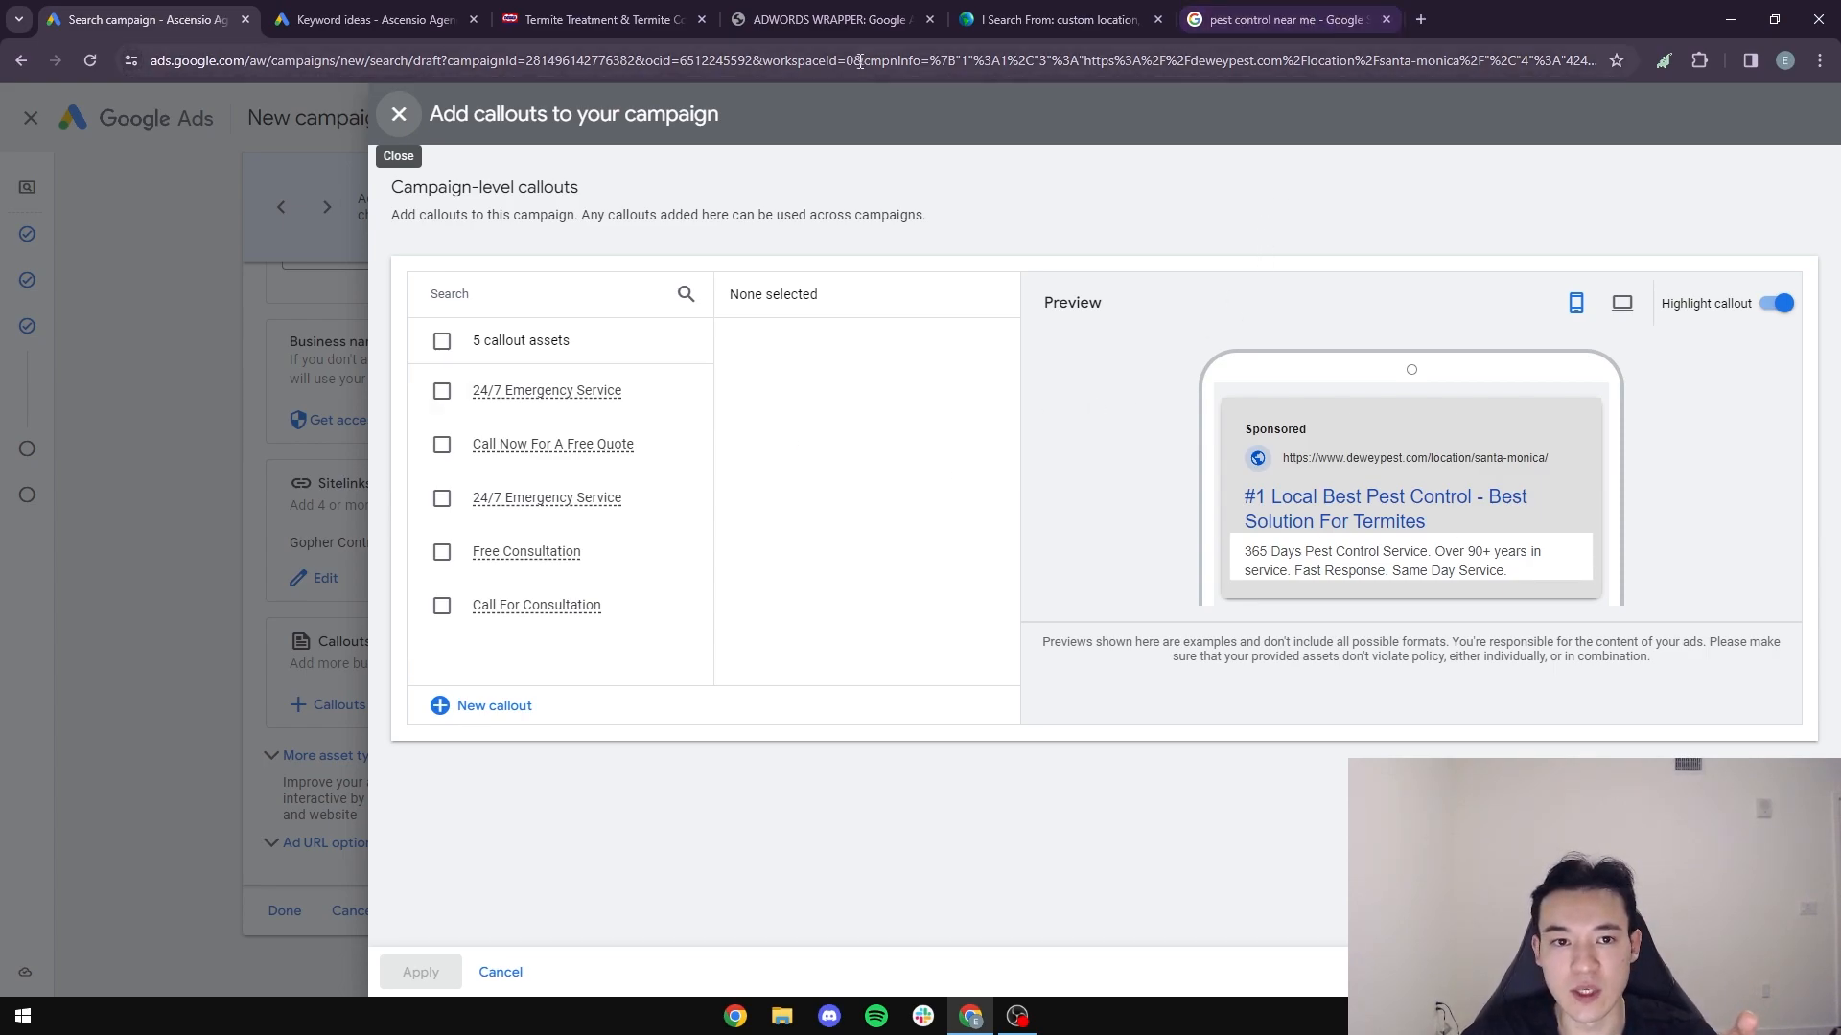
- Look through the Termites page on Dewey's website for callout ideas, then return to the campaign's callouts
{"action": "left_click", "coordinate": [606, 20]}
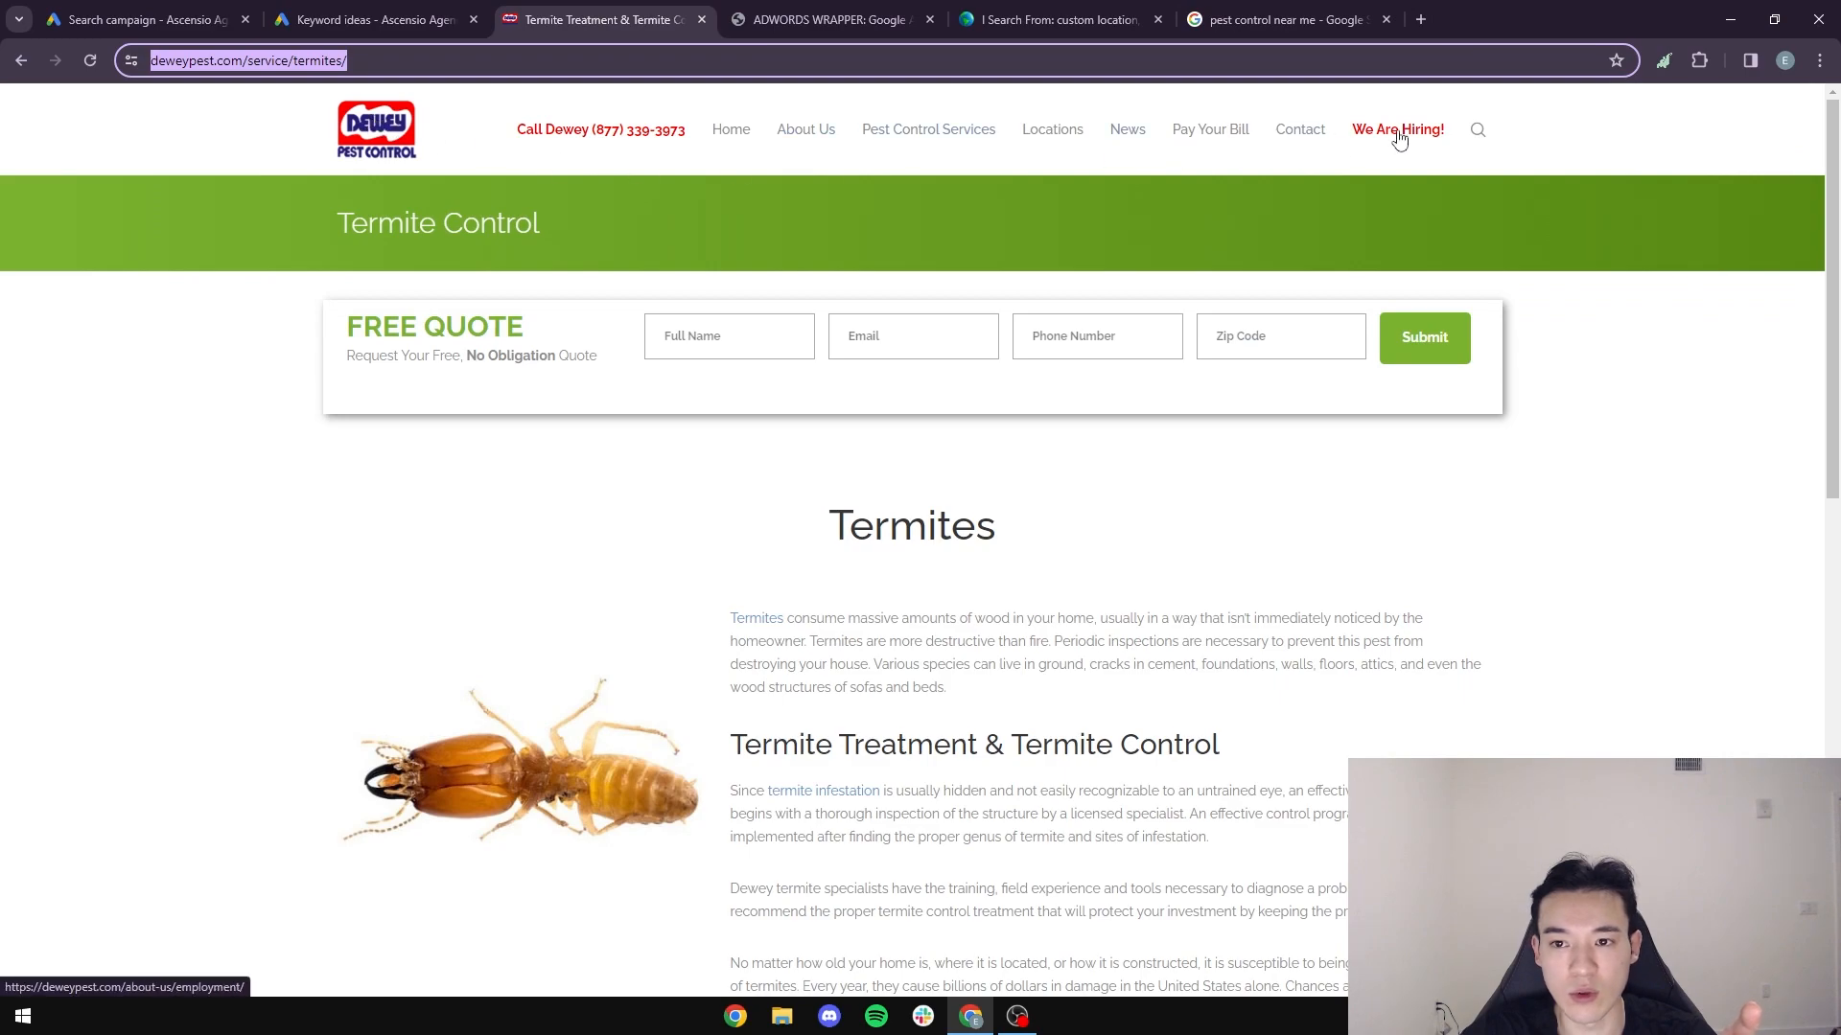
{"action": "scroll", "coordinate": [1298, 444], "scroll_direction": "down", "scroll_amount": 10}
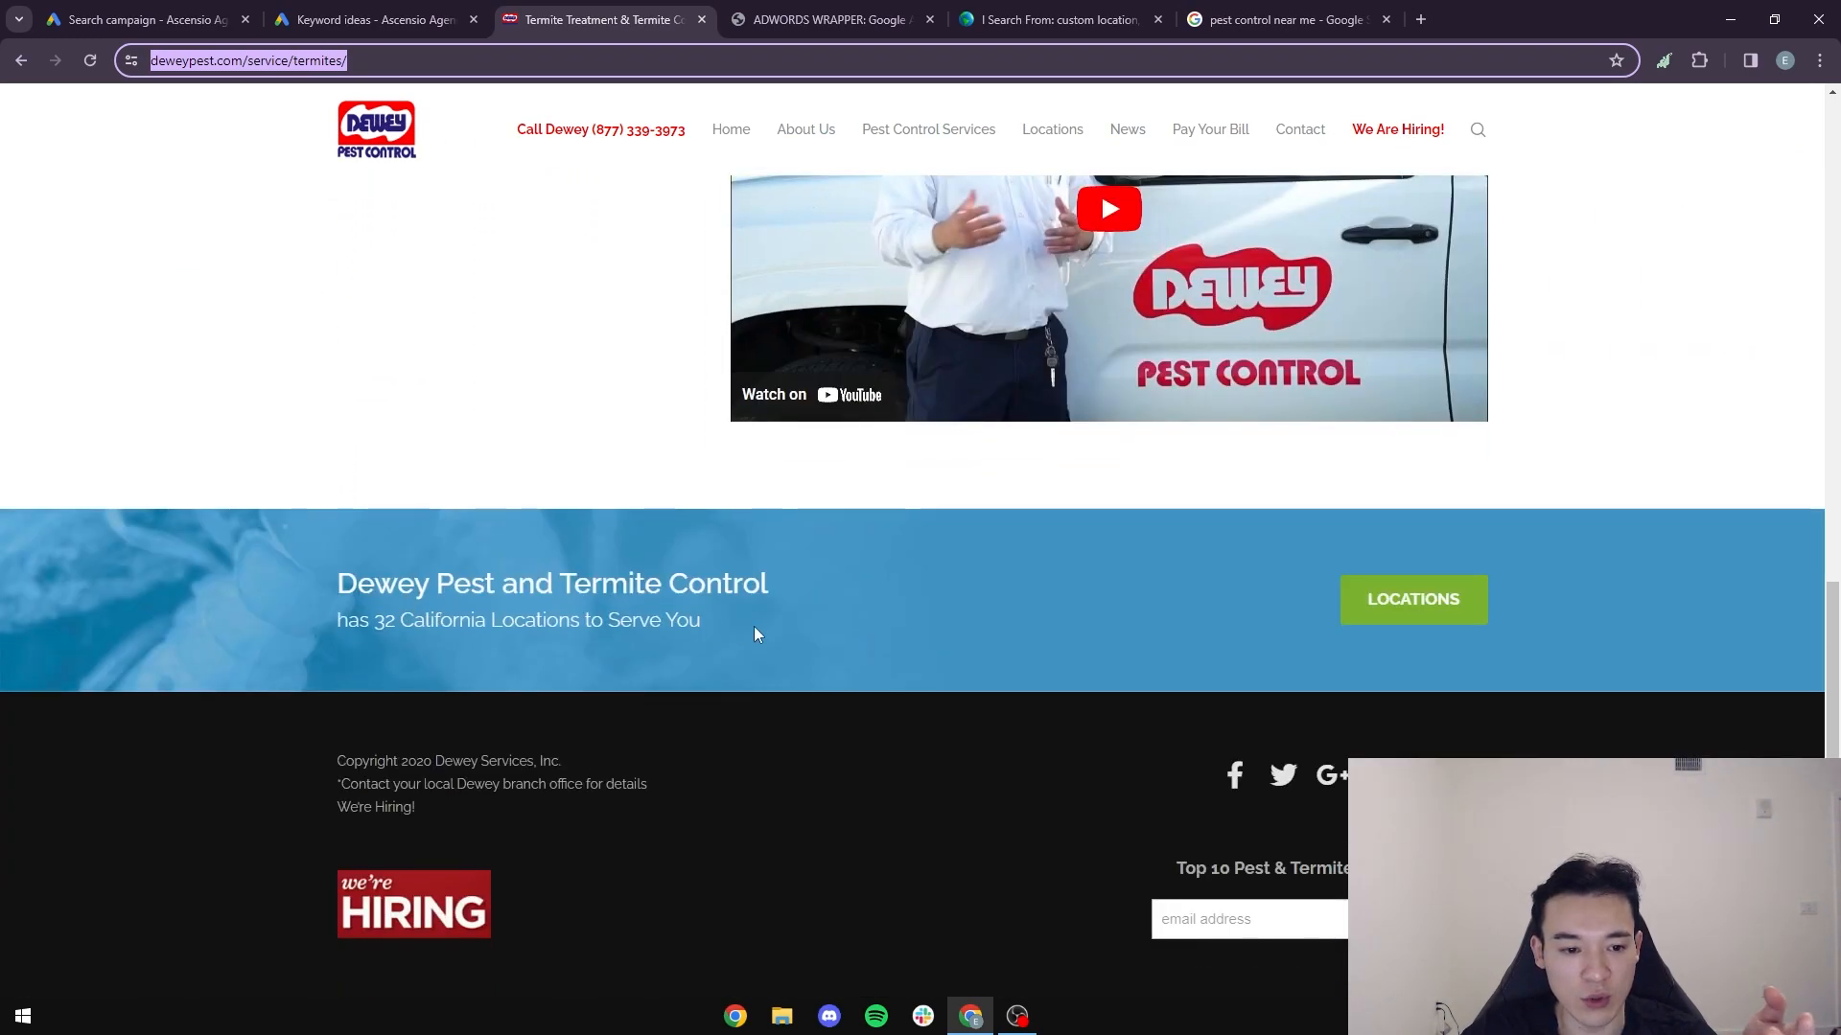
{"action": "left_click_drag", "start_coordinate": [726, 628], "coordinate": [377, 601]}
{"action": "left_click", "coordinate": [662, 641]}
{"action": "left_click_drag", "start_coordinate": [729, 631], "coordinate": [415, 618]}
{"action": "left_click", "coordinate": [415, 614]}
{"action": "left_click", "coordinate": [204, 14]}
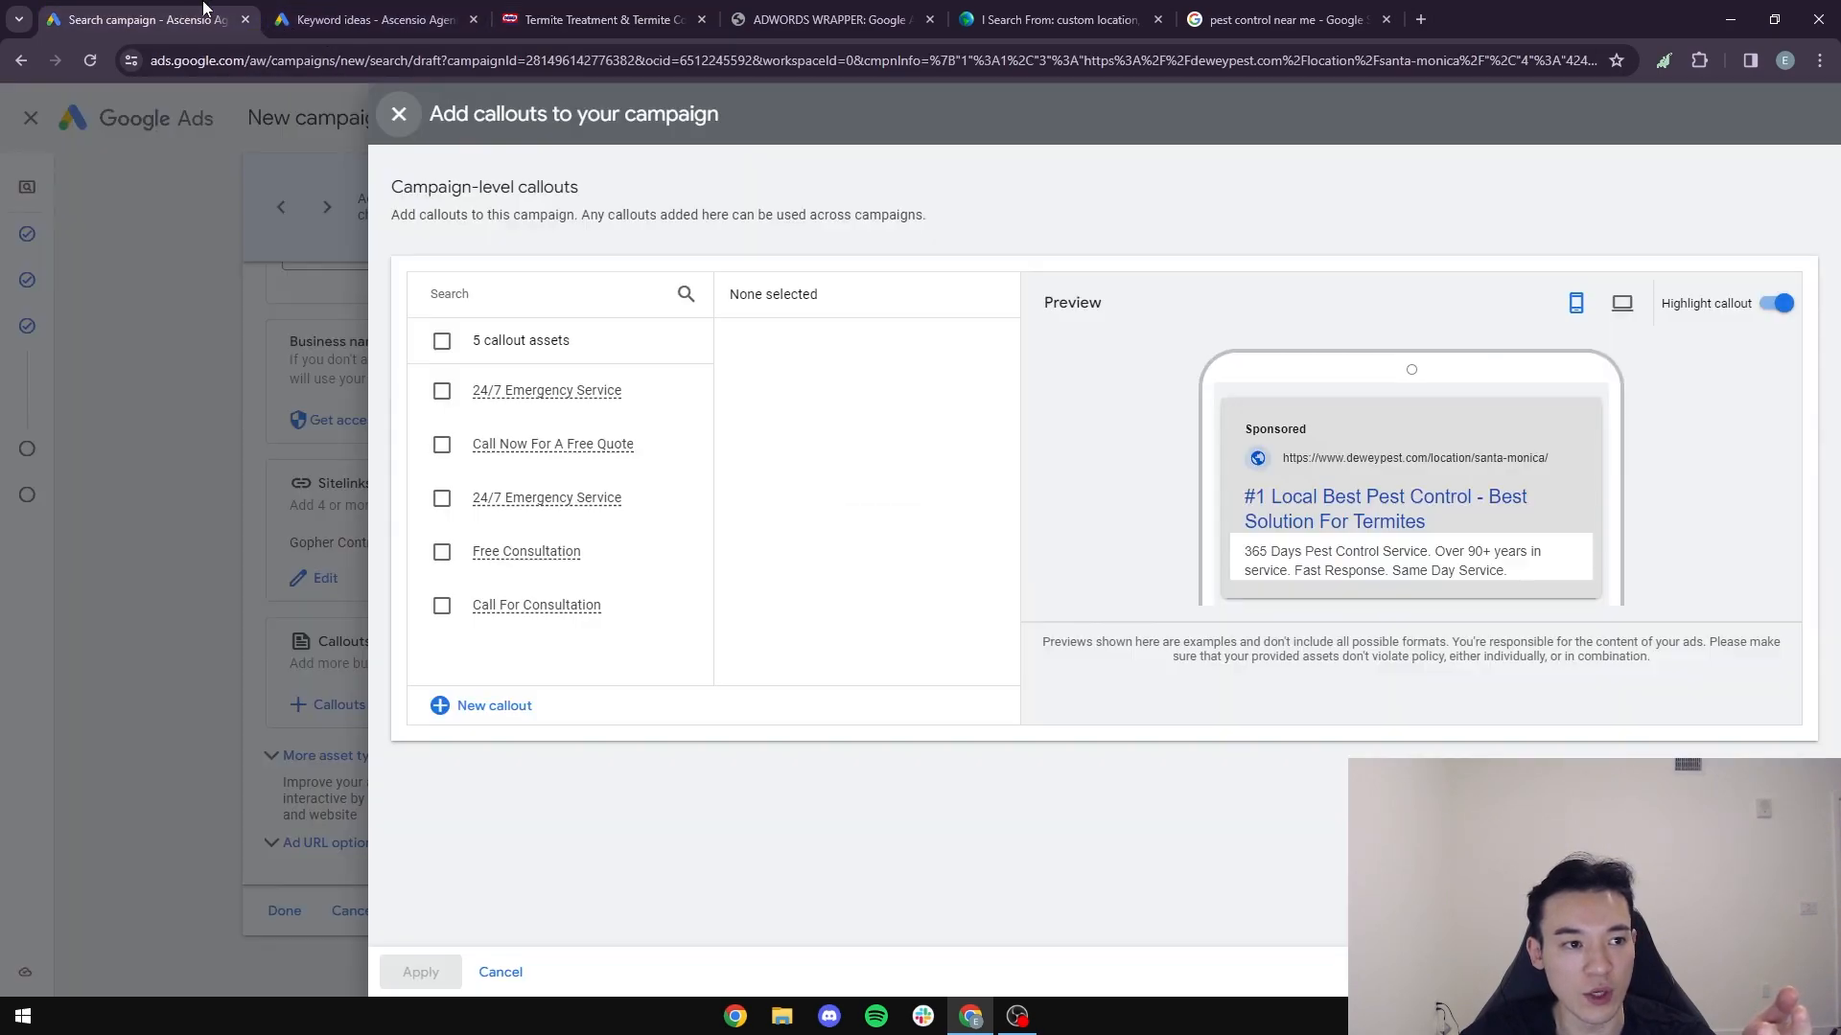
- Start new callouts for the campaign and set the first callout text to "32 Locations"
{"action": "left_click", "coordinate": [487, 710]}
{"action": "left_click", "coordinate": [584, 338]}
{"action": "type", "text": "32"}
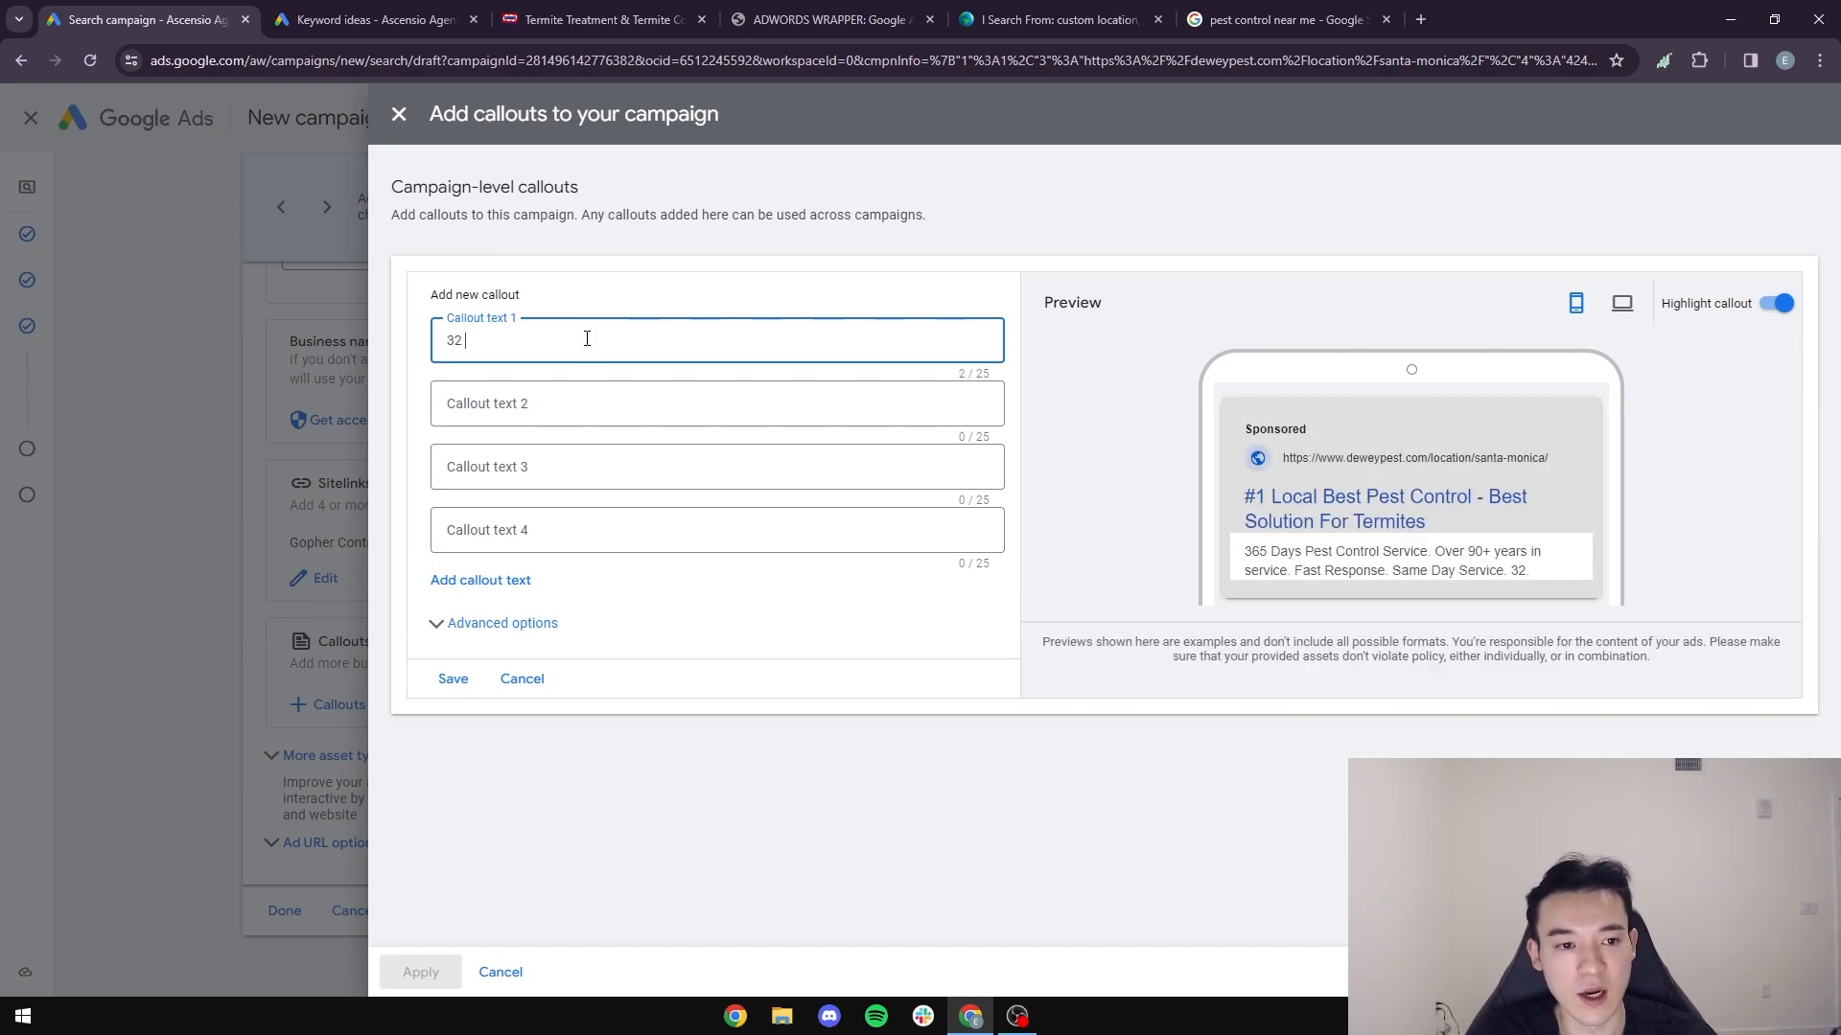
{"action": "type", "text": " Locations"}
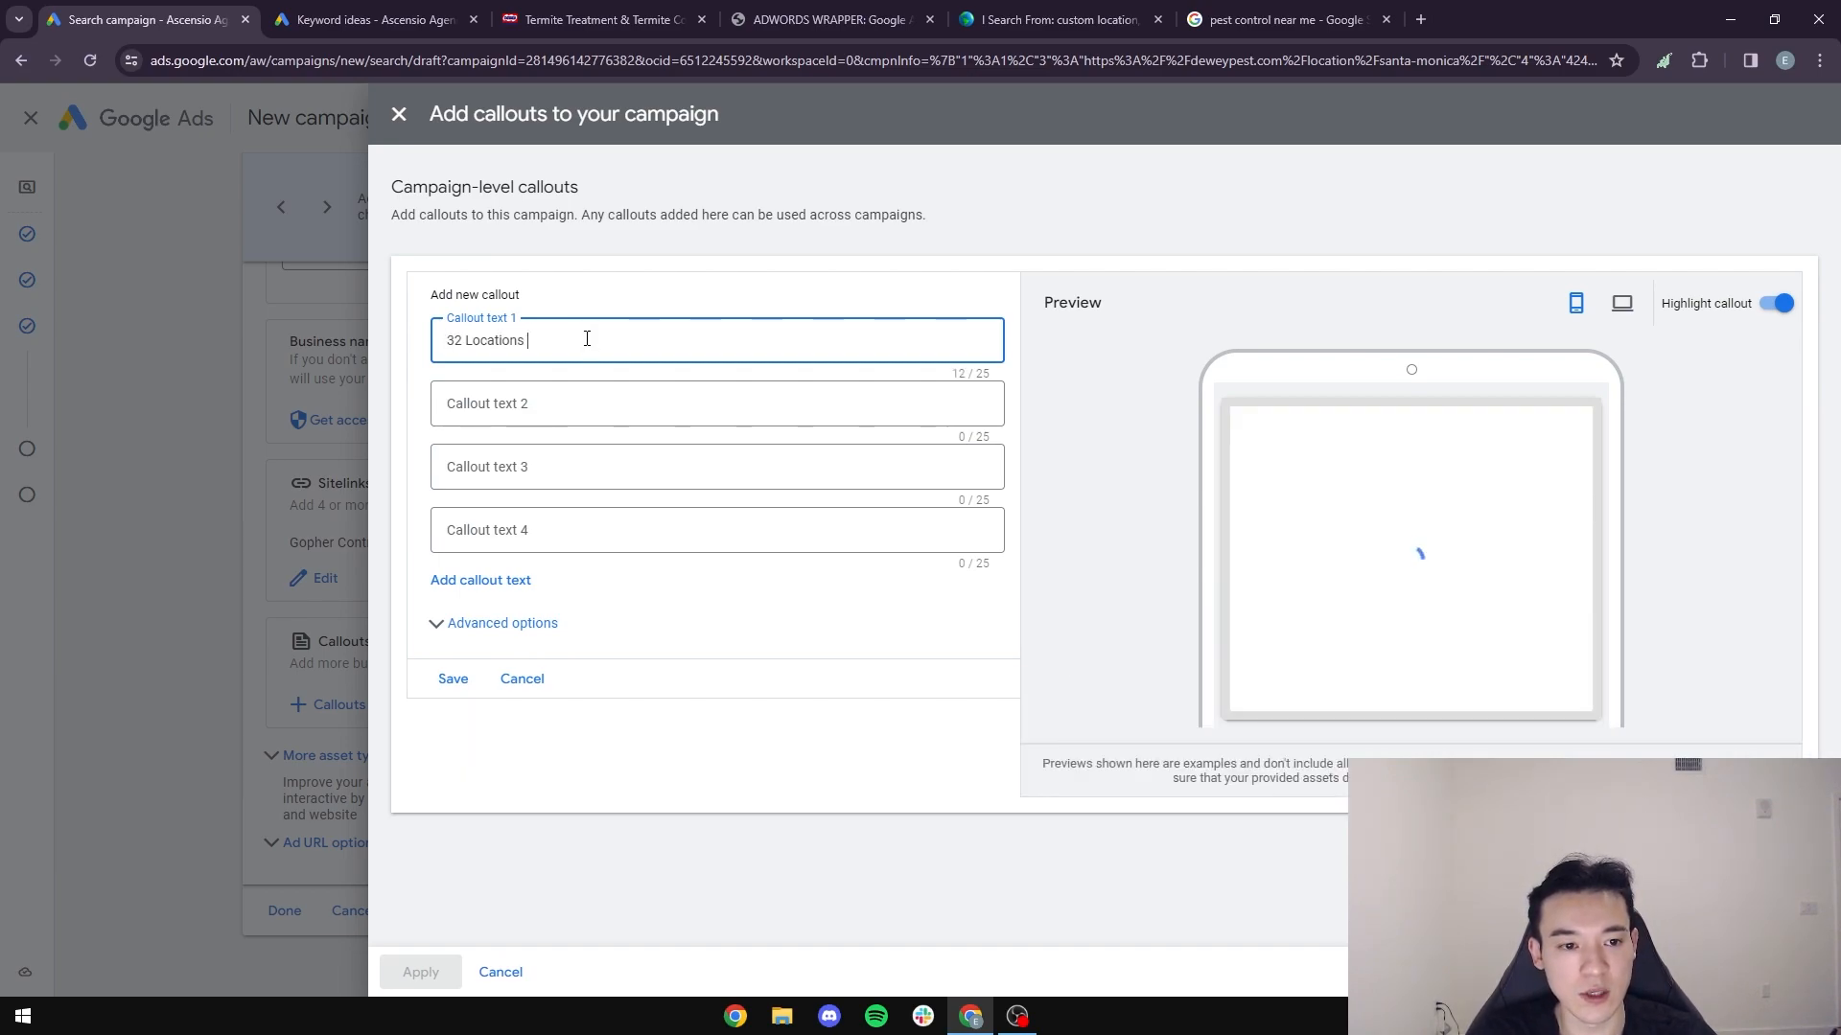
{"action": "type", "text": " In Californi"}
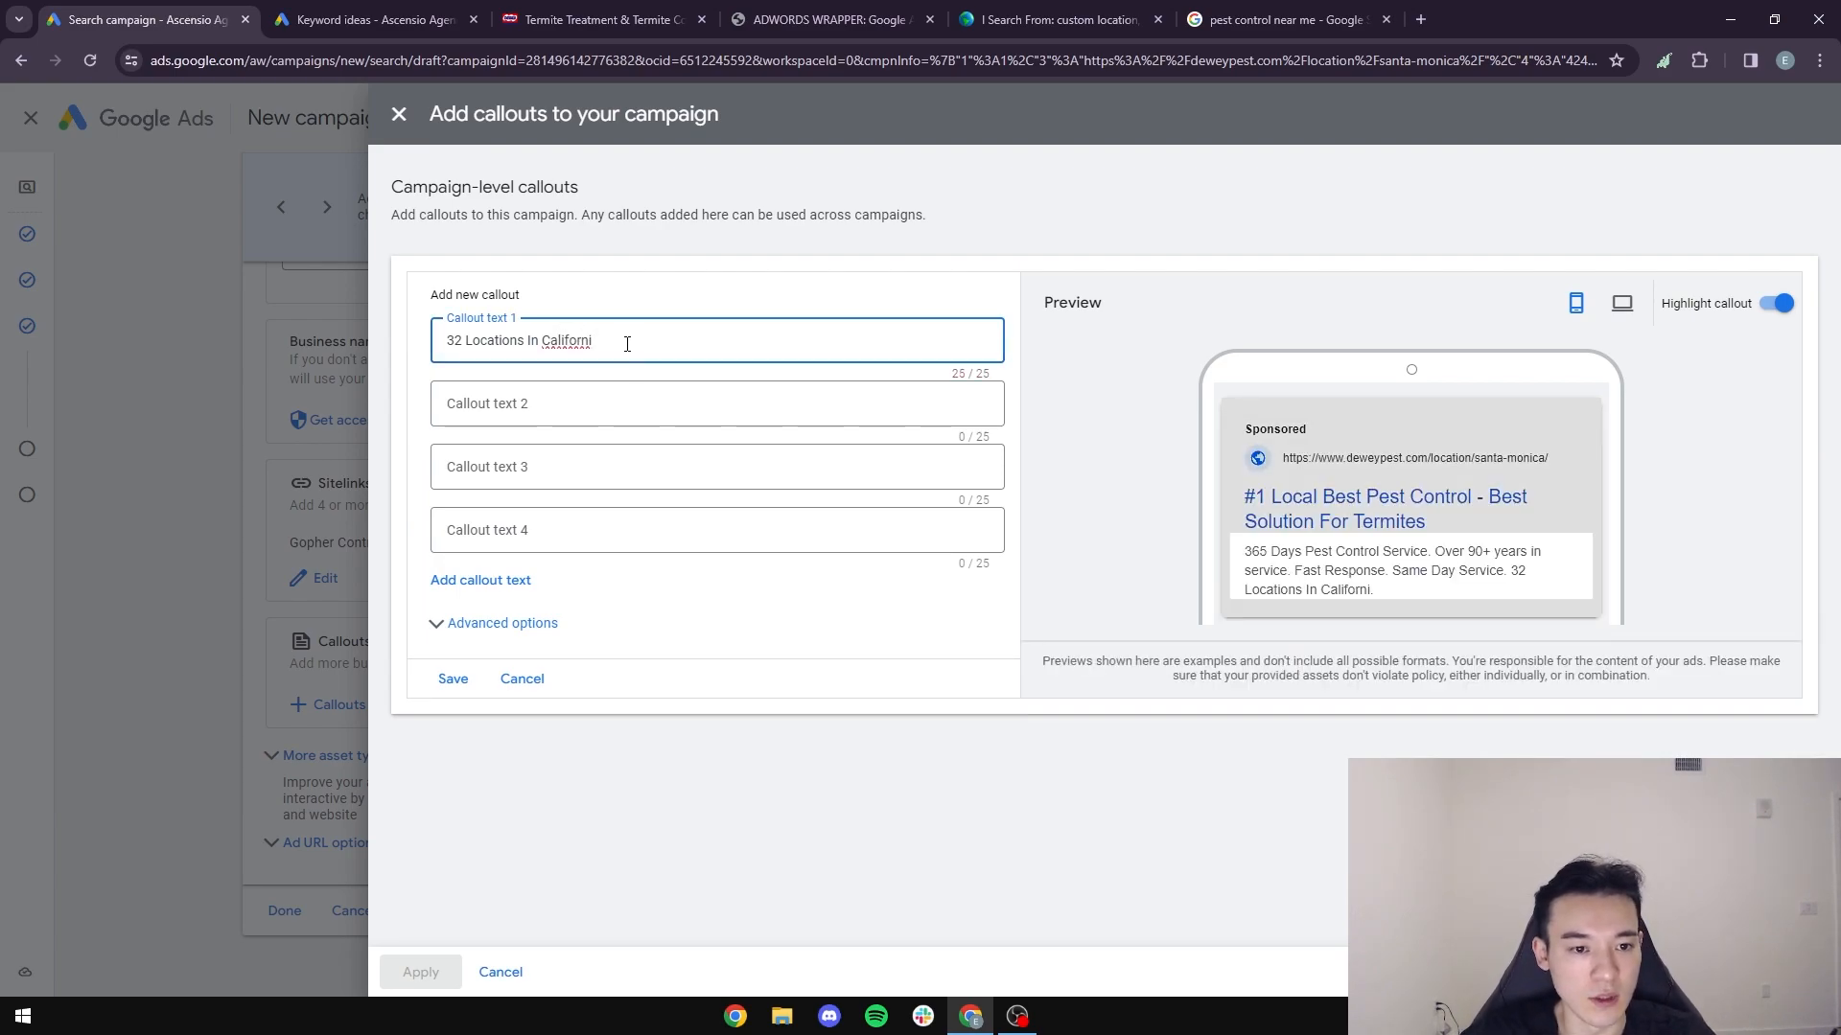
{"action": "left_click_drag", "start_coordinate": [624, 344], "coordinate": [398, 355]}
{"action": "type", "text": "32"}
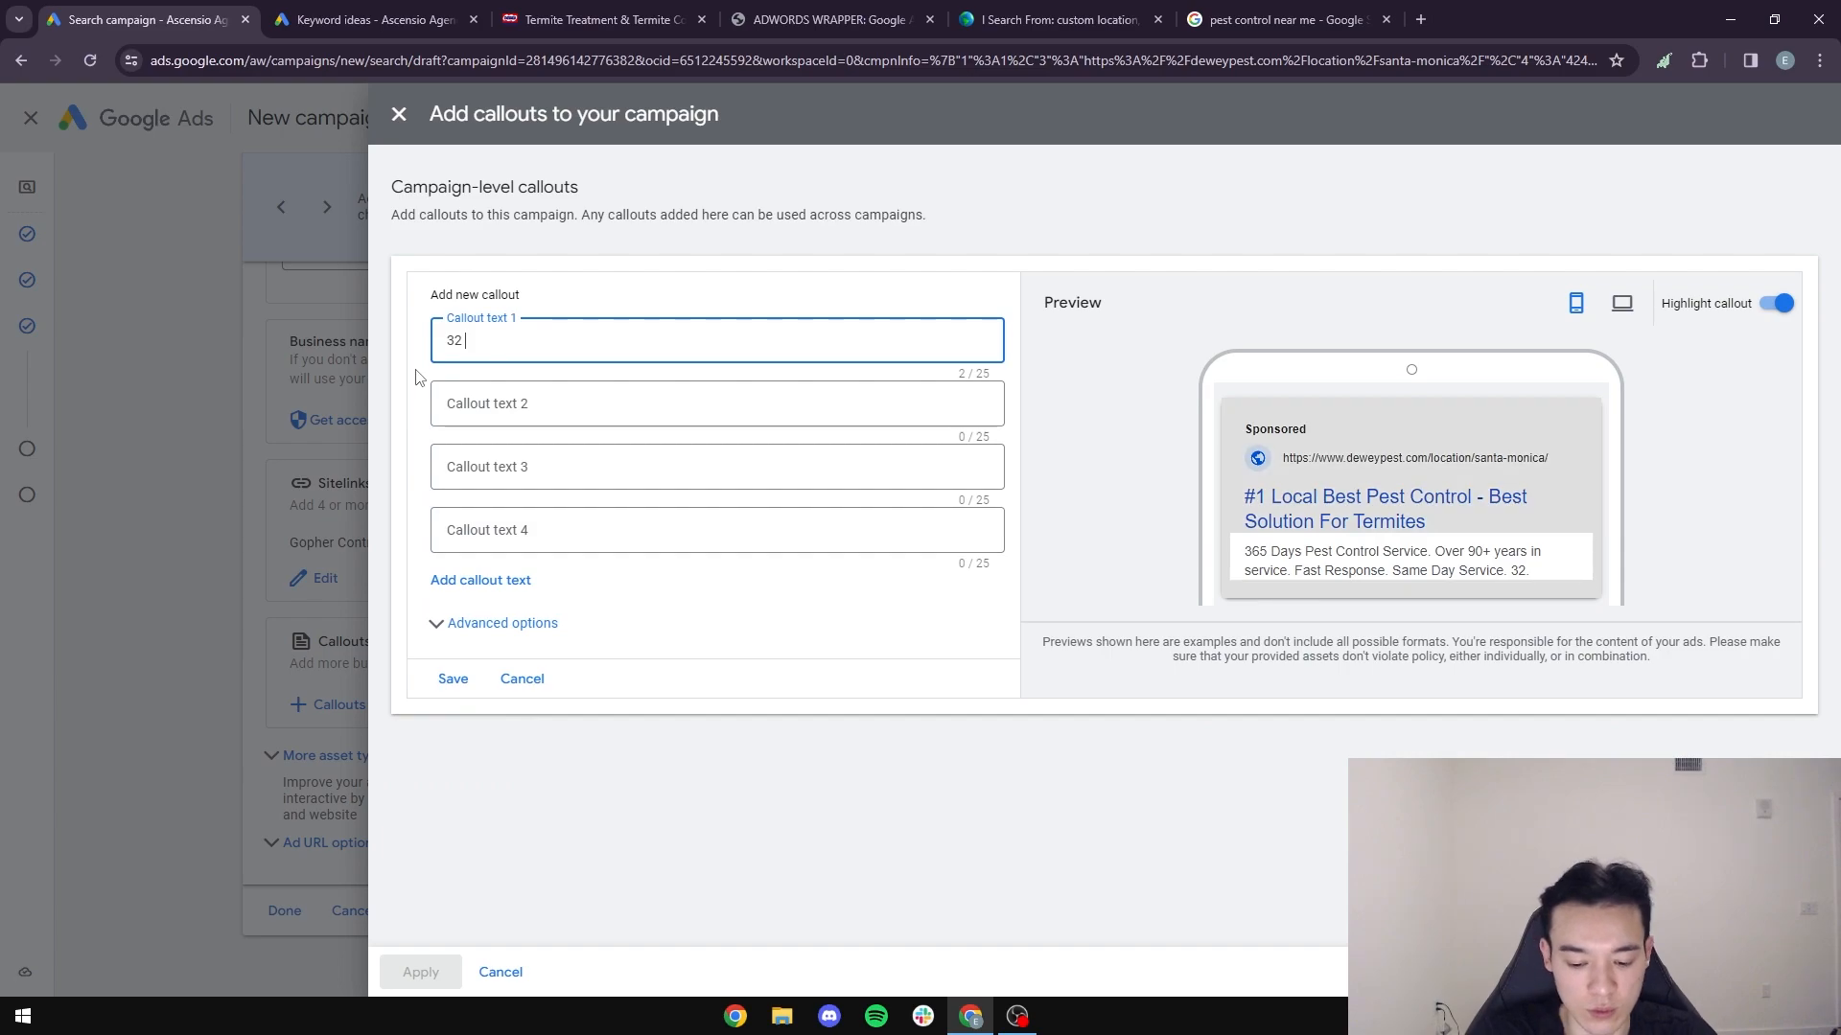
{"action": "type", "text": " Locations"}
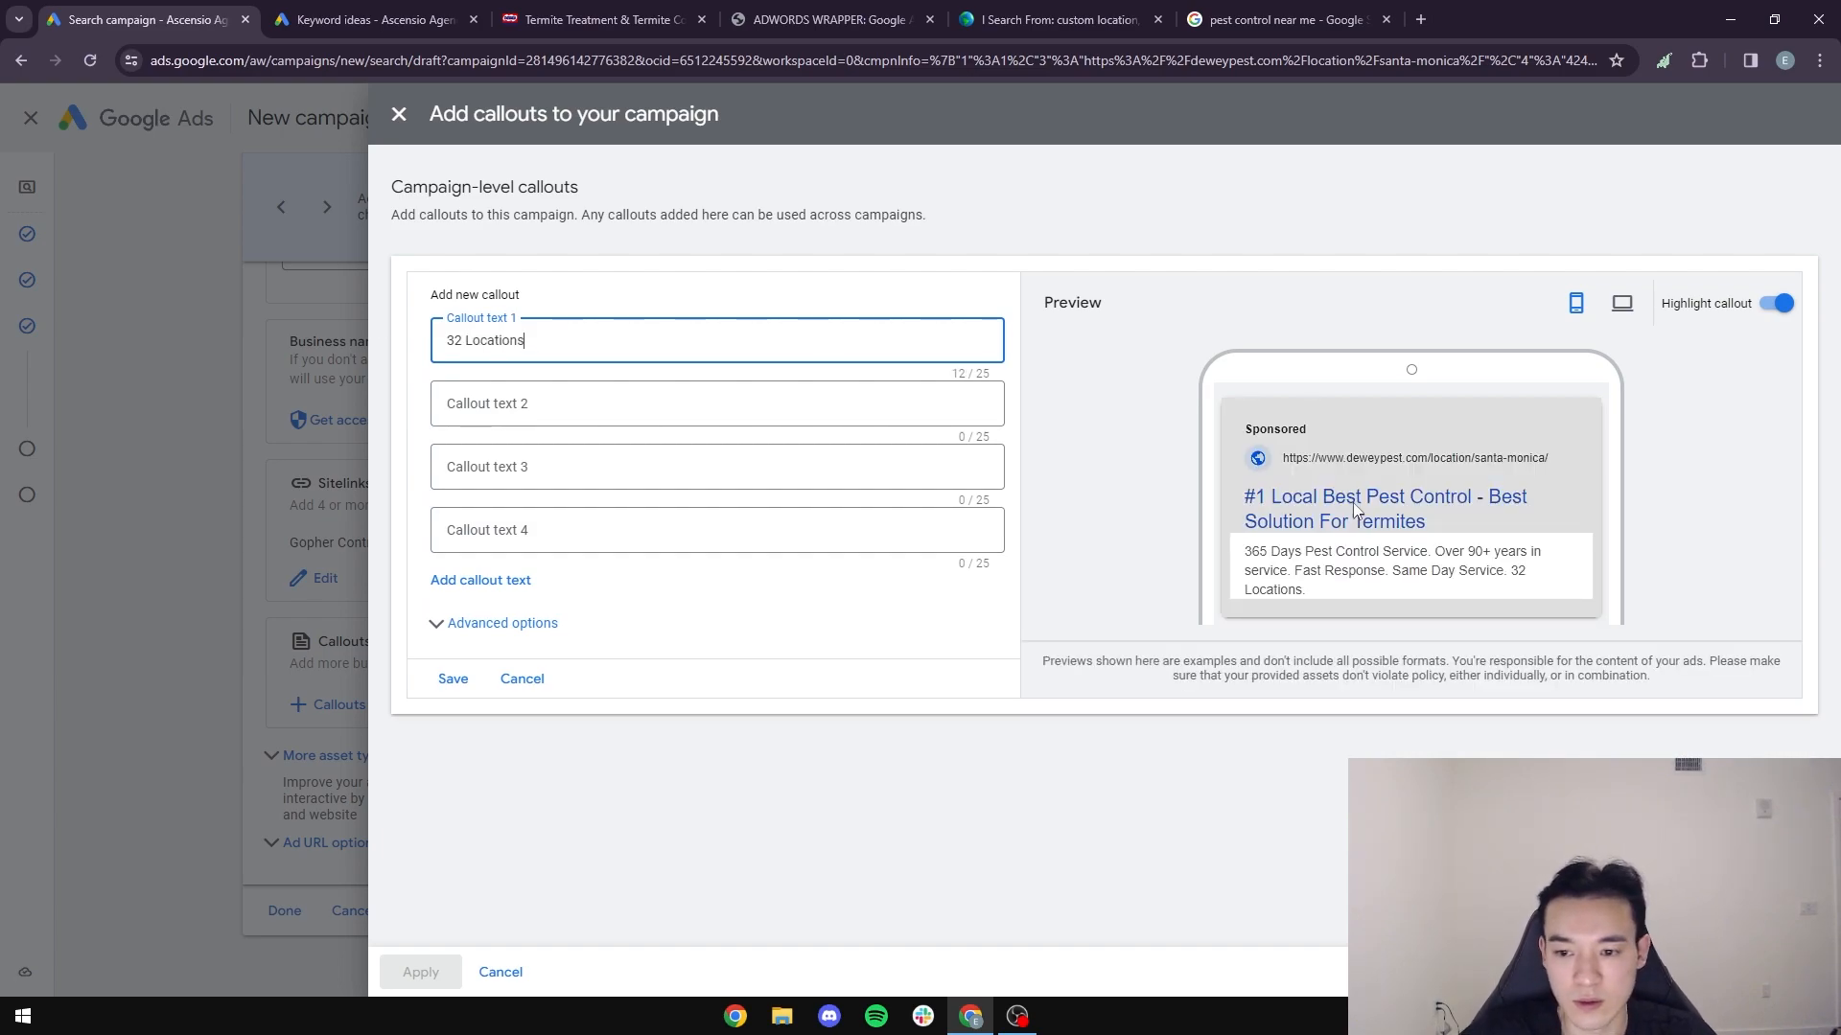
{"action": "left_click", "coordinate": [1339, 573]}
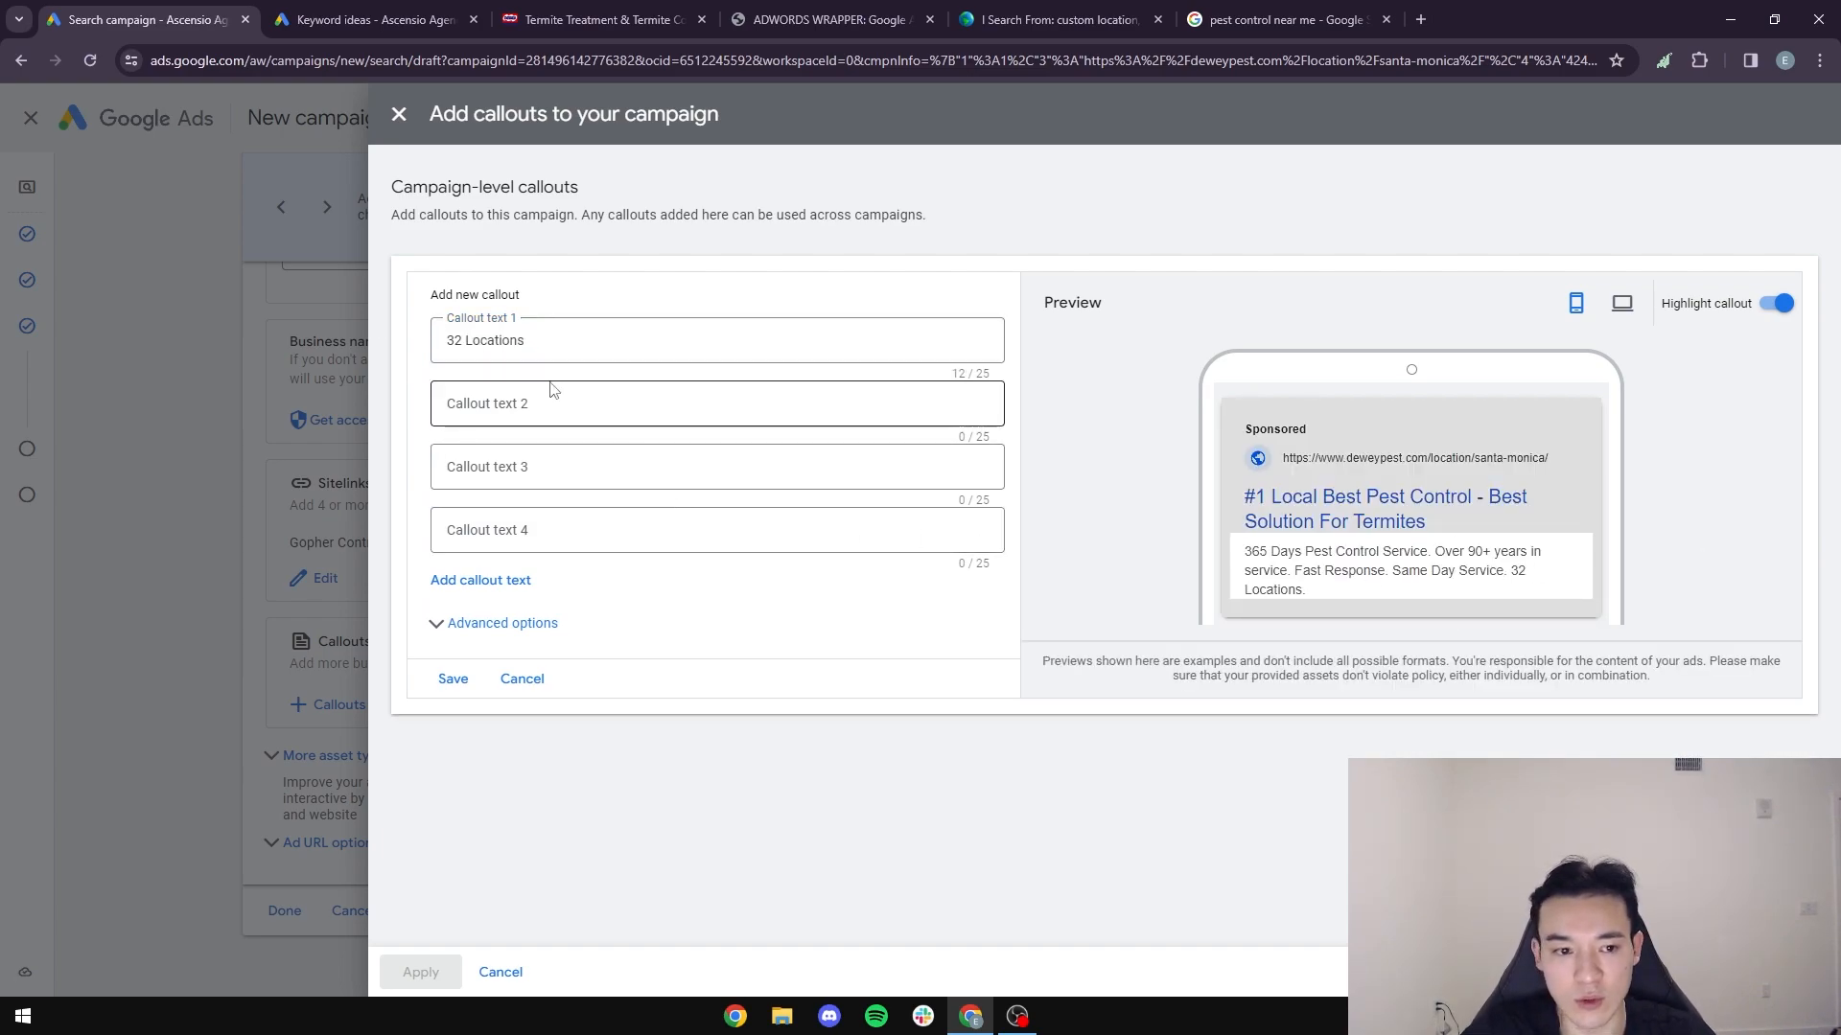
- Check Dewey's Termites page for an alternative to the "32 Locations" callout, then return to the campaign's callouts
{"action": "left_click_drag", "start_coordinate": [547, 342], "coordinate": [439, 342]}
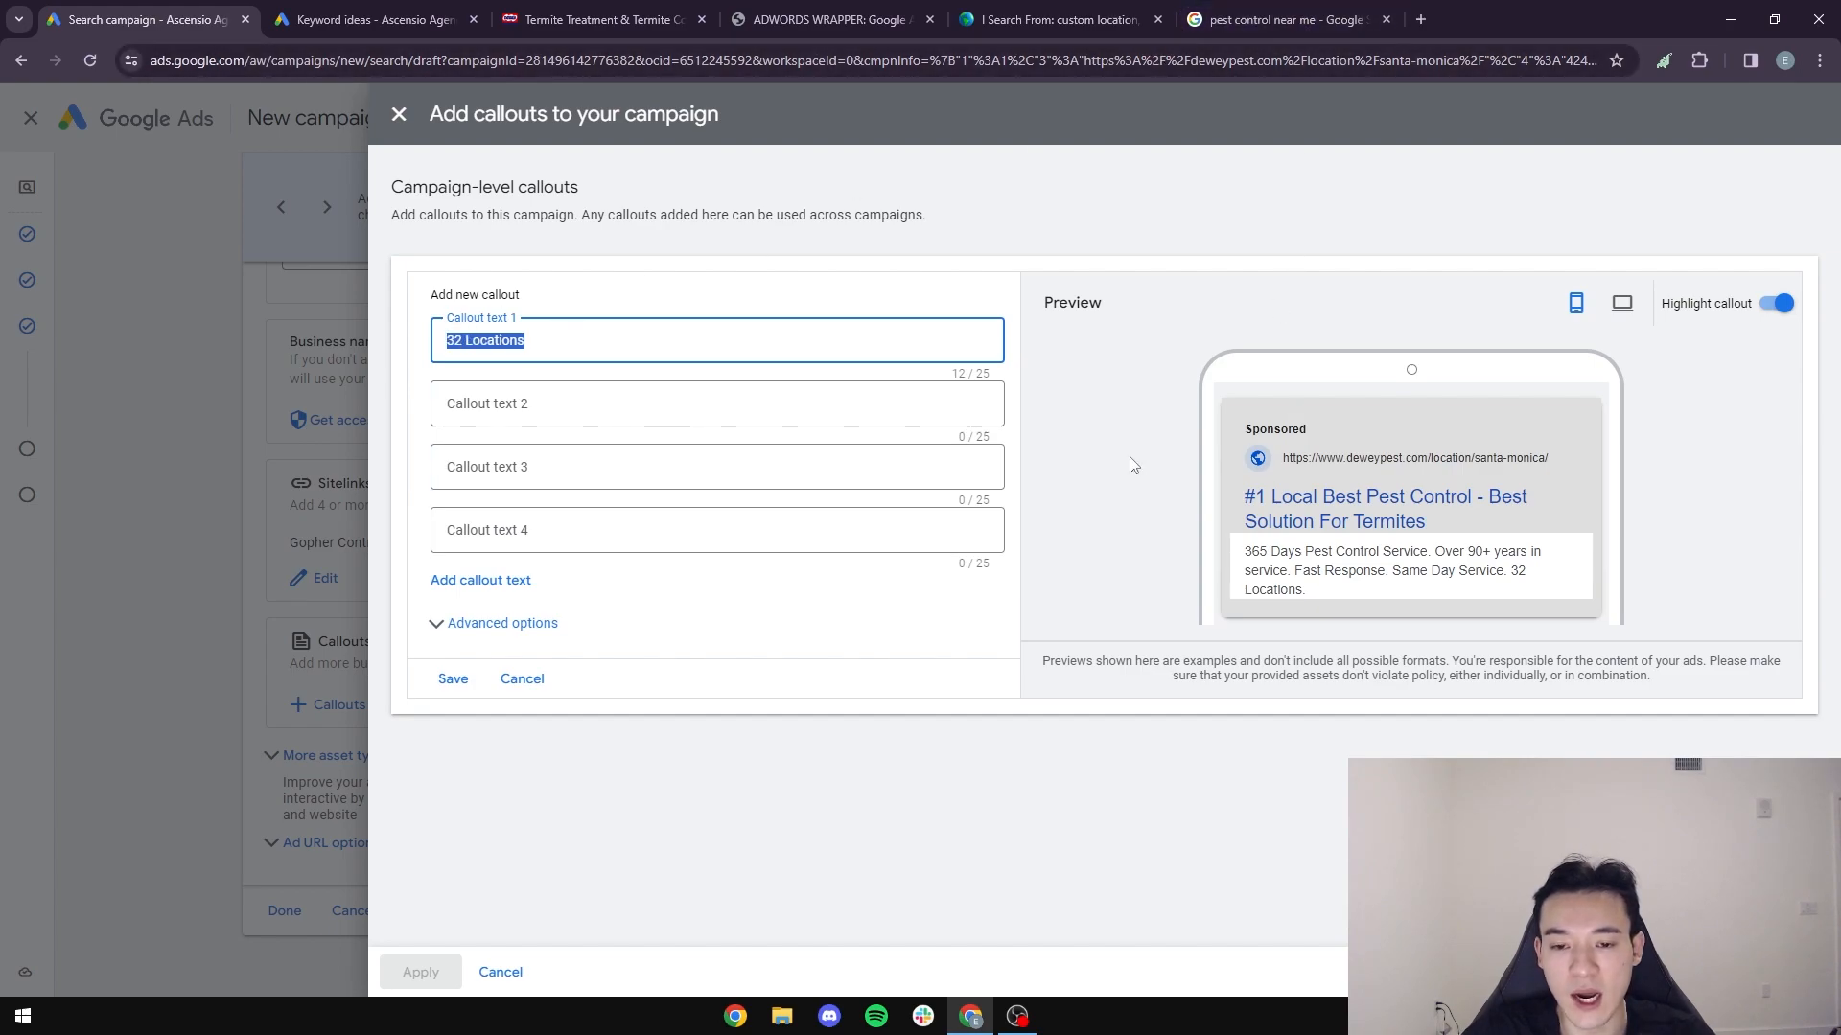
{"action": "left_click", "coordinate": [608, 21]}
{"action": "scroll", "coordinate": [802, 566], "scroll_direction": "up", "scroll_amount": 3}
{"action": "scroll", "coordinate": [1109, 760], "scroll_direction": "down", "scroll_amount": 4}
{"action": "scroll", "coordinate": [917, 780], "scroll_direction": "up", "scroll_amount": 6}
{"action": "scroll", "coordinate": [932, 788], "scroll_direction": "up", "scroll_amount": 5}
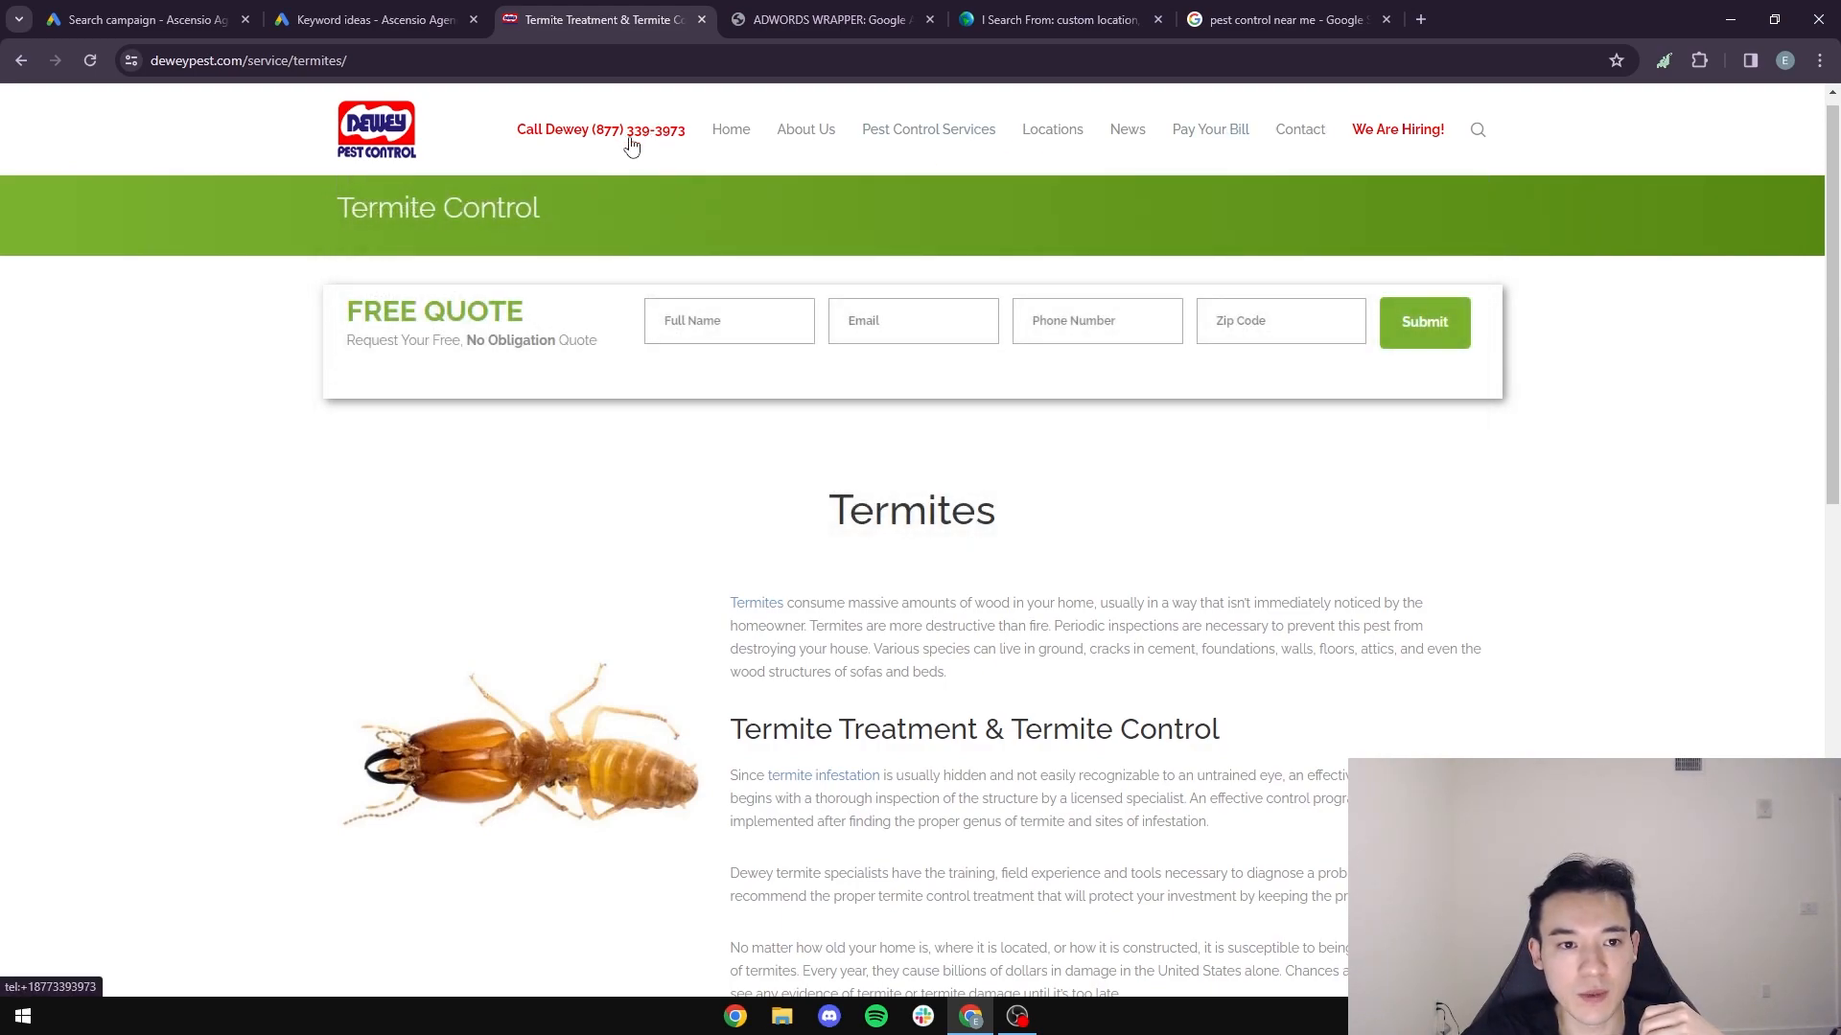
{"action": "left_click", "coordinate": [205, 23]}
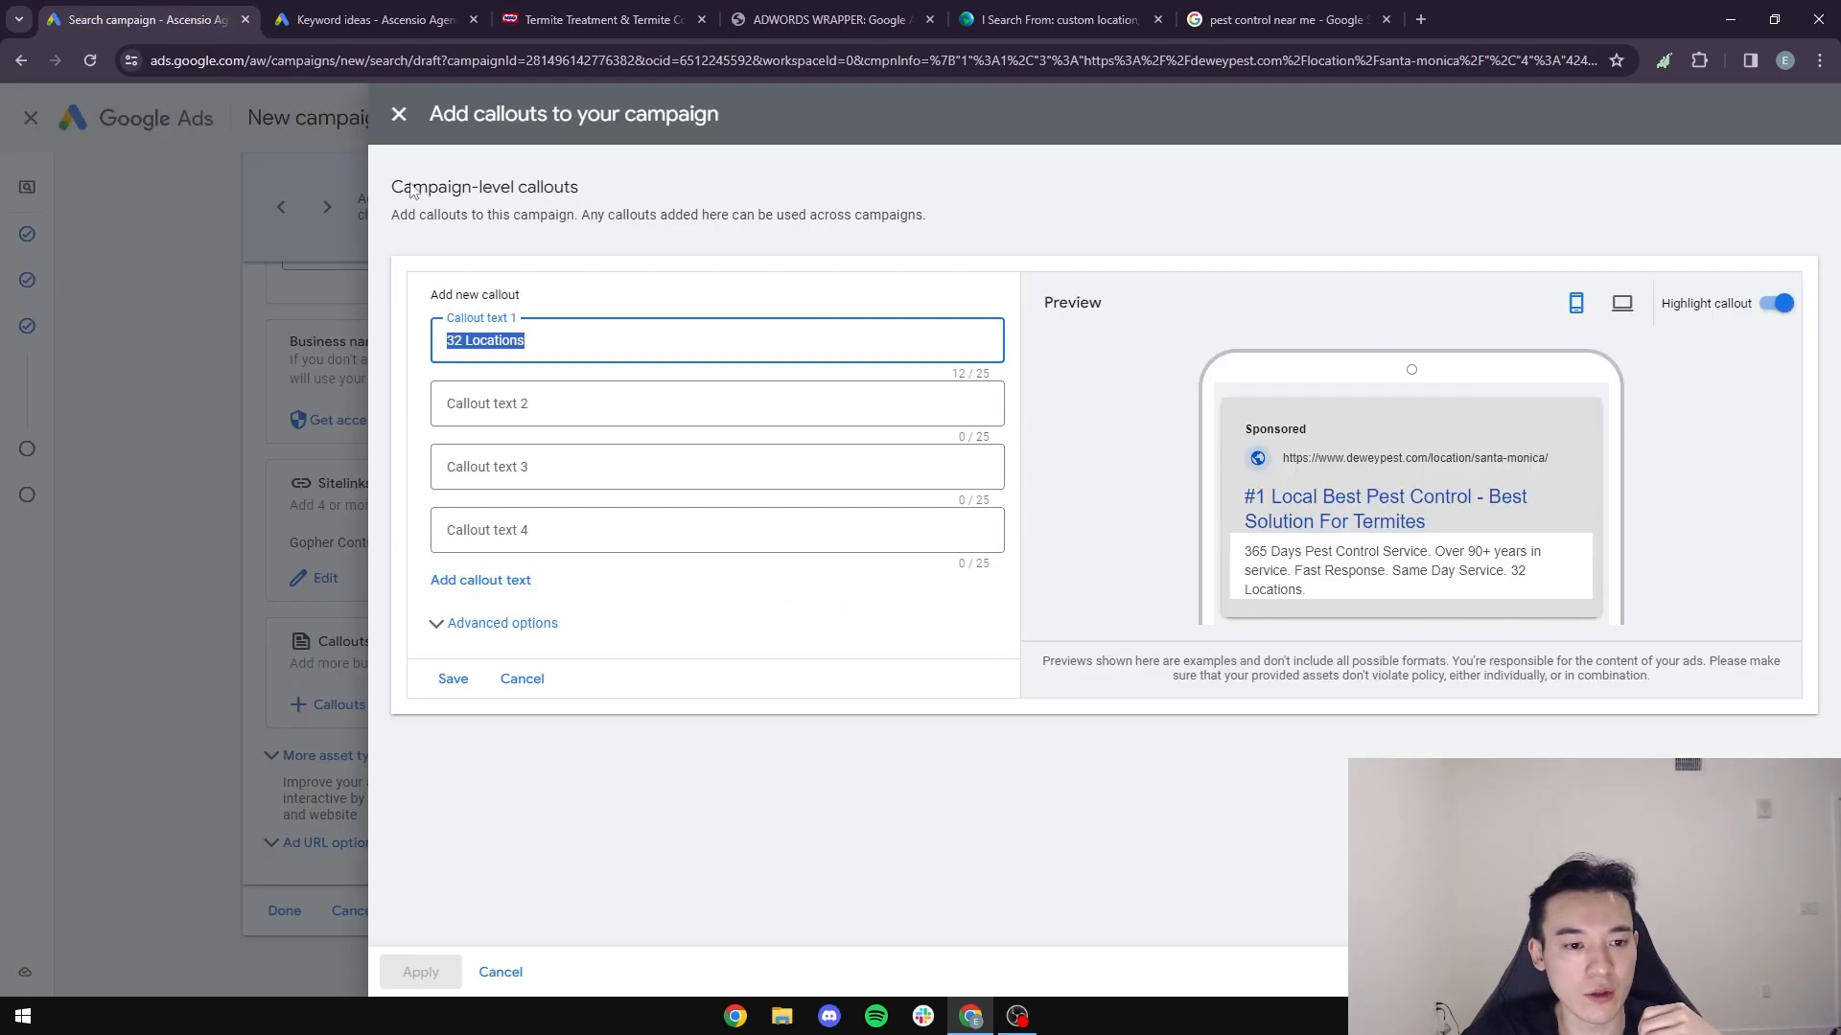
- Discard the "32 Locations" callout and start a new first callout for the campaign beginning with "Call Dewey ("
{"action": "left_click", "coordinate": [551, 342]}
{"action": "left_click", "coordinate": [318, 354]}
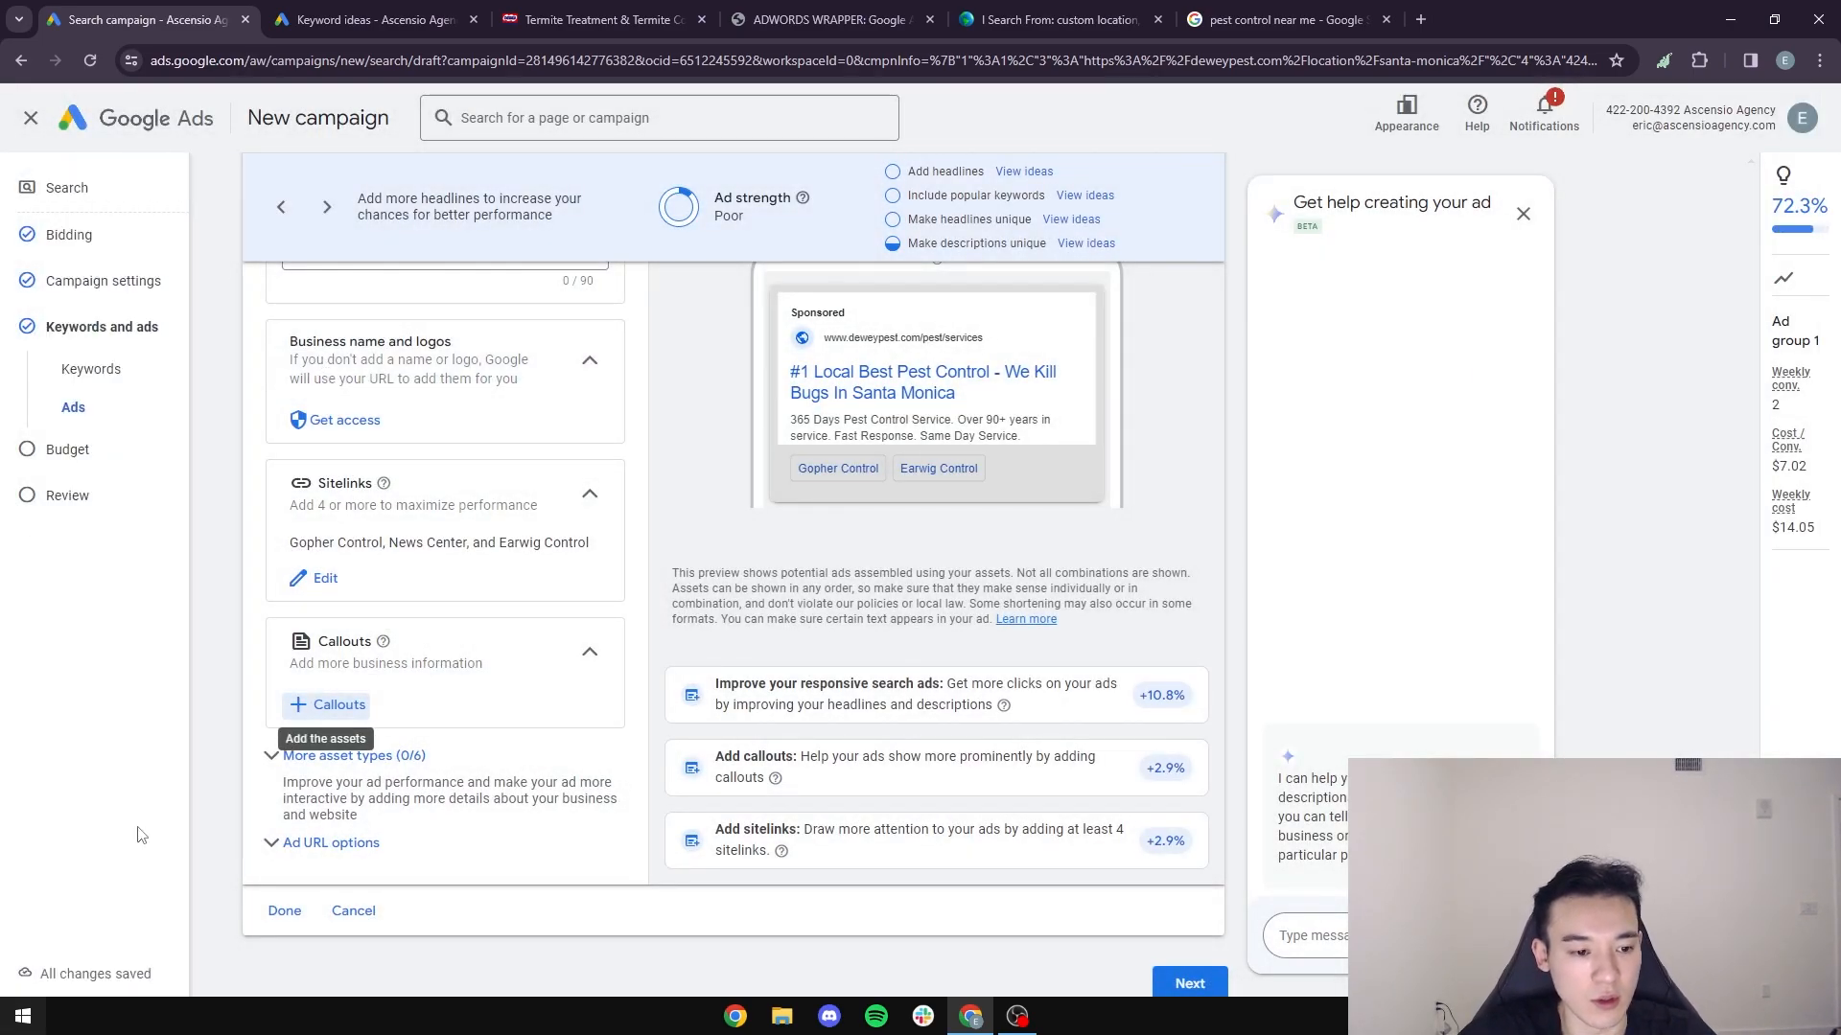
{"action": "left_click", "coordinate": [327, 704]}
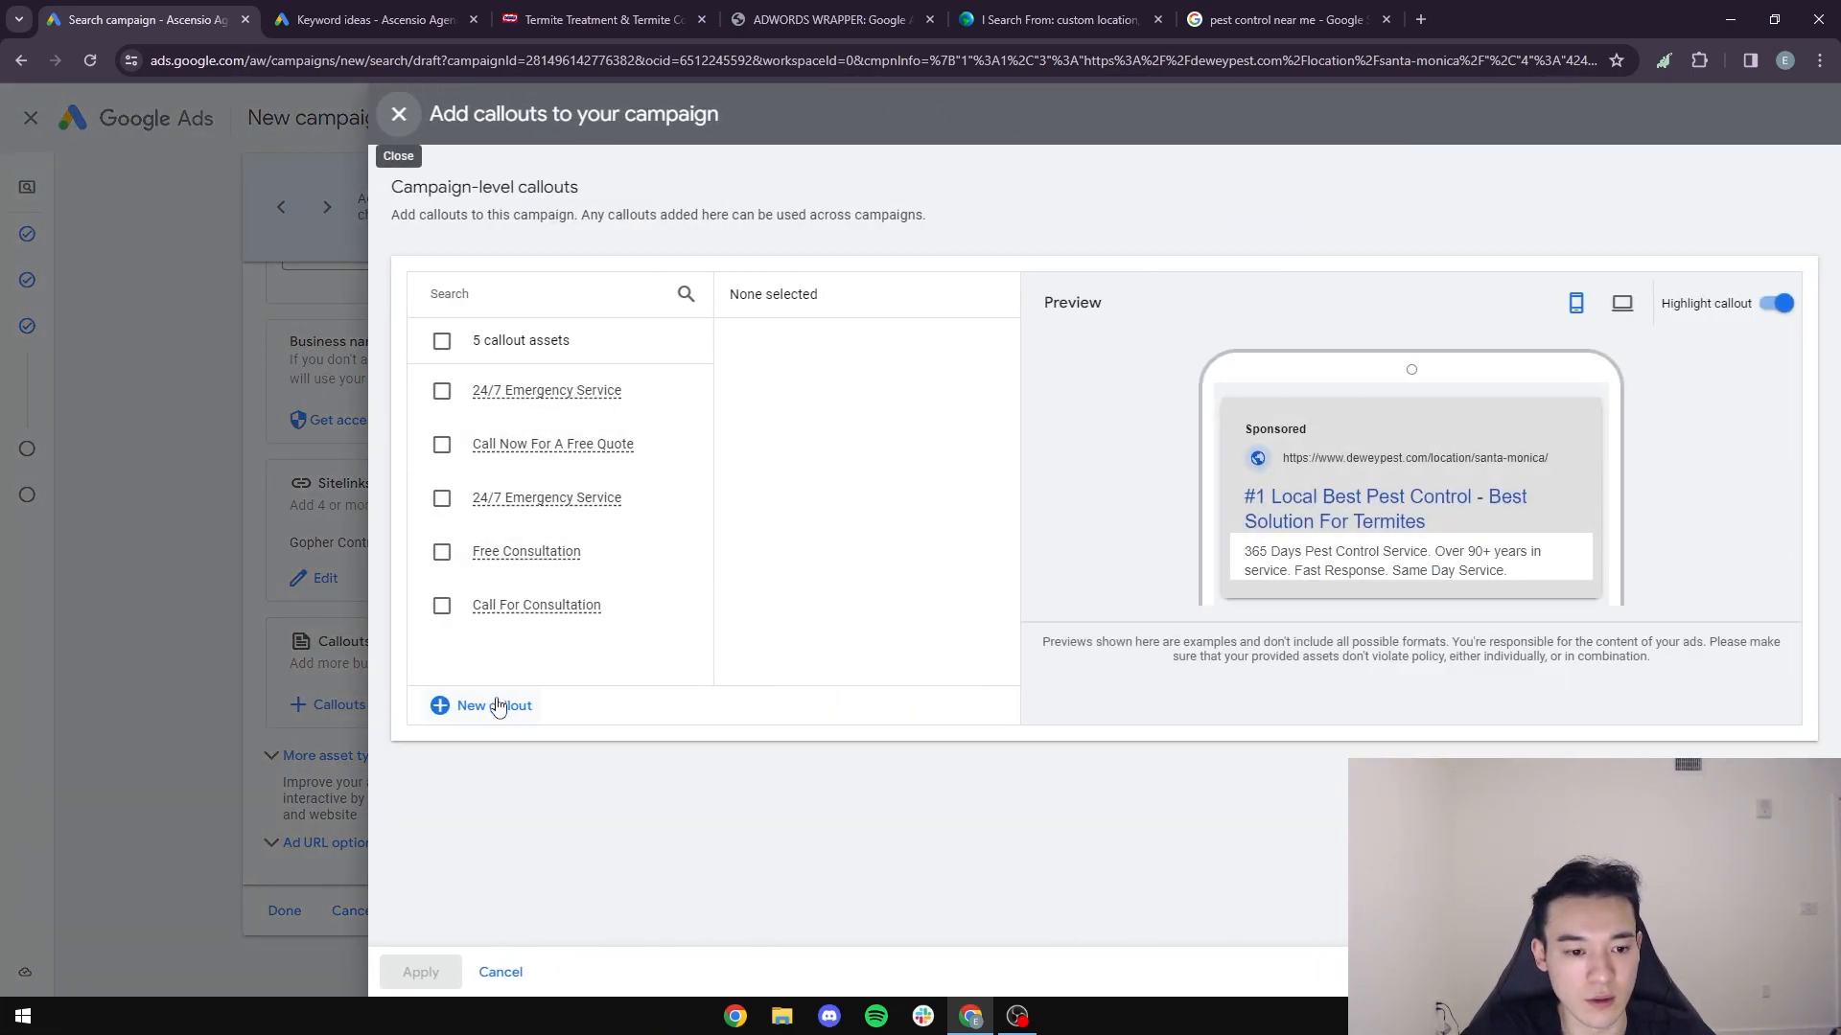
{"action": "left_click", "coordinate": [466, 707]}
{"action": "left_click", "coordinate": [580, 340]}
{"action": "type", "text": "Call"}
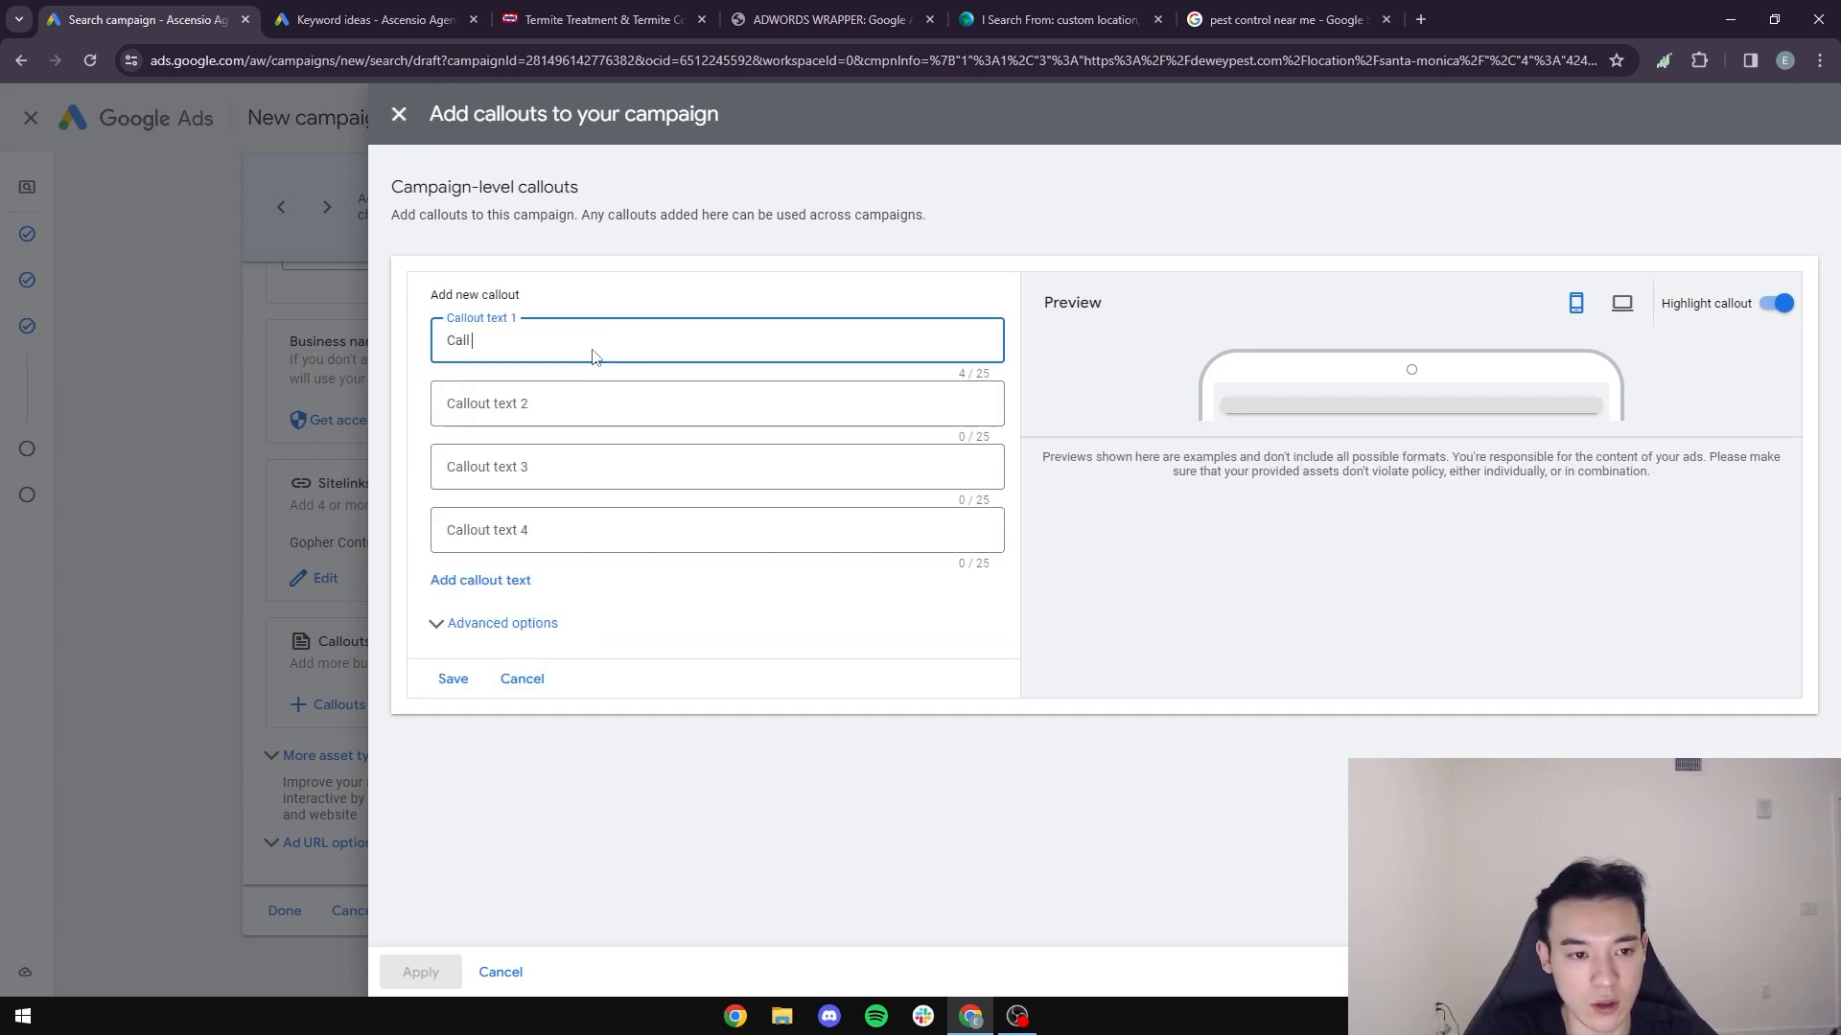
{"action": "type", "text": " Dewey"}
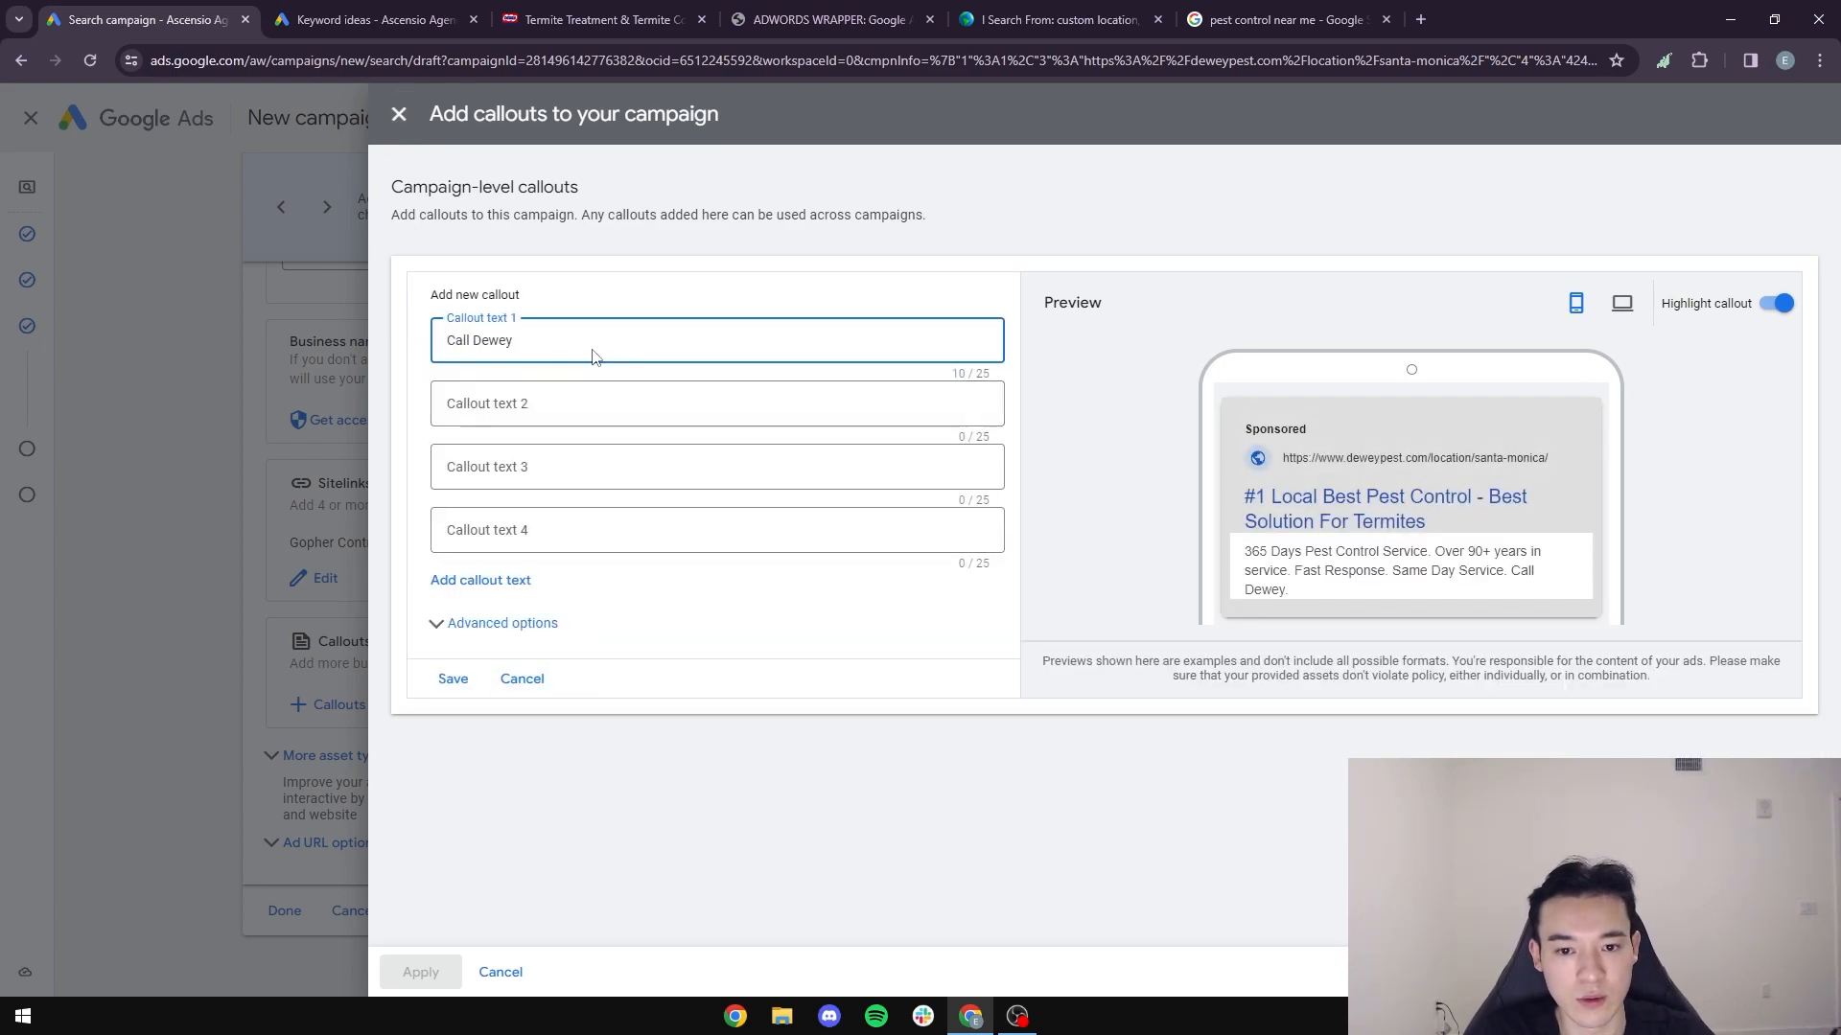
{"action": "type", "text": " ("}
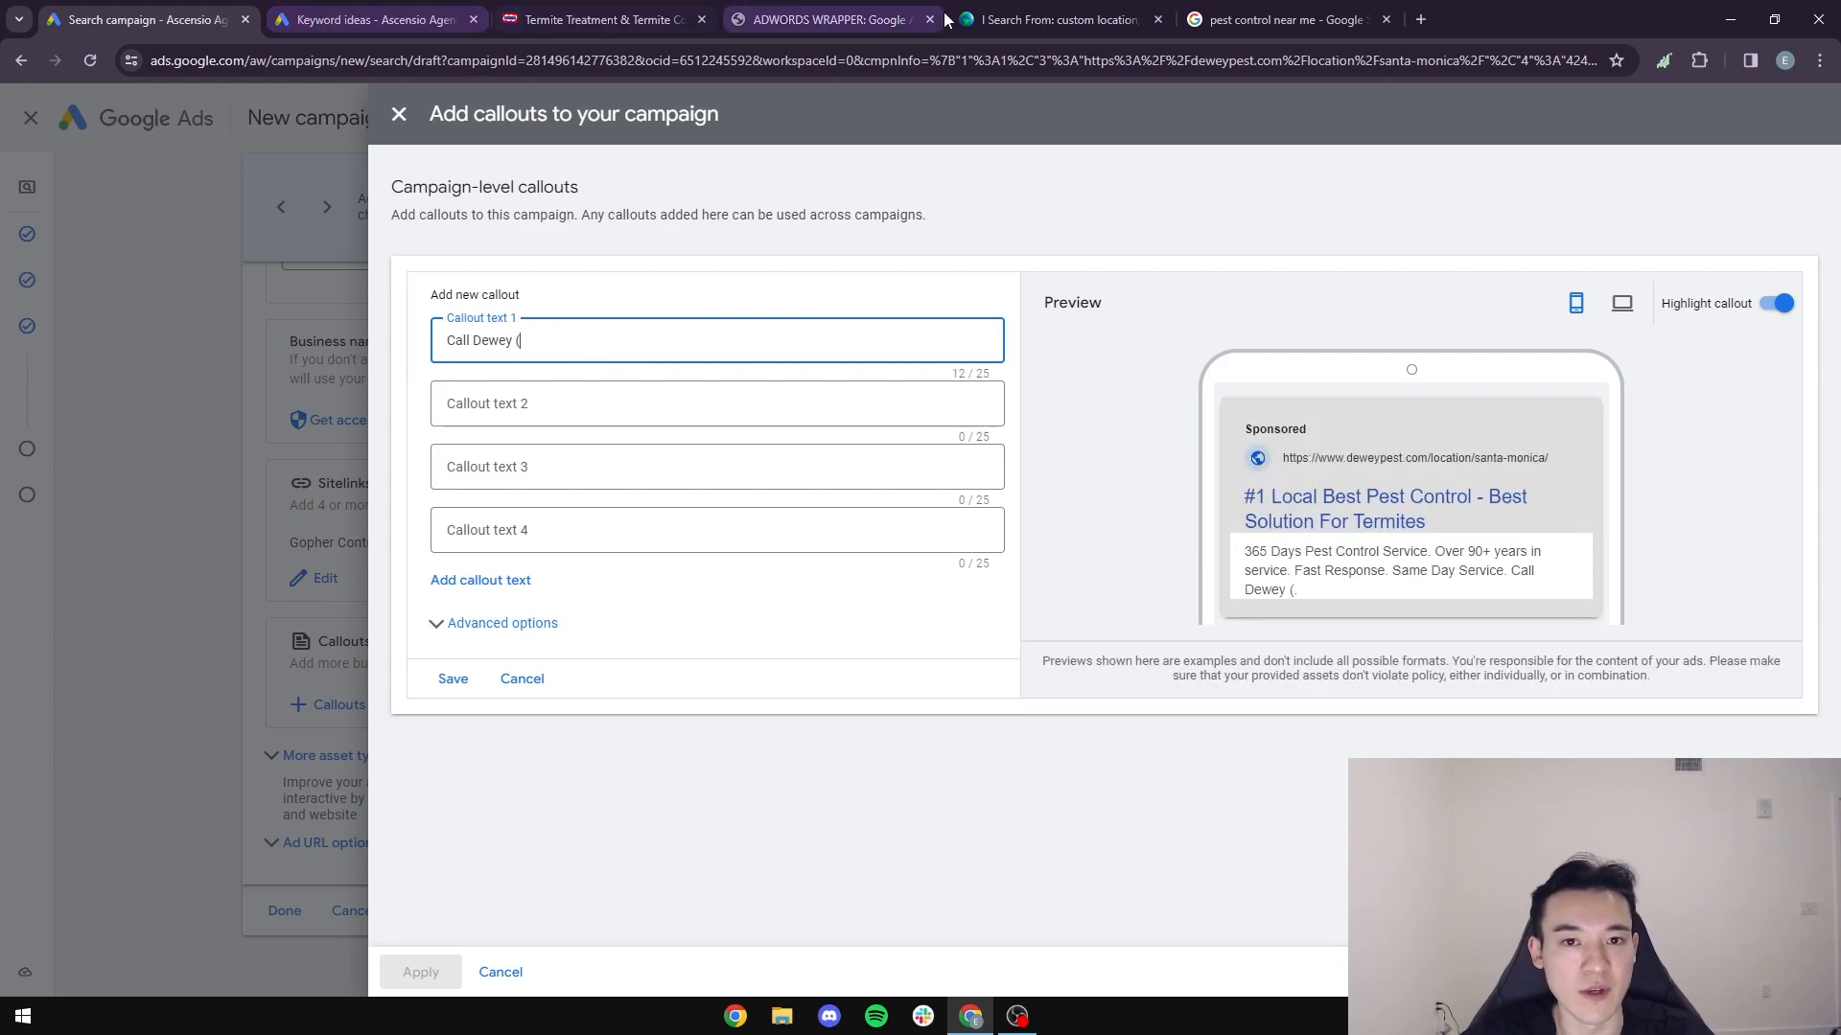
- Look through Dewey's Termites, About Us and home pages for the company's phone number in copyable text
{"action": "left_click", "coordinate": [1323, 23]}
{"action": "left_click", "coordinate": [528, 20]}
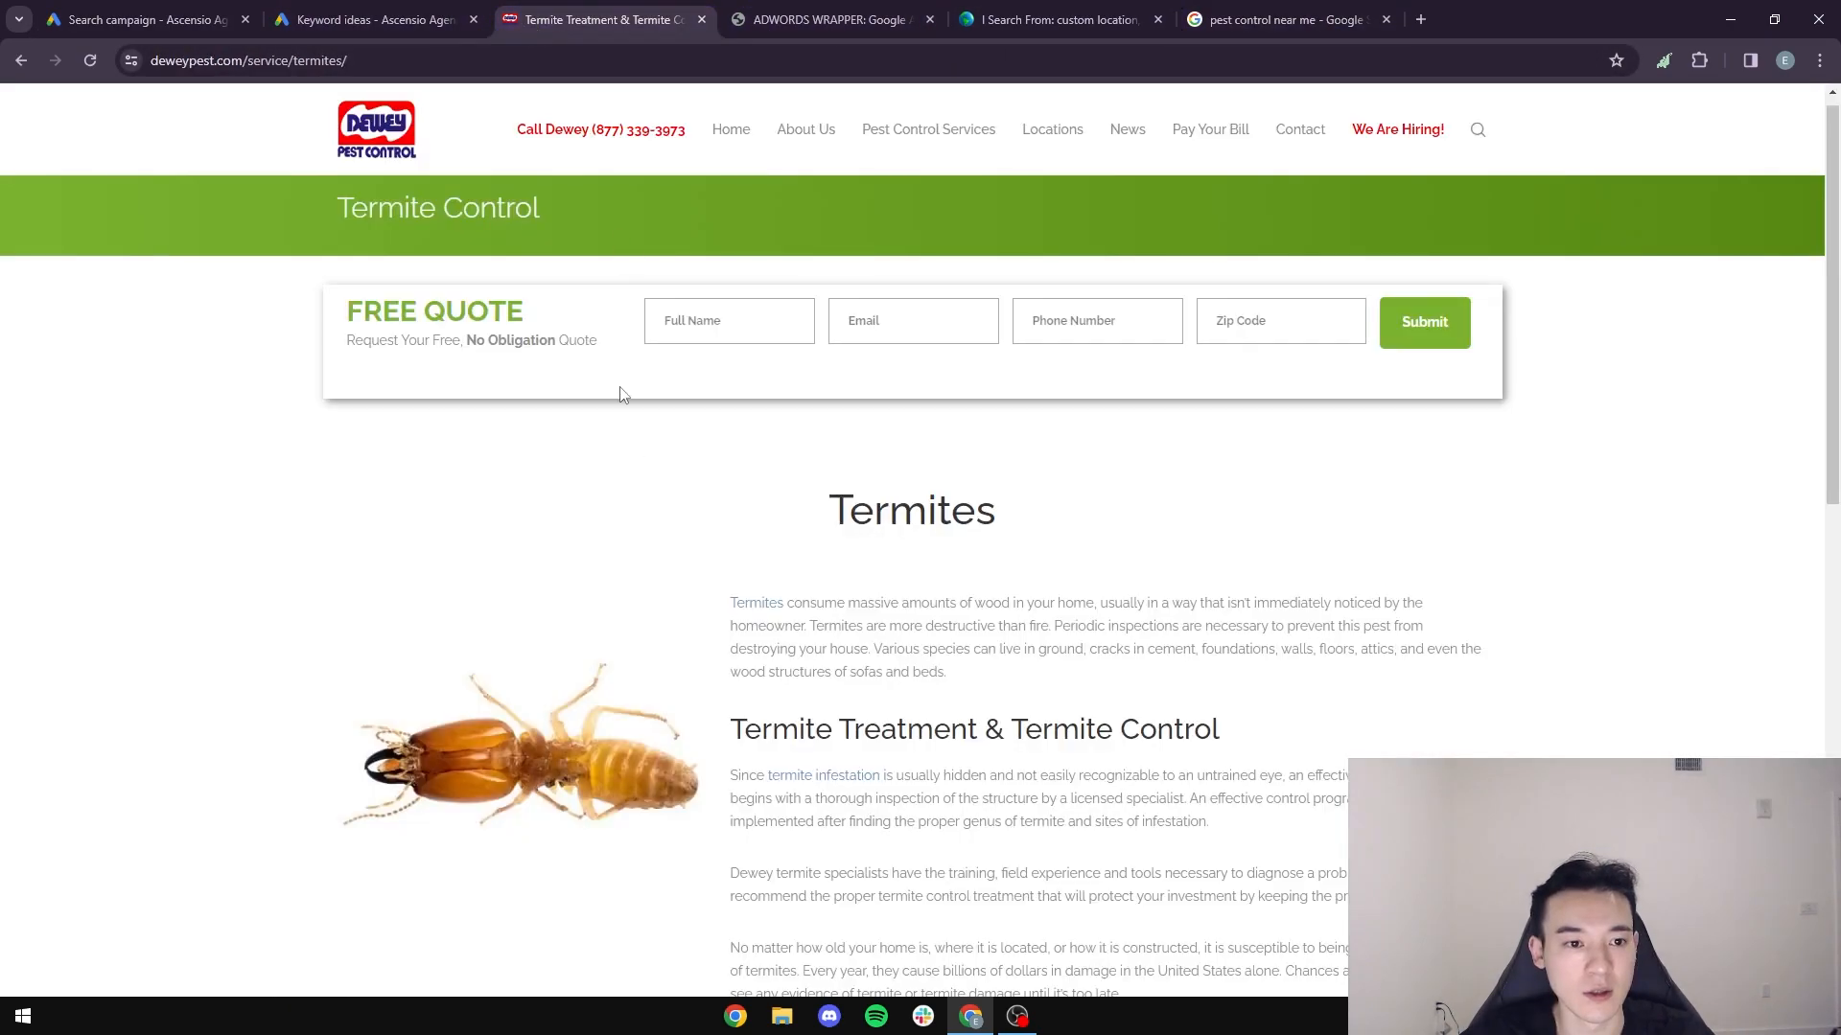
{"action": "scroll", "coordinate": [894, 602], "scroll_direction": "down", "scroll_amount": 20}
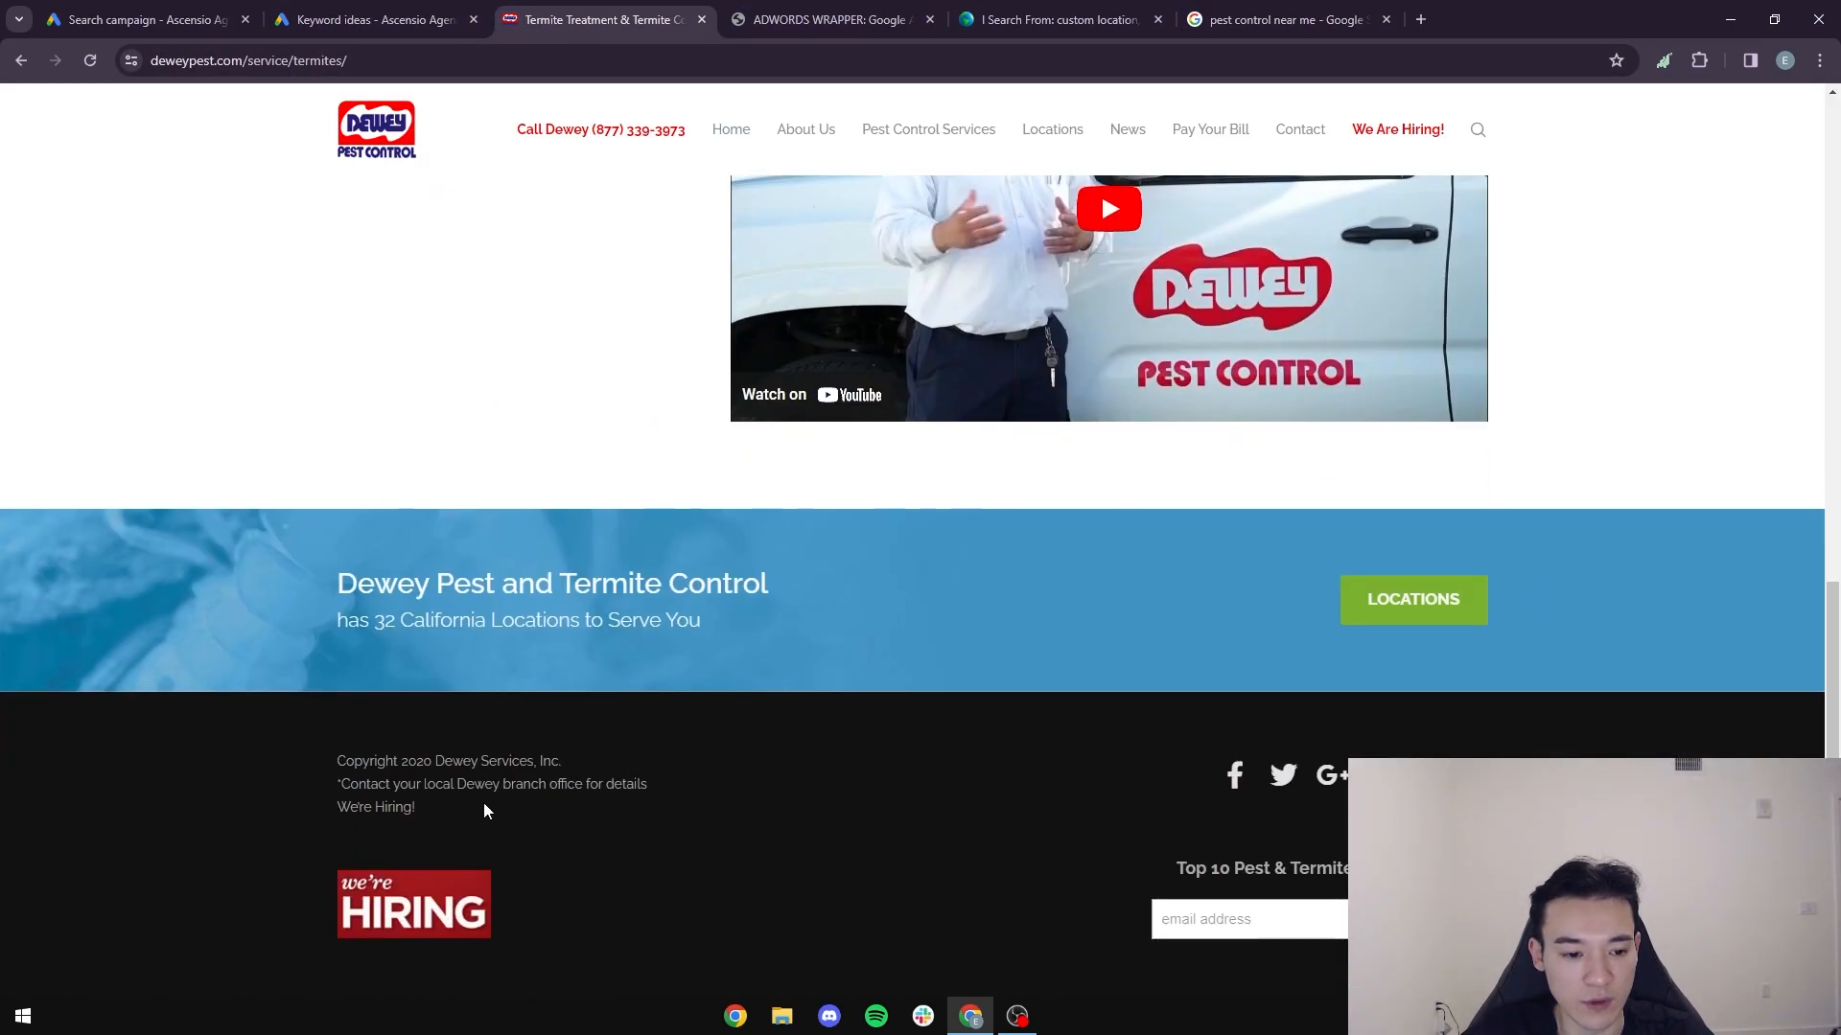
{"action": "scroll", "coordinate": [670, 563], "scroll_direction": "up", "scroll_amount": 15}
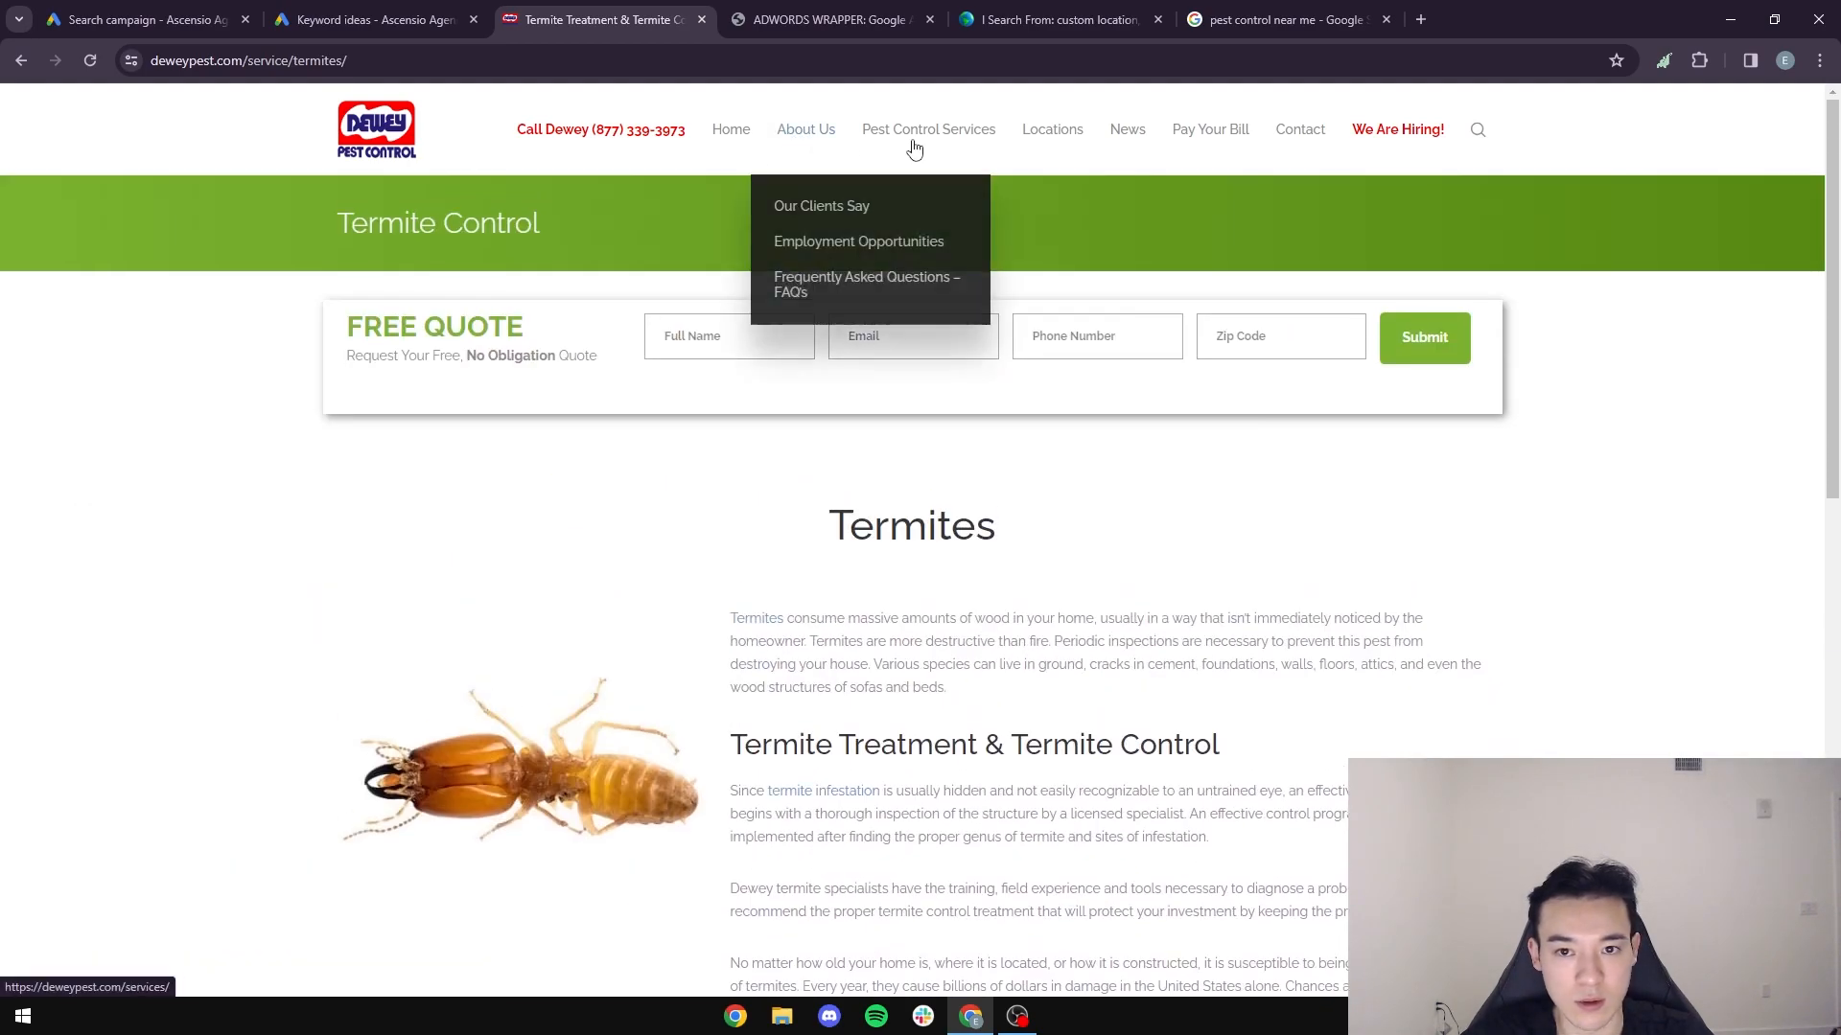
{"action": "left_click", "coordinate": [807, 133]}
{"action": "scroll", "coordinate": [766, 576], "scroll_direction": "down", "scroll_amount": 15}
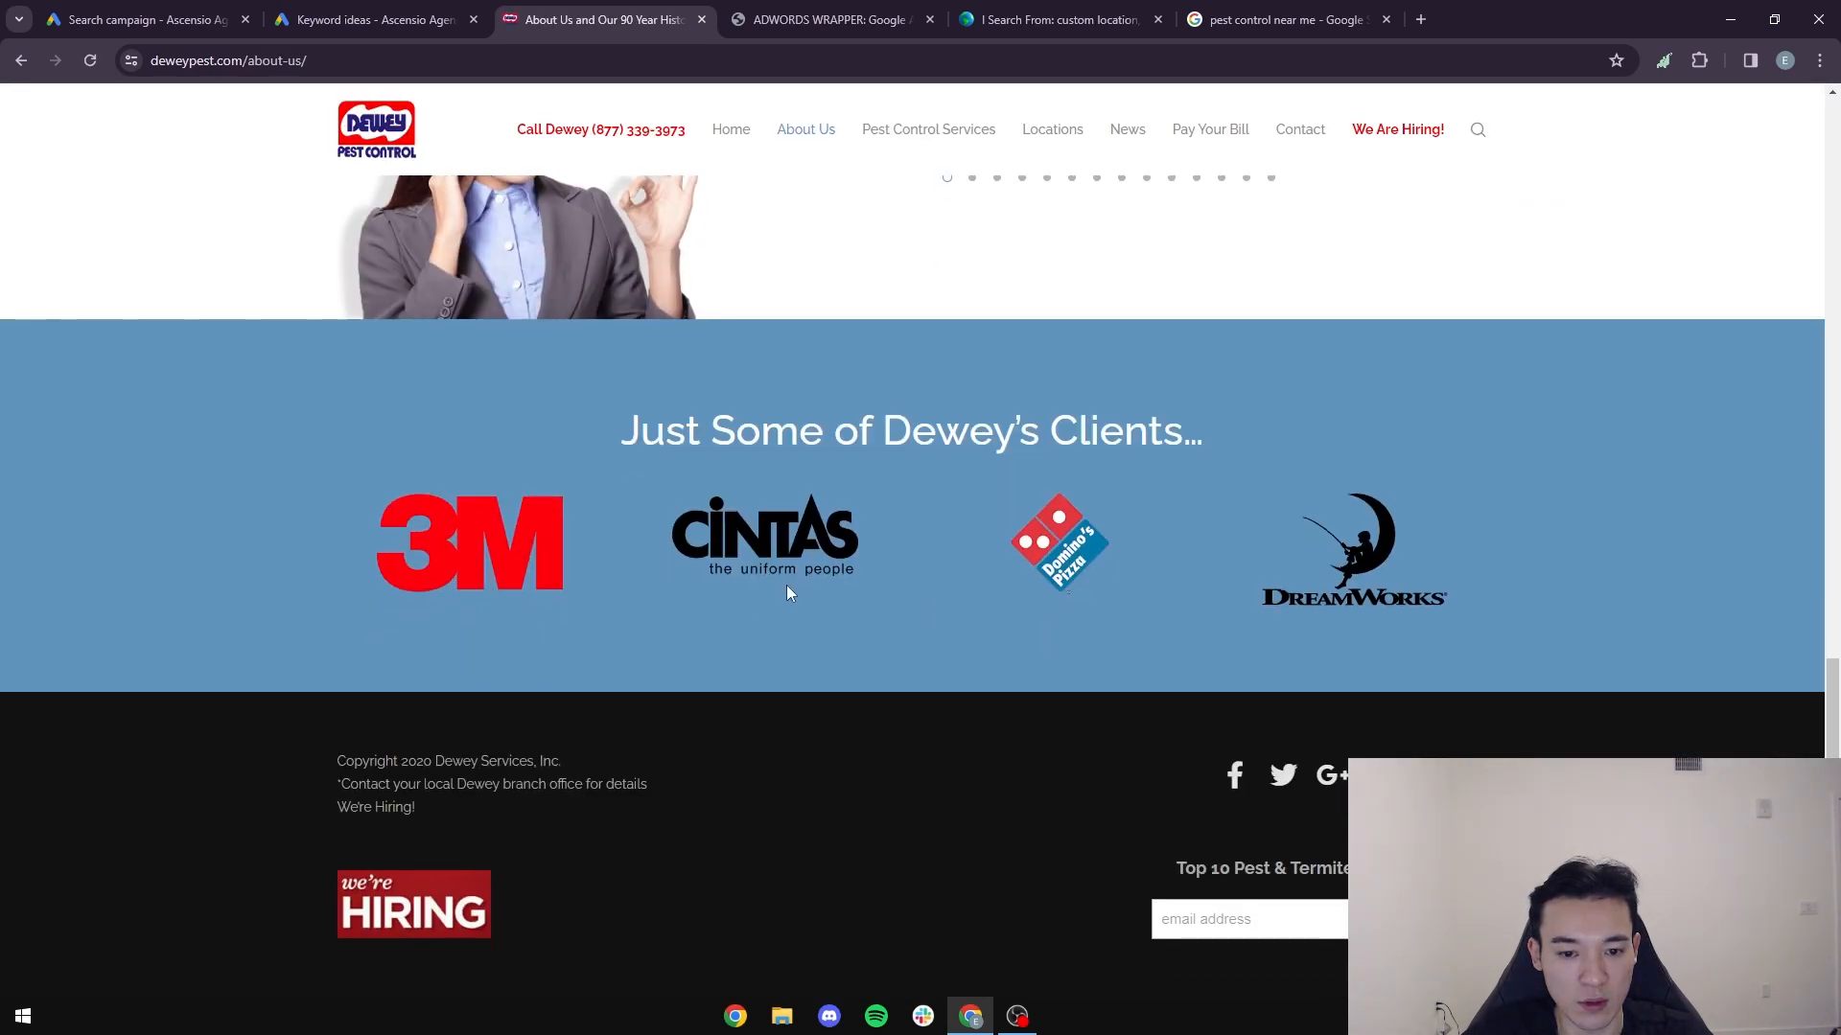
{"action": "left_click", "coordinate": [393, 129]}
{"action": "scroll", "coordinate": [575, 623], "scroll_direction": "down", "scroll_amount": 15}
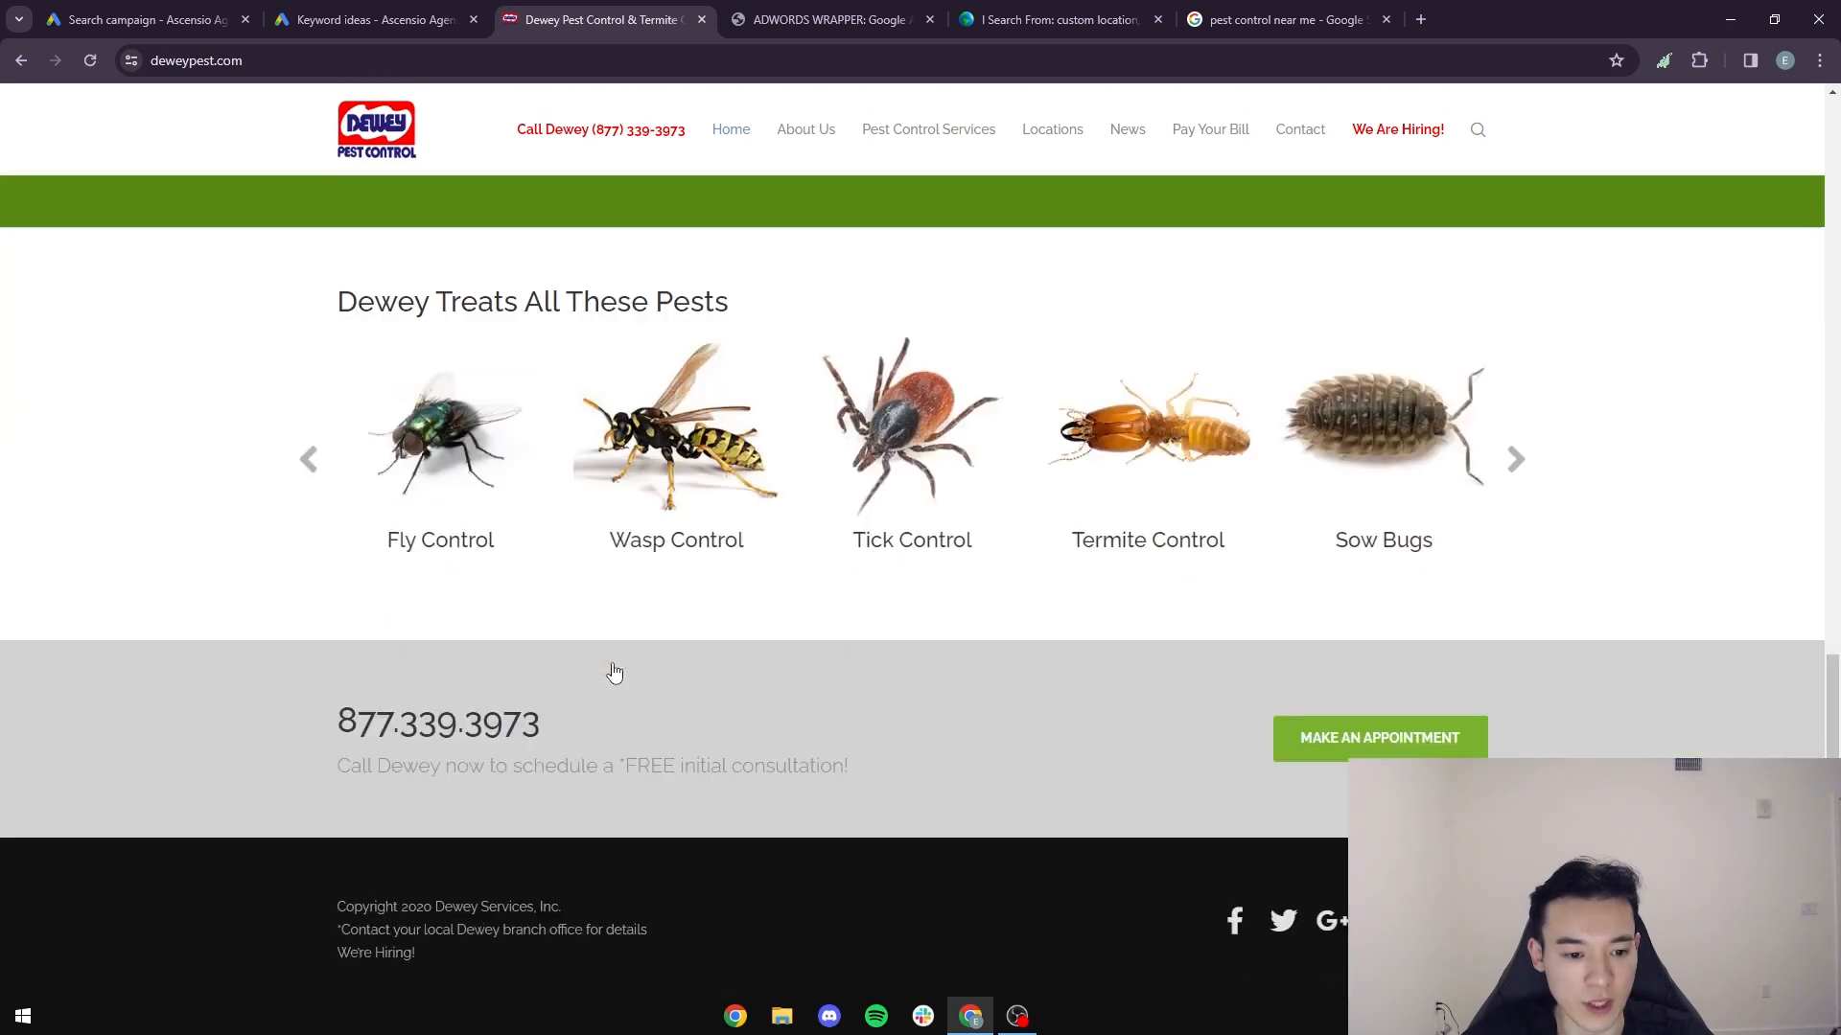
- Copy the company's phone number from Dewey's home page and append it with a closing parenthesis to the "Call Dewey (" callout
{"action": "left_click_drag", "start_coordinate": [555, 575], "coordinate": [335, 575]}
{"action": "key", "text": "ctrl+c"}
{"action": "left_click", "coordinate": [144, 20]}
{"action": "left_click", "coordinate": [570, 339]}
{"action": "key", "text": "ctrl+v"}
{"action": "type", "text": ")"}
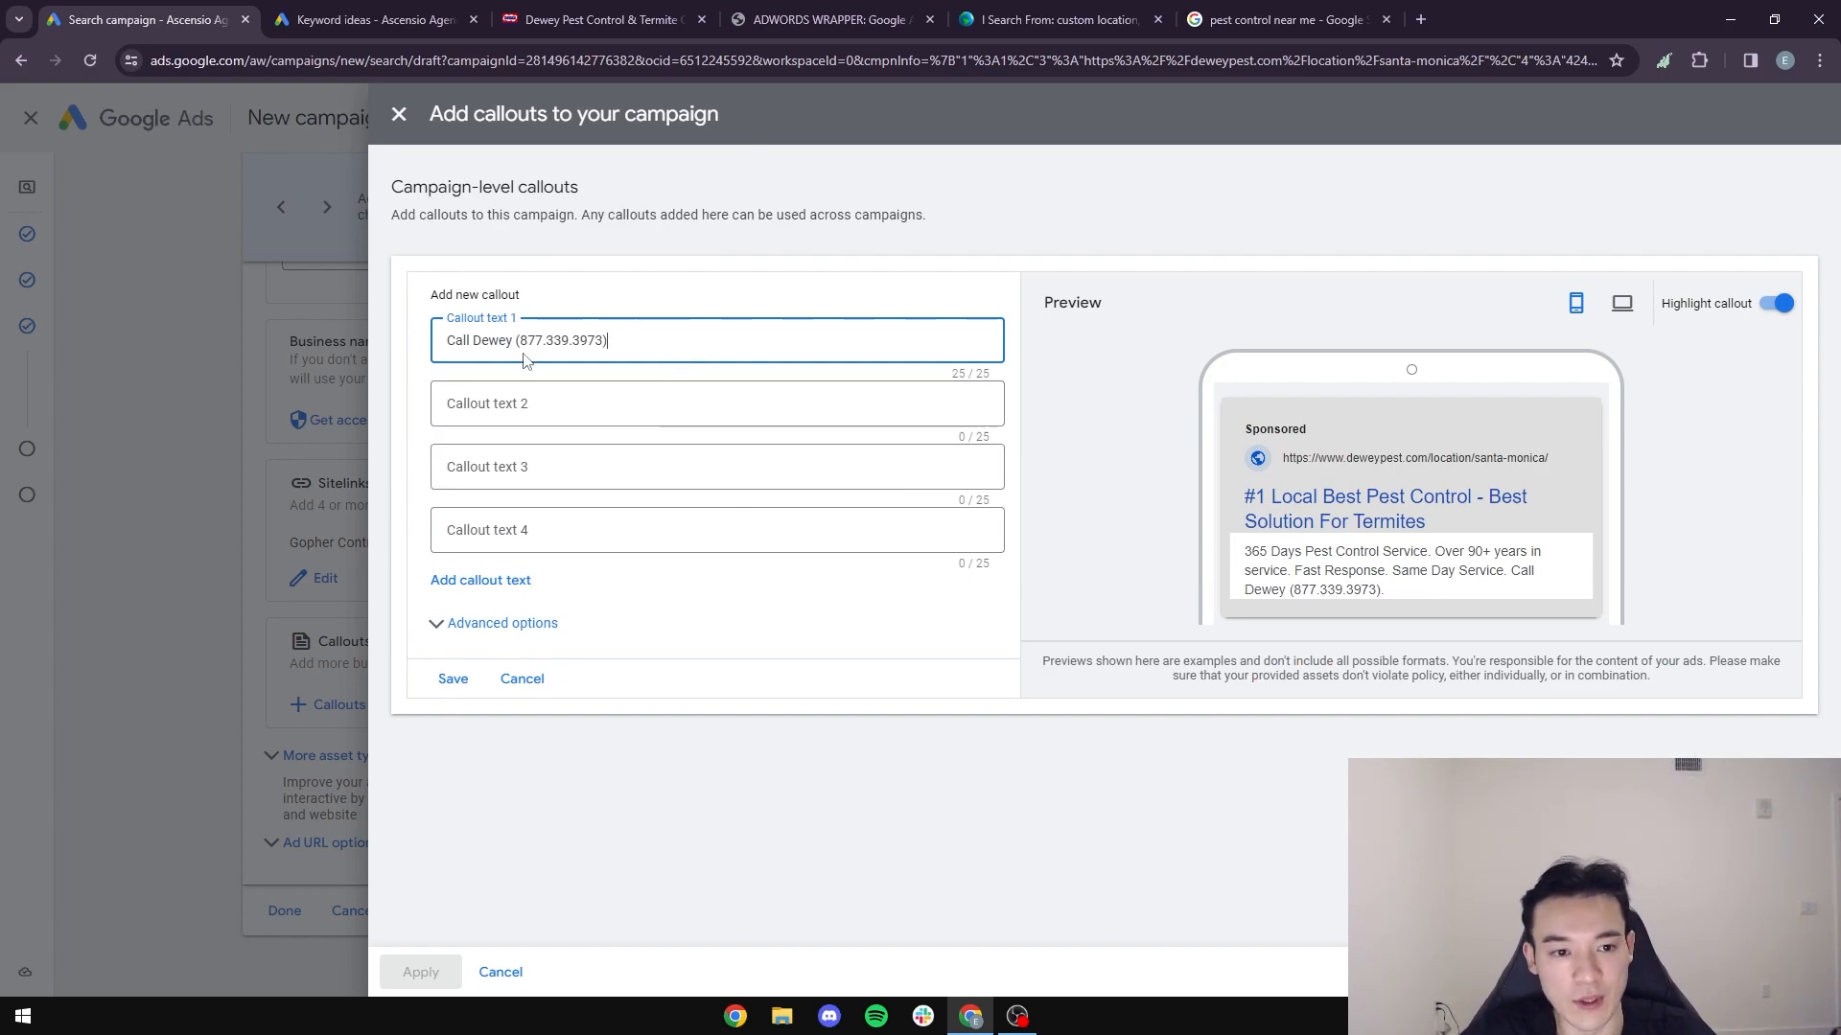
- Save the new Call Dewey callout and apply it to the campaign
{"action": "left_click_drag", "start_coordinate": [610, 341], "coordinate": [446, 355]}
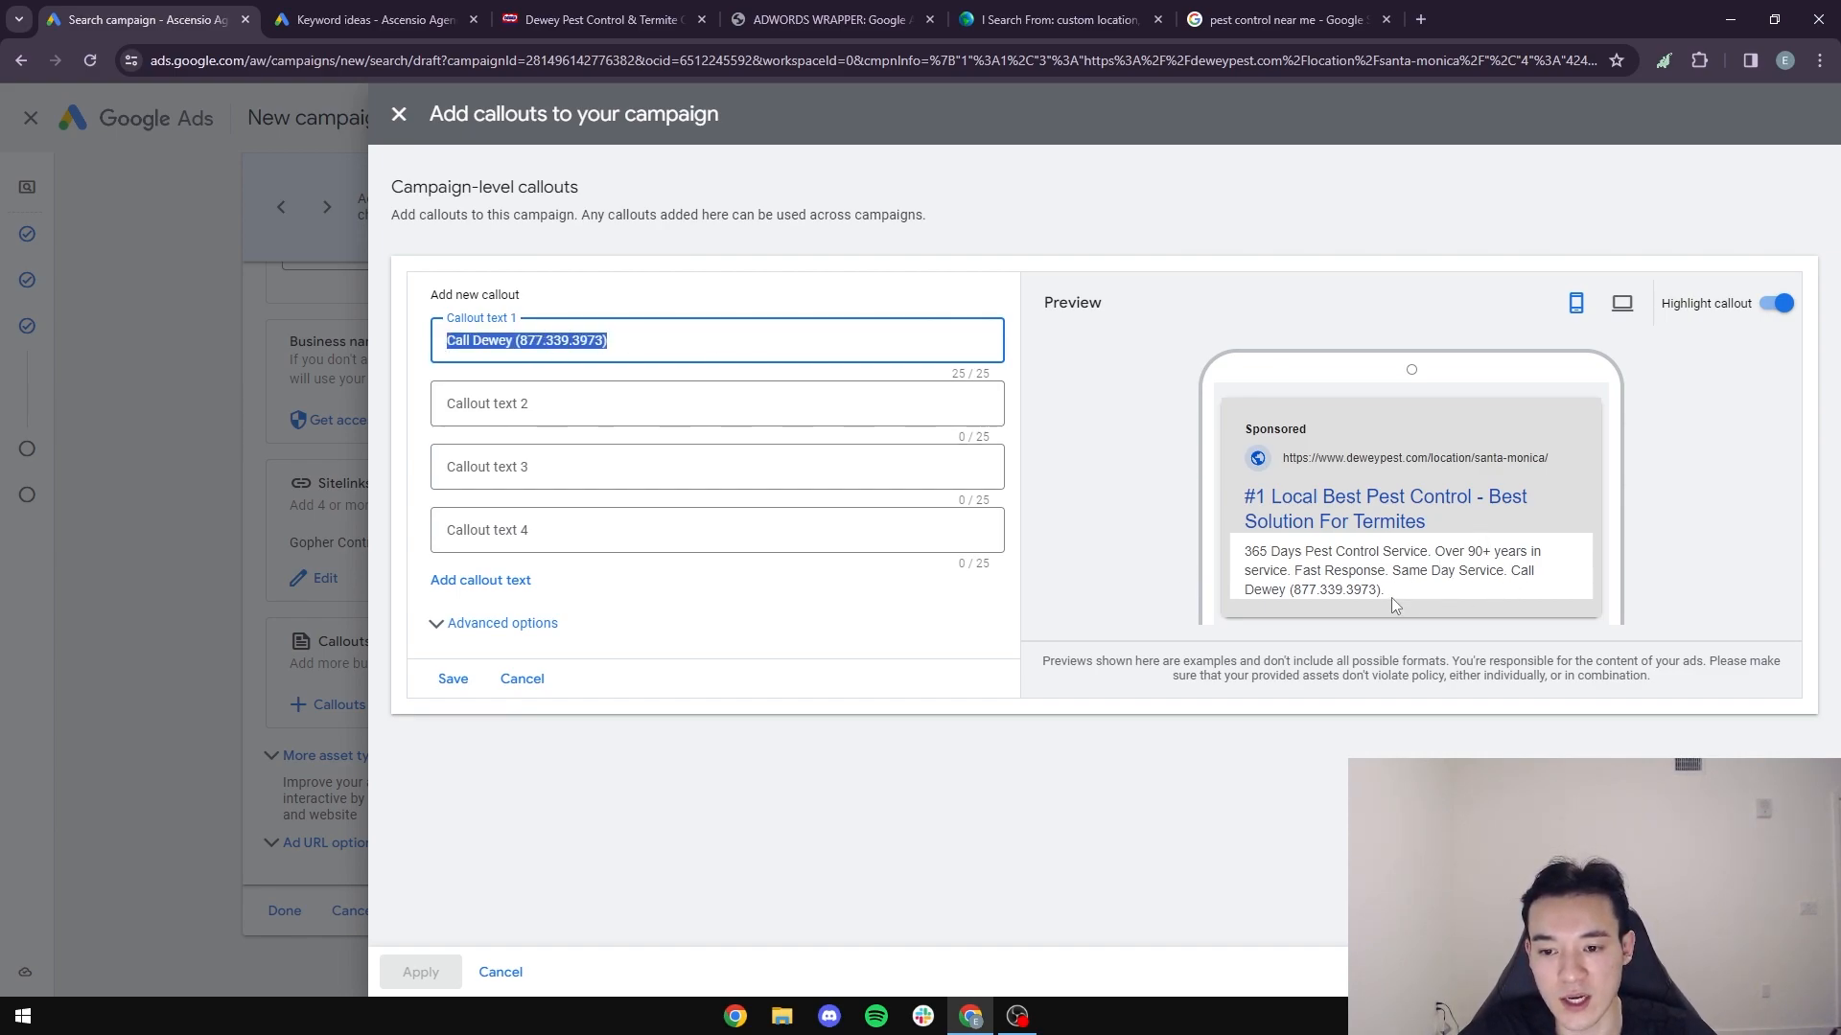
{"action": "left_click", "coordinate": [449, 681]}
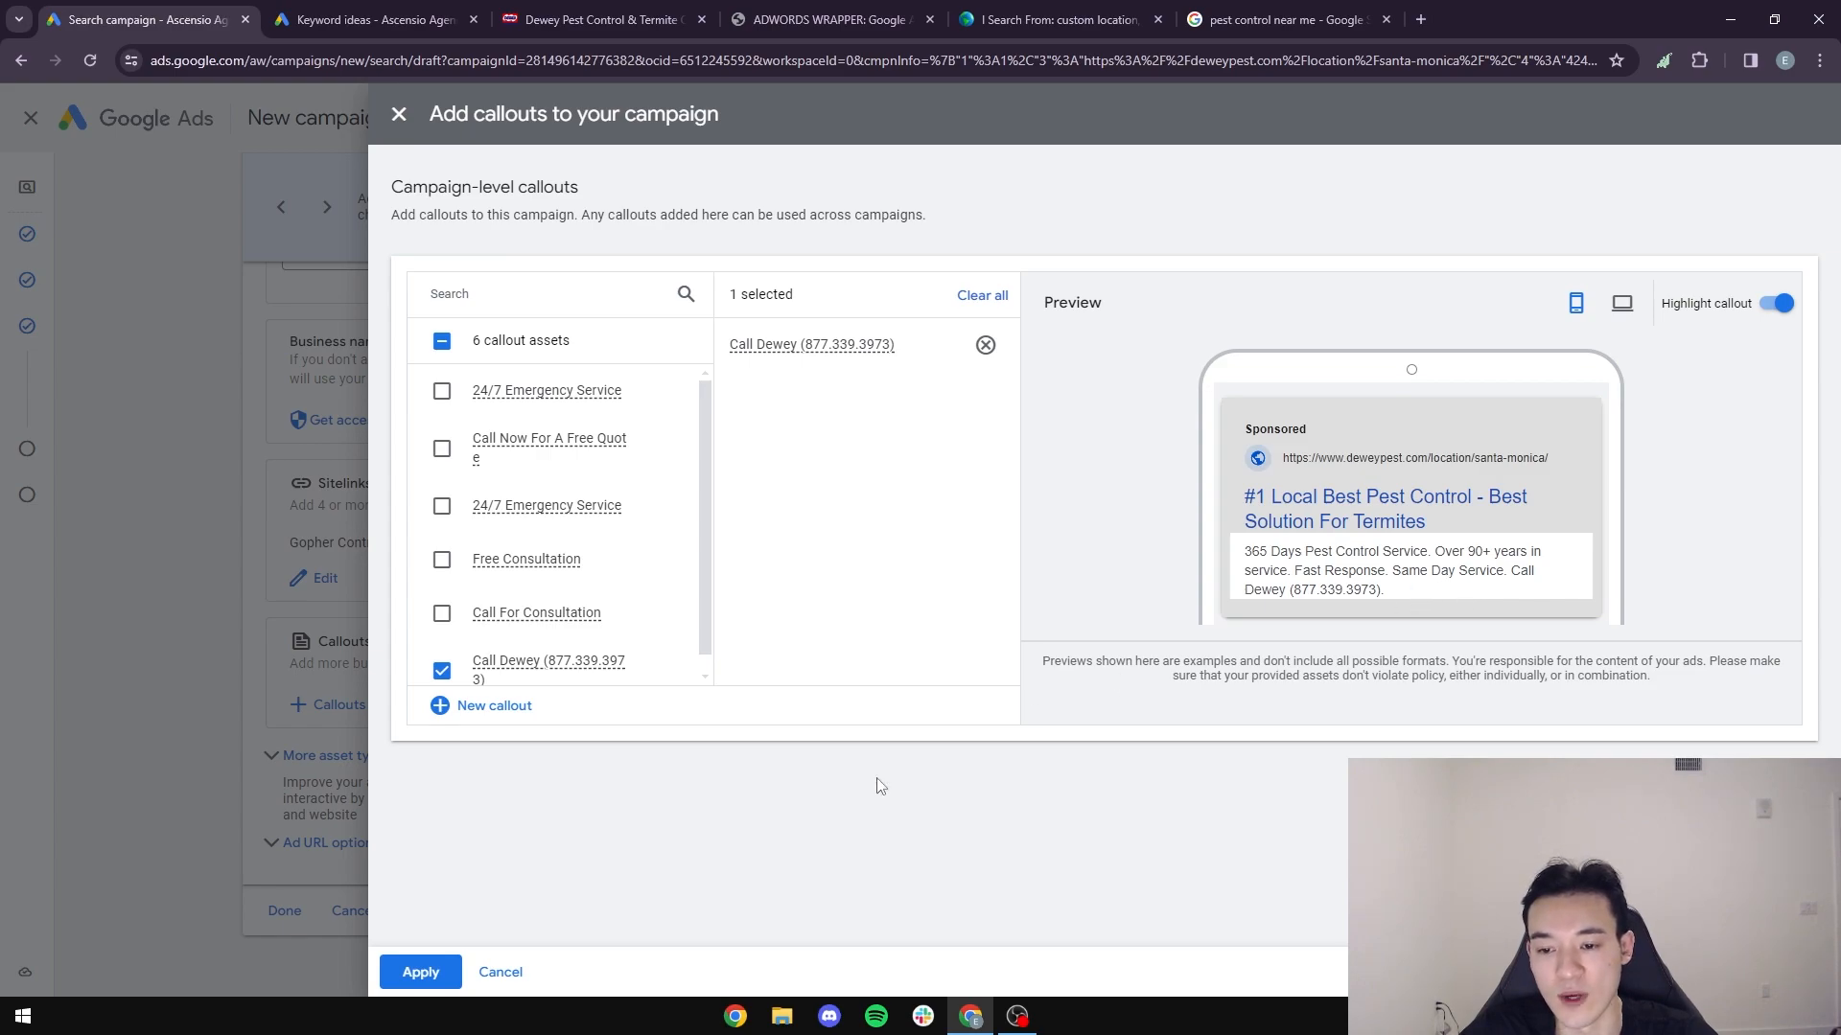
{"action": "left_click", "coordinate": [414, 971]}
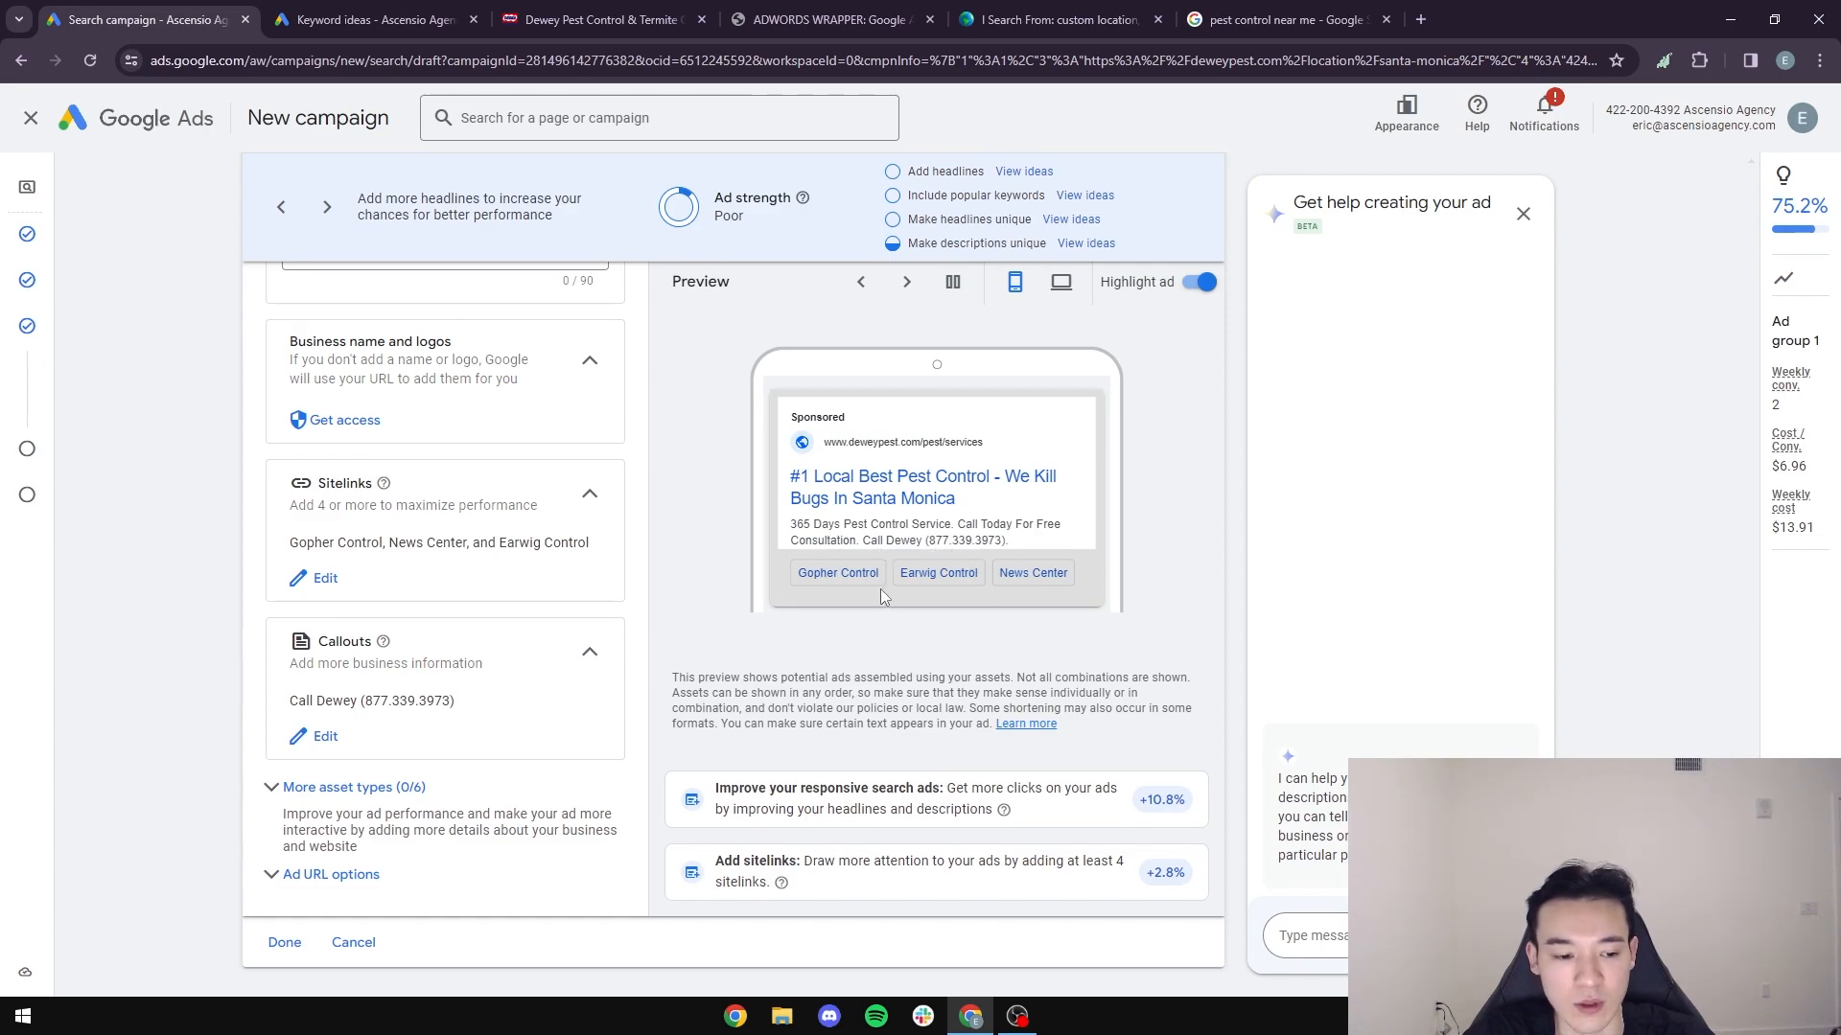
- Finish editing the ad, proceed to the campaign budget and start the identity confirmation
{"action": "left_click", "coordinate": [282, 941]}
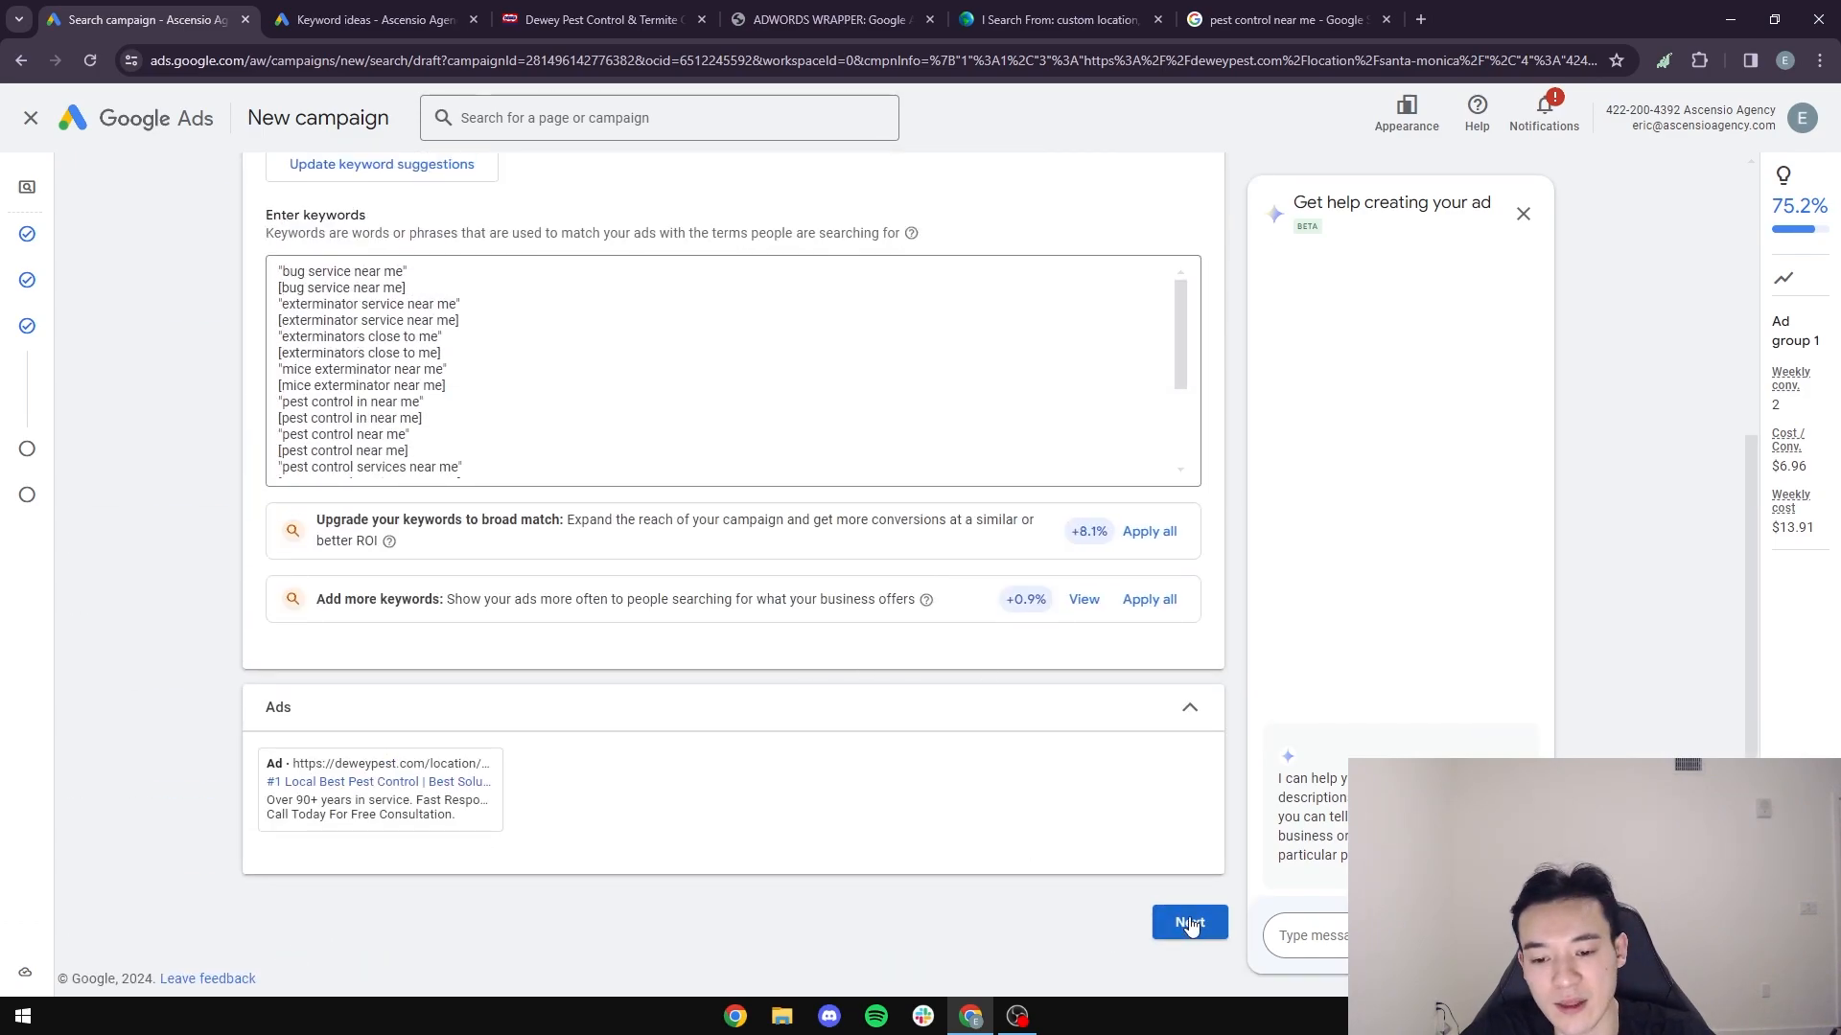
{"action": "left_click", "coordinate": [1189, 922]}
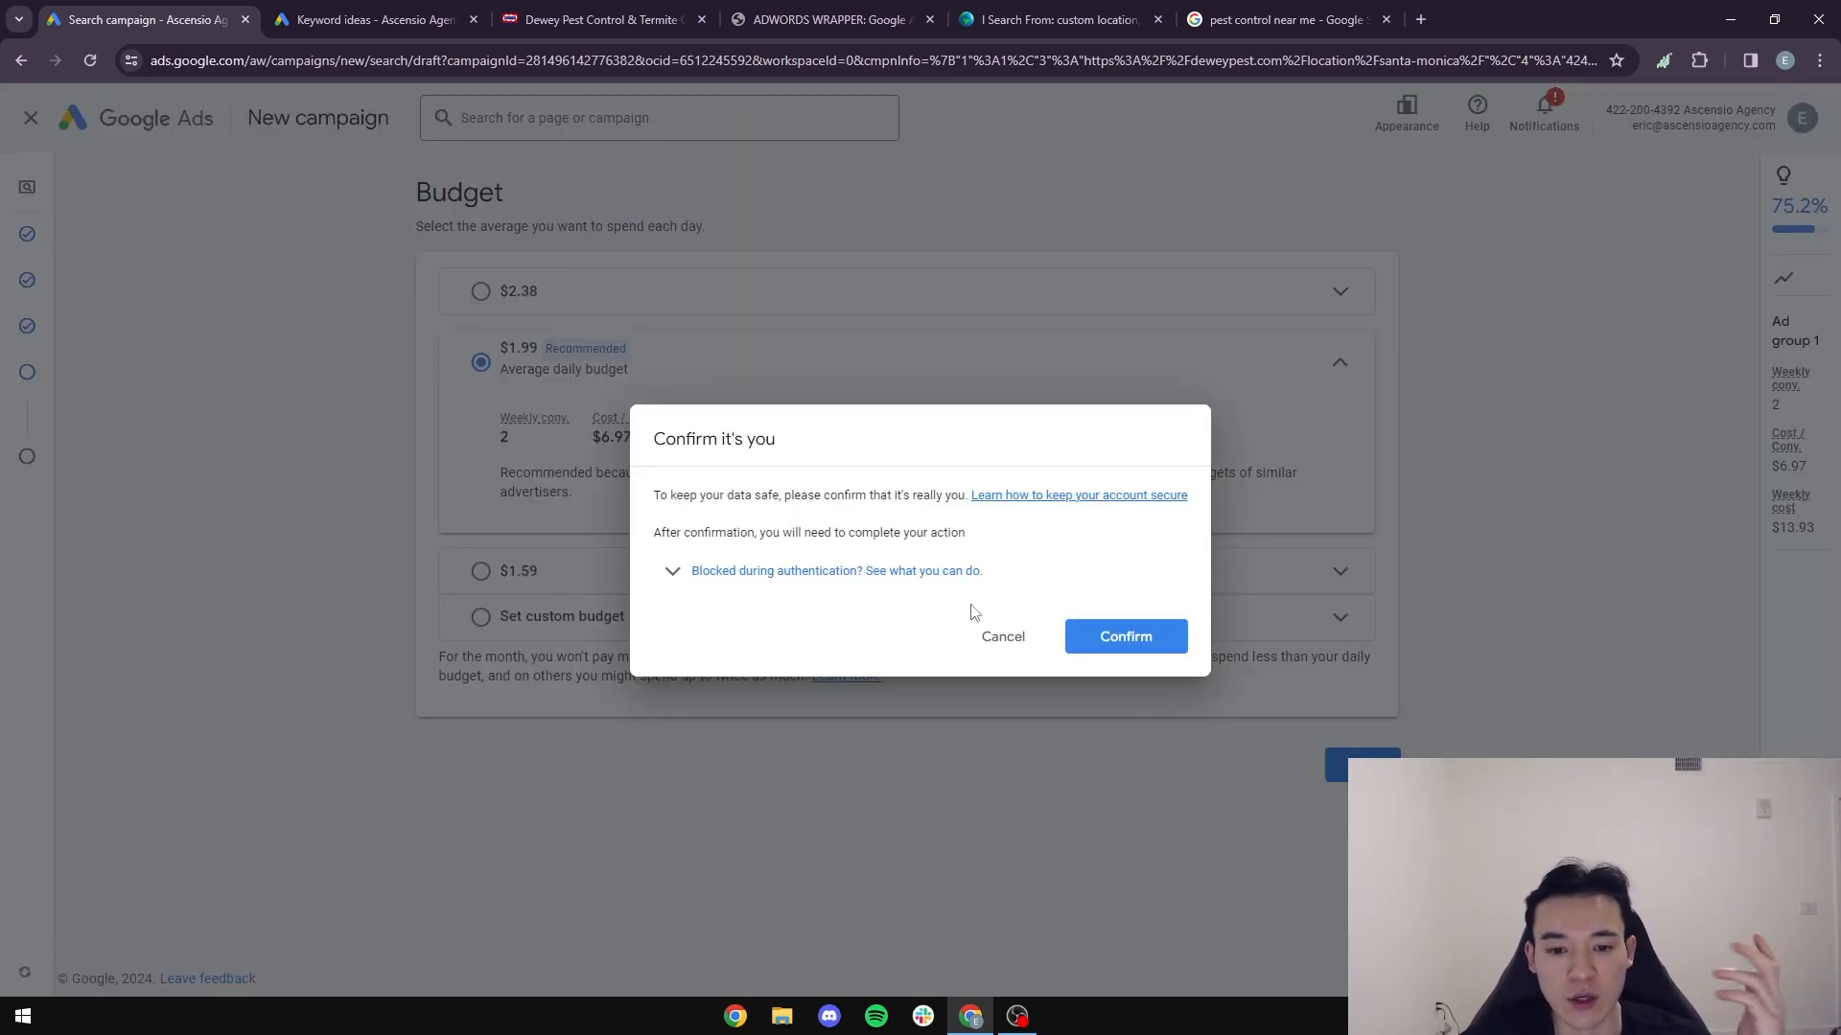
{"action": "left_click", "coordinate": [1132, 638]}
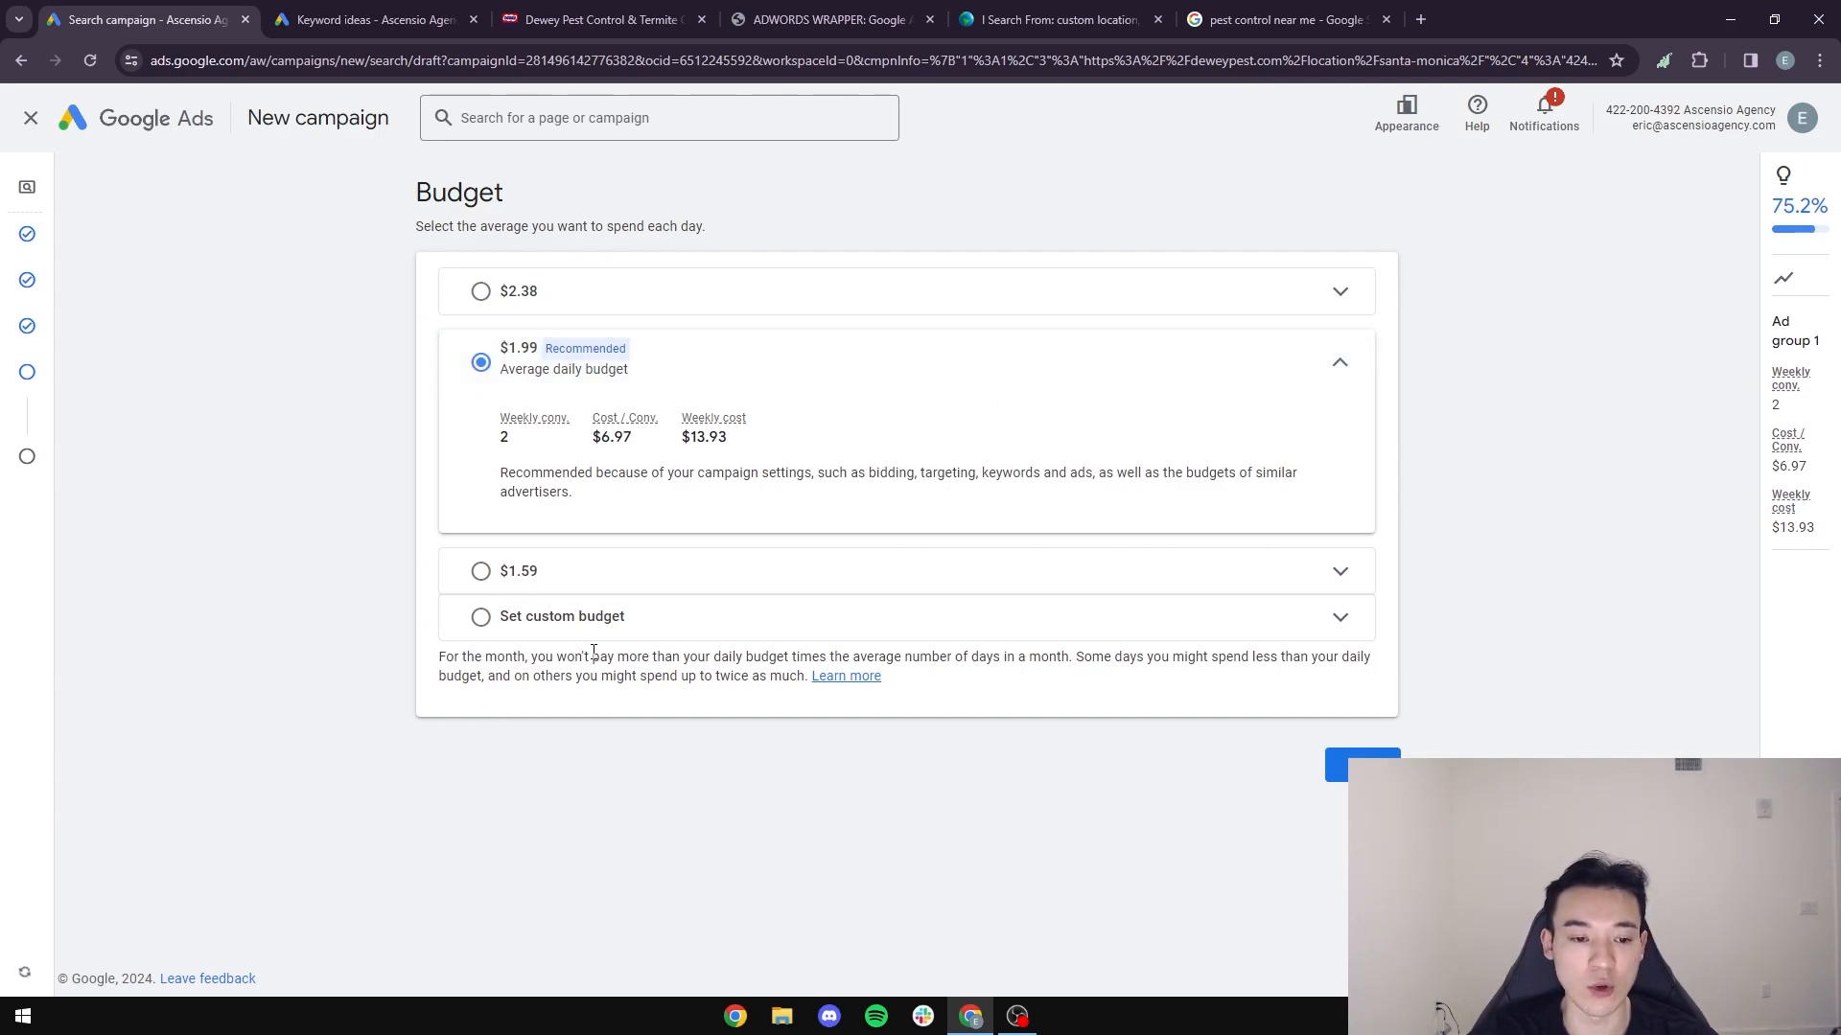
- Choose a custom average daily budget for the campaign and set it to $60.00
{"action": "left_click", "coordinate": [709, 621]}
{"action": "left_click", "coordinate": [602, 552]}
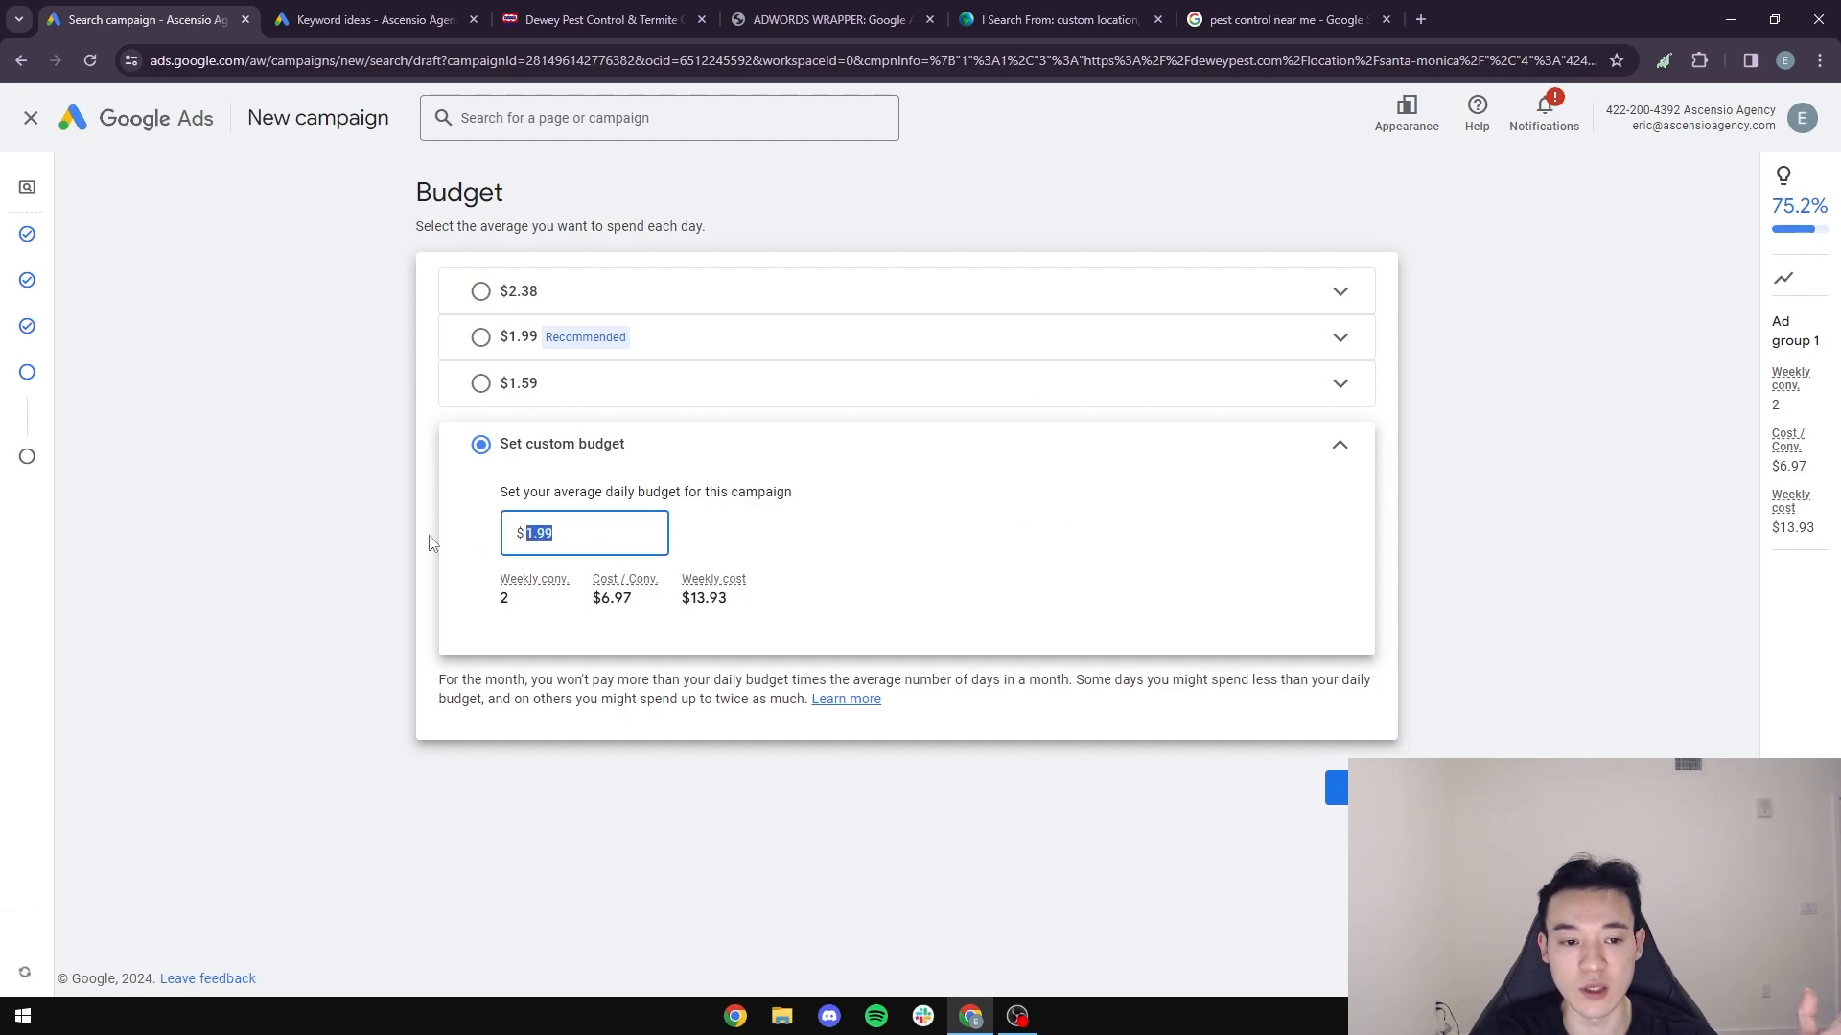
{"action": "key", "text": "BackSpace"}
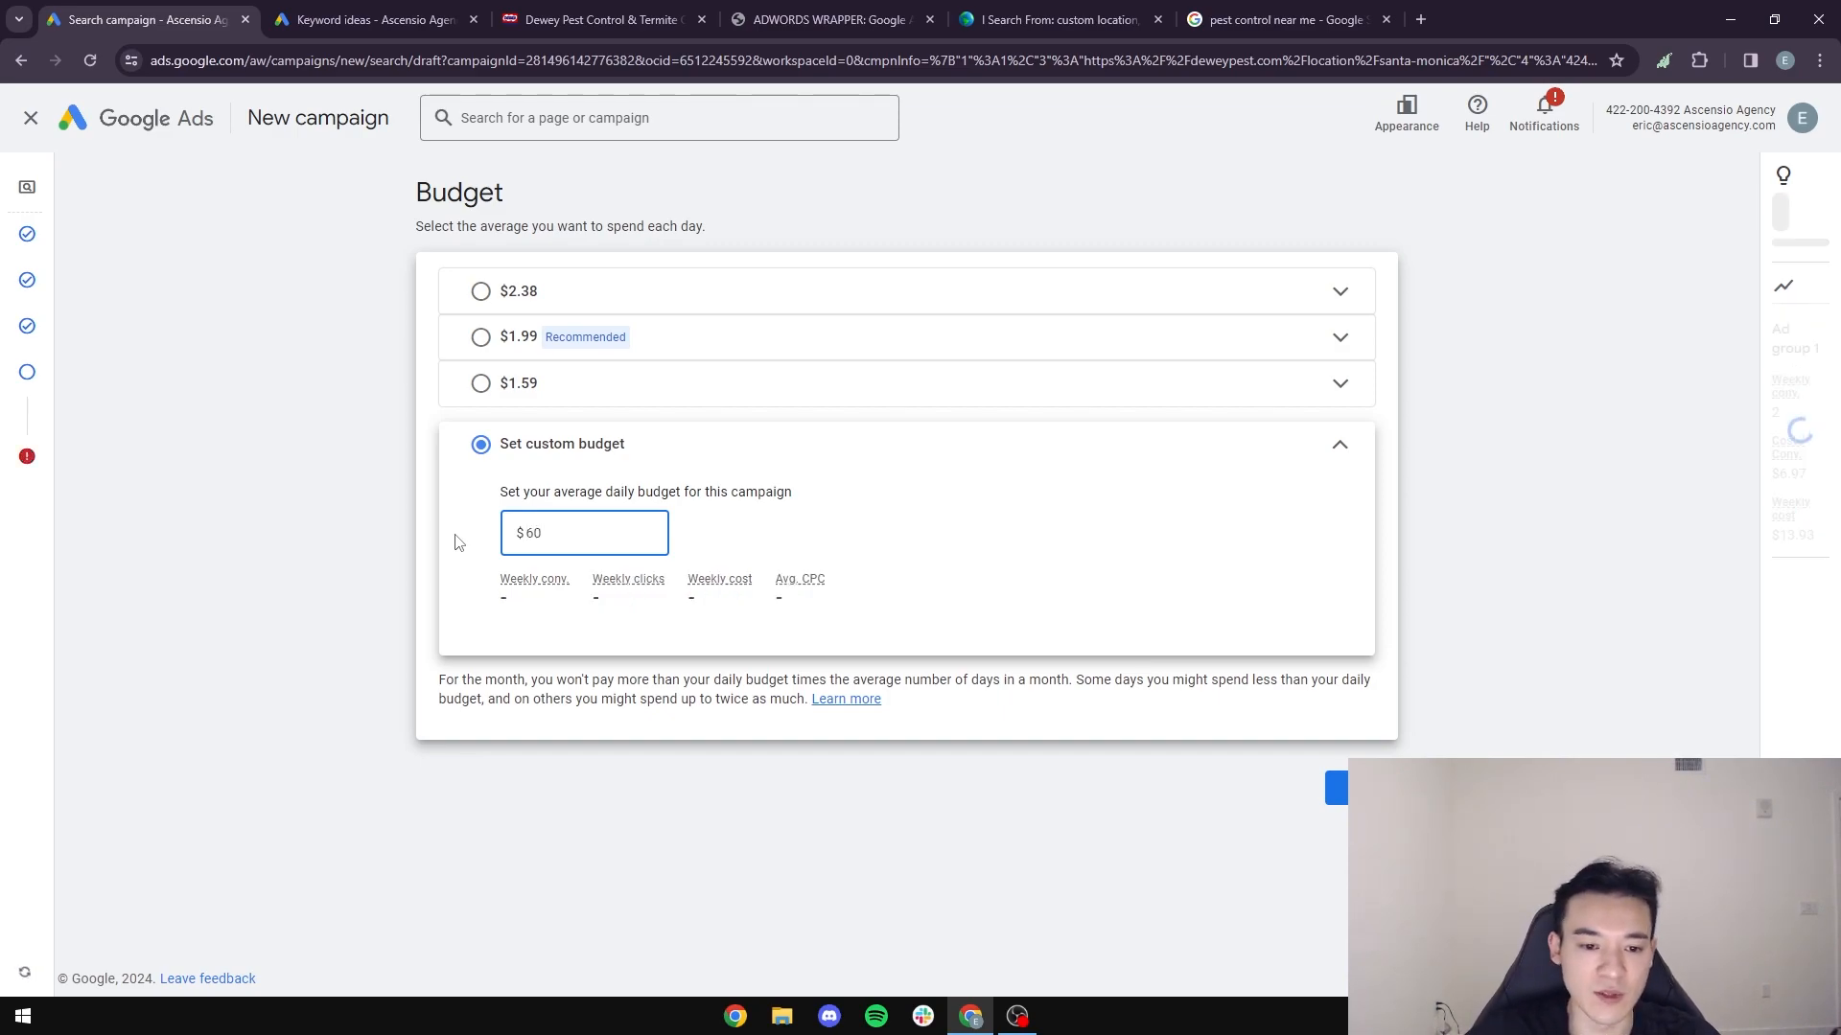
{"action": "type", "text": ".00"}
- Change the custom average daily budget to $70.00 and continue to the campaign review
{"action": "left_click_drag", "start_coordinate": [570, 526], "coordinate": [432, 538]}
{"action": "type", "text": "70"}
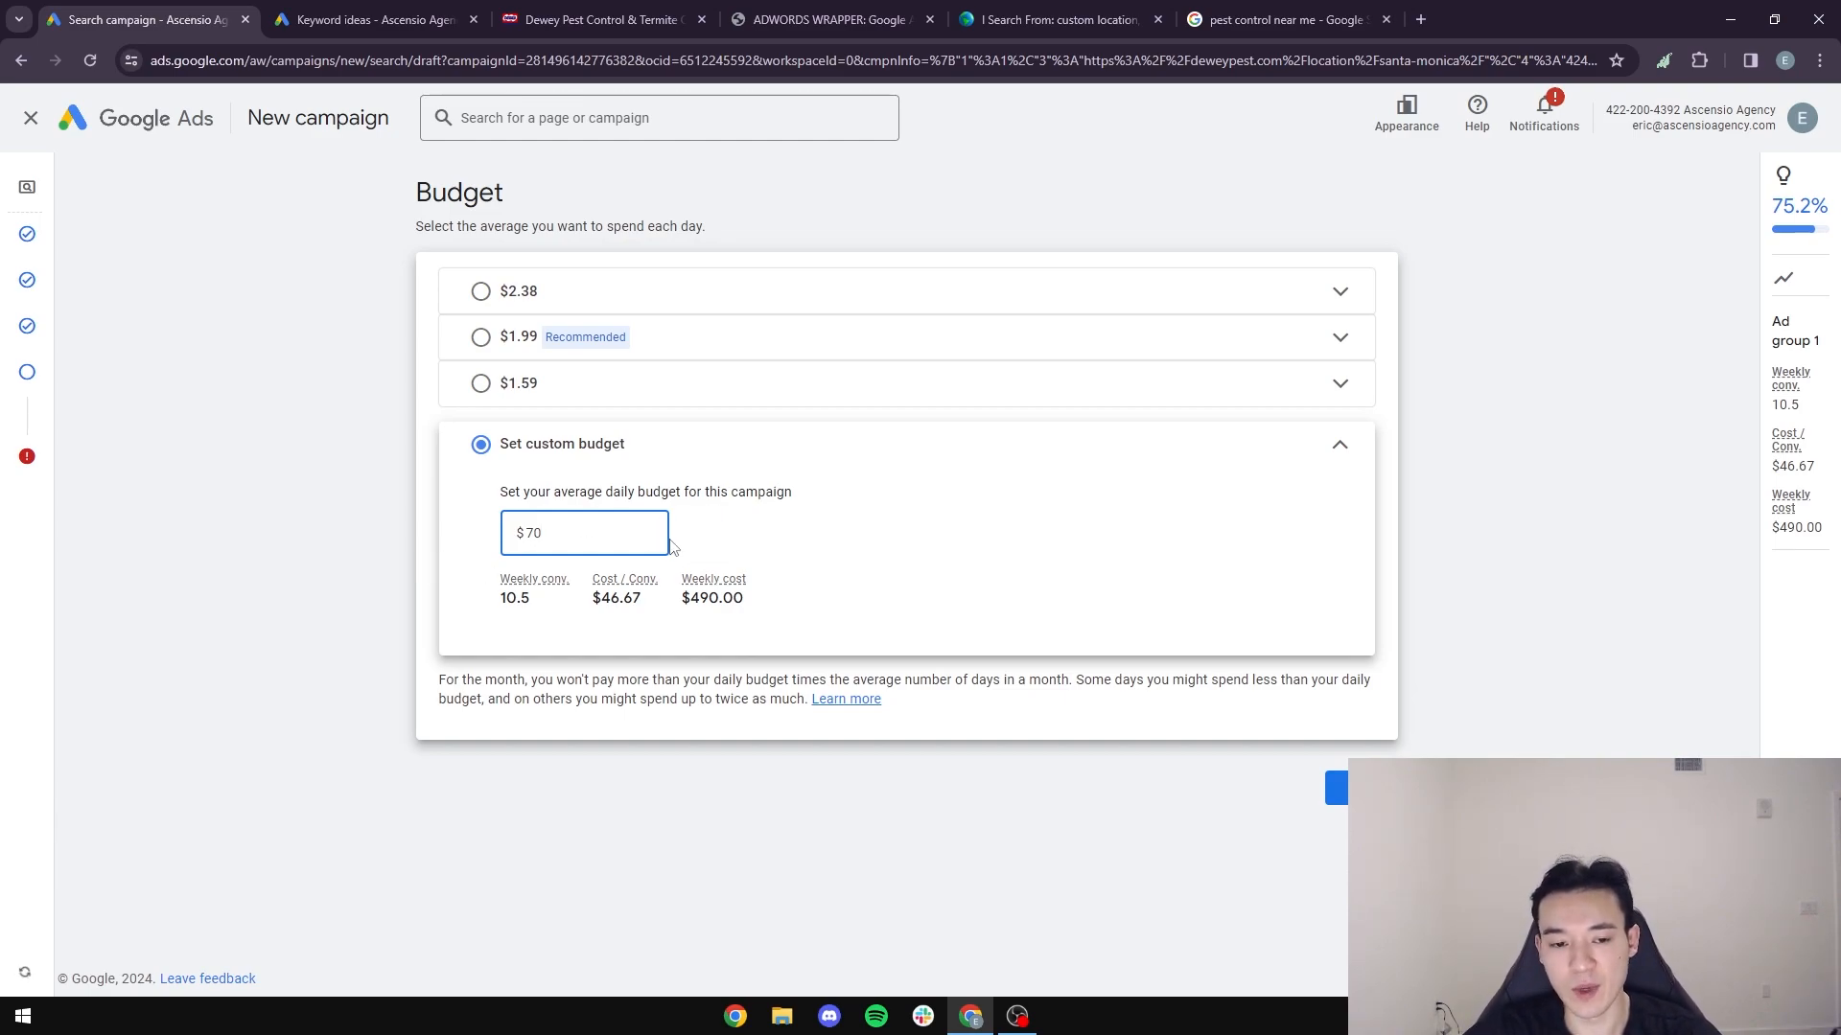
{"action": "left_click_drag", "start_coordinate": [652, 534], "coordinate": [440, 534]}
{"action": "left_click", "coordinate": [410, 534]}
{"action": "left_click", "coordinate": [644, 533]}
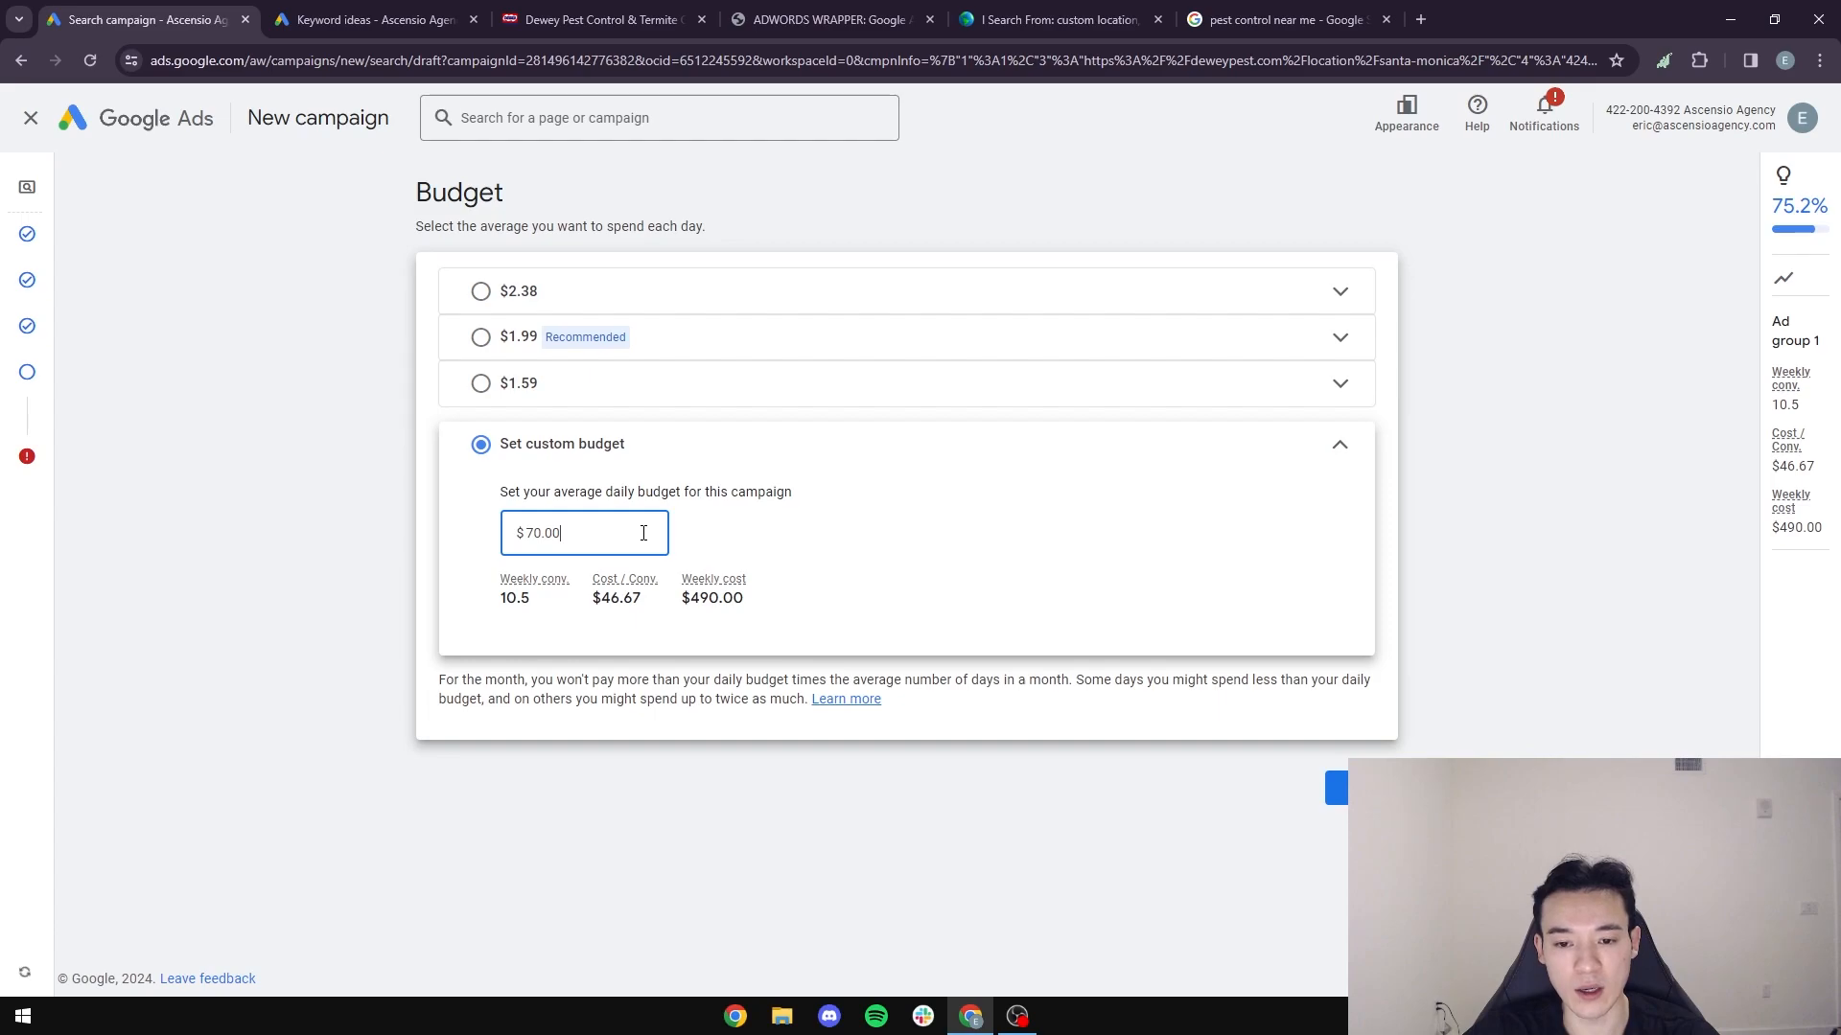
{"action": "left_click_drag", "start_coordinate": [590, 536], "coordinate": [426, 558]}
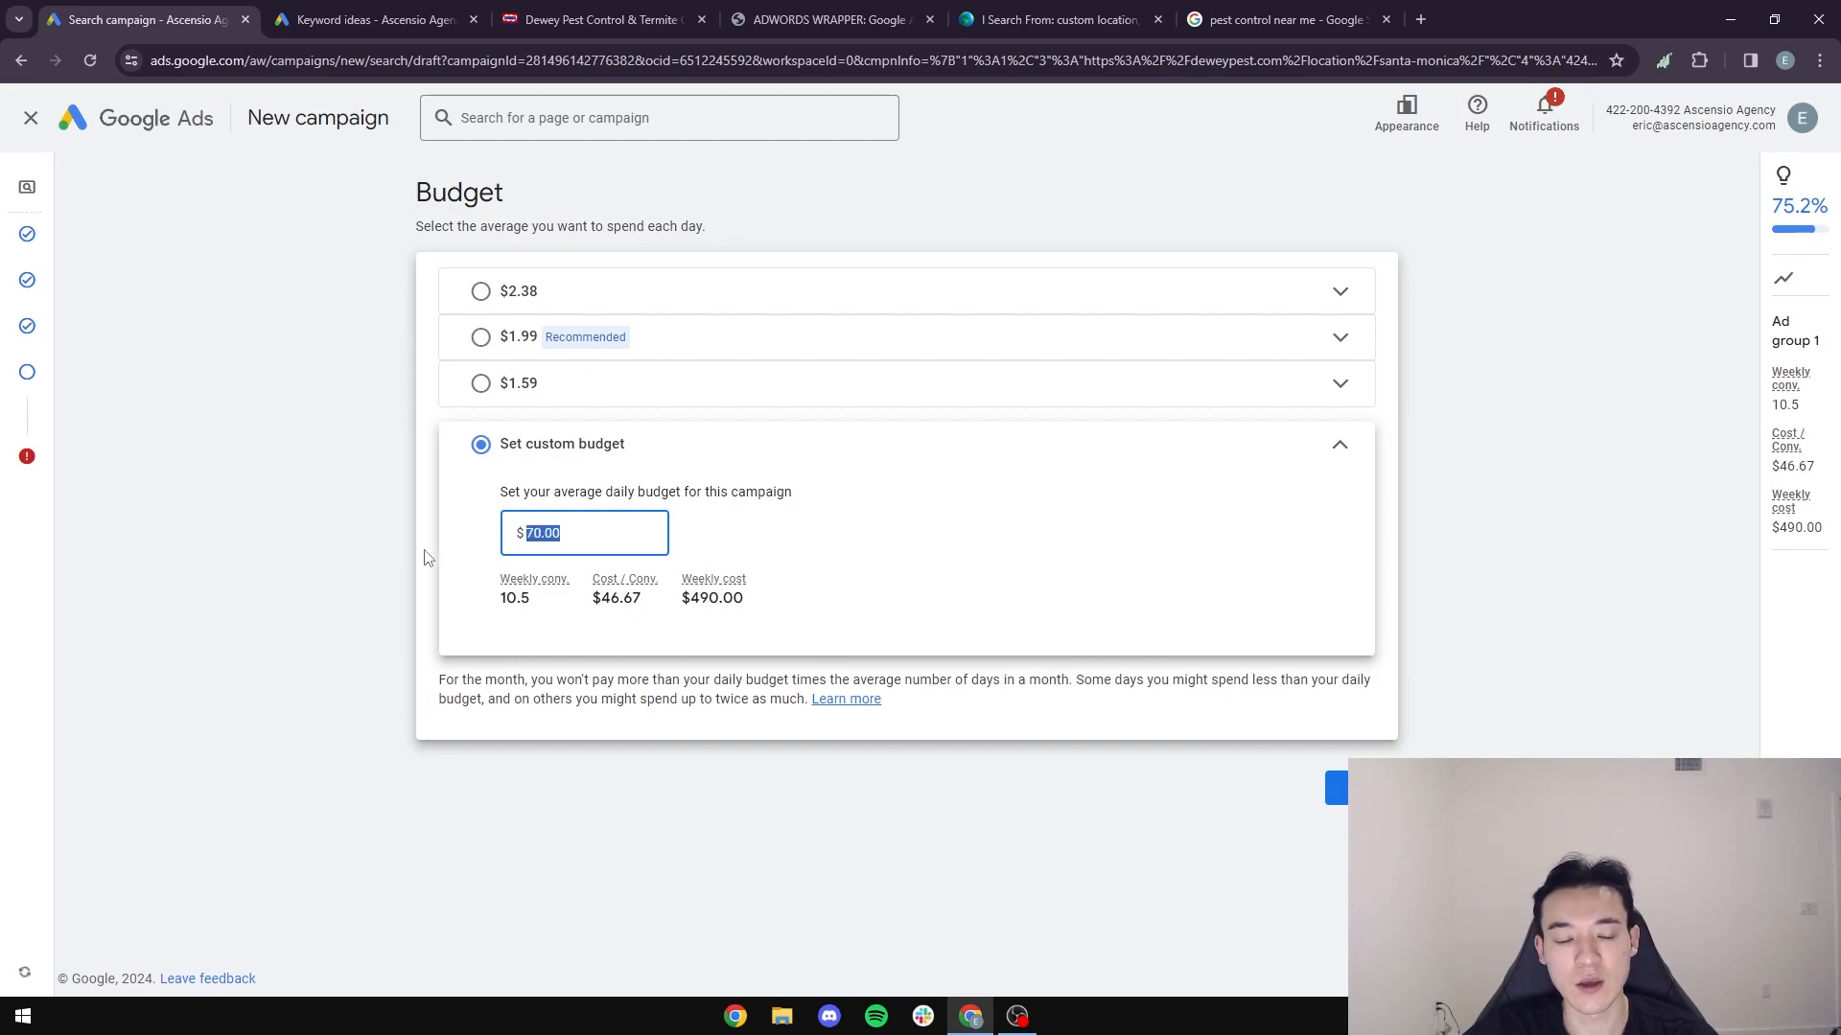
{"action": "left_click", "coordinate": [638, 528]}
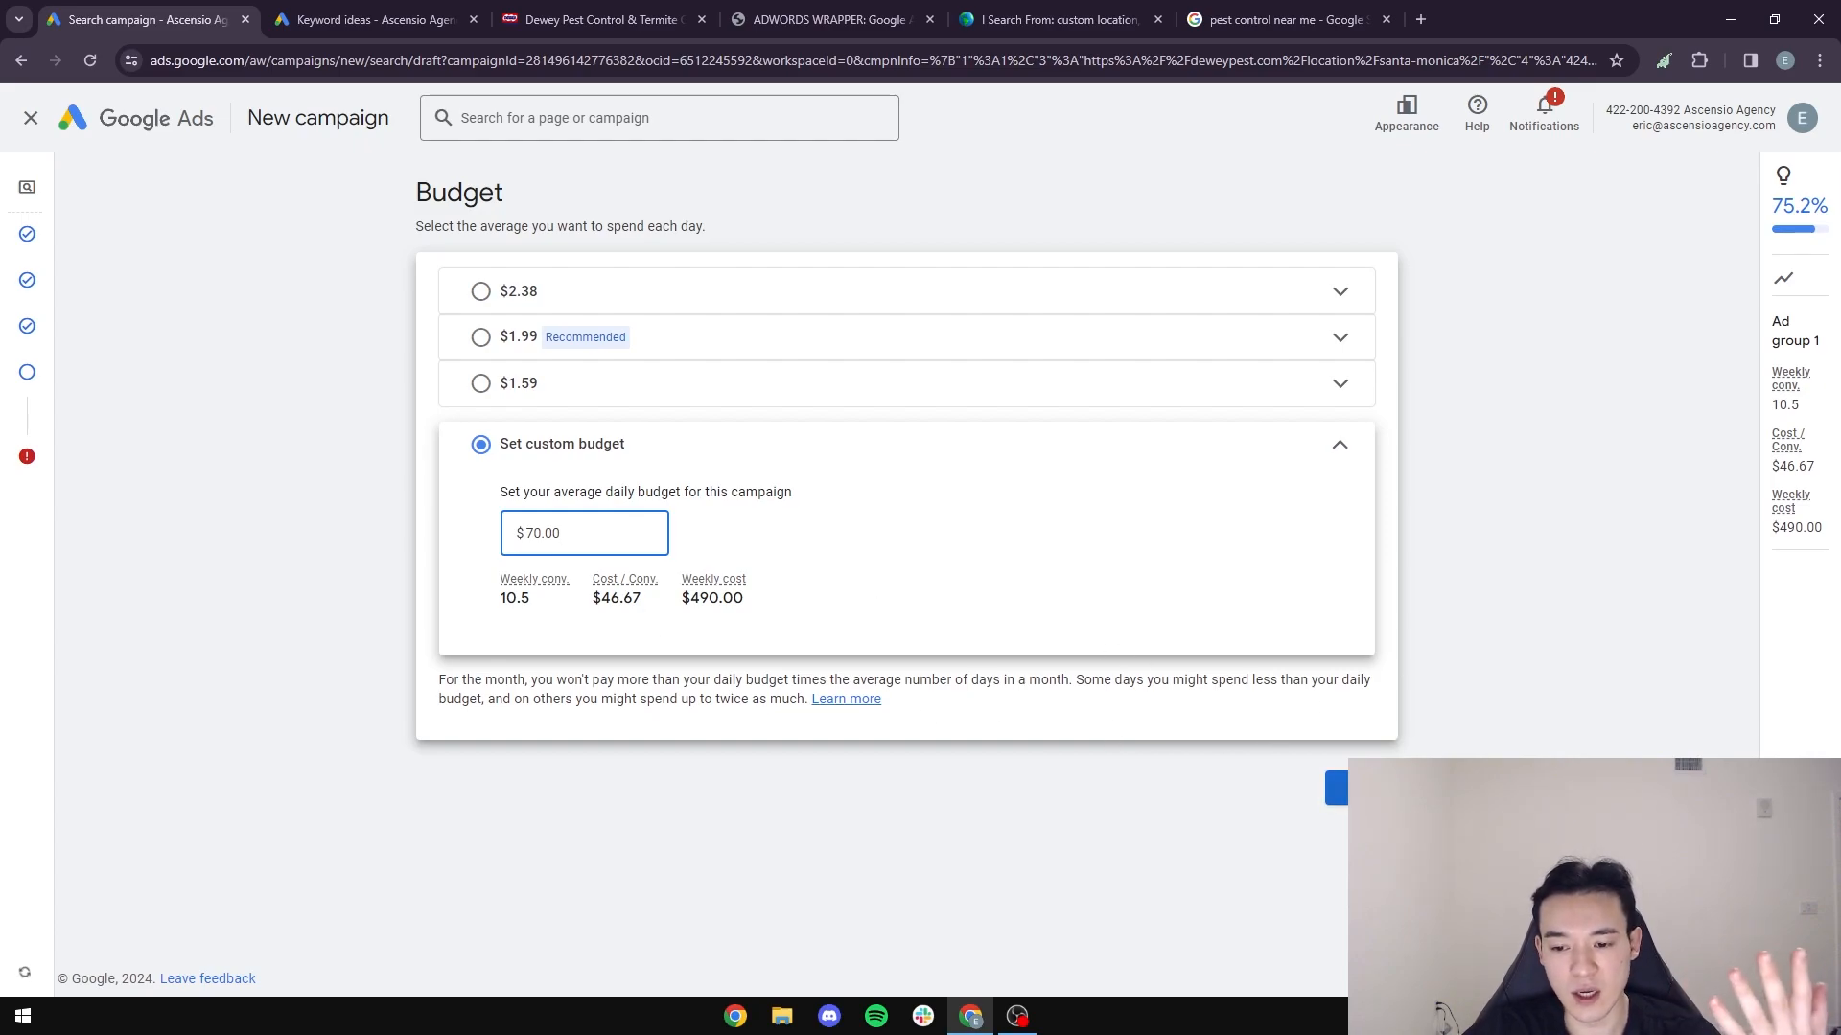
{"action": "left_click", "coordinate": [1361, 788]}
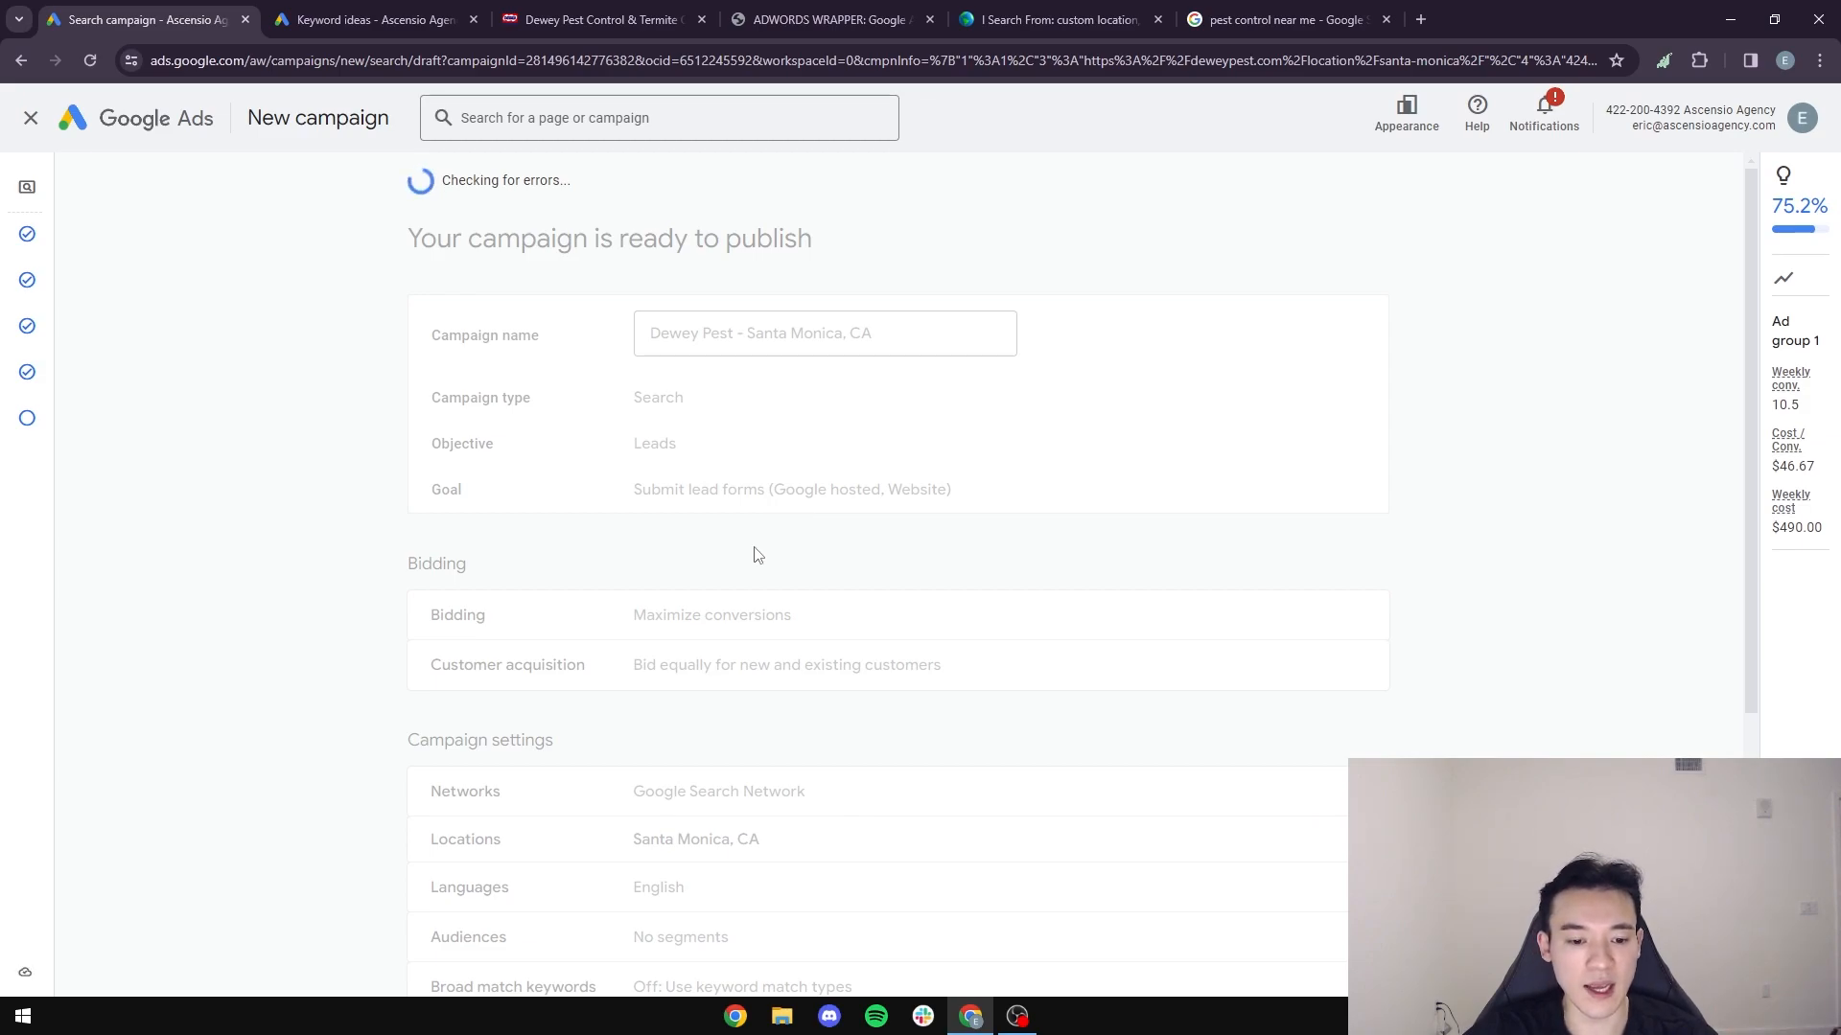
- Review the summary of the Dewey Pest - Santa Monica, CA campaign and publish it
{"action": "scroll", "coordinate": [698, 604], "scroll_direction": "down", "scroll_amount": 2}
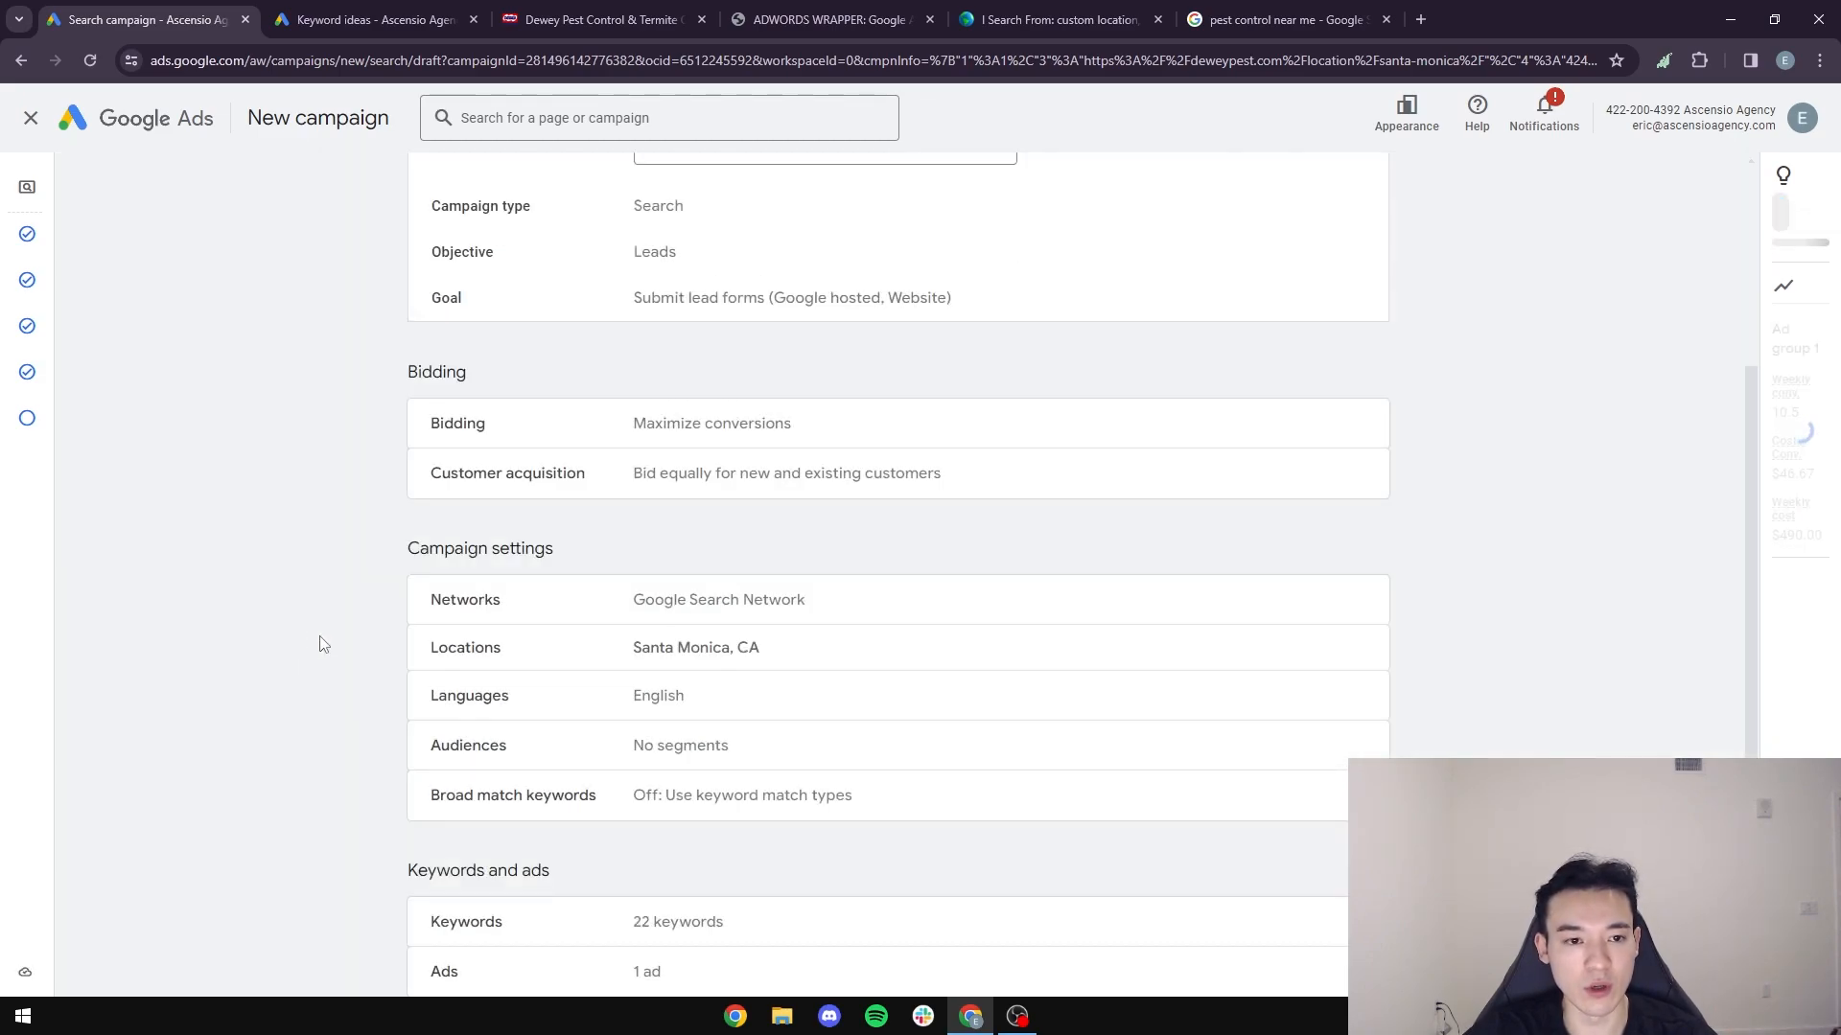
{"action": "scroll", "coordinate": [351, 637], "scroll_direction": "up", "scroll_amount": 4}
{"action": "scroll", "coordinate": [355, 563], "scroll_direction": "down", "scroll_amount": 2}
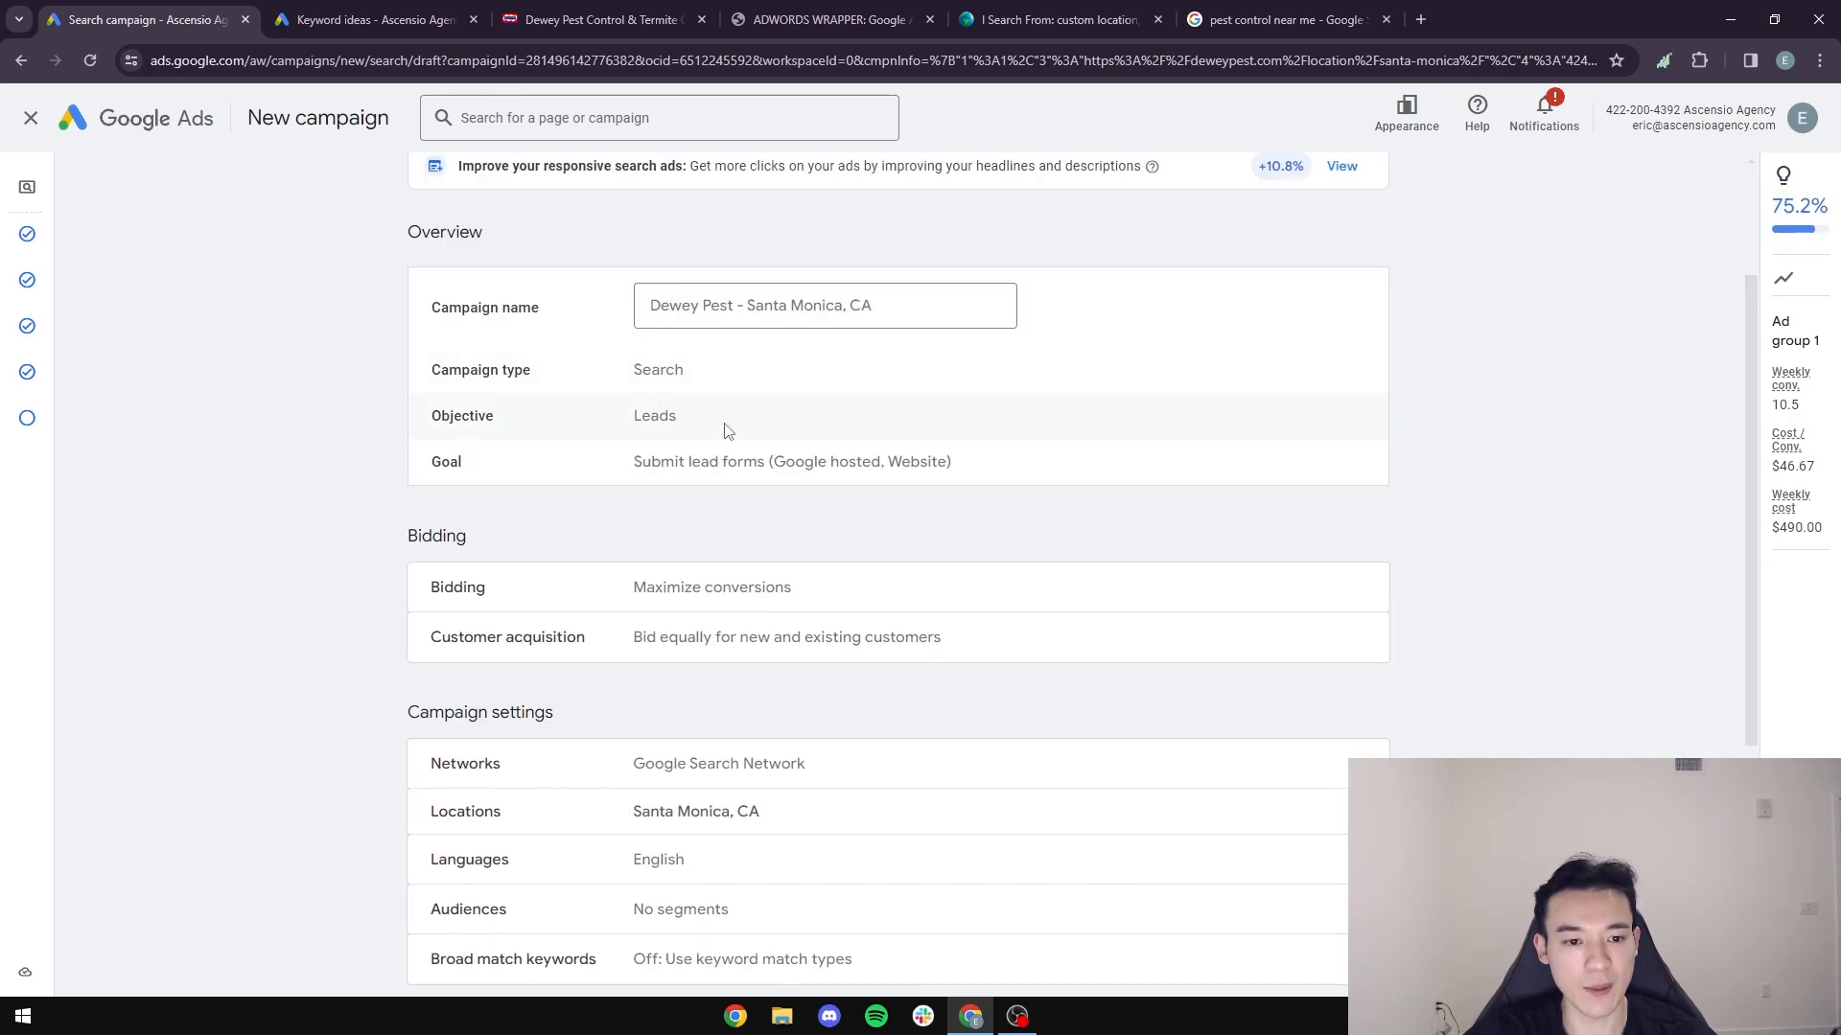
{"action": "scroll", "coordinate": [643, 419], "scroll_direction": "down", "scroll_amount": 2}
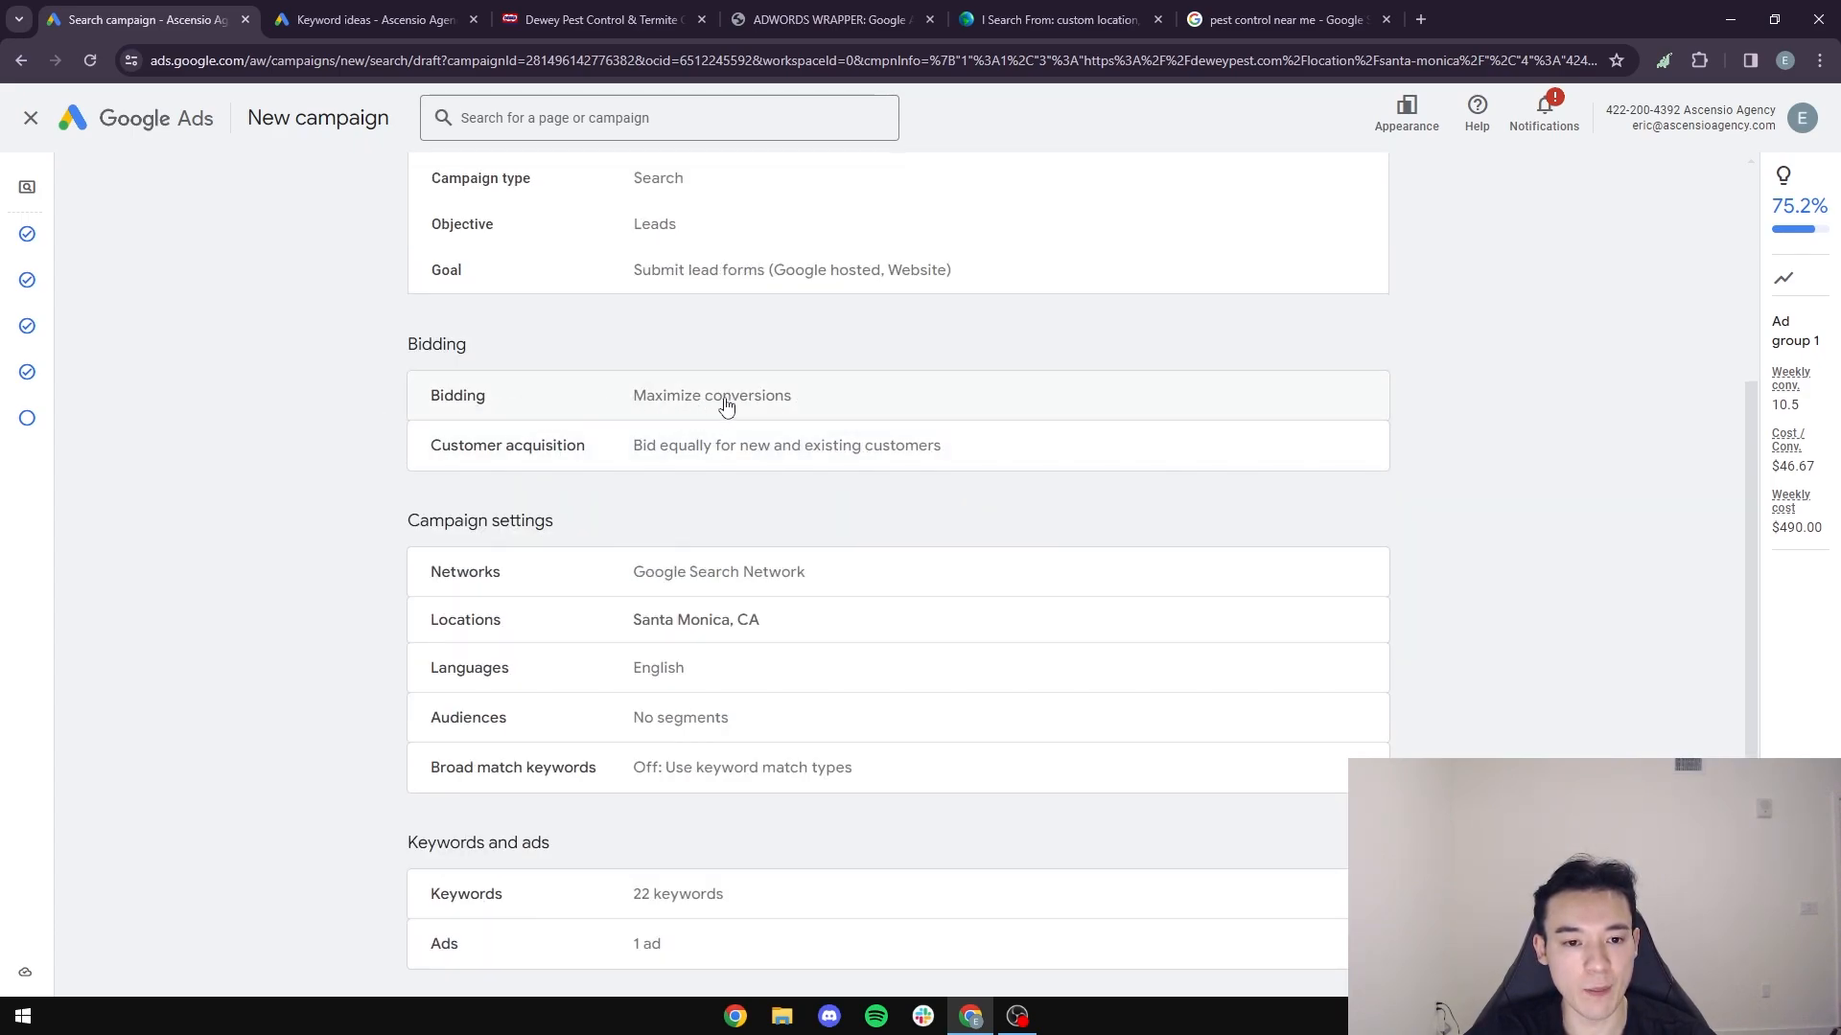
{"action": "scroll", "coordinate": [649, 513], "scroll_direction": "down", "scroll_amount": 2}
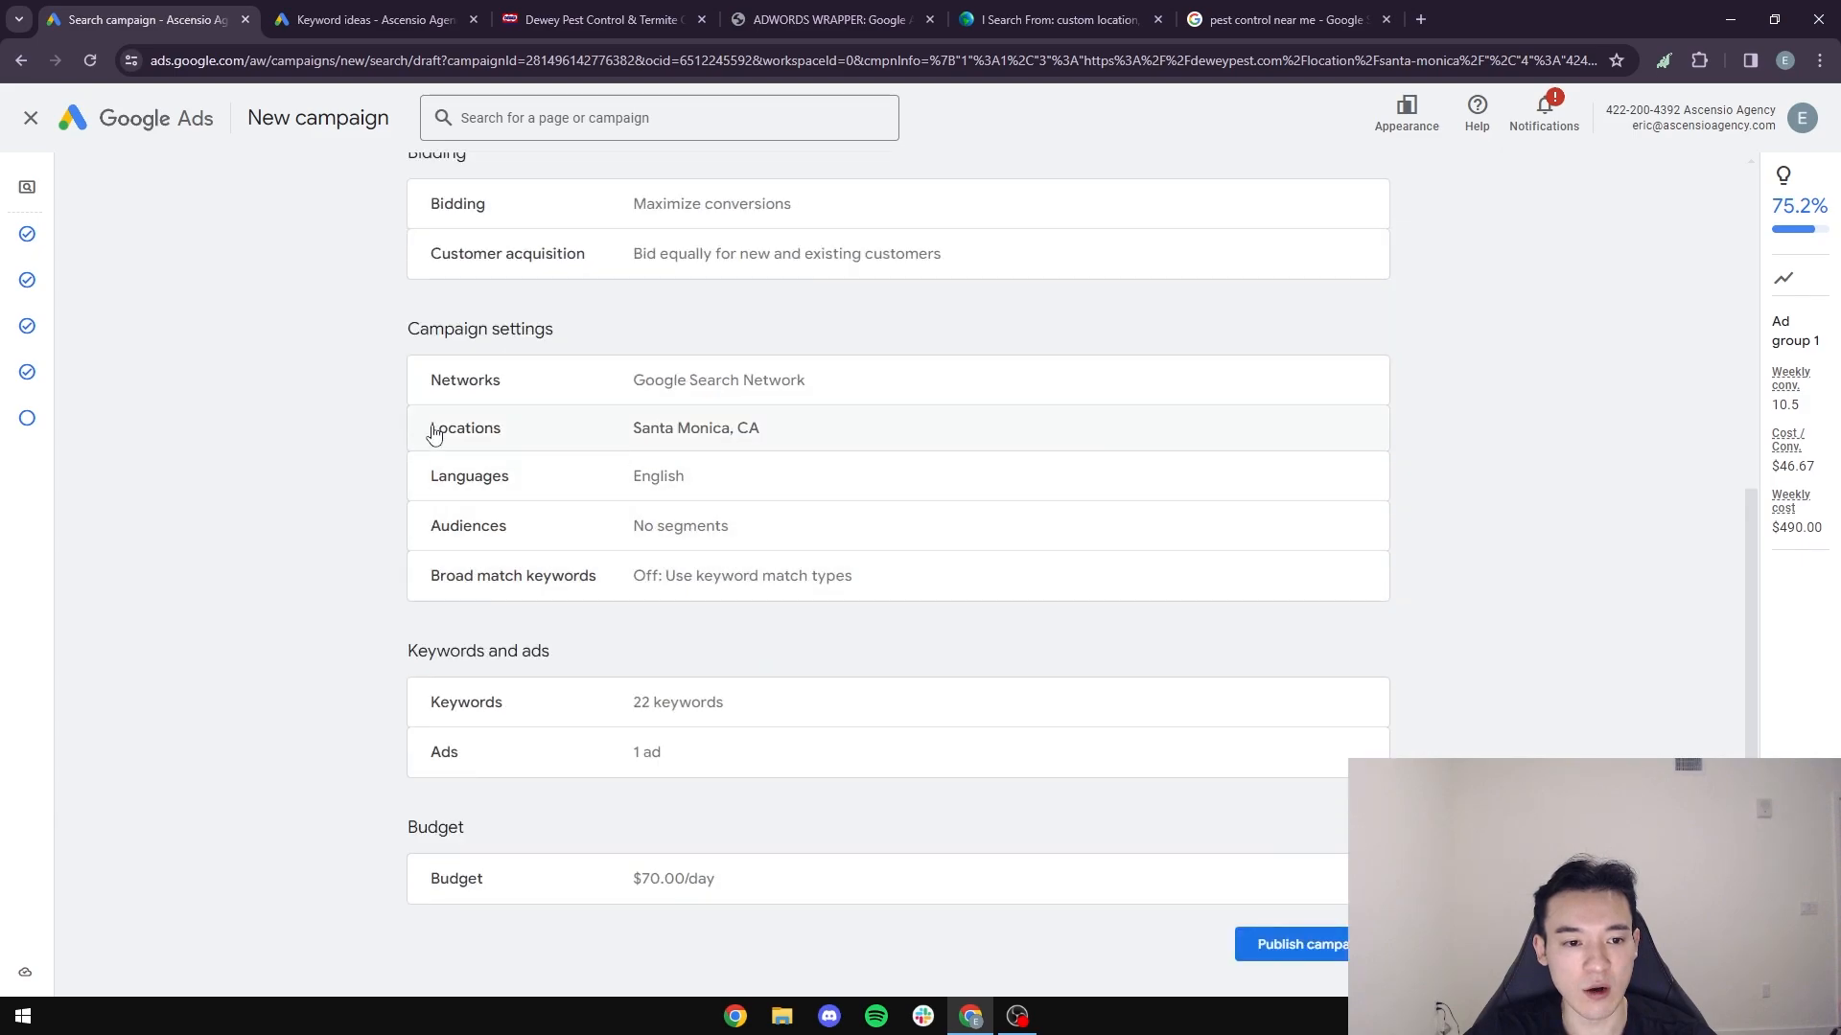
{"action": "scroll", "coordinate": [622, 482], "scroll_direction": "down", "scroll_amount": 1}
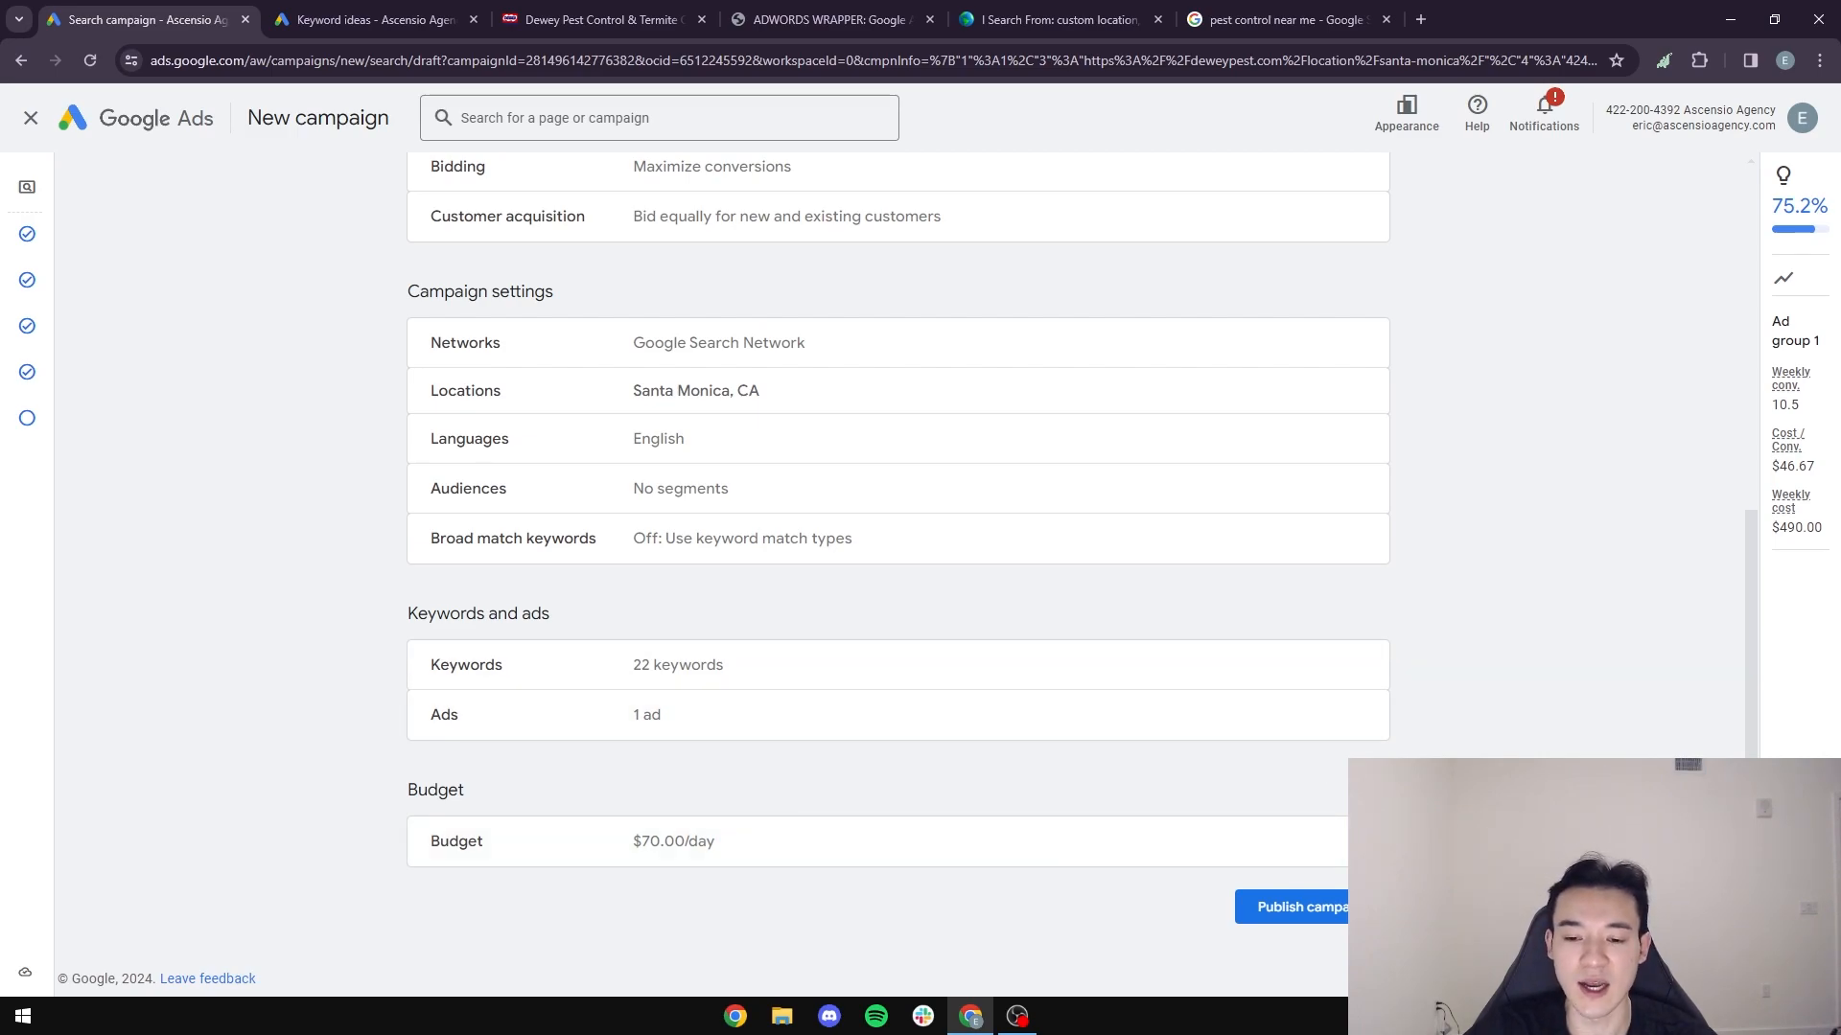
{"action": "left_click", "coordinate": [1328, 922]}
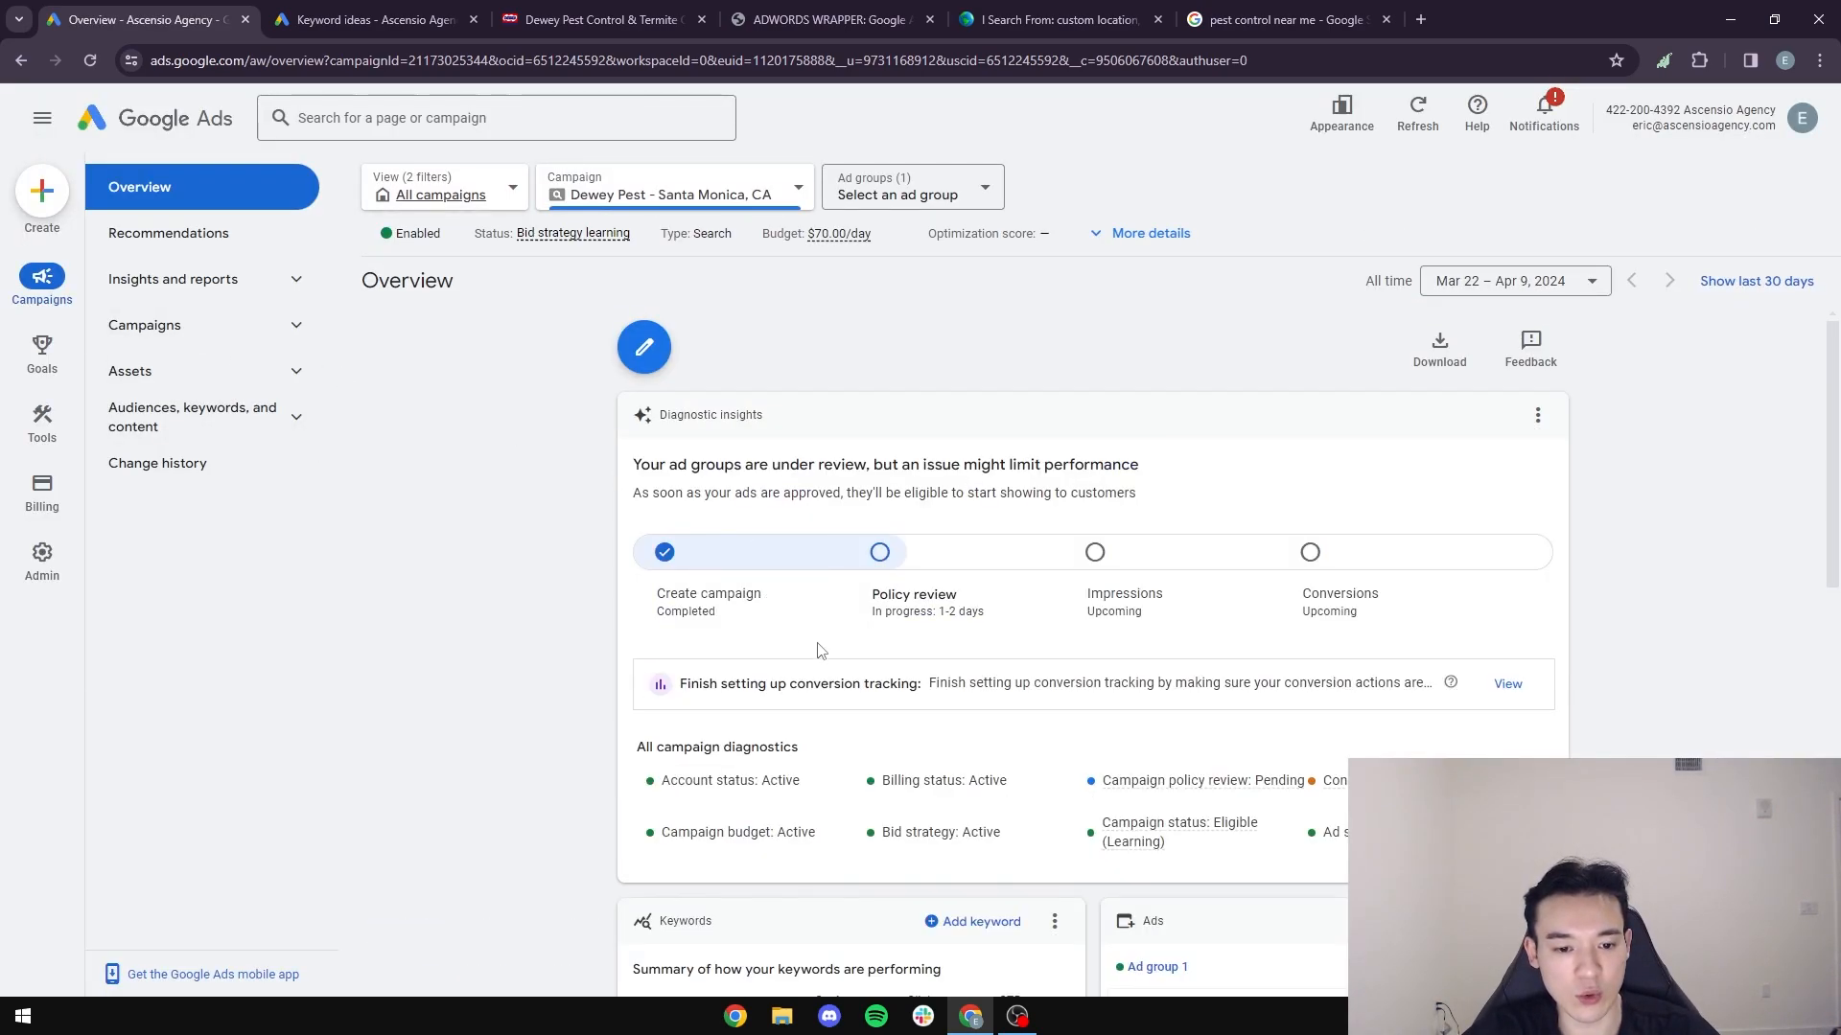
- Open the list of campaigns to view the published Dewey Pest campaign
{"action": "left_click", "coordinate": [292, 325]}
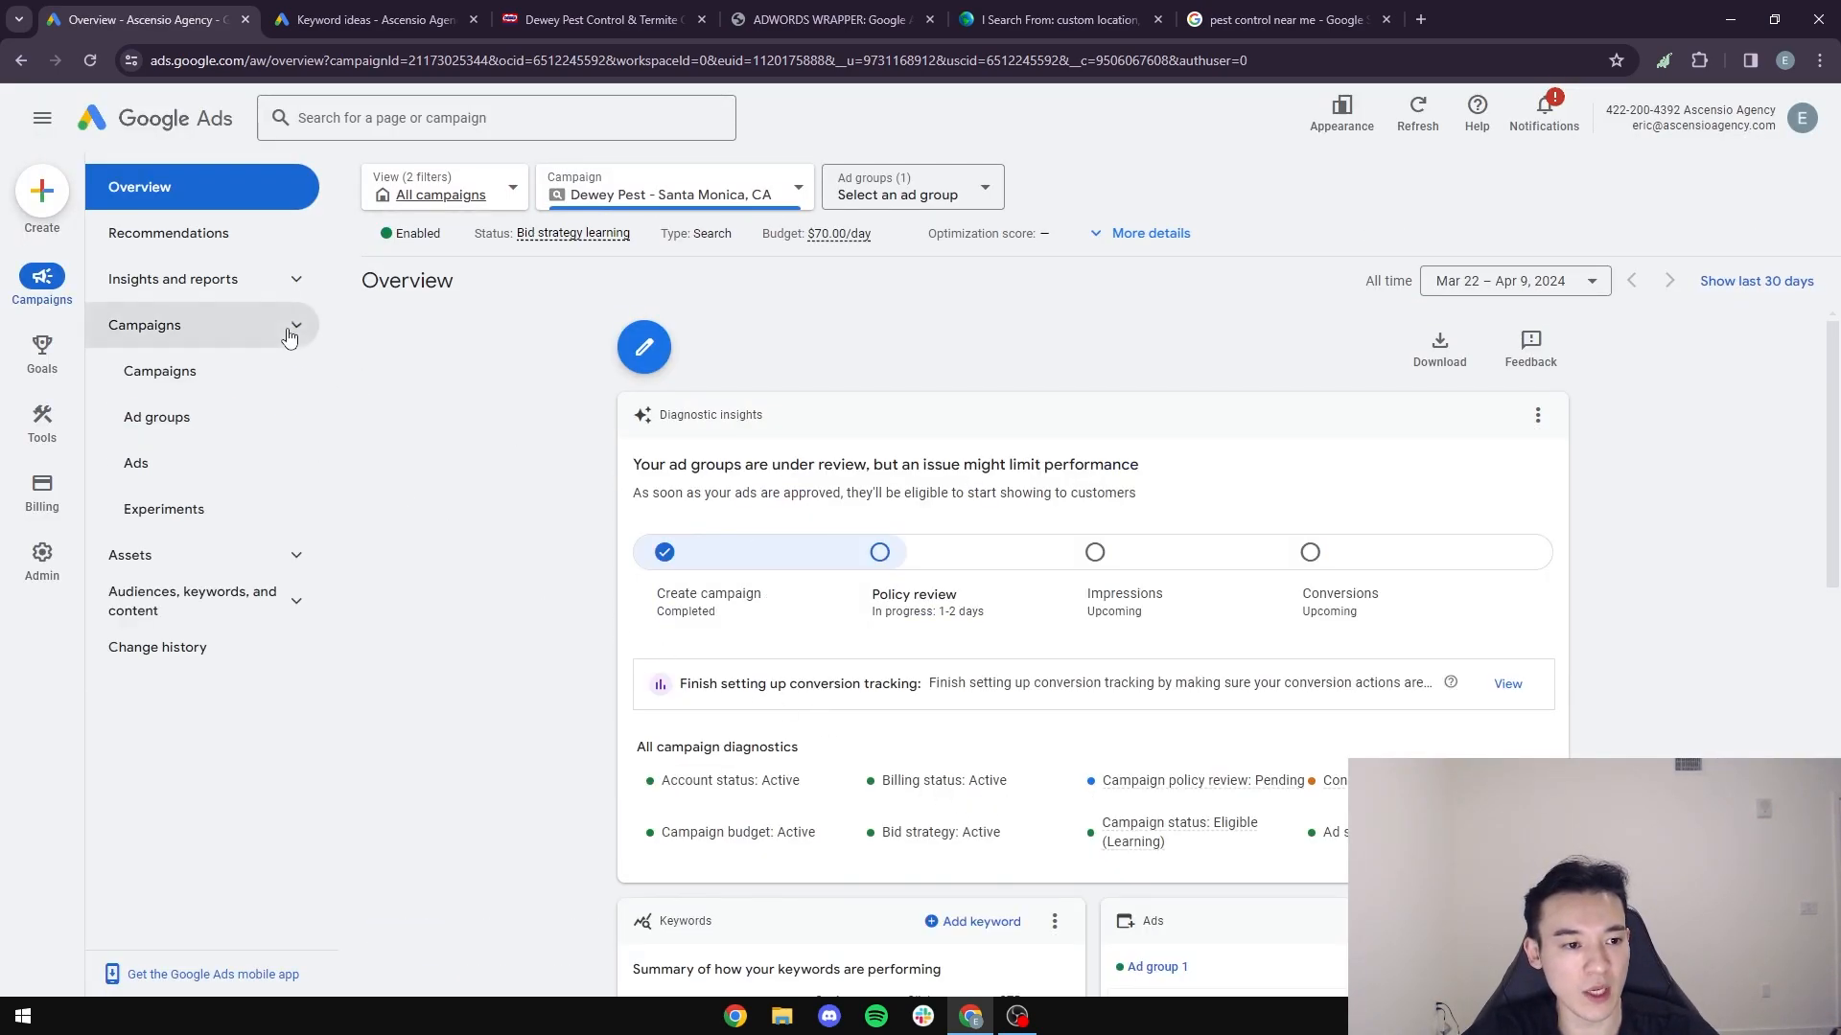
{"action": "left_click", "coordinate": [181, 382]}
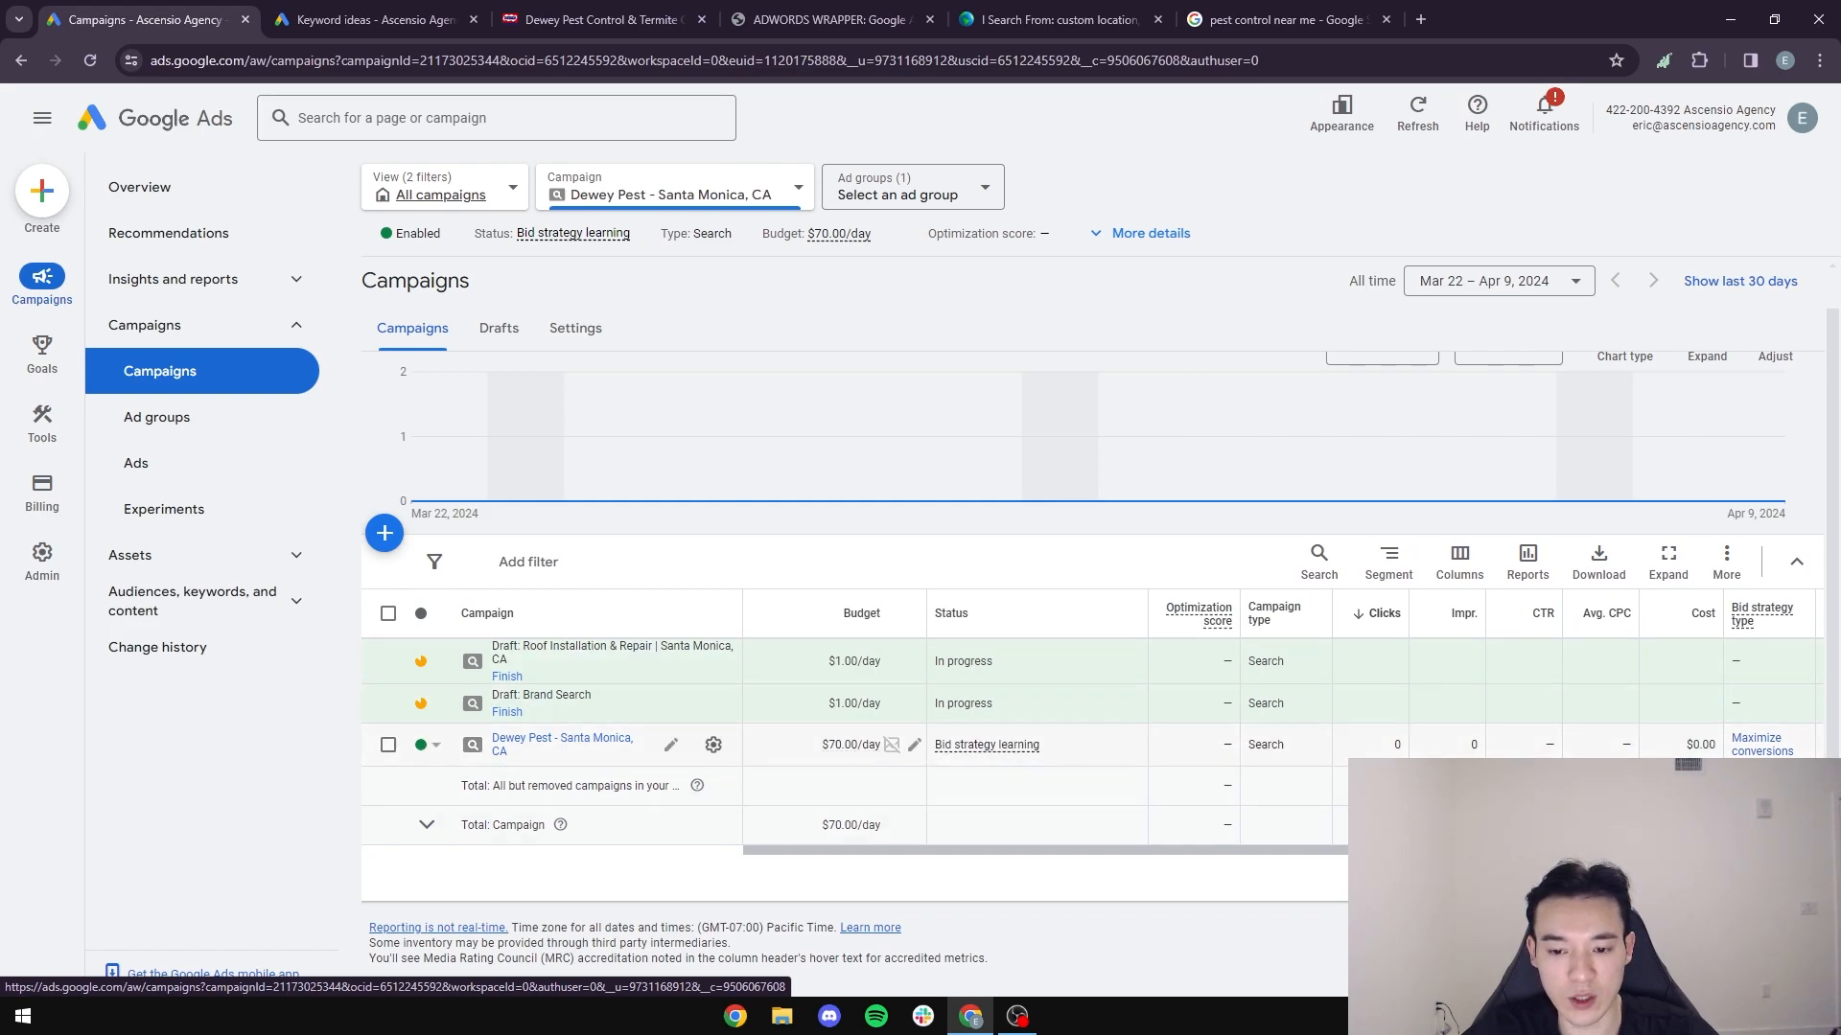
- Pause the Dewey Pest - Santa Monica, CA campaign and open the bidding section of its settings
{"action": "left_click", "coordinate": [429, 746]}
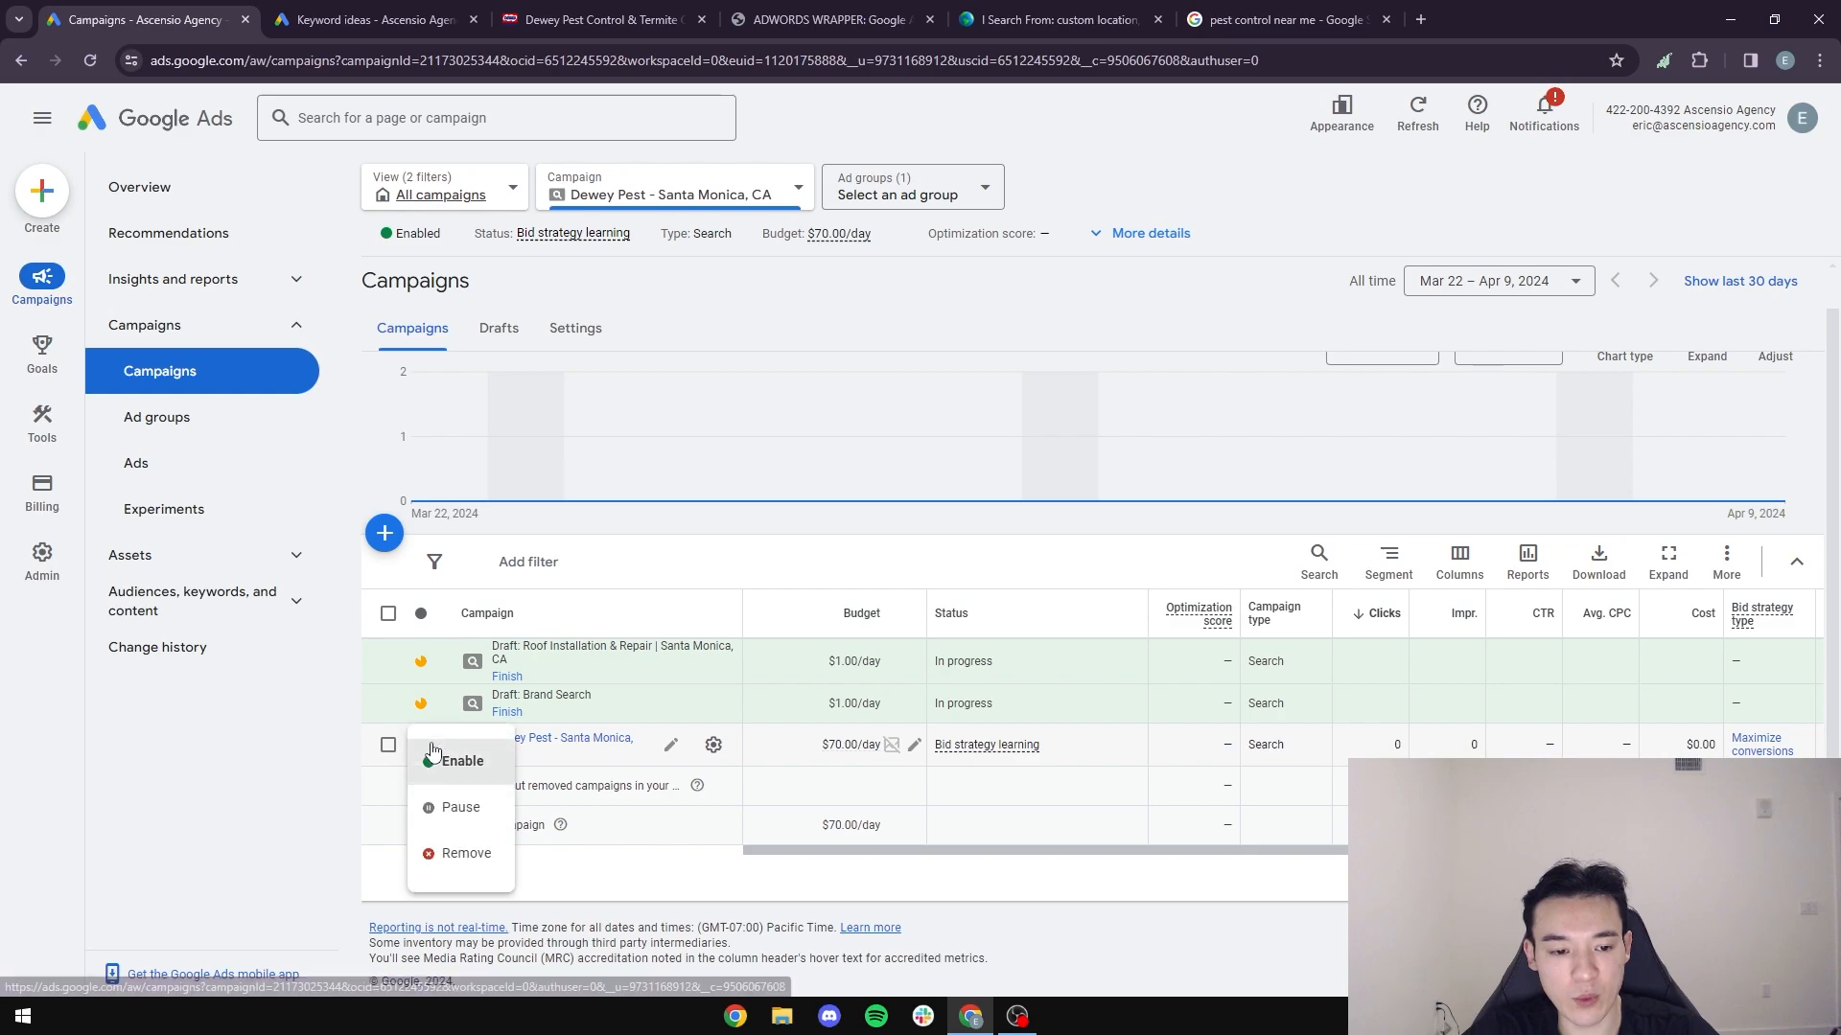
{"action": "left_click", "coordinate": [467, 811]}
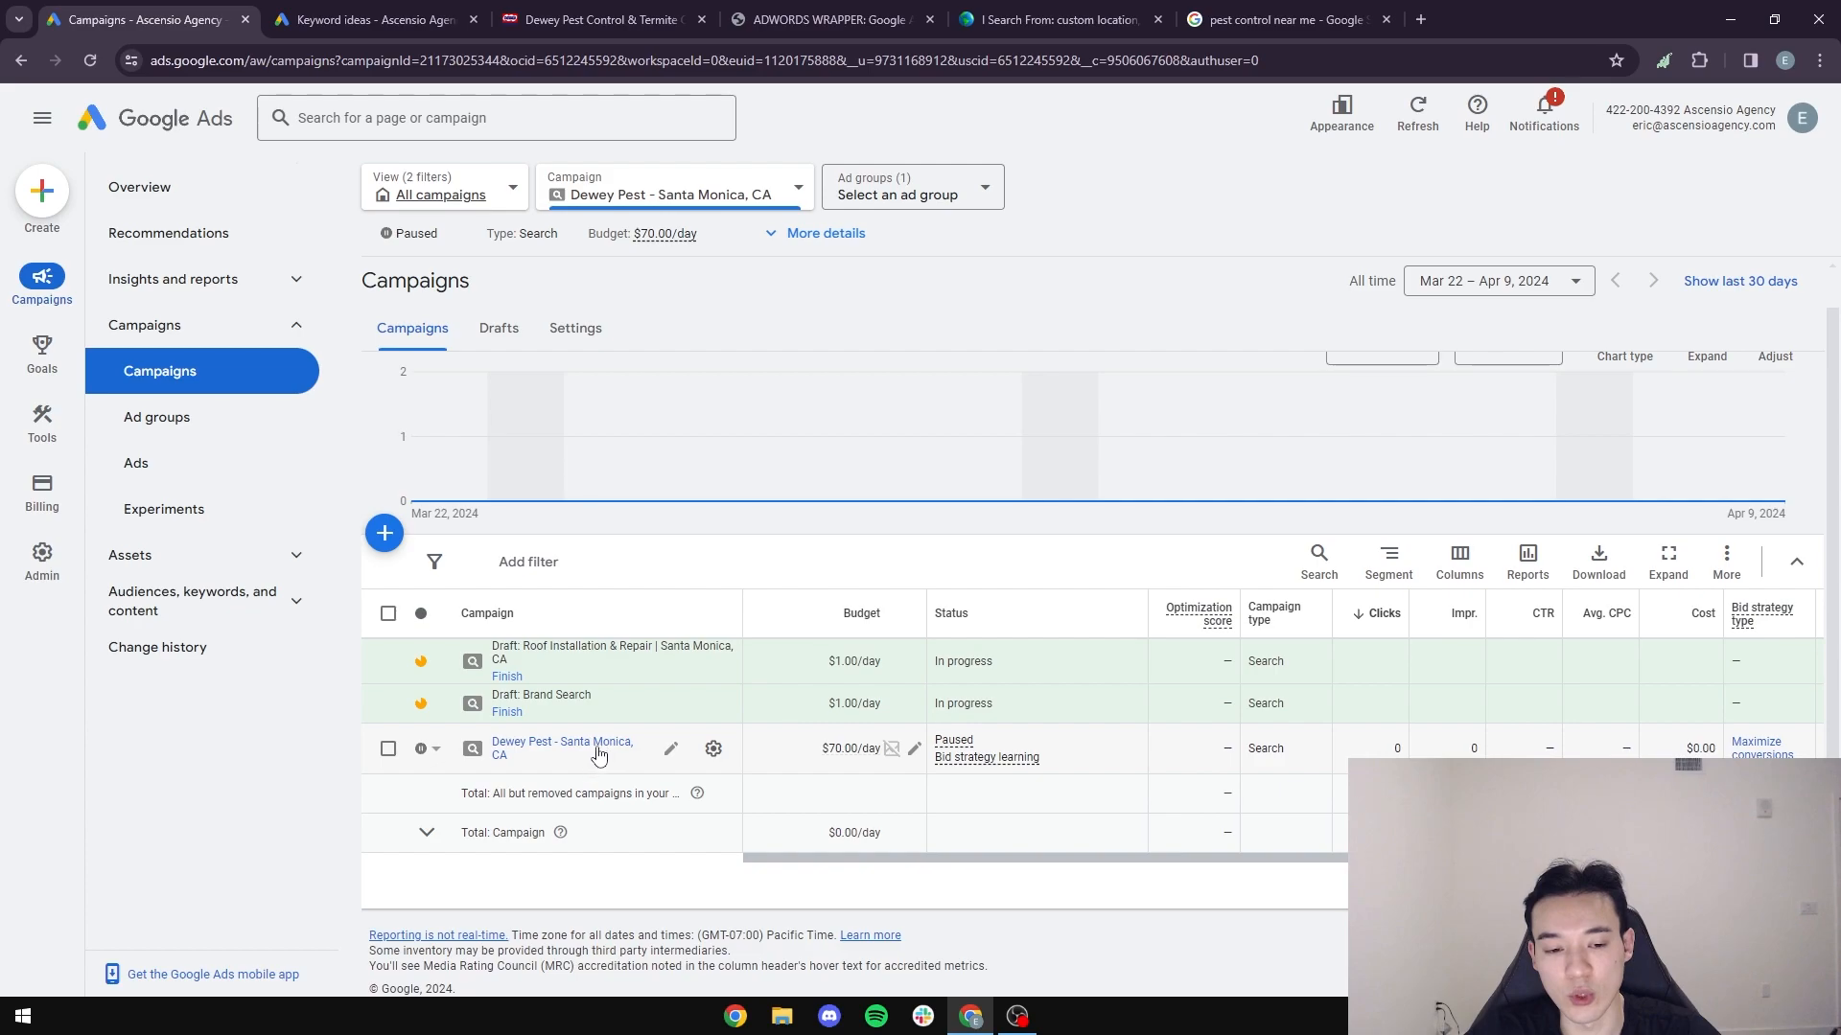
{"action": "left_click", "coordinate": [714, 755]}
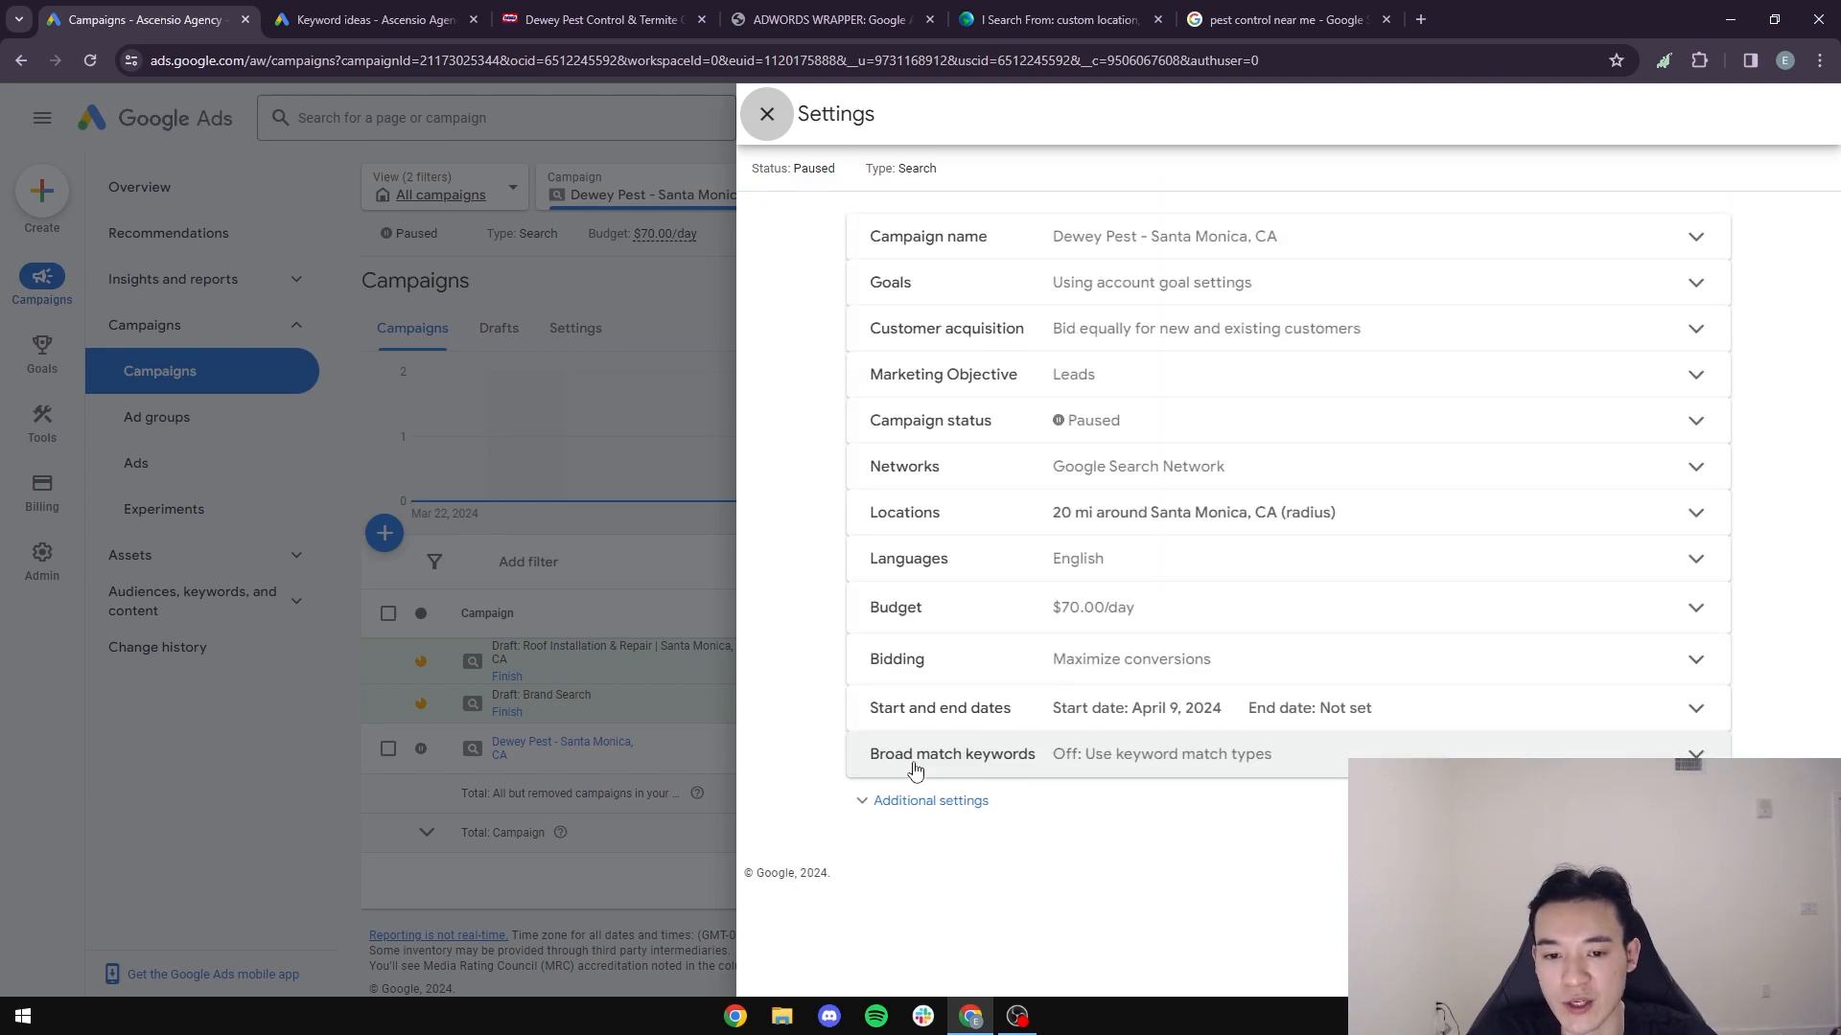
{"action": "left_click", "coordinate": [1018, 666]}
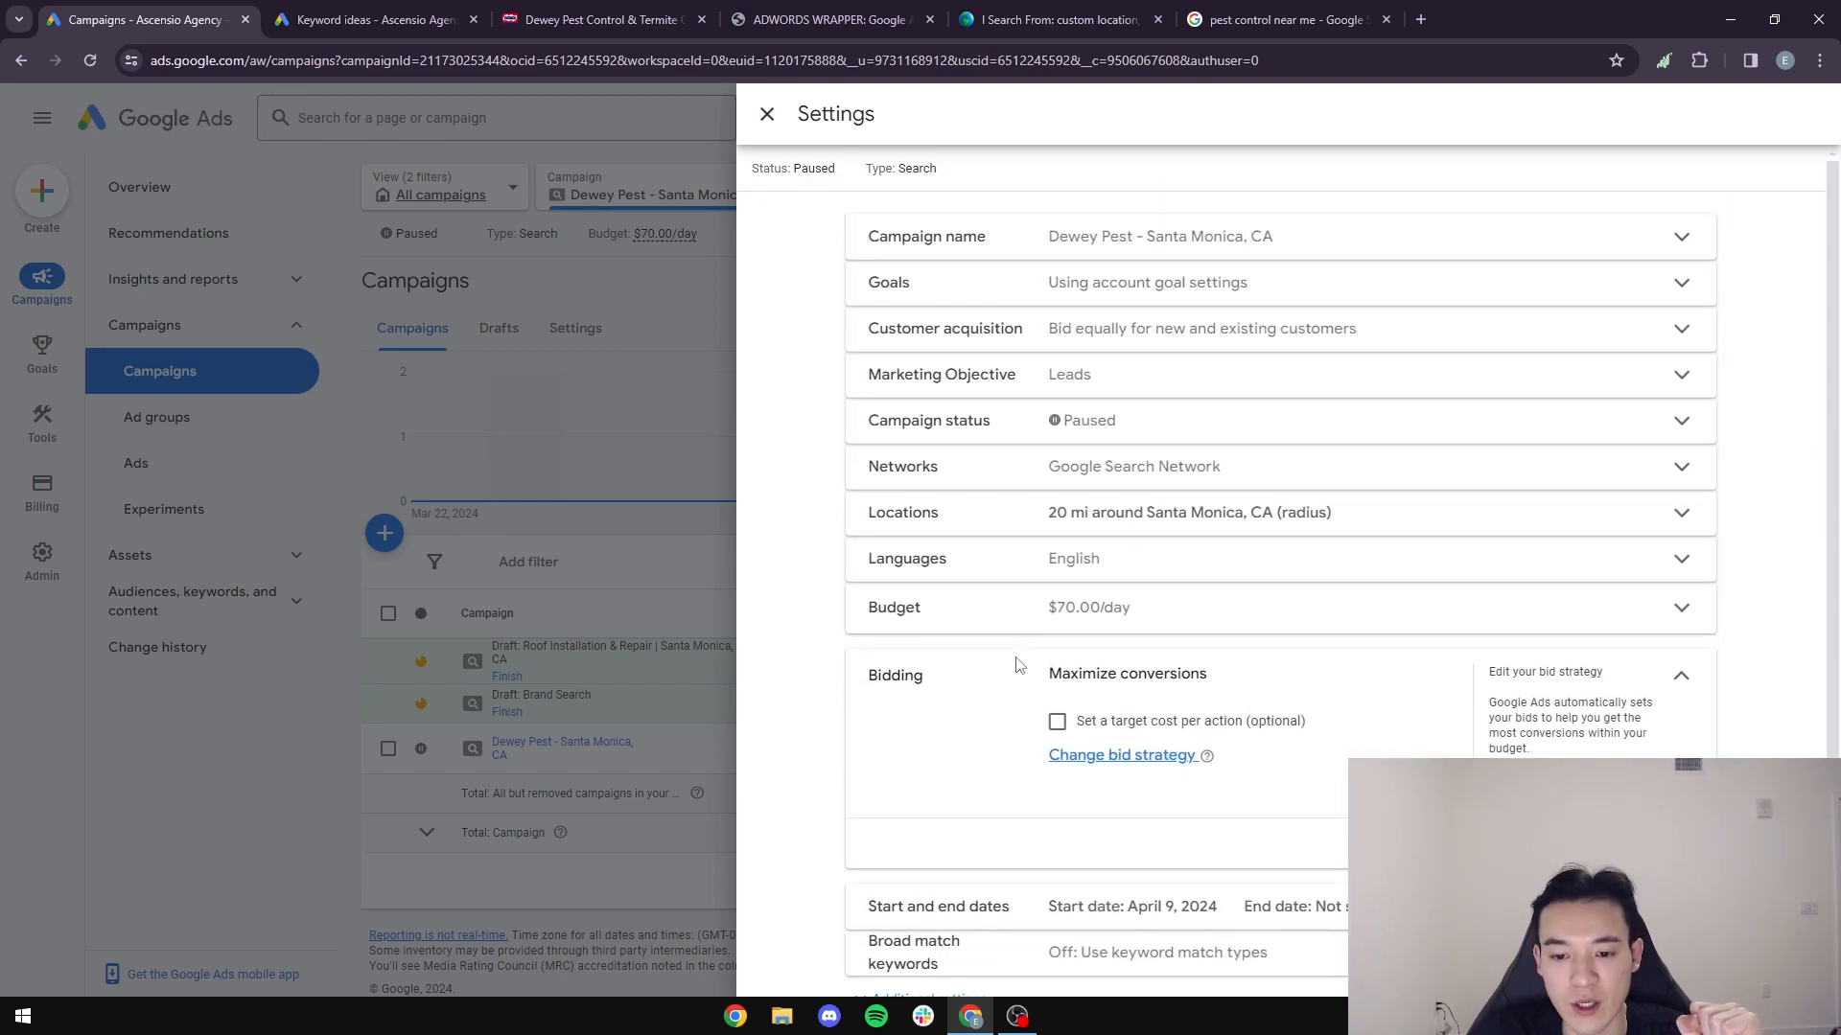
- Start changing the campaign's bid strategy and examine the recommended Conversions focus
{"action": "left_click_drag", "start_coordinate": [1024, 682], "coordinate": [1286, 669]}
{"action": "left_click", "coordinate": [1310, 687]}
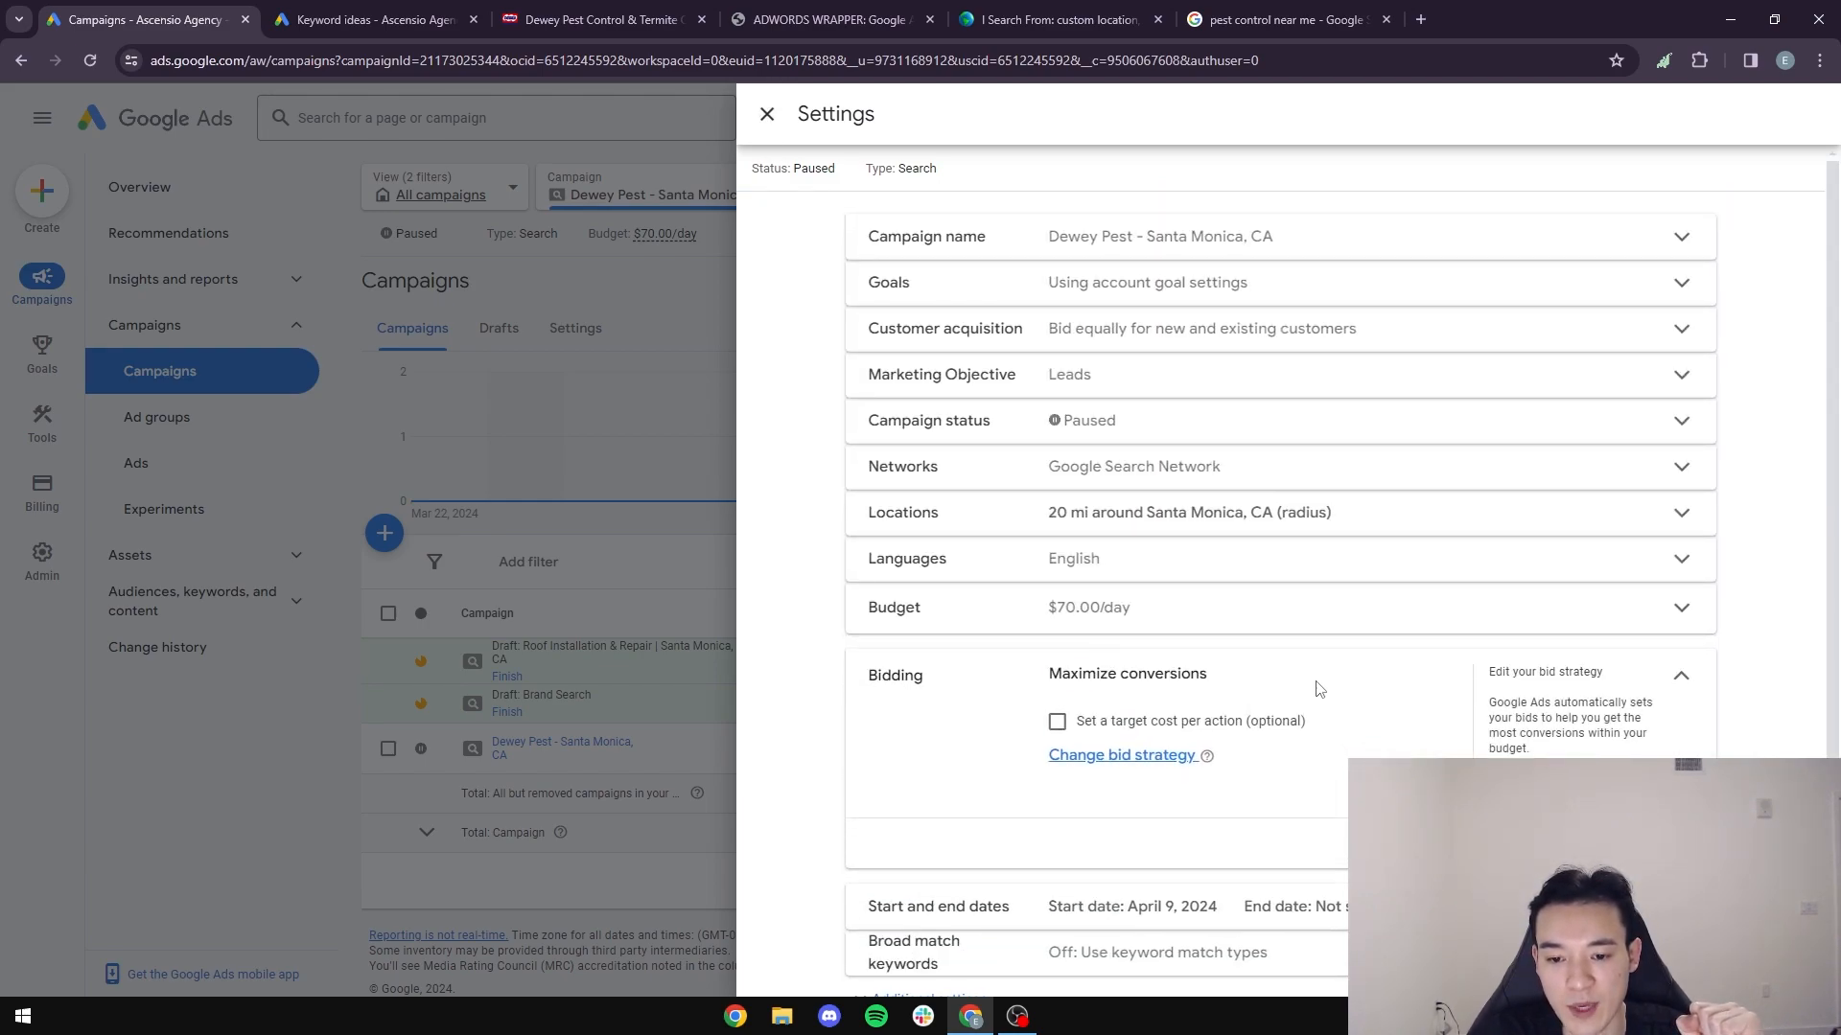
{"action": "scroll", "coordinate": [1327, 699], "scroll_direction": "down", "scroll_amount": 1}
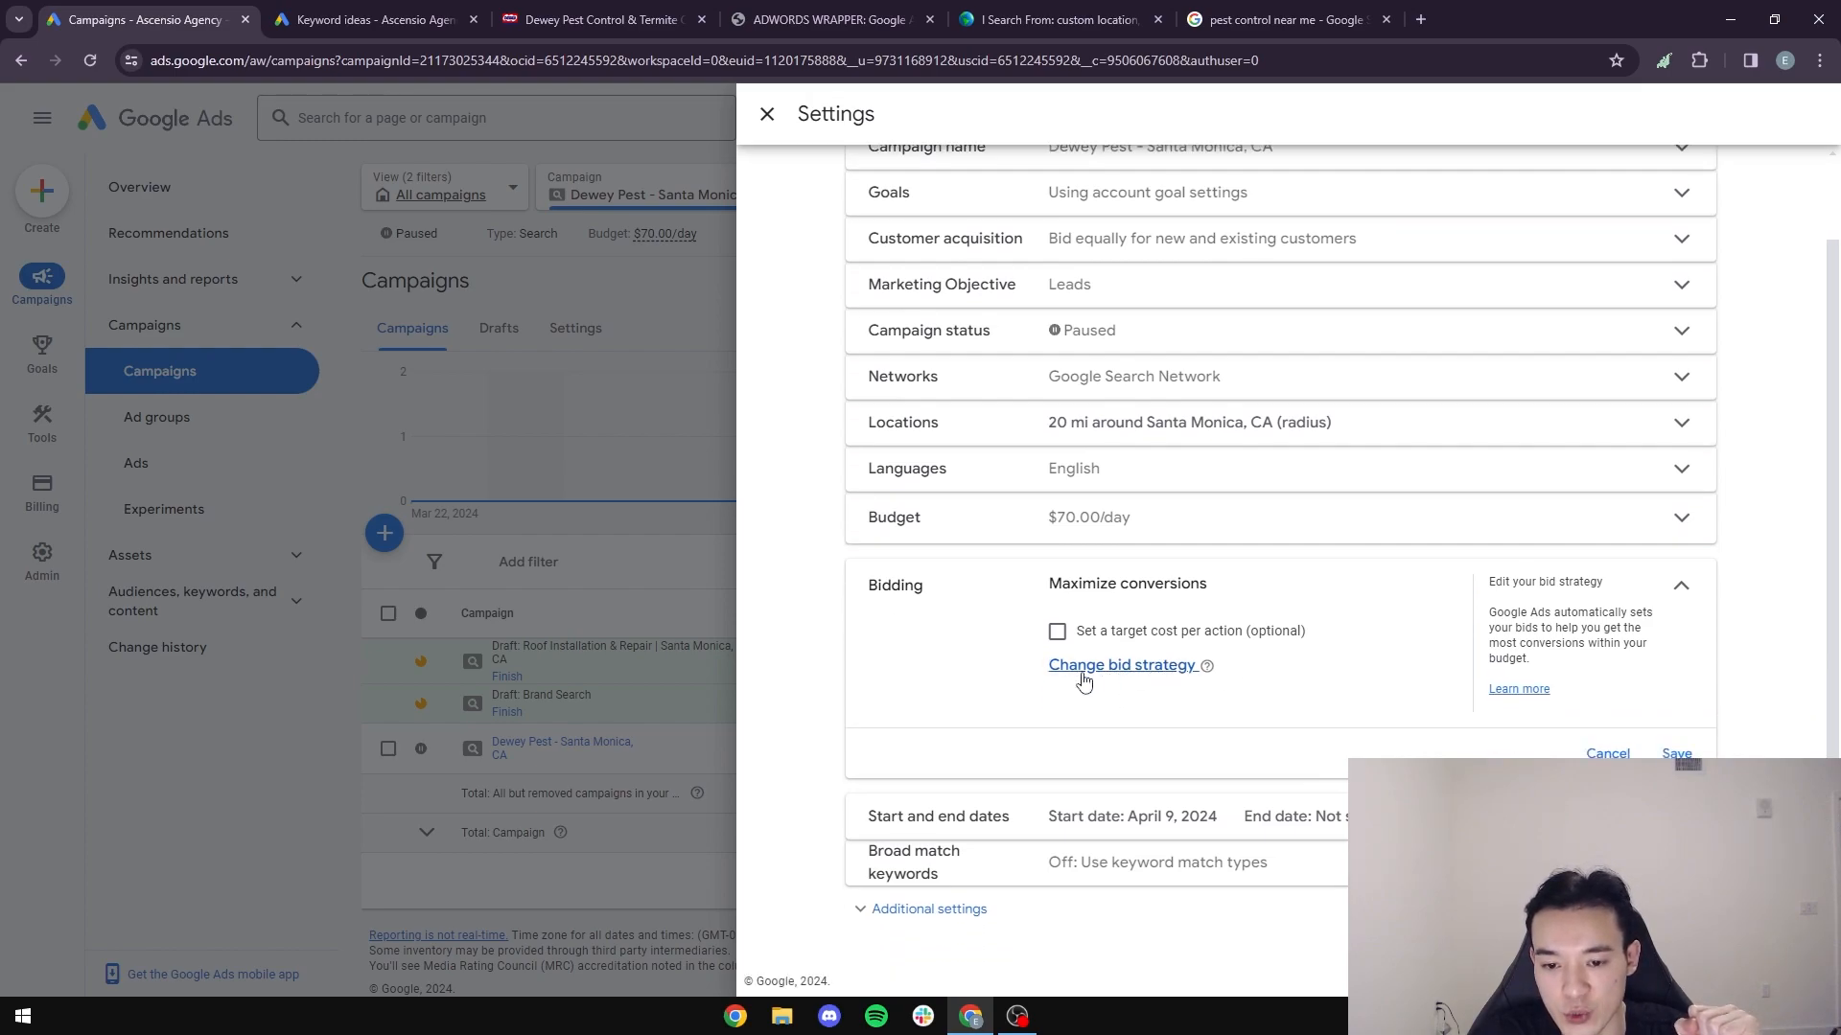
{"action": "left_click", "coordinate": [1122, 671]}
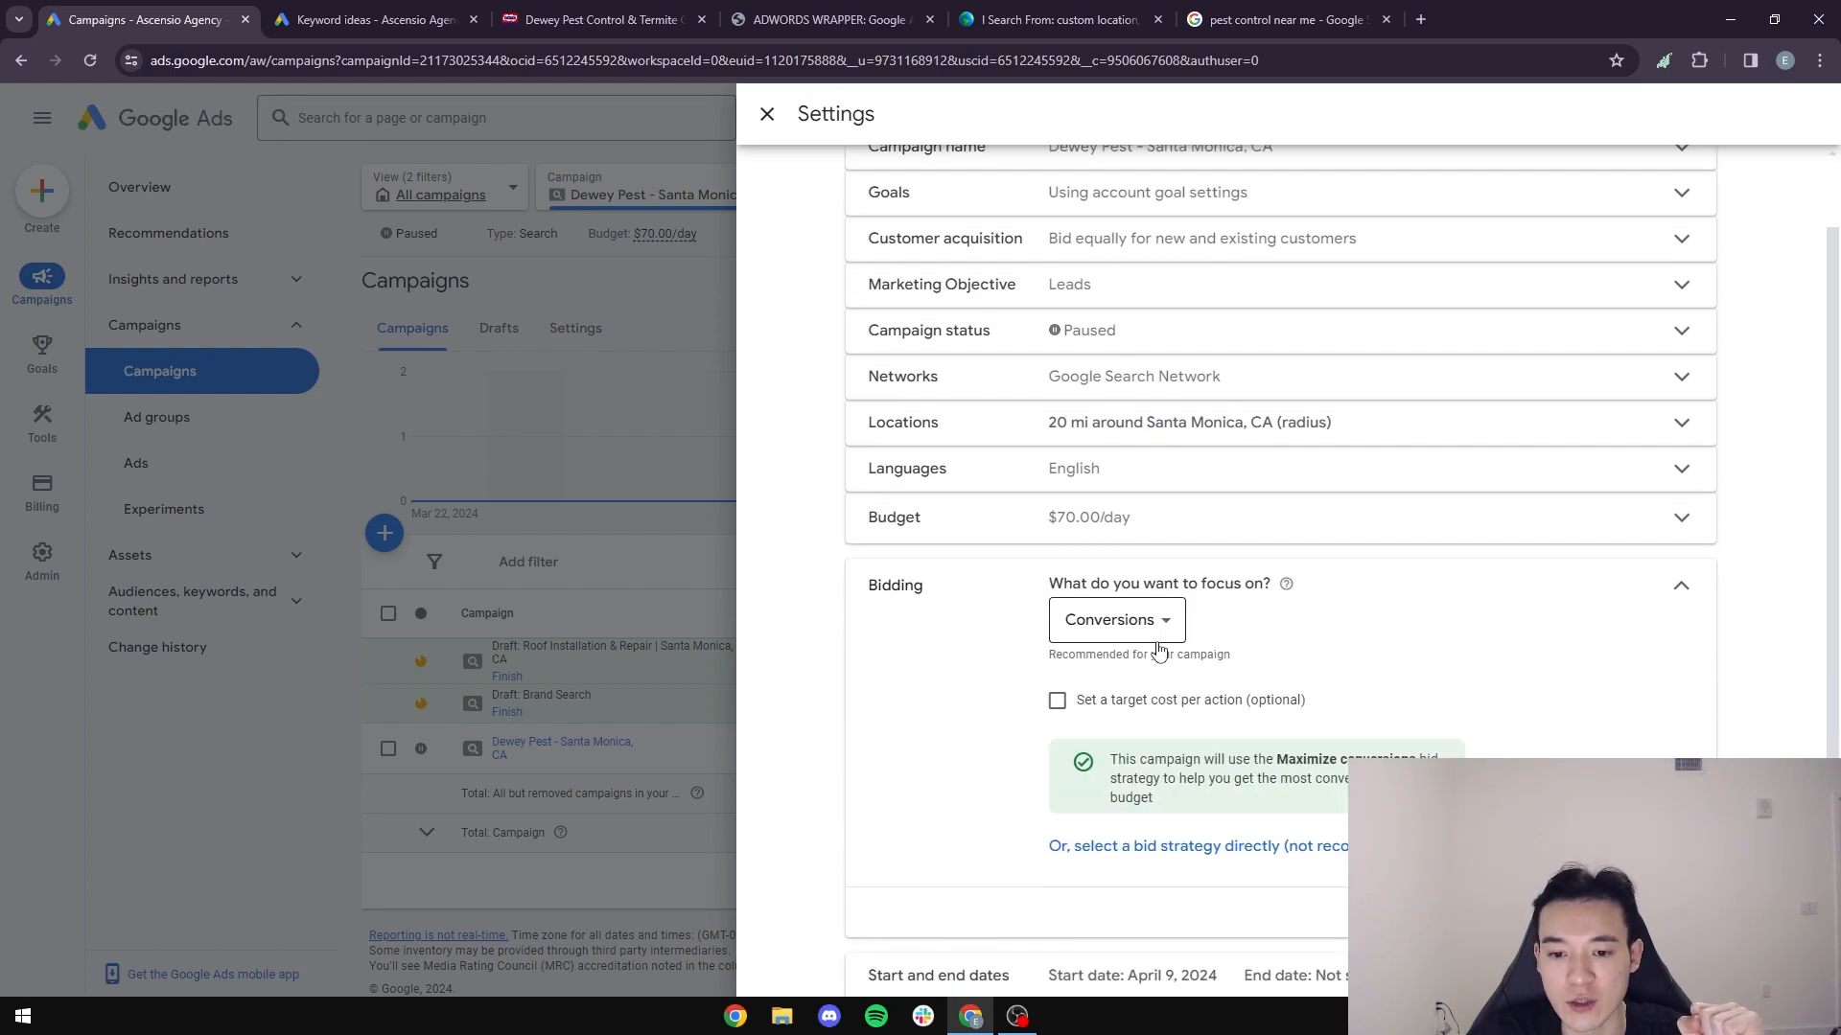
{"action": "scroll", "coordinate": [1232, 657], "scroll_direction": "down", "scroll_amount": 1}
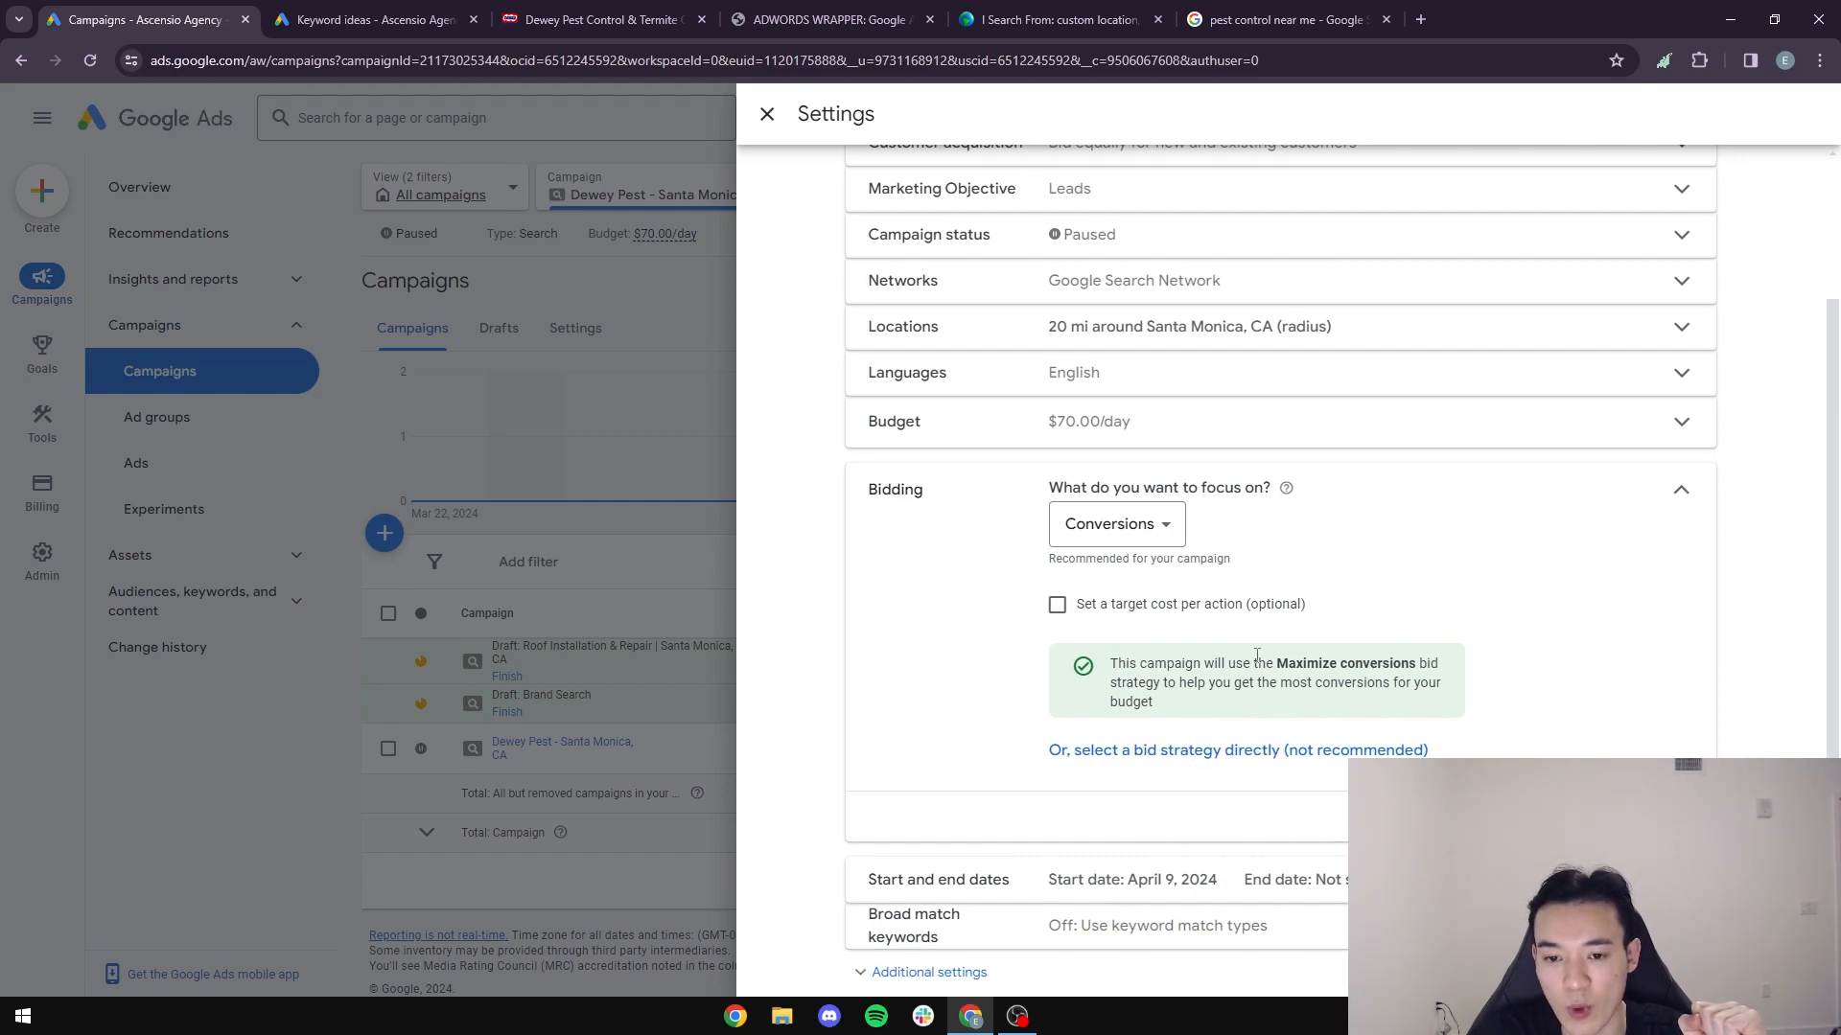
{"action": "left_click_drag", "start_coordinate": [1280, 575], "coordinate": [1045, 563]}
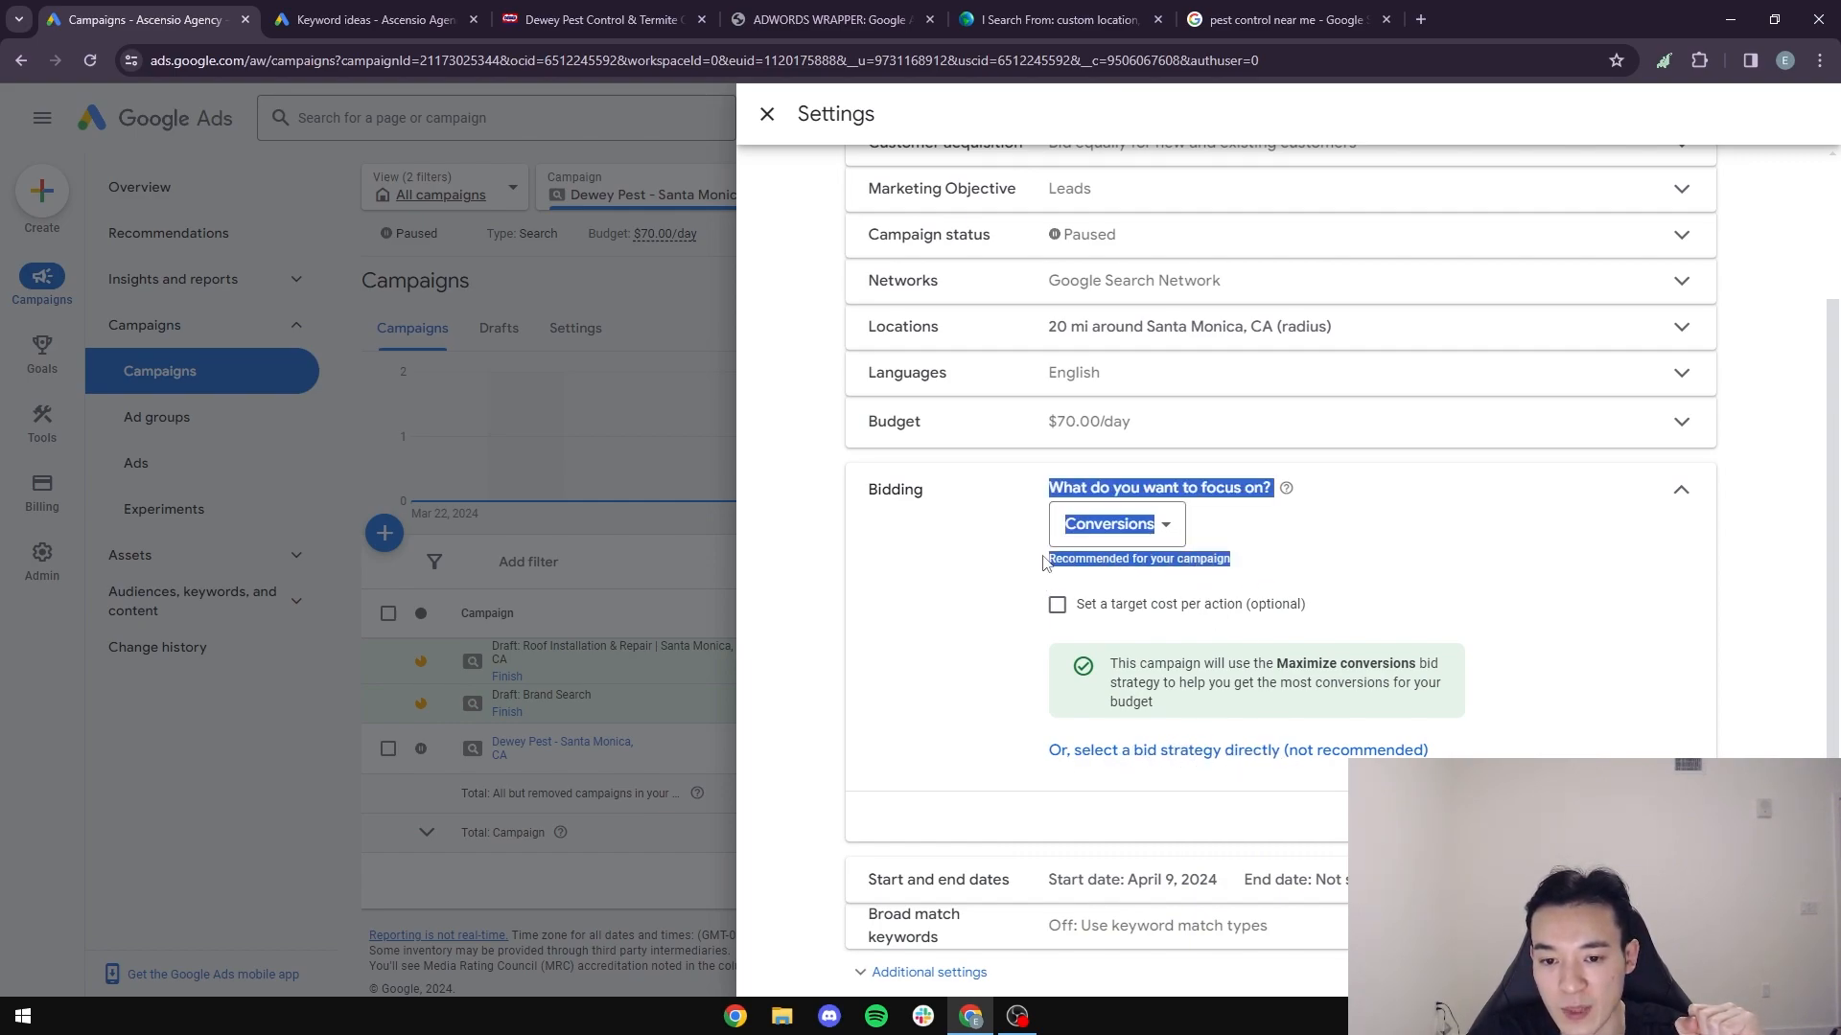
{"action": "left_click", "coordinate": [1143, 572]}
{"action": "left_click_drag", "start_coordinate": [1242, 562], "coordinate": [1023, 567]}
{"action": "left_click", "coordinate": [1056, 568]}
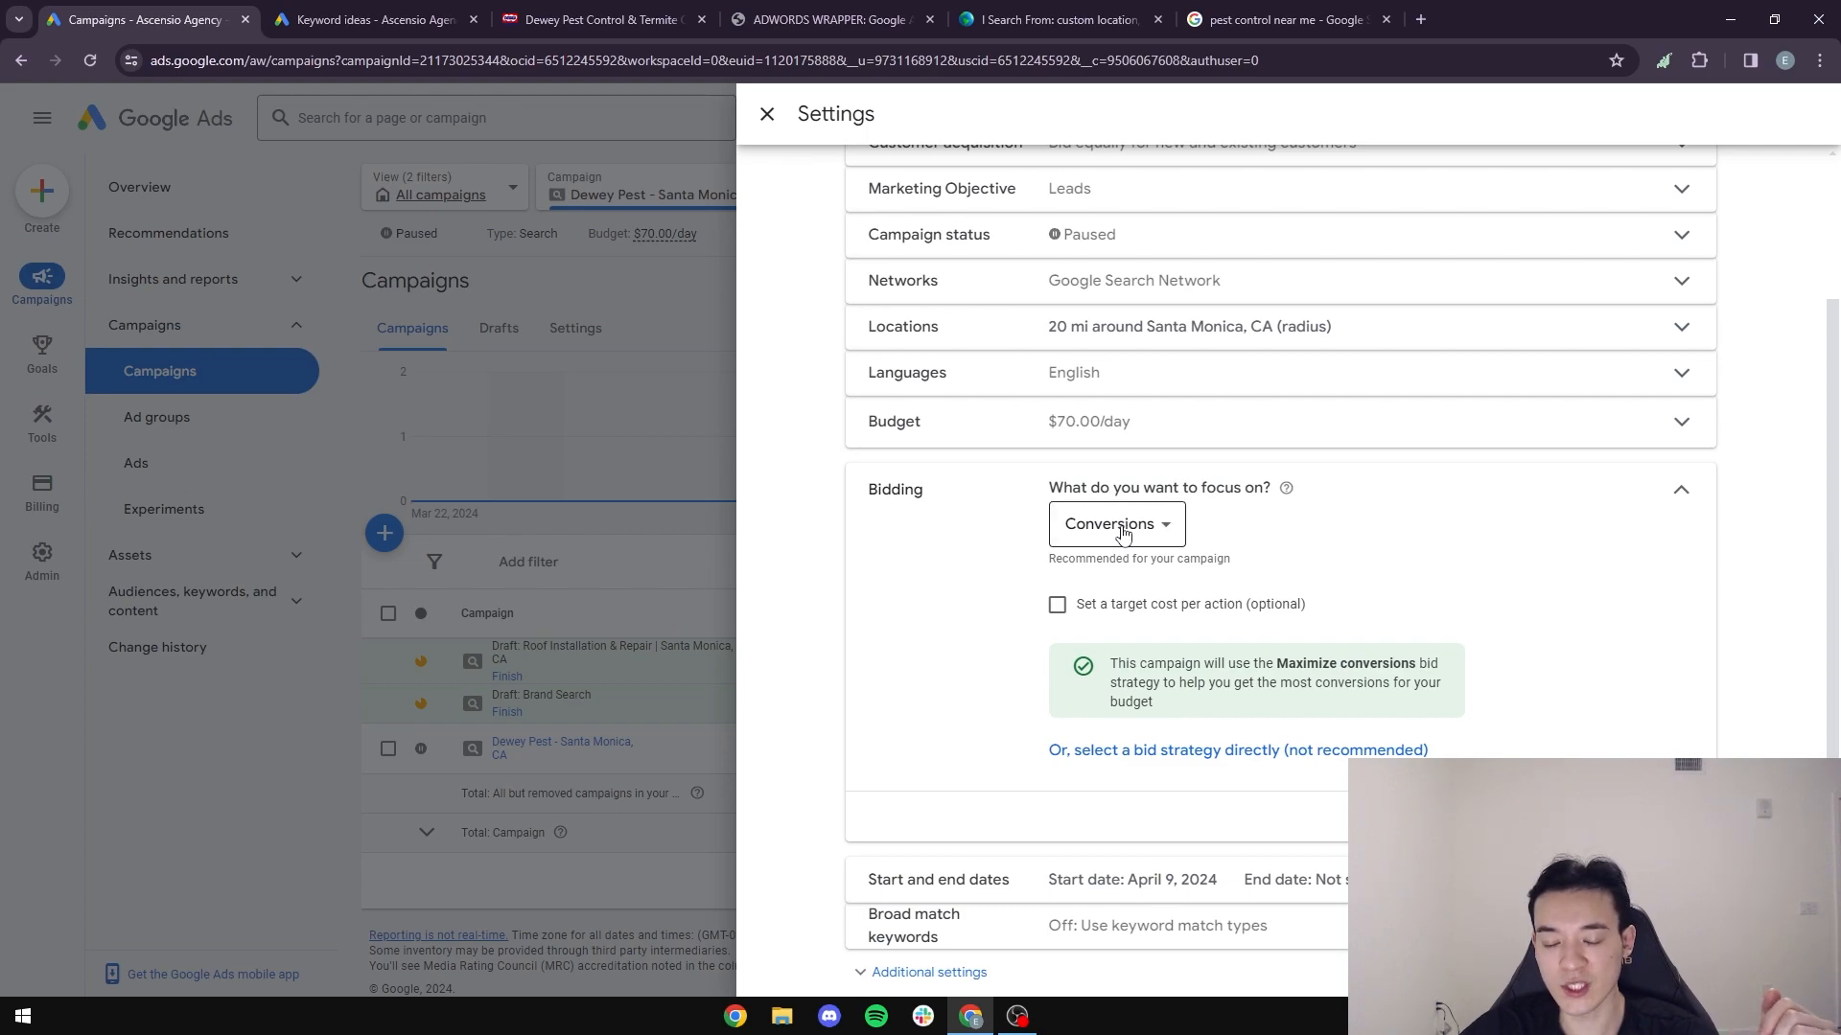
- Select Manual CPC directly as the bid strategy, turn off Enhanced CPC, and save the bidding settings
{"action": "left_click", "coordinate": [1124, 753]}
{"action": "left_click", "coordinate": [1262, 594]}
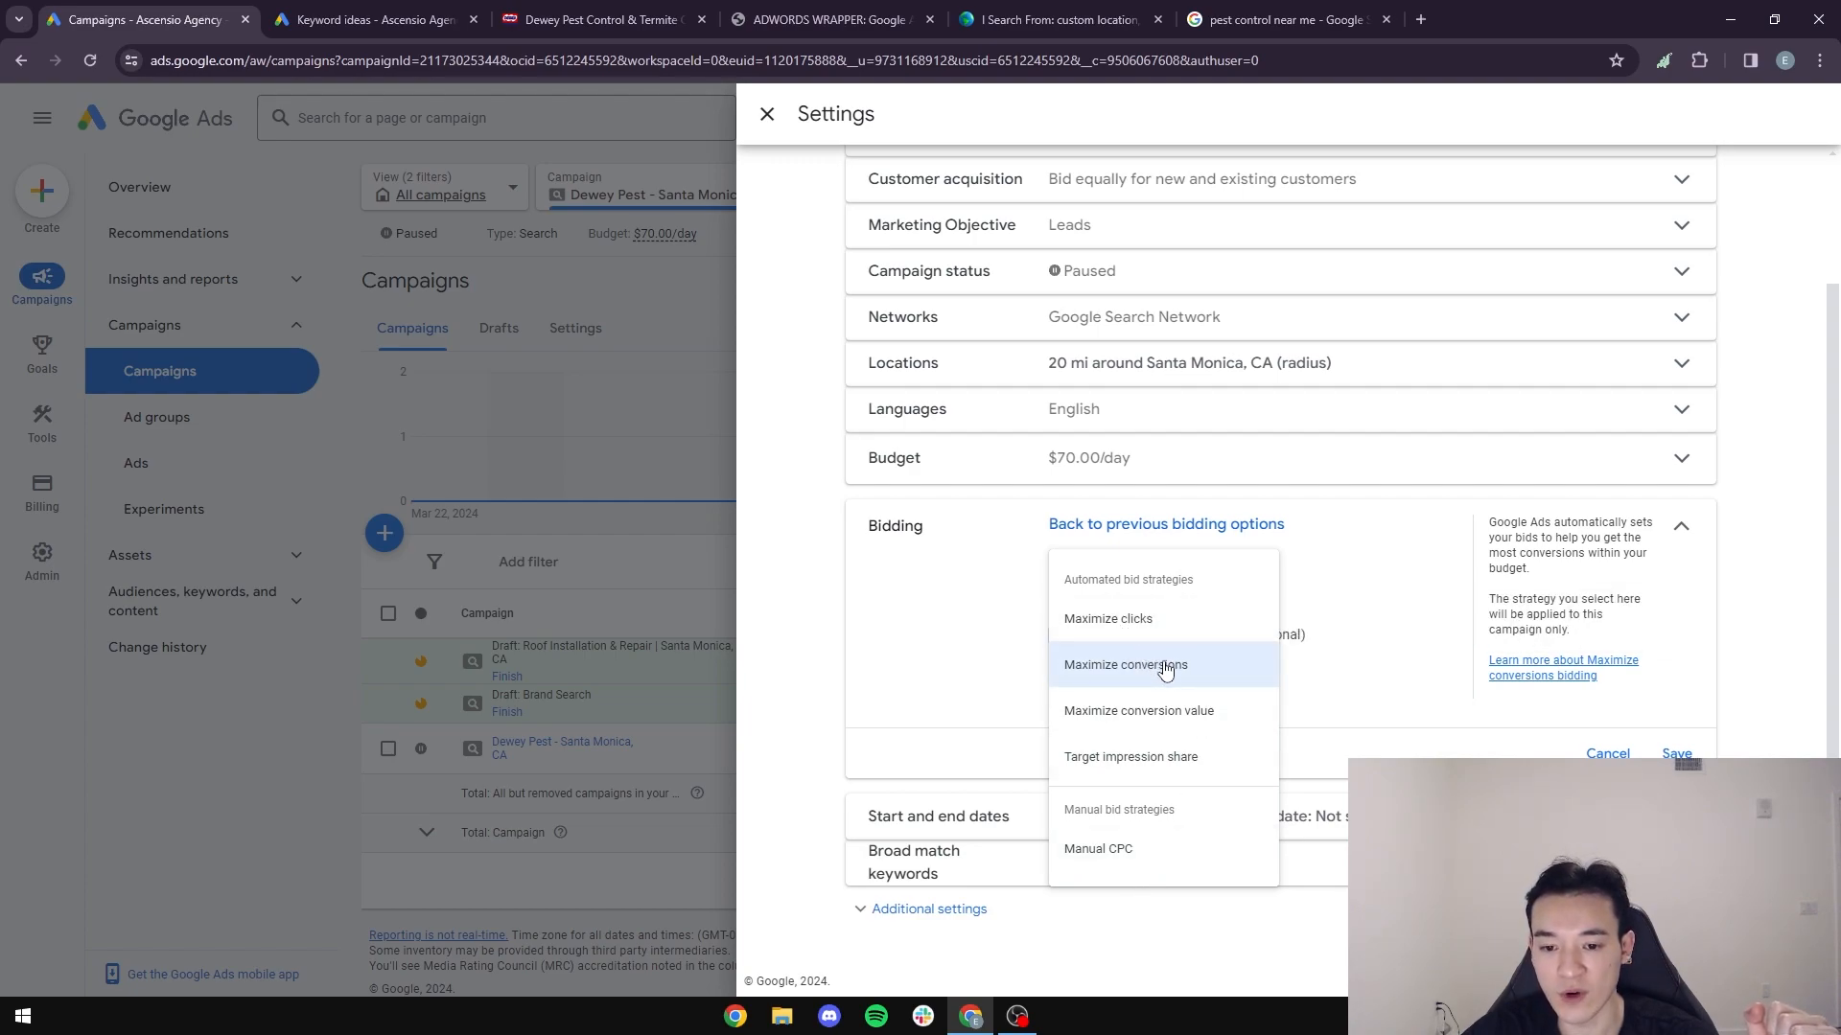
{"action": "left_click", "coordinate": [1103, 850]}
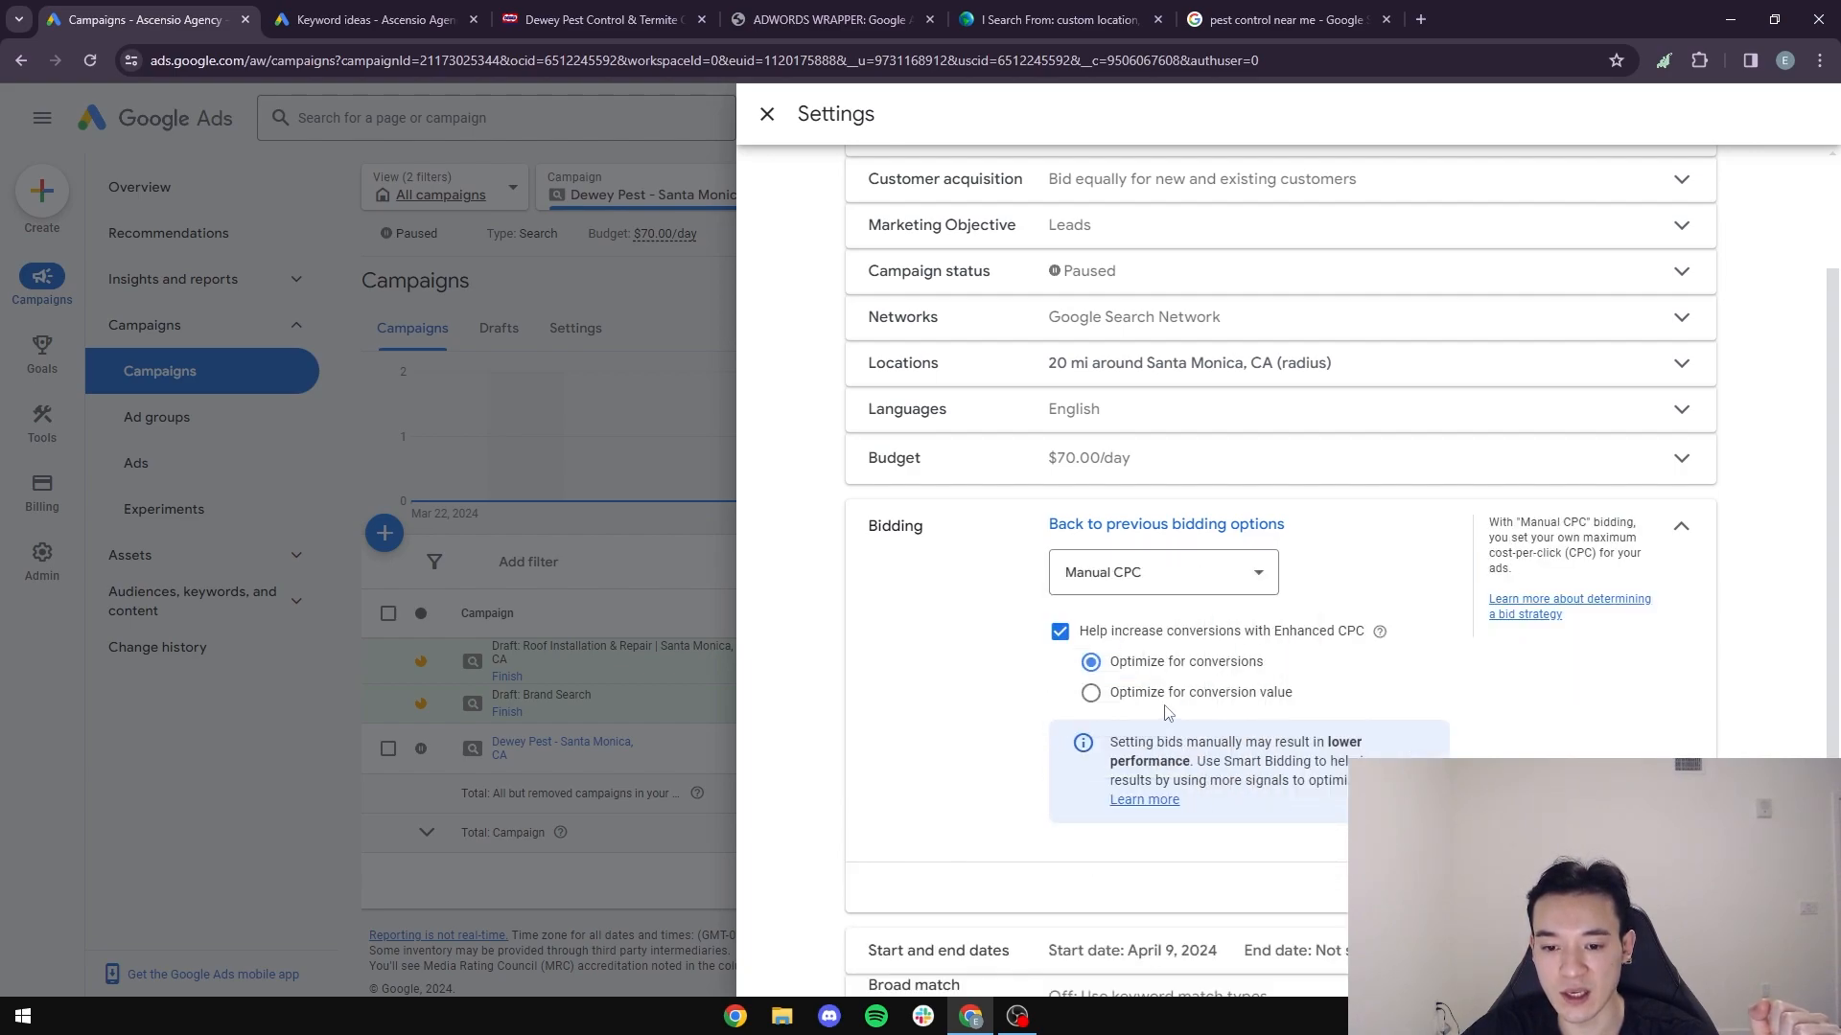
{"action": "left_click", "coordinate": [1117, 700]}
{"action": "left_click", "coordinate": [1091, 663]}
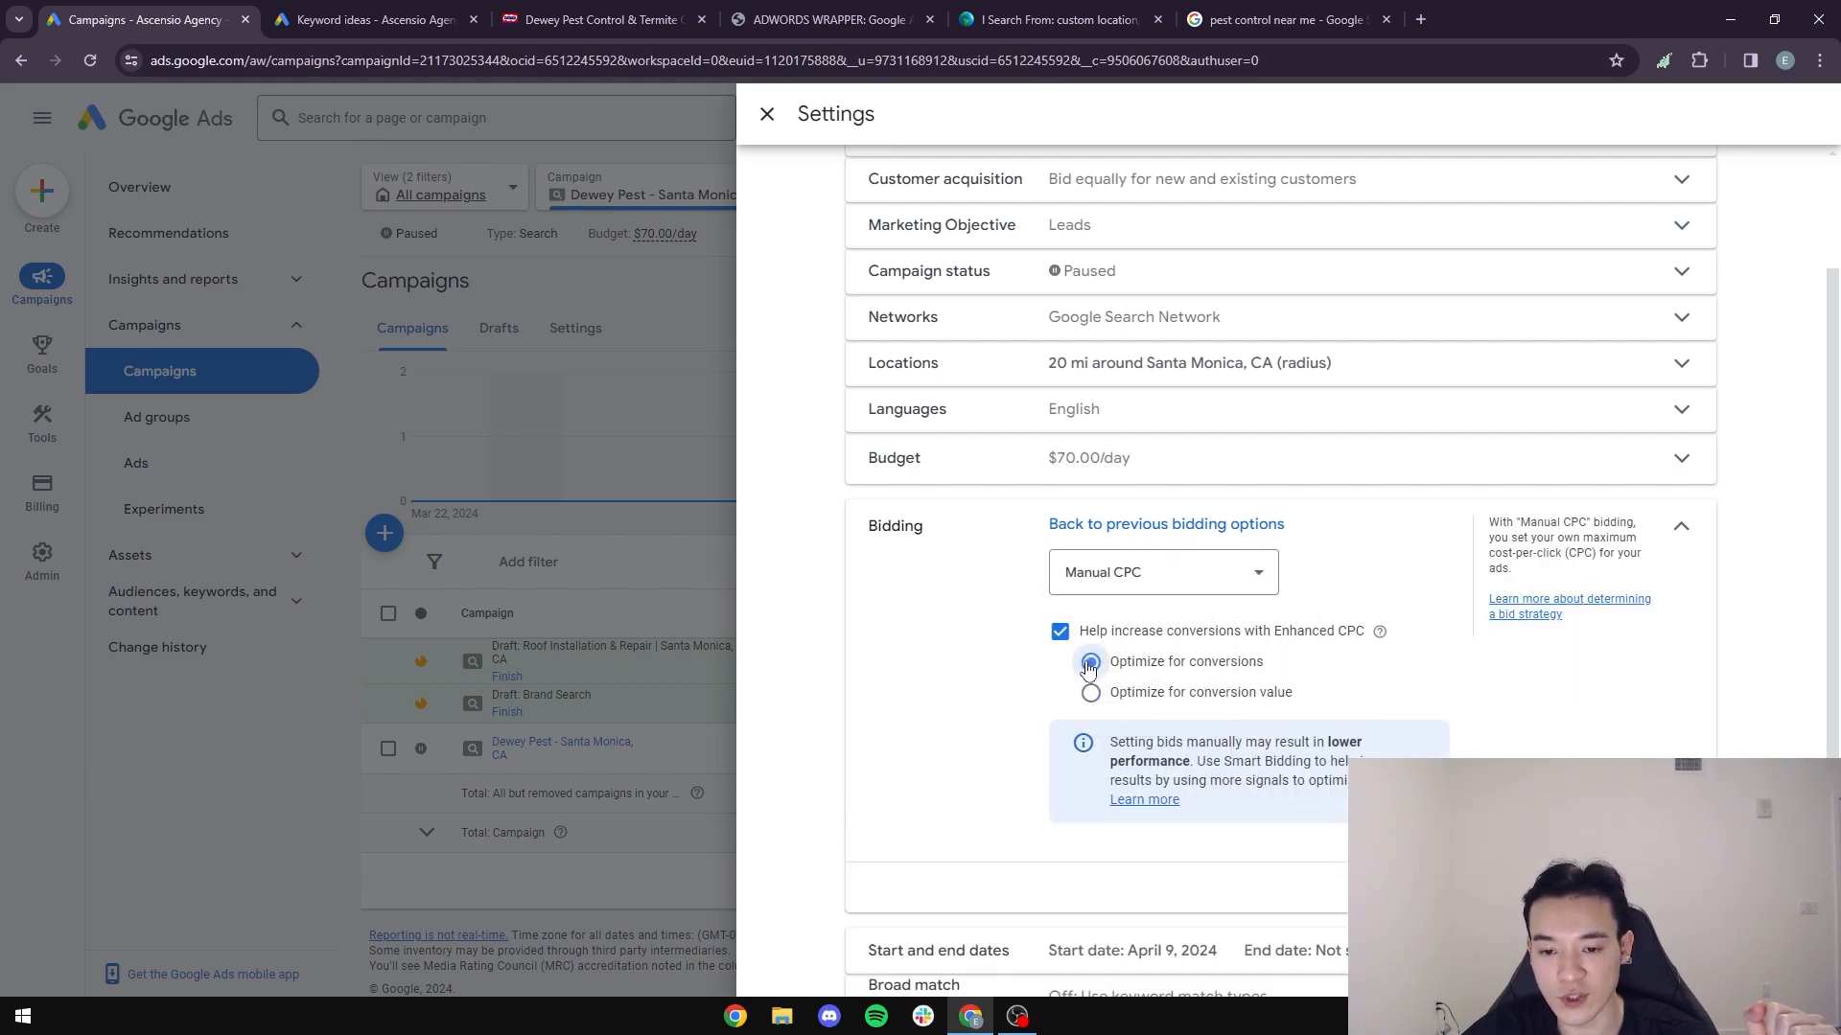
{"action": "left_click", "coordinate": [1059, 633]}
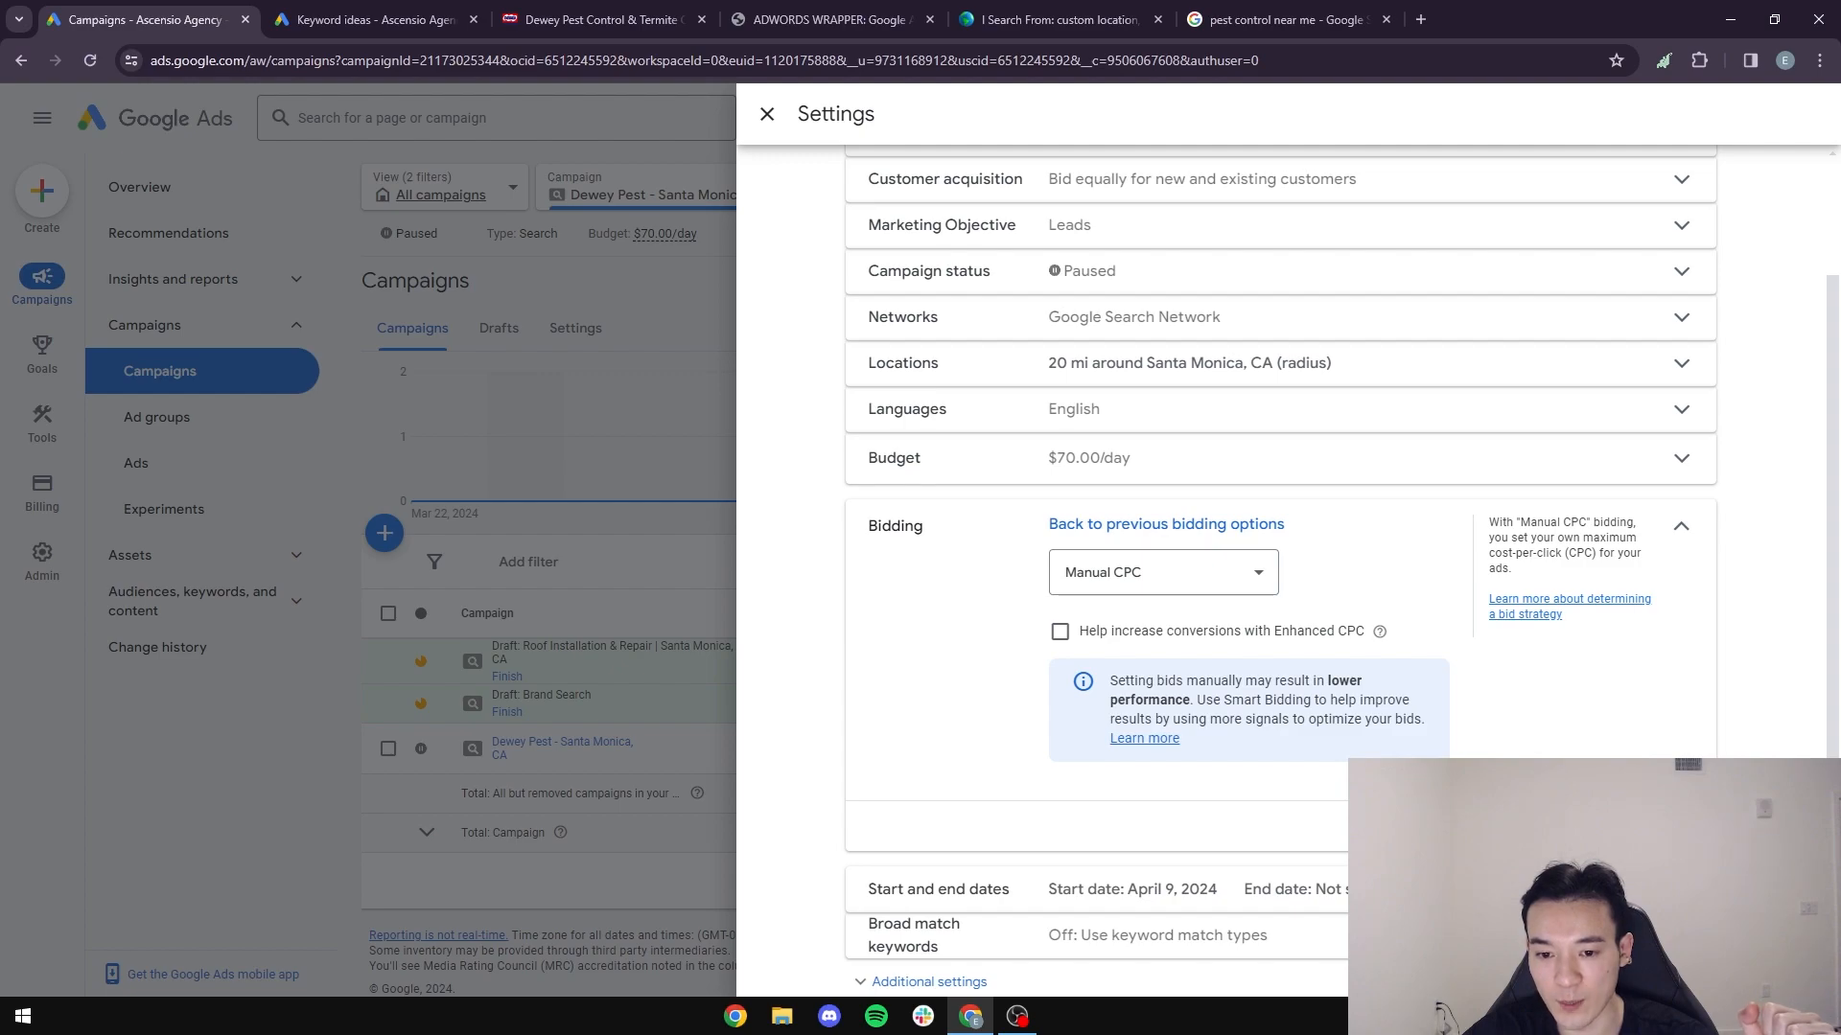
{"action": "left_click", "coordinate": [1671, 826]}
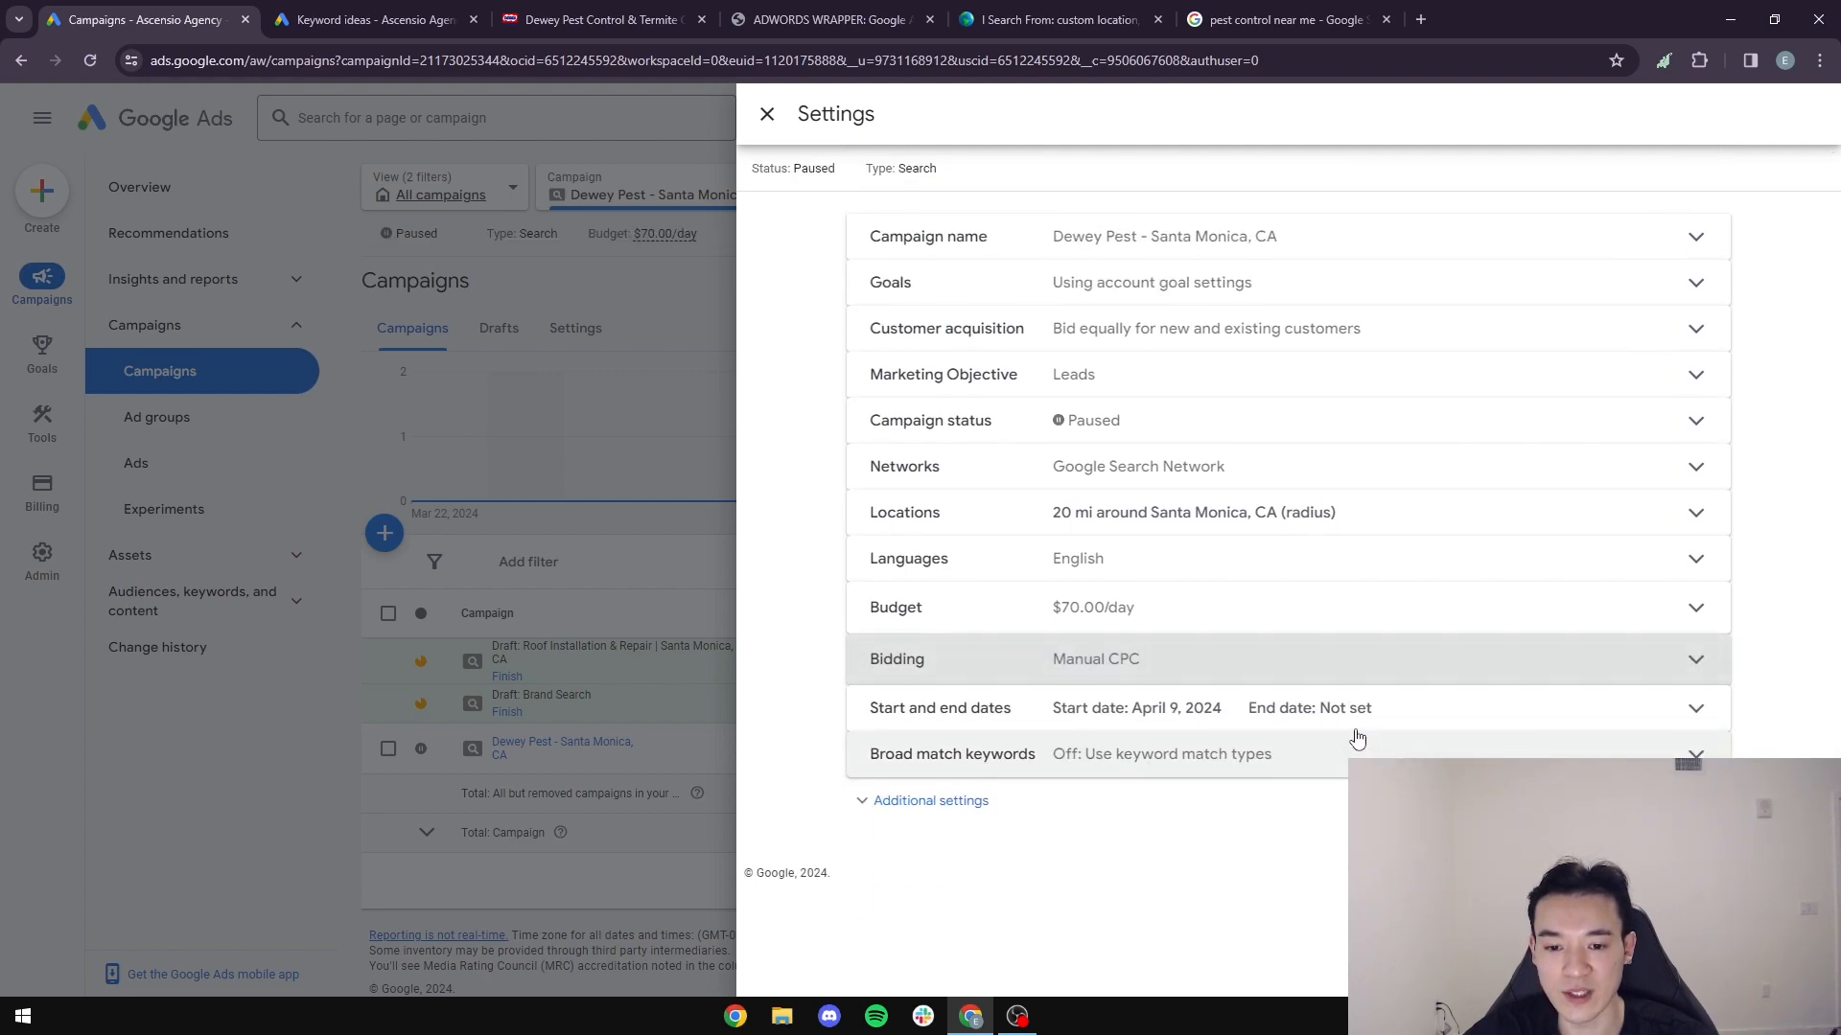
{"action": "left_click", "coordinate": [767, 114]}
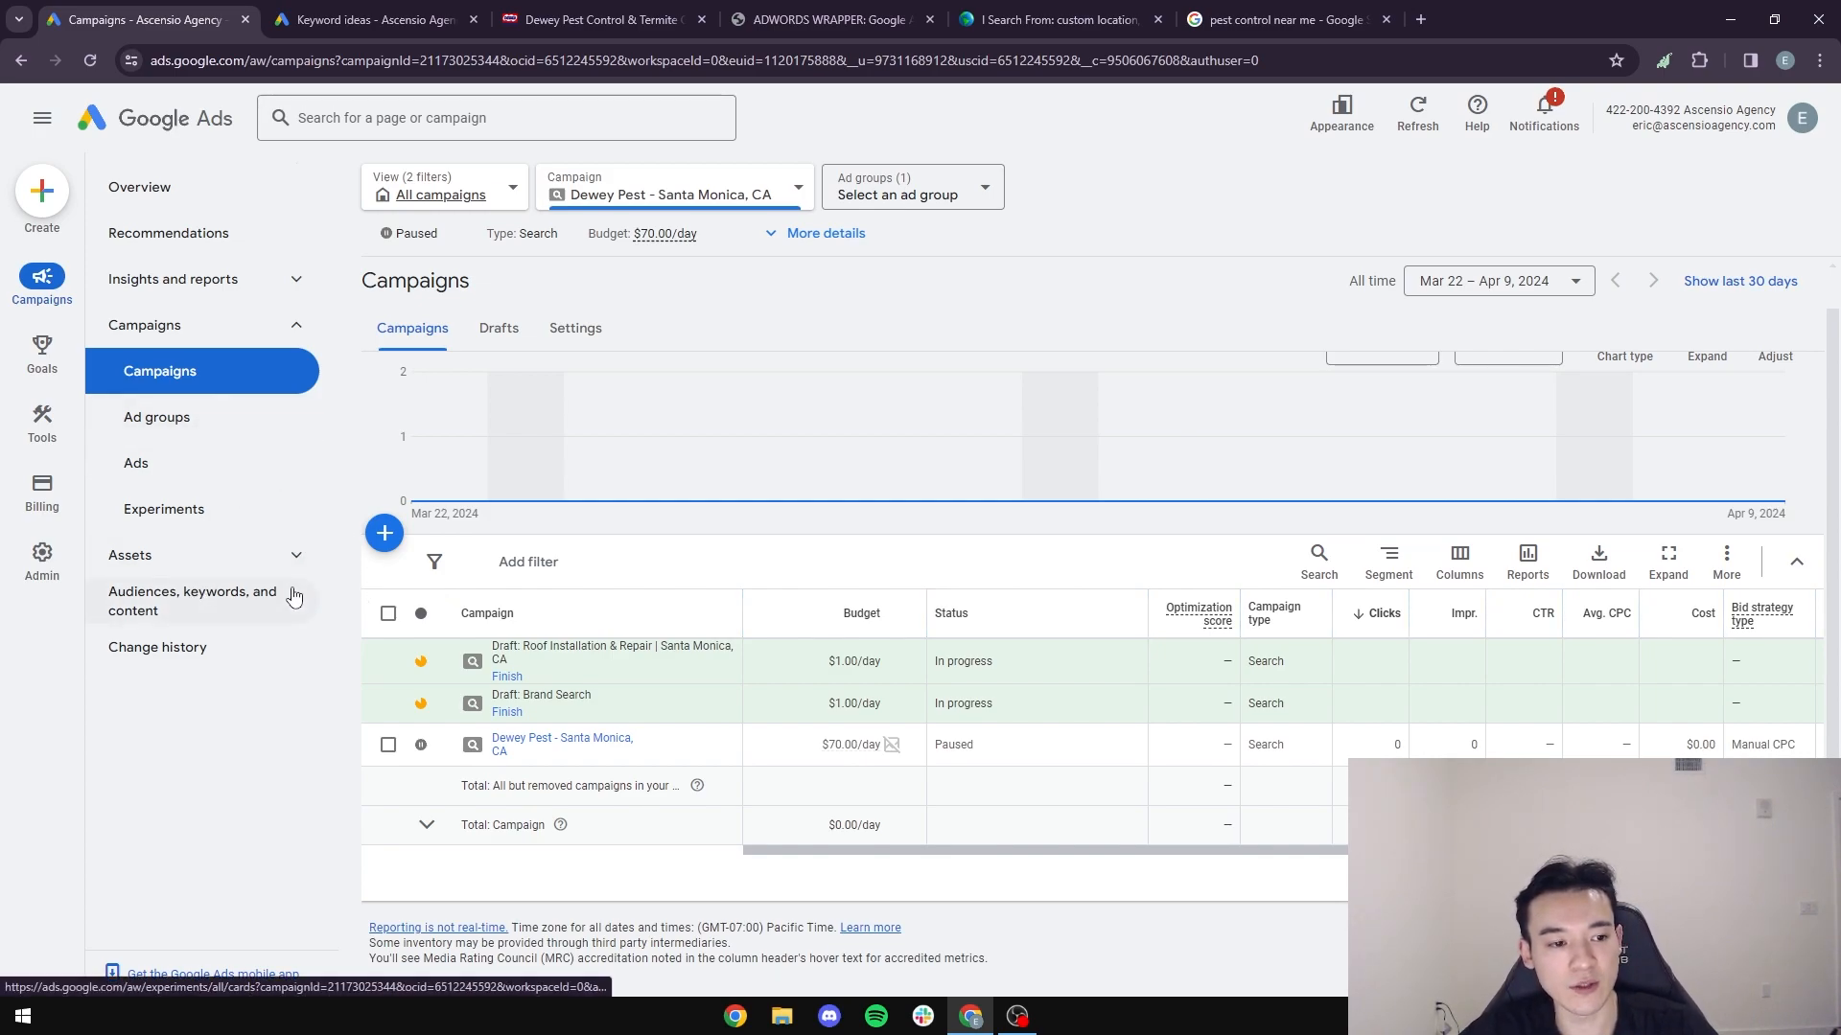
- Open the campaign's ad schedule for editing and select Mondays - Fridays as the days
{"action": "left_click", "coordinate": [190, 607]}
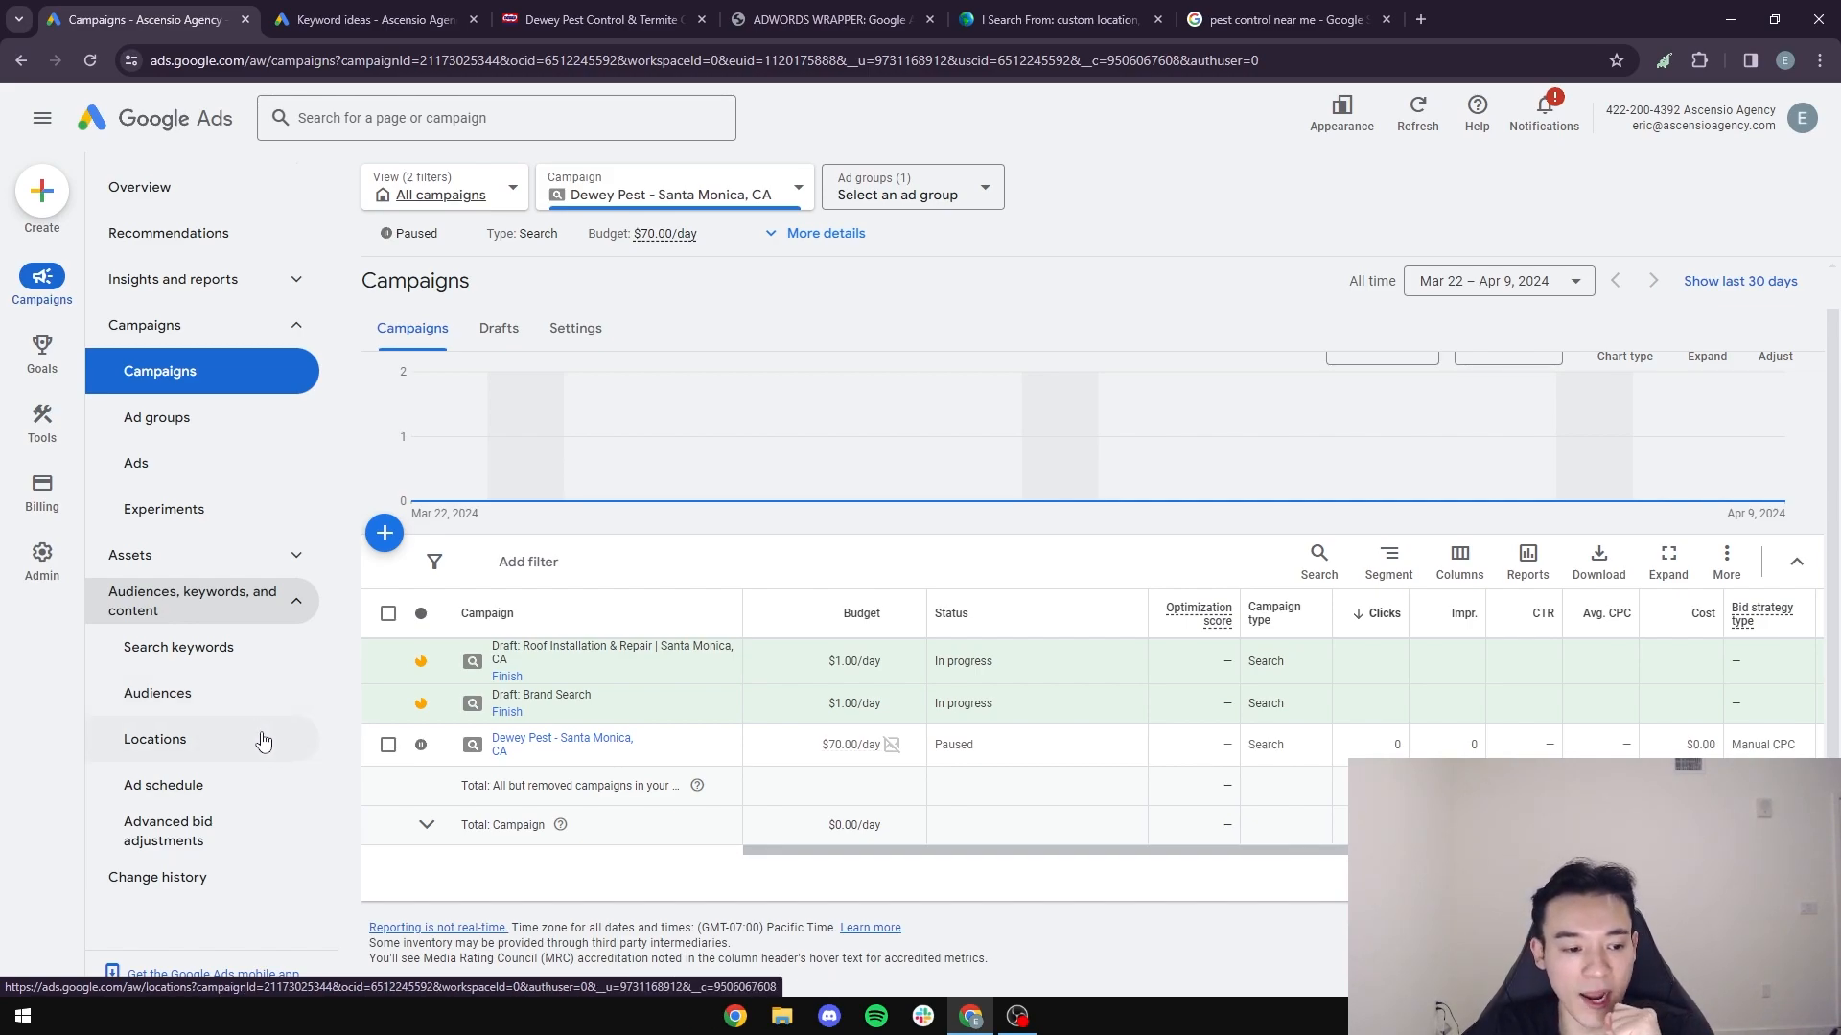
{"action": "left_click", "coordinate": [200, 800]}
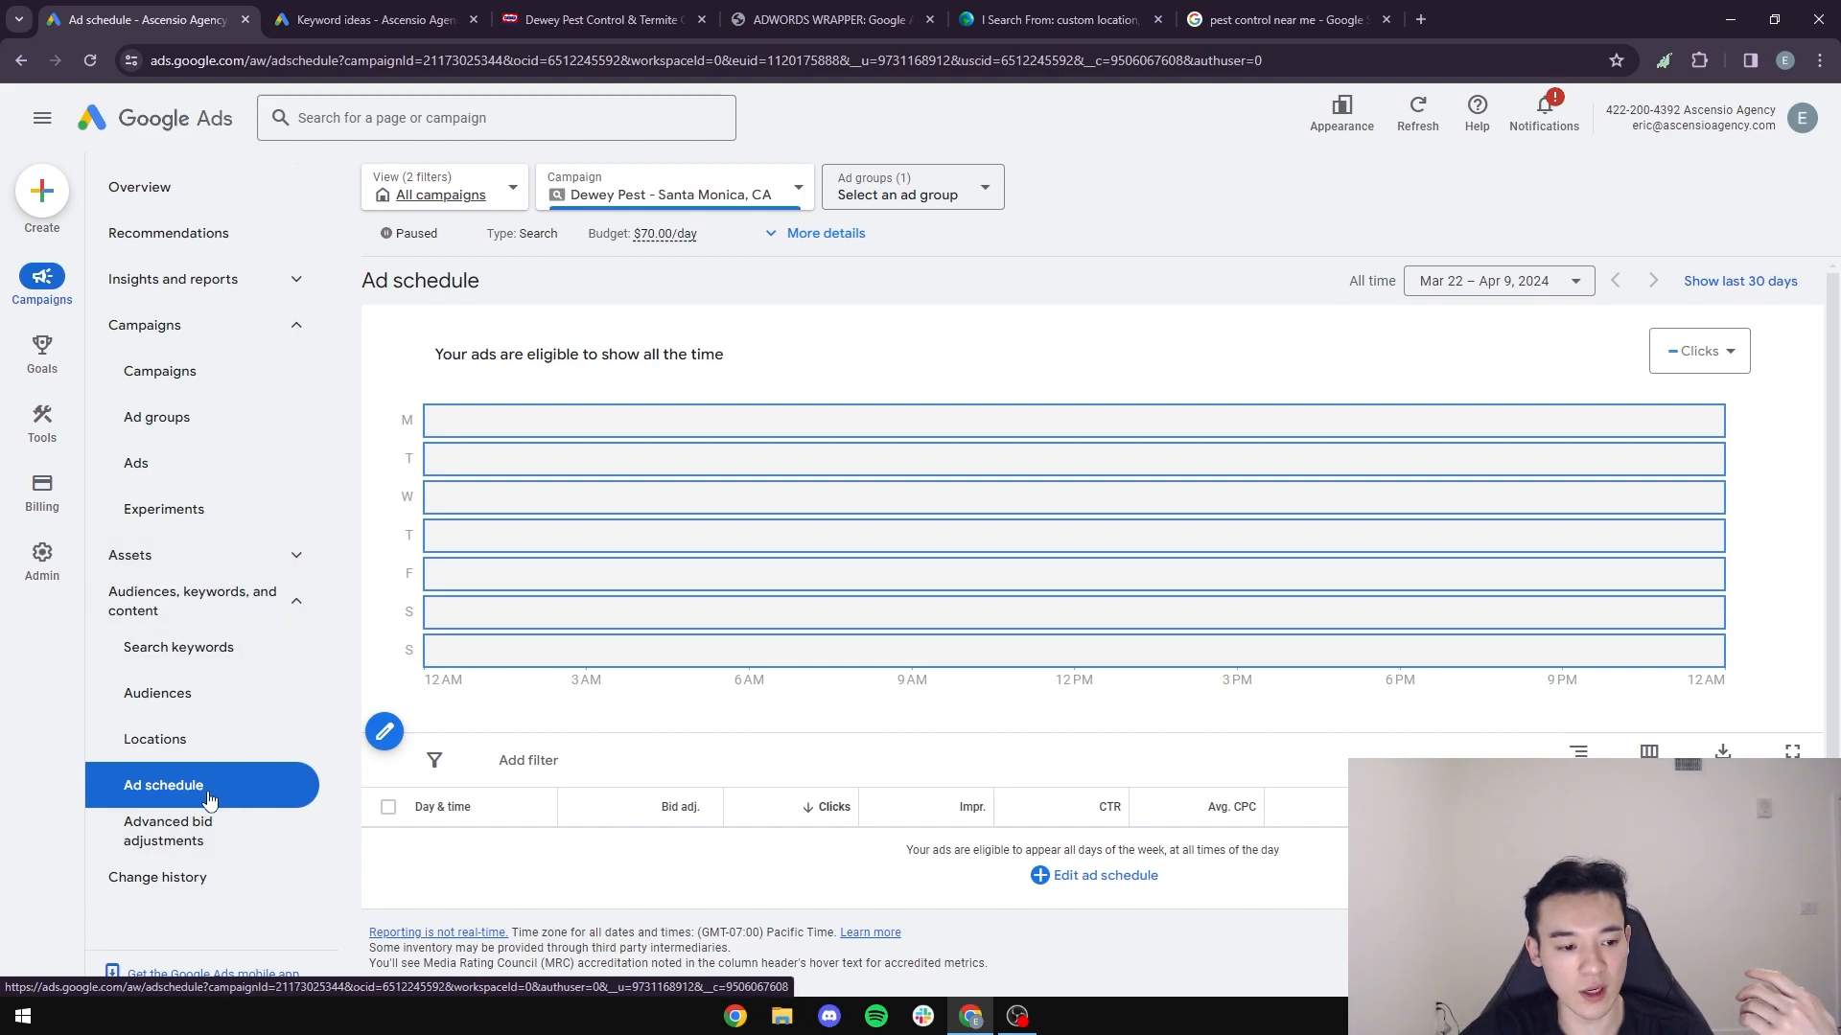
{"action": "left_click", "coordinate": [1105, 889]}
{"action": "left_click", "coordinate": [441, 414]}
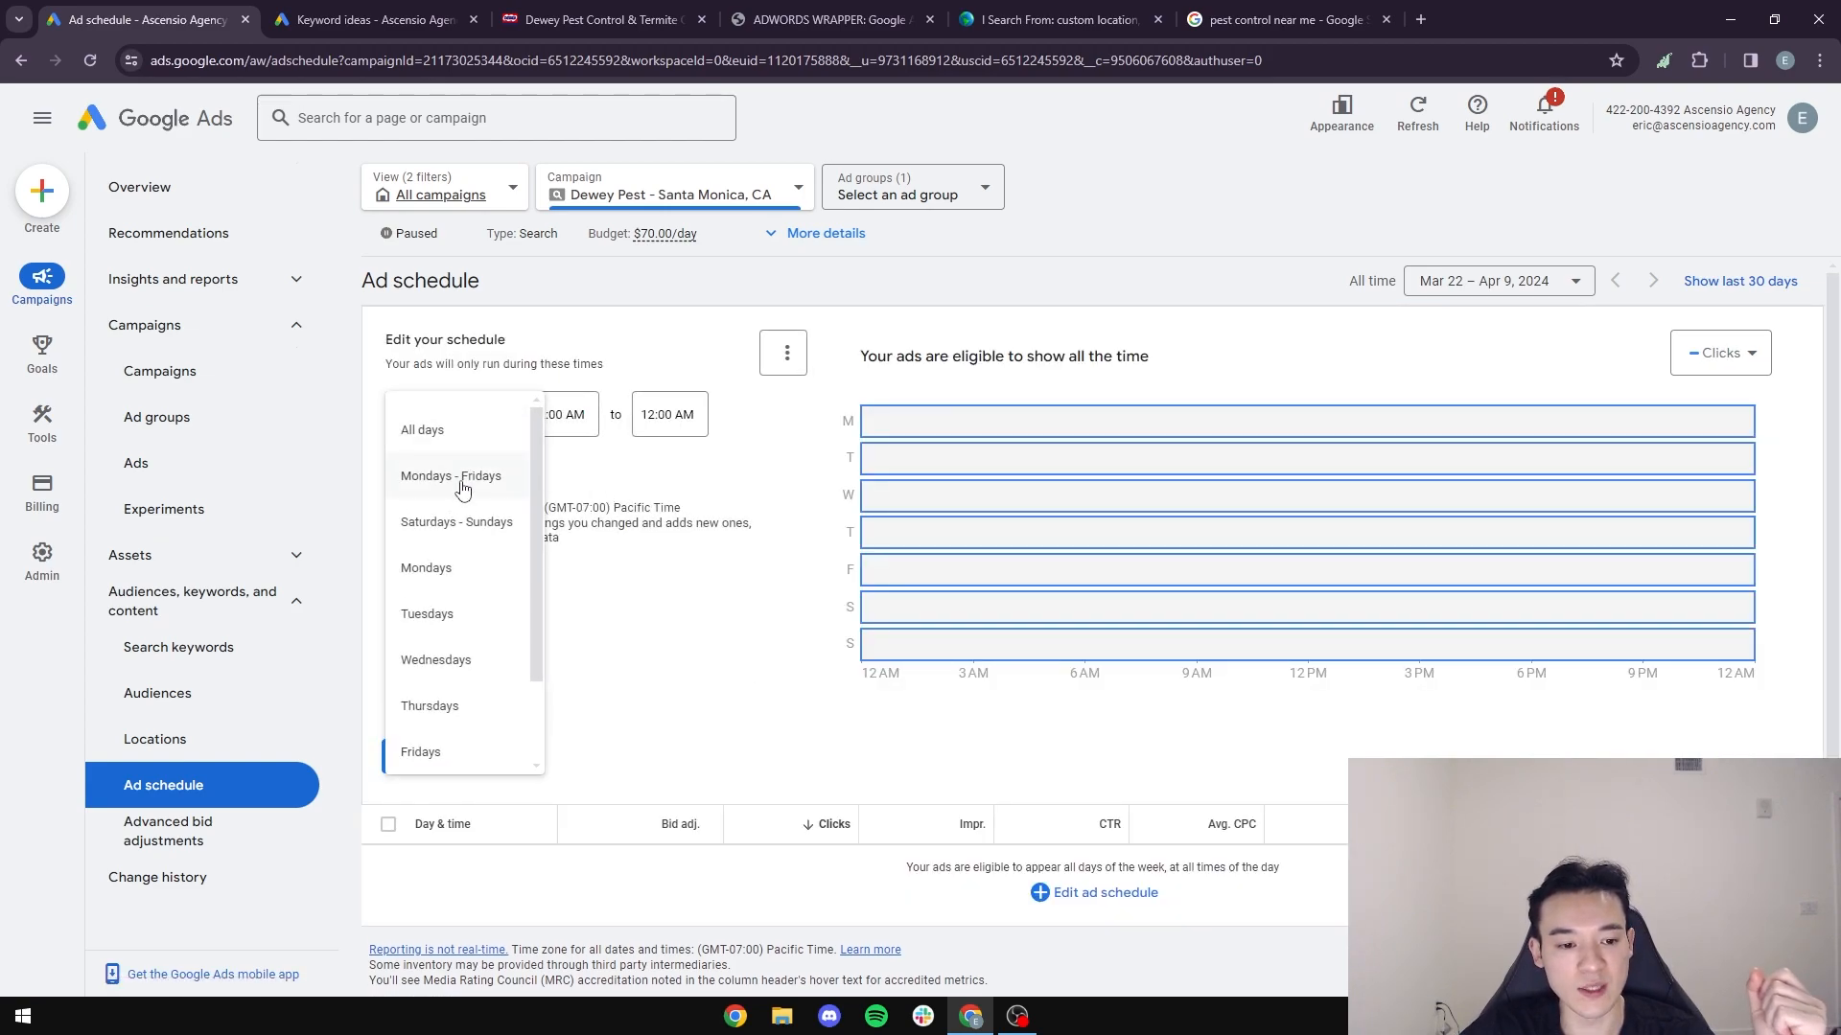
{"action": "scroll", "coordinate": [496, 693], "scroll_direction": "down", "scroll_amount": 2}
{"action": "scroll", "coordinate": [497, 693], "scroll_direction": "up", "scroll_amount": 3}
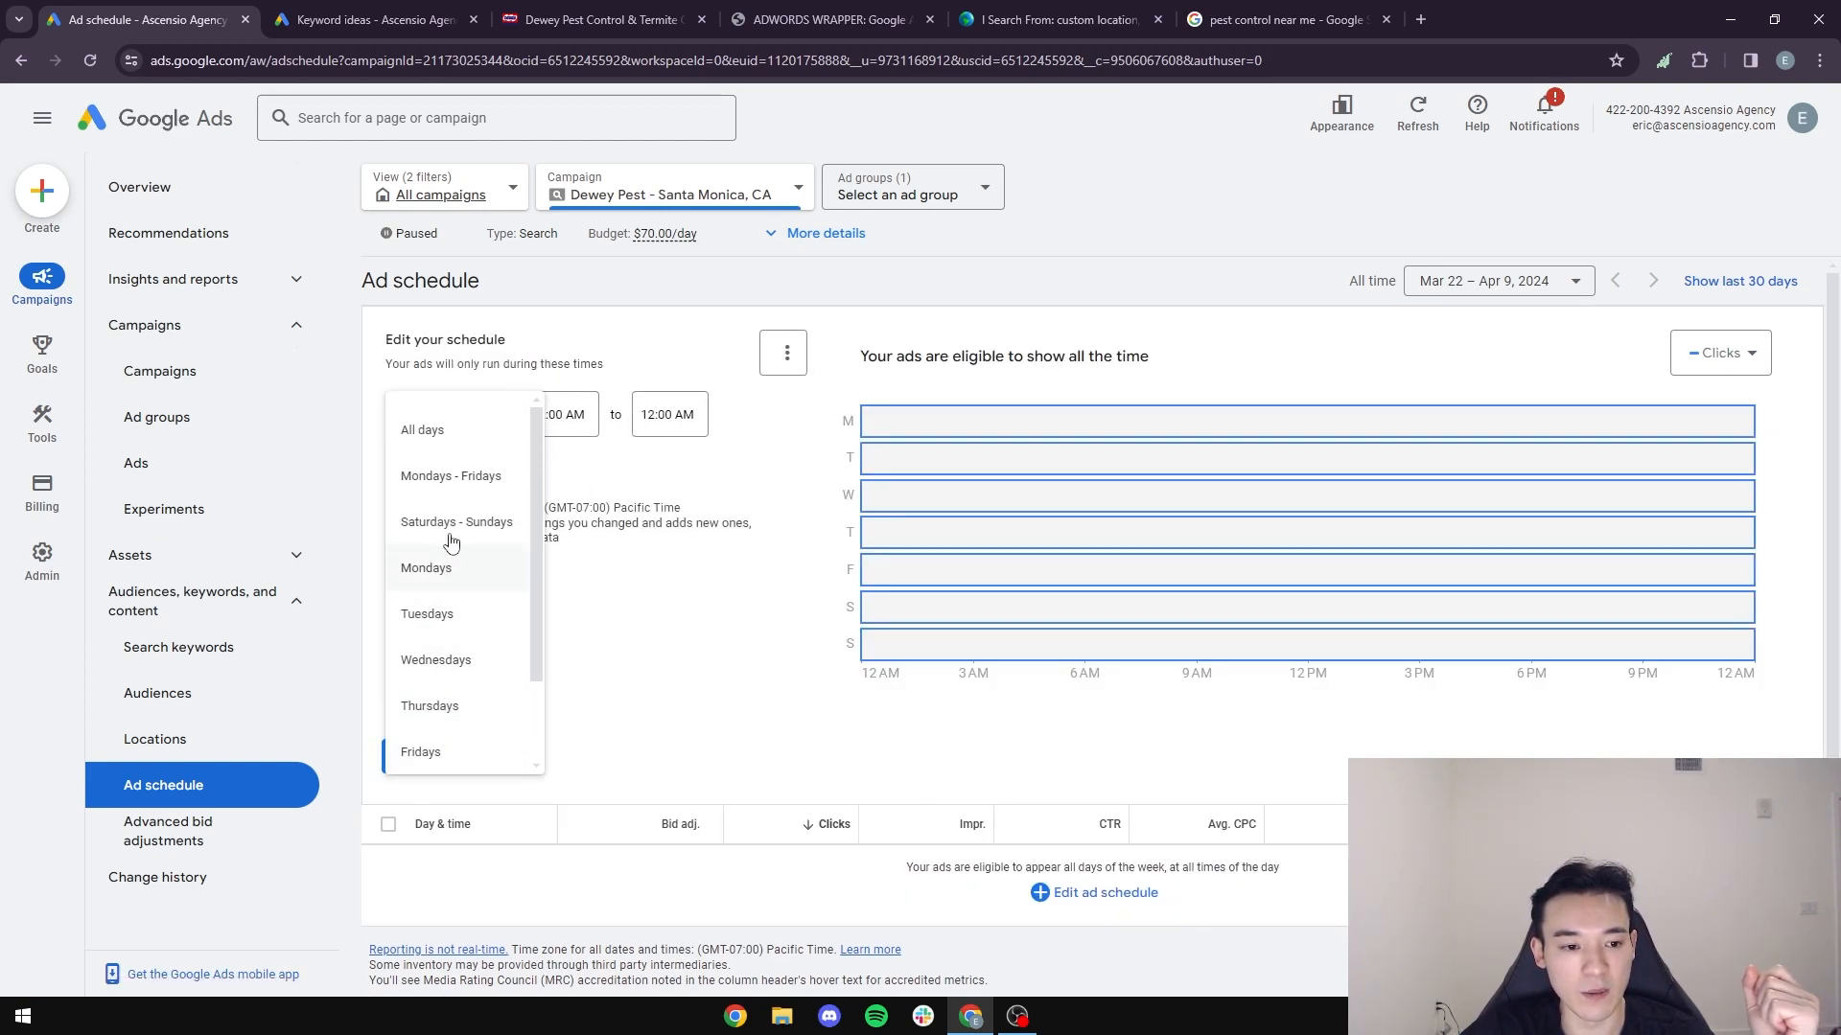
{"action": "left_click", "coordinate": [467, 471]}
- Set the Mondays - Fridays ad hours to run from 7:00 AM to 4:00 PM
{"action": "left_click", "coordinate": [566, 414]}
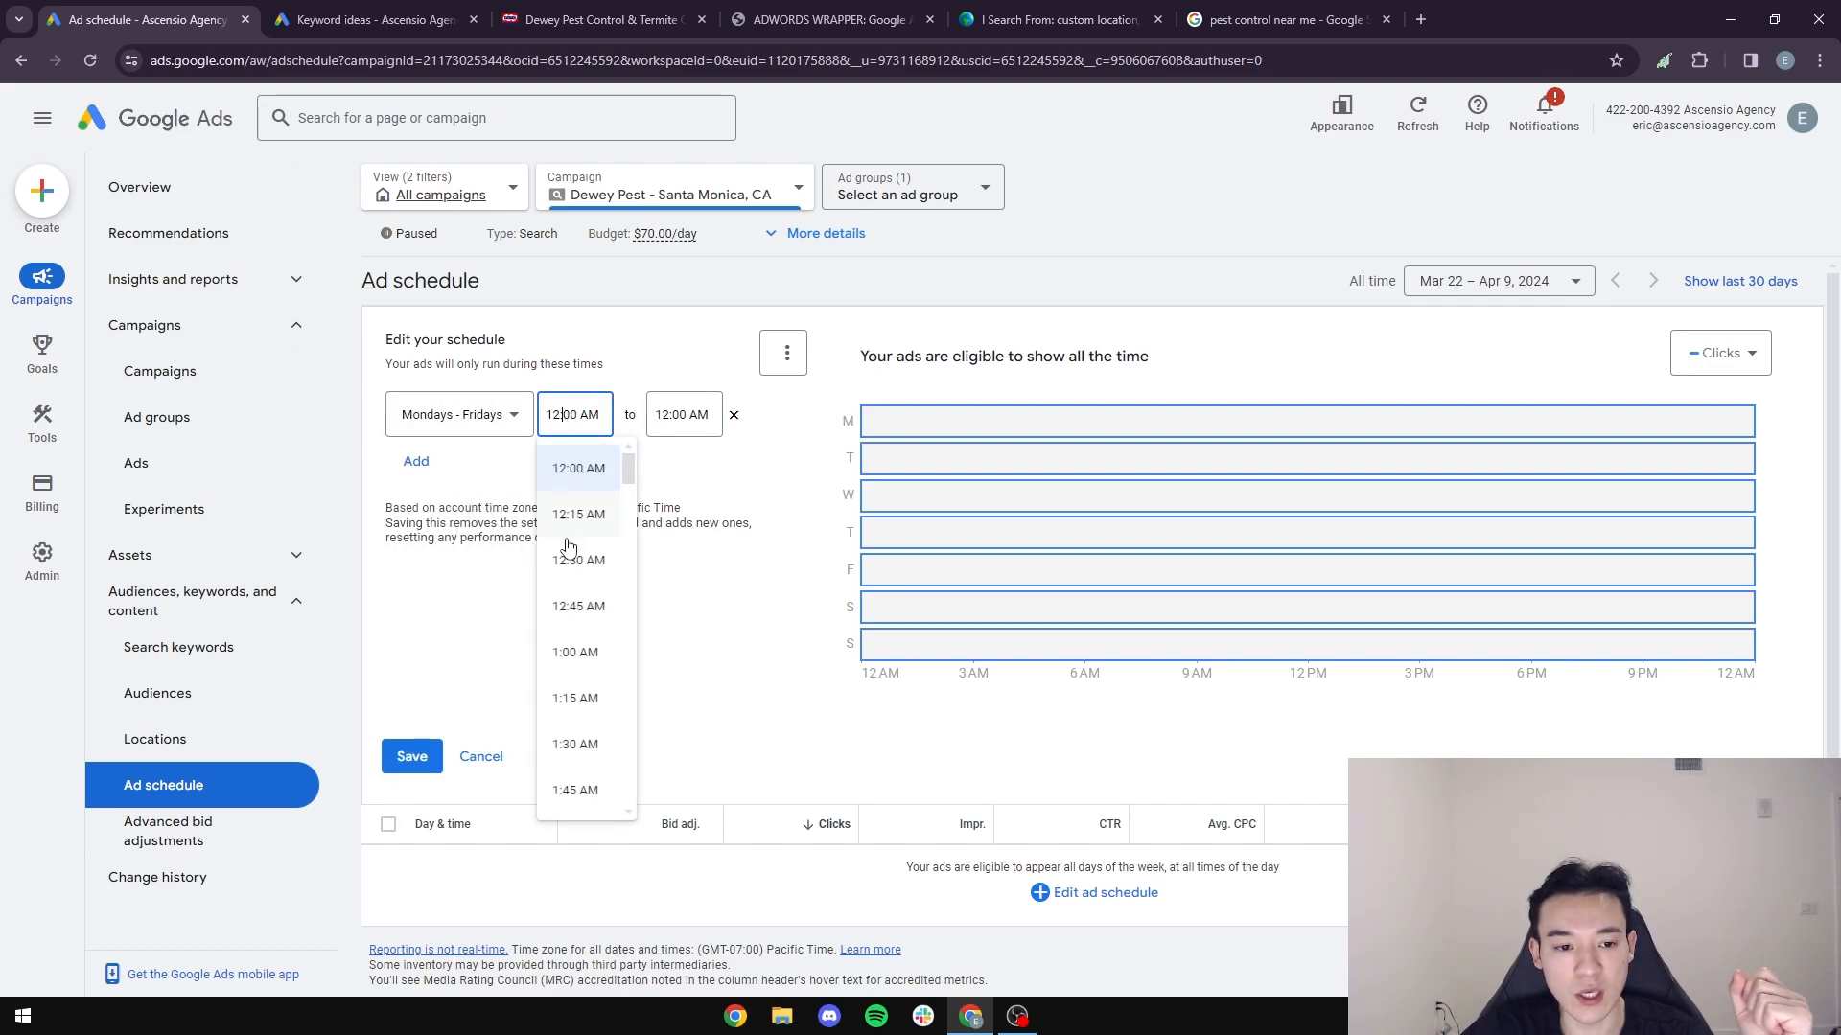
{"action": "scroll", "coordinate": [587, 594], "scroll_direction": "down", "scroll_amount": 10}
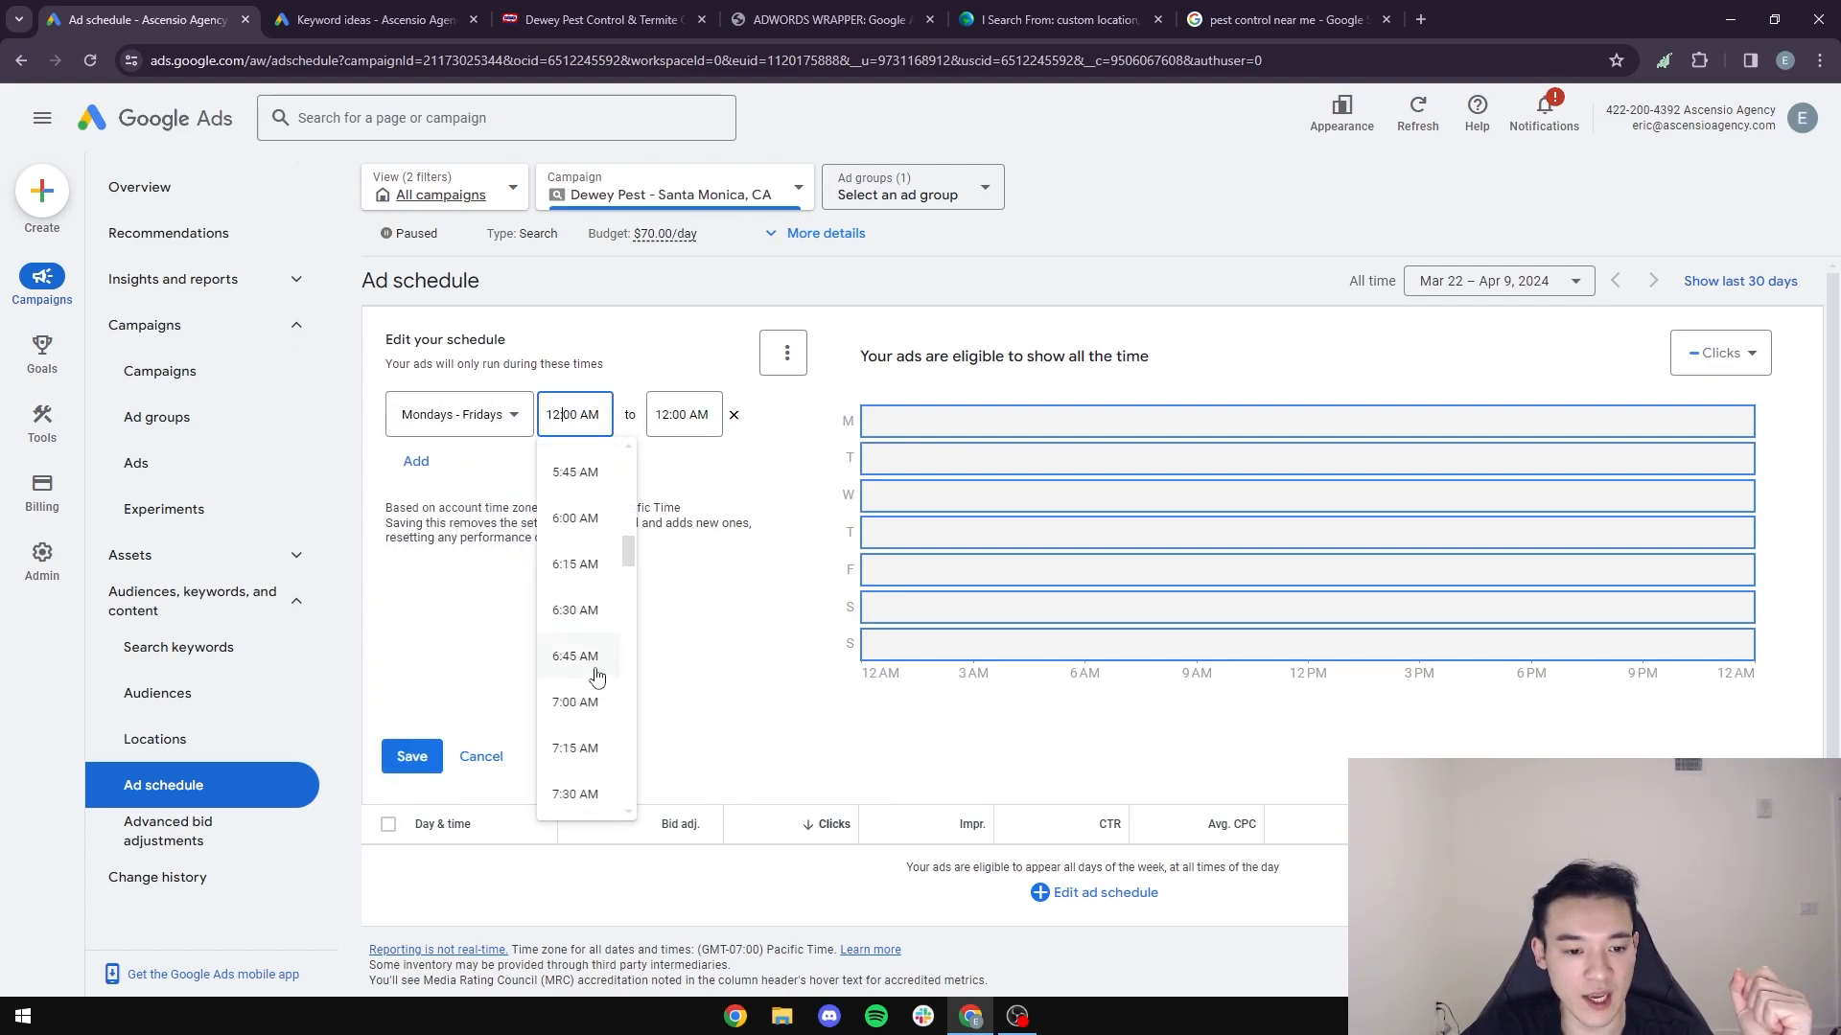
{"action": "left_click", "coordinate": [579, 526]}
{"action": "left_click", "coordinate": [659, 414]}
{"action": "scroll", "coordinate": [725, 510], "scroll_direction": "down", "scroll_amount": 13}
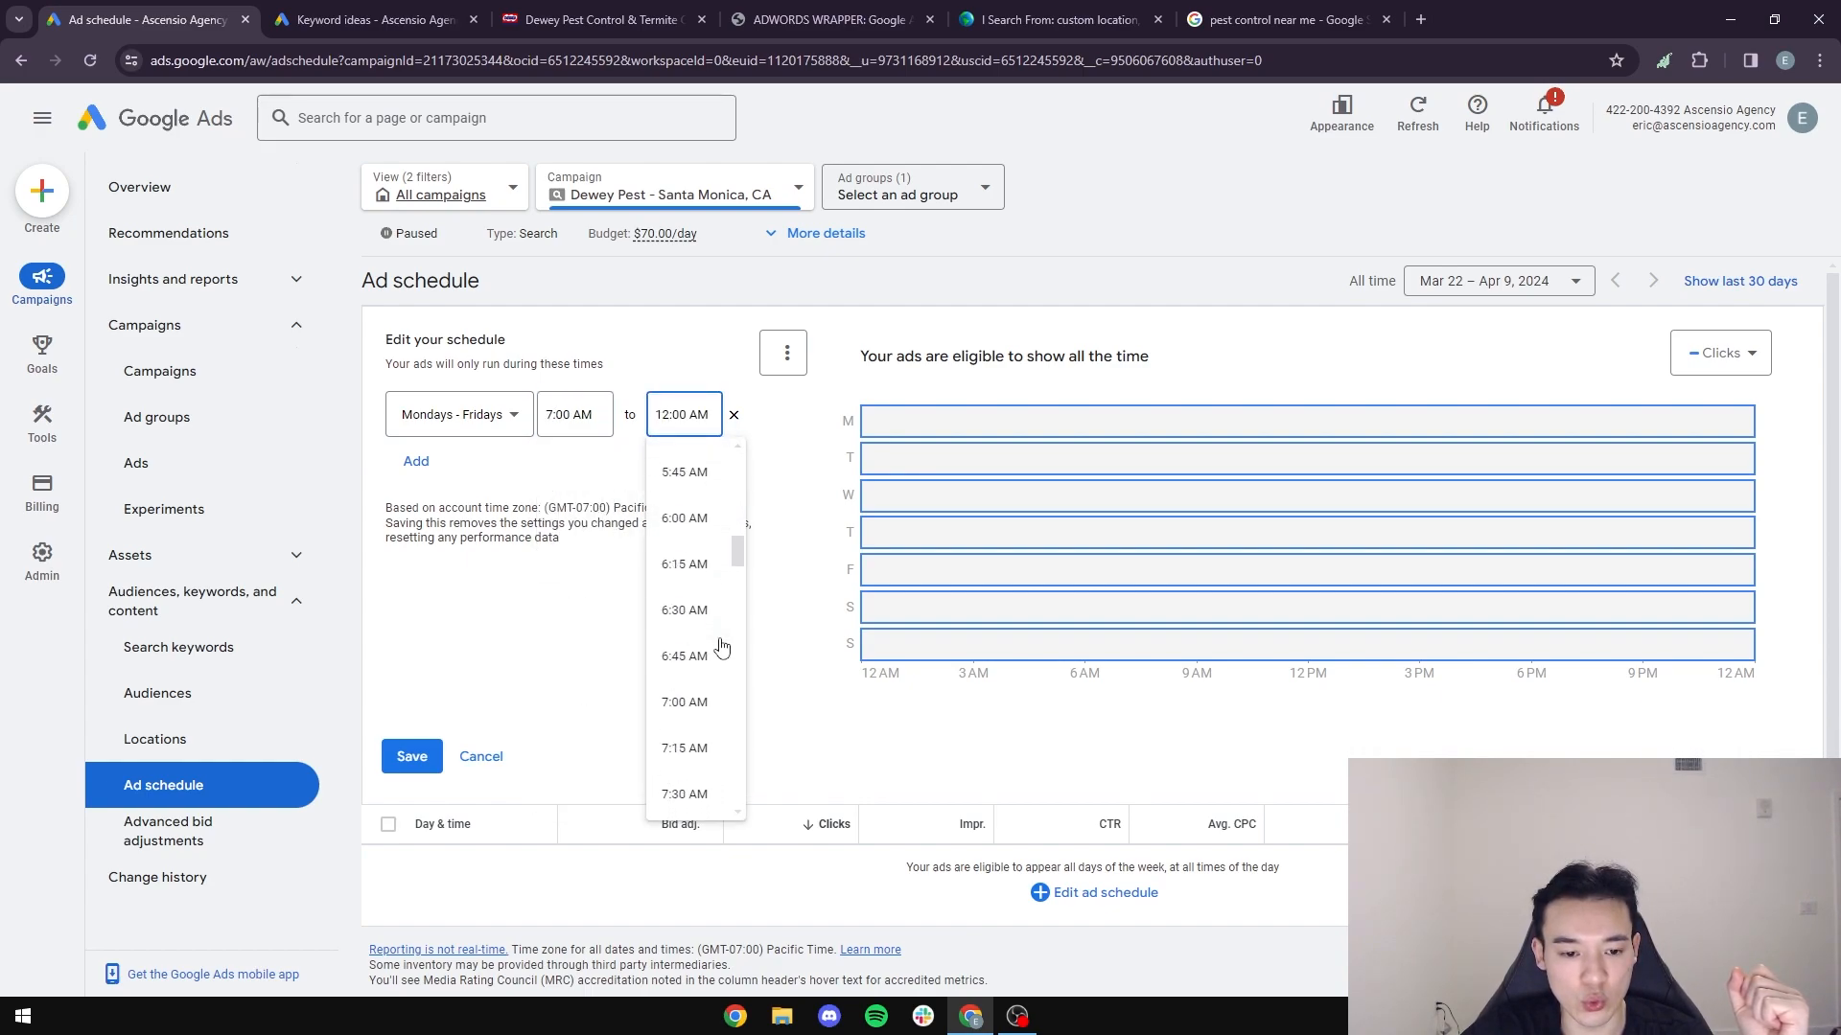
{"action": "scroll", "coordinate": [720, 665], "scroll_direction": "down", "scroll_amount": 14}
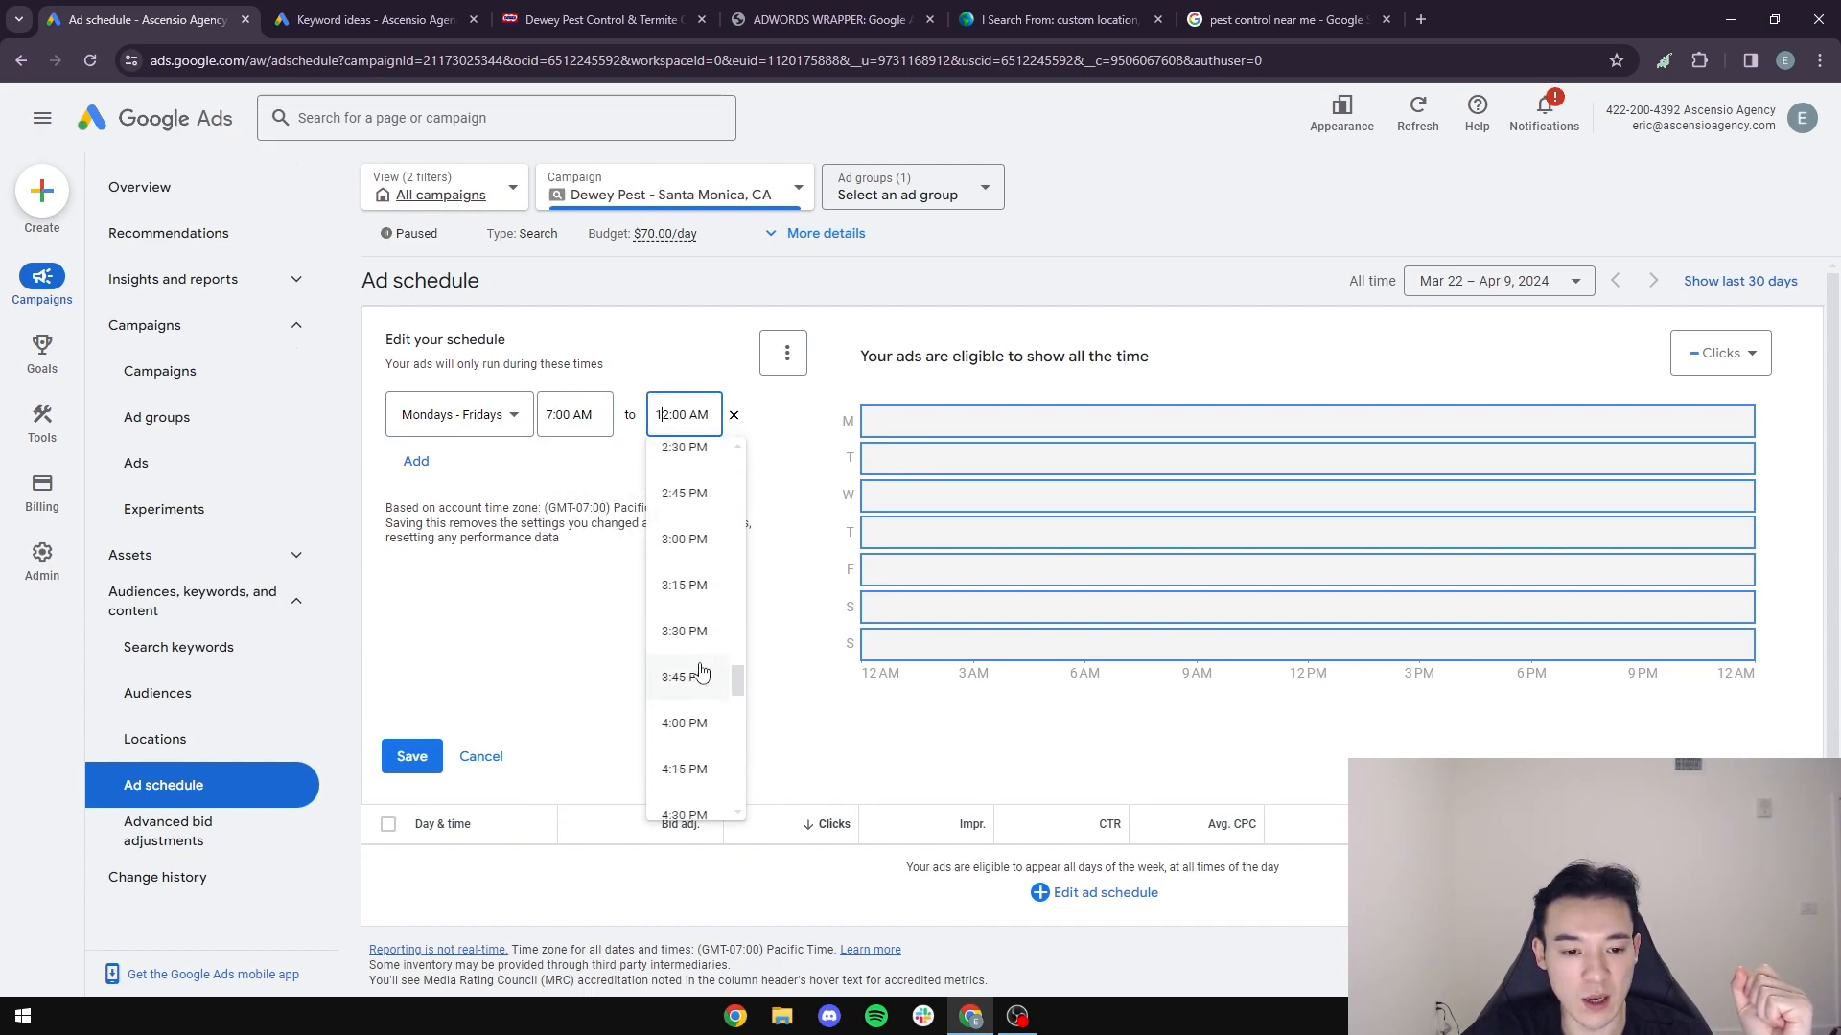
{"action": "left_click", "coordinate": [683, 539]}
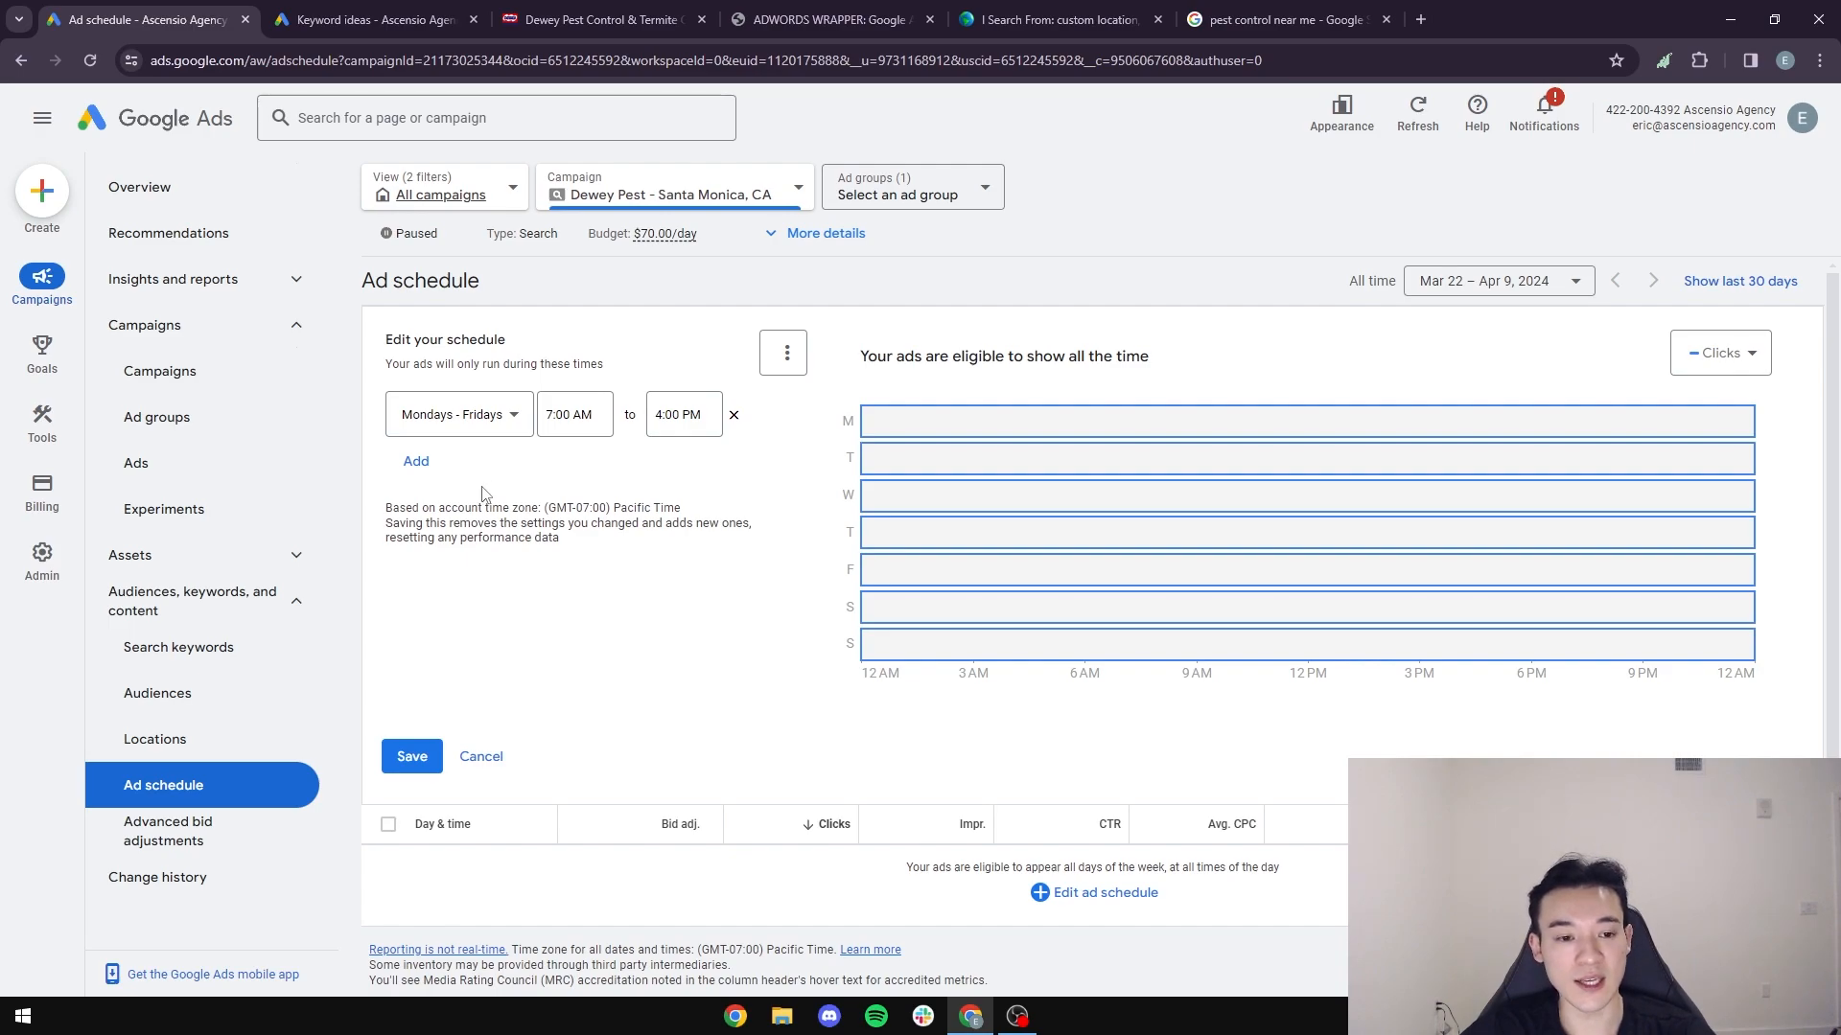
- Change the schedule entry's days to Mondays and its start time to 12:00 PM
{"action": "left_click", "coordinate": [475, 415]}
{"action": "left_click", "coordinate": [465, 575]}
{"action": "left_click", "coordinate": [555, 415]}
{"action": "scroll", "coordinate": [569, 594], "scroll_direction": "down", "scroll_amount": 2}
{"action": "scroll", "coordinate": [568, 595], "scroll_direction": "down", "scroll_amount": 5}
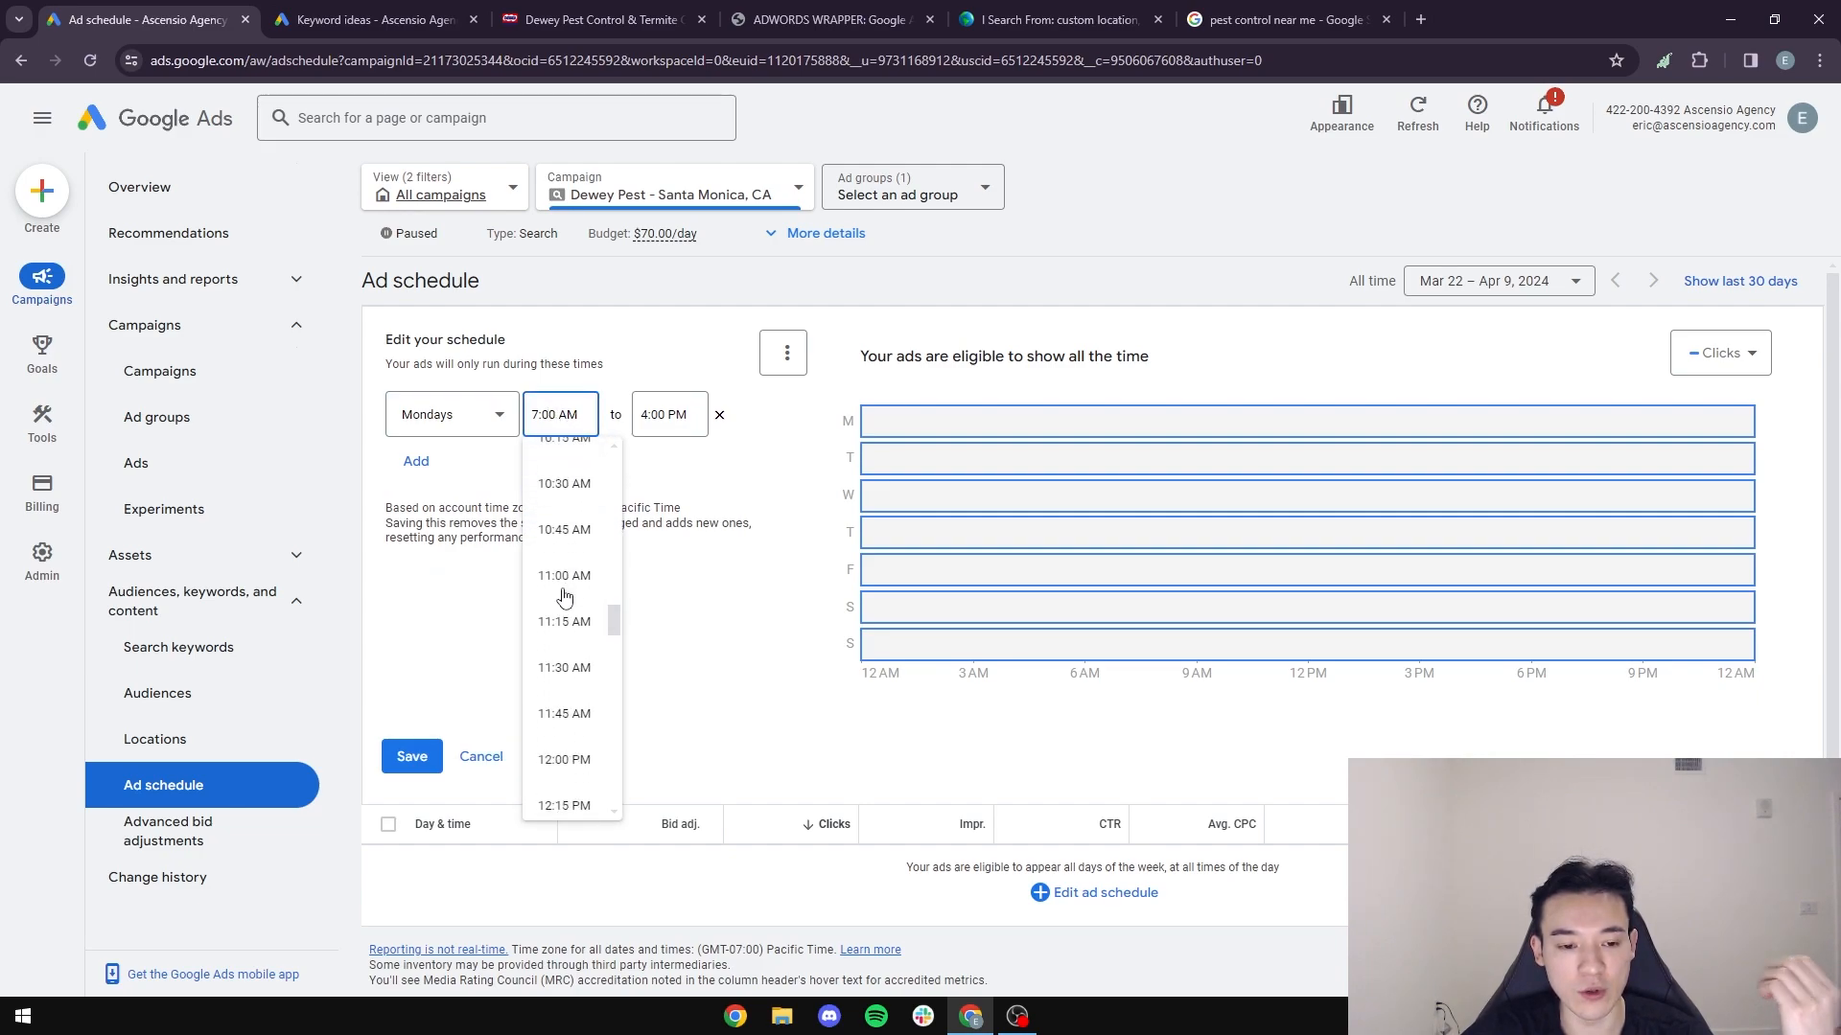
{"action": "scroll", "coordinate": [564, 594], "scroll_direction": "down", "scroll_amount": 3}
{"action": "scroll", "coordinate": [571, 699], "scroll_direction": "up", "scroll_amount": 2}
{"action": "left_click", "coordinate": [568, 661]}
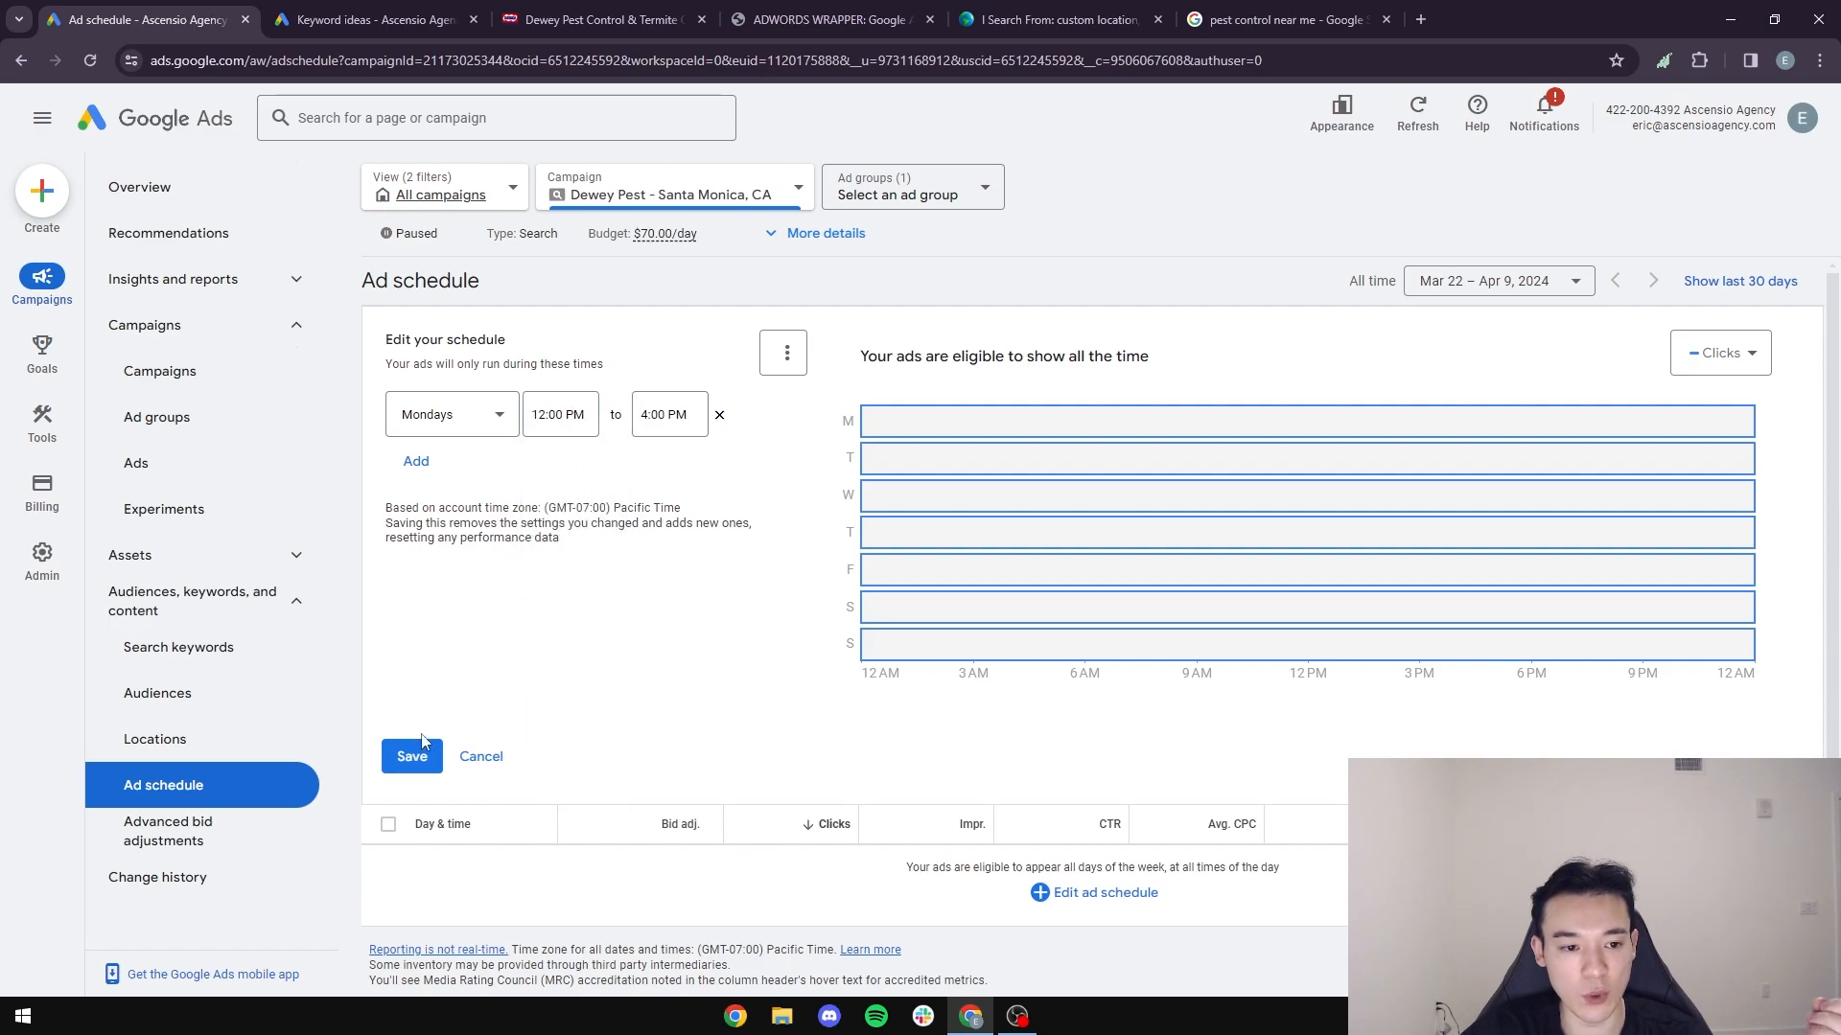
- Add a second schedule entry for Tuesdays from 7:00 AM to 4:00 PM
{"action": "left_click", "coordinate": [418, 460]}
{"action": "left_click", "coordinate": [459, 493]}
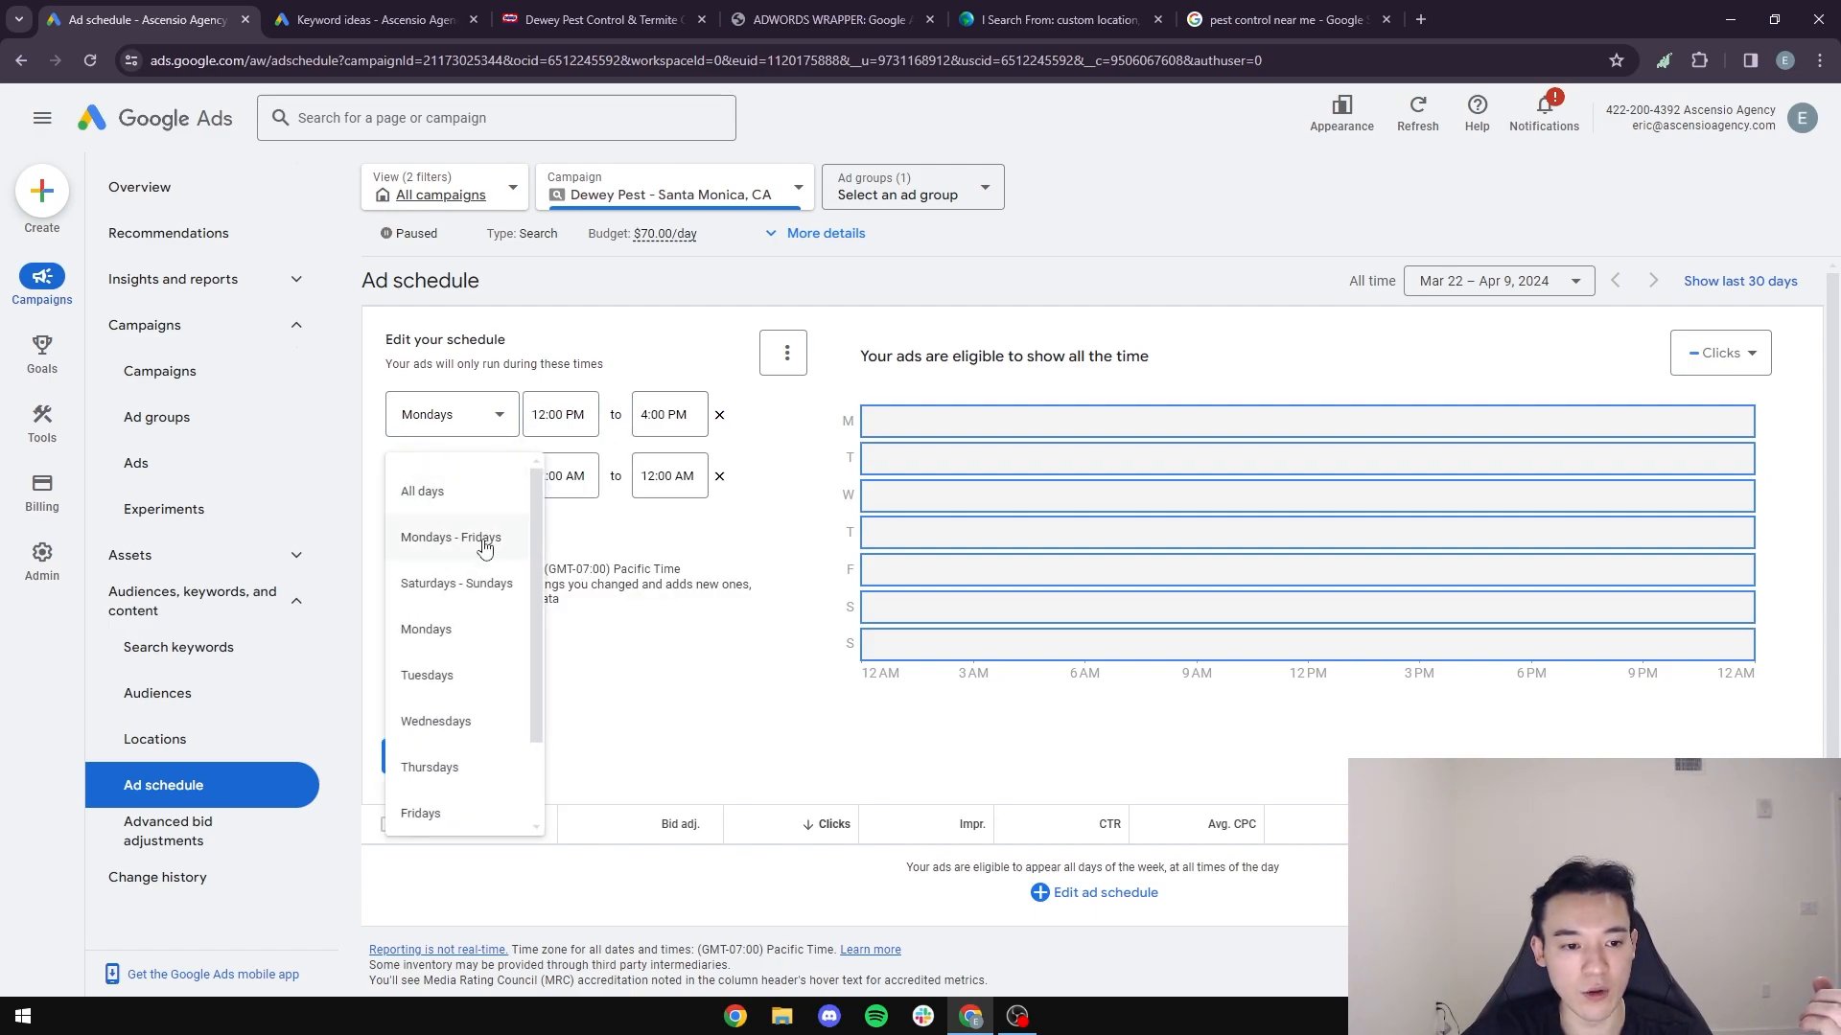
{"action": "left_click", "coordinate": [482, 692]}
{"action": "left_click", "coordinate": [562, 476]}
{"action": "scroll", "coordinate": [554, 724], "scroll_direction": "down", "scroll_amount": 15}
{"action": "scroll", "coordinate": [575, 613], "scroll_direction": "up", "scroll_amount": 3}
{"action": "left_click", "coordinate": [566, 575]}
{"action": "left_click", "coordinate": [669, 476]}
{"action": "scroll", "coordinate": [683, 671], "scroll_direction": "down", "scroll_amount": 20}
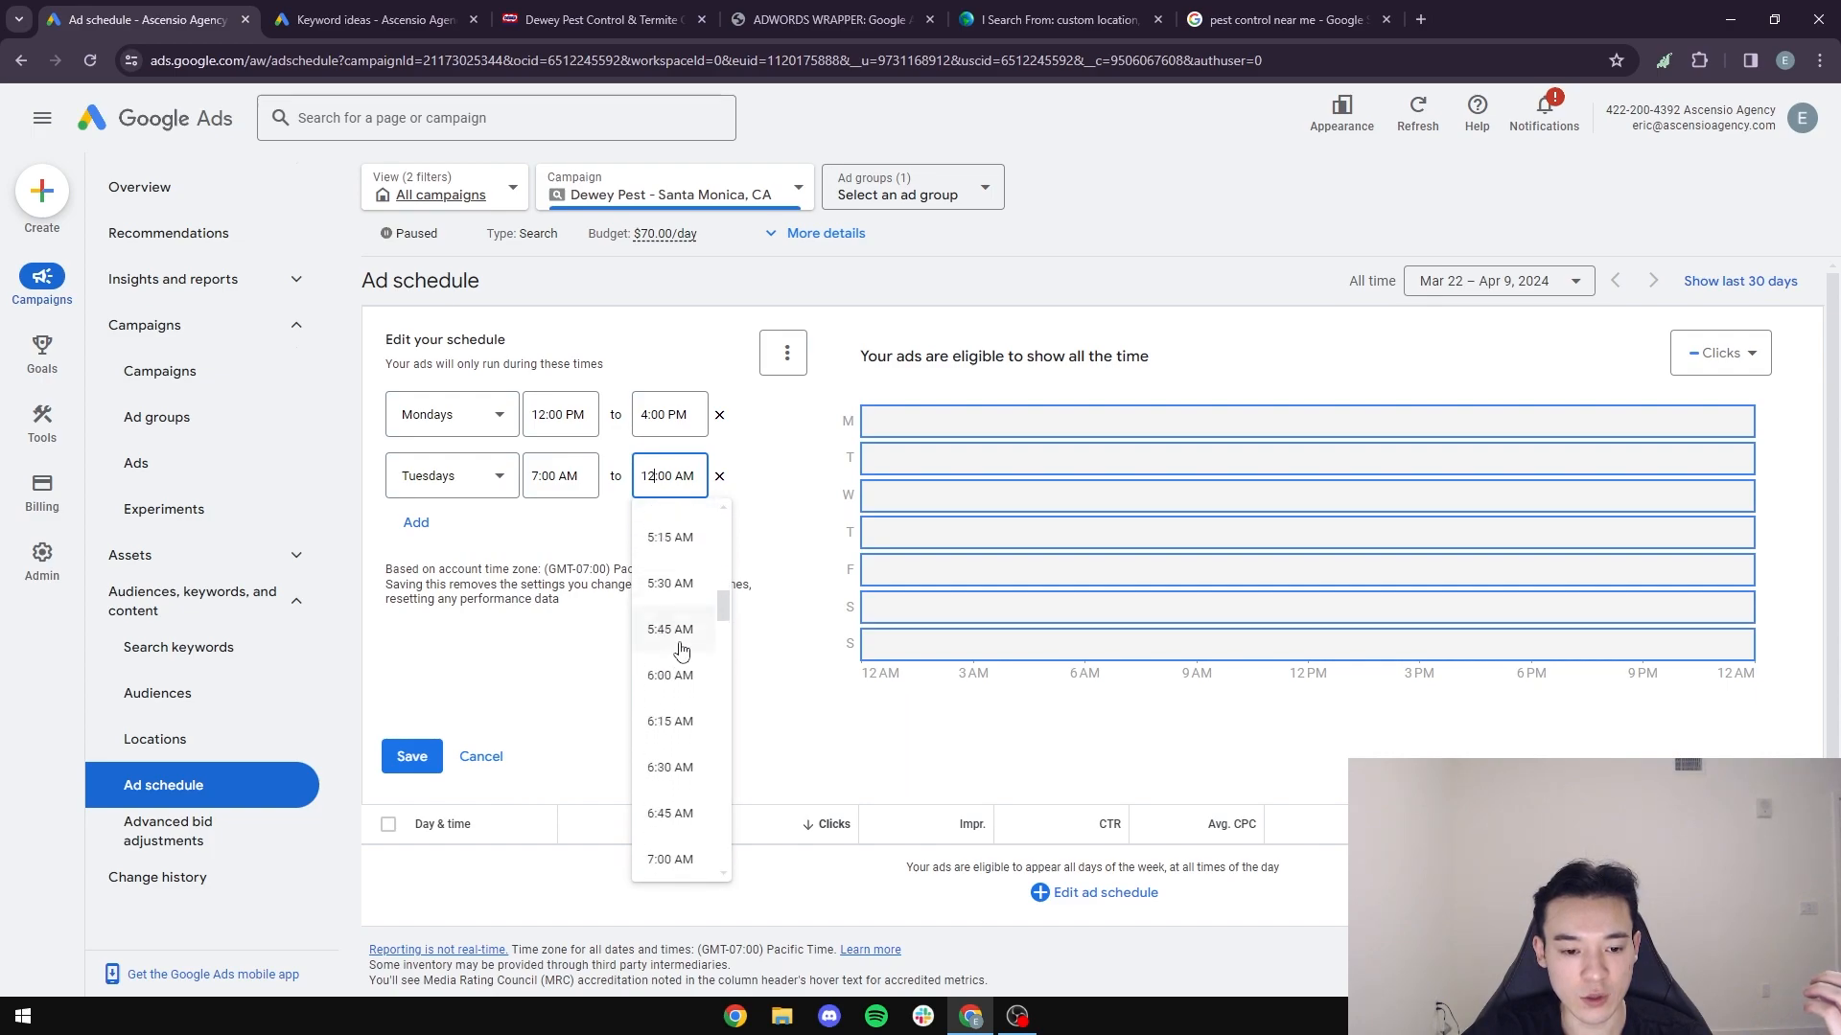
{"action": "scroll", "coordinate": [692, 745], "scroll_direction": "down", "scroll_amount": 4}
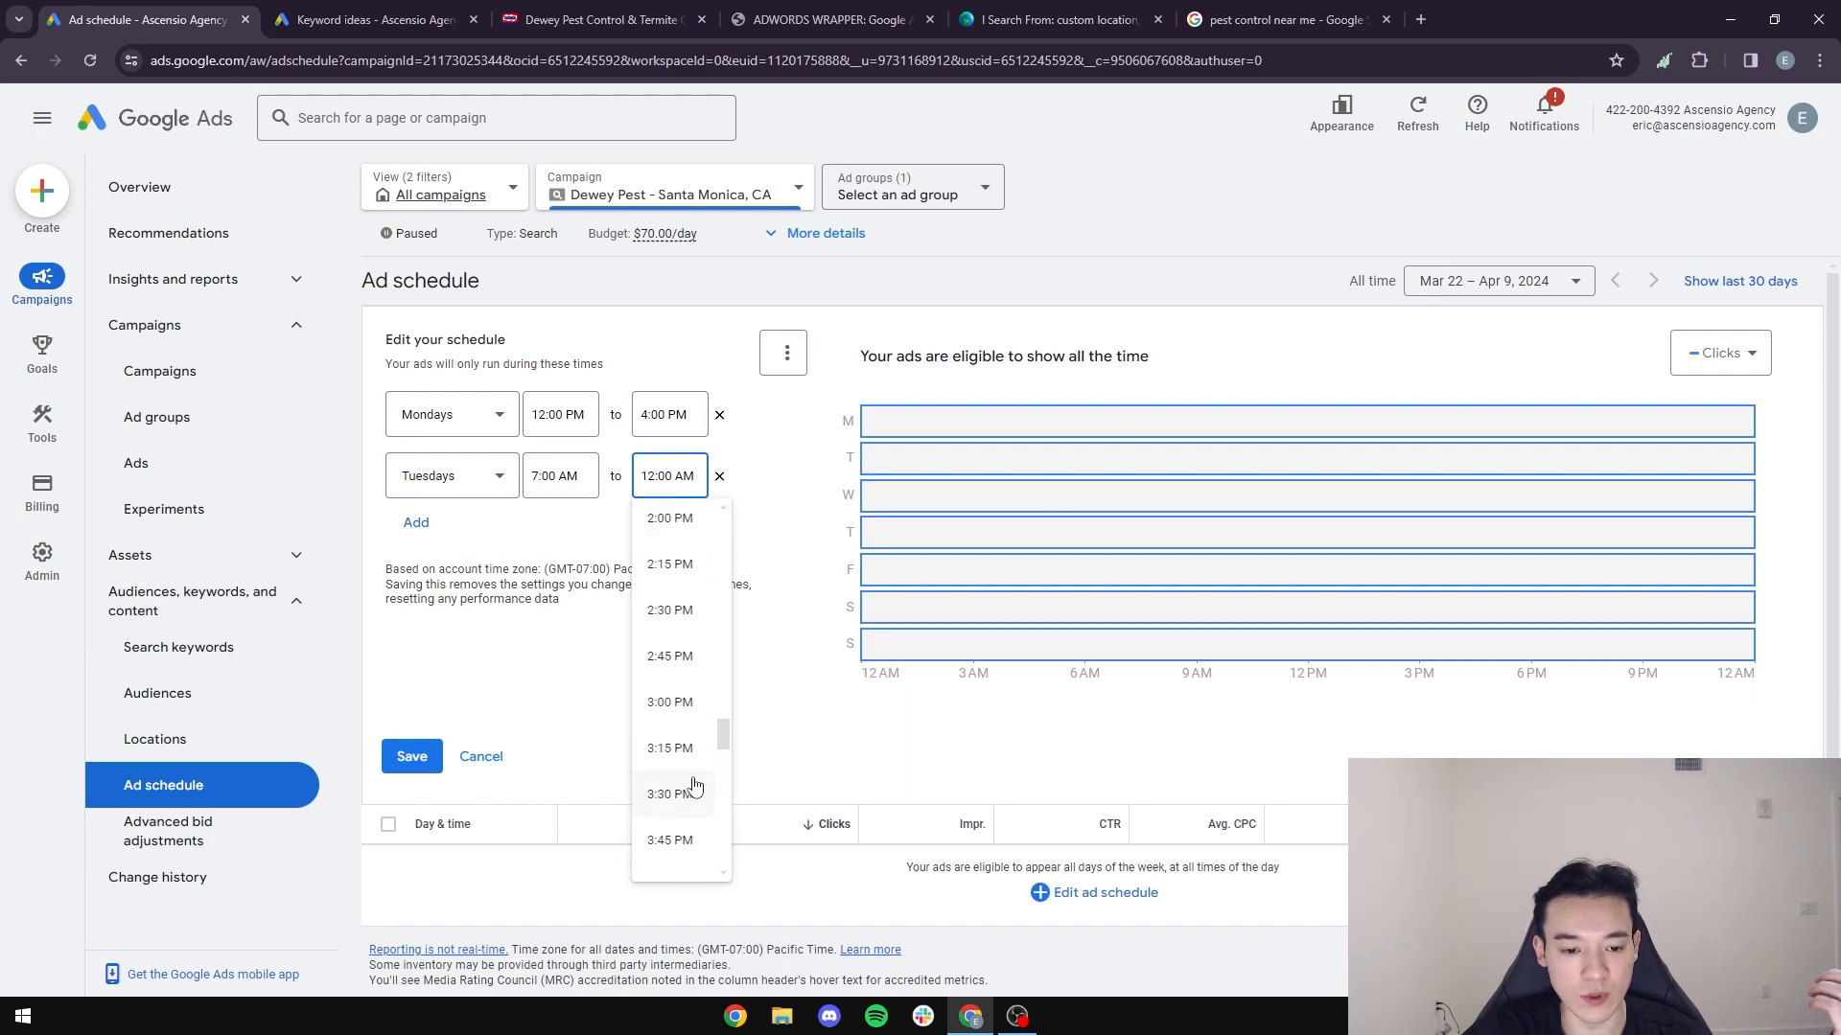
{"action": "left_click", "coordinate": [679, 713]}
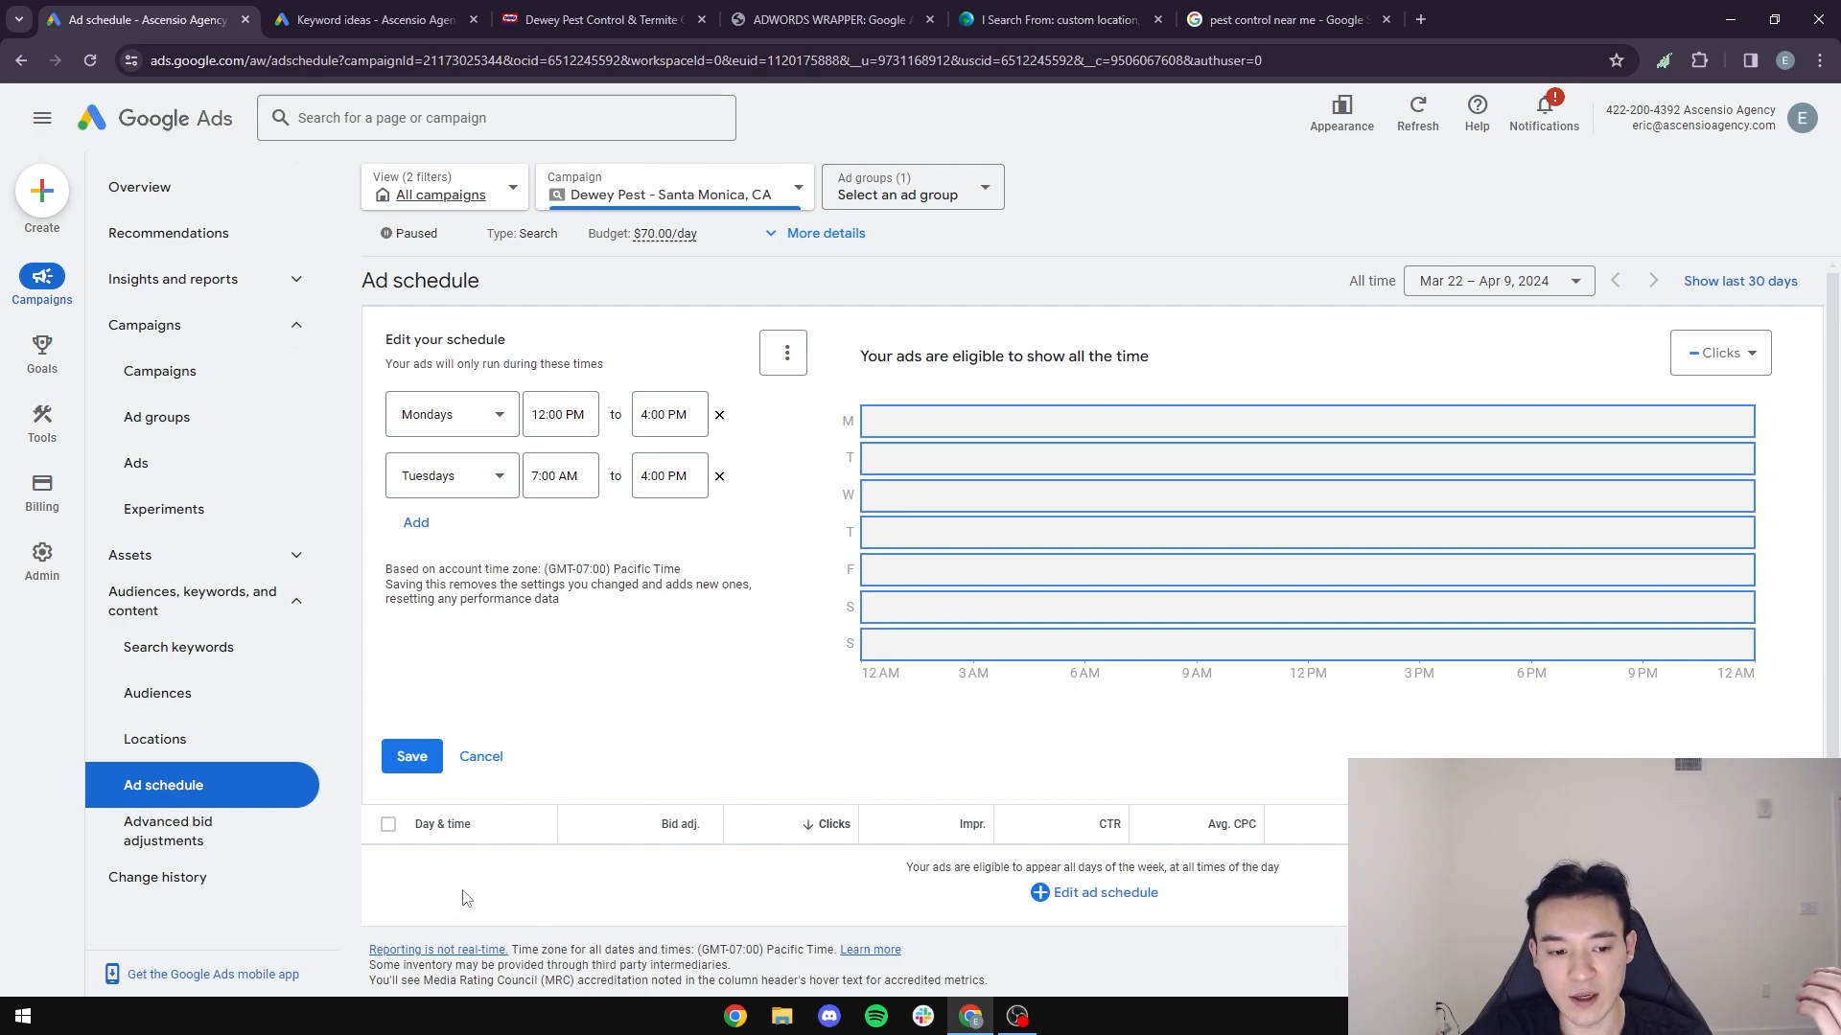
{"action": "scroll", "coordinate": [732, 812], "scroll_direction": "down", "scroll_amount": 1}
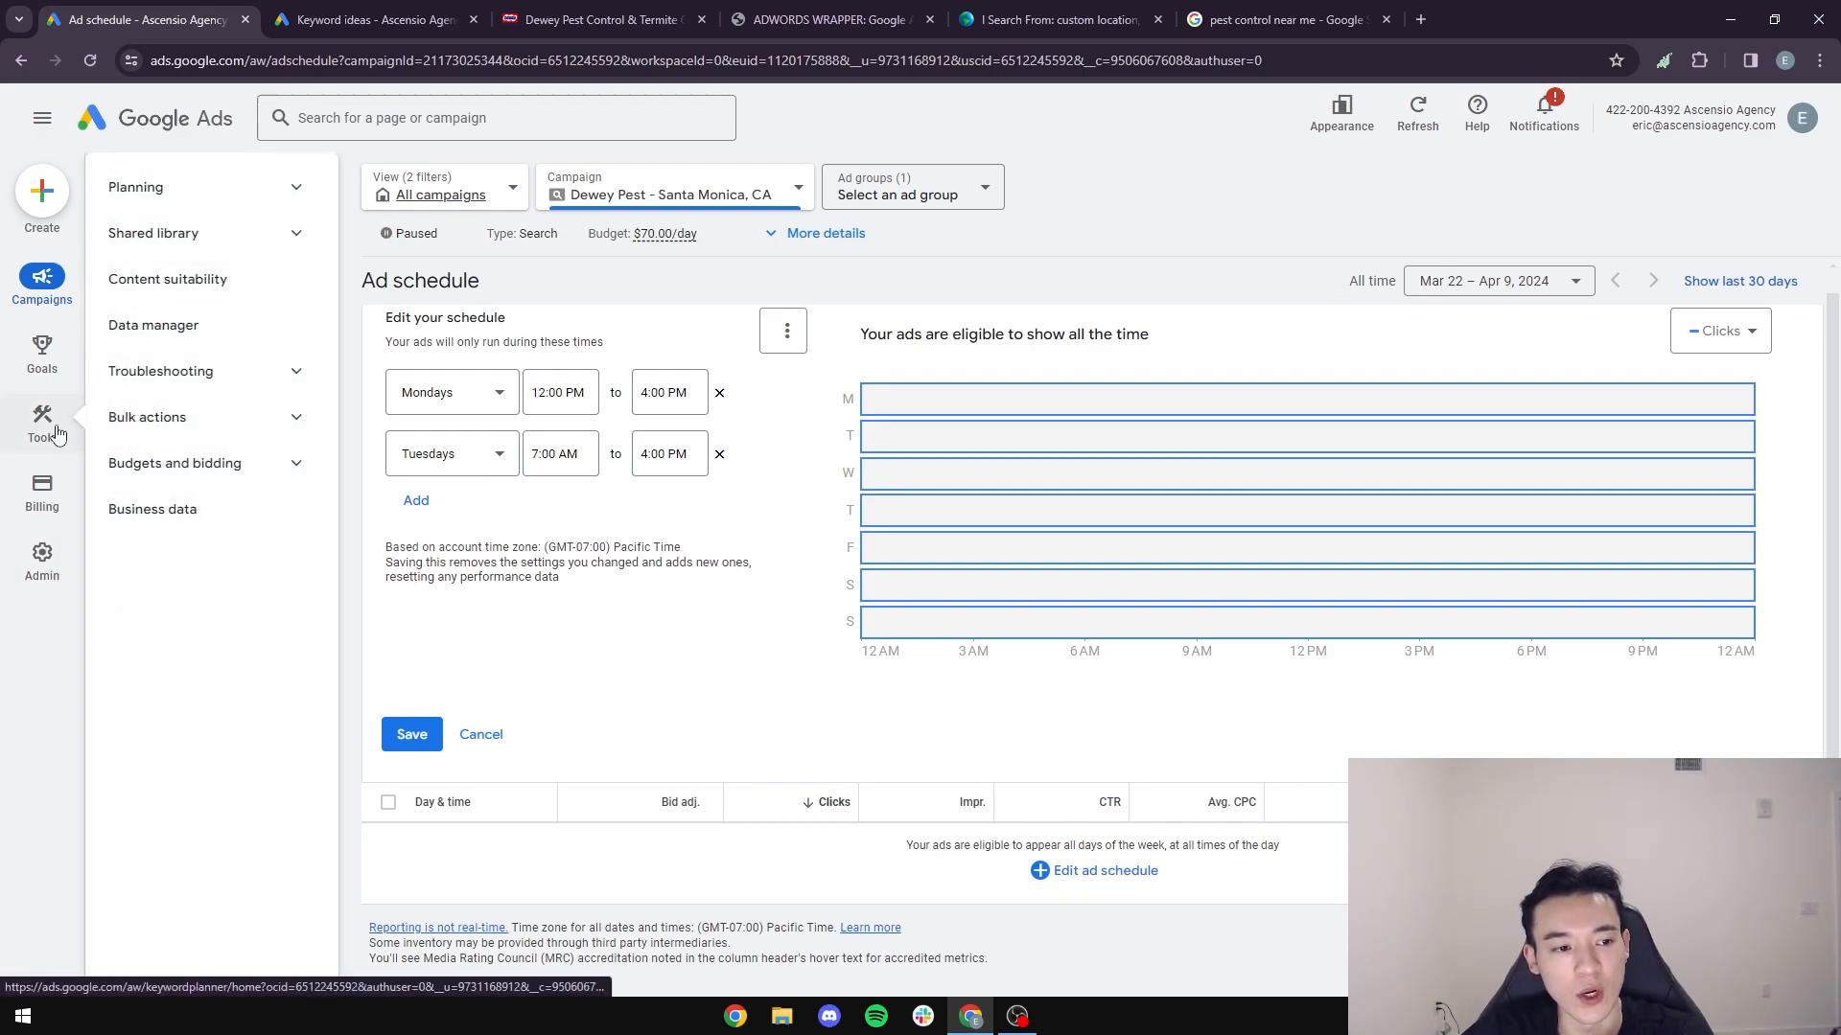
- Open the negative keyword lists among the account's shared exclusion lists
{"action": "left_click", "coordinate": [57, 434]}
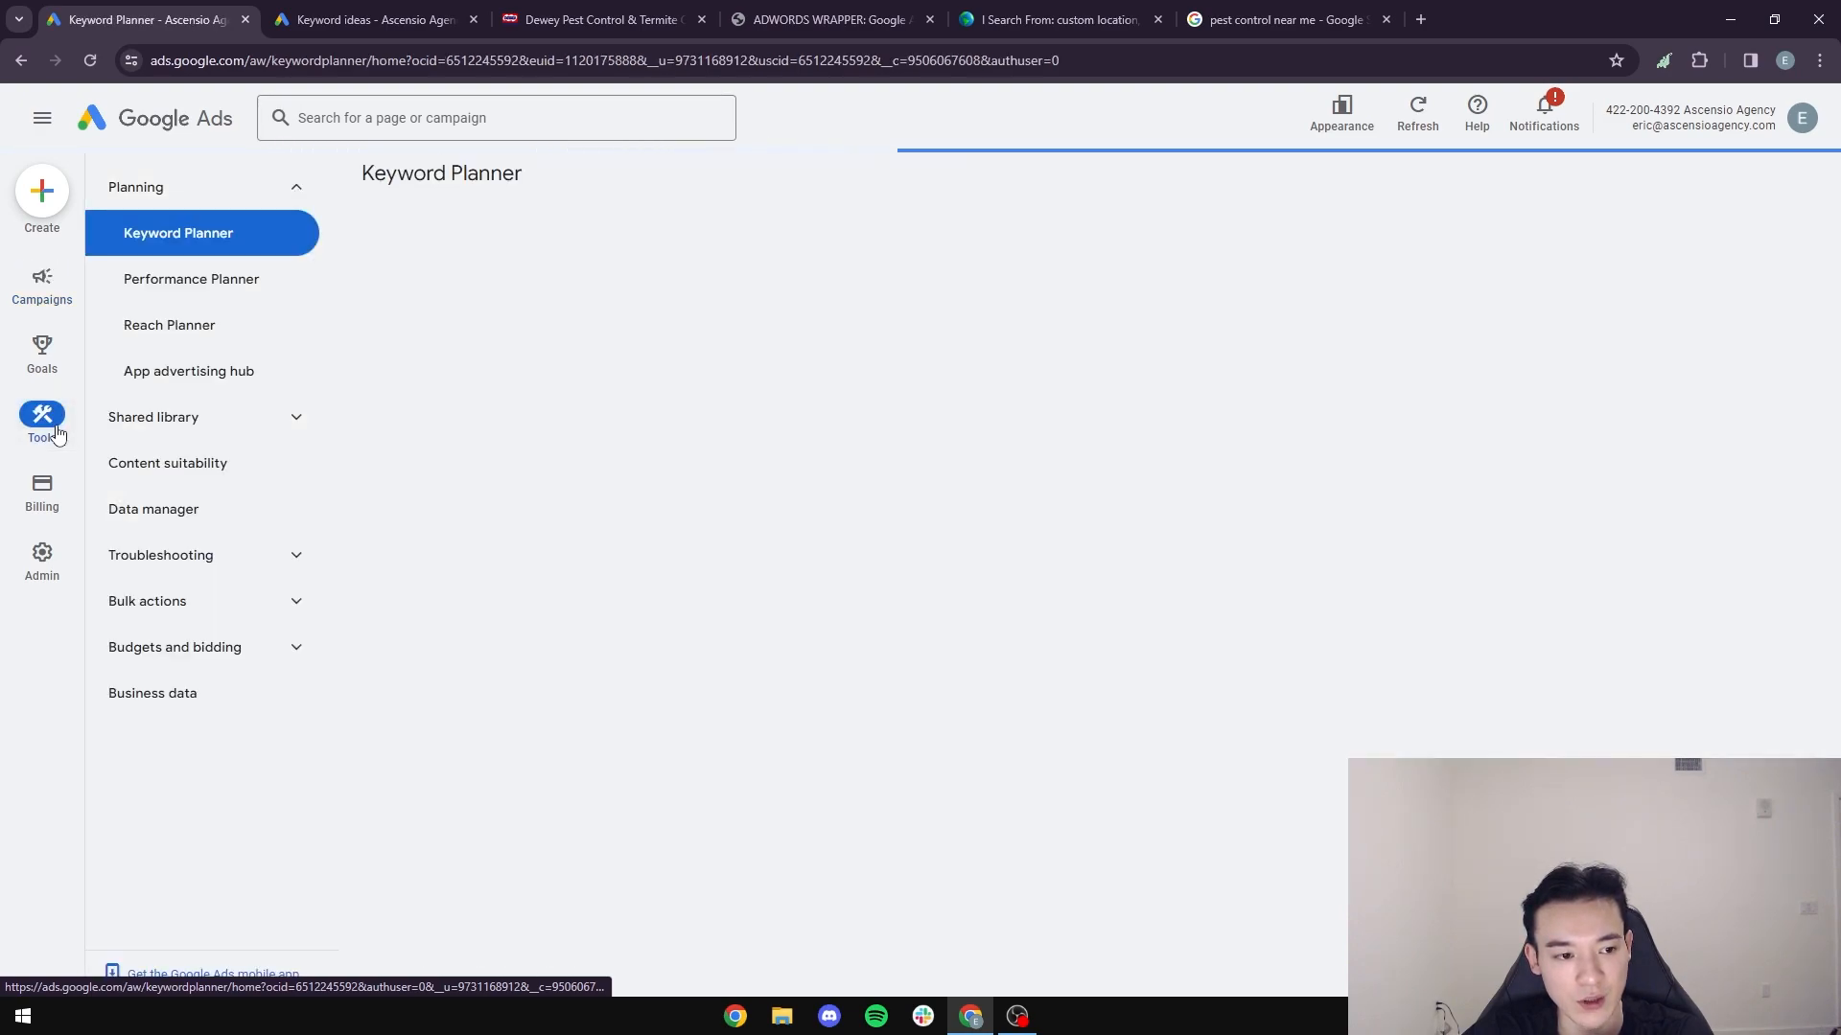
{"action": "left_click", "coordinate": [302, 425]}
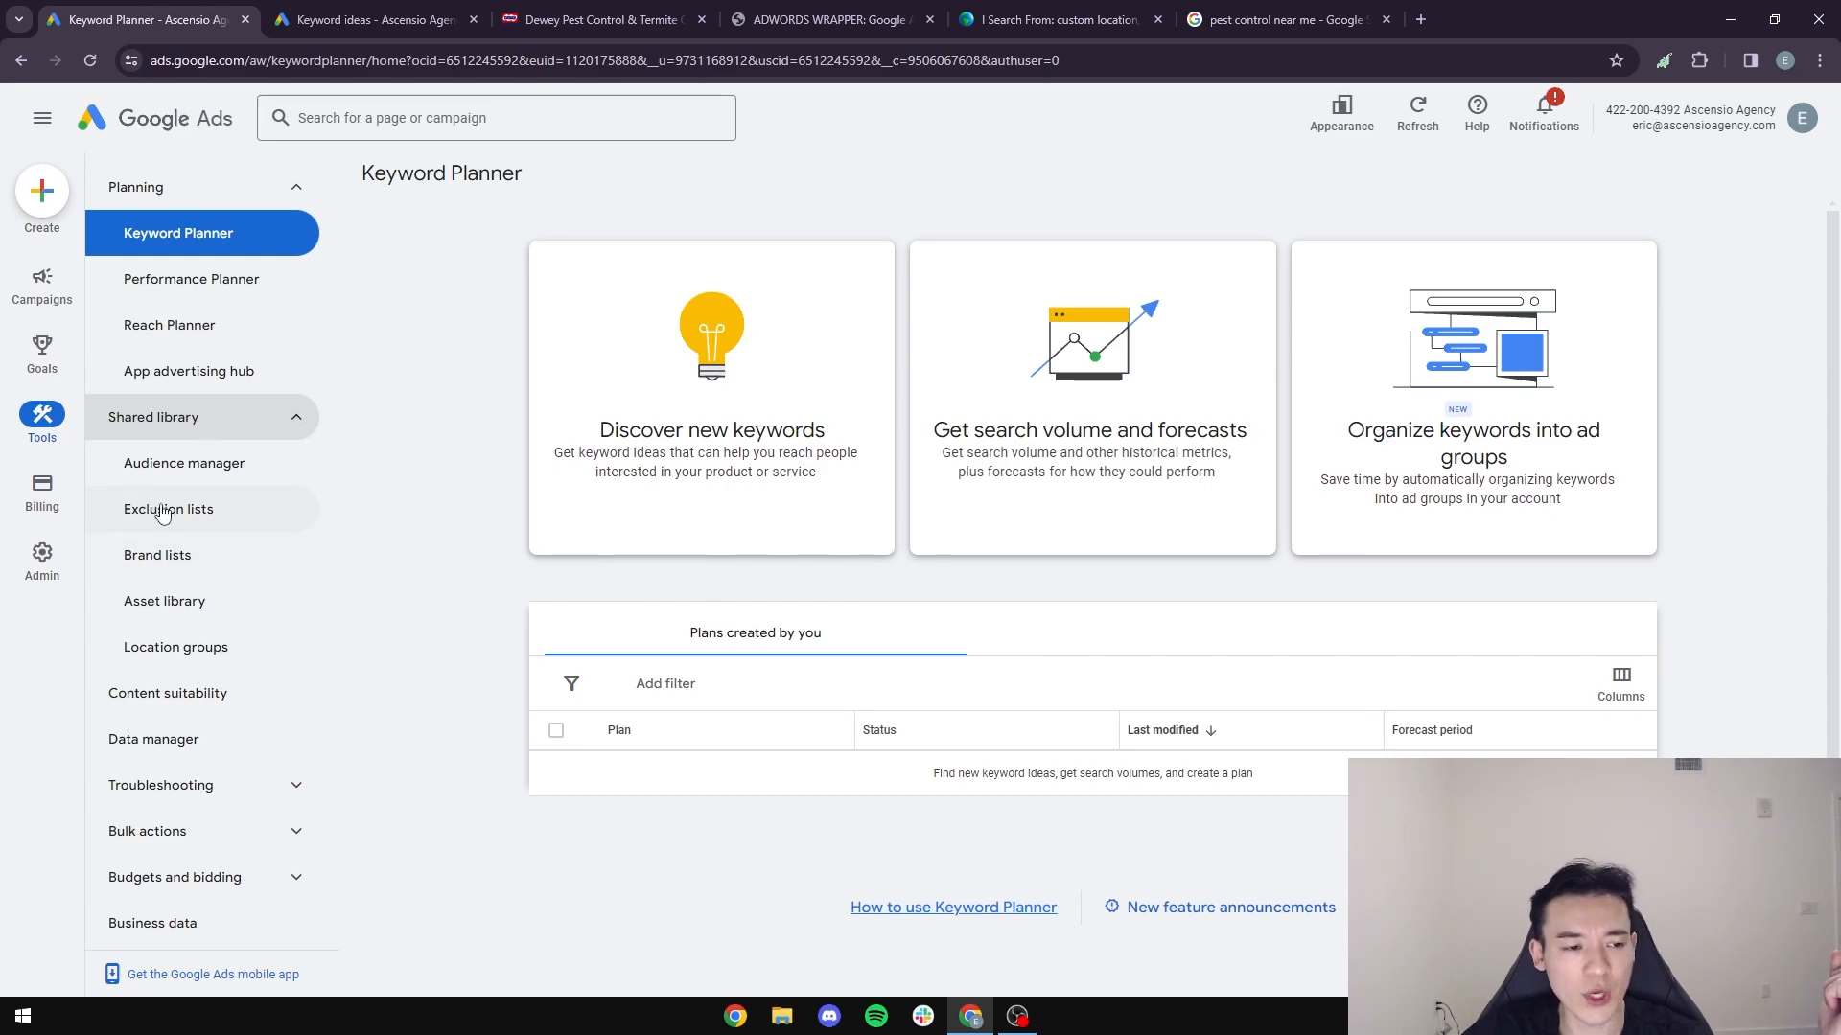
{"action": "left_click", "coordinate": [191, 518]}
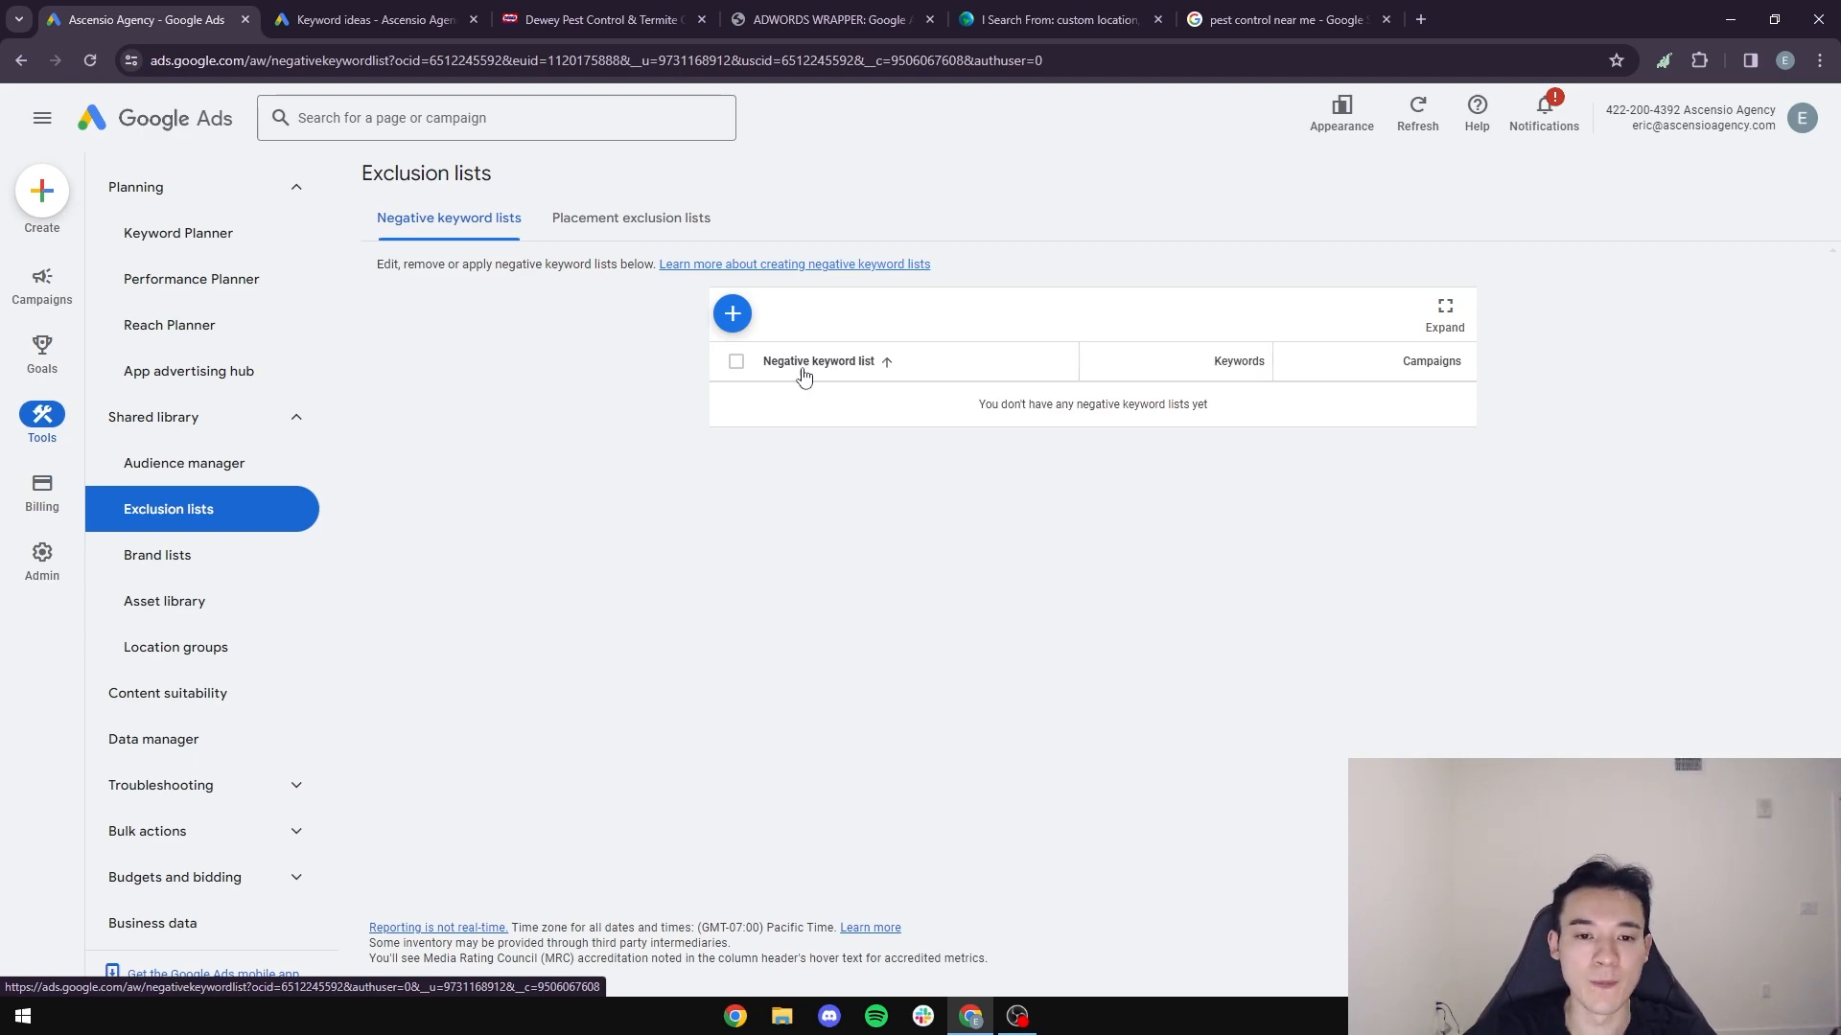
- Start a new negative keyword list and enter apply, apply job, job and job application, one per line
{"action": "left_click", "coordinate": [733, 313]}
{"action": "left_click", "coordinate": [822, 357]}
{"action": "left_click", "coordinate": [895, 497]}
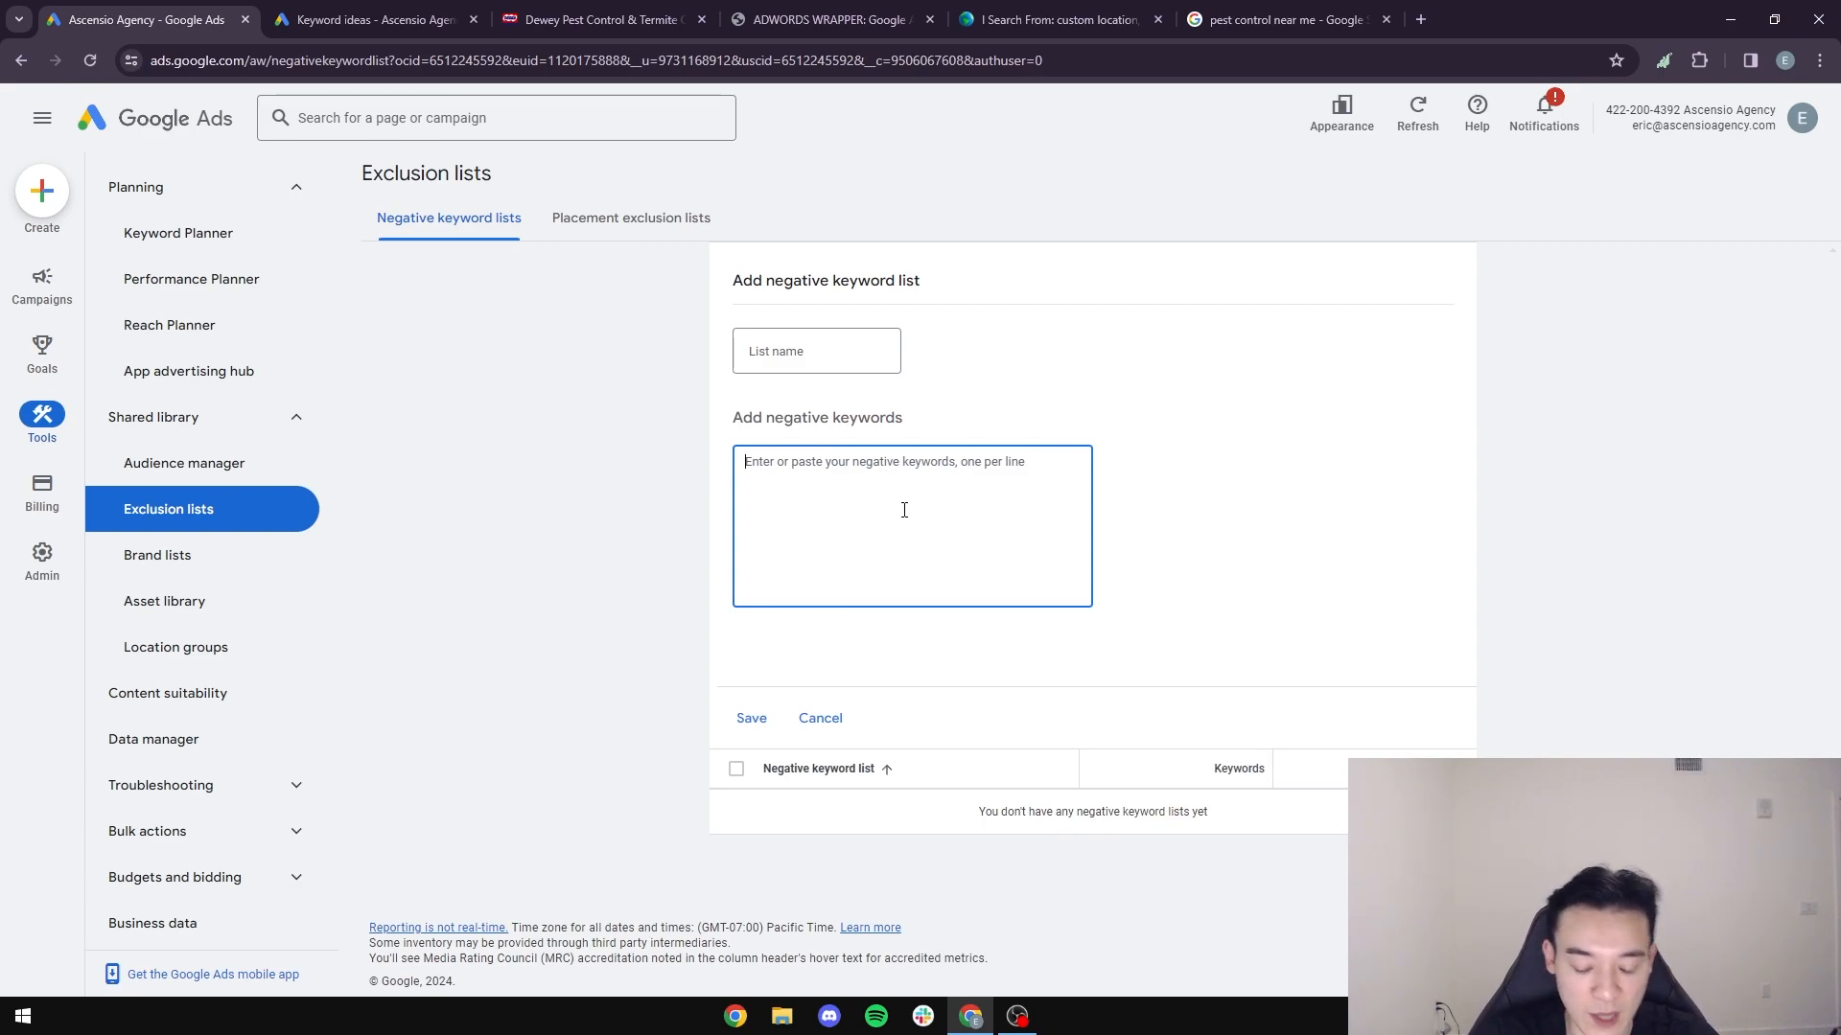
{"action": "type", "text": "apply"}
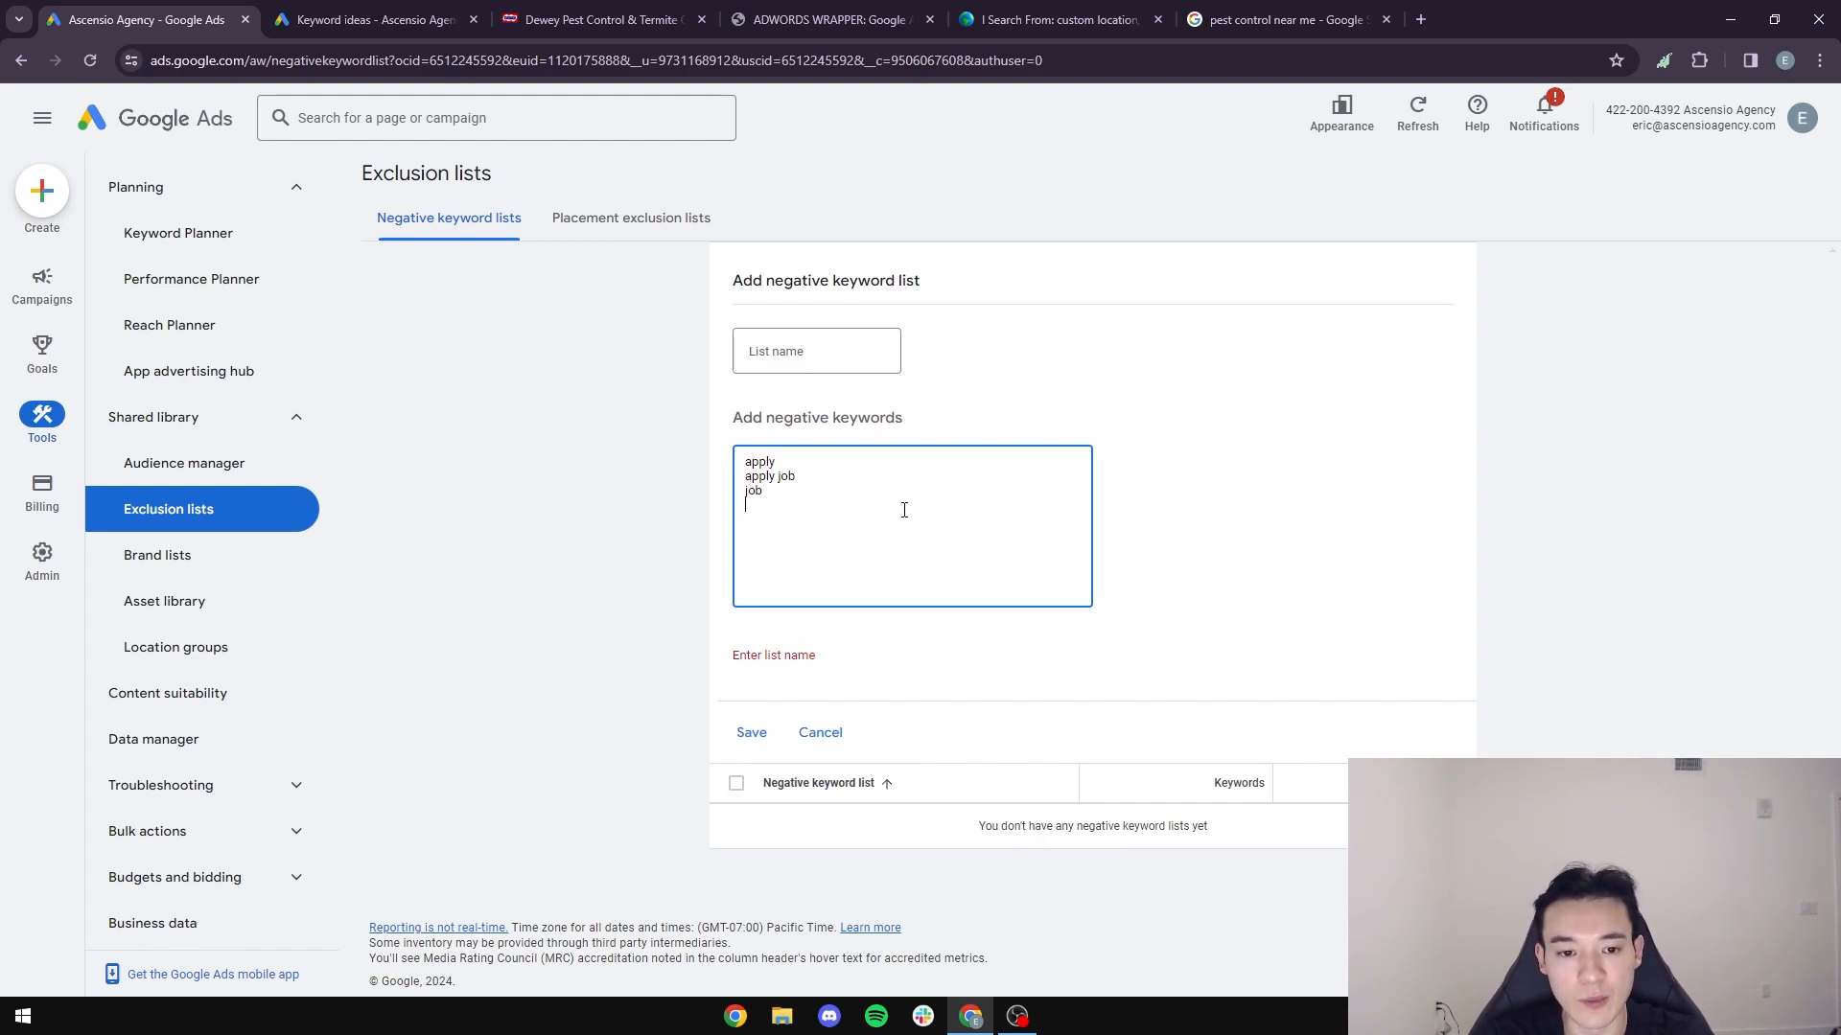
{"action": "type", "text": "application"}
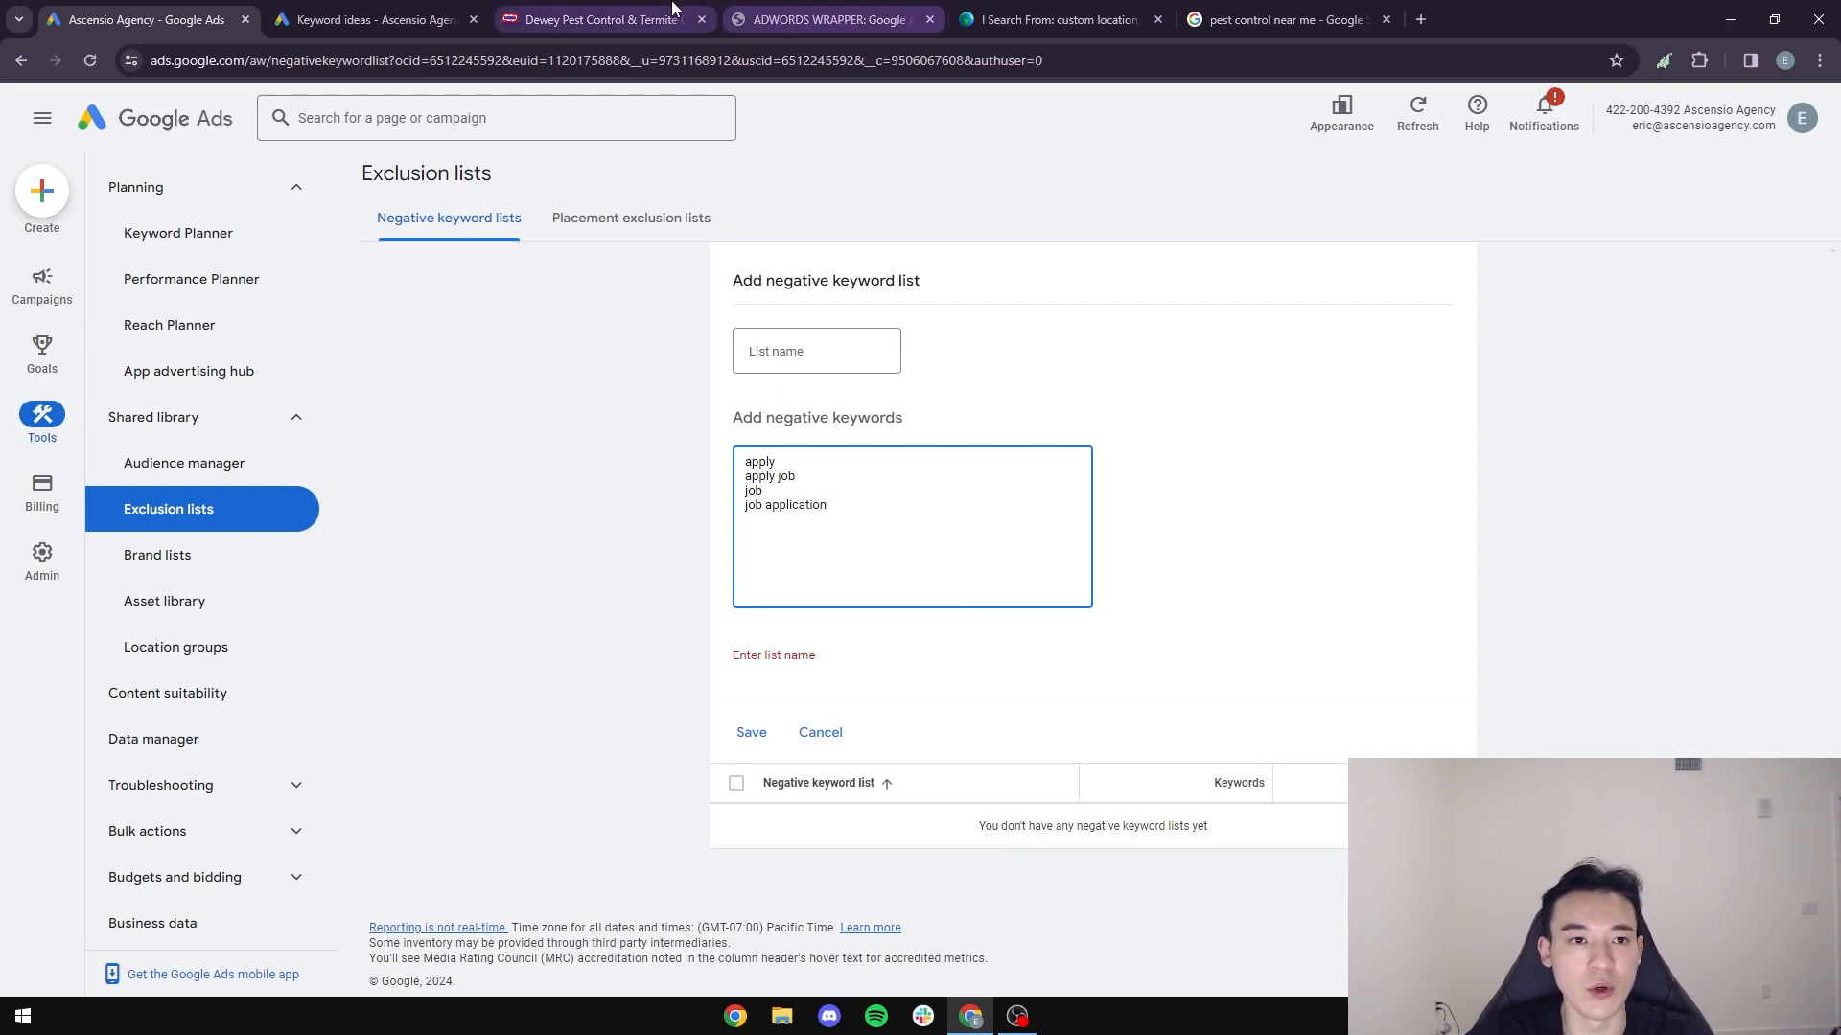
- Consult the Dewey Pest website's employment page and add hiring, join team, team, certificate and applying to the list's negative keywords
{"action": "left_click", "coordinate": [595, 19]}
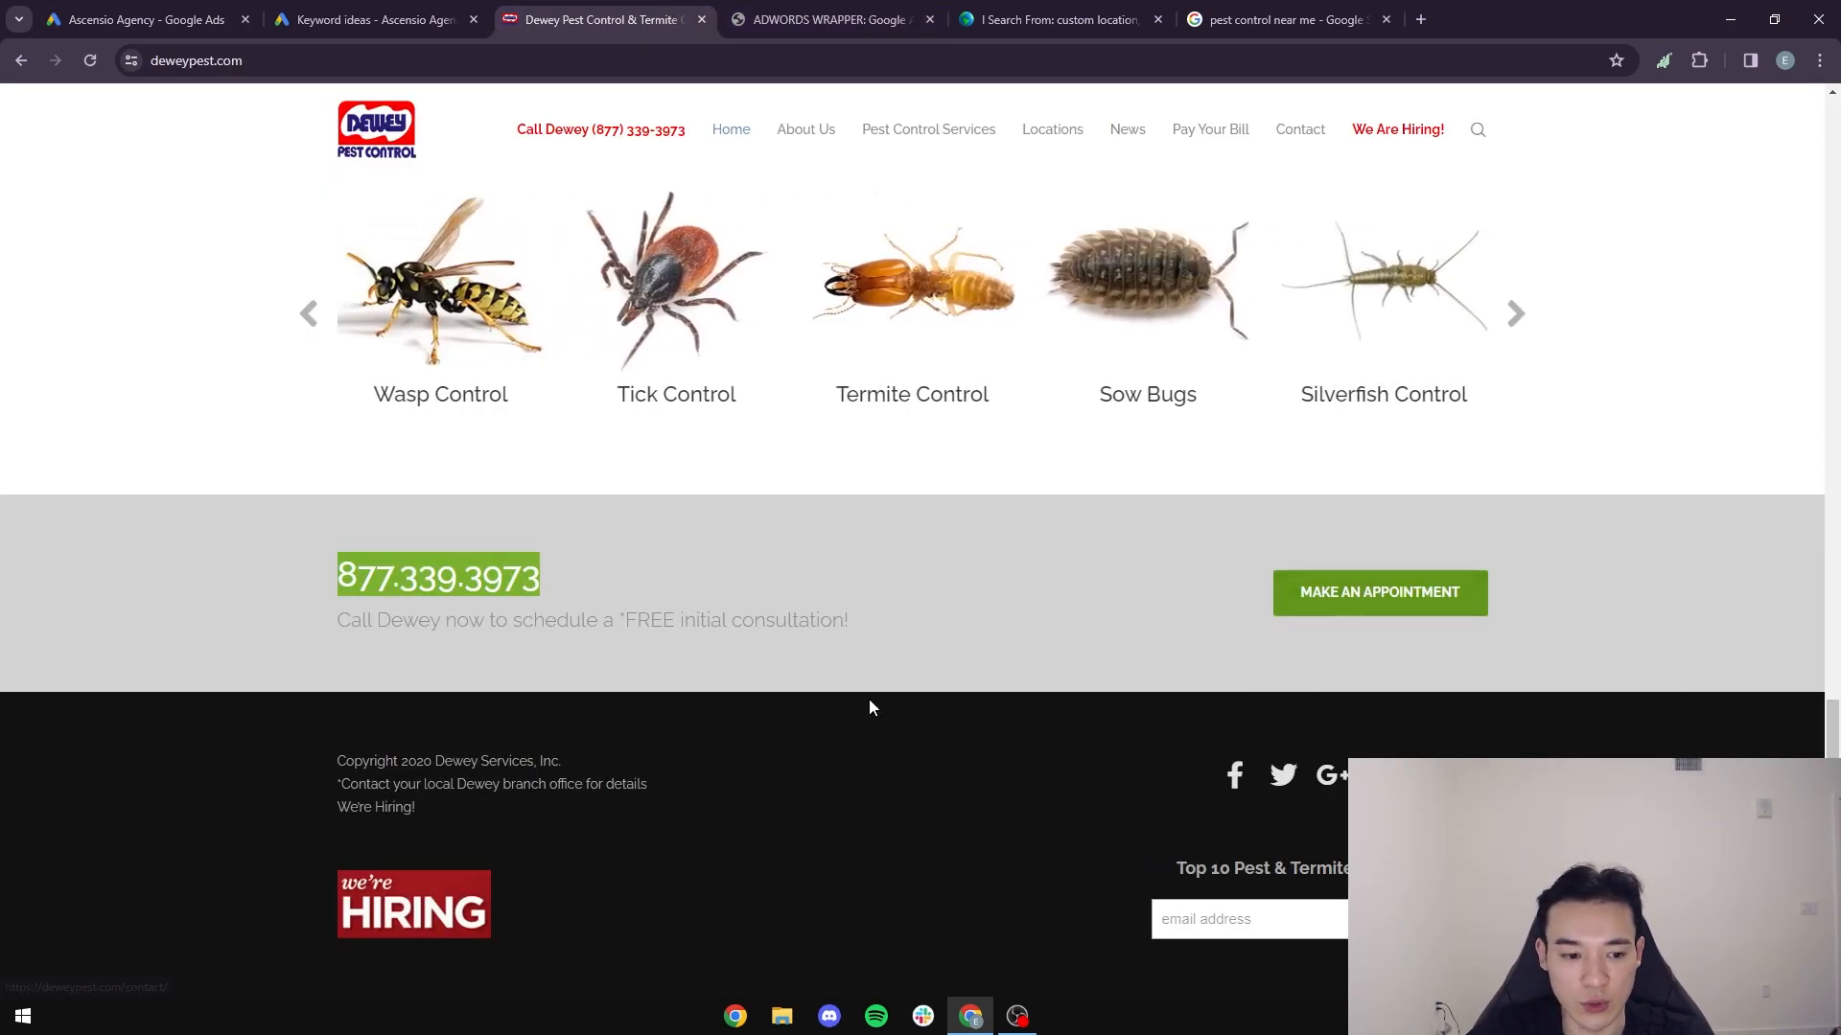
{"action": "left_click", "coordinate": [128, 21]}
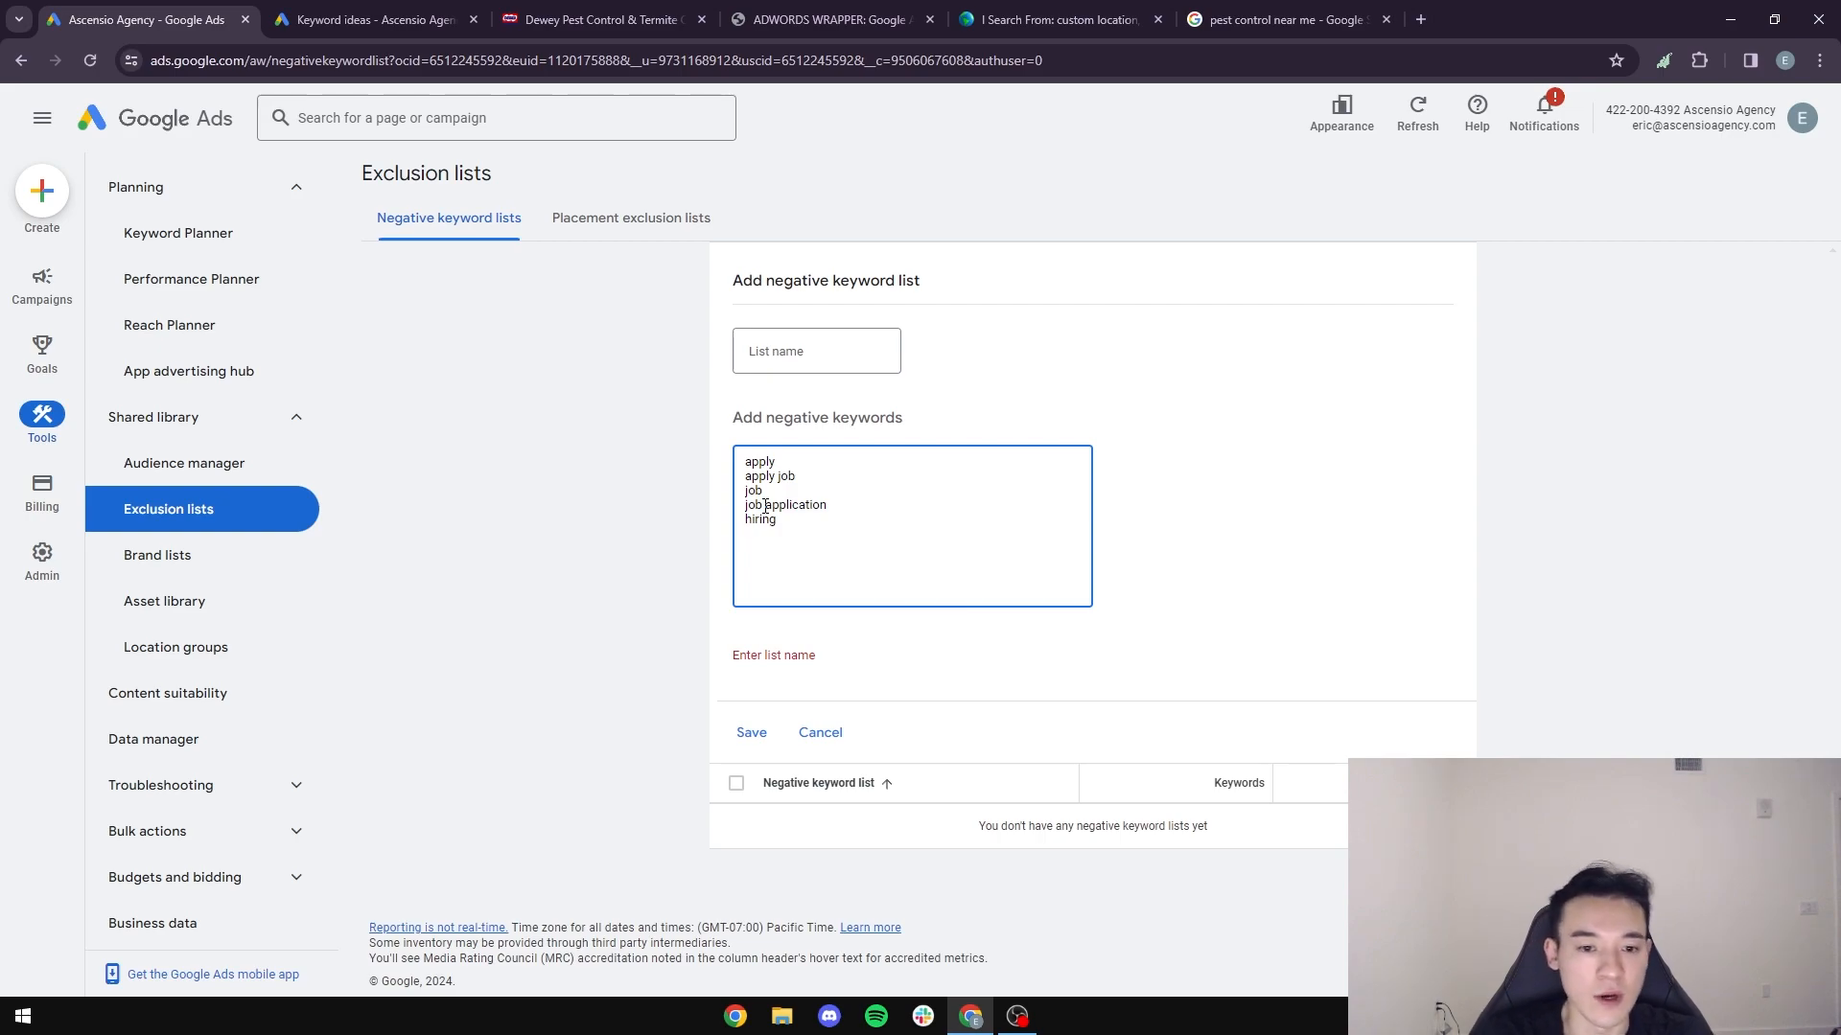
{"action": "left_click", "coordinate": [594, 19]}
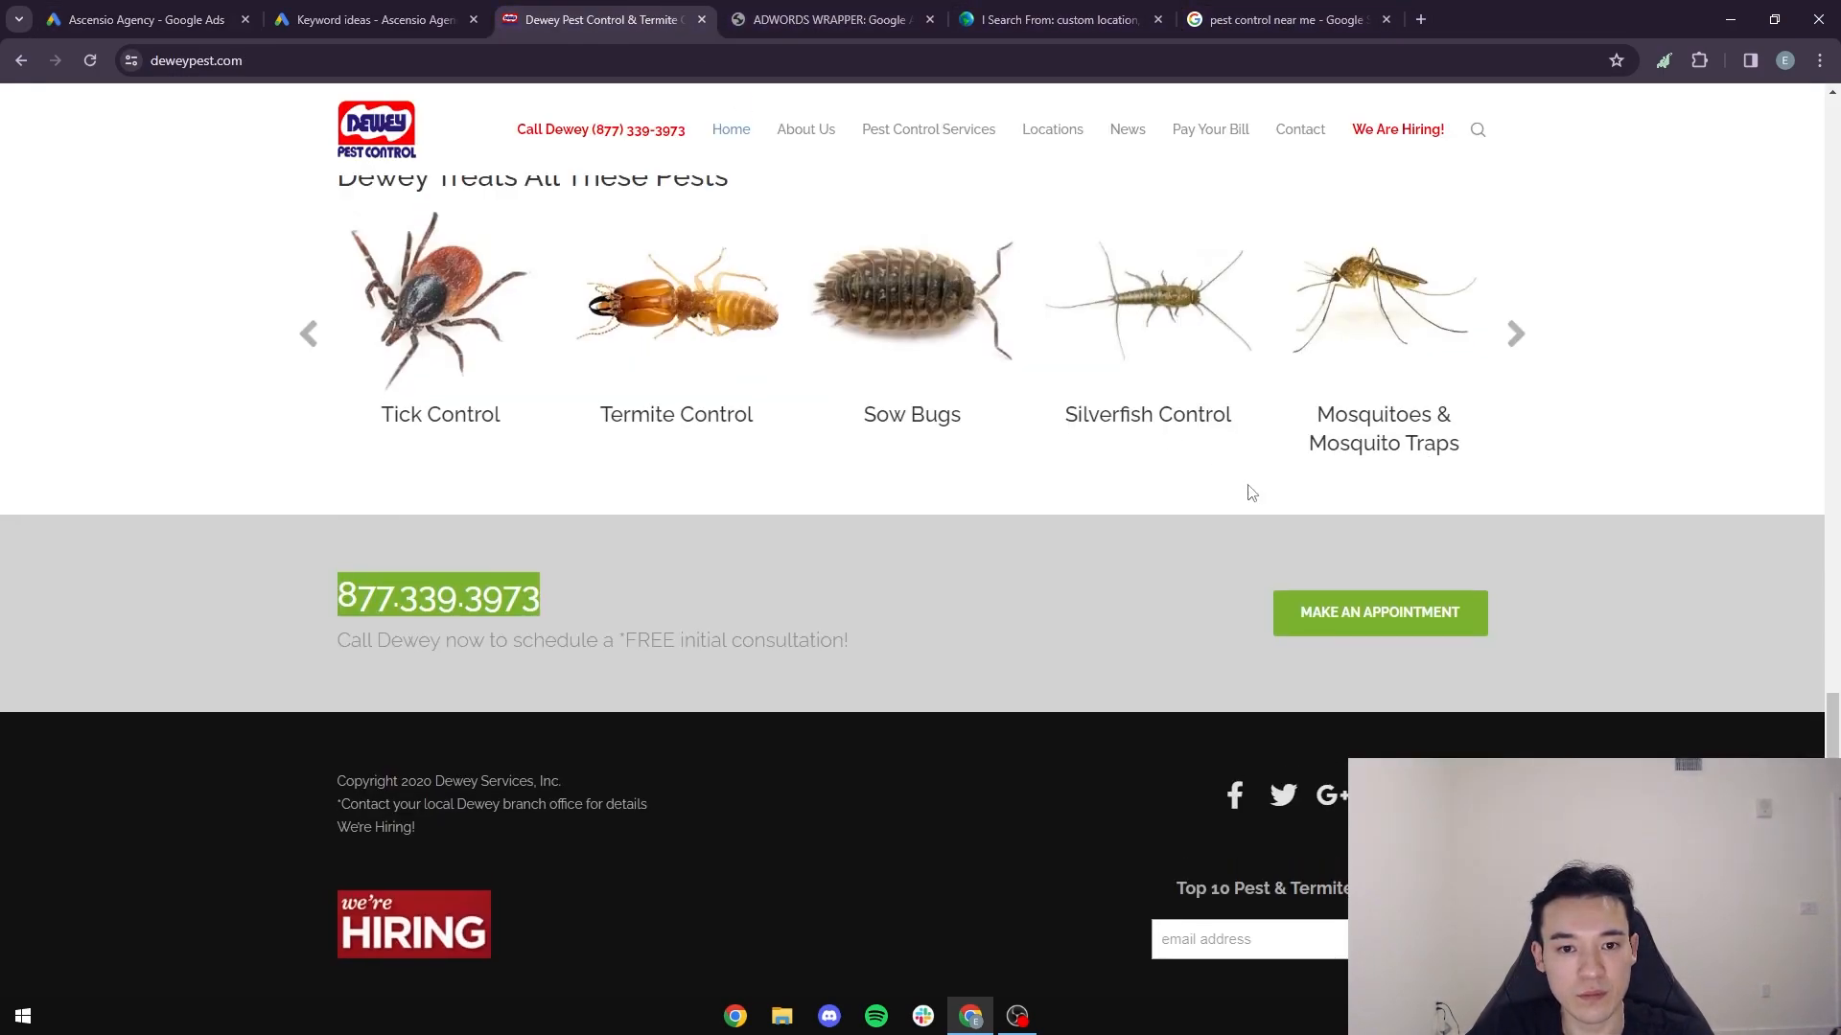
{"action": "scroll", "coordinate": [1238, 479], "scroll_direction": "up", "scroll_amount": 7}
{"action": "left_click", "coordinate": [1398, 134]}
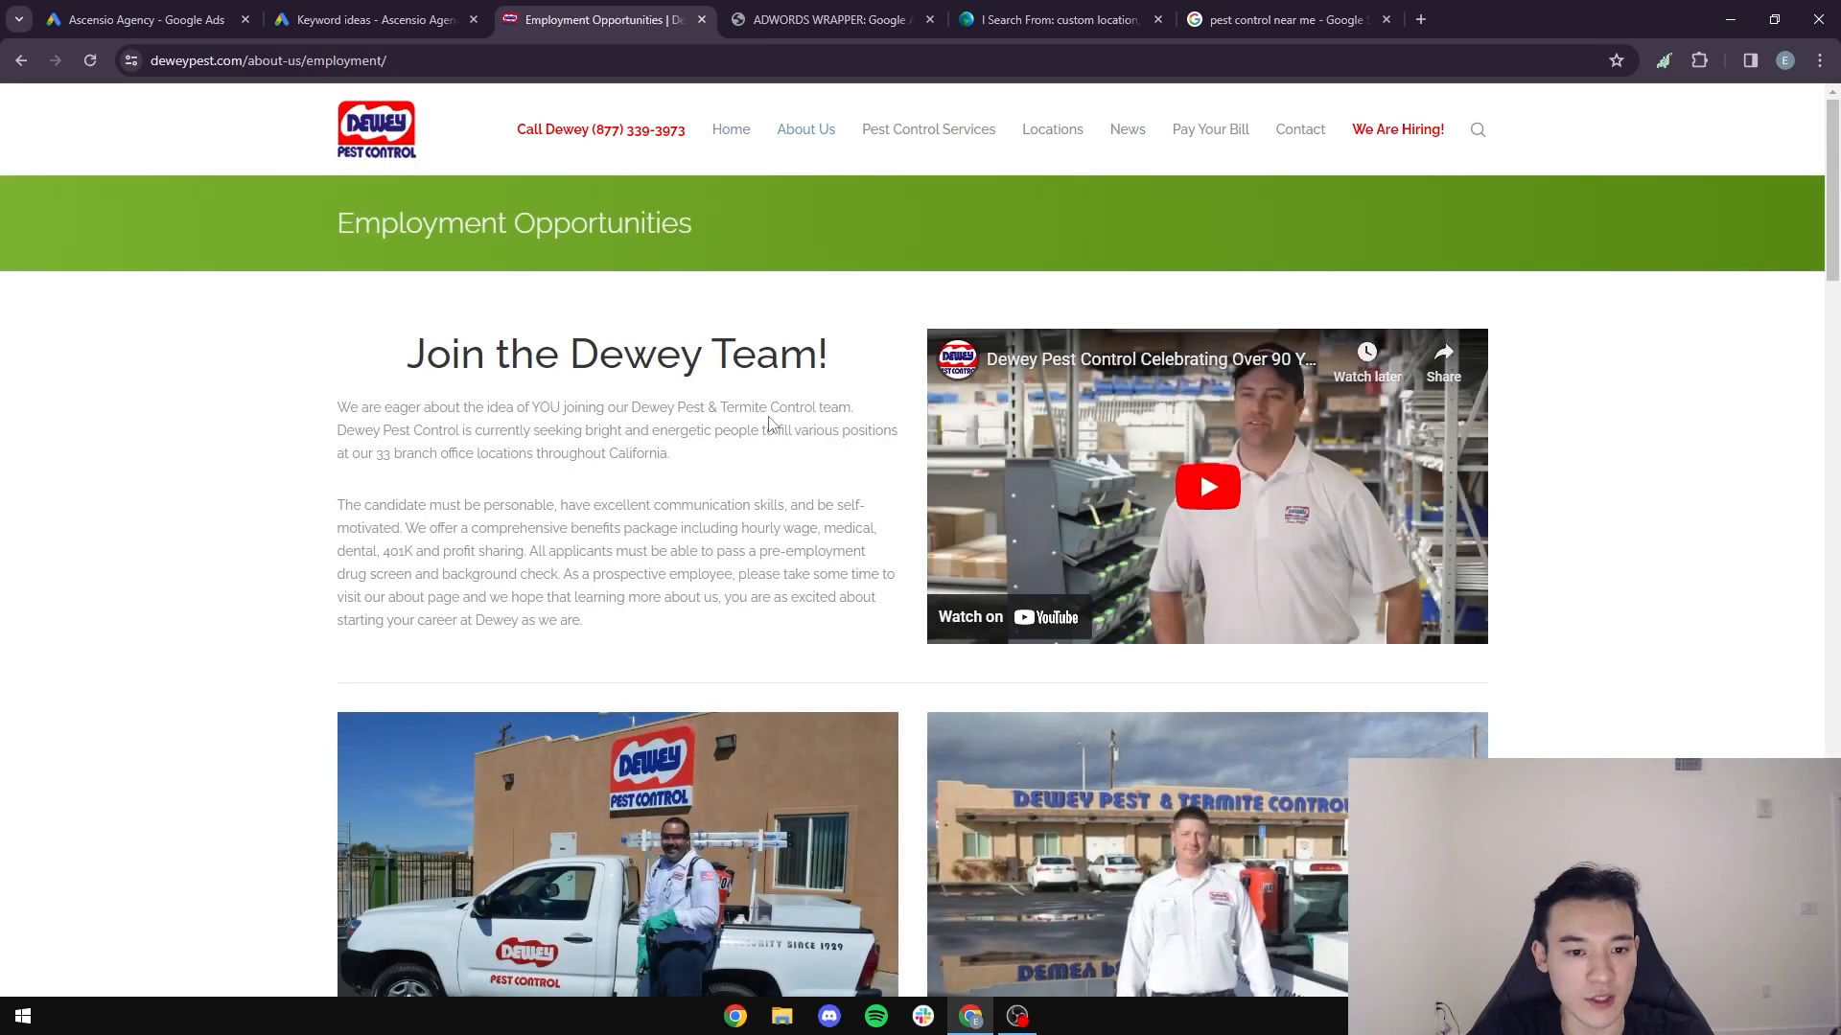
{"action": "left_click", "coordinate": [192, 20]}
{"action": "type", "text": "join team"}
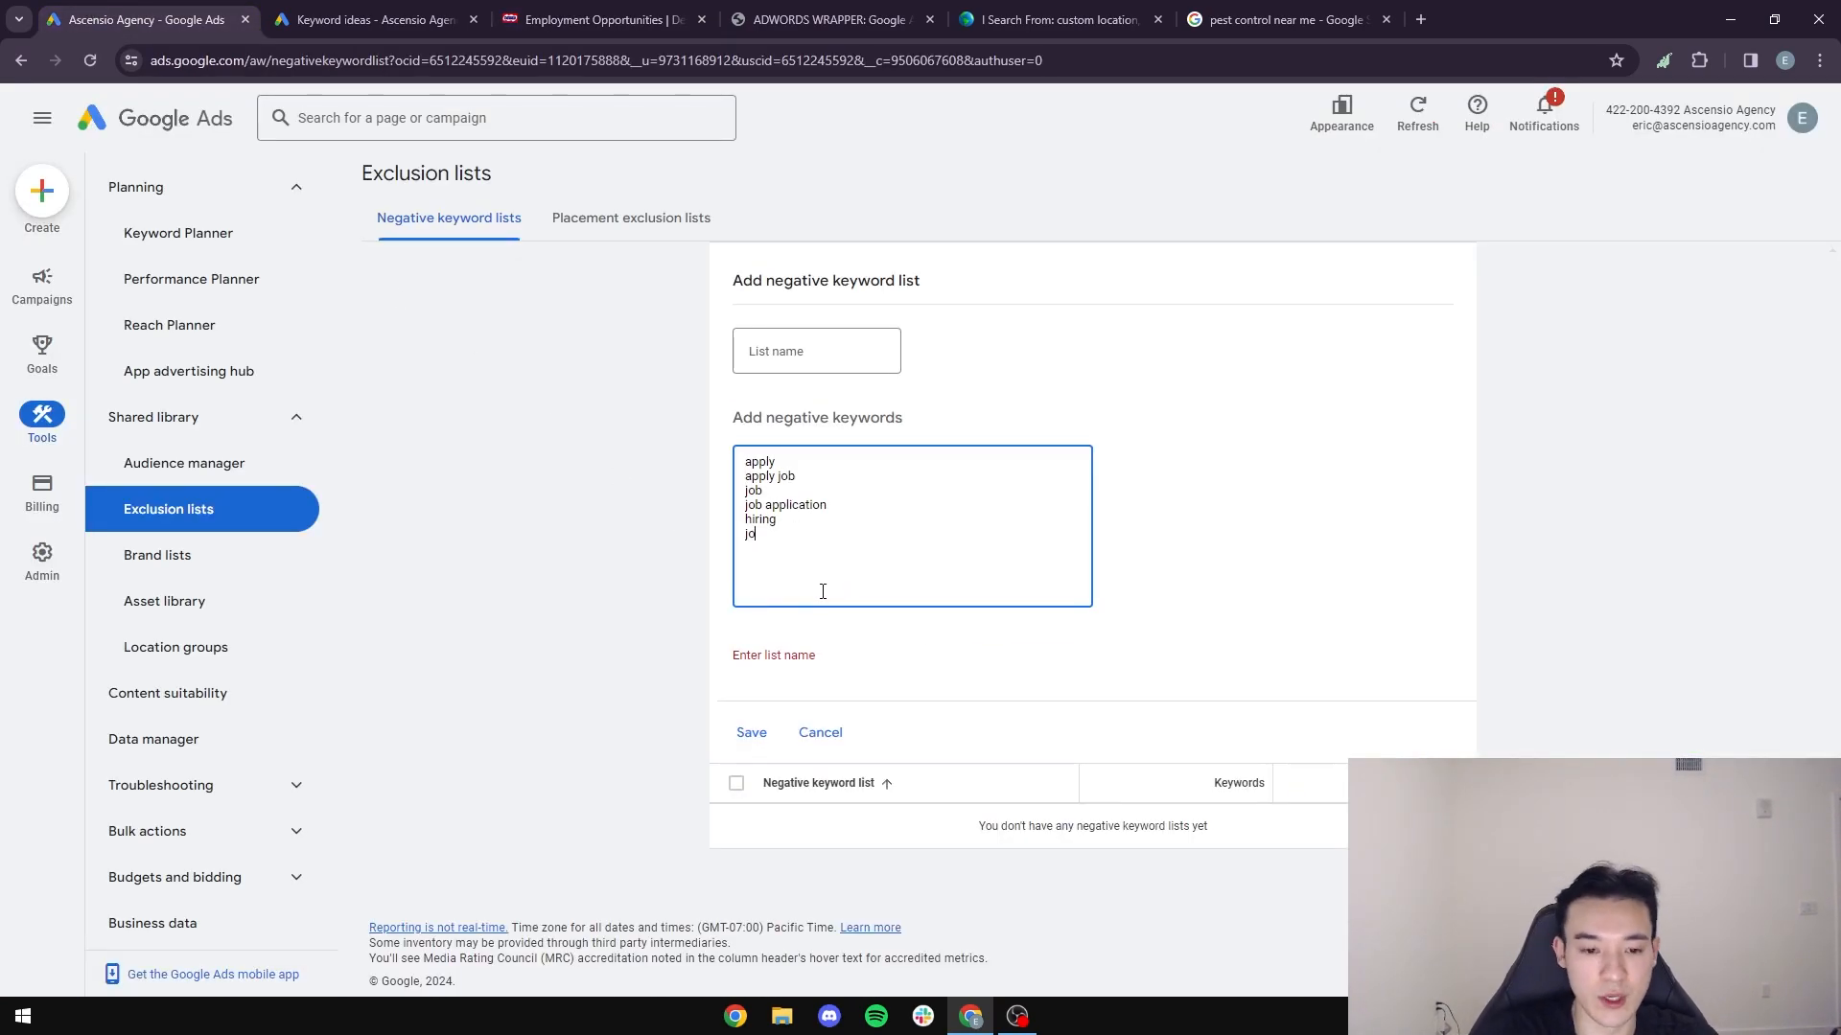
{"action": "key", "text": "Return"}
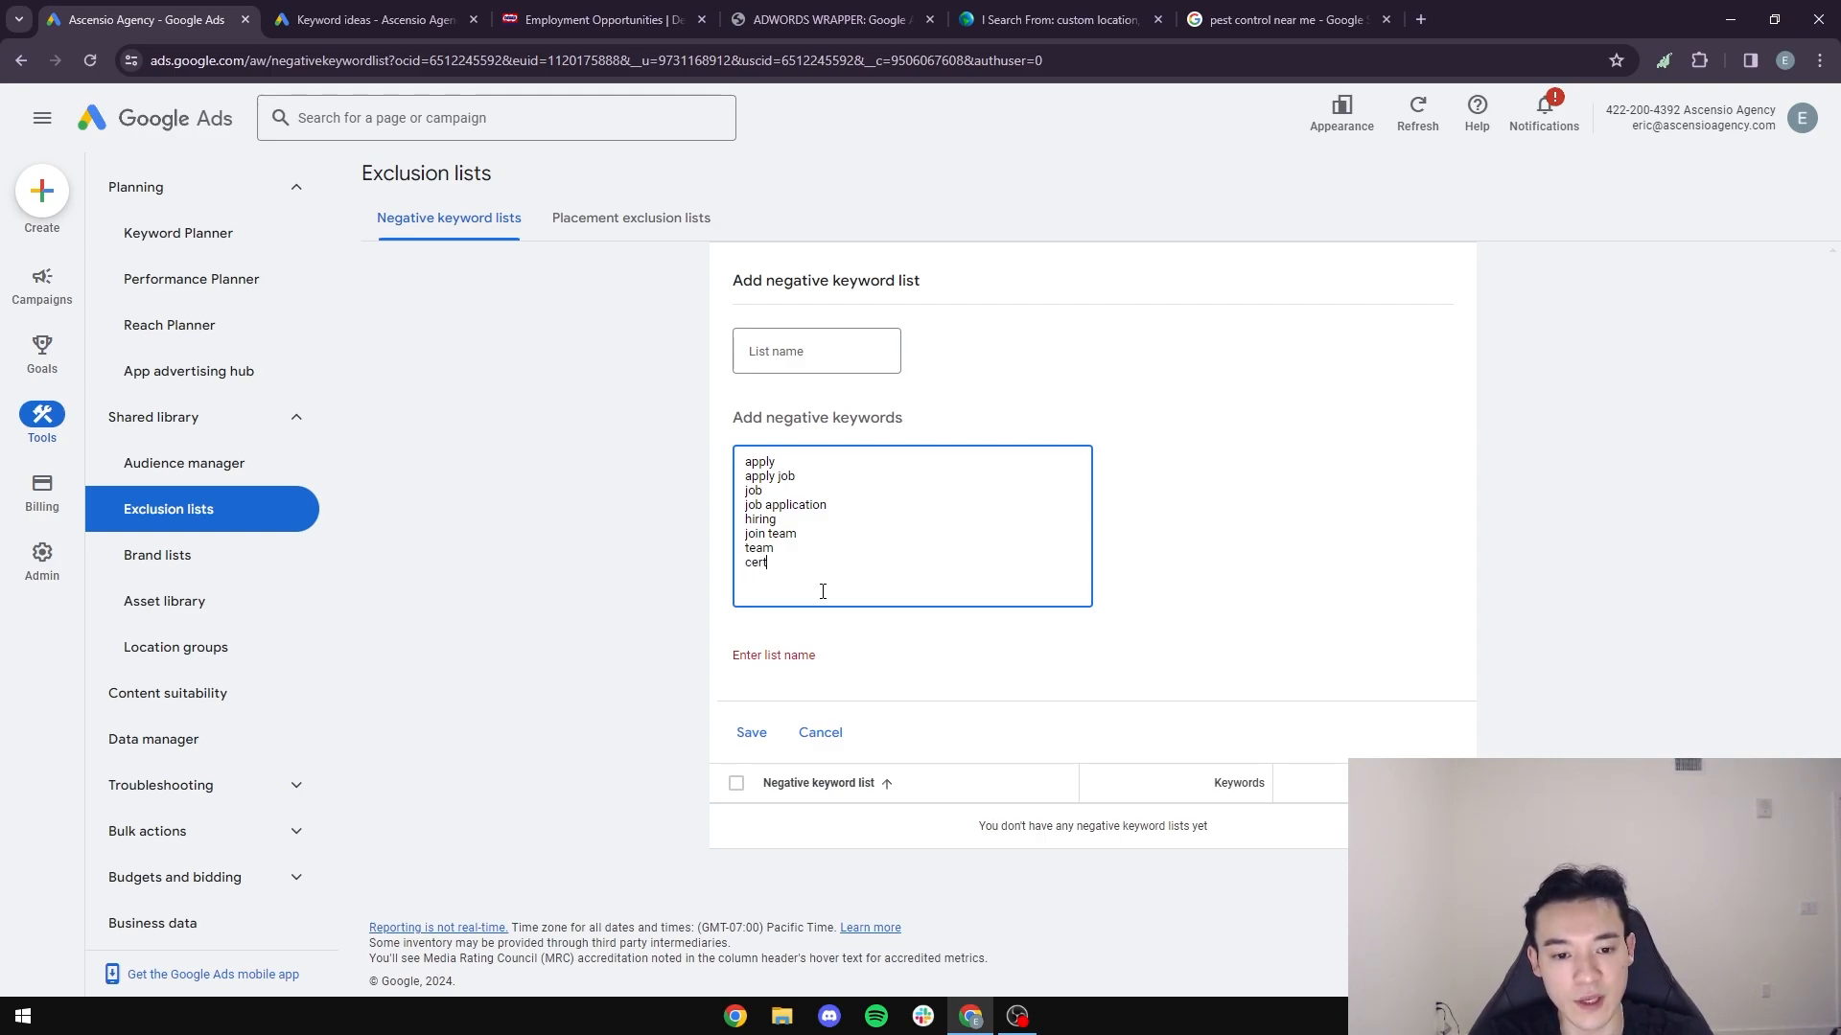
{"action": "type", "text": "plying"}
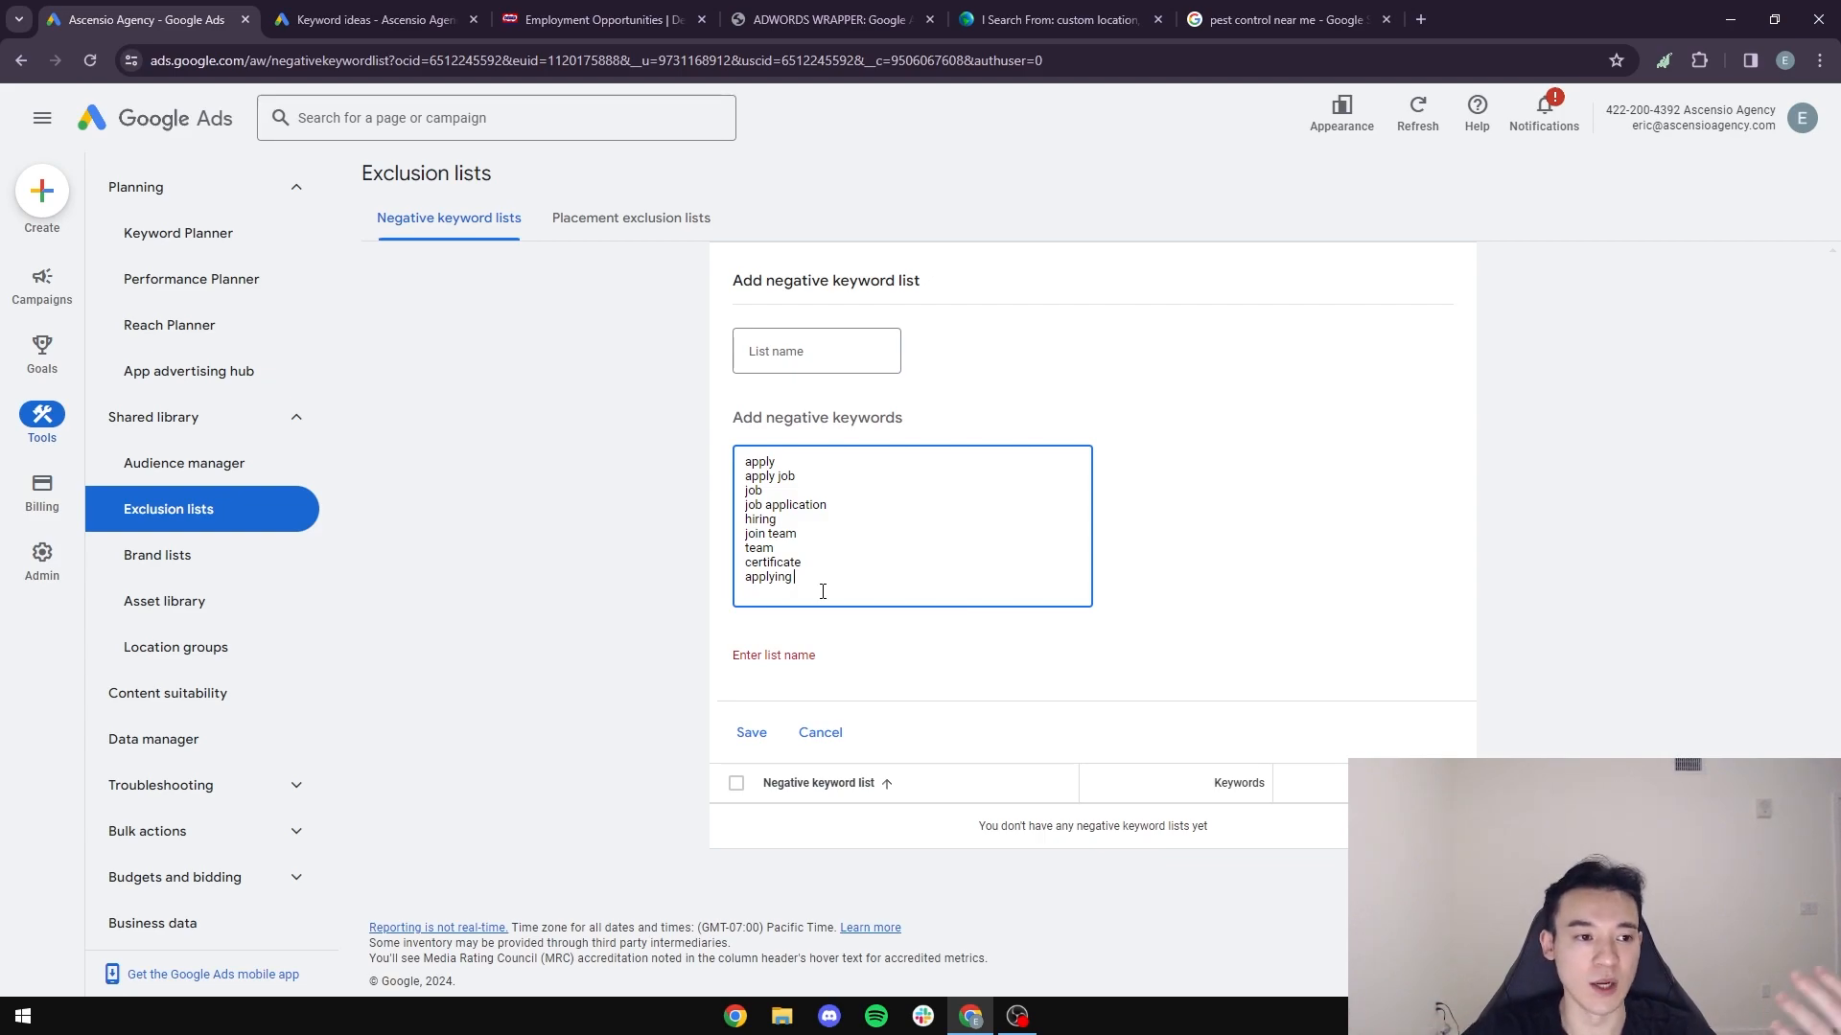
- Return to the Dewey Pest - Santa Monica, CA campaign overview and review its diagnostics, keywords and ad summary
{"action": "left_click", "coordinate": [41, 280]}
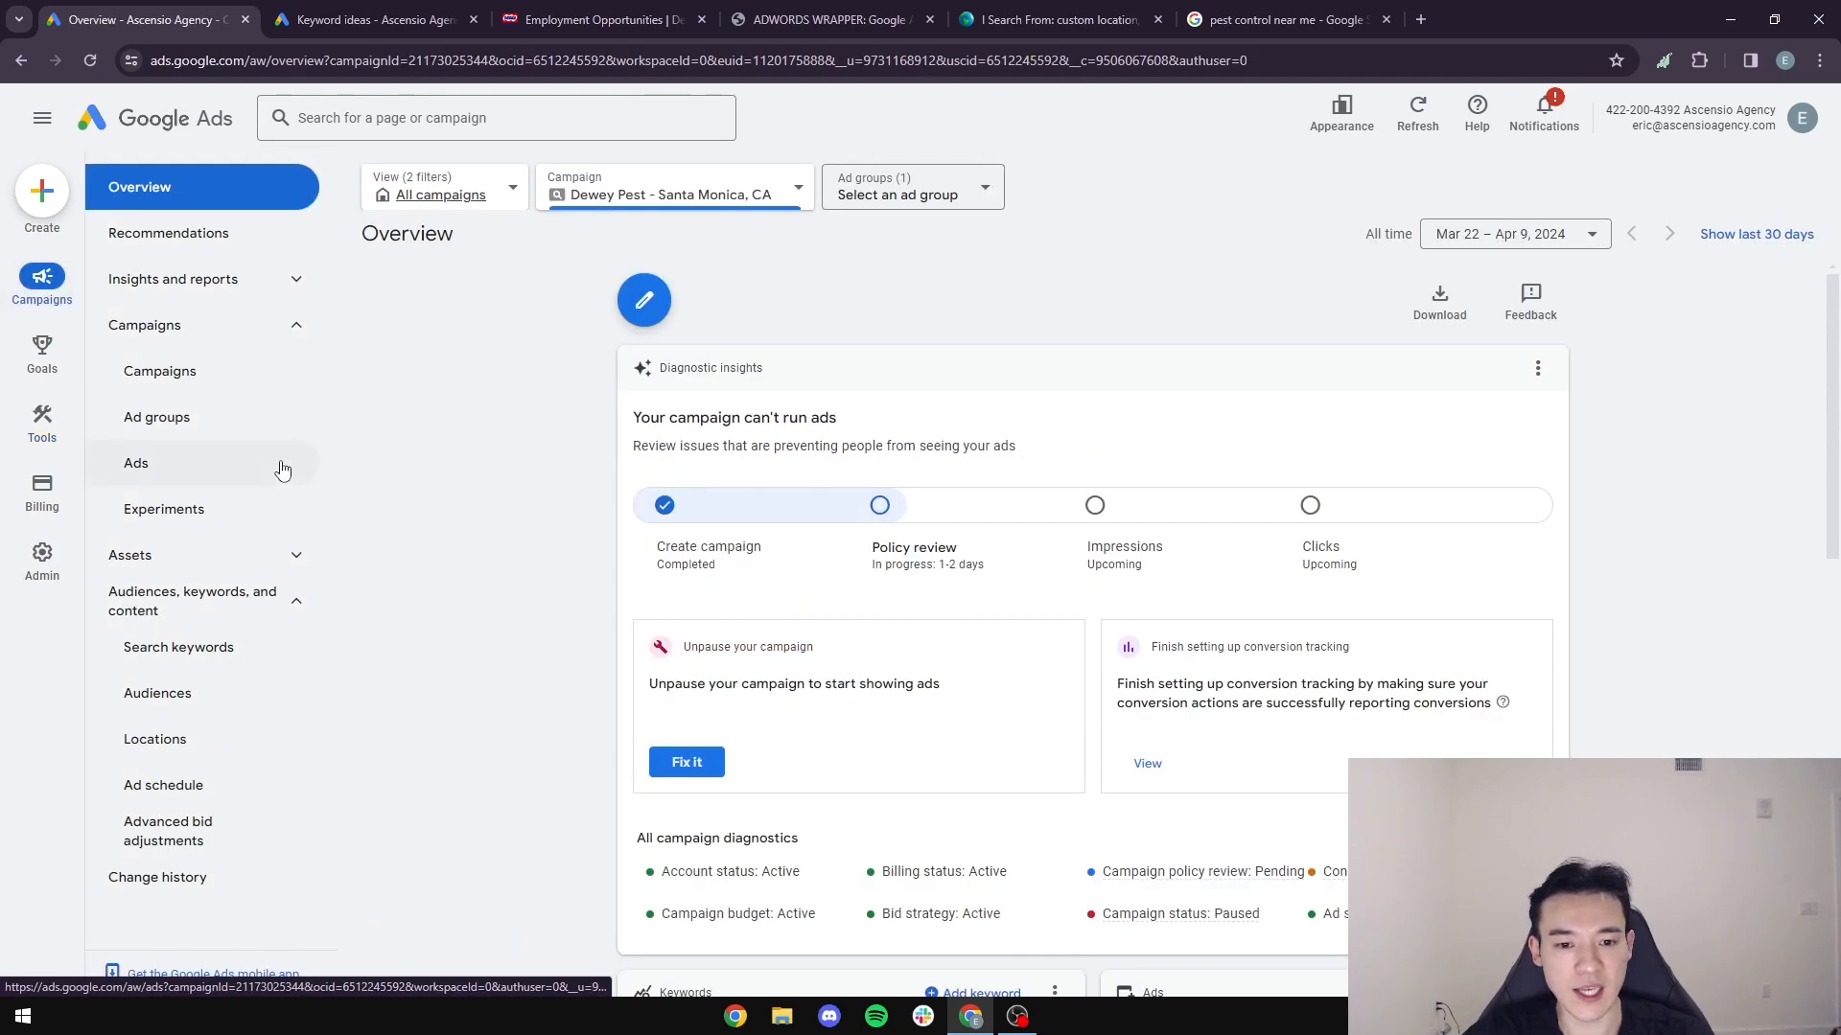
{"action": "scroll", "coordinate": [503, 623], "scroll_direction": "down", "scroll_amount": 5}
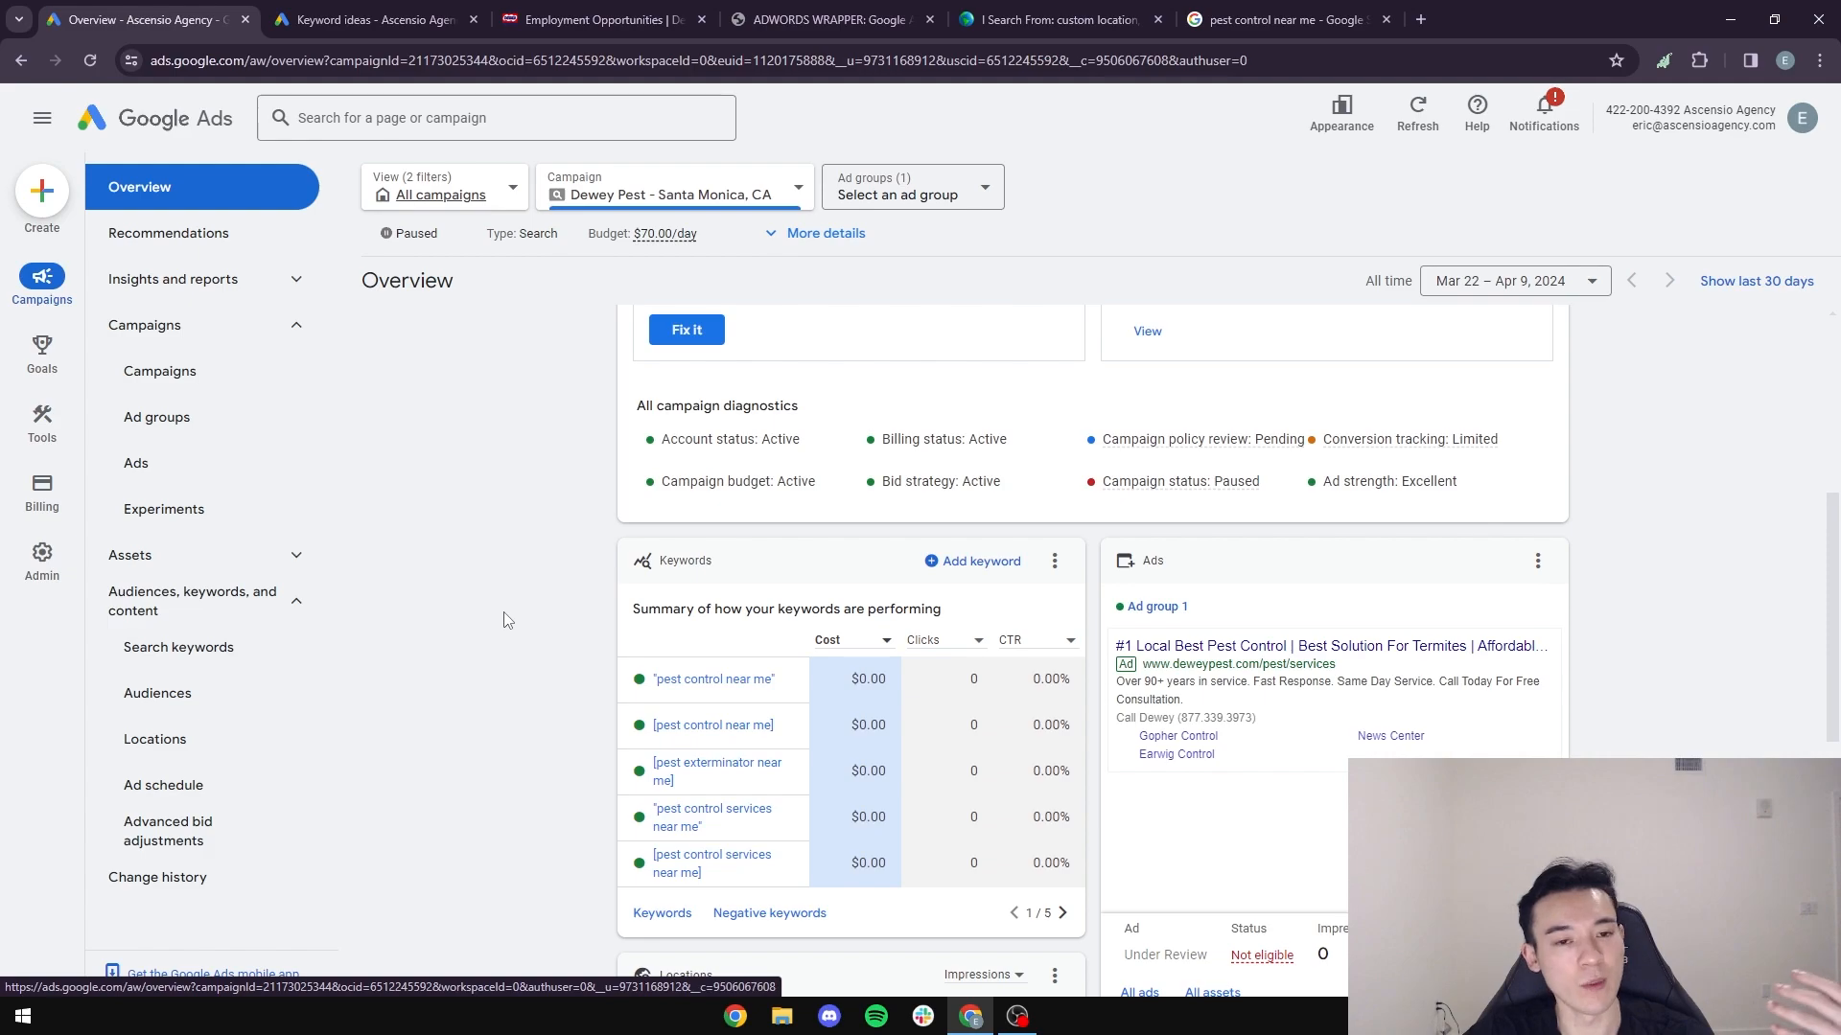